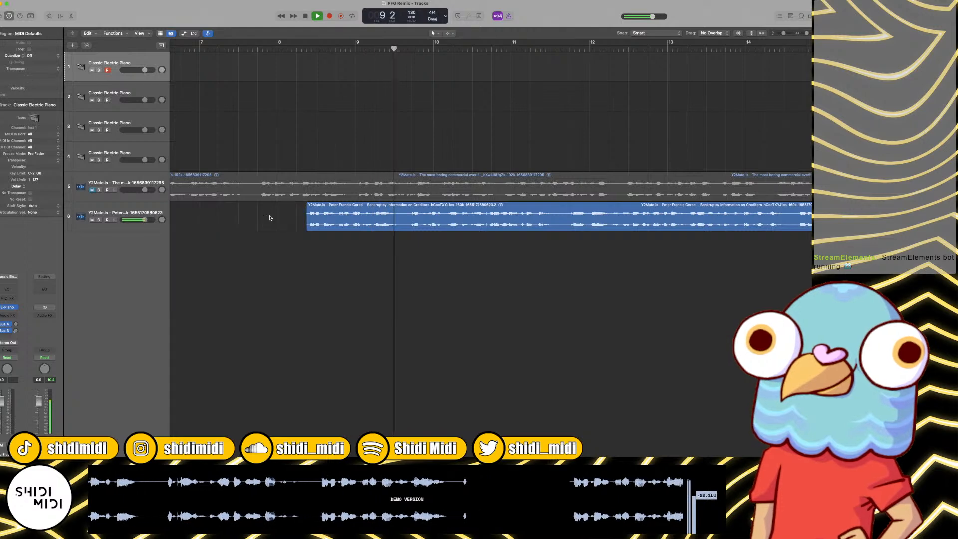
# Step: Split the audio region on track 6 at bar 9, beat 3
pyautogui.press('space')
pyautogui.click(413, 49)
pyautogui.click(409, 49)
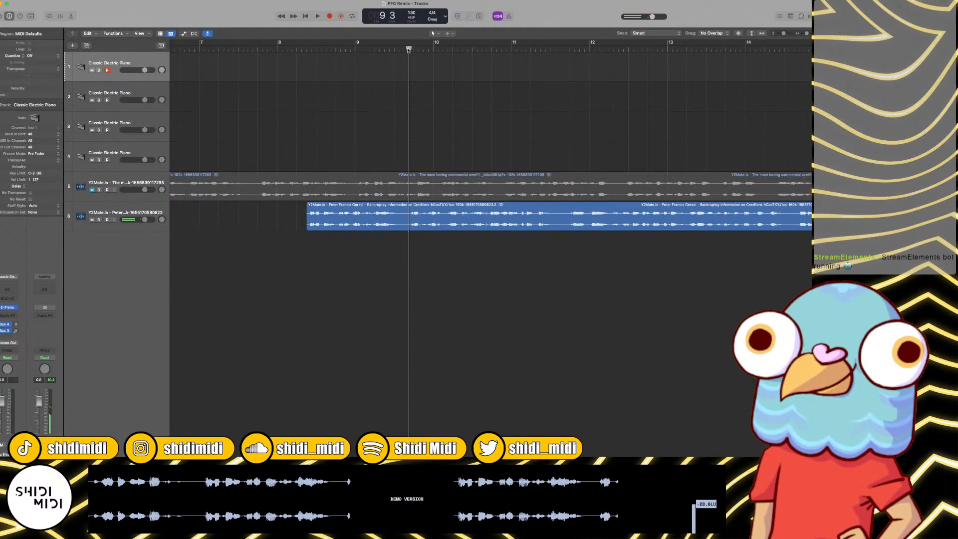
pyautogui.click(446, 215)
pyautogui.press('super+t')
# Step: Play on from the cut and split the track 6 region again at bar 11, beat 4
pyautogui.press('space')
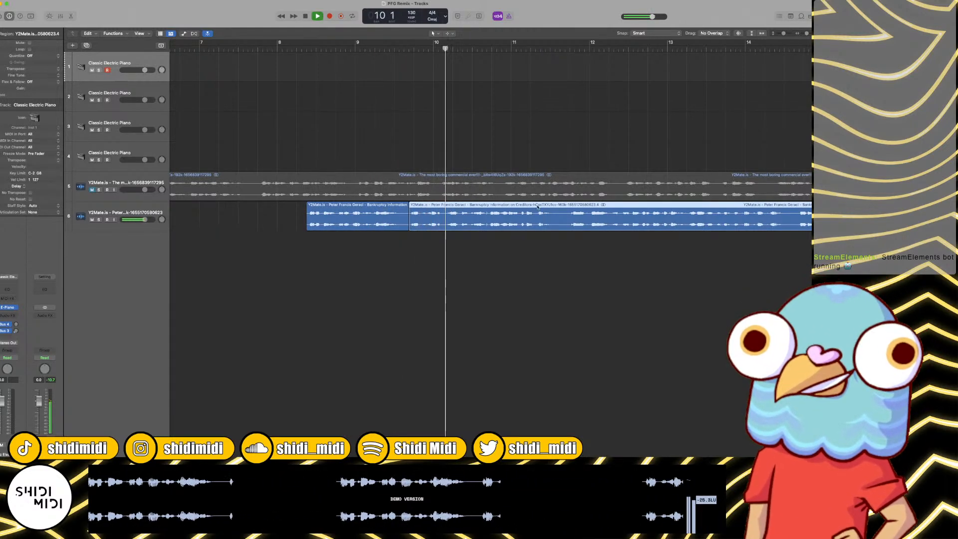
pyautogui.hscroll(5, 582, 209)
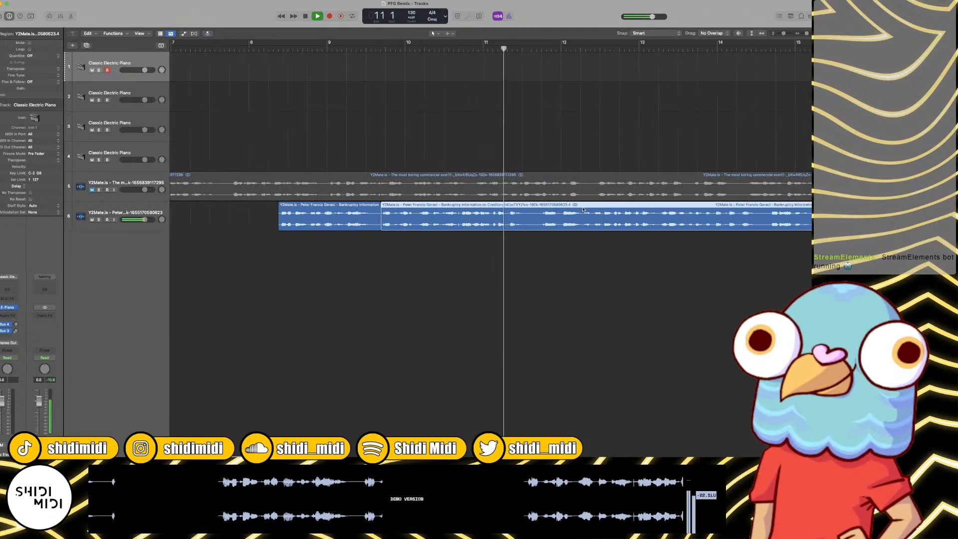
pyautogui.hscroll(10, 583, 209)
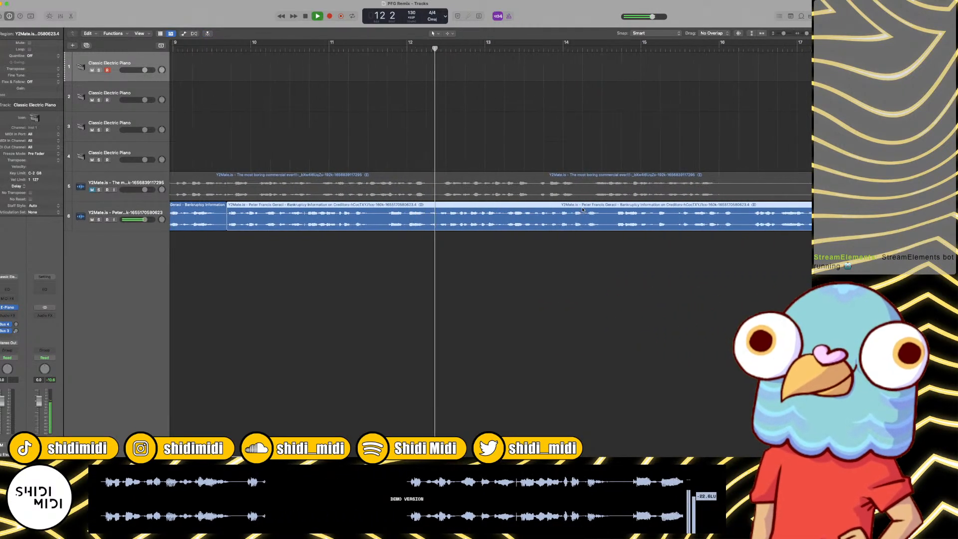
pyautogui.press('space')
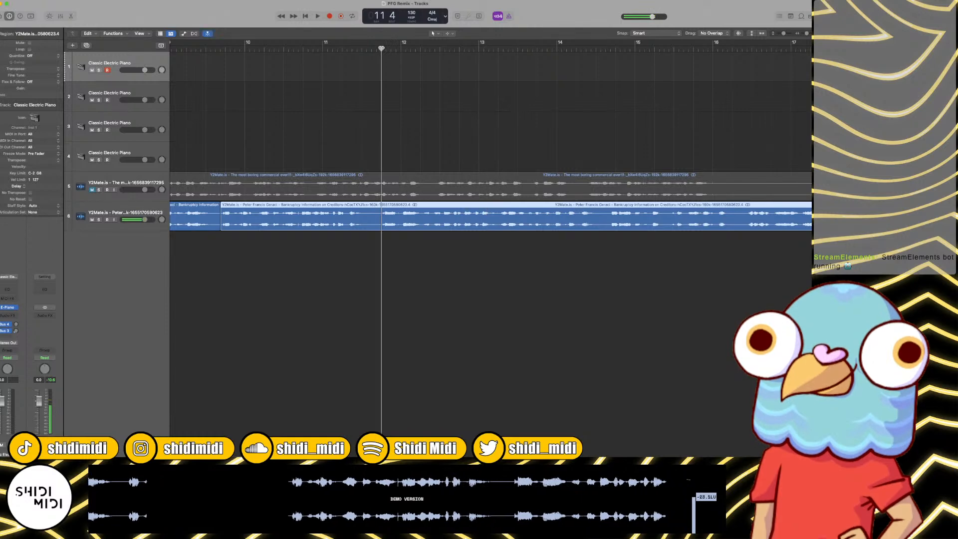
pyautogui.press('super+t')
# Step: Split the track 6 audio at bar 12, beat 2, and delete the piece between bar 9 beat 3 and bar 11 beat 4
pyautogui.press('space')
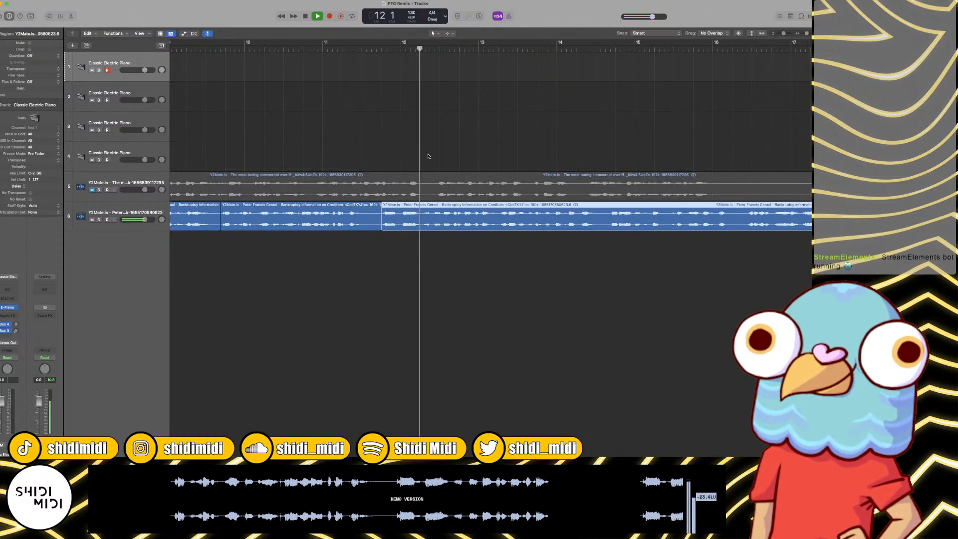
pyautogui.click(418, 47)
pyautogui.press('super+t')
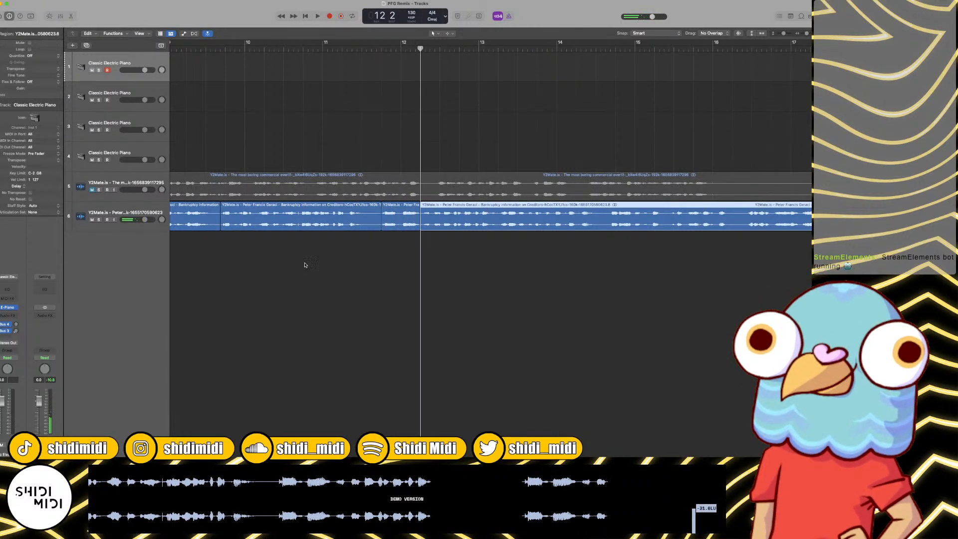
pyautogui.click(334, 222)
pyautogui.press('Delete')
# Step: Split the track 6 audio at bar 13, beat 2, and delete the piece between bar 12 beat 2 and that cut
pyautogui.press('space')
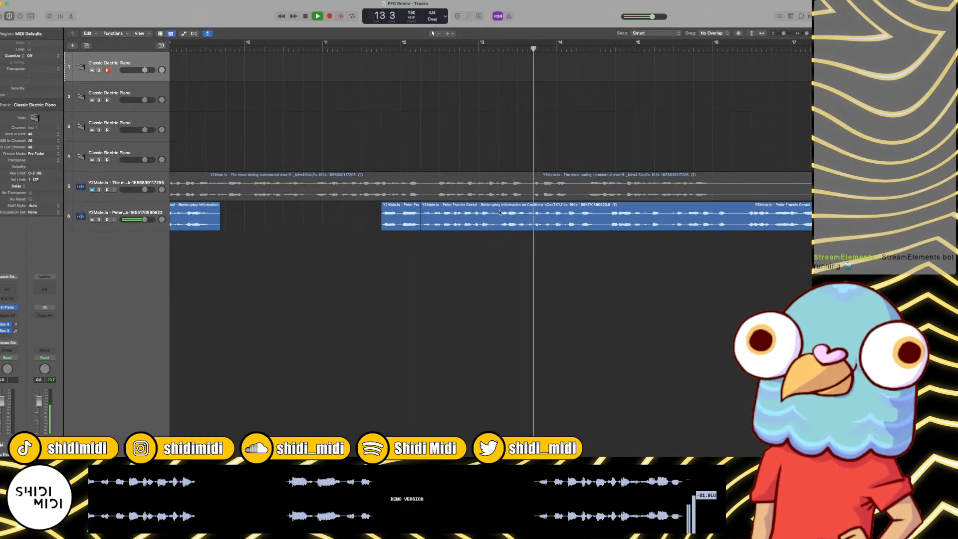
pyautogui.click(526, 46)
pyautogui.click(512, 46)
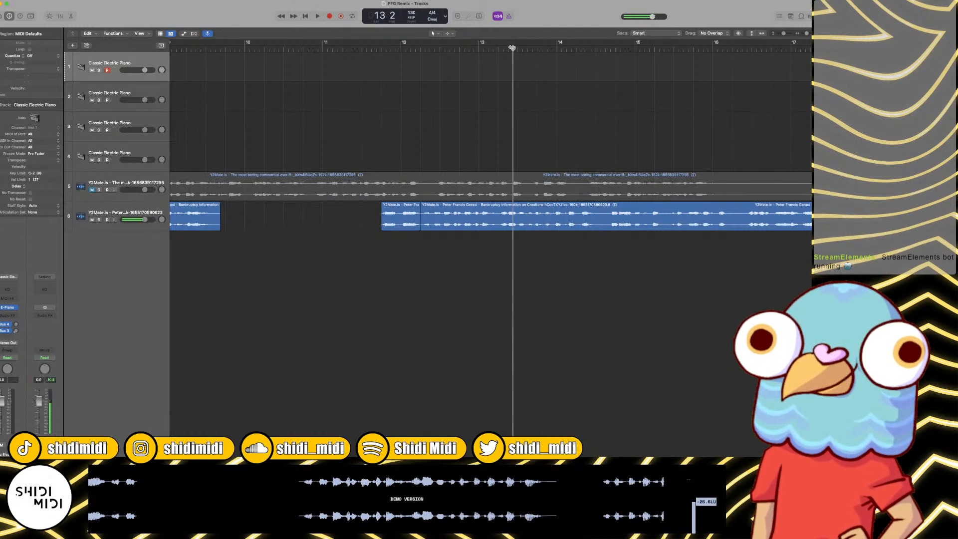
pyautogui.press('space')
pyautogui.click(508, 46)
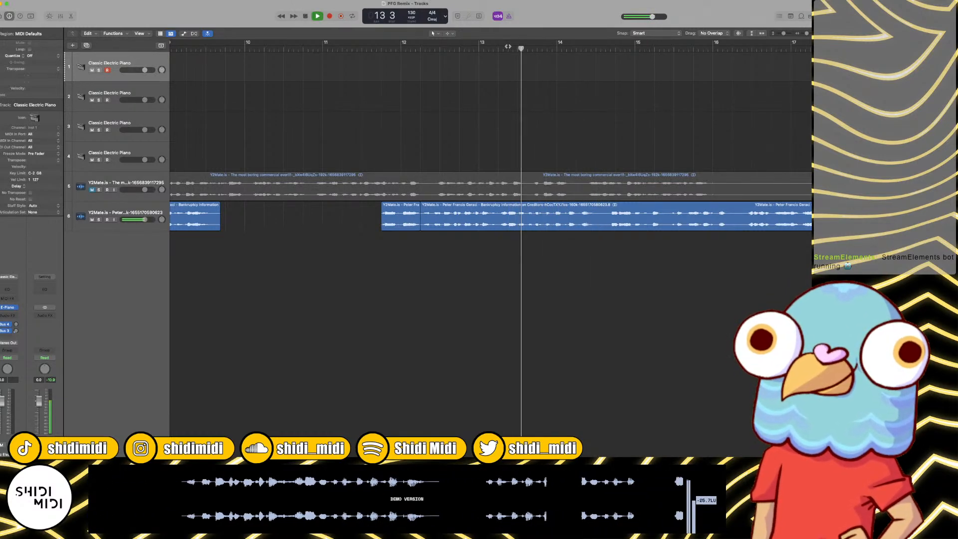
pyautogui.click(509, 46)
pyautogui.click(486, 213)
pyautogui.press('super+t')
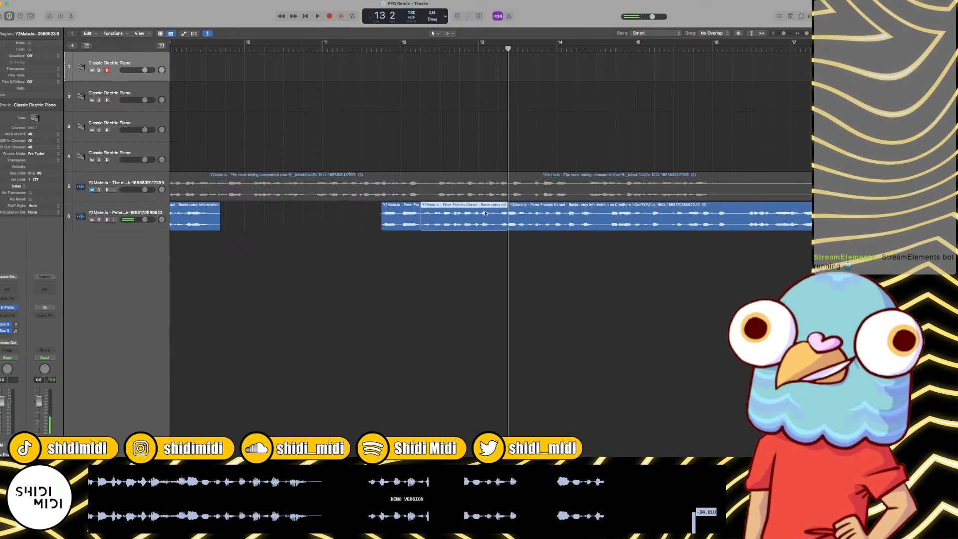
pyautogui.press('Delete')
# Step: Play on and split the last track 6 region at bar 14, beat 3
pyautogui.press('space')
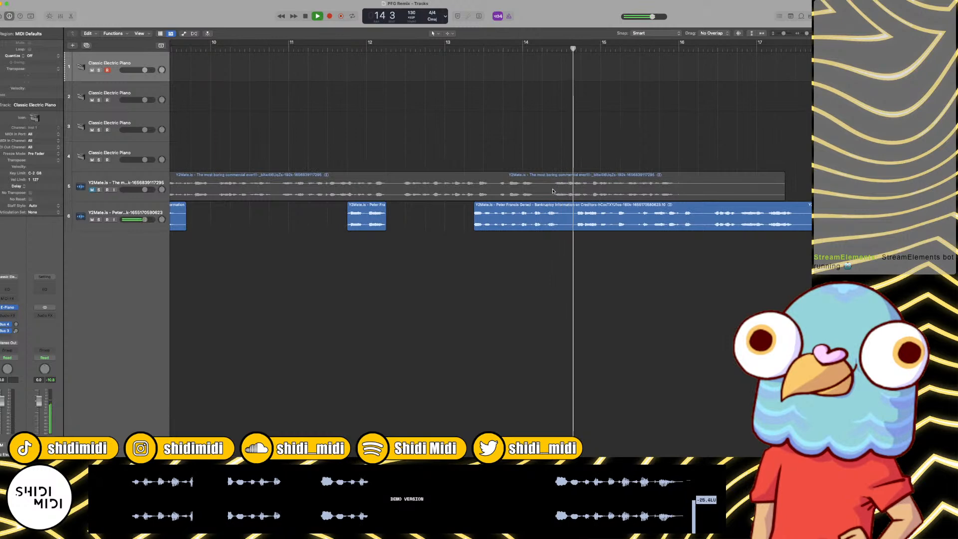
pyautogui.press('space')
pyautogui.click(592, 211)
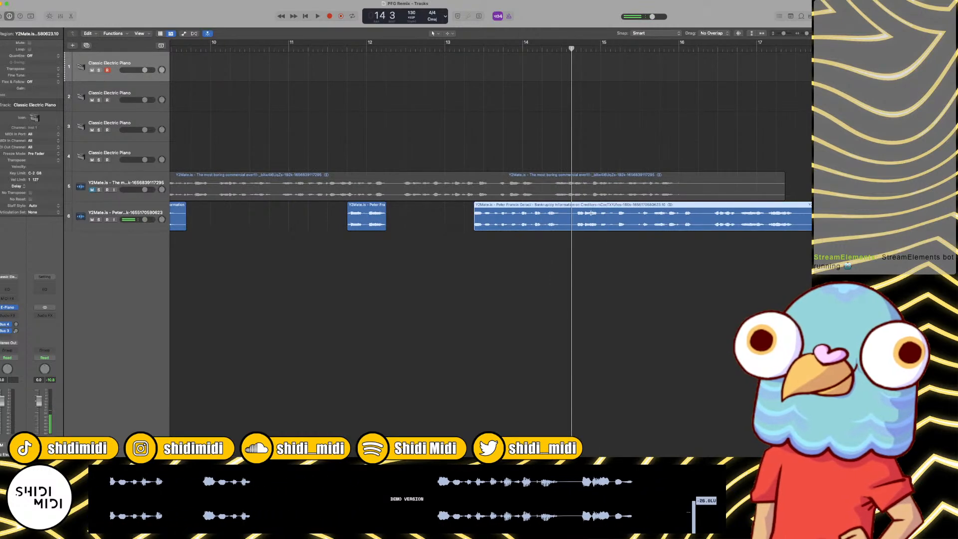
pyautogui.press('super+t')
# Step: Split the final track 6 region at bar 16, beat 2, and delete the remainder after the cut
pyautogui.press('space')
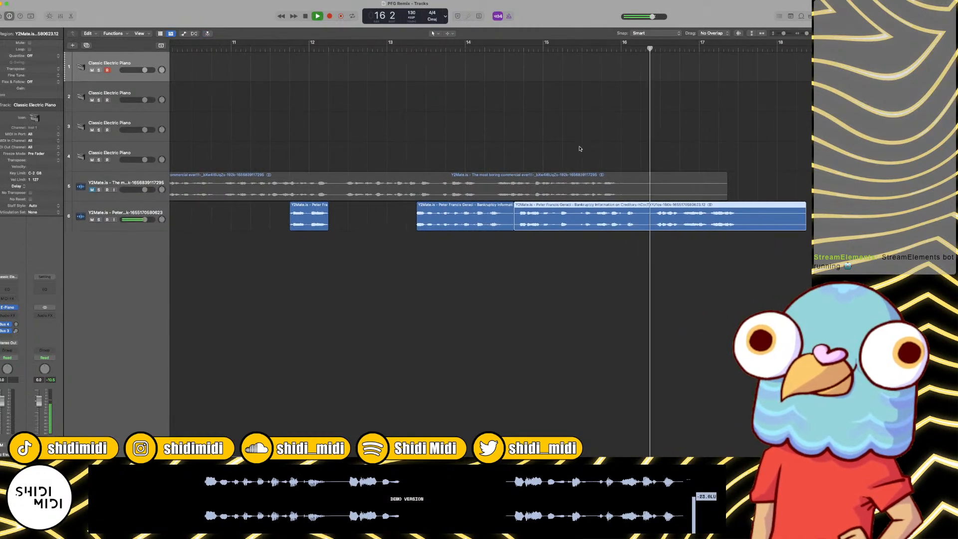
pyautogui.click(648, 47)
pyautogui.press('space')
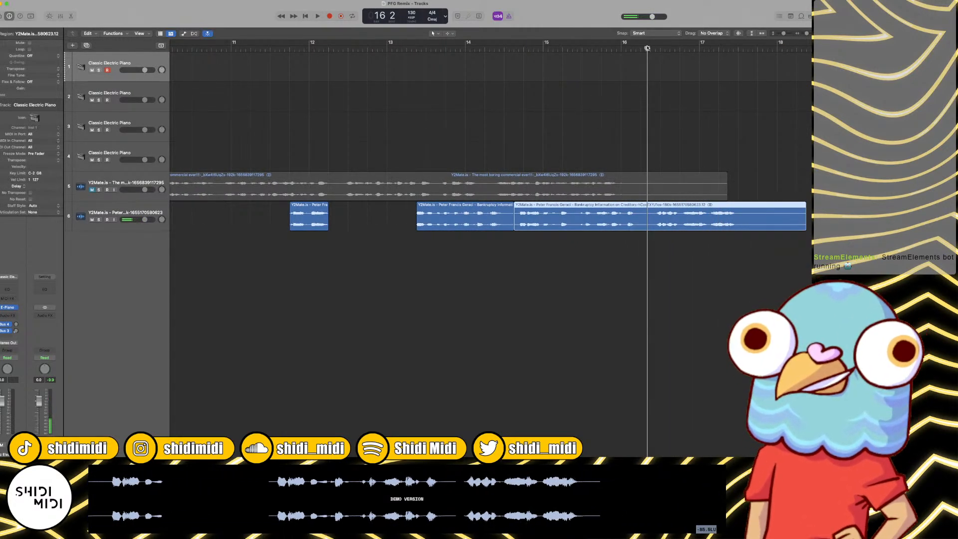
pyautogui.press('super+t')
pyautogui.press('Delete')
# Step: Return the playhead to the project start, then unmute and solo the commercial audio on track 5
pyautogui.press('Return')
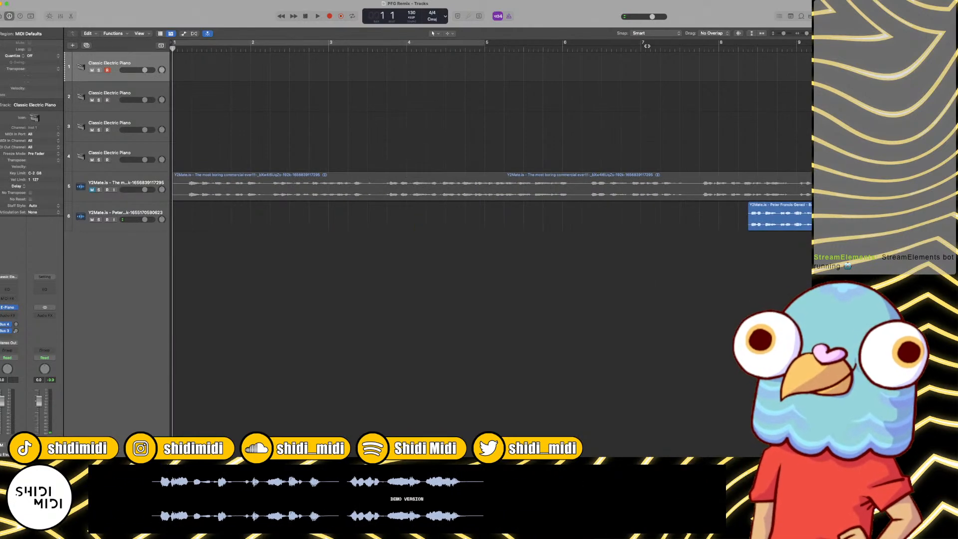
pyautogui.press('super+Left')
pyautogui.press('super+Left')
pyautogui.press('super+Left')
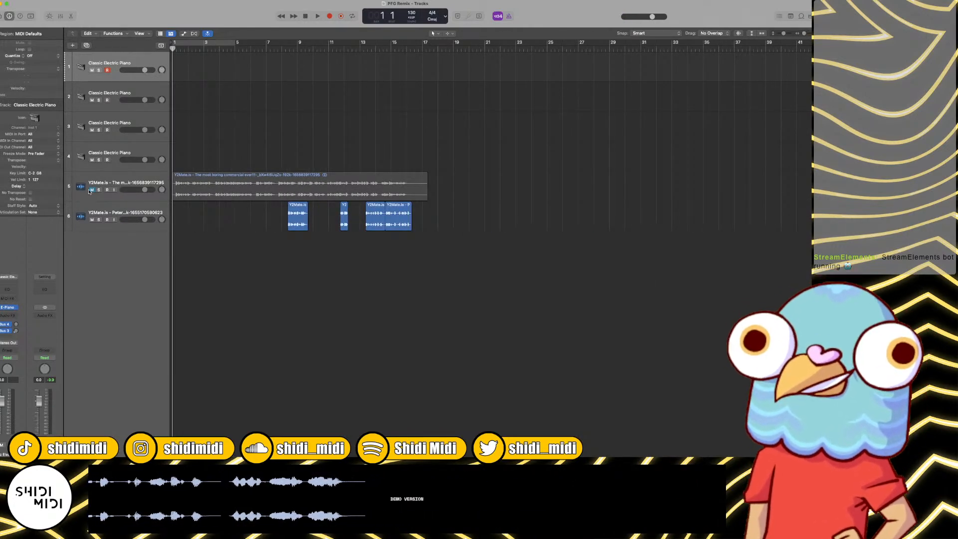
pyautogui.click(89, 192)
pyautogui.click(99, 190)
# Step: Listen through the soloed commercial audio on track 5 from the start to about bar 14 for a usable phrase
pyautogui.press('space')
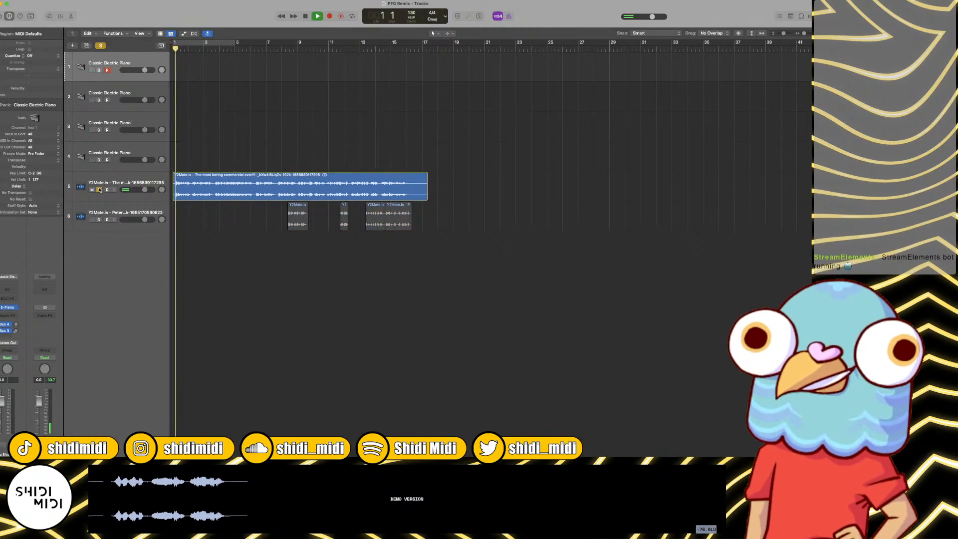
pyautogui.press('super+Right')
pyautogui.press('super+Right')
pyautogui.press('super+Right')
pyautogui.press('super+Right')
pyautogui.press('super+Right')
pyautogui.press('super+Left')
pyautogui.press('super+Left')
pyautogui.press('super+Left')
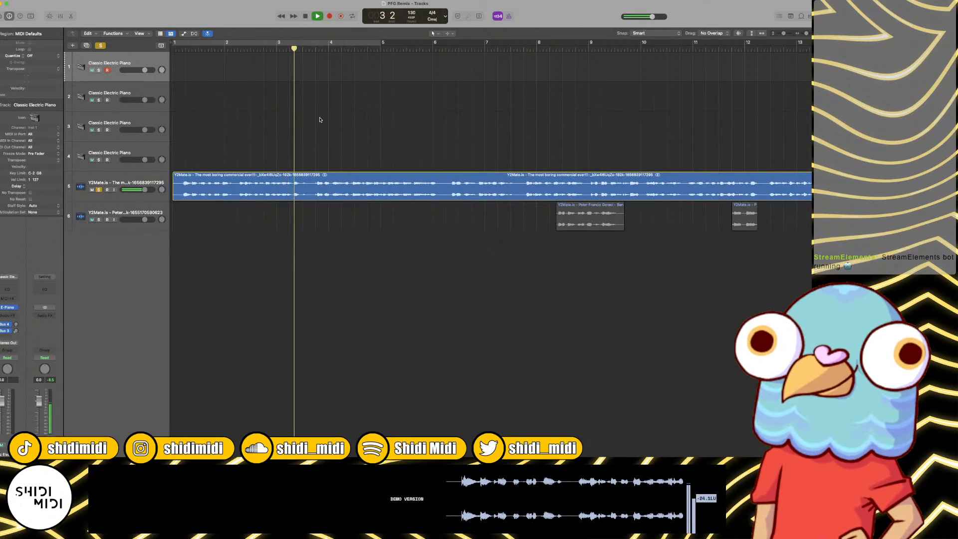
pyautogui.hscroll(1, 349, 77)
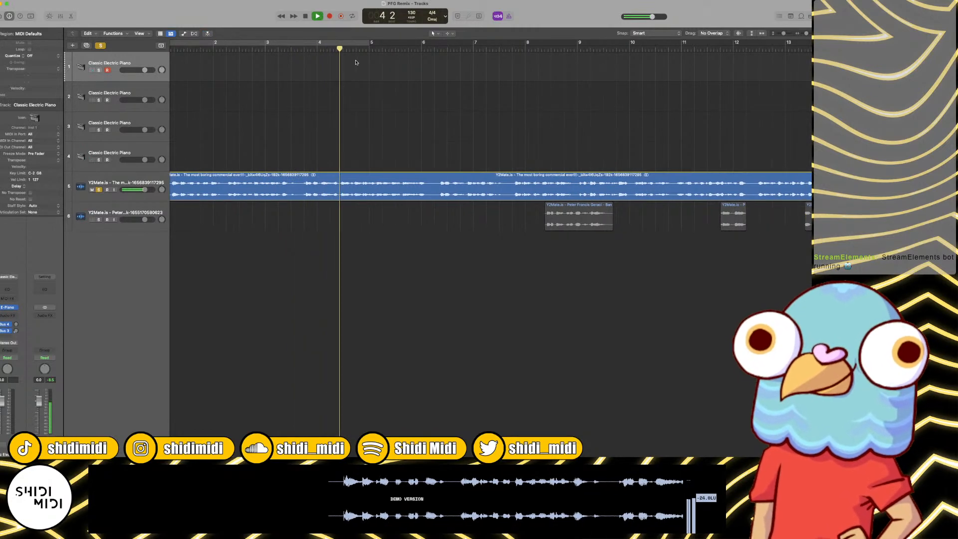
pyautogui.hscroll(-1, 358, 63)
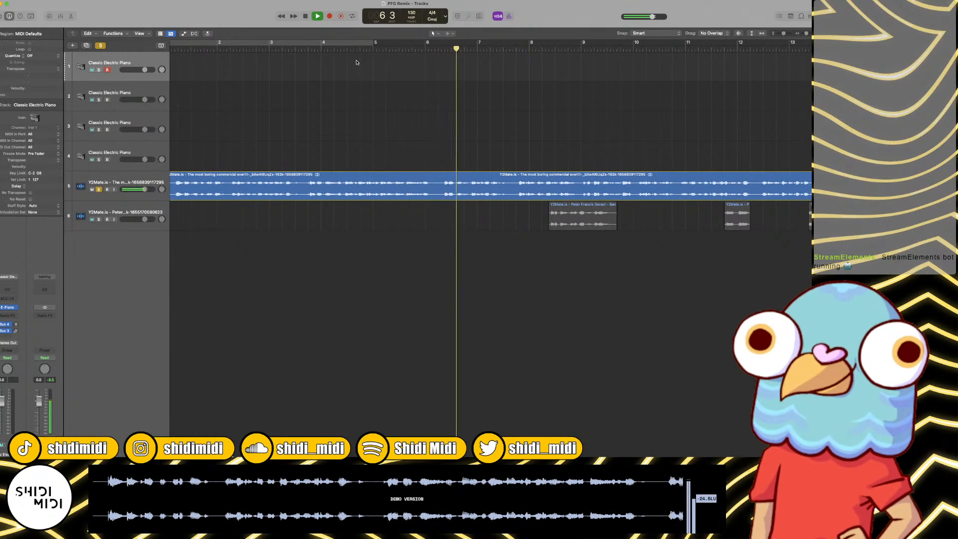
pyautogui.scroll(1, 370, 63)
pyautogui.hscroll(5, 512, 154)
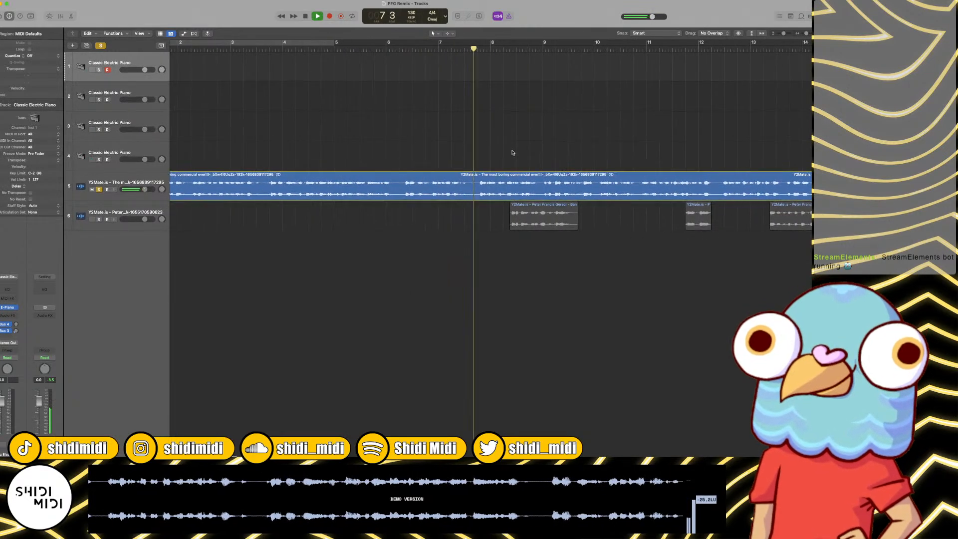
pyautogui.hscroll(2, 512, 152)
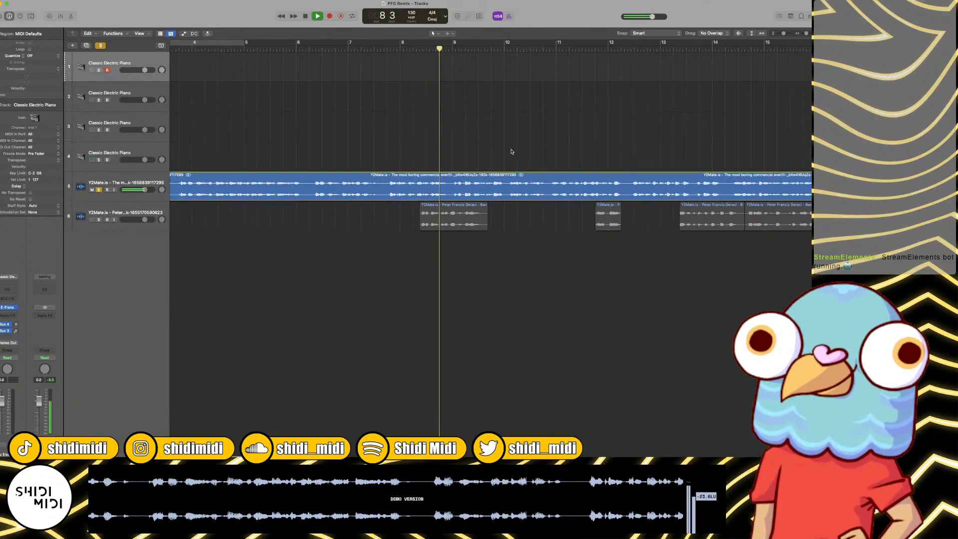
pyautogui.hscroll(5, 509, 135)
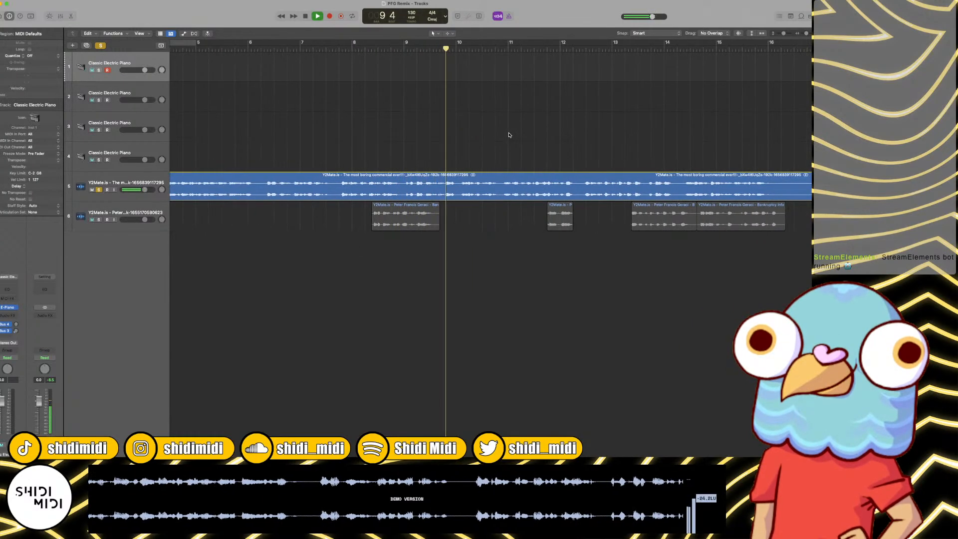
pyautogui.hscroll(1, 510, 135)
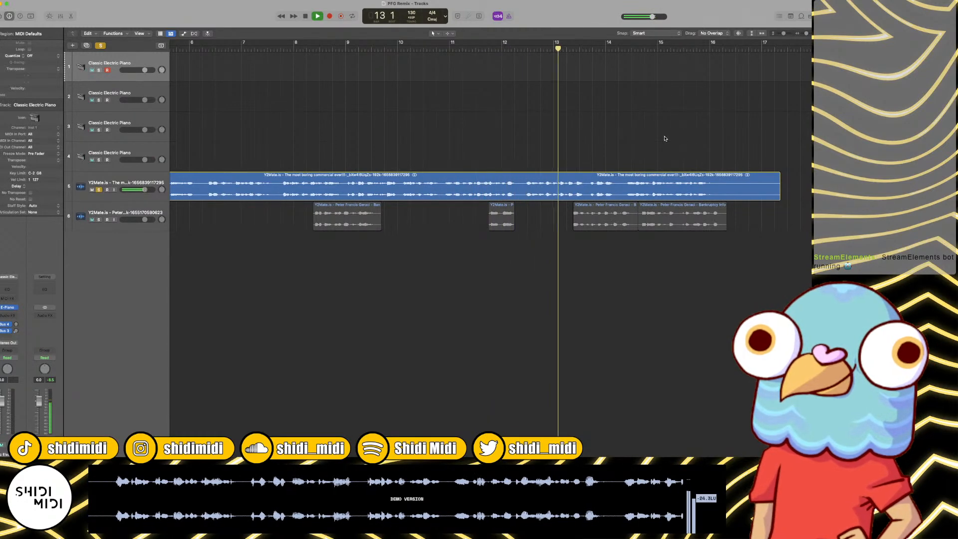
pyautogui.hscroll(2, 661, 150)
pyautogui.hscroll(1, 662, 149)
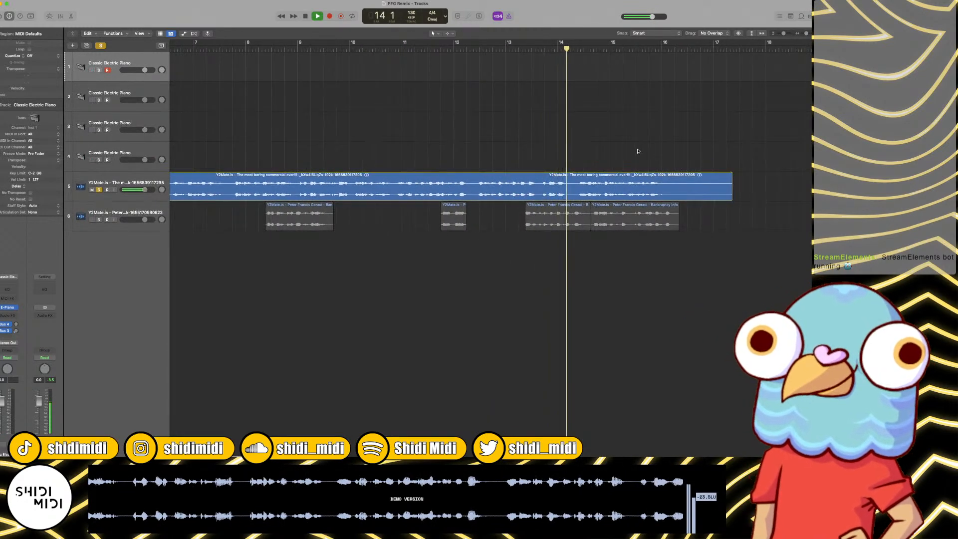
# Step: Split the track 5 audio region at bar 13, beat 3
pyautogui.click(539, 49)
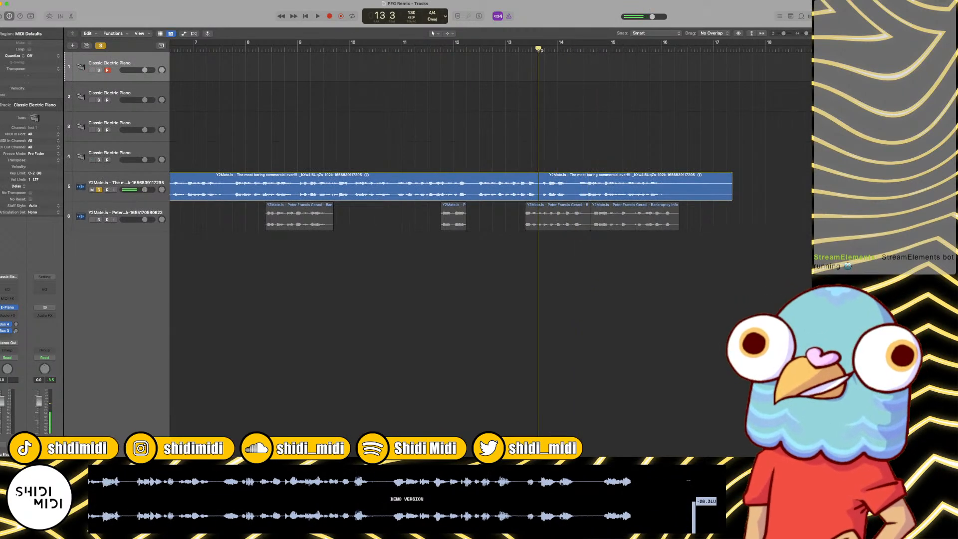
pyautogui.click(570, 180)
pyautogui.press('super+t')
# Step: Play on and split the newly cut track 5 region again at bar 14, beat 2
pyautogui.press('space')
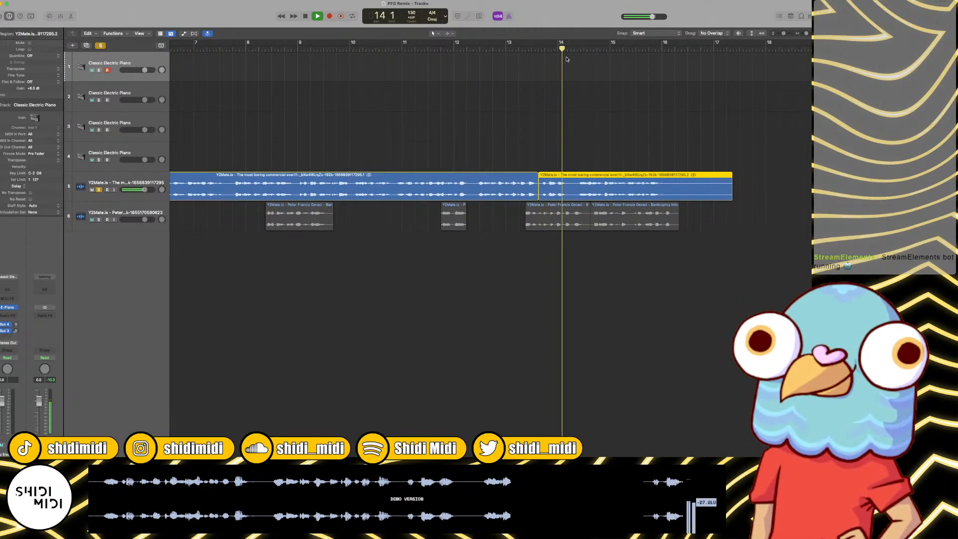
pyautogui.press('space')
pyautogui.moveTo(577, 49); pyautogui.dragTo(572, 49)
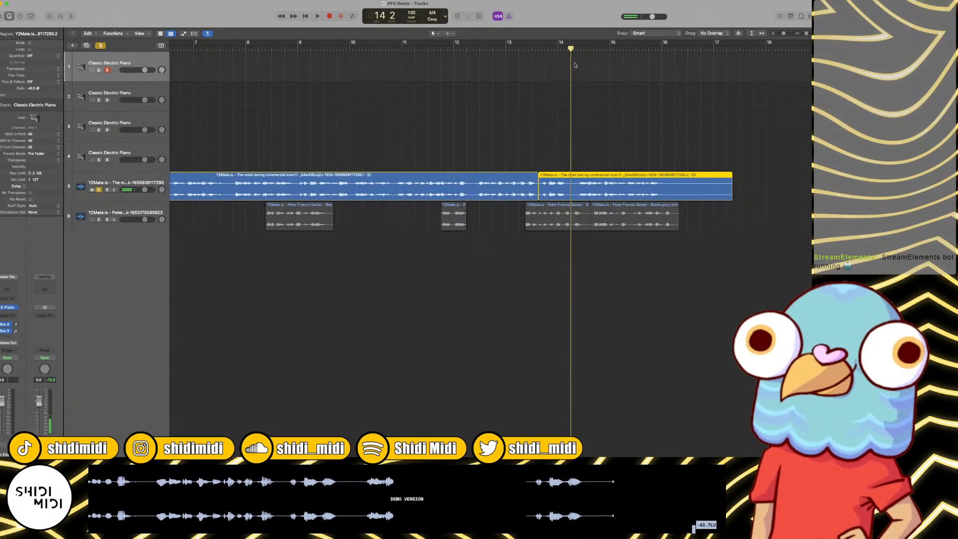
pyautogui.press('space')
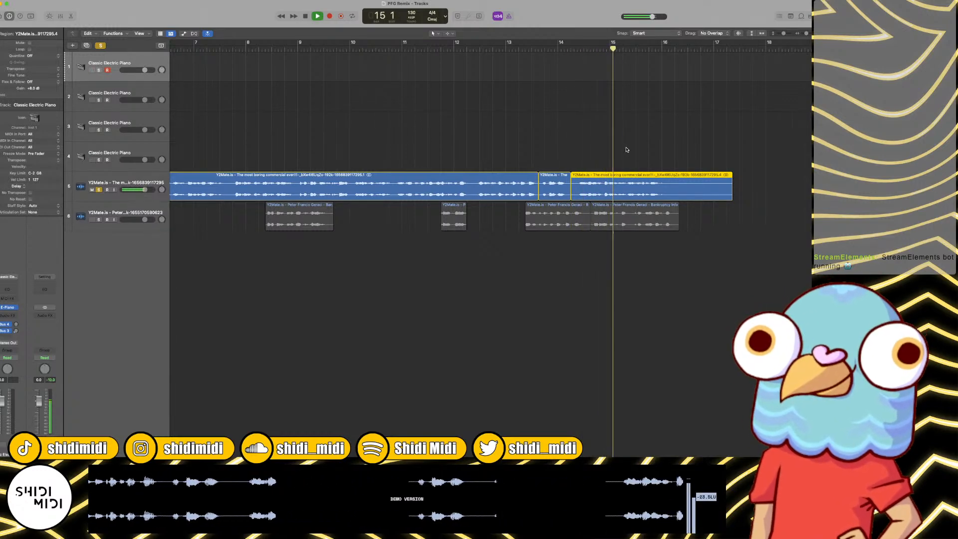
# Step: Delete the track 5 regions before and after the short piece between the two cuts
pyautogui.press('space')
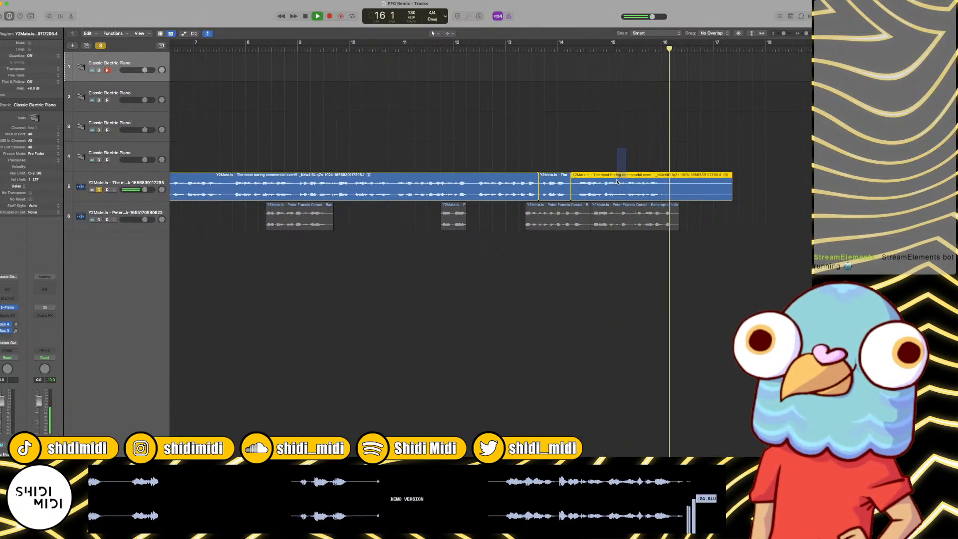
pyautogui.click(494, 181)
pyautogui.press('Delete')
# Step: Move the remaining short region from track 5 to track 6 at bar 19, beat 3
pyautogui.press('super+Left')
pyautogui.press('super+Left')
pyautogui.press('super+Left')
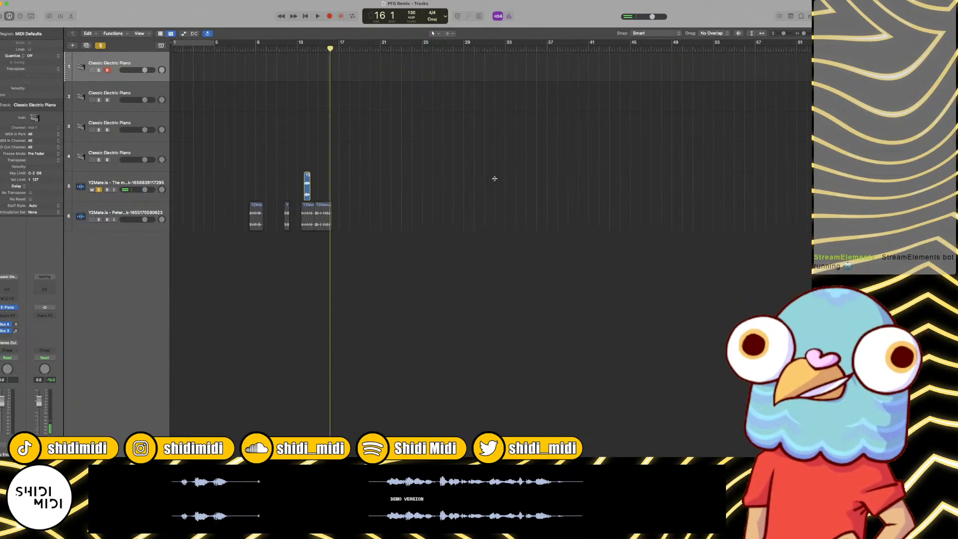
pyautogui.moveTo(309, 188); pyautogui.dragTo(372, 217)
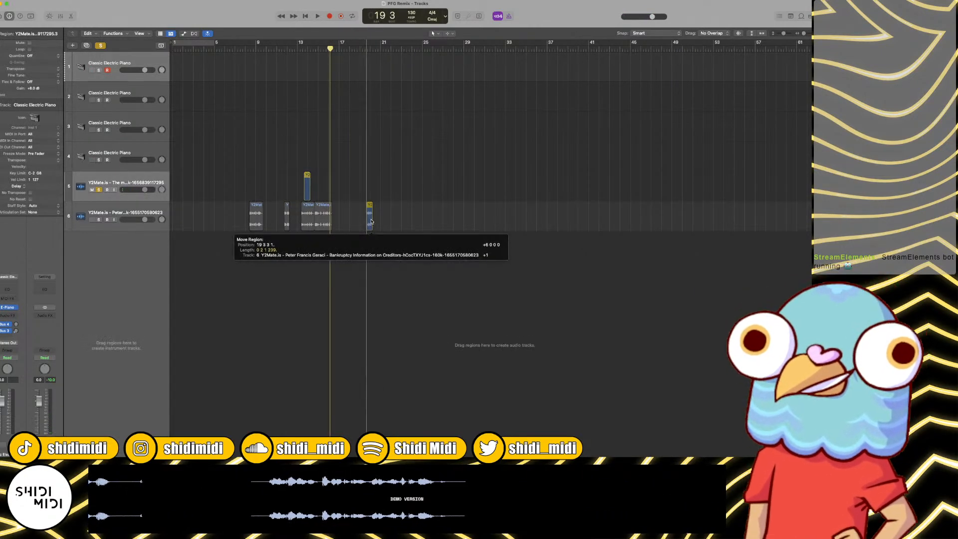
# Step: Rename track 6 as PFG Samples
pyautogui.click(158, 214)
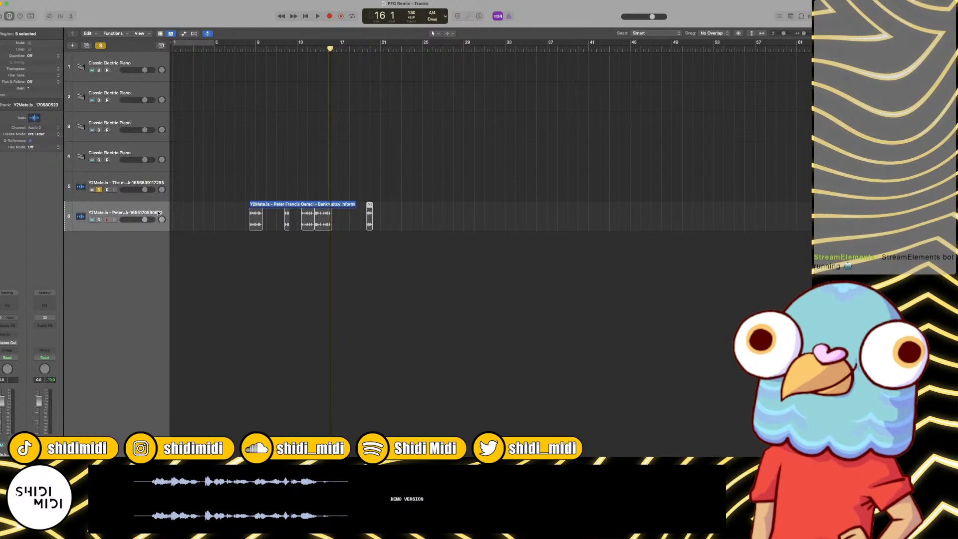
pyautogui.click(157, 214)
pyautogui.click(193, 205)
pyautogui.click(141, 212)
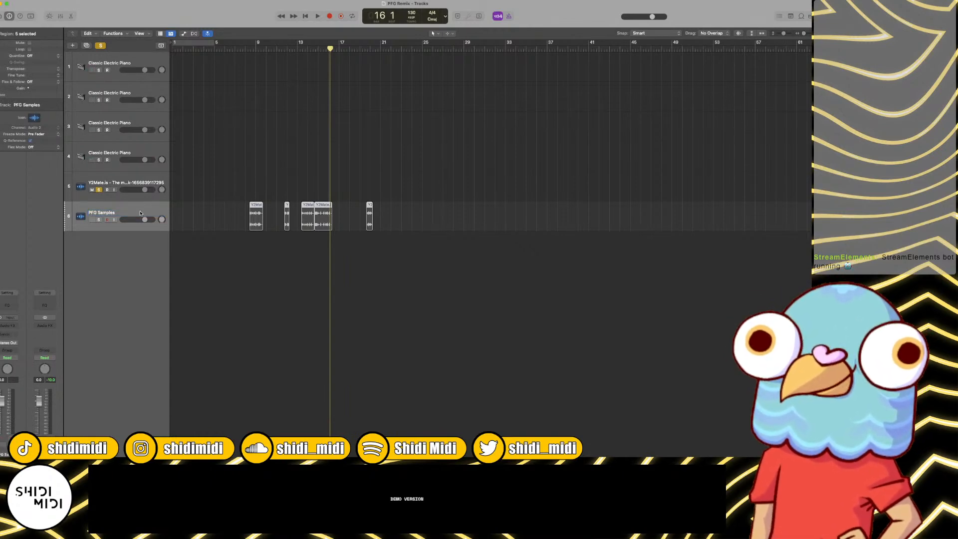
# Step: Delete the empty track 5 that held the source recording and return the playhead to the project start
pyautogui.click(96, 176)
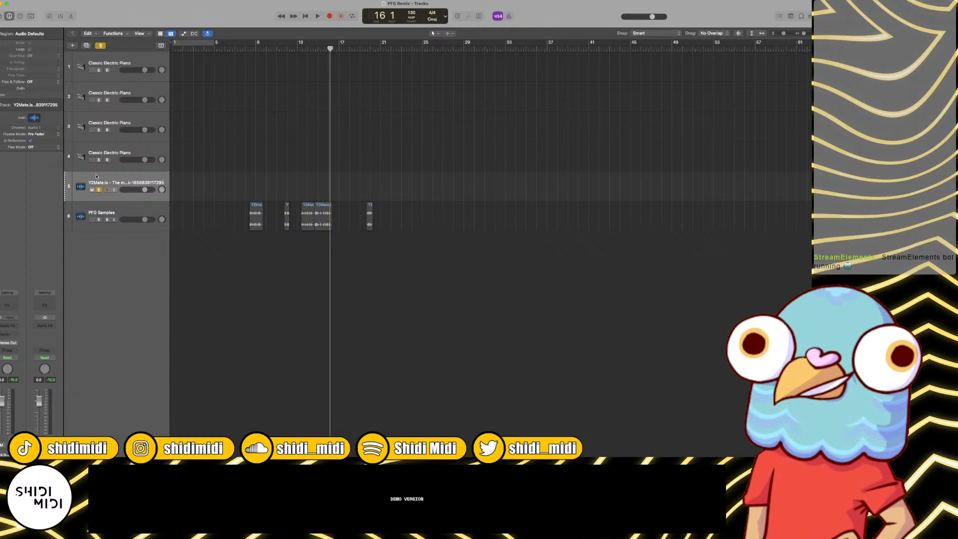
pyautogui.press('Delete')
pyautogui.click(198, 127)
pyautogui.press('Return')
pyautogui.hscroll(2, 198, 127)
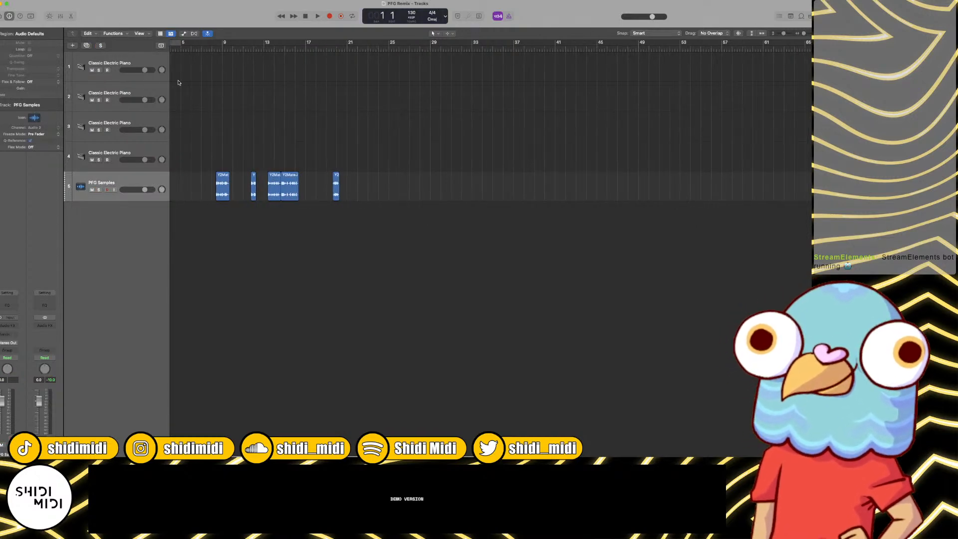
pyautogui.hscroll(-3, 179, 82)
# Step: Replace the electric piano instrument on track 1 with Battery 4
pyautogui.click(131, 56)
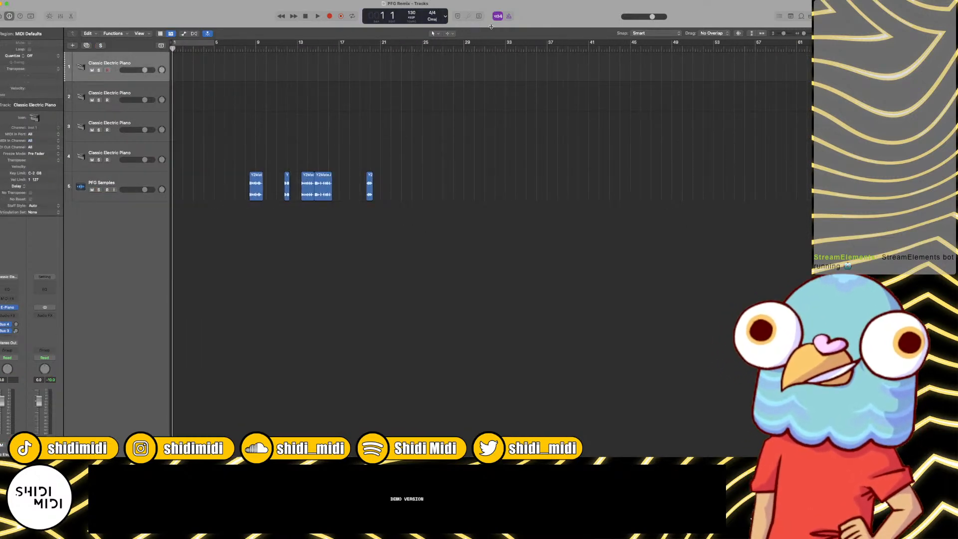
pyautogui.click(16, 309)
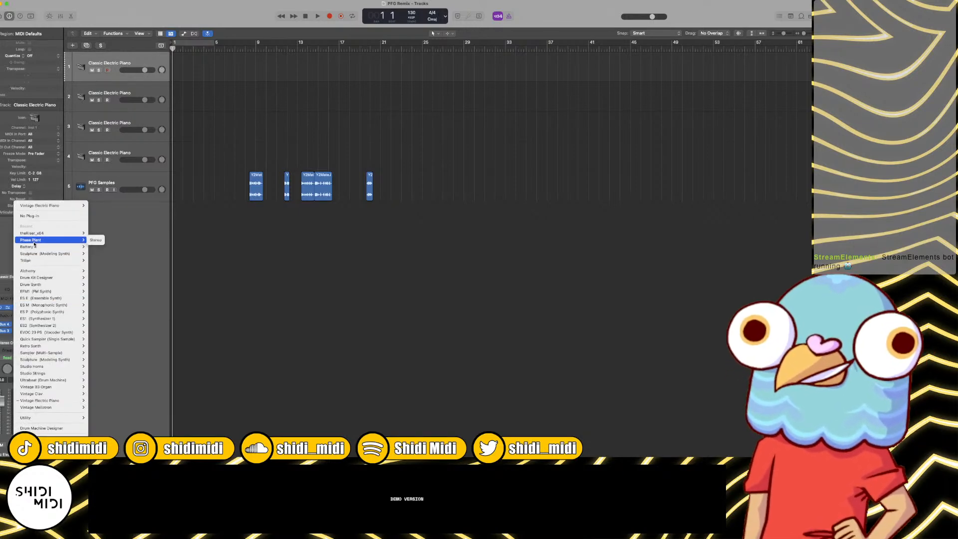
pyautogui.moveTo(56, 247)
pyautogui.click(98, 288)
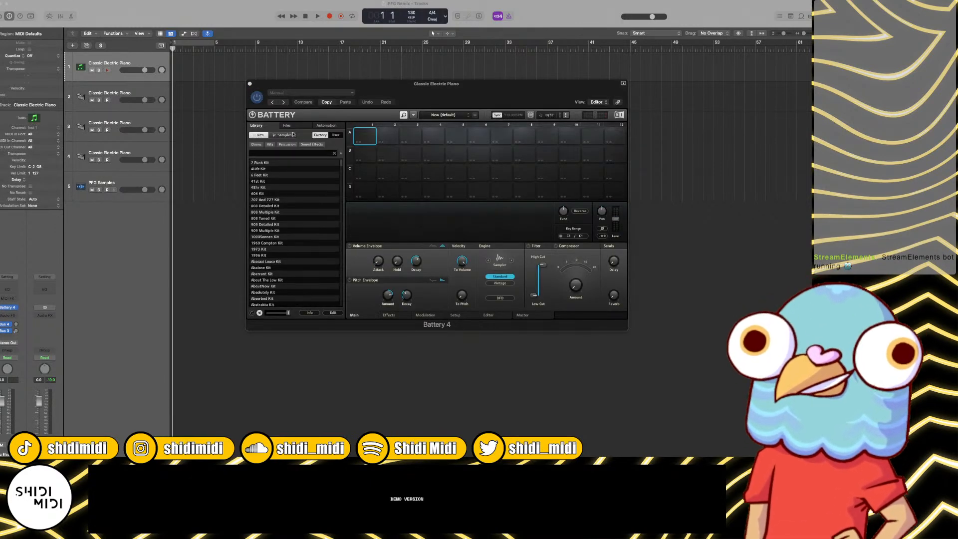
# Step: Load the user kit Nostalgia Kicks, Snares and Claps into Battery and close the plug-in window
pyautogui.click(336, 135)
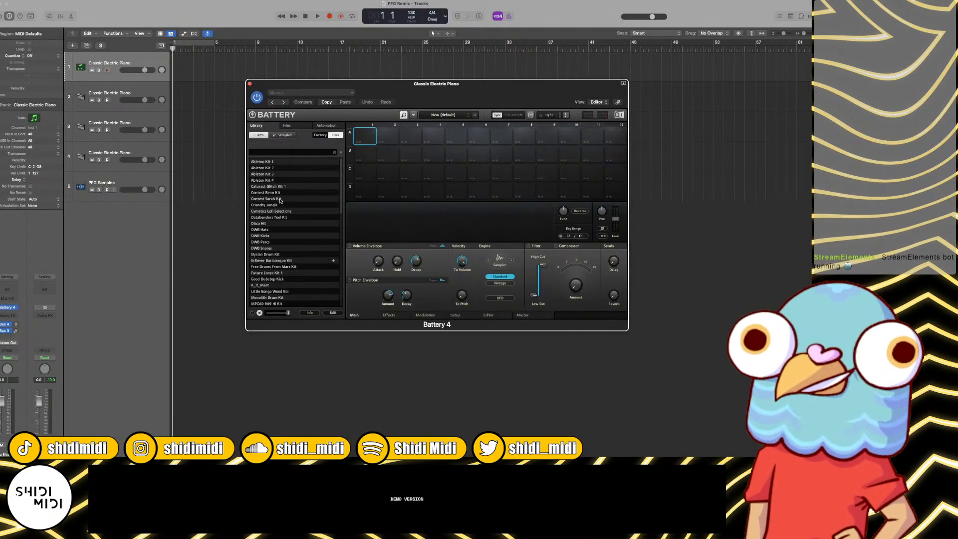
pyautogui.scroll(-4, 292, 236)
pyautogui.scroll(-3, 295, 279)
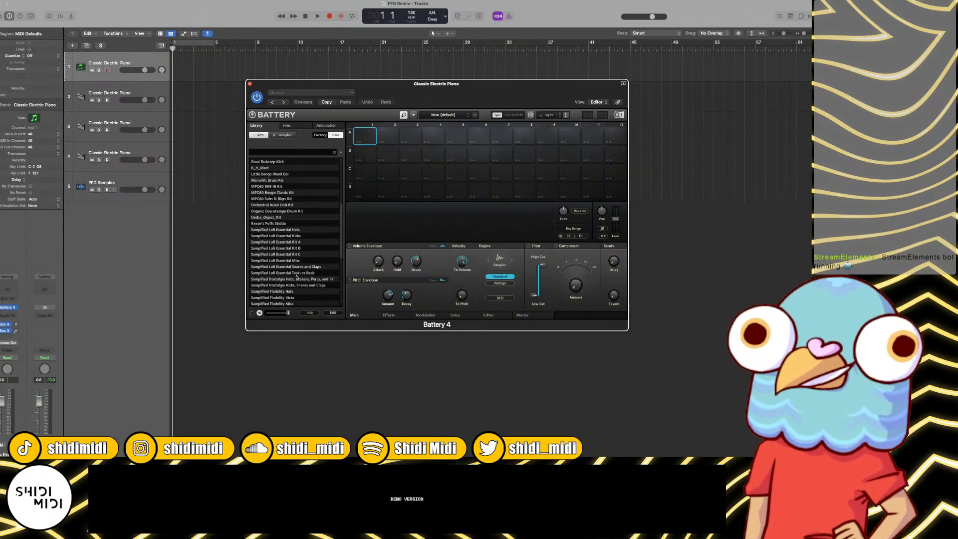
pyautogui.scroll(-1, 294, 276)
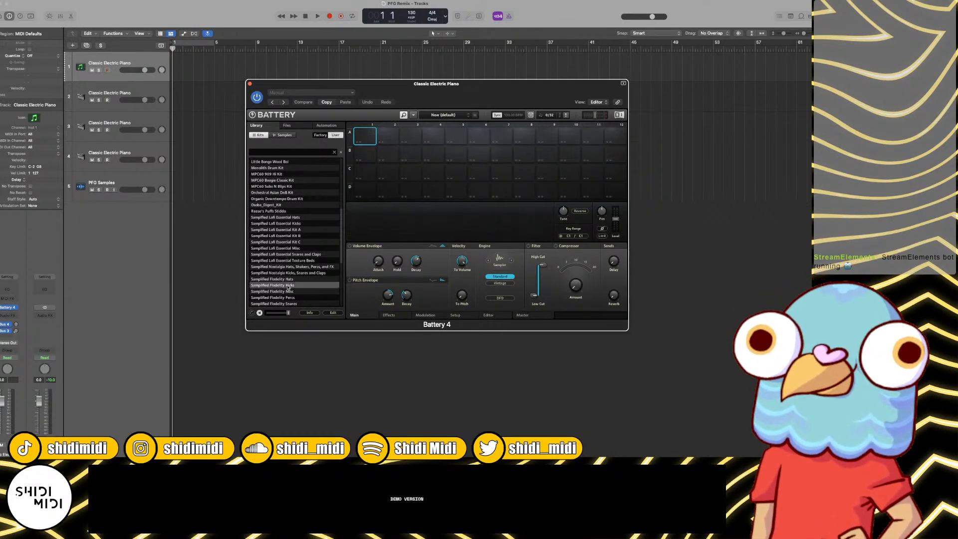
pyautogui.scroll(-3, 289, 282)
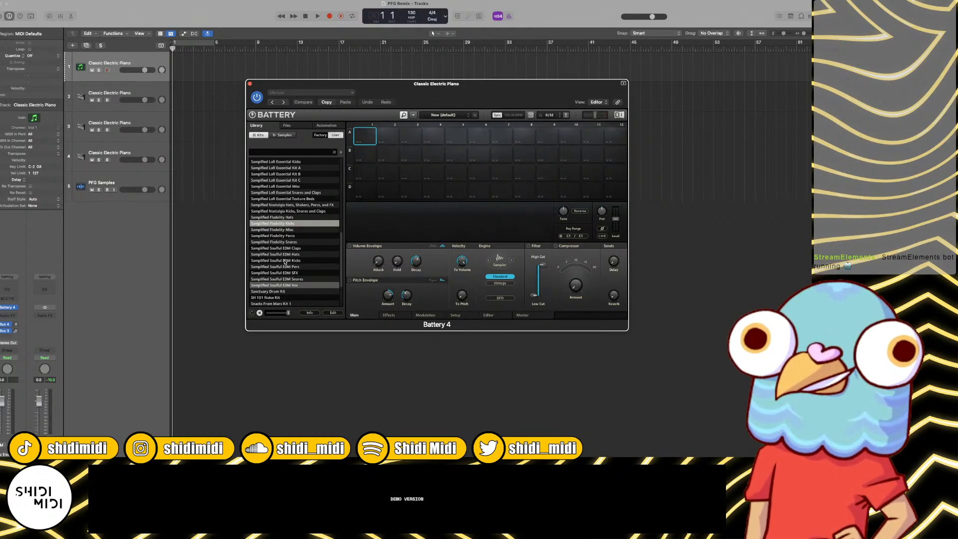
pyautogui.click(293, 211)
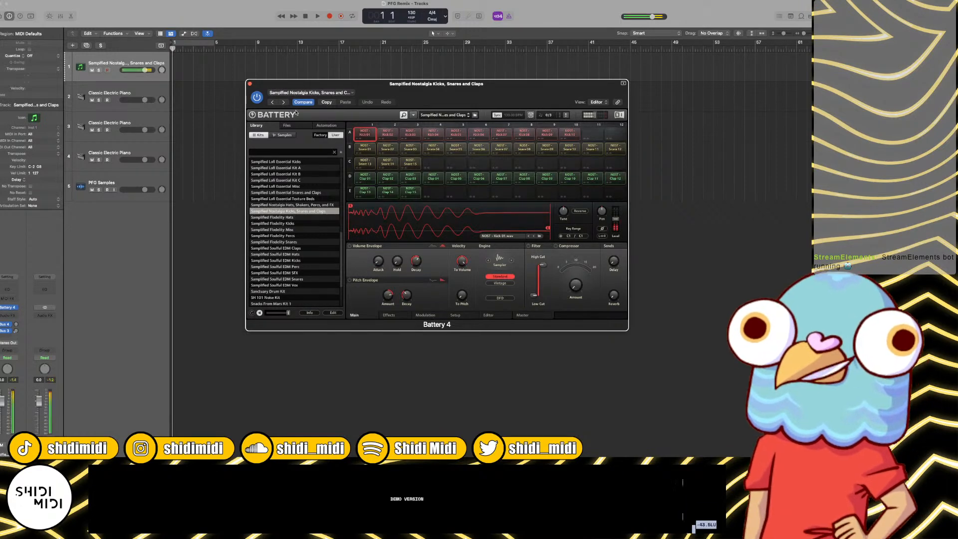
pyautogui.click(250, 84)
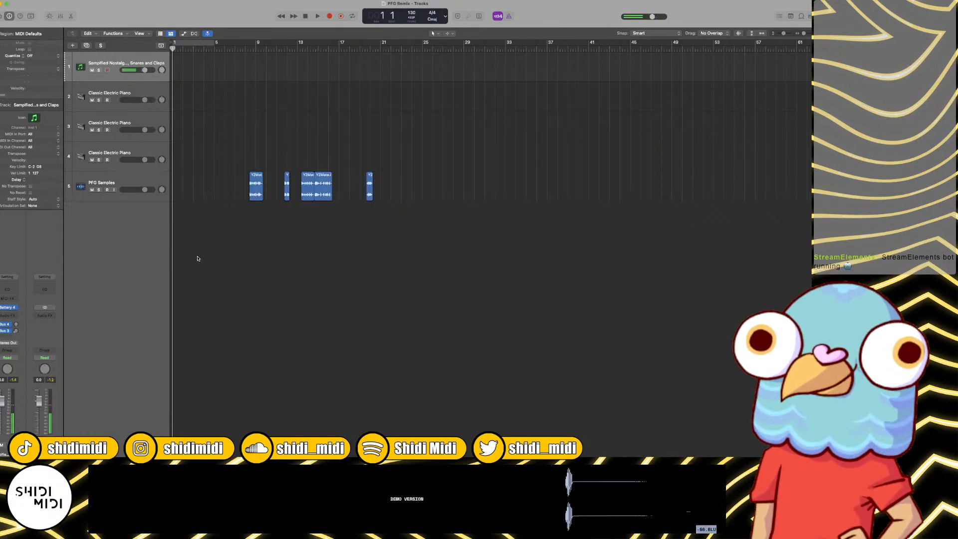
# Step: Pull both aux channel faders all the way down and lower track 1's volume to -6.0 dB
pyautogui.press('x')
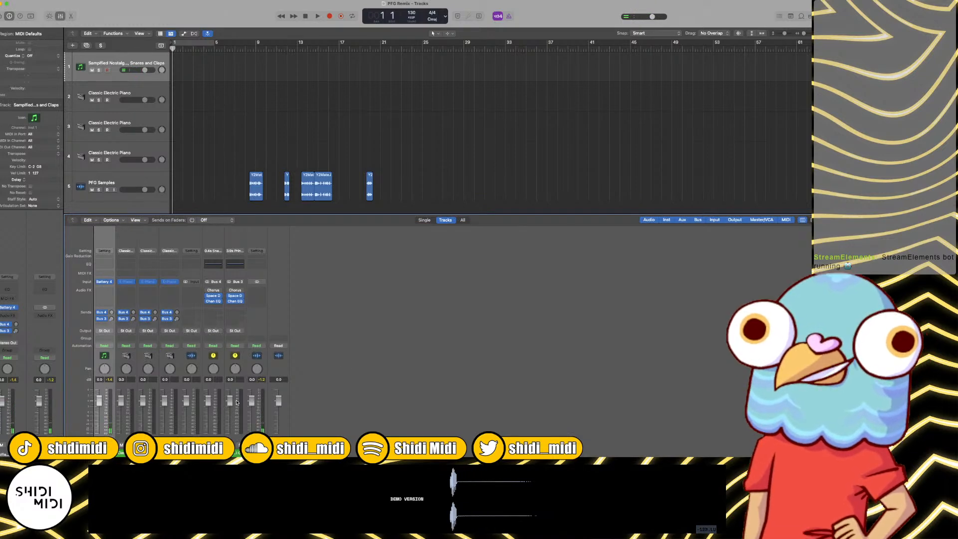
pyautogui.click(213, 452)
pyautogui.keyDown('shift'); pyautogui.click(235, 452); pyautogui.keyUp('shift')
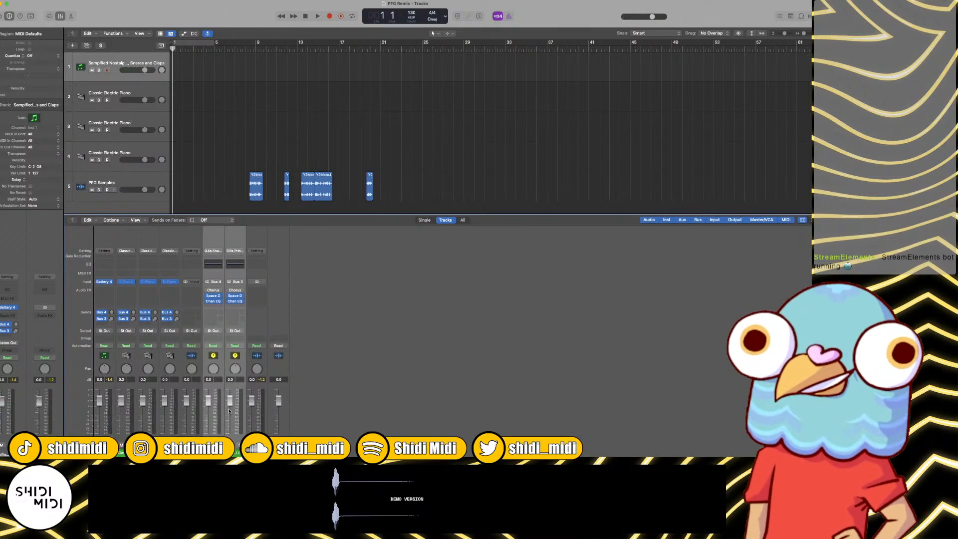
pyautogui.moveTo(229, 411); pyautogui.dragTo(229, 432)
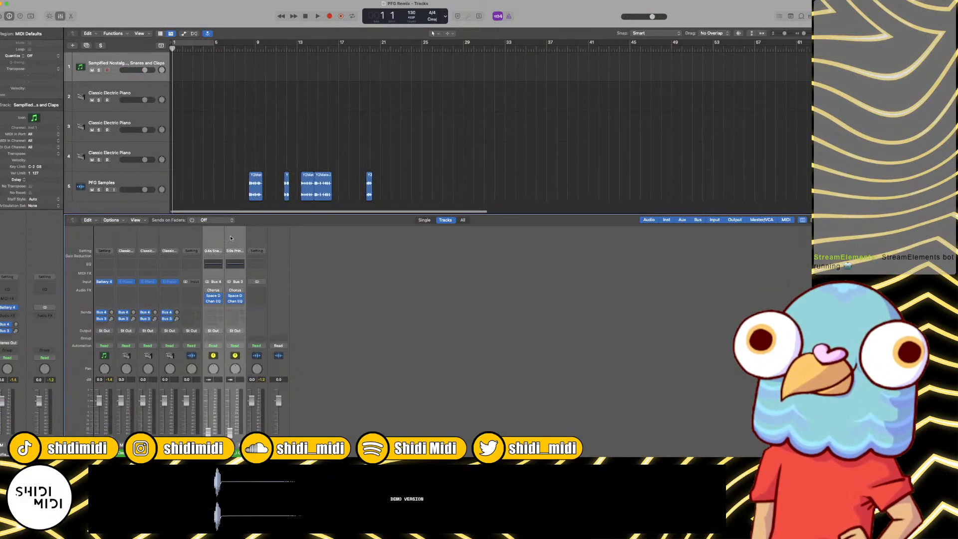
pyautogui.hscroll(-1, 238, 149)
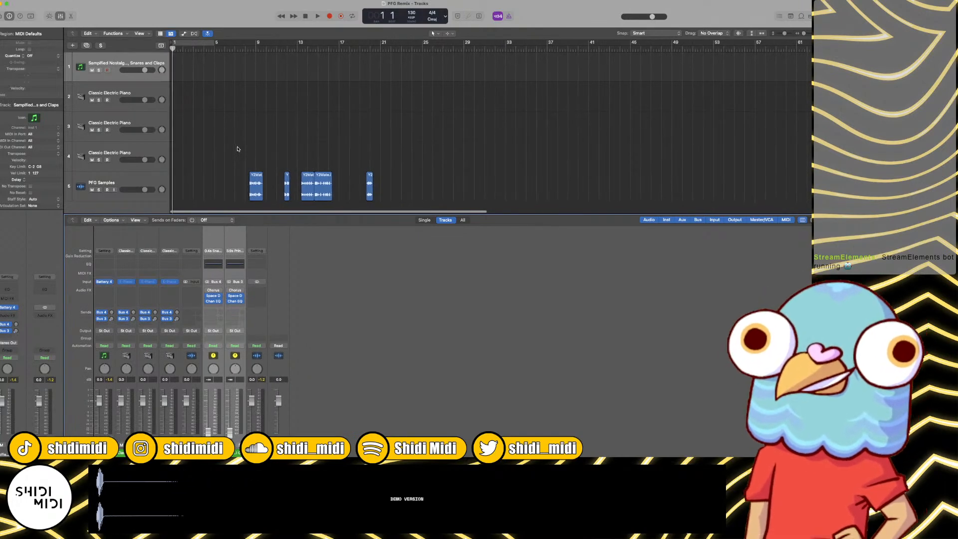
pyautogui.press('x')
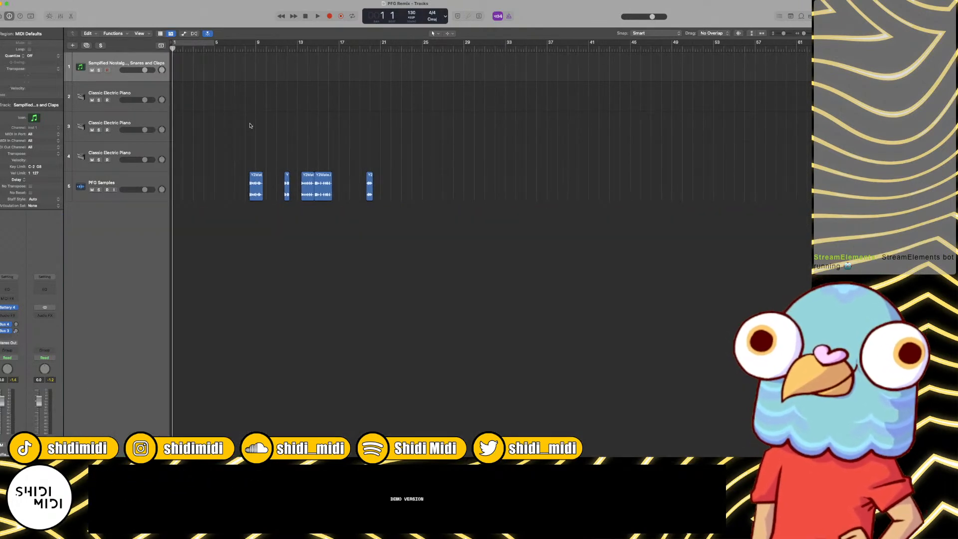
pyautogui.press('x')
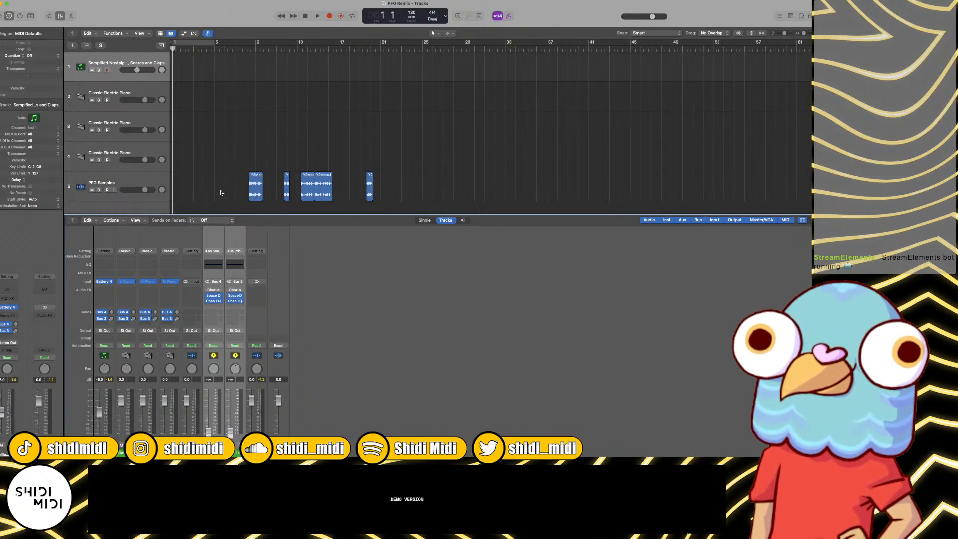
pyautogui.press('x')
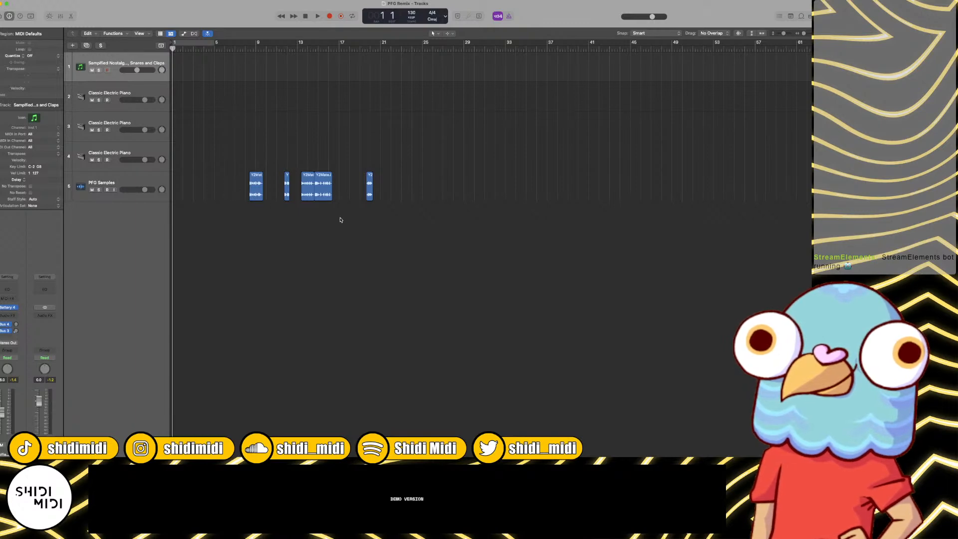
# Step: Create C#1 notes on beats 1 and 2 of bar 1 for track 1 in a separate Piano Roll, with velocity 127
pyautogui.press('super+4')
pyautogui.scroll(-3, 331, 315)
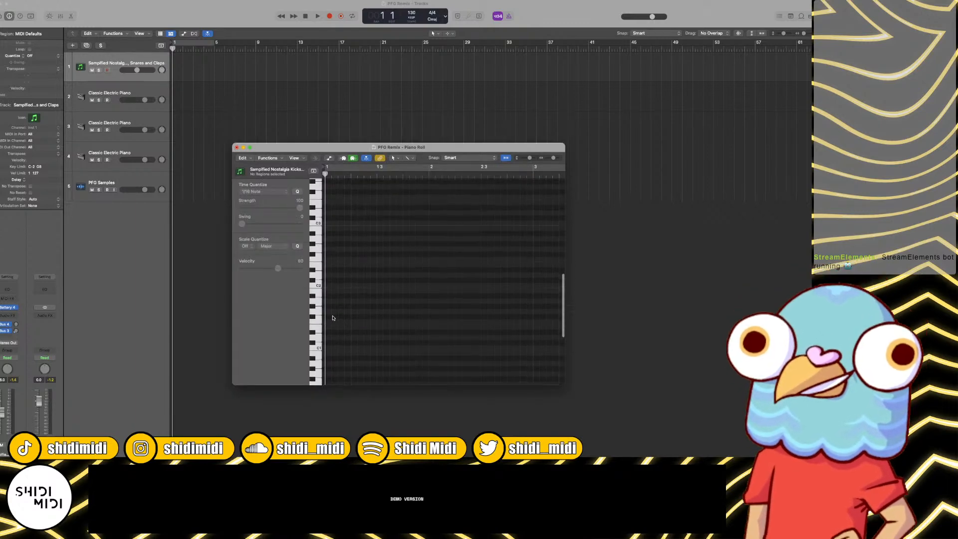
pyautogui.click(331, 320)
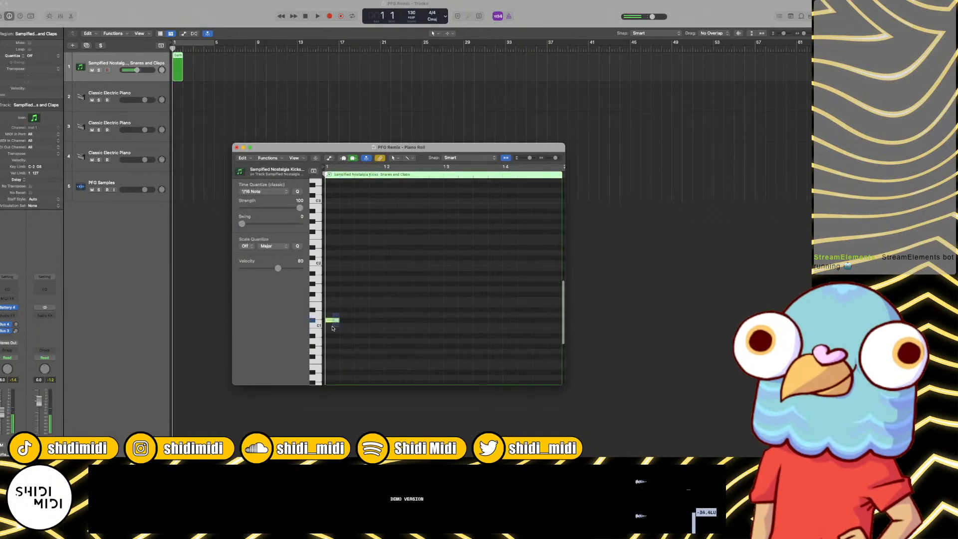
pyautogui.moveTo(286, 269); pyautogui.dragTo(309, 268)
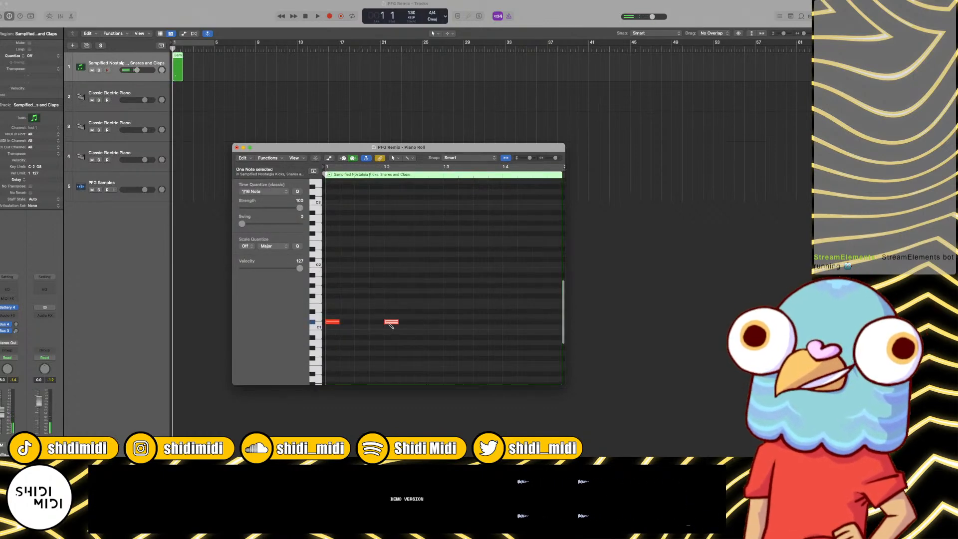
# Step: Add C#1 notes on beats 3 and 4 of bar 1 to complete the four-on-the-floor pattern
pyautogui.click(451, 327)
pyautogui.click(496, 322)
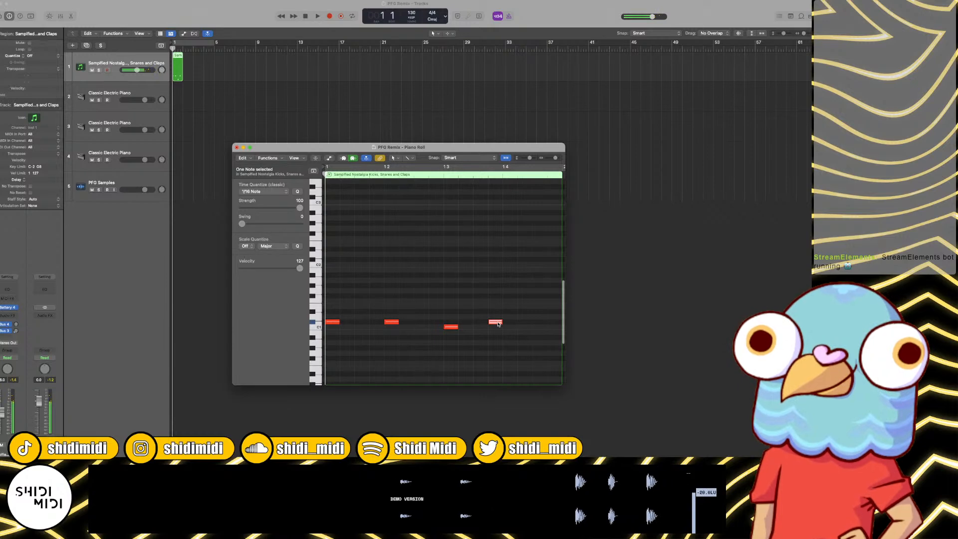
pyautogui.moveTo(498, 324); pyautogui.dragTo(513, 324)
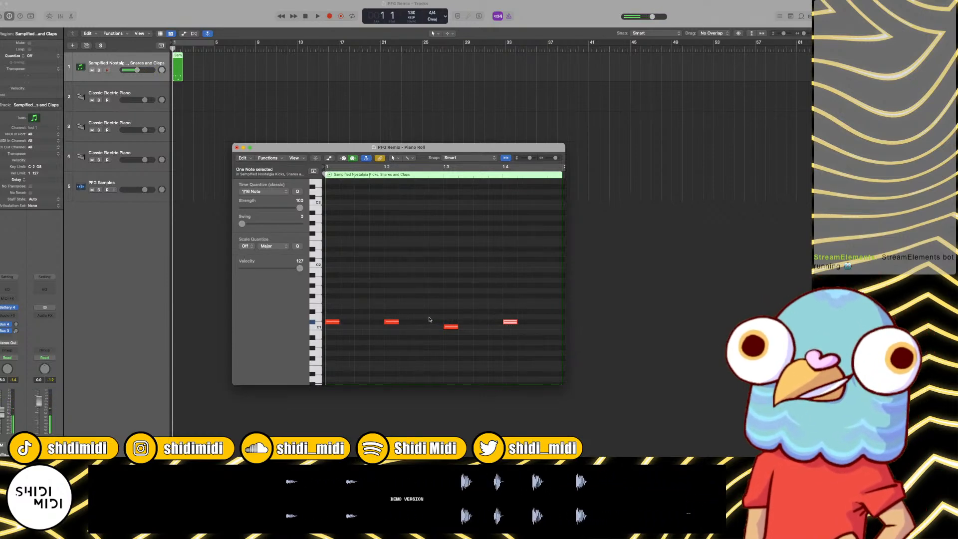
pyautogui.moveTo(452, 327); pyautogui.dragTo(455, 324)
# Step: Play the bar as a loop and transpose all four notes down one semitone to C1
pyautogui.moveTo(529, 275); pyautogui.dragTo(295, 349)
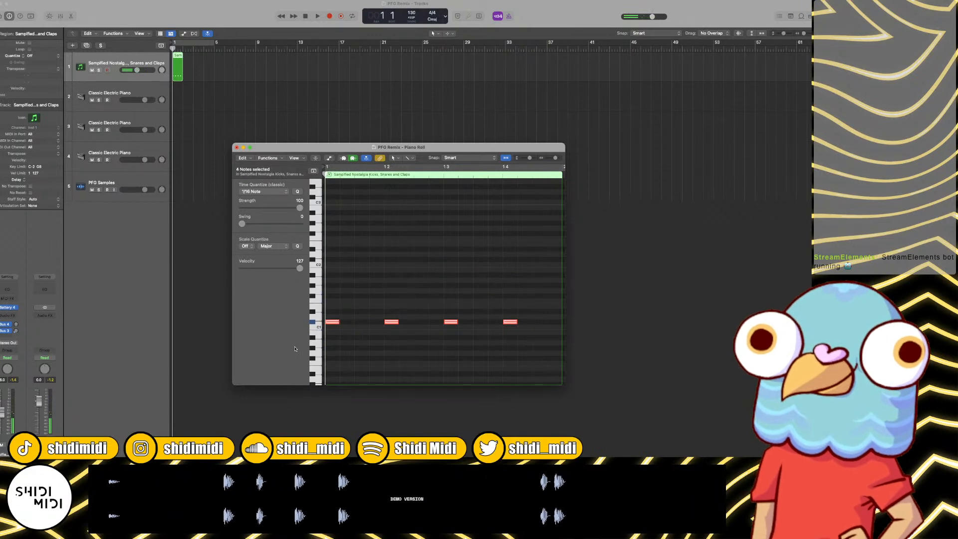
pyautogui.press('c')
pyautogui.press('space')
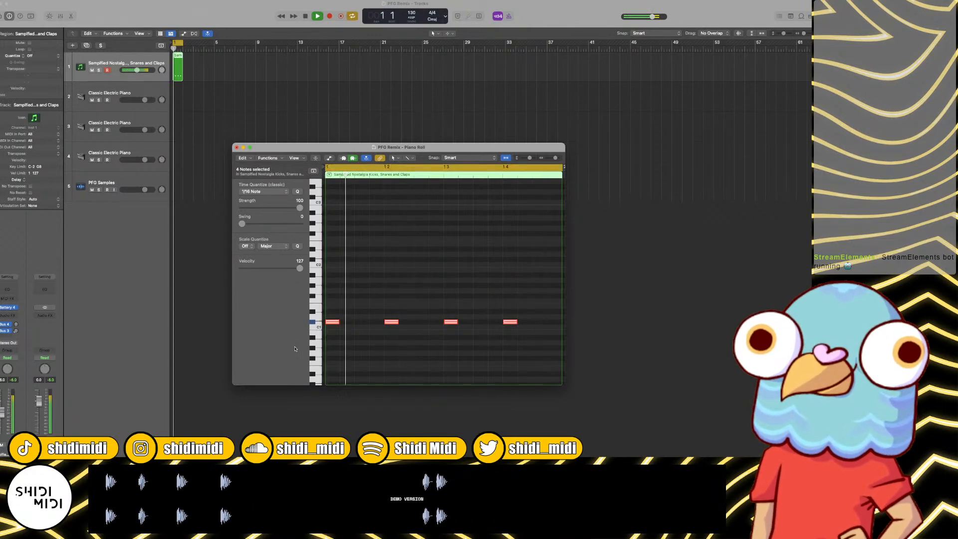
pyautogui.hotkey('alt', 'Down')
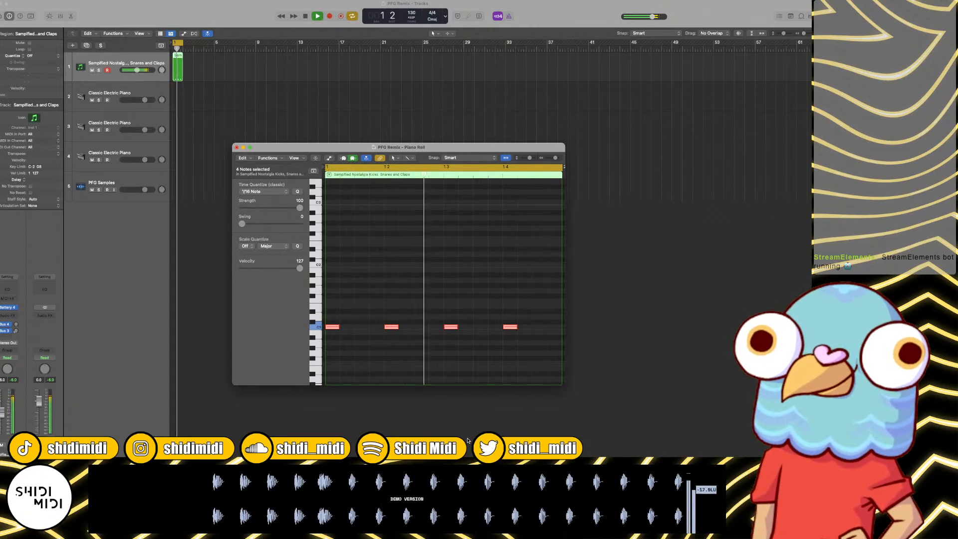
pyautogui.press('super+Tab')
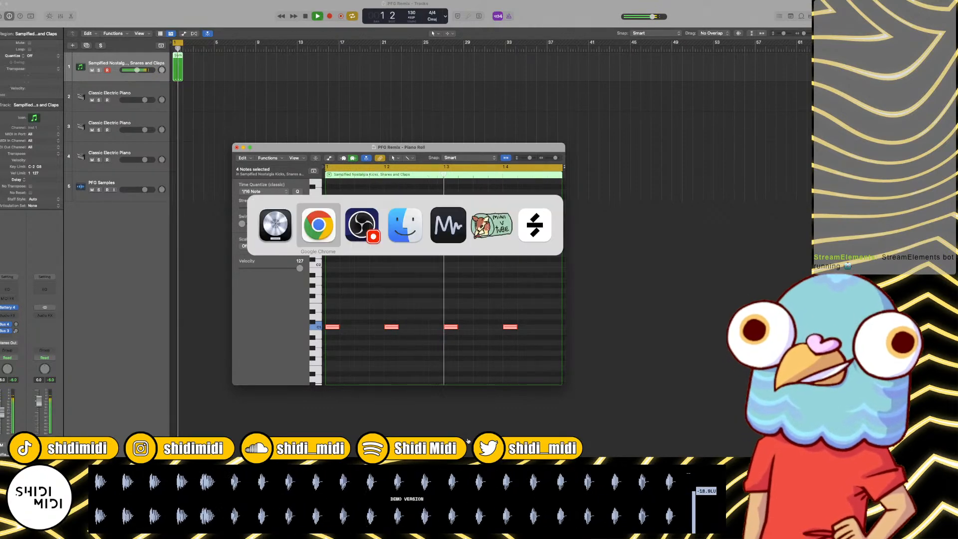
pyautogui.press('super+Tab')
pyautogui.press('super+Tab')
pyautogui.press('super+Tab')
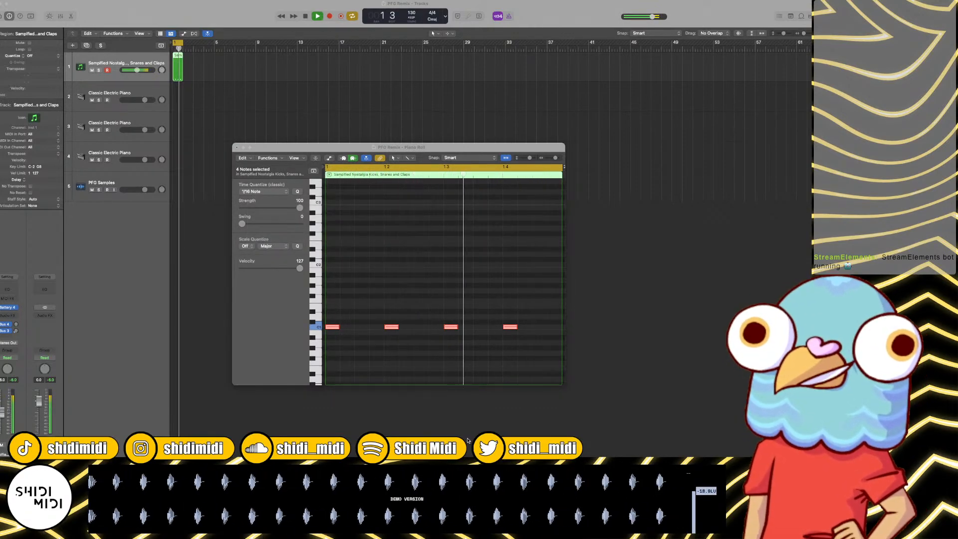
pyautogui.press('super+Tab')
pyautogui.press('super+Tab')
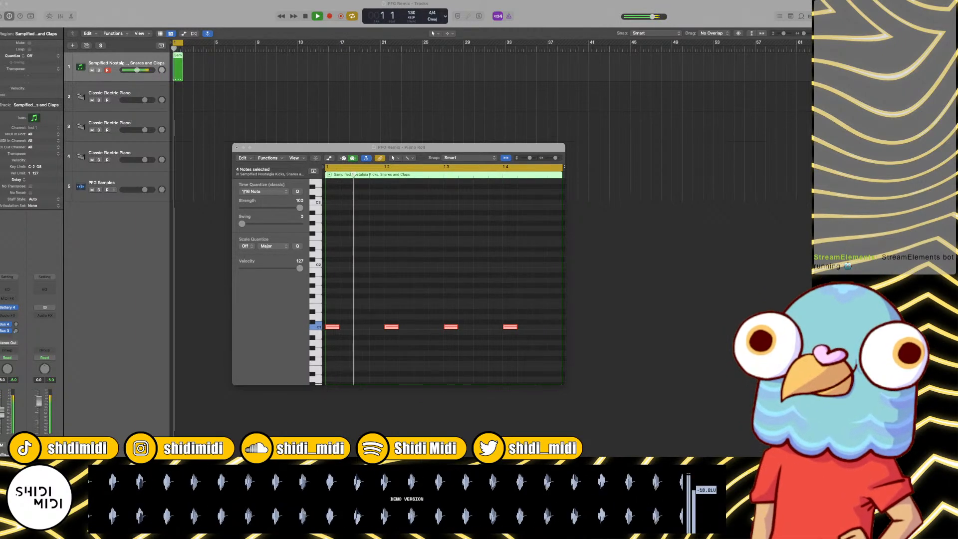
pyautogui.click(604, 239)
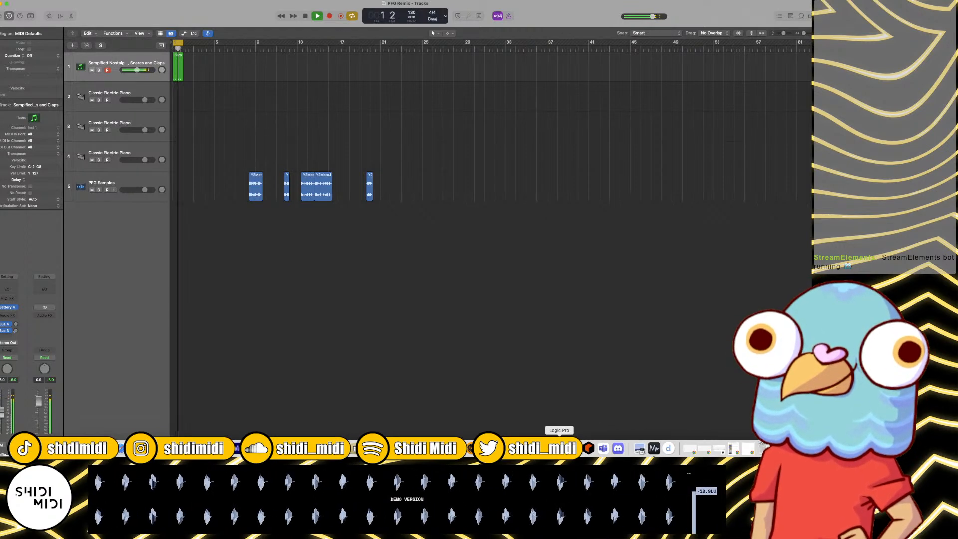
# Step: Close the separate Piano Roll window and open the track 1 drum region in the main window's editor instead
pyautogui.rightClick(559, 448)
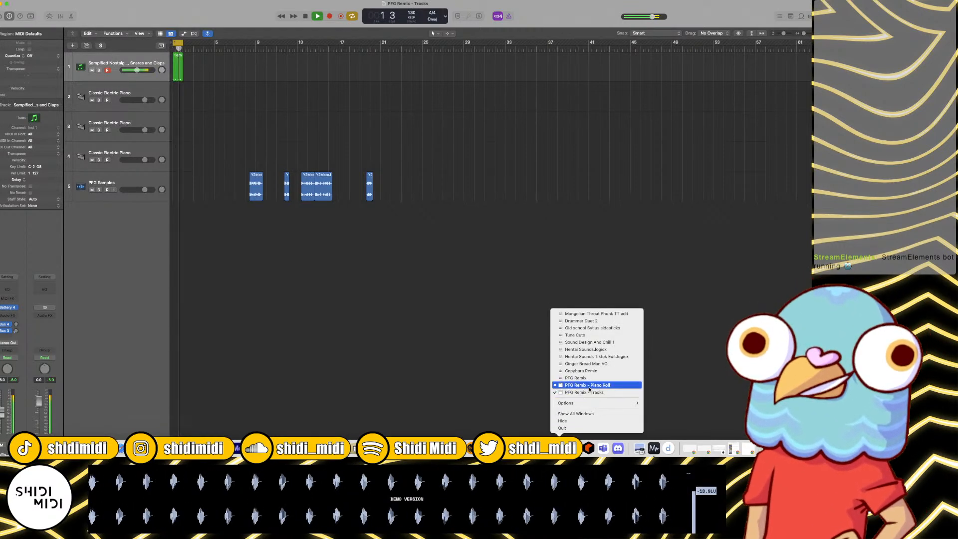
pyautogui.click(590, 385)
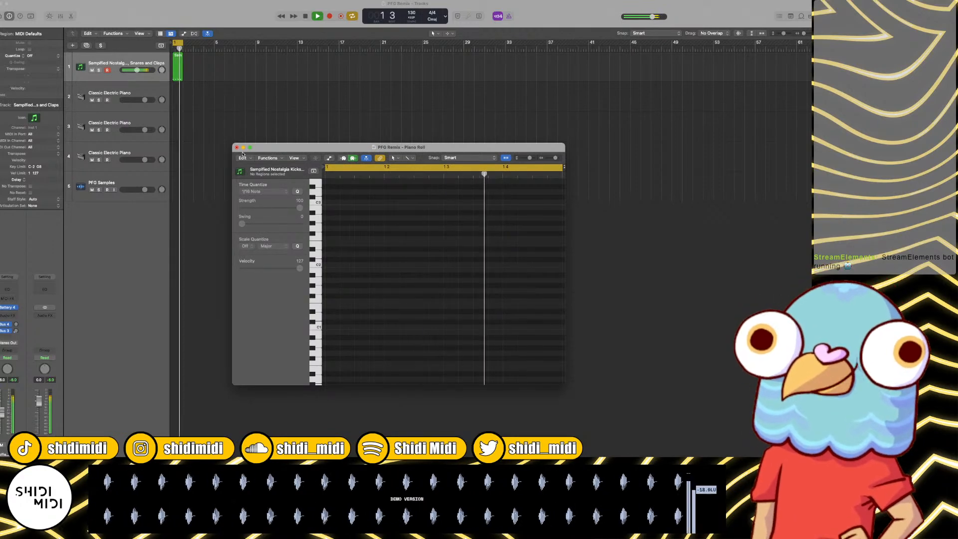
pyautogui.click(237, 148)
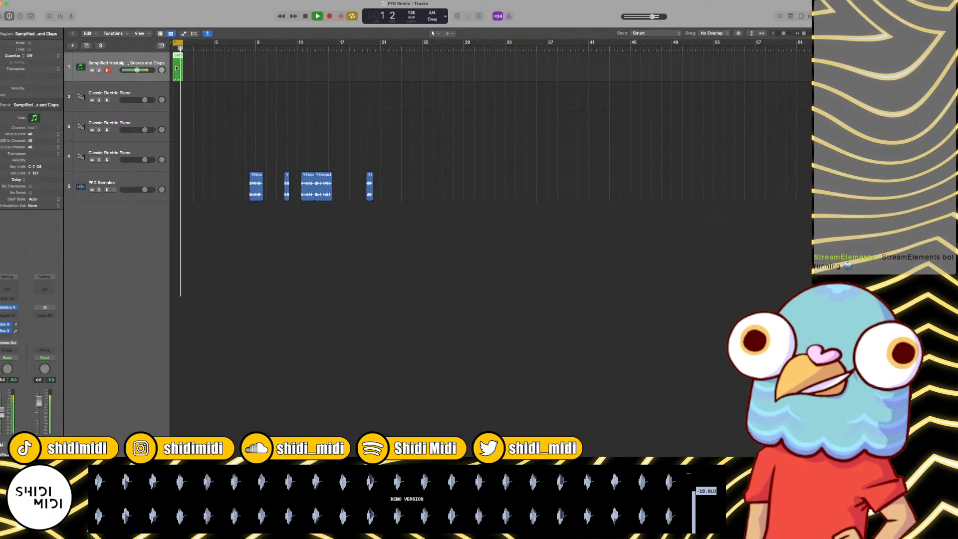
pyautogui.doubleClick(176, 68)
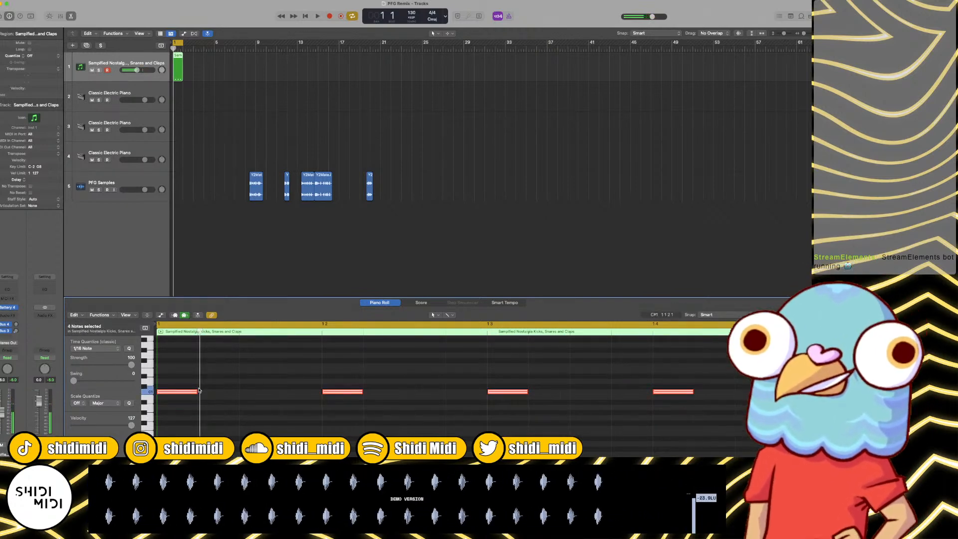
pyautogui.press('super+Up')
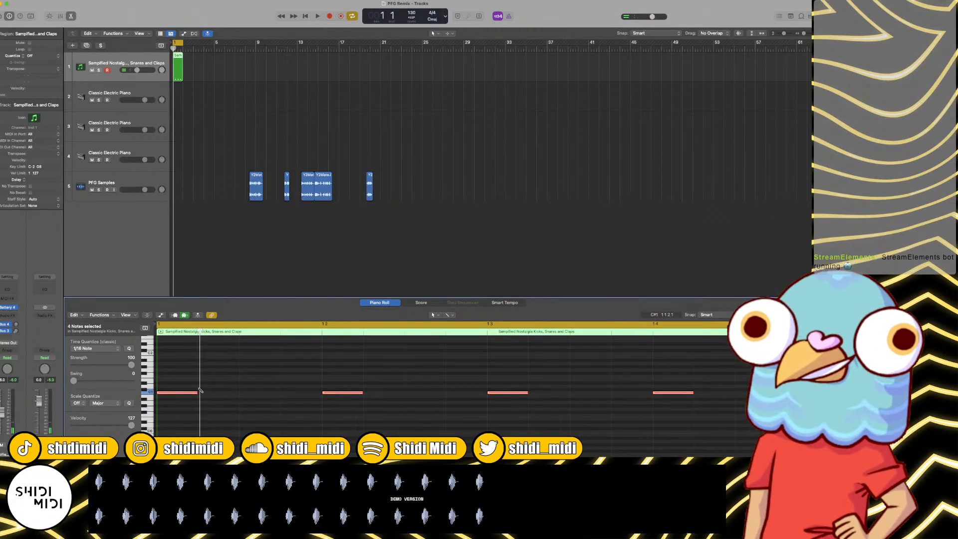
# Step: Transpose the four selected kick notes to D1 while auditioning the loop
pyautogui.hotkey('alt', 'Up')
pyautogui.hotkey('alt', 'Up')
pyautogui.hotkey('alt', 'Up')
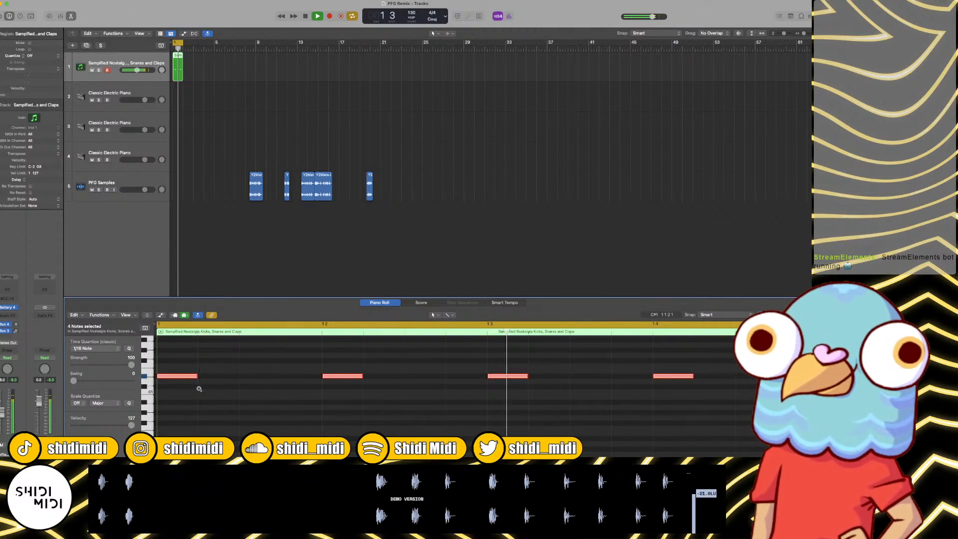
pyautogui.hotkey('alt', 'Down')
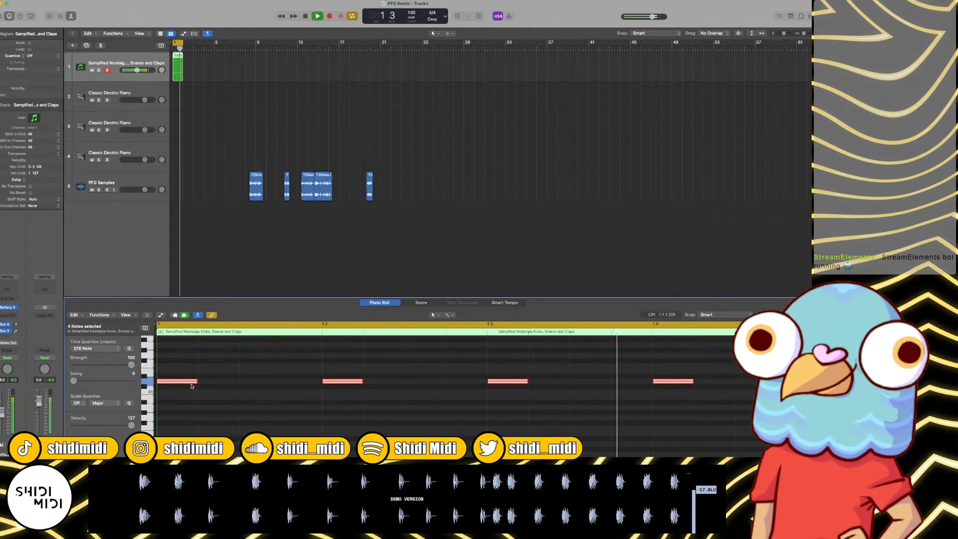
# Step: Repeat the one-bar kick region on track 1 to fill four bars and join the copies into one region
pyautogui.click(193, 72)
pyautogui.click(178, 72)
pyautogui.press('super+r')
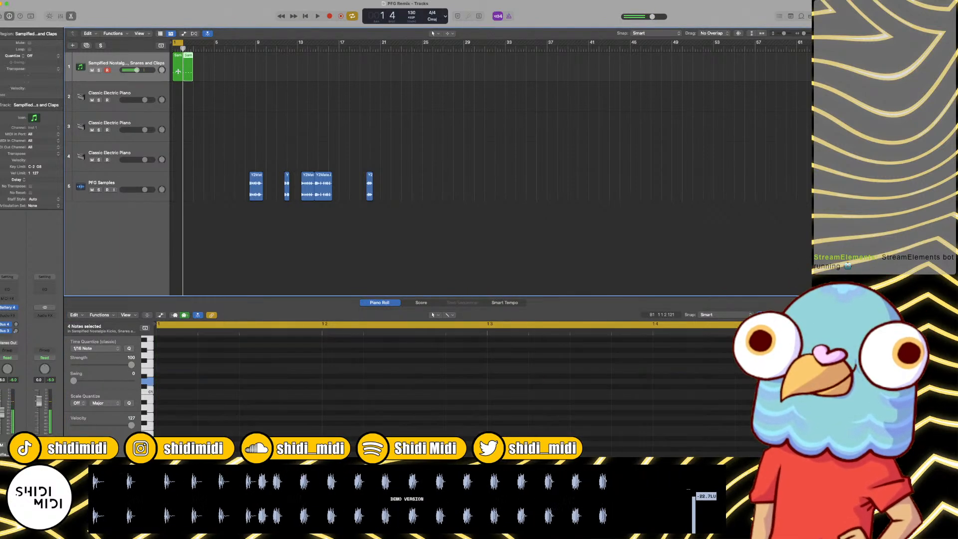
pyautogui.click(168, 66)
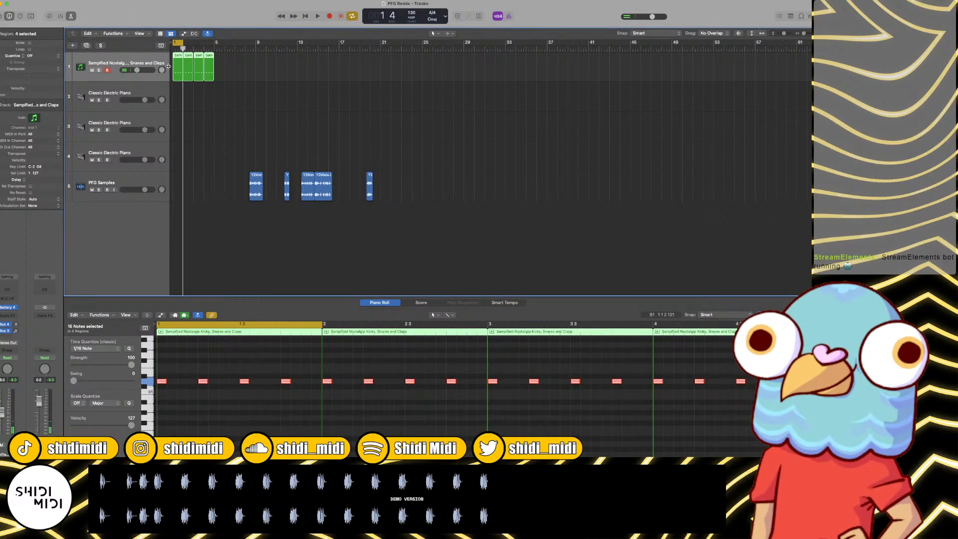
pyautogui.press('super+j')
# Step: Remove the kick note on beat 4 of bar 4 and play the end of the pattern
pyautogui.hscroll(5, 619, 411)
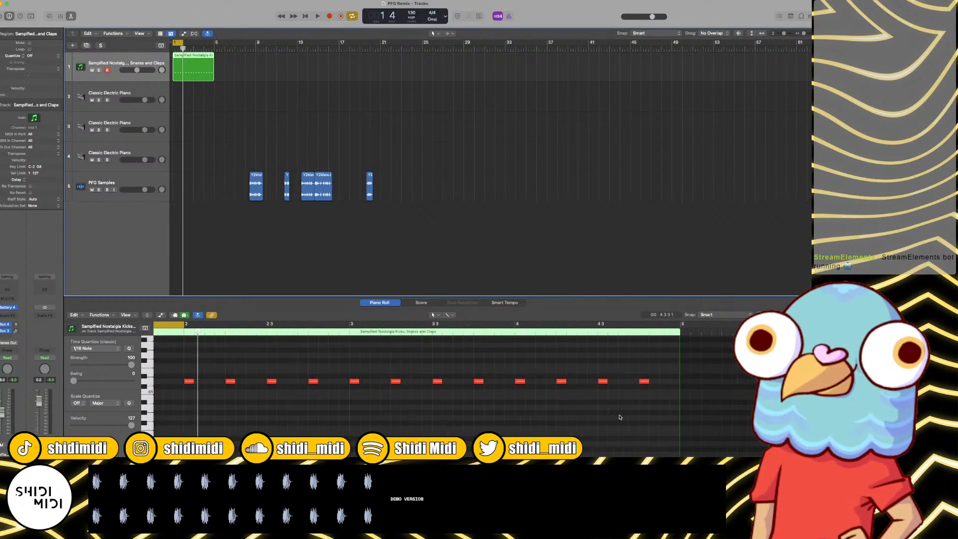
pyautogui.click(631, 381)
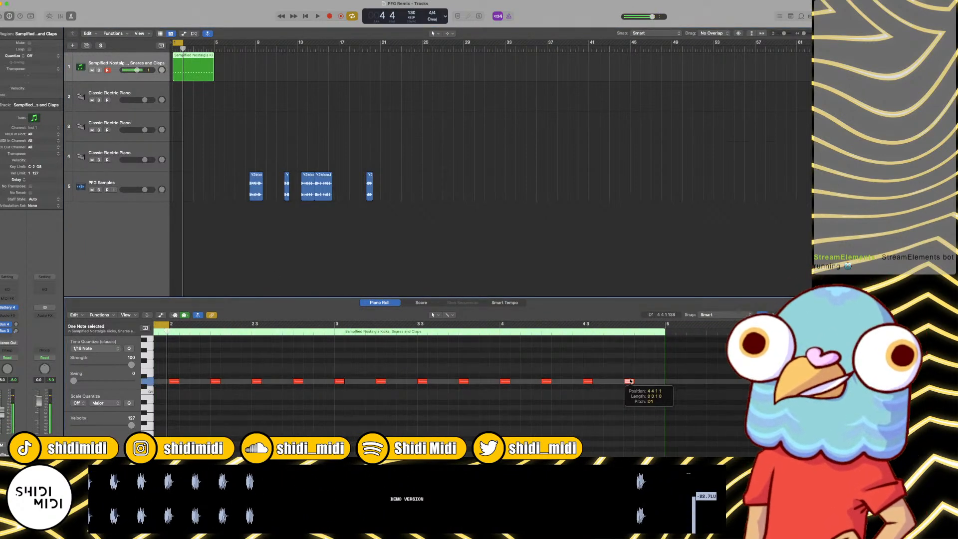
pyautogui.moveTo(608, 383); pyautogui.dragTo(608, 383)
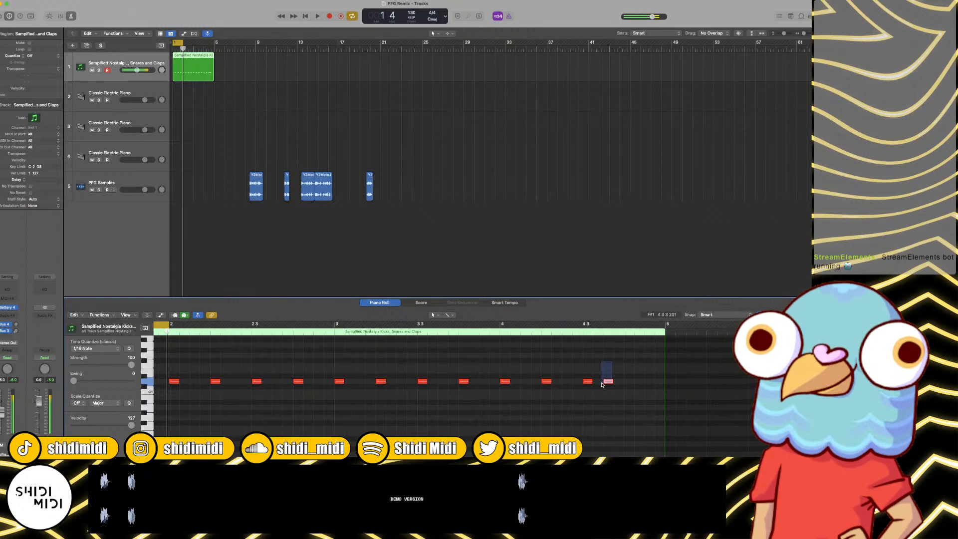
pyautogui.press('space')
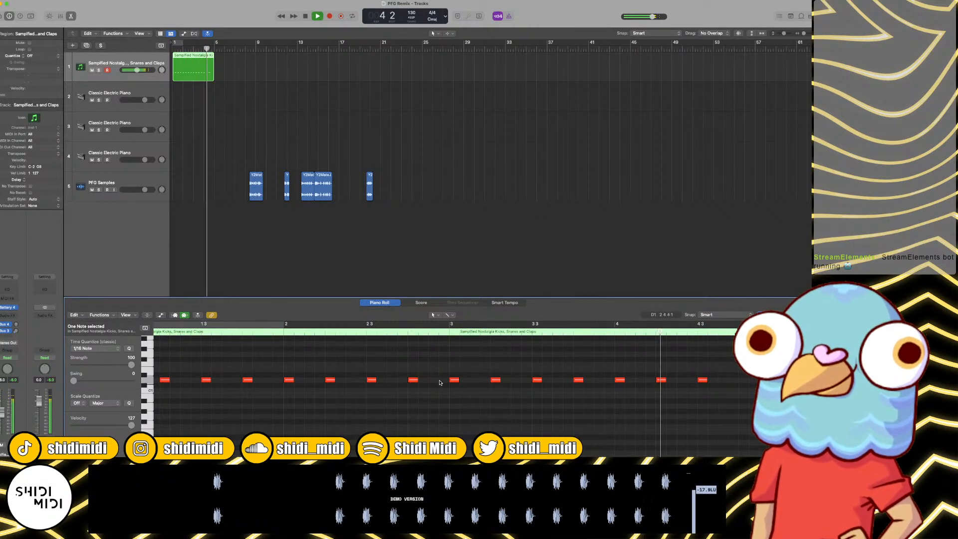
pyautogui.press('space')
# Step: Add a D1 kick at 4 1 4 1, shift bar 4's beat-2 kick to 4 2 2 1, and play the result
pyautogui.keyDown('super'); pyautogui.click(650, 380); pyautogui.keyUp('super')
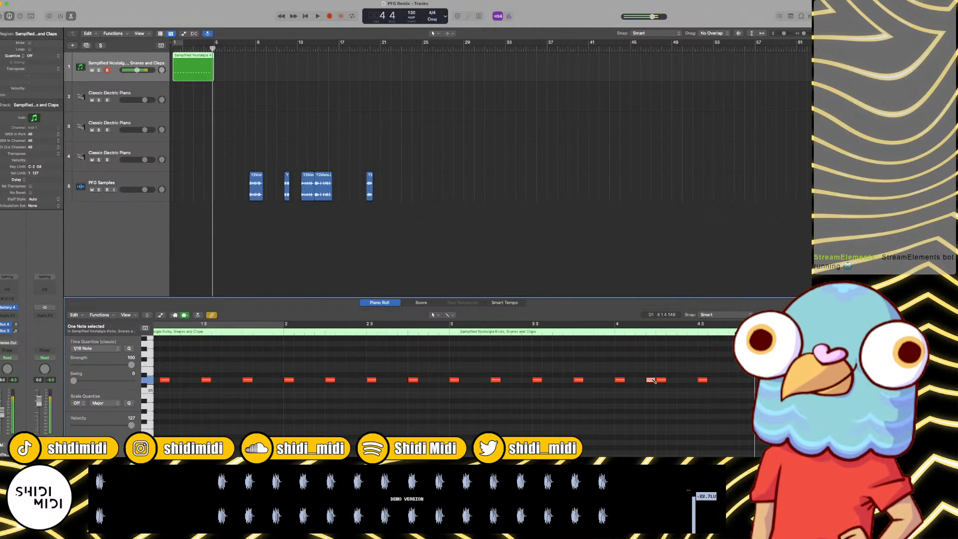
pyautogui.click(665, 382)
pyautogui.moveTo(665, 382); pyautogui.dragTo(676, 381)
pyautogui.press('space')
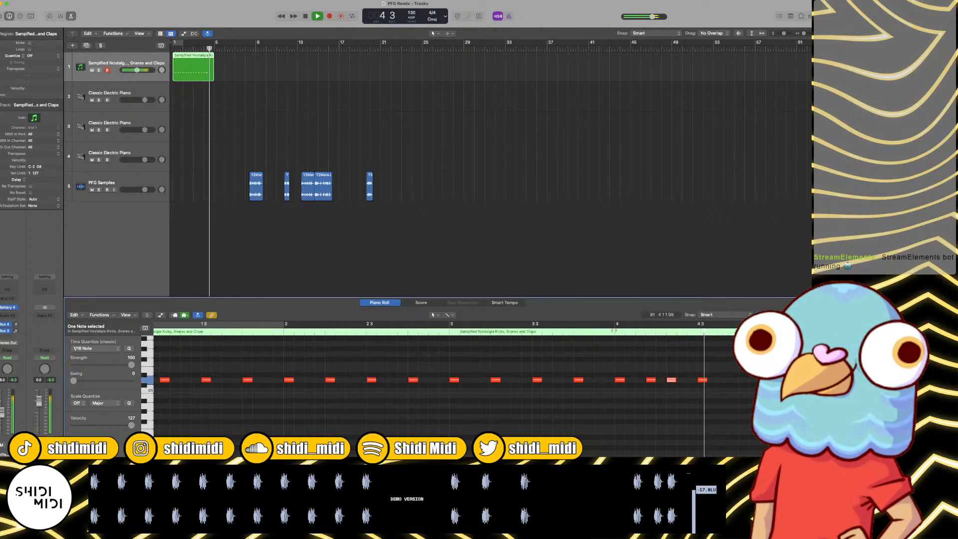
pyautogui.press('space')
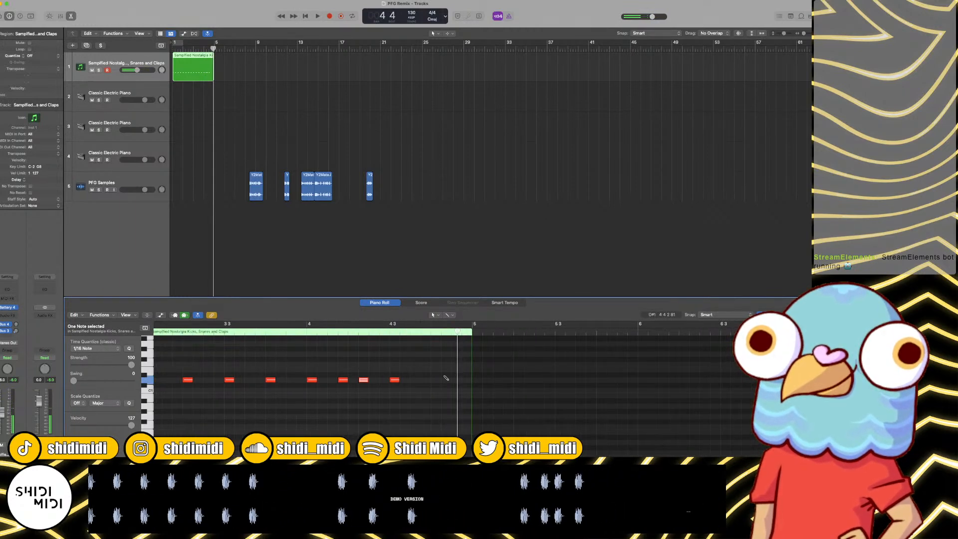
# Step: Add a D1 kick at 4 3 3 1 and loop playback over the four-bar region
pyautogui.click(415, 381)
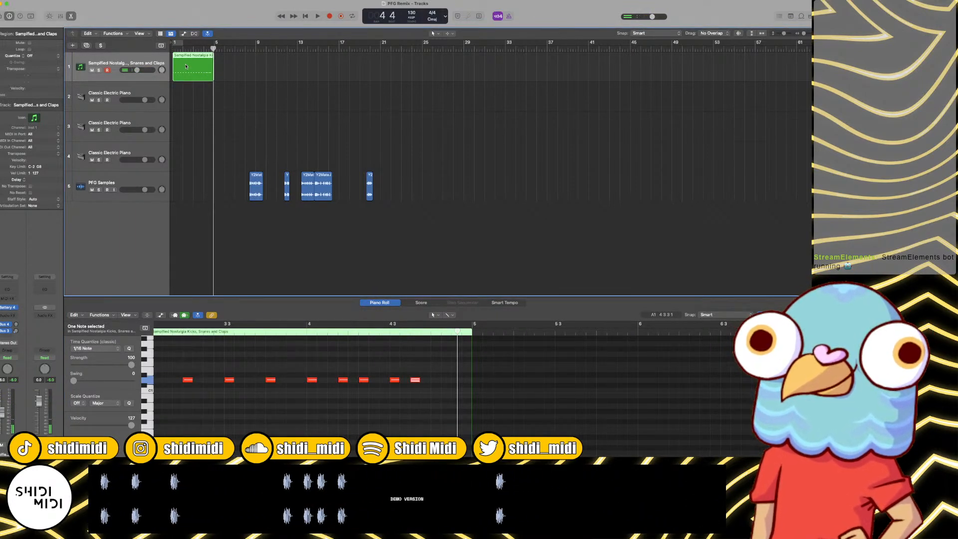
pyautogui.press('c')
pyautogui.press('space')
pyautogui.press('space')
# Step: Replace the electric piano instrument on track 2 with Battery 4 in its Multi-Output (16xStereo) version
pyautogui.click(96, 109)
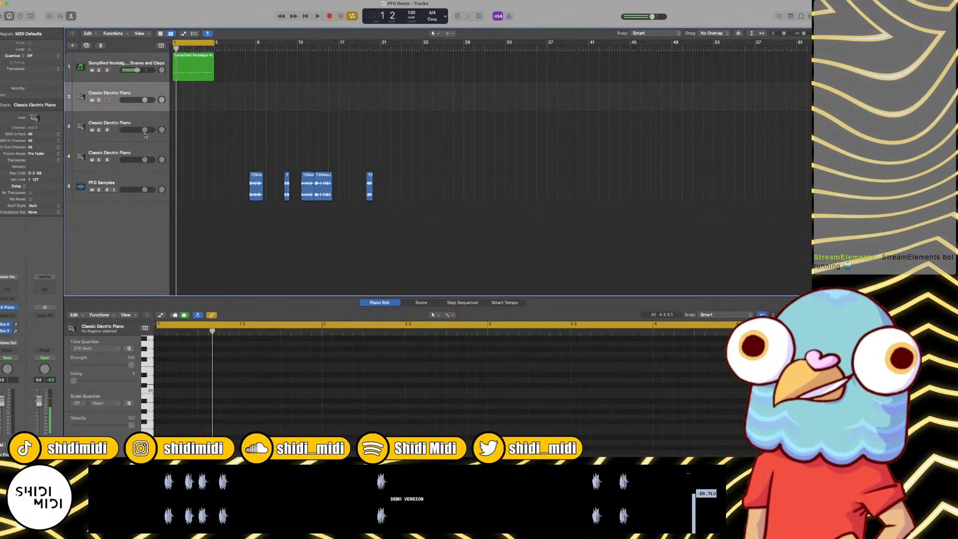
pyautogui.click(16, 309)
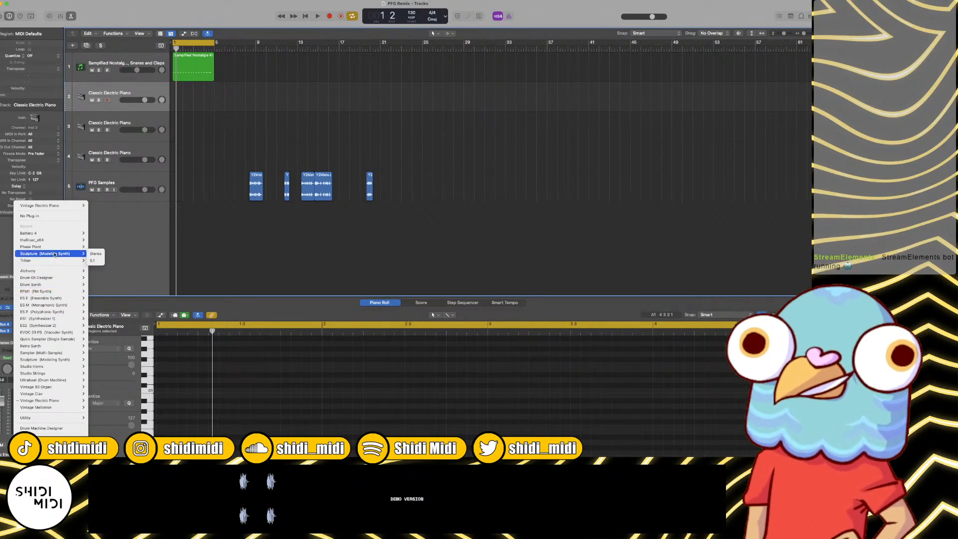
pyautogui.moveTo(80, 233)
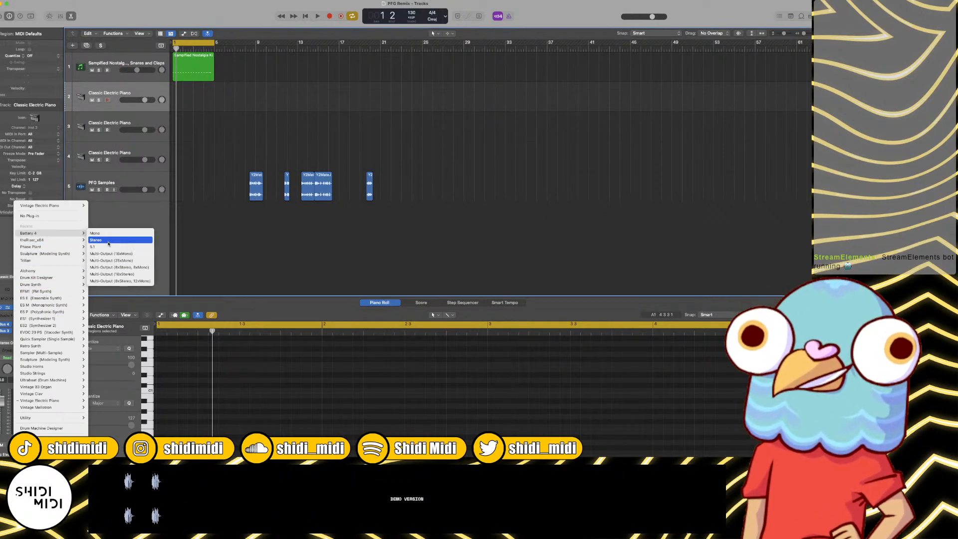
pyautogui.click(116, 273)
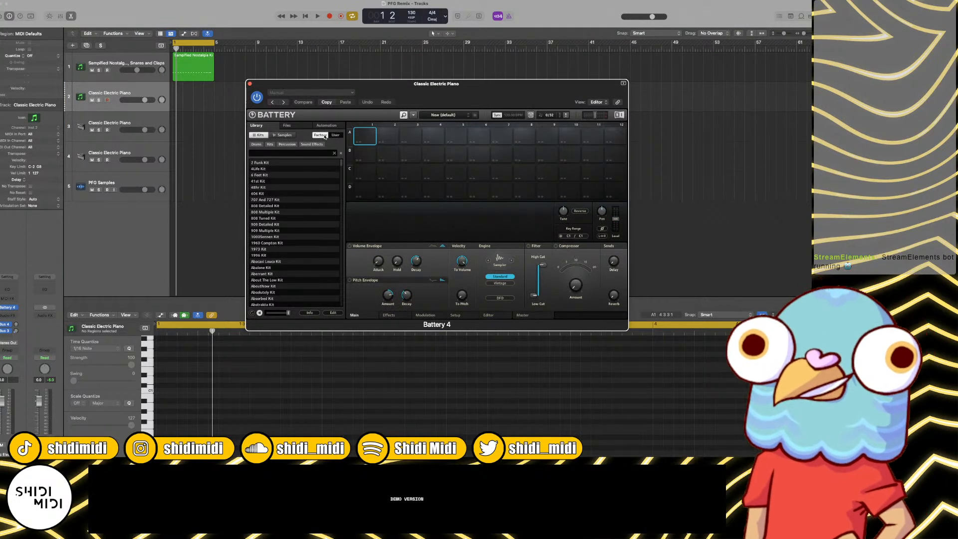
# Step: Search Battery's factory samples for rimshots and audition Rim 4Life 1 through Rim 4Life 4
pyautogui.click(282, 150)
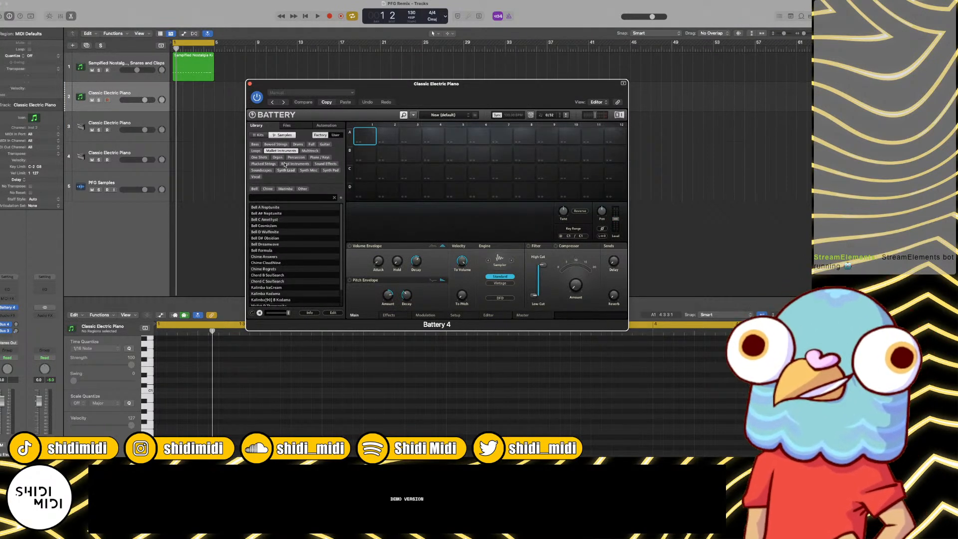
pyautogui.click(285, 150)
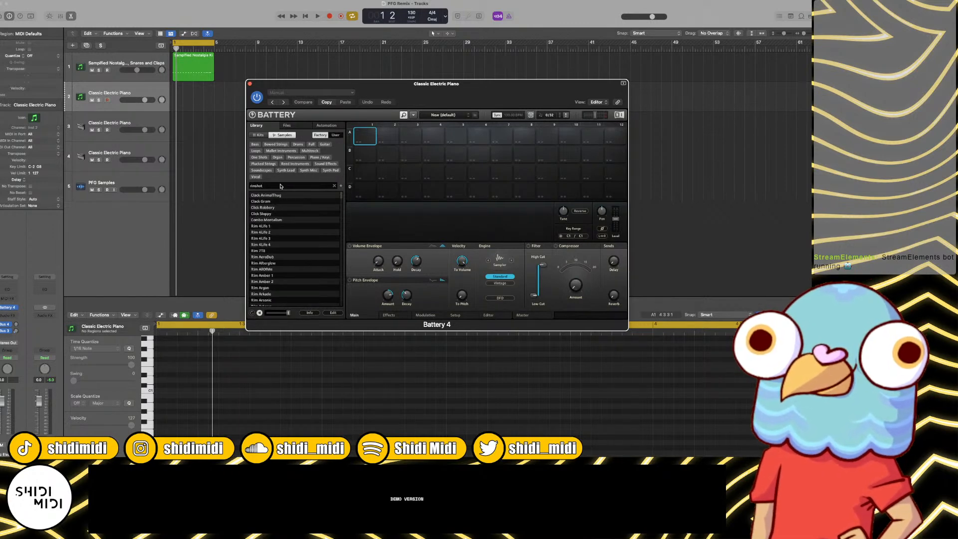
pyautogui.click(275, 227)
pyautogui.click(275, 232)
pyautogui.click(275, 238)
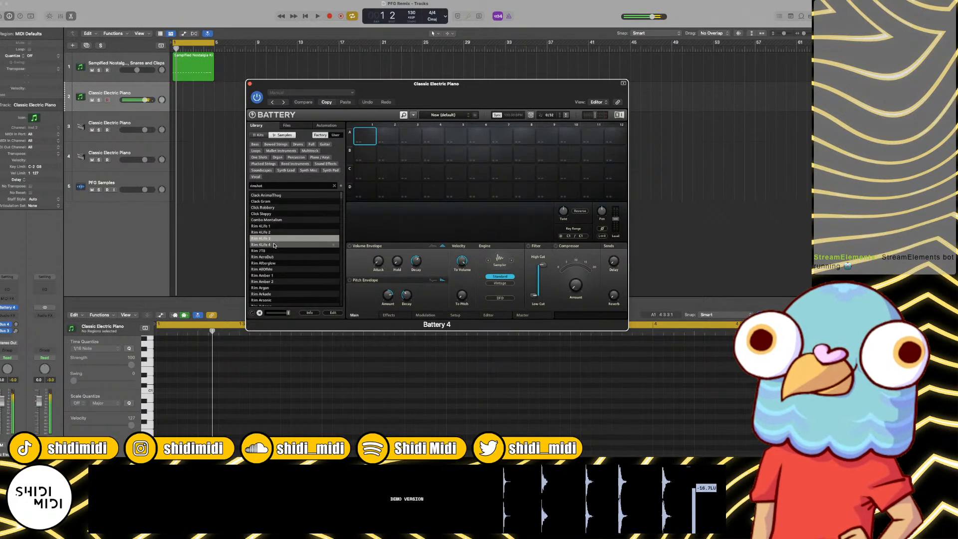
pyautogui.click(273, 245)
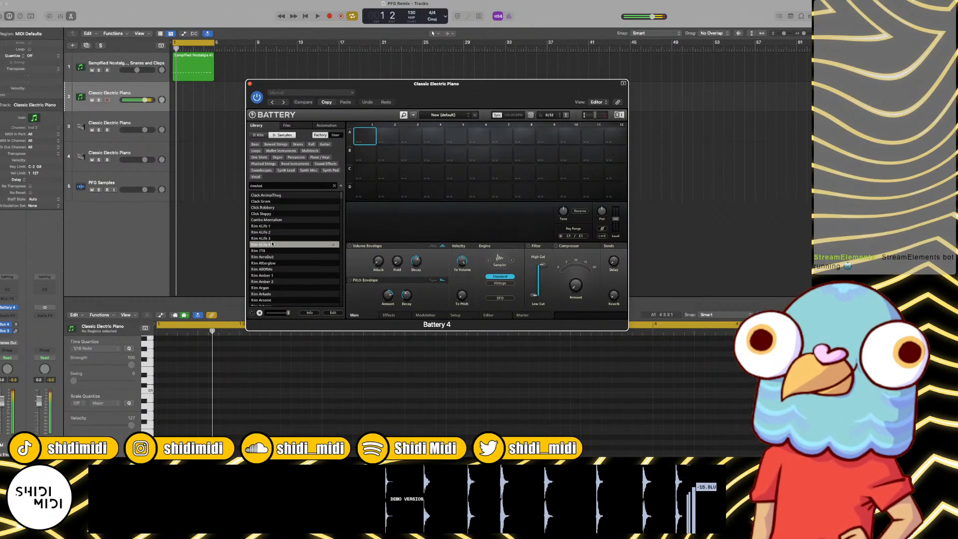
pyautogui.click(273, 238)
pyautogui.click(272, 232)
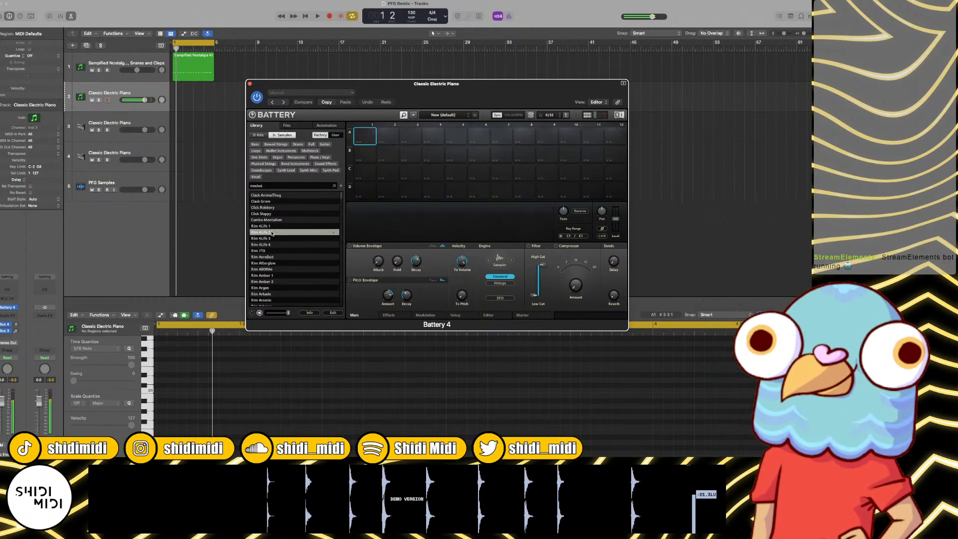
pyautogui.click(272, 227)
# Step: Load Rim 4Life 1 into cell A1 and Rim 4Life 4 into cell A2, audition both cells, and close Battery
pyautogui.moveTo(273, 227); pyautogui.dragTo(365, 136)
pyautogui.click(266, 245)
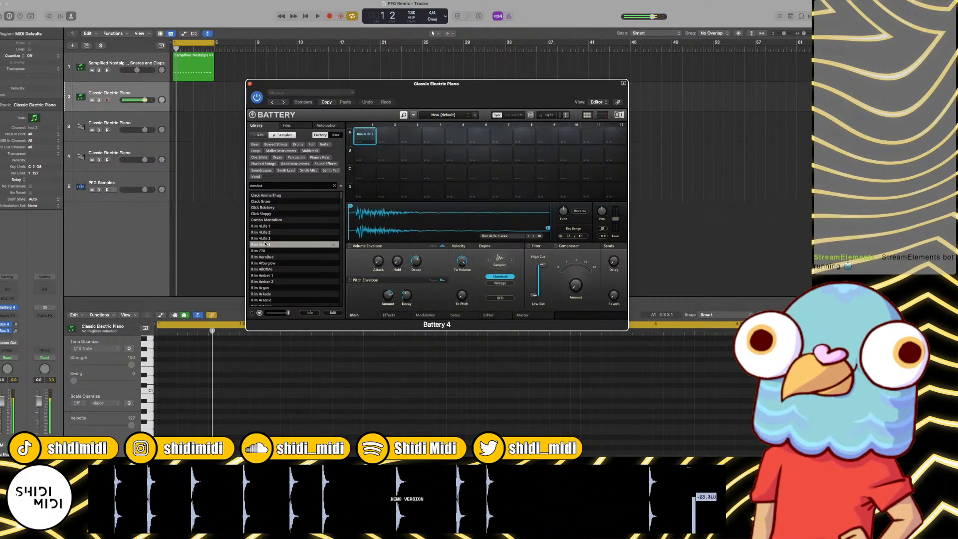
pyautogui.moveTo(266, 245); pyautogui.dragTo(388, 135)
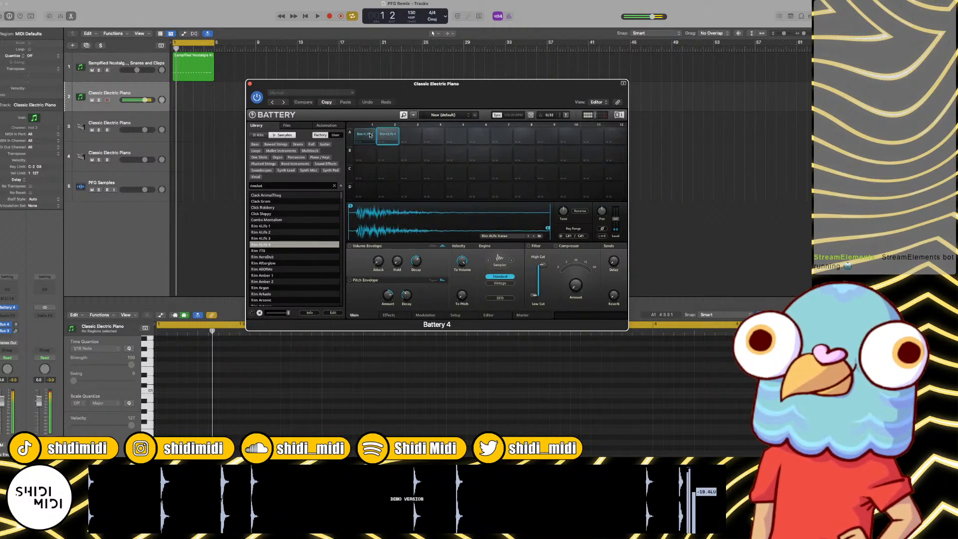
pyautogui.click(370, 135)
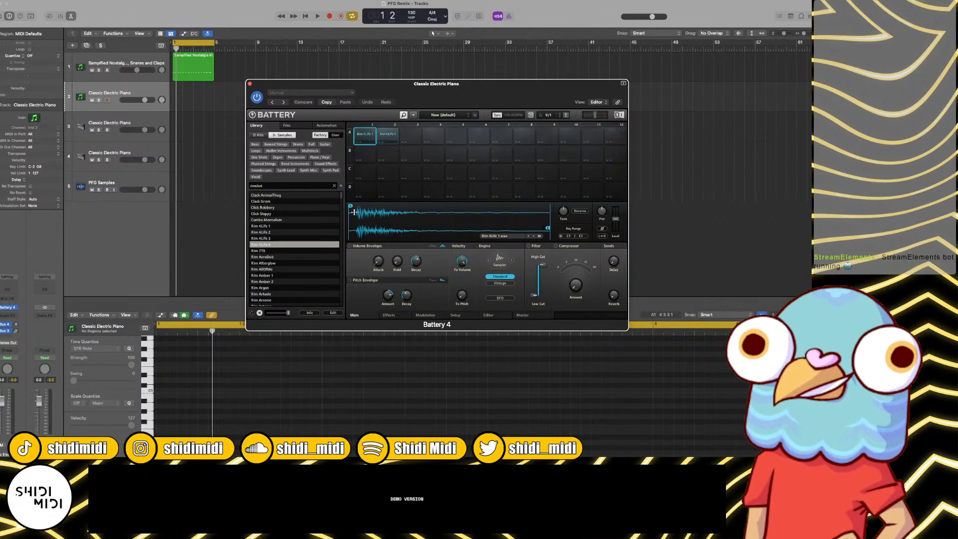
pyautogui.click(381, 134)
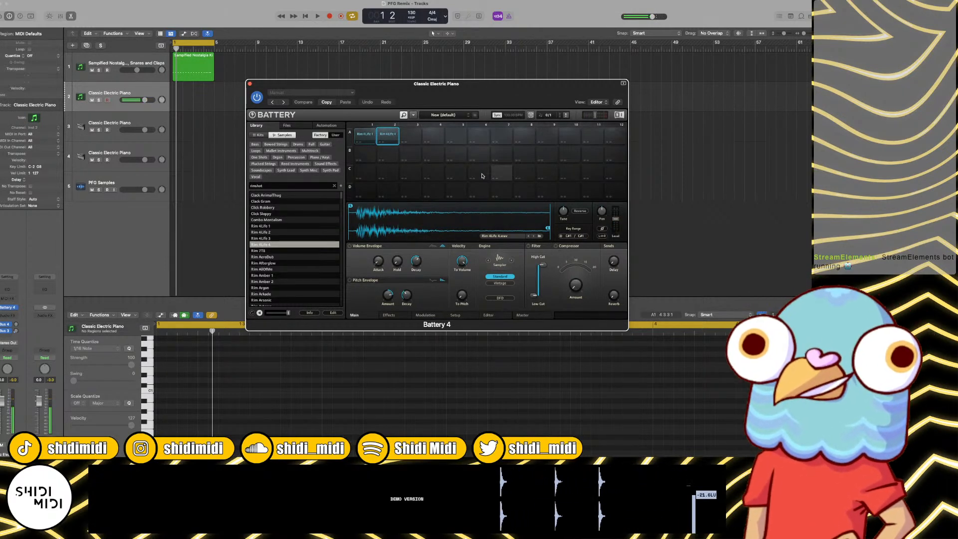
pyautogui.click(250, 84)
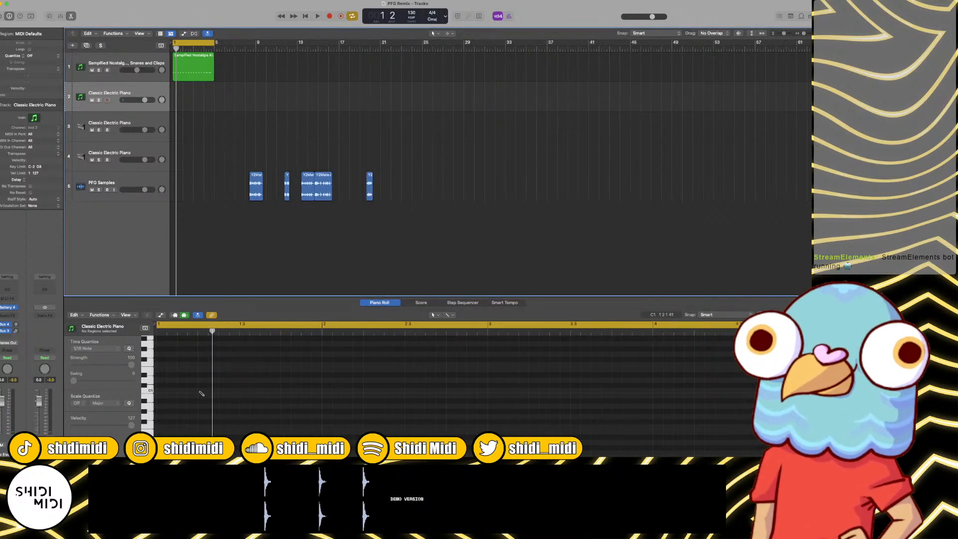
# Step: Draw C1 rim notes on beats 2 and 4 of bars 1 and 2 on track 2, plus a C#1 note at 2 2 4 1
pyautogui.click(333, 391)
pyautogui.scroll(-5, 362, 383)
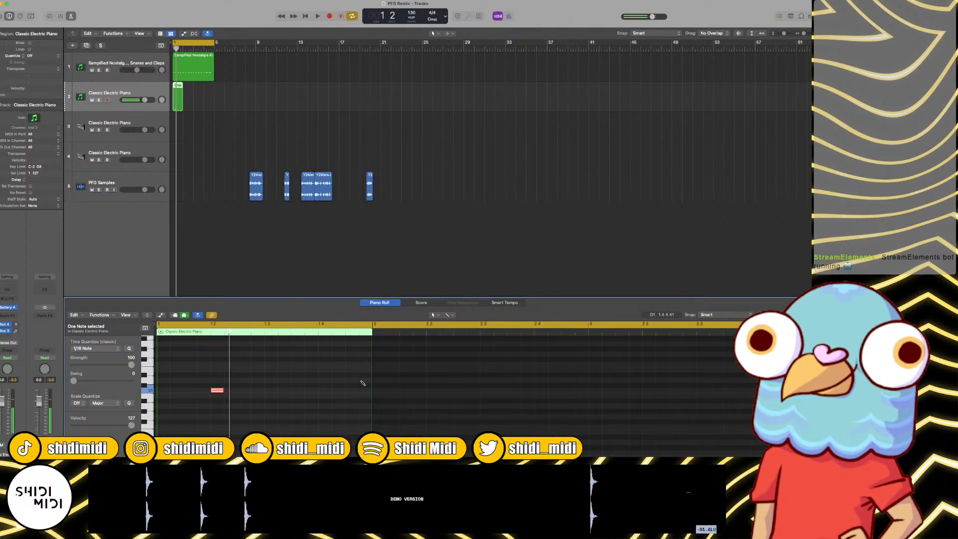
pyautogui.click(321, 390)
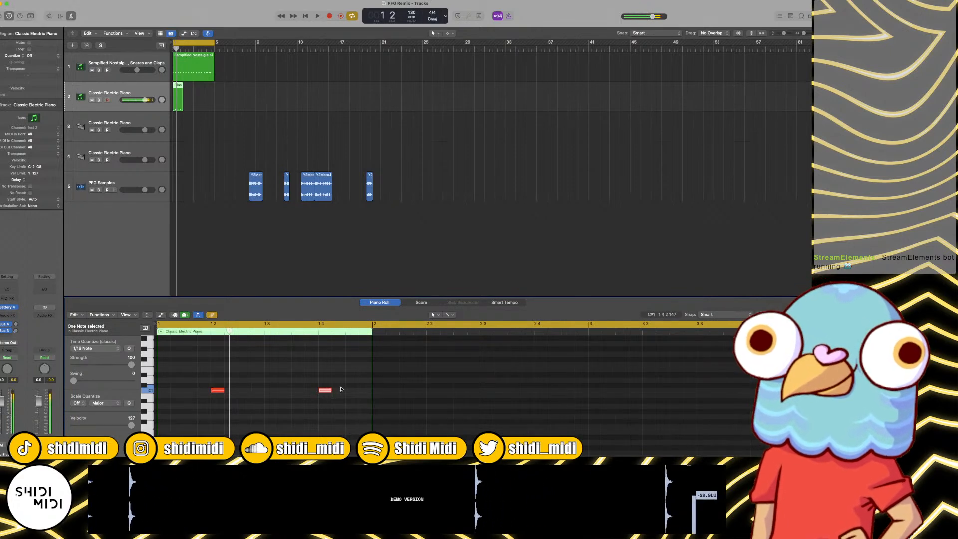
pyautogui.click(433, 390)
pyautogui.click(473, 386)
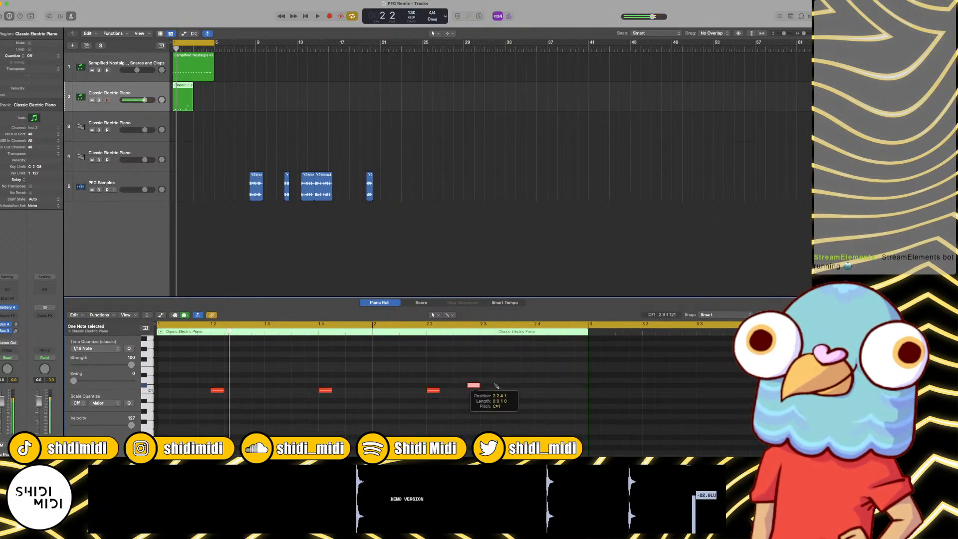
pyautogui.click(537, 391)
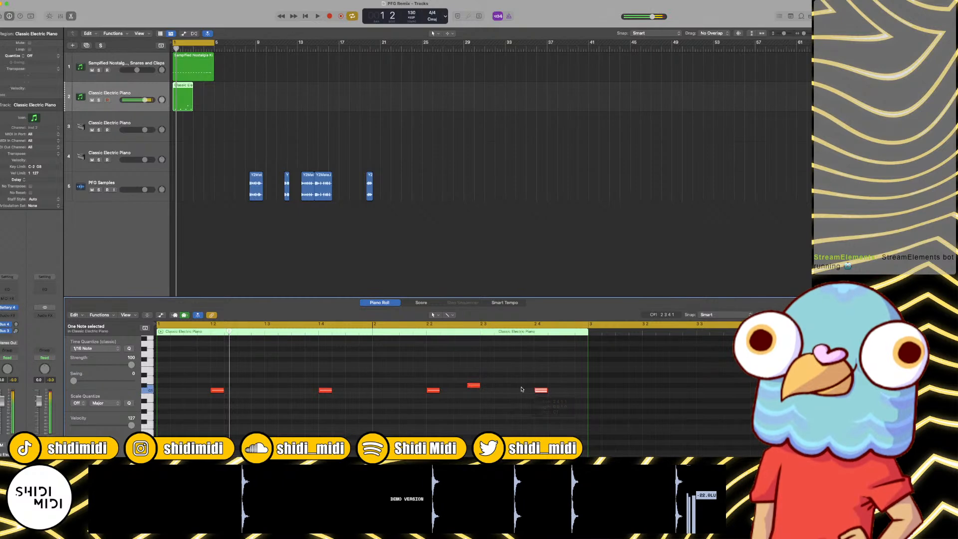
# Step: Set the quantize swing to 100 for all notes in the kick and rim regions
pyautogui.press('super+a')
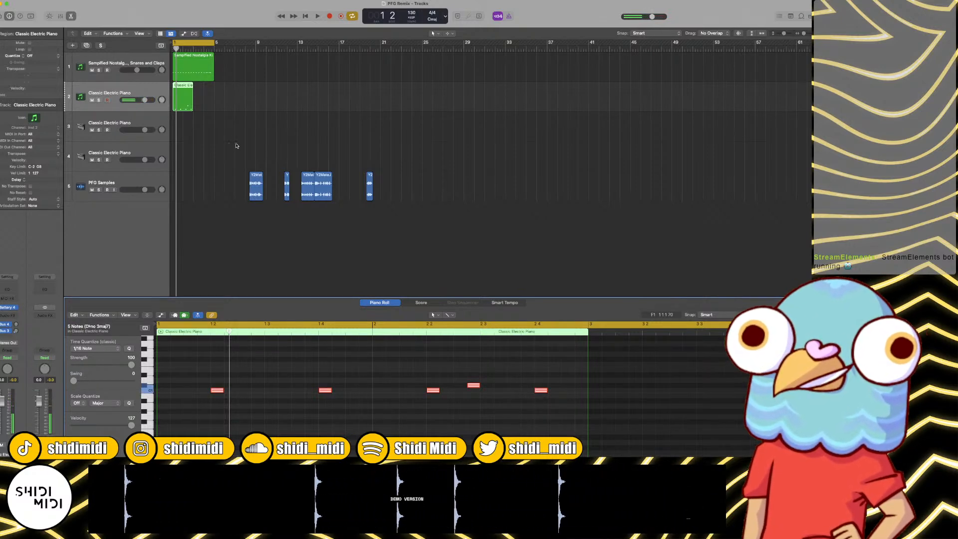
pyautogui.keyDown('shift'); pyautogui.click(200, 66); pyautogui.keyUp('shift')
pyautogui.press('super+a')
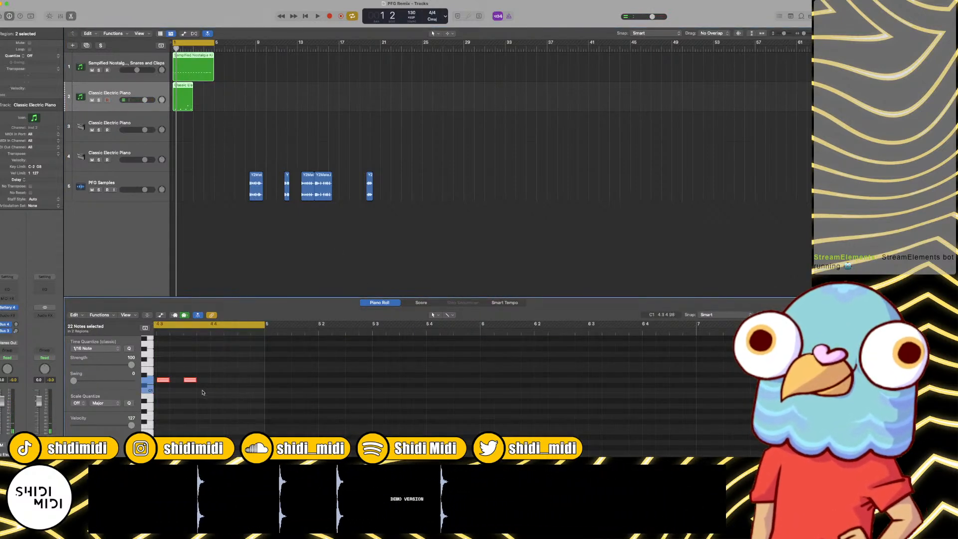
# Step: Play the kick and rim regions together and lower the rim track's volume to -8.0 dB
pyautogui.click(182, 105)
pyautogui.press('space')
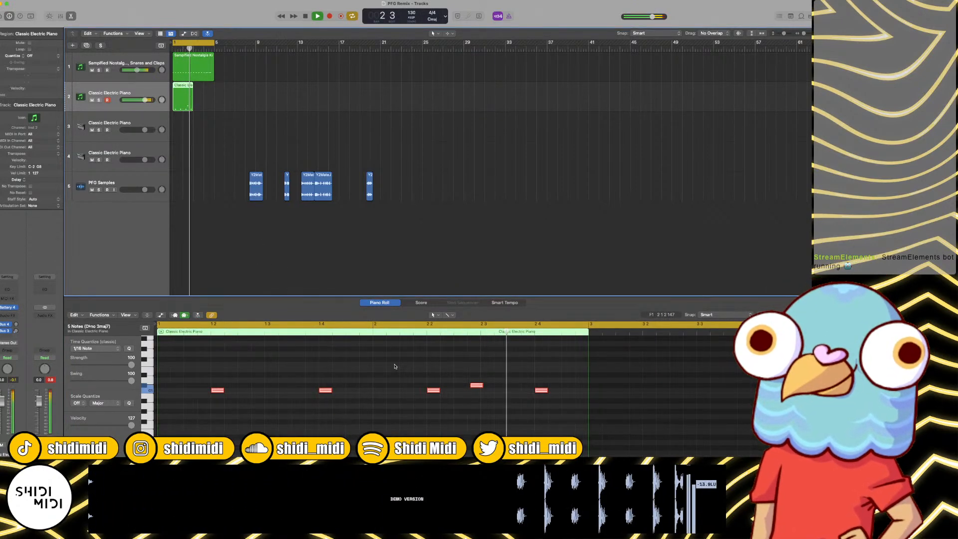
pyautogui.press('space')
pyautogui.click(495, 363)
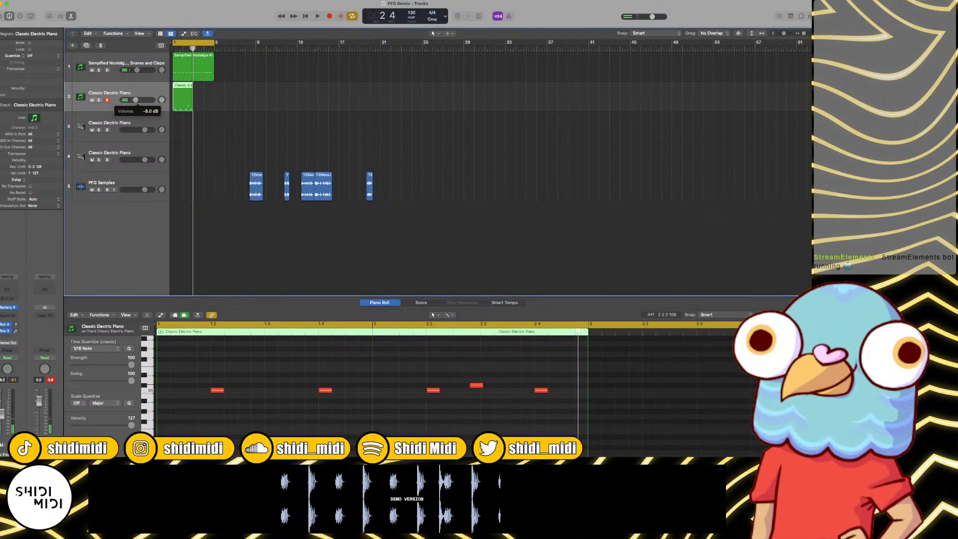
pyautogui.press('space')
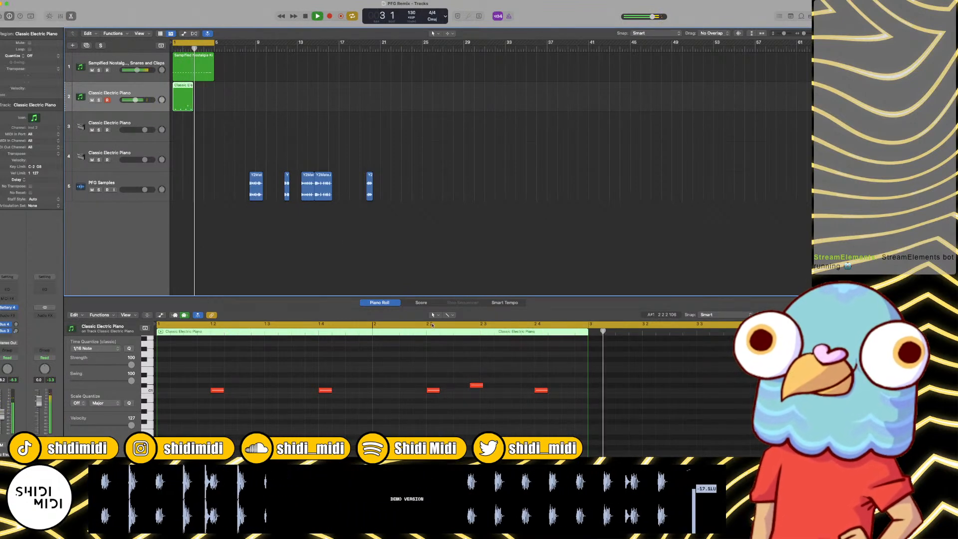
# Step: Repeat the two-bar rim region on track 2 to fill bars 3 and 4, and join both regions into one
pyautogui.press('space')
pyautogui.click(199, 94)
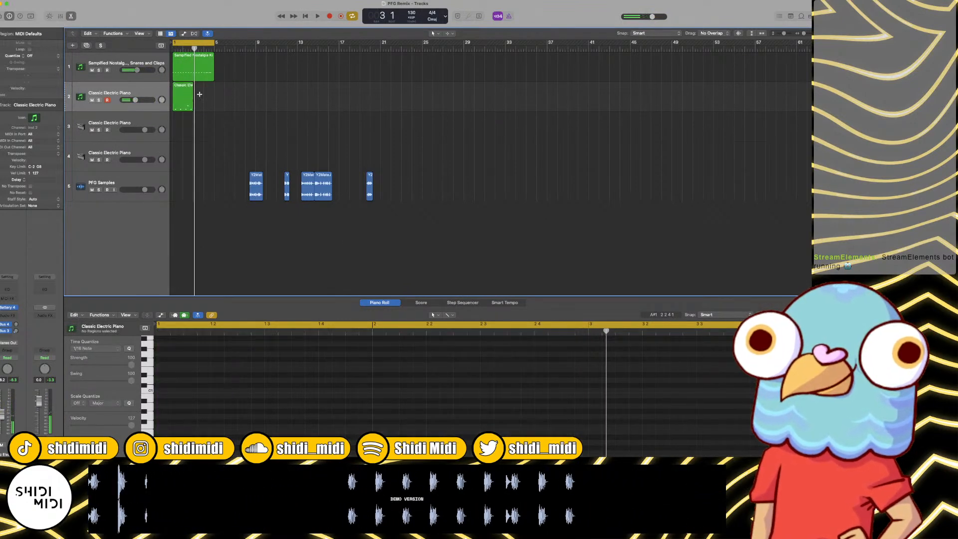
pyautogui.press('super+r')
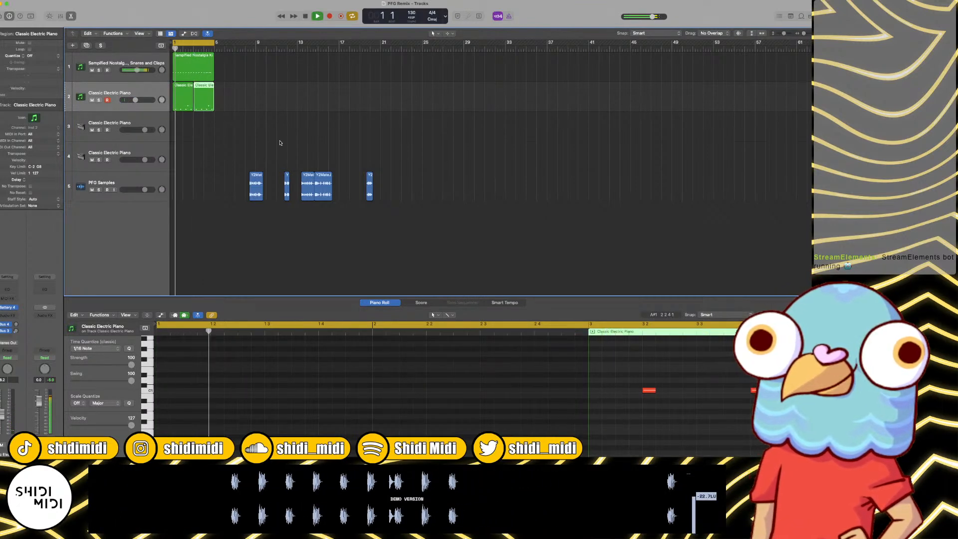
pyautogui.click(164, 103)
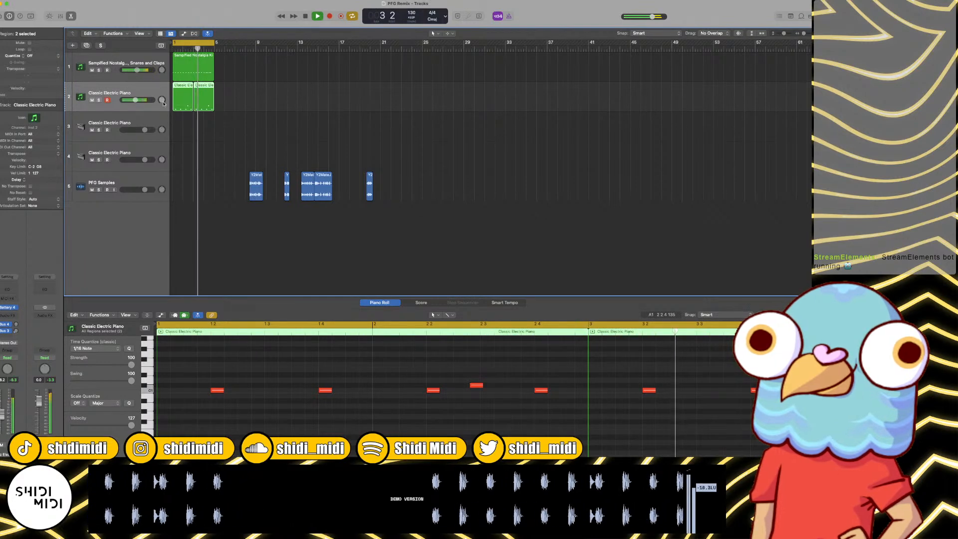
pyautogui.press('super+j')
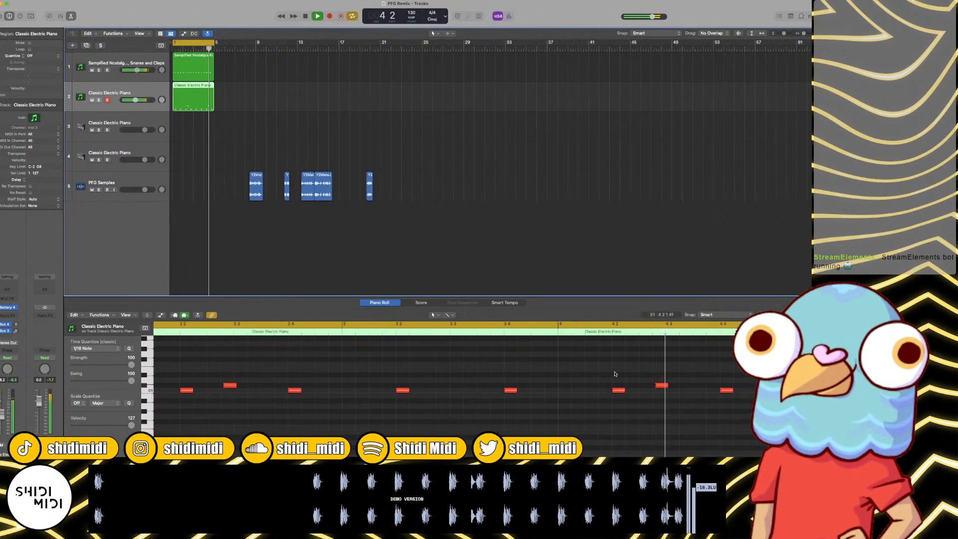
pyautogui.press('space')
pyautogui.hscroll(-1, 601, 376)
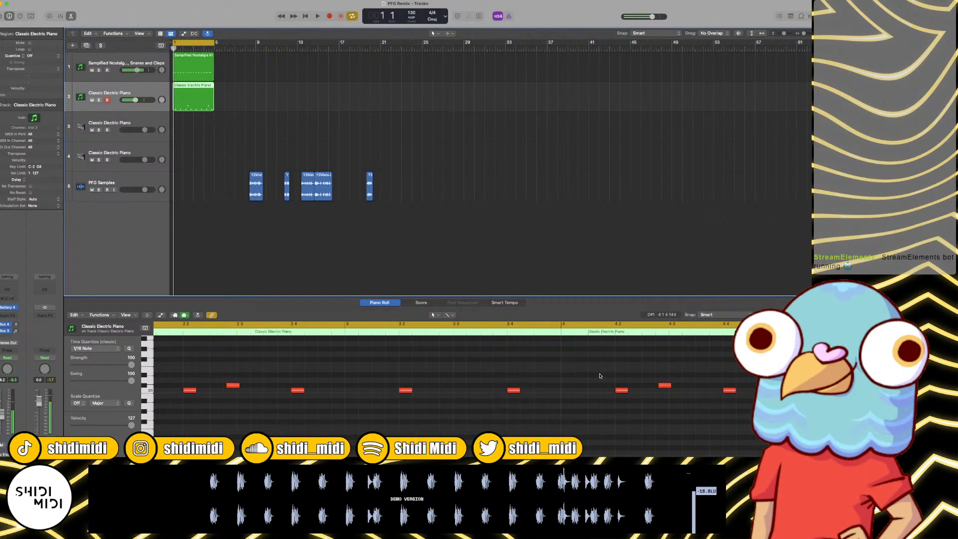
pyautogui.click(680, 385)
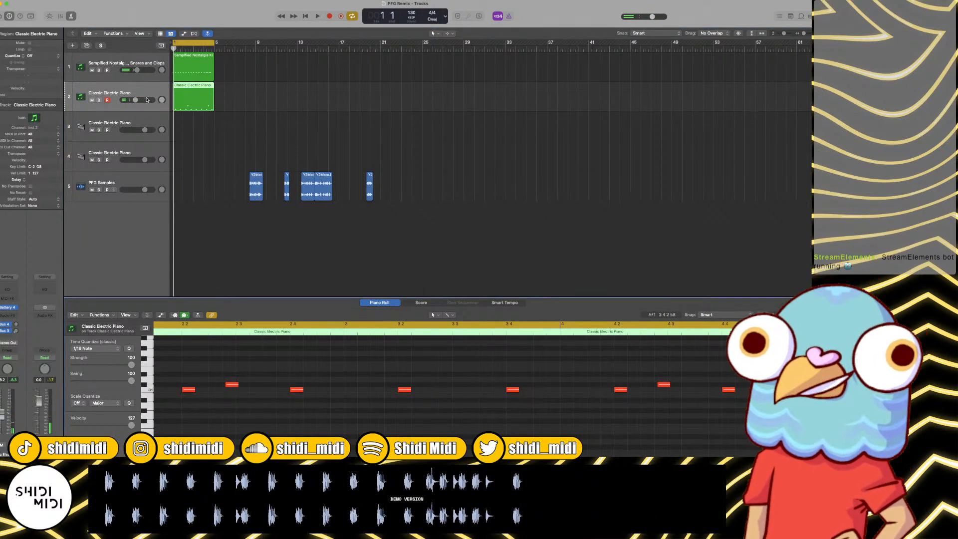
# Step: Inspect the rim sample in Battery cell A2 on track 2 and listen to the pattern, closing Battery when done
pyautogui.click(9, 308)
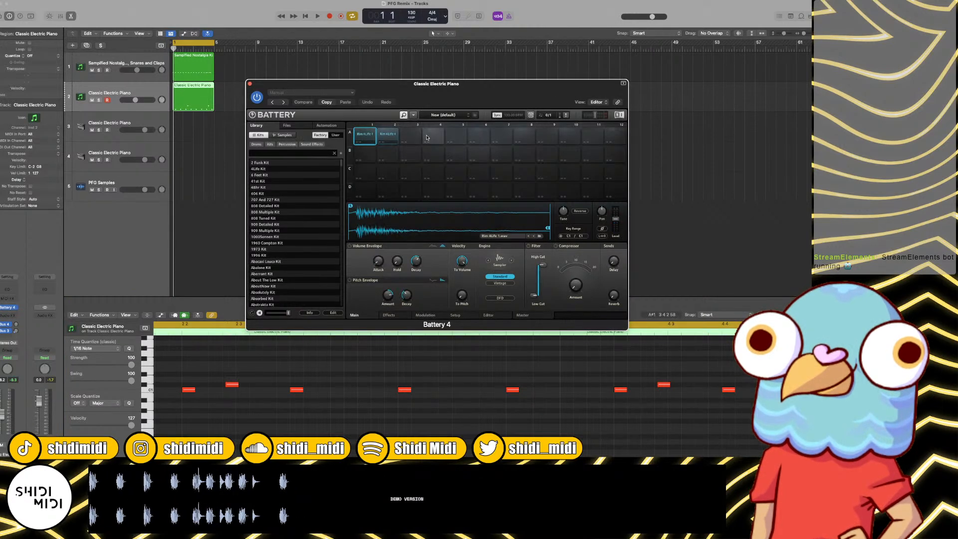
pyautogui.click(389, 134)
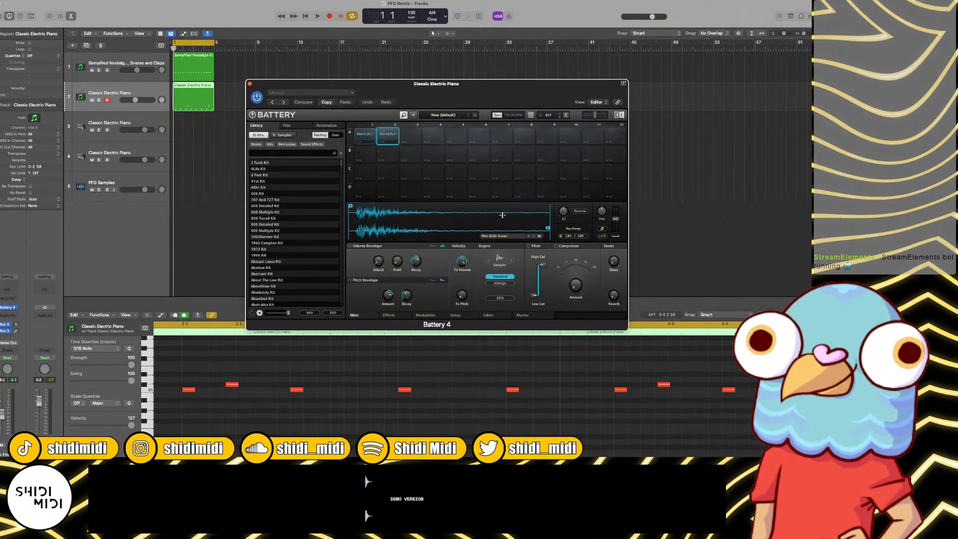
pyautogui.press('space')
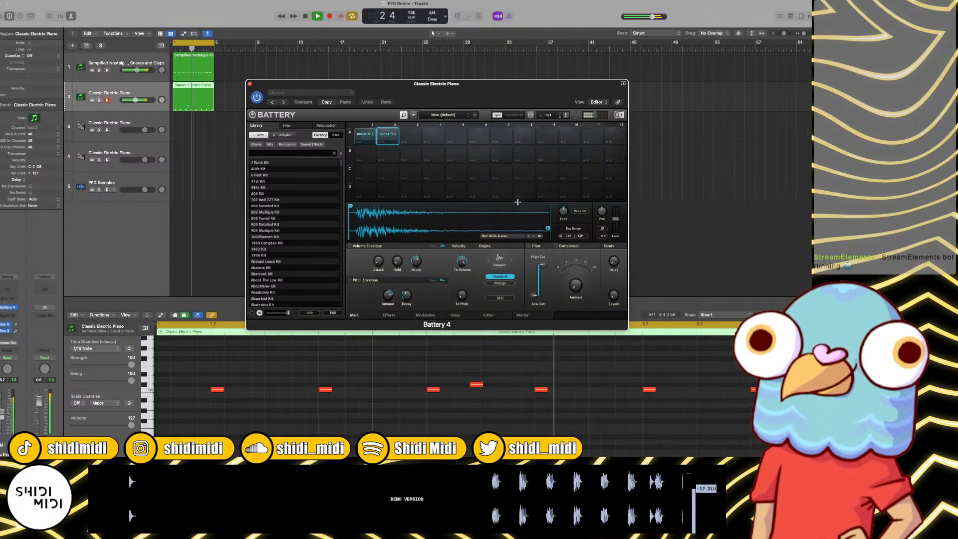
pyautogui.press('space')
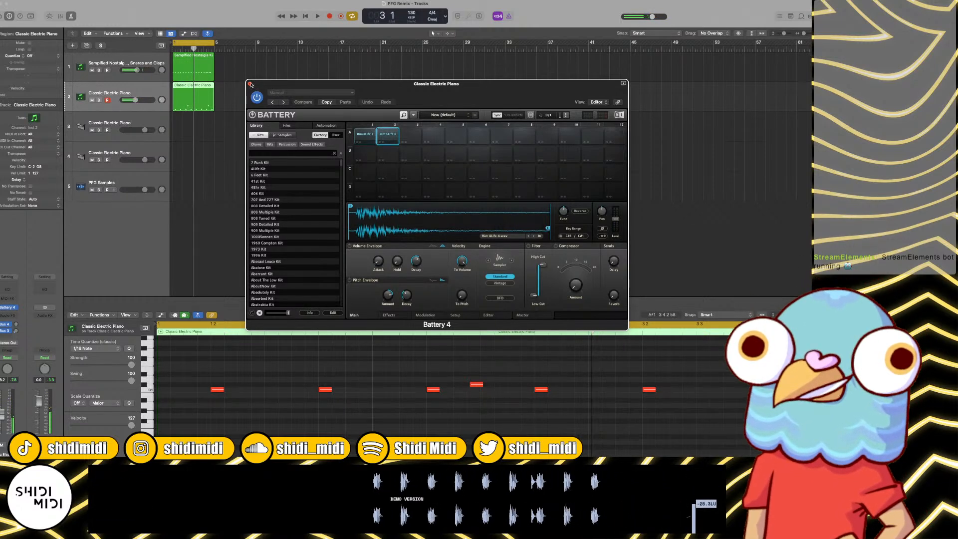
pyautogui.press('super+w')
# Step: Insert a Channel EQ on the rim track with a high cut at about 4340 Hz and a 48 dB/Oct low cut at about 665 Hz
pyautogui.press('super+a')
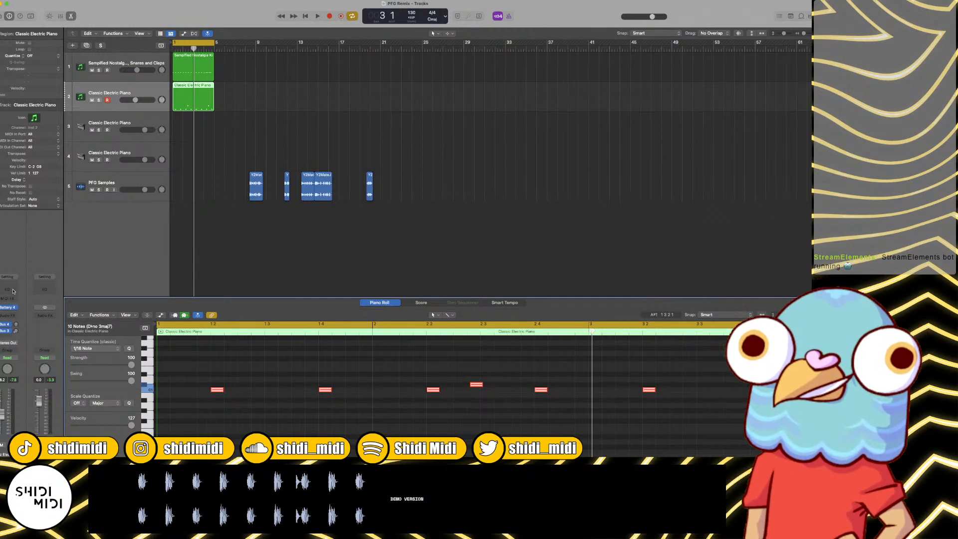
pyautogui.hotkey('shift', 'e')
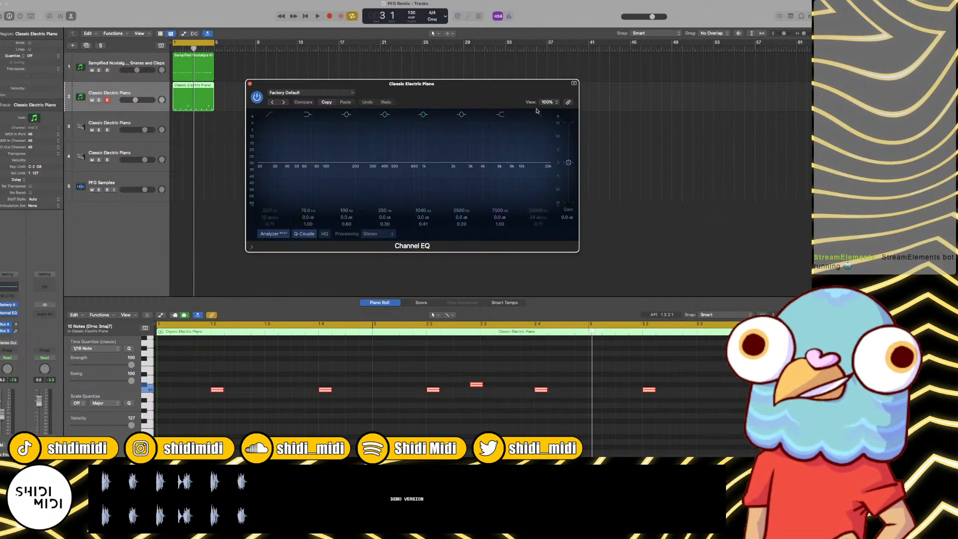
pyautogui.click(538, 114)
pyautogui.press('space')
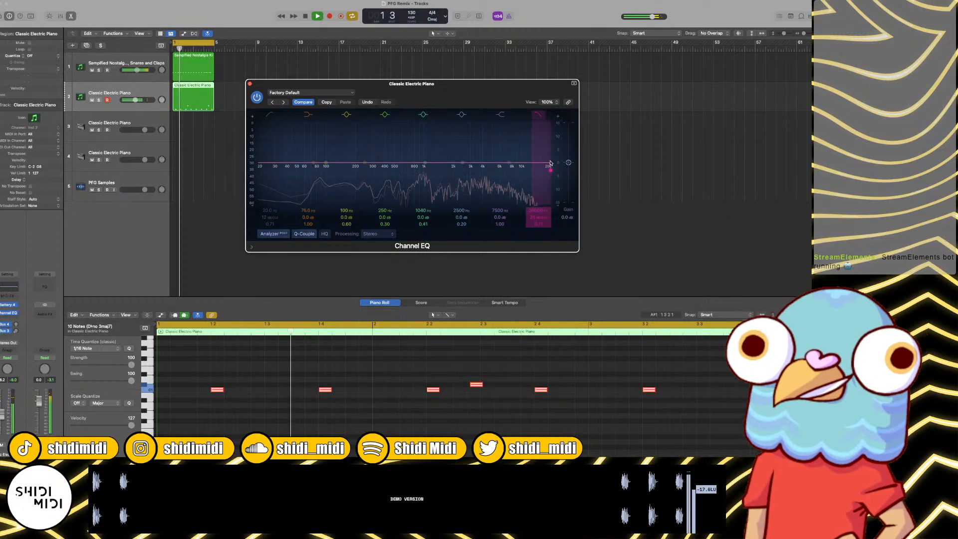
pyautogui.moveTo(548, 163); pyautogui.dragTo(516, 184)
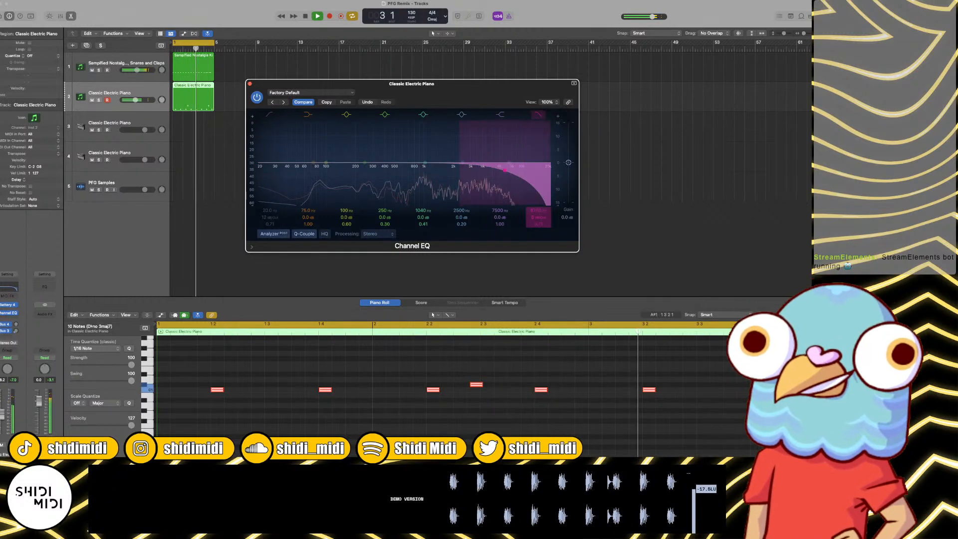
pyautogui.click(270, 114)
pyautogui.moveTo(288, 170); pyautogui.dragTo(356, 172)
pyautogui.moveTo(270, 218); pyautogui.dragTo(270, 199)
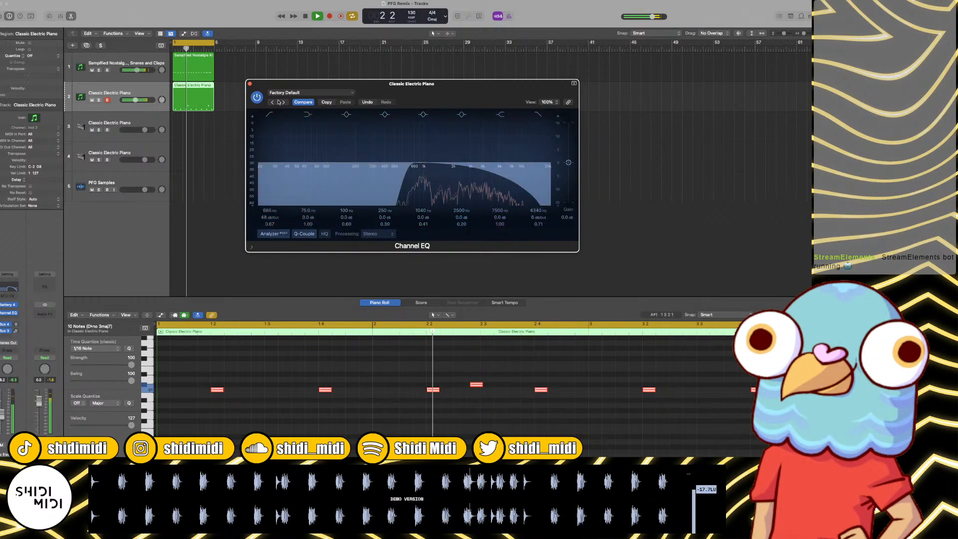
pyautogui.click(251, 84)
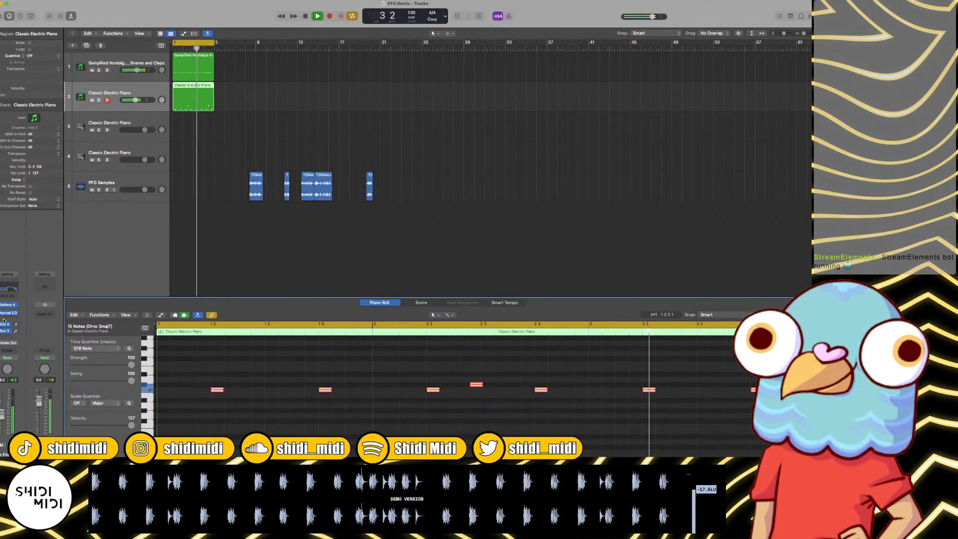
# Step: Add ChromaVerb after the Channel EQ on the rim track and lower its wet level to 29% during playback
pyautogui.click(11, 318)
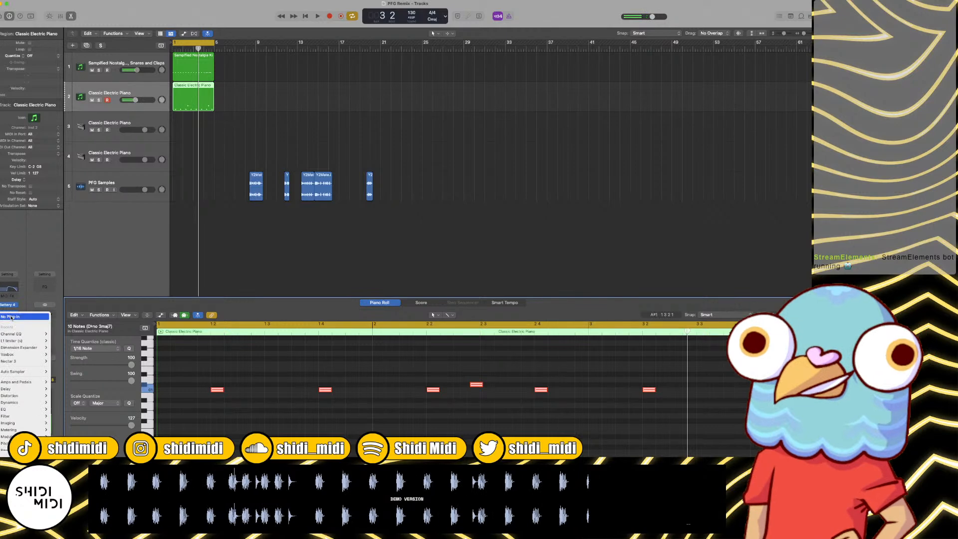
pyautogui.click(9, 320)
pyautogui.click(10, 318)
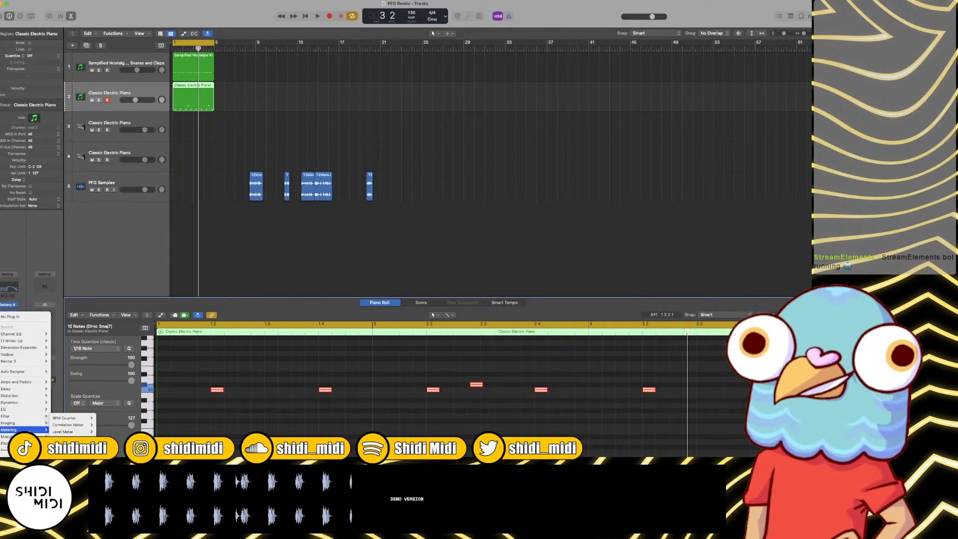
pyautogui.scroll(-3, 29, 432)
pyautogui.moveTo(30, 421)
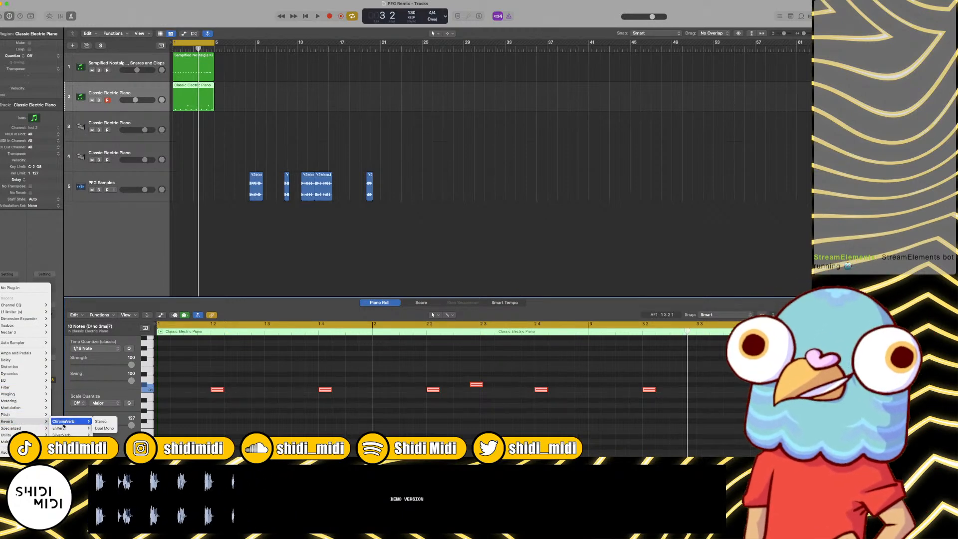
pyautogui.click(63, 424)
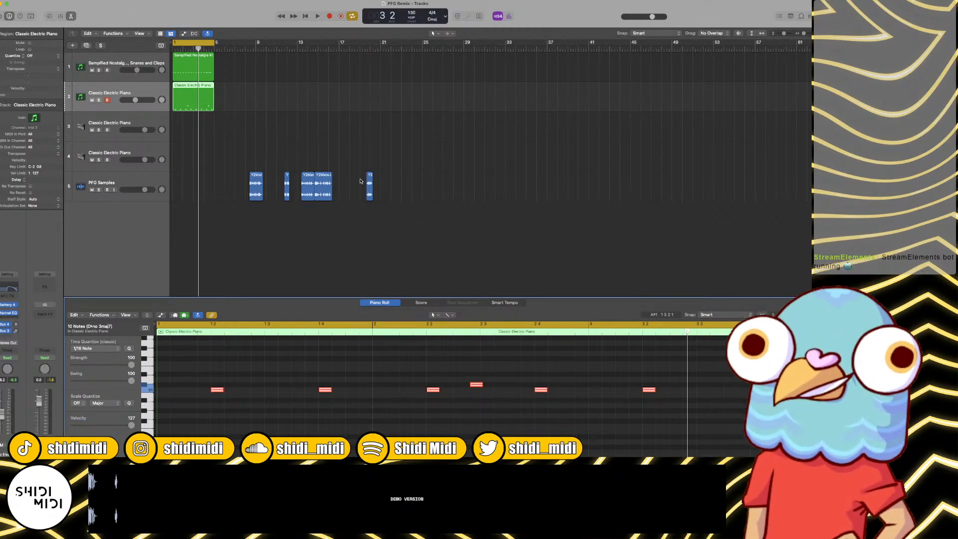
pyautogui.press('space')
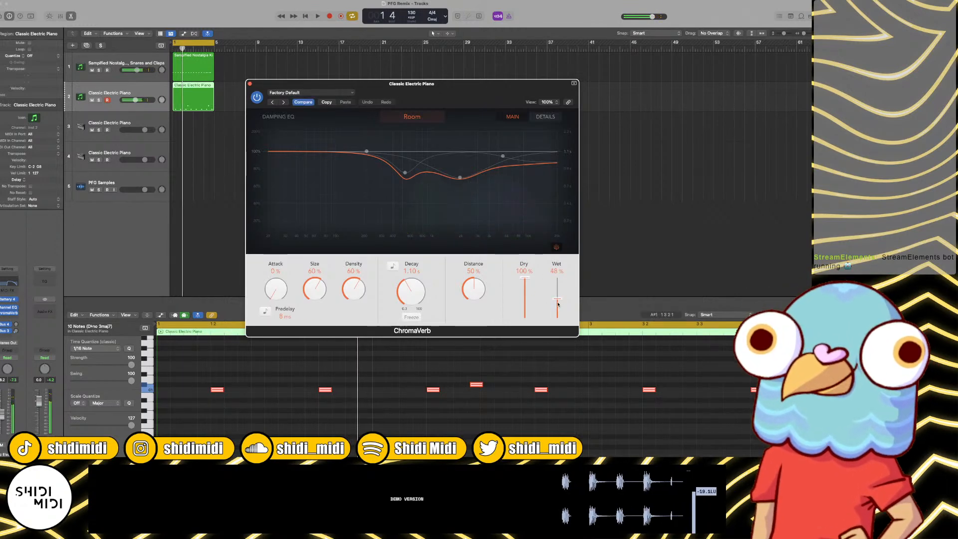
pyautogui.moveTo(558, 305); pyautogui.dragTo(558, 313)
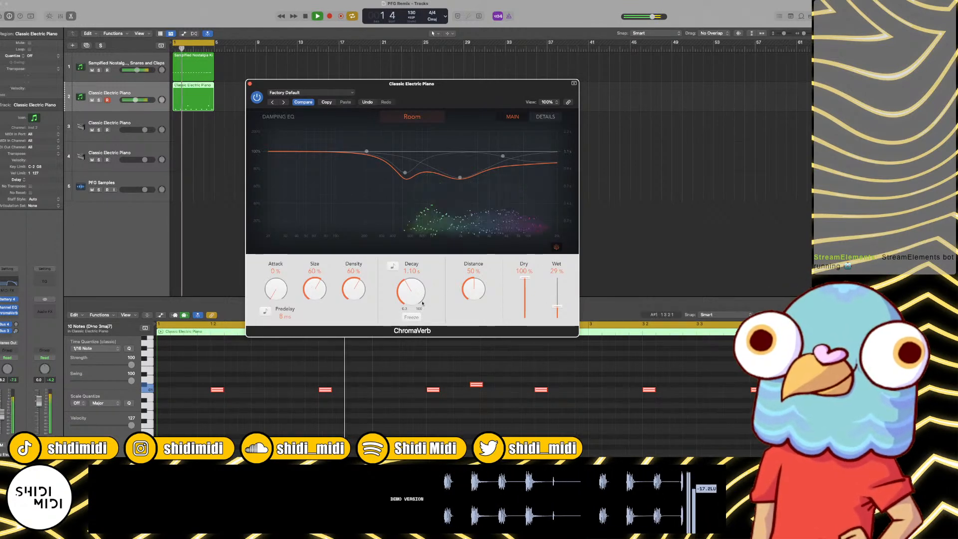
# Step: Sync ChromaVerb's decay to 1/2t and its predelay to 1/32, set the wet level to 20%, and stop playback
pyautogui.click(392, 266)
pyautogui.moveTo(413, 302); pyautogui.dragTo(412, 306)
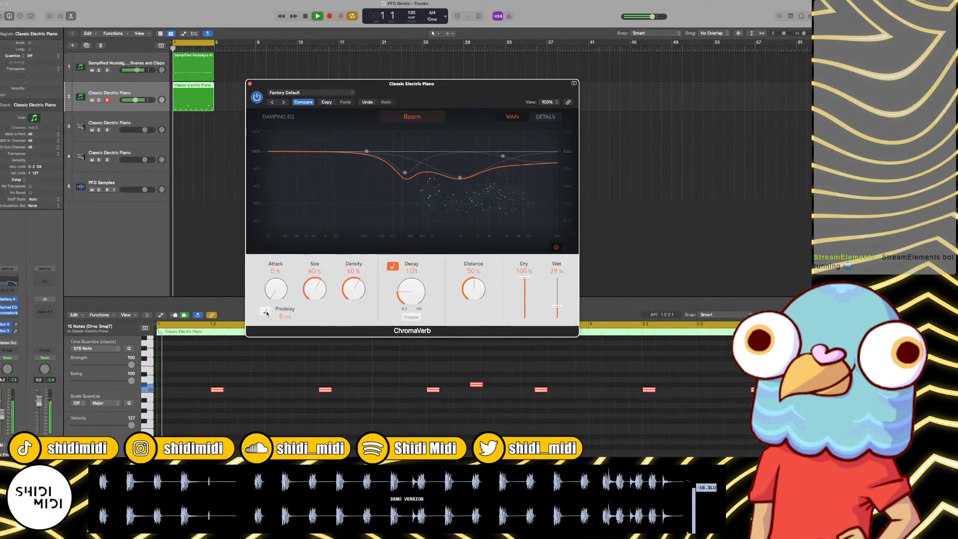
pyautogui.click(283, 316)
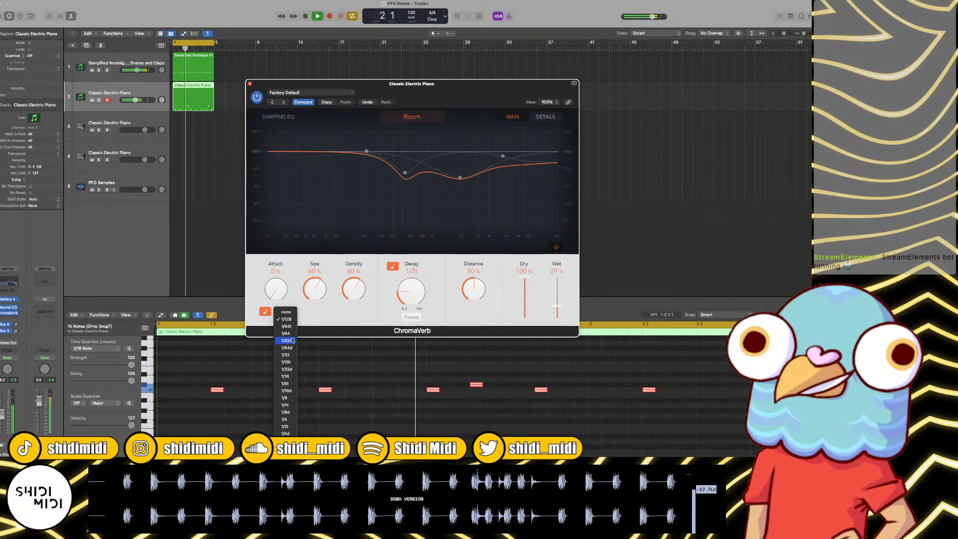
pyautogui.click(284, 367)
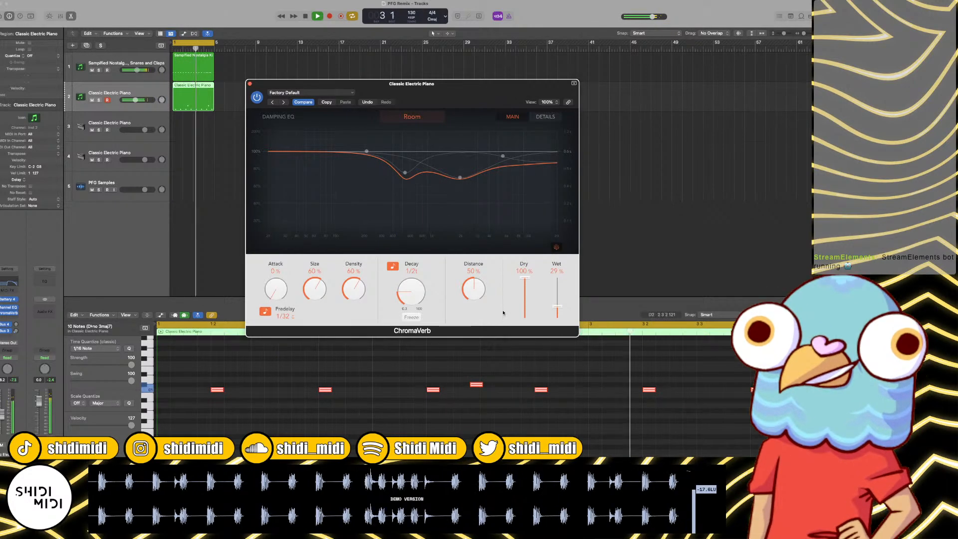
pyautogui.moveTo(557, 308); pyautogui.dragTo(557, 311)
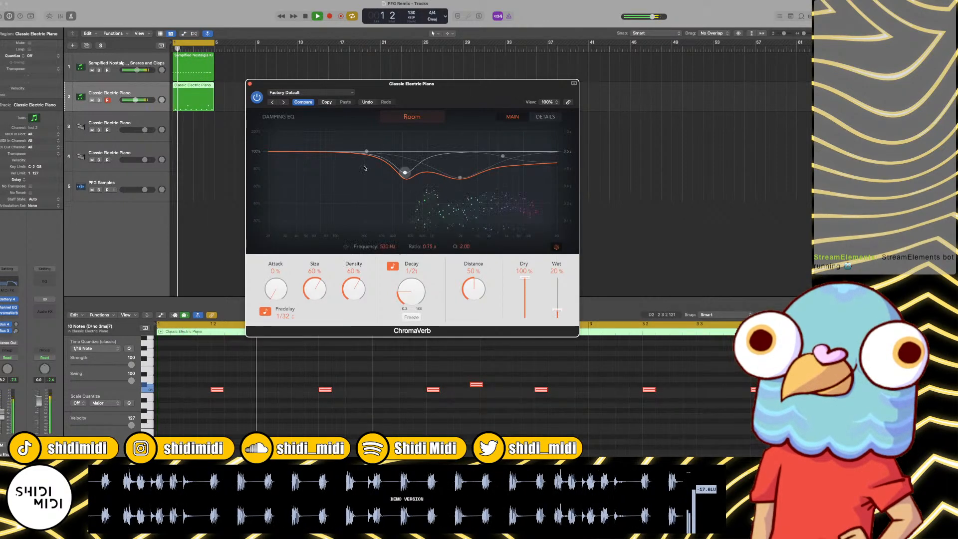
pyautogui.click(249, 84)
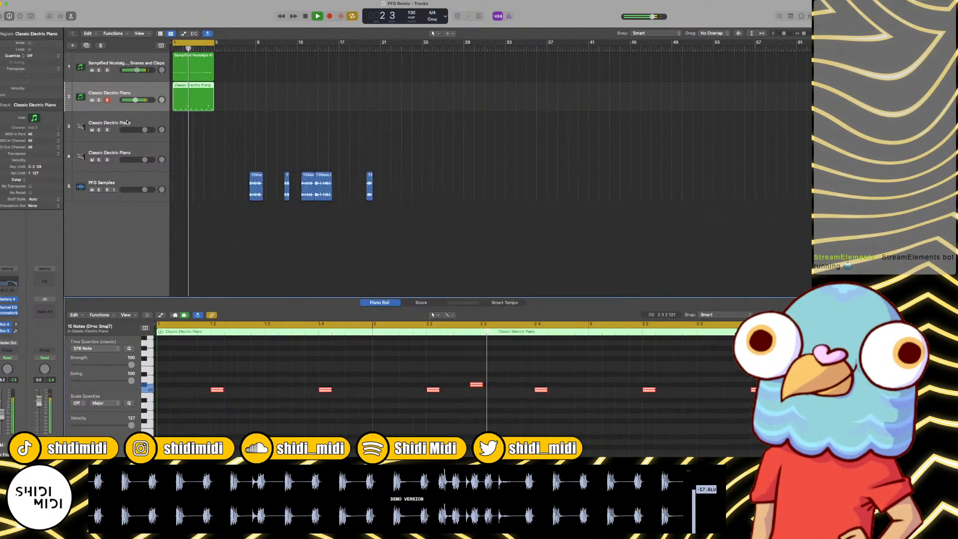
pyautogui.press('space')
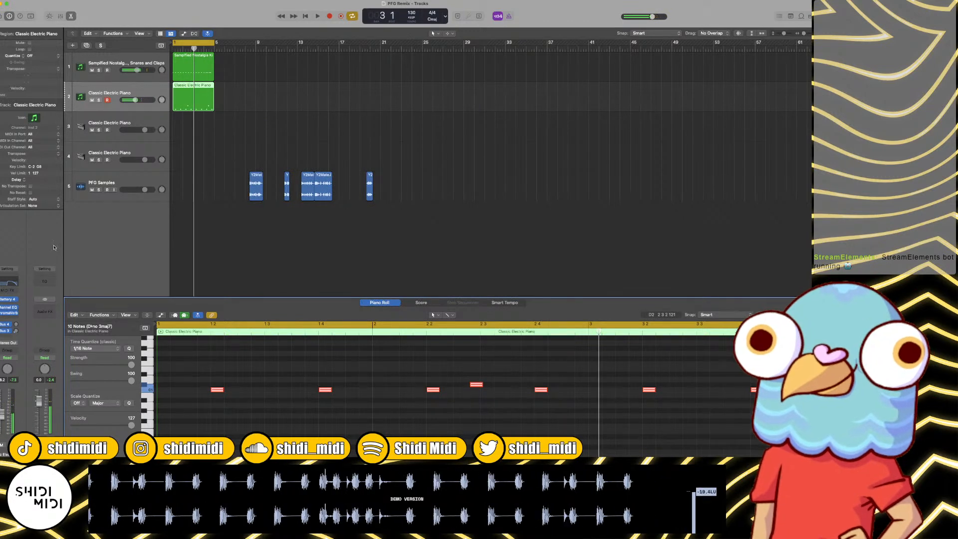
# Step: Replace the electric piano instrument on track 3 with Battery 4
pyautogui.click(125, 127)
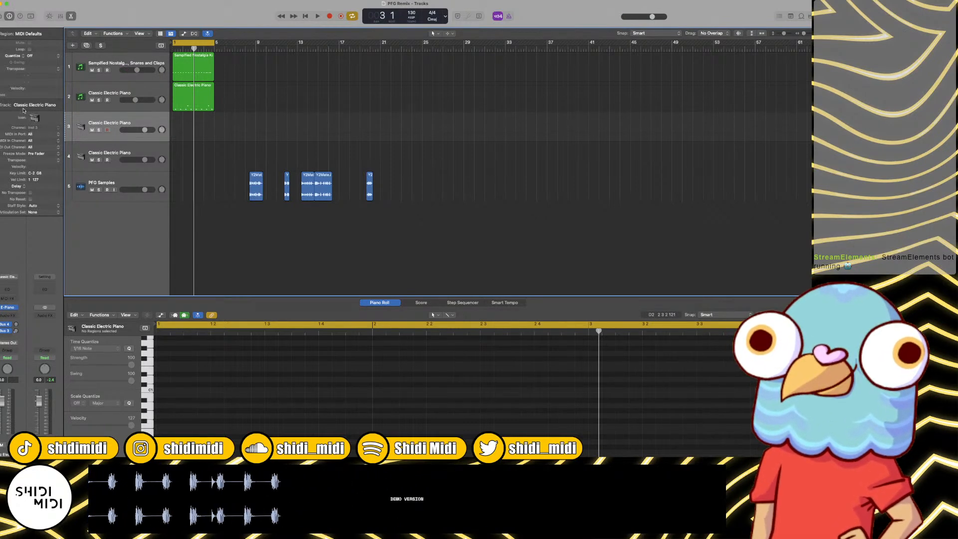
pyautogui.click(15, 308)
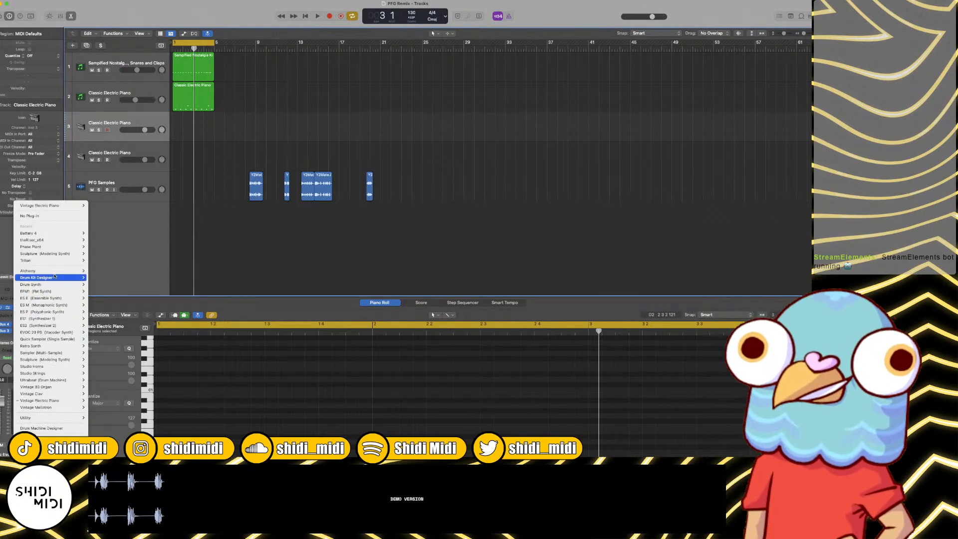
pyautogui.moveTo(45, 233)
pyautogui.click(113, 274)
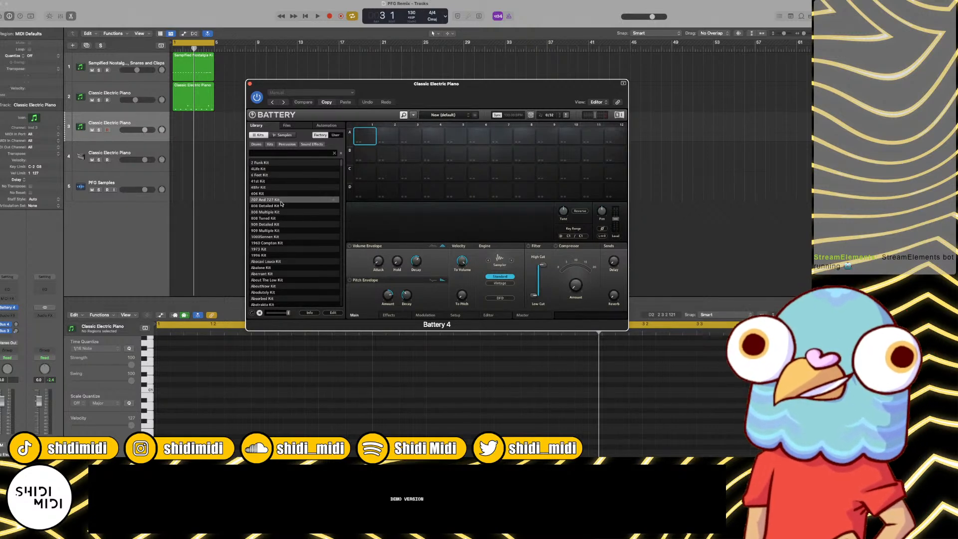
# Step: Set the Battery 4 library browser to list the factory samples instead of kits
pyautogui.click(335, 135)
pyautogui.scroll(-3, 297, 277)
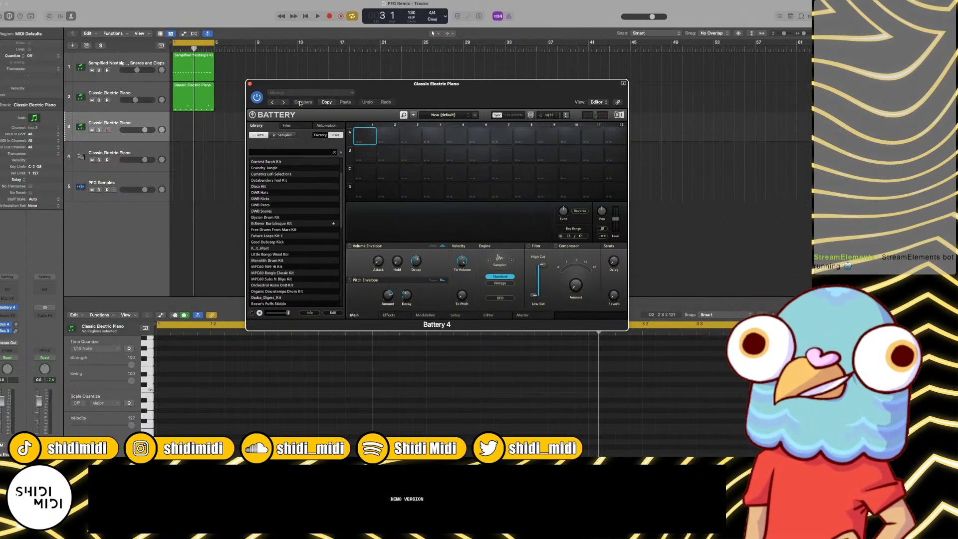
pyautogui.click(320, 135)
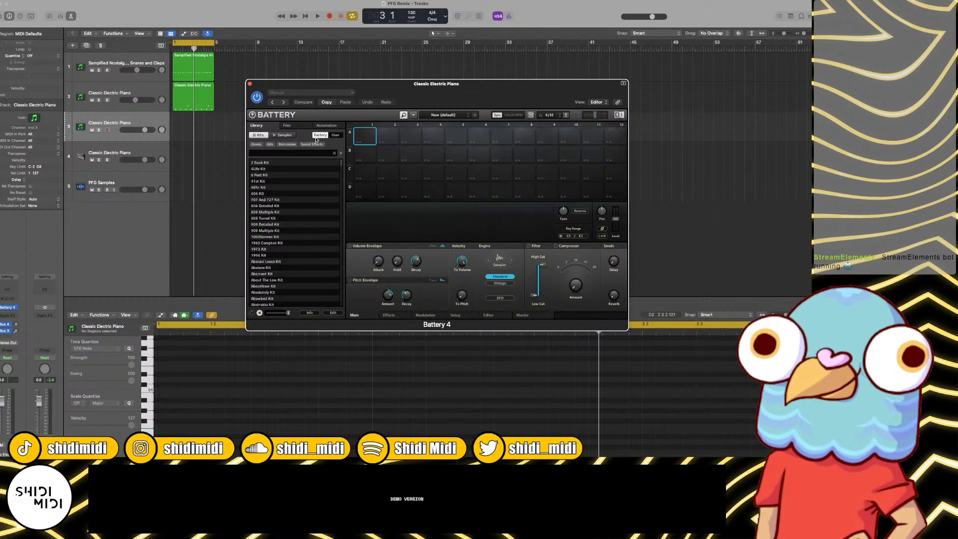
pyautogui.click(283, 135)
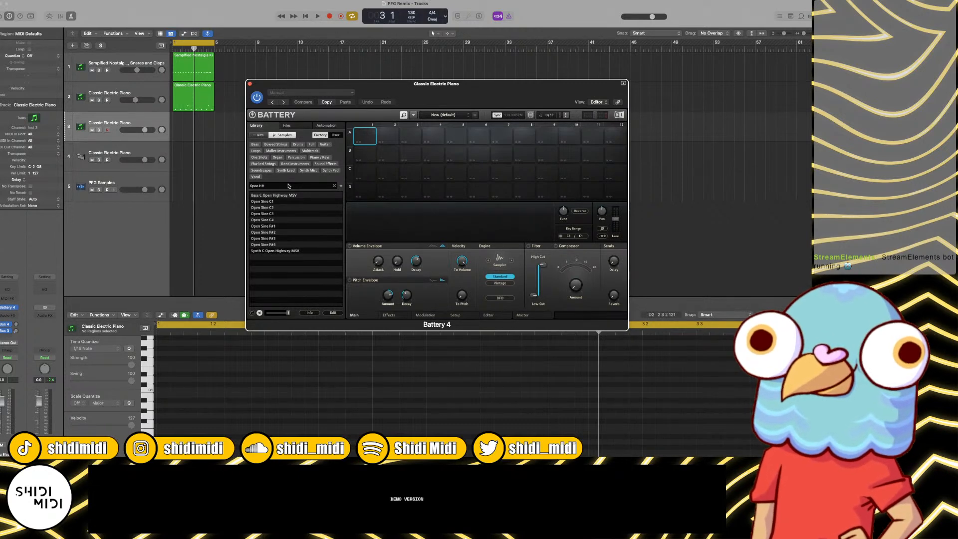
# Step: Search the factory samples for "HH" and look through the closed and open hi-hats
pyautogui.press('BackSpace')
pyautogui.press('BackSpace')
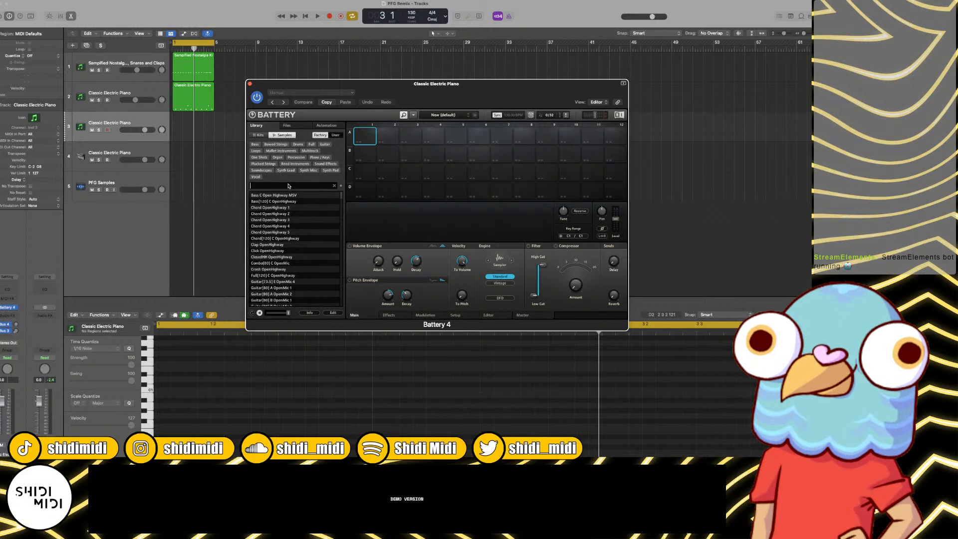
pyautogui.write('HH')
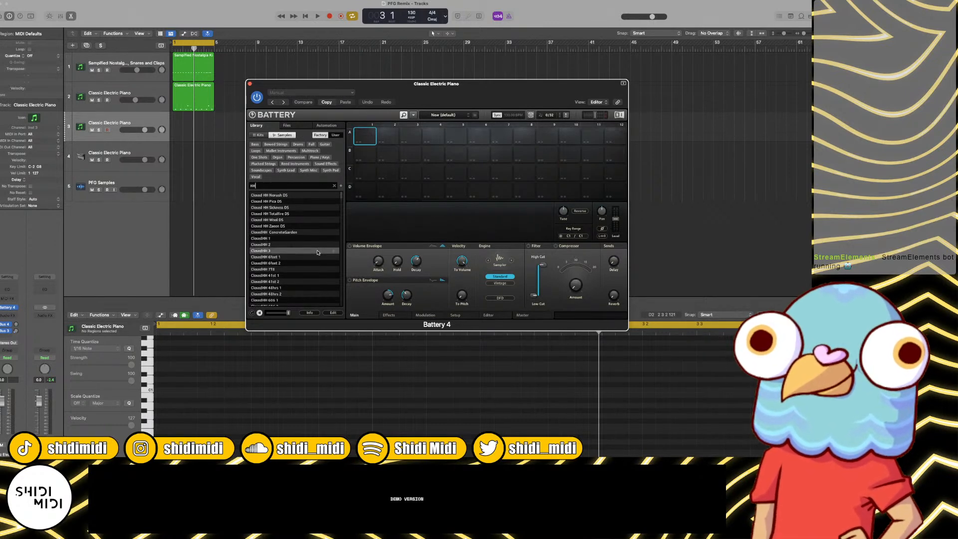
pyautogui.scroll(-10, 317, 252)
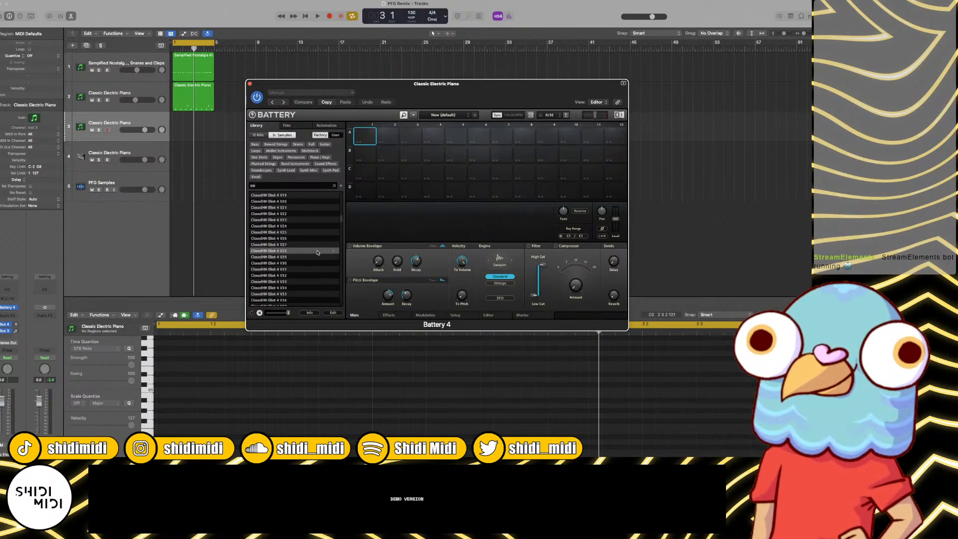
pyautogui.scroll(-15, 317, 252)
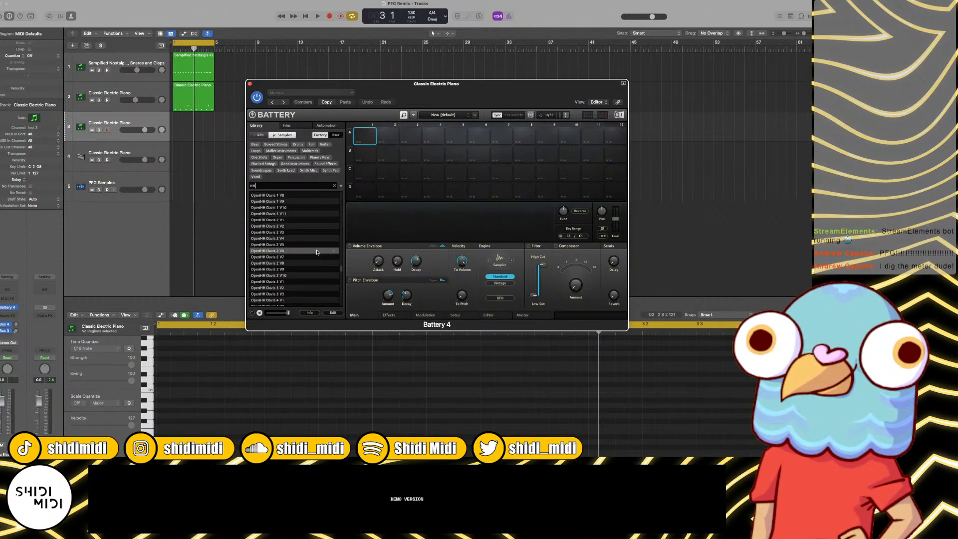
pyautogui.scroll(-5, 318, 252)
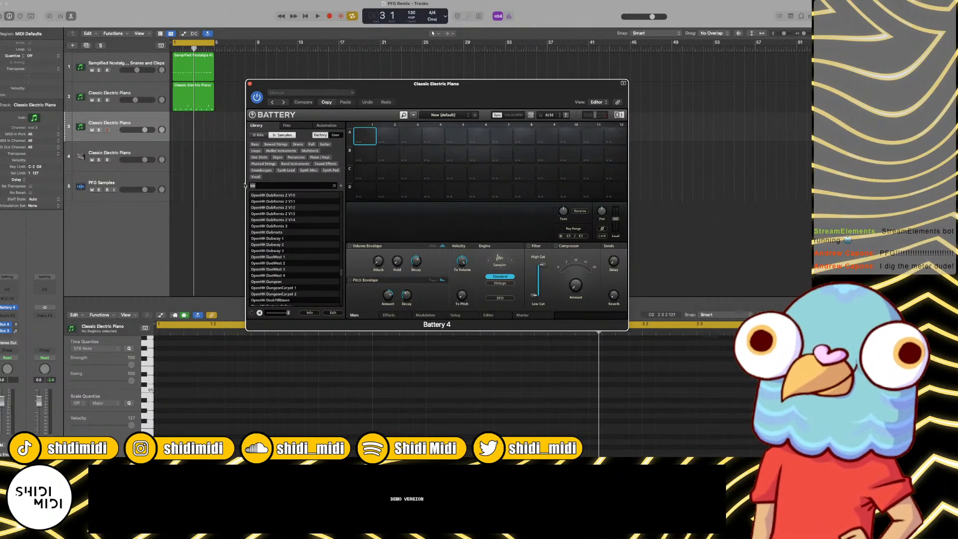
# Step: Filter the factory samples by "OpenHH" and audition open hi-hats up to OpenHH 707X
pyautogui.press('BackSpace')
pyautogui.write('Ope')
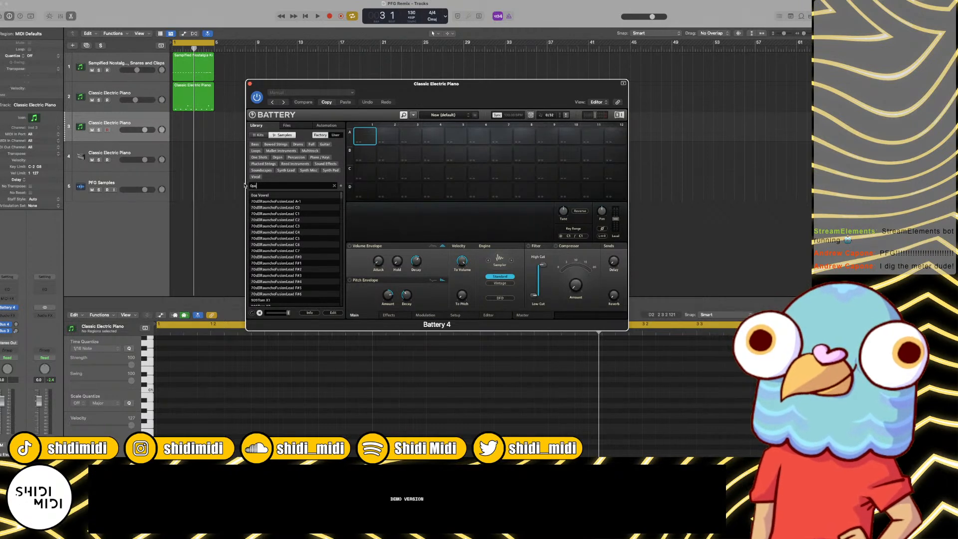
pyautogui.write('nHH')
pyautogui.click(269, 213)
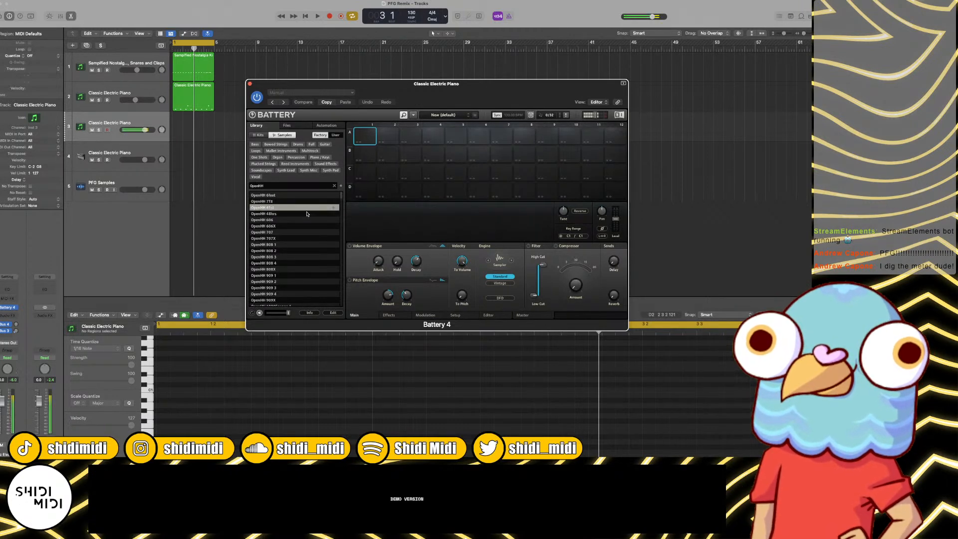
pyautogui.click(276, 226)
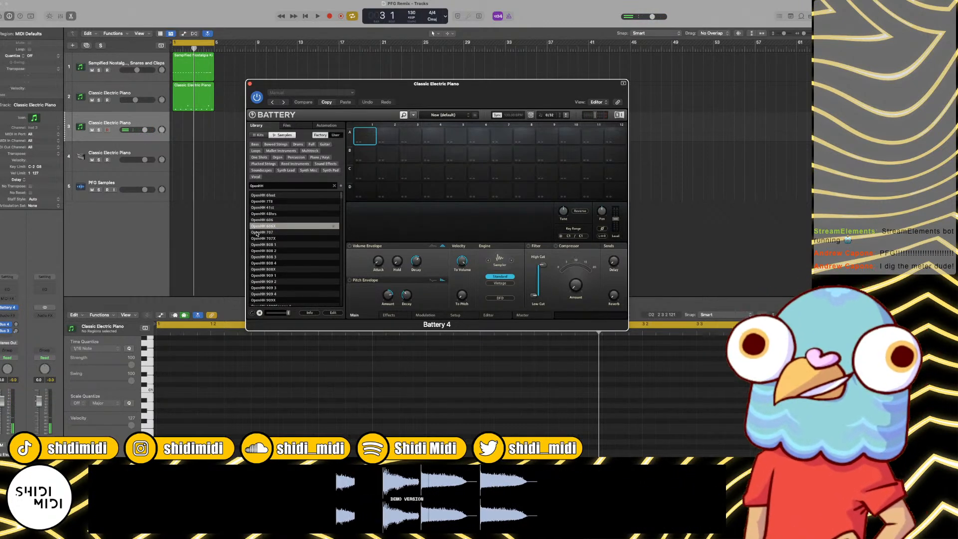
pyautogui.click(282, 232)
pyautogui.click(280, 238)
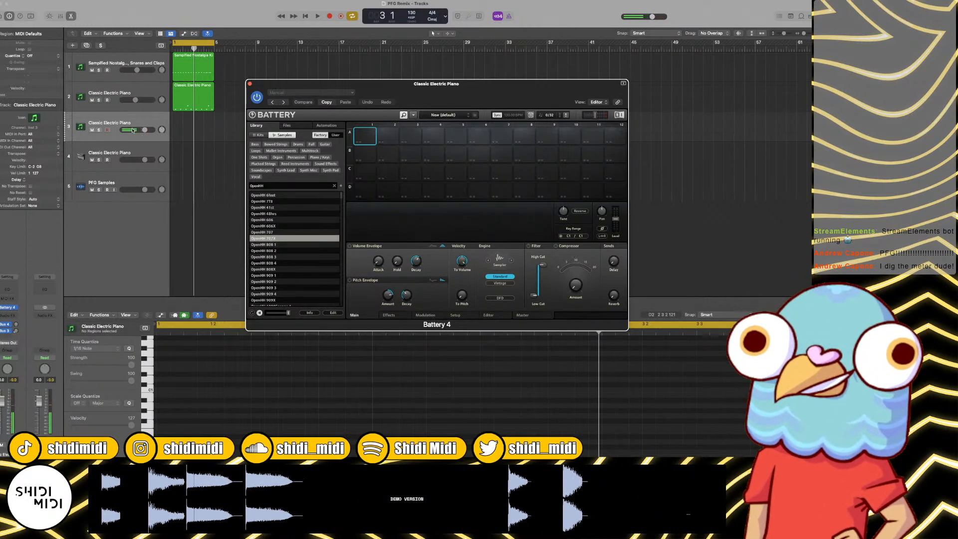
# Step: Lower track 3's volume to -10.0 dB and audition the 808 and 909 open hi-hat samples
pyautogui.moveTo(144, 130); pyautogui.dragTo(134, 130)
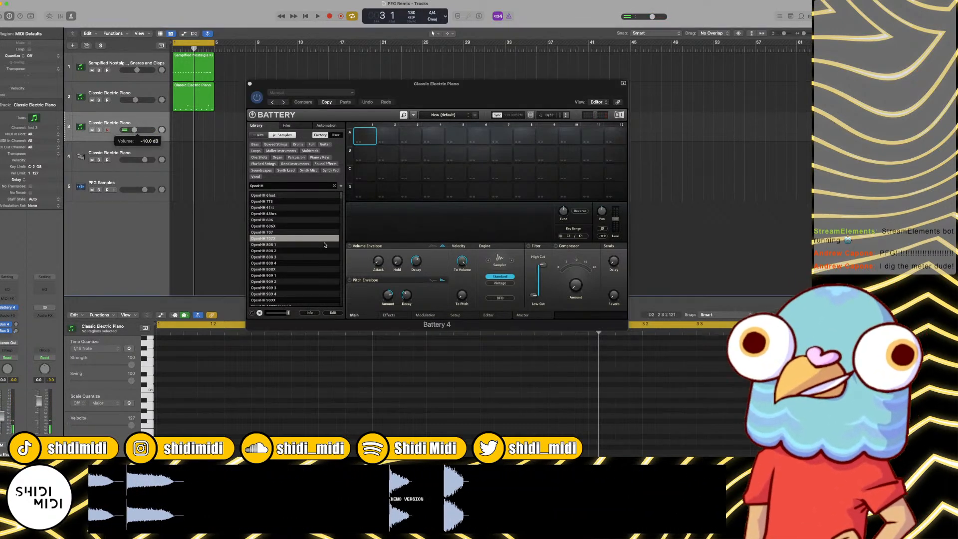
pyautogui.click(281, 251)
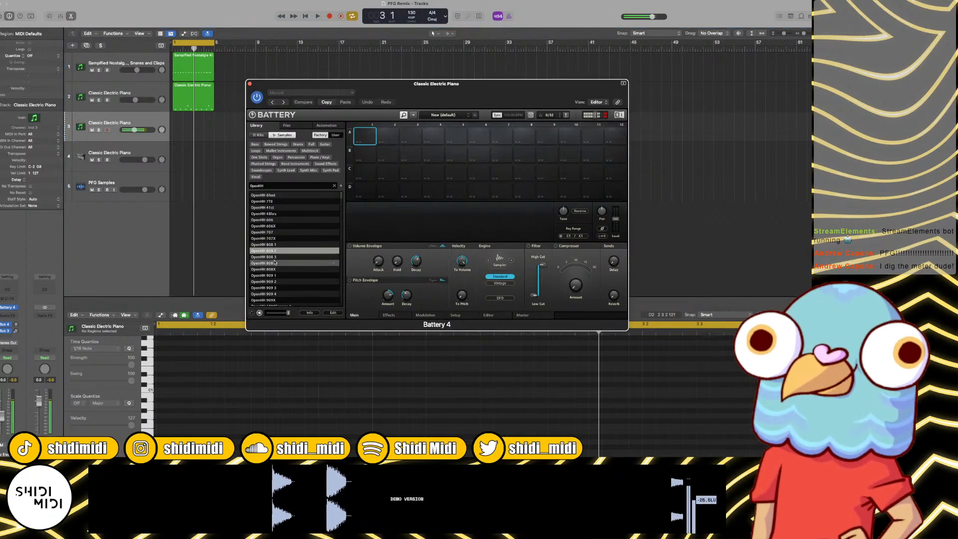
pyautogui.click(281, 263)
pyautogui.click(281, 270)
pyautogui.click(279, 288)
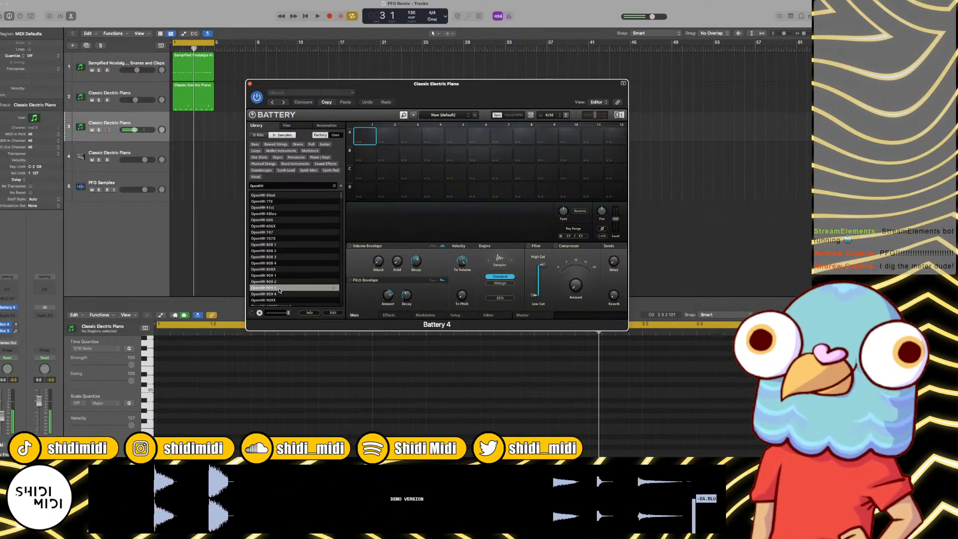
pyautogui.scroll(-1, 278, 289)
pyautogui.click(278, 288)
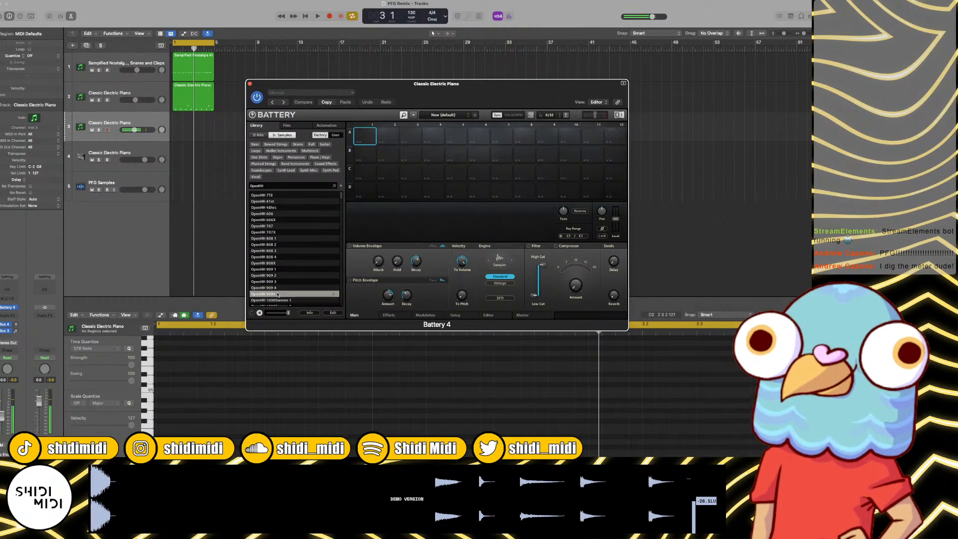
pyautogui.click(275, 290)
pyautogui.scroll(-3, 275, 281)
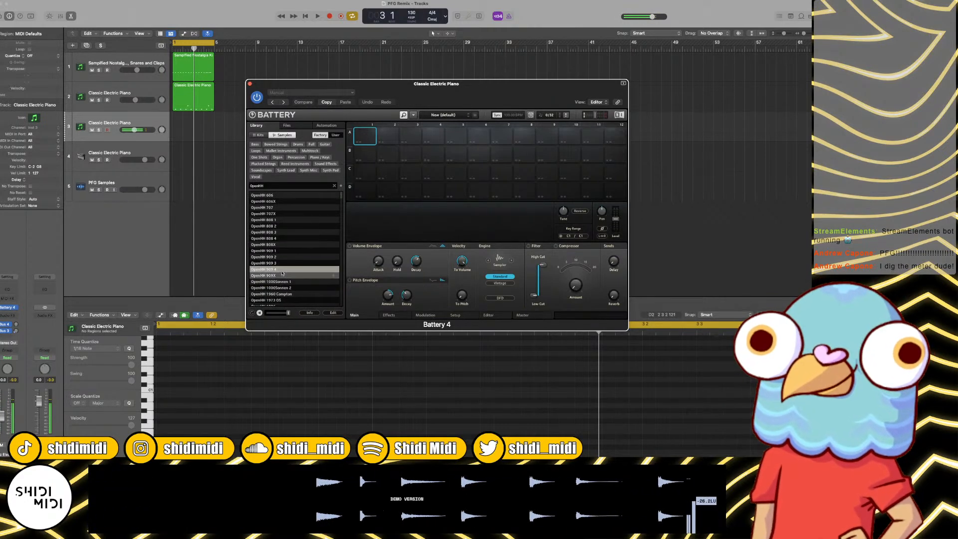
# Step: Compare the 909 open hi-hats and load OpenHH 909 3 into cell A1
pyautogui.click(274, 252)
pyautogui.click(274, 257)
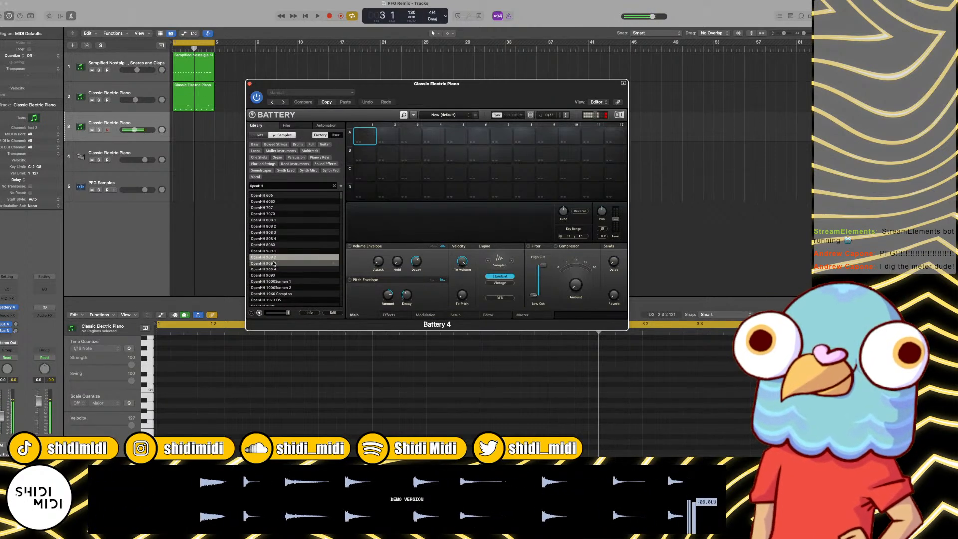
pyautogui.click(275, 263)
pyautogui.click(277, 275)
pyautogui.click(273, 269)
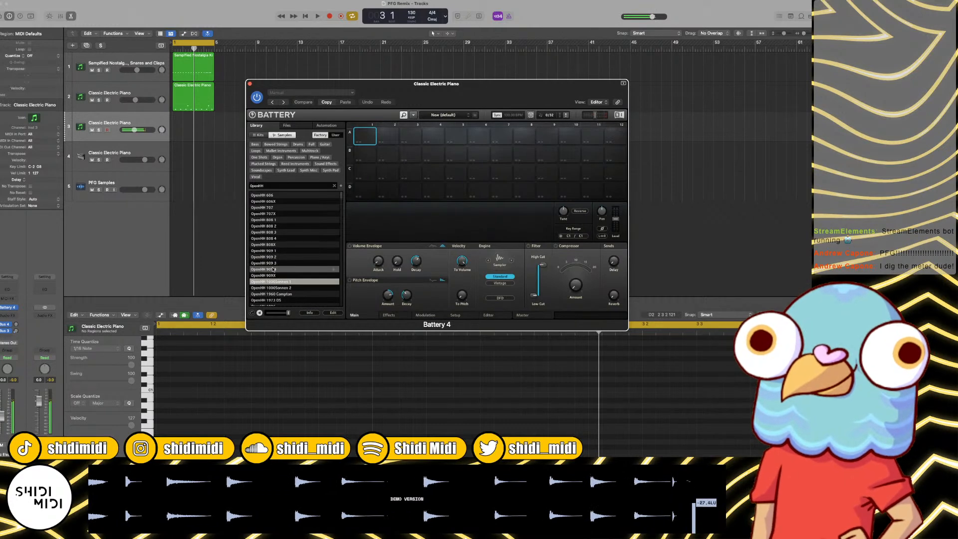
pyautogui.click(273, 264)
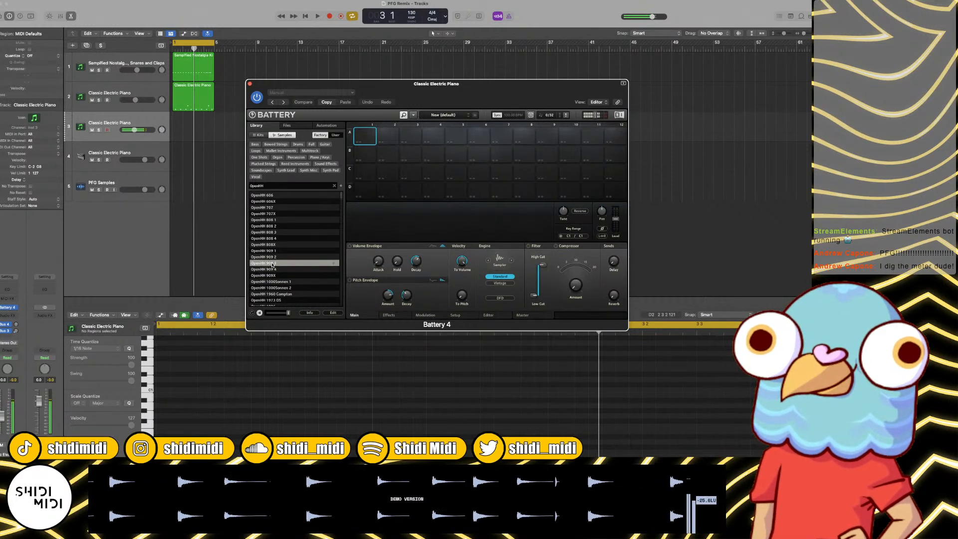
pyautogui.moveTo(272, 265); pyautogui.dragTo(374, 143)
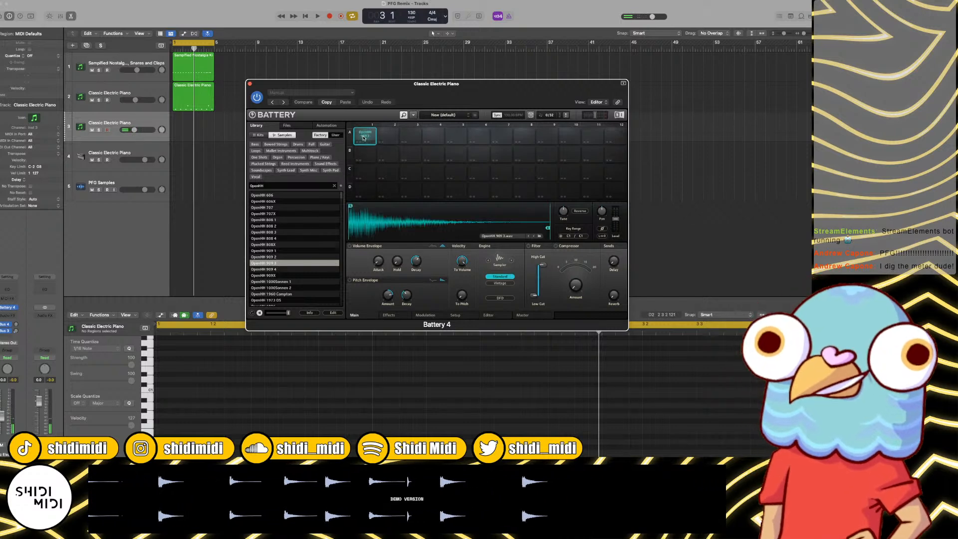
# Step: Enable the open hi-hat cell's volume envelope with minimum attack and a longer hold, then close Battery 4
pyautogui.click(350, 246)
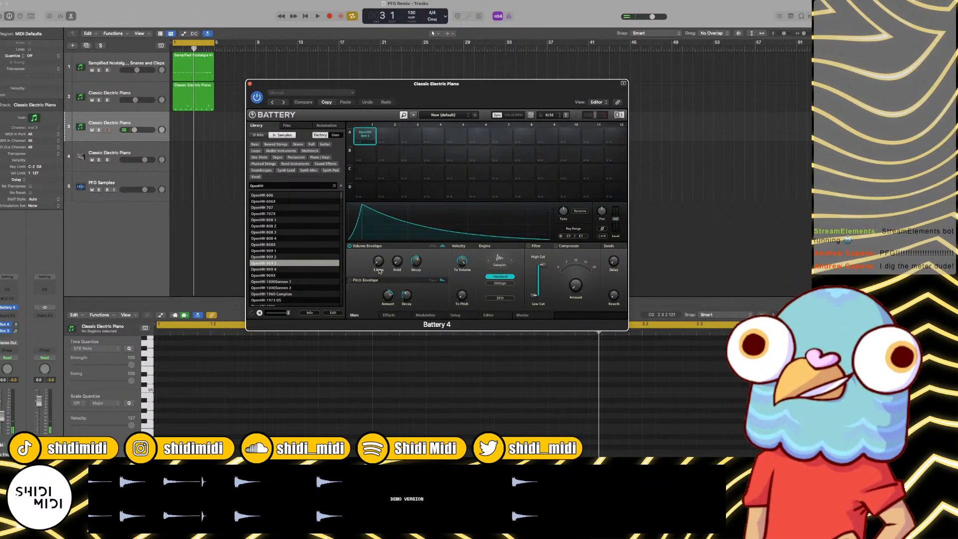
pyautogui.moveTo(379, 271); pyautogui.dragTo(380, 278)
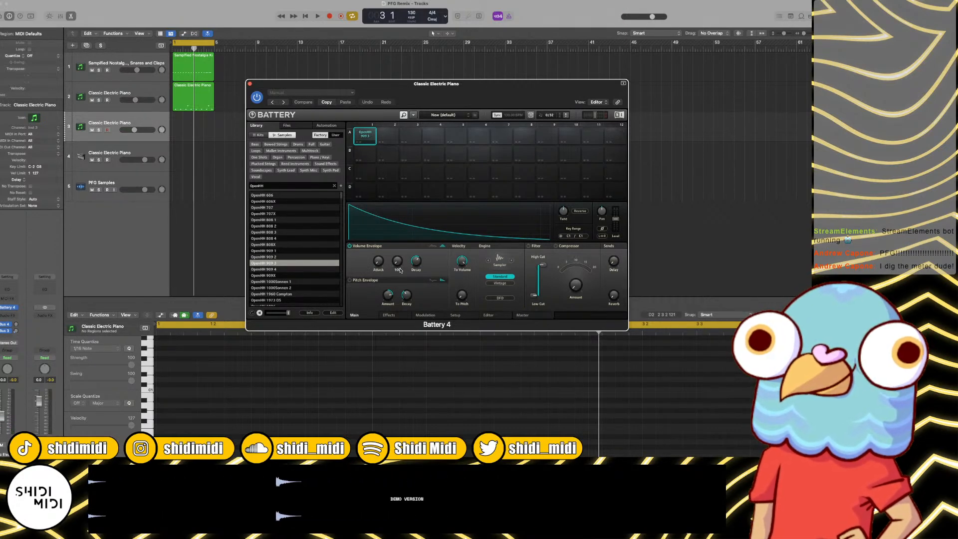
pyautogui.press('Return')
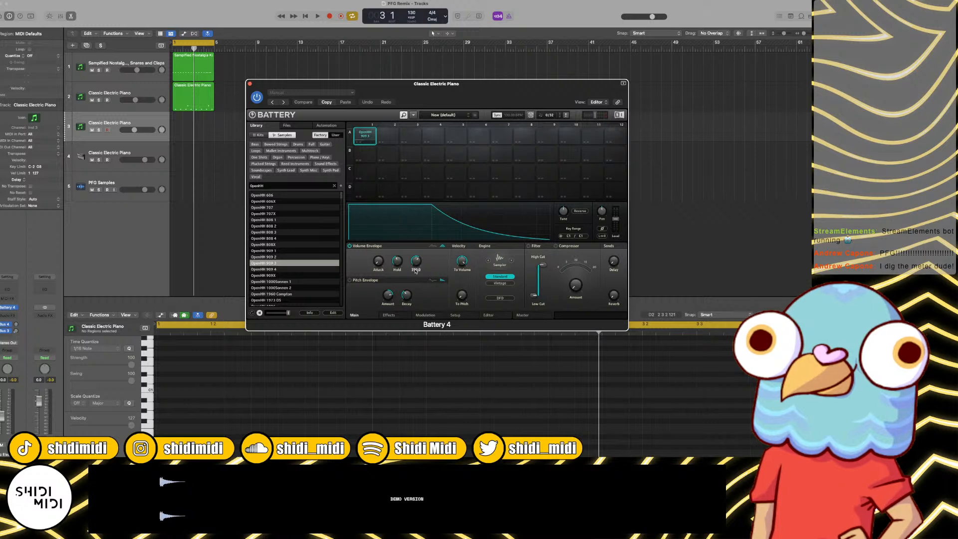
pyautogui.press('space')
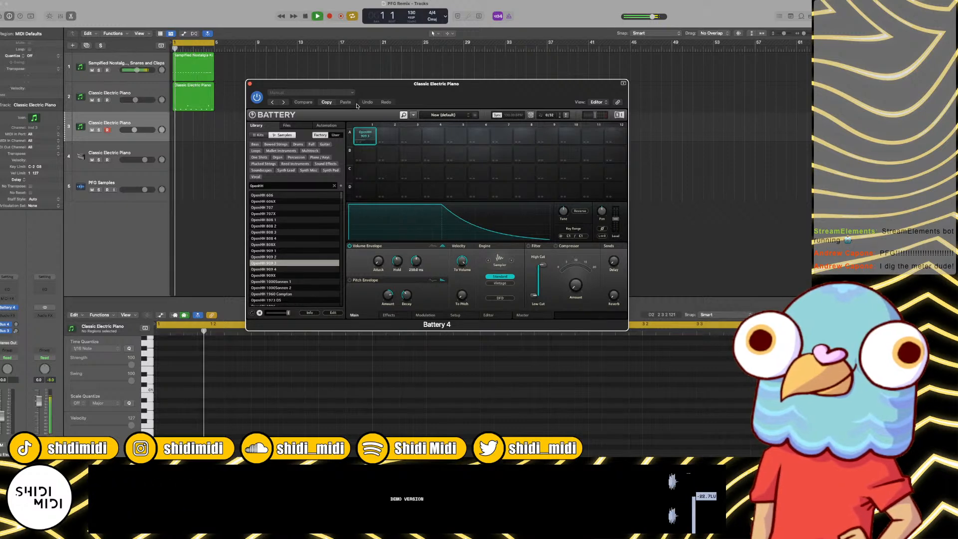
pyautogui.press('space')
pyautogui.click(367, 137)
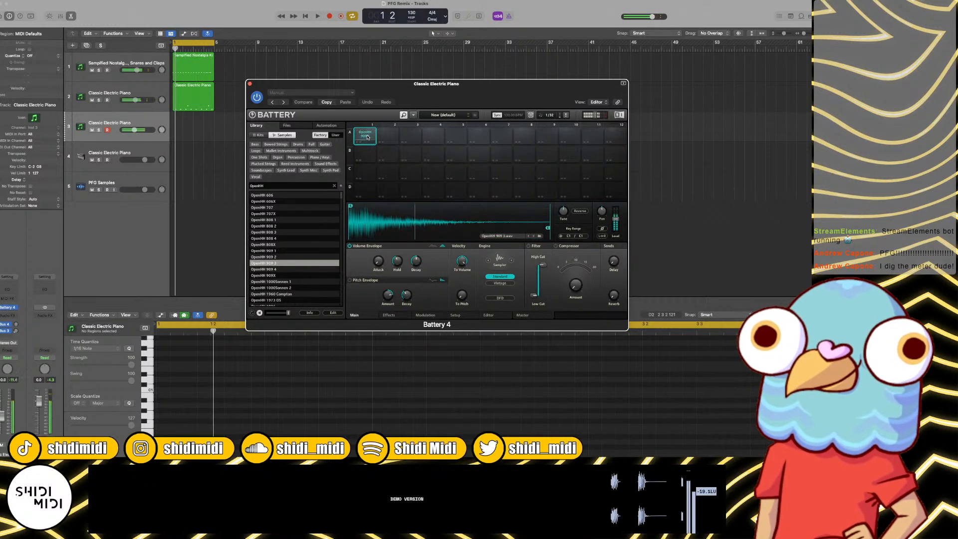
pyautogui.click(250, 84)
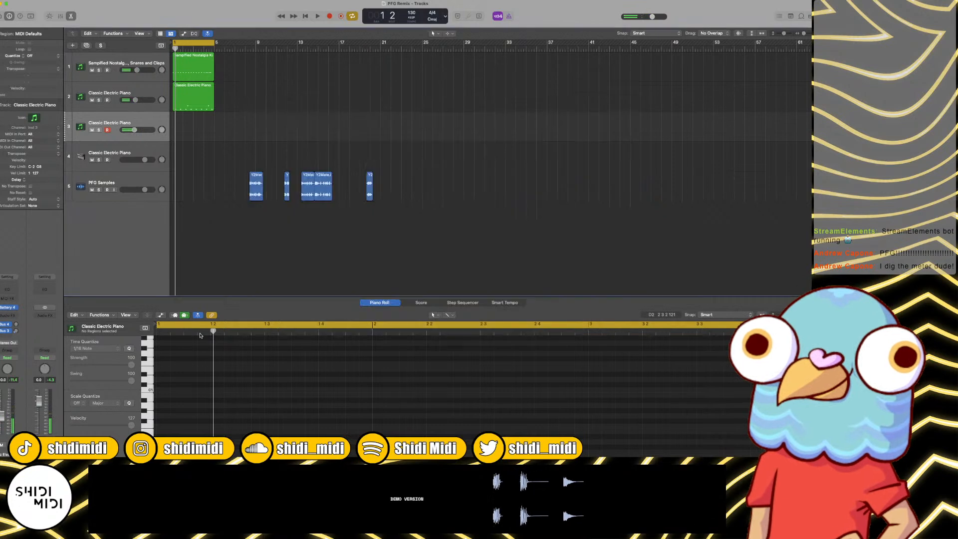
# Step: Add C1 hi-hat notes on the off-beat of every beat in bar 1 on track 3 and repeat them through four bars
pyautogui.click(189, 390)
pyautogui.click(244, 389)
pyautogui.click(298, 390)
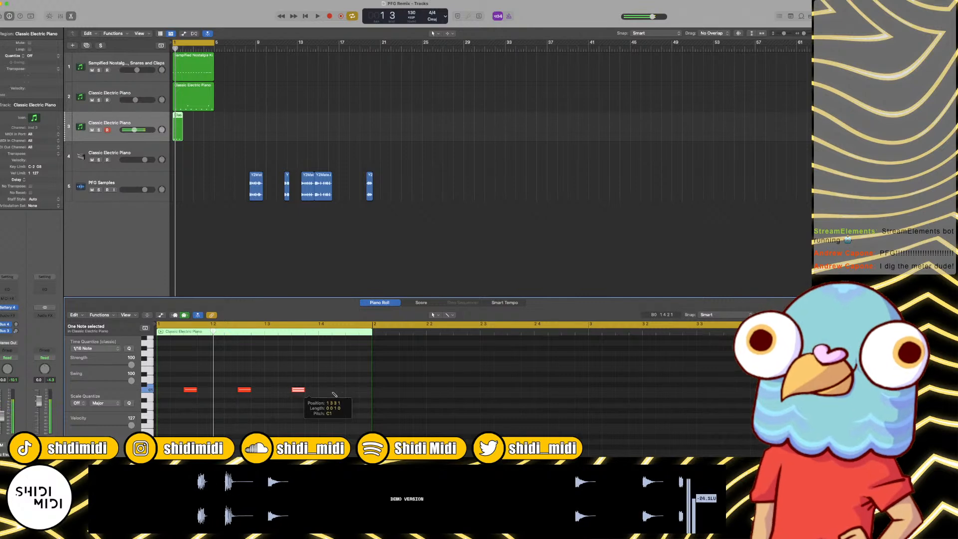
pyautogui.click(352, 390)
pyautogui.press('super+a')
pyautogui.press('super+r')
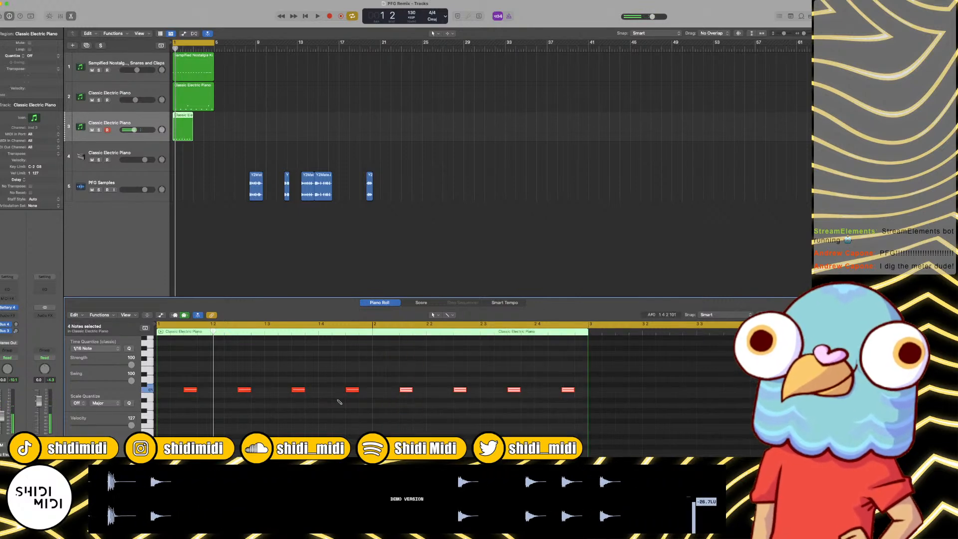
pyautogui.press('super+r')
pyautogui.press('super+r')
# Step: Lower the open hi-hat track's volume to about -18.2 dB during loop playback, and stop playback
pyautogui.press('space')
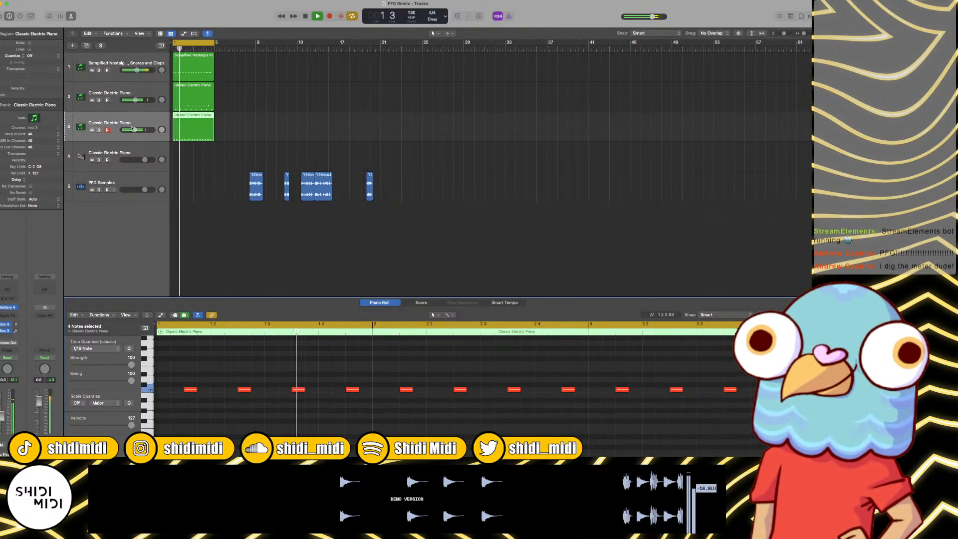
pyautogui.moveTo(134, 130); pyautogui.dragTo(131, 130)
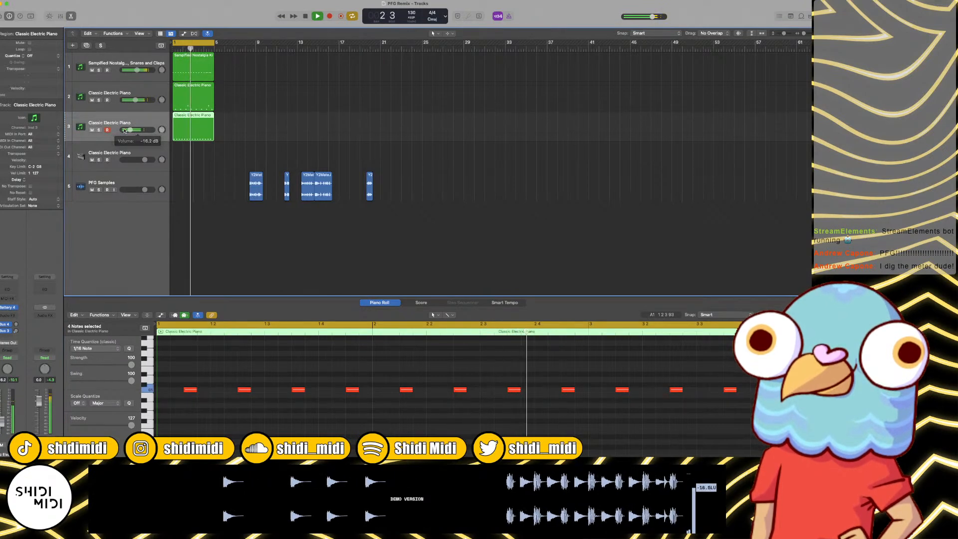
pyautogui.press('space')
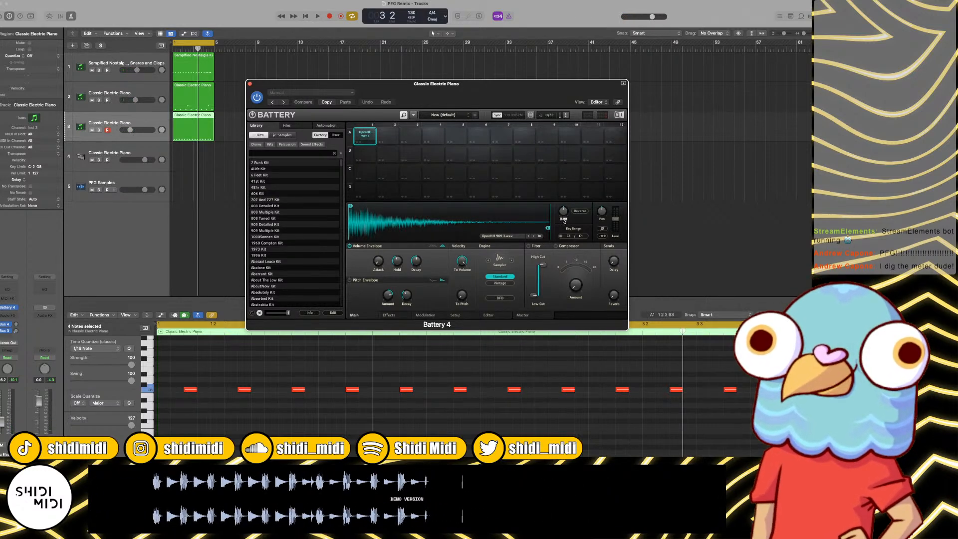
# Step: Play the four-bar loop to check the open hi-hat level against the other drums, and close the Battery 4 window
pyautogui.press('space')
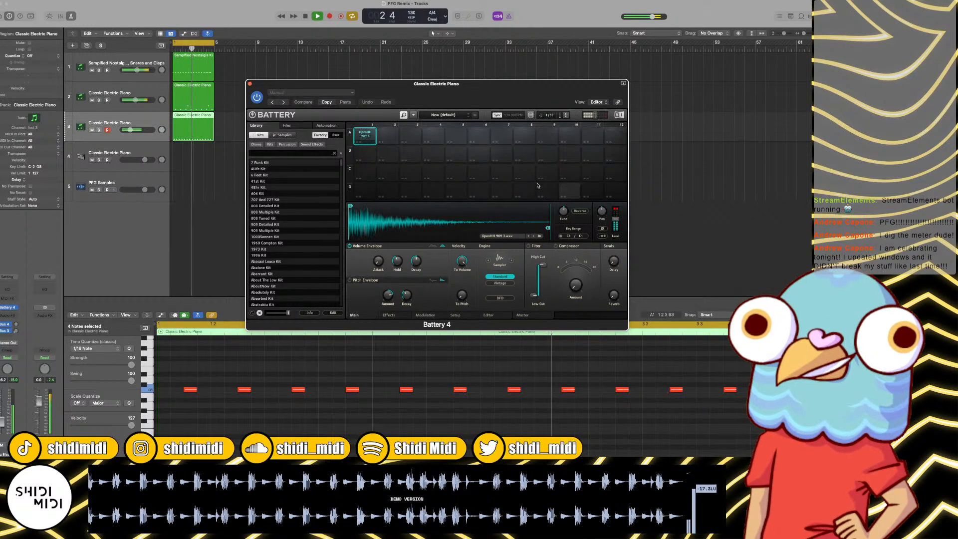
pyautogui.click(250, 83)
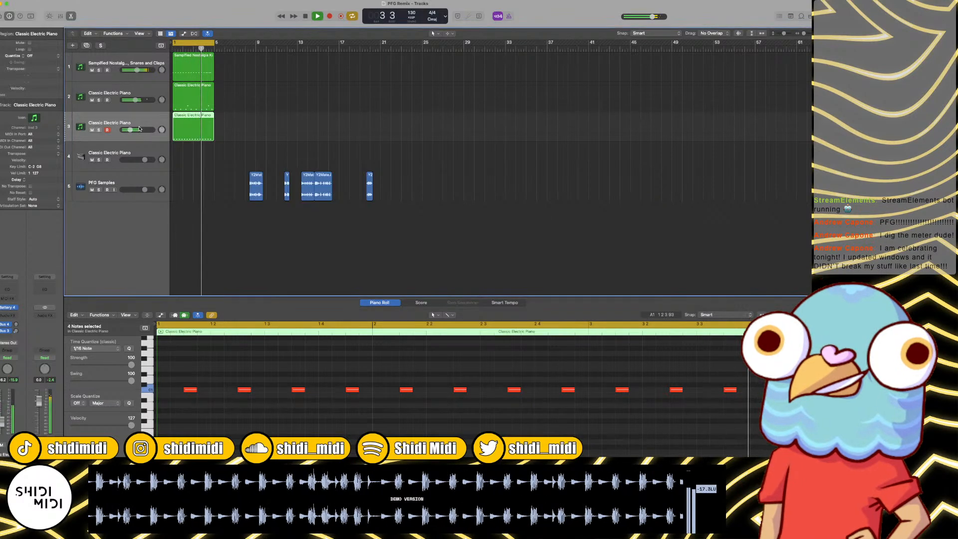
pyautogui.click(140, 130)
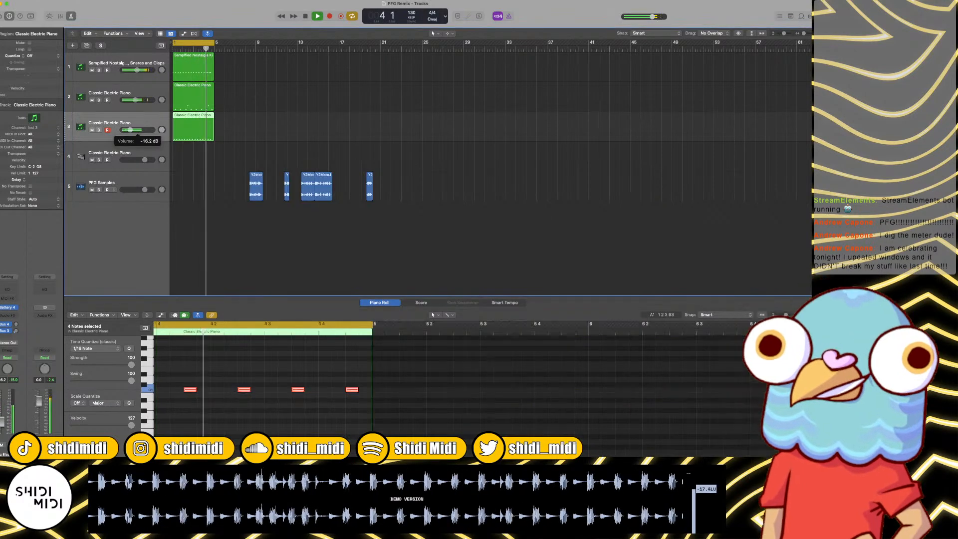
# Step: Stop the loop, turn off cycle mode, and start playback just before the first PFG Samples clip near bar 8
pyautogui.click(323, 136)
pyautogui.scroll(5, 324, 136)
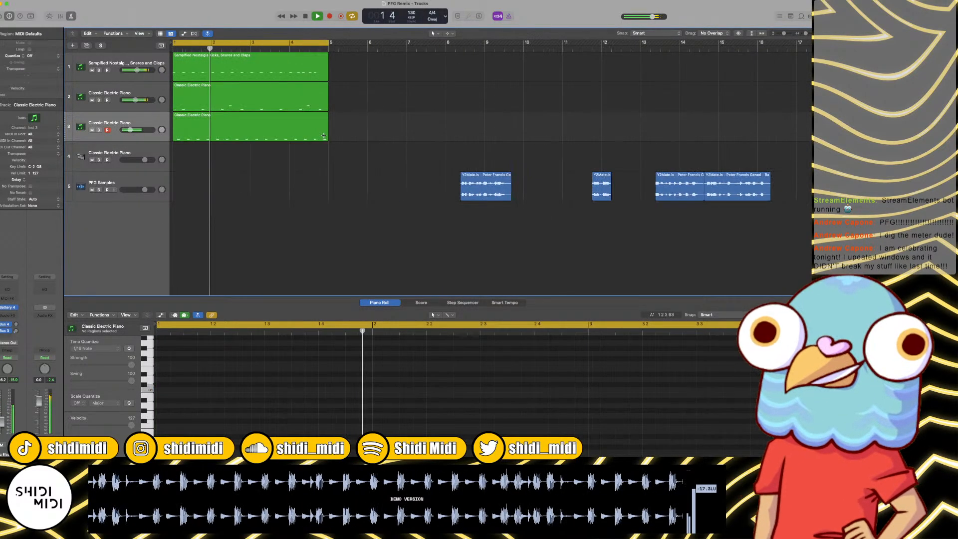
pyautogui.hscroll(-2, 376, 148)
pyautogui.press('space')
pyautogui.press('super+Left')
pyautogui.press('super+Left')
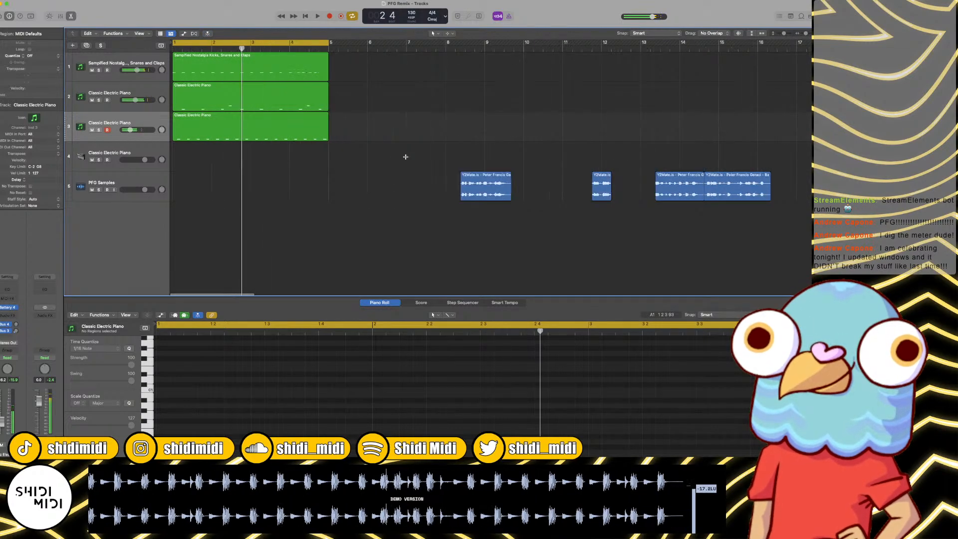
pyautogui.press('c')
pyautogui.doubleClick(349, 49)
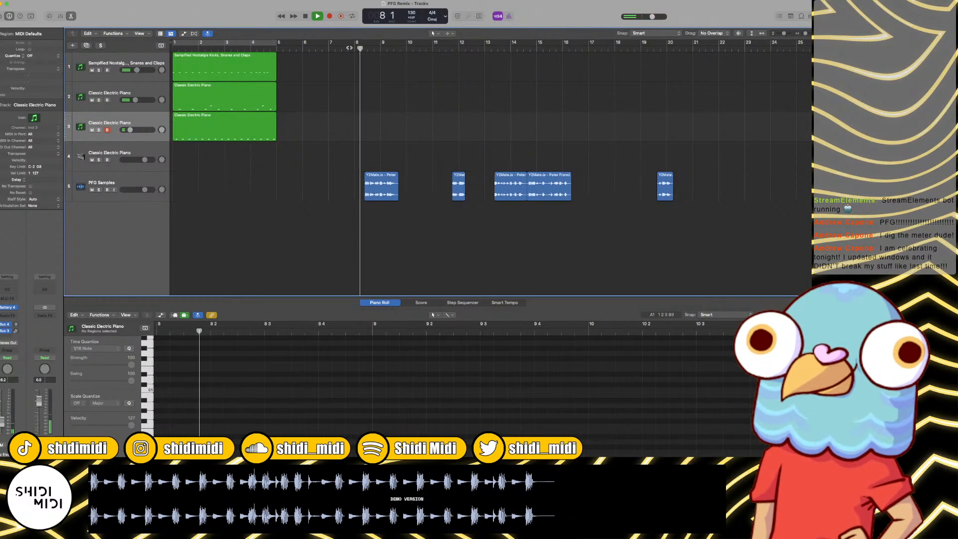
# Step: Audition the first PFG Samples voice clip several times from around bar 8 to find usable words
pyautogui.press('super+Right')
pyautogui.press('super+Right')
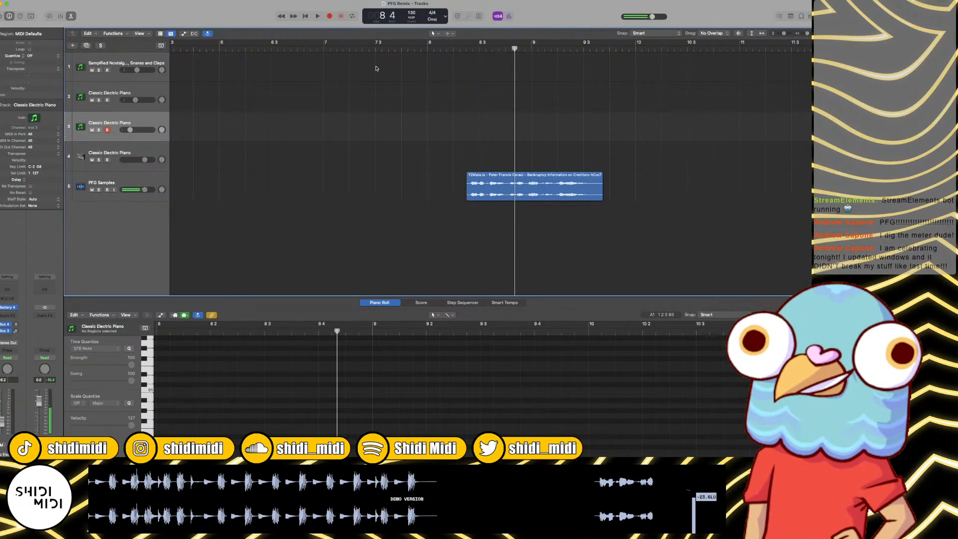
pyautogui.doubleClick(452, 48)
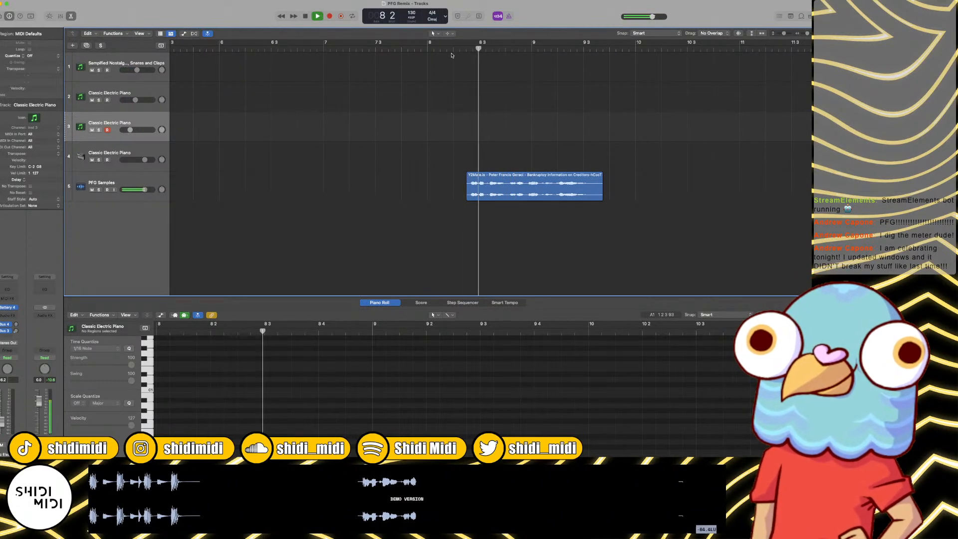
pyautogui.press('super+Left')
pyautogui.press('super+Left')
pyautogui.press('super+Left')
pyautogui.press('super+Left')
pyautogui.press('super+Right')
pyautogui.press('super+Right')
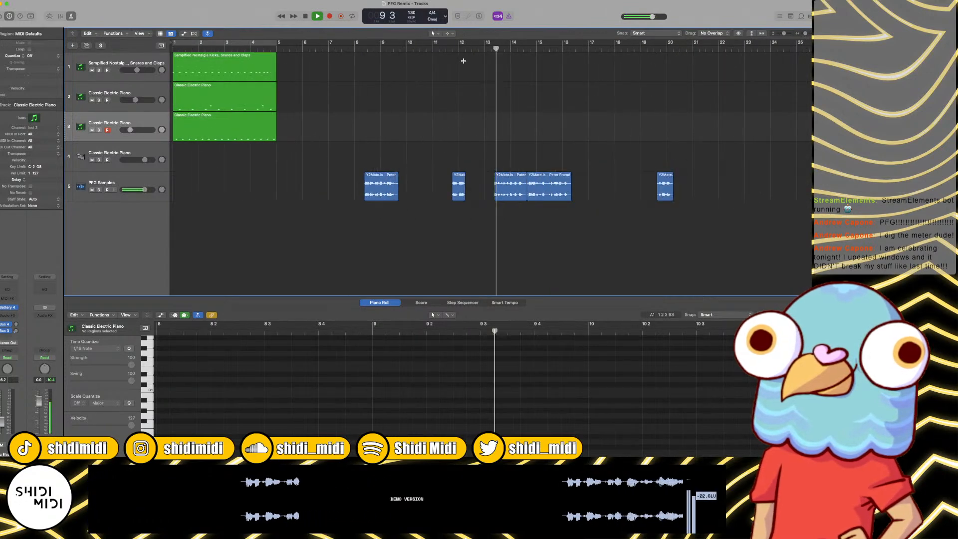
pyautogui.press('space')
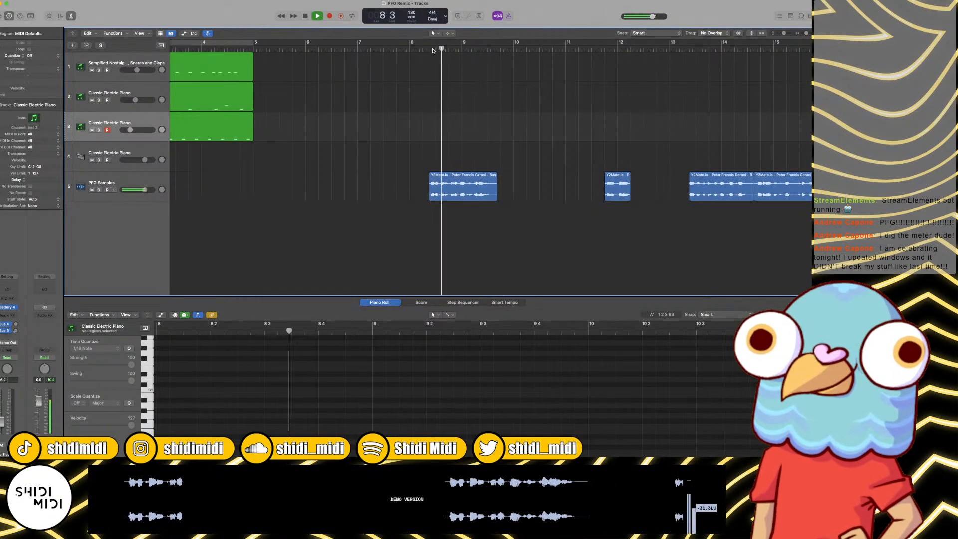
pyautogui.press('super+Right')
pyautogui.press('super+Right')
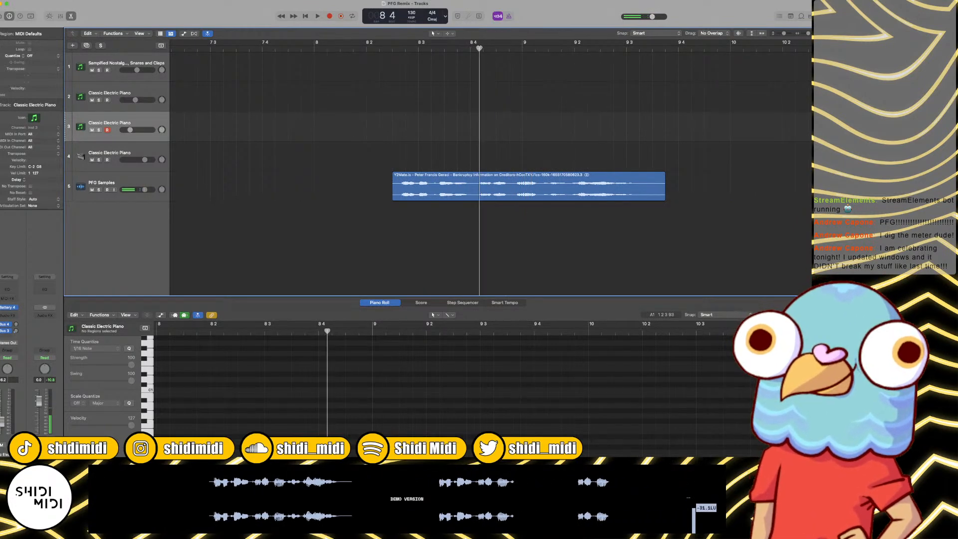
# Step: Select the first voice clip and examine and audition its waveform around bar 8 beat 4 for cut points
pyautogui.click(488, 178)
pyautogui.press('space')
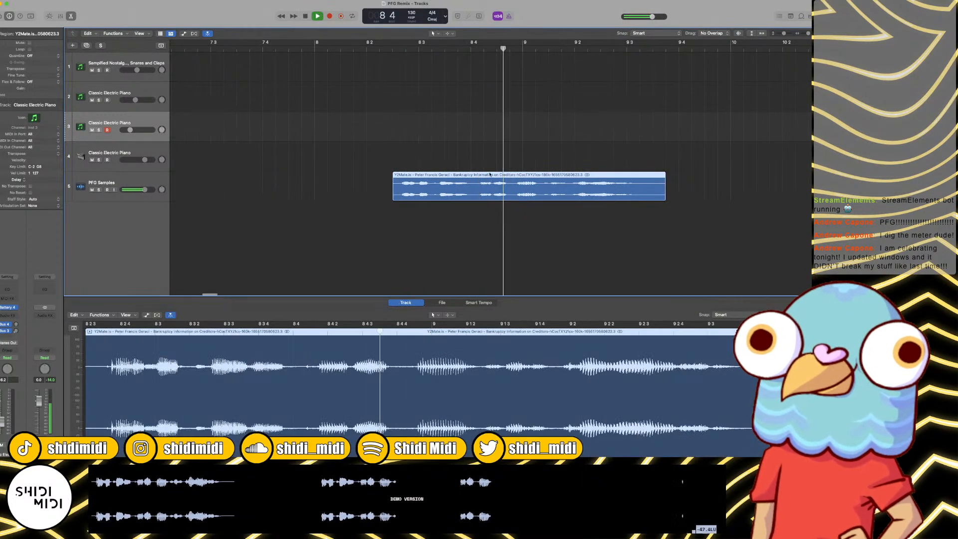
pyautogui.press('space')
pyautogui.click(480, 49)
pyautogui.press('super+Right')
pyautogui.press('super+Right')
pyautogui.press('super+Right')
pyautogui.press('super+Right')
pyautogui.press('super+Right')
pyautogui.press('super+Right')
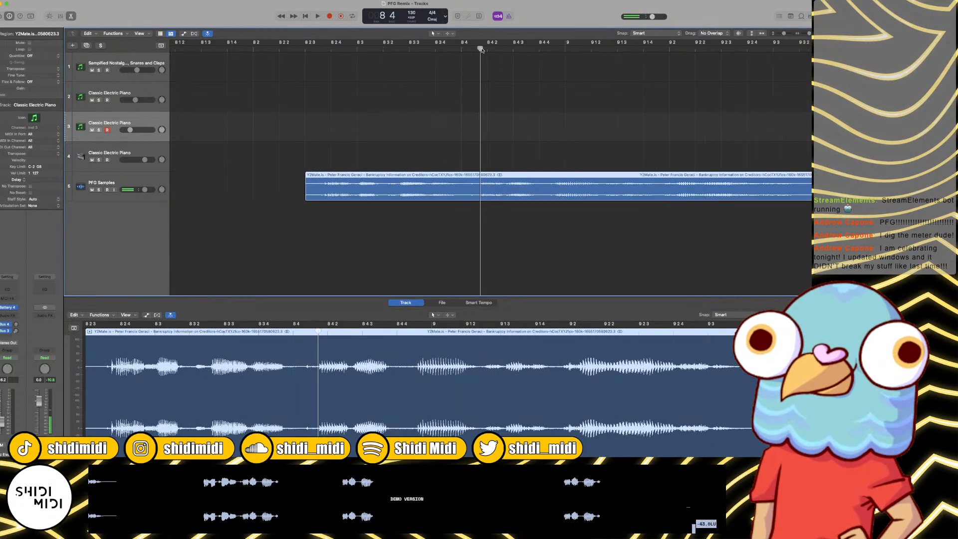
pyautogui.press('super+Left')
pyautogui.press('super+Left')
pyautogui.press('super+Left')
pyautogui.press('super+Left')
pyautogui.press('super+Left')
pyautogui.press('super+Left')
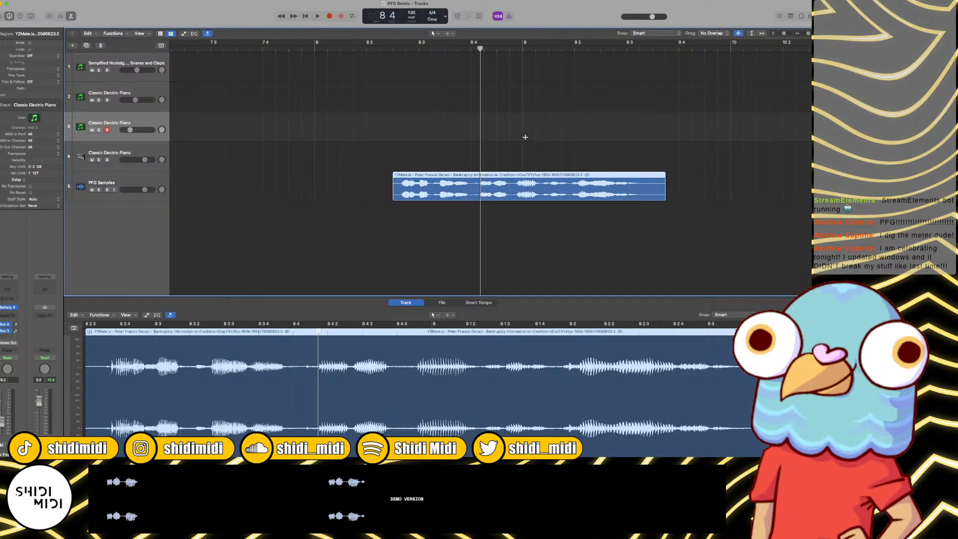
pyautogui.press('super+Right')
pyautogui.press('super+Right')
pyautogui.press('super+Right')
pyautogui.press('space')
pyautogui.press('space')
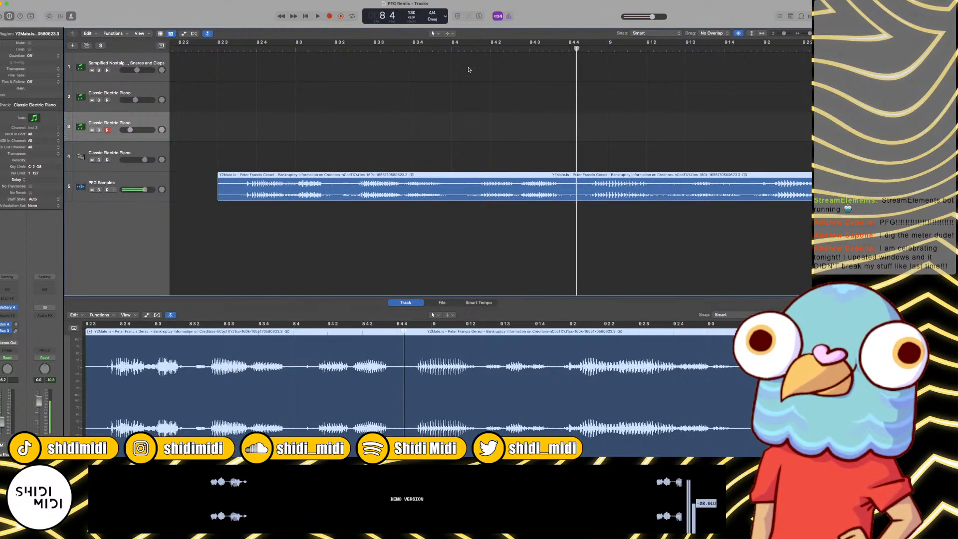
# Step: Split the first voice clip at three points between bar 8 beat 4 and 8 4 4, isolating two short word slices
pyautogui.click(482, 51)
pyautogui.press('super+t')
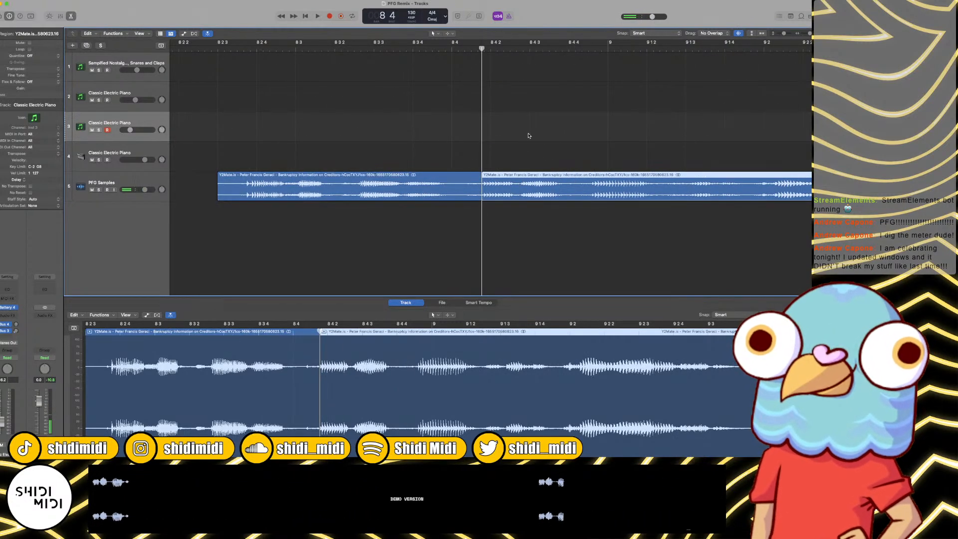
pyautogui.press('space')
pyautogui.click(517, 47)
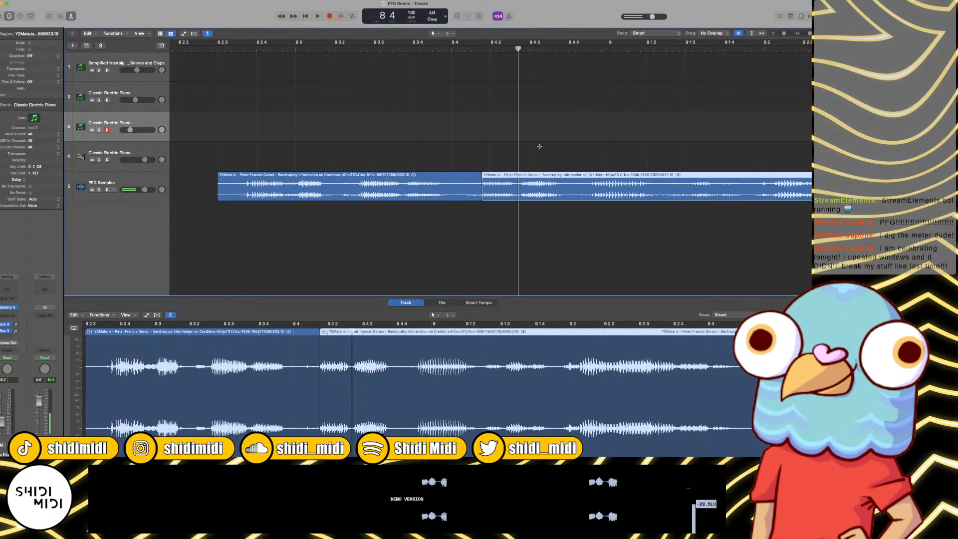
pyautogui.press('super+t')
pyautogui.click(575, 54)
pyautogui.press('super+t')
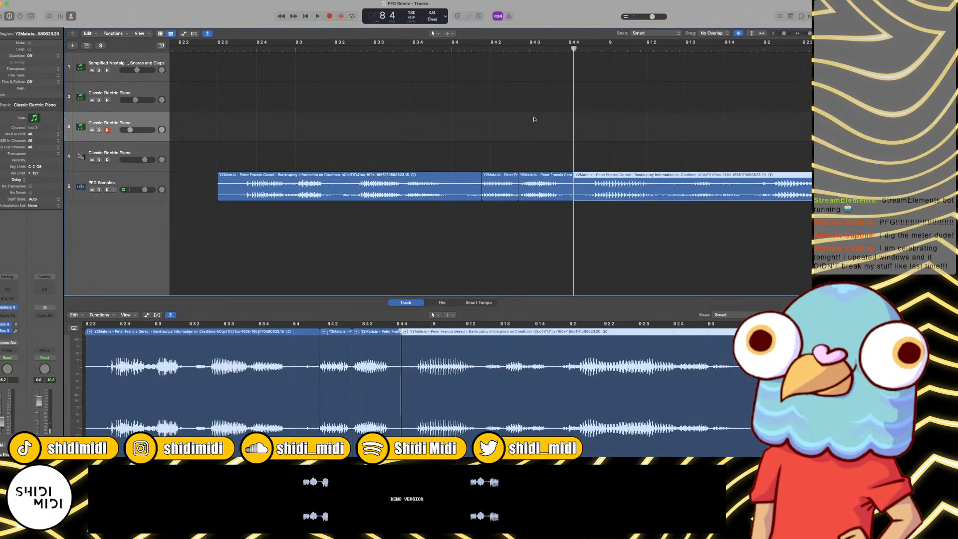
# Step: Return the playhead to bar 1 and cut the first short word slice near bar 8 beat 4 from PFG Samples
pyautogui.press('super+Left')
pyautogui.press('super+Left')
pyautogui.press('Return')
pyautogui.press('super+Left')
pyautogui.press('super+Left')
pyautogui.press('super+Left')
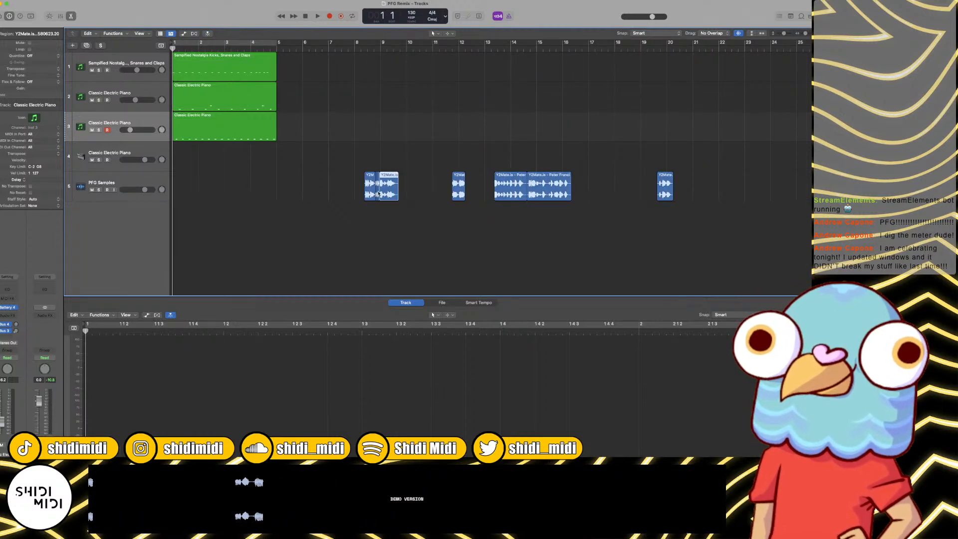
pyautogui.click(376, 194)
pyautogui.press('Delete')
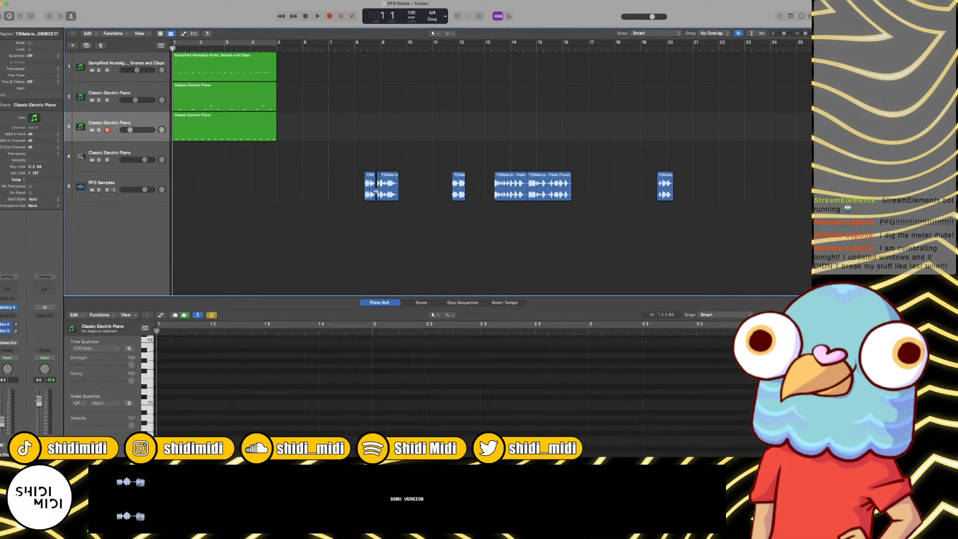
# Step: Undo the slice removal on PFG Samples and add a new audio track below it named Petey Boi Edits
pyautogui.click(131, 181)
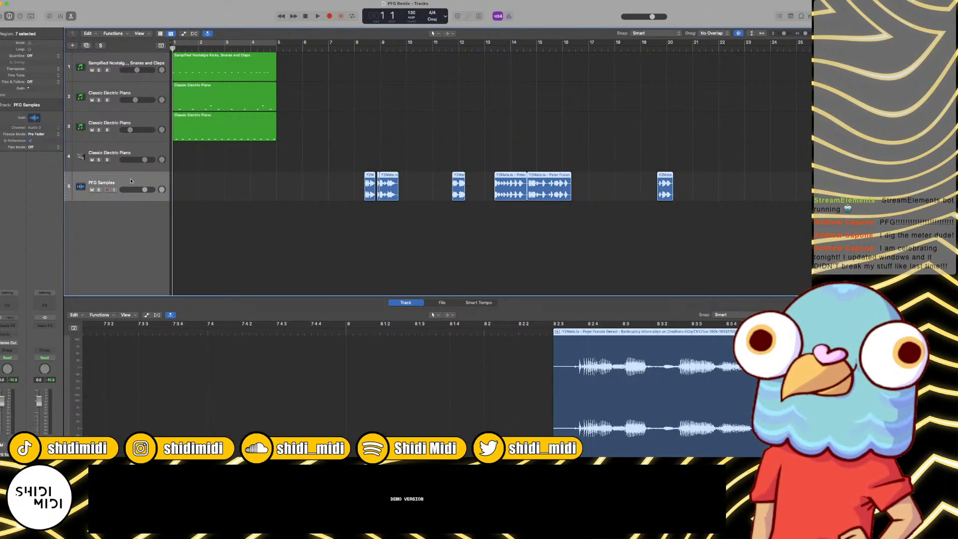
pyautogui.press('super+z')
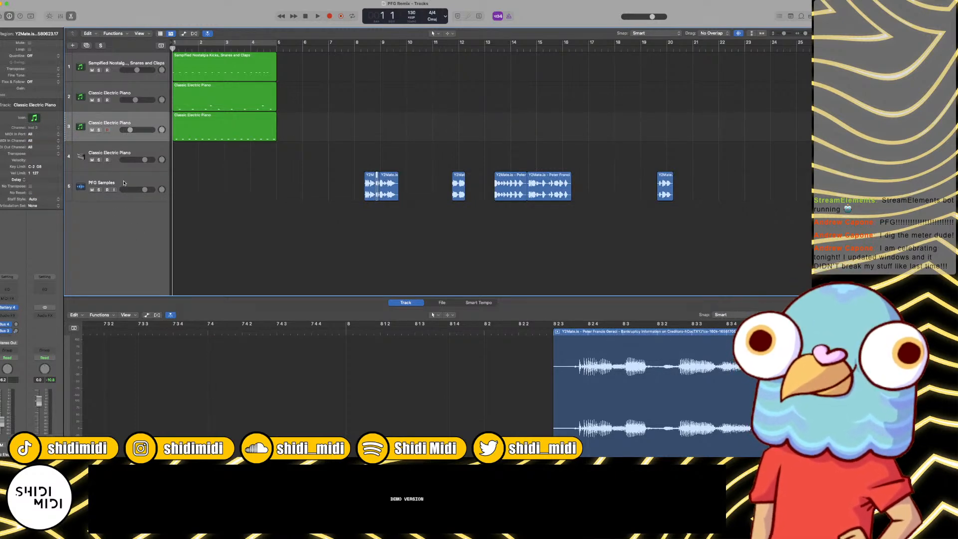
pyautogui.click(124, 183)
pyautogui.press('alt+super+a')
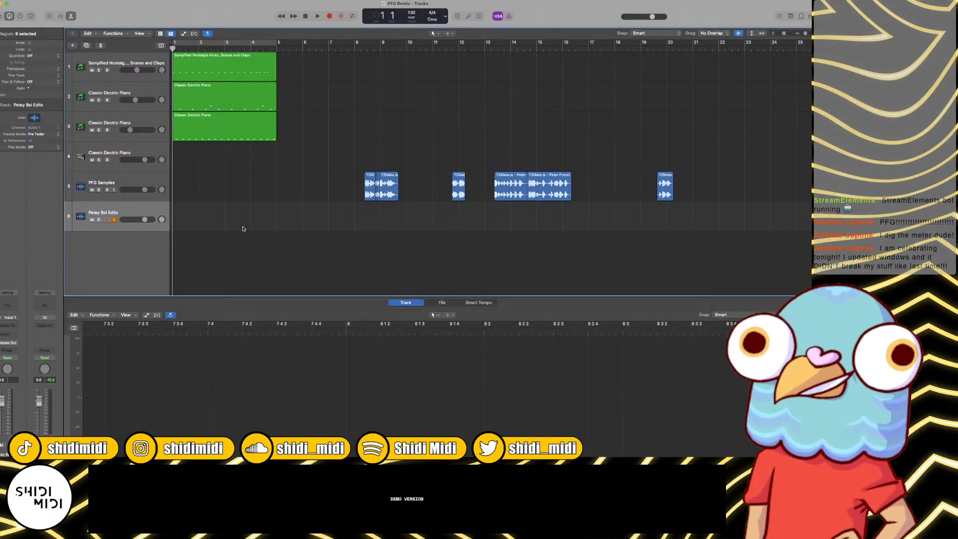
# Step: Paste the word slice at bar 1 on the Petey Boi Edits track and play it against the drums
pyautogui.press('super+v')
pyautogui.press('space')
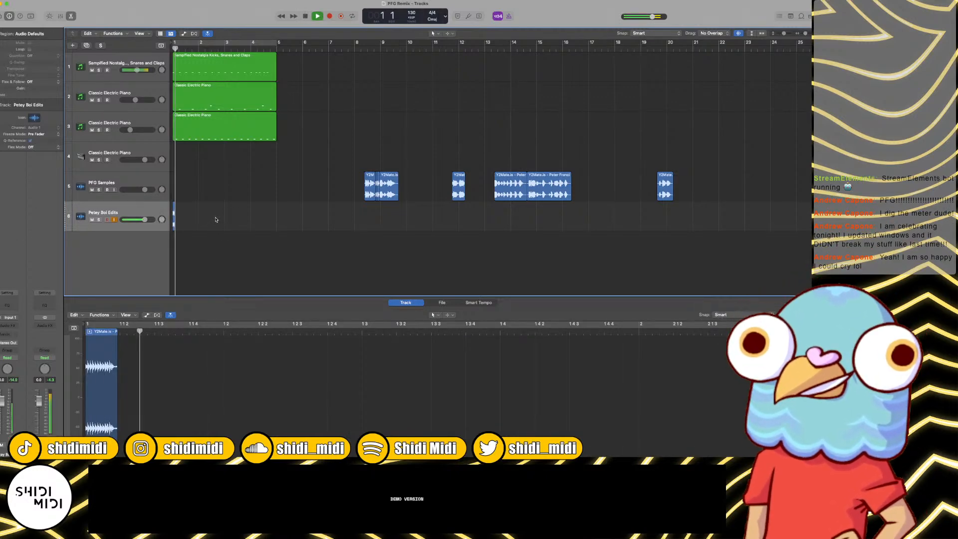
pyautogui.press('super+Right')
pyautogui.press('super+Right')
pyautogui.press('super+Right')
pyautogui.press('super+Right')
pyautogui.press('super+Right')
pyautogui.press('super+Right')
pyautogui.press('space')
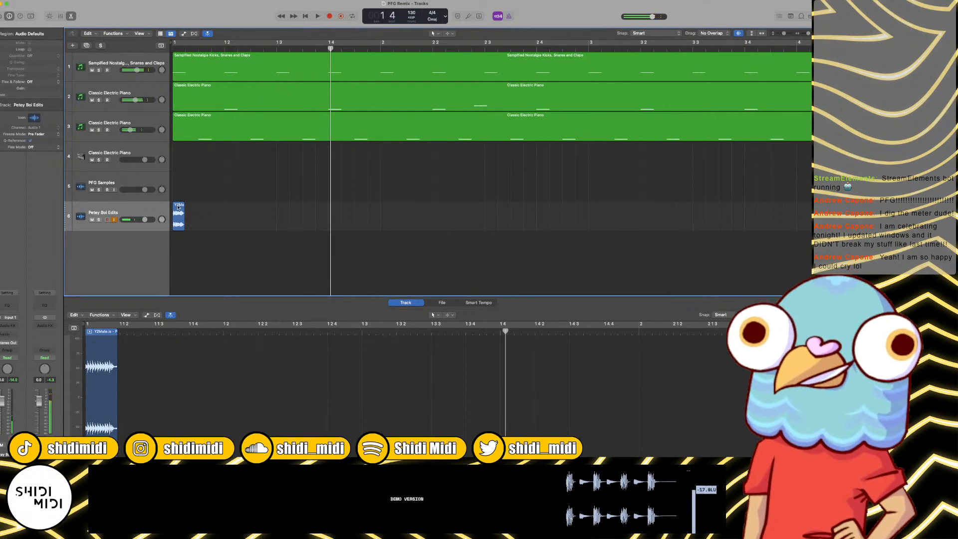
# Step: Arrange three copies of the word slice at 1 1 3 and around 1 2 2 and 1 3 2, and play them back
pyautogui.moveTo(178, 207); pyautogui.dragTo(293, 209)
pyautogui.press('space')
pyautogui.press('space')
pyautogui.press('space')
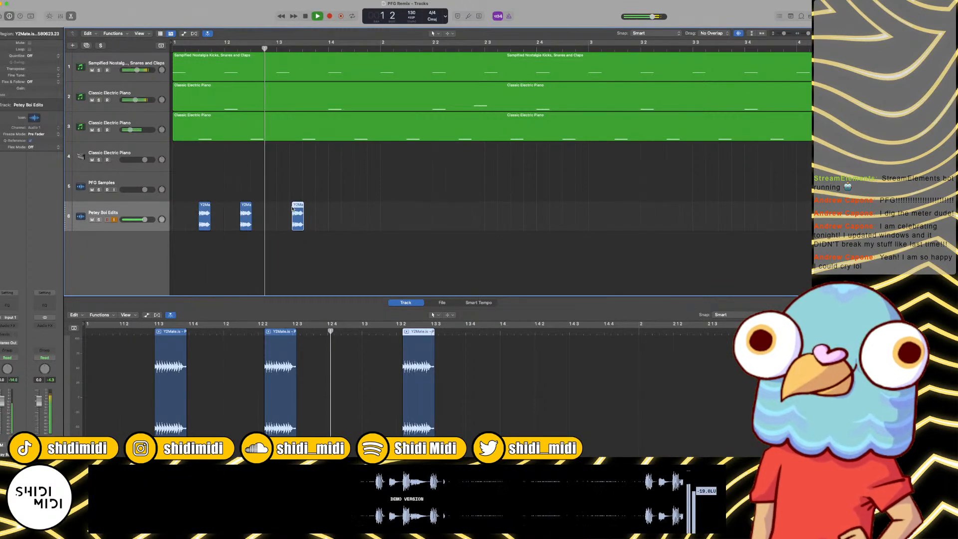
pyautogui.press('space')
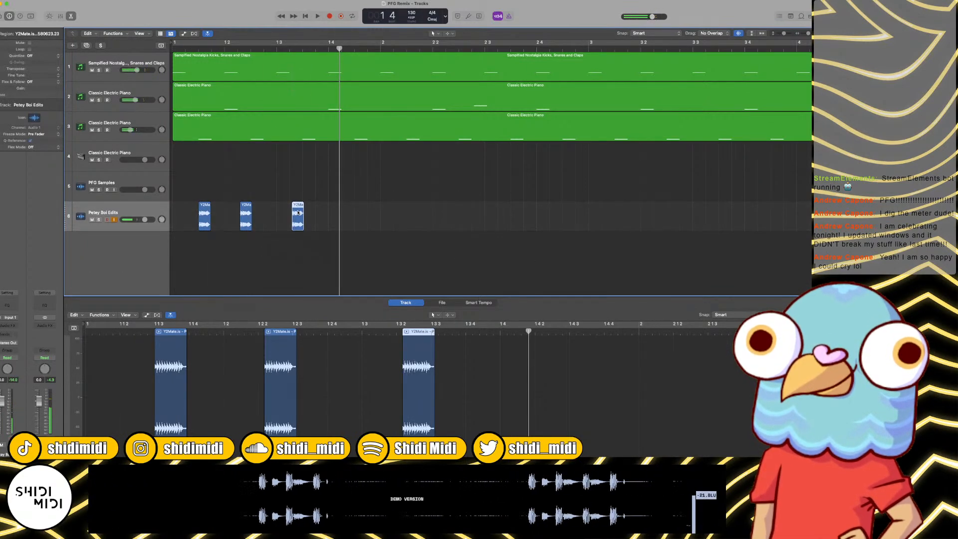
# Step: Add another copy of the word slice on beat 3 of bar 1 and audition the pattern
pyautogui.moveTo(298, 210); pyautogui.dragTo(283, 213)
pyautogui.press('space')
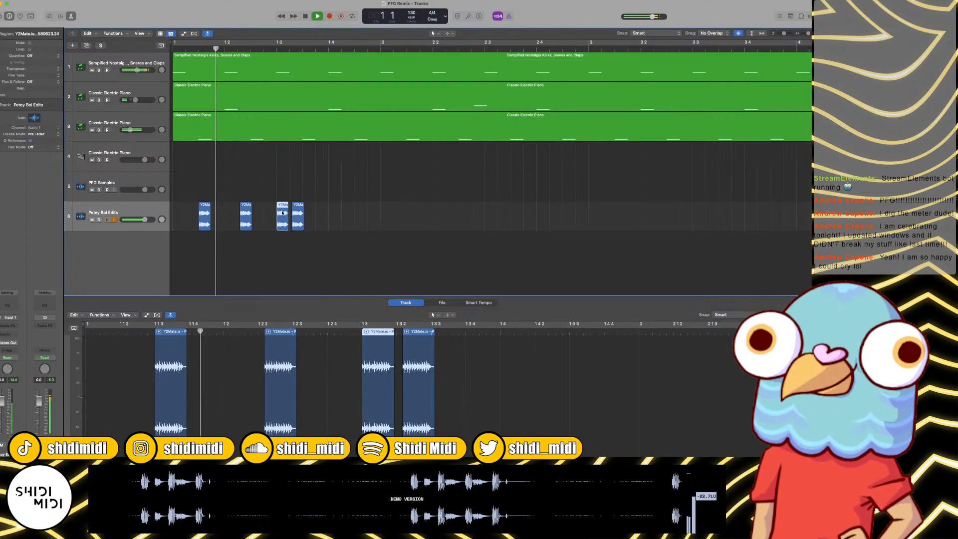
pyautogui.hscroll(1, 282, 214)
pyautogui.press('space')
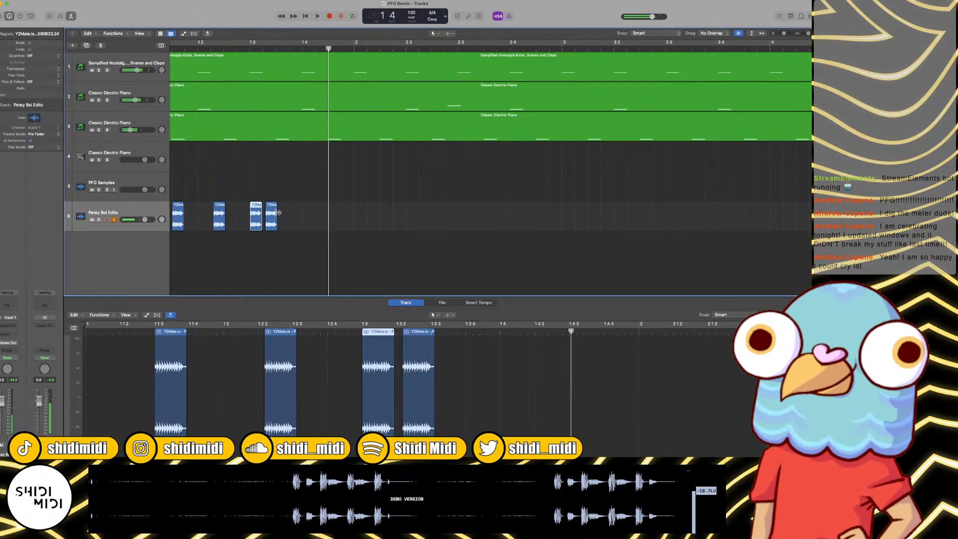
# Step: Copy the word slice to beat 4 of bar 1 and listen to the pattern with the drums
pyautogui.moveTo(257, 217); pyautogui.dragTo(309, 213)
pyautogui.press('space')
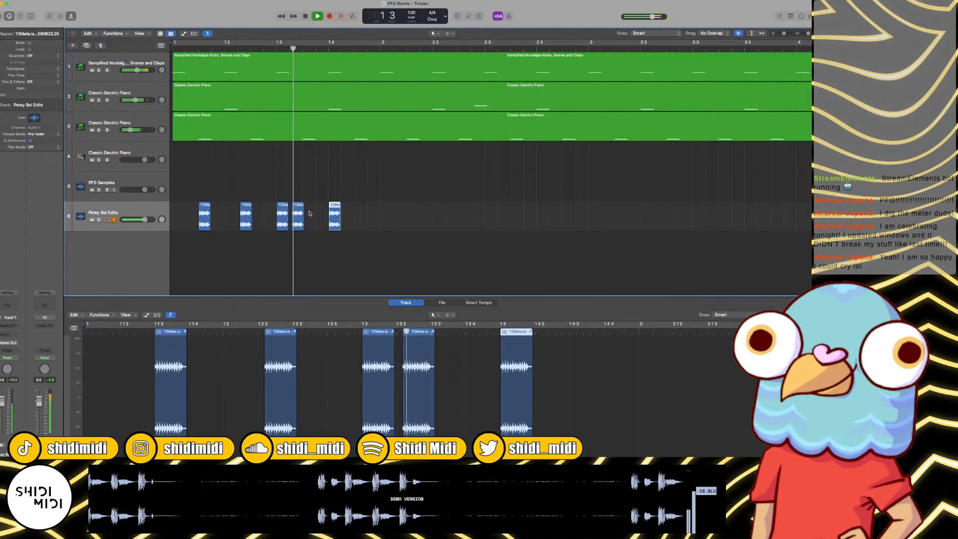
pyautogui.press('space')
pyautogui.moveTo(337, 213); pyautogui.dragTo(330, 213)
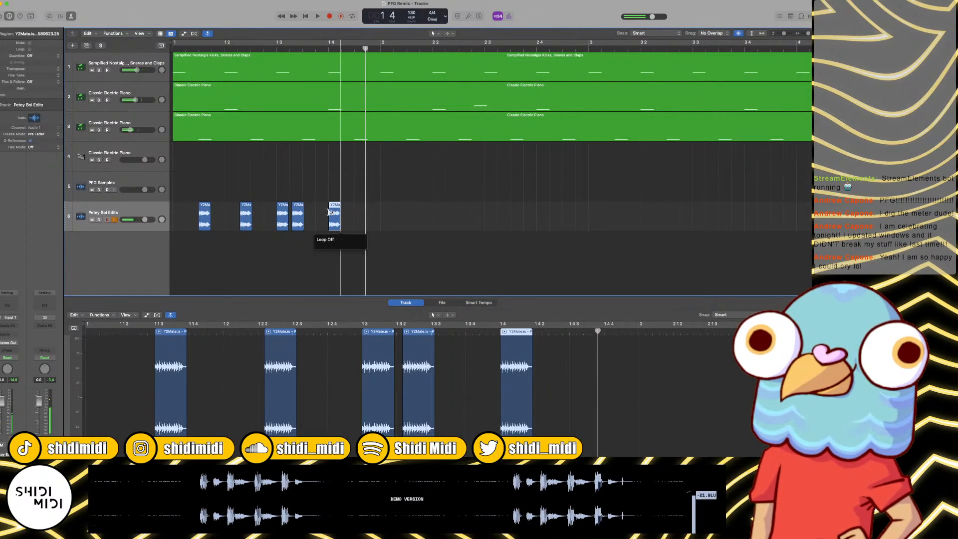
pyautogui.press('super+z')
pyautogui.press('super+shift+z')
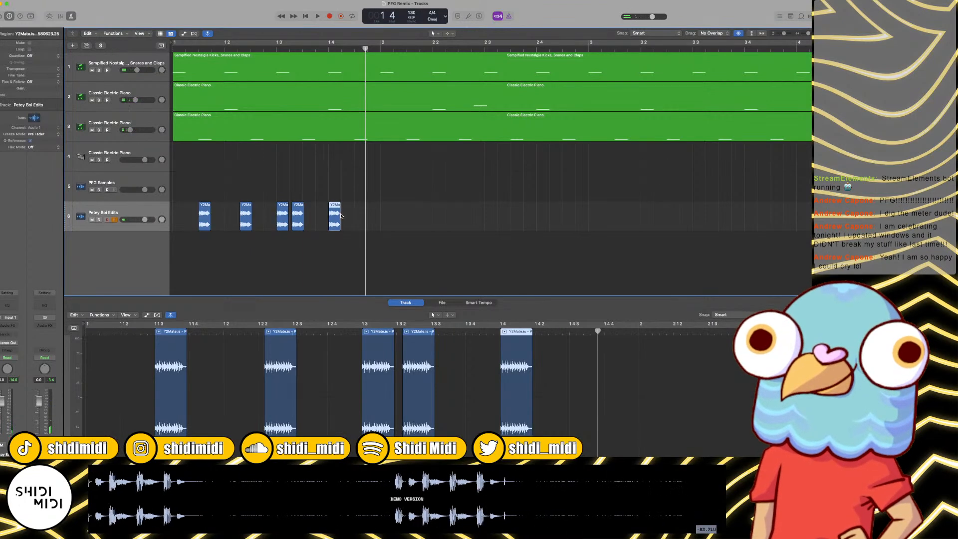
# Step: Move the beat 4 slice back to about 1 3 3, directly behind the preceding slice, and play the bar
pyautogui.moveTo(336, 215); pyautogui.dragTo(312, 215)
pyautogui.press('space')
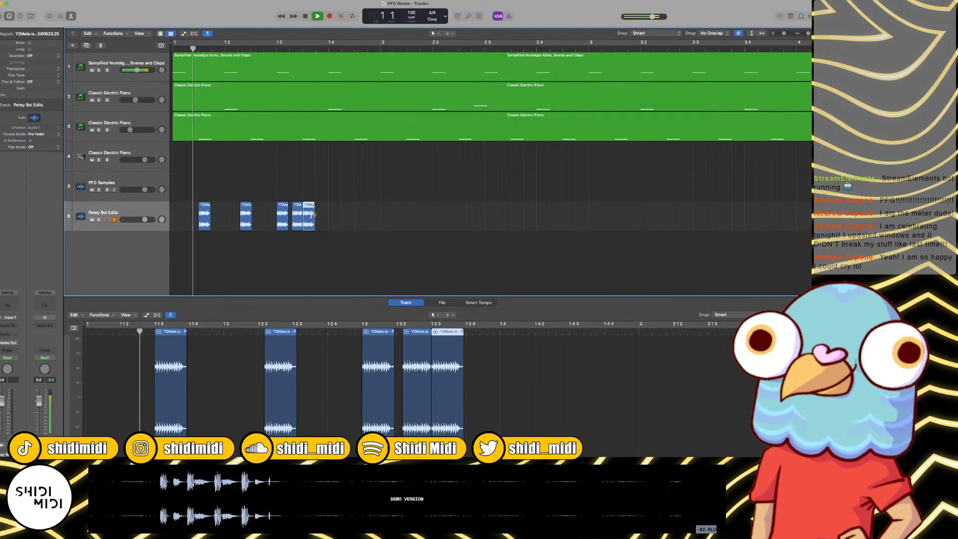
pyautogui.hscroll(2, 309, 215)
pyautogui.press('space')
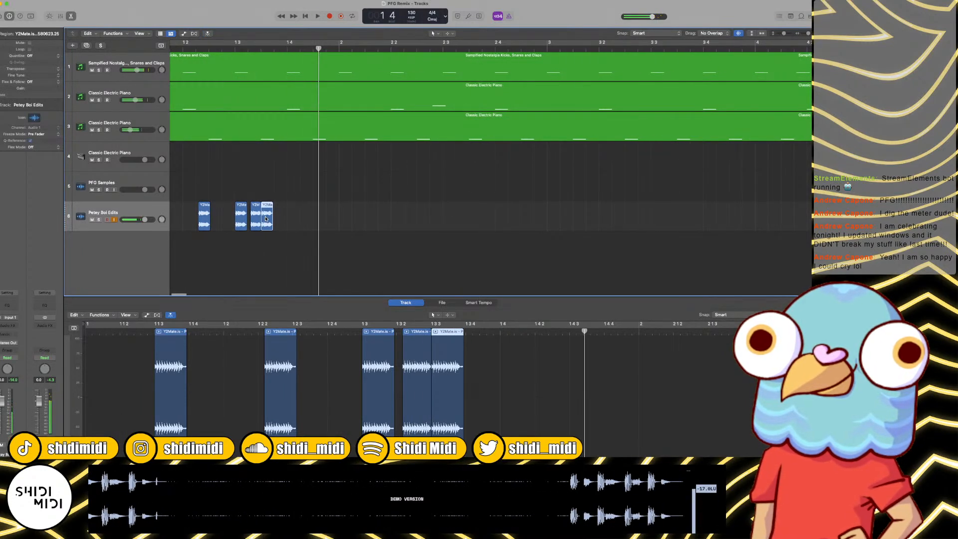
# Step: Place the longer two-word slice on beat 4 of bar 1 and play the vocal chop pattern from the start
pyautogui.moveTo(266, 218); pyautogui.dragTo(320, 227)
pyautogui.press('space')
pyautogui.press('Return')
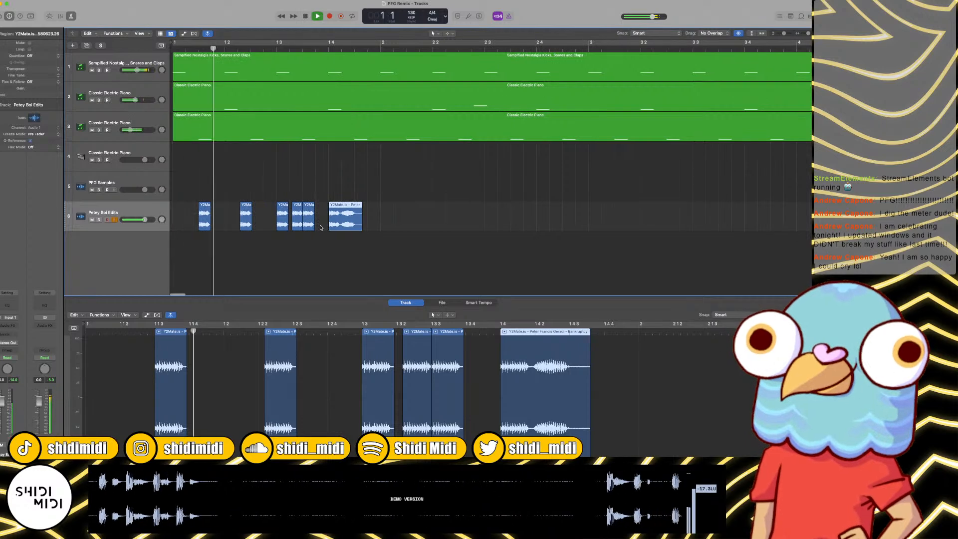
pyautogui.press('super+Left')
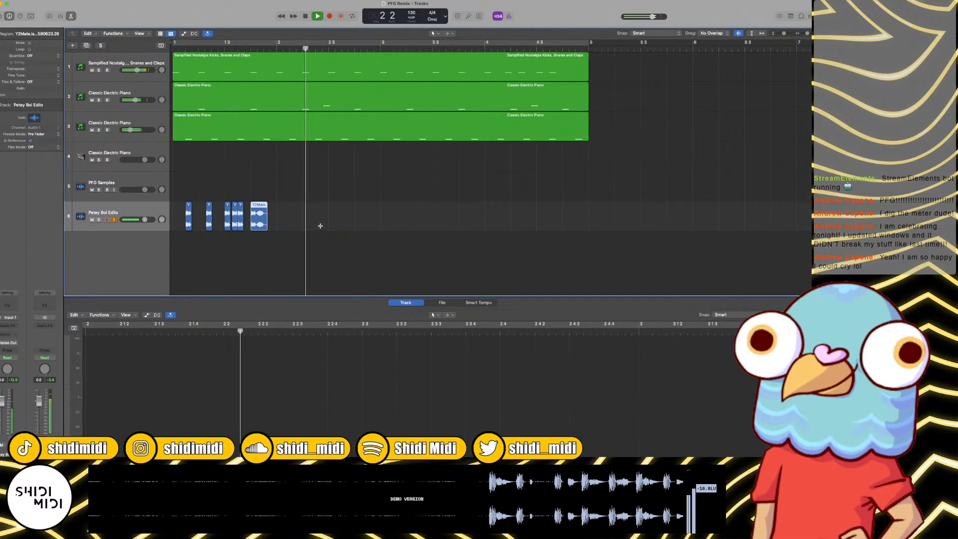
pyautogui.press('space')
# Step: Audition the PFG Samples clips between bars 12 and 20, replaying the last clip near bar 20
pyautogui.press('super+Left')
pyautogui.press('super+Left')
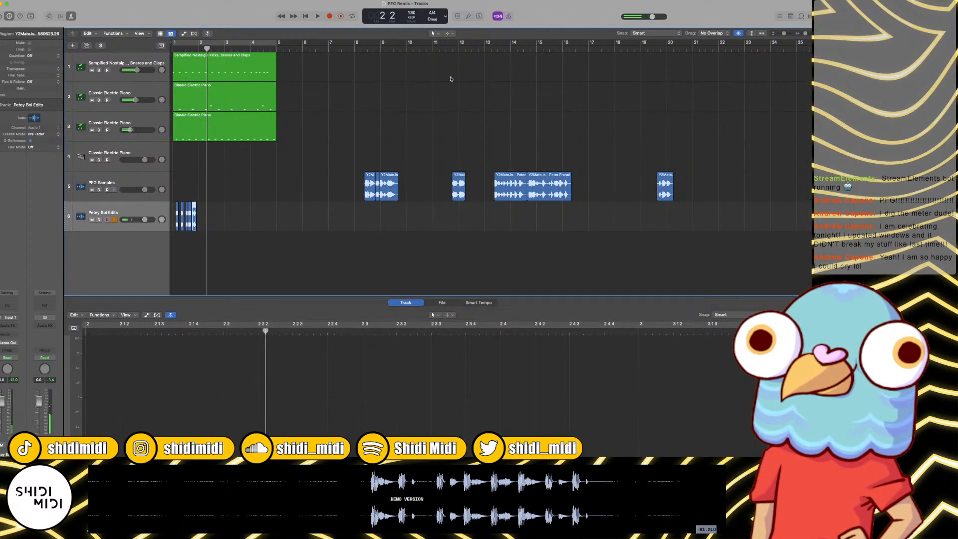
pyautogui.click(456, 47)
pyautogui.press('space')
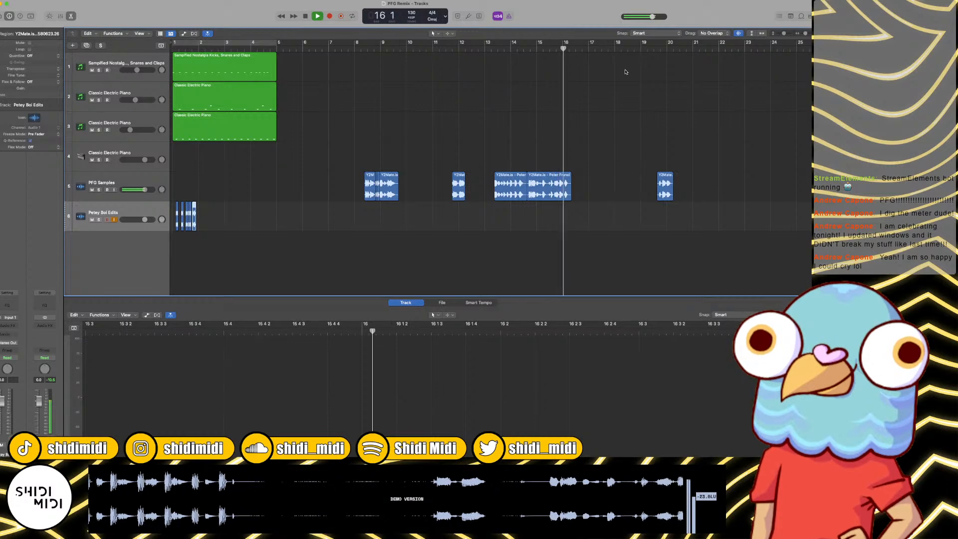
pyautogui.click(655, 49)
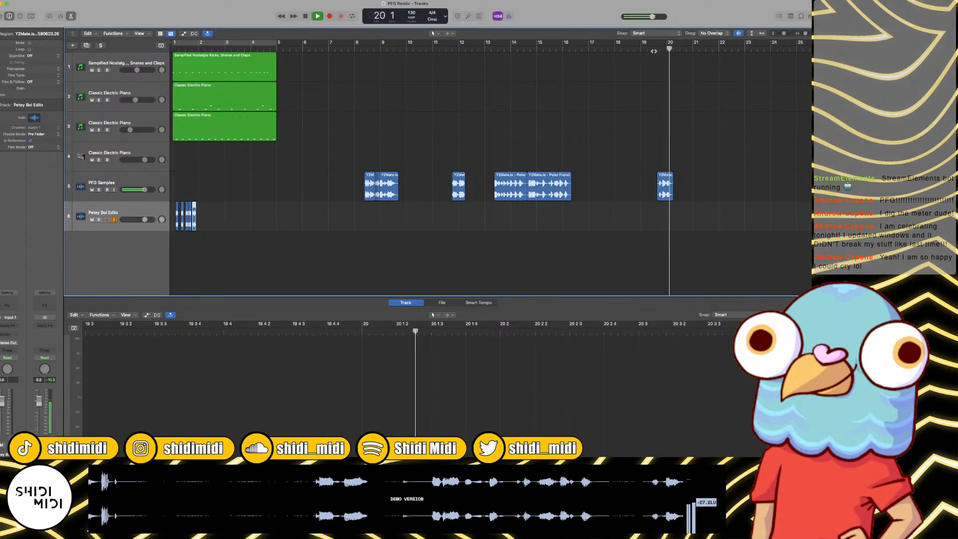
pyautogui.press('space')
pyautogui.click(655, 48)
pyautogui.press('space')
pyautogui.press('super+Right')
pyautogui.press('super+Right')
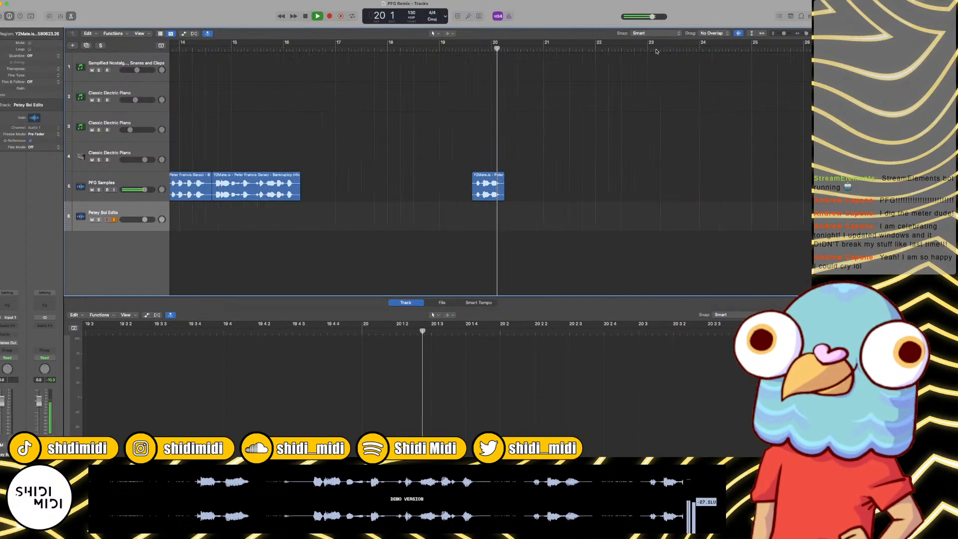
pyautogui.press('space')
pyautogui.click(439, 49)
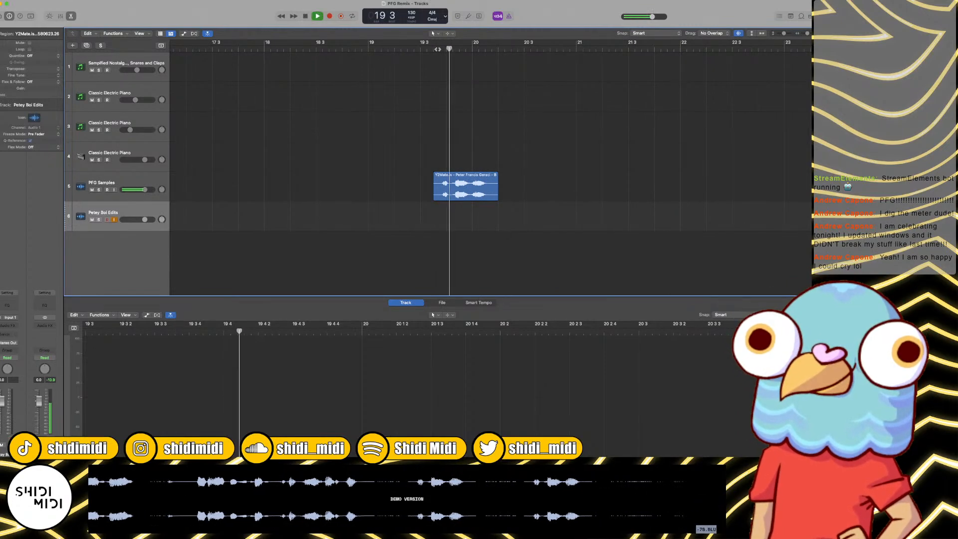
pyautogui.press('space')
pyautogui.press('space')
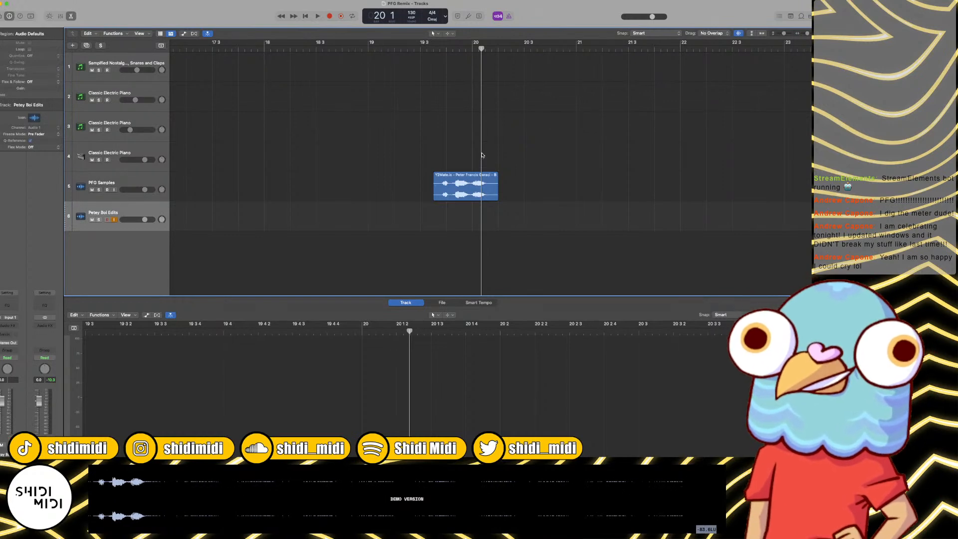
# Step: Play the bar 1 vocal chops with the drums and piano from the start
pyautogui.press('super+Left')
pyautogui.press('super+Left')
pyautogui.press('super+Left')
pyautogui.press('super+Left')
pyautogui.press('super+Left')
pyautogui.press('Return')
pyautogui.press('space')
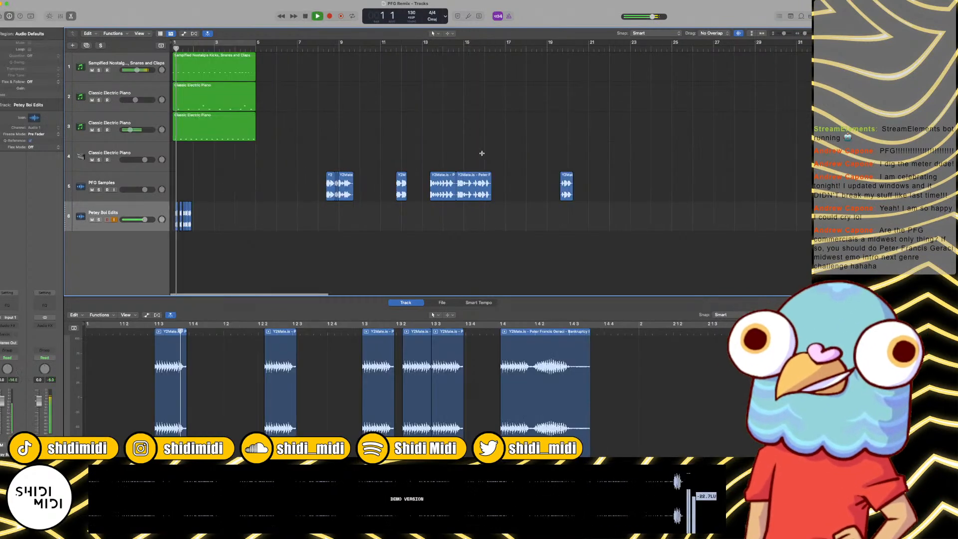
pyautogui.press('space')
pyautogui.press('super+Right')
pyautogui.press('super+Right')
pyautogui.press('Return')
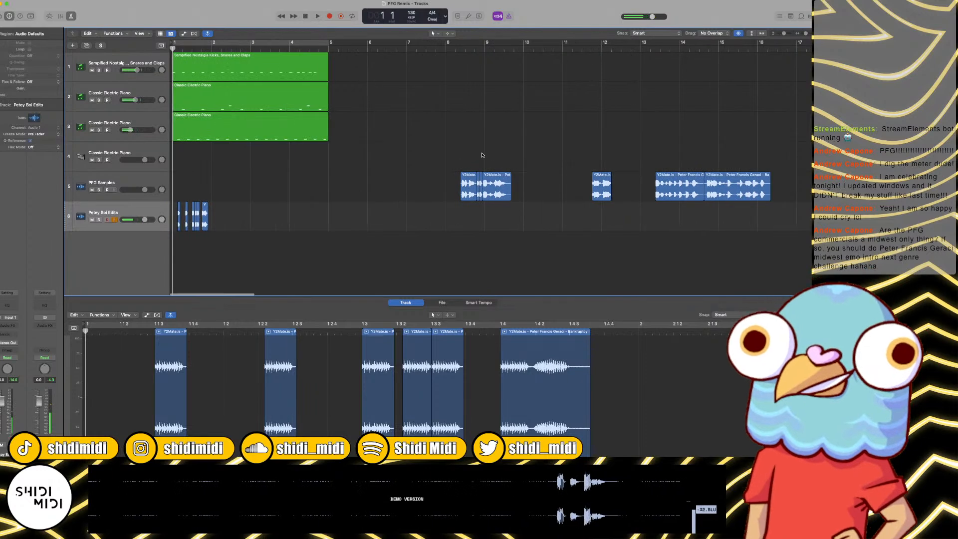
pyautogui.press('space')
pyautogui.press('super+Left')
pyautogui.press('super+Right')
pyautogui.press('super+Right')
pyautogui.press('super+Right')
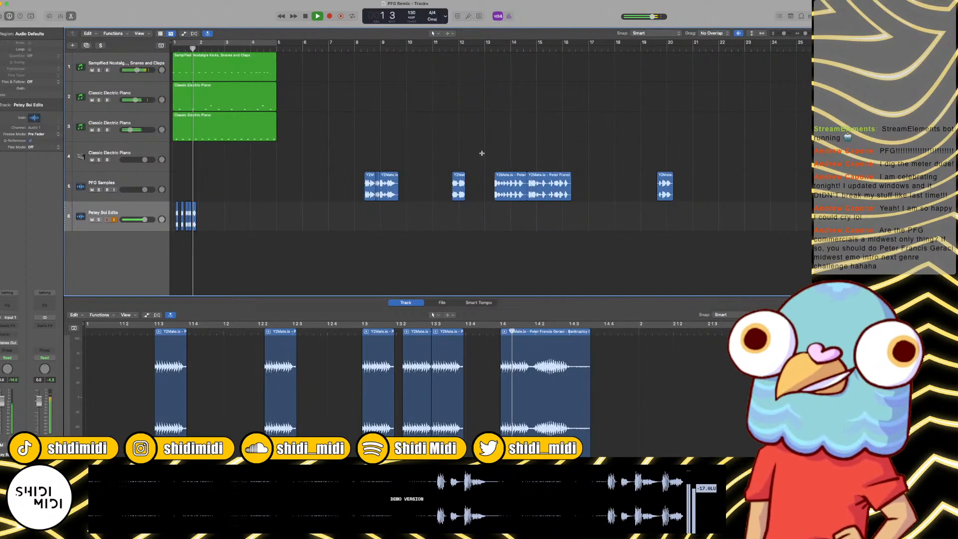
pyautogui.press('space')
# Step: Split the PFG Samples clip starting around 11 4 before and after its first word and copy that word
pyautogui.hscroll(10, 524, 146)
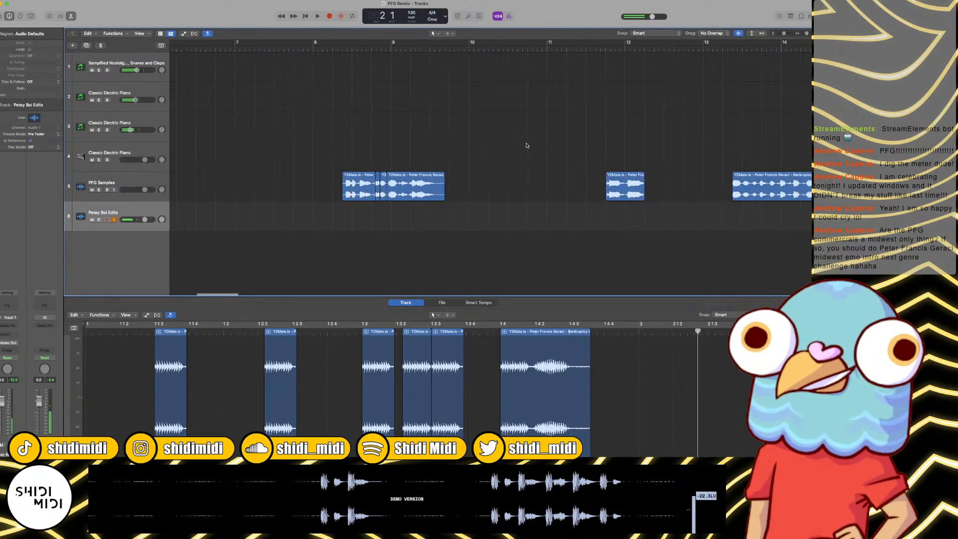
pyautogui.click(592, 50)
pyautogui.press('space')
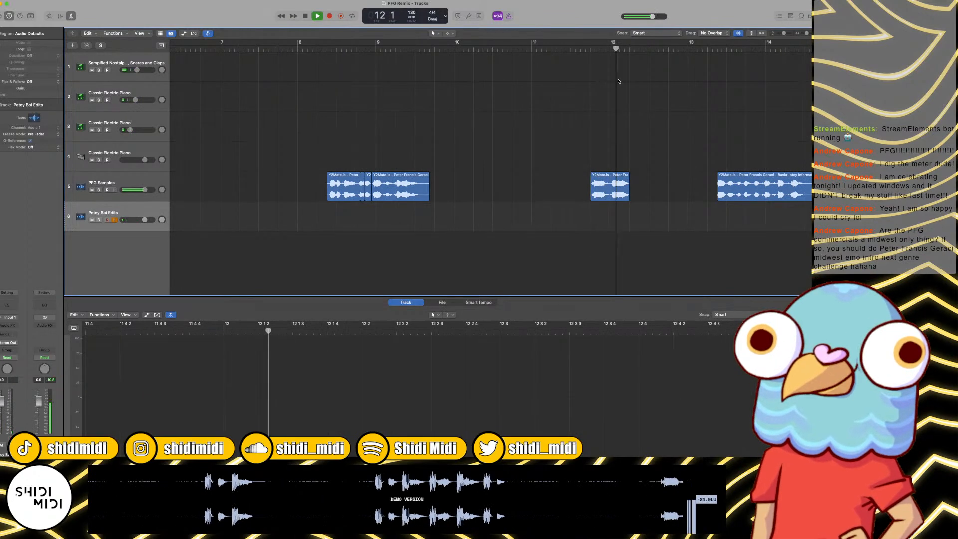
pyautogui.click(323, 50)
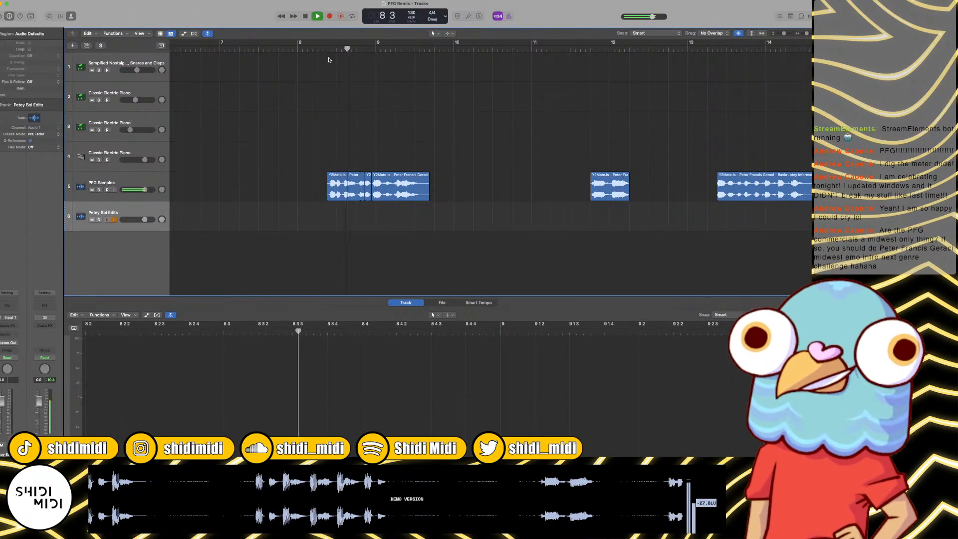
pyautogui.click(594, 49)
pyautogui.press('super+Right')
pyautogui.press('super+Right')
pyautogui.press('super+Right')
pyautogui.press('super+Right')
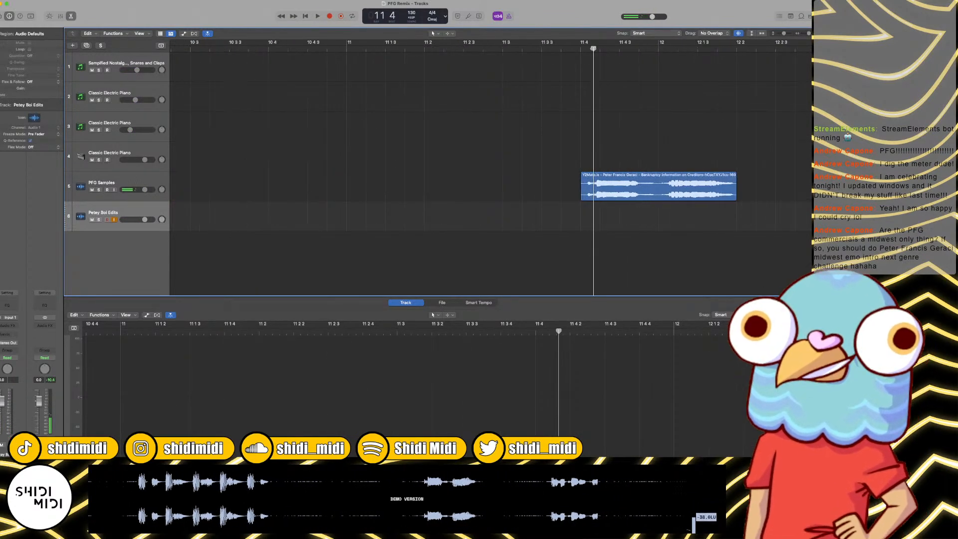
pyautogui.press('space')
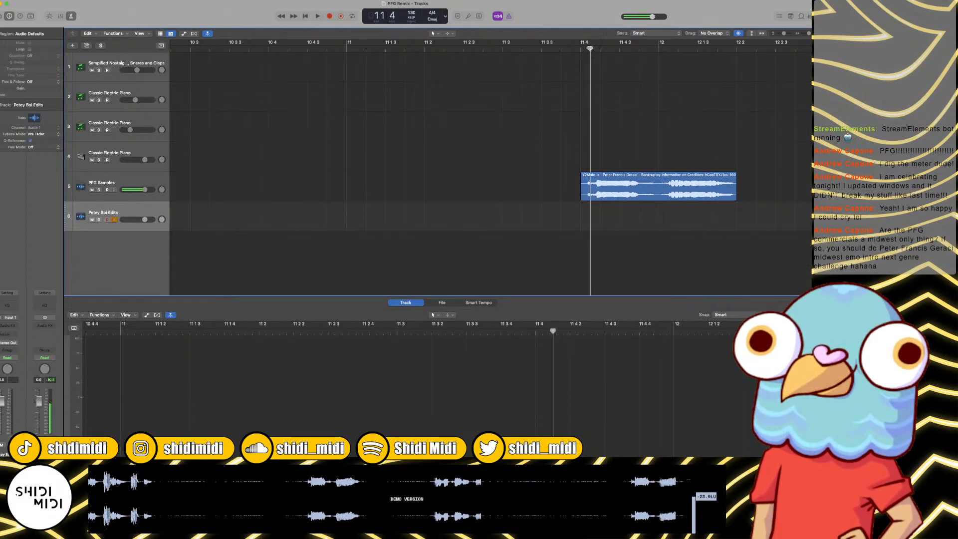
pyautogui.click(624, 172)
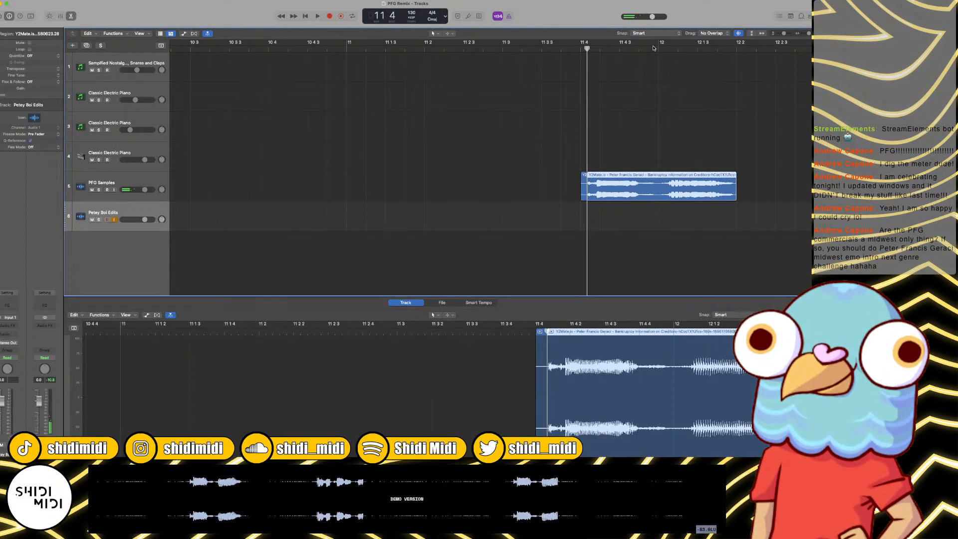
pyautogui.moveTo(643, 48)
pyautogui.mouseDown()
pyautogui.moveTo(655, 48)
pyautogui.moveTo(642, 49)
pyautogui.mouseUp()
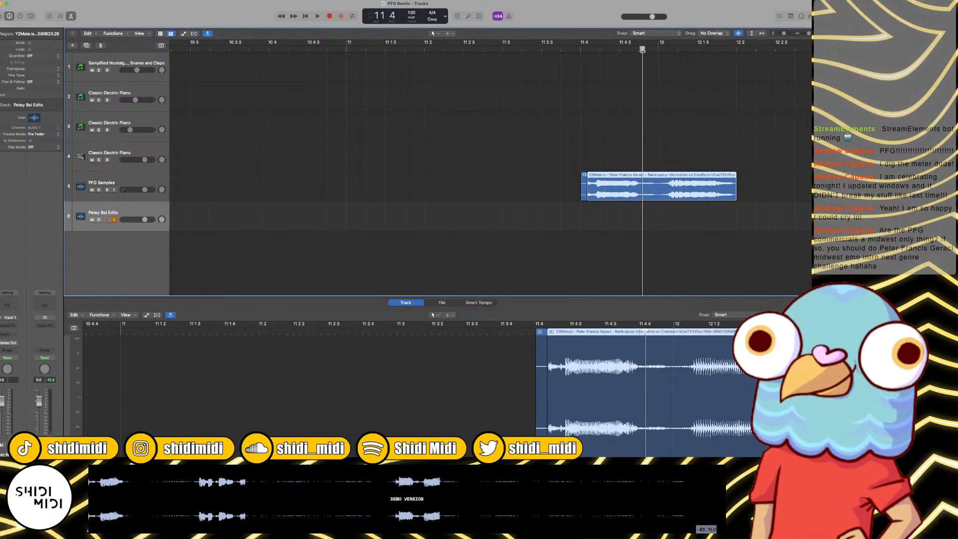
pyautogui.press('super+t')
# Step: Paste the copied word at 2 1 3 on the Petey Boi Edits track and play it with the drums
pyautogui.press('Return')
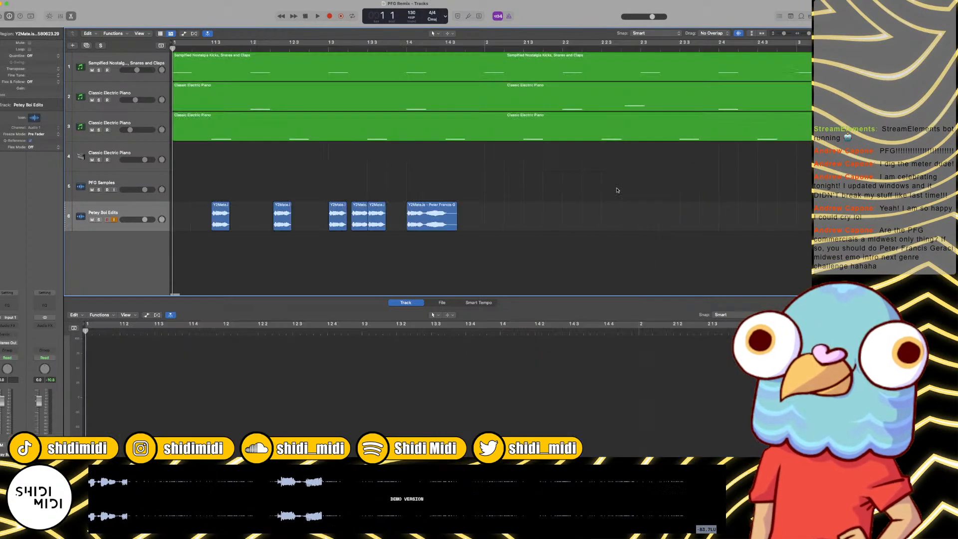
pyautogui.press('space')
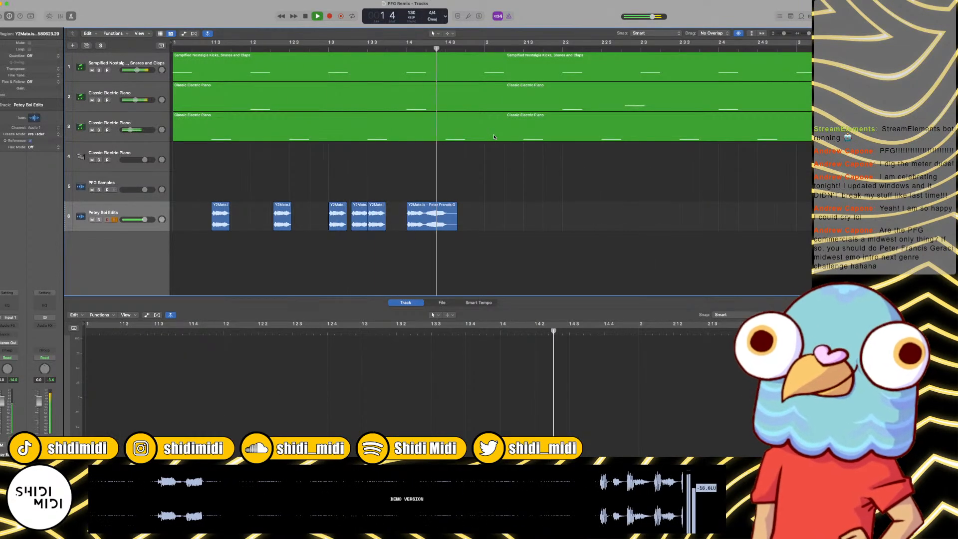
pyautogui.press('space')
pyautogui.moveTo(493, 50)
pyautogui.mouseDown()
pyautogui.moveTo(485, 49)
pyautogui.moveTo(502, 48)
pyautogui.mouseUp()
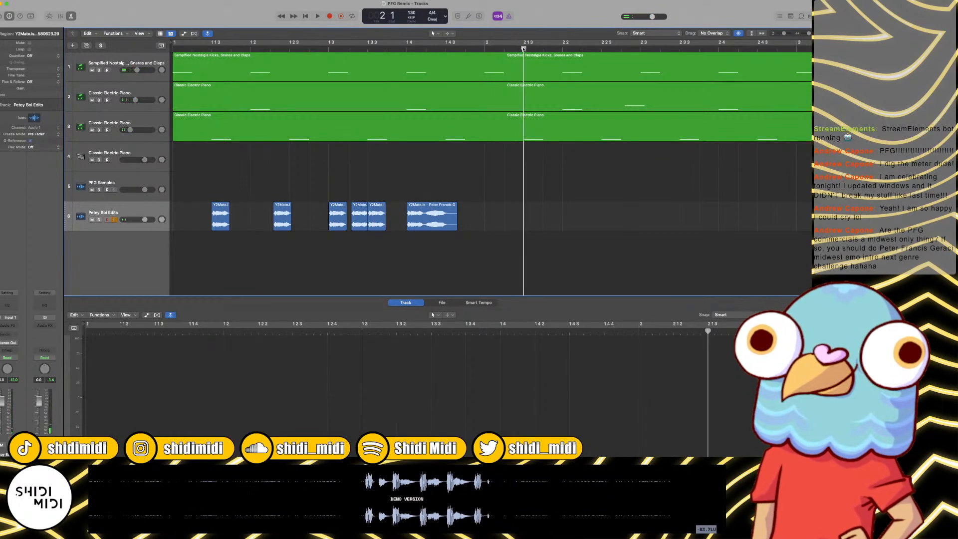
pyautogui.press('super+v')
pyautogui.press('space')
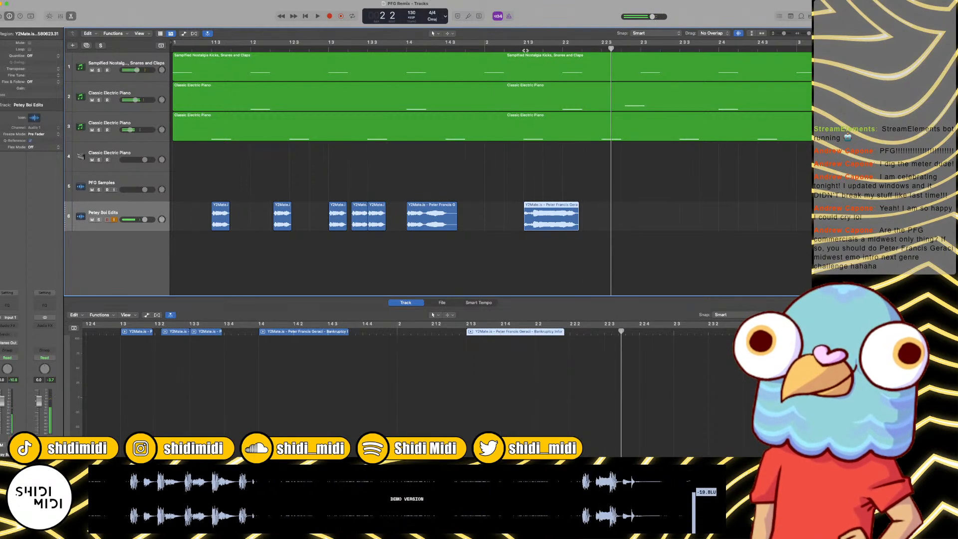
# Step: Trim the end of the pasted word back to beat 2 of bar 2 and listen to it
pyautogui.click(565, 53)
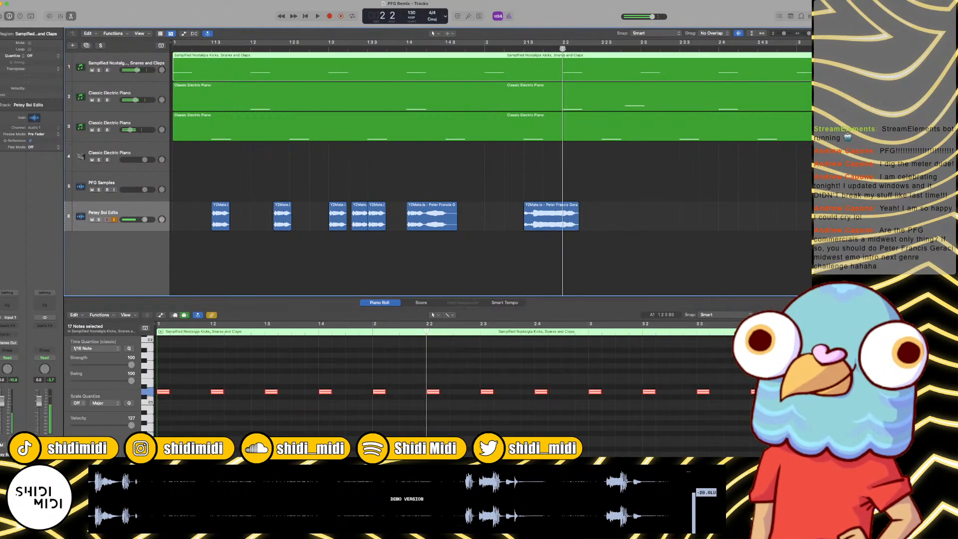
pyautogui.click(577, 225)
pyautogui.moveTo(578, 228); pyautogui.dragTo(566, 227)
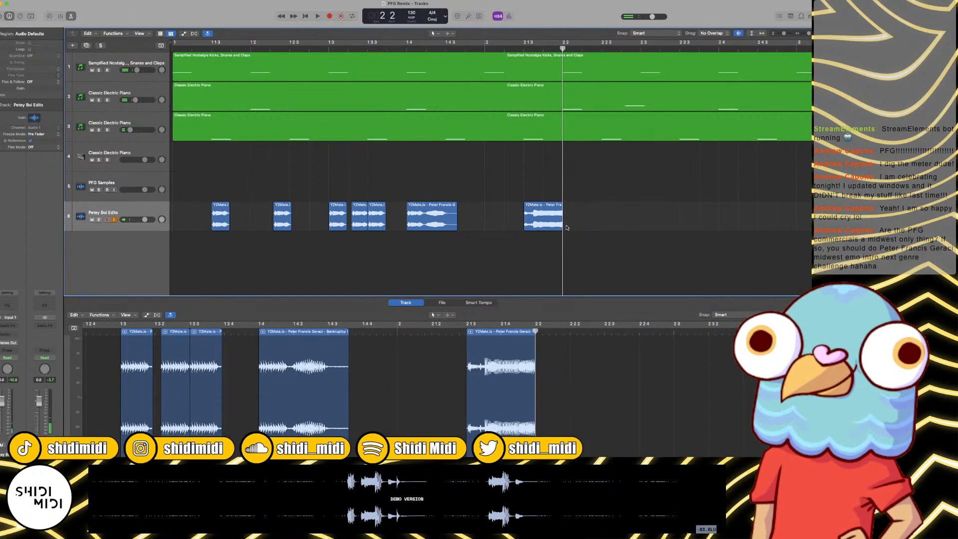
pyautogui.press('space')
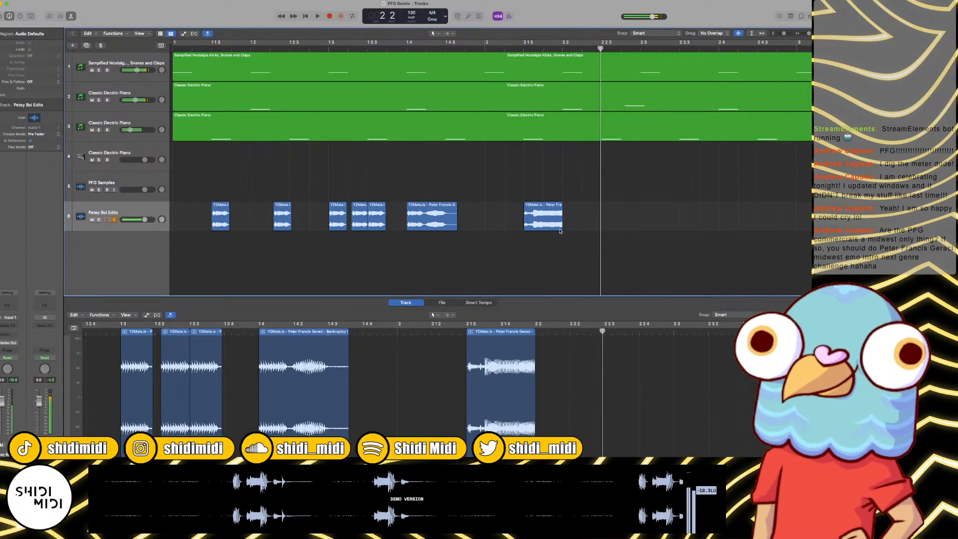
# Step: Shorten the bar 2 word slice slightly more, copy it to 2 2 3 and audition bar 2
pyautogui.moveTo(560, 232); pyautogui.dragTo(619, 227)
pyautogui.click(483, 48)
pyautogui.press('space')
pyautogui.press('space')
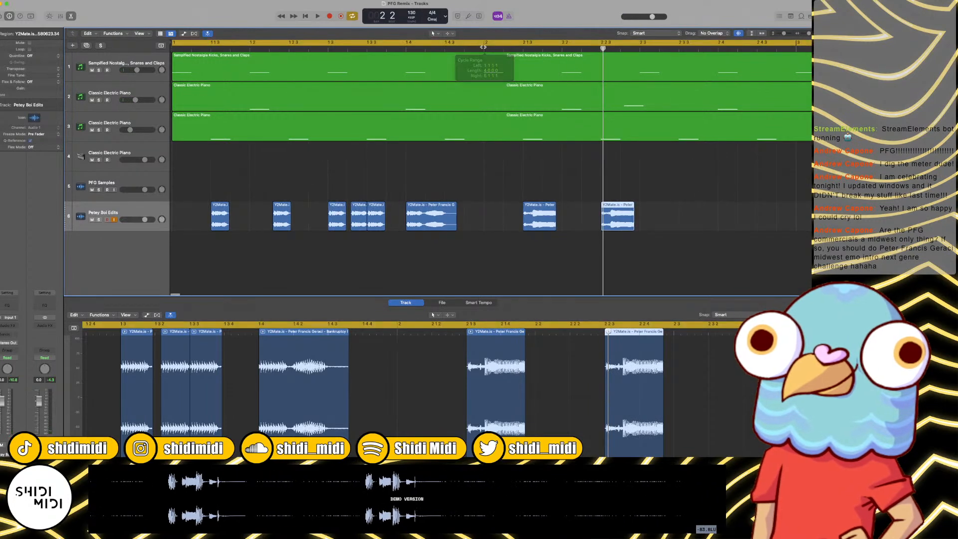
pyautogui.click(489, 44)
pyautogui.press('space')
pyautogui.press('space')
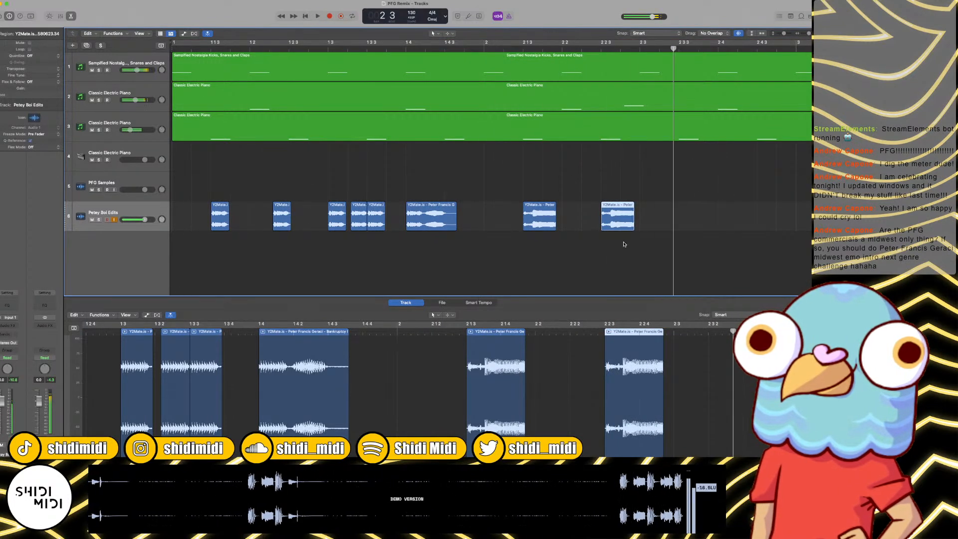
pyautogui.click(489, 44)
pyautogui.press('space')
pyautogui.press('space')
# Step: Move the second bar 2 slice earlier to about 2 2 2 and play bar 2
pyautogui.moveTo(608, 207); pyautogui.dragTo(595, 208)
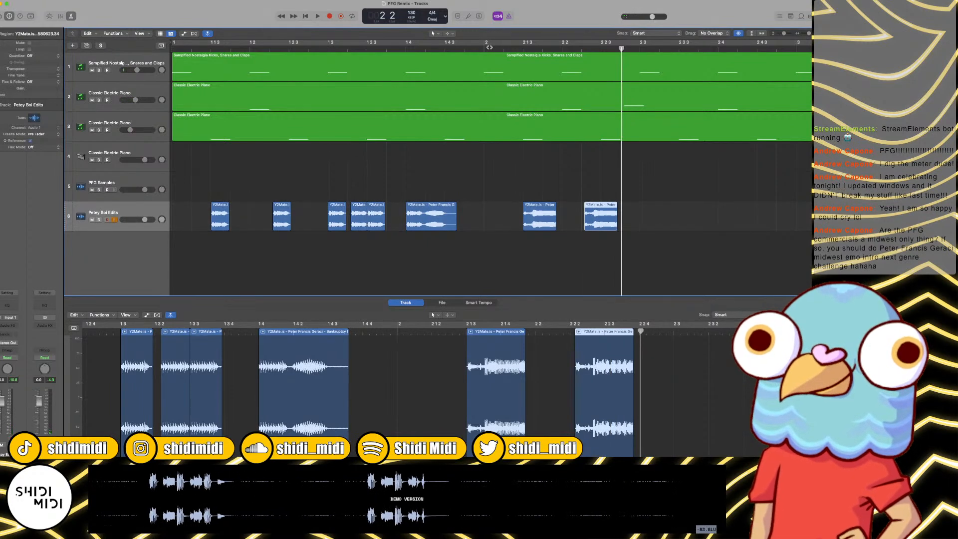
pyautogui.click(489, 48)
pyautogui.press('space')
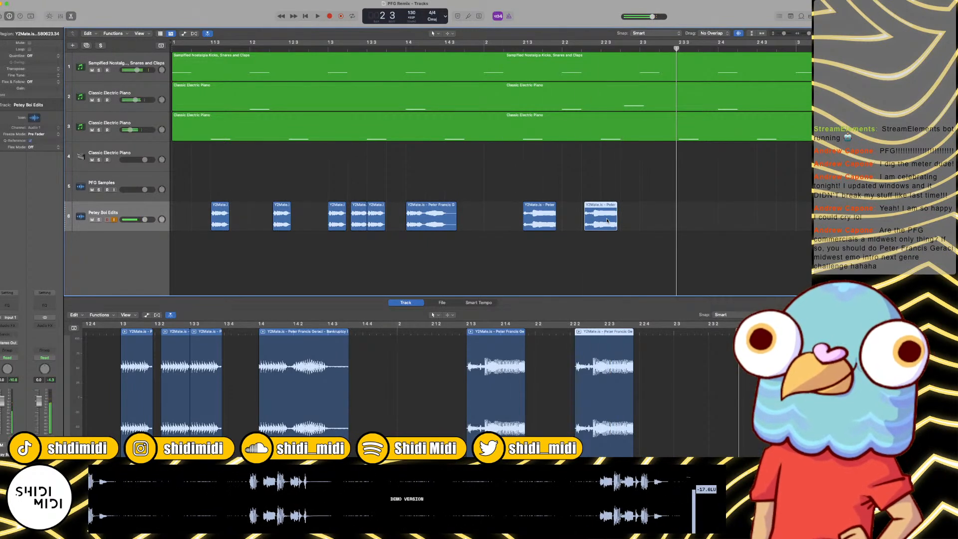
# Step: Copy the second bar 2 slice one beat further to about 2 3 2 and listen to bar 2
pyautogui.moveTo(609, 220); pyautogui.dragTo(684, 223)
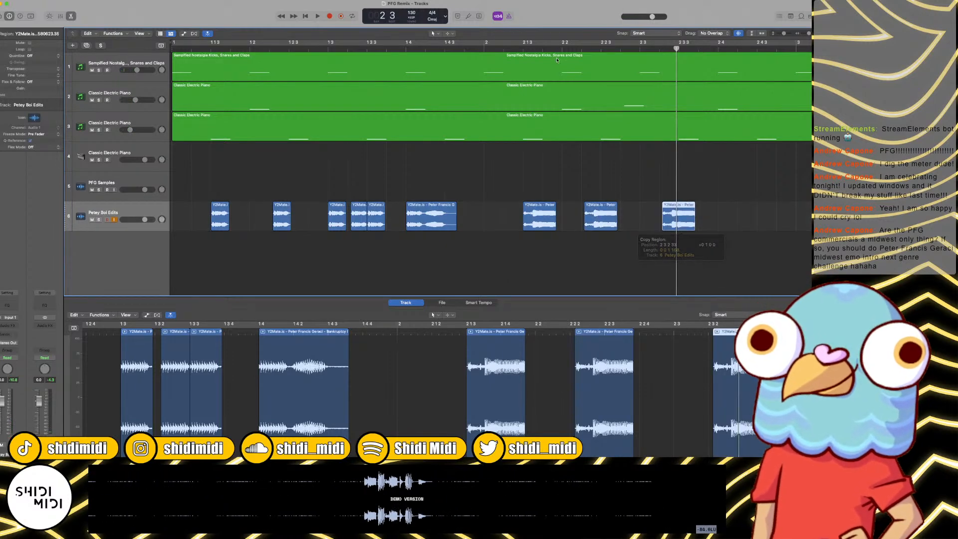
pyautogui.click(480, 47)
pyautogui.press('space')
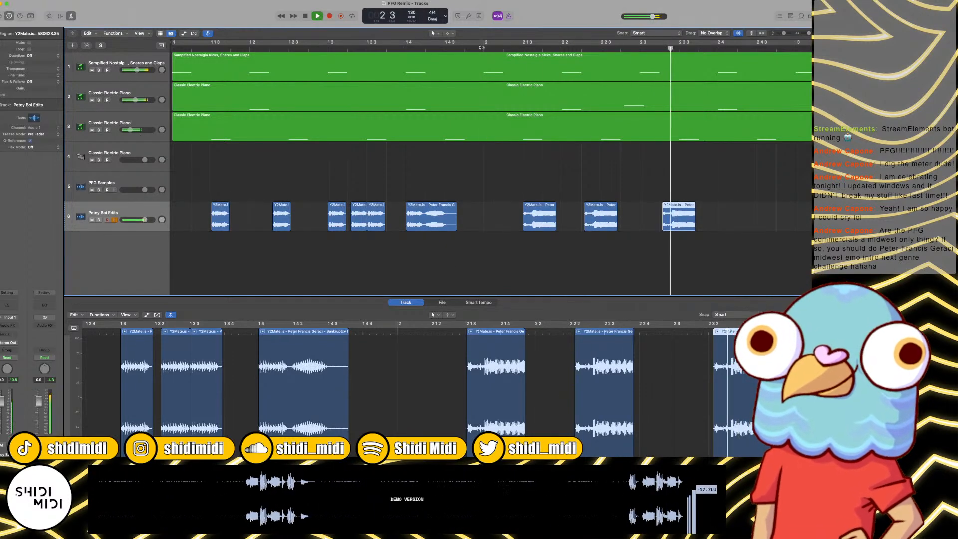
pyautogui.press('space')
# Step: Move the last slice to beat 3 of bar 2 and extend its end to just before bar 3, including the following word
pyautogui.moveTo(681, 216); pyautogui.dragTo(721, 226)
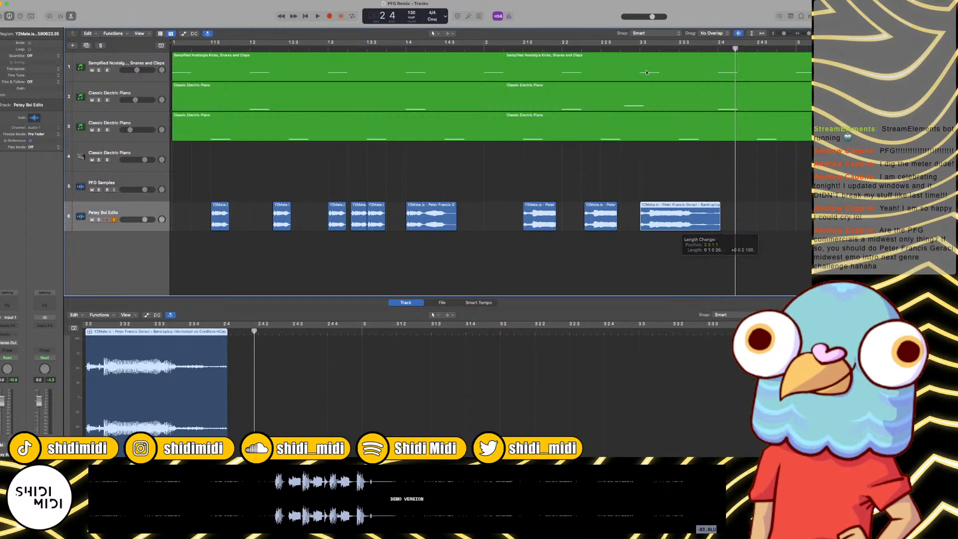
pyautogui.press('space')
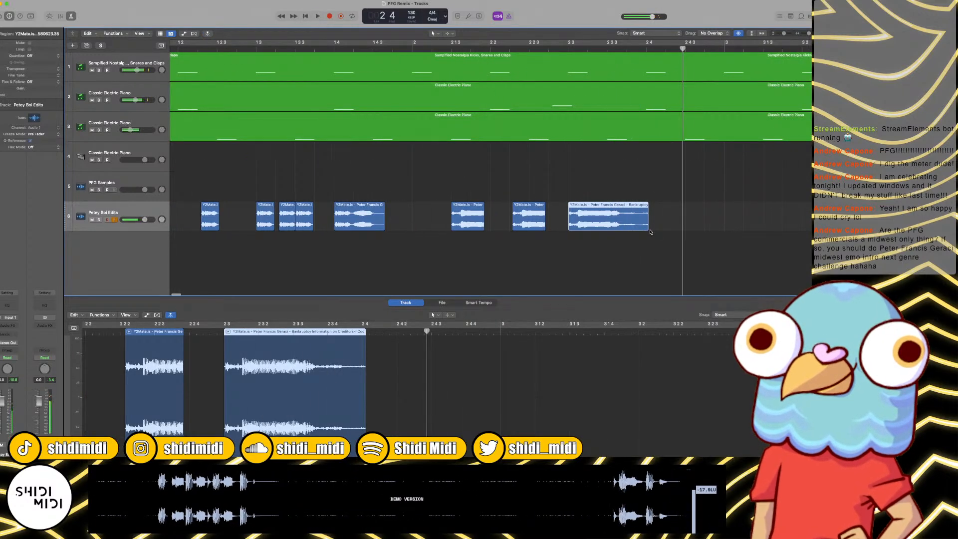
pyautogui.moveTo(648, 226); pyautogui.dragTo(725, 227)
pyautogui.press('space')
# Step: Play the two-bar vocal chop pattern from the start with the drums and piano
pyautogui.press('super+Left')
pyautogui.press('super+Left')
pyautogui.press('super+Left')
pyautogui.press('super+Left')
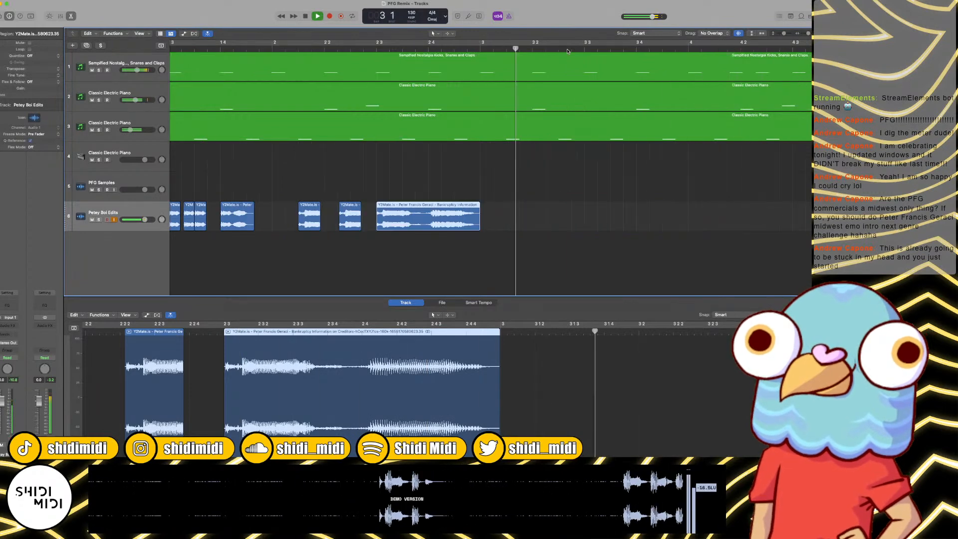
pyautogui.press('Return')
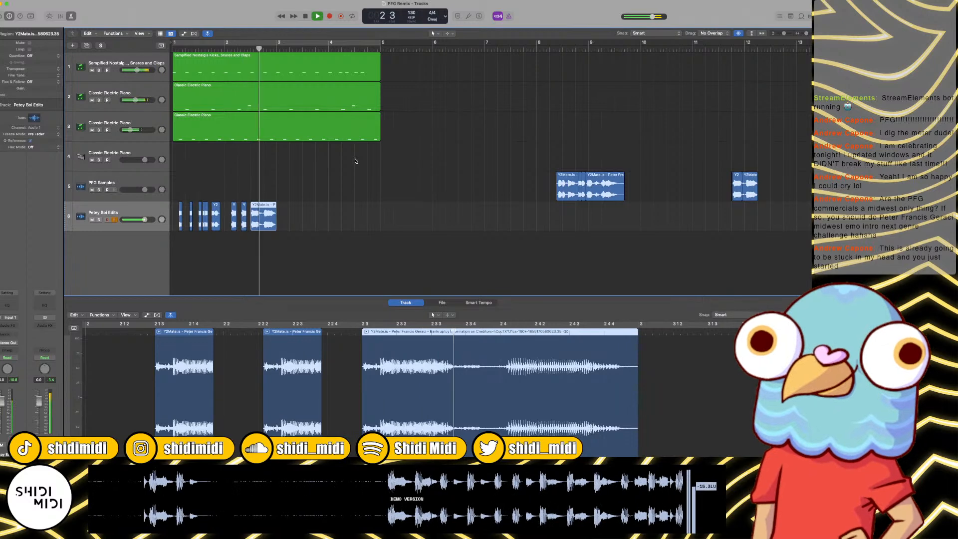
pyautogui.press('space')
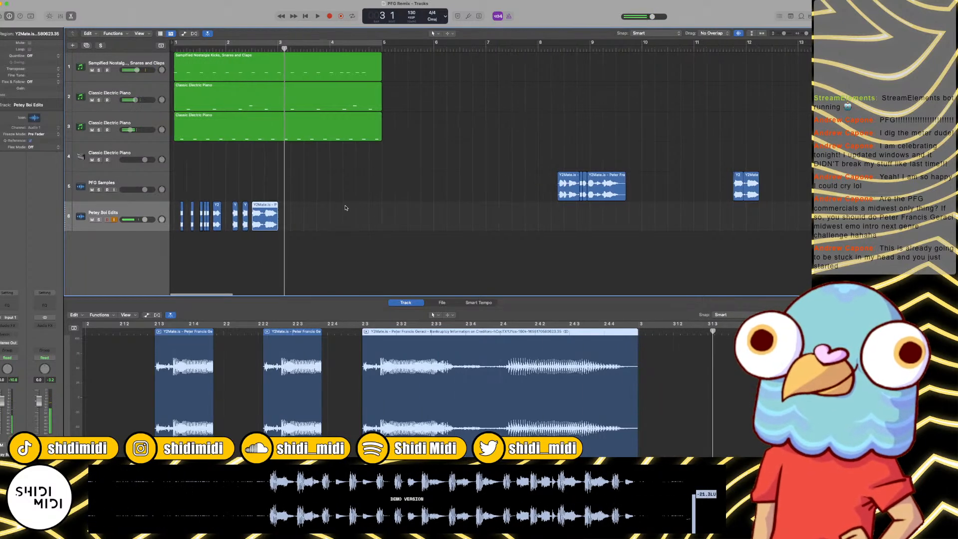
pyautogui.hscroll(5, 583, 185)
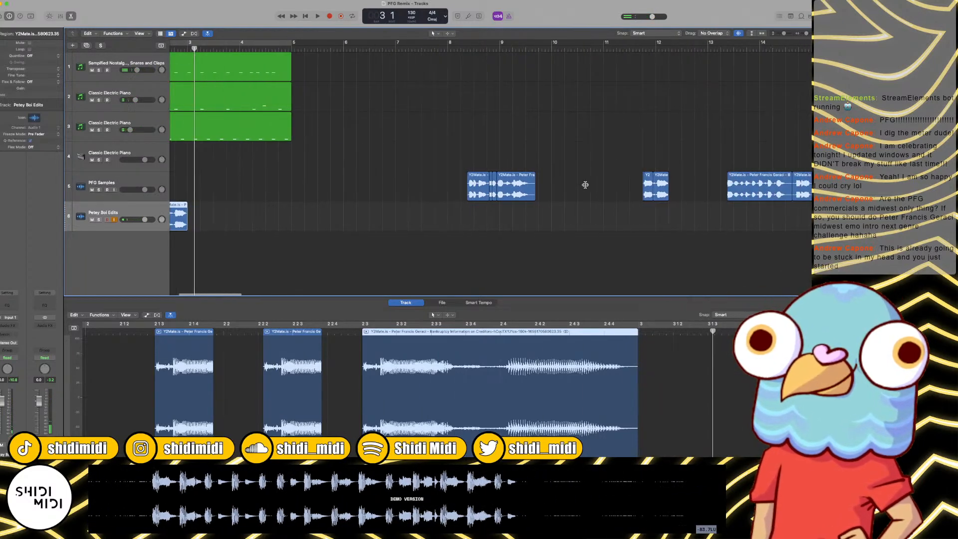
# Step: Listen to the PFG Samples clips around bar 15 and bars 8 to 9 to find the next phrase
pyautogui.click(647, 51)
pyautogui.press('space')
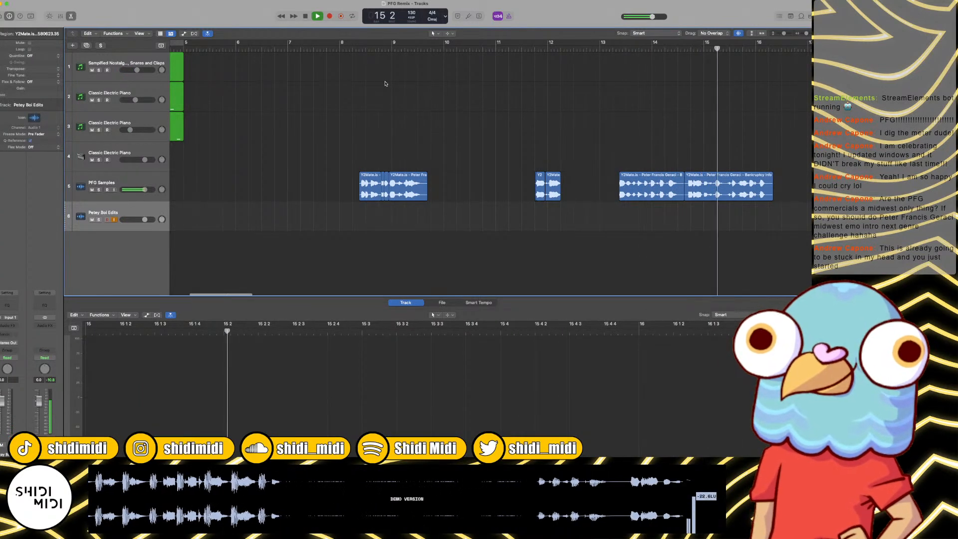
pyautogui.click(381, 49)
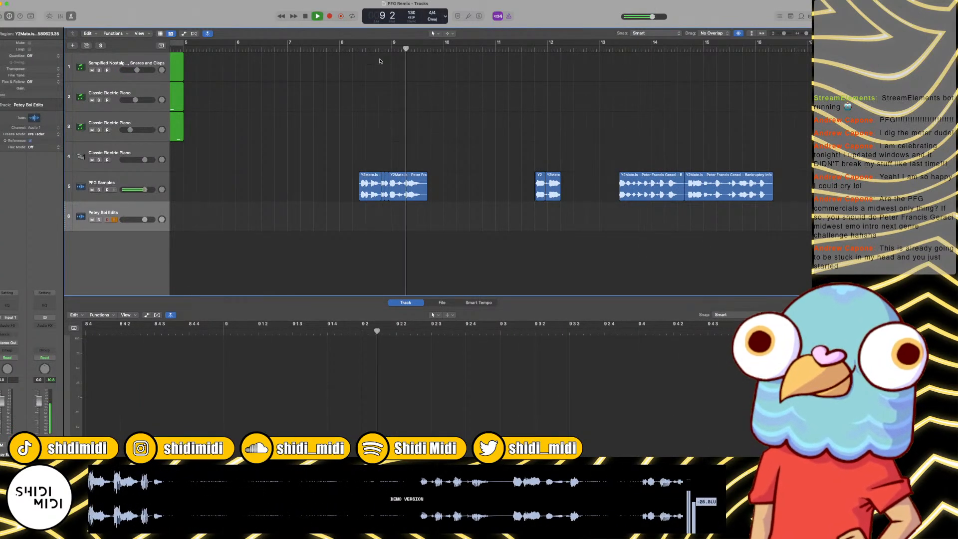
pyautogui.press('space')
pyautogui.click(359, 49)
pyautogui.press('space')
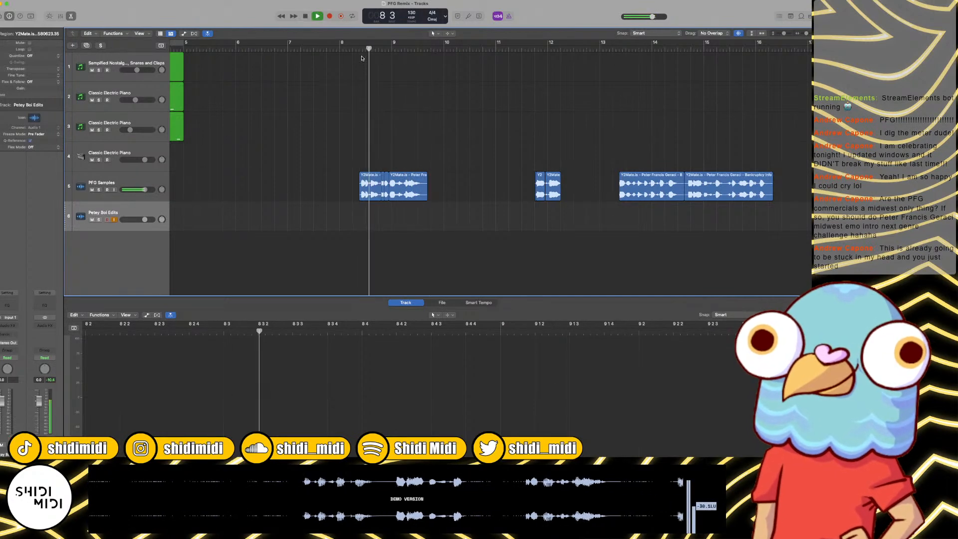
# Step: Copy the bar 8 PFG Samples phrase onto the Petey Boi Edits track at bar 4 and play from the start
pyautogui.moveTo(348, 158); pyautogui.dragTo(424, 223)
pyautogui.click(368, 211)
pyautogui.press('Delete')
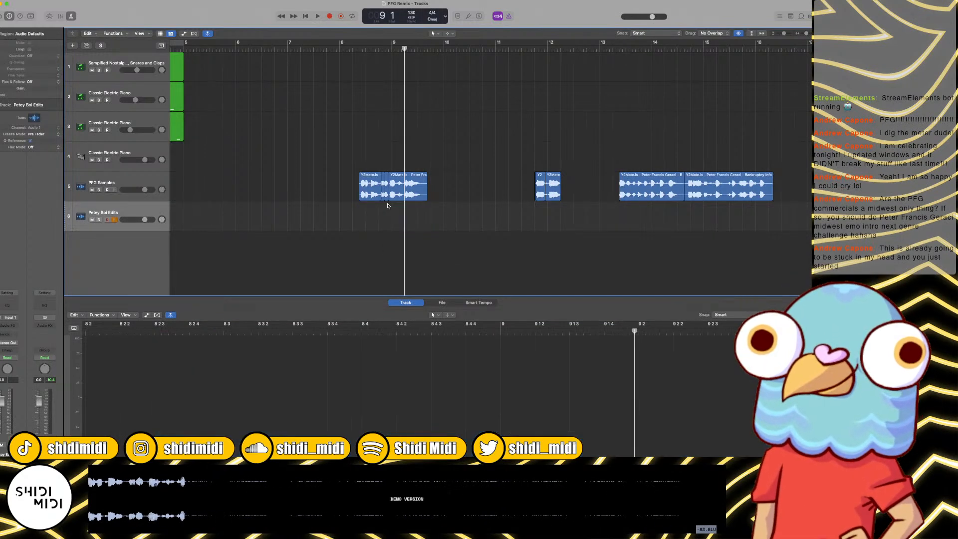
pyautogui.hscroll(-5, 368, 150)
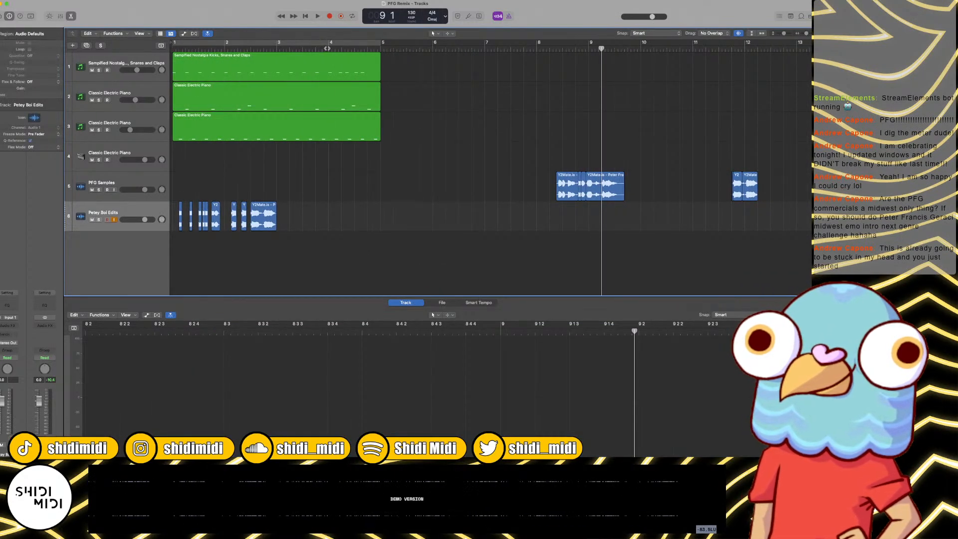
pyautogui.click(327, 49)
pyautogui.press('super+v')
pyautogui.press('Return')
pyautogui.press('space')
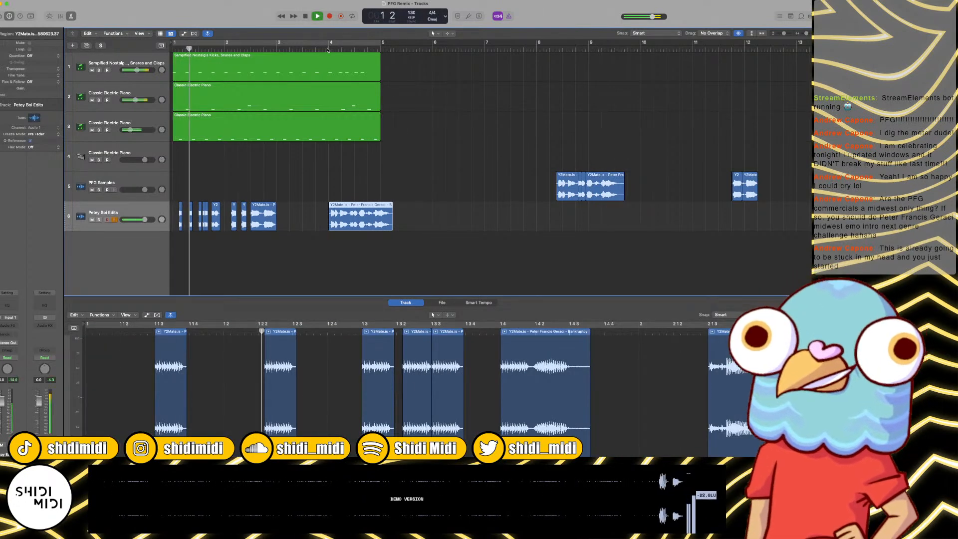
# Step: Move the bar 4 vocal clip slightly earlier to about 3 4 4 67, putting its first word on the downbeat, and listen
pyautogui.press('super+Right')
pyautogui.press('super+Right')
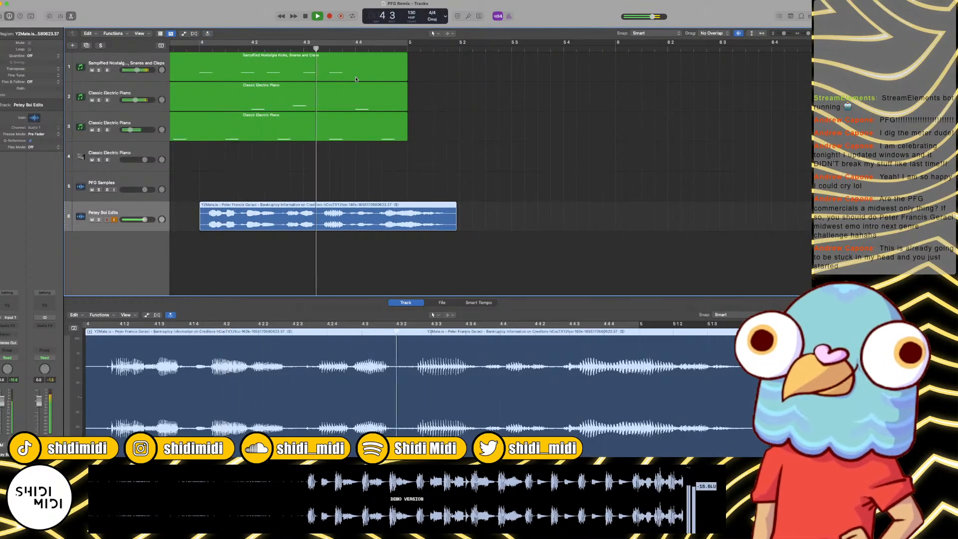
pyautogui.hscroll(-3, 339, 81)
pyautogui.press('space')
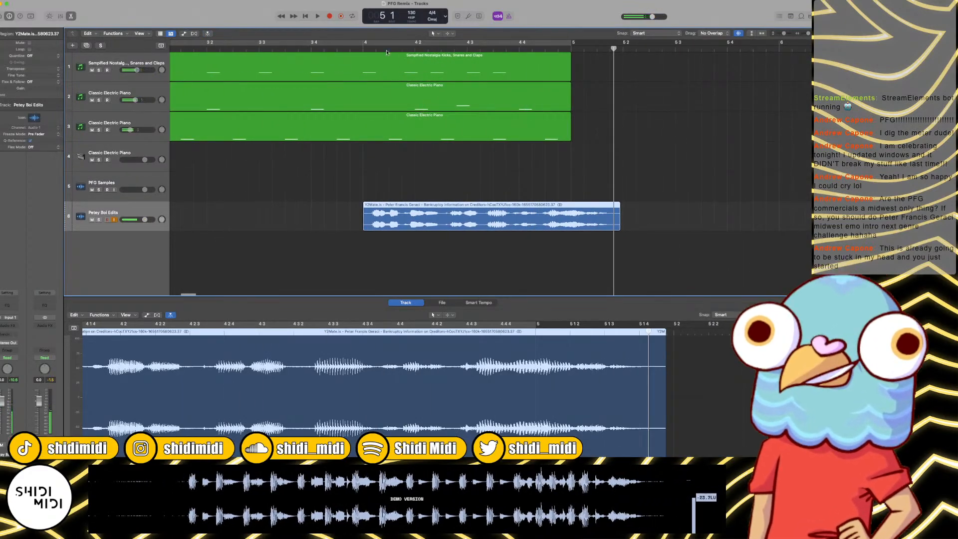
pyautogui.click(365, 49)
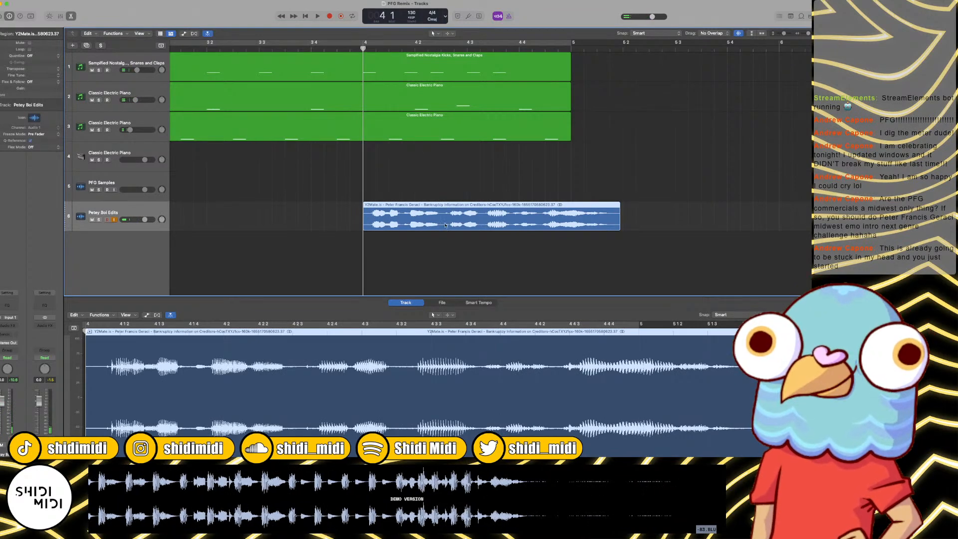
pyautogui.moveTo(445, 225); pyautogui.dragTo(437, 225)
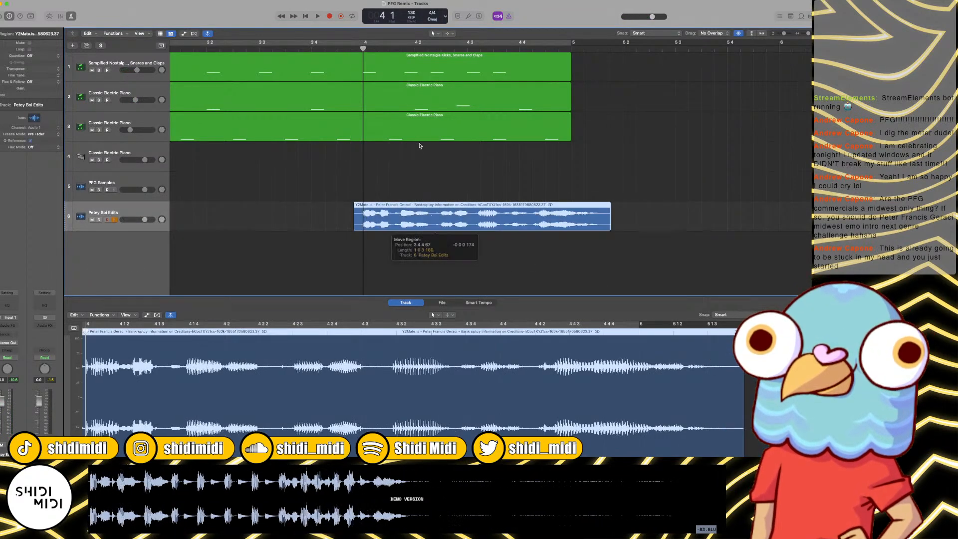
pyautogui.click(317, 16)
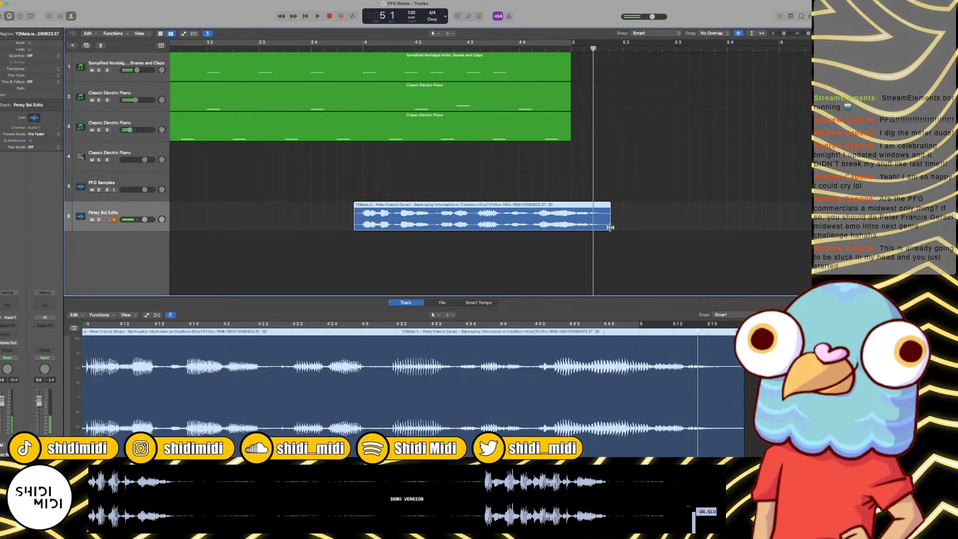
pyautogui.click(363, 48)
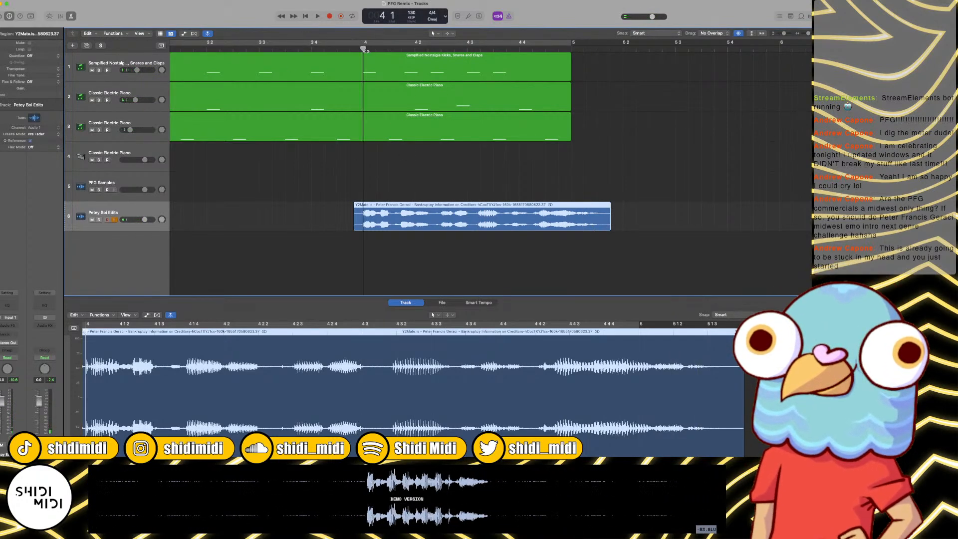
# Step: Split the vocal clip at bar 4 and delete the silent lead-in before it
pyautogui.click(369, 199)
pyautogui.click(358, 213)
pyautogui.press('super+t')
pyautogui.press('Delete')
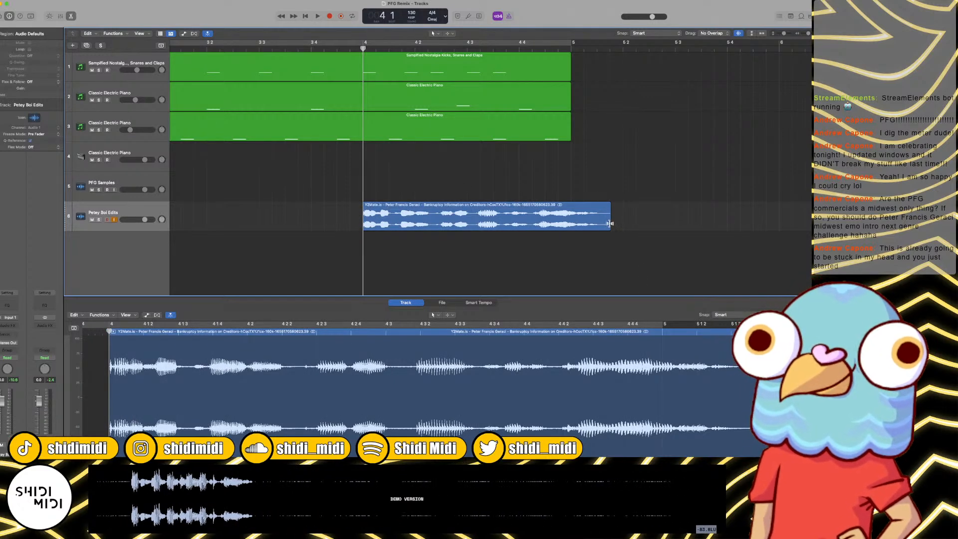
# Step: Time-compress the bar 4 vocal clip so it ends at about 5 1 2, and play it
pyautogui.moveTo(609, 223); pyautogui.dragTo(587, 224)
pyautogui.press('space')
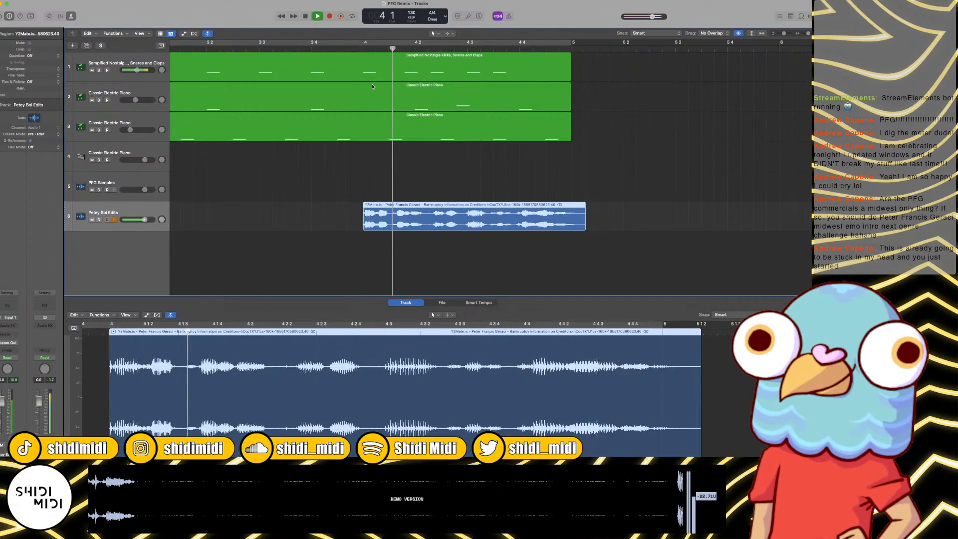
pyautogui.press('space')
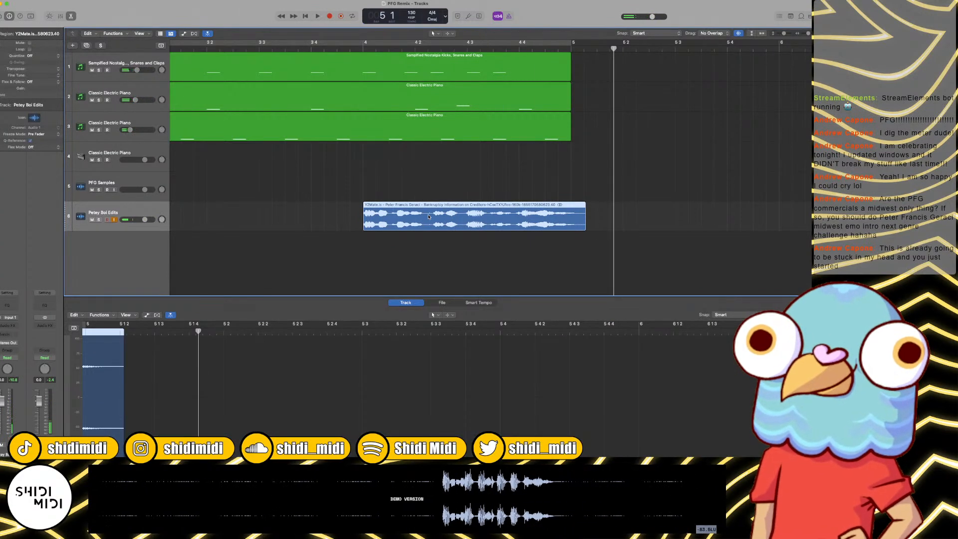
# Step: Enable Flex for the Petey Boi Edits track and set its mode to Flex Time - Monophonic
pyautogui.press('e')
pyautogui.press('e')
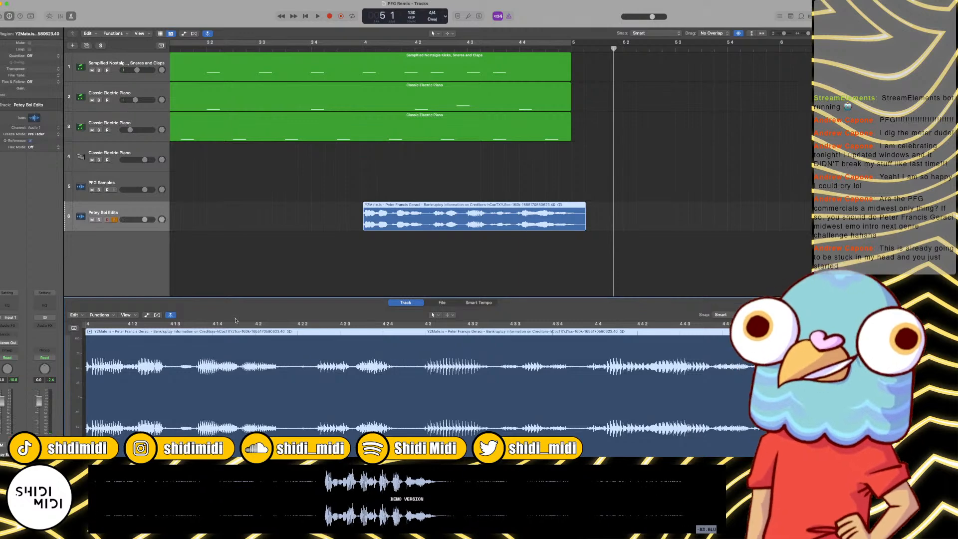
pyautogui.click(157, 316)
pyautogui.press('Return')
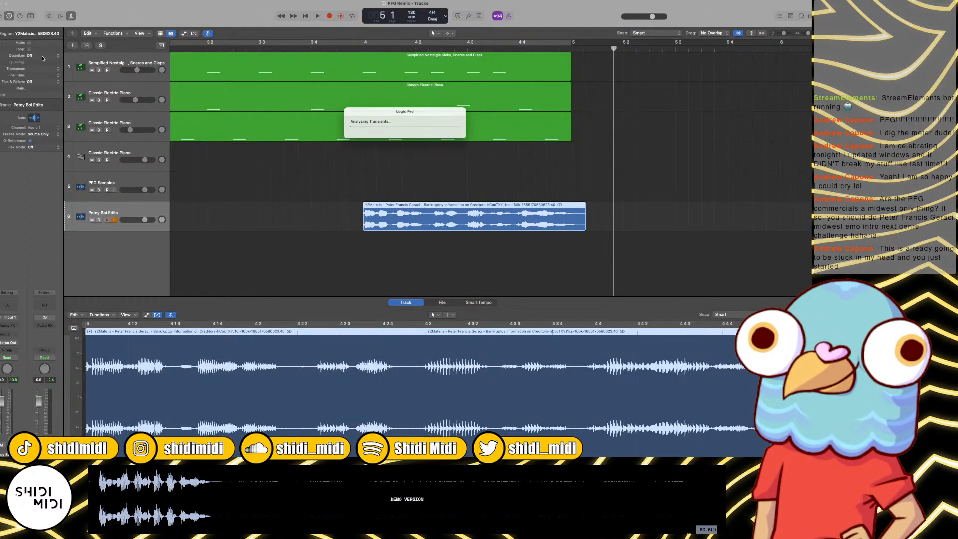
pyautogui.click(192, 315)
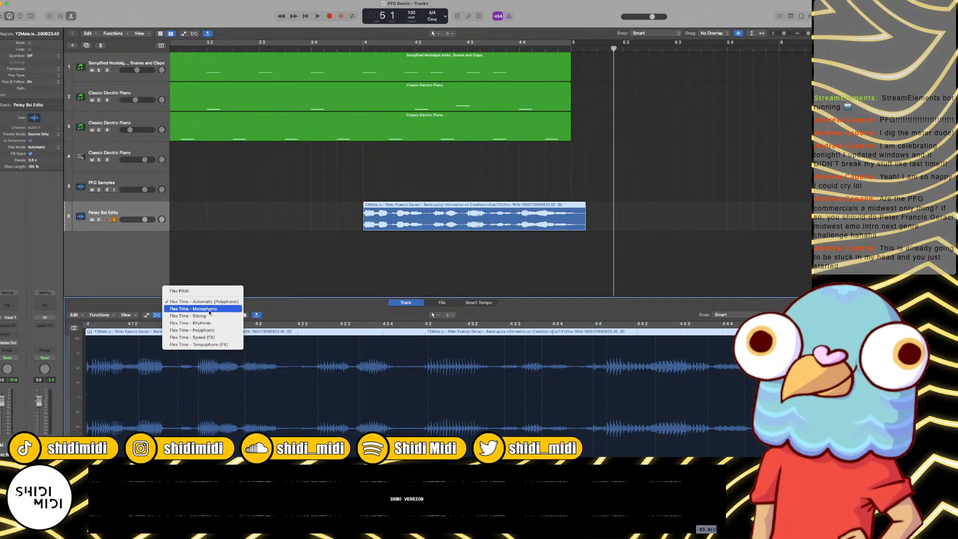
pyautogui.click(210, 310)
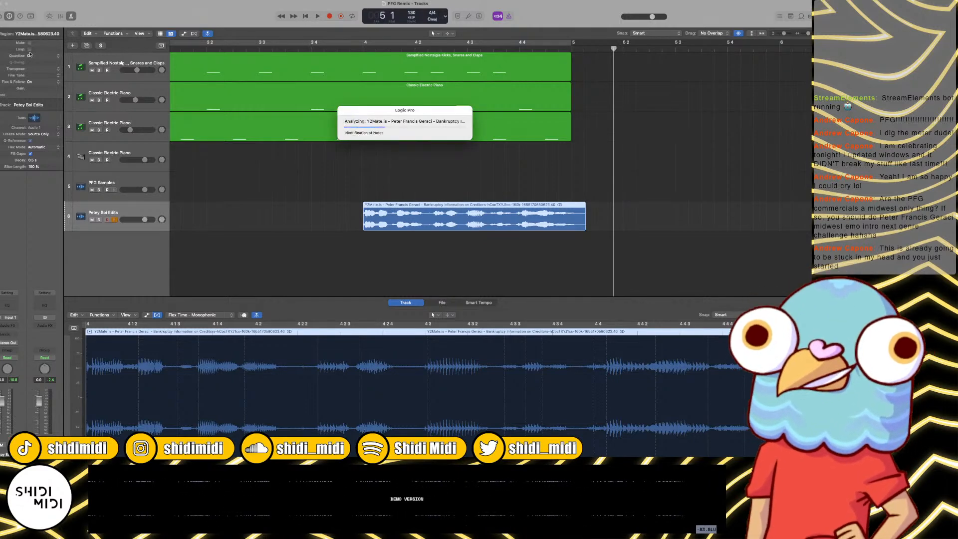
# Step: Quantize the bar 4 vocal clip to 1/16 Note and listen to it with the beat
pyautogui.click(20, 56)
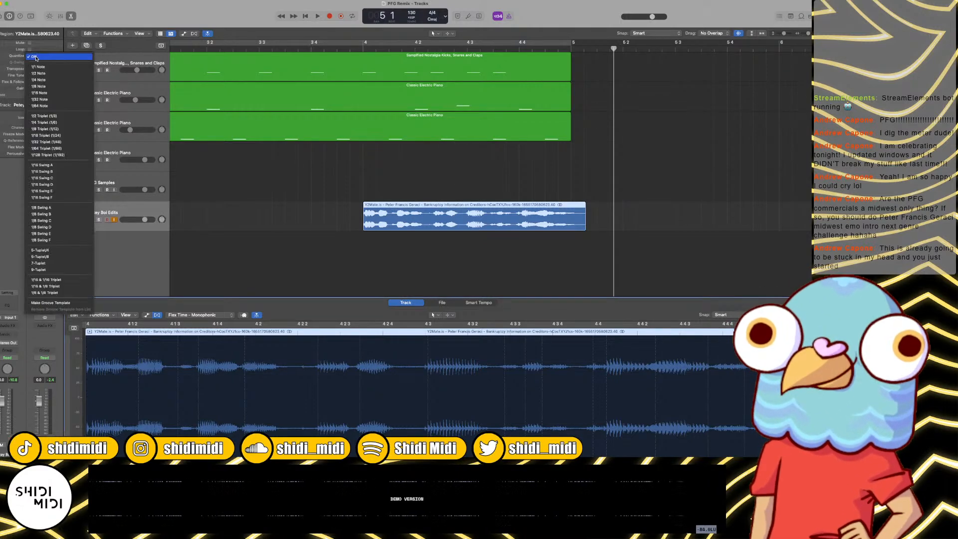
pyautogui.click(40, 92)
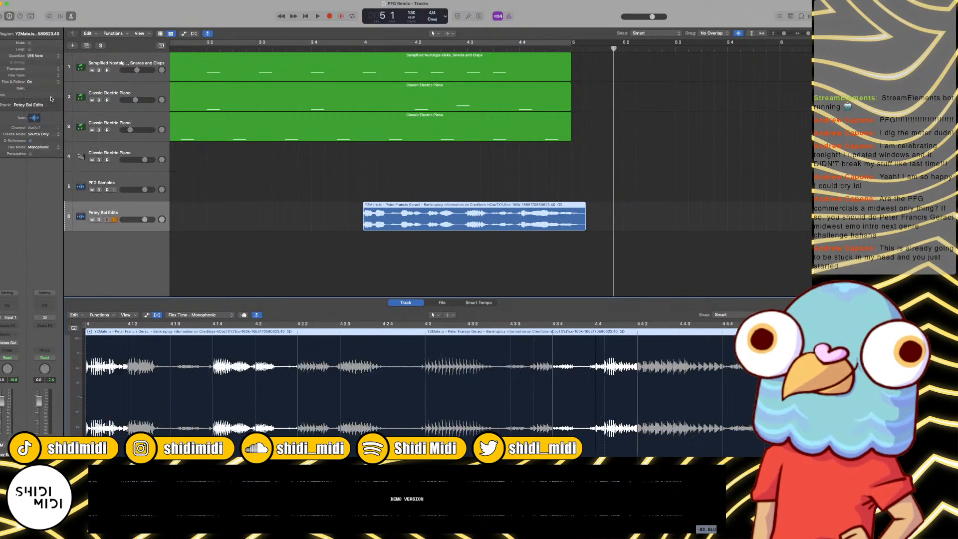
pyautogui.press('space')
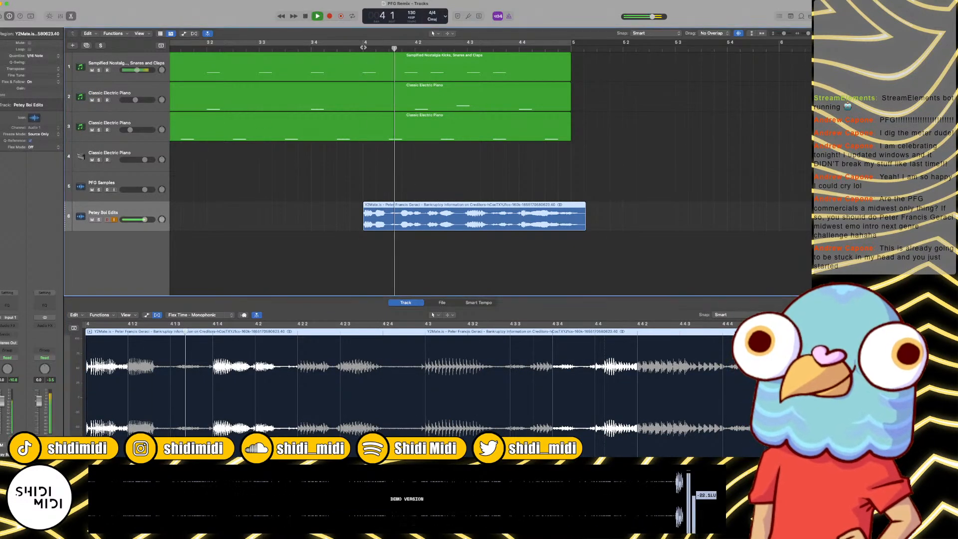
pyautogui.press('space')
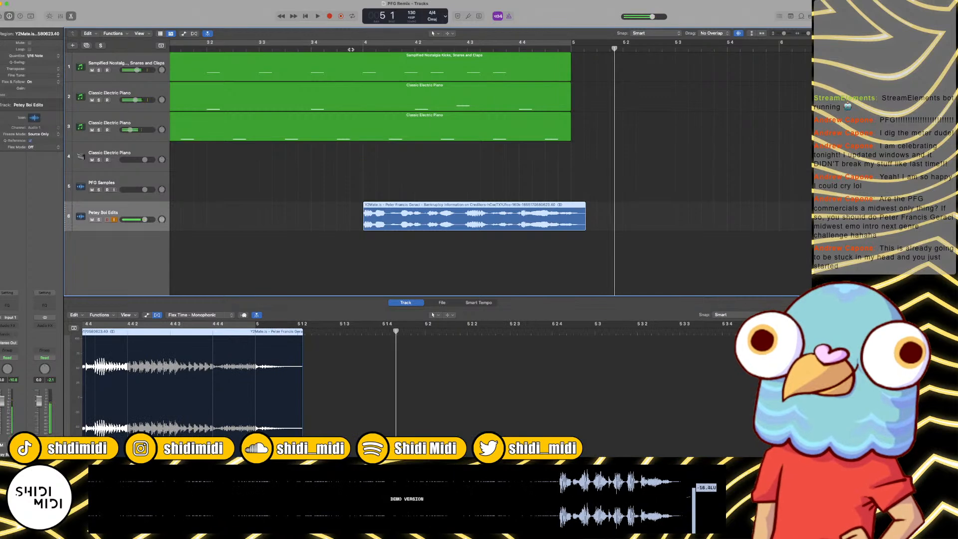
# Step: Try quantizing the bar 4 vocal clip to 1/8 Note and listen from bar 4
pyautogui.click(28, 57)
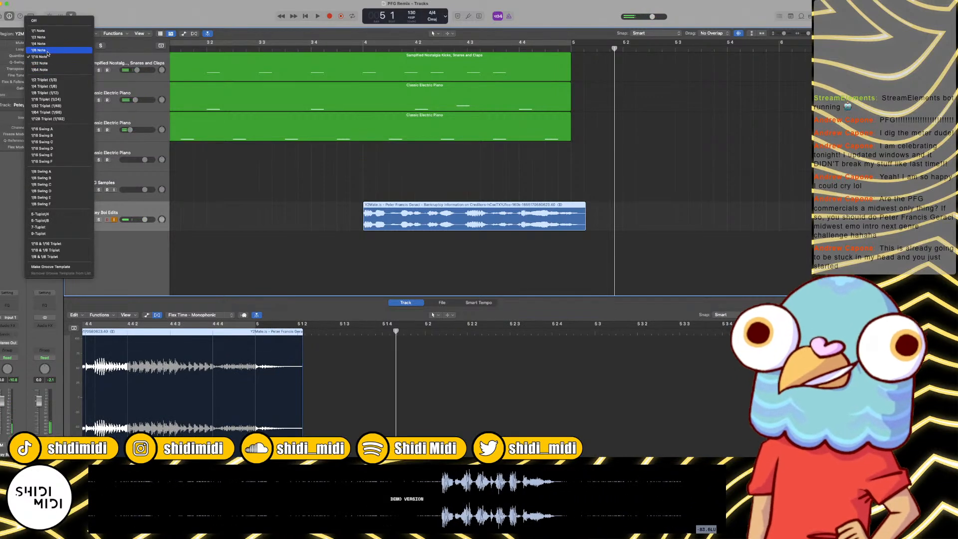
pyautogui.click(48, 50)
pyautogui.click(349, 48)
pyautogui.press('space')
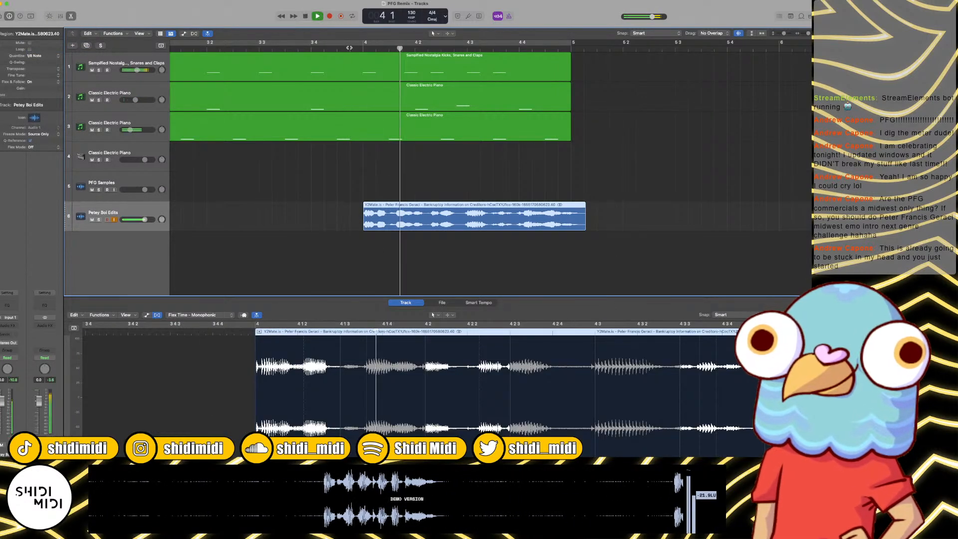
pyautogui.press('space')
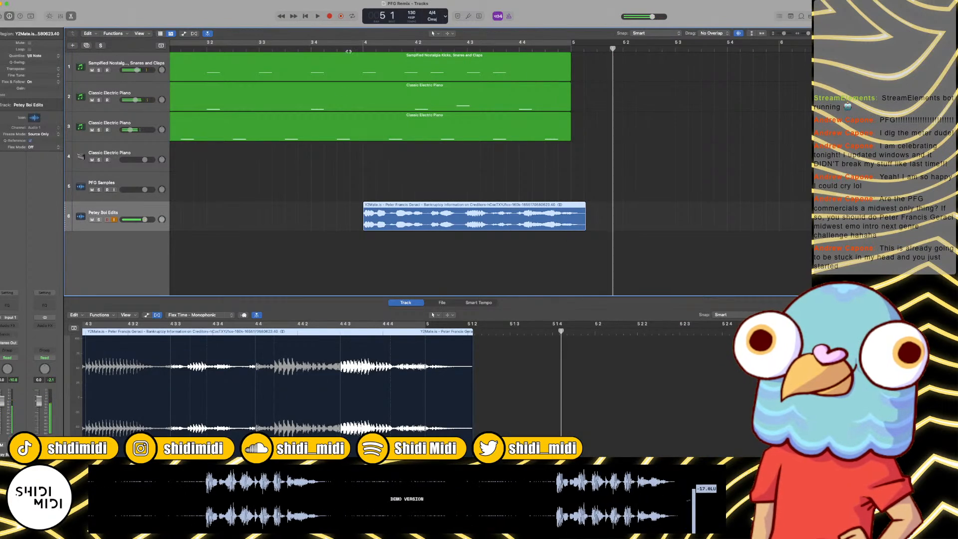
pyautogui.click(362, 50)
pyautogui.press('space')
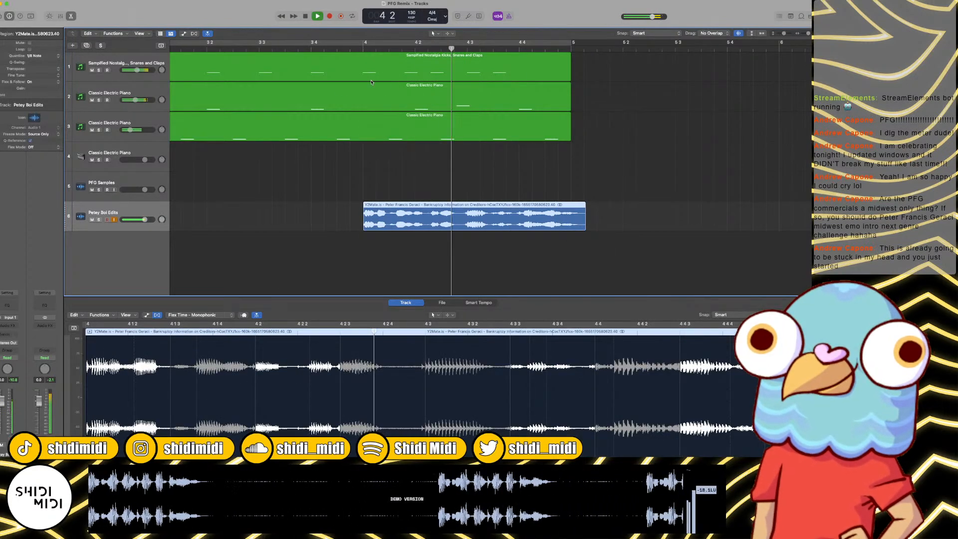
# Step: Return the bar 4 vocal clip's quantization to 1/16 Note and reset the advanced quantization parameters
pyautogui.click(38, 57)
pyautogui.click(40, 63)
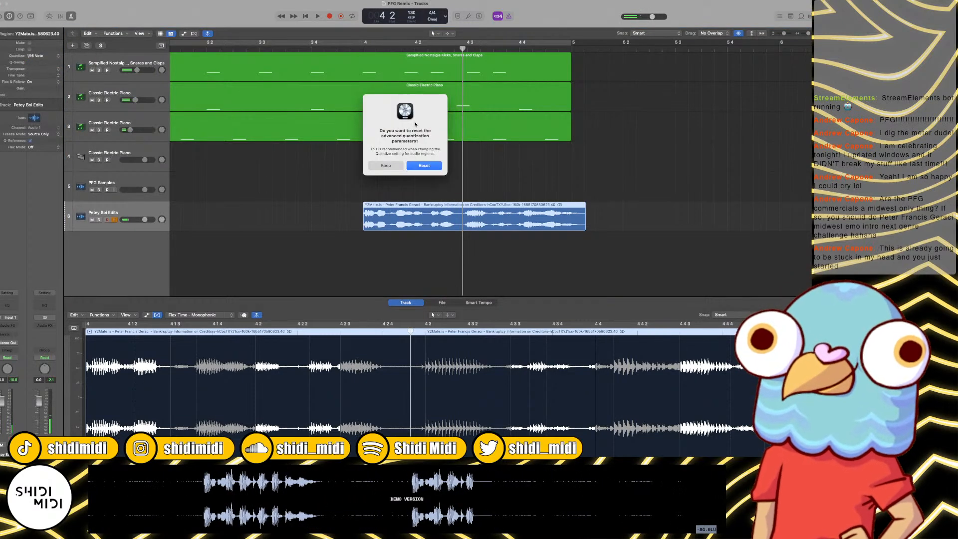
pyautogui.click(438, 166)
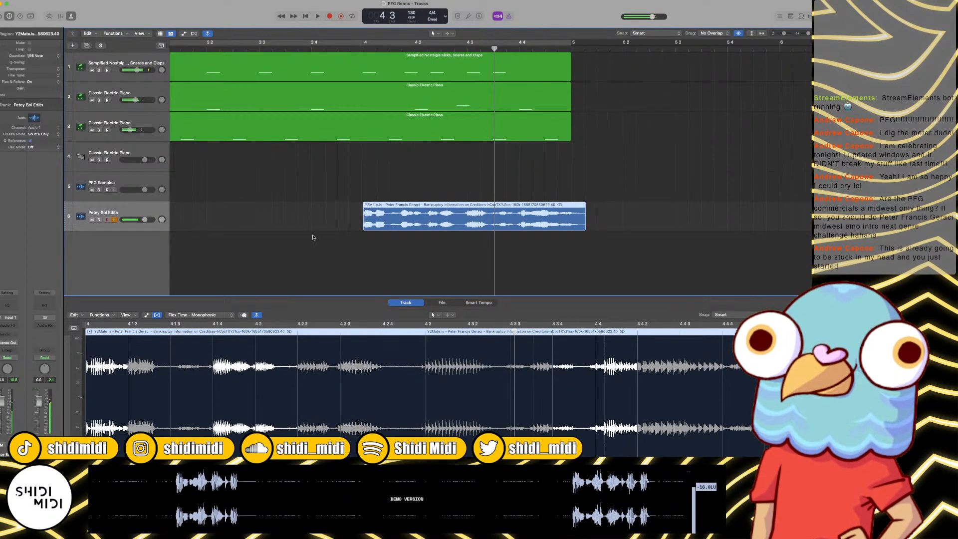
# Step: Move the flex marker after the clip's second word earlier to 4 1 3 and play bar 4
pyautogui.click(171, 334)
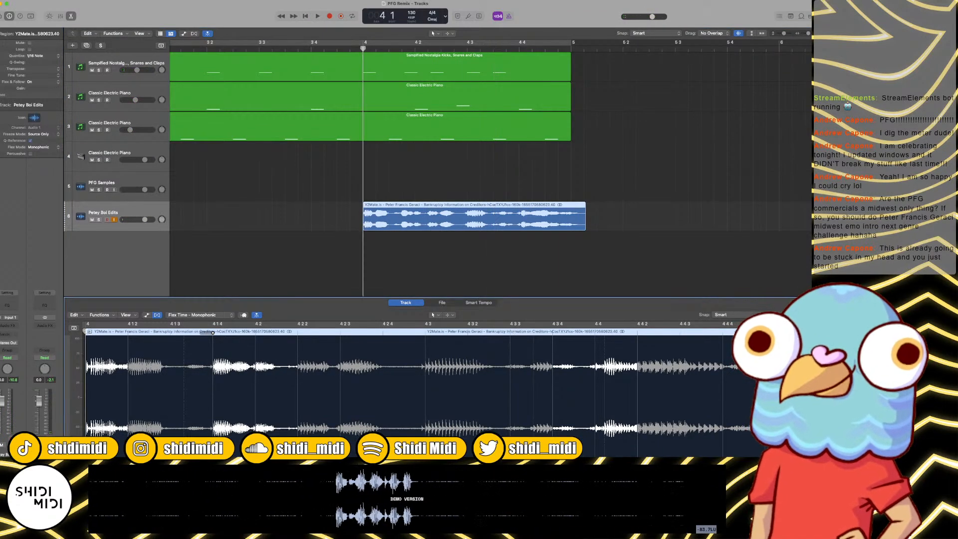
pyautogui.press('space')
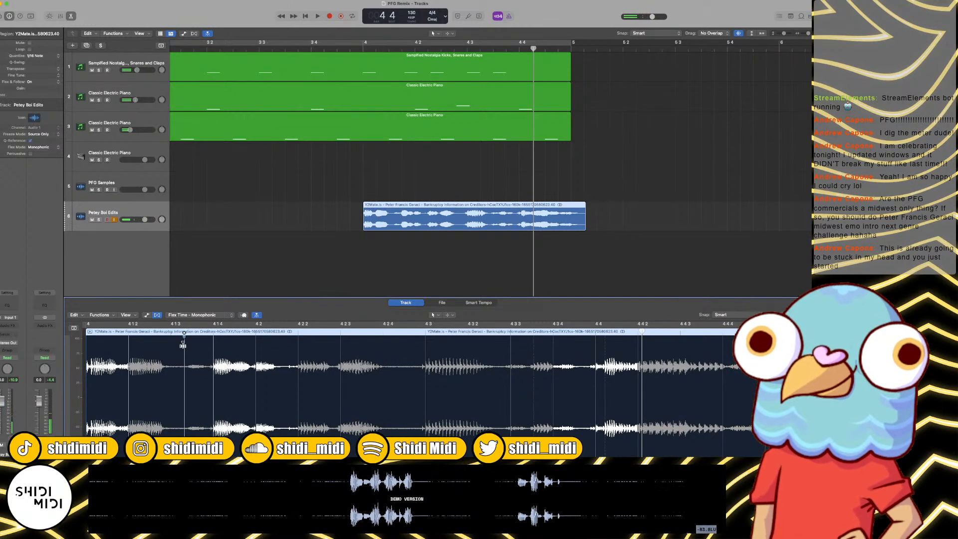
pyautogui.moveTo(183, 345); pyautogui.dragTo(170, 344)
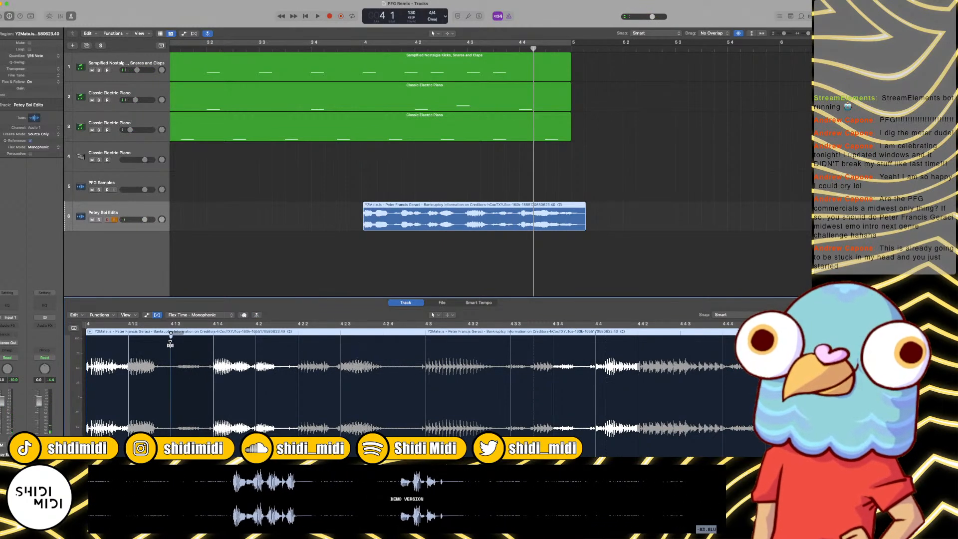
pyautogui.press('space')
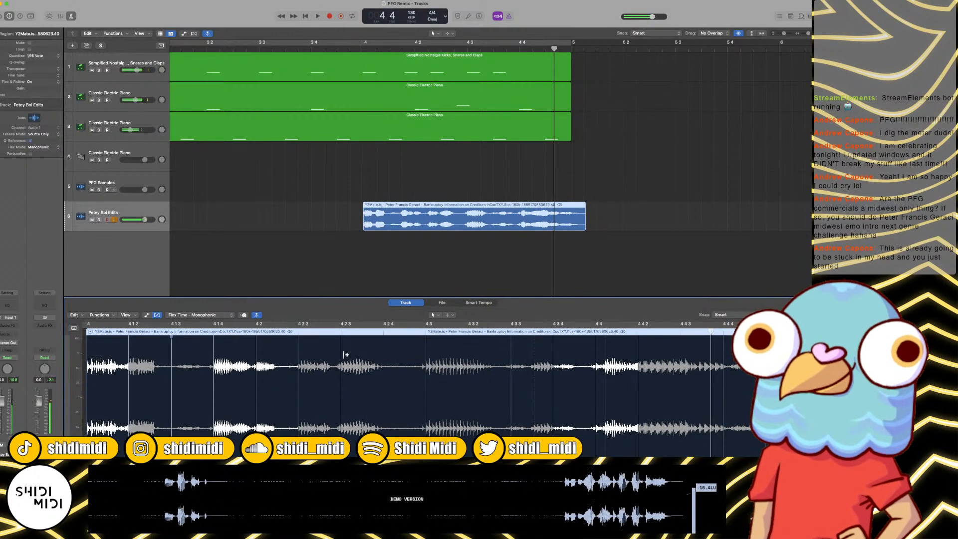
# Step: Pin the bar 4 vocal clip with a flex marker at 4 2, move the following word later to 4 2 3, and play it
pyautogui.click(299, 334)
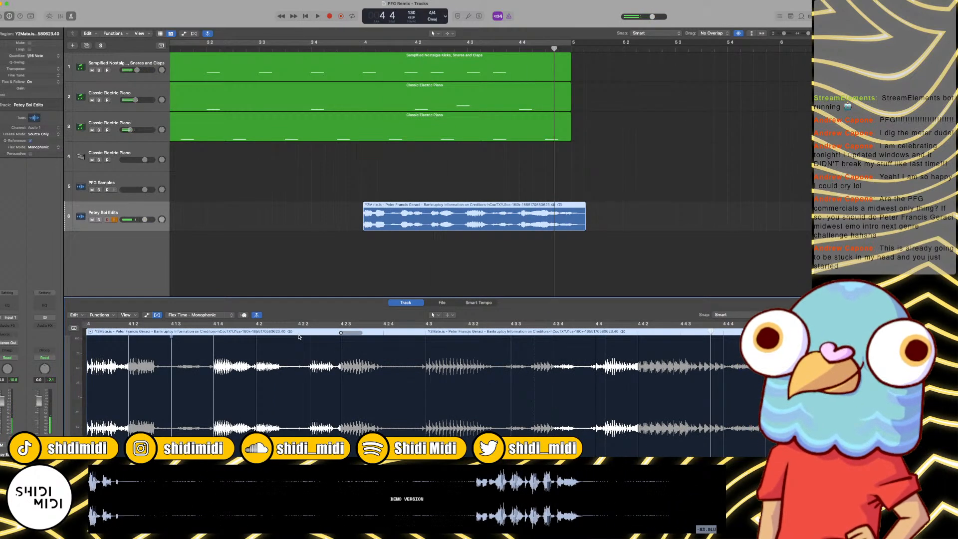
pyautogui.click(341, 334)
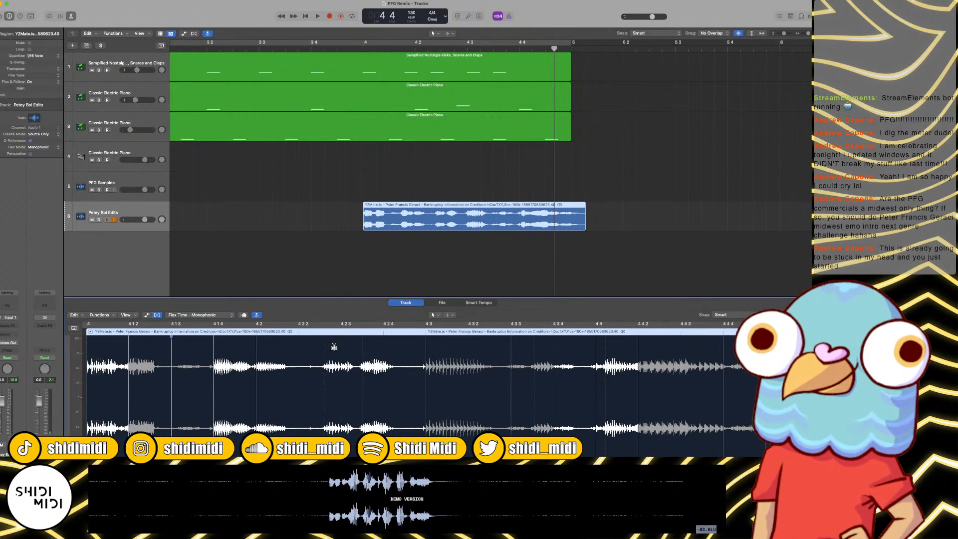
pyautogui.press('super+z')
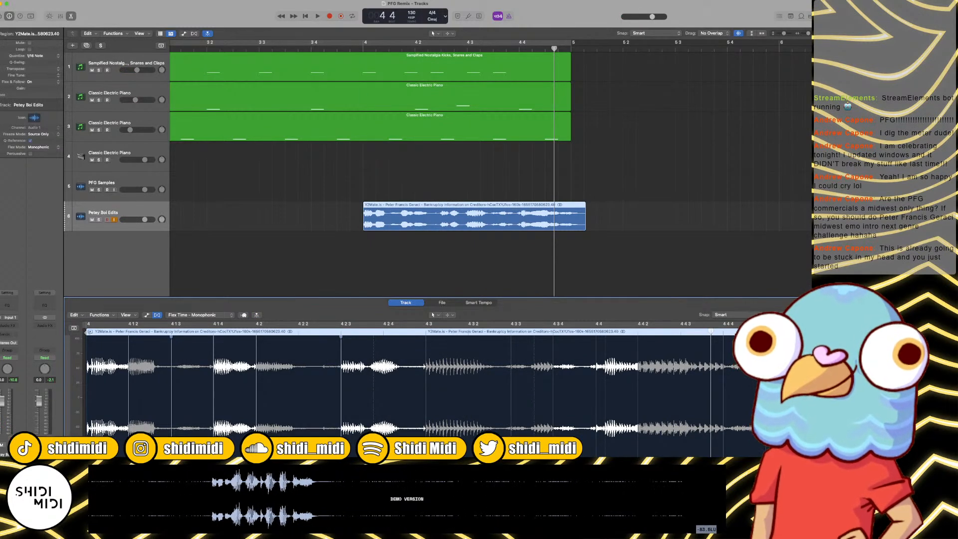
pyautogui.press('space')
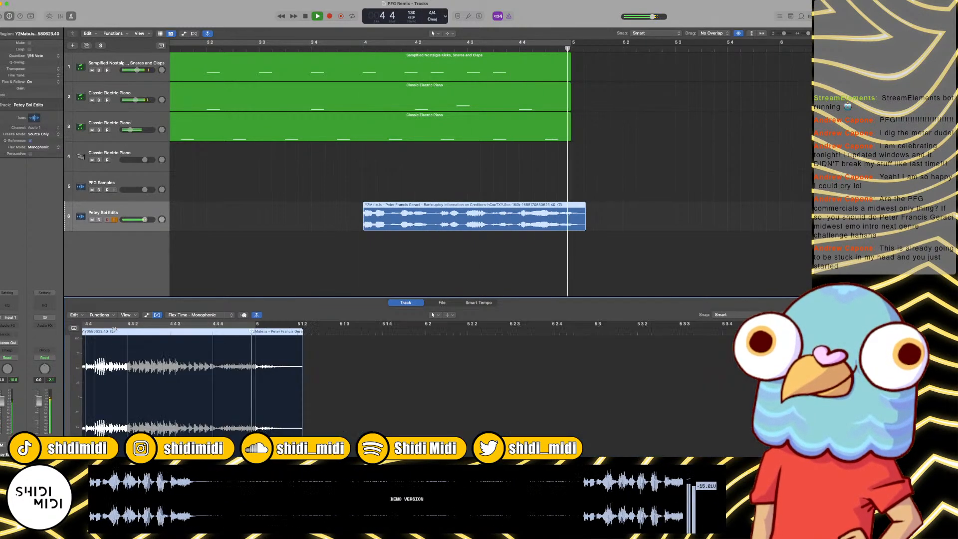
pyautogui.press('space')
# Step: Move the flex marker at the end of the clip's last word earlier to 4 4 4 and play bar 4 with the beat
pyautogui.hscroll(-5, 376, 350)
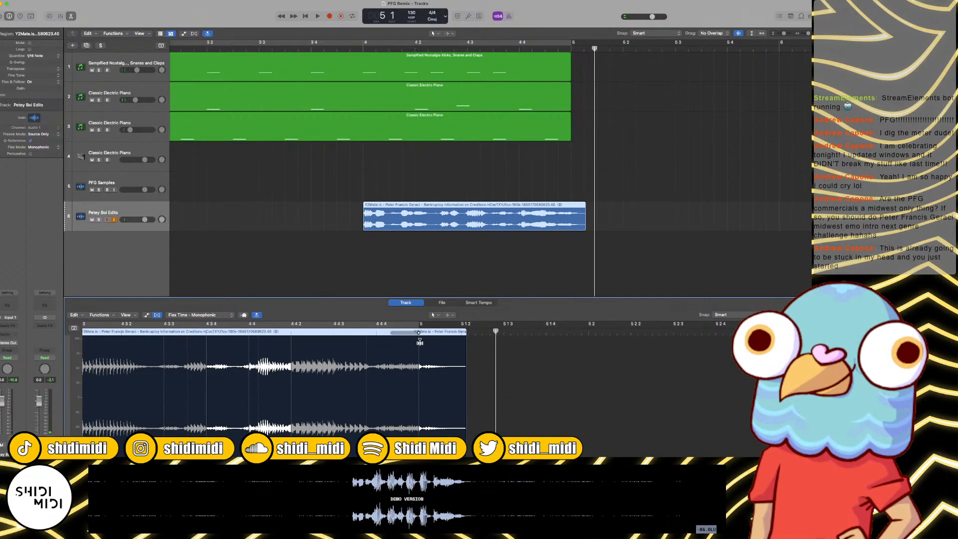
pyautogui.moveTo(413, 343); pyautogui.dragTo(376, 339)
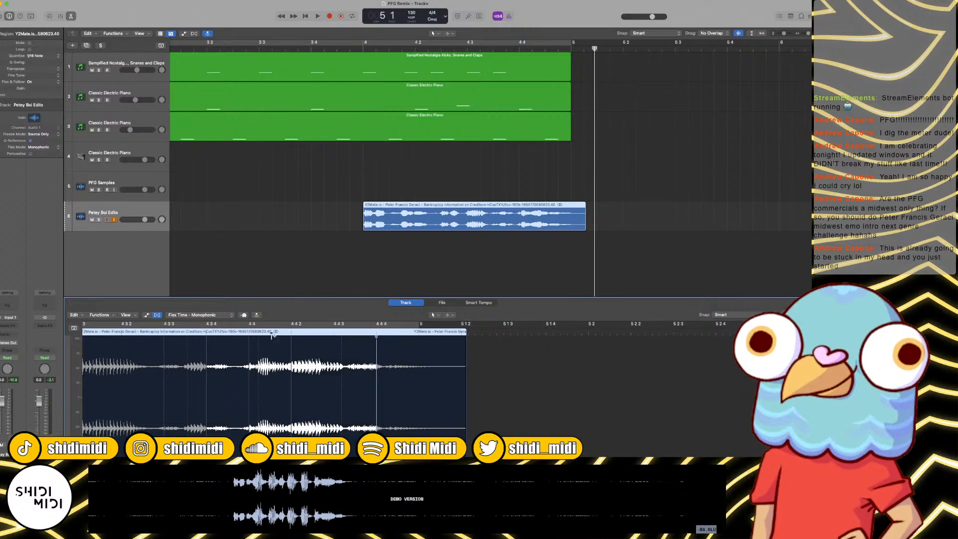
pyautogui.click(195, 333)
pyautogui.press('space')
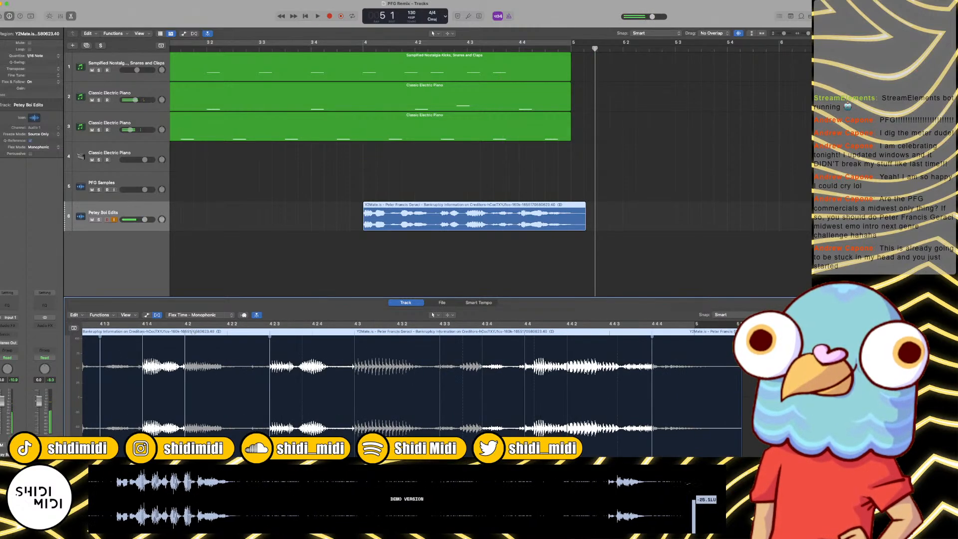
pyautogui.press('space')
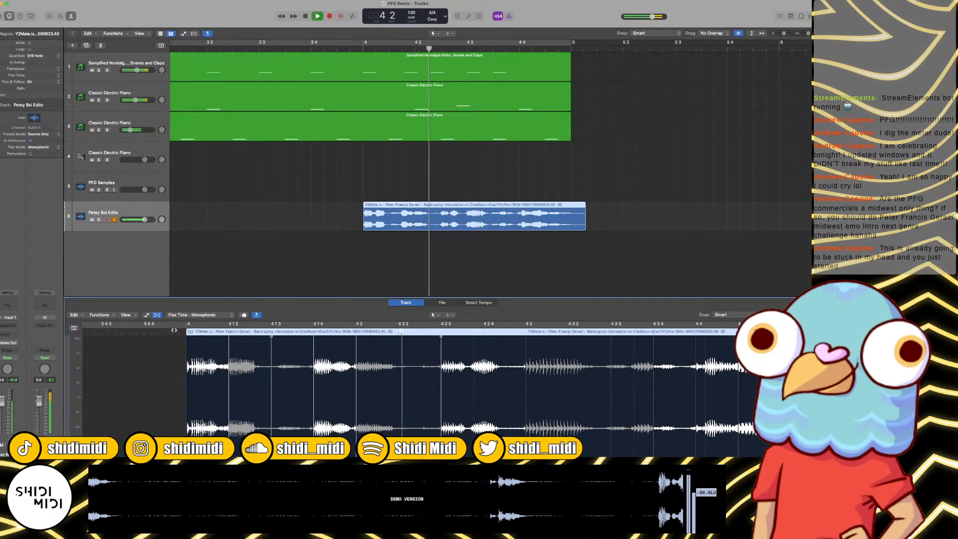
pyautogui.press('space')
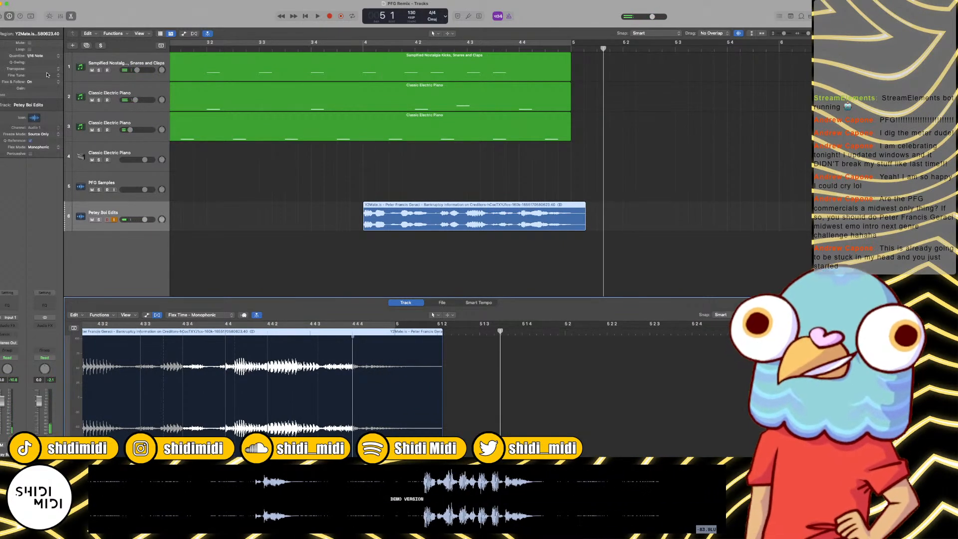
# Step: Add Q-Swing to the bar 4 vocal clip's 1/16 Note quantization and listen to the clip's ending
pyautogui.moveTo(36, 63); pyautogui.dragTo(37, 47)
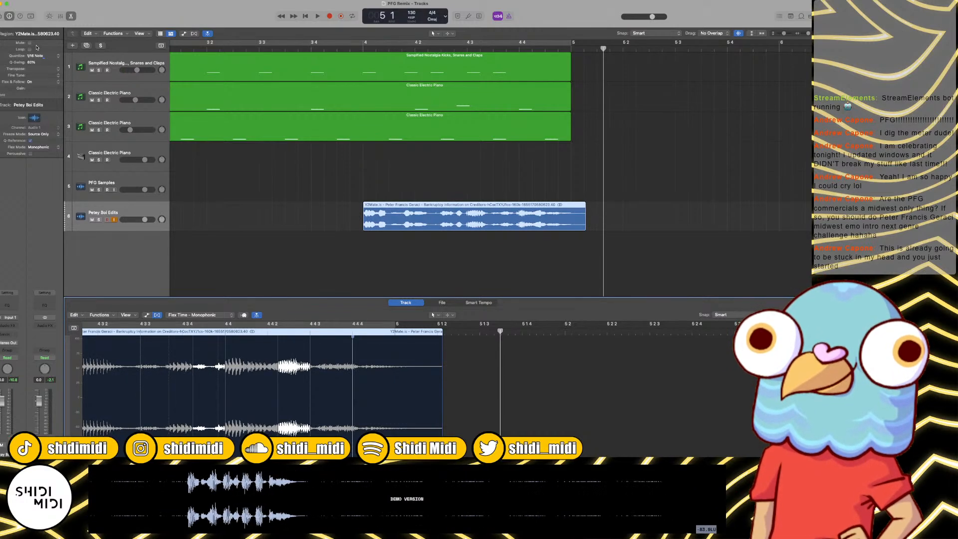
pyautogui.press('space')
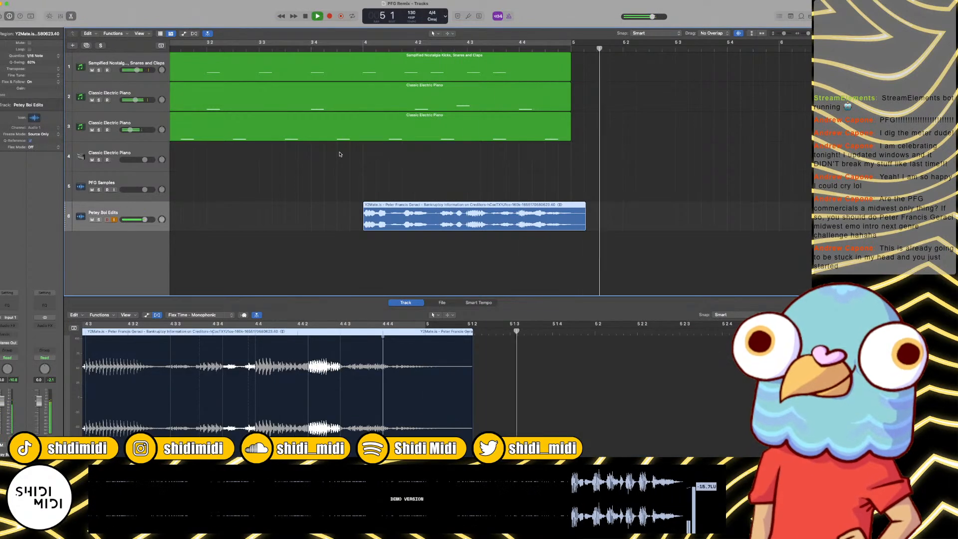
pyautogui.press('space')
# Step: Deselect the vocal clip, check the PFG Samples clips around bar 9, and play the remix from bar 1
pyautogui.click(467, 175)
pyautogui.press('super+Left')
pyautogui.press('super+Left')
pyautogui.press('super+Left')
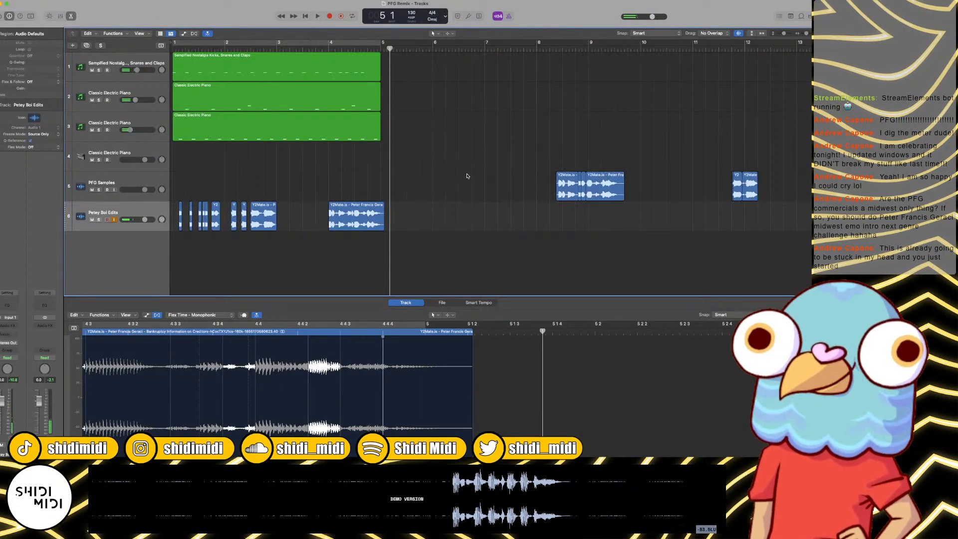
pyautogui.press('.')
pyautogui.press('.')
pyautogui.press('.')
pyautogui.press('.')
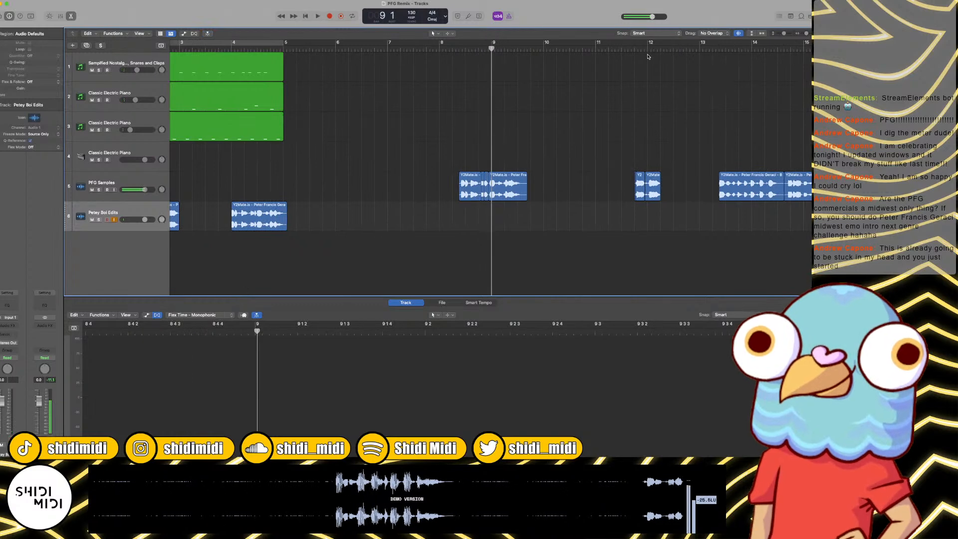
pyautogui.press('Return')
pyautogui.press('space')
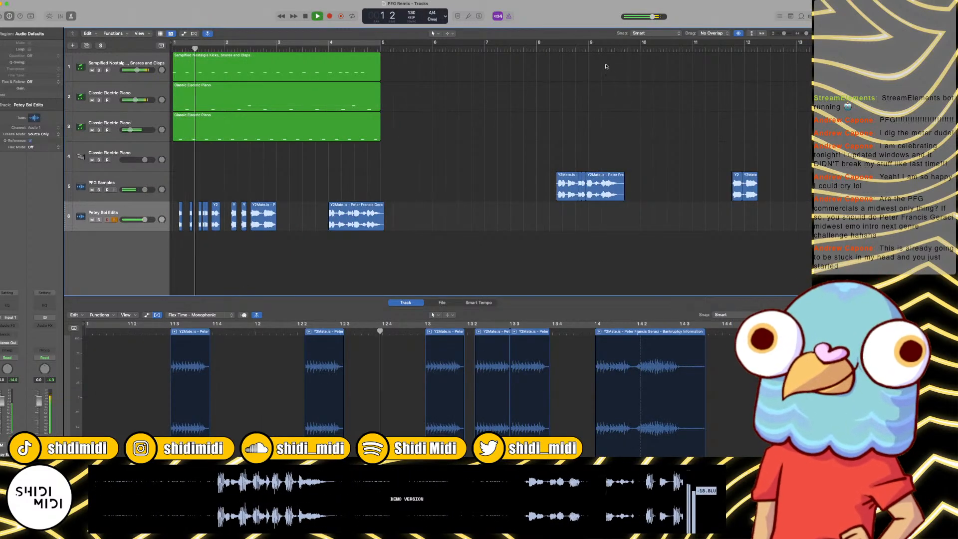
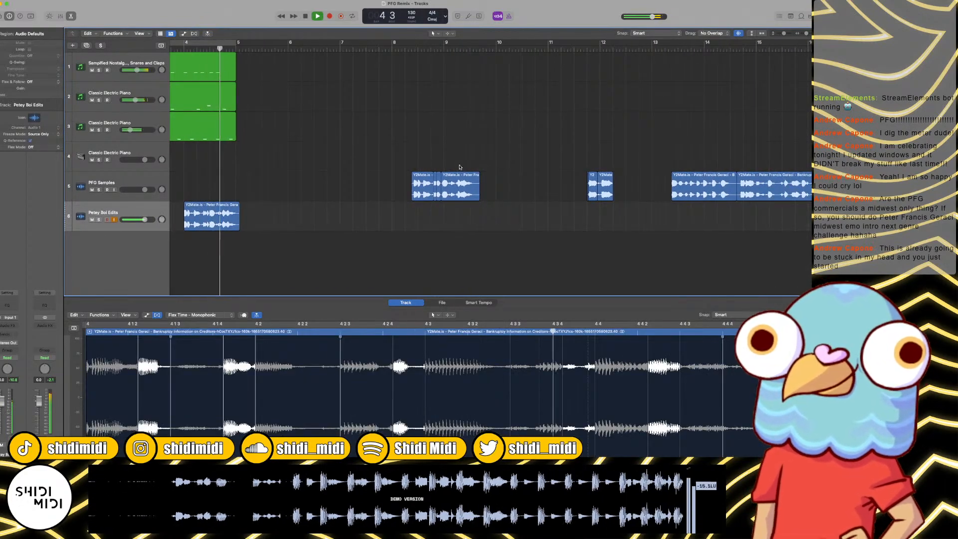
# Step: Play the PFG Samples clips around bars 13 and 14 to locate the next phrase for the remix
pyautogui.click(573, 50)
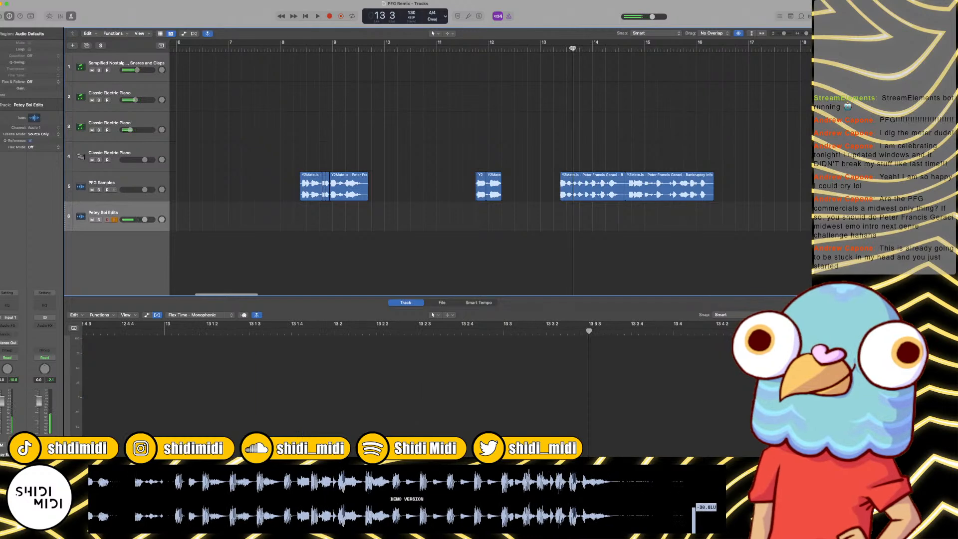
pyautogui.click(573, 48)
pyautogui.press('space')
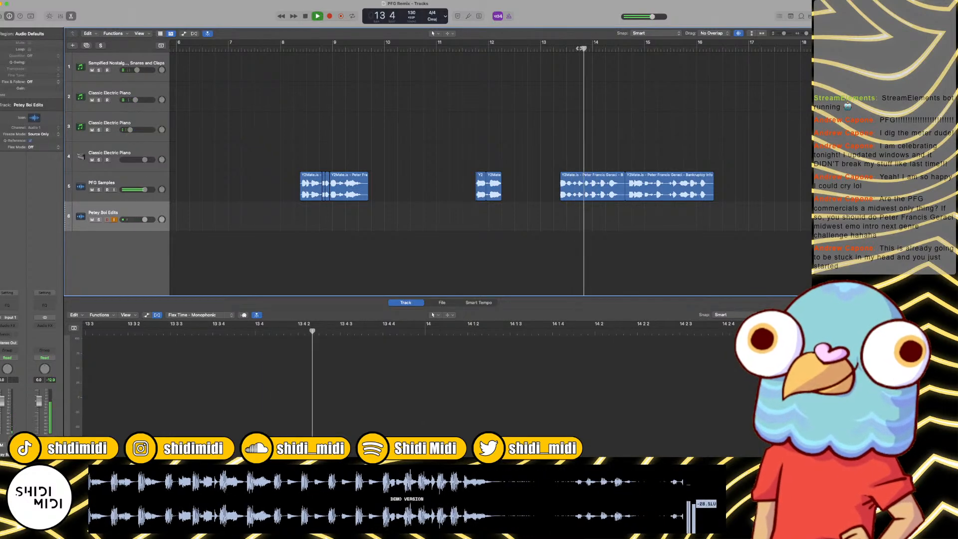
pyautogui.press('super+Right')
pyautogui.press('super+Right')
pyautogui.press('super+Right')
pyautogui.press('space')
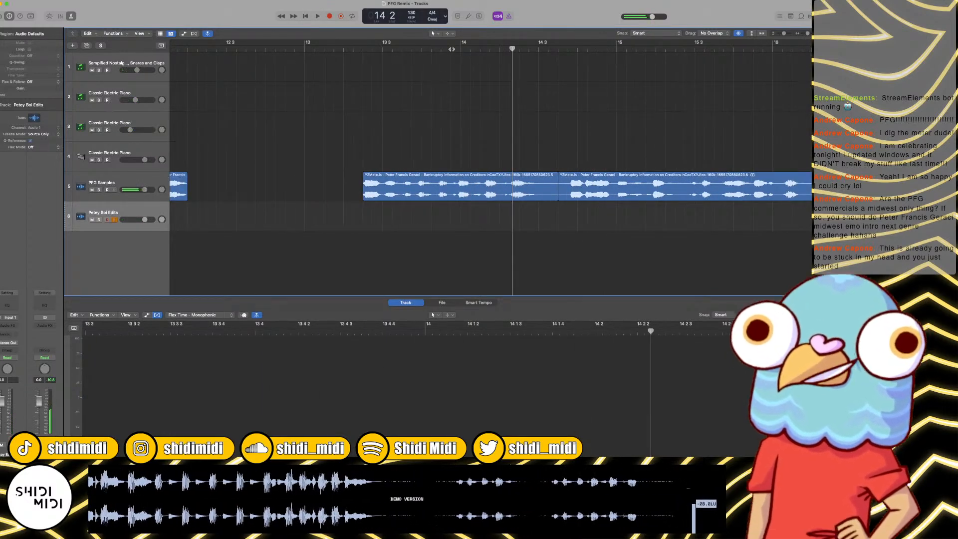
pyautogui.click(451, 49)
pyautogui.press('space')
pyautogui.press('space')
pyautogui.click(437, 49)
# Step: Find the phrase's start shortly after 13 3, split the PFG Samples clip there, and listen to the split-off piece
pyautogui.press('space')
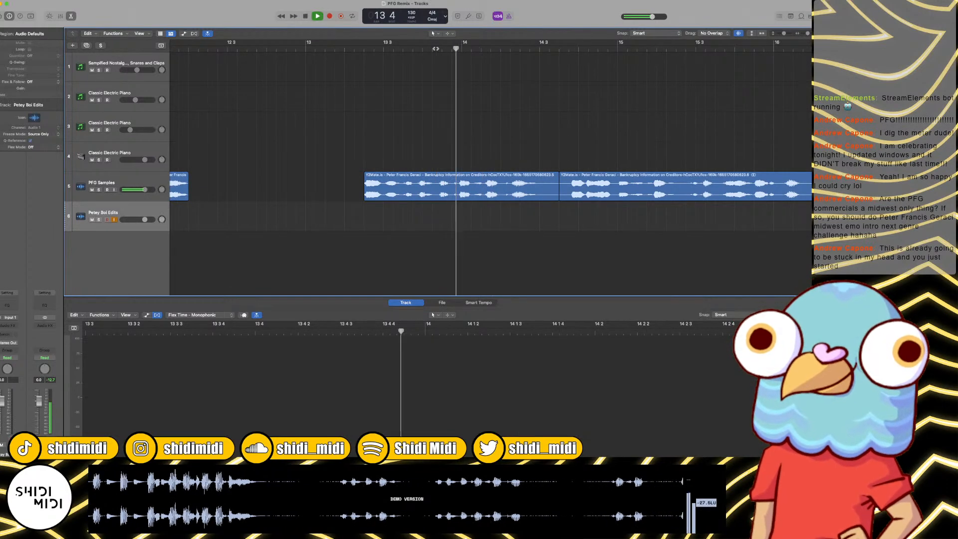
pyautogui.press('space')
pyautogui.click(418, 49)
pyautogui.press('space')
pyautogui.press('space')
pyautogui.click(418, 50)
pyautogui.press('space')
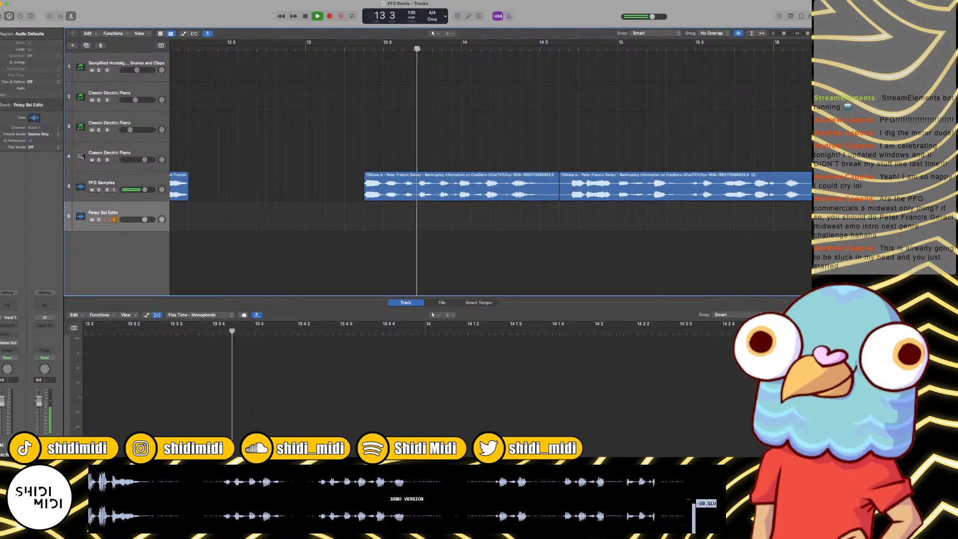
pyautogui.press('space')
pyautogui.moveTo(417, 49)
pyautogui.mouseDown()
pyautogui.moveTo(404, 49)
pyautogui.moveTo(419, 49)
pyautogui.mouseUp()
pyautogui.press('space')
pyautogui.press('space')
pyautogui.moveTo(441, 117); pyautogui.dragTo(447, 207)
pyautogui.press('super+t')
pyautogui.press('space')
pyautogui.press('space')
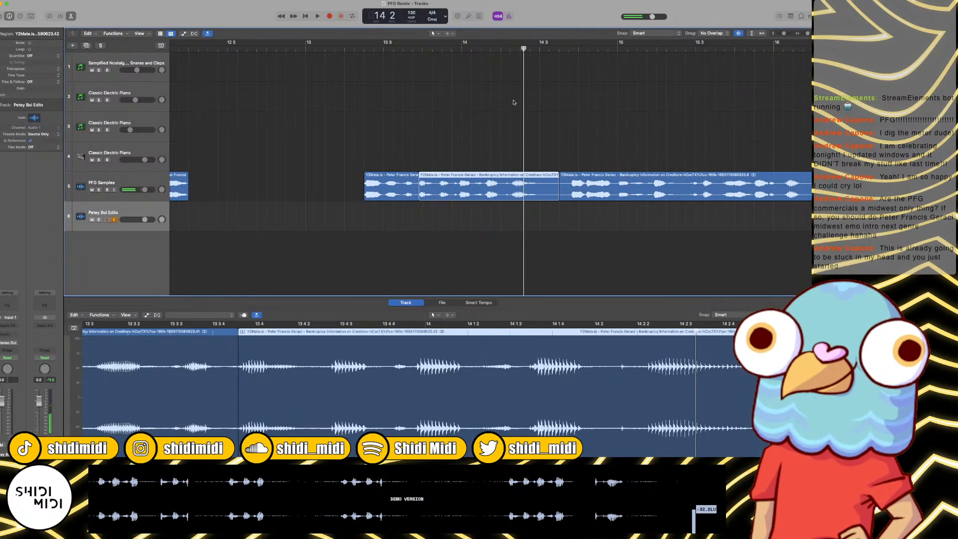
# Step: Copy the split-off phrase to bar 3 on the PFG Samples track, keeping the original clip in place
pyautogui.press('Delete')
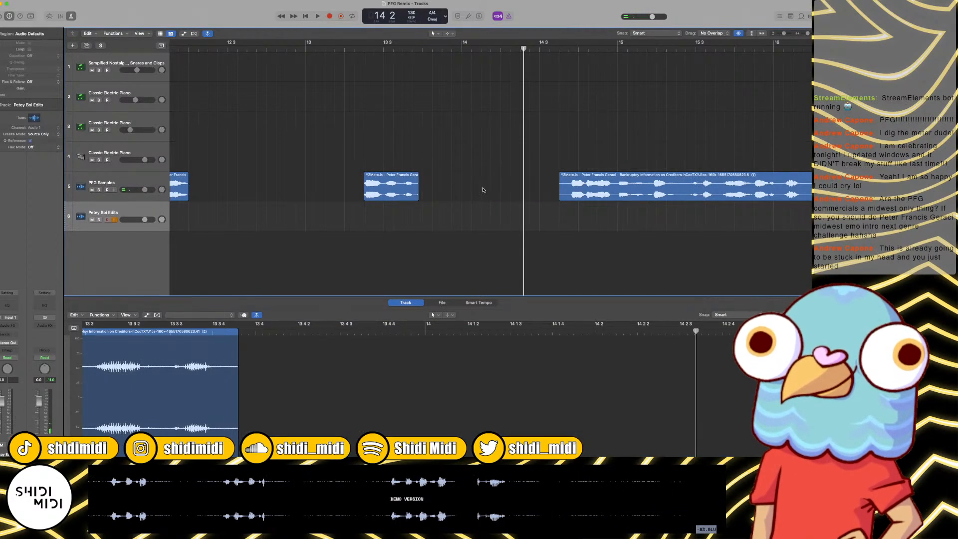
pyautogui.press('super+z')
pyautogui.press('Return')
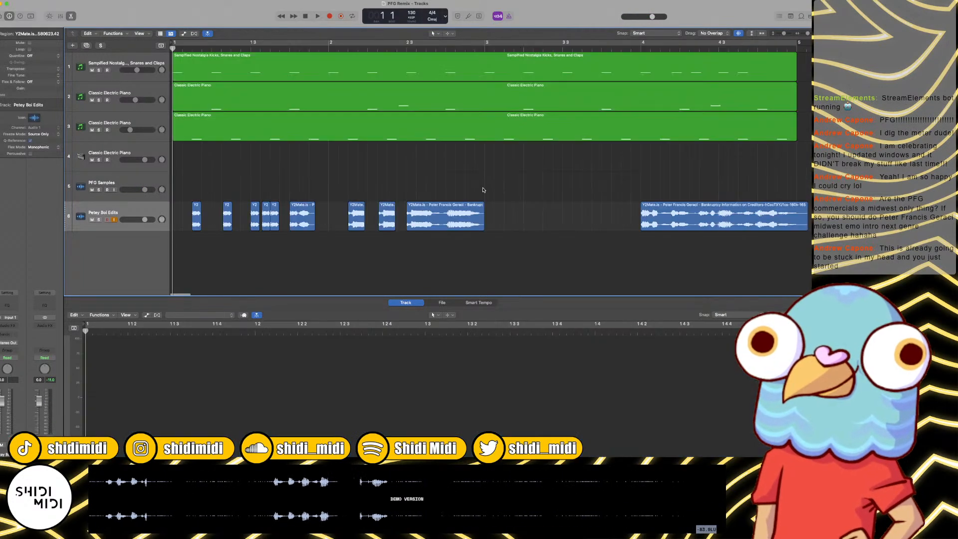
pyautogui.click(487, 47)
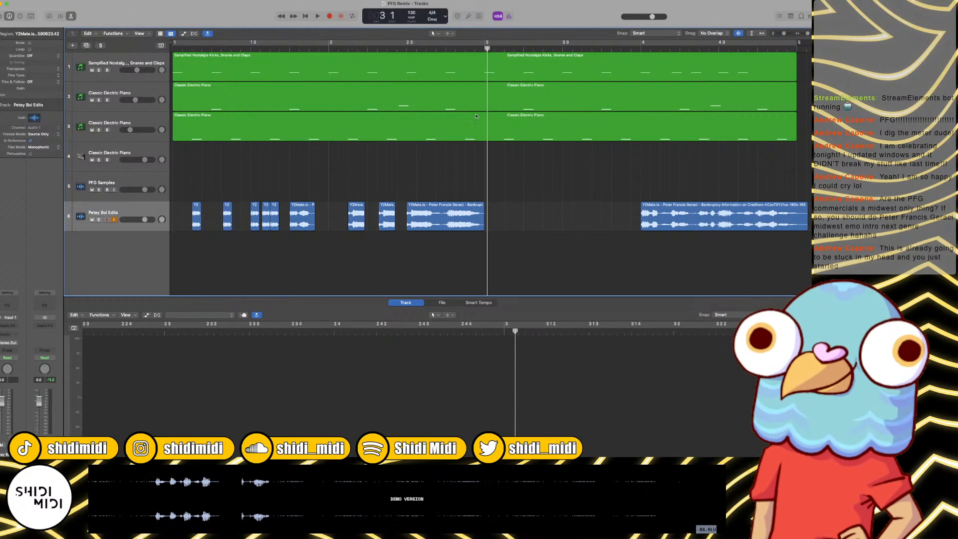
pyautogui.click(161, 179)
pyautogui.press('super+v')
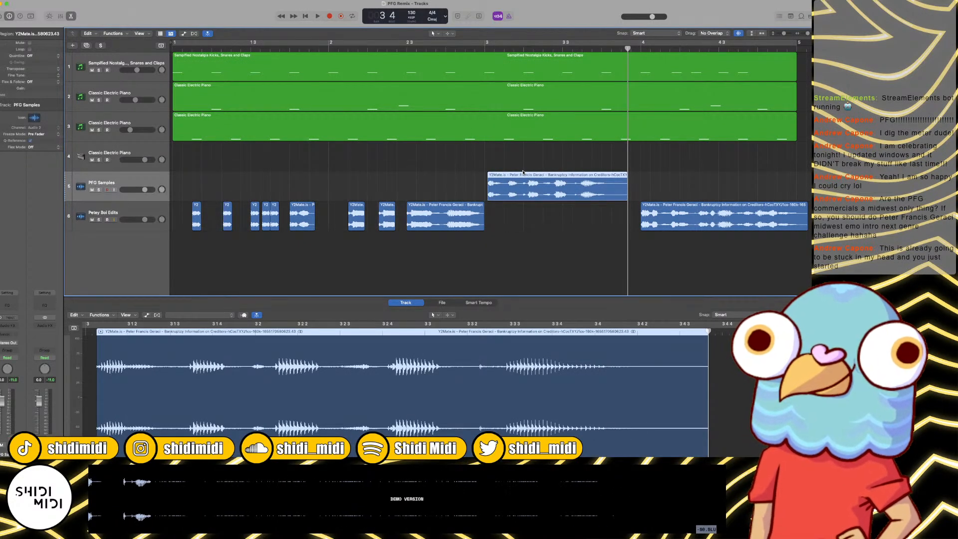
# Step: Move the pasted bar 3 phrase later to 3 1 3 1 and play it with the beat
pyautogui.moveTo(523, 172); pyautogui.dragTo(534, 176)
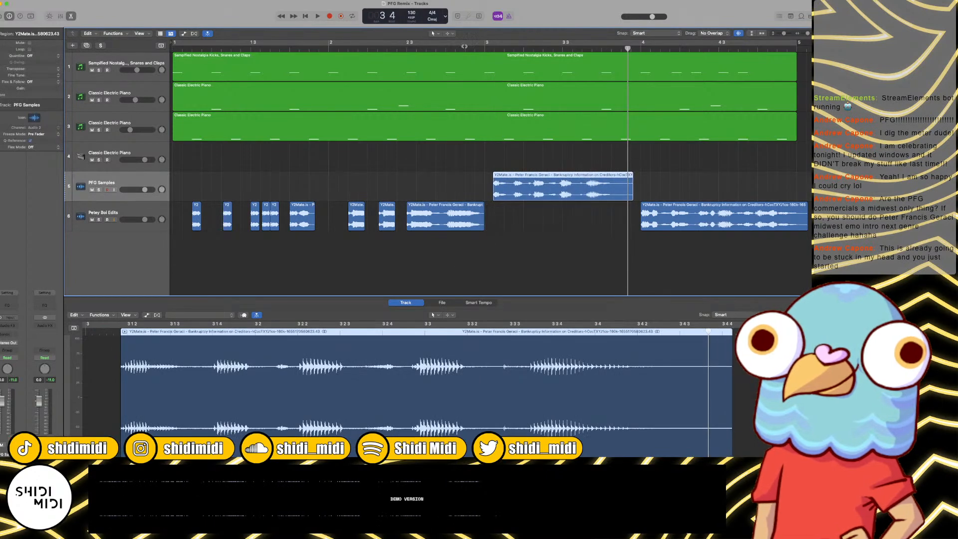
pyautogui.click(459, 46)
pyautogui.press('space')
pyautogui.press('super+Right')
pyautogui.press('space')
pyautogui.press('super+Right')
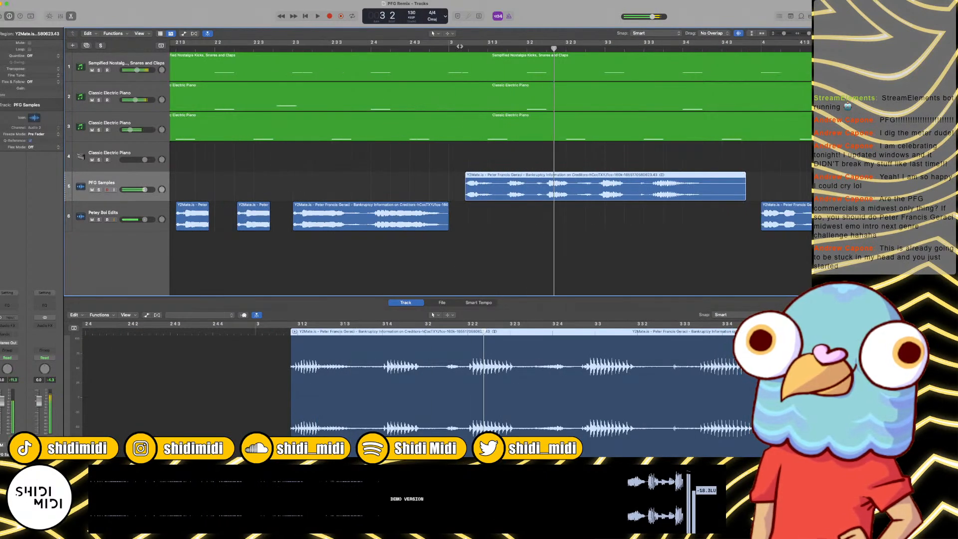
pyautogui.moveTo(499, 191); pyautogui.dragTo(522, 192)
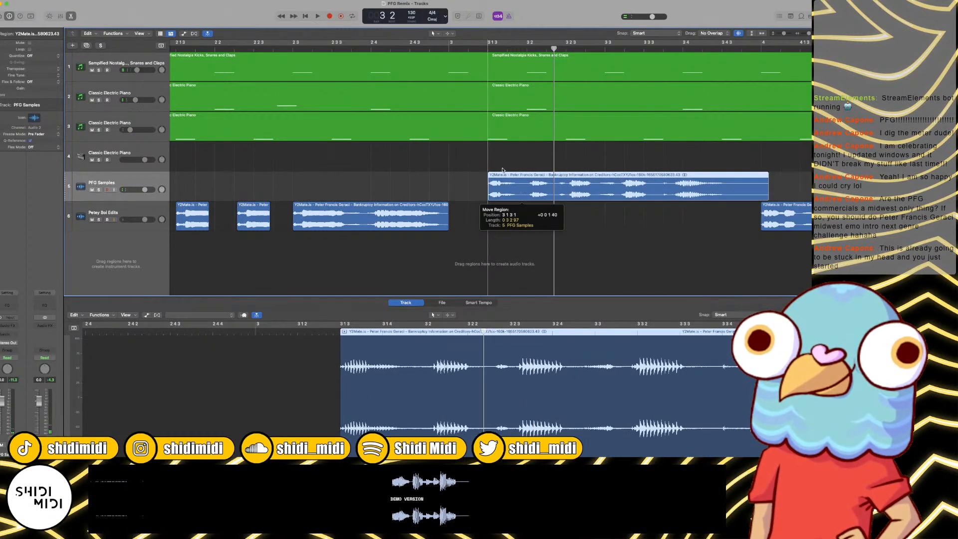
pyautogui.click(450, 48)
pyautogui.press('space')
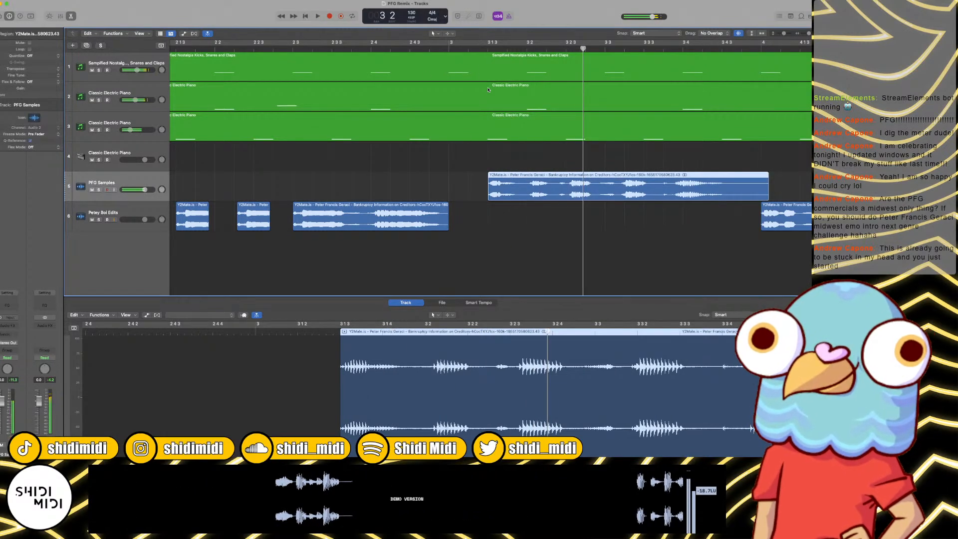
# Step: Split the bar 3 phrase after its first word, just before 3 2, move the remainder to about 3 4 2, and play the word alone
pyautogui.press('space')
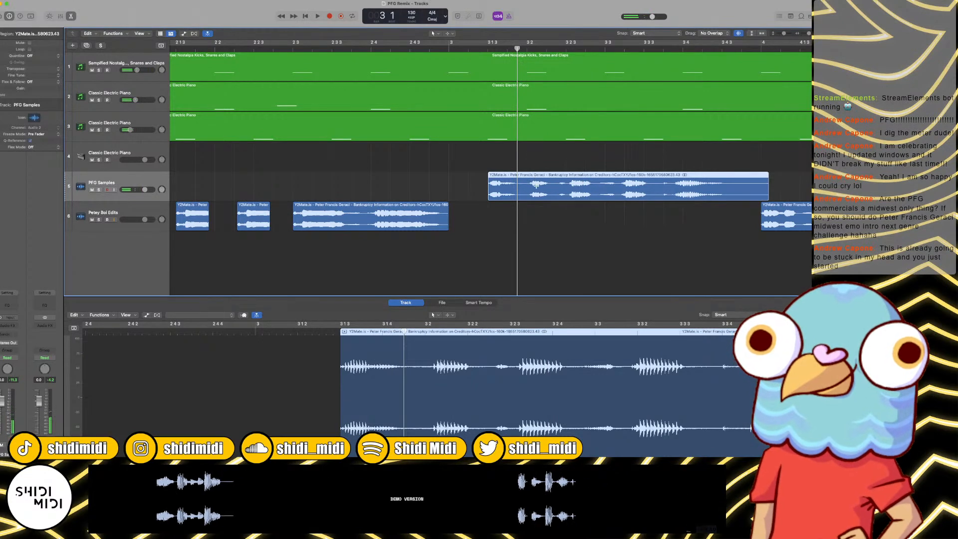
pyautogui.moveTo(507, 187); pyautogui.dragTo(729, 188)
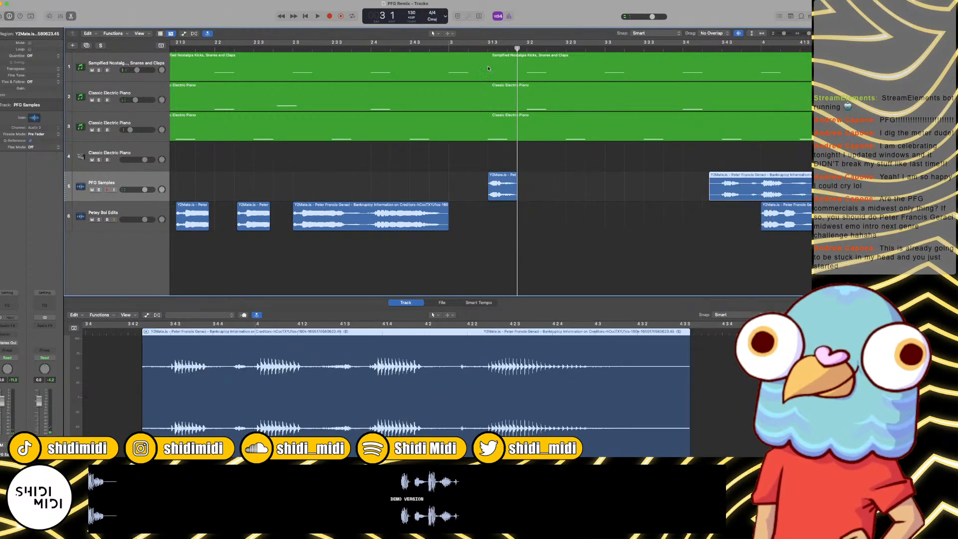
pyautogui.click(485, 157)
pyautogui.press('space')
# Step: Copy the phrase's first word to about 3 2 2 and again to about 3 3 2, and play bar 3
pyautogui.press('space')
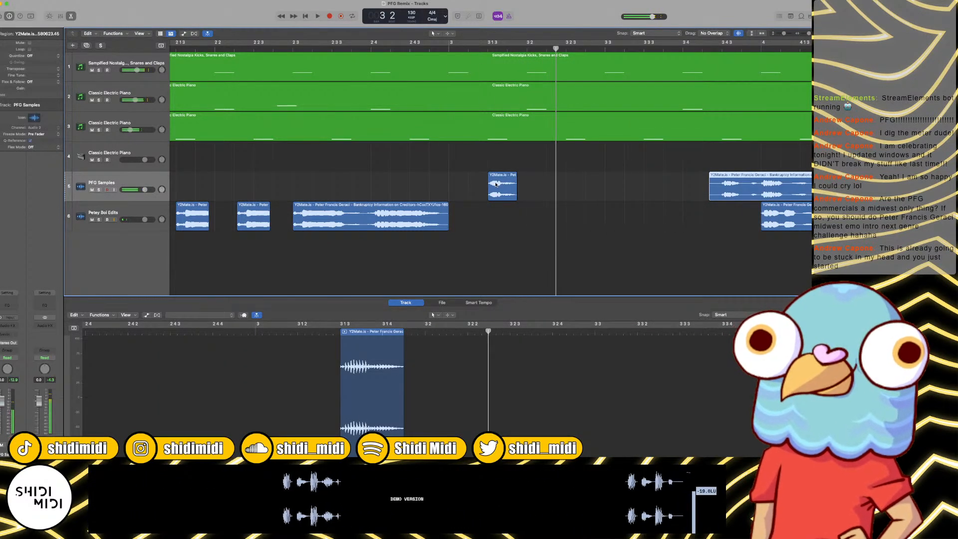
pyautogui.moveTo(495, 188); pyautogui.dragTo(556, 188)
pyautogui.press('space')
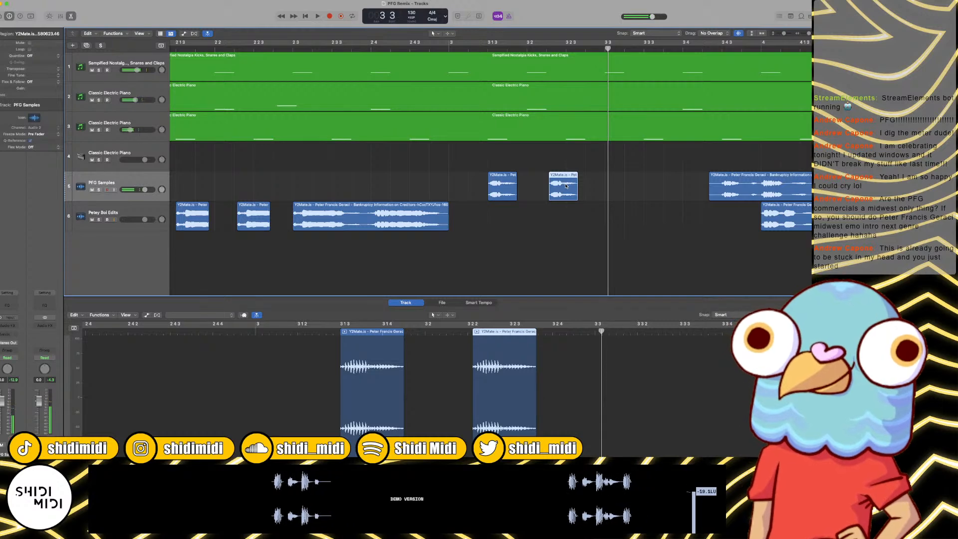
pyautogui.moveTo(565, 188); pyautogui.dragTo(643, 187)
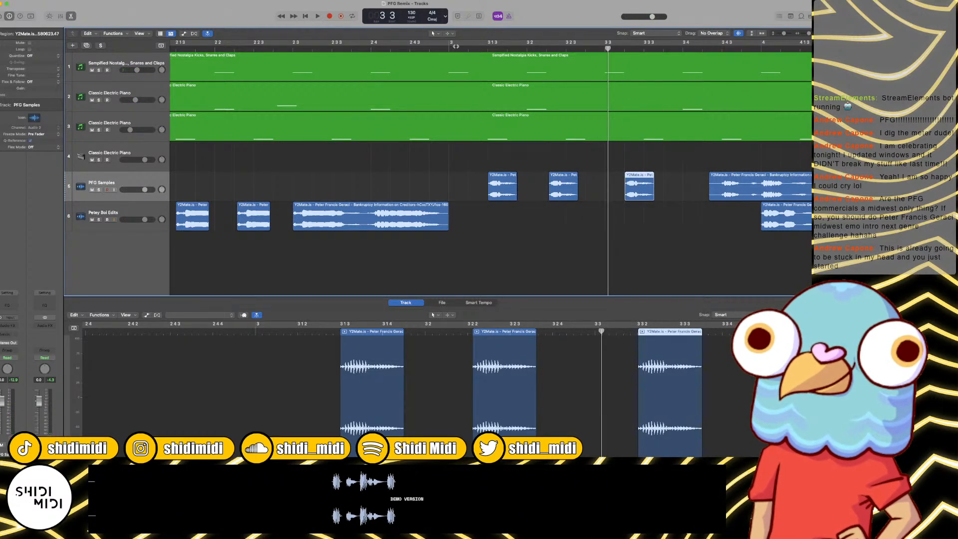
pyautogui.press('space')
# Step: Move the third word clip earlier to 3 3 and play bar 3 again
pyautogui.press('space')
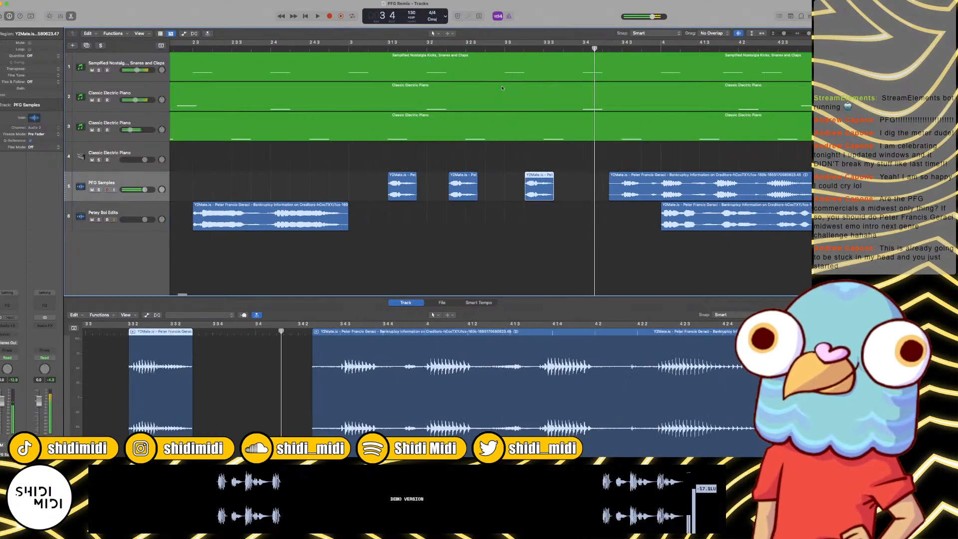
pyautogui.moveTo(539, 186); pyautogui.dragTo(518, 186)
pyautogui.press('space')
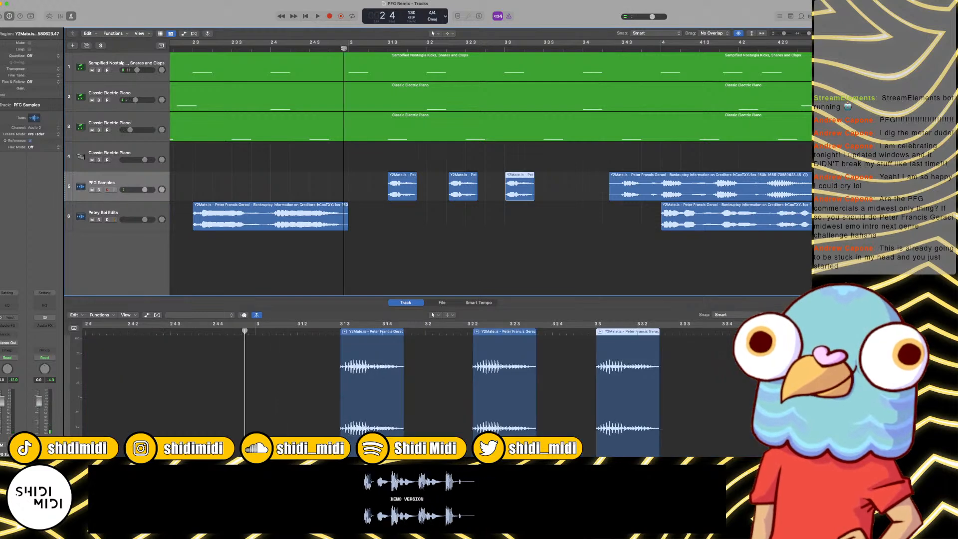
pyautogui.press('space')
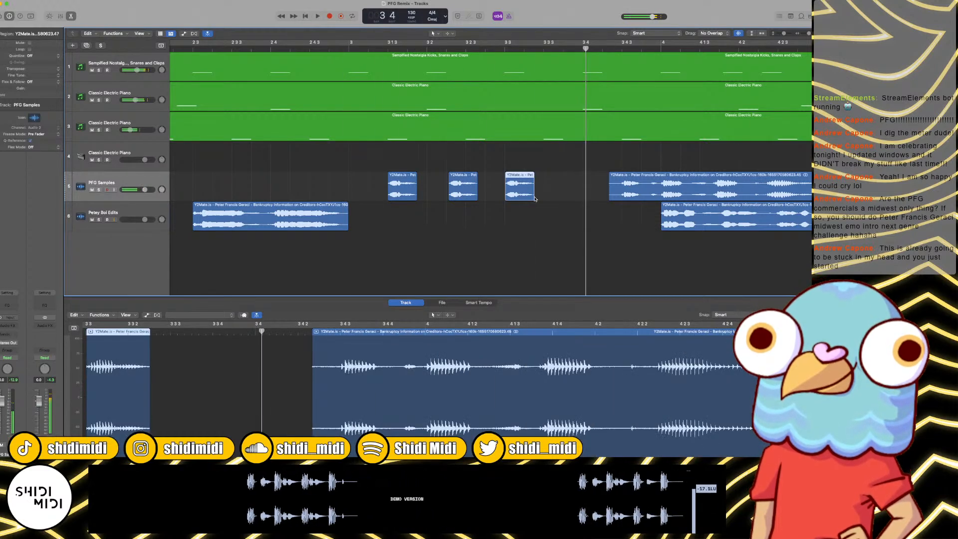
# Step: Delete the leftover phrase clip and extend the clip at 3 3 to end at about 3 4 4
pyautogui.moveTo(534, 199); pyautogui.dragTo(570, 202)
pyautogui.click(615, 193)
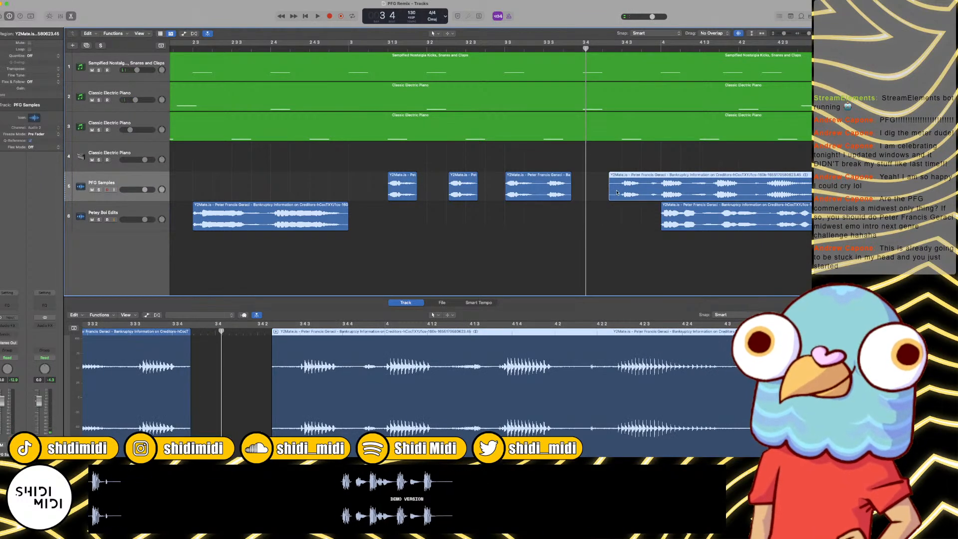
pyautogui.press('Delete')
pyautogui.moveTo(572, 196); pyautogui.dragTo(643, 198)
# Step: Listen to the ending of the clip at 3 3, trim its end back to shortly after 3 4, and play it into bar 4
pyautogui.click(545, 49)
pyautogui.press('space')
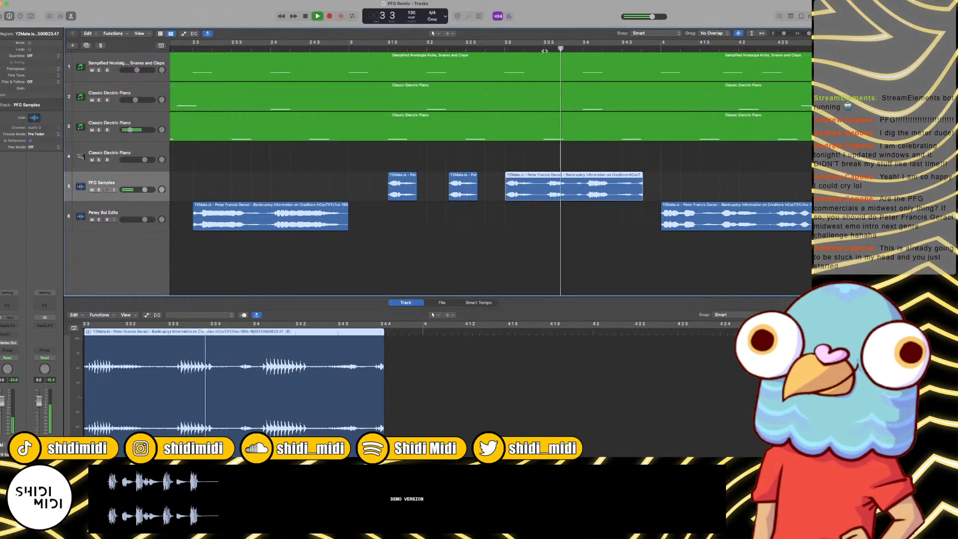
pyautogui.press('space')
pyautogui.click(545, 49)
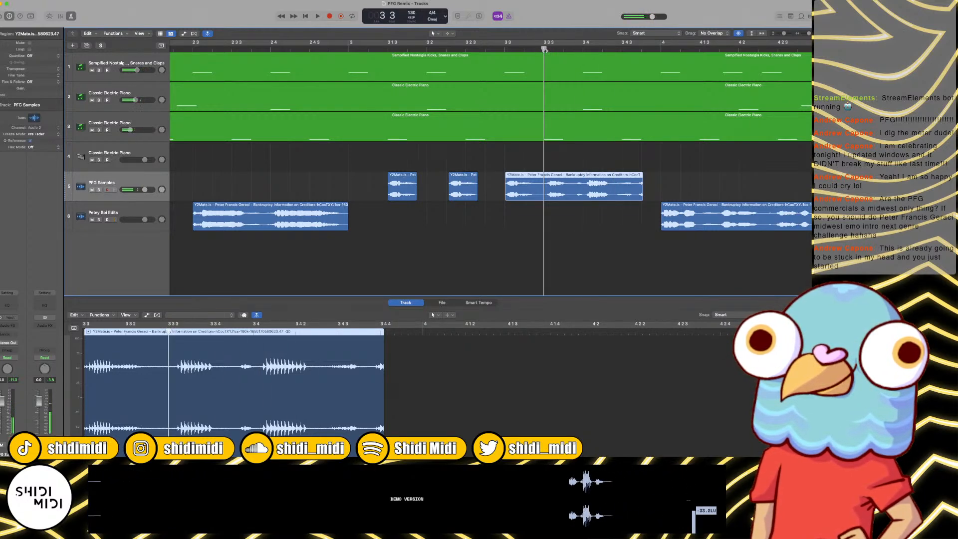
pyautogui.moveTo(640, 197); pyautogui.dragTo(613, 197)
pyautogui.doubleClick(306, 50)
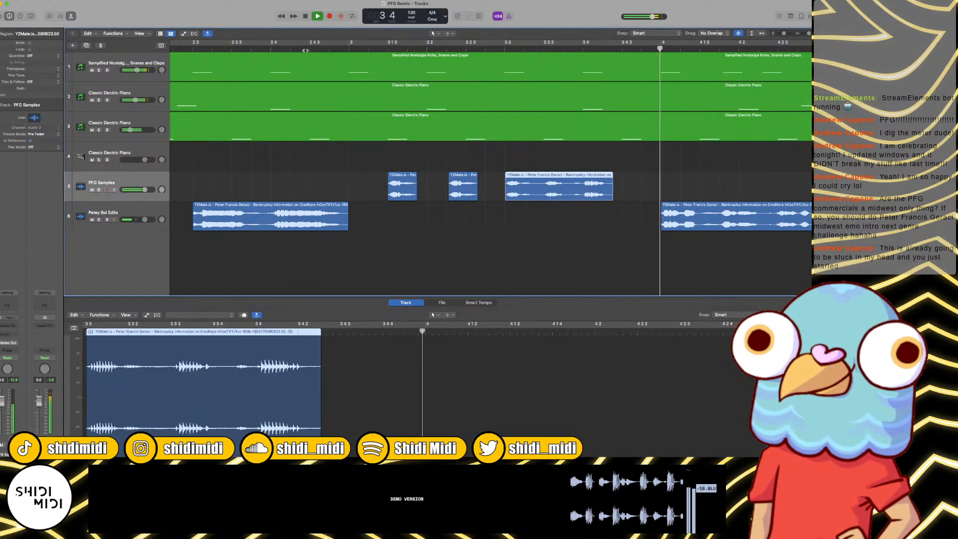
pyautogui.press('super+Left')
pyautogui.press('space')
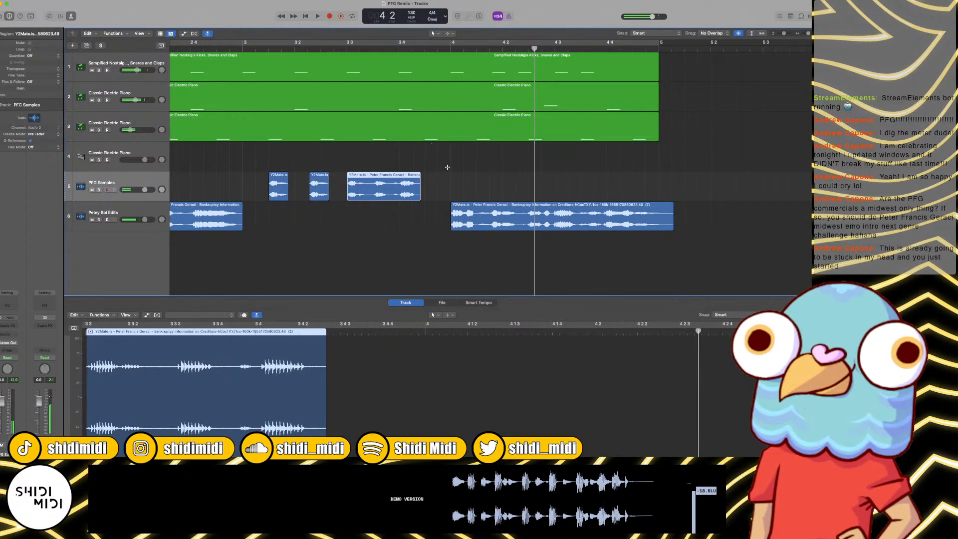
# Step: Lengthen the clip at 3 3 to end at about 3 4 3 and check its transition into bar 4
pyautogui.moveTo(421, 195); pyautogui.dragTo(433, 198)
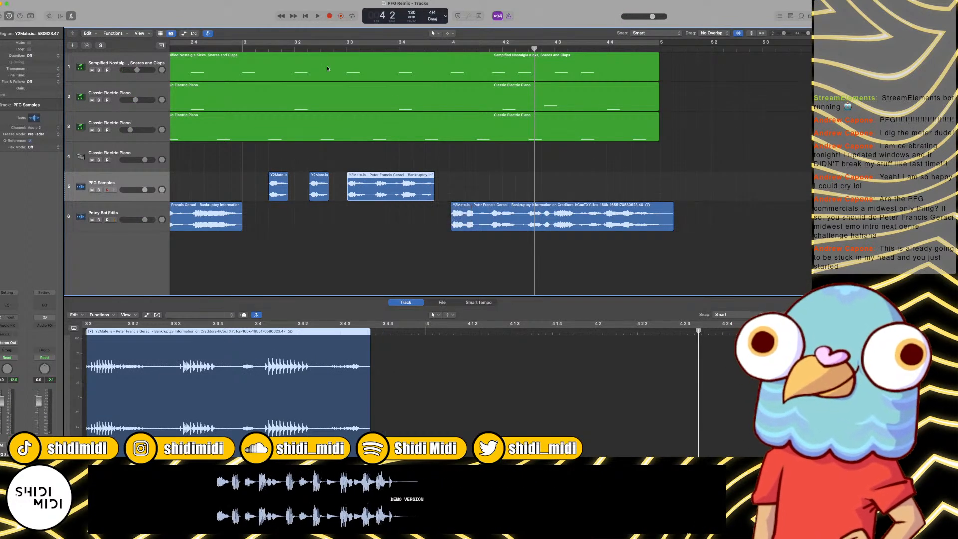
pyautogui.press('space')
pyautogui.press('space')
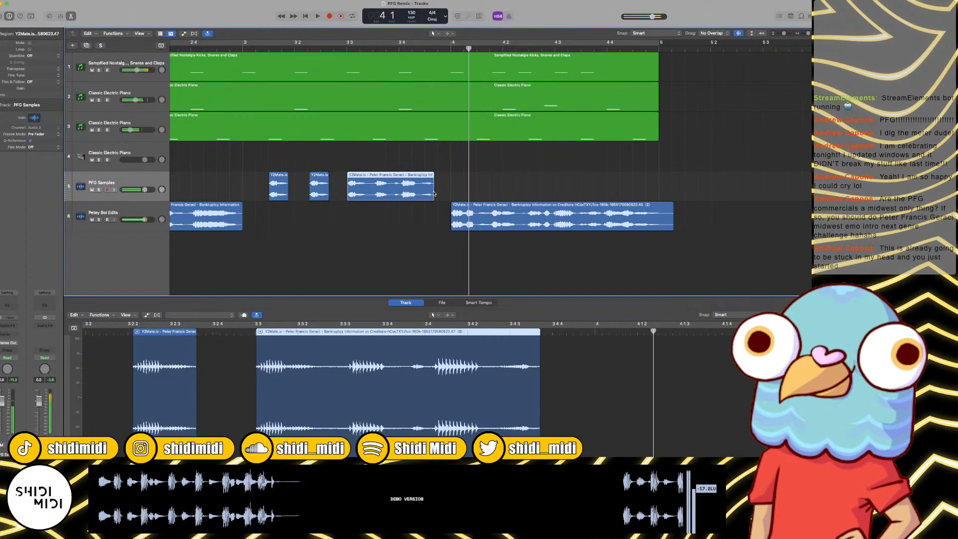
pyautogui.moveTo(434, 197); pyautogui.dragTo(430, 197)
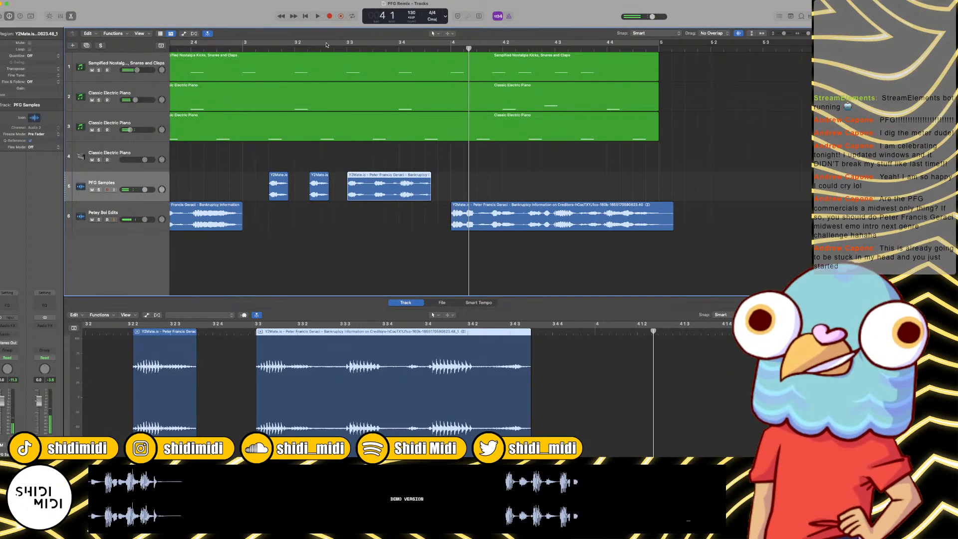
pyautogui.click(328, 49)
pyautogui.press('space')
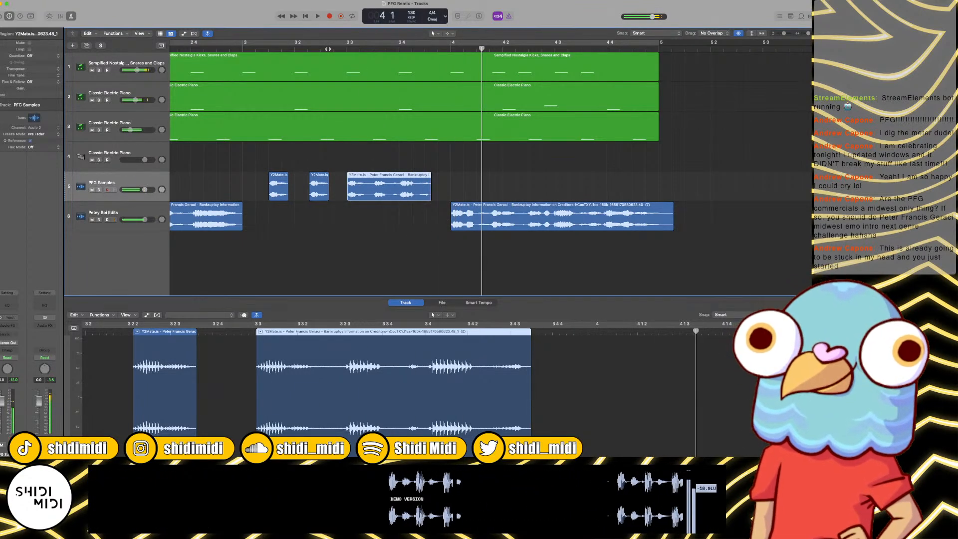
pyautogui.press('space')
# Step: Move the three bar 3 vocal clips from PFG Samples to the Petey Boi Edits track and play the remix from bar 1
pyautogui.press('Return')
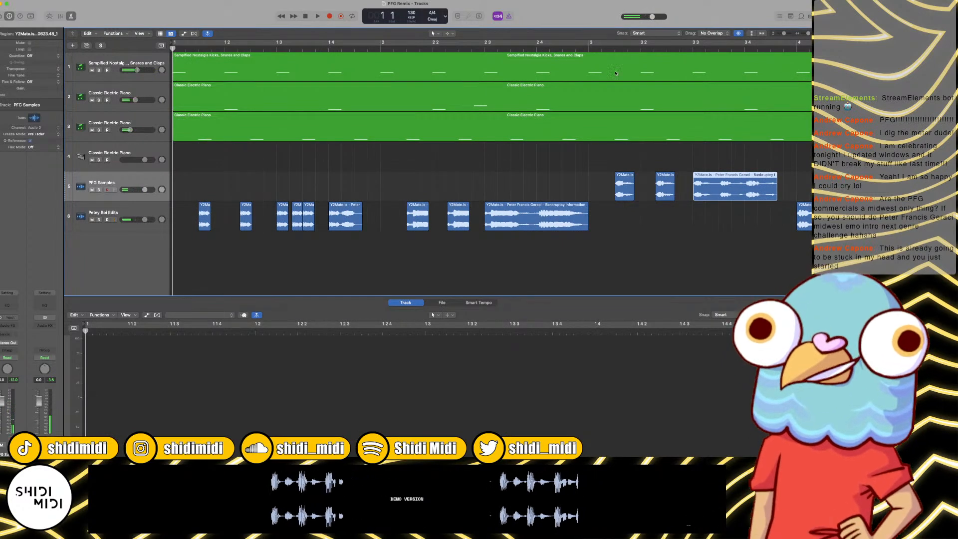
pyautogui.click(618, 188)
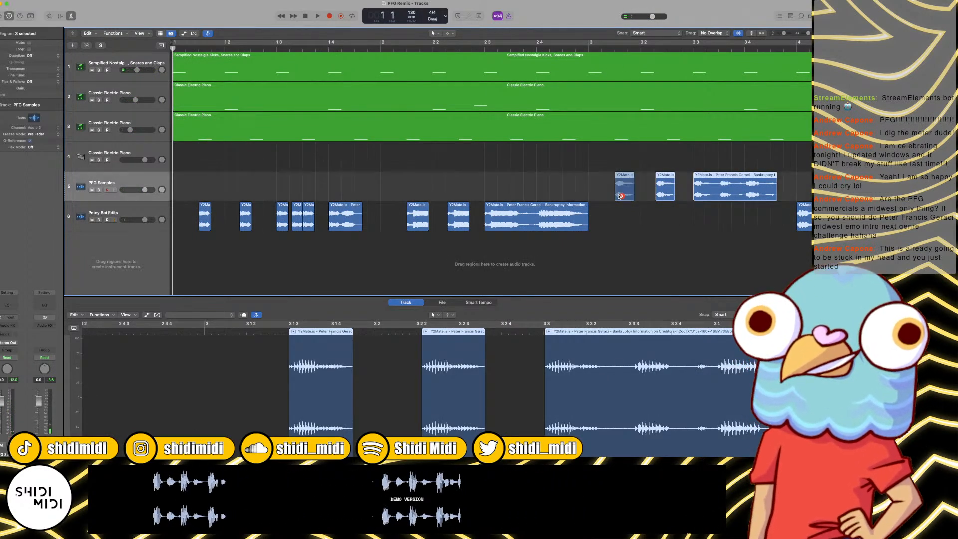
pyautogui.moveTo(618, 188); pyautogui.dragTo(622, 213)
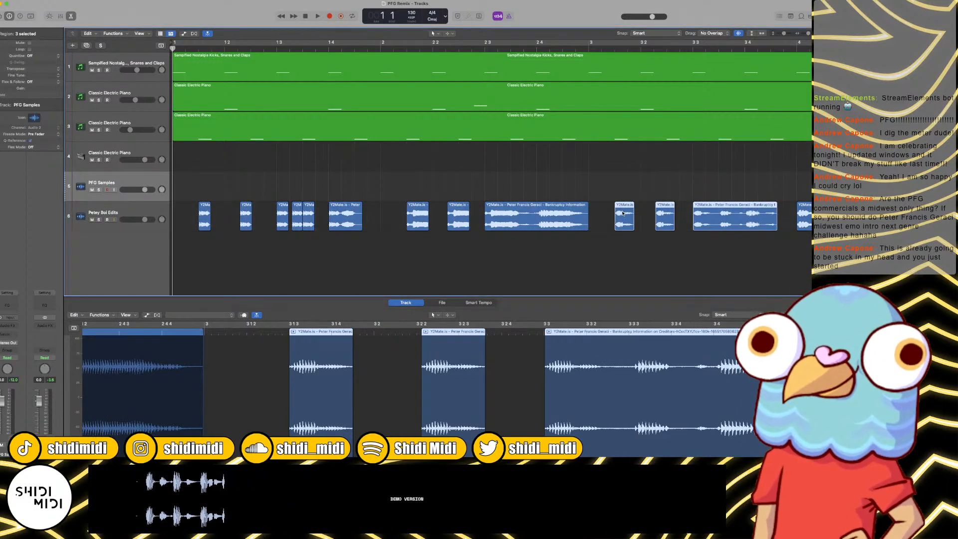
pyautogui.press('space')
pyautogui.press('super+Left')
pyautogui.press('super+Left')
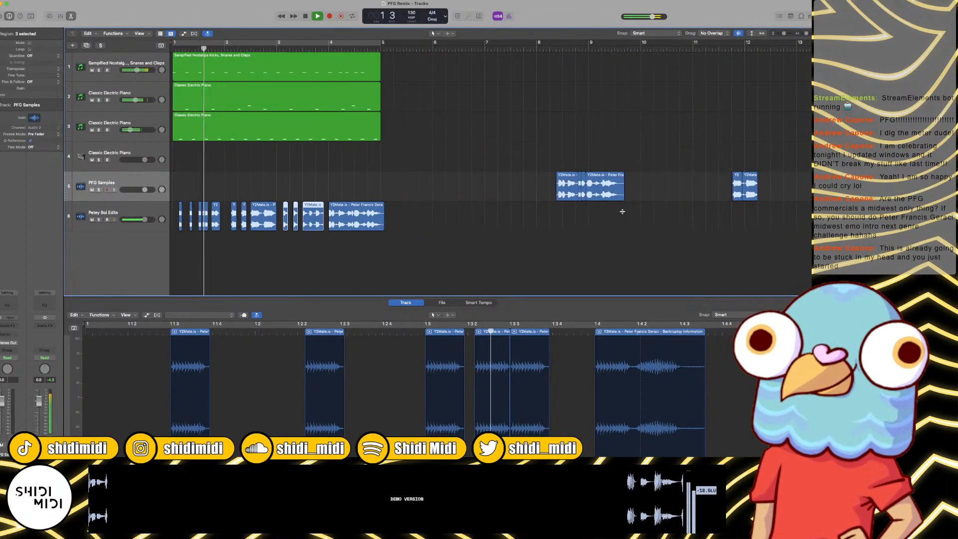
# Step: Copy all the beat and vocal clips in bars 1 to 4 so that the duplicates fill bars 5 to 8
pyautogui.click(346, 185)
pyautogui.press('super+Right')
pyautogui.press('super+Right')
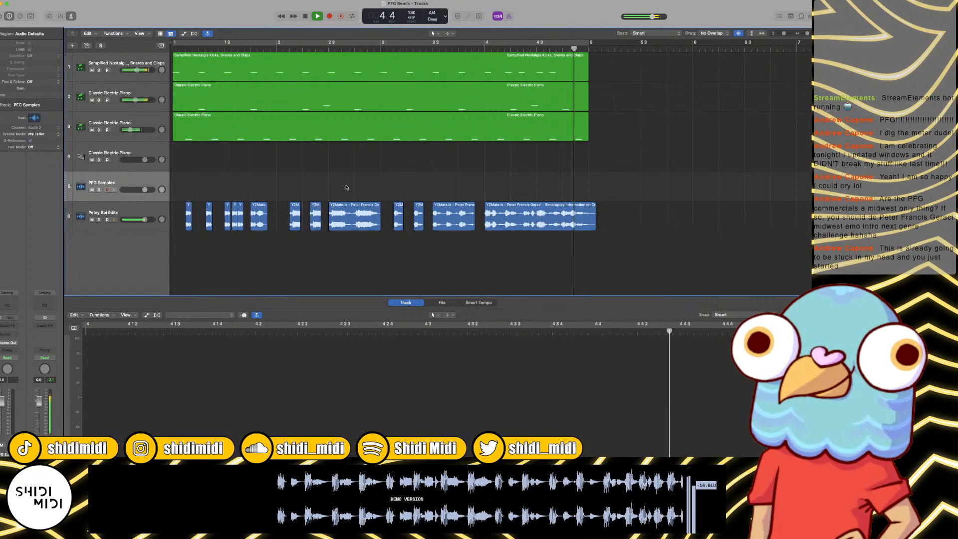
pyautogui.press('space')
pyautogui.press('super+Left')
pyautogui.press('super+Left')
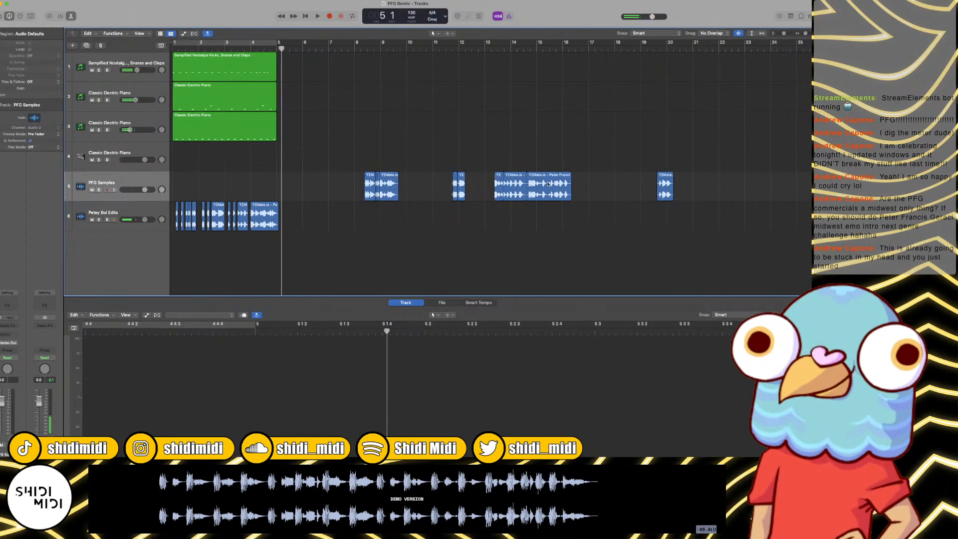
pyautogui.moveTo(302, 64); pyautogui.dragTo(75, 269)
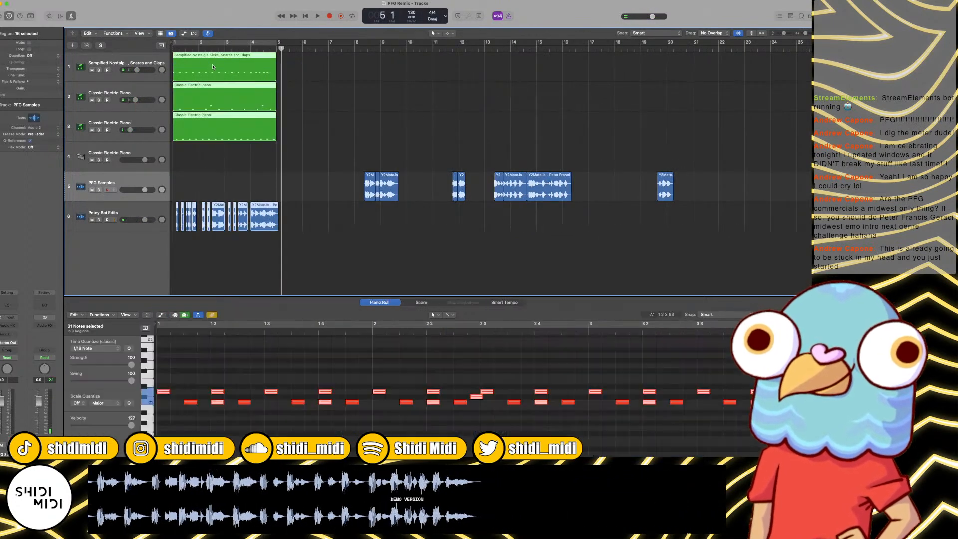
pyautogui.moveTo(209, 70); pyautogui.dragTo(314, 70)
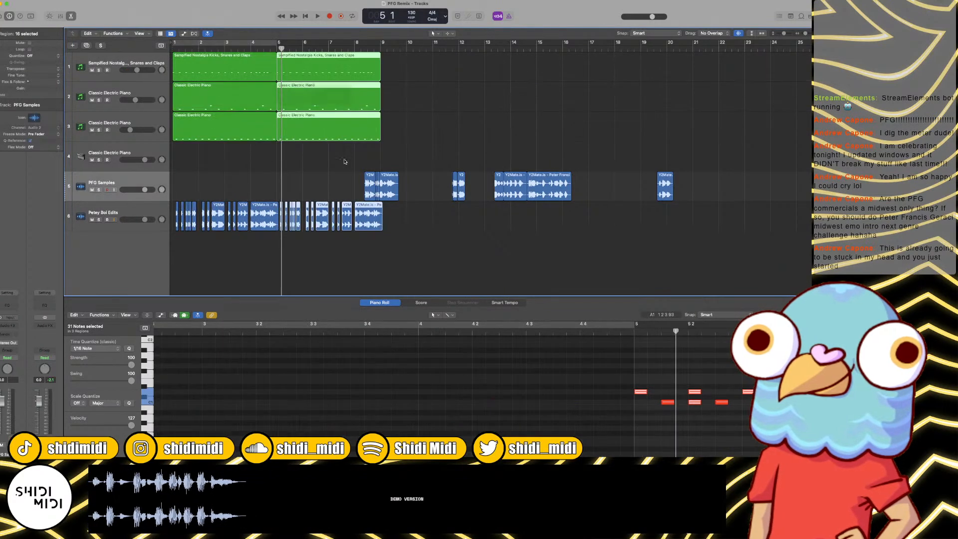
# Step: Shift all the unused PFG Samples clips so they start at about bar 13, and play the remix from bar 1
pyautogui.moveTo(342, 181); pyautogui.dragTo(691, 186)
pyautogui.moveTo(390, 185); pyautogui.dragTo(507, 185)
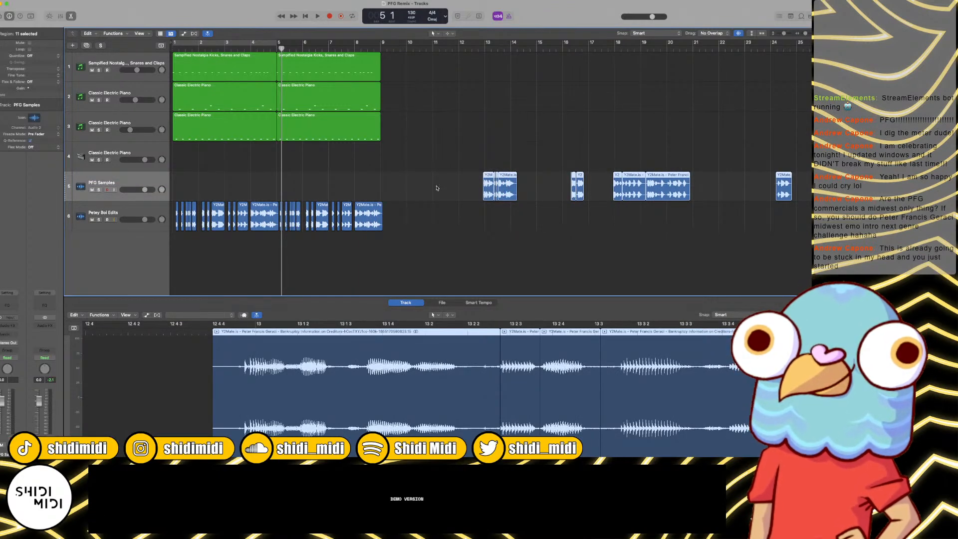
pyautogui.click(377, 182)
pyautogui.press('Return')
pyautogui.press('space')
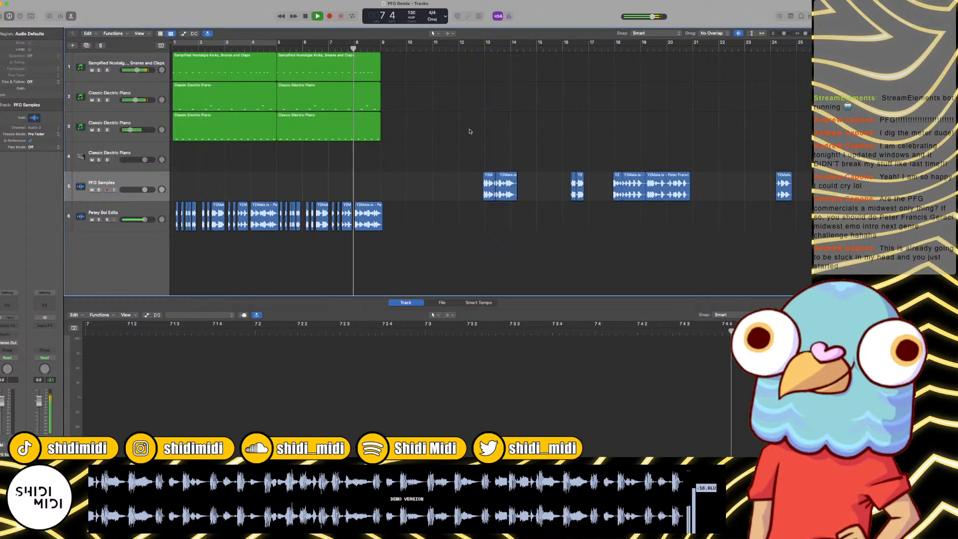
# Step: Listen to the unused PFG Samples clips near bars 13 and 16
pyautogui.scroll(5, 464, 133)
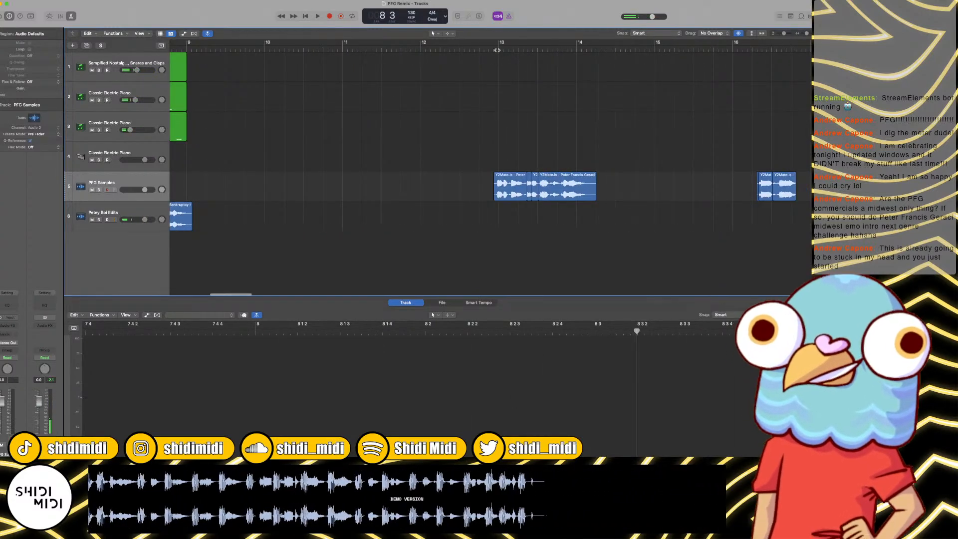
pyautogui.click(497, 50)
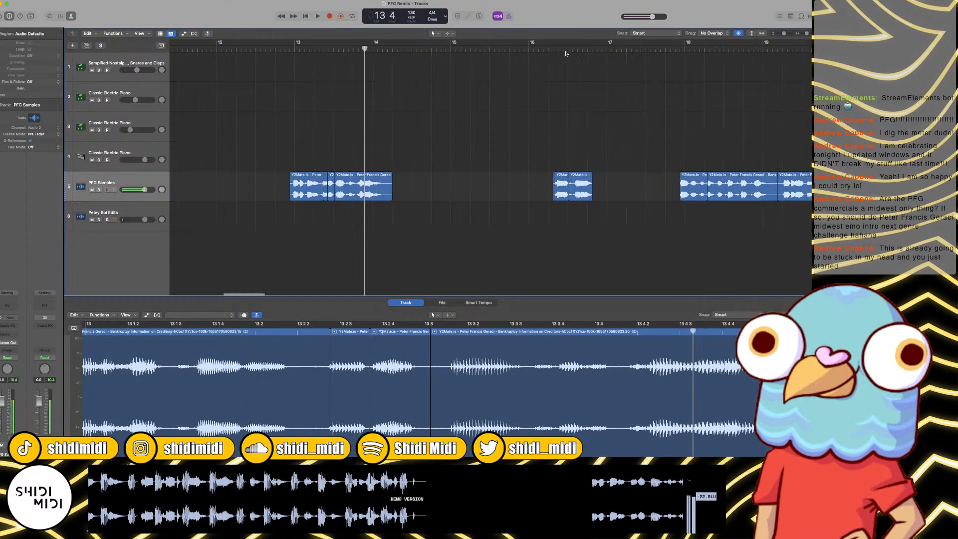
pyautogui.click(562, 47)
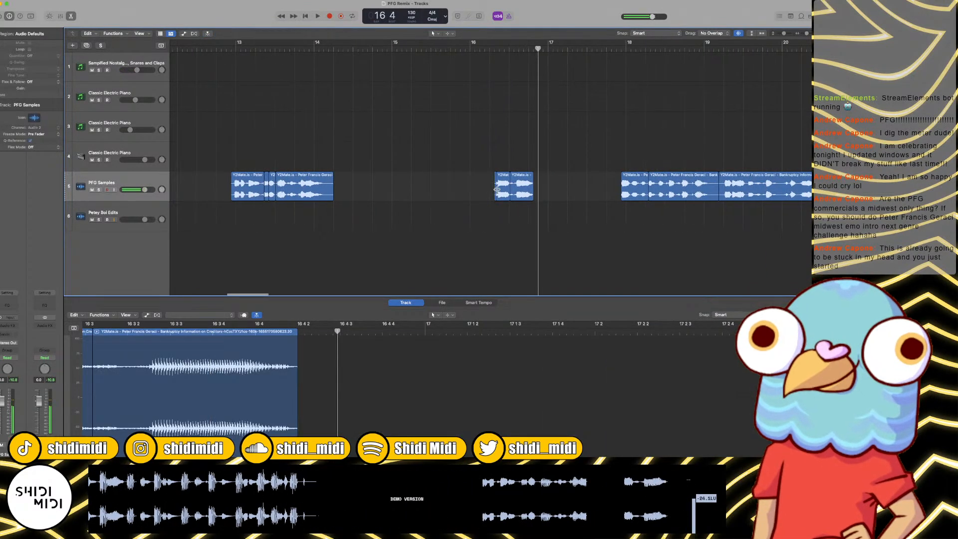
# Step: Try to extend the end of the second PFG Samples clip in bar 16 to about 17 4
pyautogui.moveTo(534, 196); pyautogui.dragTo(608, 197)
pyautogui.press('space')
pyautogui.press('super+z')
pyautogui.hscroll(3, 550, 77)
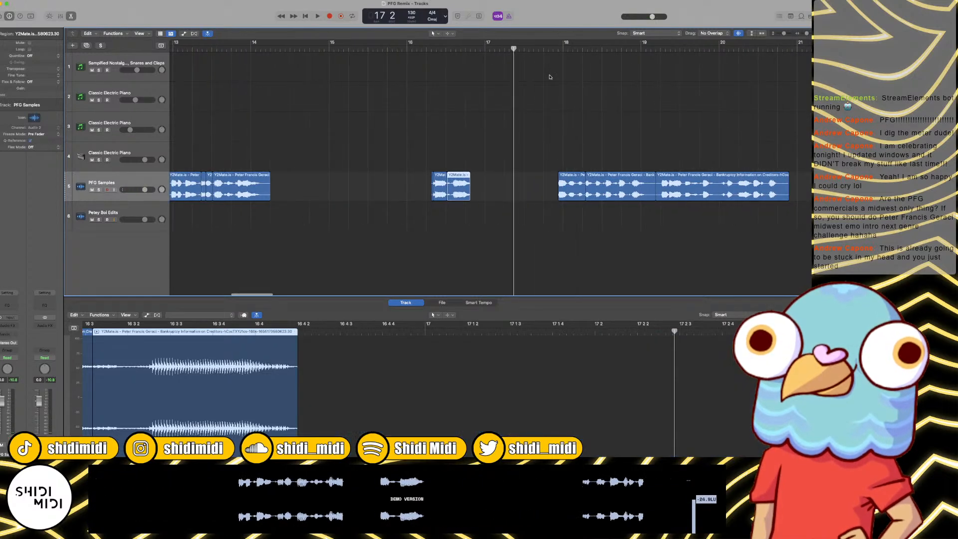
# Step: Listen to the PFG Samples phrases from about bar 18 through the long last phrase in bar 20
pyautogui.click(553, 50)
pyautogui.press('space')
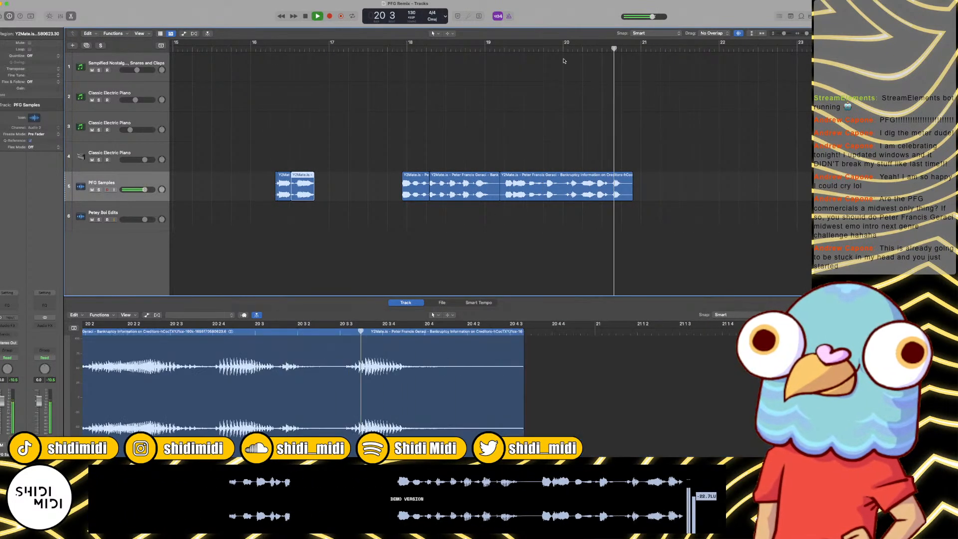
pyautogui.press('space')
# Step: Copy the long phrase clip running from bar 19 to 20 on PFG Samples, keeping the original in place
pyautogui.click(541, 195)
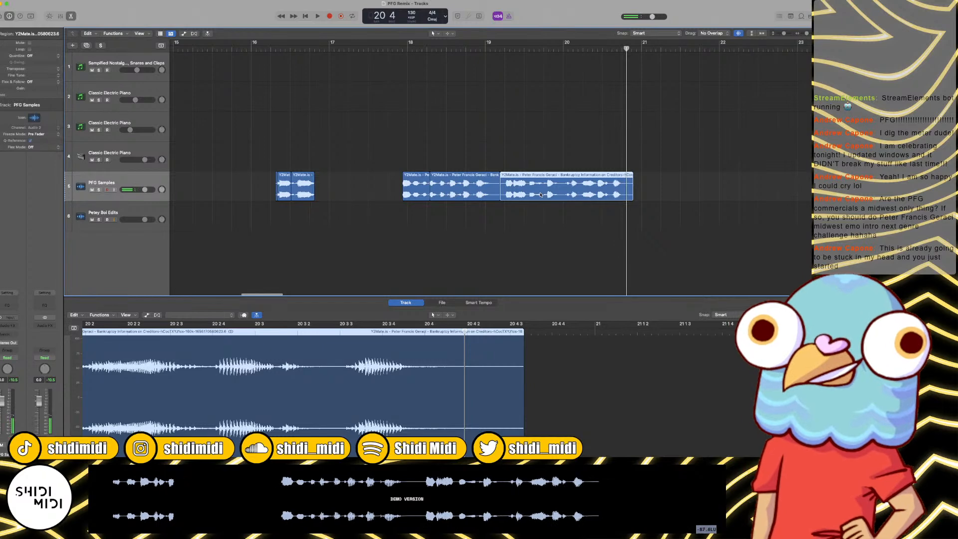
pyautogui.press('Delete')
pyautogui.hscroll(-3, 537, 193)
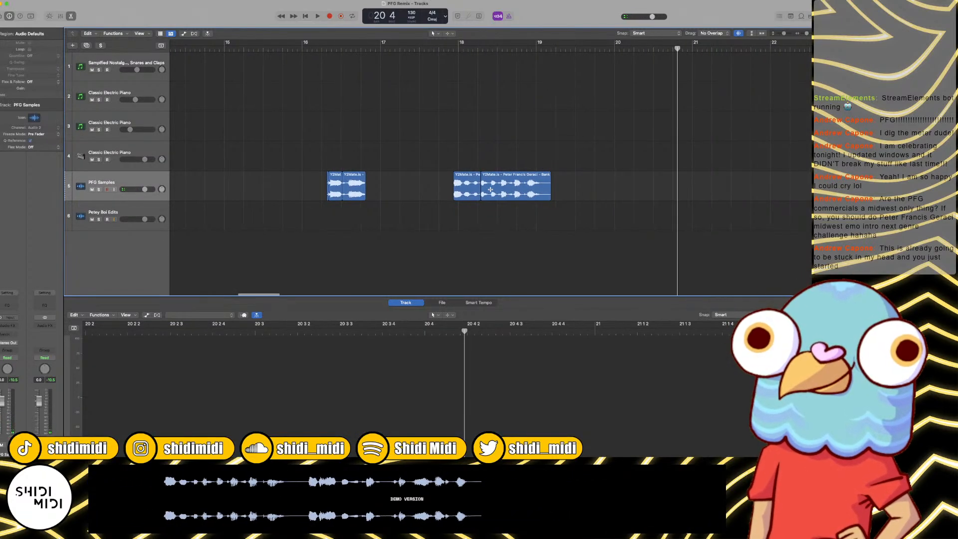
pyautogui.press('super+z')
pyautogui.press('space')
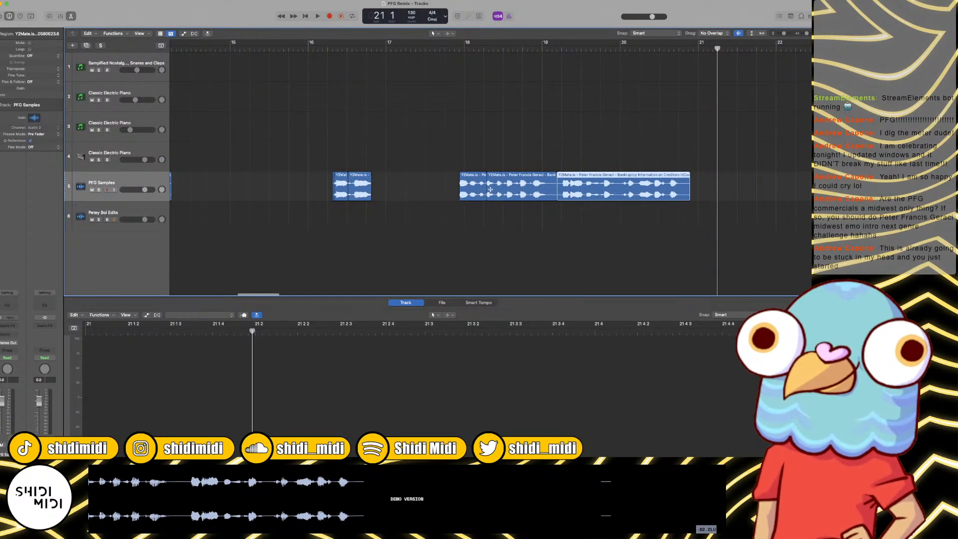
# Step: Replace the vocal clip at bar 8 on the Petey Boi Edits track with the copied long phrase
pyautogui.hscroll(-15, 480, 191)
pyautogui.hscroll(4, 482, 190)
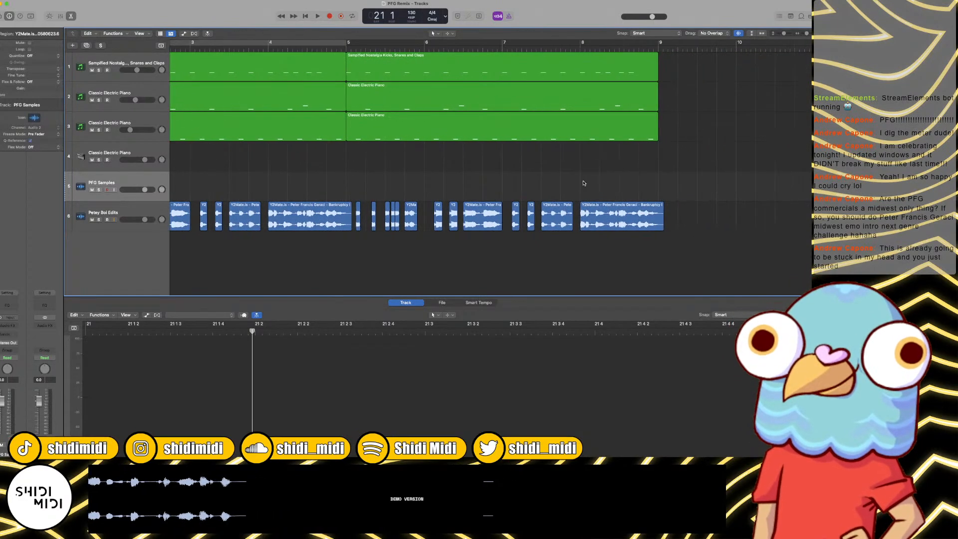
pyautogui.moveTo(618, 182); pyautogui.dragTo(620, 218)
pyautogui.press('Delete')
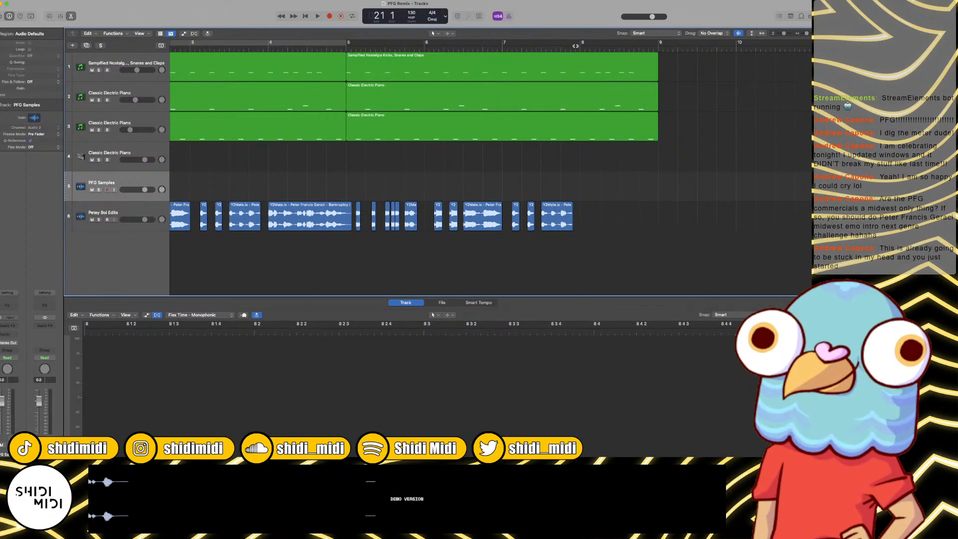
pyautogui.press('super+z')
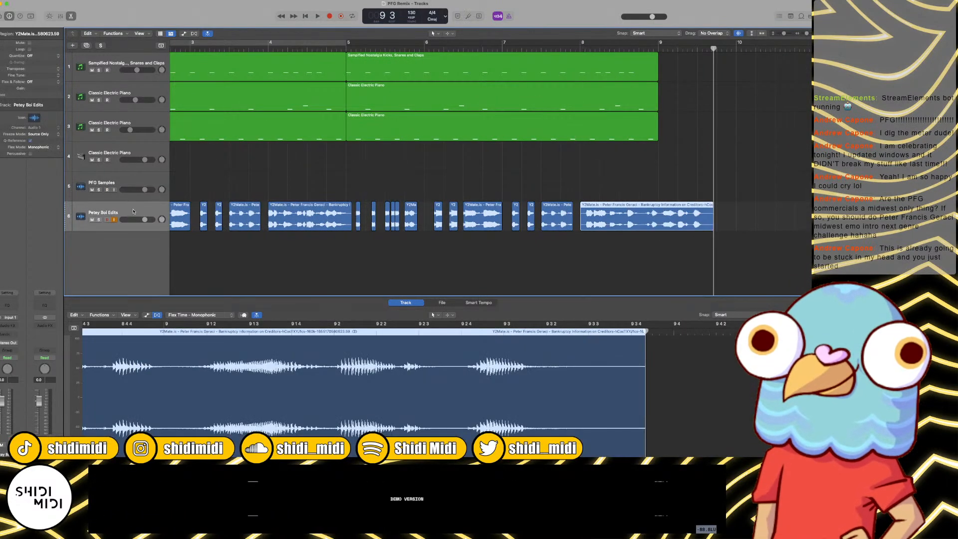
# Step: Play the phrase at bar 8, trim the silence before its first word and align its start to bar 8
pyautogui.click(577, 48)
pyautogui.press('space')
pyautogui.press('super+Right')
pyautogui.press('super+Right')
pyautogui.press('super+Right')
pyautogui.press('super+Right')
pyautogui.press('super+Right')
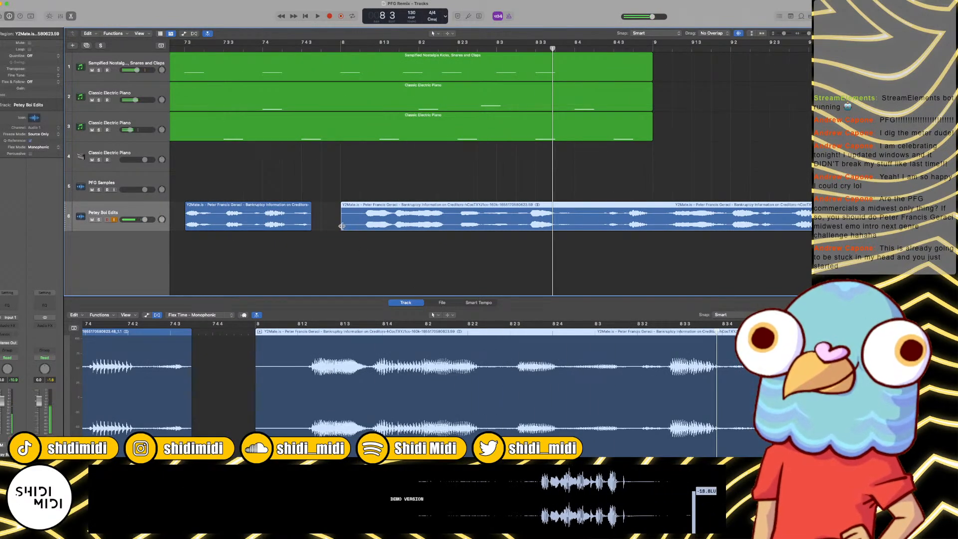
pyautogui.moveTo(342, 226); pyautogui.dragTo(362, 222)
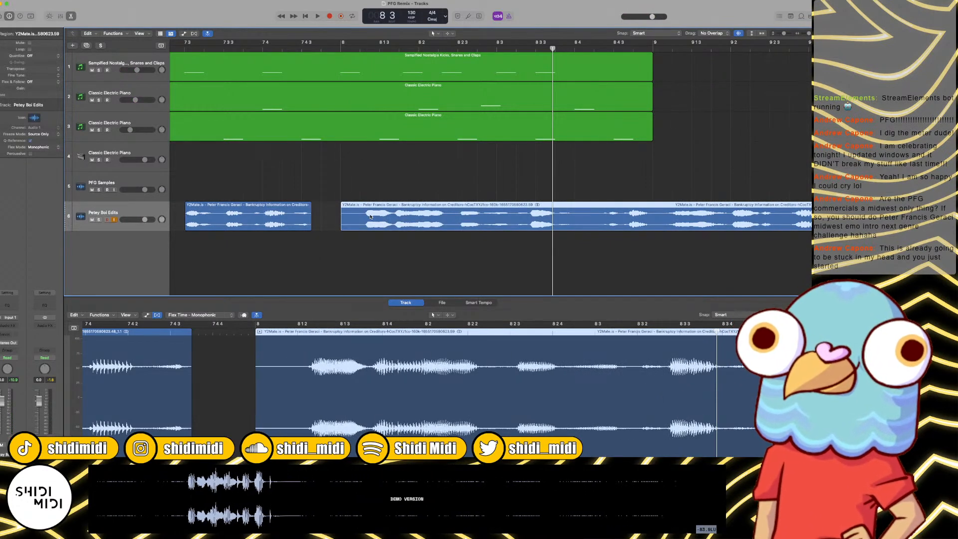
pyautogui.press('super+z')
pyautogui.press('super+shift+z')
pyautogui.press('super+shift+z')
pyautogui.press('super+shift+z')
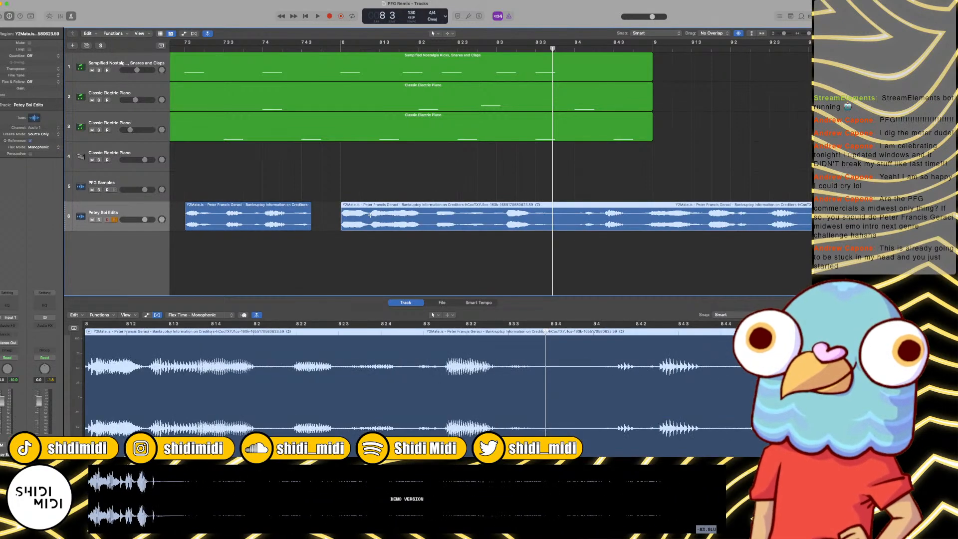
# Step: Cut the trimmed phrase, paste it back at bar 8 on Petey Boi Edits and play it against the beat
pyautogui.press('Delete')
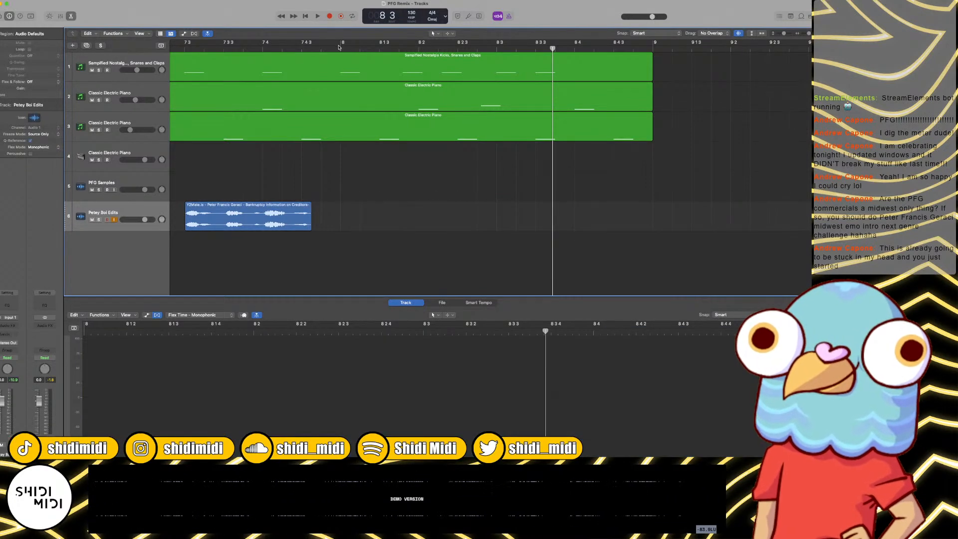
pyautogui.press('super+v')
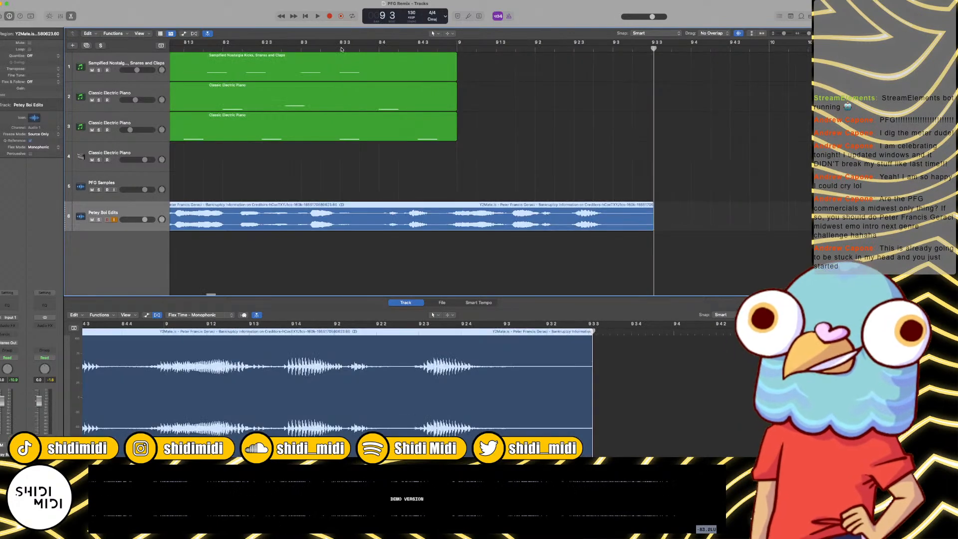
pyautogui.hscroll(-5, 284, 54)
pyautogui.click(288, 46)
pyautogui.press('space')
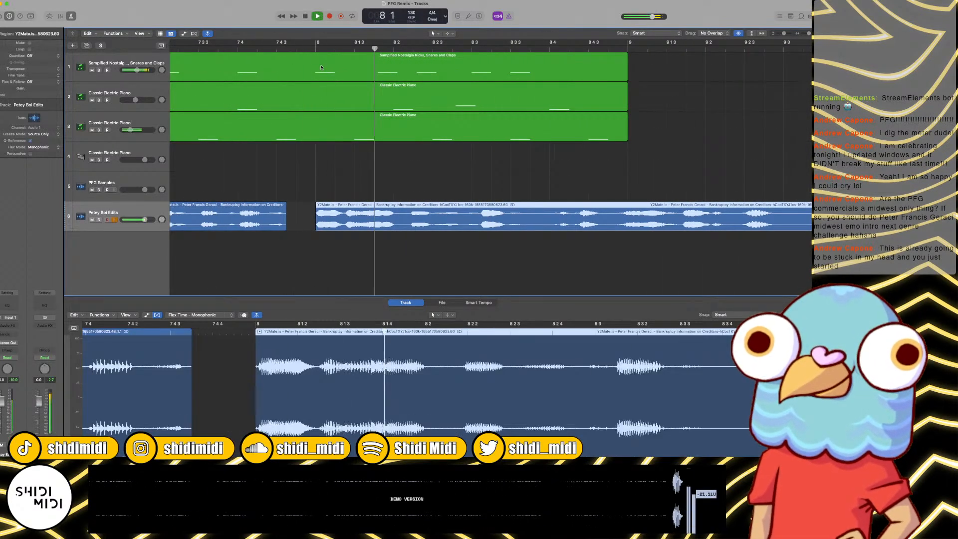
pyautogui.press('space')
pyautogui.hscroll(2, 558, 159)
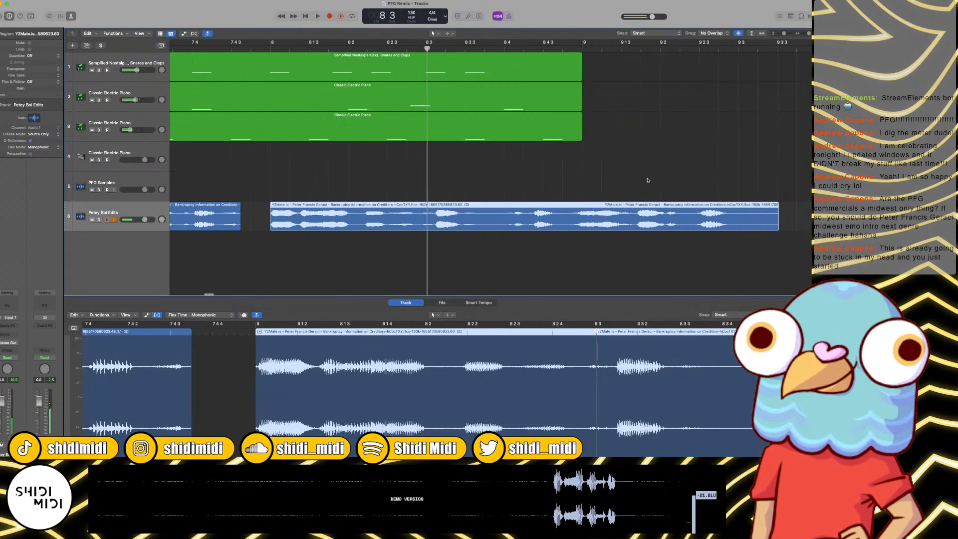
pyautogui.press('space')
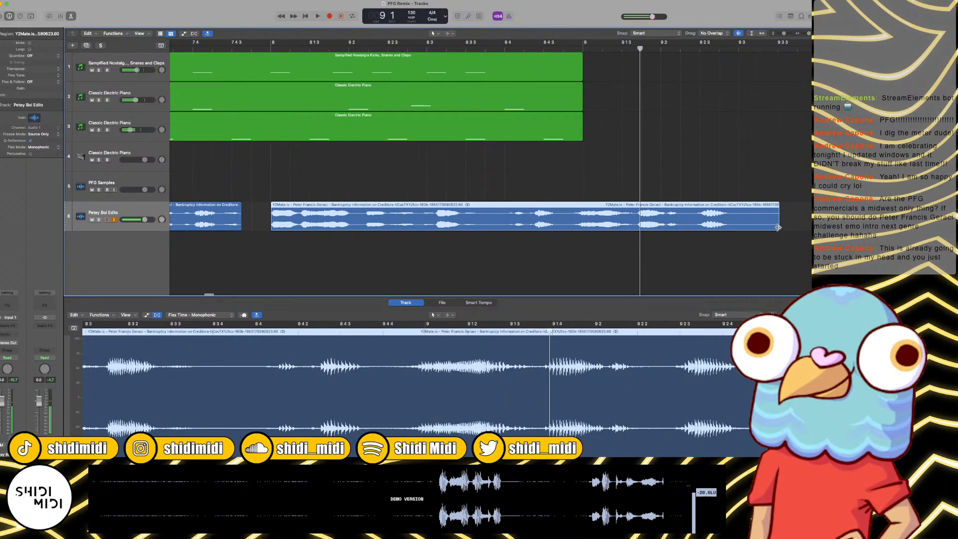
# Step: Try time-compressing the bar 8 phrase to end just before bar 9 and listen to it
pyautogui.moveTo(779, 227)
pyautogui.mouseDown()
pyautogui.moveTo(699, 227)
pyautogui.moveTo(779, 228)
pyautogui.mouseUp()
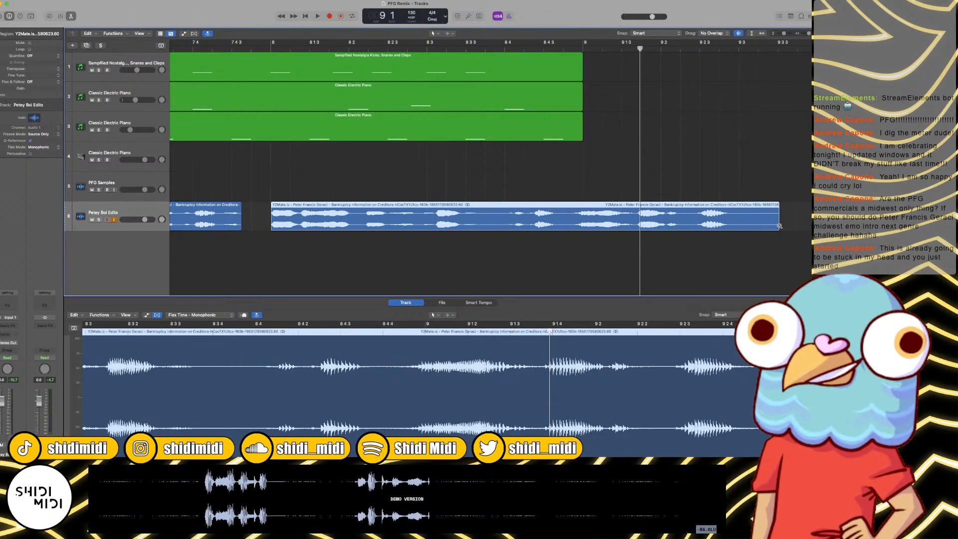
pyautogui.moveTo(774, 226); pyautogui.dragTo(574, 227)
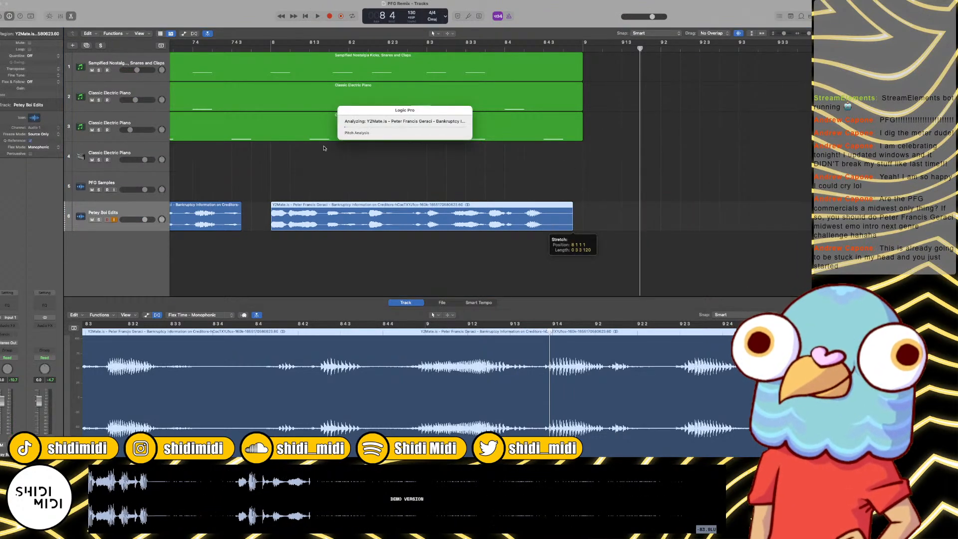
pyautogui.doubleClick(270, 49)
pyautogui.press('space')
pyautogui.press('super+z')
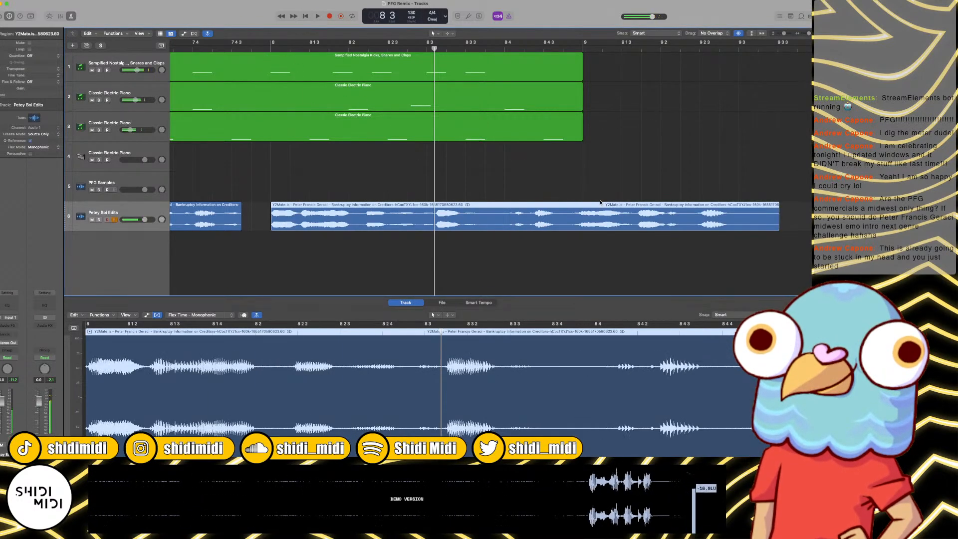
# Step: Move the bar 8 phrase from Petey Boi Edits up to the PFG Samples track
pyautogui.moveTo(778, 226)
pyautogui.mouseDown()
pyautogui.moveTo(622, 222)
pyautogui.moveTo(779, 221)
pyautogui.mouseUp()
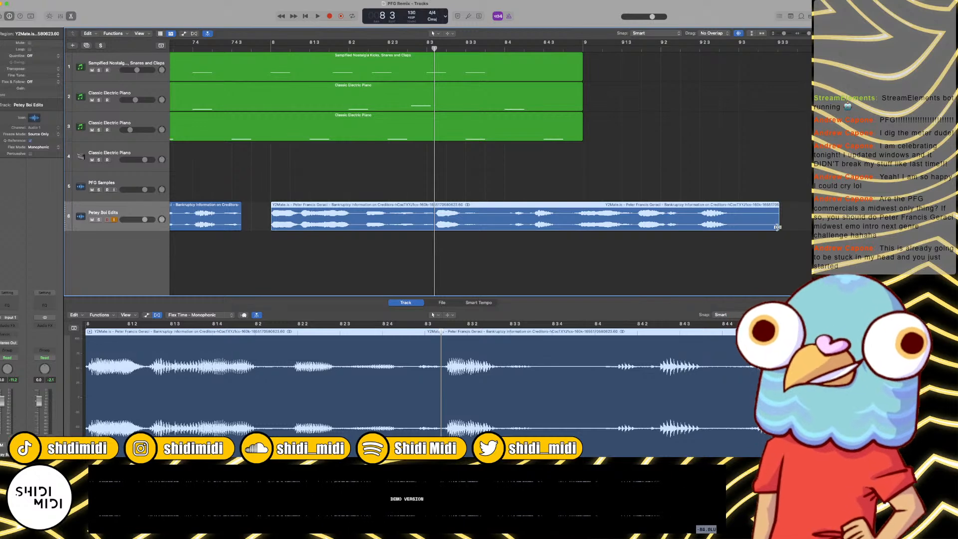
pyautogui.moveTo(599, 213); pyautogui.dragTo(600, 184)
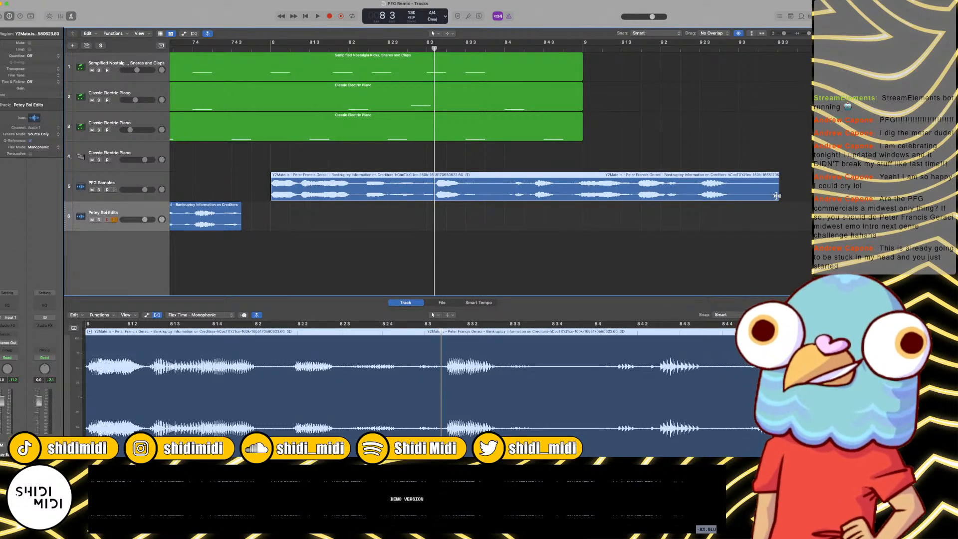
# Step: Try time-compressing the phrase on PFG Samples to end at about 9 1 3 and play it from just before bar 8
pyautogui.moveTo(777, 196); pyautogui.dragTo(637, 198)
pyautogui.click(263, 48)
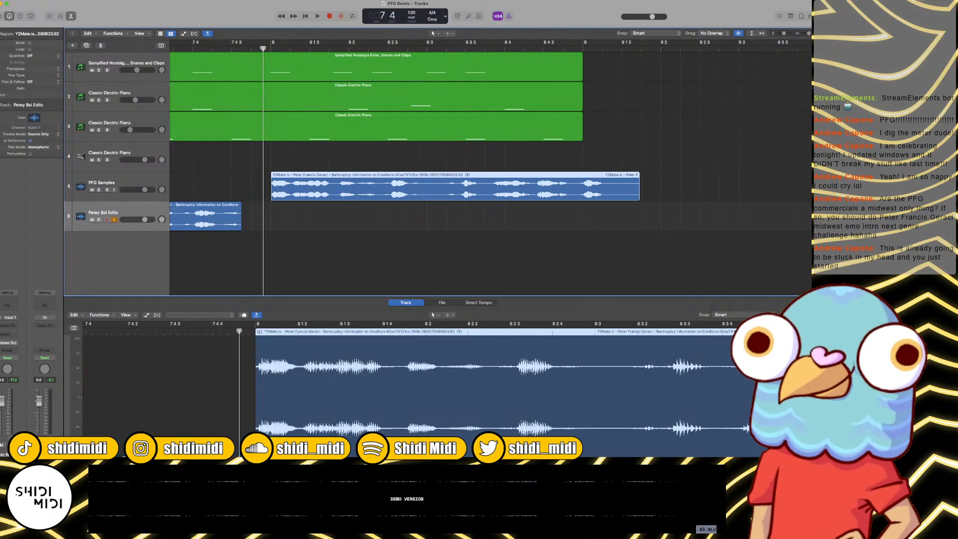
pyautogui.press('space')
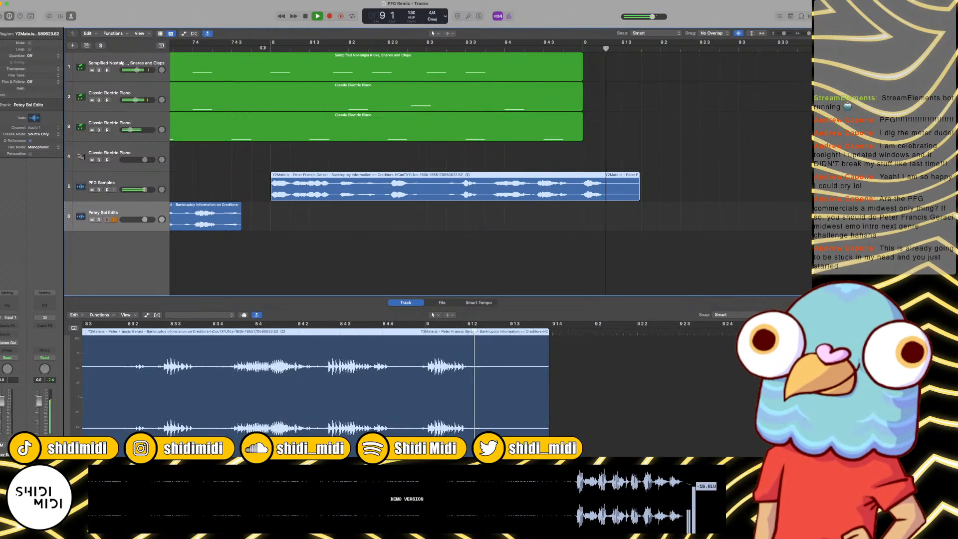
pyautogui.press('super+z')
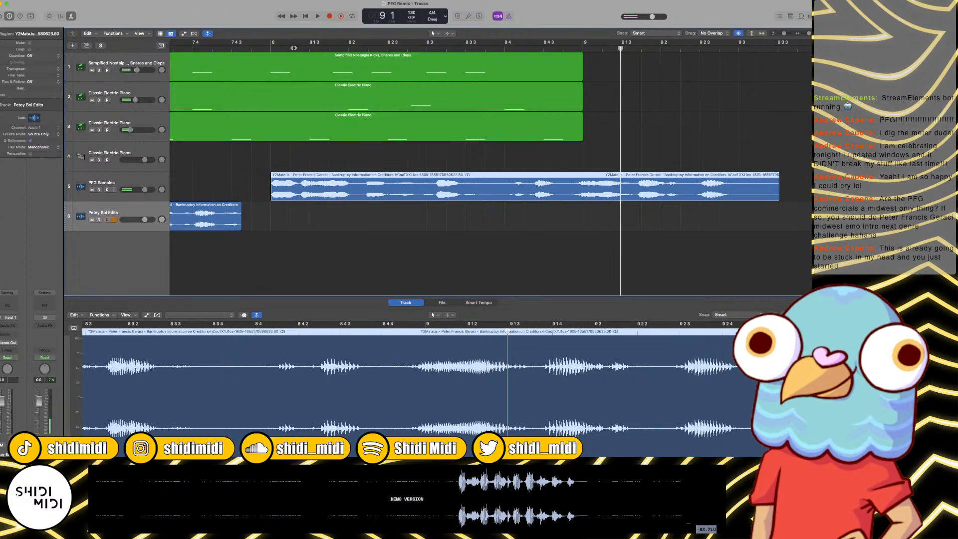
# Step: Listen to the full-length phrase on PFG Samples from bar 8 against the beat
pyautogui.click(271, 49)
pyautogui.press('space')
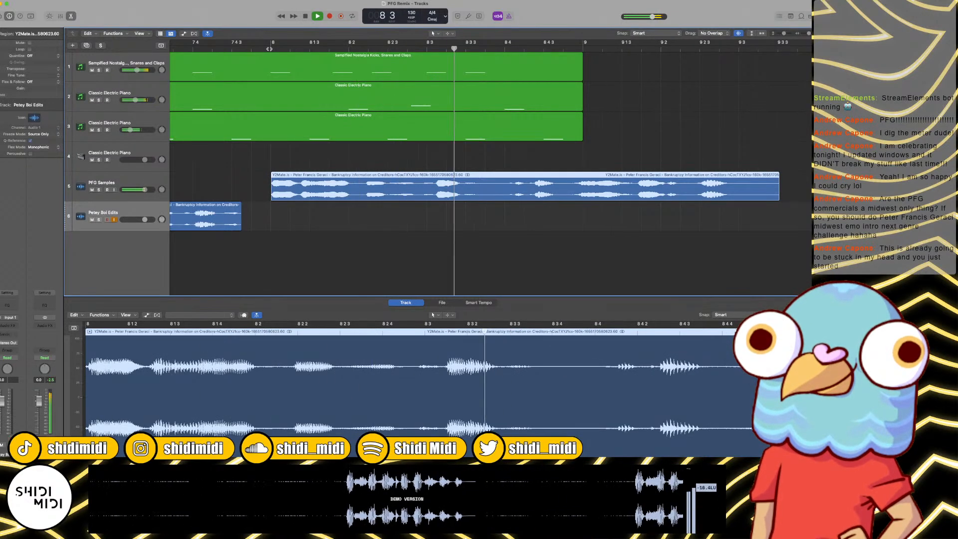
pyautogui.press('space')
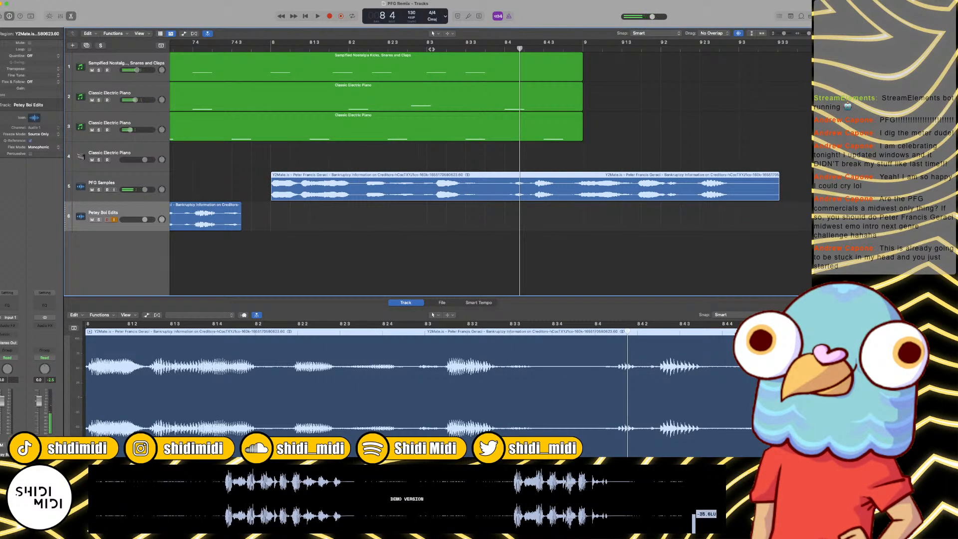
# Step: Play the phrase from bar 7, move it earlier on PFG Samples to start at 7 4 3, and listen again
pyautogui.hscroll(-5, 342, 74)
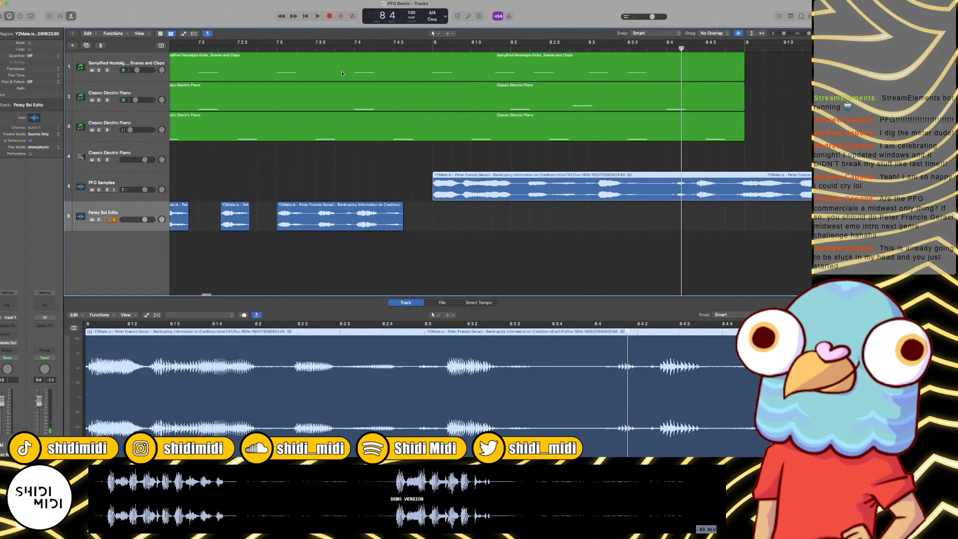
pyautogui.click(274, 49)
pyautogui.press('space')
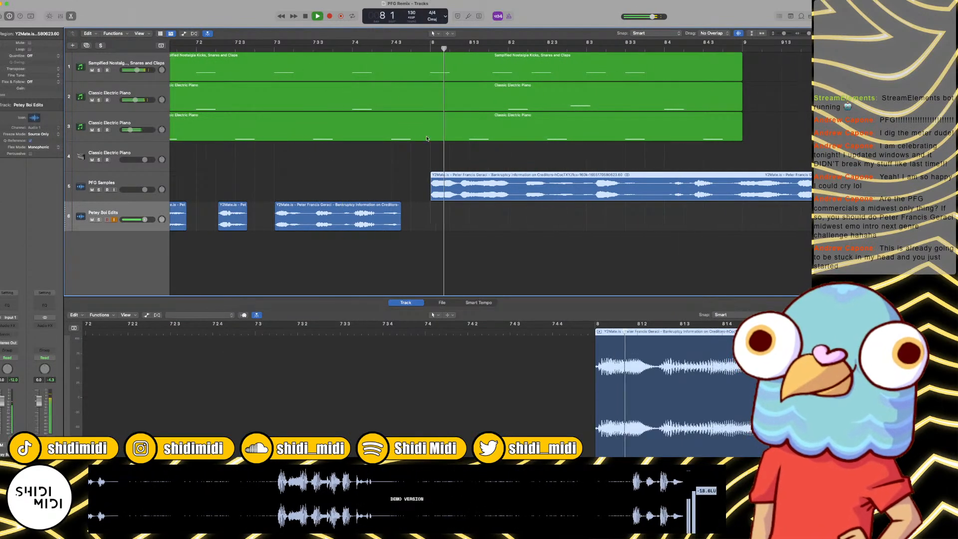
pyautogui.moveTo(488, 196); pyautogui.dragTo(449, 190)
pyautogui.doubleClick(371, 49)
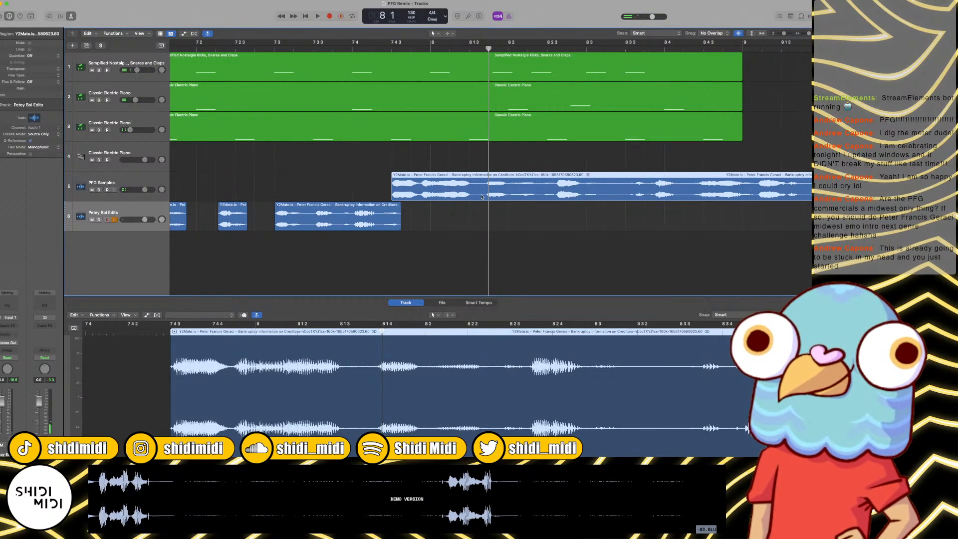
# Step: Time-compress the phrase on PFG Samples to a length of 1 1 3 180 and listen to it against the beat
pyautogui.hscroll(5, 482, 197)
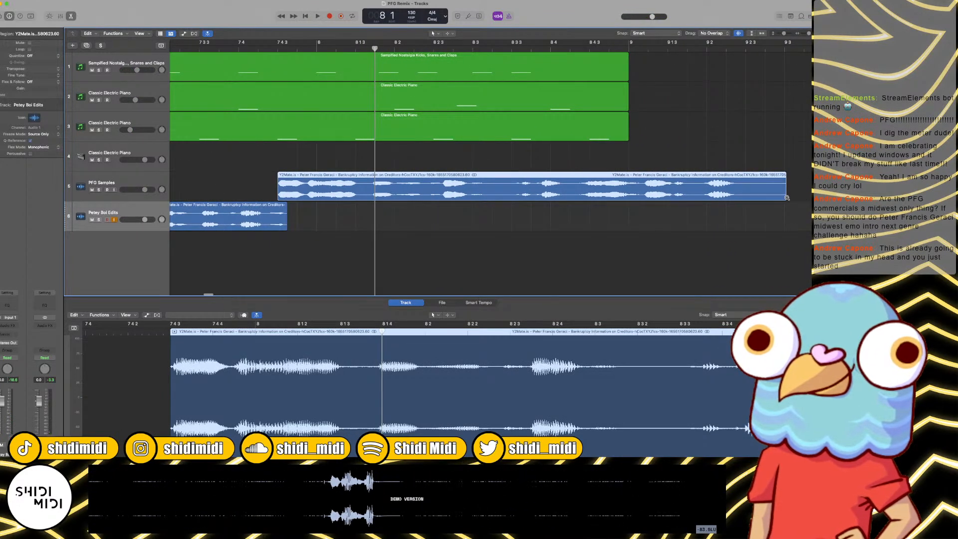
pyautogui.moveTo(774, 197); pyautogui.dragTo(740, 198)
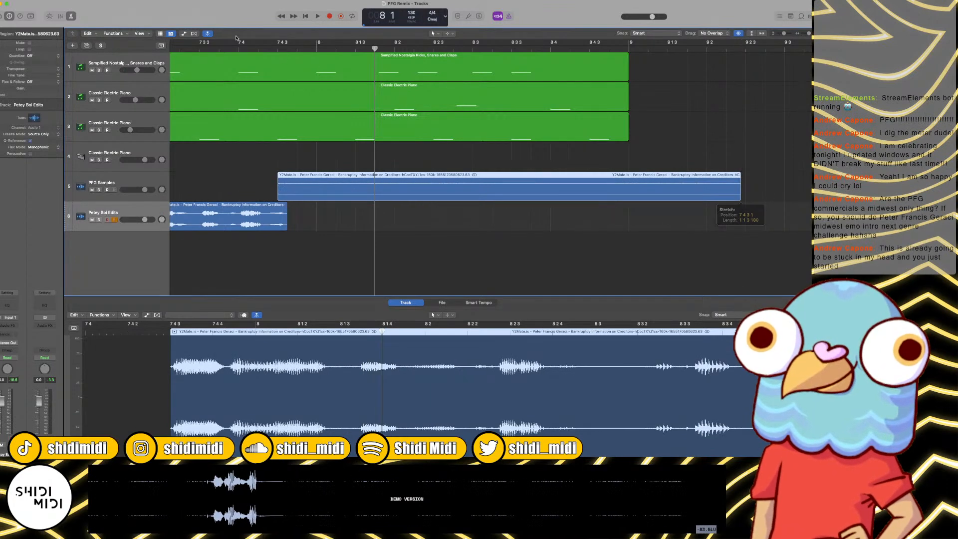
pyautogui.press('space')
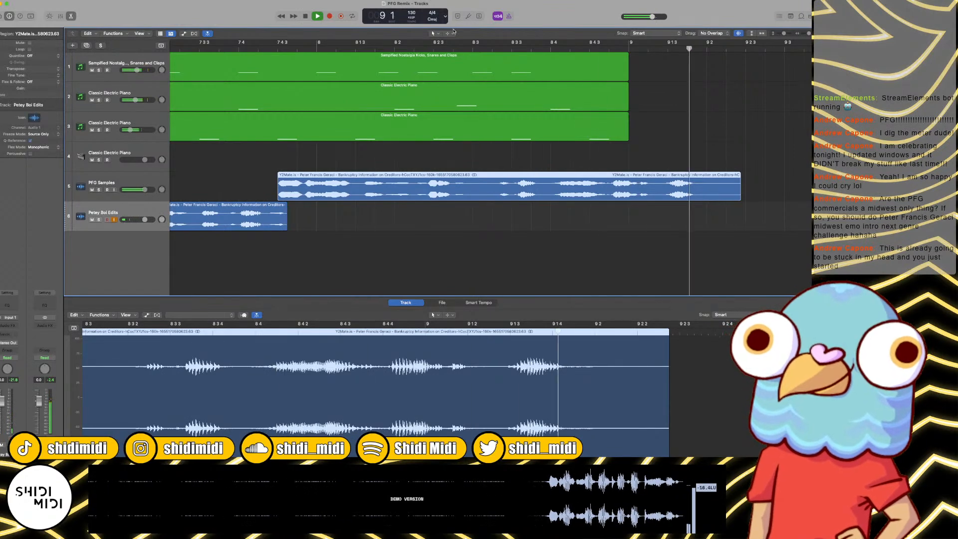
pyautogui.press('space')
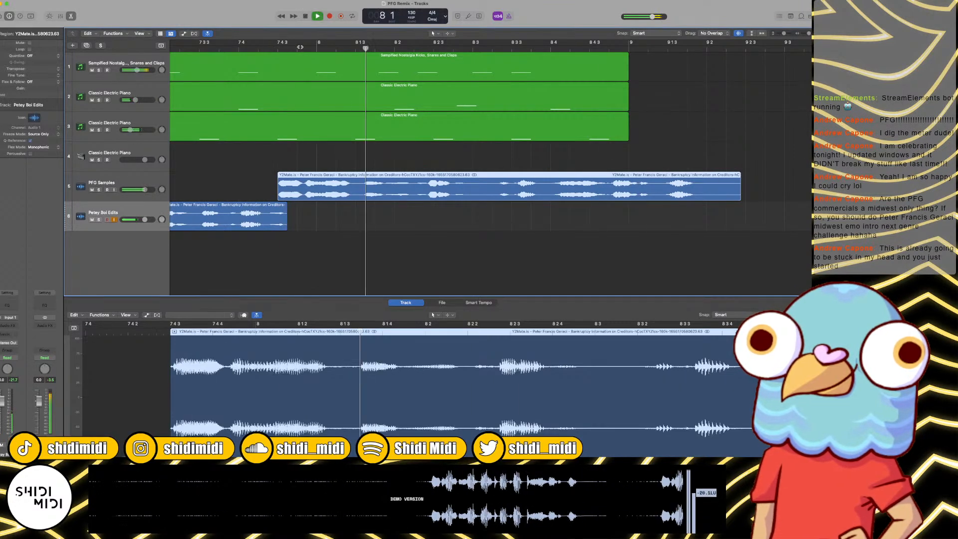
pyautogui.press('space')
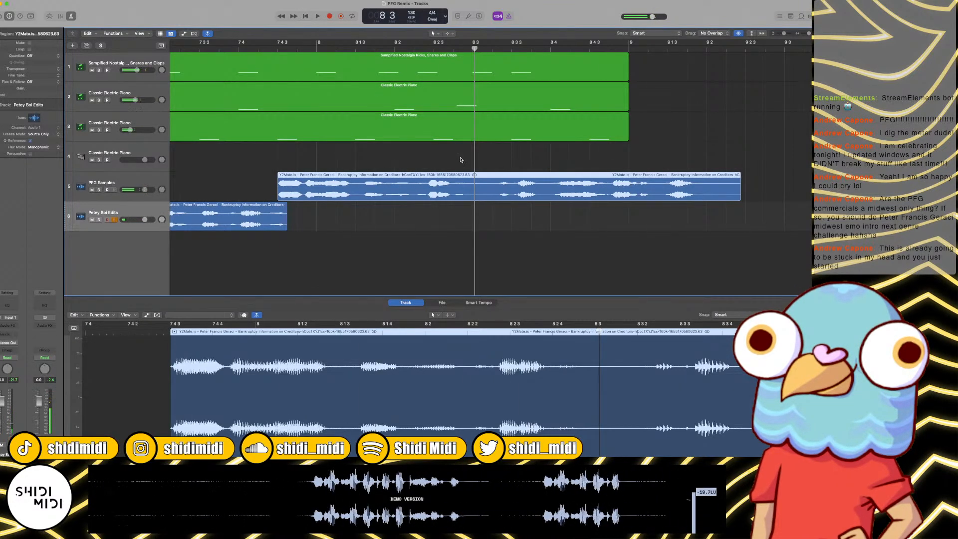
# Step: Shorten the preceding Petey Boi Edits clip to end at about 7 4 2 and move the phrase down to that track at 7 4 3
pyautogui.click(479, 49)
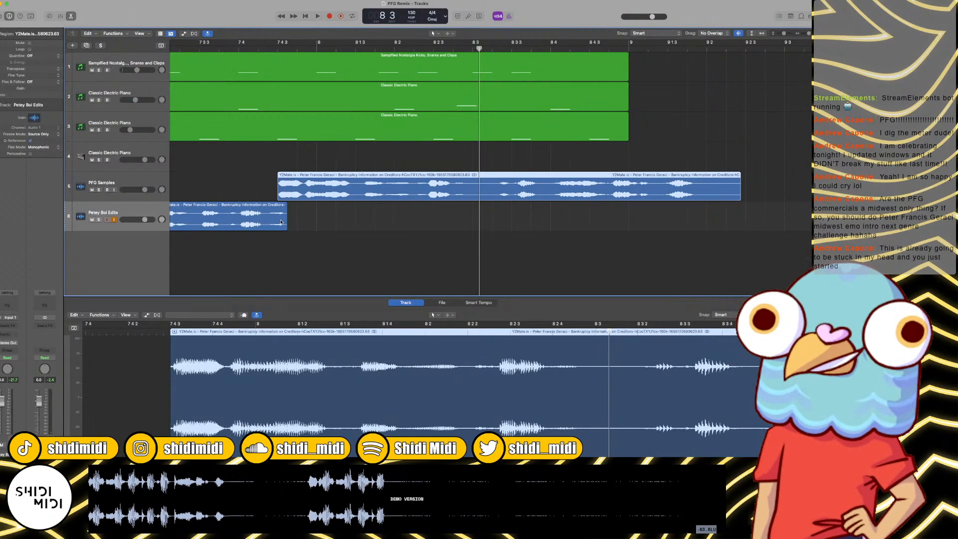
pyautogui.hscroll(-5, 287, 217)
pyautogui.click(269, 48)
pyautogui.press('space')
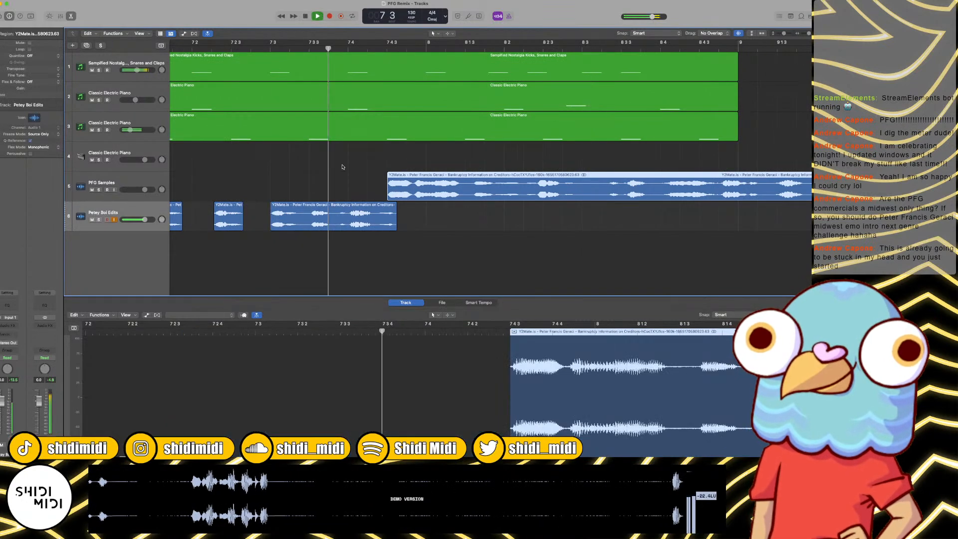
pyautogui.moveTo(396, 226); pyautogui.dragTo(372, 226)
pyautogui.moveTo(422, 180); pyautogui.dragTo(422, 210)
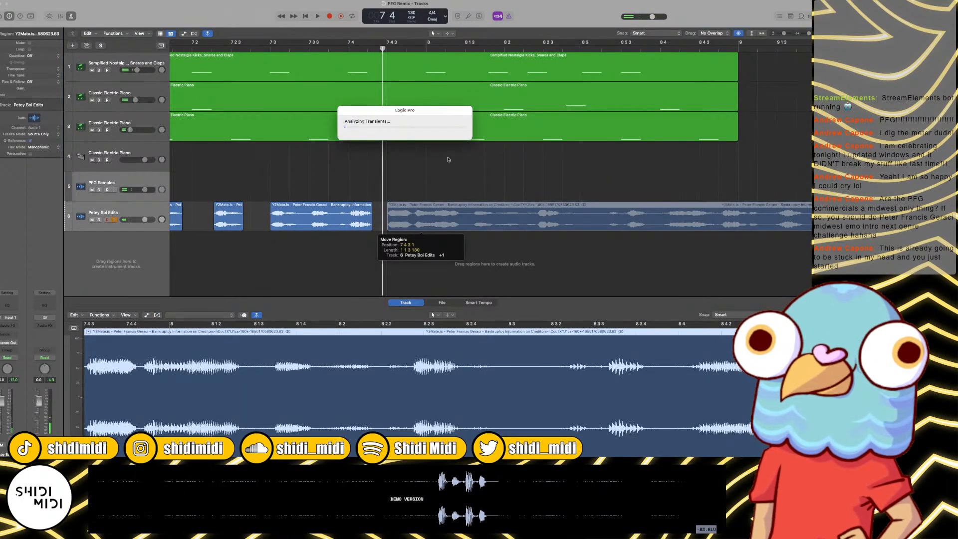
# Step: Quantize the phrase on Petey Boi Edits to 1/16 Note, raise its Q-Swing, and listen to the timing
pyautogui.press('e')
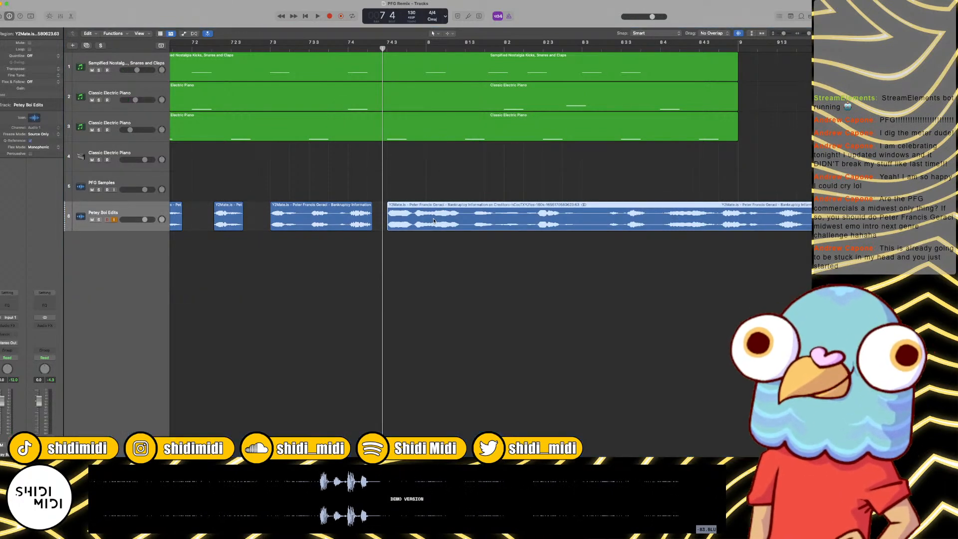
pyautogui.press('e')
pyautogui.click(31, 55)
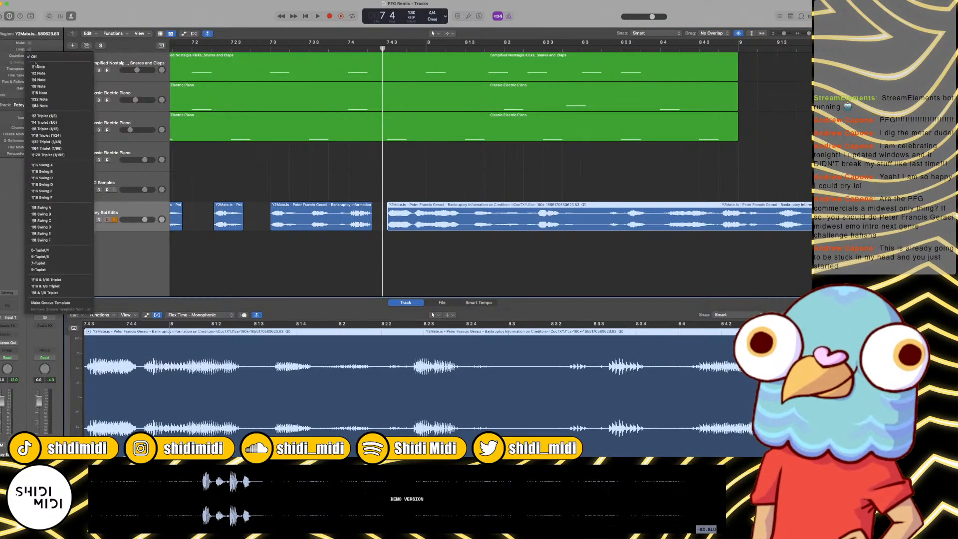
pyautogui.click(51, 94)
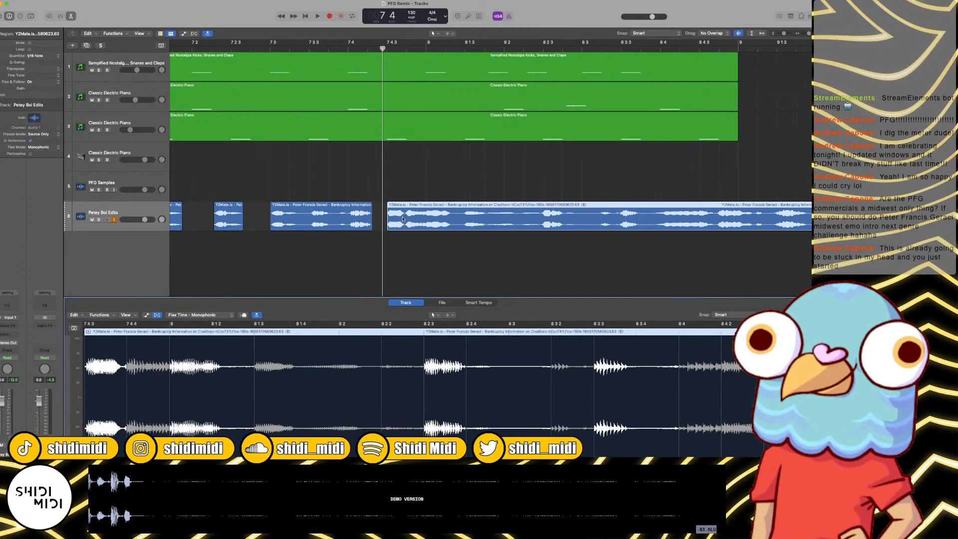
pyautogui.press('space')
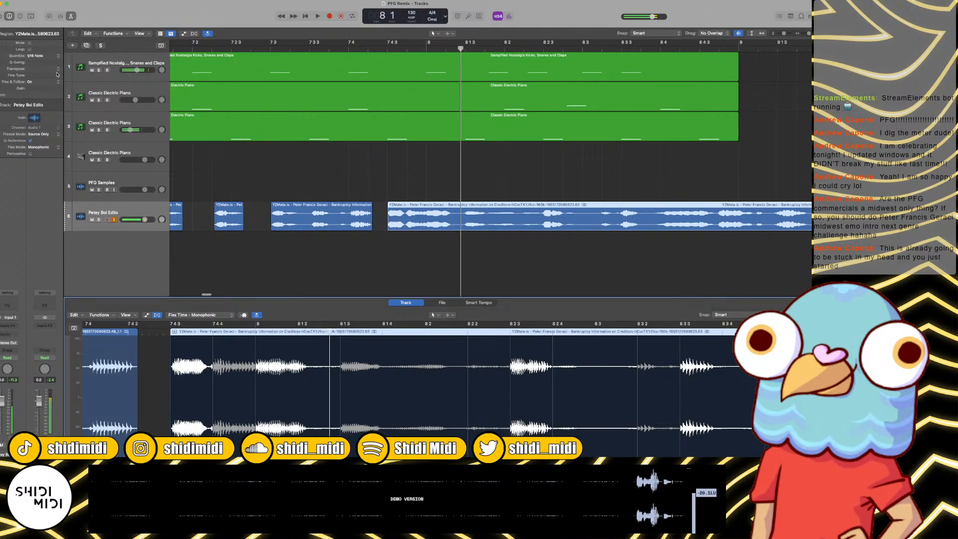
pyautogui.moveTo(32, 63); pyautogui.dragTo(34, 52)
pyautogui.press('space')
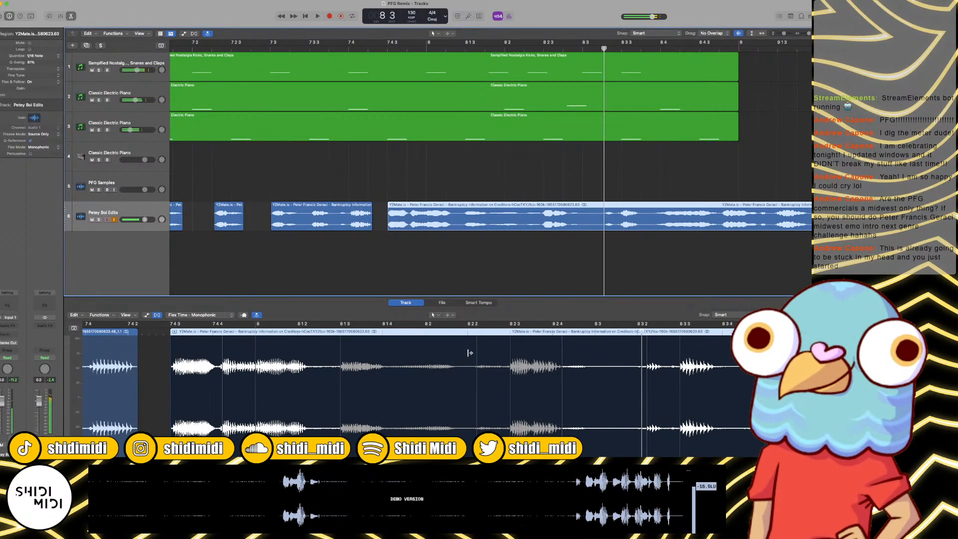
# Step: Flex the phrase's audio to 8 2 and 8 2 2, remove the flex marker near 8 2 4, and play it back
pyautogui.moveTo(477, 352); pyautogui.dragTo(425, 350)
pyautogui.moveTo(500, 348); pyautogui.dragTo(470, 346)
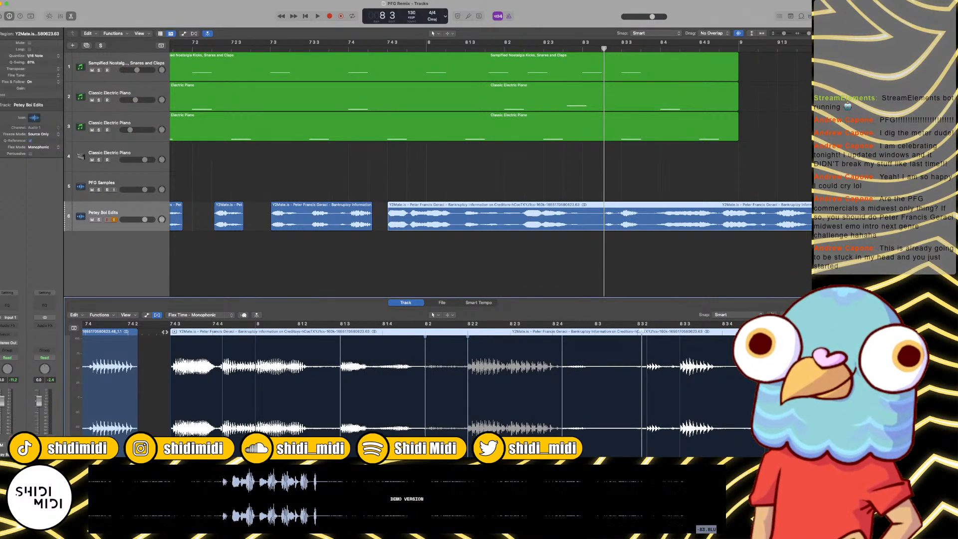
pyautogui.press('space')
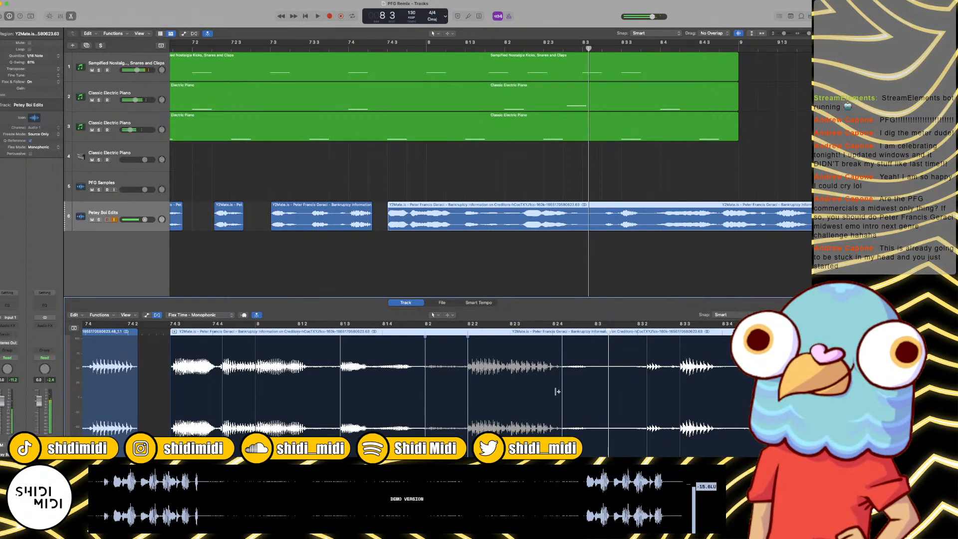
pyautogui.click(562, 333)
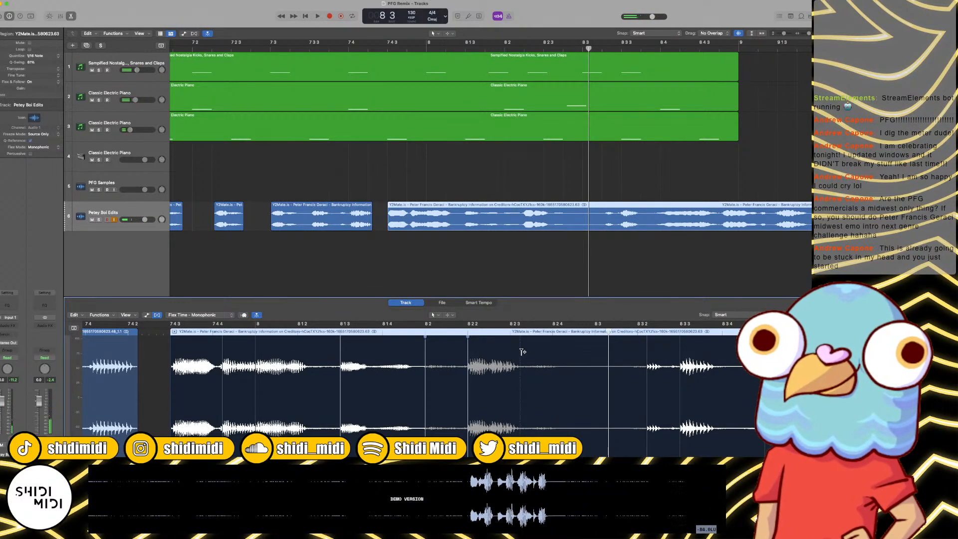
pyautogui.press('space')
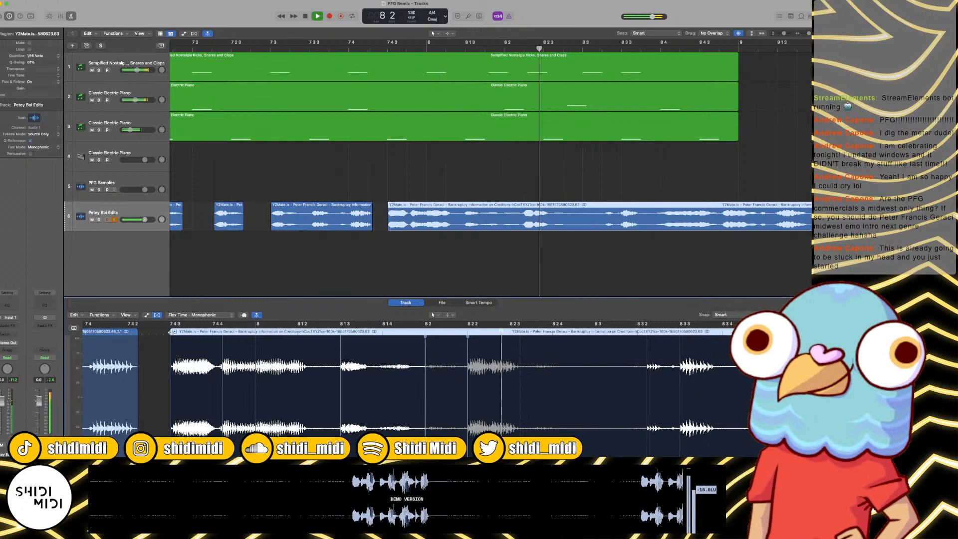
pyautogui.press('space')
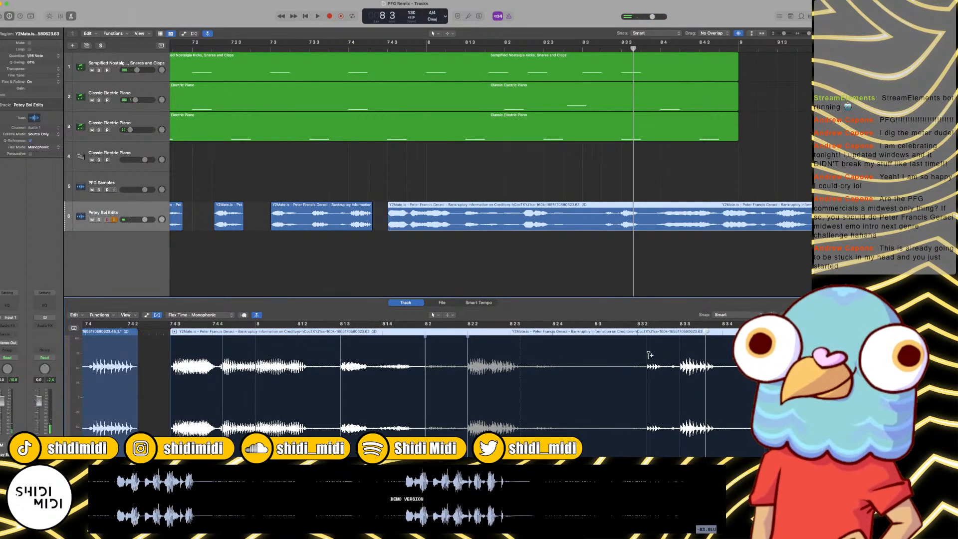
# Step: Replay the phrase, pull the word at 8 2 2 back to 8 2 with its flex marker, and listen again
pyautogui.hscroll(-1, 649, 355)
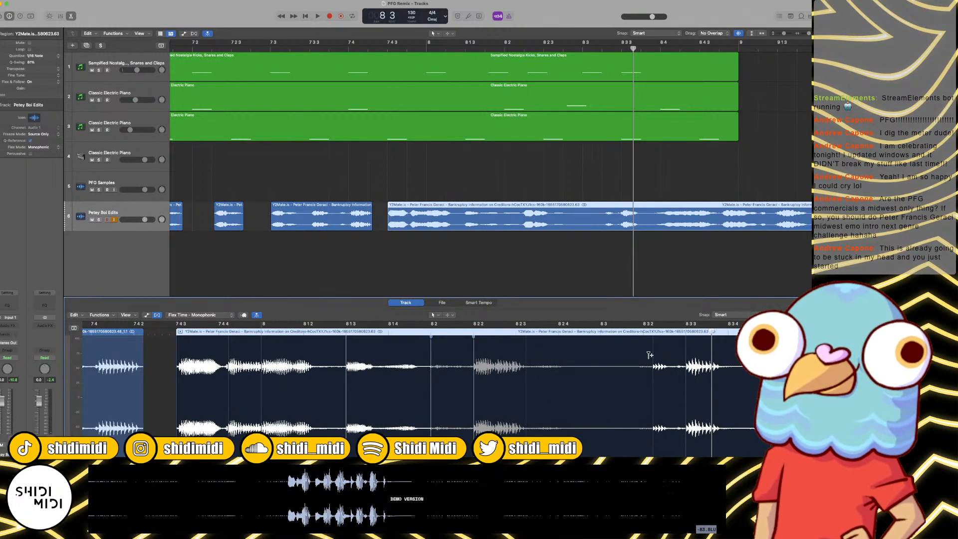
pyautogui.press('space')
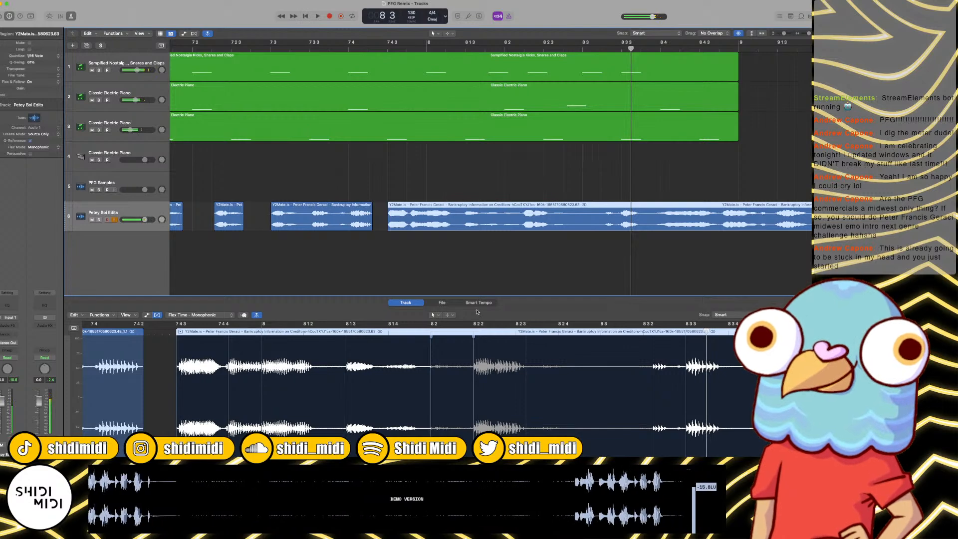
pyautogui.click(381, 52)
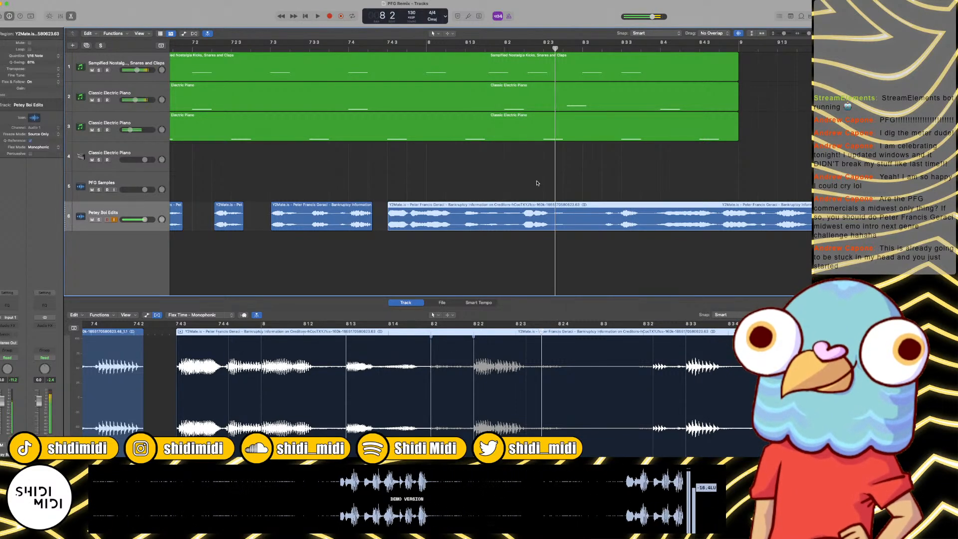
pyautogui.moveTo(472, 352); pyautogui.dragTo(431, 342)
pyautogui.click(431, 334)
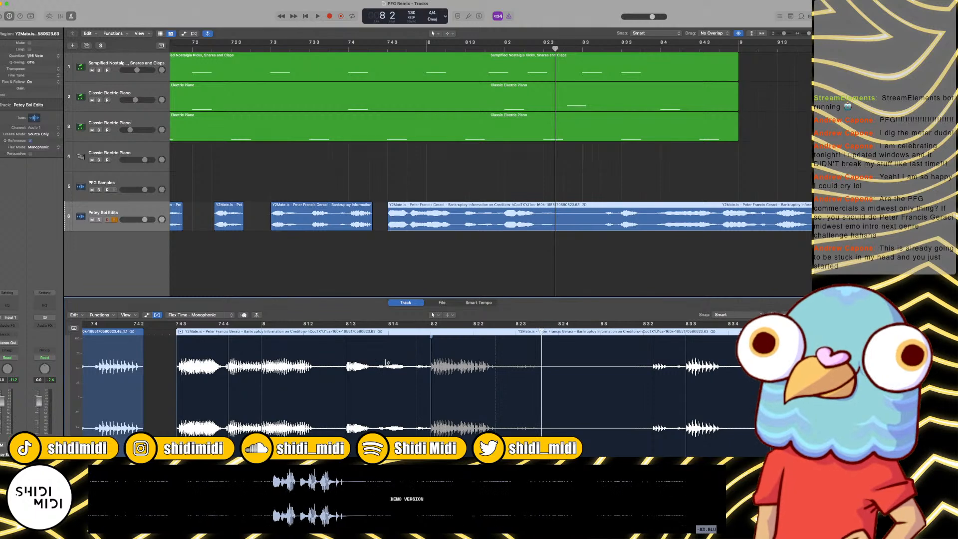
pyautogui.press('space')
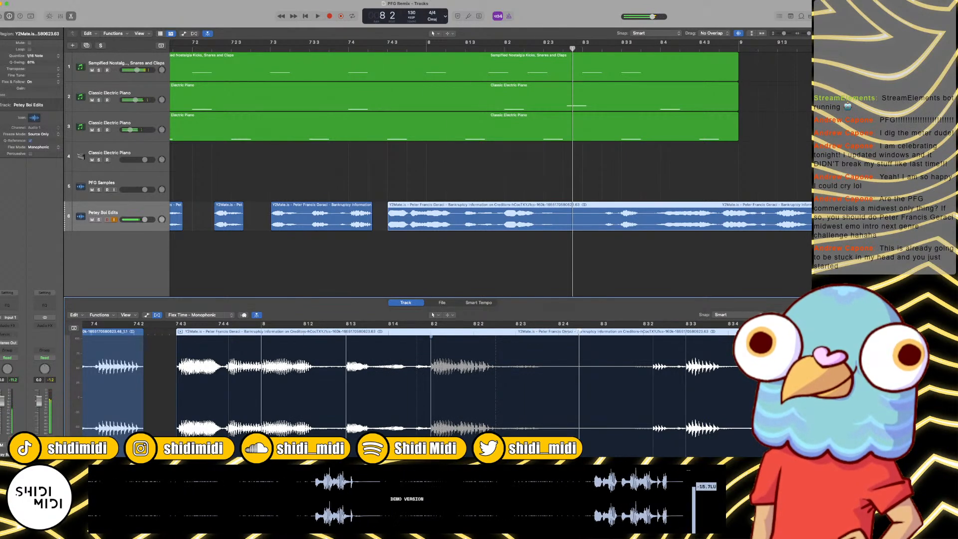
# Step: Flex the next two sounds of the phrase earlier to 8 2 4 and about 8 3, and play the result
pyautogui.moveTo(655, 354); pyautogui.dragTo(559, 347)
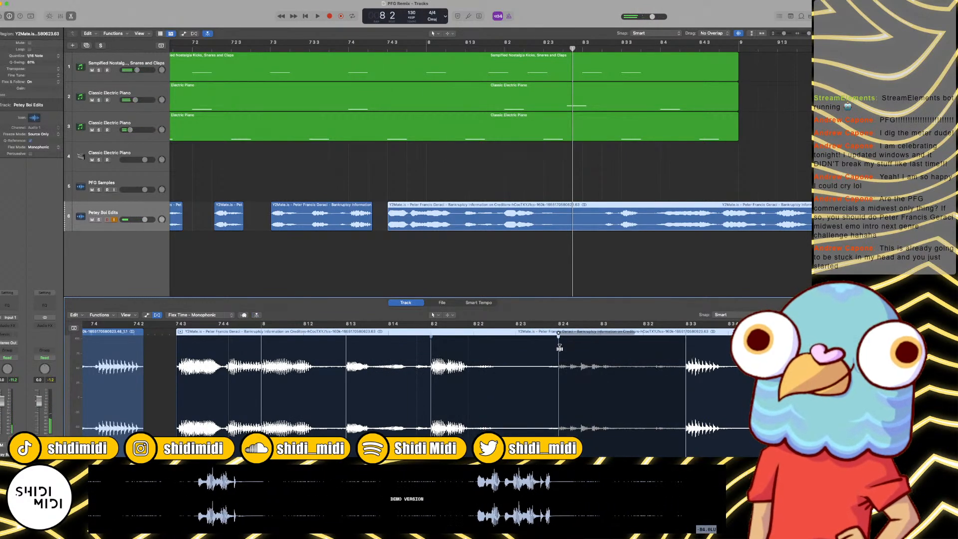
pyautogui.moveTo(686, 347); pyautogui.dragTo(563, 348)
pyautogui.press('space')
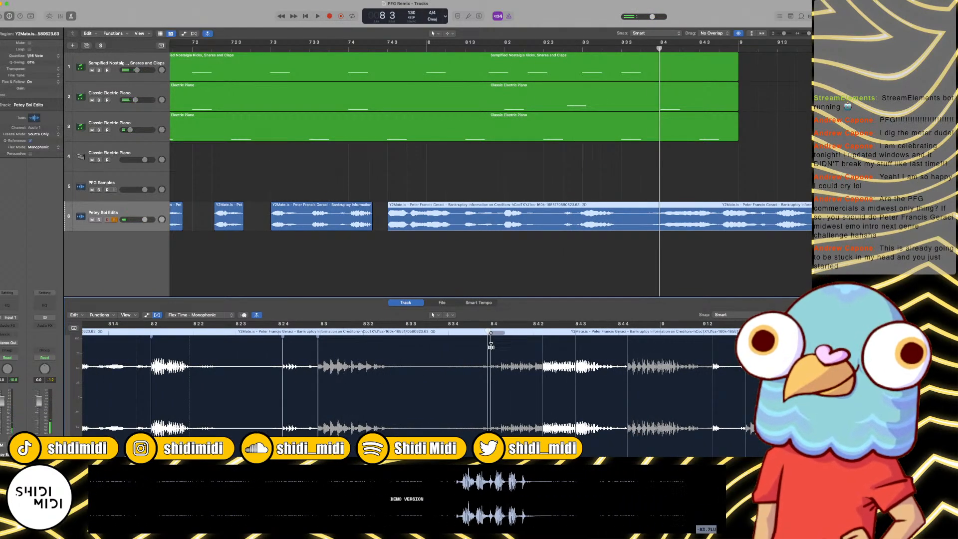
# Step: Flex the word at 8 4 back to 8 3 3, remove the marker near 8 4 2, and pull the following sound to 8 3 4
pyautogui.moveTo(492, 346)
pyautogui.mouseDown()
pyautogui.moveTo(398, 345)
pyautogui.moveTo(406, 345)
pyautogui.mouseUp()
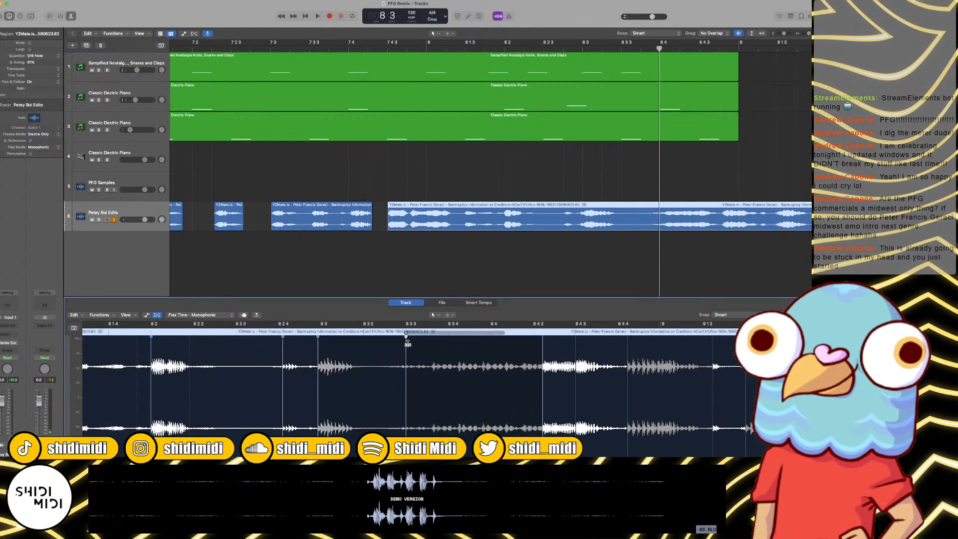
pyautogui.doubleClick(543, 334)
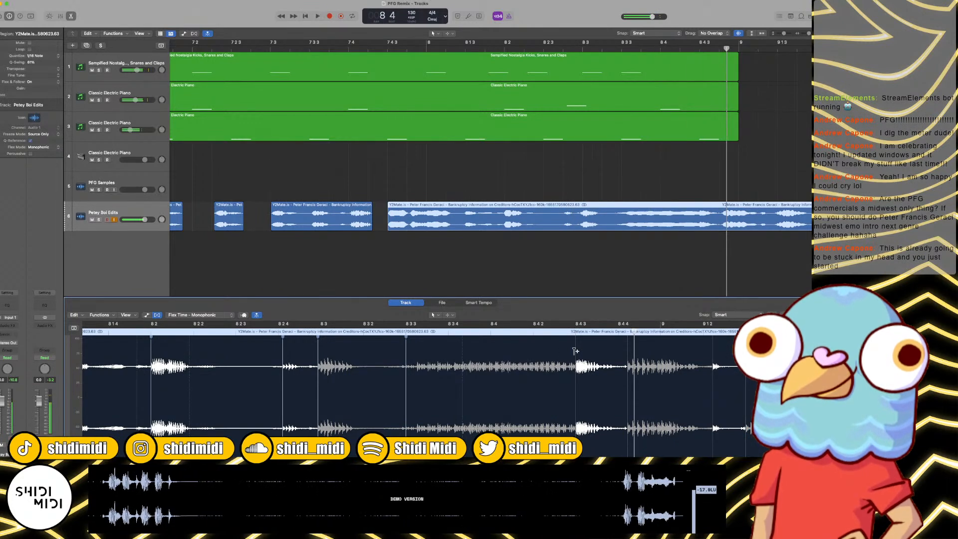
pyautogui.moveTo(574, 342); pyautogui.dragTo(447, 345)
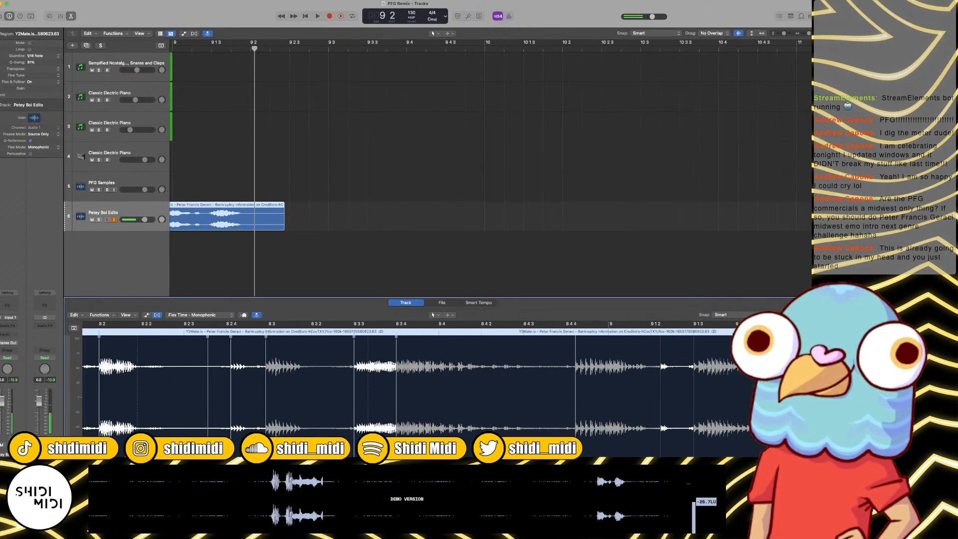
# Step: Play the phrase's ending and flex its next two sounds earlier, to 8 4 and 8 4 3
pyautogui.press('space')
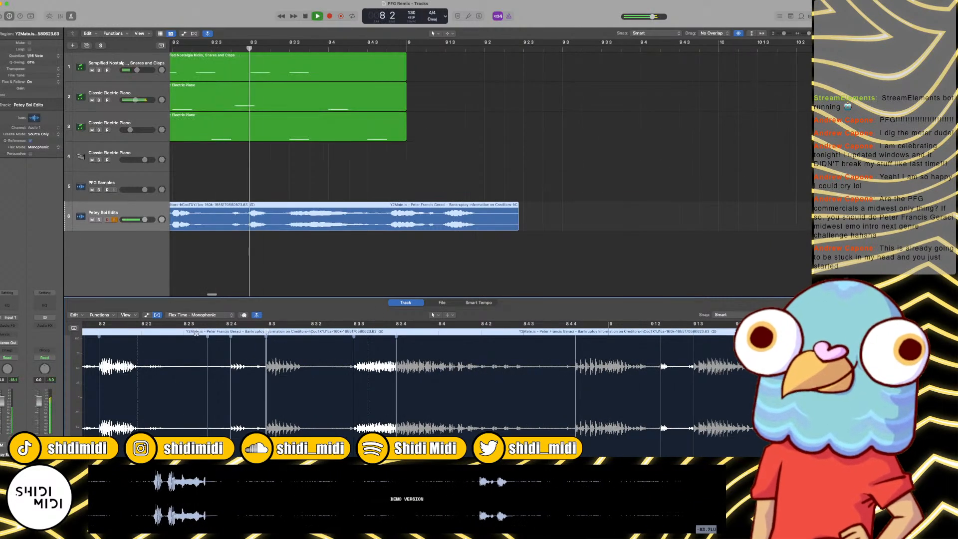
pyautogui.press('space')
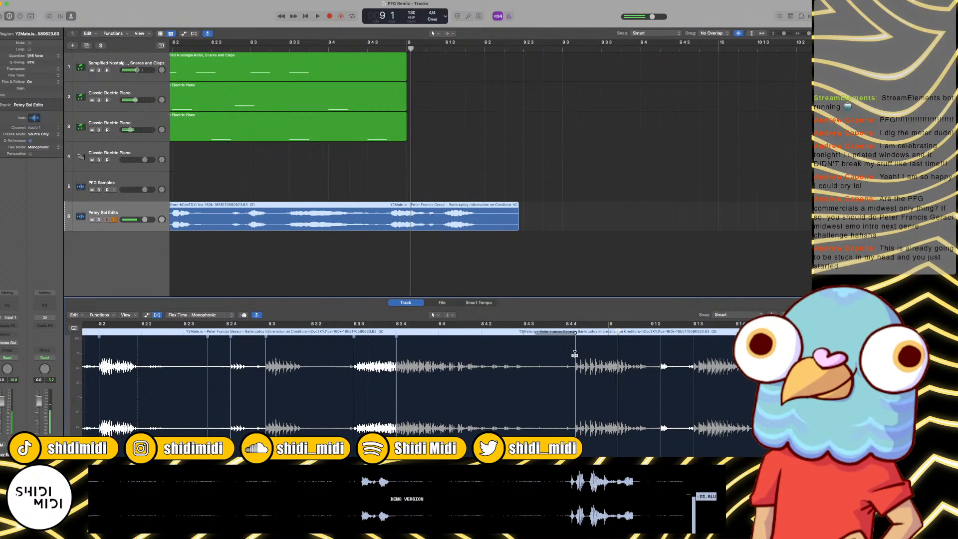
pyautogui.moveTo(576, 355); pyautogui.dragTo(439, 346)
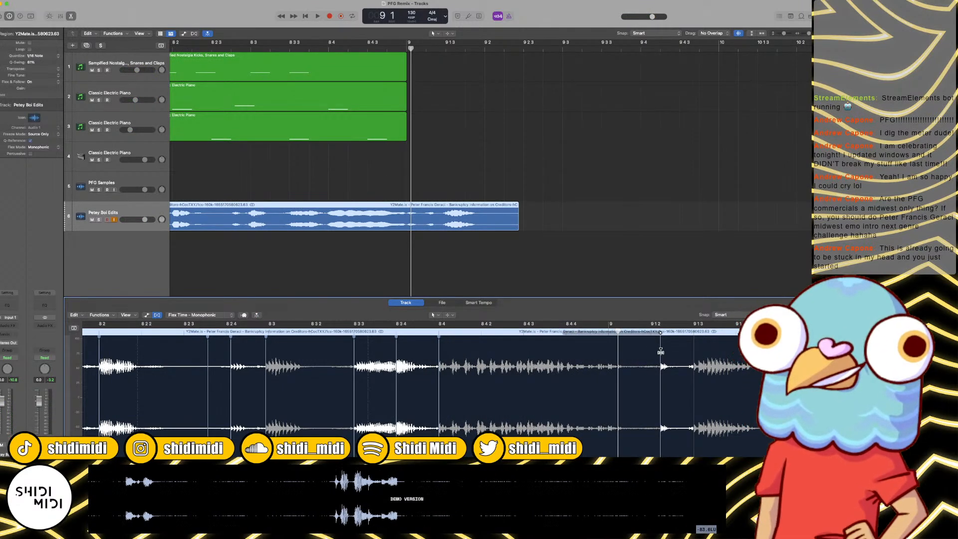
pyautogui.moveTo(661, 352); pyautogui.dragTo(524, 351)
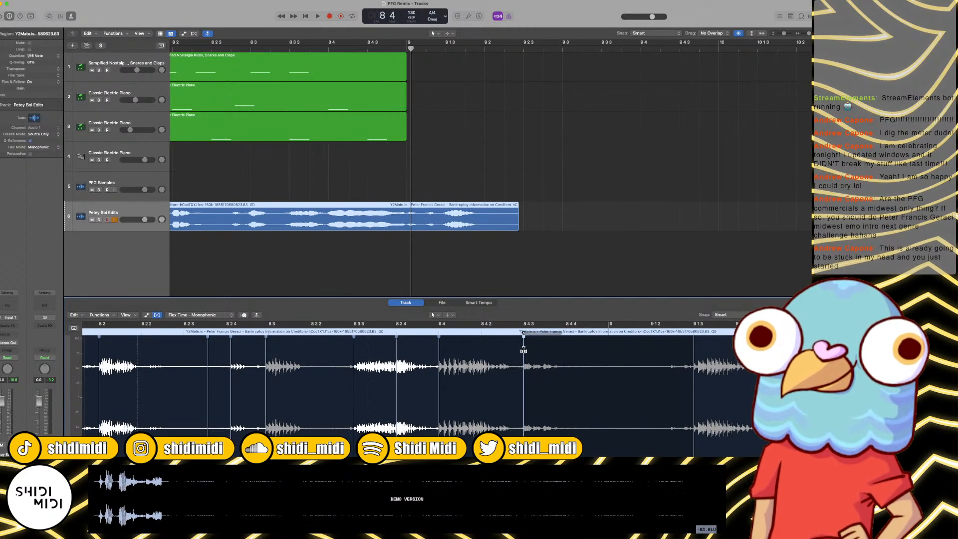
# Step: Play the phrase's ending, flex its last two sounds earlier to 8 4 2 and 8 4 3, and shift the tail marker nearer bar 9
pyautogui.moveTo(523, 351); pyautogui.dragTo(524, 350)
pyautogui.press('space')
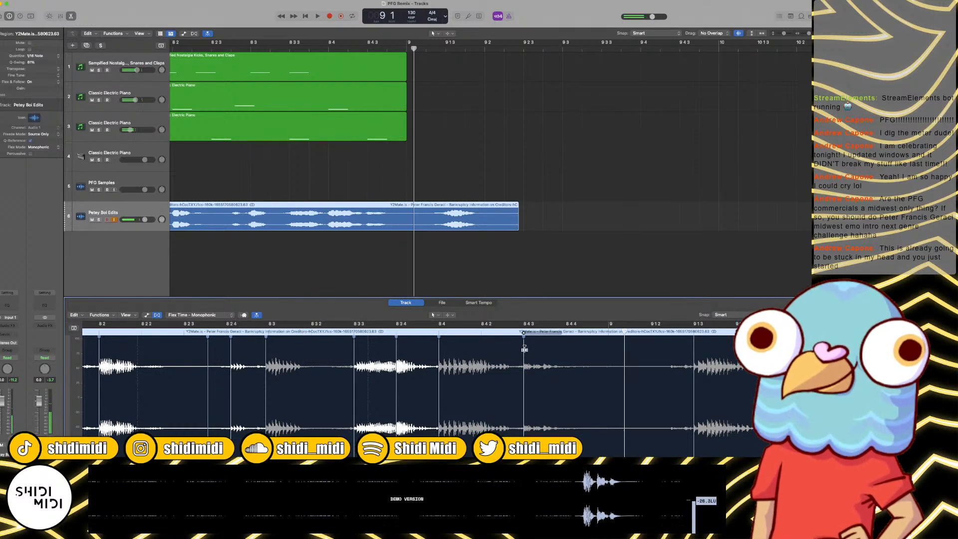
pyautogui.press('space')
pyautogui.press('space')
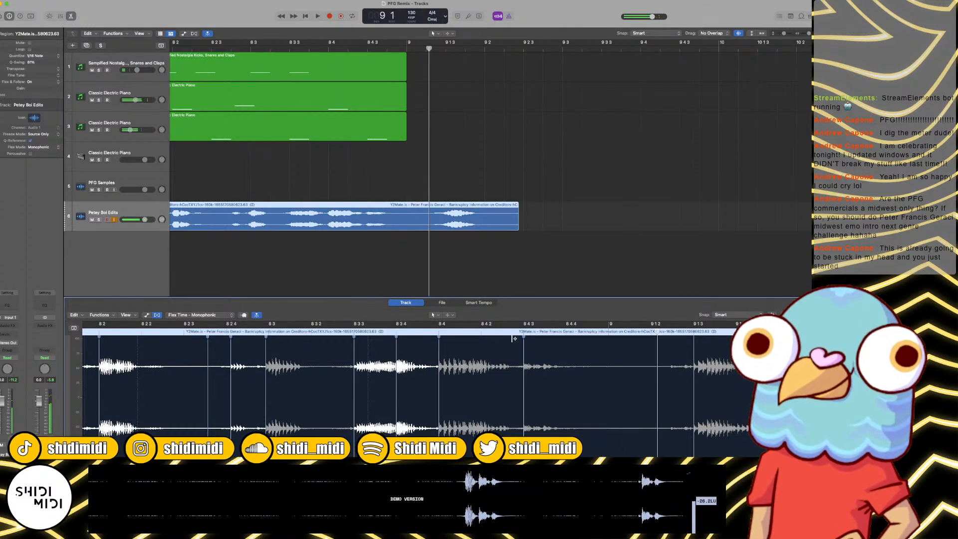
pyautogui.moveTo(503, 352); pyautogui.dragTo(489, 351)
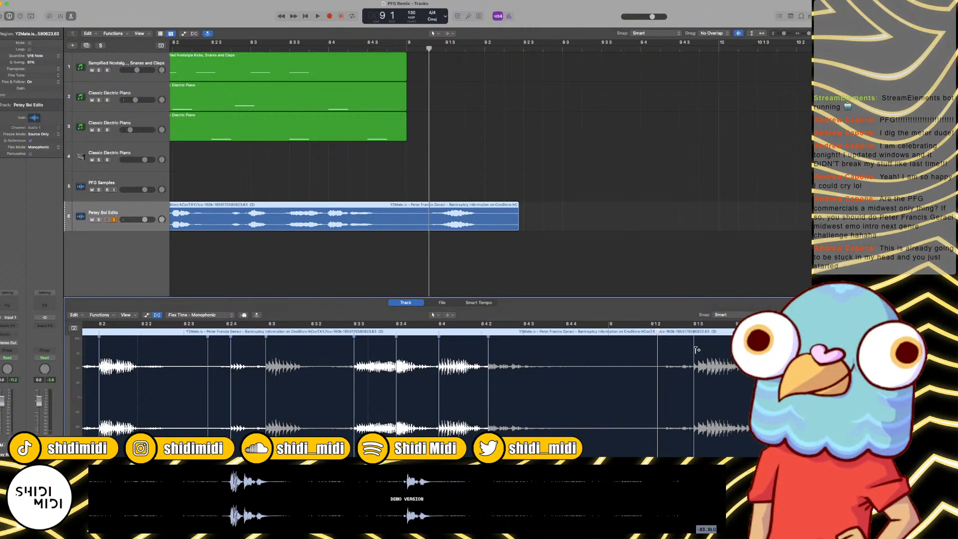
pyautogui.moveTo(694, 350)
pyautogui.mouseDown()
pyautogui.moveTo(516, 349)
pyautogui.moveTo(523, 350)
pyautogui.mouseUp()
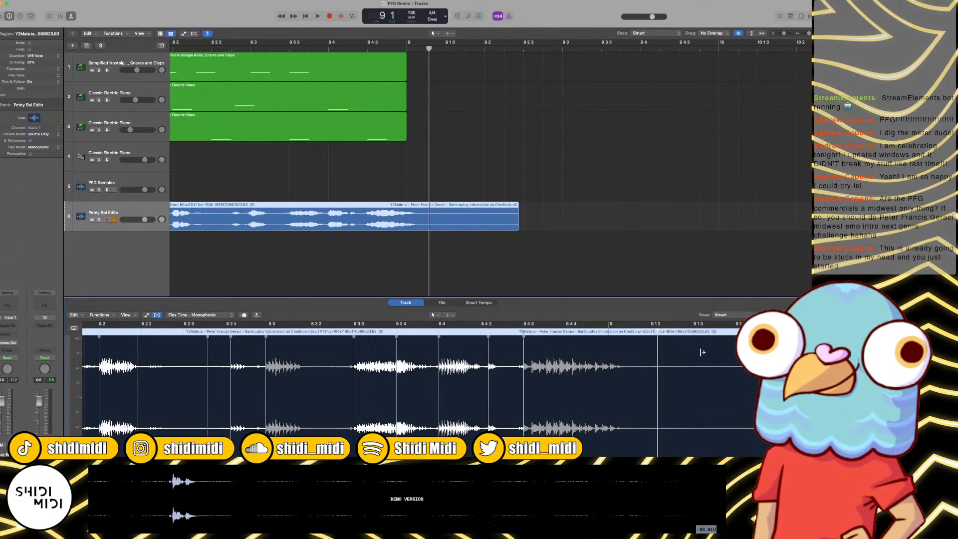
pyautogui.moveTo(665, 362); pyautogui.dragTo(638, 360)
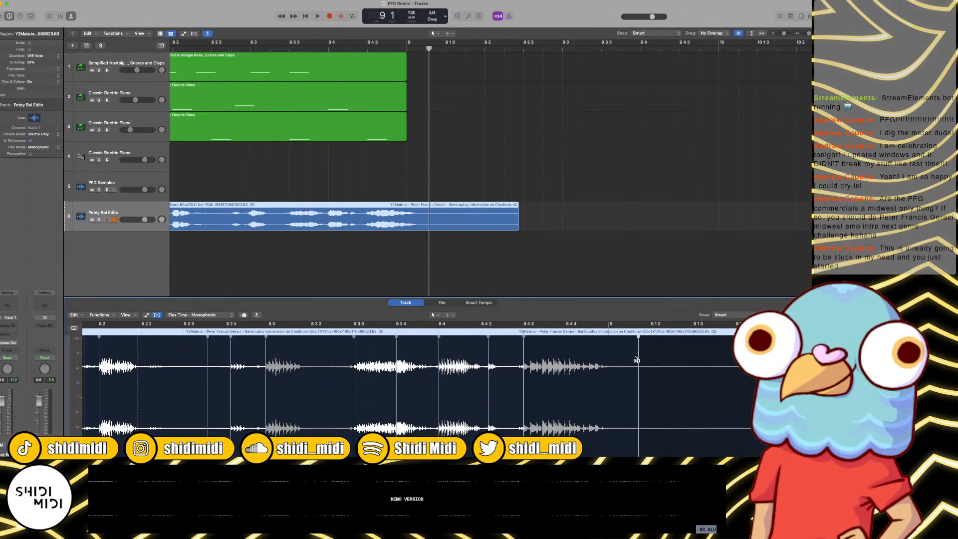
# Step: Play the retimed phrase from about 7 3, and replay the arrangement from the start through bar 9
pyautogui.hscroll(-5, 291, 123)
pyautogui.click(275, 45)
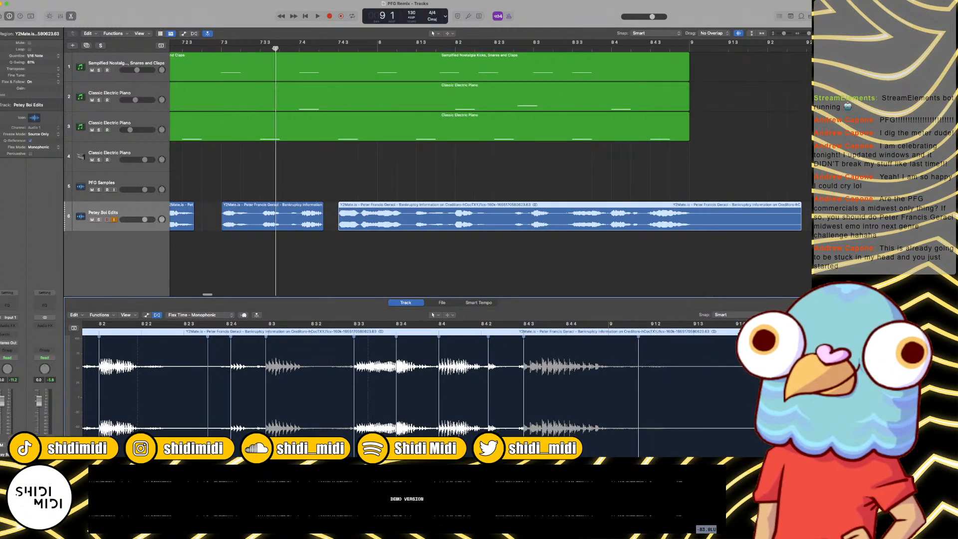
pyautogui.press('space')
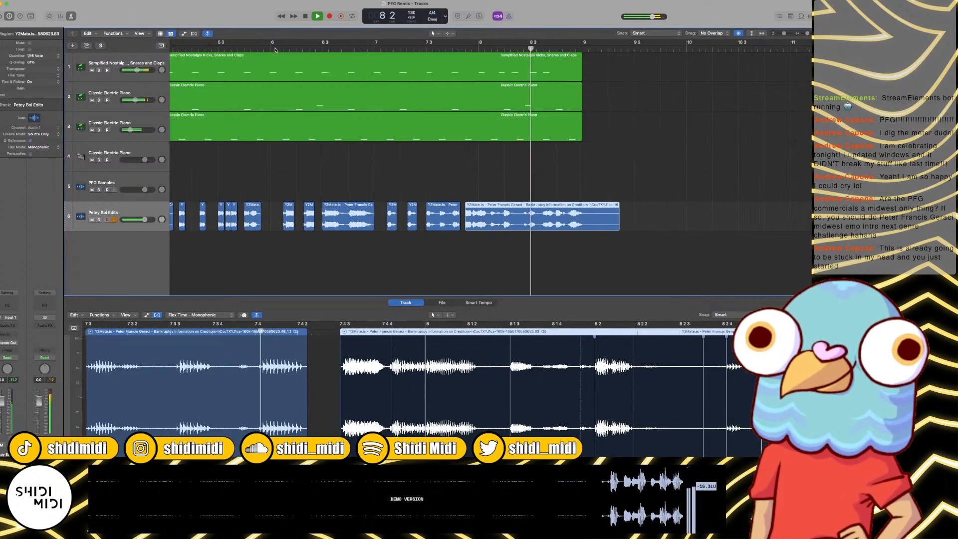
pyautogui.press('Return')
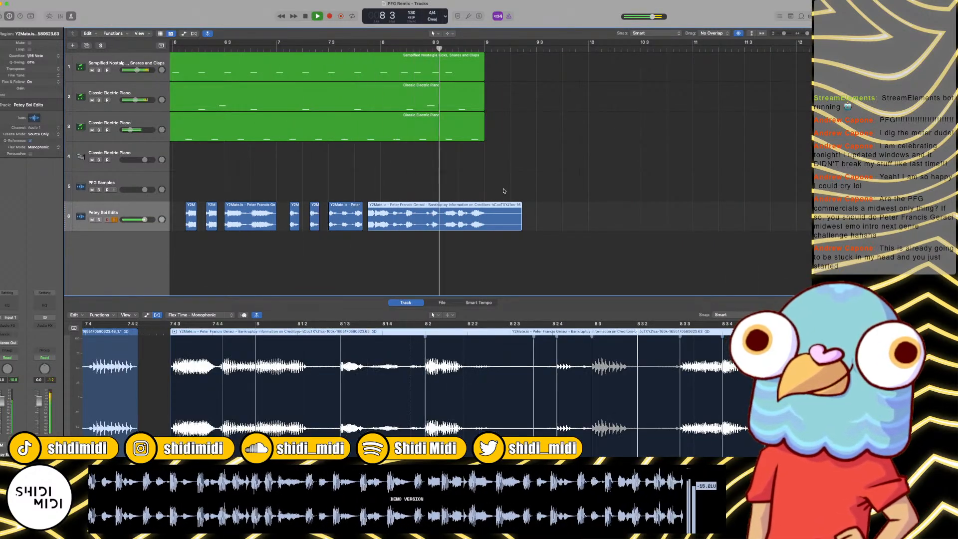
pyautogui.press('space')
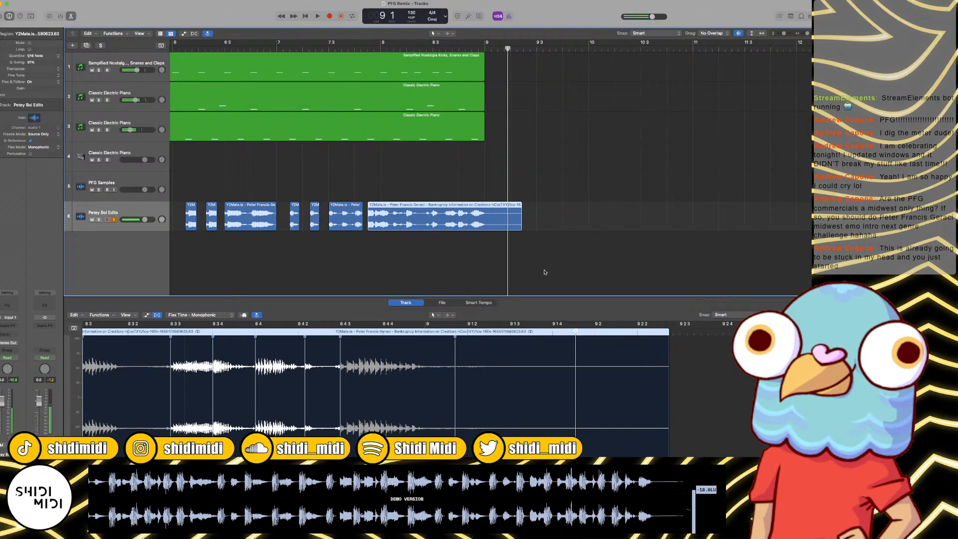
# Step: Split the last clip on the Petey Boi Edits track at bar 9, delete the leftover tail, and listen to the trimmed ending
pyautogui.click(485, 50)
pyautogui.moveTo(513, 128); pyautogui.dragTo(513, 216)
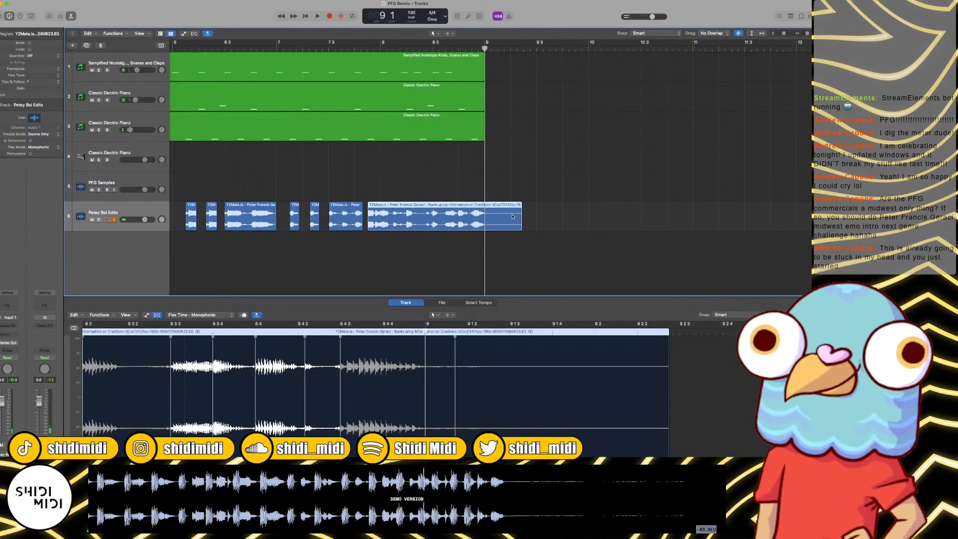
pyautogui.press('super+t')
pyautogui.press('Delete')
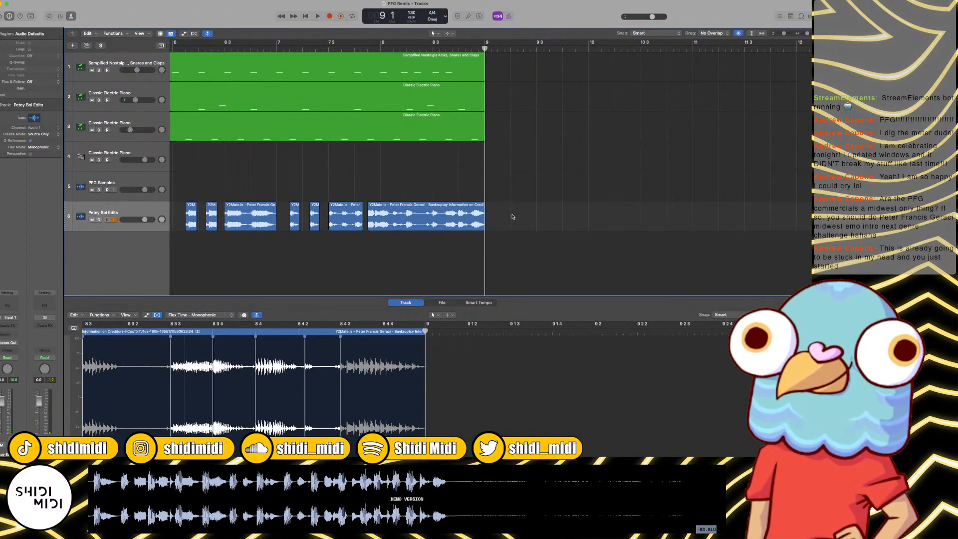
pyautogui.click(356, 47)
pyautogui.press('space')
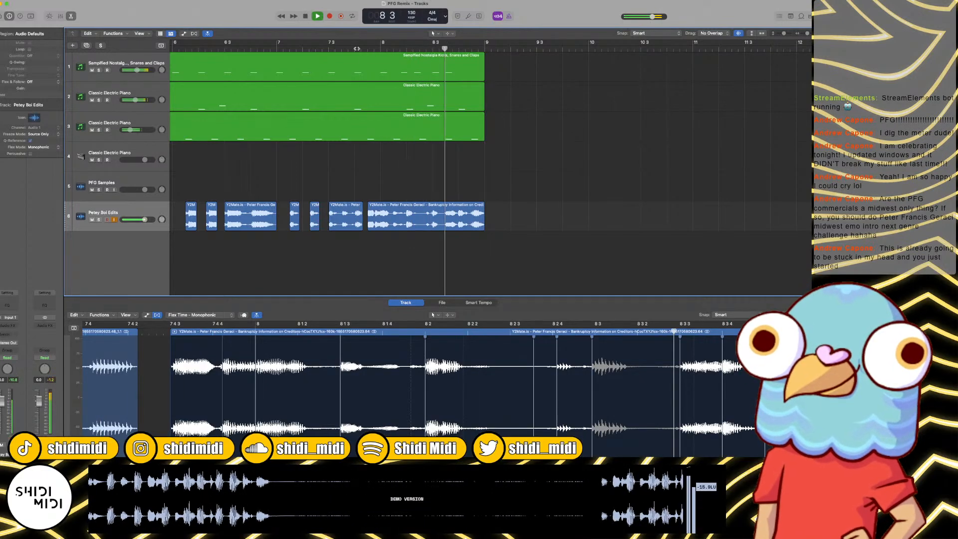
pyautogui.press('space')
pyautogui.press('Return')
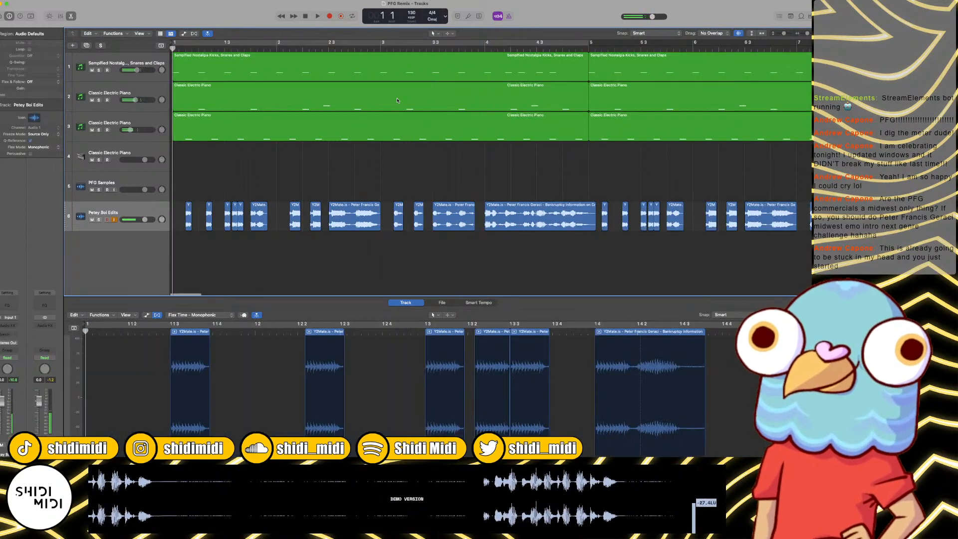
# Step: Move the empty Classic Electric Piano track below Petey Boi Edits and add the Chord Trigger MIDI effect to it
pyautogui.press('super+Left')
pyautogui.press('super+Left')
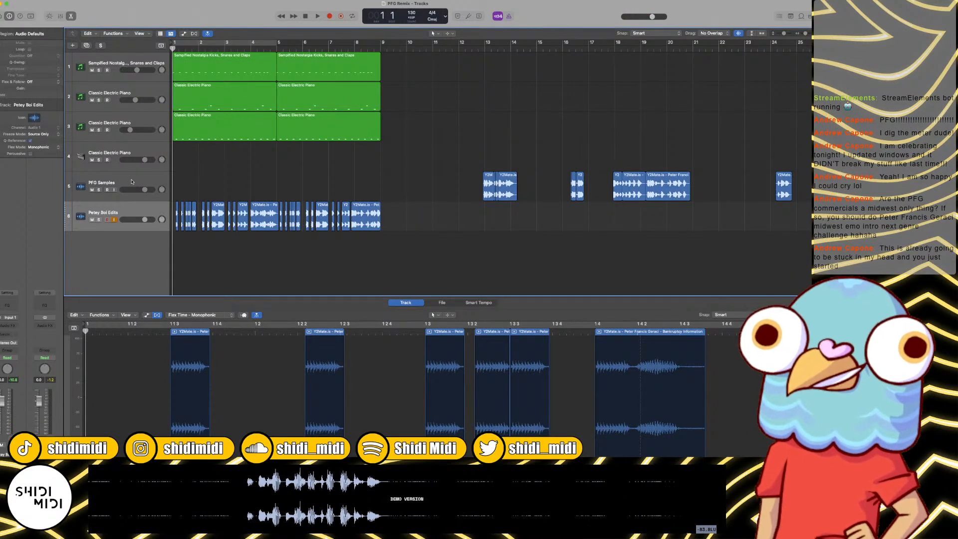
pyautogui.click(115, 181)
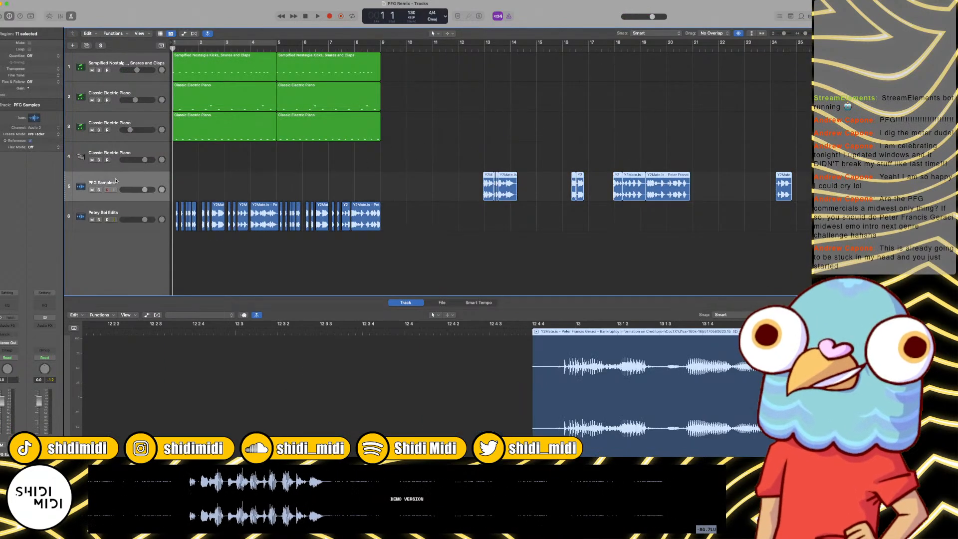
pyautogui.click(115, 154)
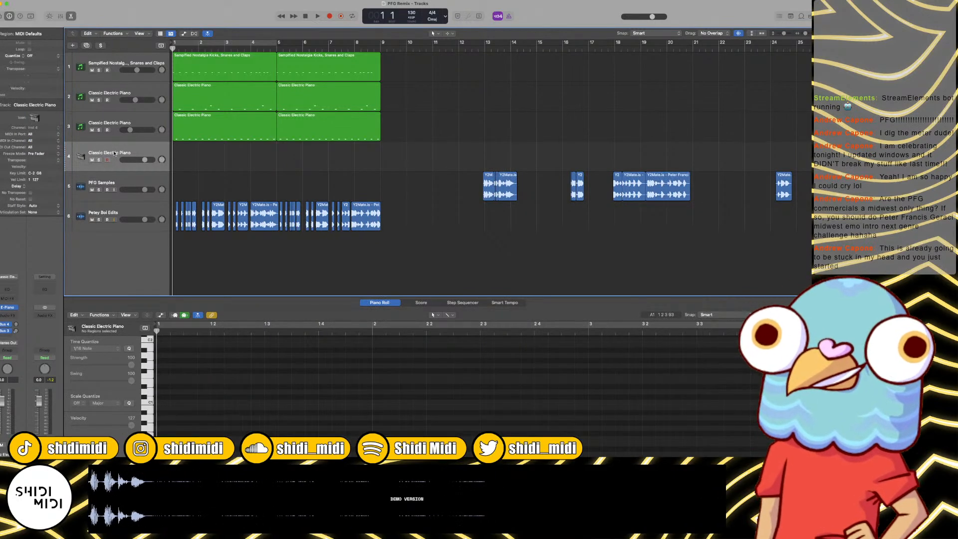
pyautogui.moveTo(114, 153); pyautogui.dragTo(102, 223)
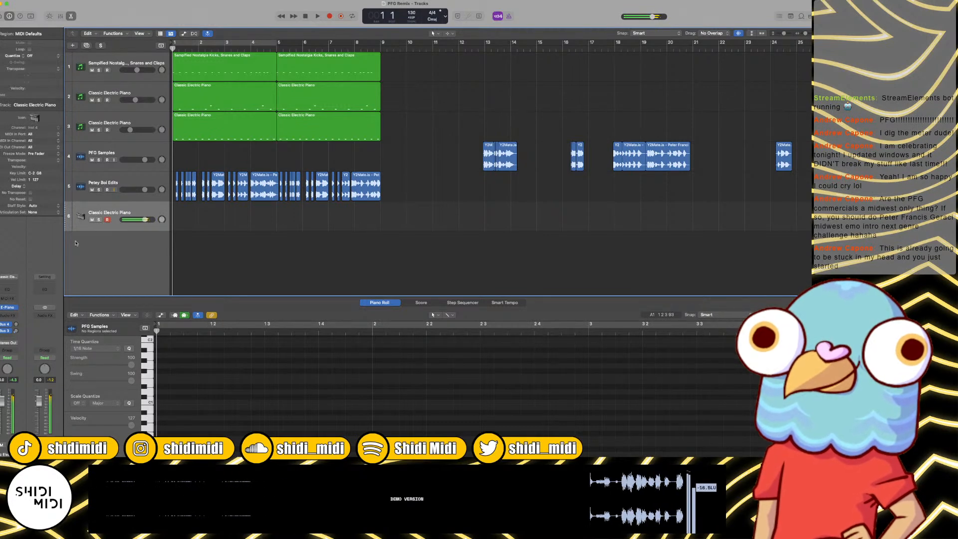
pyautogui.click(13, 300)
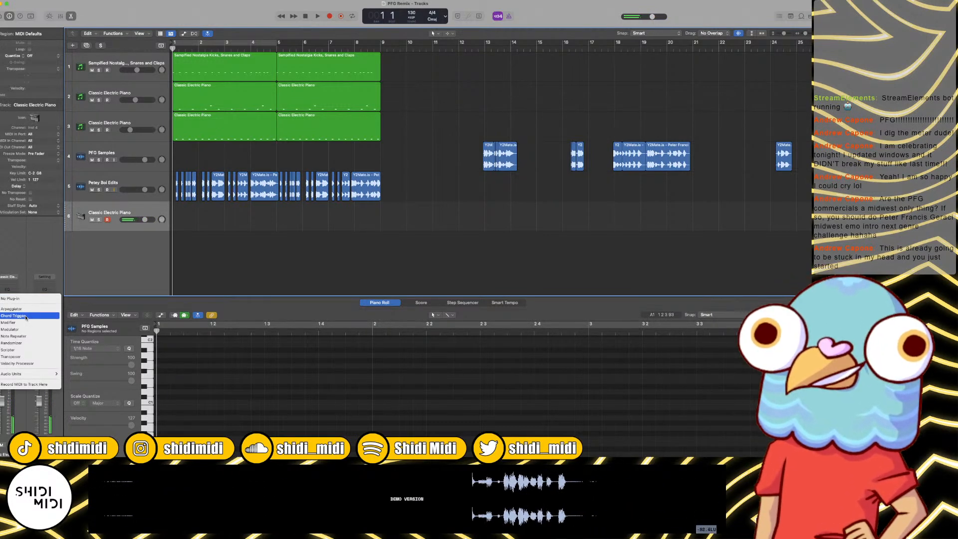
pyautogui.click(111, 309)
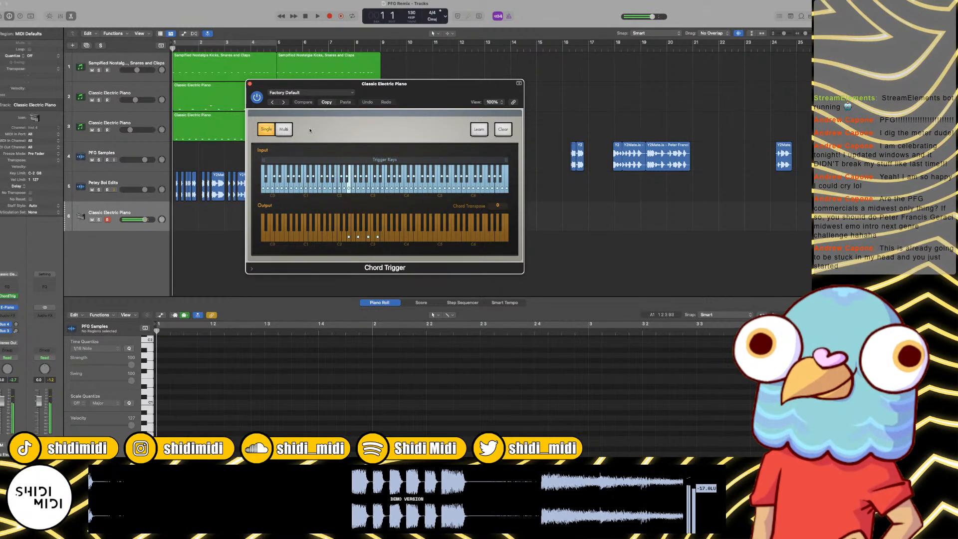
# Step: Play the arrangement repeatedly from the start while trying out Chord Trigger chords on the electric piano
pyautogui.press('space')
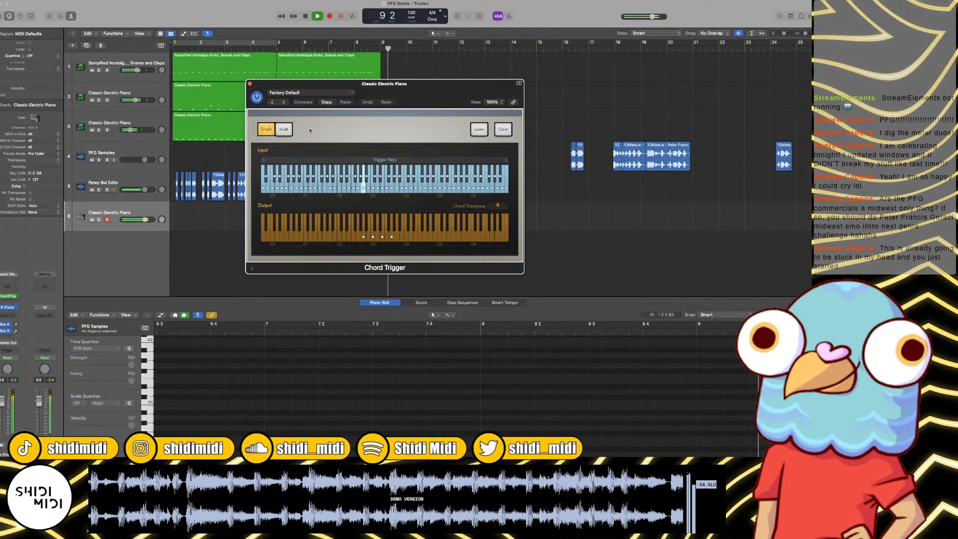
pyautogui.press('space')
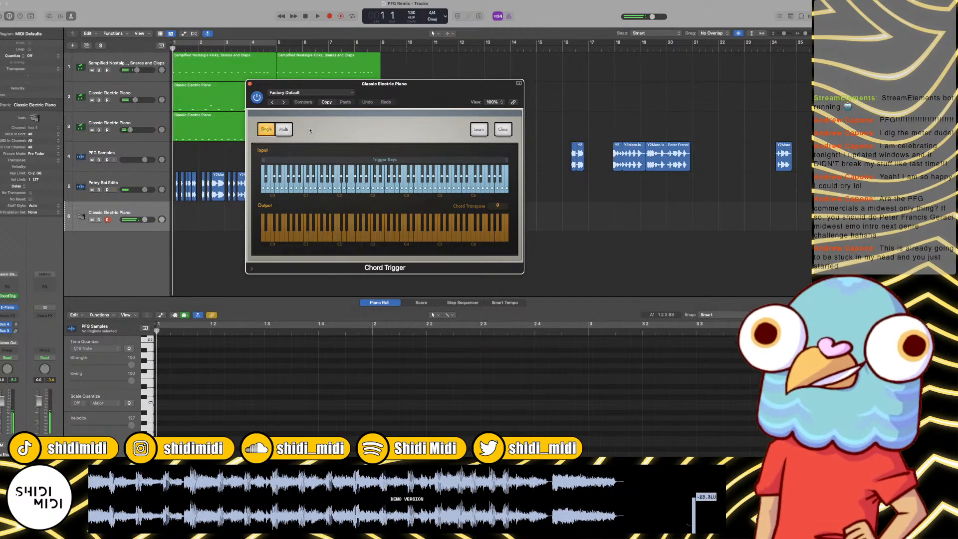
pyautogui.press('space')
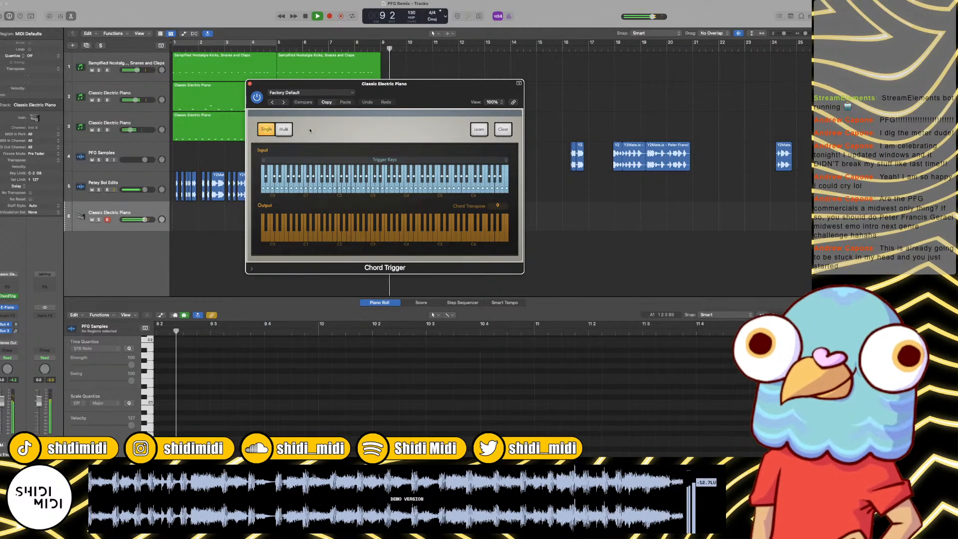
pyautogui.press('space')
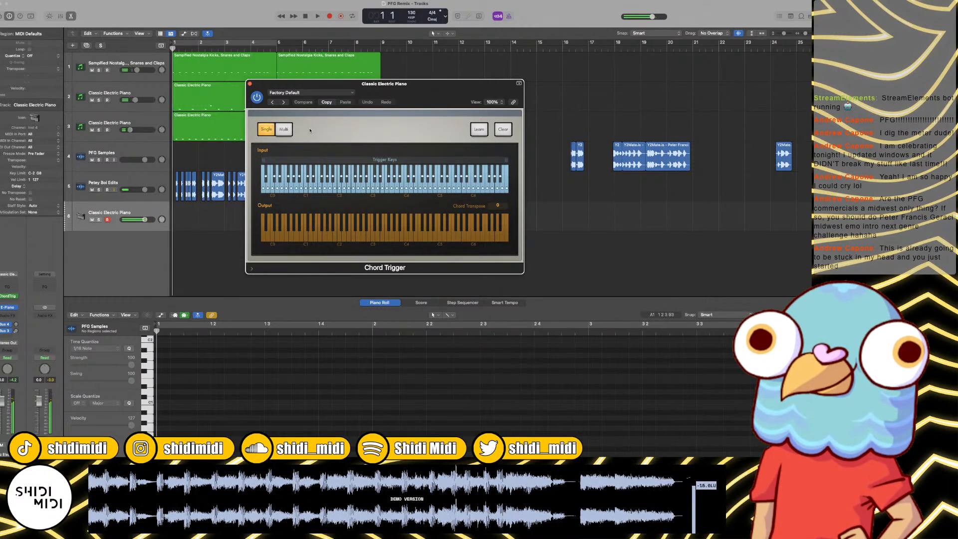
pyautogui.press('space')
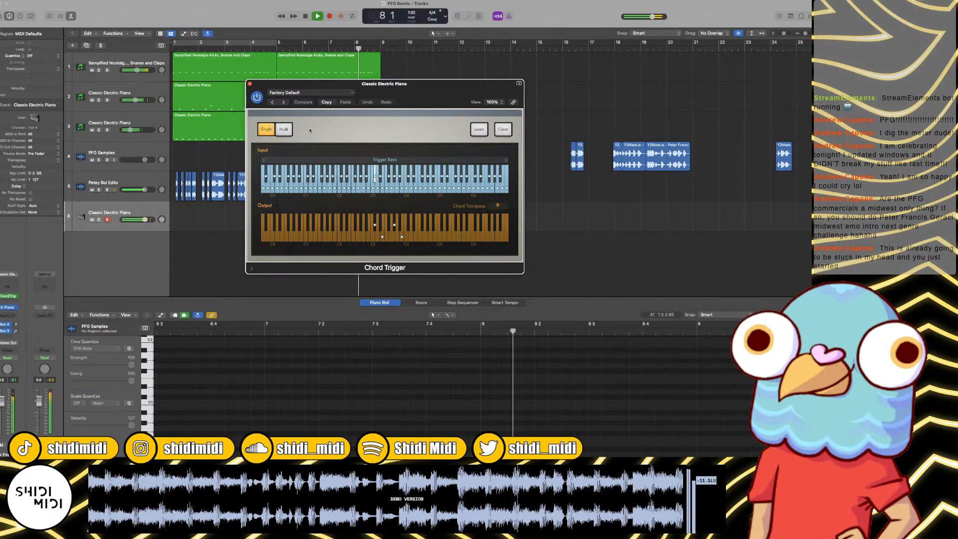
pyautogui.press('space')
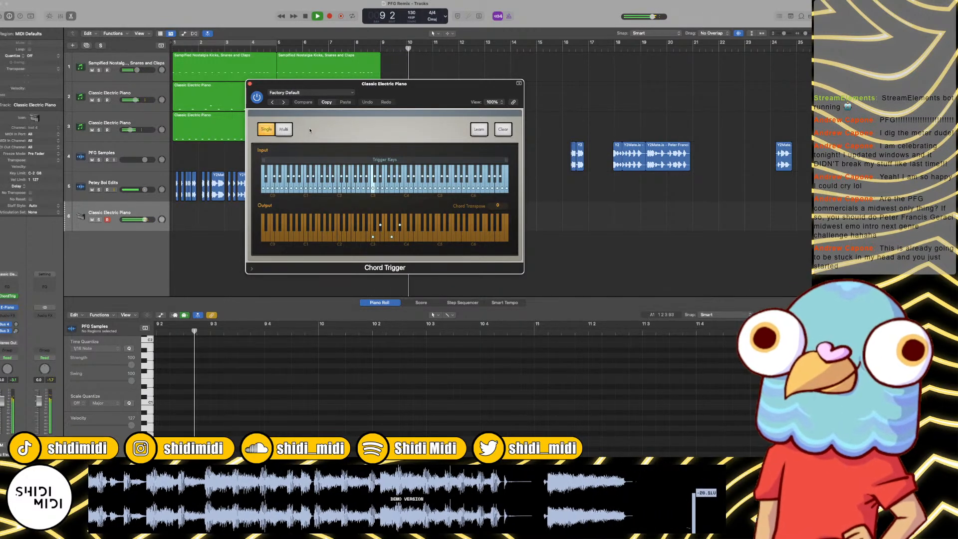
# Step: Enable cycle playback over bars 1 to 4 and load Chord Trigger's single-chord preset Minor 7, 9
pyautogui.press('n')
pyautogui.press('c')
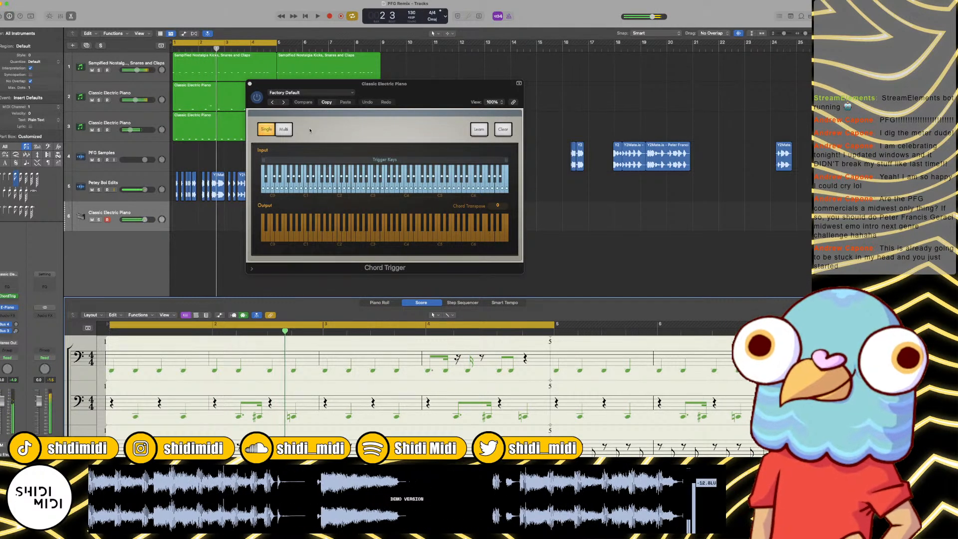
pyautogui.click(250, 87)
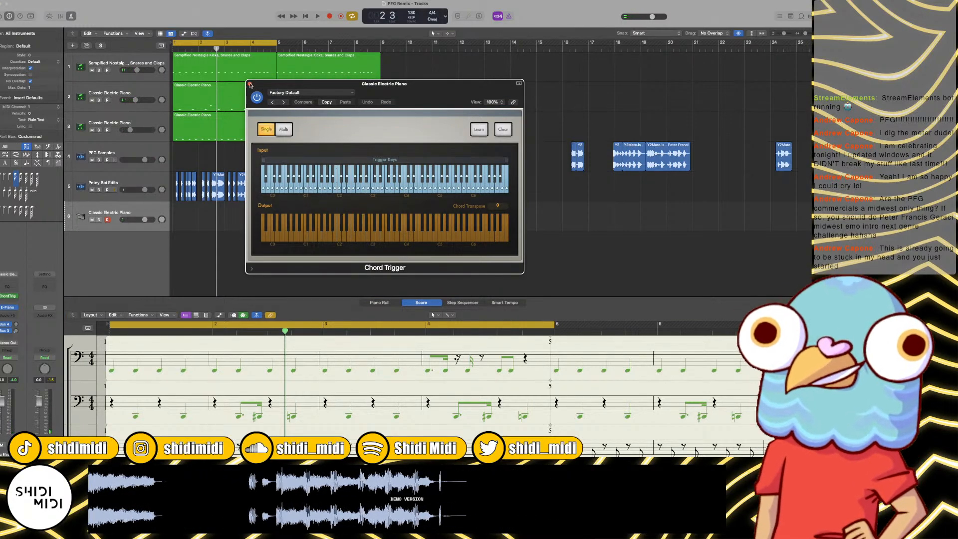
pyautogui.click(333, 96)
pyautogui.moveTo(338, 231)
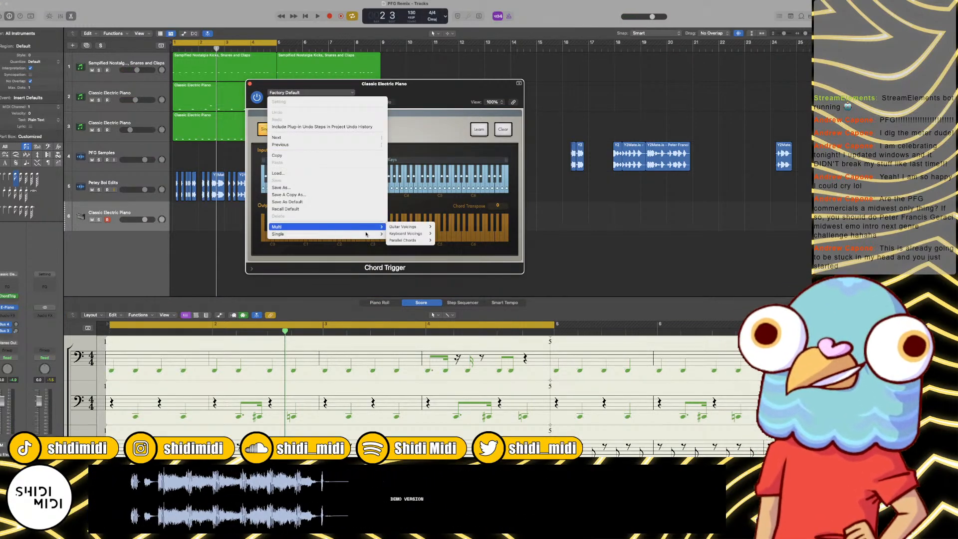
pyautogui.moveTo(402, 234)
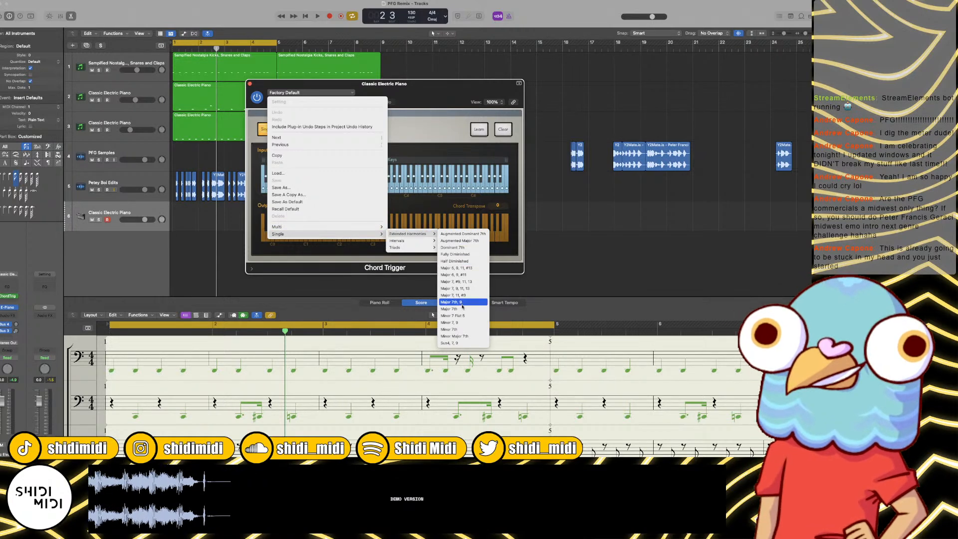
pyautogui.click(457, 324)
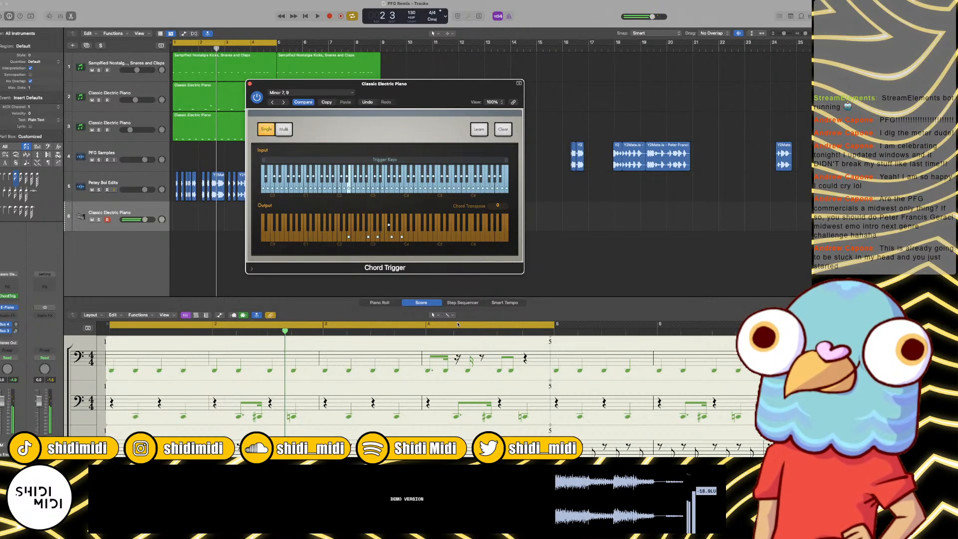
# Step: Rehearse chords over the loop, record a four-bar part on the relocated Classic Electric Piano track, and open the new region for editing
pyautogui.press('space')
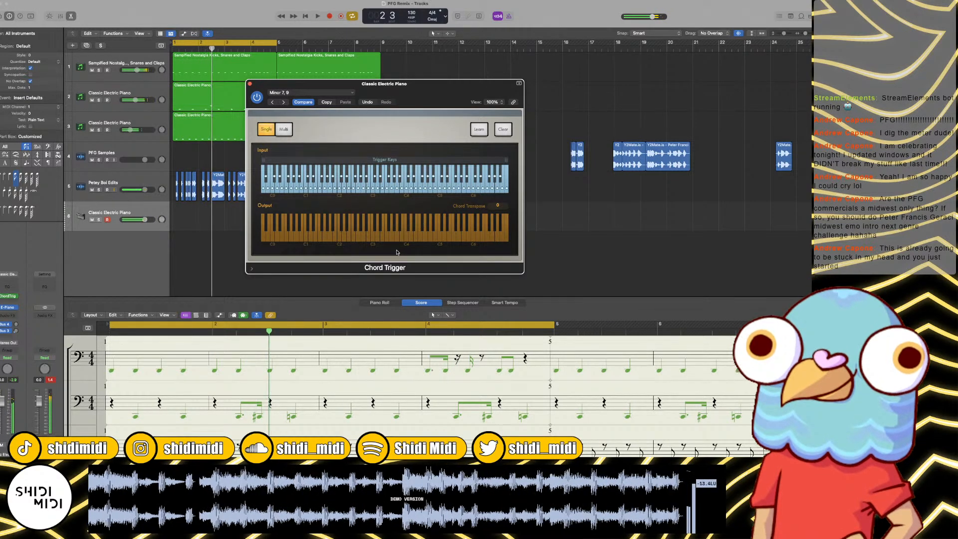
pyautogui.press('space')
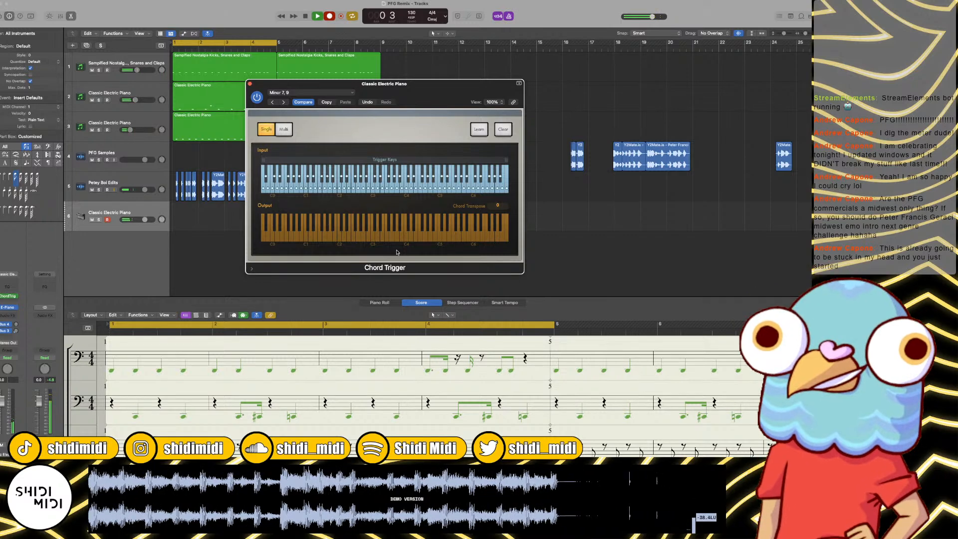
pyautogui.press('r')
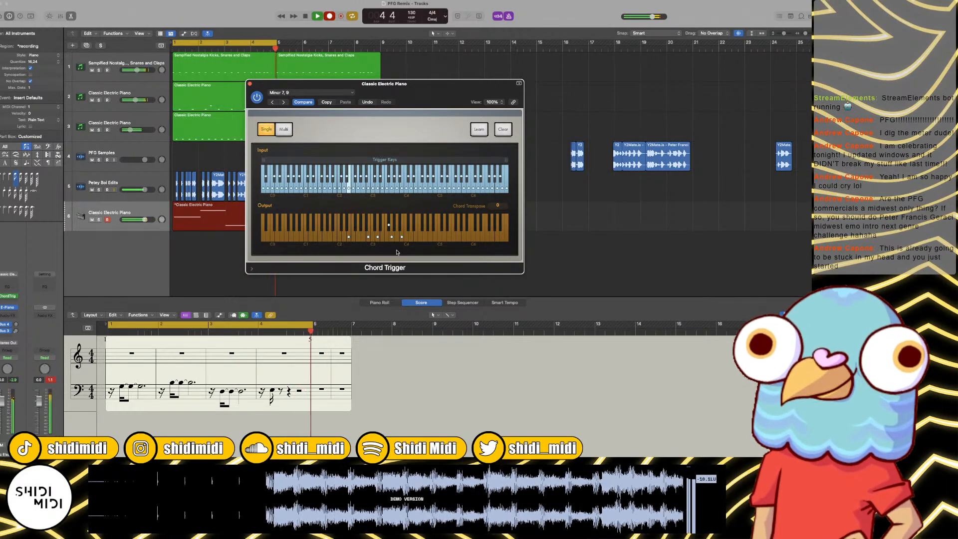
pyautogui.press('space')
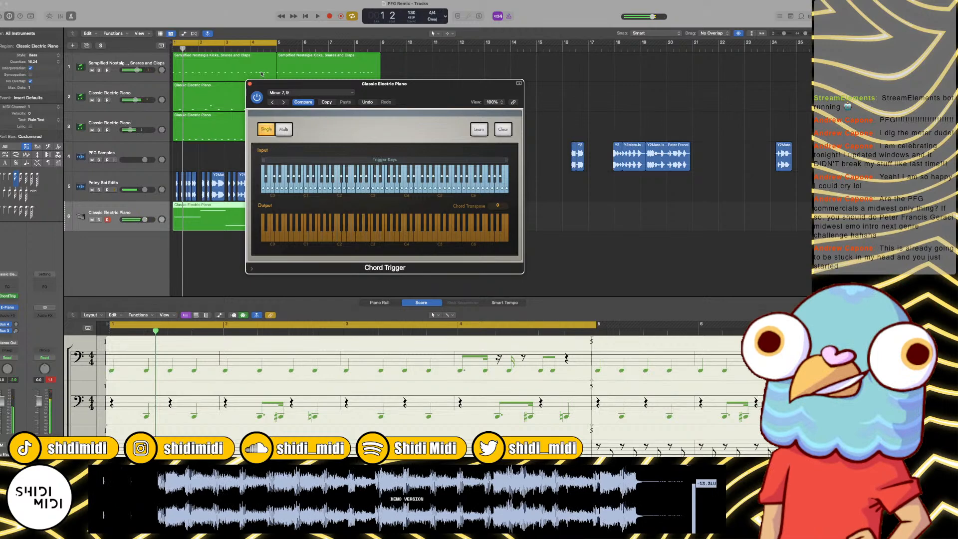
pyautogui.click(250, 84)
pyautogui.doubleClick(234, 210)
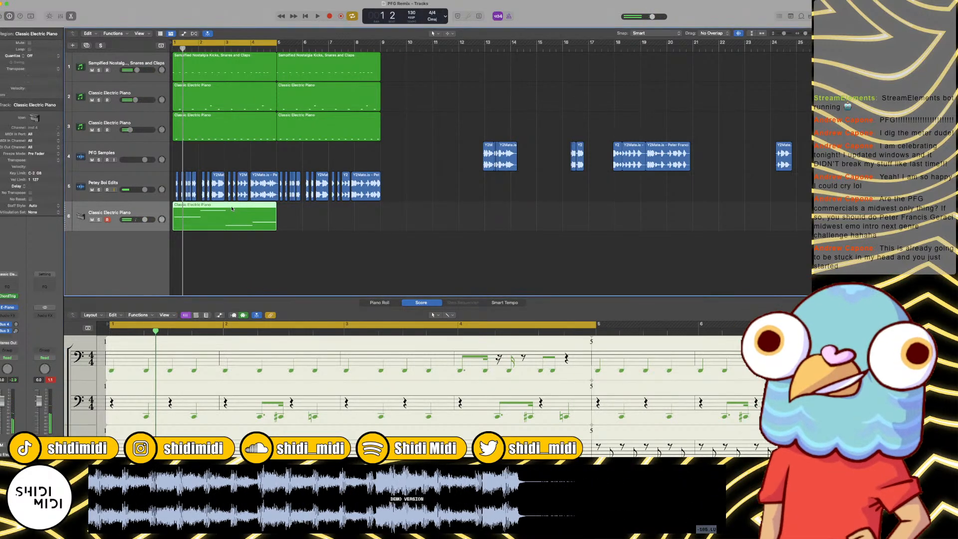
# Step: Move all recorded piano notes back to start at bar 1 with 1/16 Note quantization, and end the first note at bar 2
pyautogui.press('super+a')
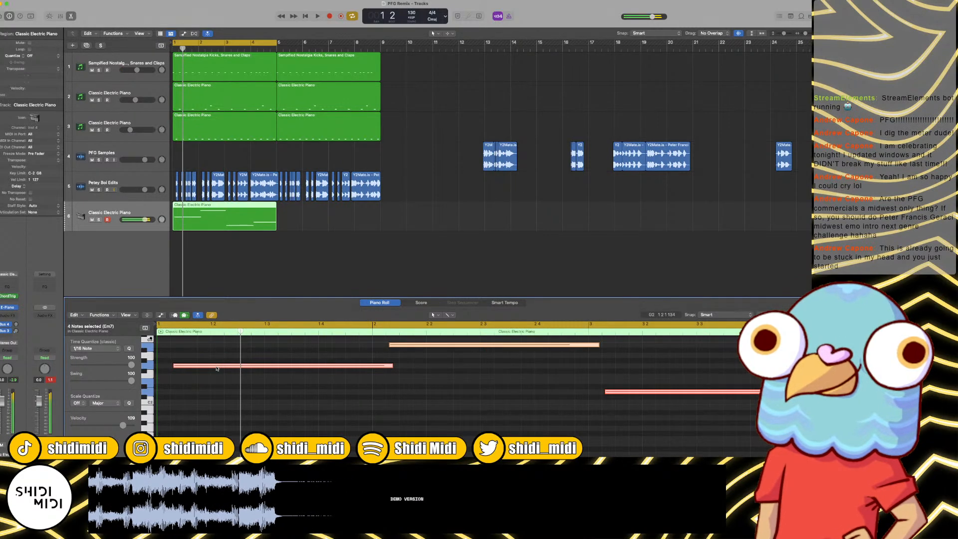
pyautogui.moveTo(216, 369); pyautogui.dragTo(200, 368)
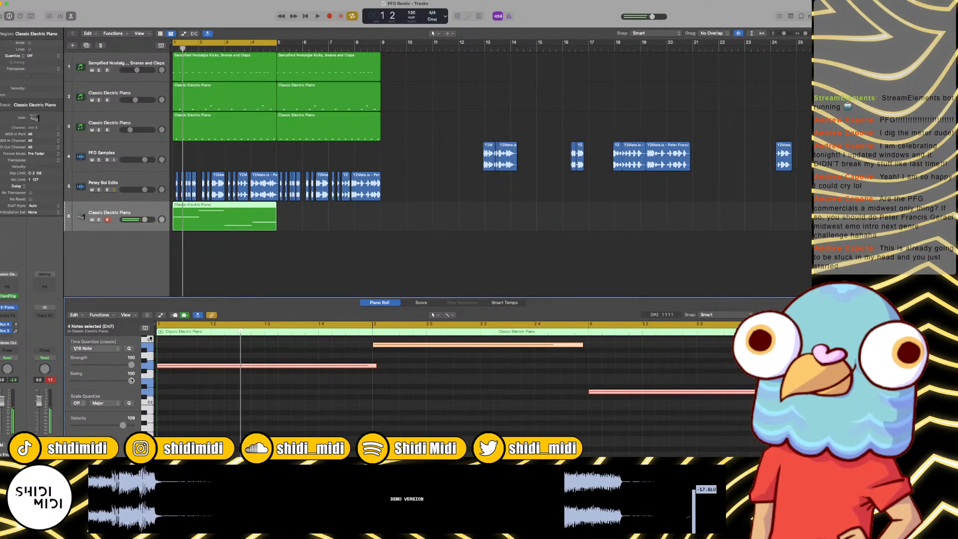
pyautogui.moveTo(375, 366); pyautogui.dragTo(371, 366)
pyautogui.press('super+a')
pyautogui.click(95, 349)
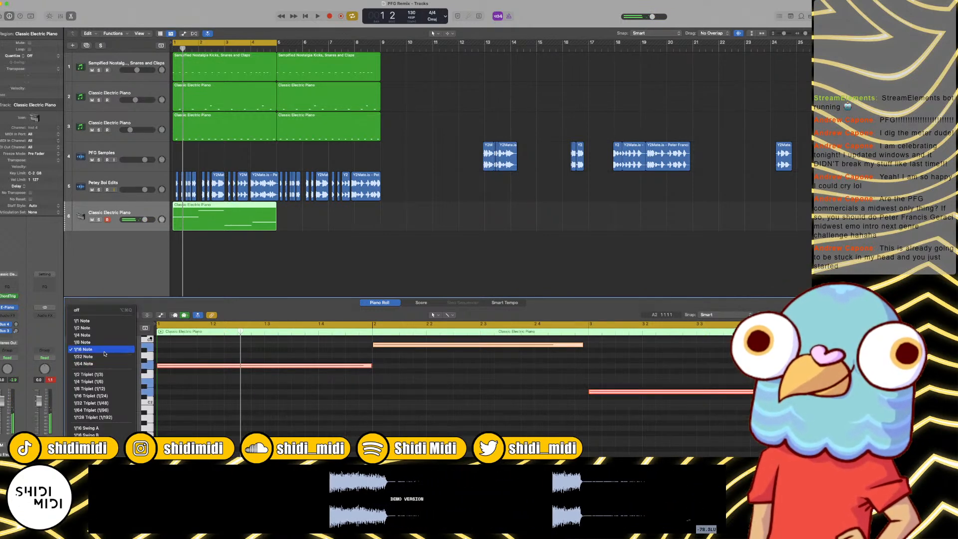
pyautogui.click(105, 351)
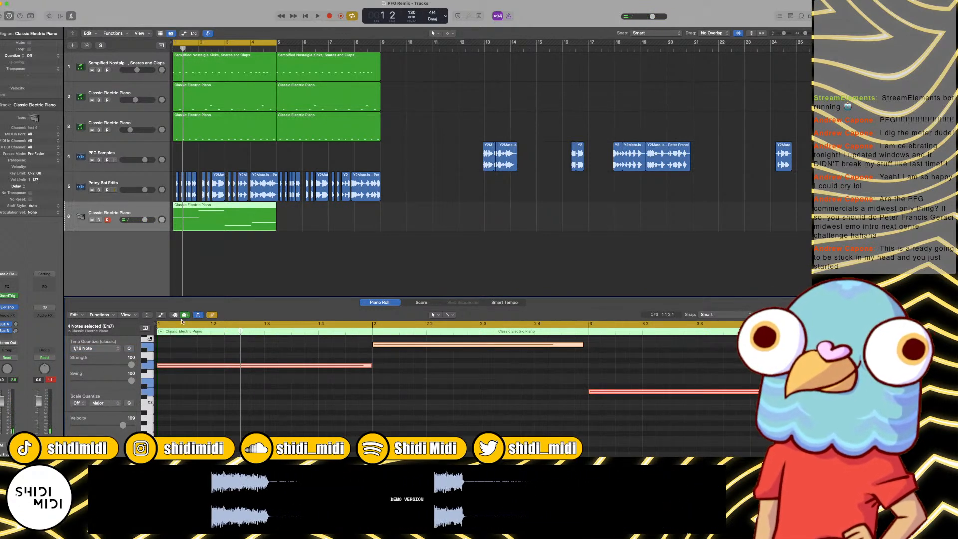
# Step: Apply the Fixed Velocity MIDI transform with a value of 100 to all notes in the electric piano region
pyautogui.click(99, 315)
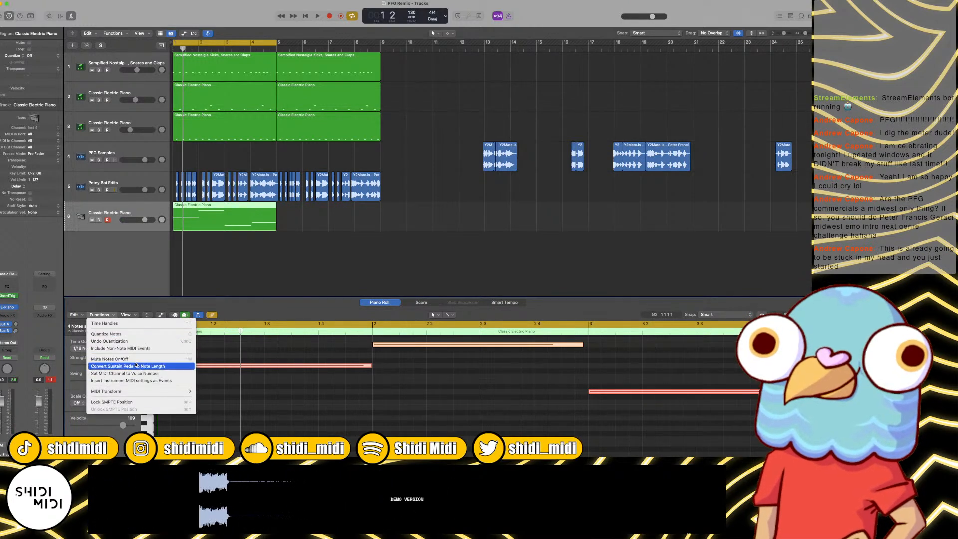
pyautogui.moveTo(145, 391)
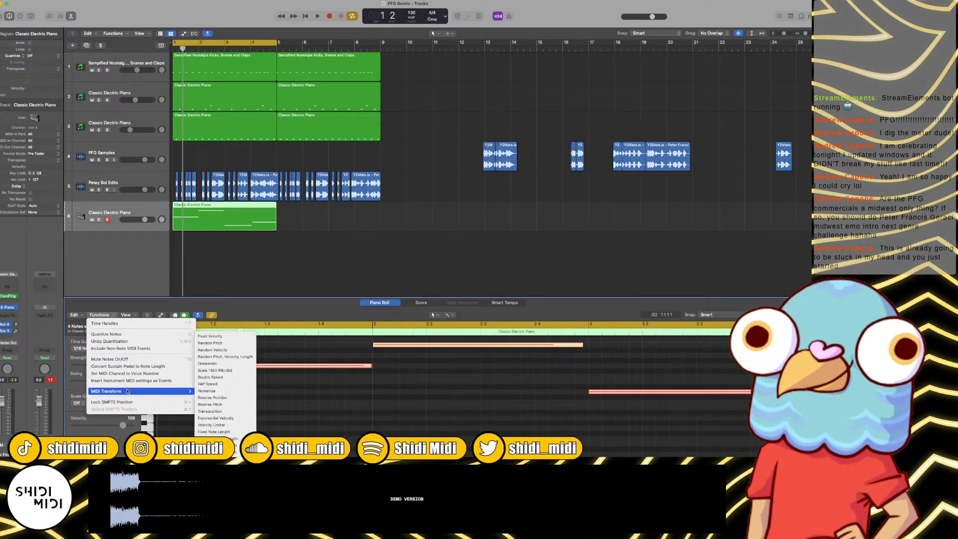
pyautogui.click(225, 351)
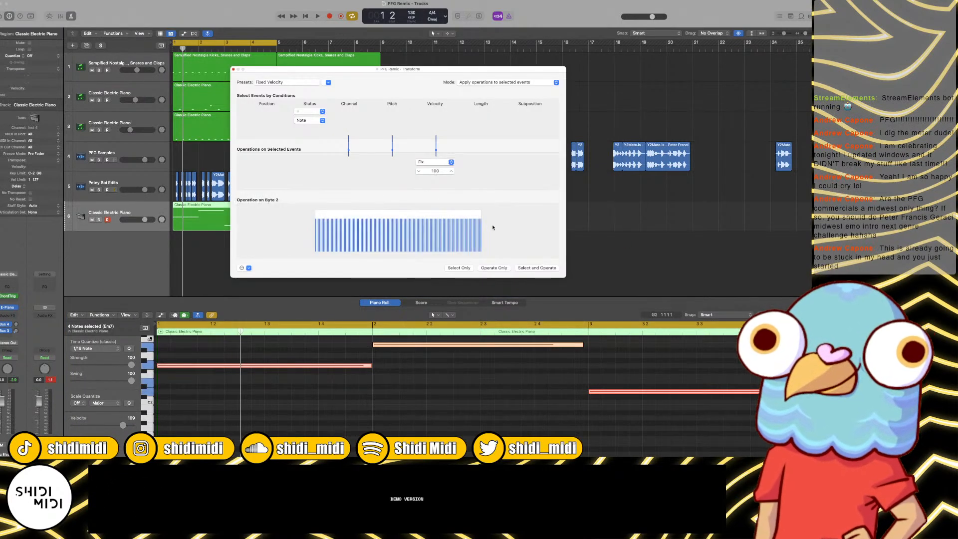
pyautogui.click(494, 267)
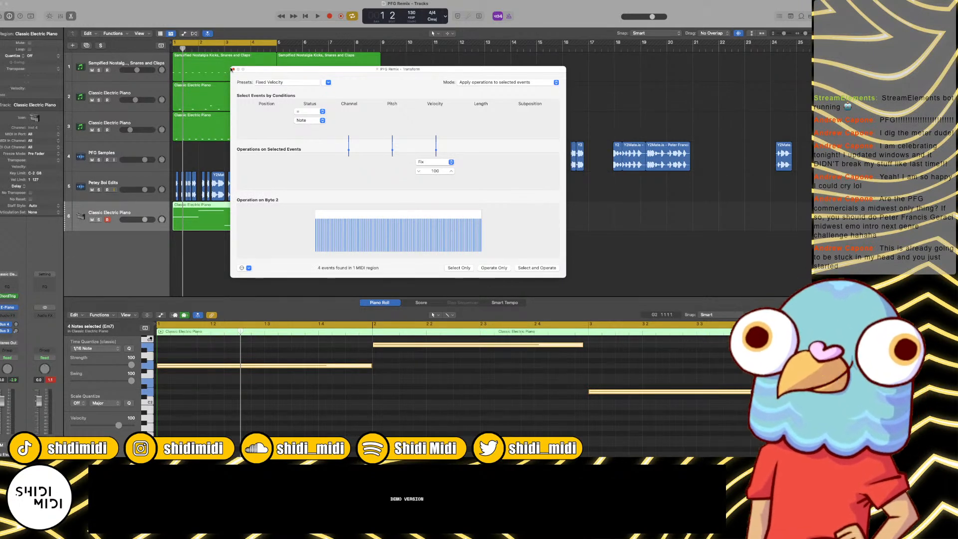
pyautogui.click(233, 70)
pyautogui.click(515, 383)
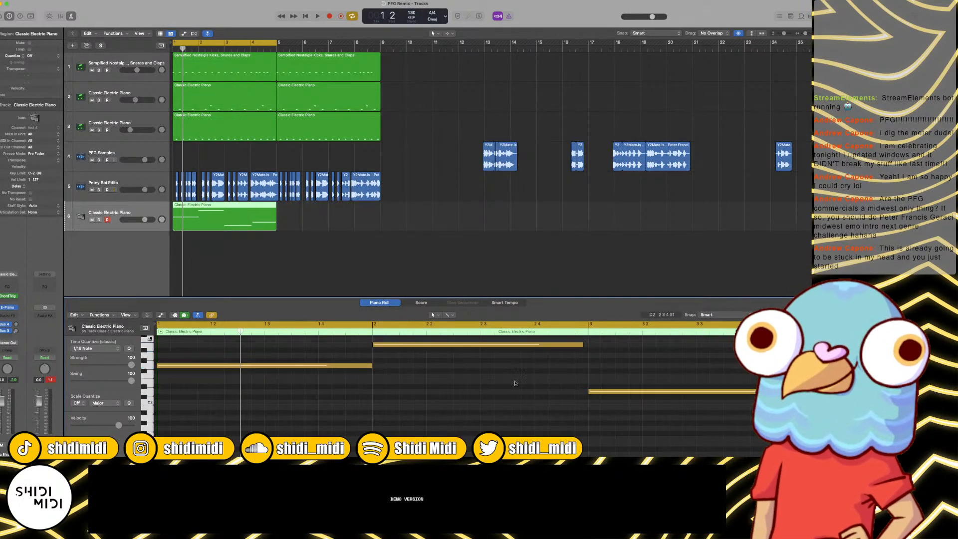
# Step: Align the second, third and fourth notes so that each fills exactly one bar, from bar 2 to the end of bar 4
pyautogui.moveTo(588, 344); pyautogui.dragTo(590, 346)
pyautogui.press('space')
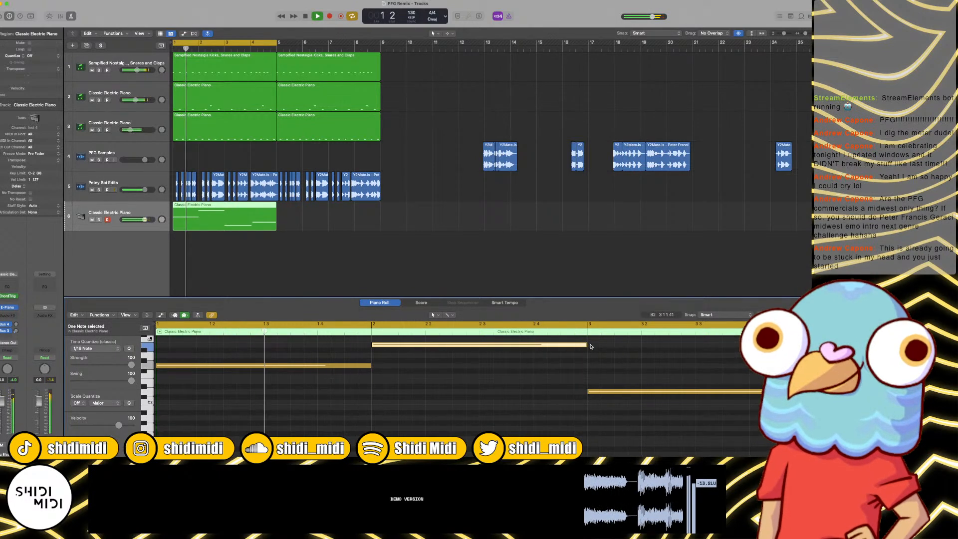
pyautogui.hscroll(4, 591, 347)
pyautogui.scroll(2, 591, 347)
pyautogui.hscroll(5, 591, 346)
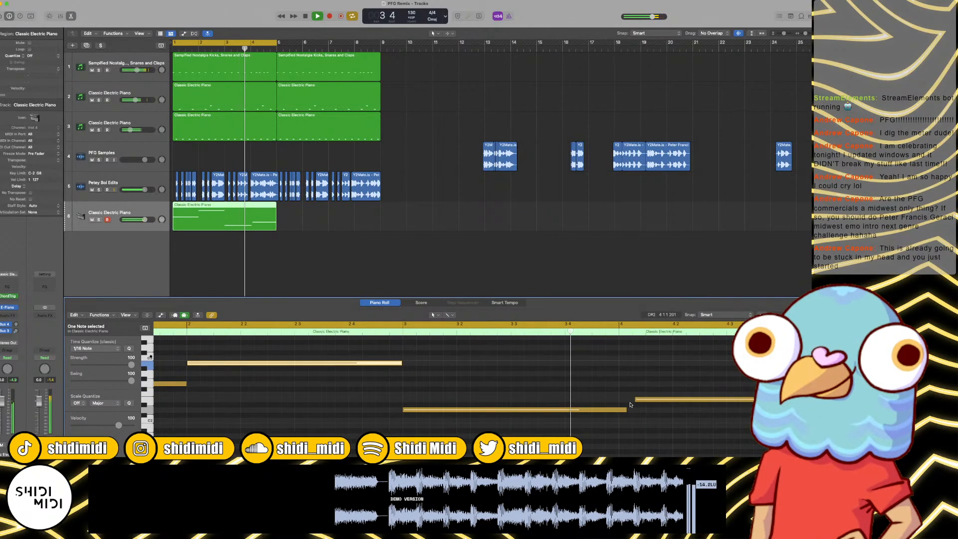
pyautogui.press('space')
pyautogui.moveTo(623, 411); pyautogui.dragTo(624, 403)
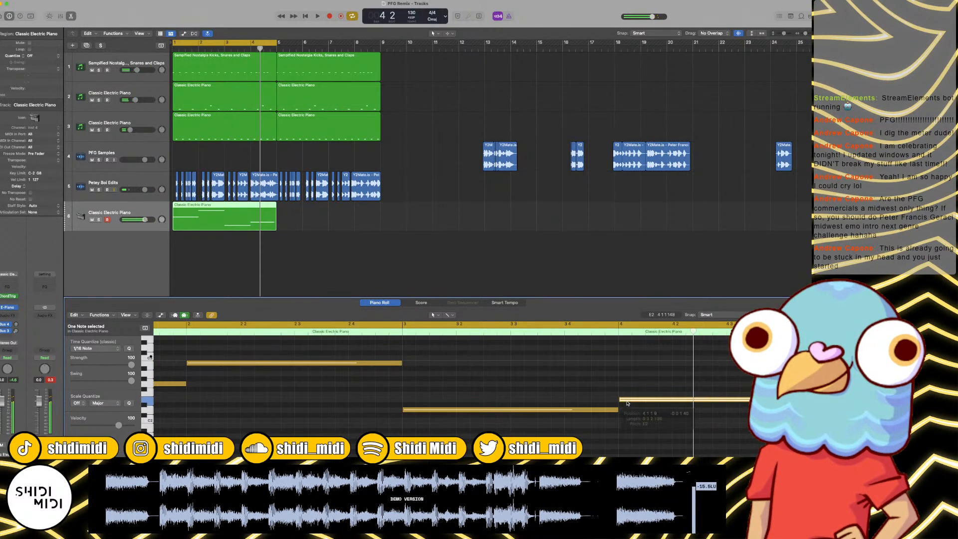
pyautogui.hscroll(5, 629, 402)
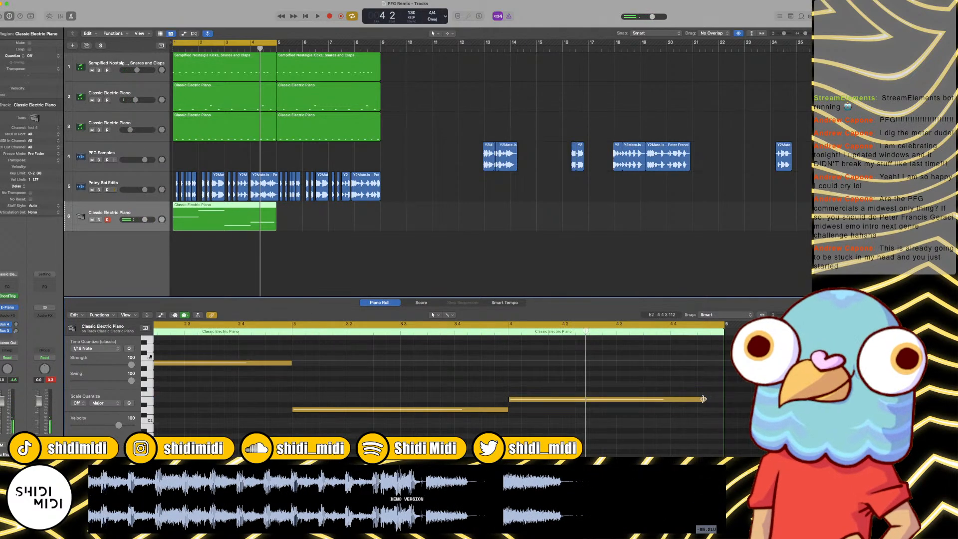
pyautogui.moveTo(704, 400); pyautogui.dragTo(723, 400)
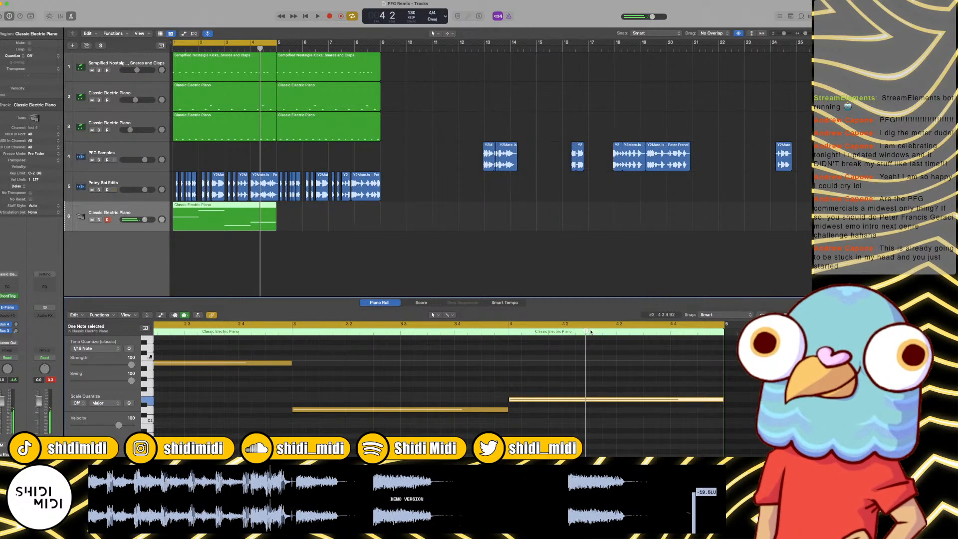
# Step: Split the bar 4 note at 4 2 3, raise its second part five semitones to A2, and play the loop
pyautogui.moveTo(605, 399); pyautogui.dragTo(606, 374)
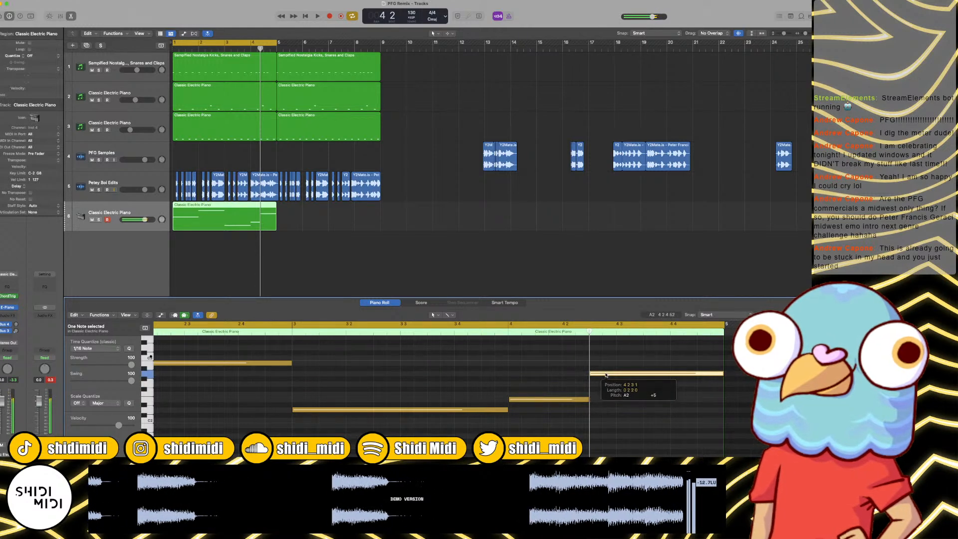
pyautogui.hscroll(-10, 606, 375)
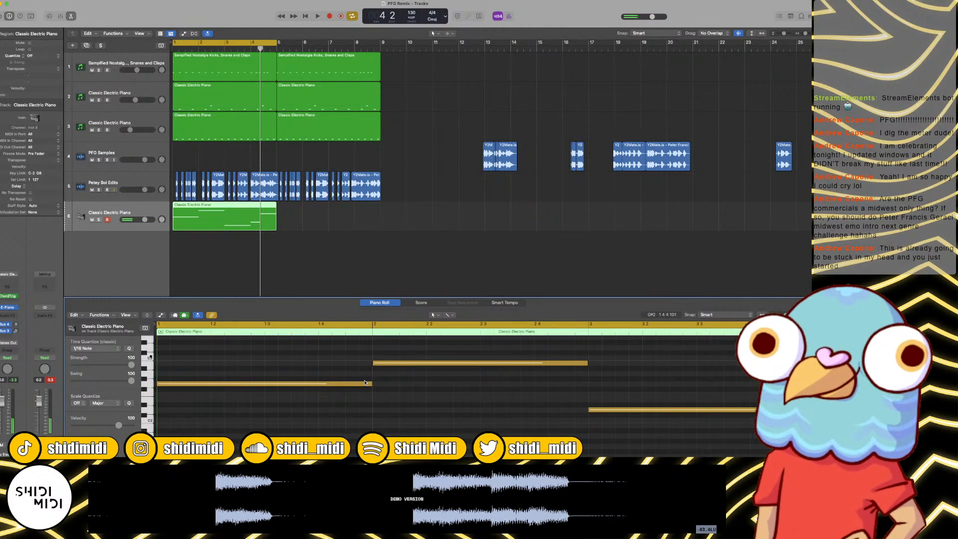
pyautogui.press('space')
pyautogui.scroll(-5, 366, 383)
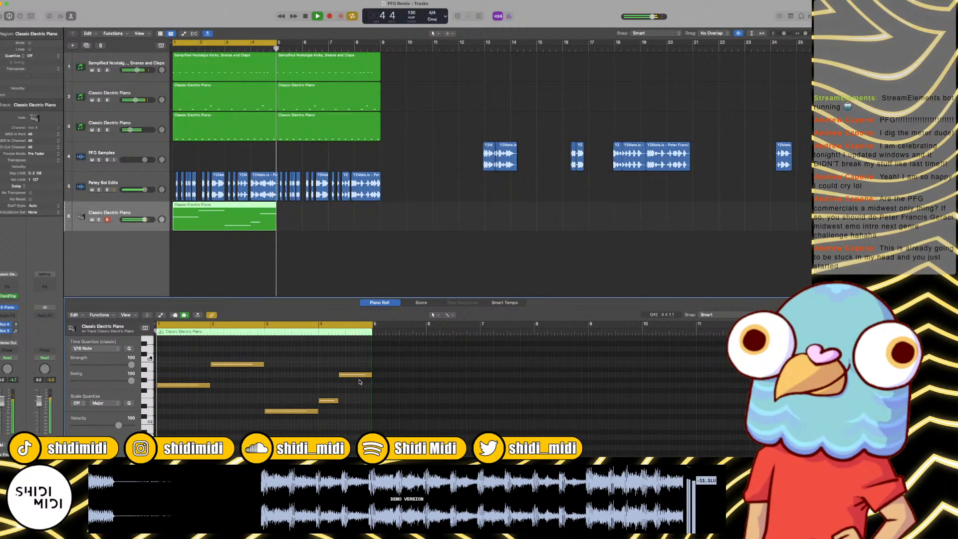
# Step: Shorten and lower the last note to fill only beat 4 of bar 4, and split bar 3's note at beat 4, raising its end one semitone
pyautogui.press('space')
pyautogui.moveTo(352, 375); pyautogui.dragTo(360, 400)
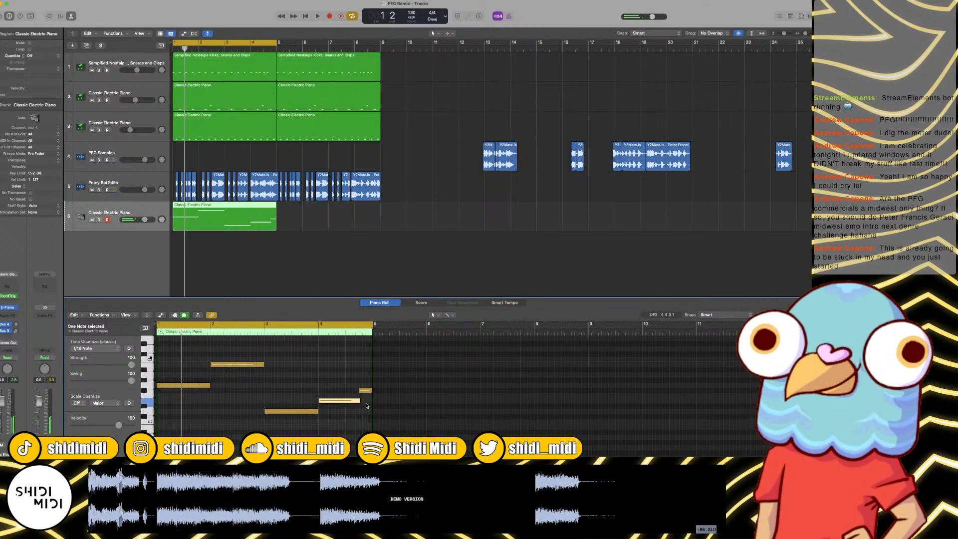
pyautogui.click(305, 332)
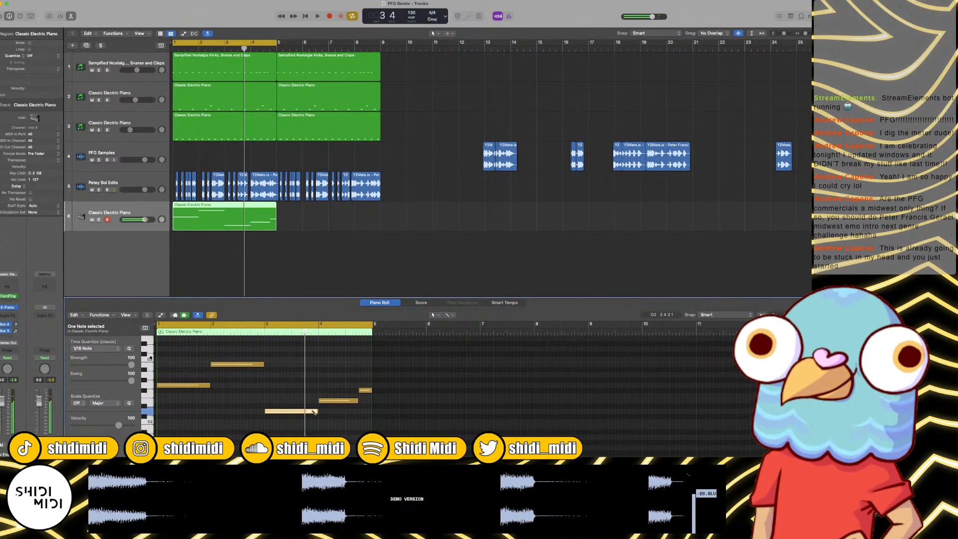
pyautogui.press('space')
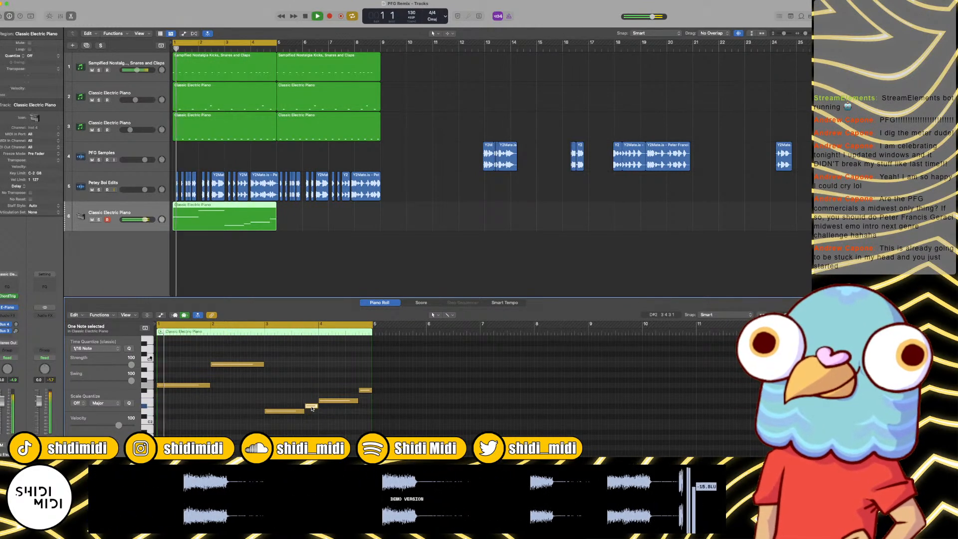
pyautogui.moveTo(312, 412); pyautogui.dragTo(312, 409)
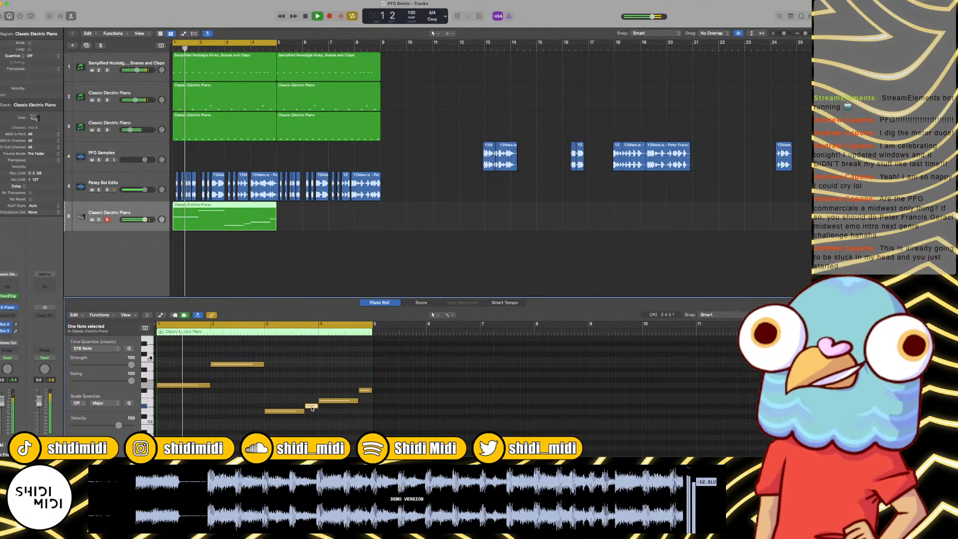
# Step: Start the short passing note in bar 3 half a beat earlier and raise the final note of bar 4 to B2, auditioning each change
pyautogui.press('space')
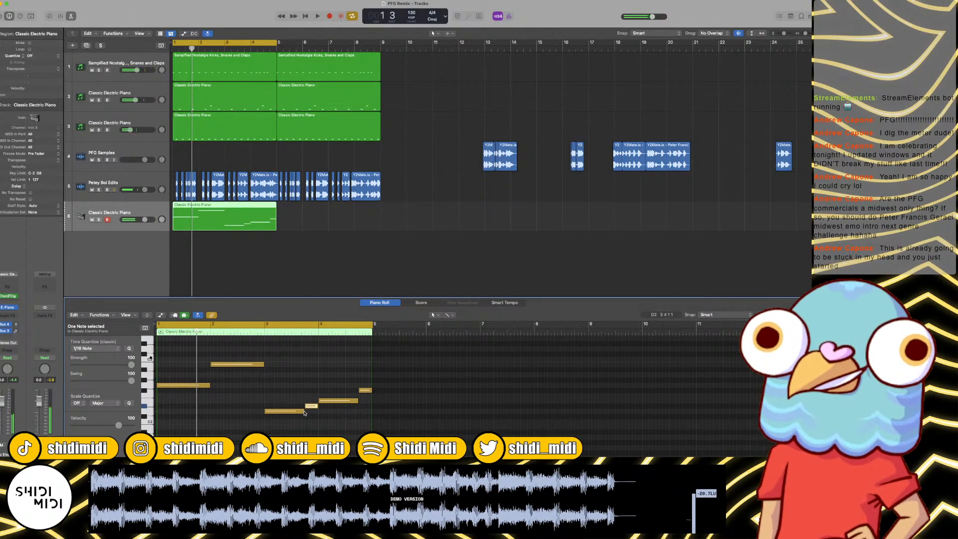
pyautogui.moveTo(304, 412); pyautogui.dragTo(299, 406)
pyautogui.press('space')
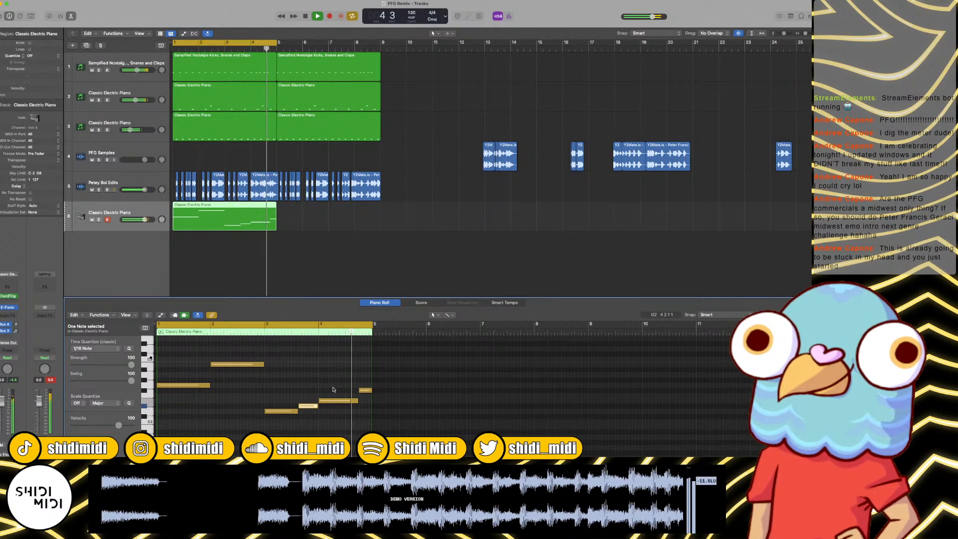
pyautogui.press('space')
pyautogui.moveTo(364, 386); pyautogui.dragTo(364, 367)
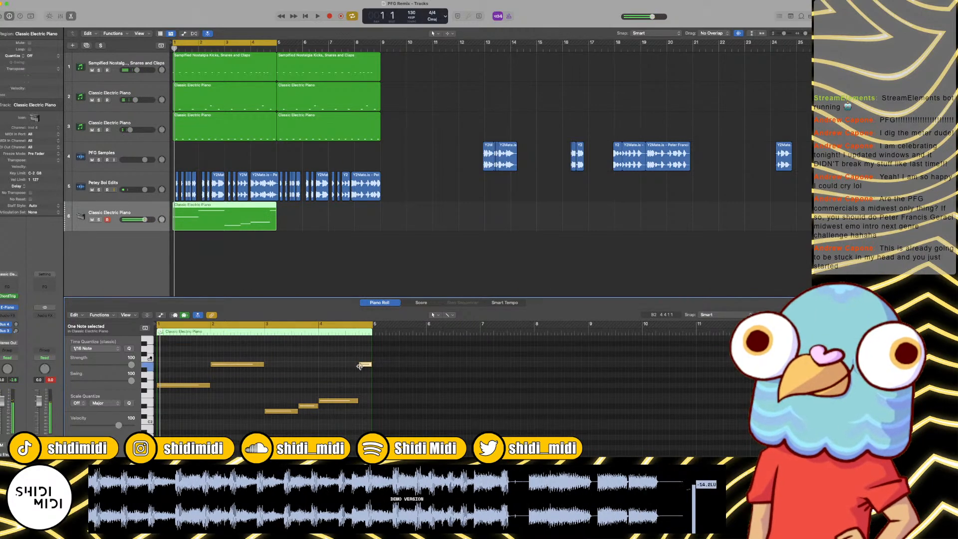
pyautogui.press('space')
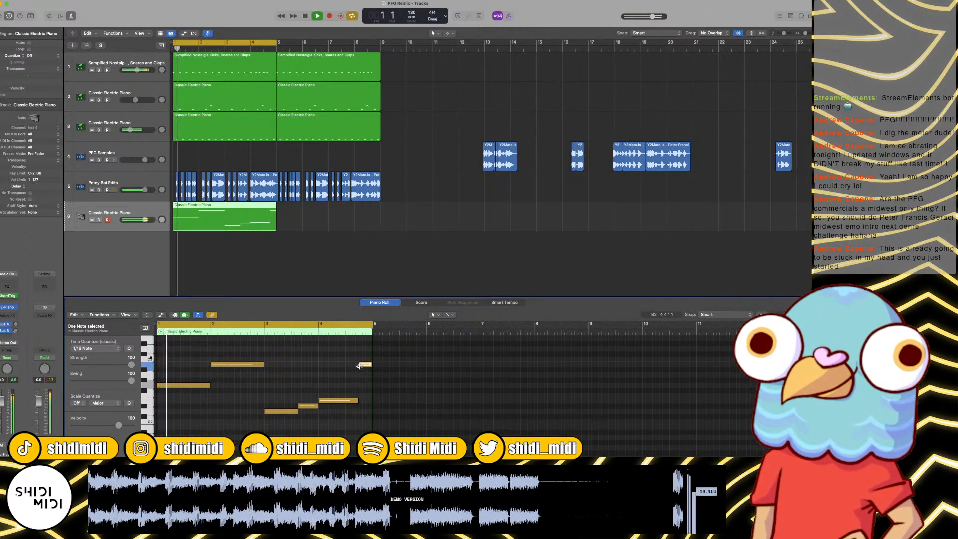
# Step: Start the second note half a beat before bar 2 and the E2 note half a beat before bar 4, shortening the notes preceding them
pyautogui.press('space')
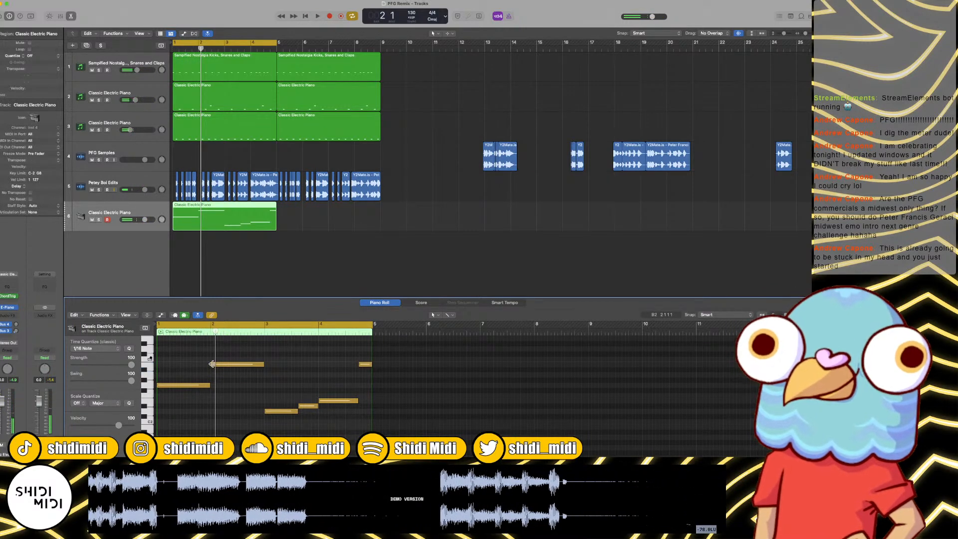
pyautogui.moveTo(212, 364); pyautogui.dragTo(205, 384)
pyautogui.press('space')
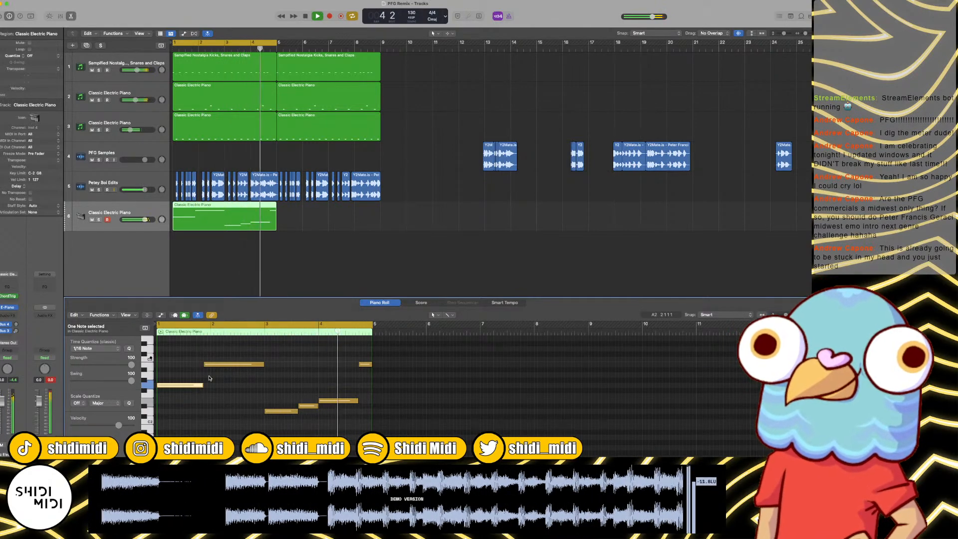
pyautogui.press('space')
pyautogui.moveTo(317, 408); pyautogui.dragTo(313, 401)
pyautogui.press('space')
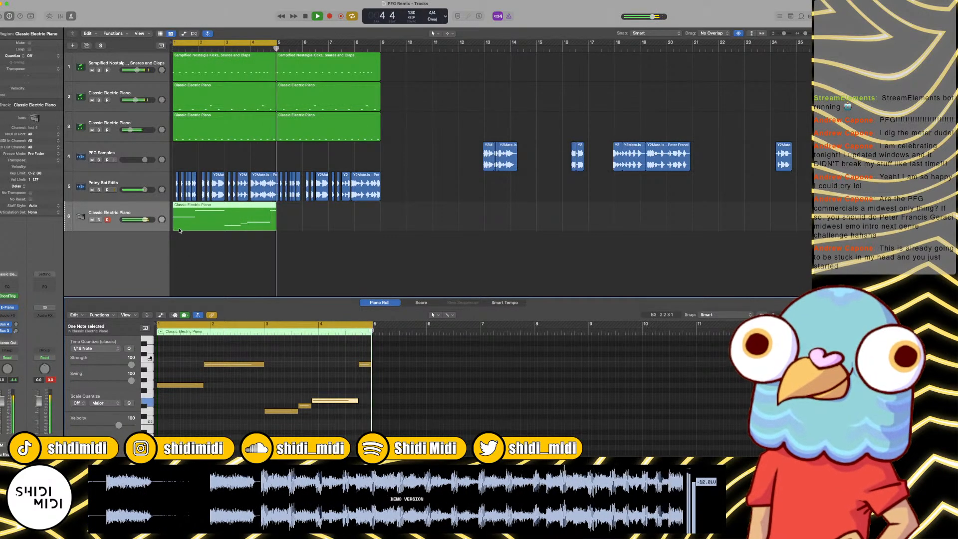
# Step: Shorten the E2 note in bar 4 by half a beat and replace the closing B2 note with two short B2 hits
pyautogui.press('space')
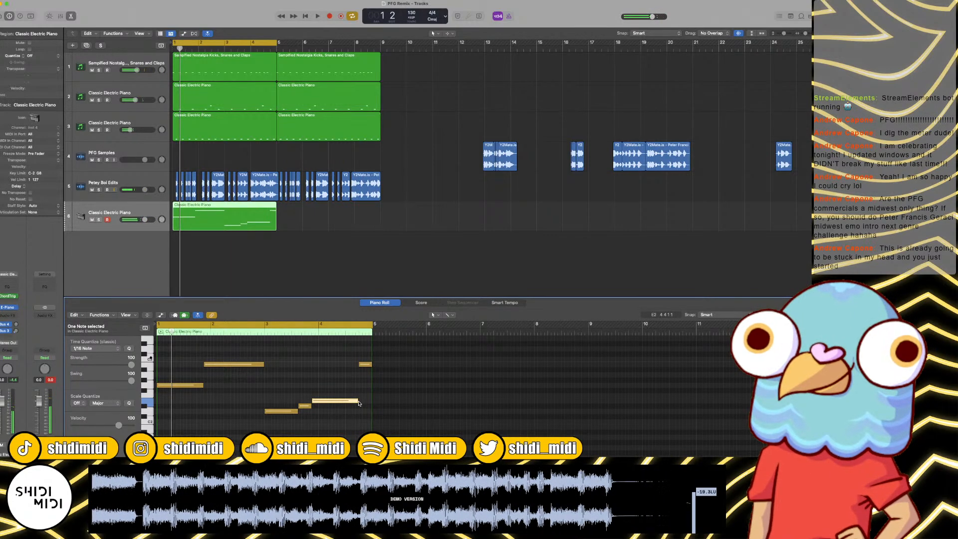
pyautogui.moveTo(358, 402); pyautogui.dragTo(352, 402)
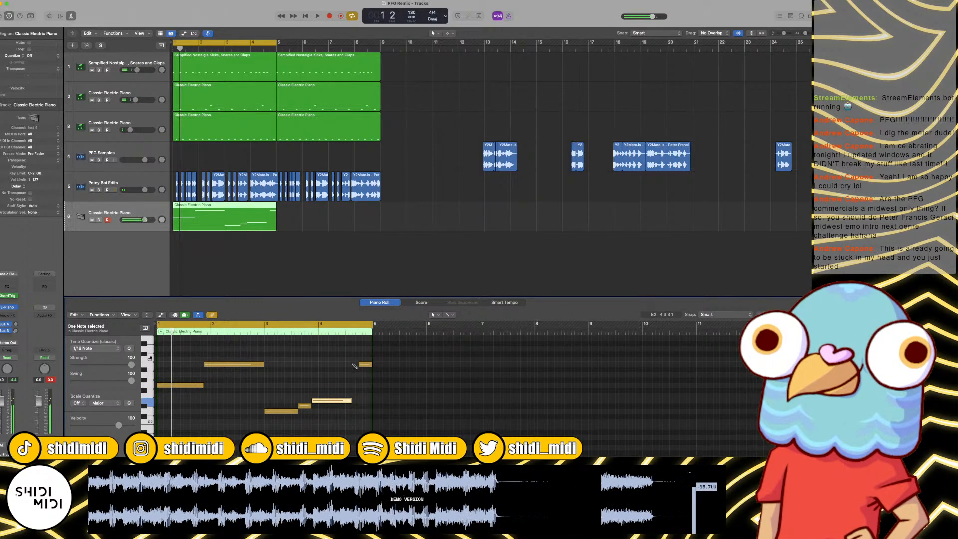
pyautogui.moveTo(390, 365); pyautogui.dragTo(366, 367)
# Step: Play the loop and slightly lower the volume of the Classic Electric Piano chord track
pyautogui.press('space')
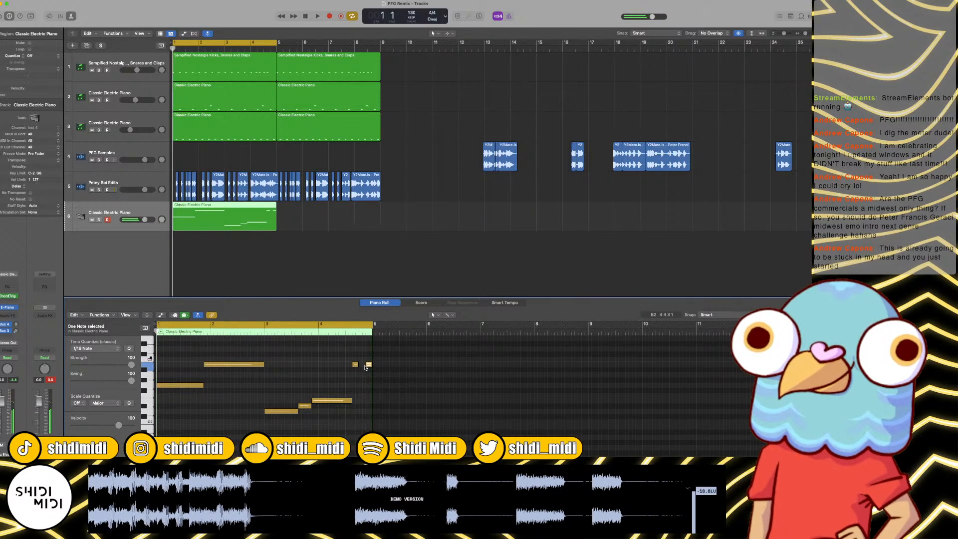
pyautogui.moveTo(145, 221); pyautogui.dragTo(142, 222)
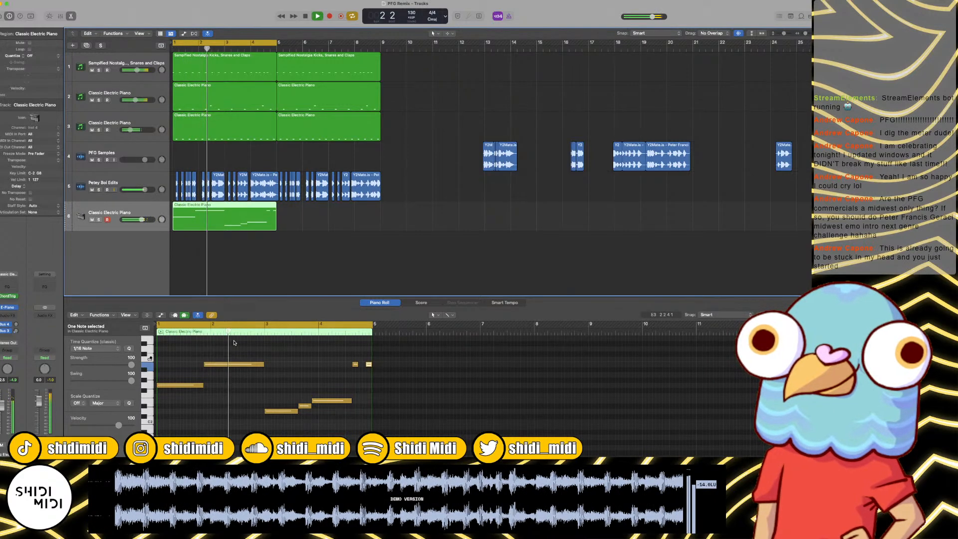
pyautogui.press('space')
# Step: Duplicate the Classic Electric Piano chord track, copy its region onto the new track, and mute the original track
pyautogui.press('super+Right')
pyautogui.press('super+Right')
pyautogui.press('super+Right')
pyautogui.press('super+Right')
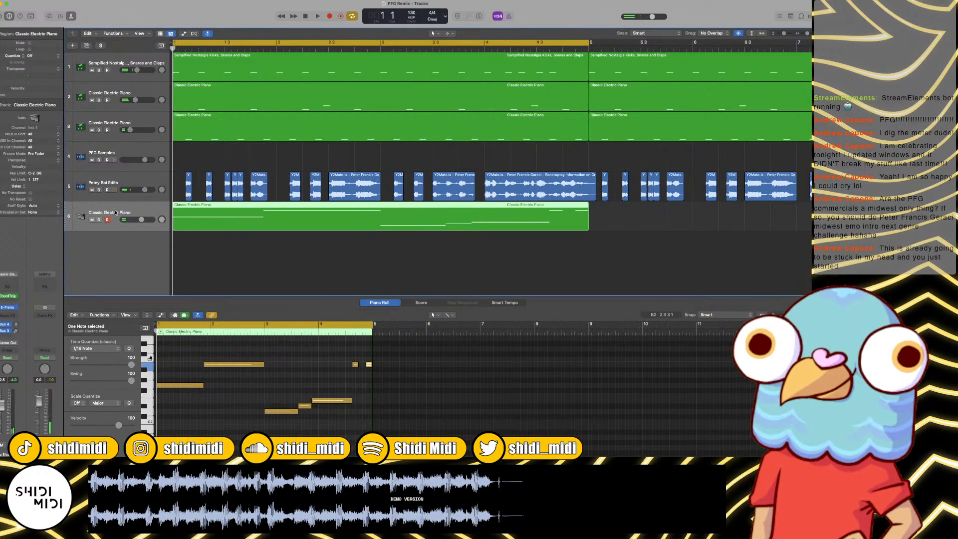
pyautogui.press('super+d')
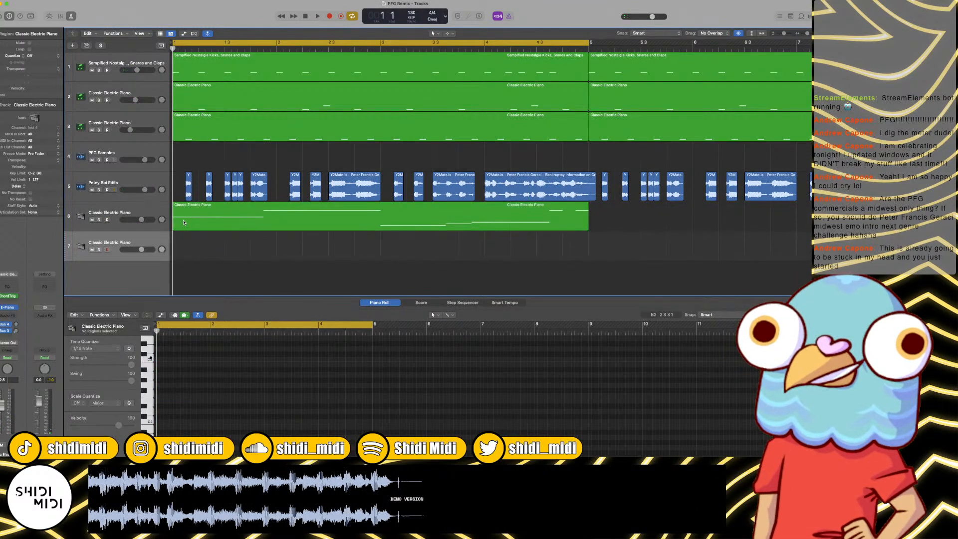
pyautogui.moveTo(183, 222); pyautogui.dragTo(184, 253)
pyautogui.click(92, 220)
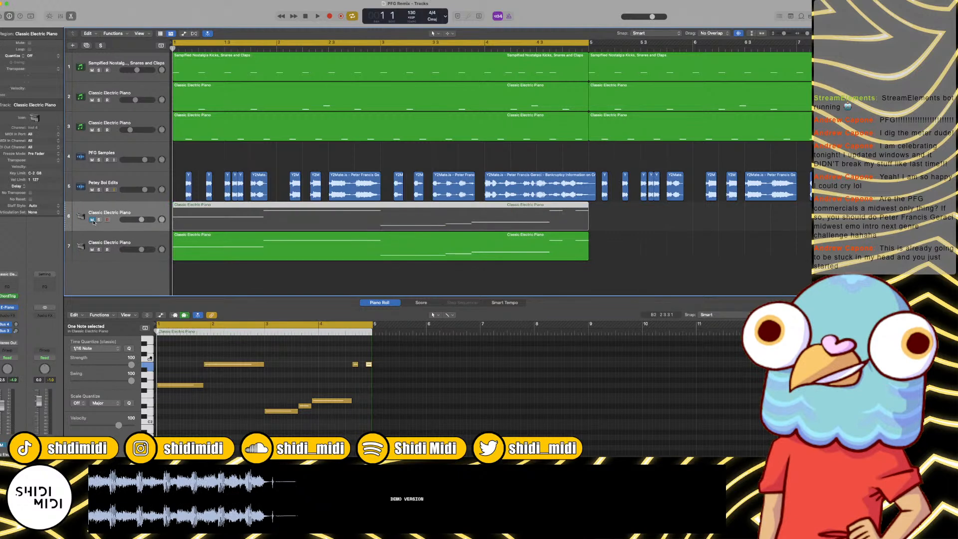
# Step: Shorten all notes in the duplicated Classic Electric Piano region to short hits with the Fixed Note Length MIDI transform
pyautogui.click(189, 259)
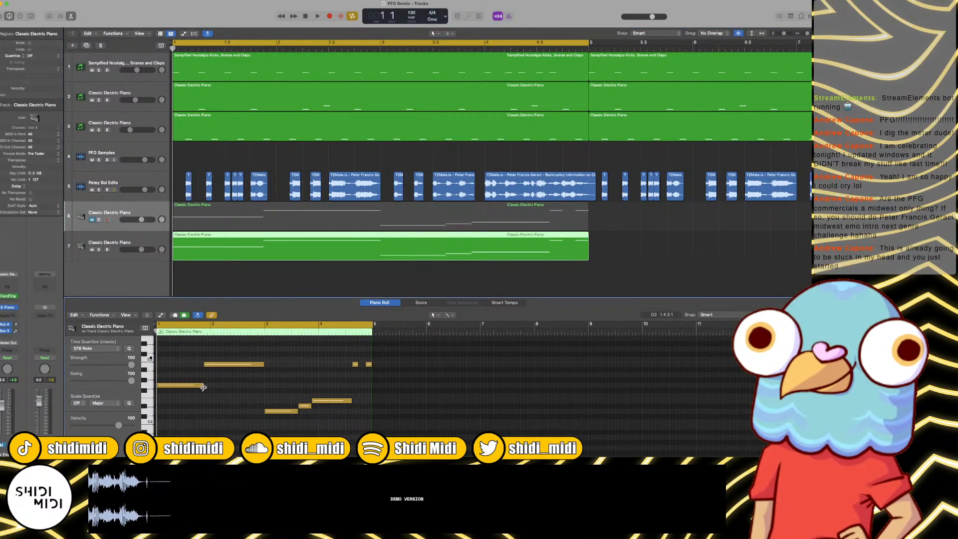
pyautogui.click(205, 387)
pyautogui.press('super+a')
pyautogui.click(99, 315)
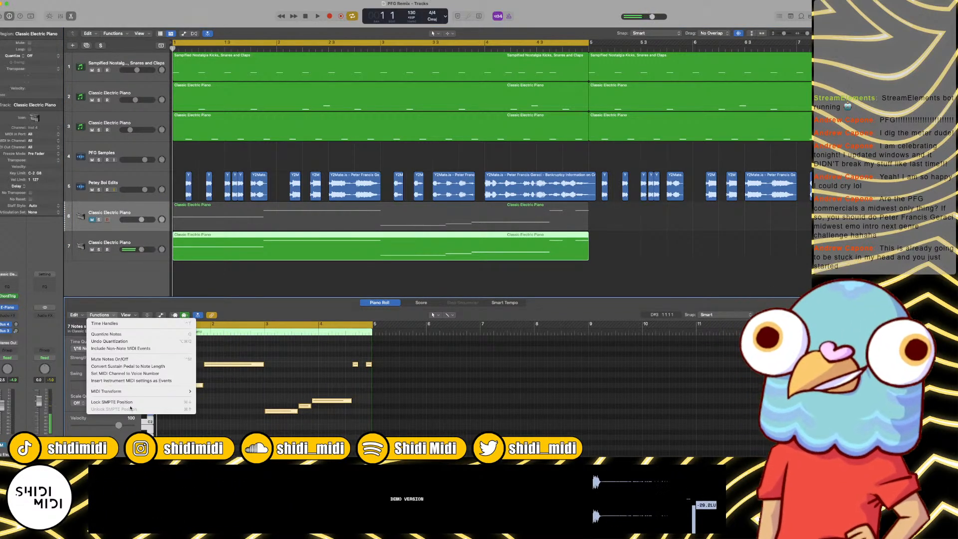
pyautogui.moveTo(133, 393)
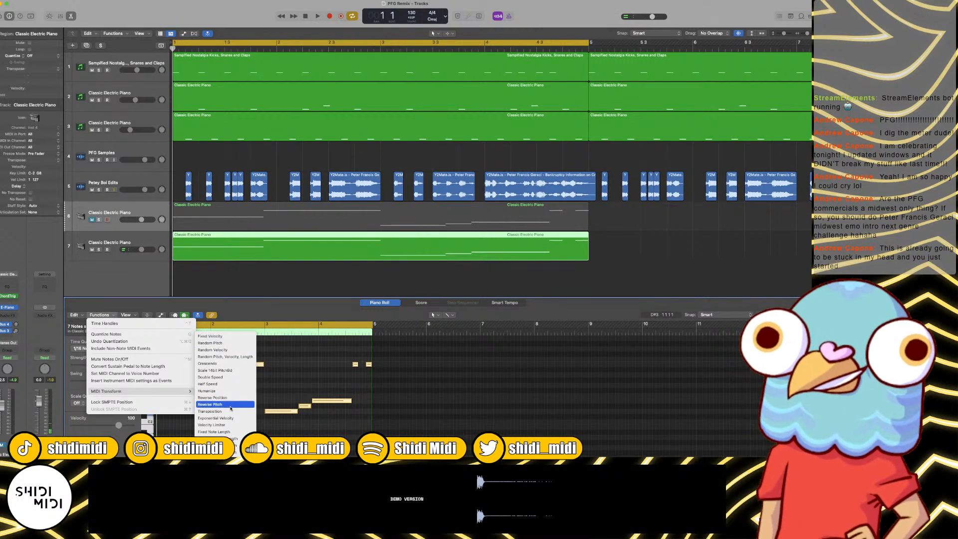
pyautogui.click(234, 433)
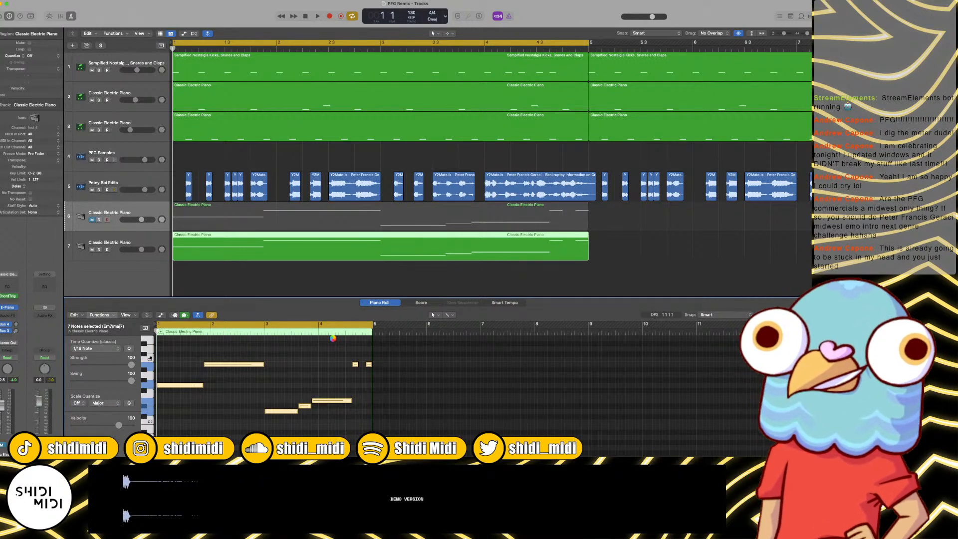
pyautogui.click(488, 200)
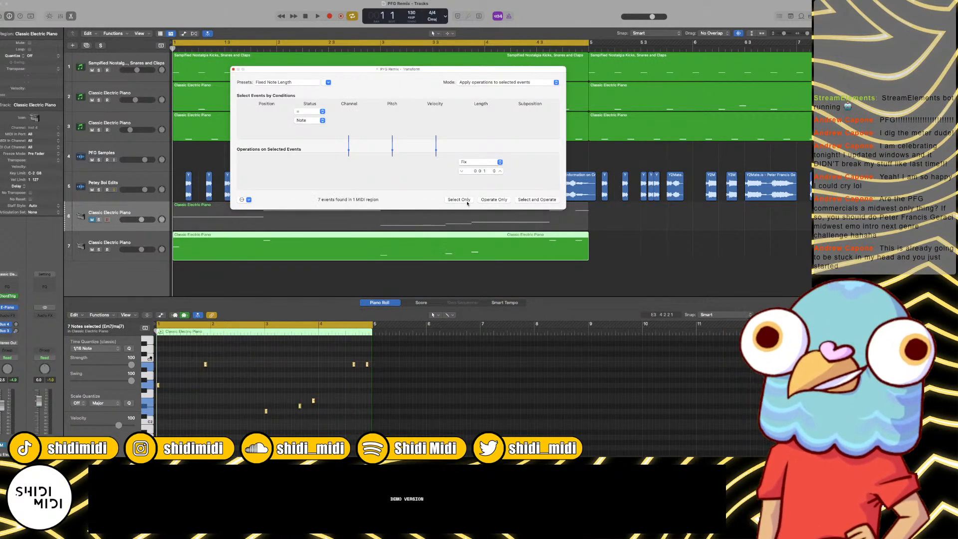
pyautogui.click(222, 415)
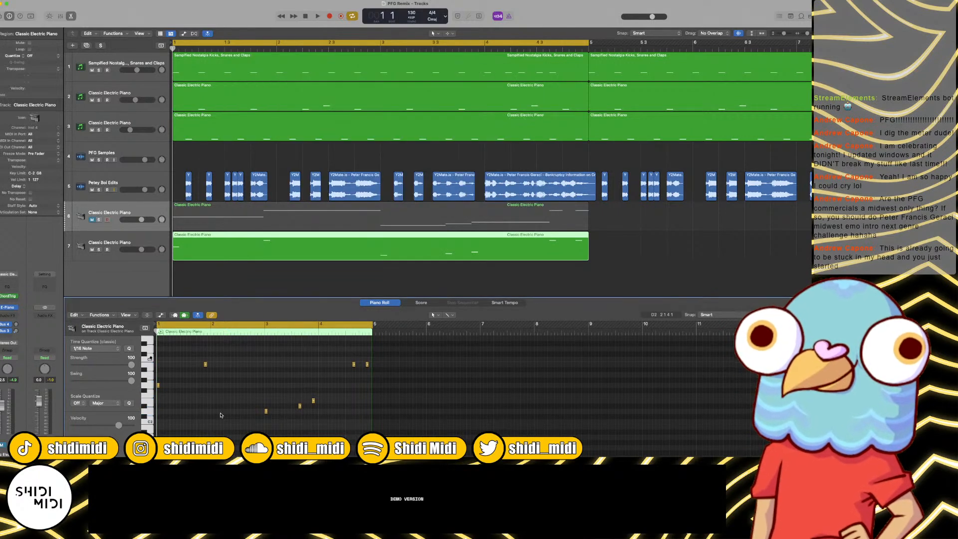
# Step: Add three more short G2 notes and an A2 note across bar 1, and play the loop
pyautogui.press('super+Right')
pyautogui.press('super+Right')
pyautogui.press('super+Right')
pyautogui.press('super+Right')
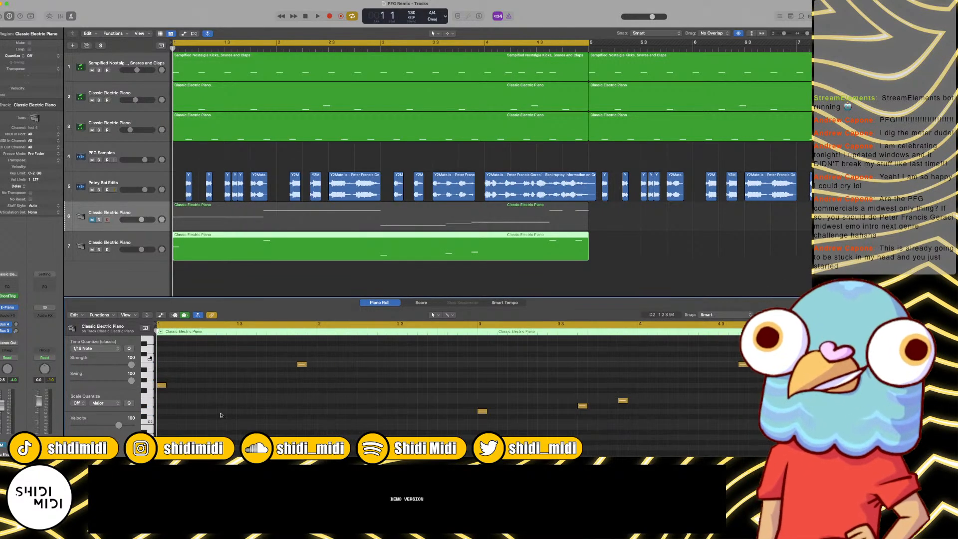
pyautogui.click(191, 386)
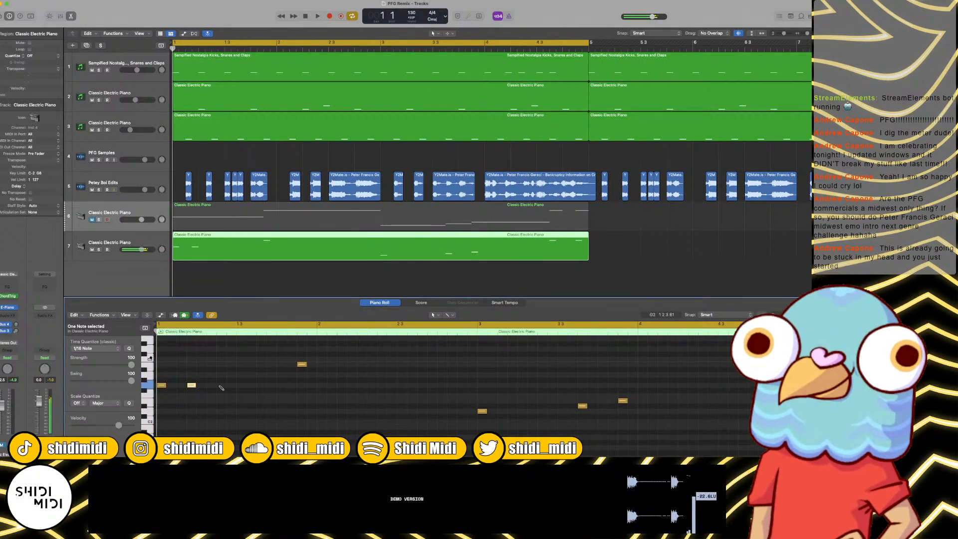
pyautogui.press('space')
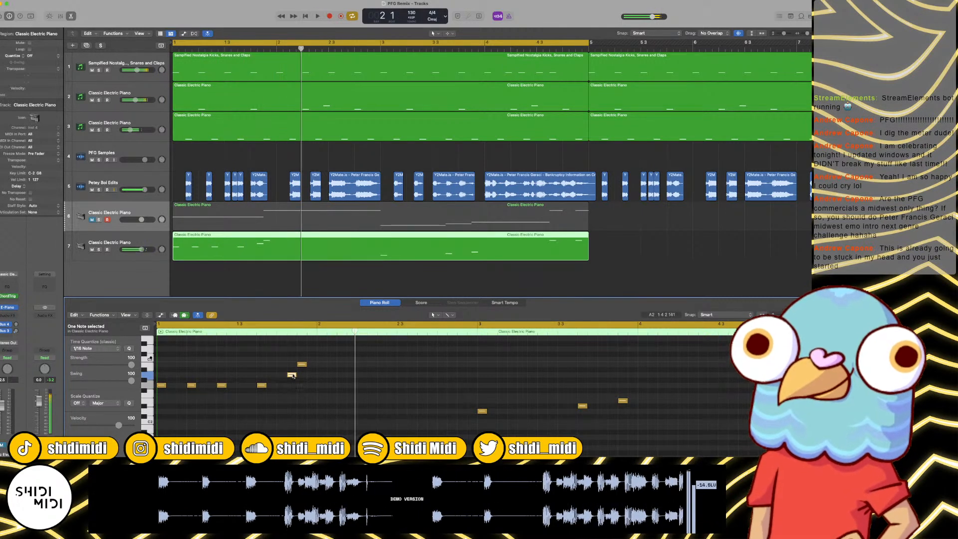
# Step: Move the A2 note to beat 4 of bar 1 and the last G2 a sixteenth earlier, playing the loop to check
pyautogui.moveTo(292, 375); pyautogui.dragTo(290, 373)
pyautogui.press('space')
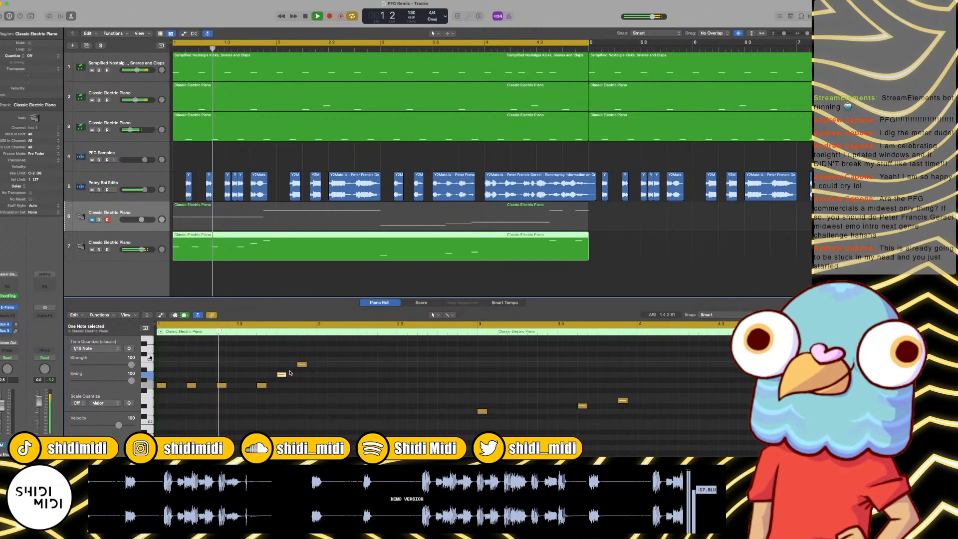
pyautogui.press('space')
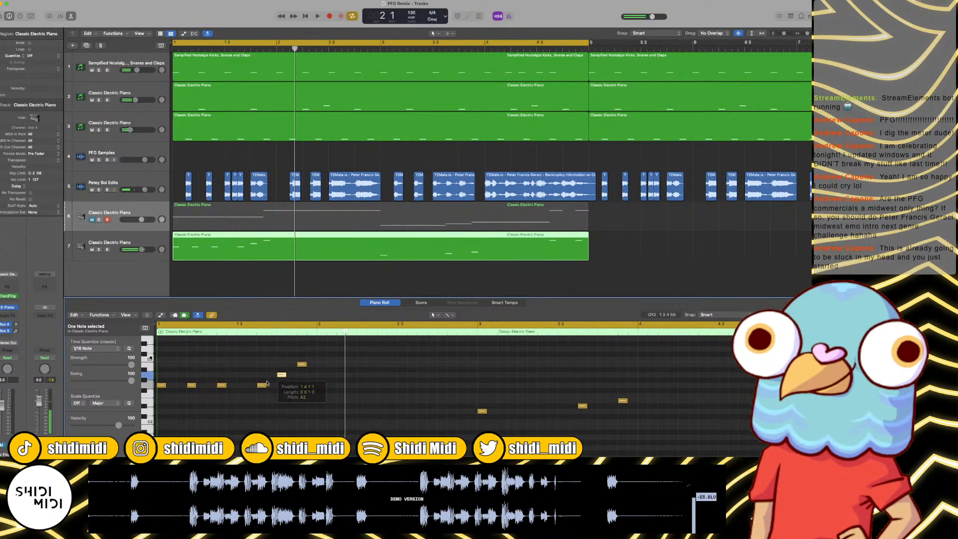
pyautogui.moveTo(263, 387); pyautogui.dragTo(254, 387)
pyautogui.press('space')
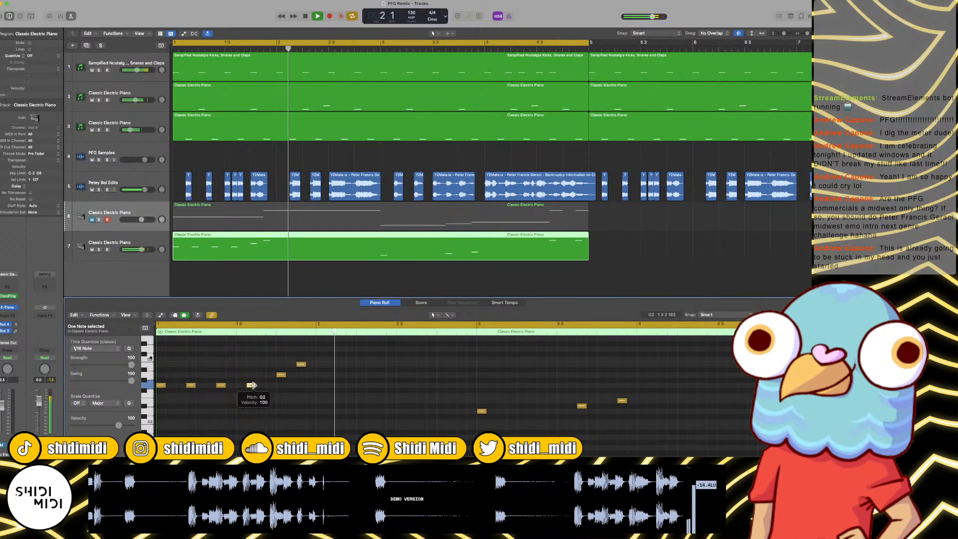
# Step: Add six short B2 notes through bar 2, starting a sixteenth after the downbeat, and play the loop
pyautogui.press('space')
pyautogui.click(281, 375)
pyautogui.click(331, 365)
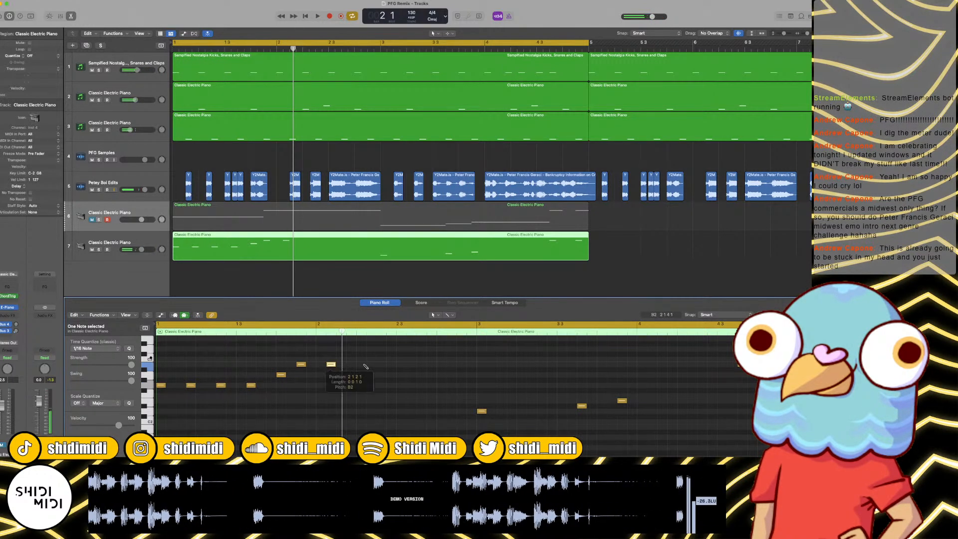
pyautogui.click(361, 364)
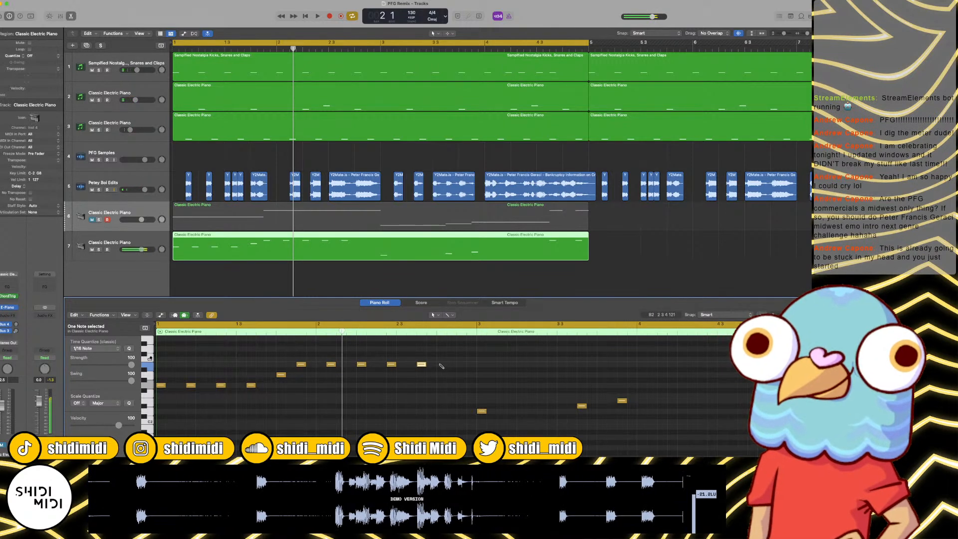
pyautogui.press('space')
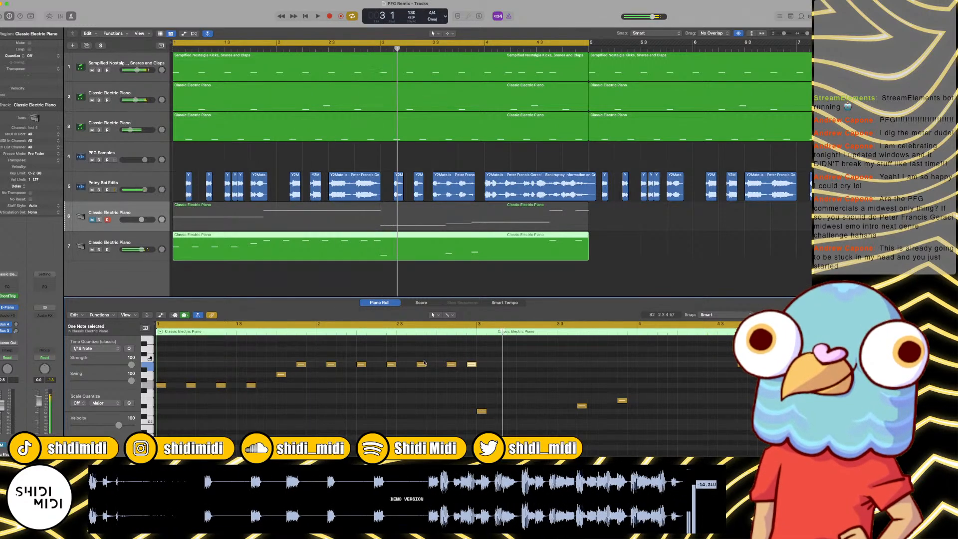
pyautogui.press('space')
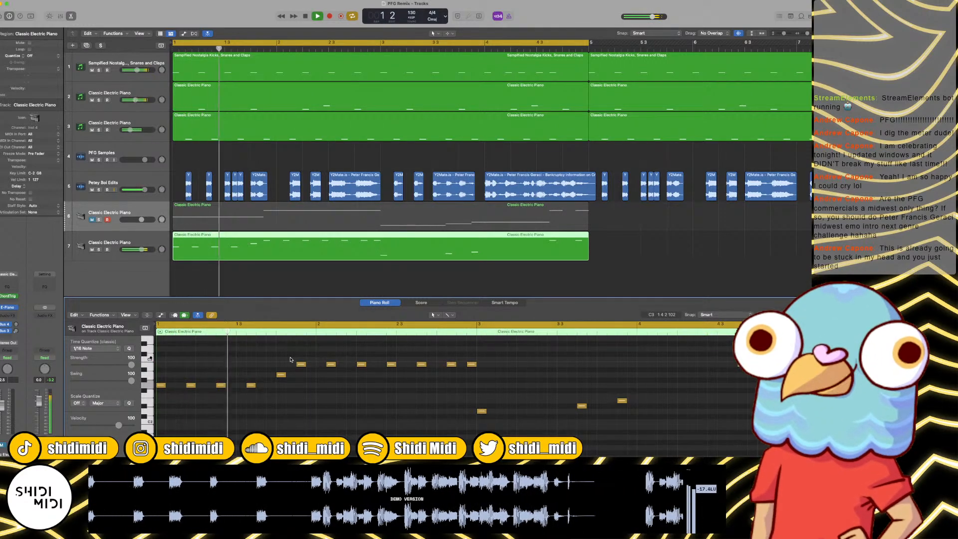
# Step: Raise the last G2 note in bar 1 to A2, add a B2 hit on bar 2's downbeat, and play the loop
pyautogui.press('space')
pyautogui.moveTo(253, 385); pyautogui.dragTo(252, 374)
pyautogui.press('space')
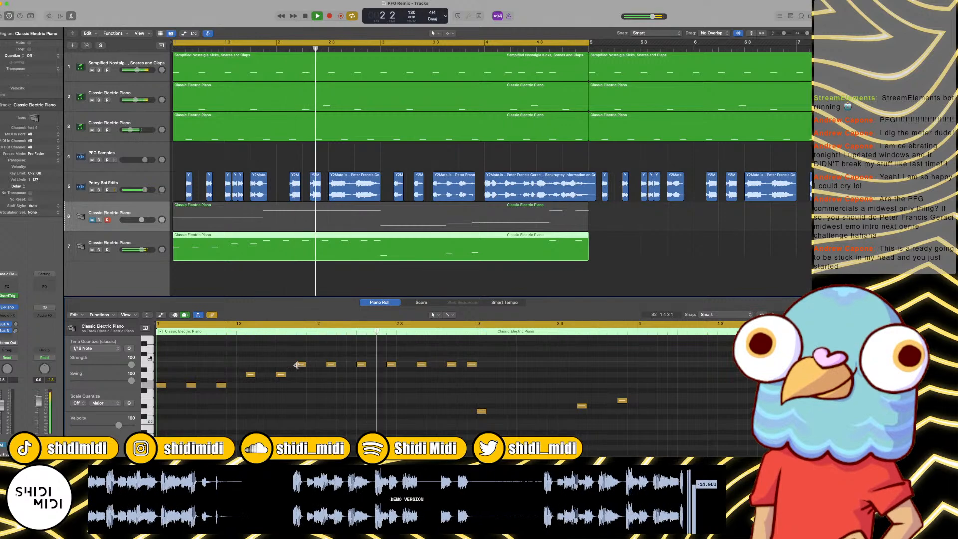
pyautogui.press('space')
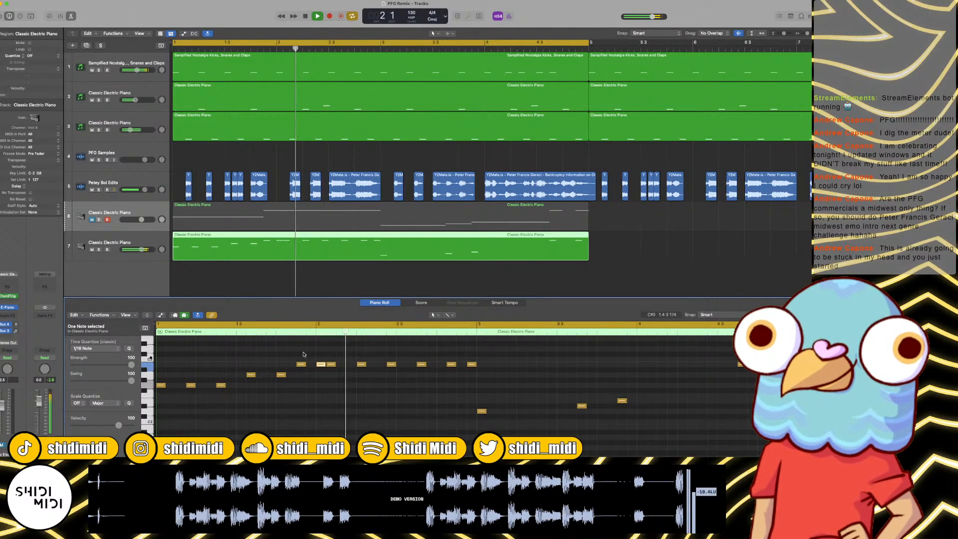
pyautogui.press('space')
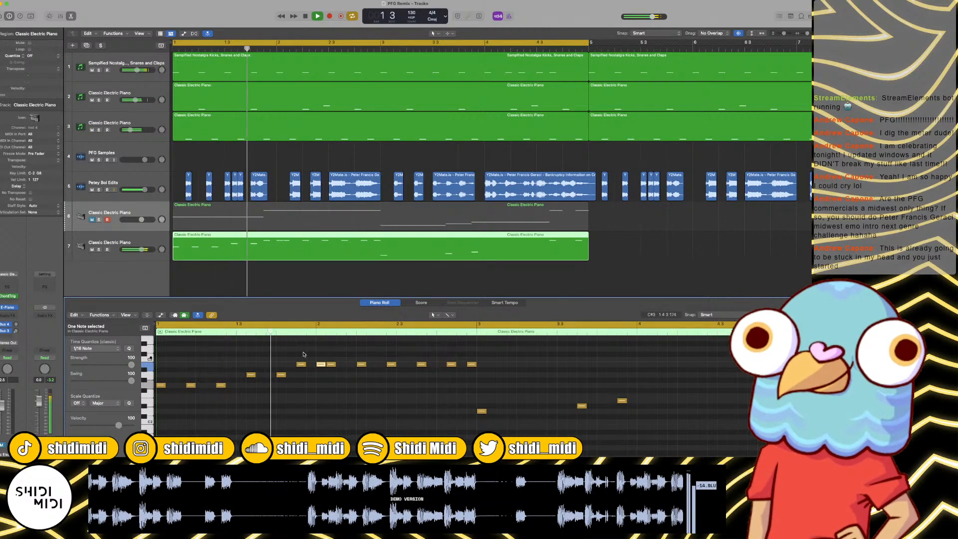
pyautogui.press('space')
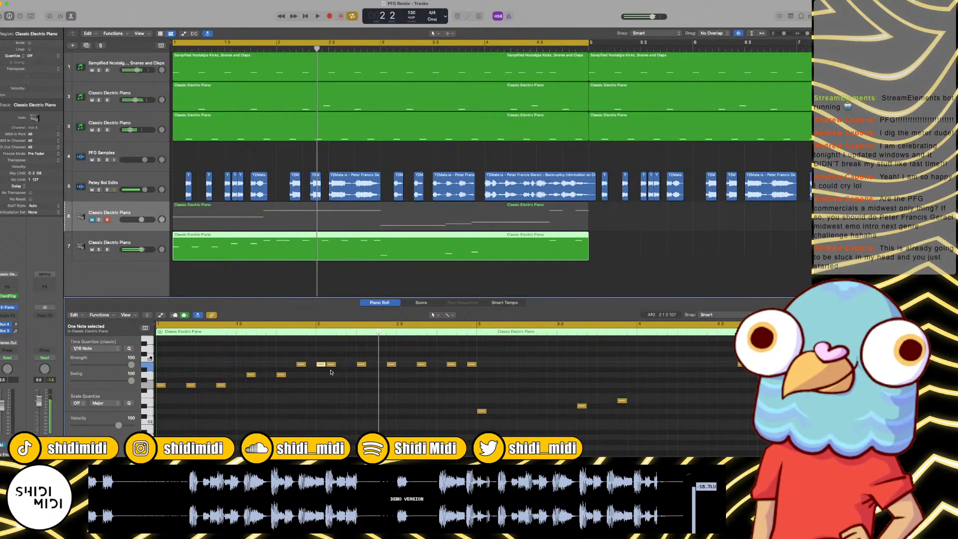
# Step: Respace bar 2's B2 hits: remove the one after the downbeat, shift the next three a sixteenth earlier, and add one on beat 4
pyautogui.moveTo(331, 372); pyautogui.dragTo(354, 364)
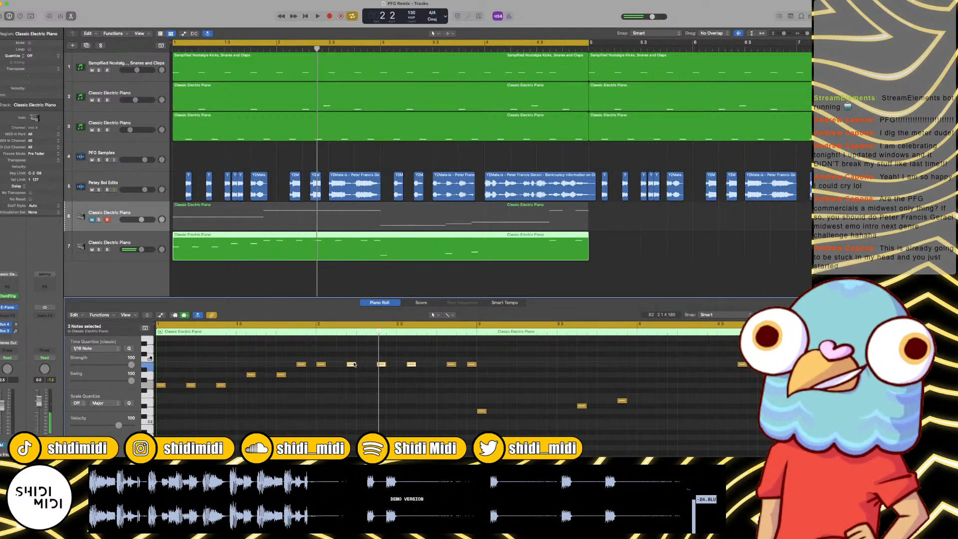
pyautogui.press('space')
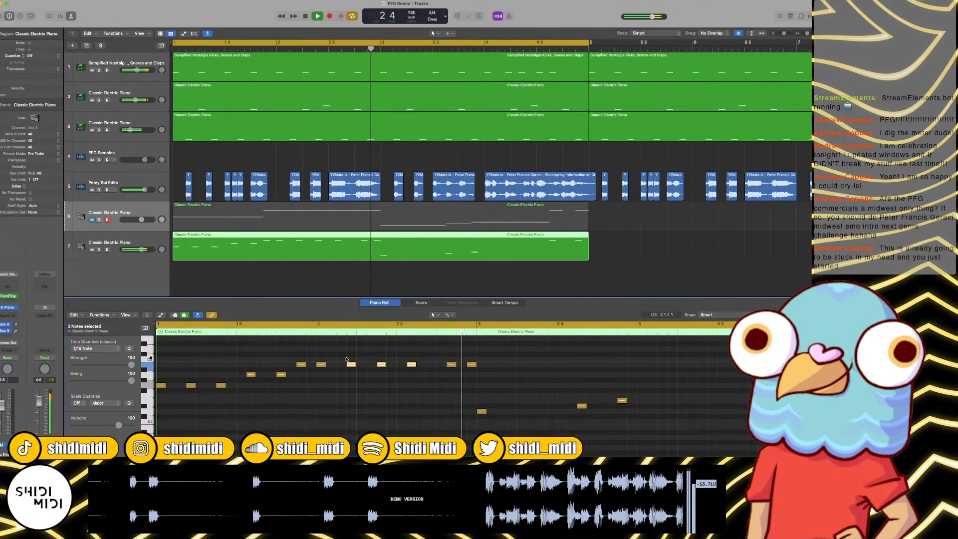
pyautogui.press('space')
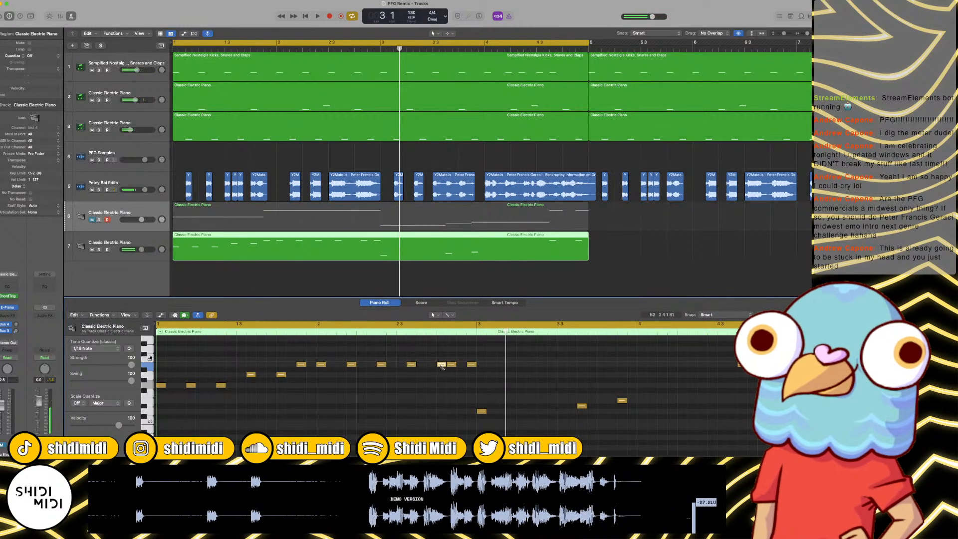
pyautogui.press('space')
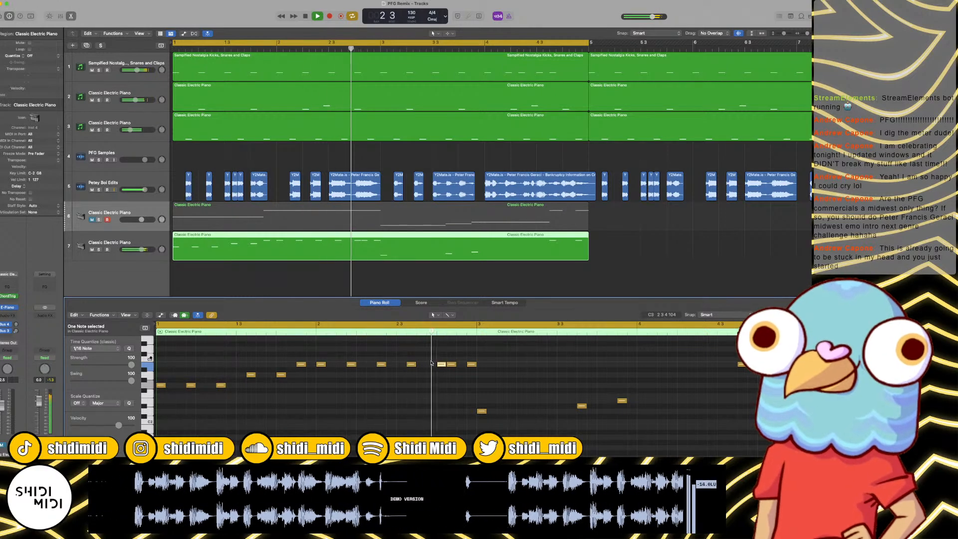
pyautogui.press('space')
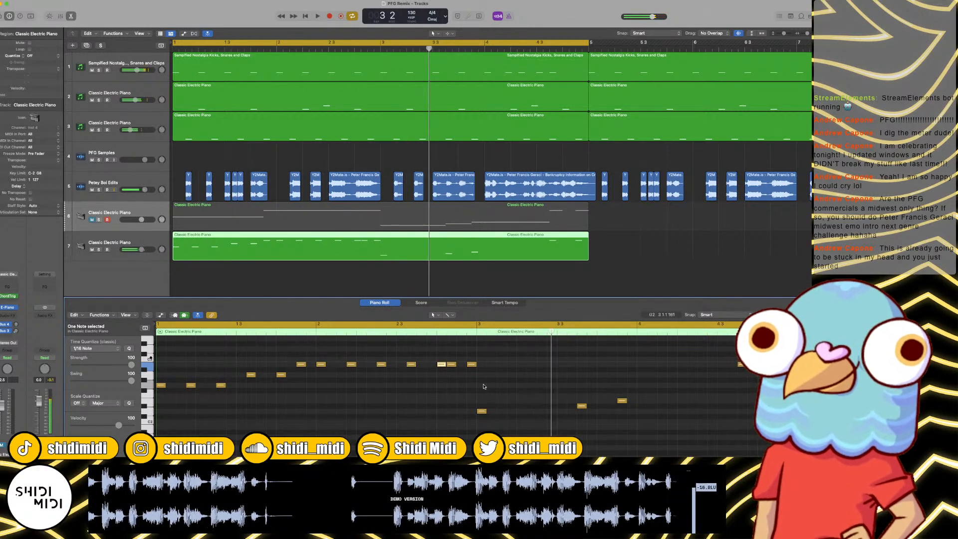
# Step: Shorten all notes in the region to a length of 0 0 0 200
pyautogui.press('super+a')
pyautogui.moveTo(455, 366); pyautogui.dragTo(454, 367)
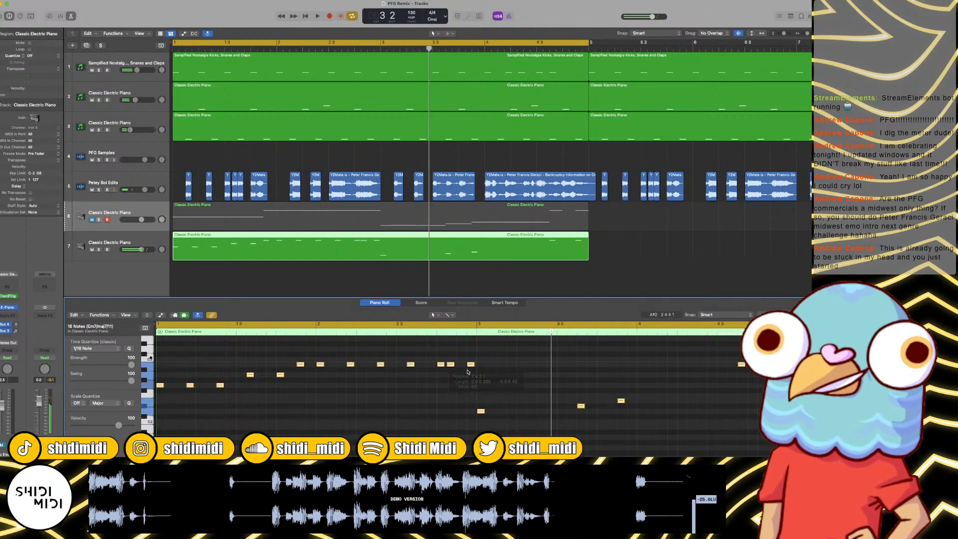
pyautogui.click(468, 372)
# Step: Fill bars 3 and 4 with added D2, D#2 and E2 hits, moving the original D#2 note two sixteenths later
pyautogui.press('space')
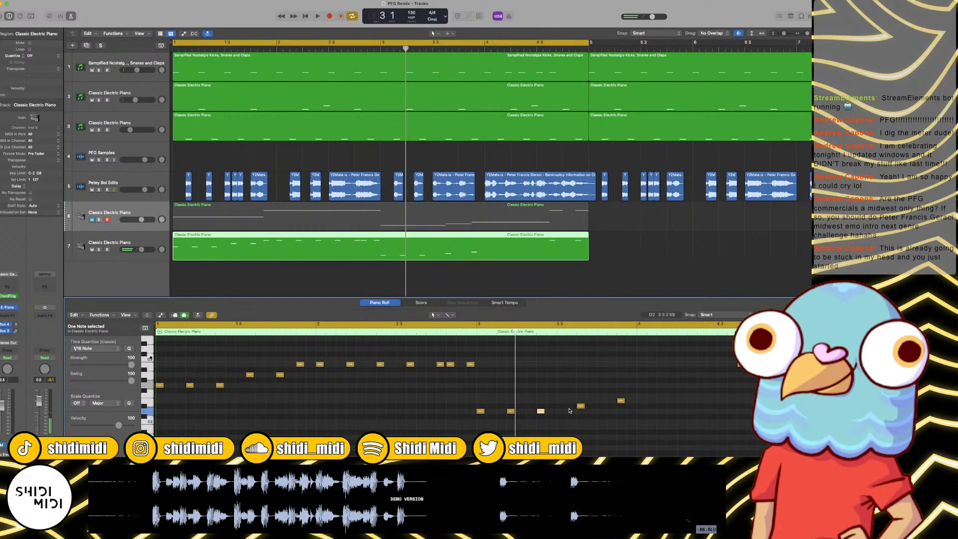
pyautogui.click(568, 405)
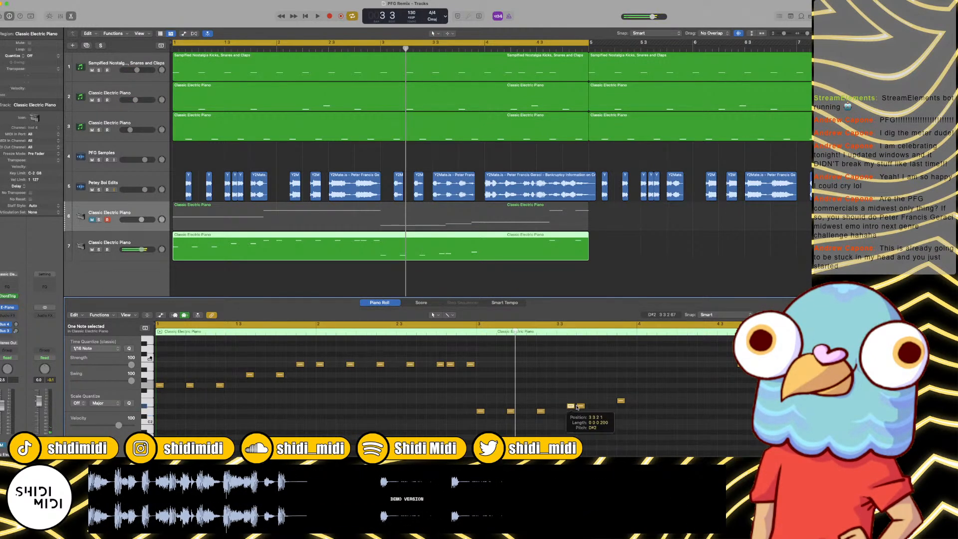
pyautogui.moveTo(581, 407); pyautogui.dragTo(601, 406)
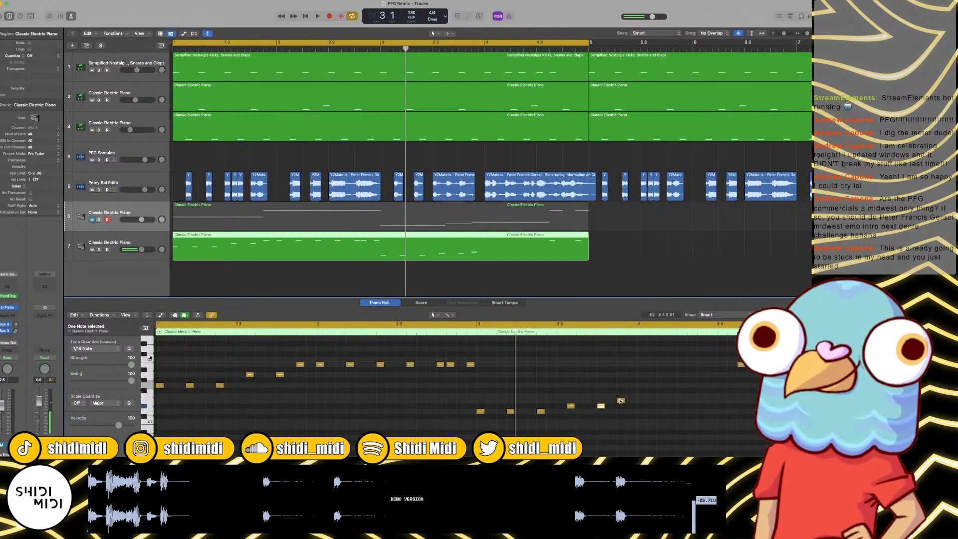
pyautogui.click(639, 402)
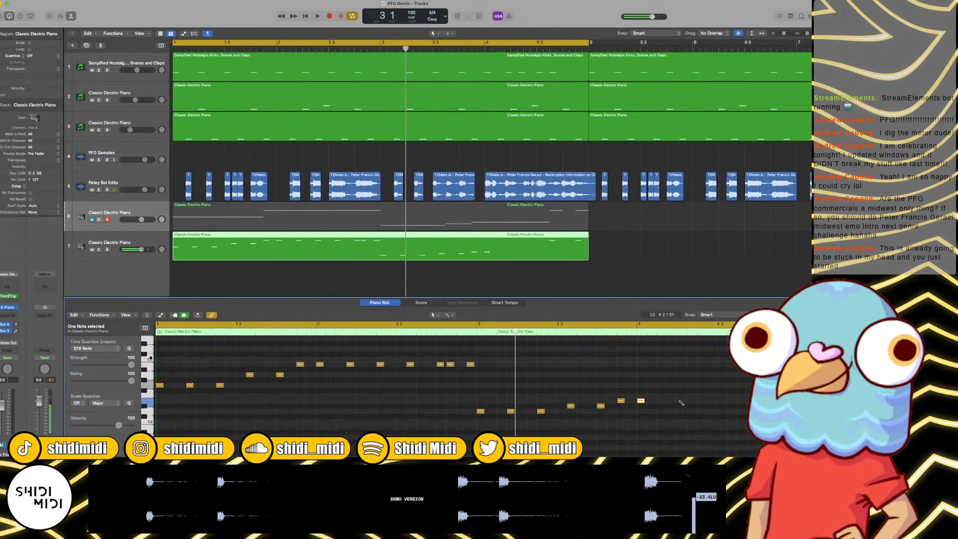
pyautogui.click(681, 403)
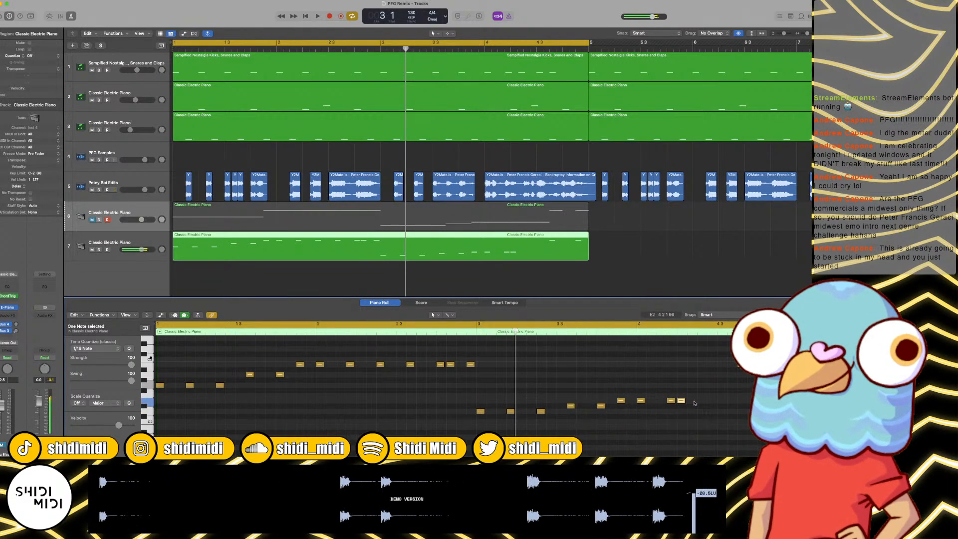
pyautogui.moveTo(683, 402); pyautogui.dragTo(704, 402)
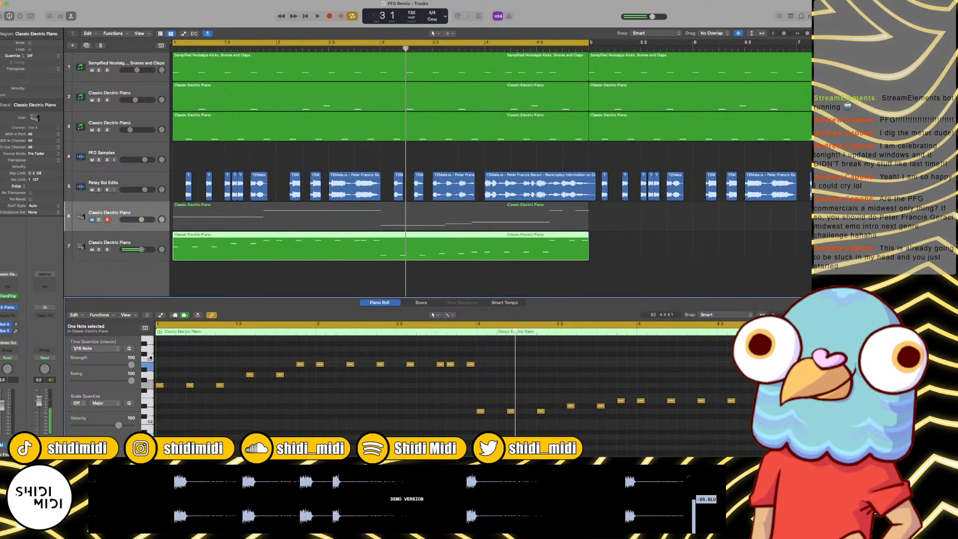
# Step: Apply 1/16 Note time quantize with swing 100 to all notes in the region and play the loop
pyautogui.press('super+a')
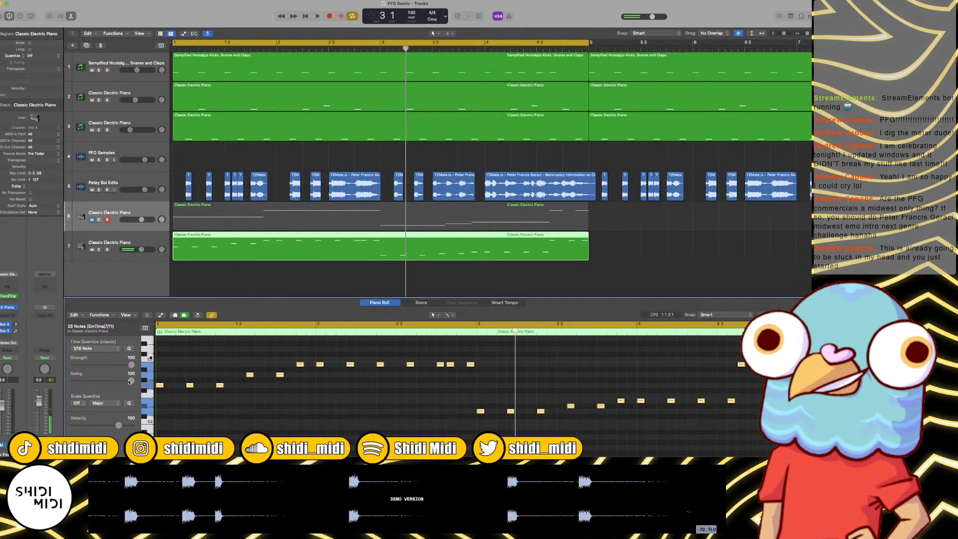
pyautogui.press('space')
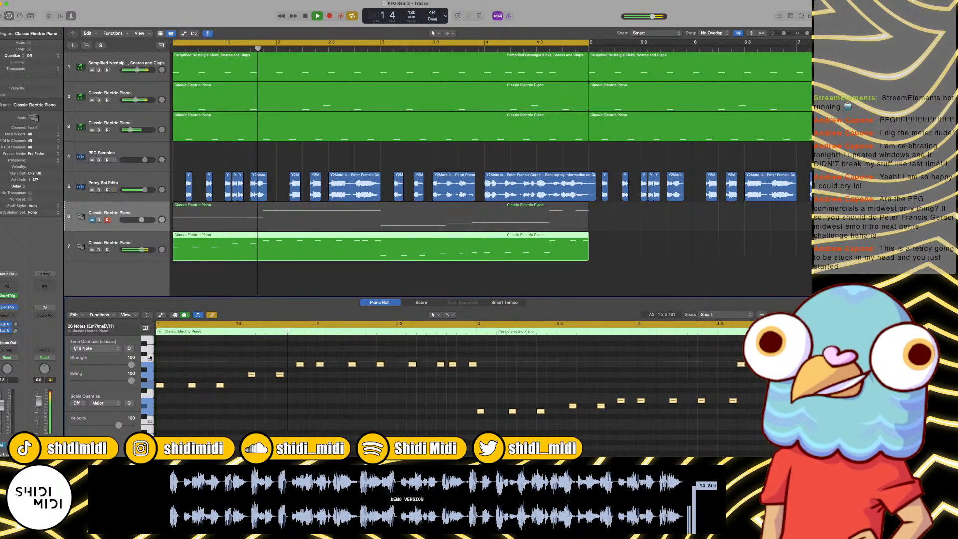
# Step: Replace the instruments on the two Classic Electric Piano tracks, 6 and 7, with Phase Plant
pyautogui.click(15, 308)
pyautogui.moveTo(50, 241)
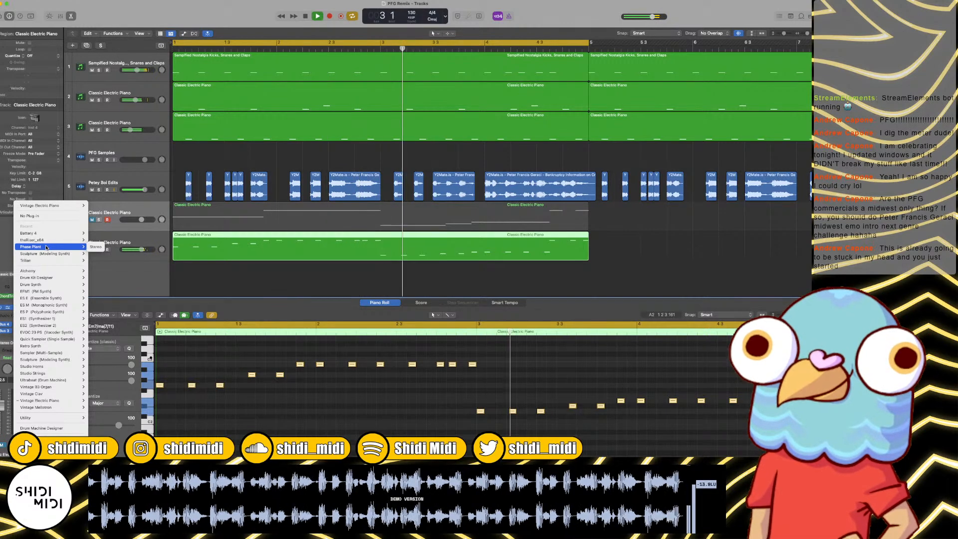
pyautogui.click(45, 248)
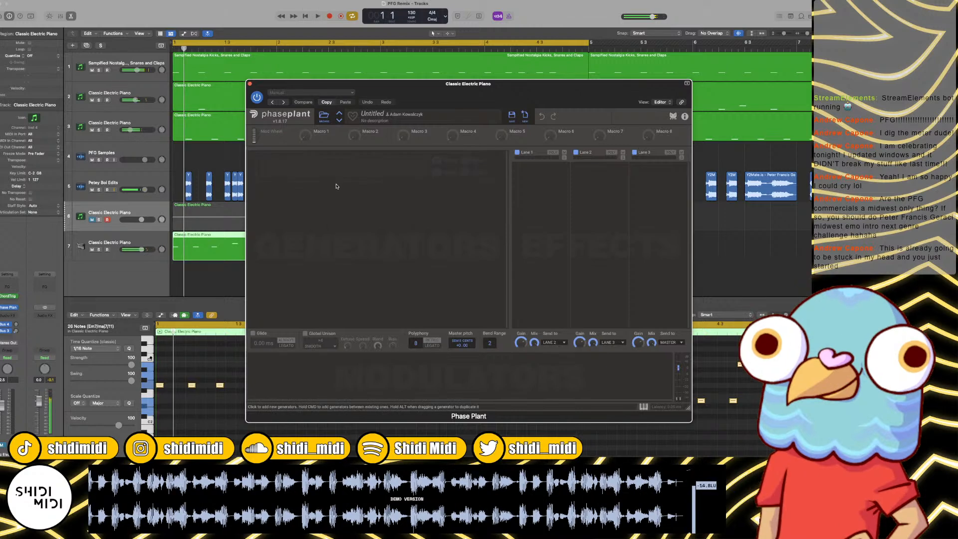
pyautogui.click(110, 241)
pyautogui.click(17, 308)
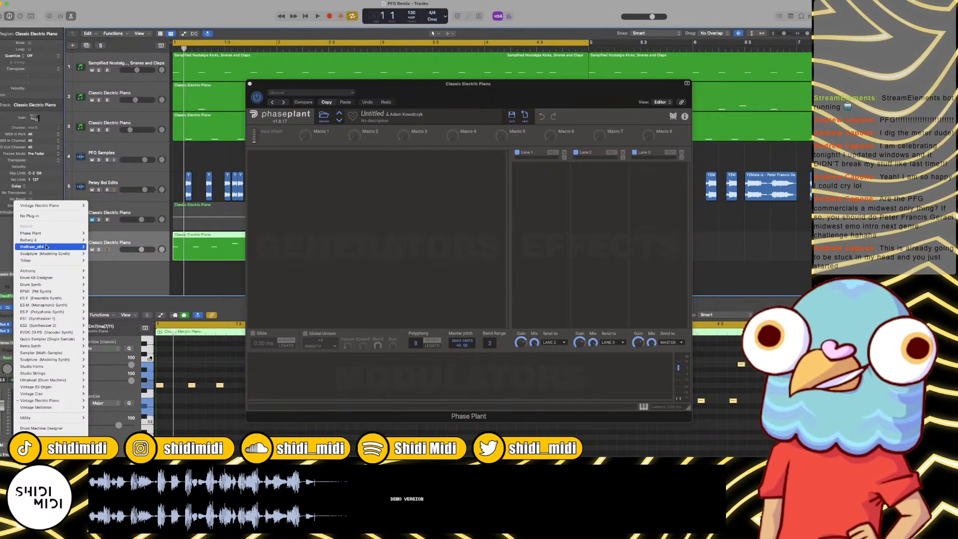
pyautogui.moveTo(46, 247)
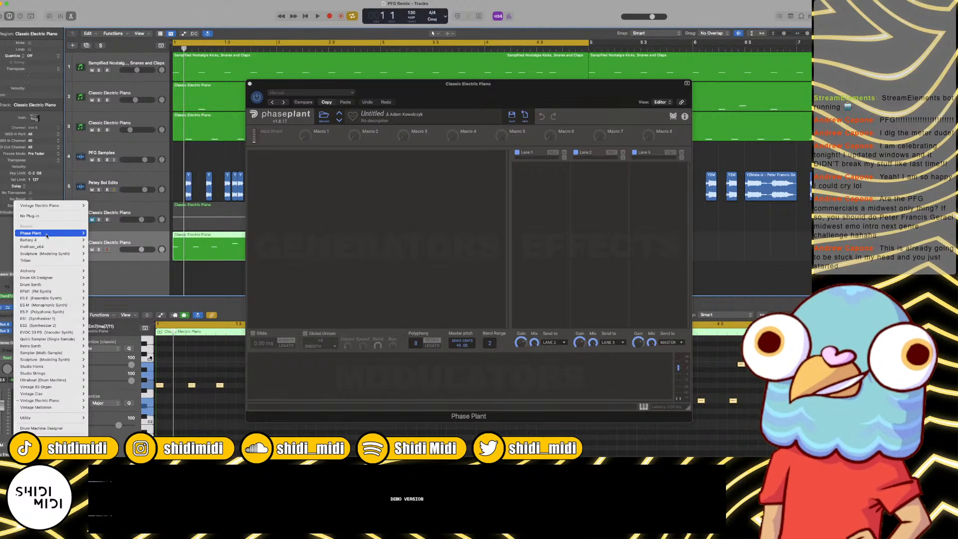
pyautogui.click(47, 235)
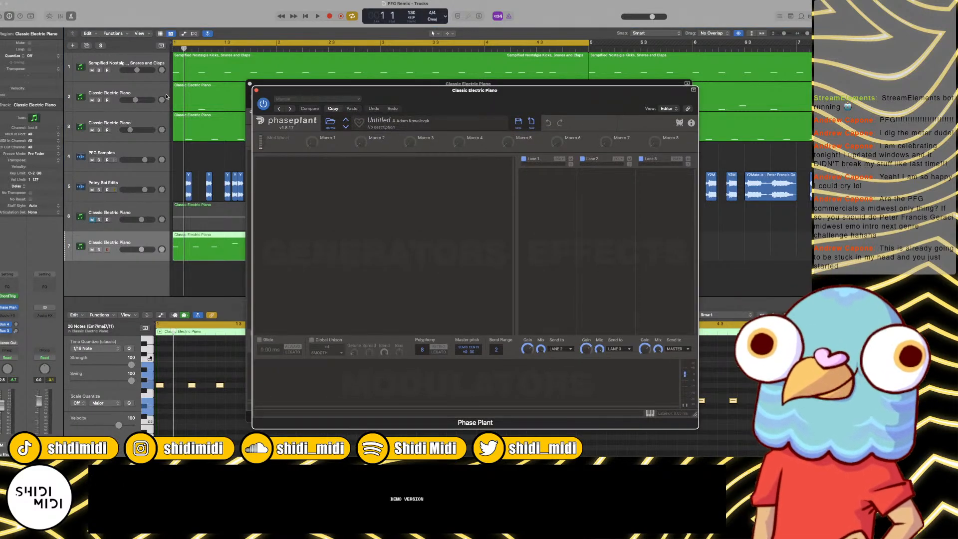
# Step: Audition Bottle Slice, Eastern Mode and FMarimba from Phase Plant's factory Mallets presets over the loop, and load Hybrid Mallet
pyautogui.click(290, 166)
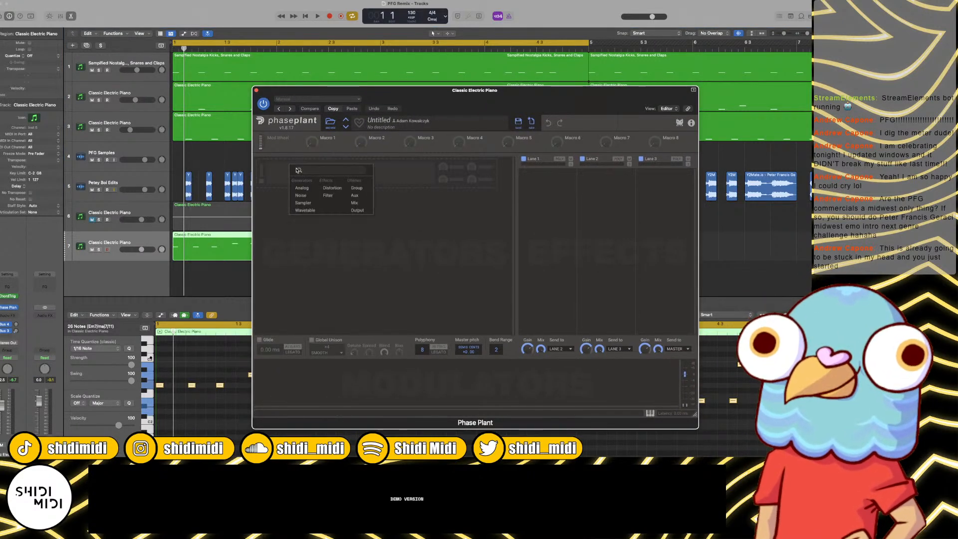
pyautogui.click(330, 122)
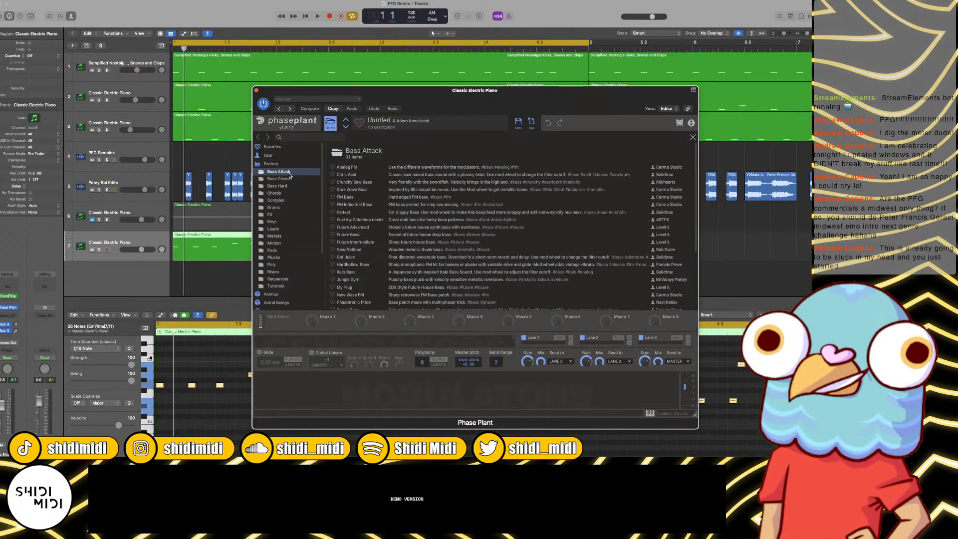
pyautogui.click(274, 236)
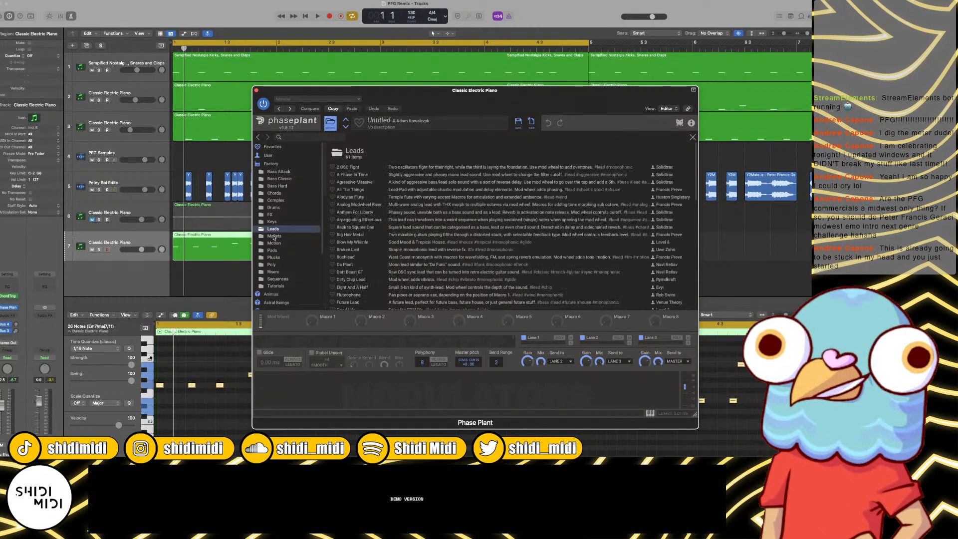
pyautogui.click(353, 198)
pyautogui.press('space')
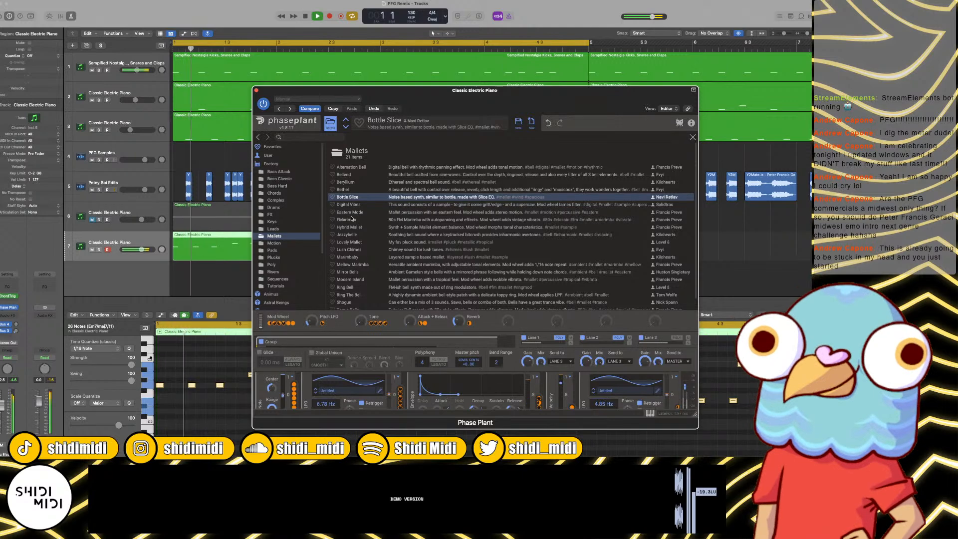
pyautogui.click(354, 212)
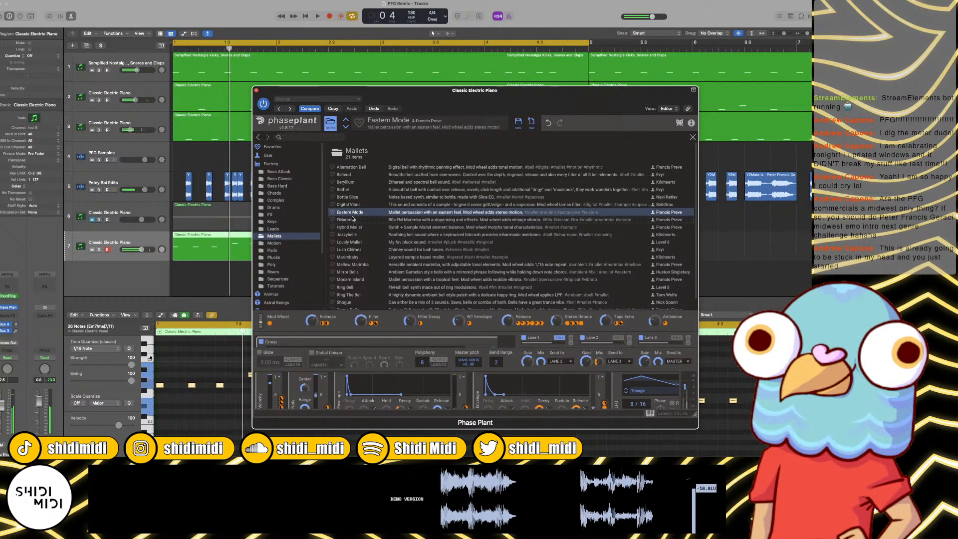
pyautogui.click(354, 220)
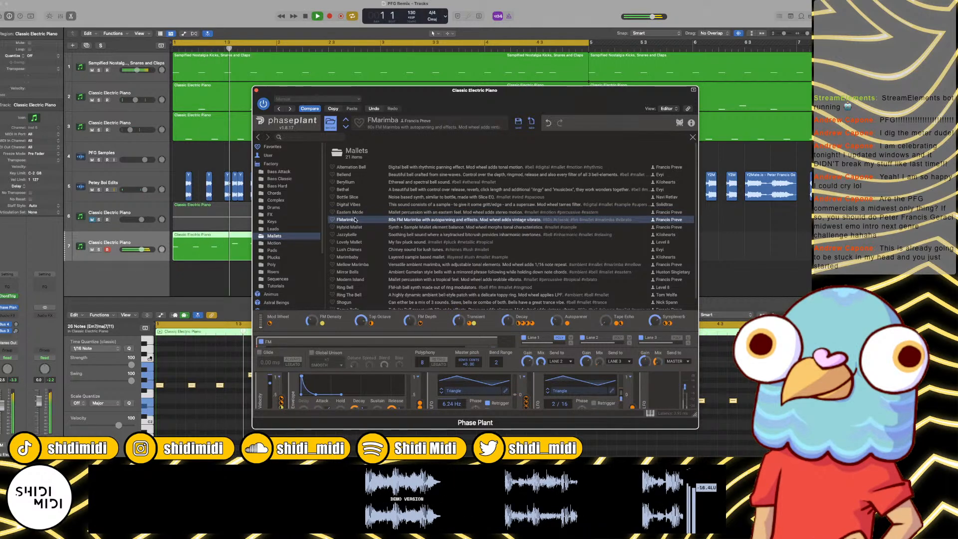
pyautogui.click(355, 228)
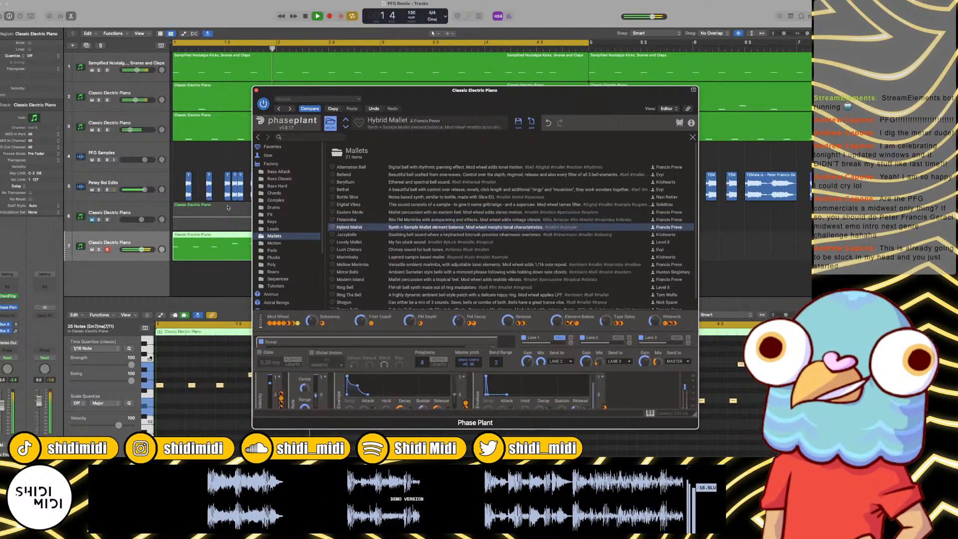
pyautogui.press('space')
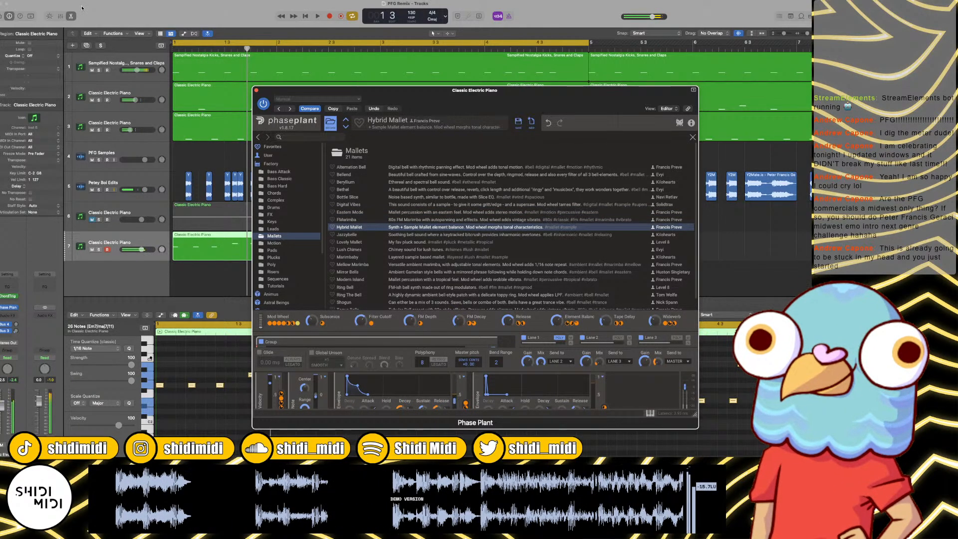
# Step: Set the audio I/O buffer size to 1024 samples, apply it and close the settings
pyautogui.click(24, 1)
pyautogui.moveTo(59, 15)
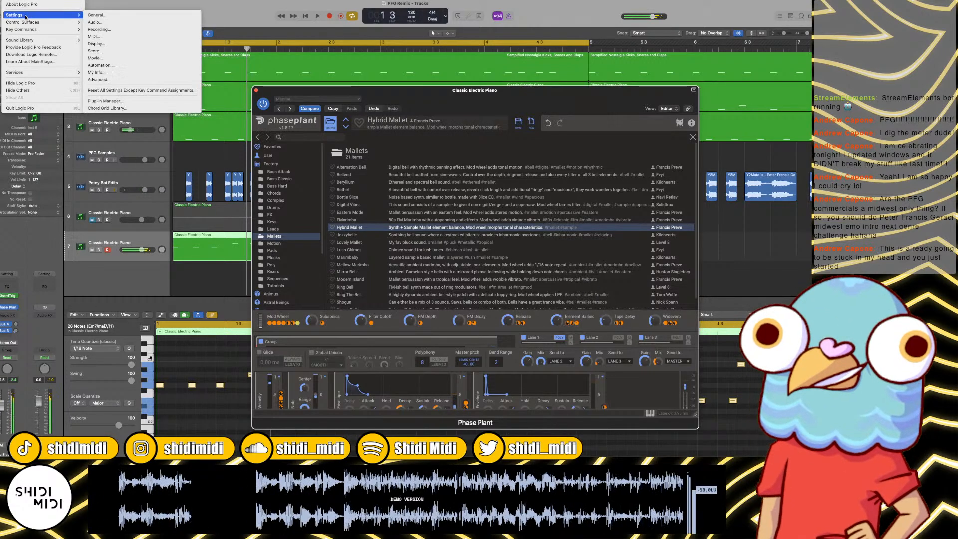
pyautogui.click(106, 22)
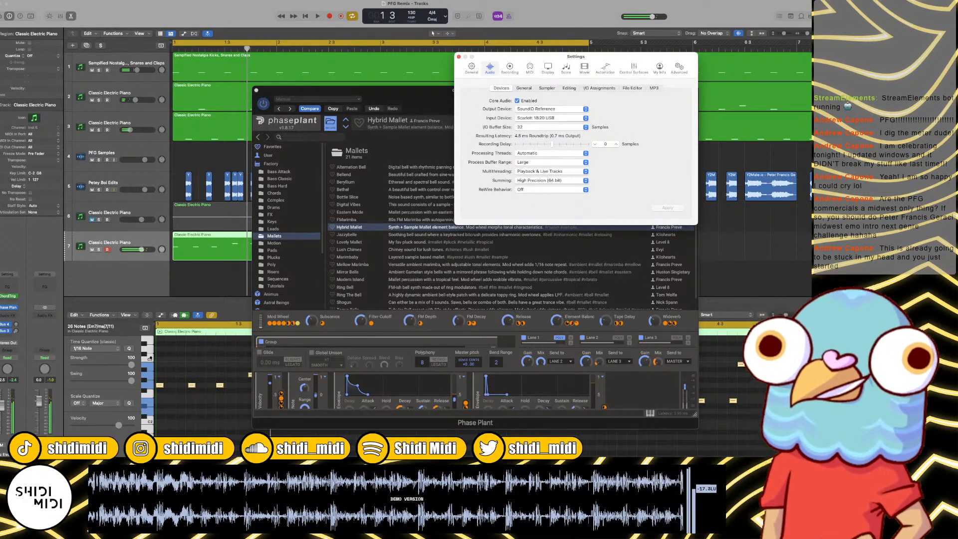
pyautogui.press('super+Tab')
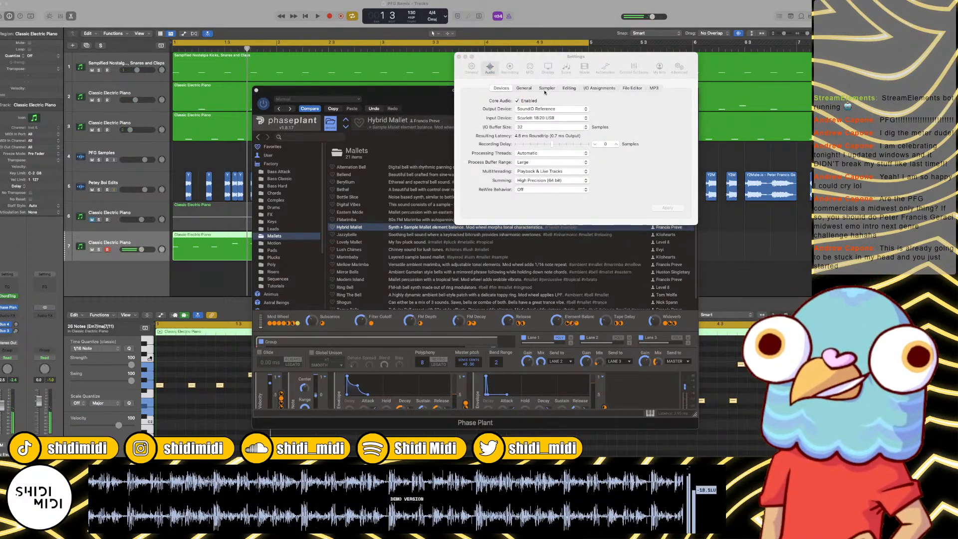
pyautogui.click(549, 127)
pyautogui.click(553, 164)
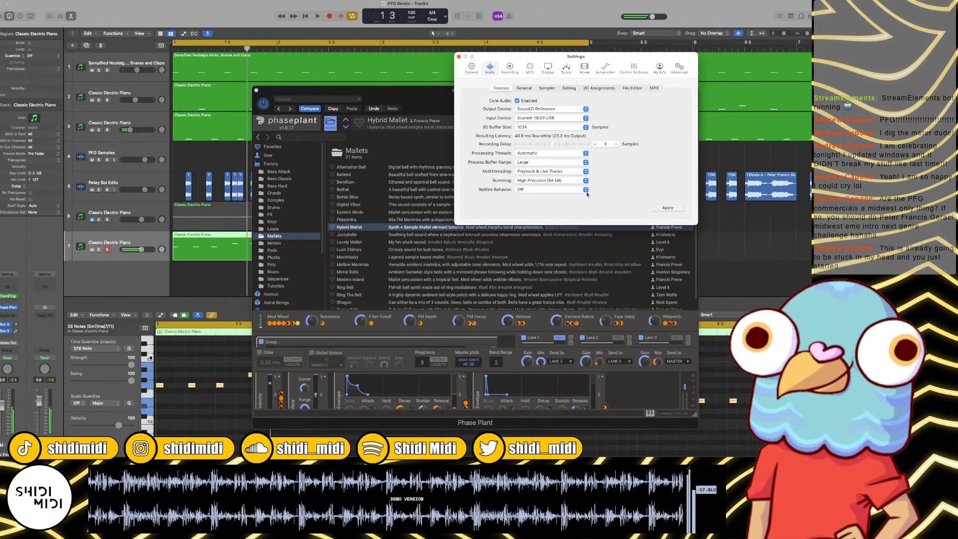
pyautogui.click(669, 208)
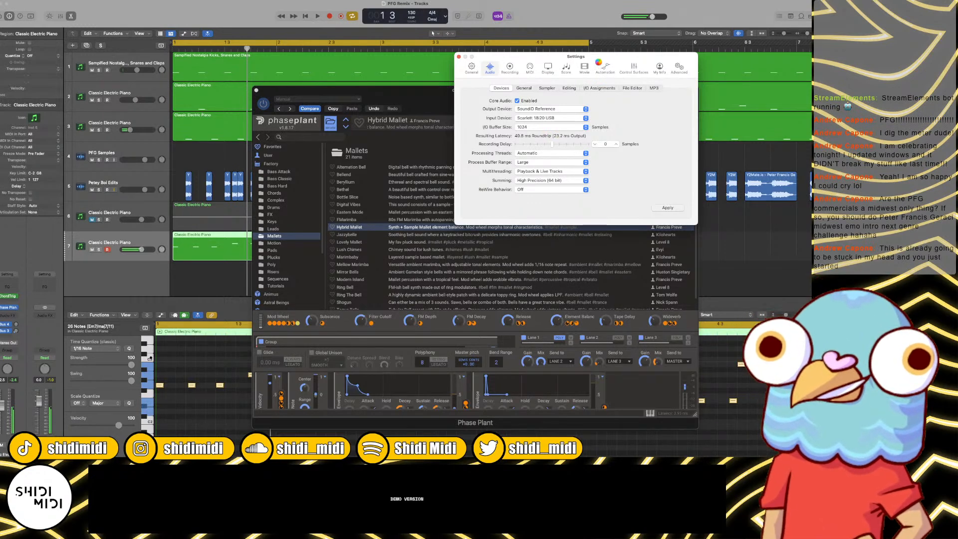
pyautogui.moveTo(594, 59); pyautogui.dragTo(457, 125)
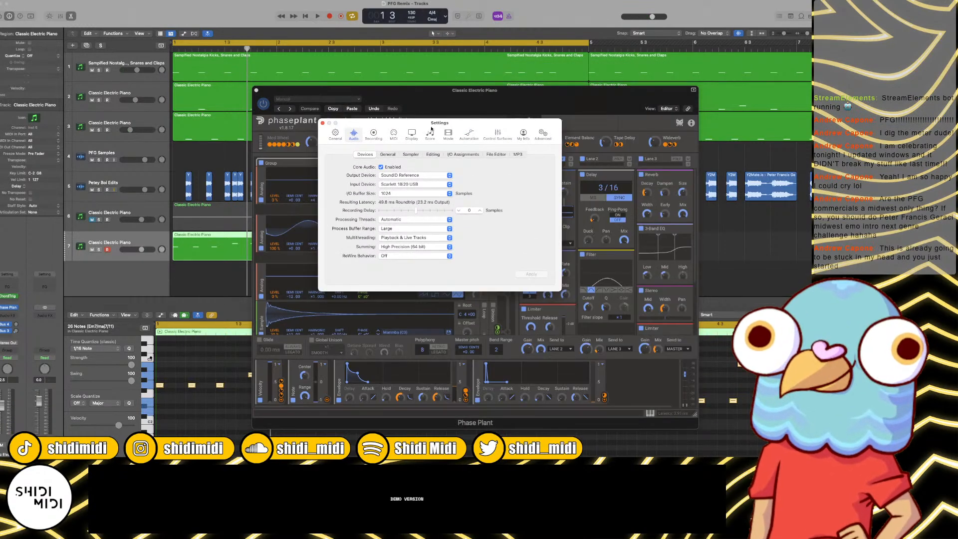
pyautogui.click(323, 123)
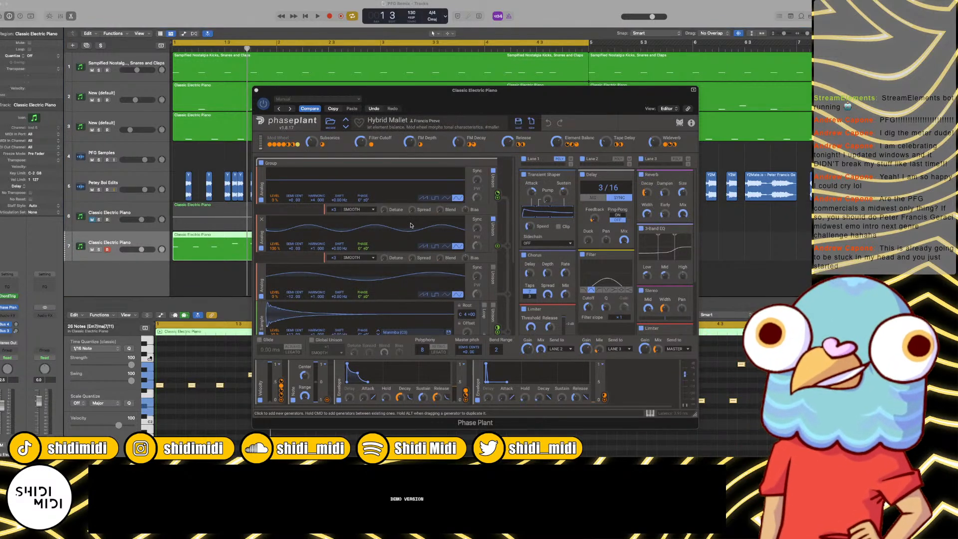
# Step: Play the loop several times to check the Hybrid Mallet sound and playback, closing the Phase Plant window
pyautogui.click(214, 180)
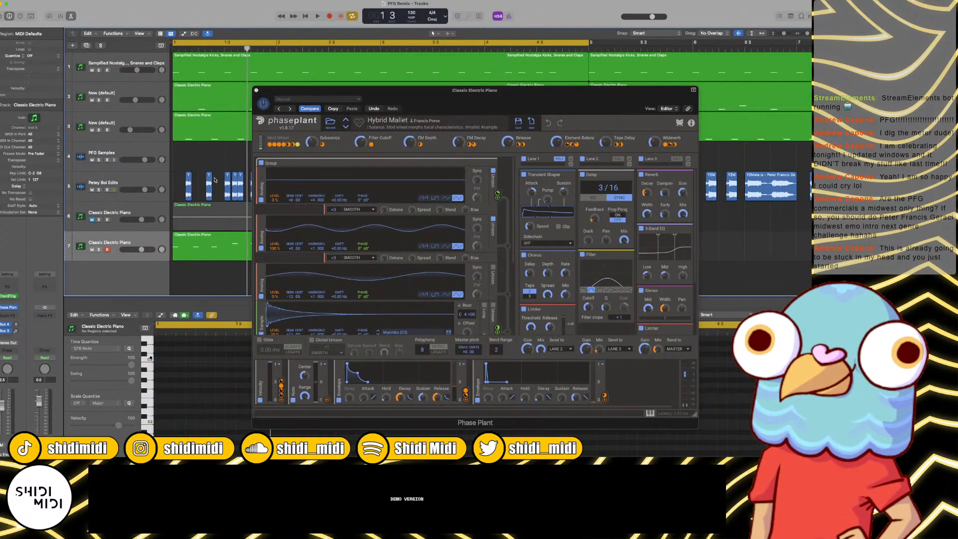
pyautogui.press('space')
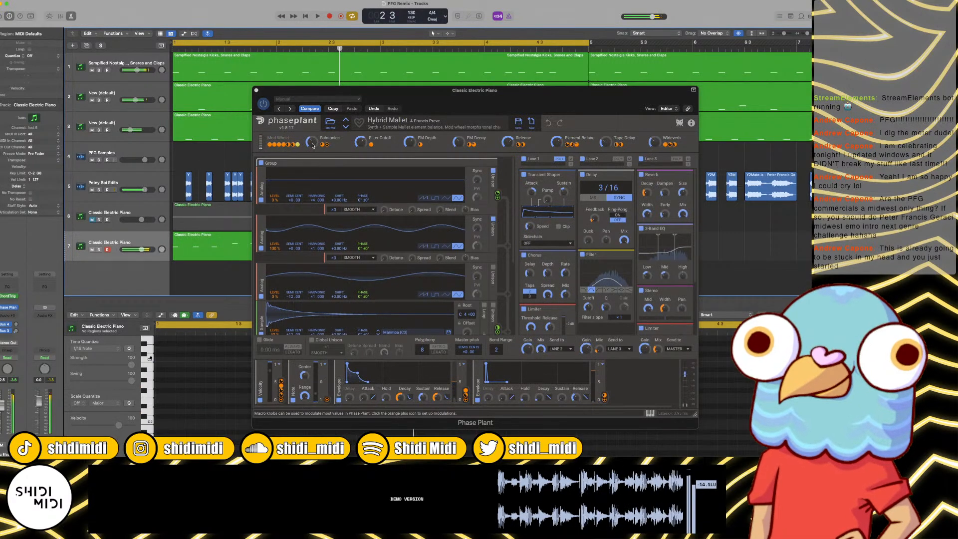
pyautogui.press('space')
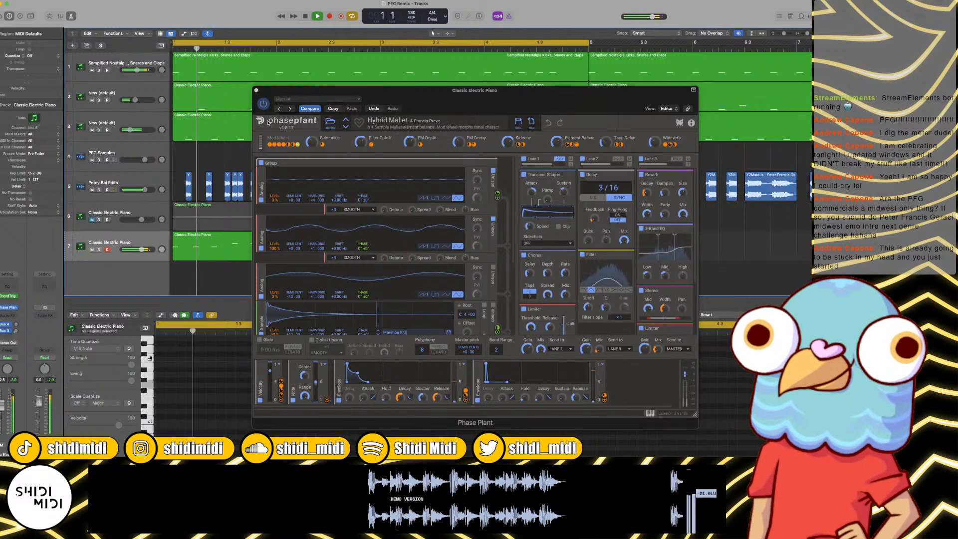
pyautogui.press('space')
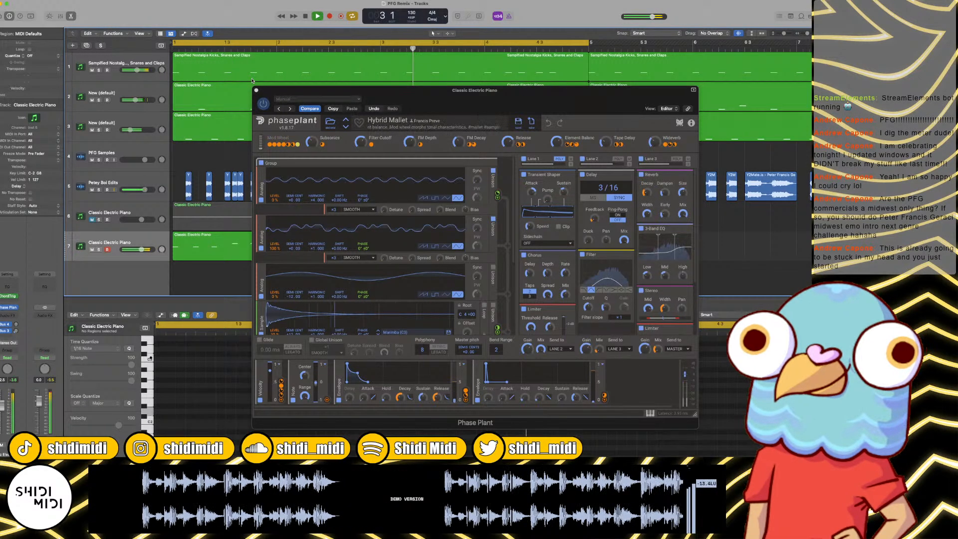
pyautogui.press('space')
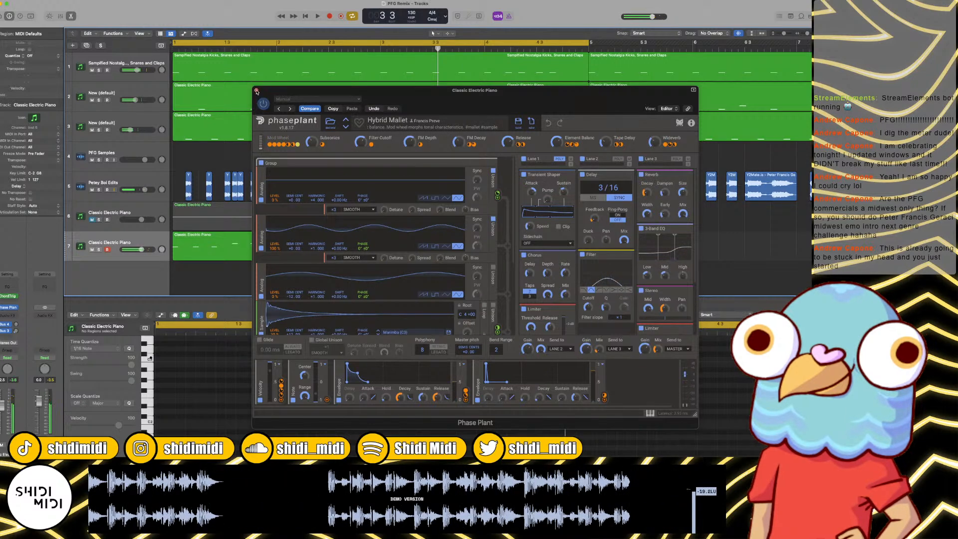
pyautogui.click(256, 90)
pyautogui.press('space')
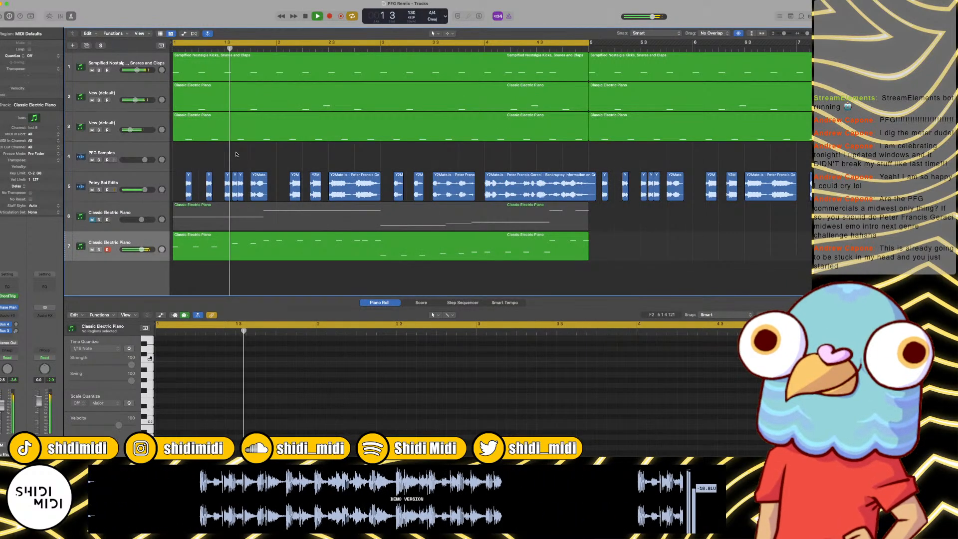
pyautogui.press('space')
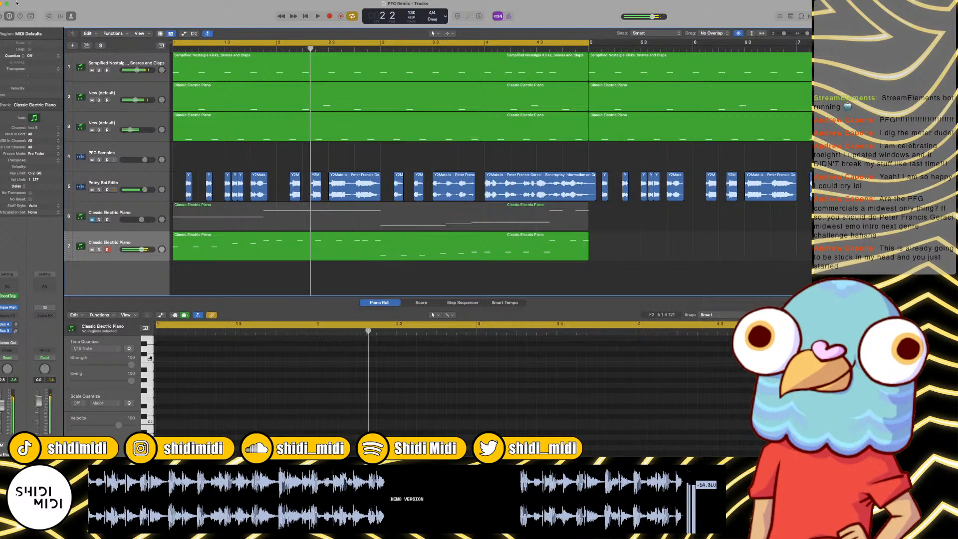
# Step: Review the audio device settings, close them and play the loop briefly from the start
pyautogui.click(23, 0)
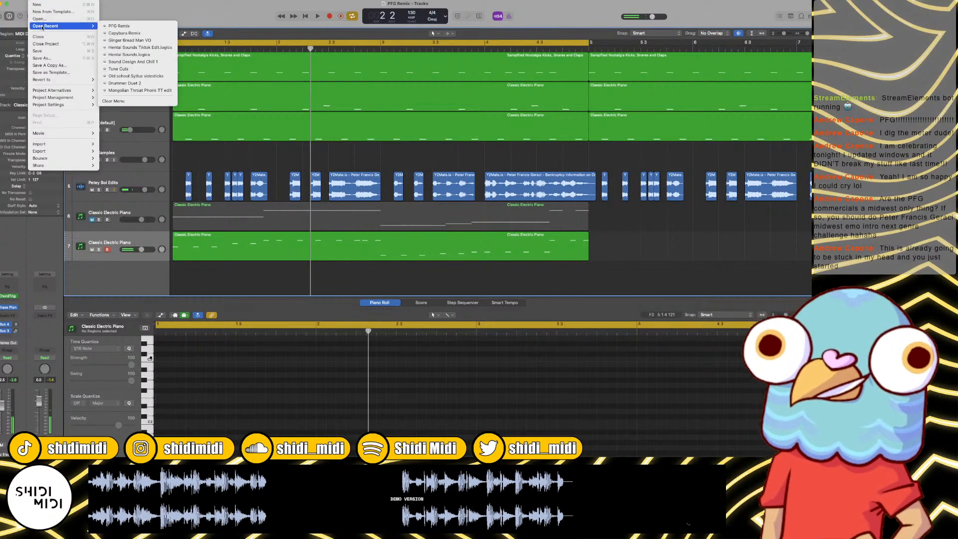
pyautogui.moveTo(31, 16)
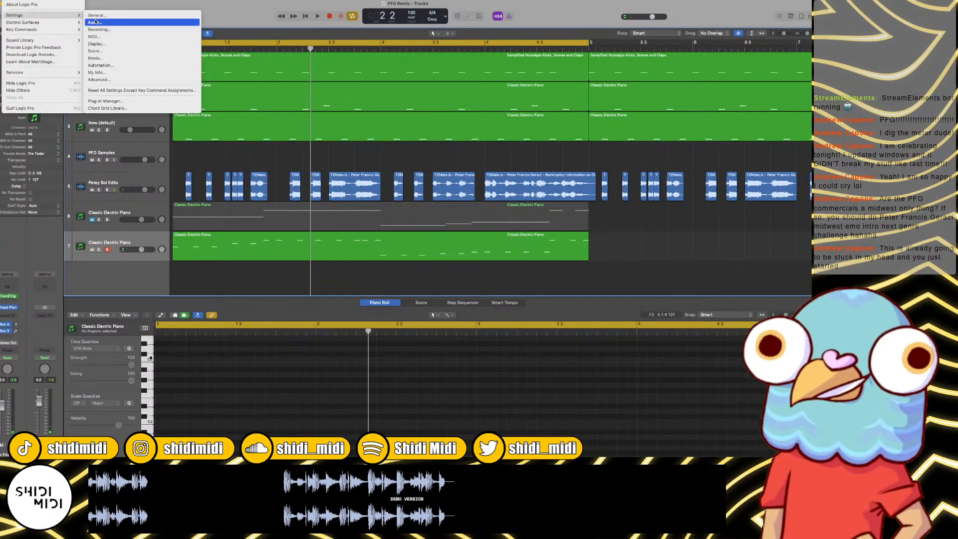
pyautogui.click(95, 22)
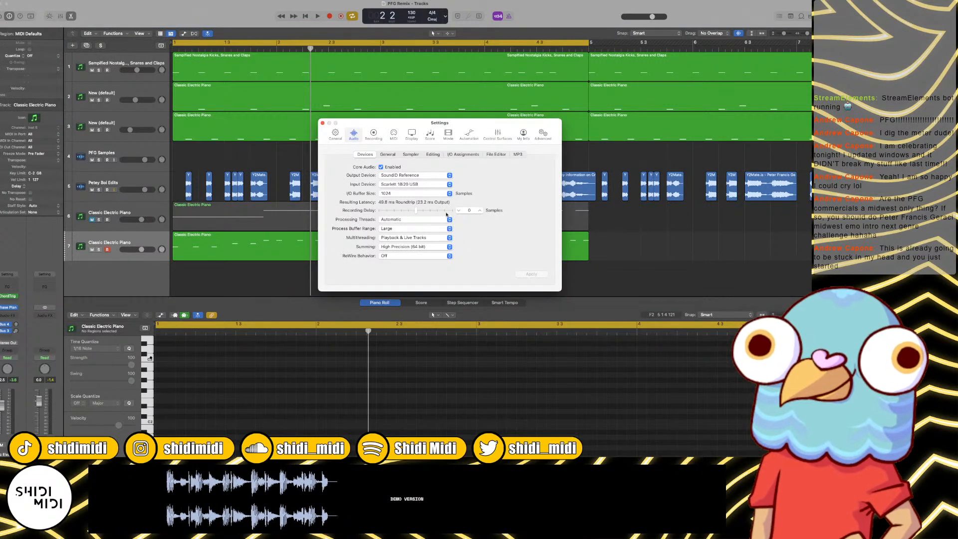
pyautogui.click(322, 123)
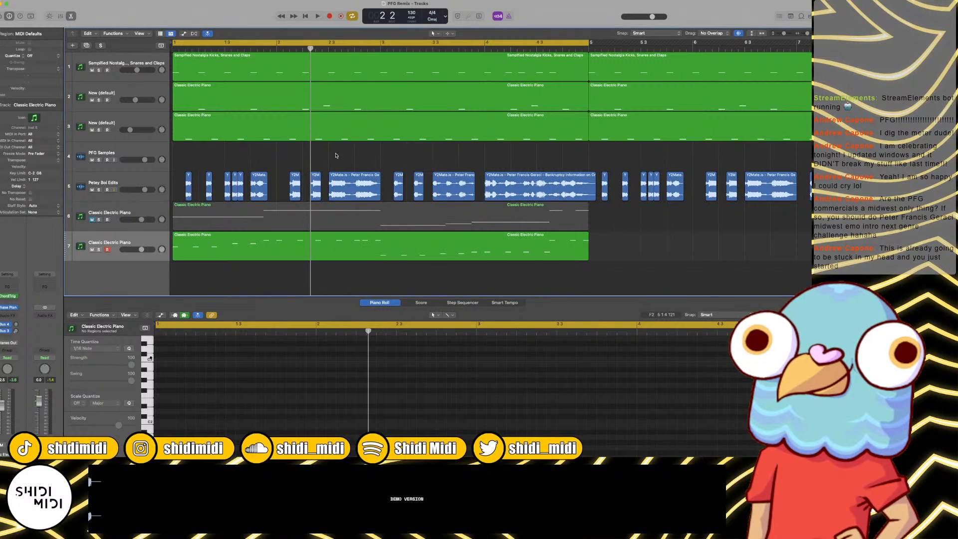
pyautogui.press('Return')
pyautogui.press('space')
pyautogui.press('space')
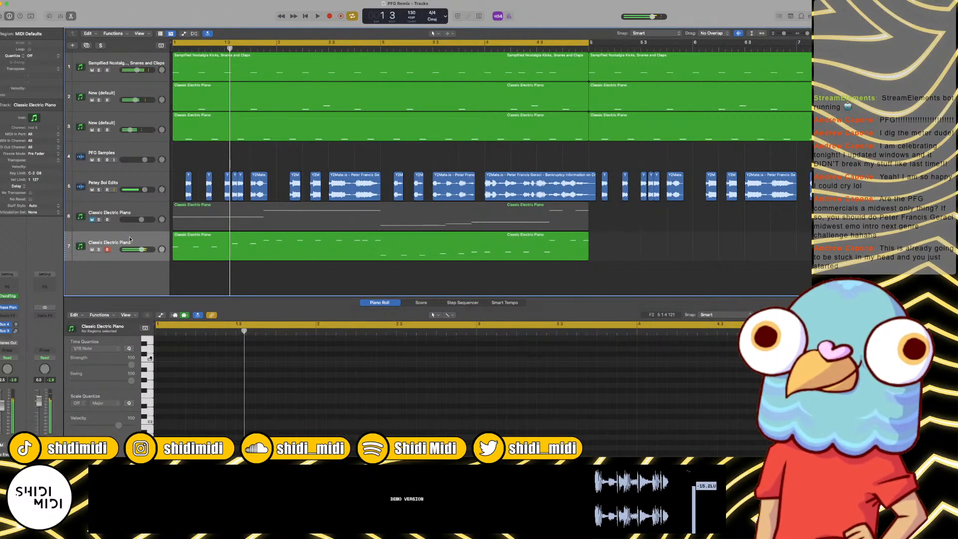
# Step: Reopen Phase Plant on track 7, load the Jazzybelle preset and play it over the loop
pyautogui.click(10, 306)
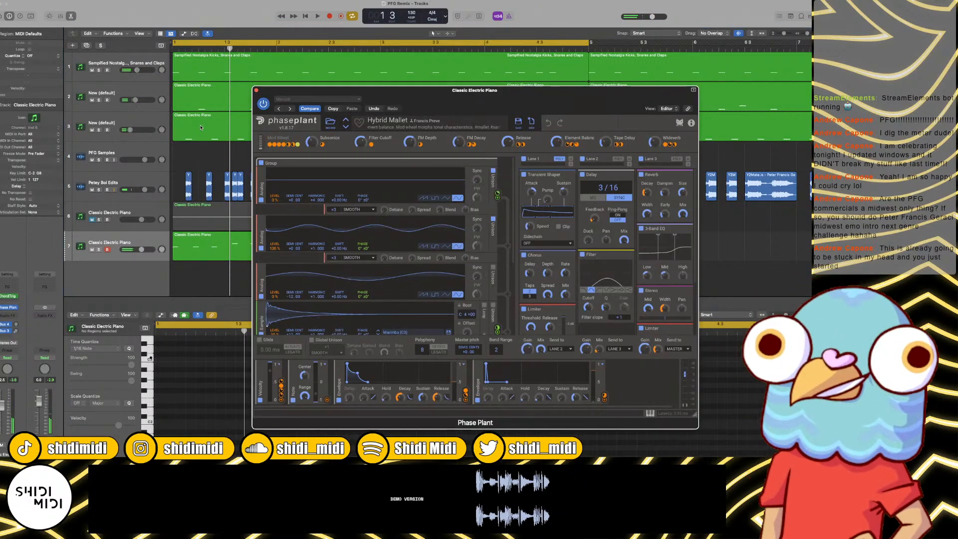
pyautogui.click(346, 126)
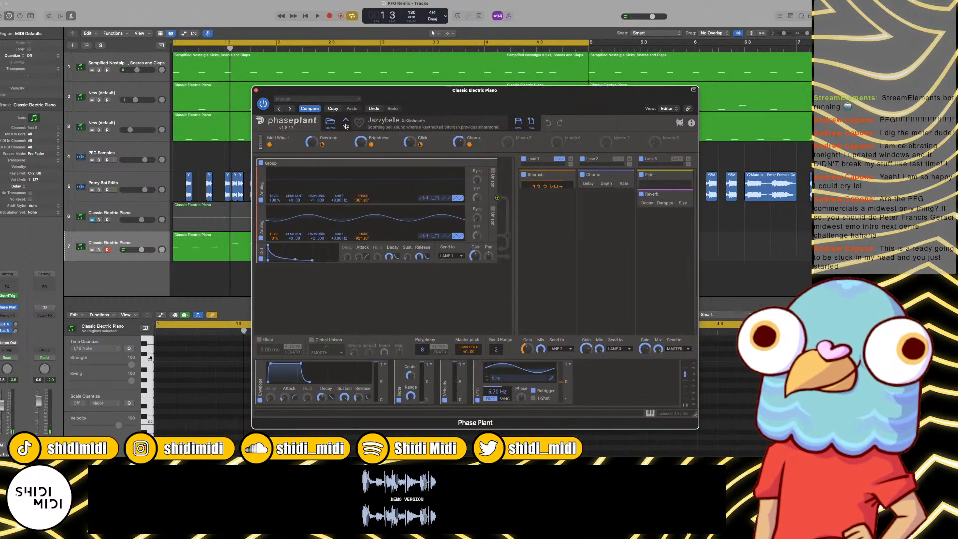
pyautogui.press('space')
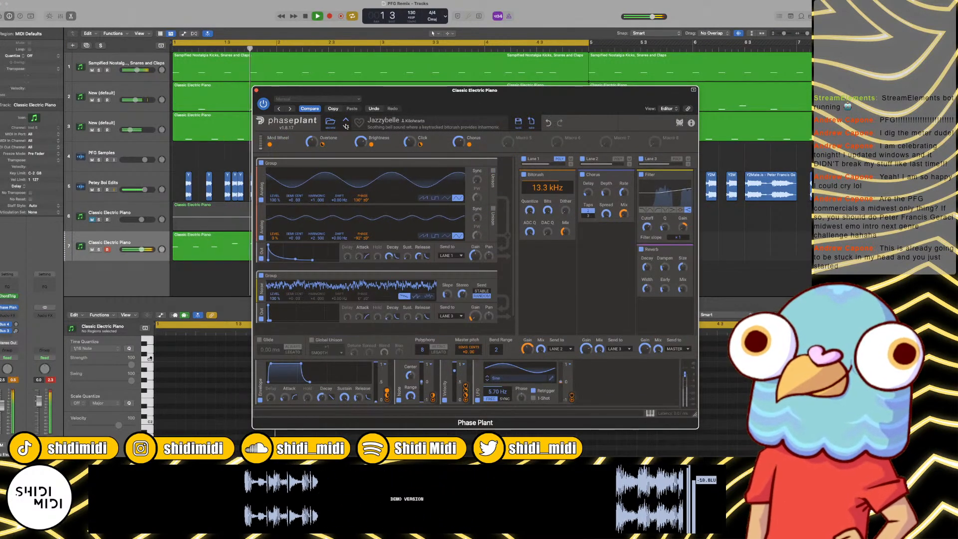
# Step: Lower track 7's volume slightly, load the Lovely Mallet preset in Phase Plant and play it over the loop
pyautogui.press('space')
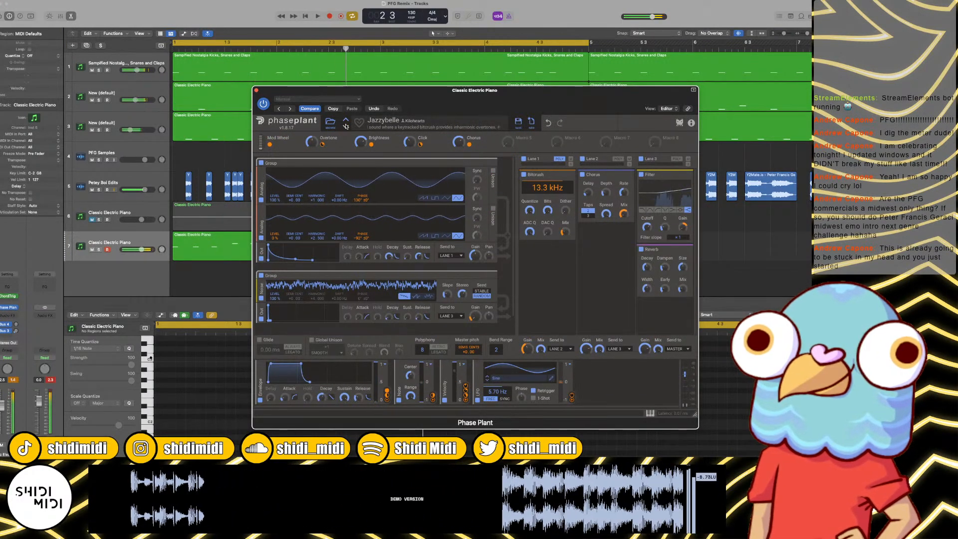
pyautogui.moveTo(142, 250); pyautogui.dragTo(136, 249)
pyautogui.press('space')
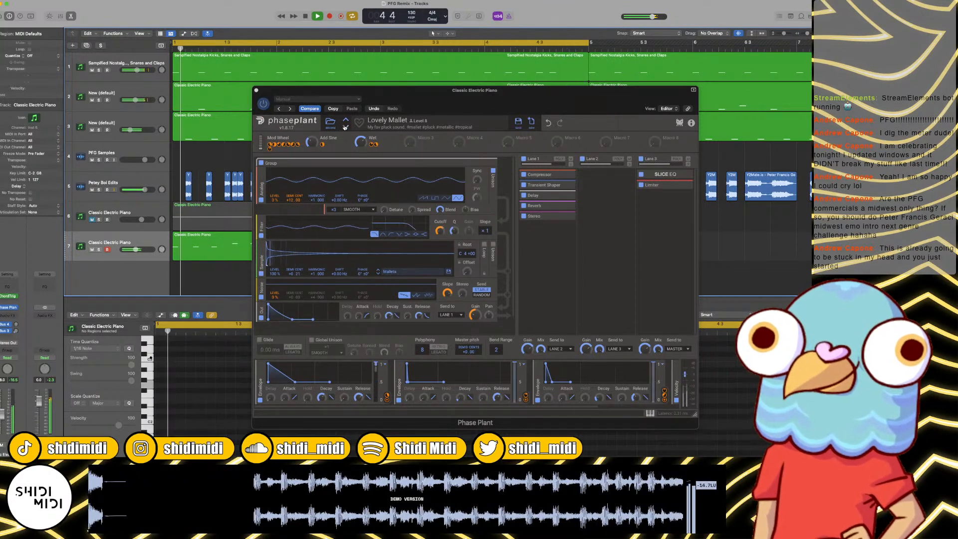
pyautogui.press('space')
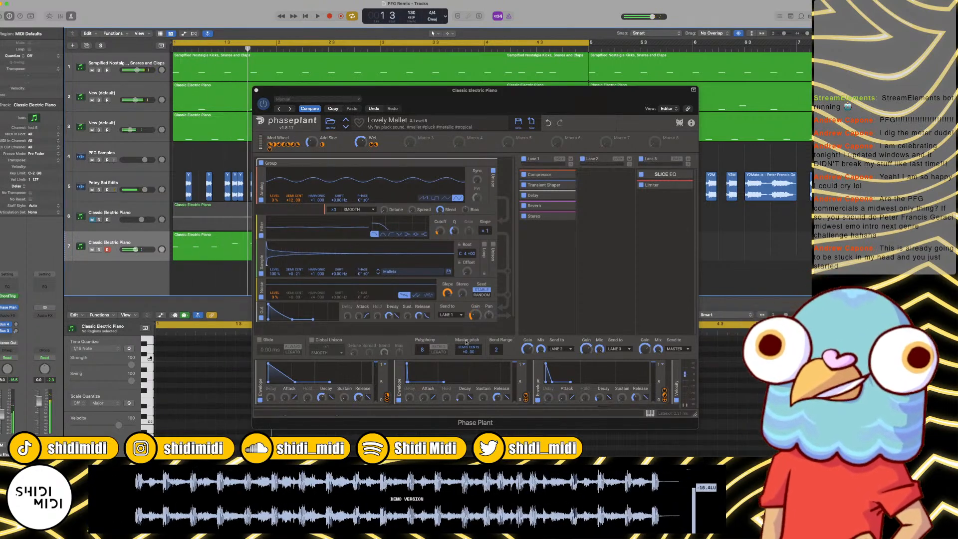
# Step: Set Phase Plant's master pitch to -12 semitones, play the loop to check it and close the plug-in window
pyautogui.moveTo(467, 355); pyautogui.dragTo(467, 384)
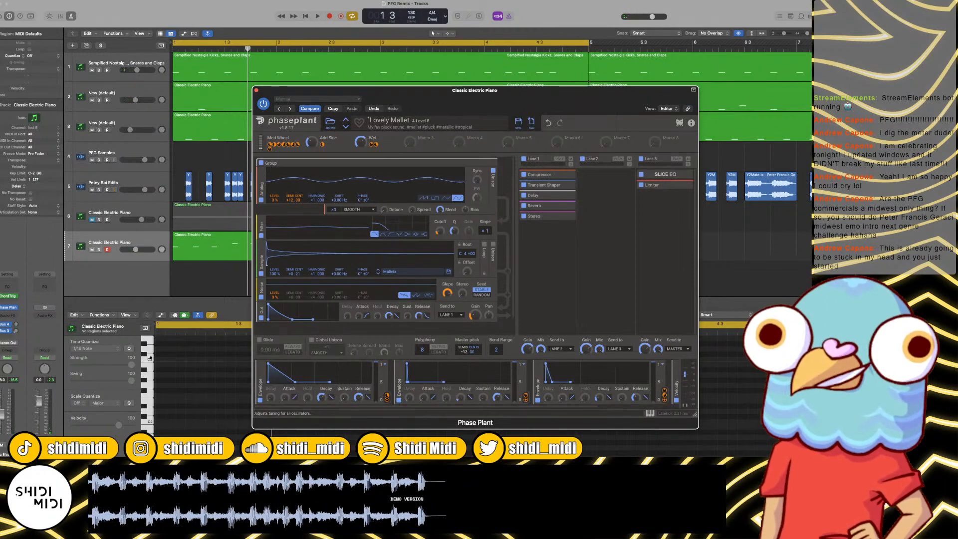
pyautogui.press('space')
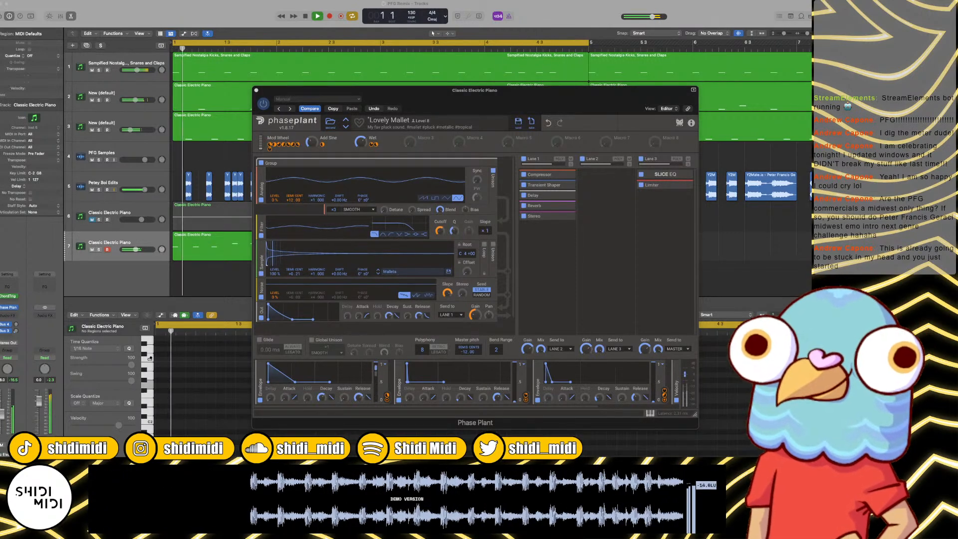
pyautogui.click(257, 91)
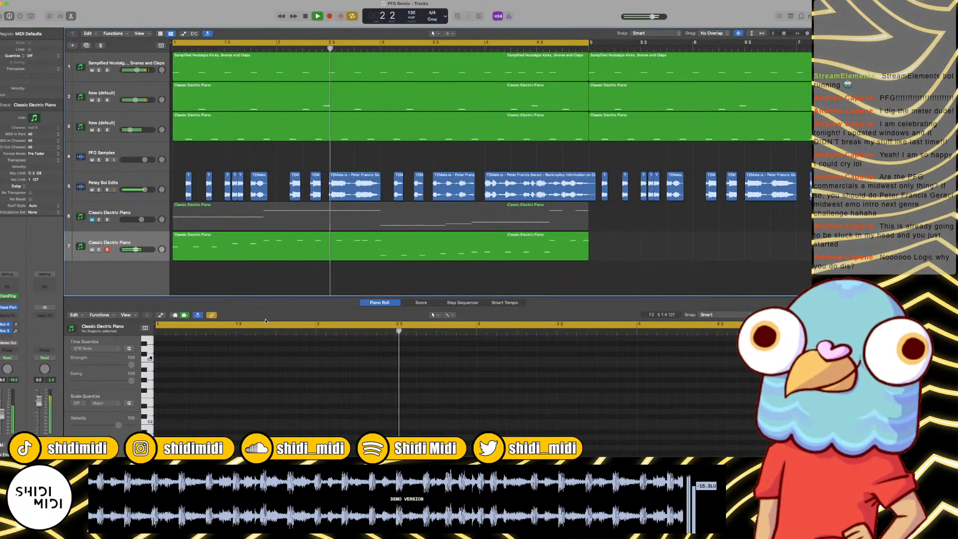
# Step: Show the mixer and add a send to Bus 1 on the Kicks, Snares and Claps channel
pyautogui.press('x')
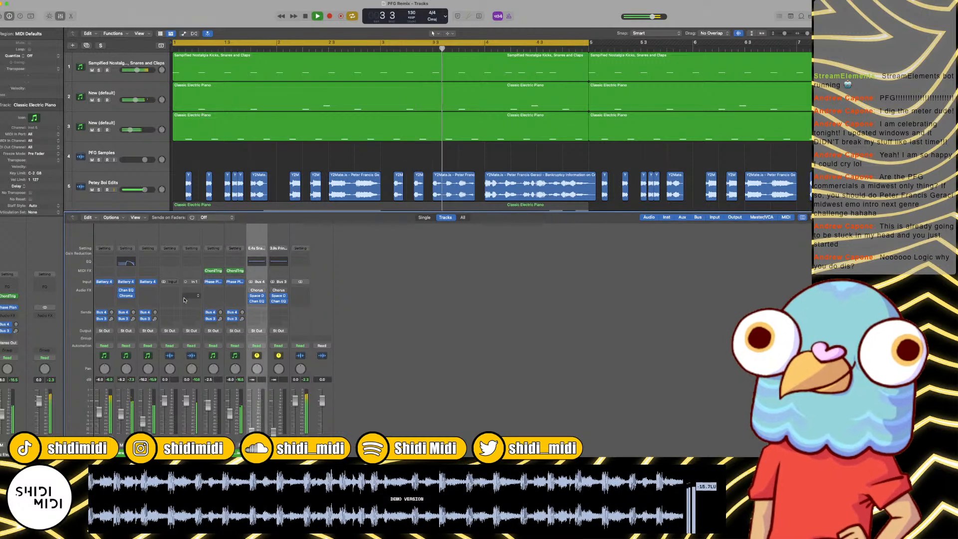
pyautogui.click(104, 326)
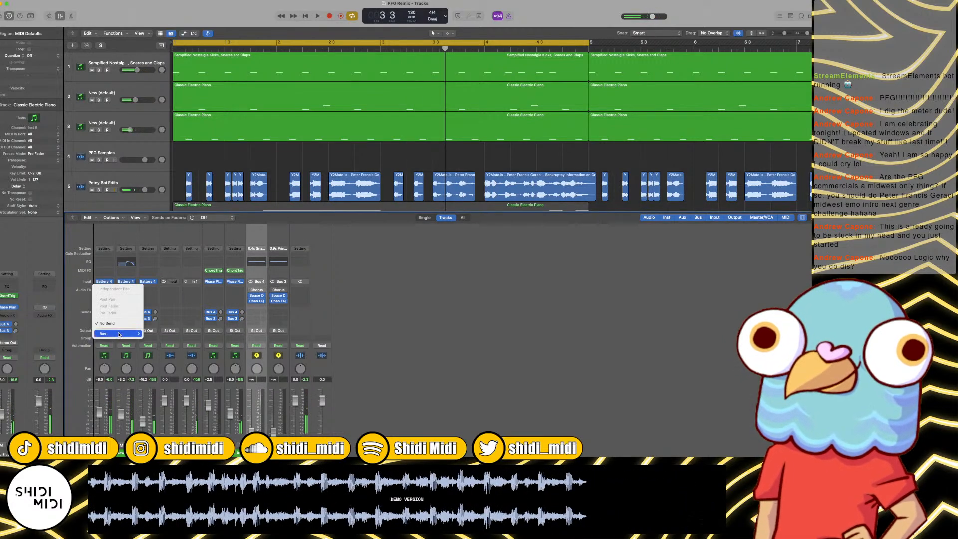
pyautogui.click(103, 325)
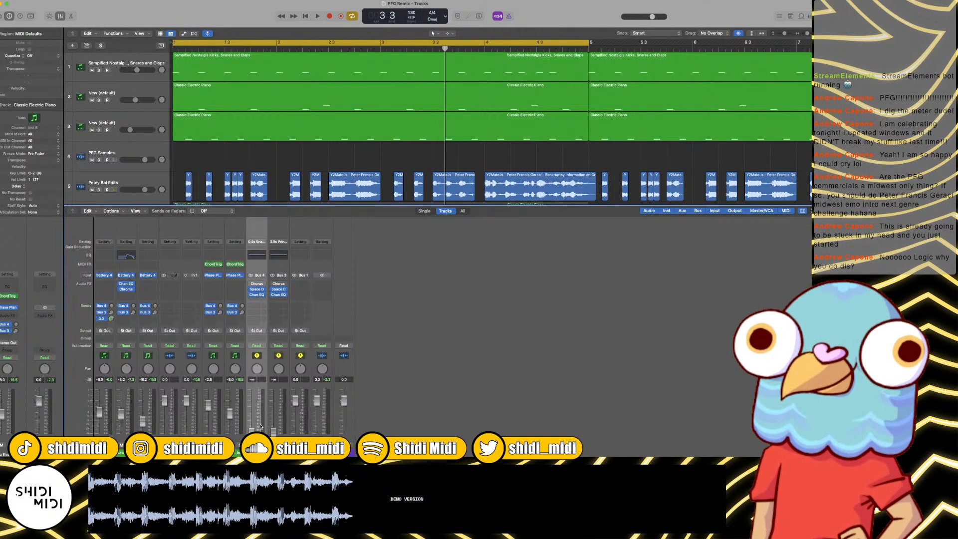
# Step: Delete the Bus 1 auxiliary channel anyway despite its active routing, keeping the send on the drum channel
pyautogui.click(300, 339)
pyautogui.press('Delete')
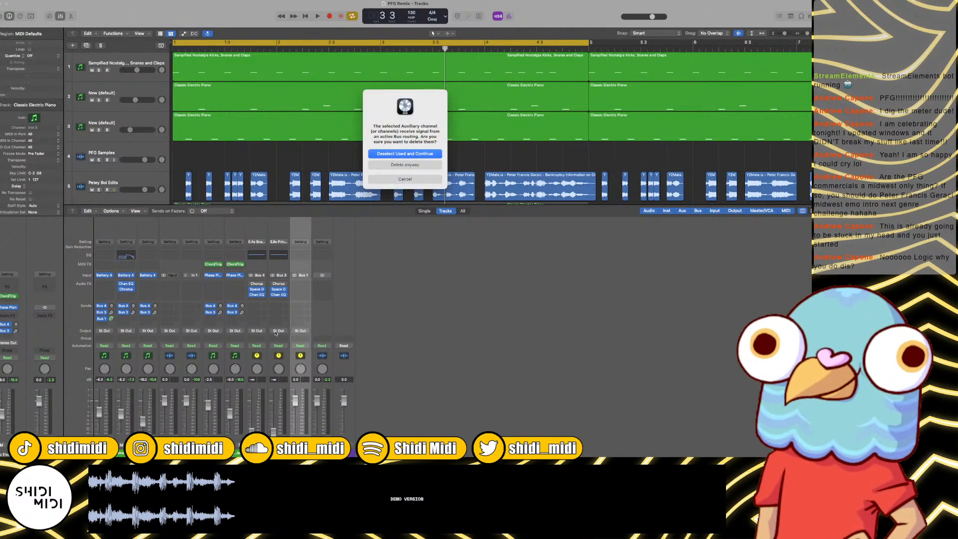
pyautogui.press('Return')
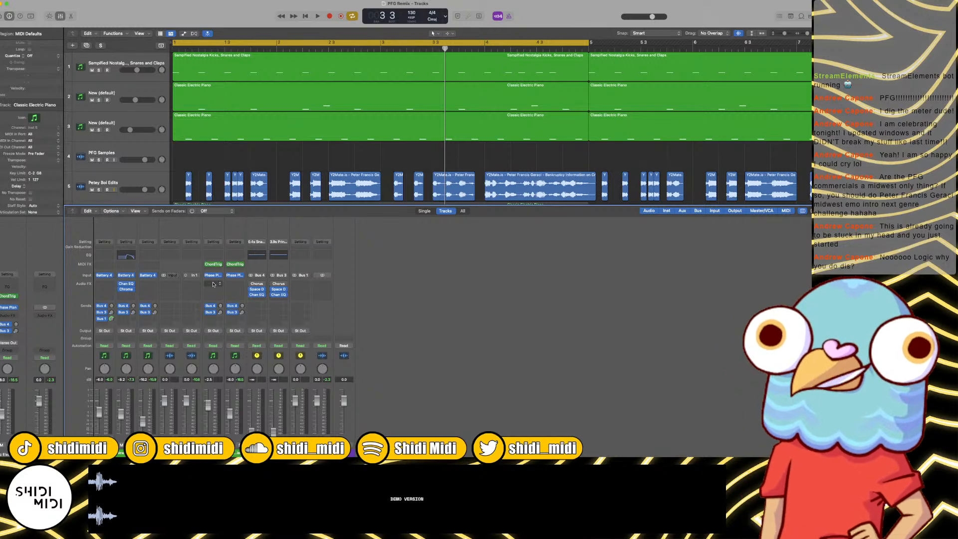
pyautogui.click(303, 436)
pyautogui.press('Delete')
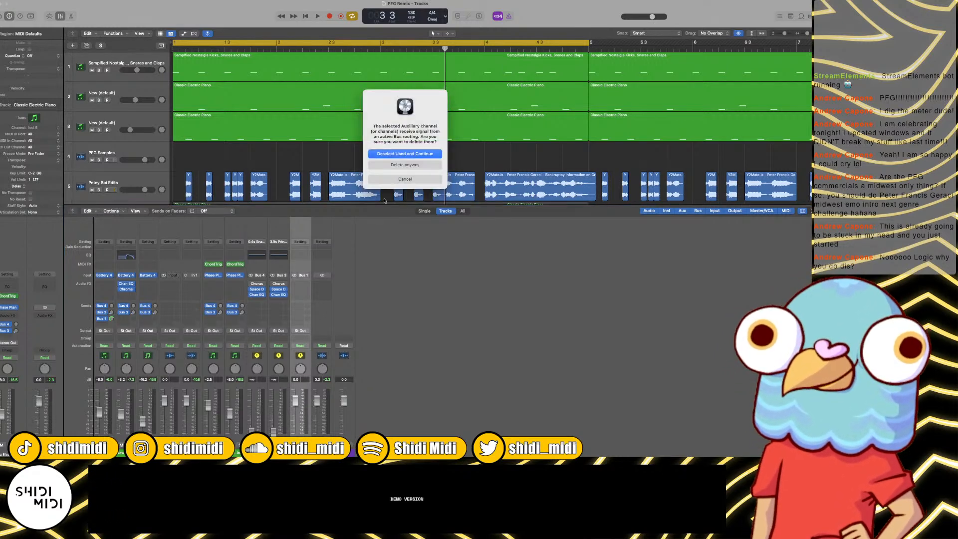
pyautogui.press('Return')
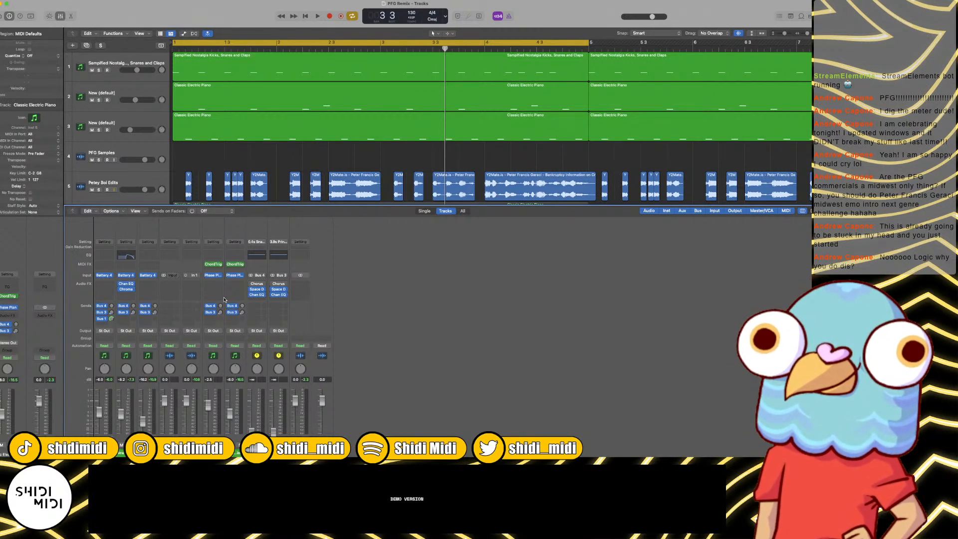
# Step: Insert a Noise Gate on track 7's Classic Electric Piano channel and set its side chain to Bus 1
pyautogui.click(234, 296)
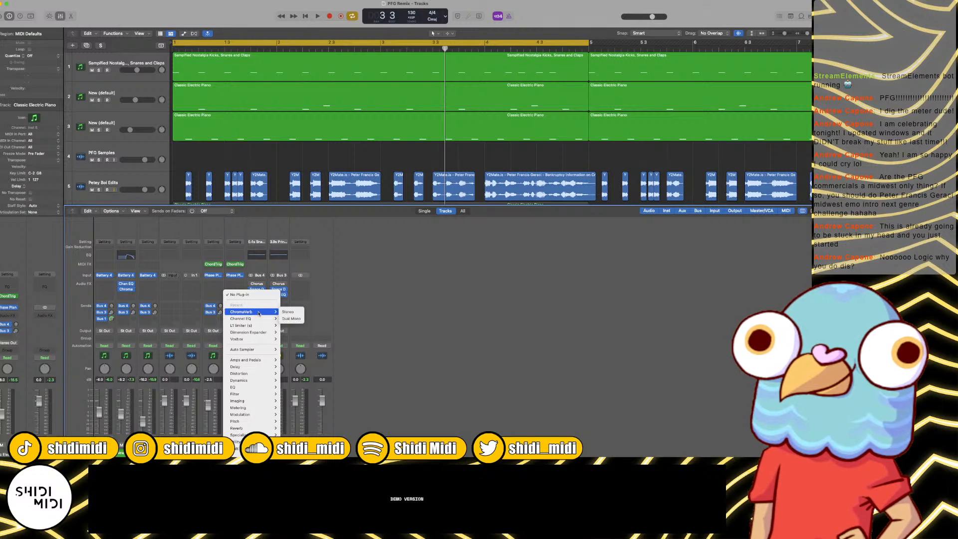
pyautogui.moveTo(259, 328)
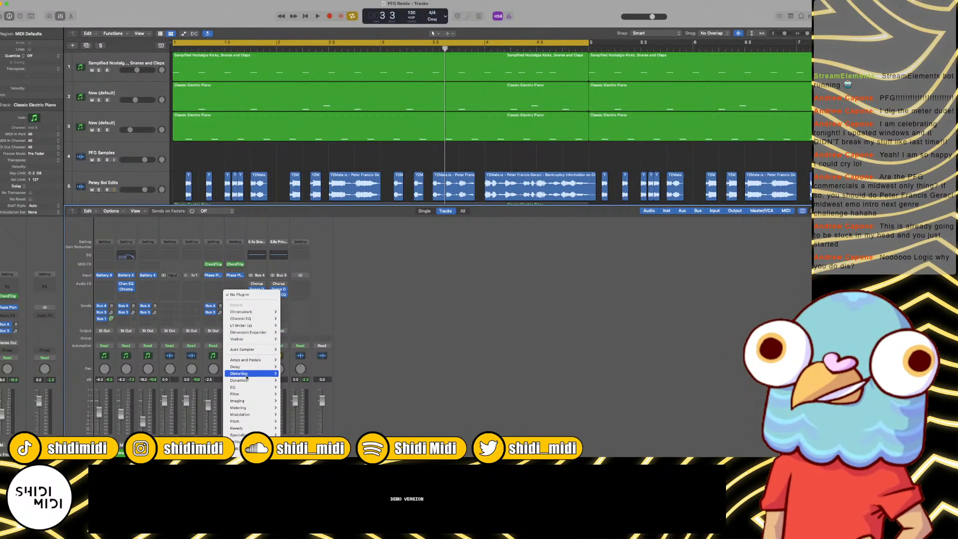
pyautogui.moveTo(249, 368)
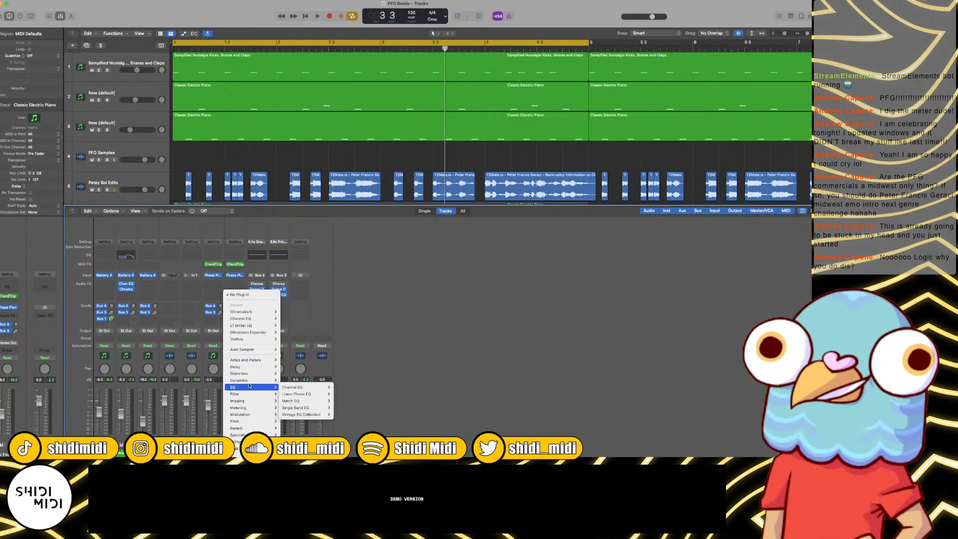
pyautogui.click(311, 430)
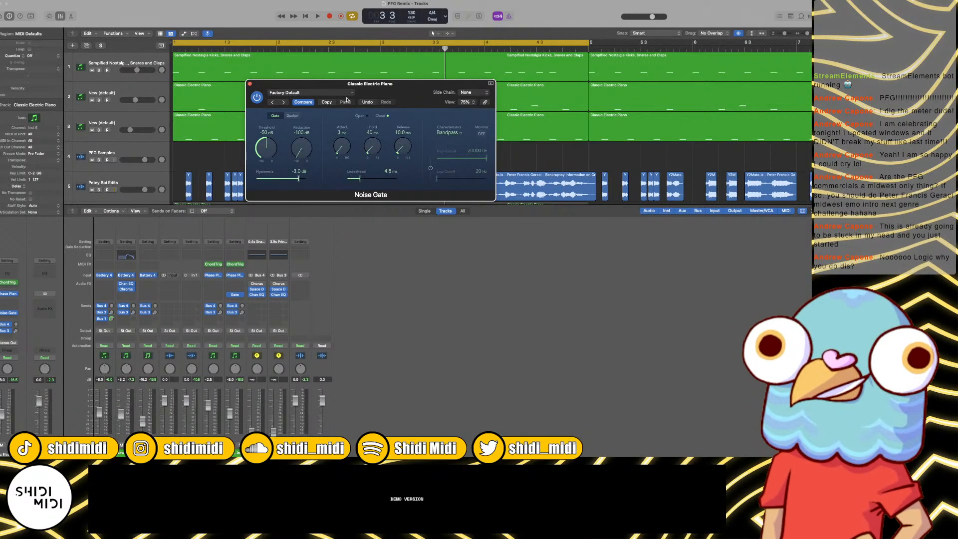
pyautogui.click(461, 93)
pyautogui.moveTo(471, 125)
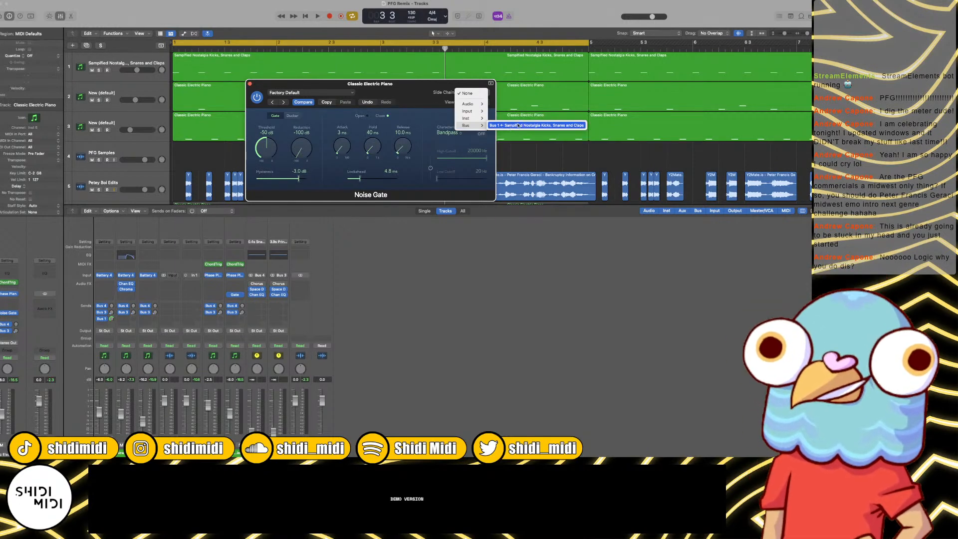
pyautogui.click(518, 126)
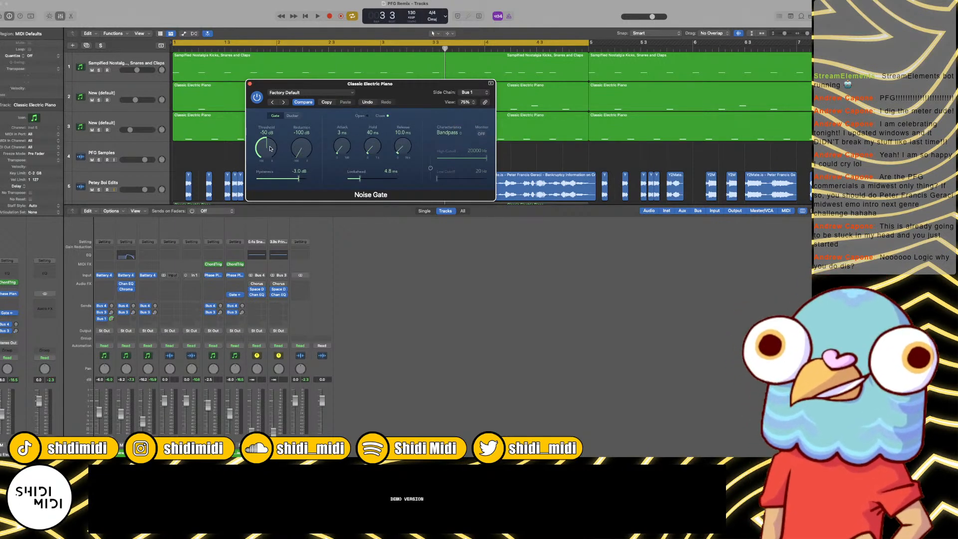
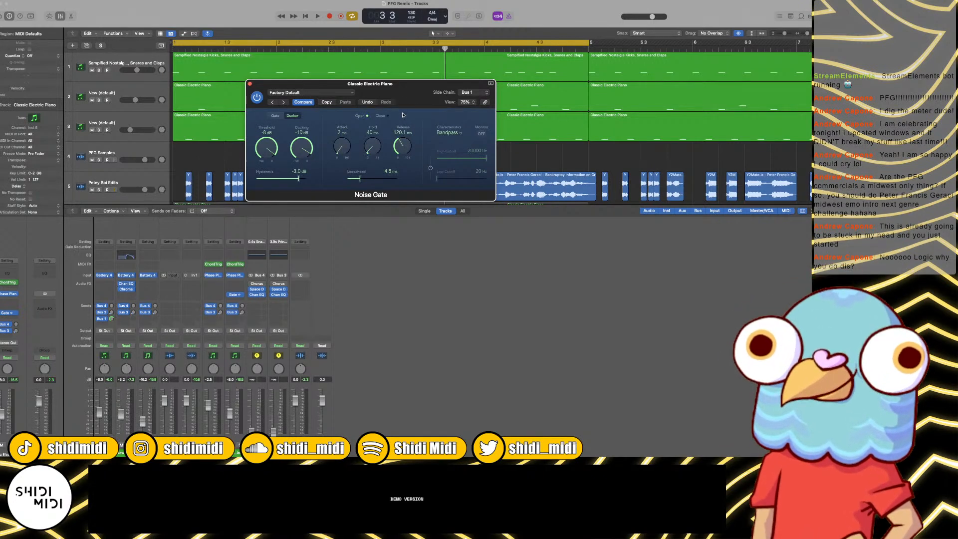
# Step: Set the ducking amount of the Noise Gate on track 7 to -23 dB while playing the loop, and close its window
pyautogui.press('space')
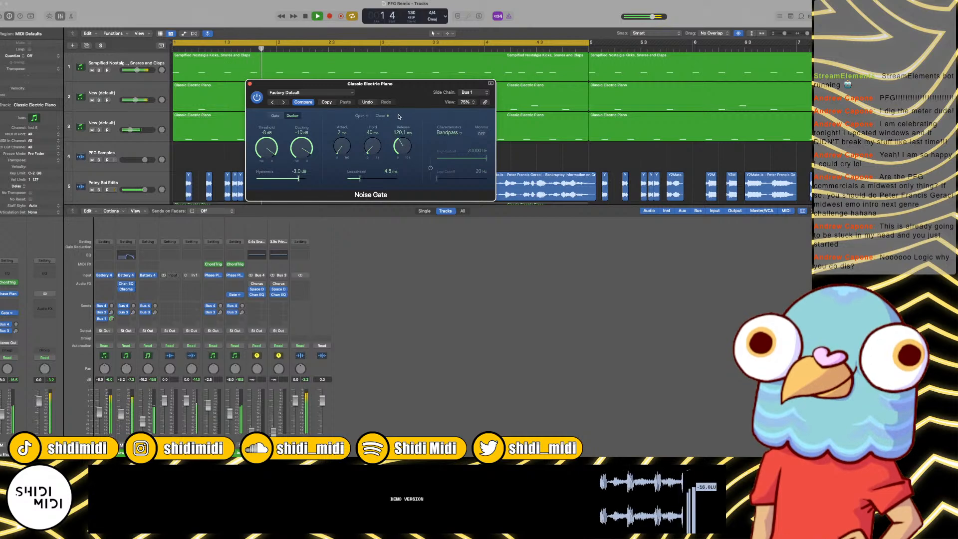
pyautogui.moveTo(305, 152); pyautogui.dragTo(305, 156)
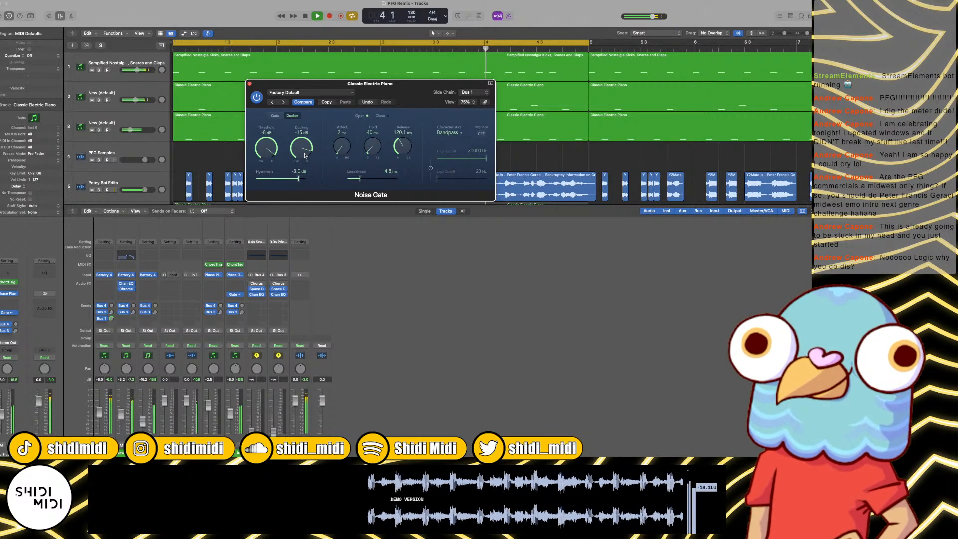
pyautogui.press('space')
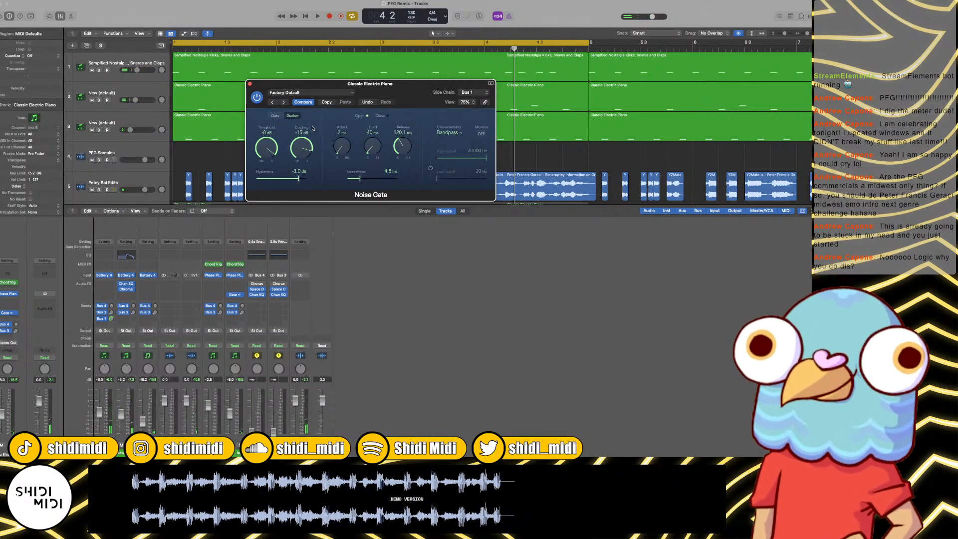
pyautogui.moveTo(312, 128)
pyautogui.mouseDown()
pyautogui.moveTo(302, 201)
pyautogui.moveTo(302, 131)
pyautogui.mouseUp()
pyautogui.press('space')
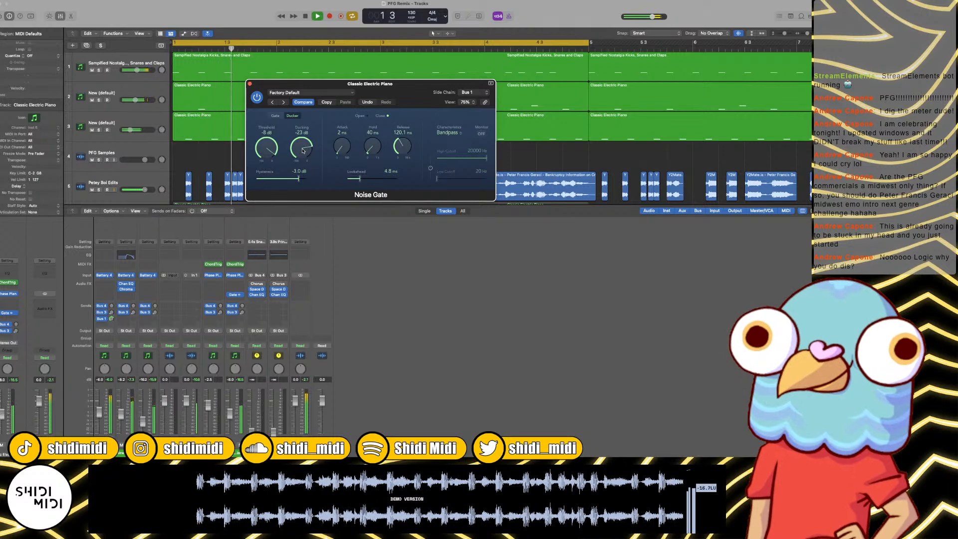
pyautogui.click(250, 84)
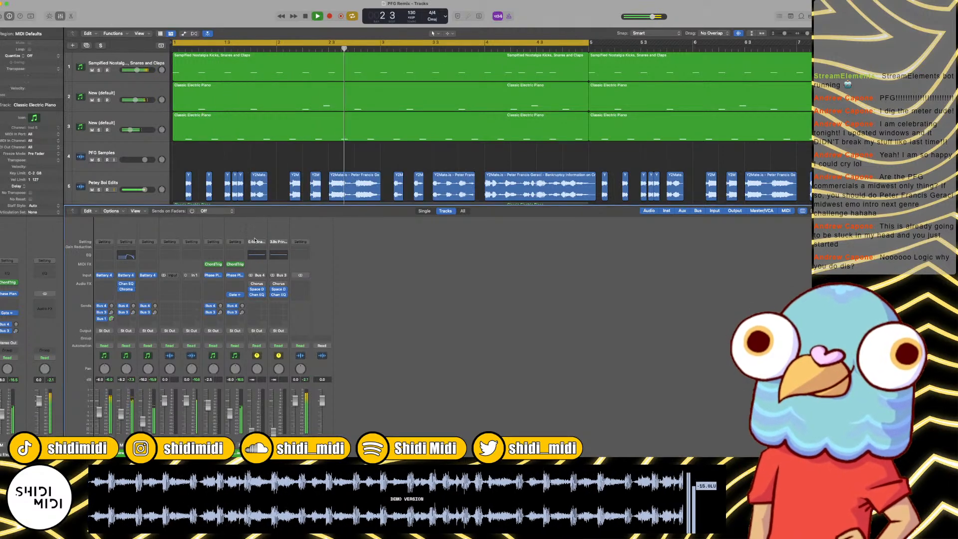
# Step: Add a Channel EQ to track 7's Classic Electric Piano channel with a steep low cut at about 200 Hz, and close it
pyautogui.click(237, 255)
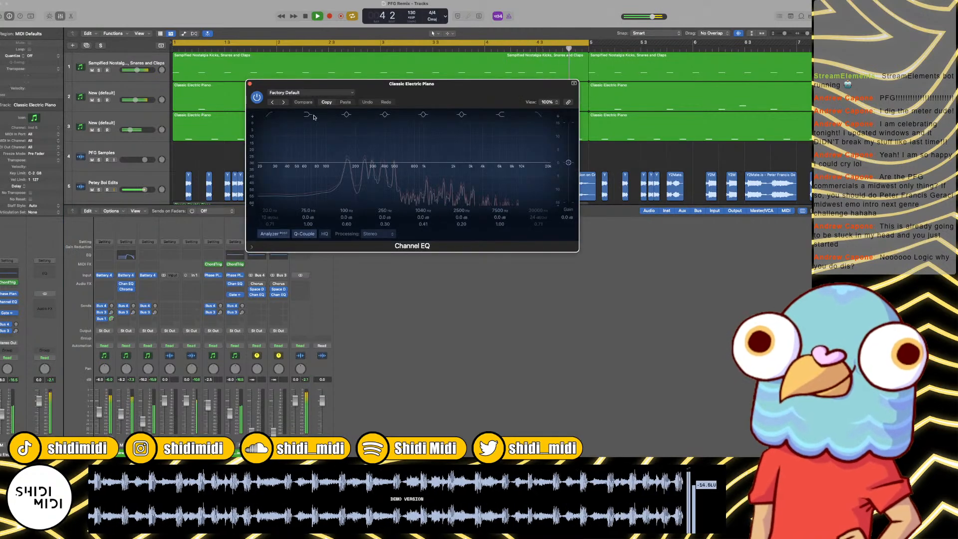
pyautogui.press('space')
pyautogui.click(269, 114)
pyautogui.moveTo(270, 134); pyautogui.dragTo(349, 133)
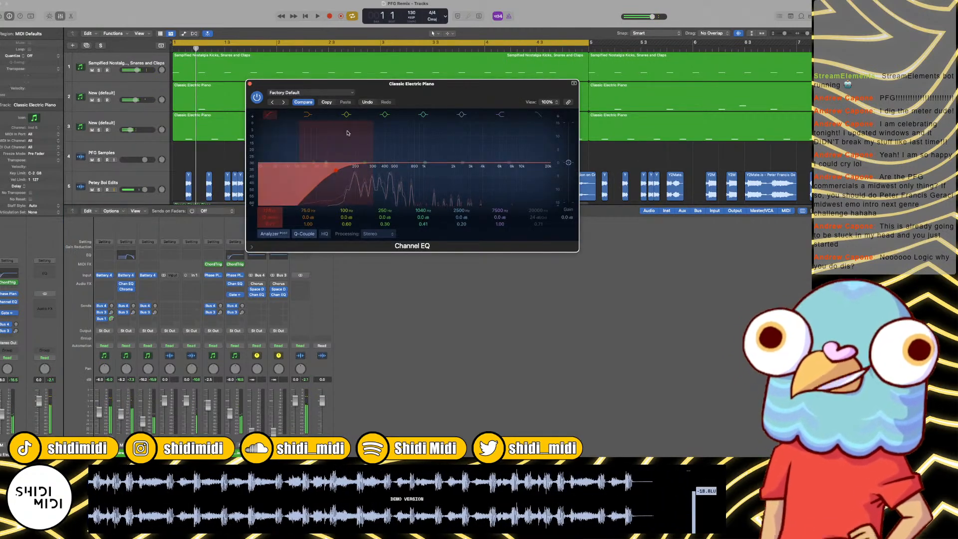
pyautogui.moveTo(269, 218); pyautogui.dragTo(269, 202)
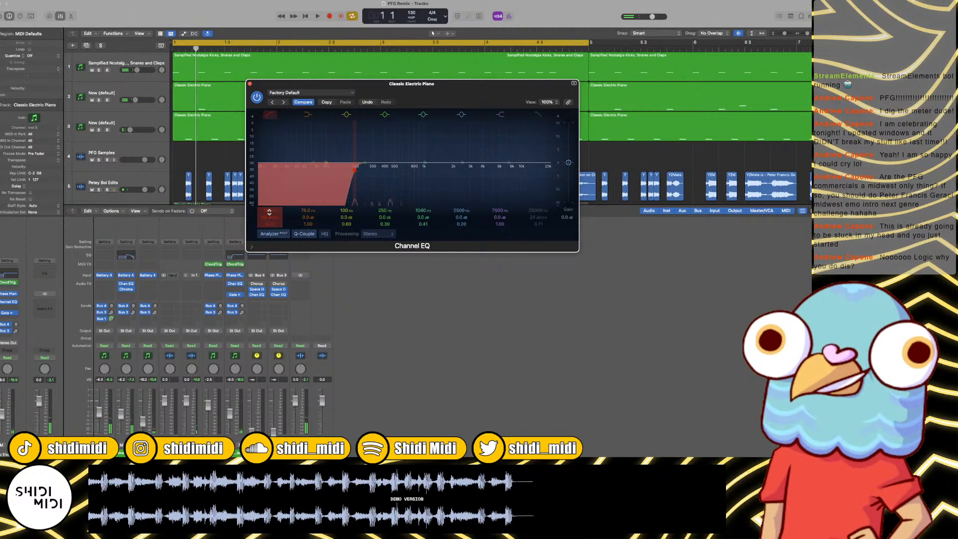
pyautogui.click(235, 285)
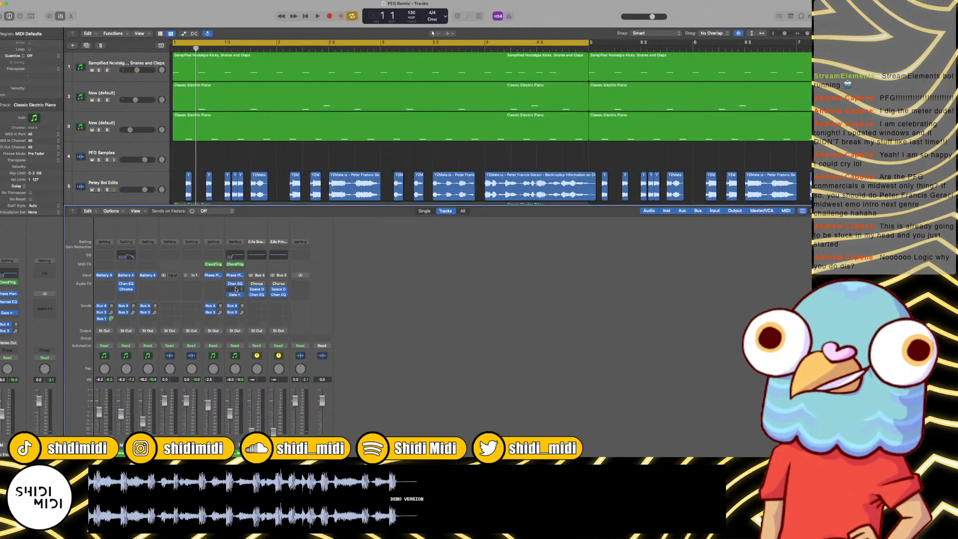
# Step: Inspect the Limiter settings in Lane 3 of track 7's Phase Plant, play the loop and close the plug-in window
pyautogui.click(235, 275)
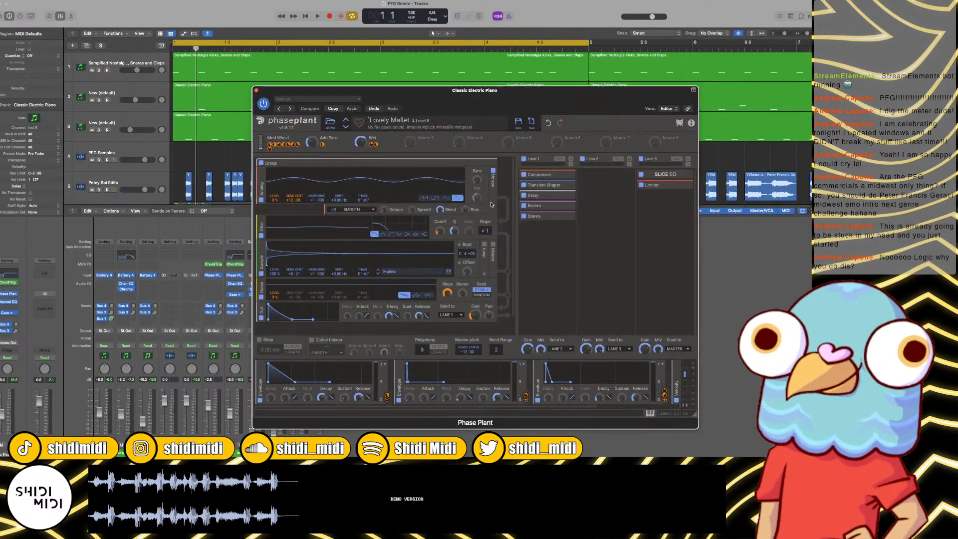
pyautogui.click(667, 207)
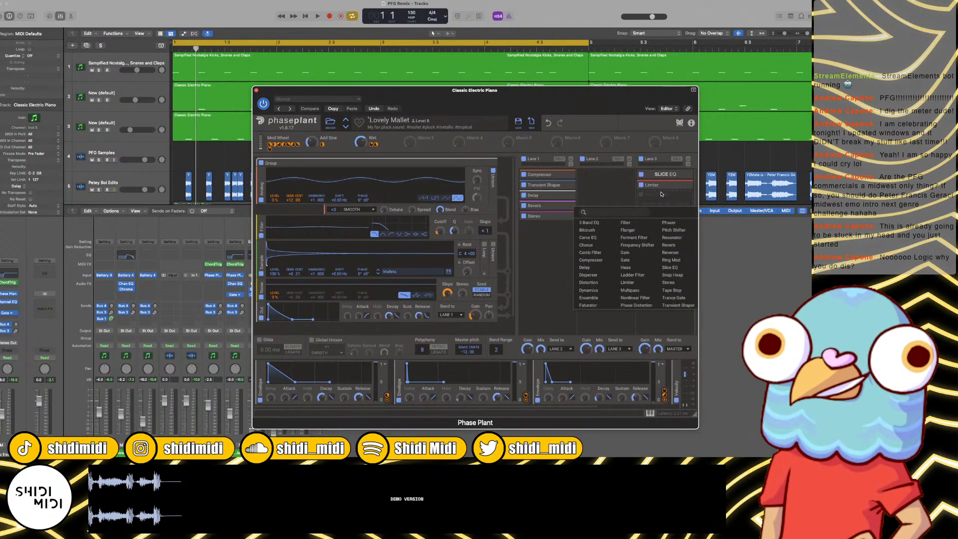
pyautogui.click(658, 186)
pyautogui.click(654, 195)
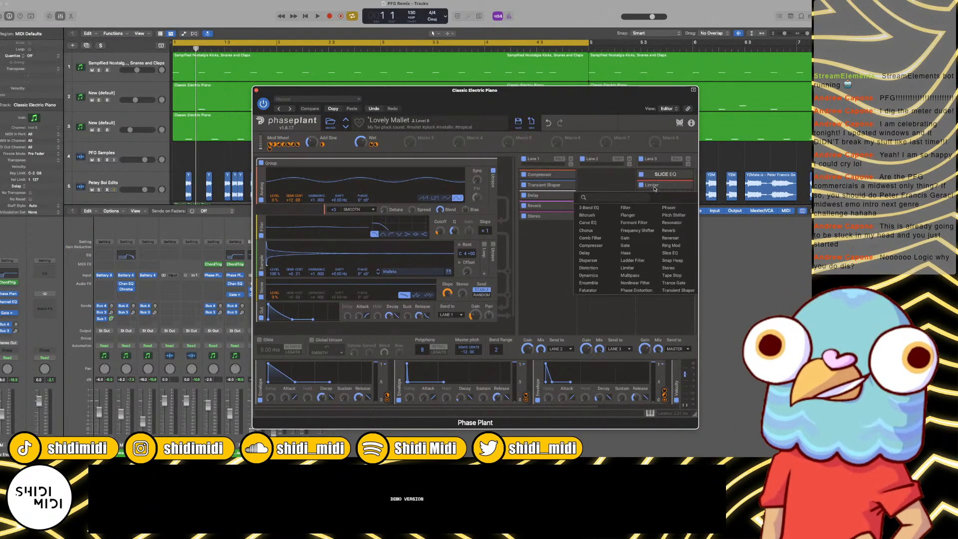
pyautogui.click(662, 185)
pyautogui.click(685, 185)
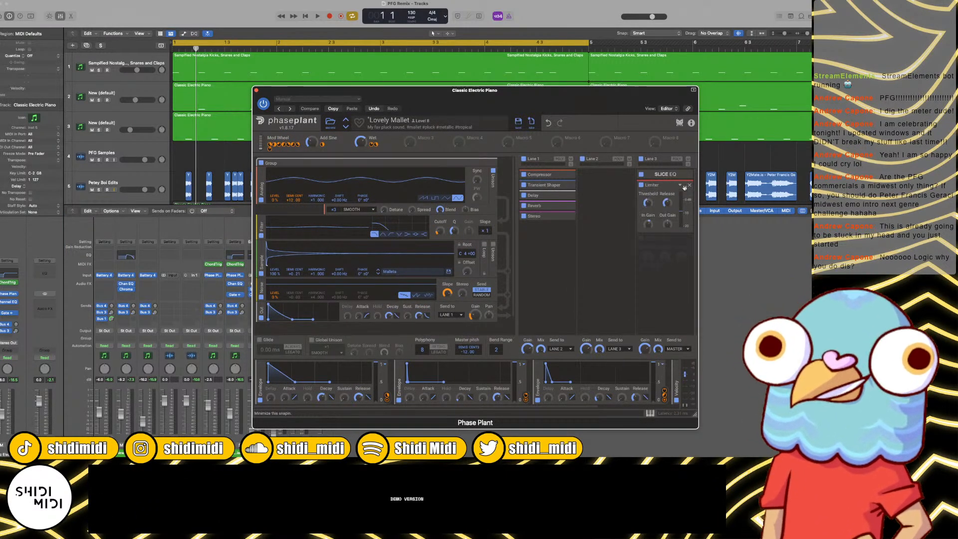
pyautogui.press('space')
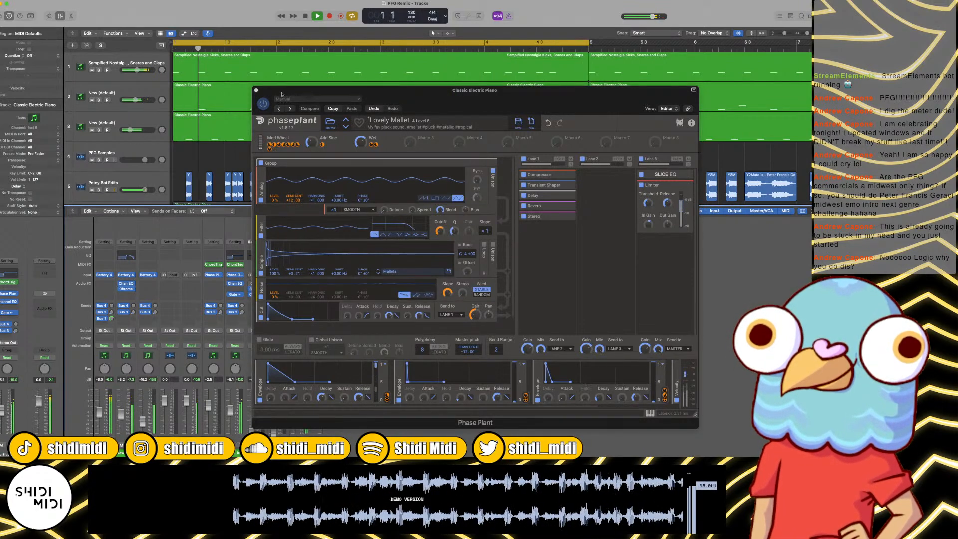
pyautogui.click(257, 91)
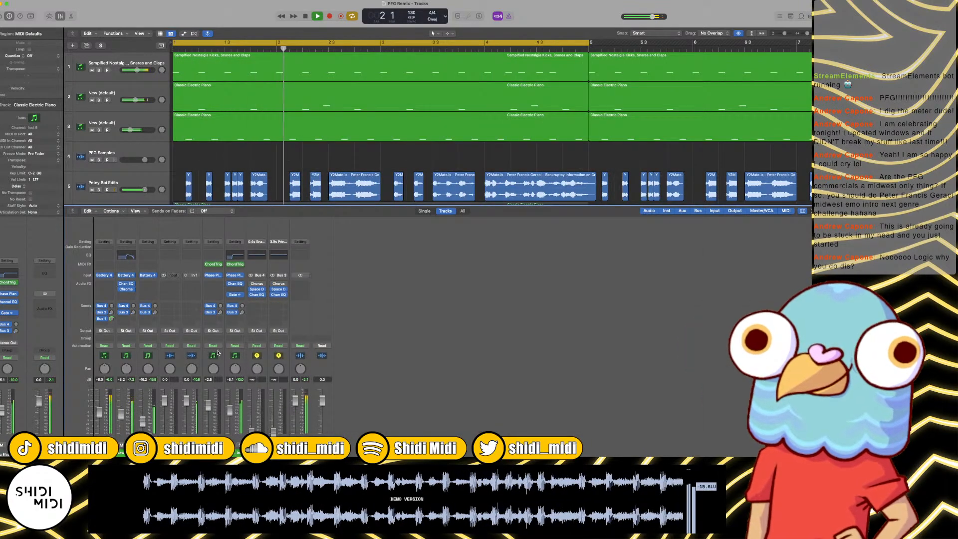
# Step: Insert Xfer OTT on the Petey Boi Edits channel, listen to it in the loop and close its window
pyautogui.click(190, 283)
pyautogui.moveTo(202, 433)
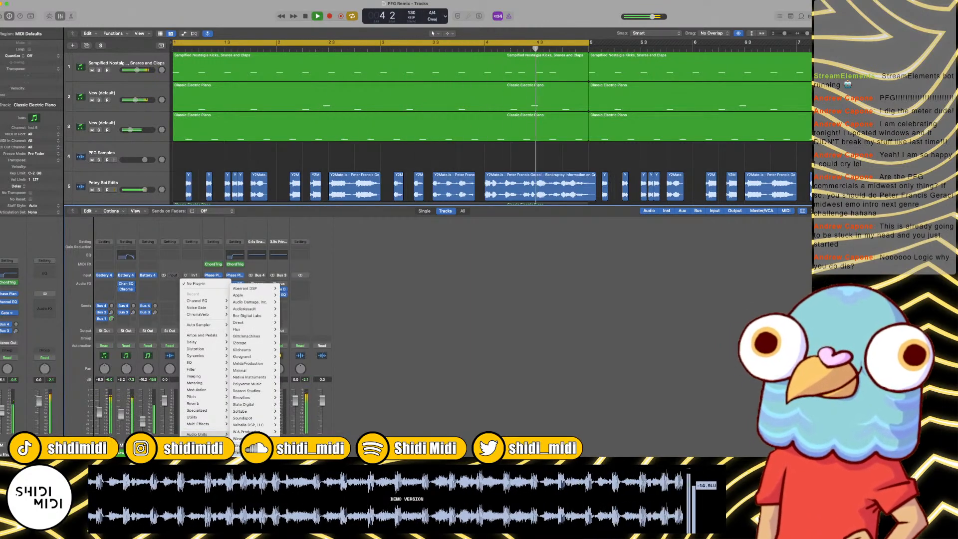
pyautogui.click(293, 415)
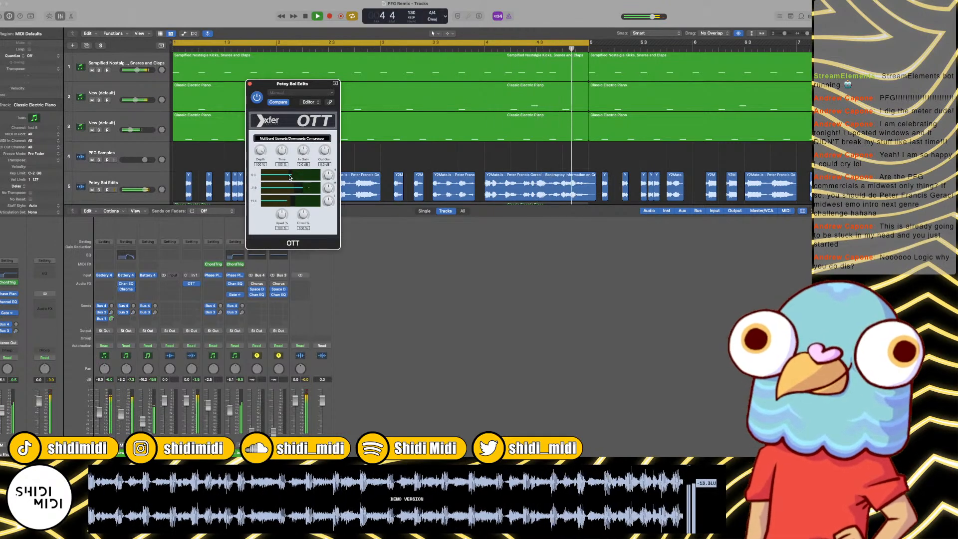
pyautogui.click(250, 84)
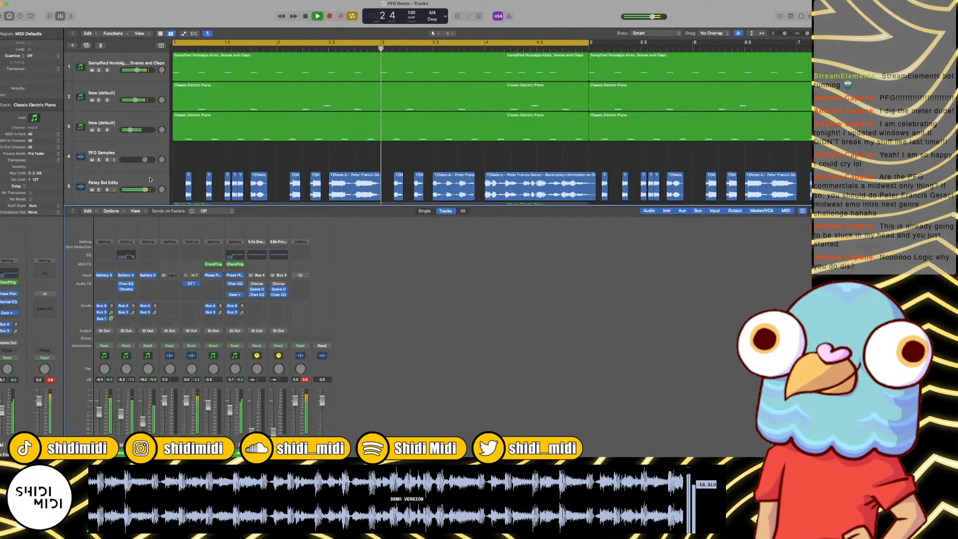
# Step: Select the Petey Boi Edits track and compare its sound with OTT bypassed and active
pyautogui.press('space')
pyautogui.click(138, 177)
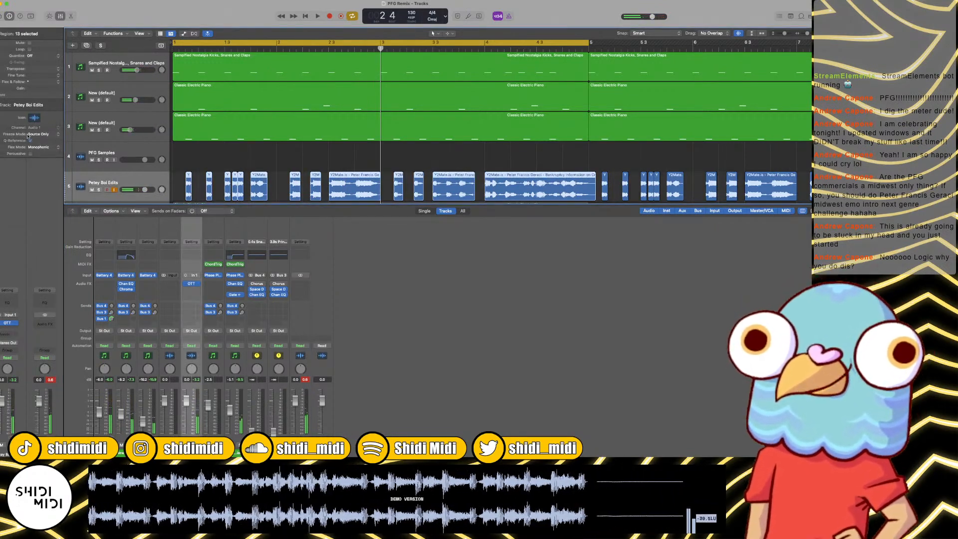
pyautogui.click(189, 284)
pyautogui.click(187, 284)
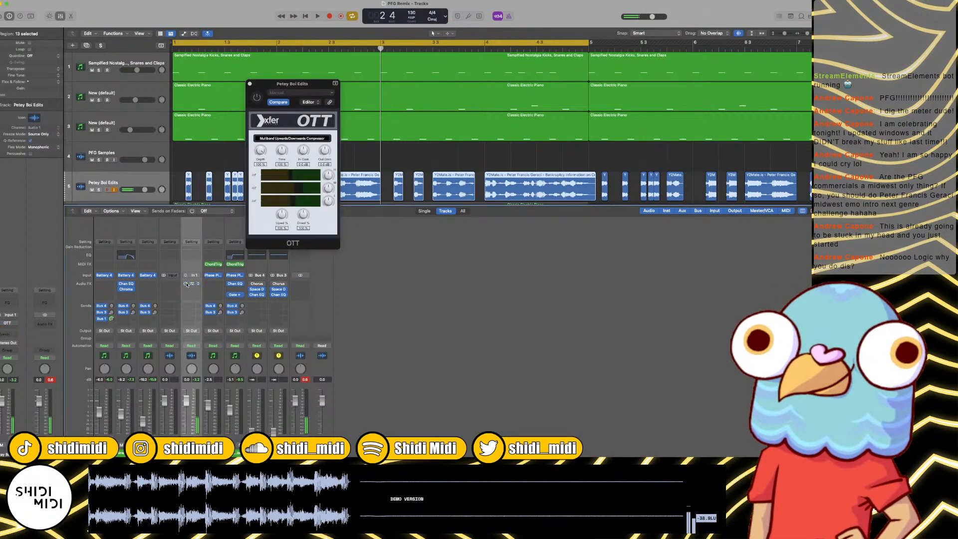
pyautogui.press('space')
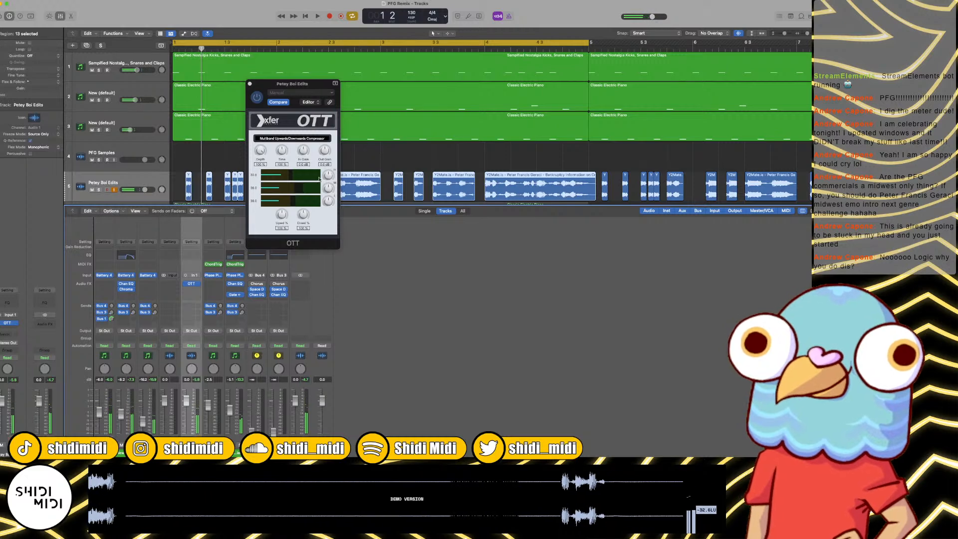
# Step: Try the Mono version of OTT on the Petey Boi Edits channel and play the loop
pyautogui.click(197, 285)
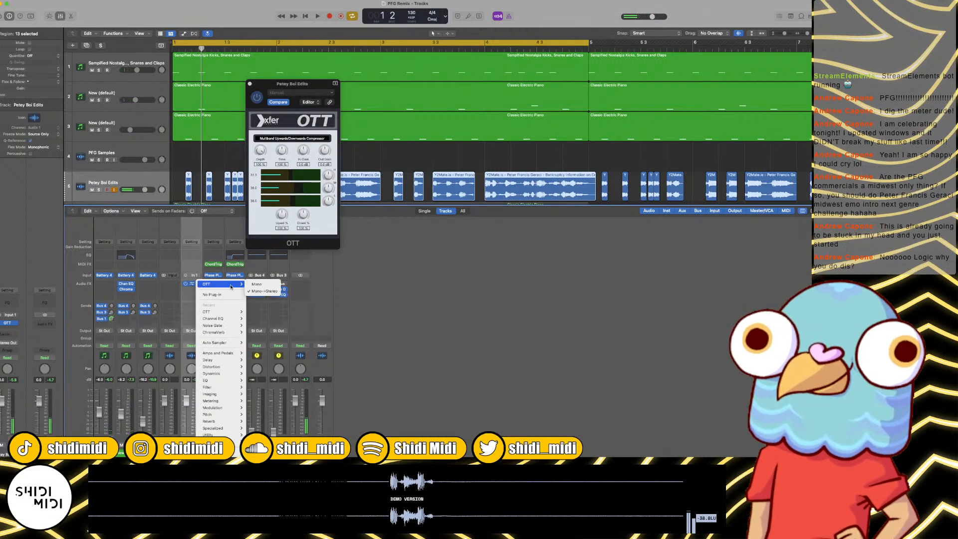
pyautogui.click(263, 284)
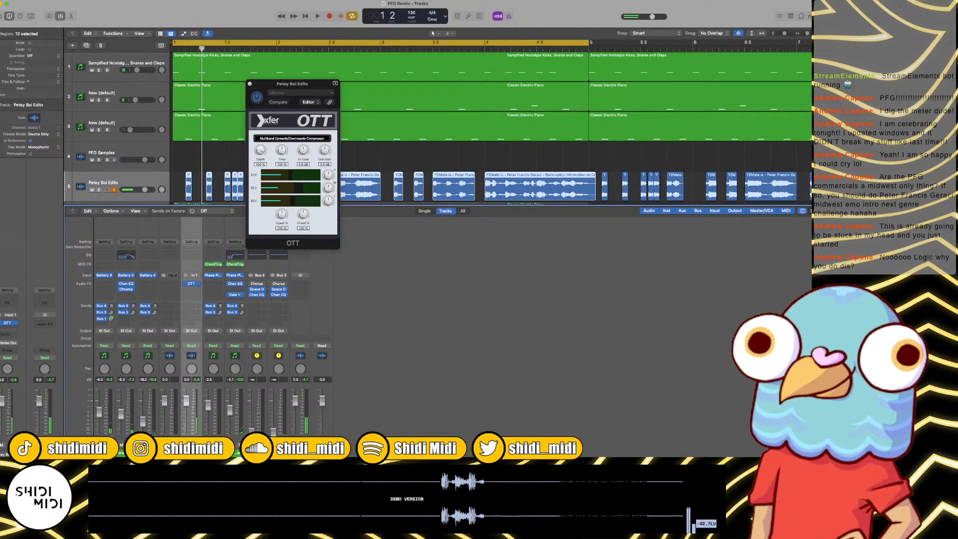
pyautogui.press('space')
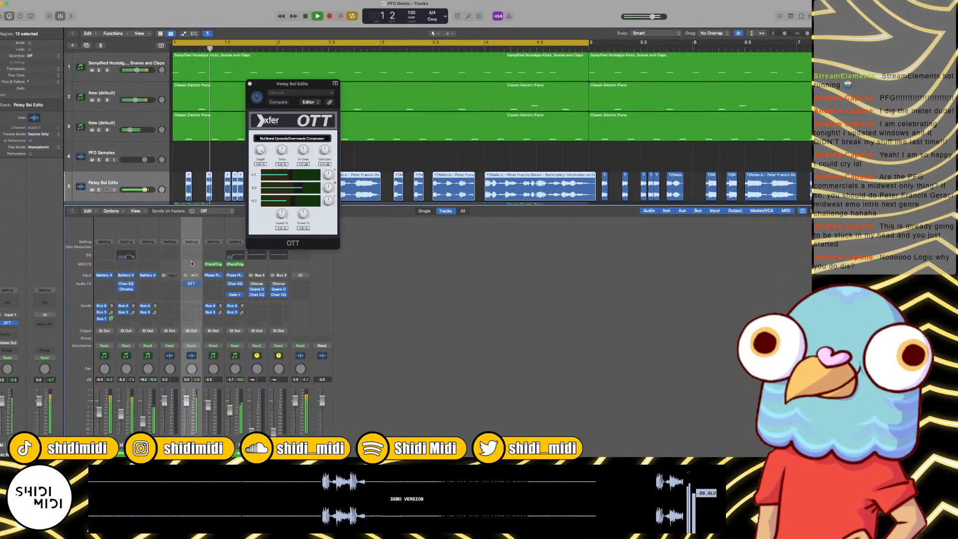
# Step: Switch OTT on the Petey Boi Edits channel back to Mono->Stereo and play the loop to check it
pyautogui.click(198, 285)
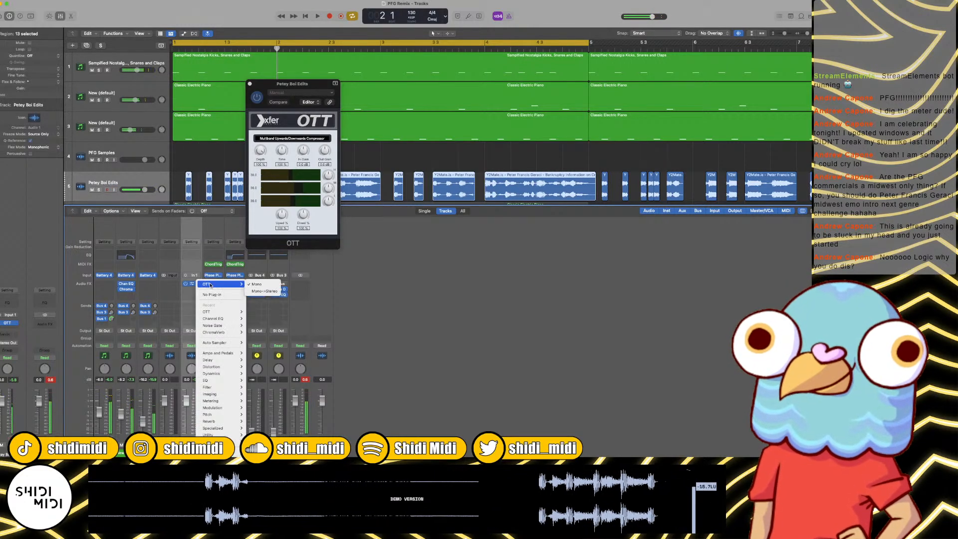
pyautogui.click(263, 290)
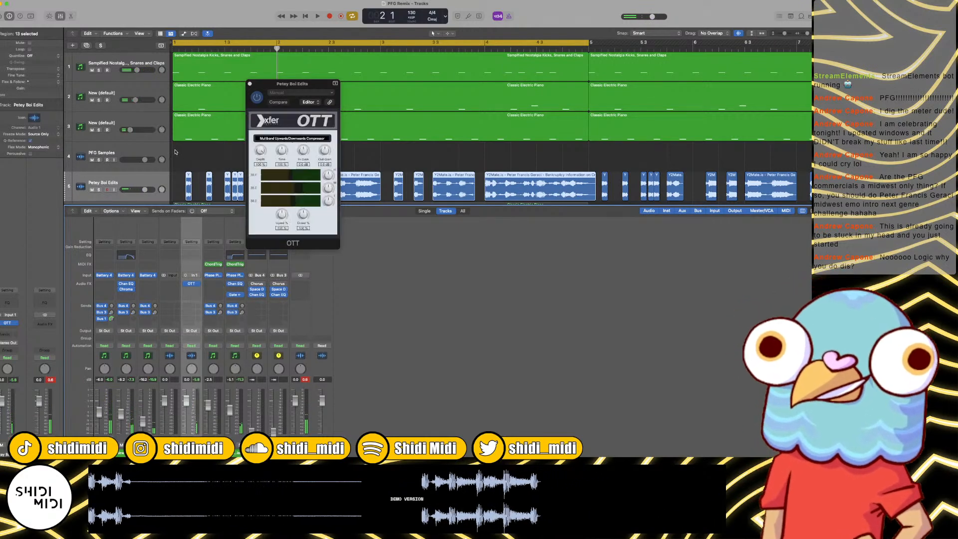
pyautogui.press('space')
pyautogui.click(302, 189)
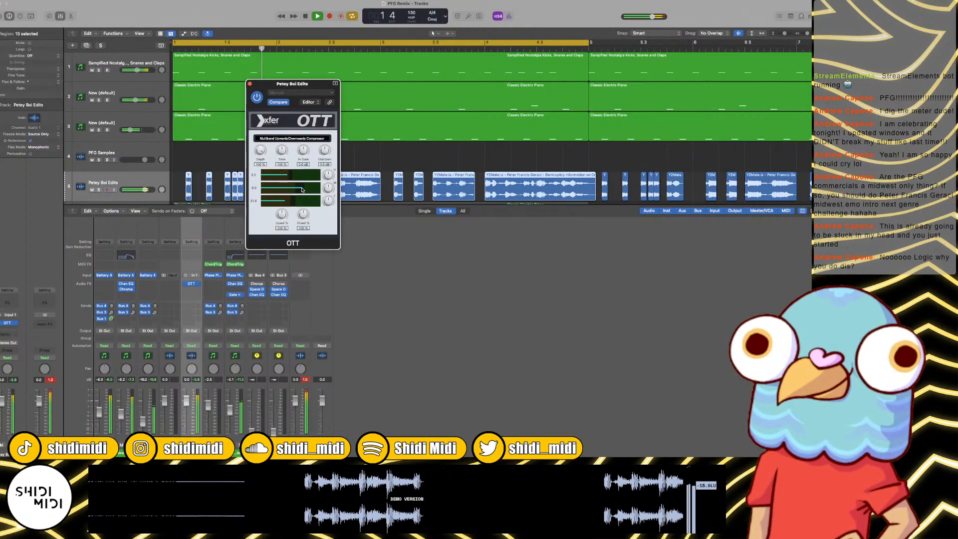
pyautogui.press('space')
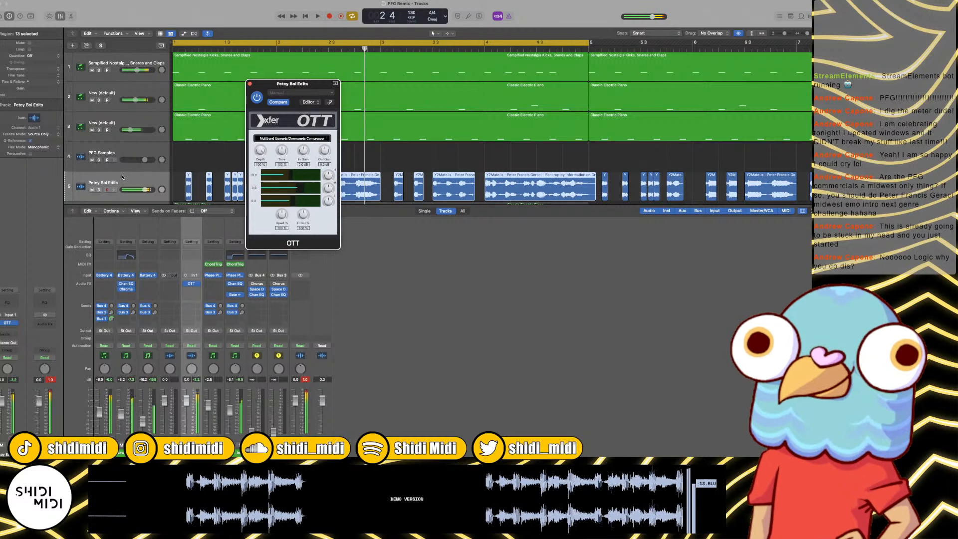
# Step: Set Fade In and Fade Out to 2 for all regions on Petey Boi Edits, play the result and close OTT
pyautogui.click(91, 176)
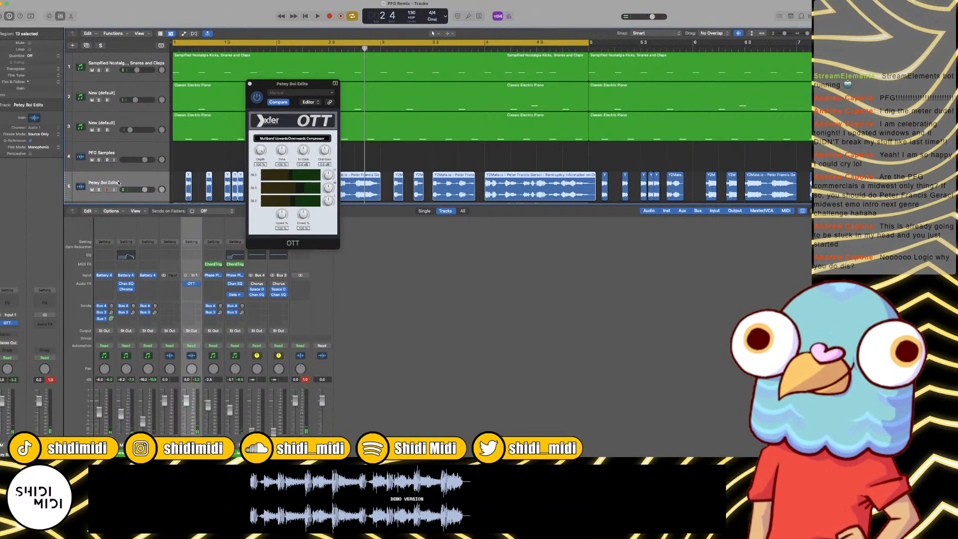
pyautogui.click(2, 95)
pyautogui.doubleClick(29, 108)
pyautogui.write('1')
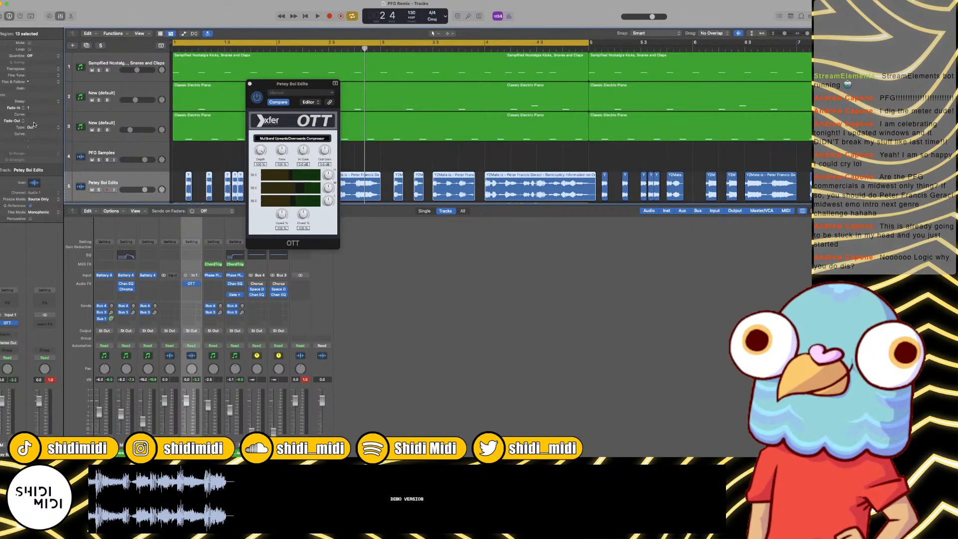
pyautogui.press('Return')
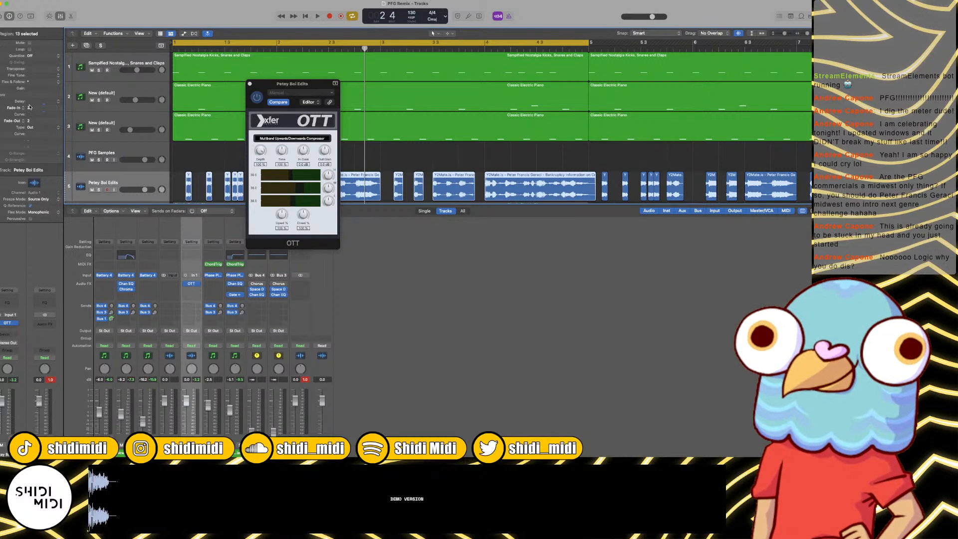
pyautogui.press('space')
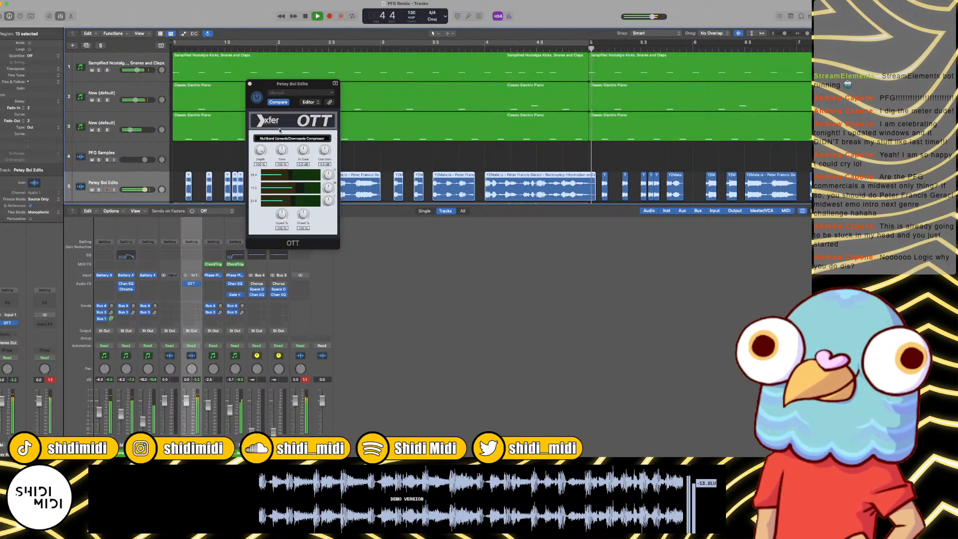
pyautogui.click(249, 85)
# Step: Repeat the Classic Electric Piano region on track 7 once so it fills bars 5 to 8, and stop playback
pyautogui.click(422, 147)
pyautogui.press('z')
pyautogui.press('super+Left')
pyautogui.press('super+Left')
pyautogui.press('super+Left')
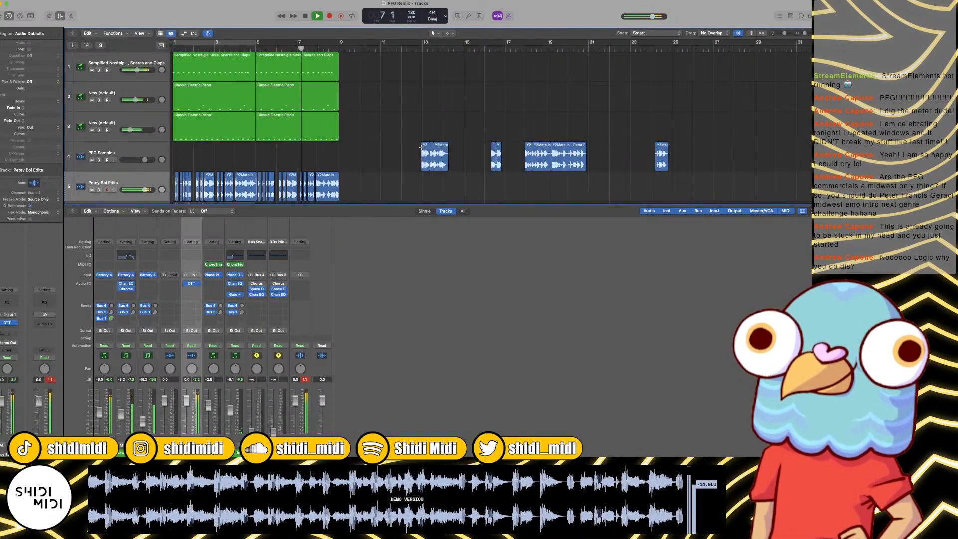
pyautogui.scroll(-3, 243, 170)
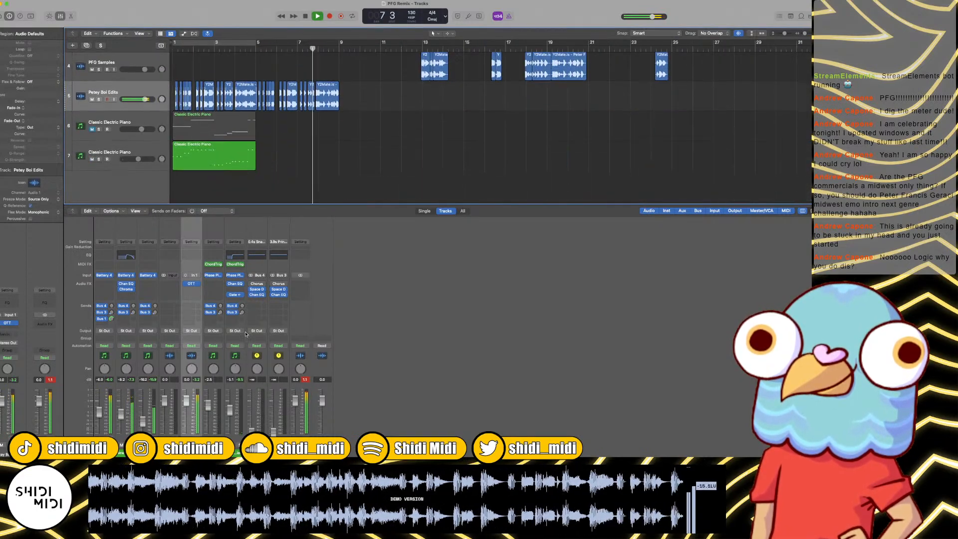
pyautogui.click(243, 158)
pyautogui.press('super+r')
pyautogui.press('space')
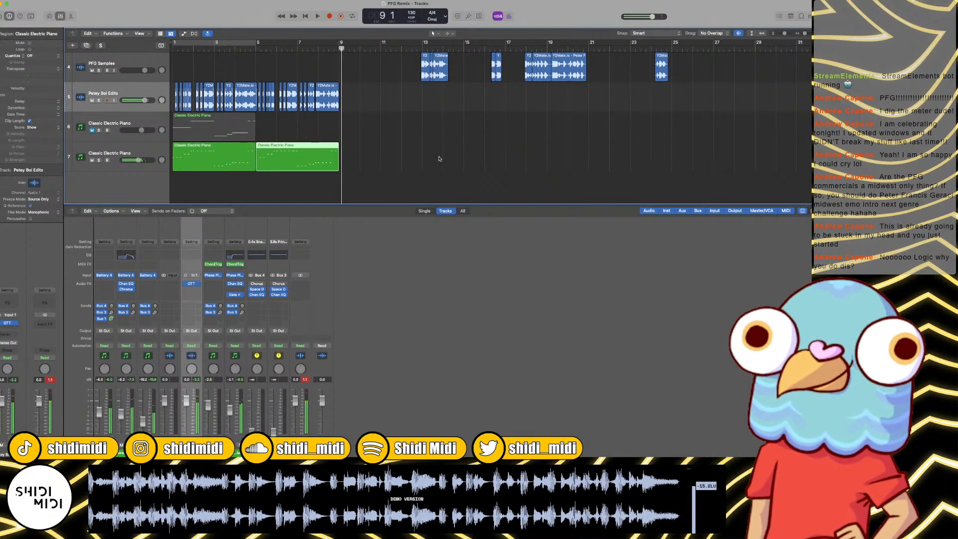
# Step: Loop bars 1 to 8 around the two track 7 regions, play them and lower Petey Boi Edits to about -3.8 dB
pyautogui.moveTo(424, 161); pyautogui.dragTo(258, 163)
pyautogui.keyDown('shift'); pyautogui.click(242, 163); pyautogui.keyUp('shift')
pyautogui.press('u')
pyautogui.press('space')
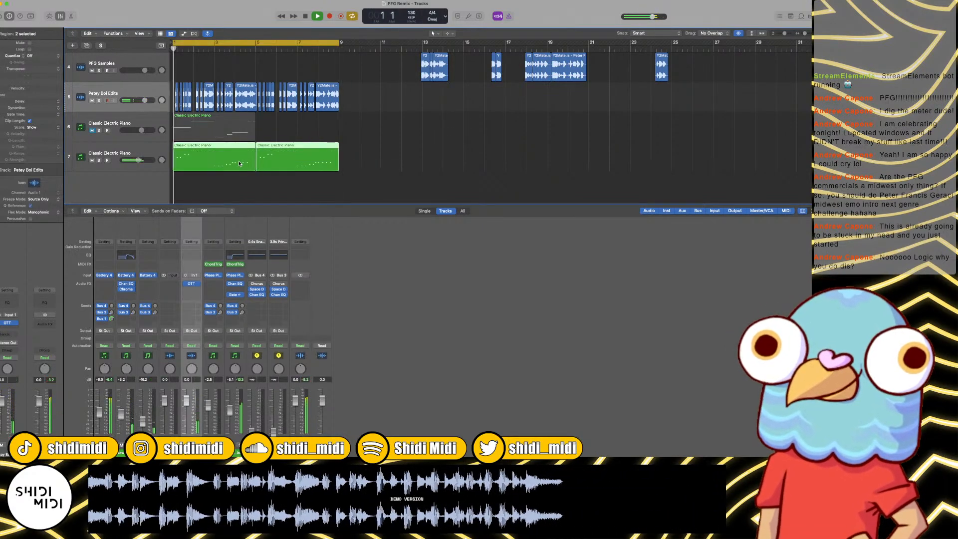
pyautogui.moveTo(189, 395); pyautogui.dragTo(186, 409)
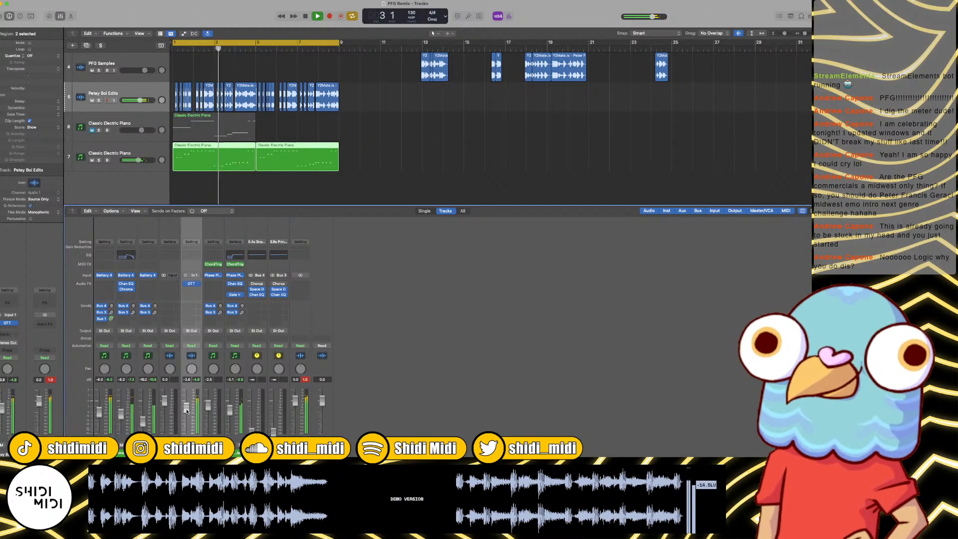
pyautogui.click(348, 161)
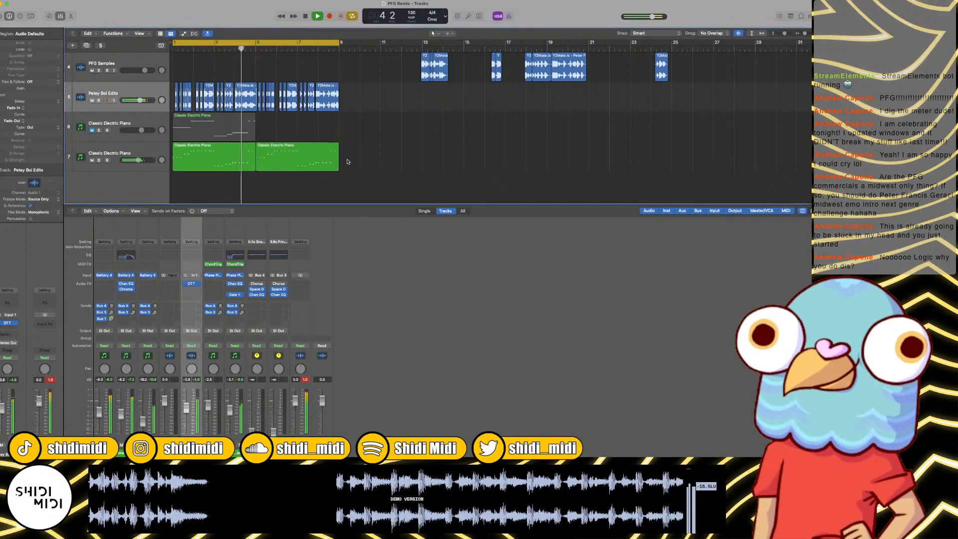
# Step: Repeat the Classic Electric Piano region on track 6 once so it fills bars 5 to 8
pyautogui.press('super+Left')
pyautogui.press('super+Left')
pyautogui.click(187, 130)
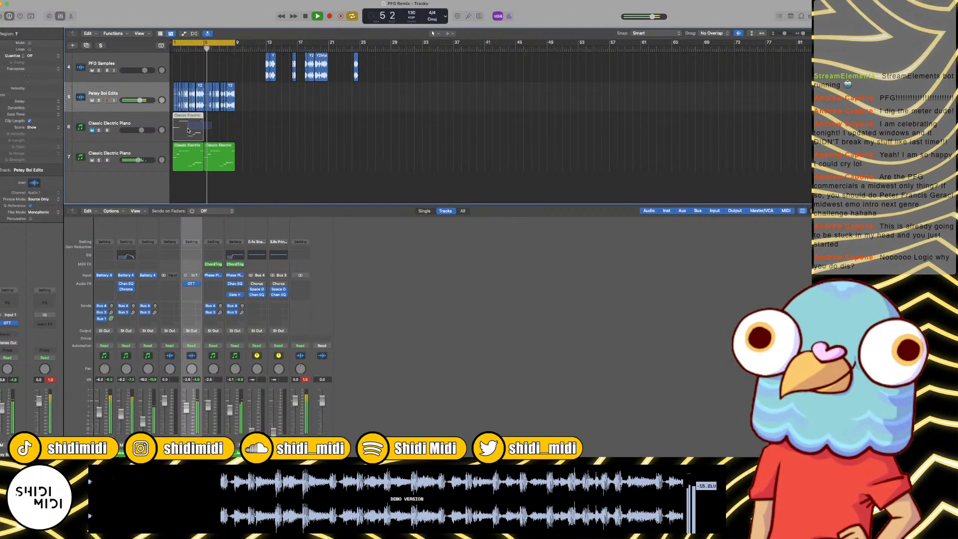
pyautogui.press('super+r')
# Step: Unmute track 6, lower its volume to about -10.6 dB and copy the Gate from track 7's channel onto it
pyautogui.click(93, 131)
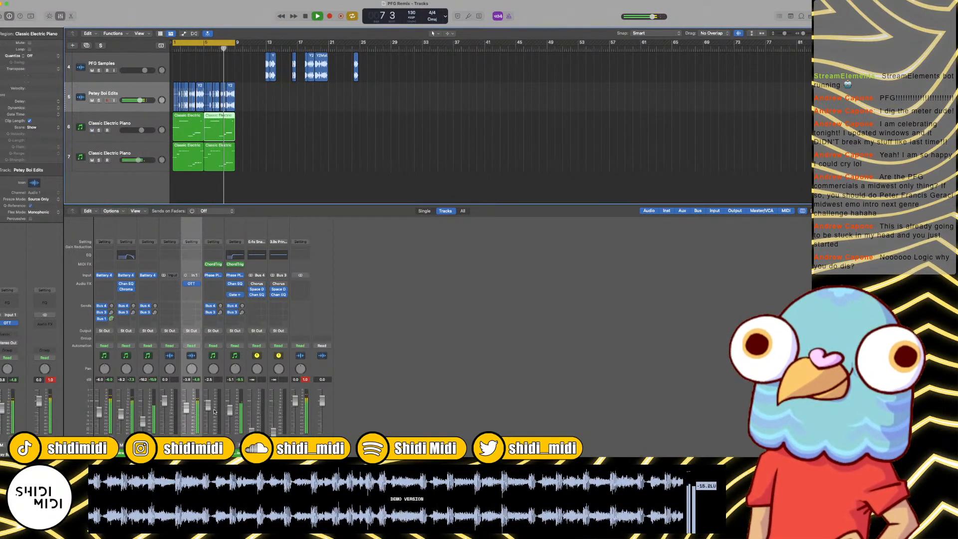
pyautogui.moveTo(208, 413); pyautogui.dragTo(208, 422)
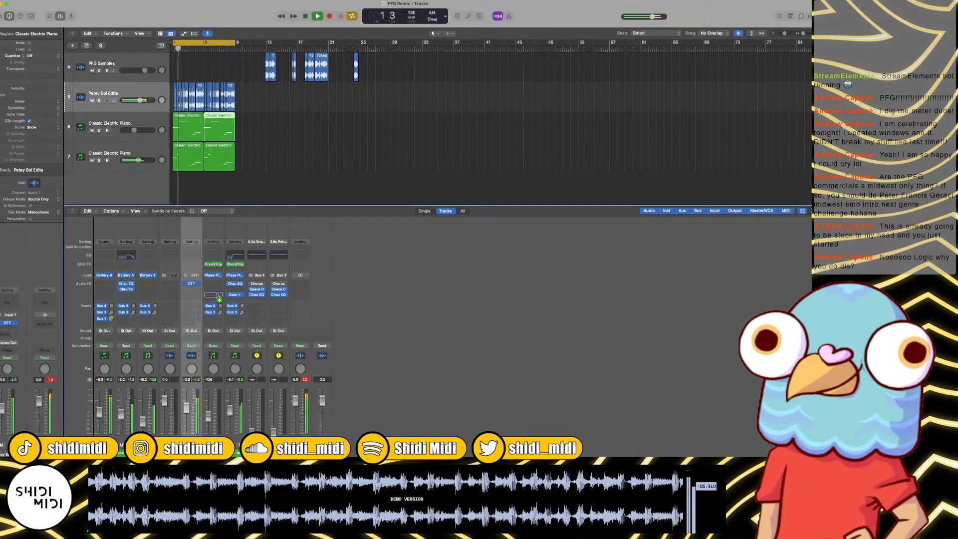
# Step: Open Phase Plant on track 6 and browse to the Pads folder of its User presets
pyautogui.click(214, 277)
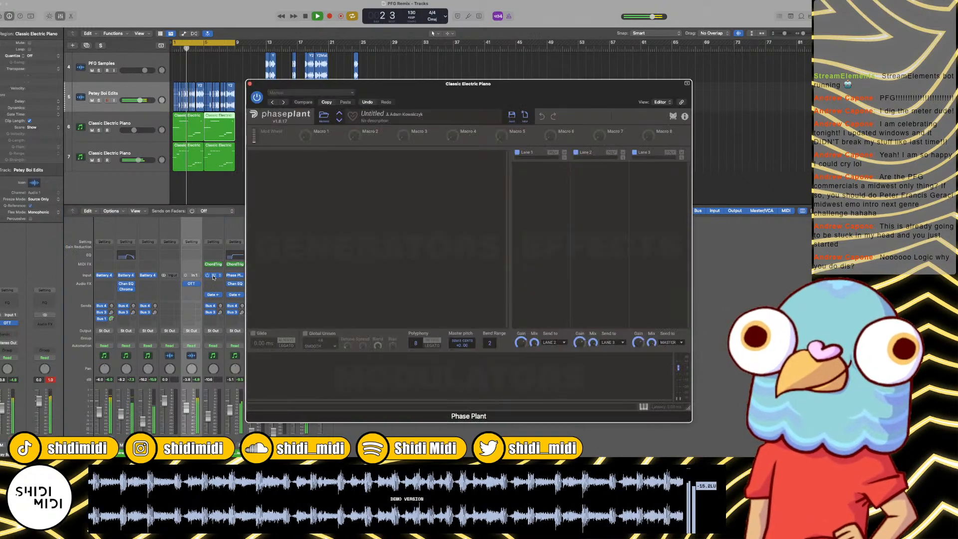
pyautogui.click(337, 172)
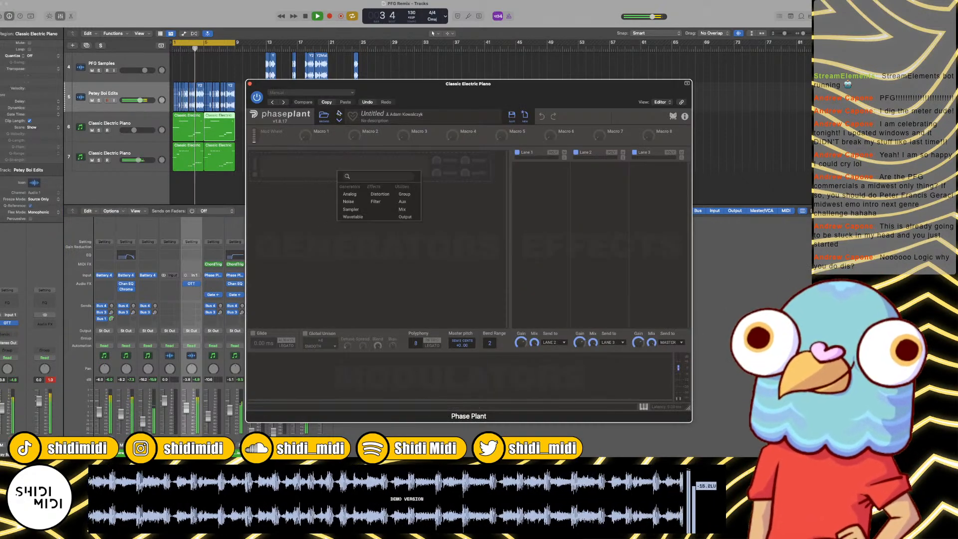
pyautogui.click(324, 117)
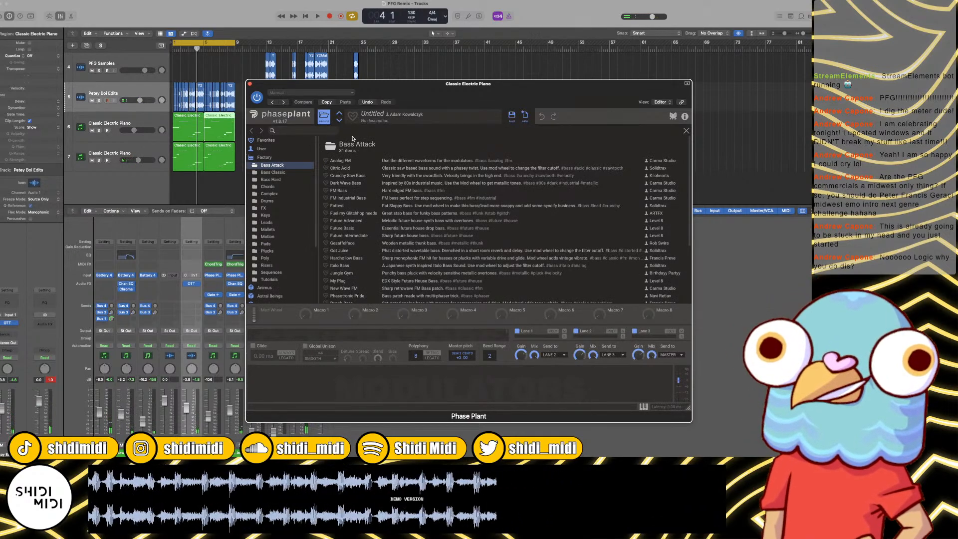
pyautogui.click(261, 149)
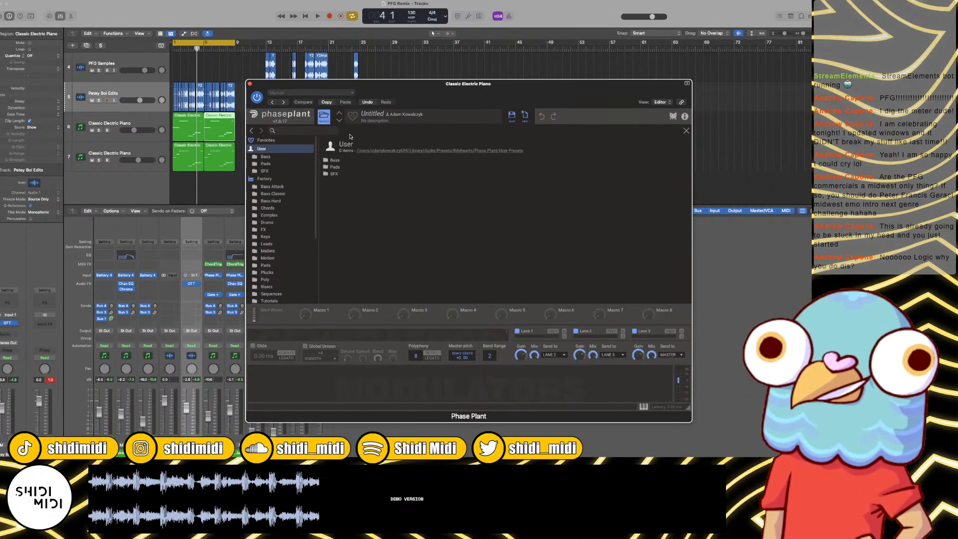
pyautogui.doubleClick(340, 168)
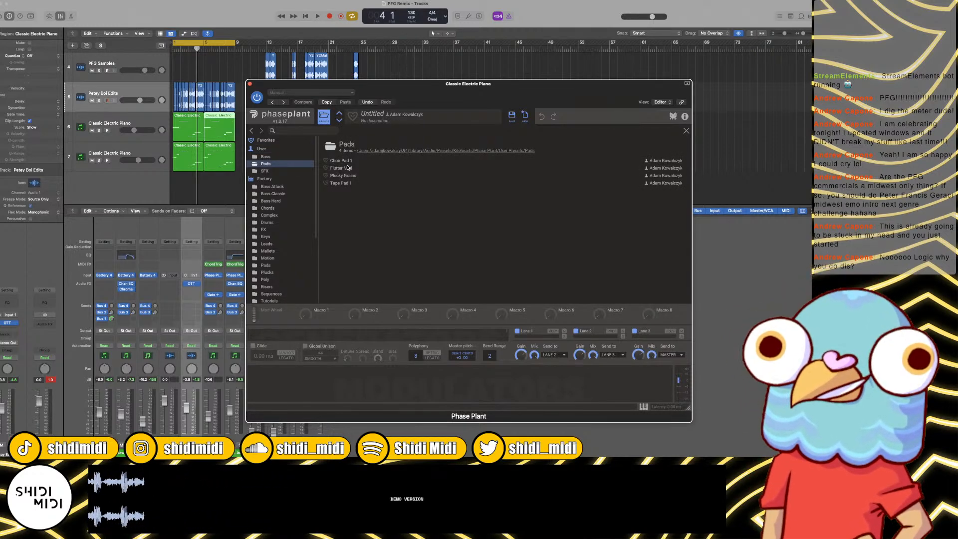
# Step: Load the Tape Pad 1 preset and audition it in the loop with track 6 soloed
pyautogui.doubleClick(347, 183)
pyautogui.press('space')
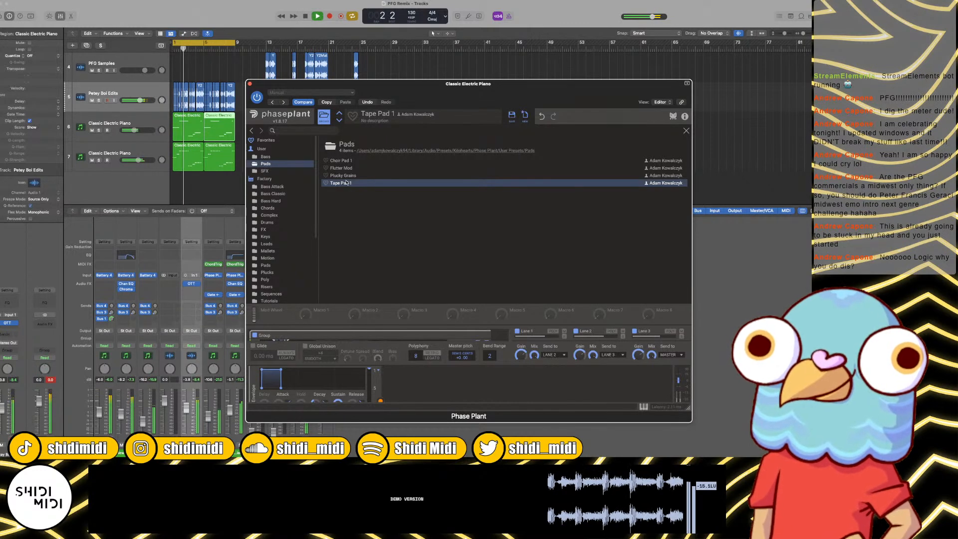
pyautogui.click(98, 130)
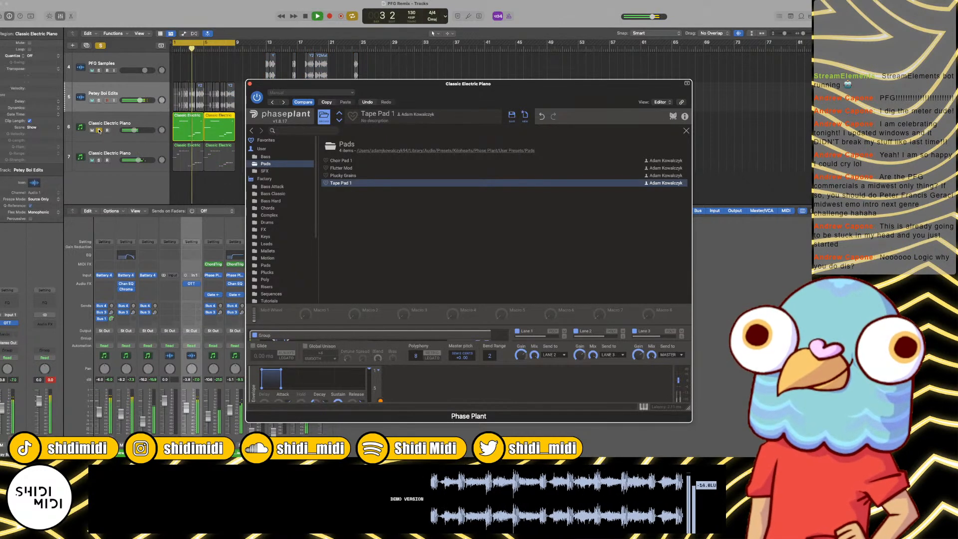
# Step: Load the Choir Pad 1 preset, audition it soloed, then close Phase Plant and unsolo track 6 to hear the full mix
pyautogui.click(327, 162)
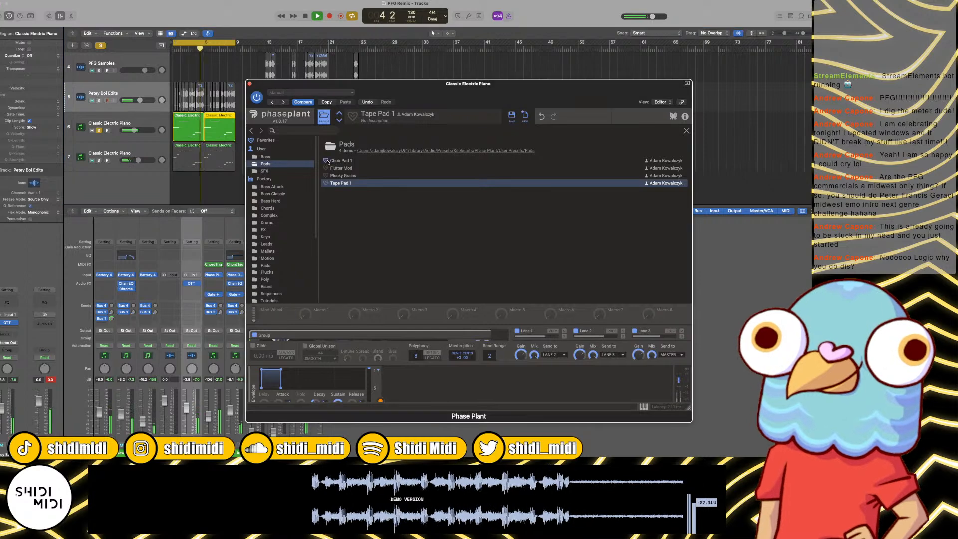
pyautogui.doubleClick(347, 160)
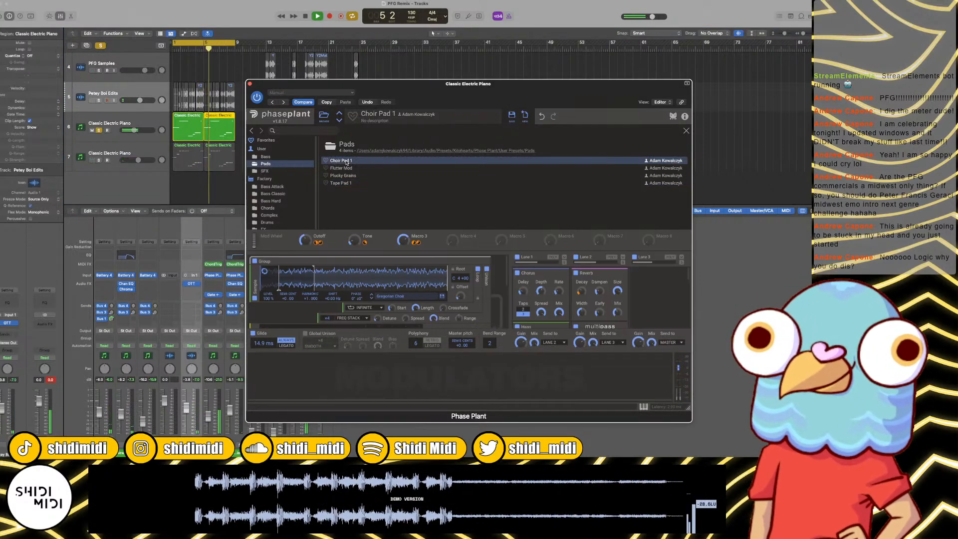
pyautogui.press('space')
pyautogui.press('space')
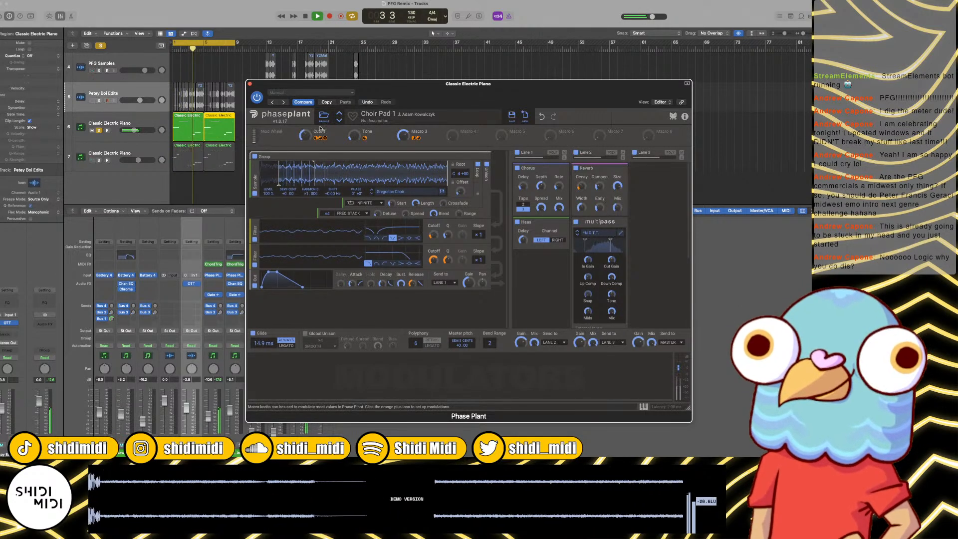
pyautogui.click(250, 84)
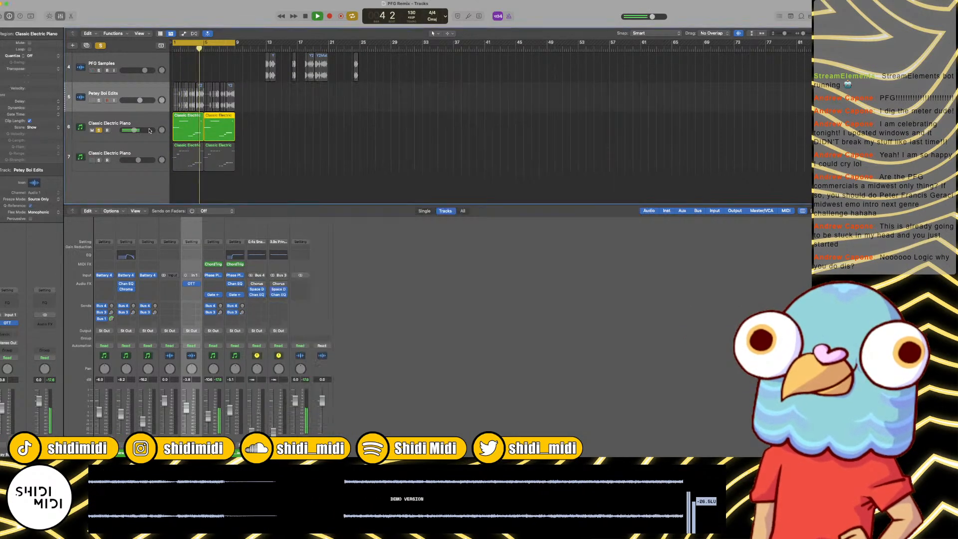
pyautogui.click(99, 130)
pyautogui.moveTo(240, 130); pyautogui.dragTo(184, 133)
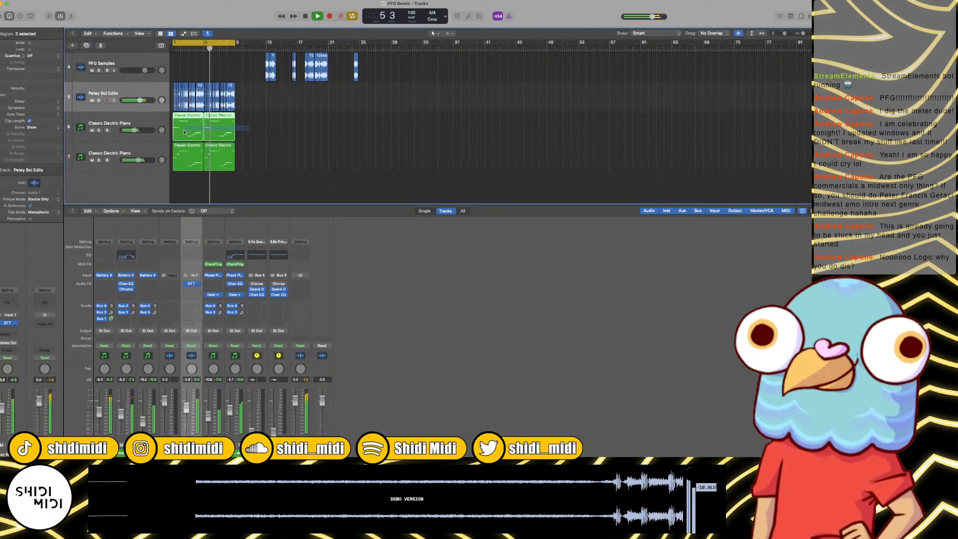
pyautogui.click(259, 127)
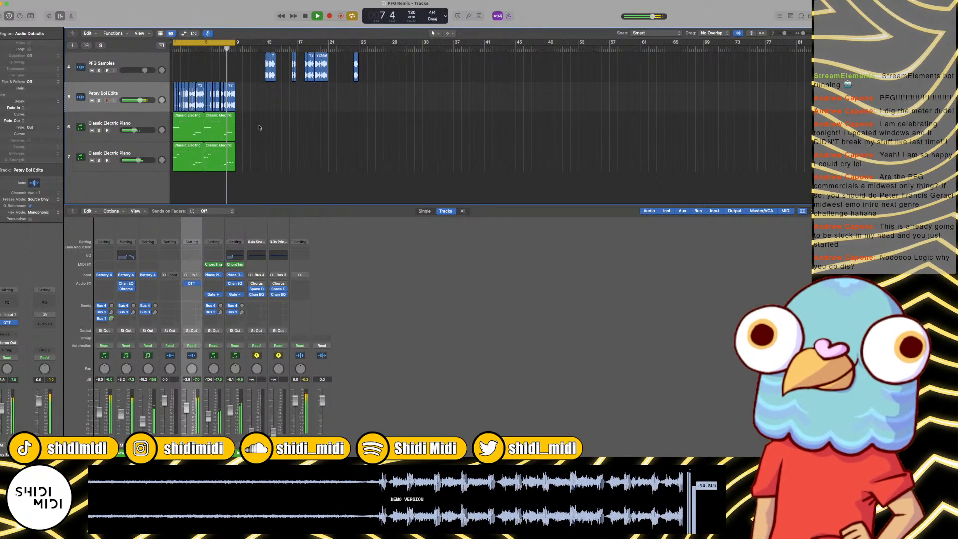
# Step: Split the first note of track 6's first region around beat 3.5 of bar 1, raise its second part to A2 and play it
pyautogui.click(192, 129)
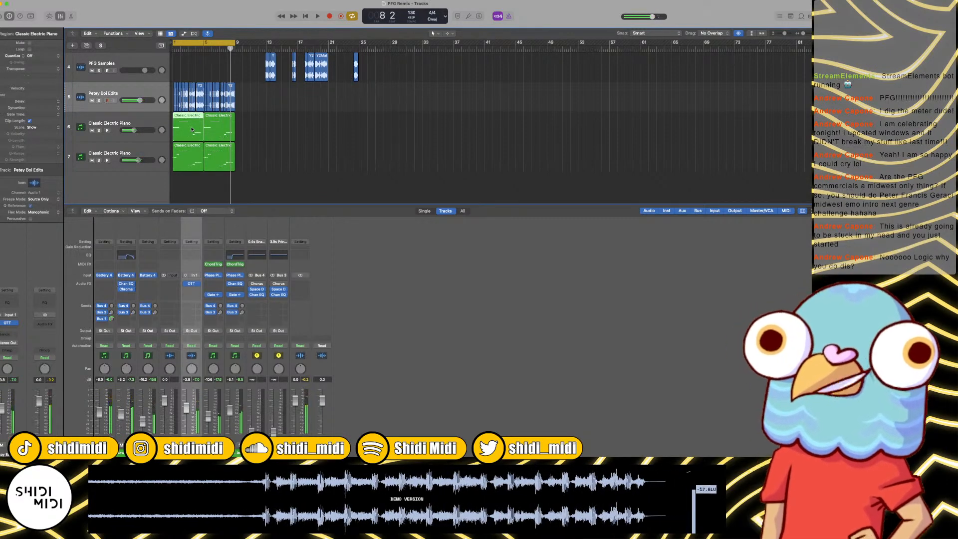
pyautogui.doubleClick(192, 129)
pyautogui.hscroll(-1, 283, 397)
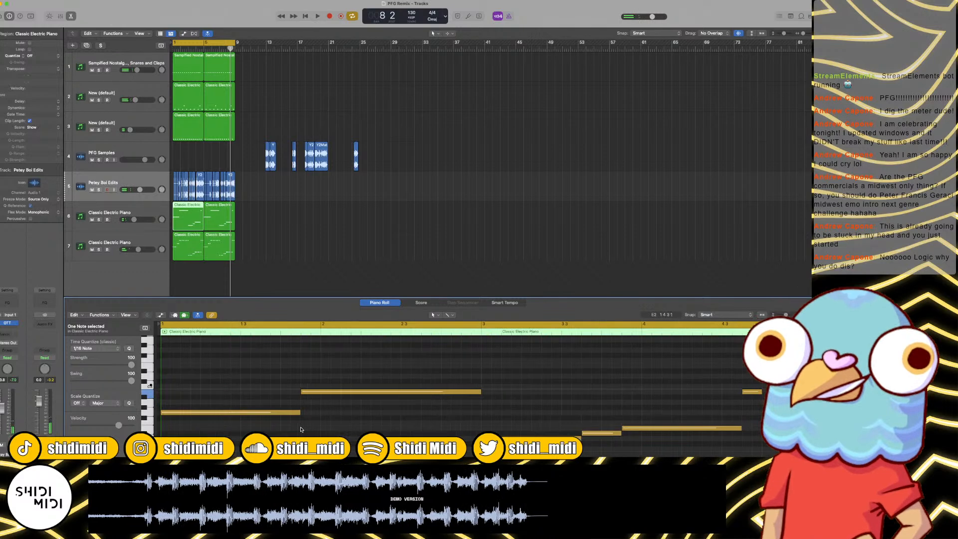
pyautogui.click(256, 334)
pyautogui.click(267, 412)
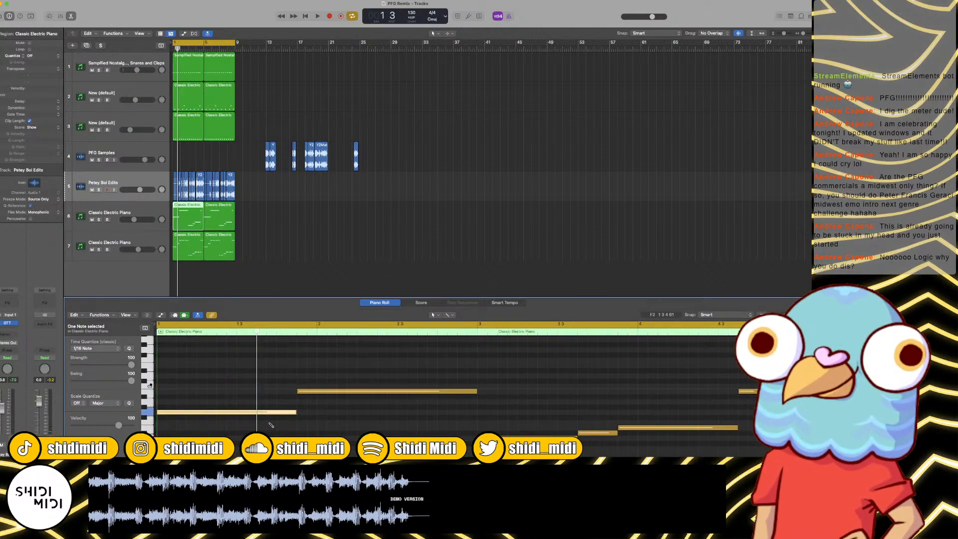
pyautogui.moveTo(270, 413); pyautogui.dragTo(272, 404)
pyautogui.press('space')
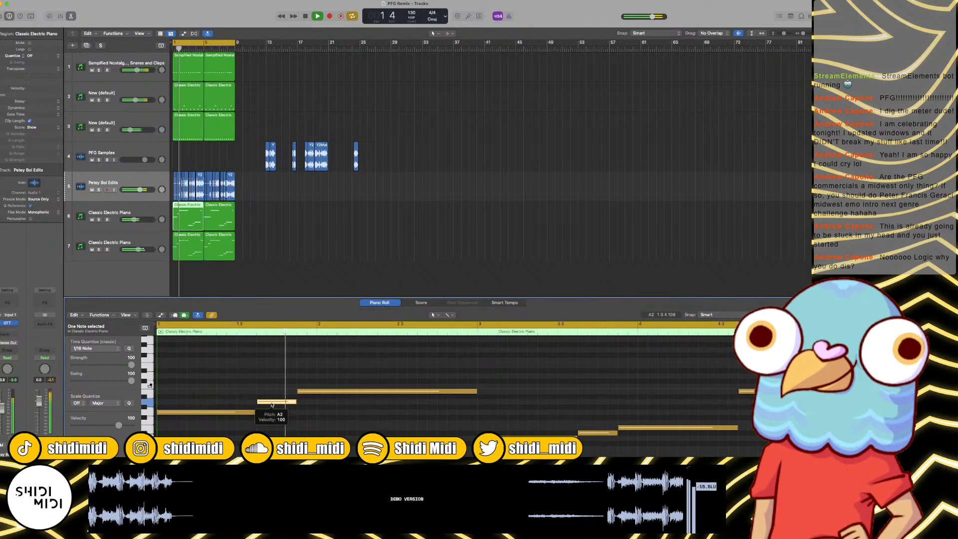
# Step: Repeat the edited first region of track 6 over bars 5 to 8 and stop playback
pyautogui.click(217, 275)
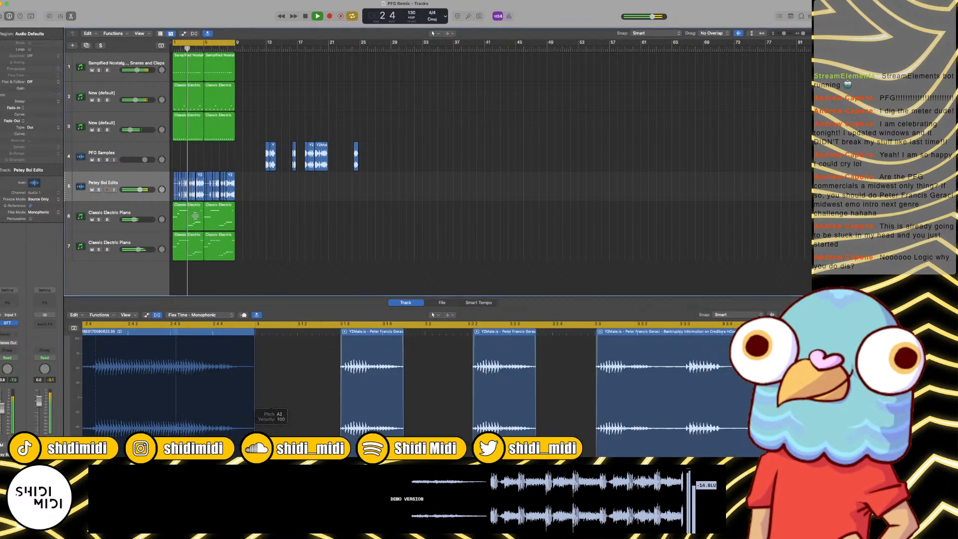
pyautogui.click(195, 215)
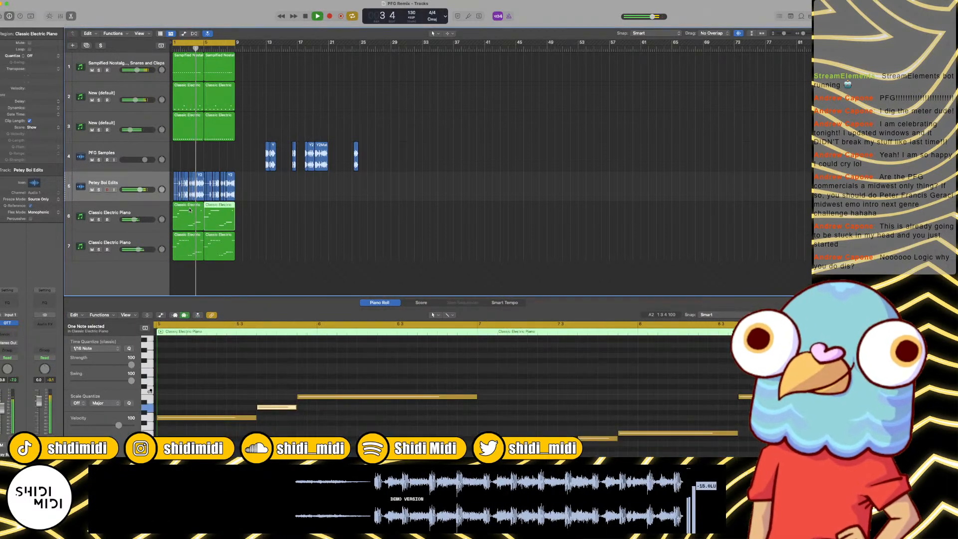
pyautogui.press('space')
# Step: Set Polyphony to 5 and Master pitch to -12.00 in track 6's Phase Plant, play the loop and close the plug-in
pyautogui.click(125, 213)
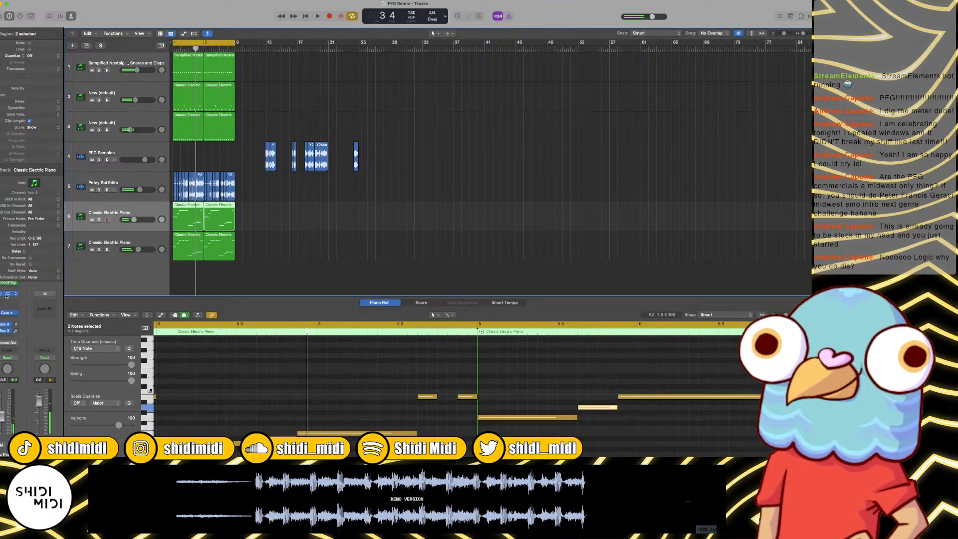
pyautogui.click(8, 294)
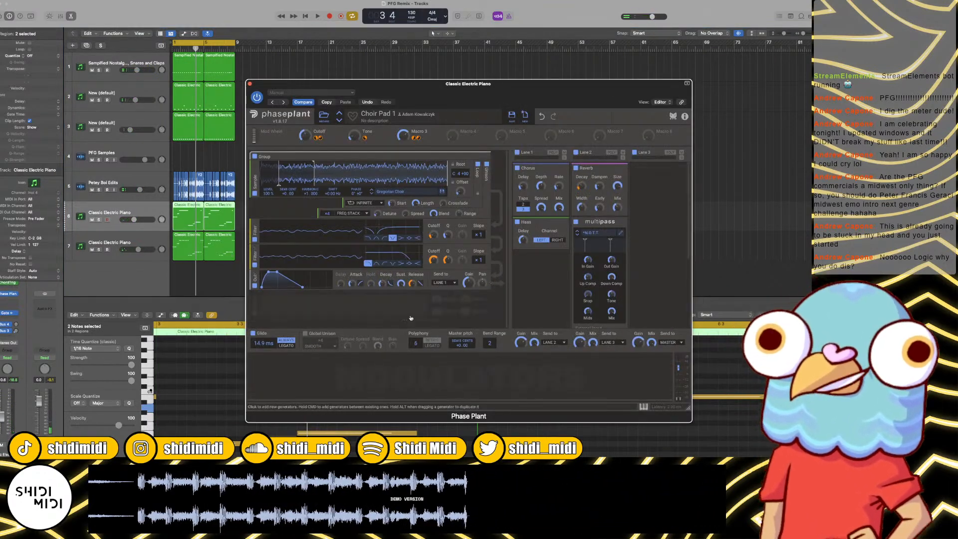
pyautogui.moveTo(416, 343); pyautogui.dragTo(416, 348)
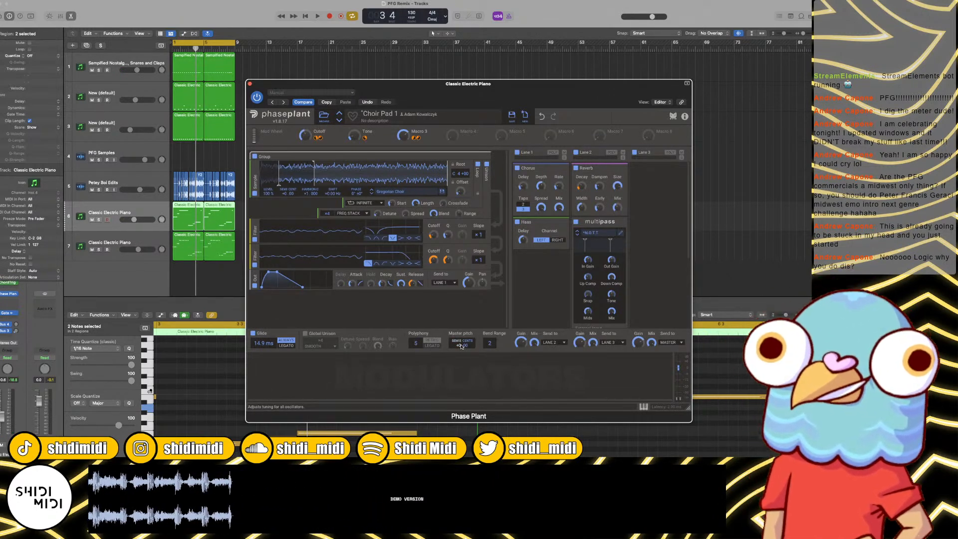
pyautogui.moveTo(463, 345); pyautogui.dragTo(461, 352)
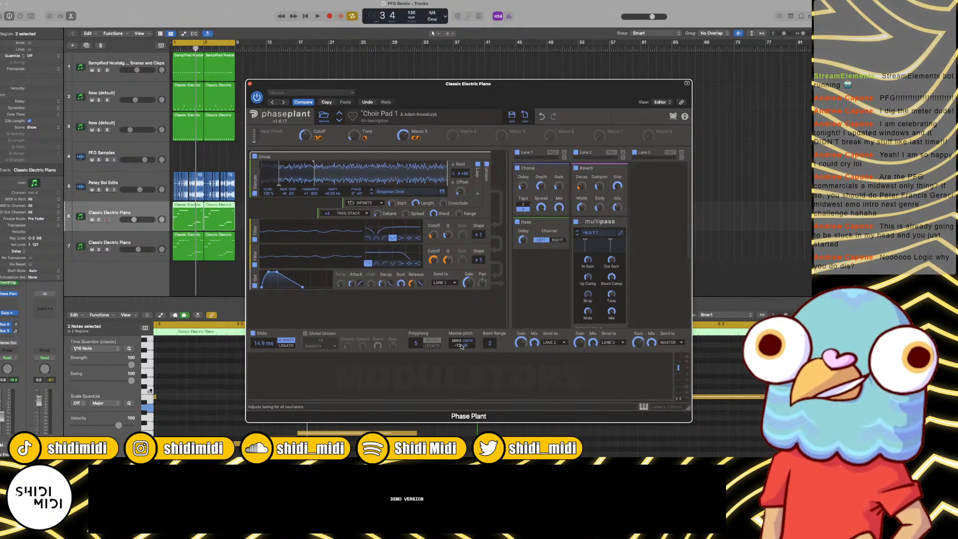
pyautogui.press('space')
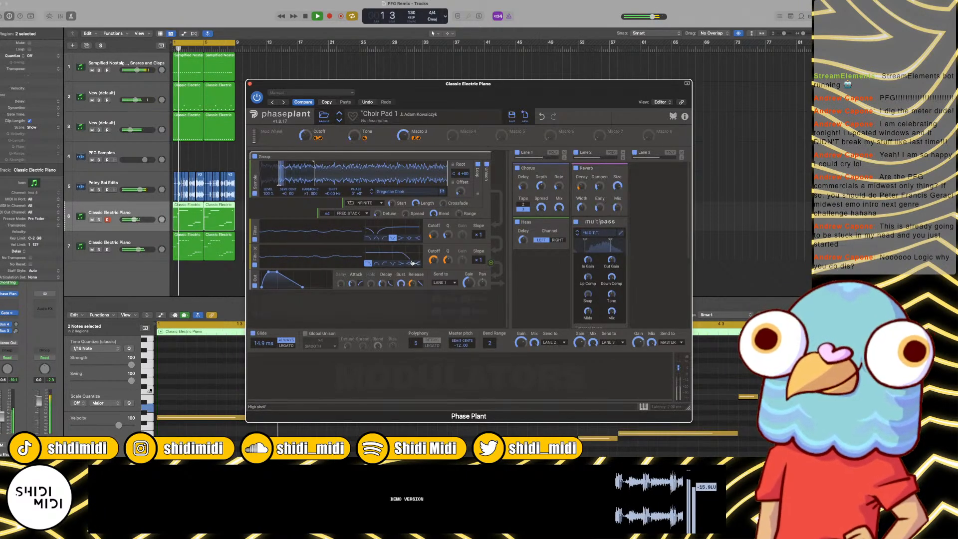
pyautogui.click(251, 84)
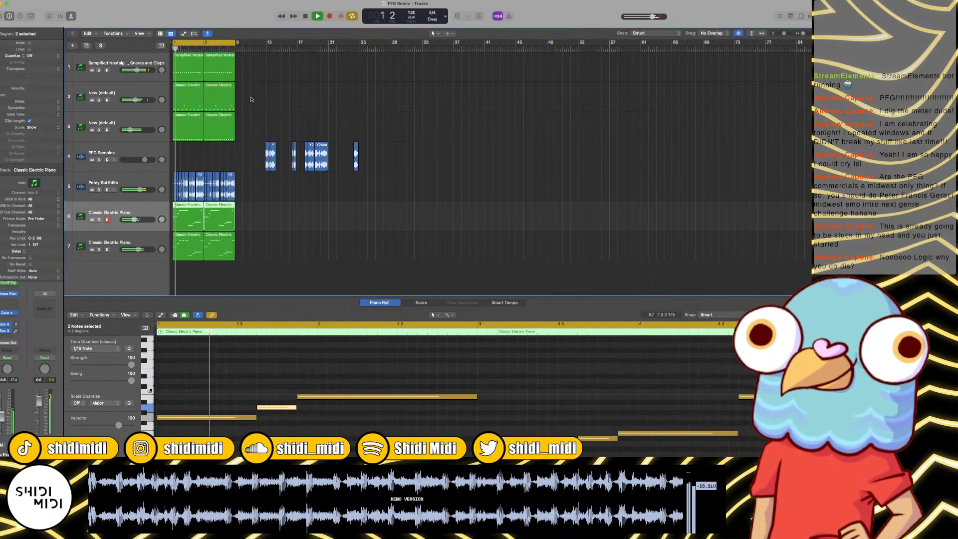
# Step: Stop playback, clear the region selection and return the playhead to bar 1
pyautogui.press('space')
pyautogui.click(251, 97)
pyautogui.press('super+Right')
pyautogui.press('Return')
pyautogui.press('super+Right')
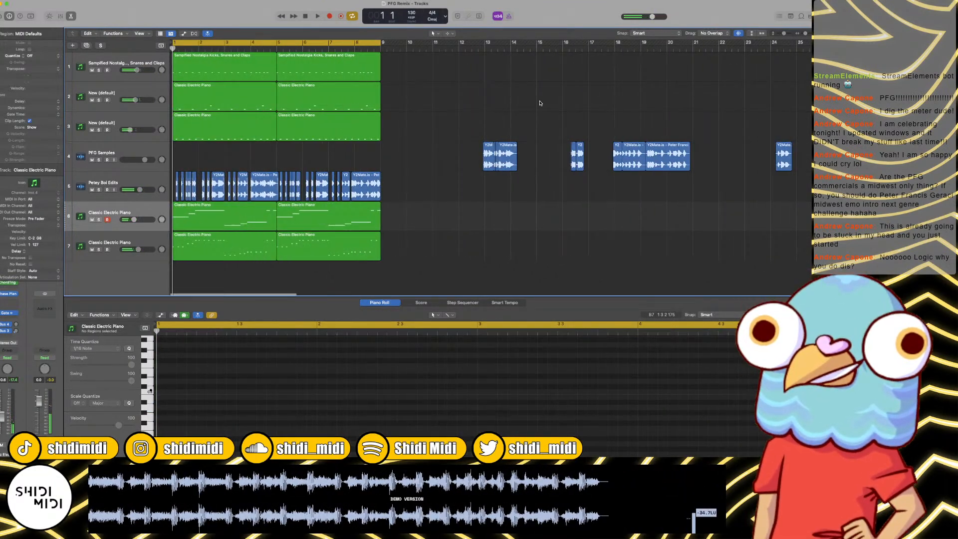
# Step: Select the New (default) track 3 and play the loop from bar 1 to check the arrangement
pyautogui.click(121, 153)
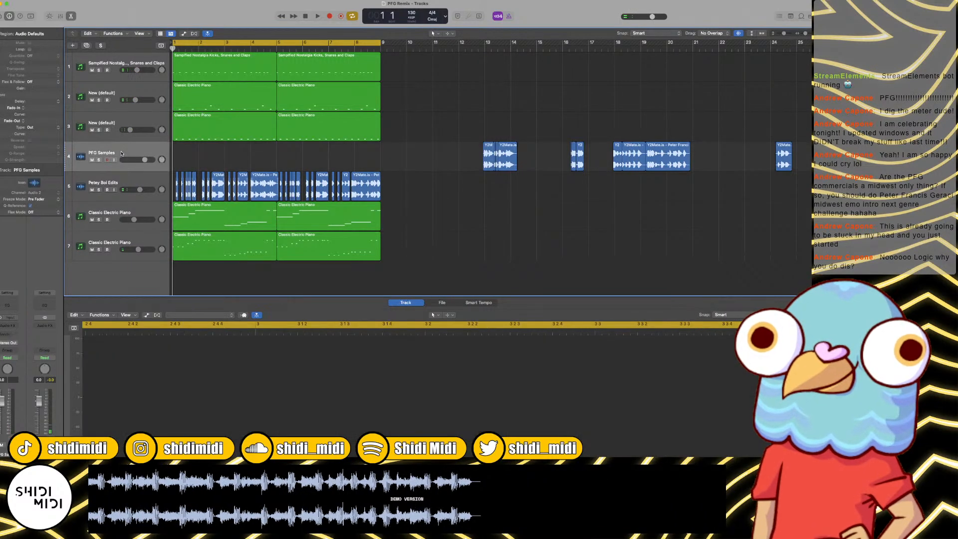
pyautogui.click(127, 118)
pyautogui.press('space')
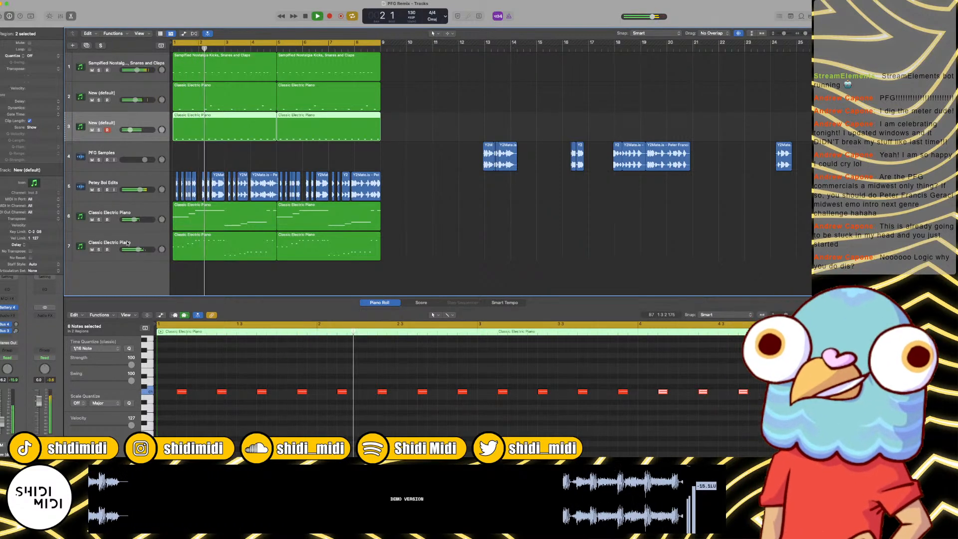
pyautogui.press('space')
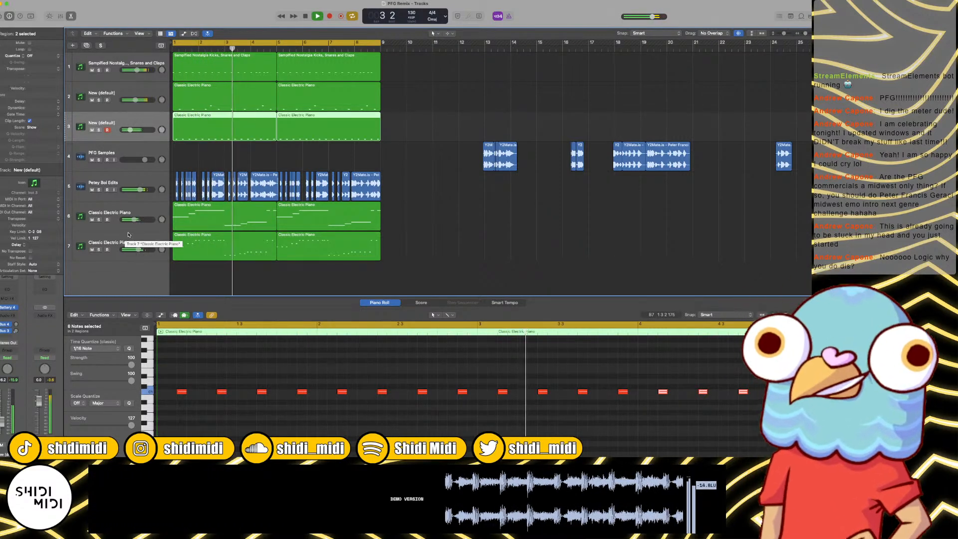
# Step: Create a software instrument track below track 7 and copy track 7's two regions onto it
pyautogui.click(127, 242)
pyautogui.press('alt+super+s')
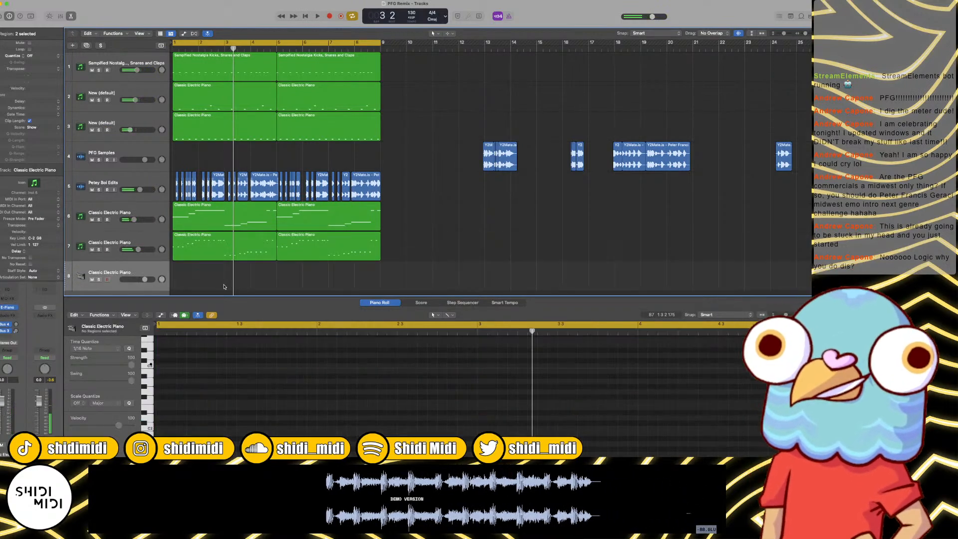
pyautogui.moveTo(224, 287); pyautogui.dragTo(292, 278)
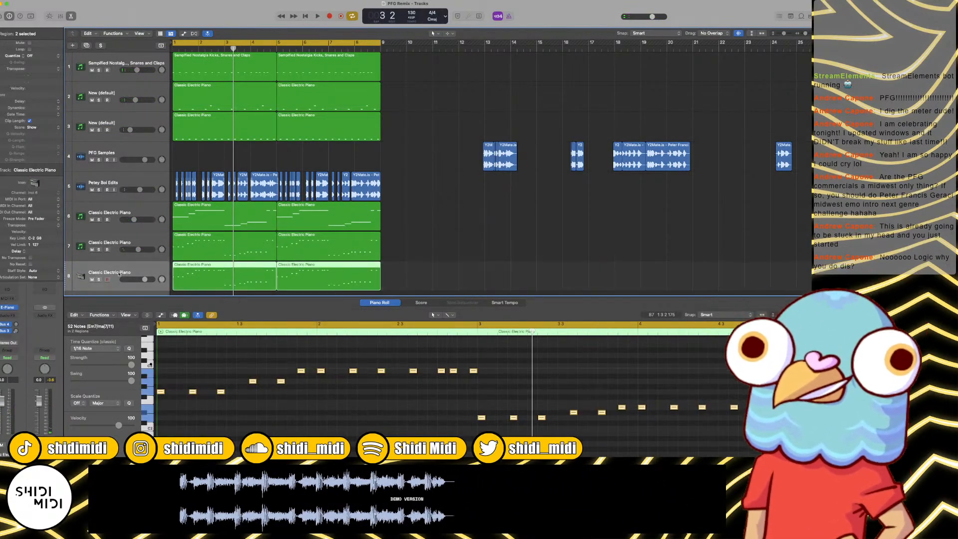
# Step: Replace the electric piano on track 8 with the Sculpture modelling synth and lower the track's volume
pyautogui.click(7, 307)
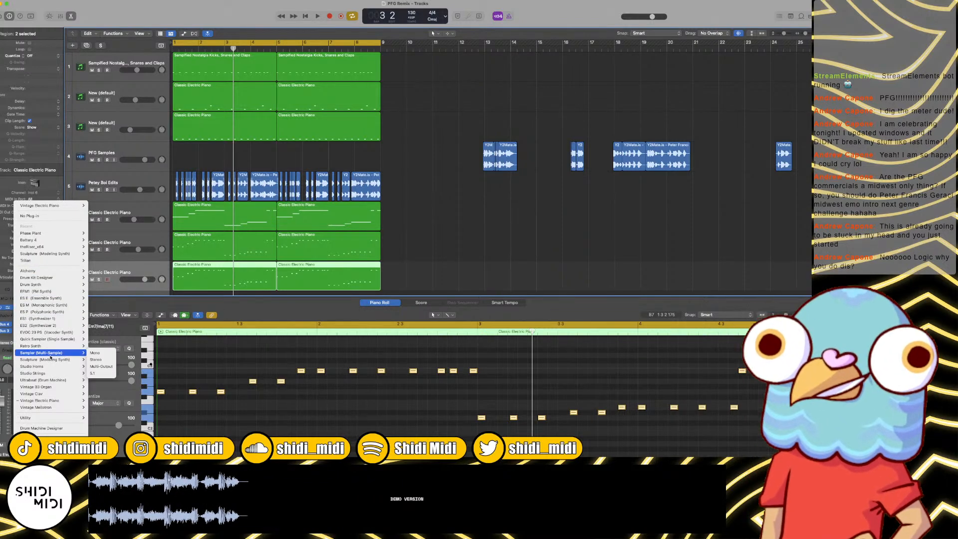
pyautogui.click(113, 322)
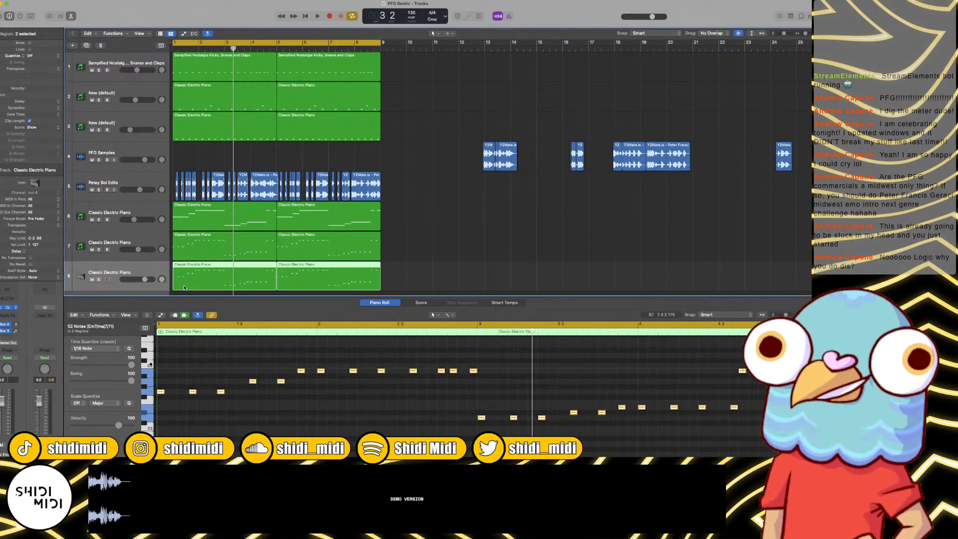
pyautogui.moveTo(147, 281); pyautogui.dragTo(134, 280)
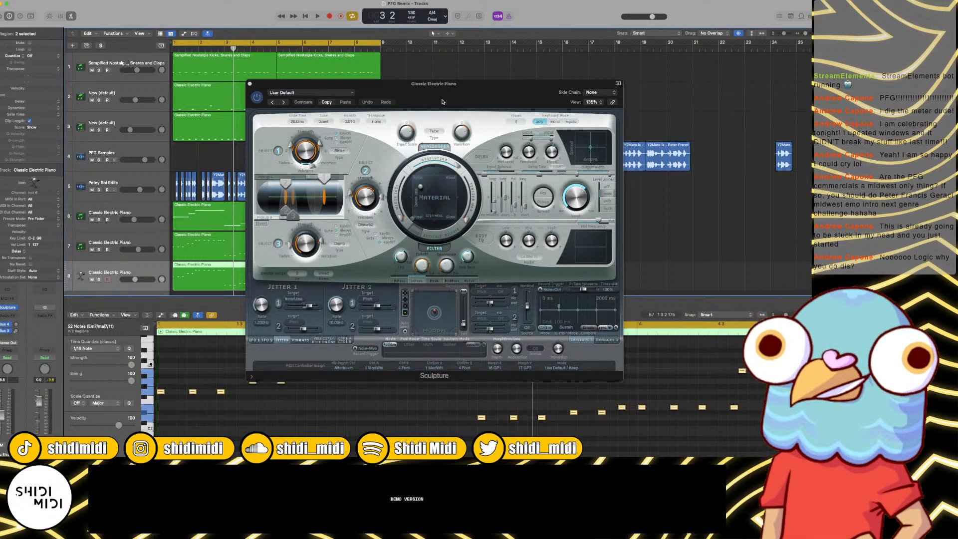
# Step: Show the mixer and copy track 7's Channel EQ and Gate inserts onto the Sculpture channel
pyautogui.press('x')
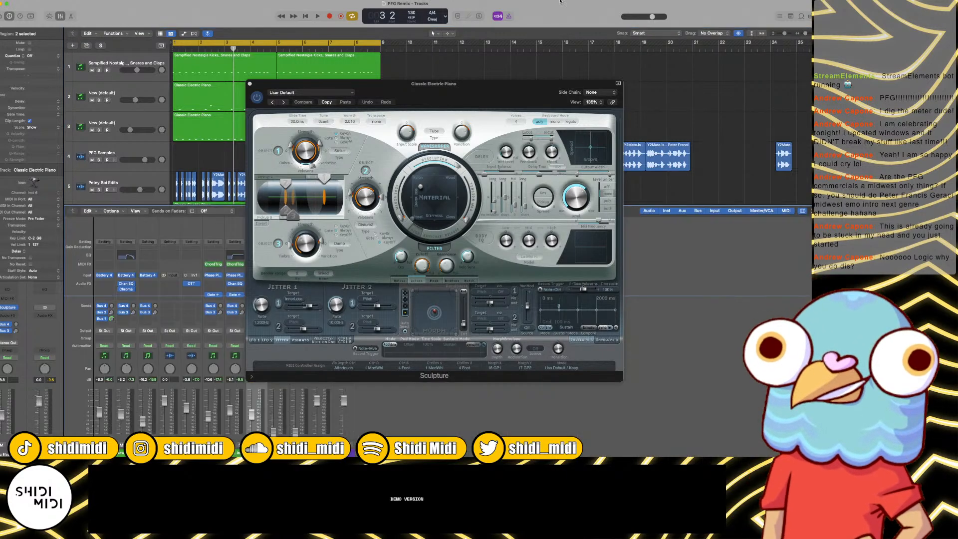
pyautogui.click(546, 77)
pyautogui.moveTo(504, 84); pyautogui.dragTo(602, 39)
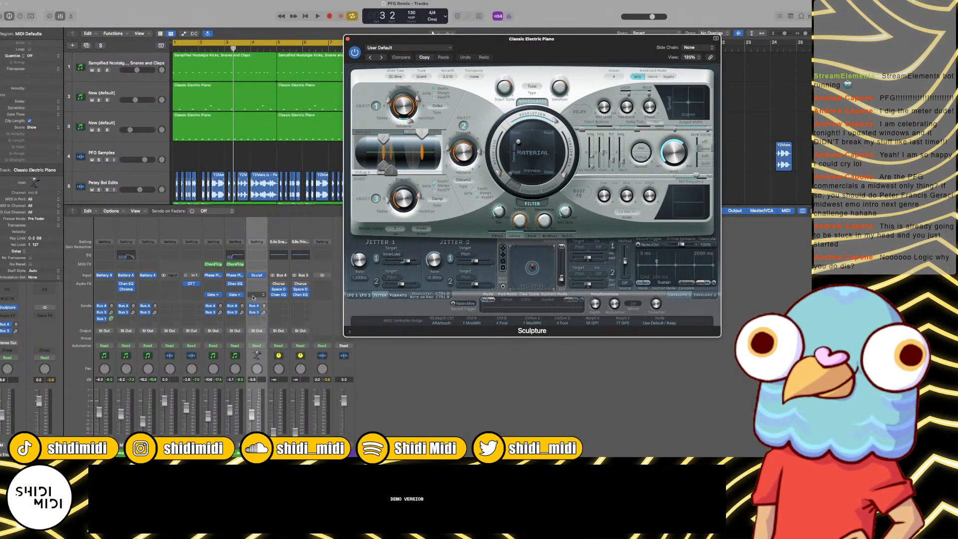
pyautogui.moveTo(253, 296); pyautogui.dragTo(255, 295)
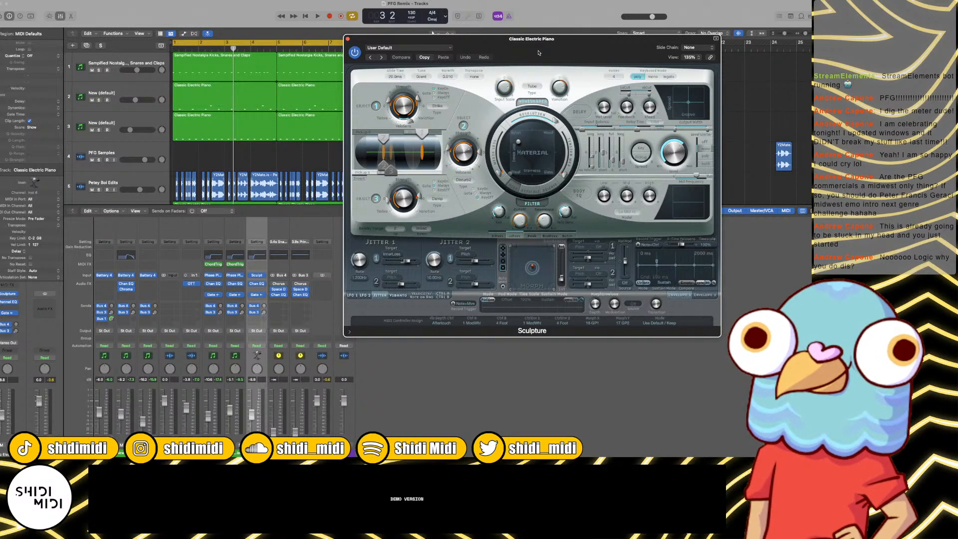
# Step: Play the loop with the default Sculpture sound, raise track 8's volume, mute track 7 and stop playback
pyautogui.moveTo(539, 53); pyautogui.dragTo(545, 53)
pyautogui.press('space')
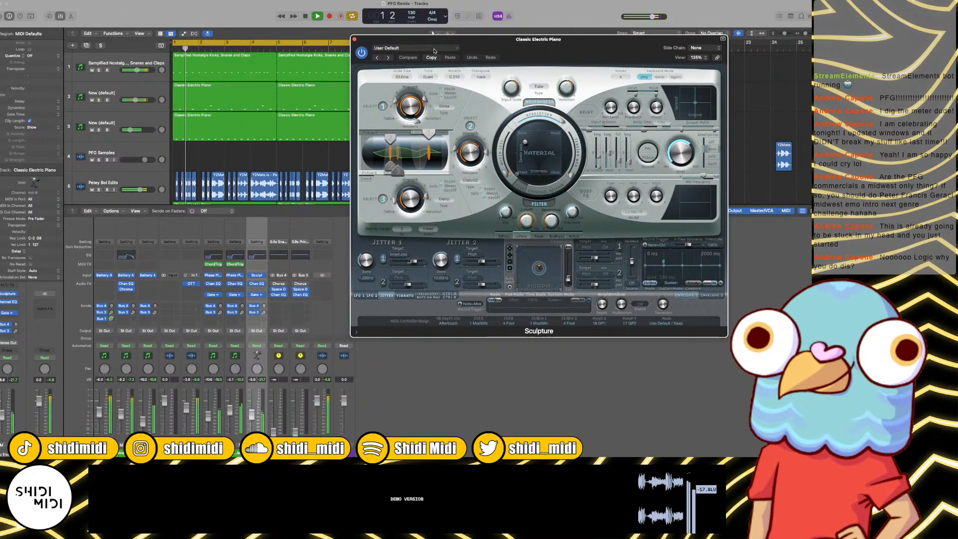
pyautogui.click(423, 48)
pyautogui.click(219, 150)
pyautogui.scroll(-5, 220, 150)
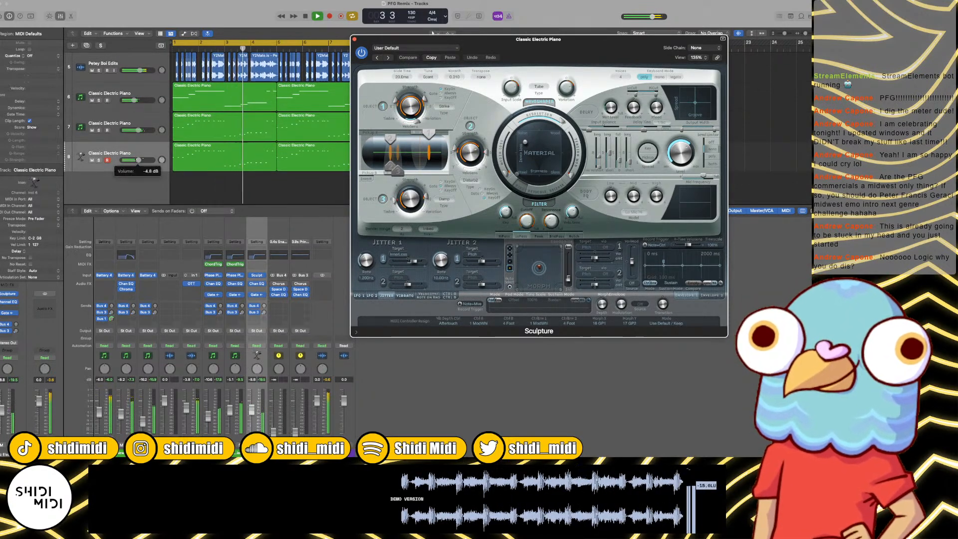
pyautogui.click(93, 130)
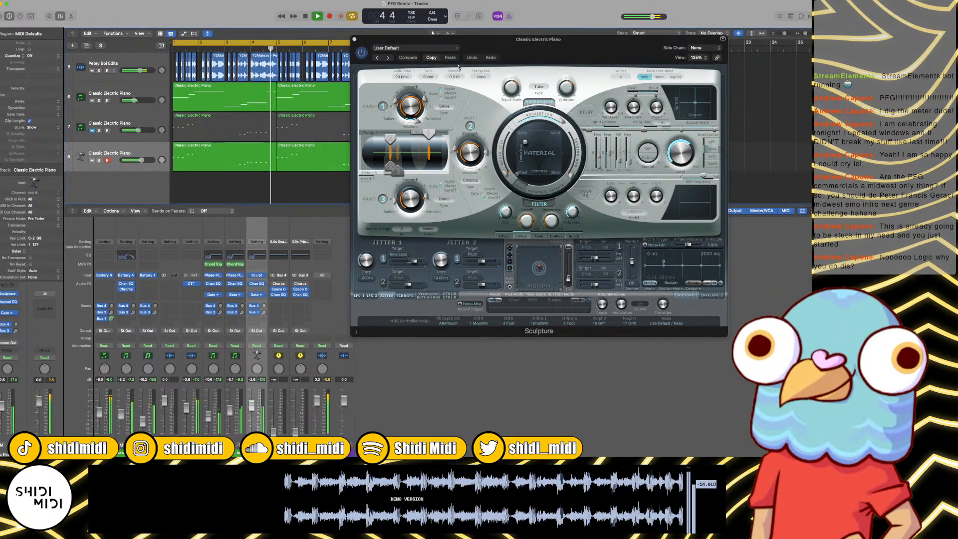
pyautogui.click(430, 48)
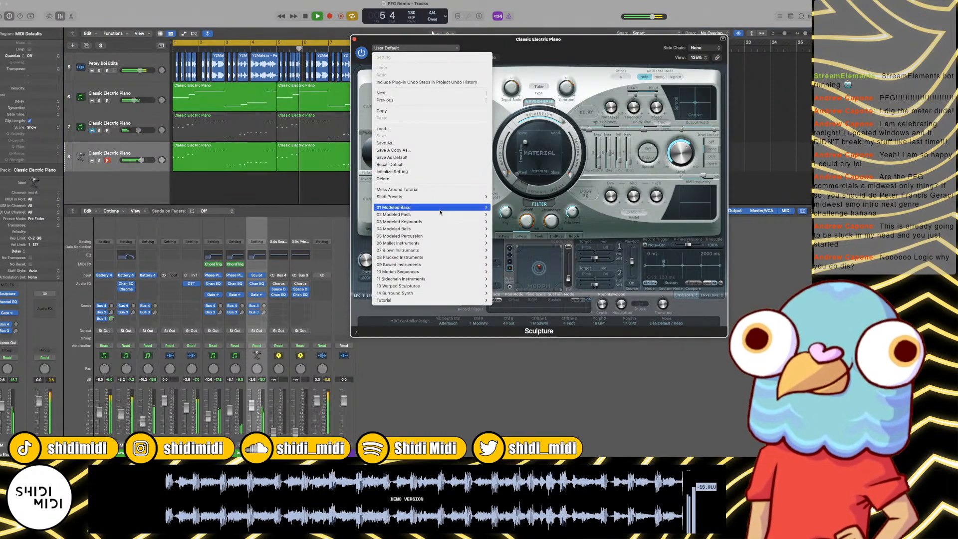
pyautogui.click(295, 168)
pyautogui.press('space')
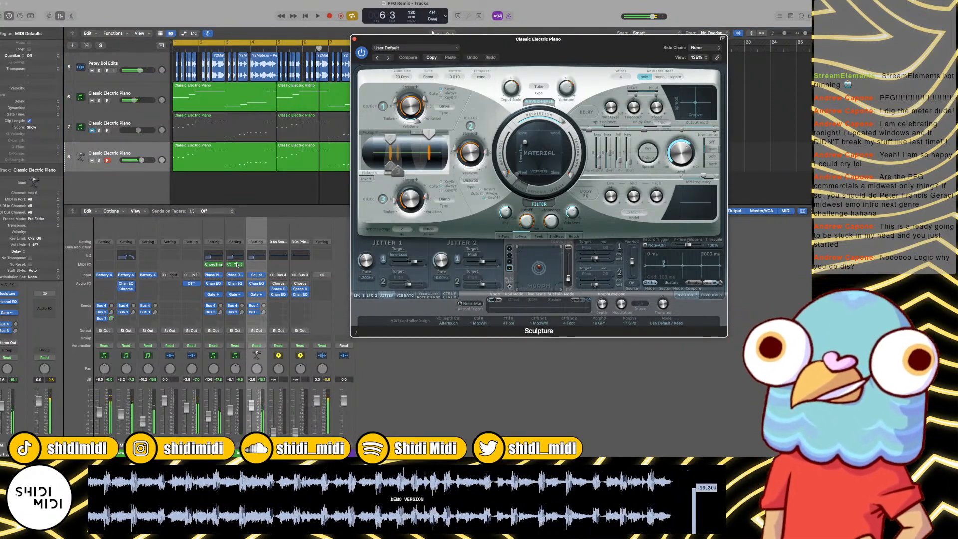
# Step: Copy track 7's Chord Trigger to the Sculpture channel and load the Glomble Bants preset from Shidi Presets
pyautogui.moveTo(237, 264); pyautogui.dragTo(256, 264)
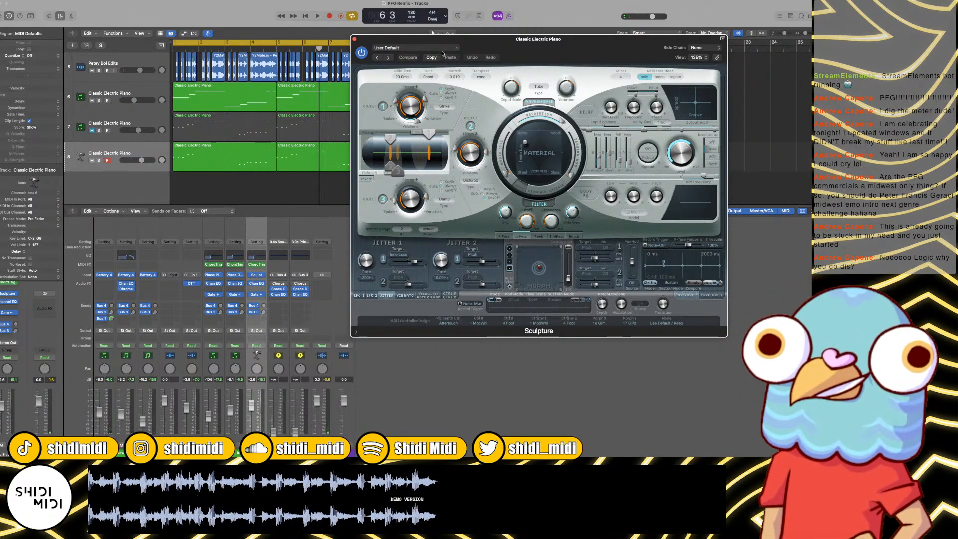
pyautogui.click(438, 47)
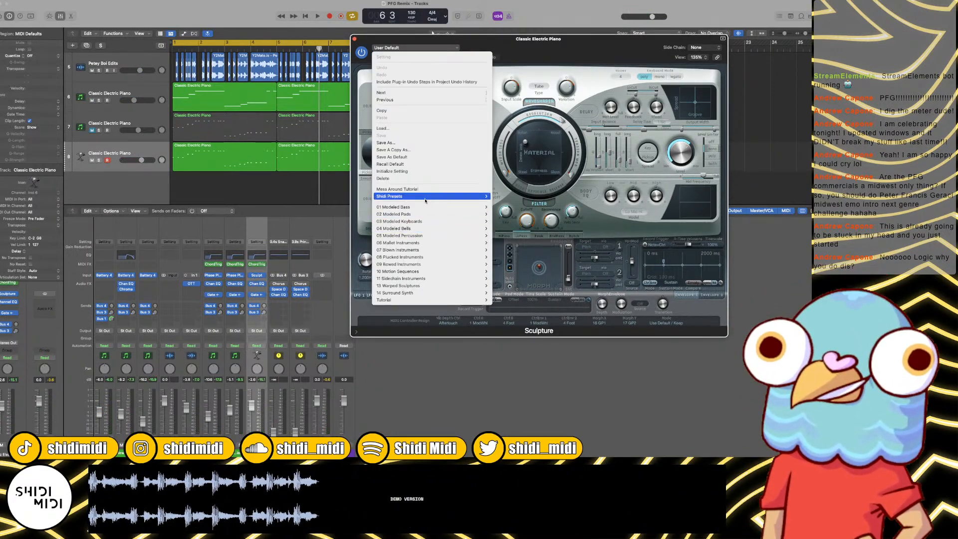
pyautogui.moveTo(424, 197)
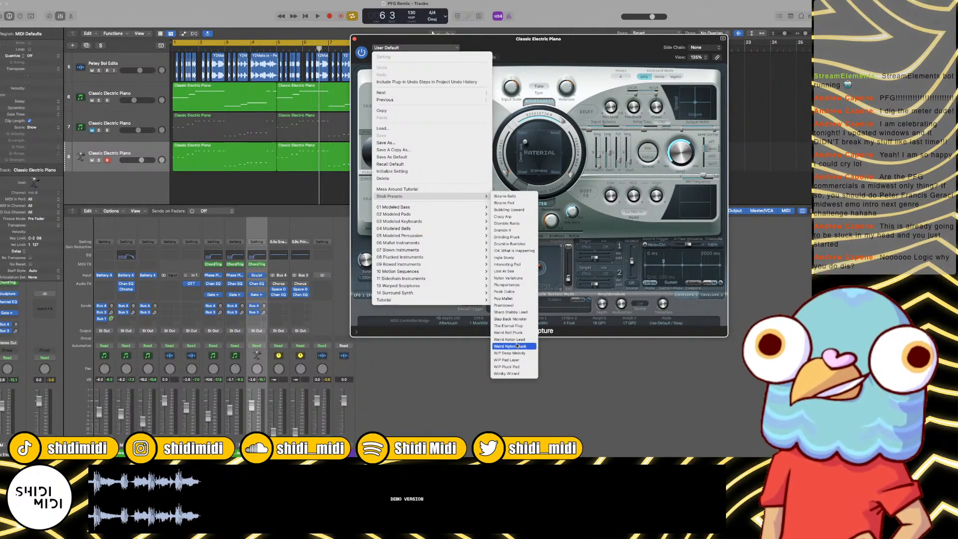
pyautogui.click(515, 224)
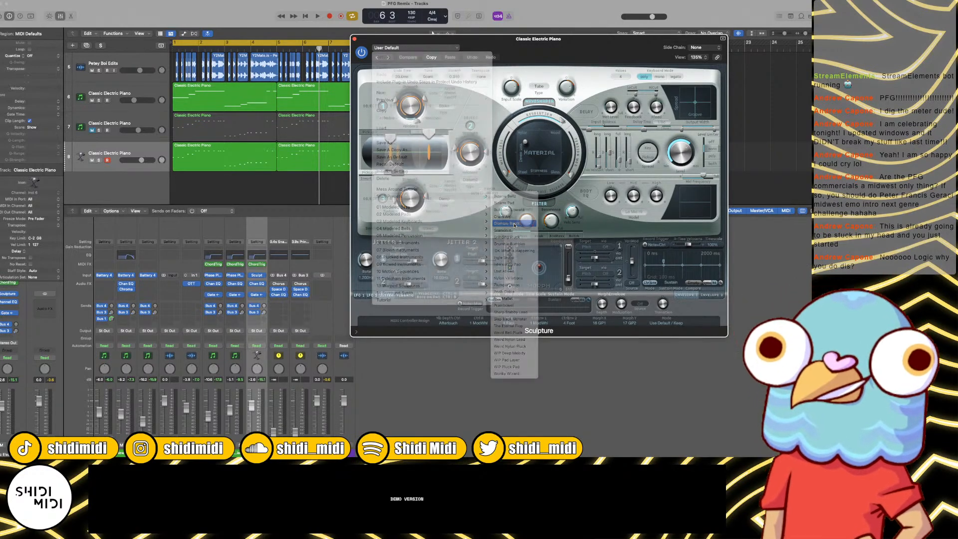
# Step: Audition the following Sculpture presets over the playing loop, settle on Lost At Sea and close the synth
pyautogui.press('space')
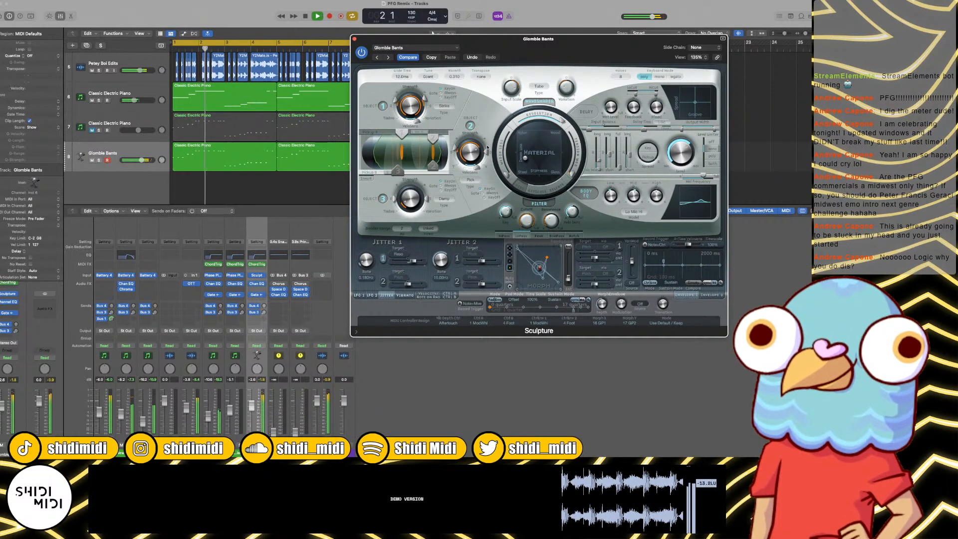
pyautogui.click(390, 57)
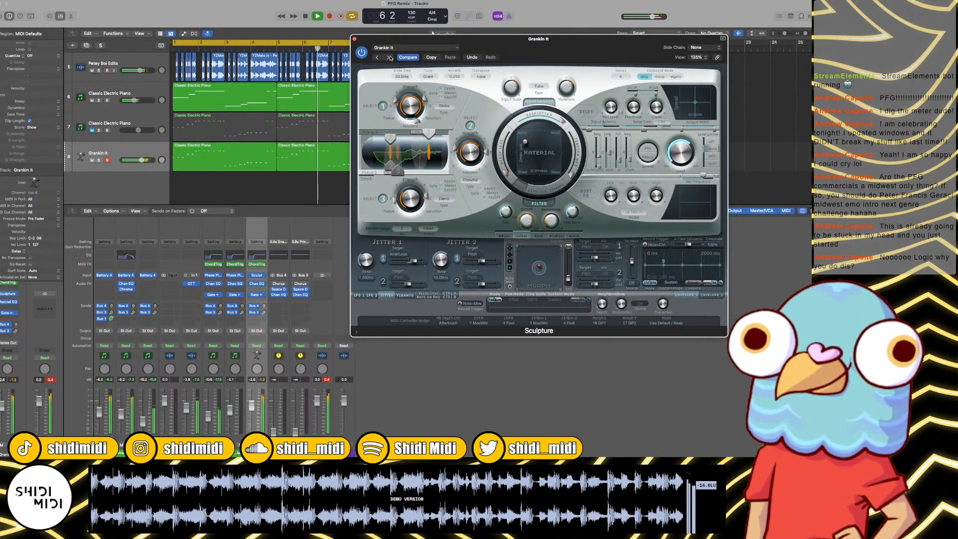
pyautogui.click(390, 58)
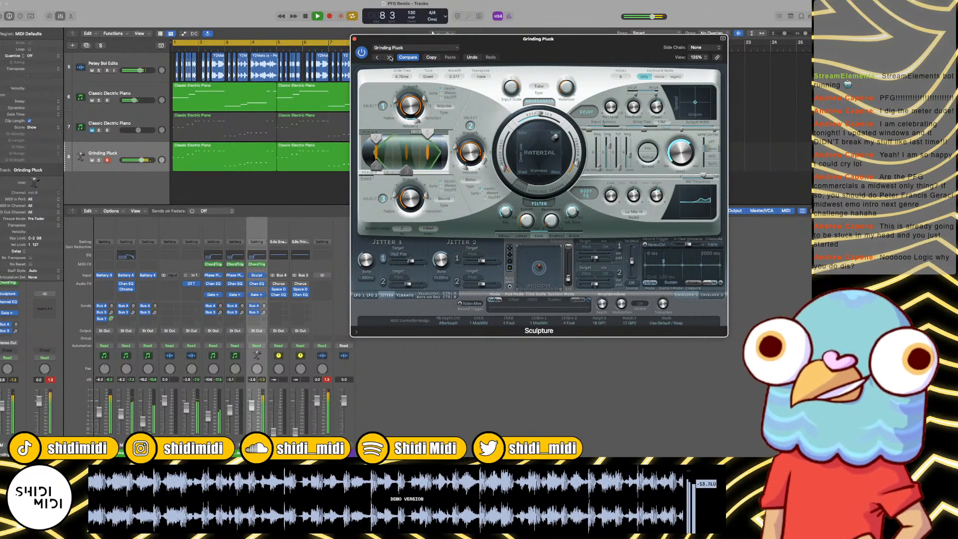
pyautogui.click(390, 57)
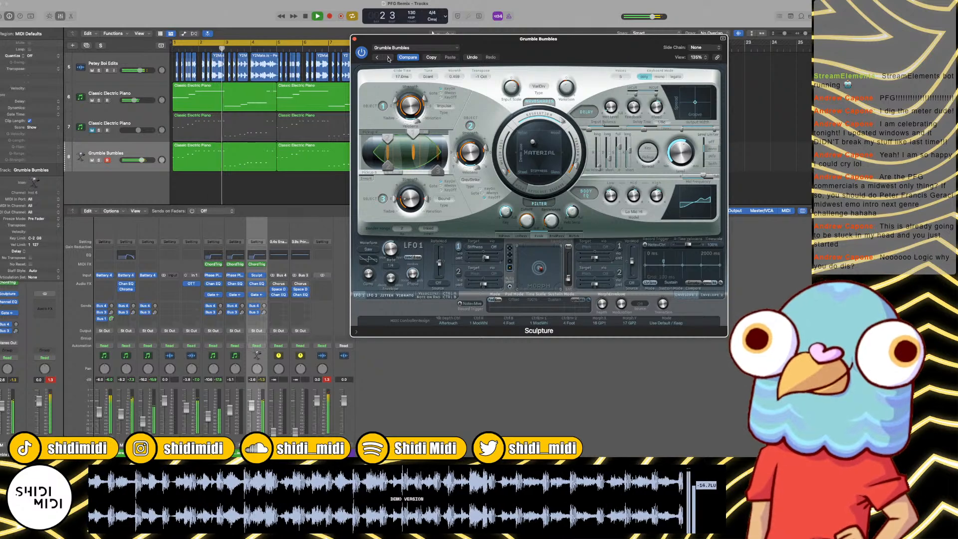
pyautogui.click(389, 58)
pyautogui.click(390, 57)
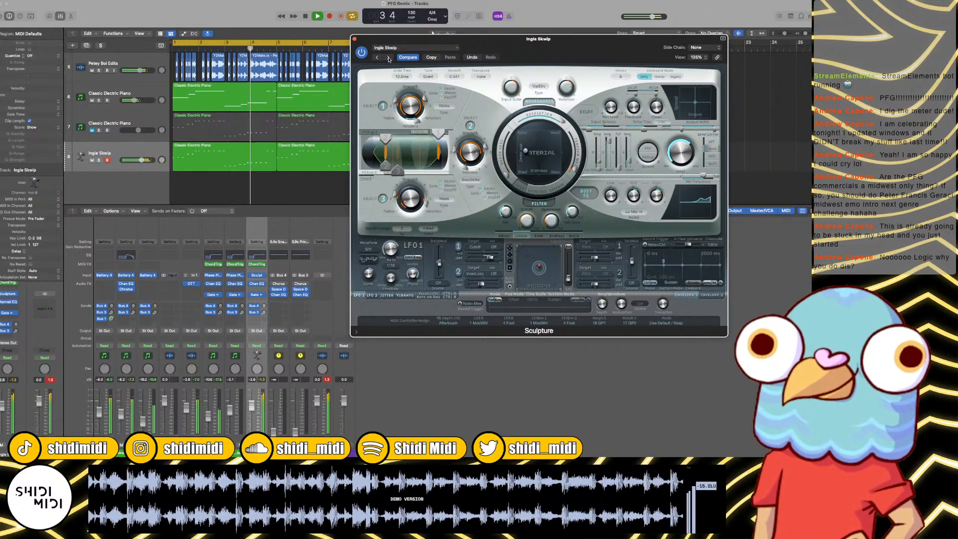
pyautogui.click(389, 57)
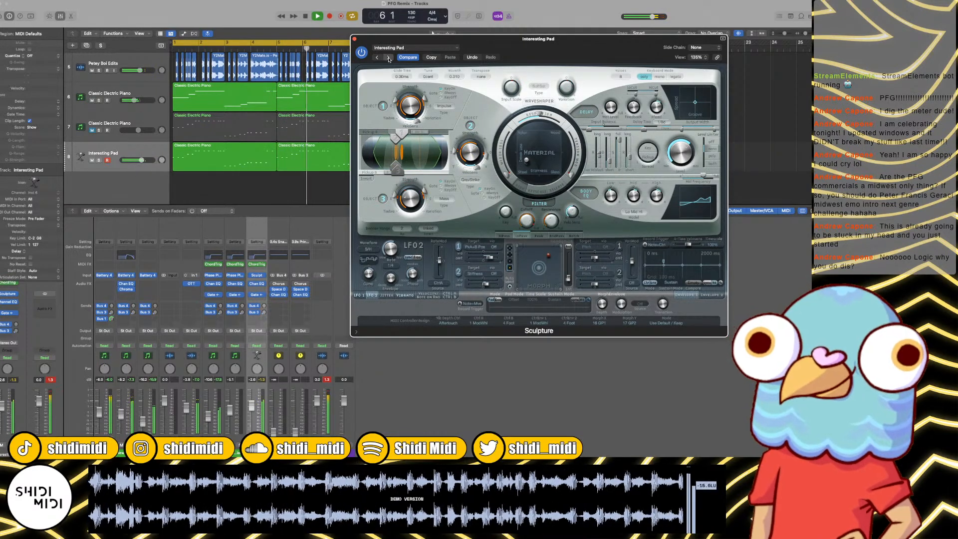
pyautogui.click(389, 58)
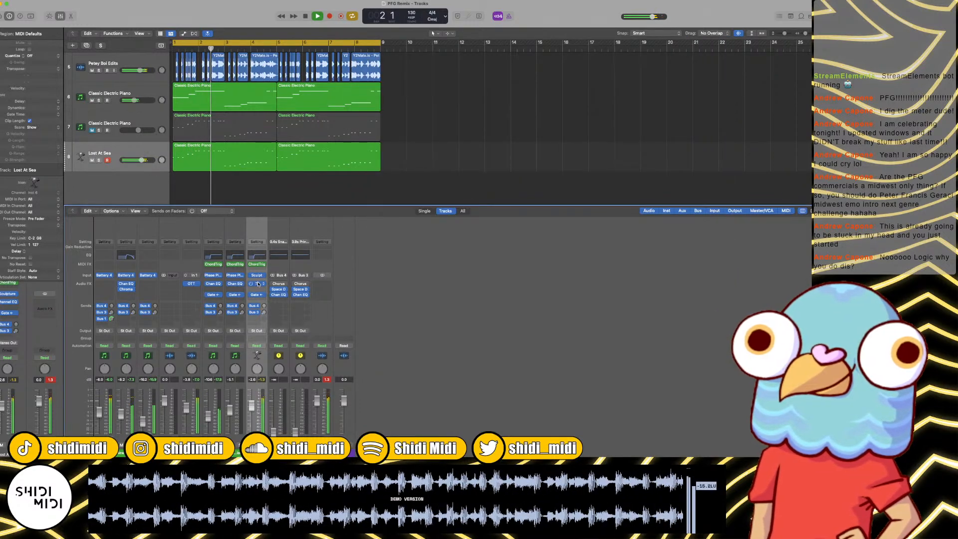
# Step: Enable the high-cut band in the Lost At Sea channel's EQ at about 8150 Hz with a gentle slope
pyautogui.click(256, 255)
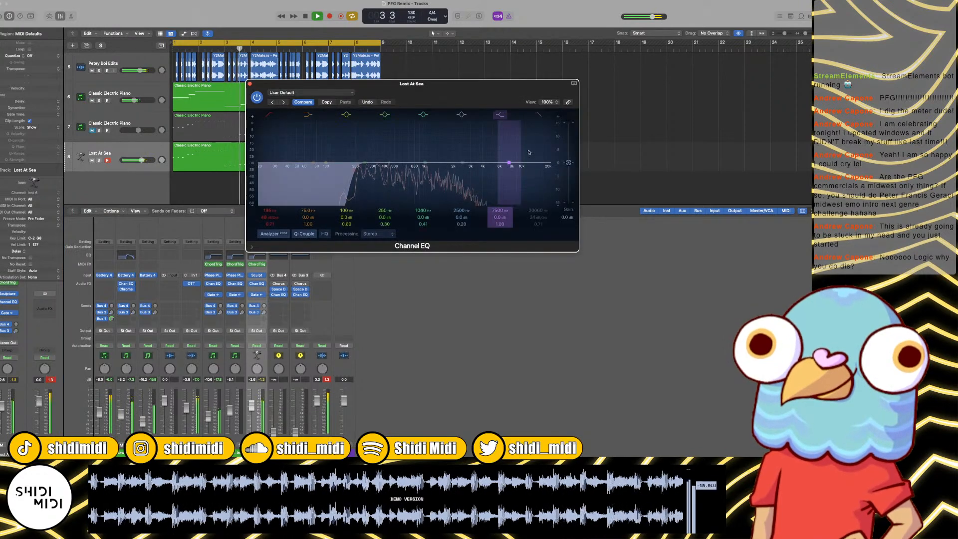
pyautogui.click(542, 116)
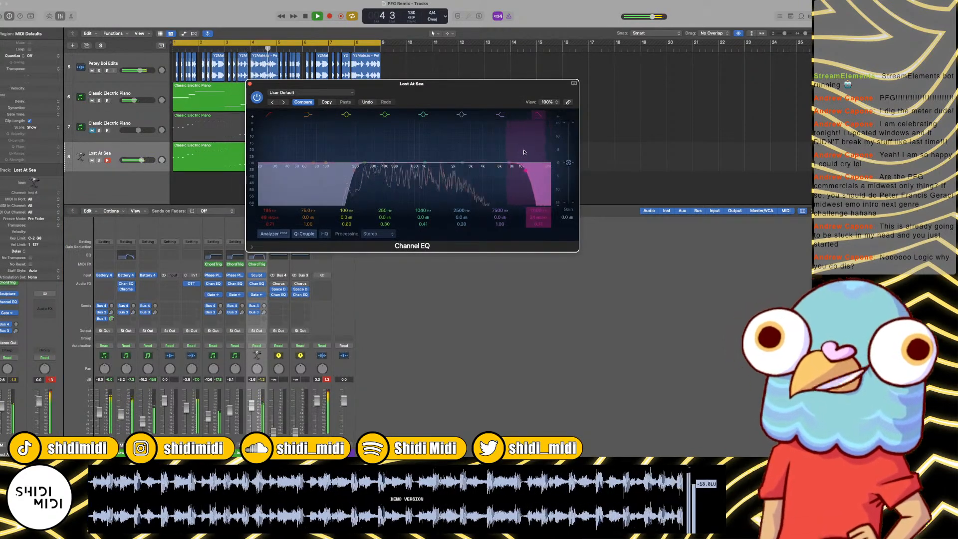
pyautogui.moveTo(526, 170); pyautogui.dragTo(502, 170)
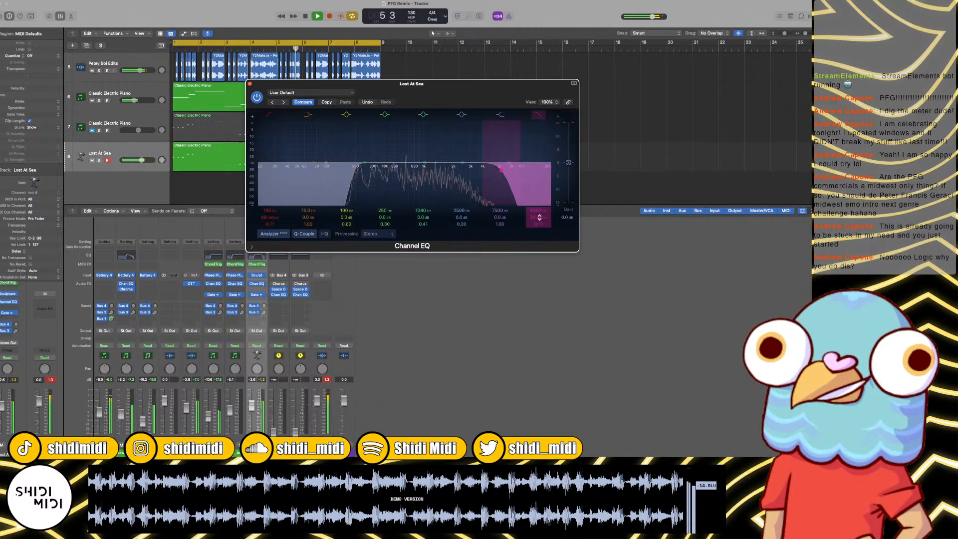
pyautogui.moveTo(539, 217); pyautogui.dragTo(537, 211)
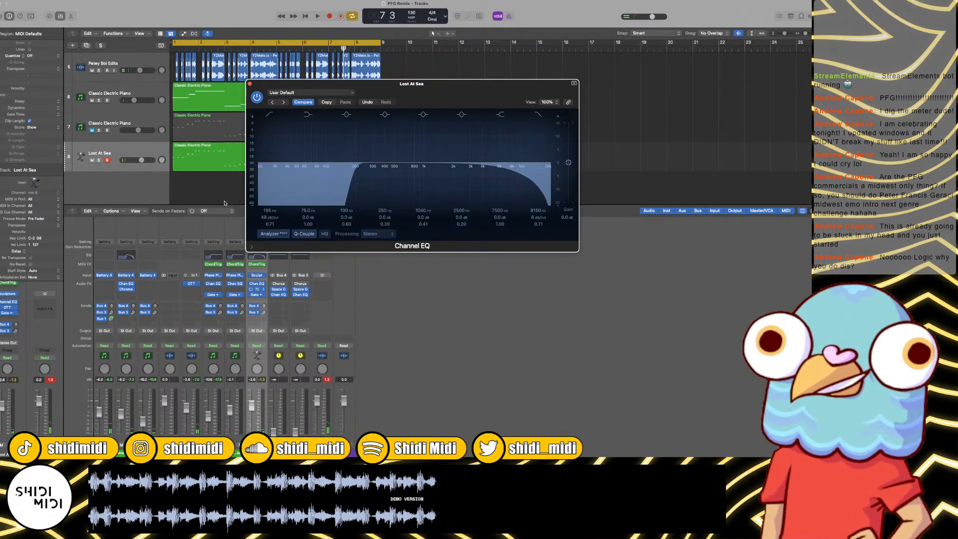
# Step: Try OTT compression with an adjusted Time on the Lost At Sea channel and remove the plug-in
pyautogui.press('space')
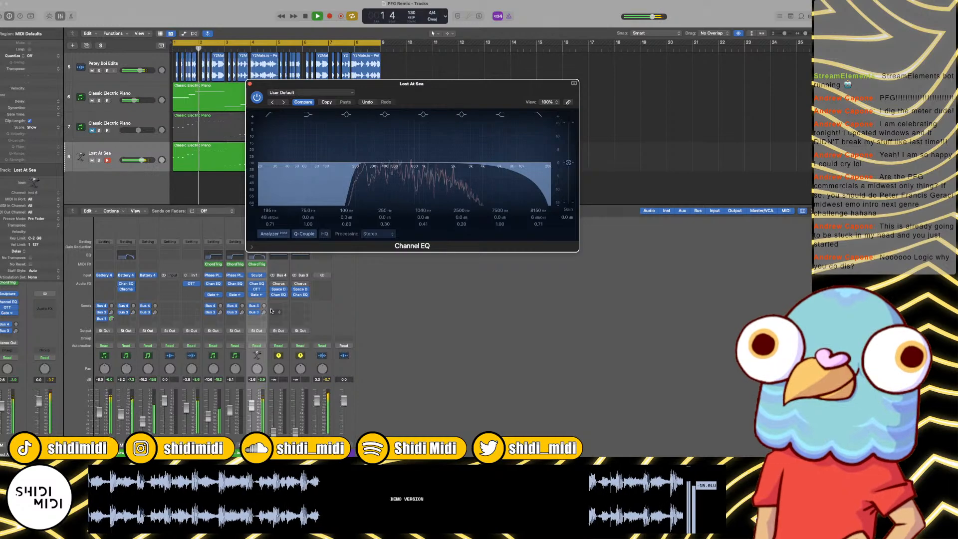
pyautogui.click(251, 295)
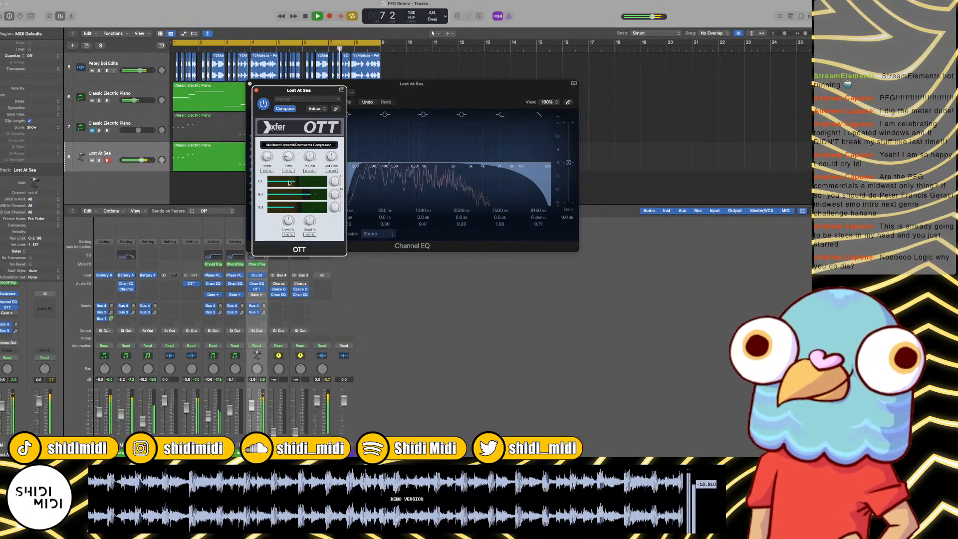
pyautogui.moveTo(289, 183); pyautogui.dragTo(290, 155)
pyautogui.press('space')
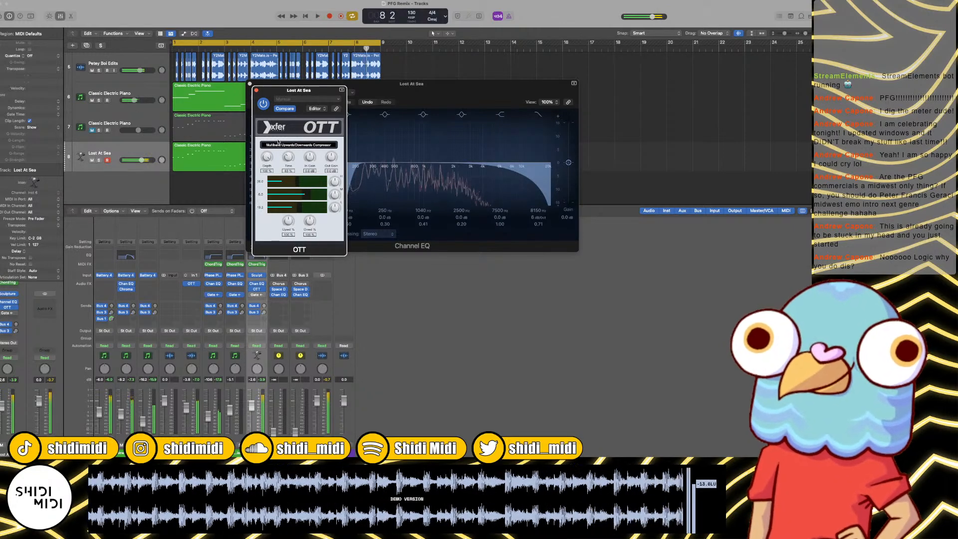
pyautogui.click(257, 284)
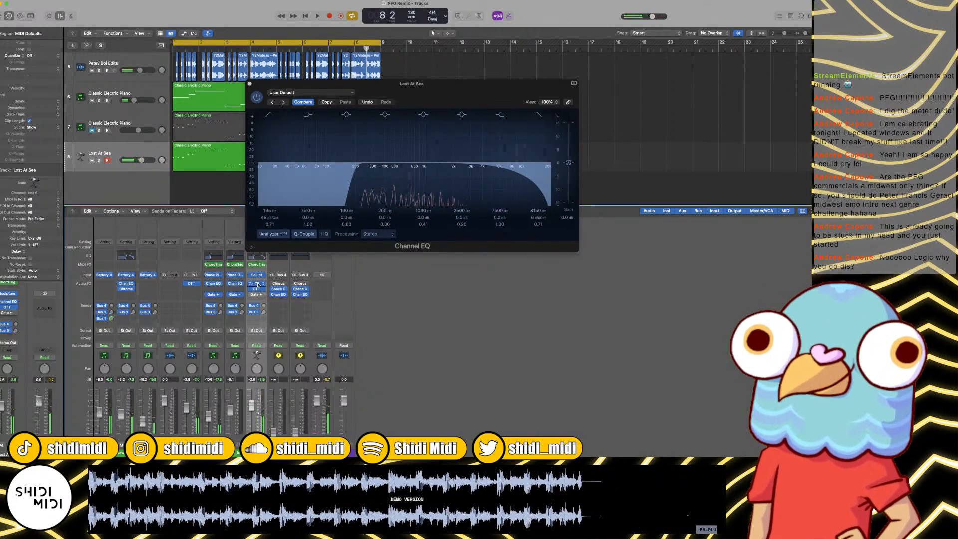
pyautogui.click(258, 285)
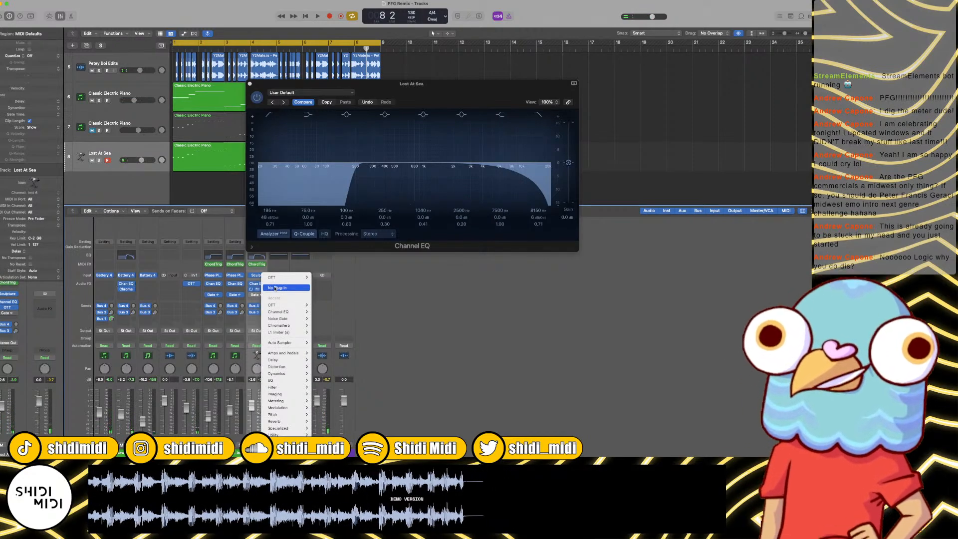
pyautogui.click(275, 288)
# Step: Select the Lost At Sea track and add an audio track below it
pyautogui.click(149, 150)
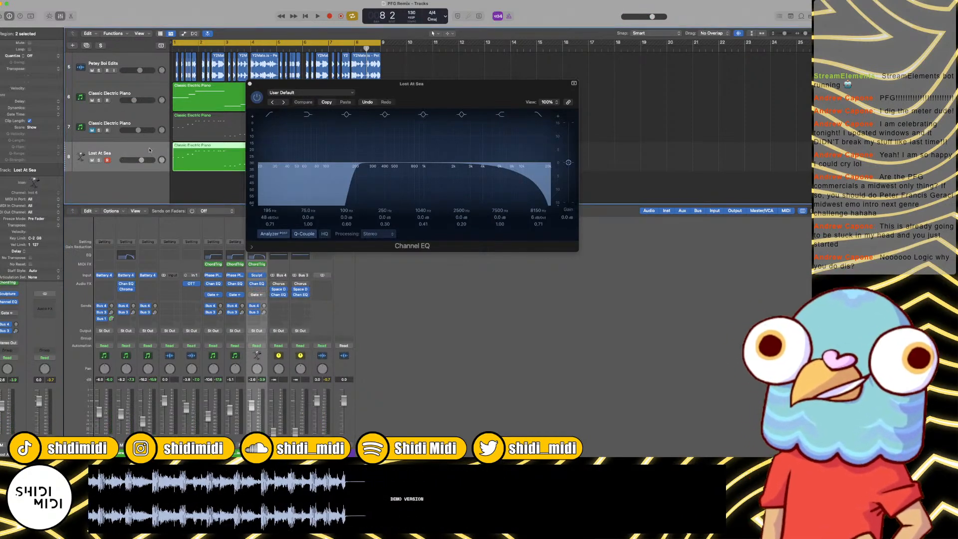
pyautogui.press('alt+super+a')
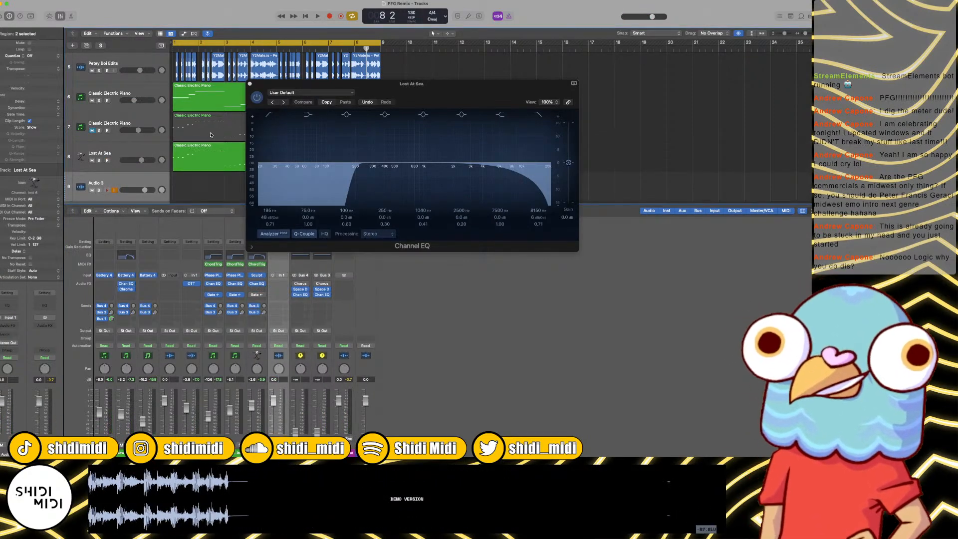
# Step: Add four more audio tracks below Audio 3 and move the Channel EQ window clear of the regions
pyautogui.press('alt+super+a')
pyautogui.press('alt+super+a')
pyautogui.press('alt+super+a')
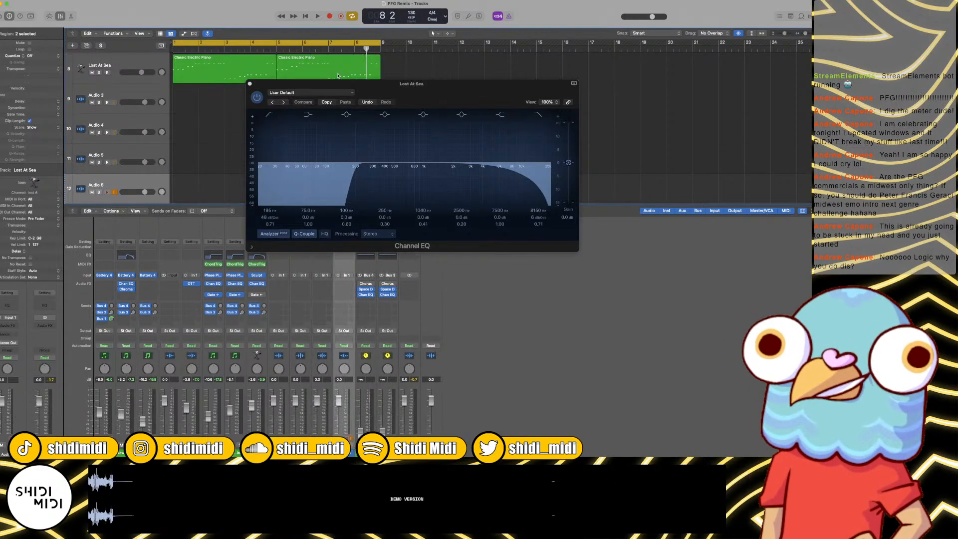
pyautogui.press('alt+super+a')
pyautogui.moveTo(349, 86); pyautogui.dragTo(555, 52)
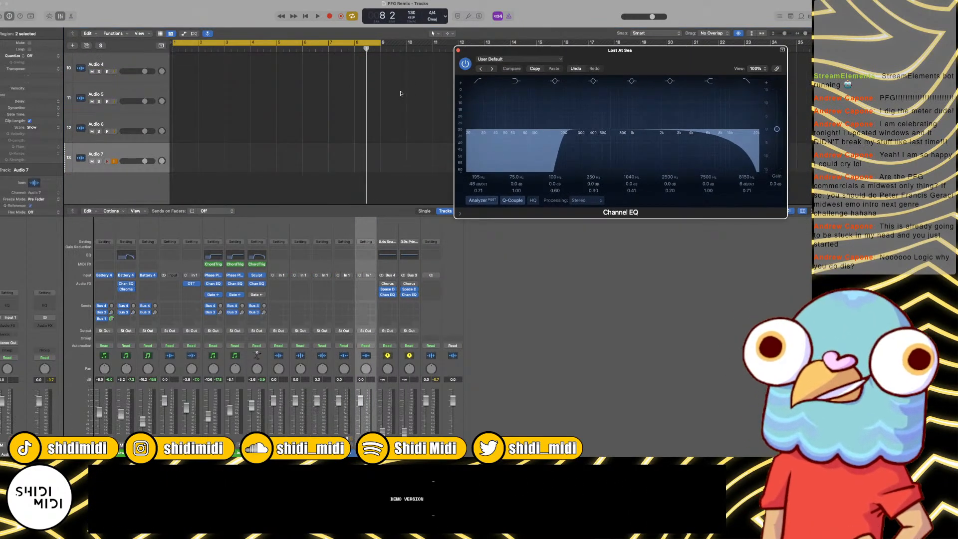
# Step: Zoom out the timeline and add two more audio tracks, ending at Audio 9
pyautogui.click(401, 94)
pyautogui.press('super+Left')
pyautogui.press('super+Left')
pyautogui.press('super+Left')
pyautogui.press('super+Left')
pyautogui.scroll(3, 399, 95)
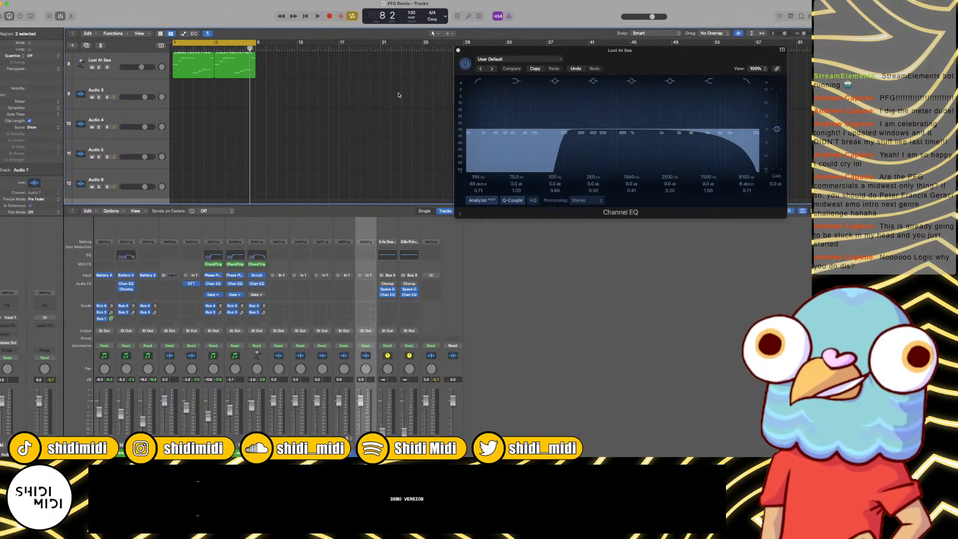
pyautogui.press('x')
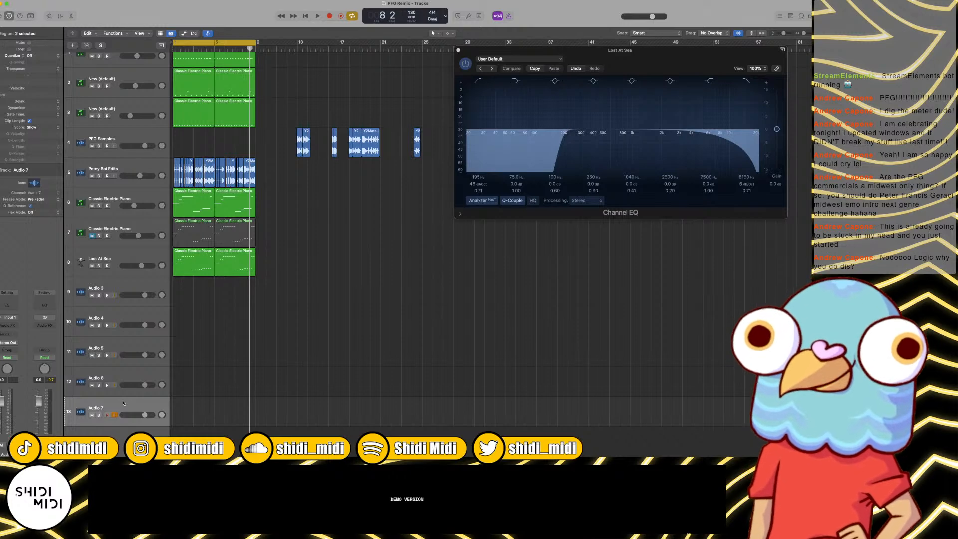
pyautogui.scroll(-2, 124, 403)
pyautogui.press('x')
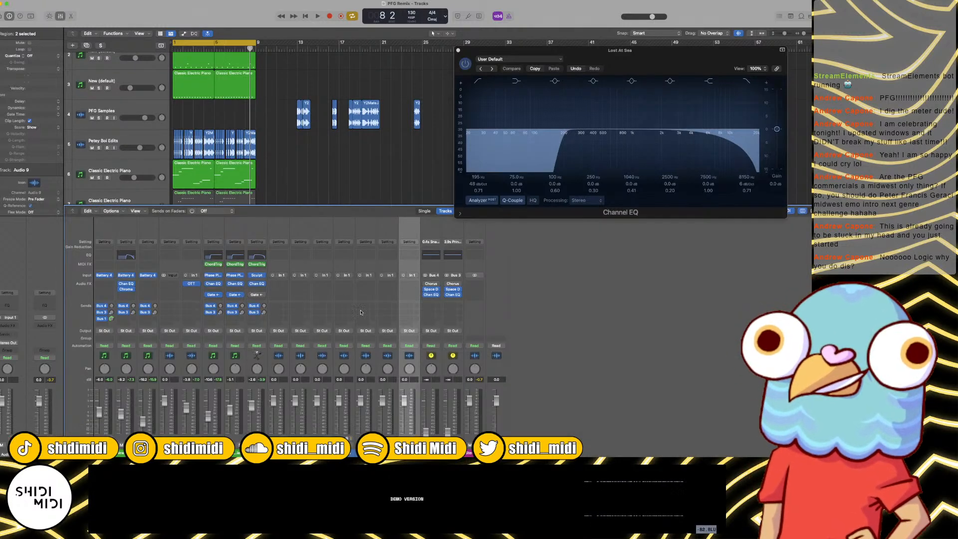
# Step: Switch all the new audio channels, Audio 3 to Audio 9, to stereo and set their input to Bus 5
pyautogui.keyDown('shift'); pyautogui.click(283, 275); pyautogui.keyUp('shift')
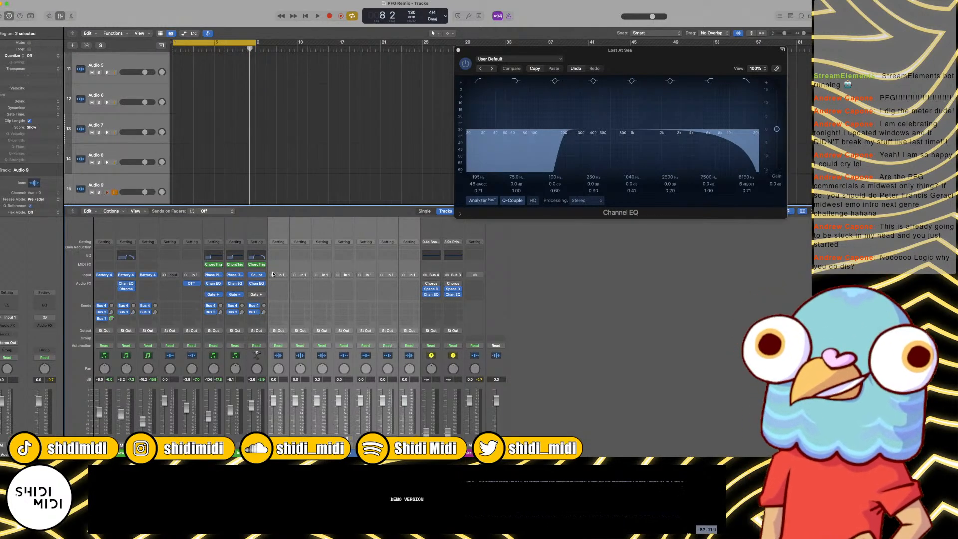
pyautogui.click(274, 275)
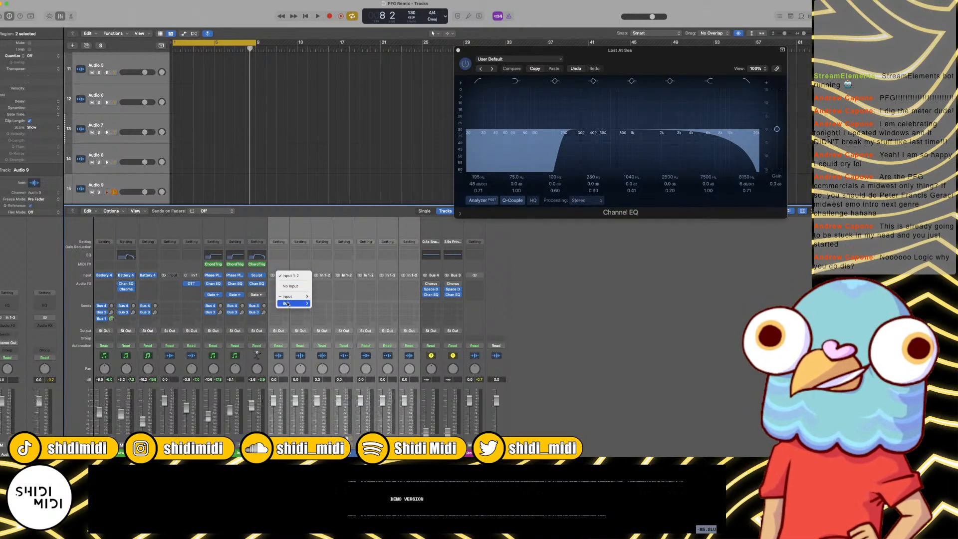
pyautogui.moveTo(287, 304)
pyautogui.click(337, 217)
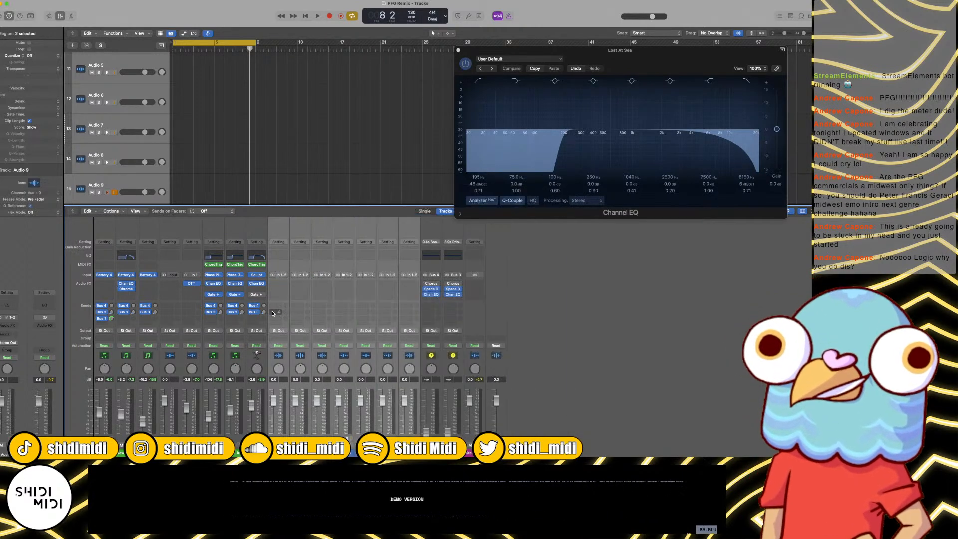
# Step: Add a third send to Bus 5 on the Lost At Sea channel
pyautogui.click(260, 312)
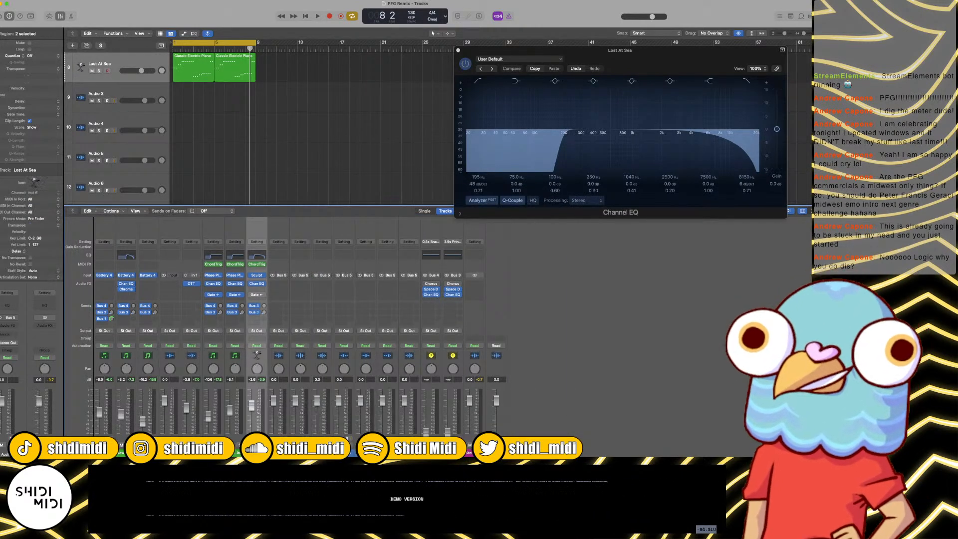
pyautogui.click(257, 320)
pyautogui.moveTo(272, 329)
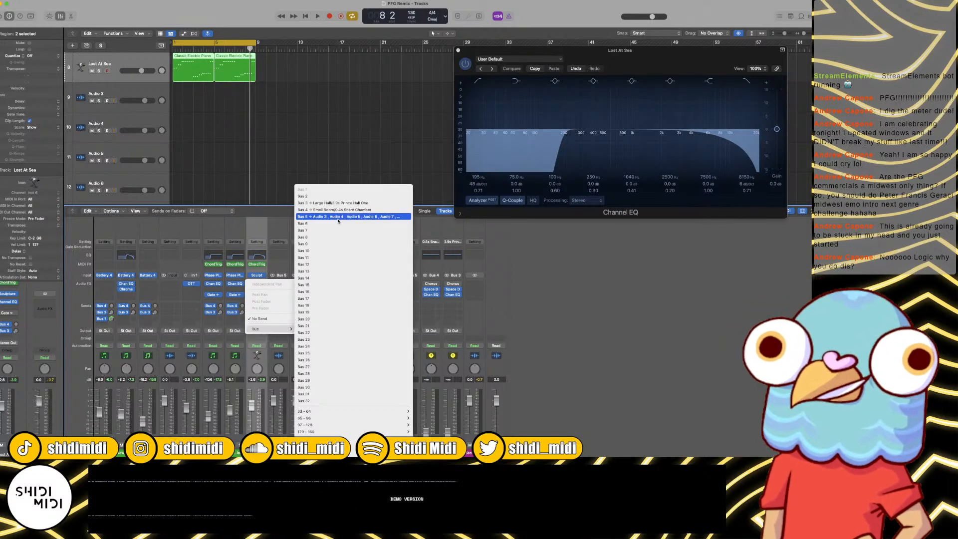
pyautogui.click(340, 217)
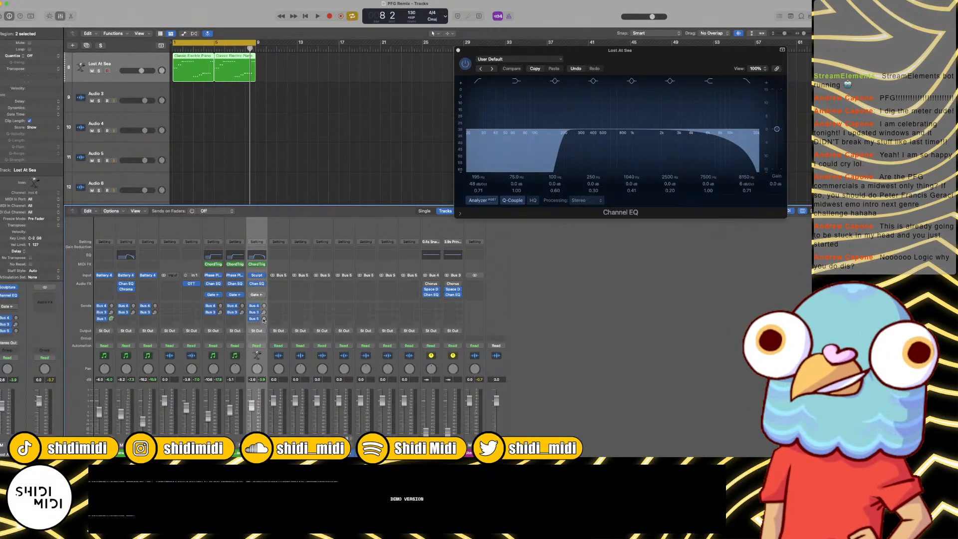
# Step: Check the Bus 5 signal during playback, return to the start and arm Audio 3 for recording
pyautogui.press('space')
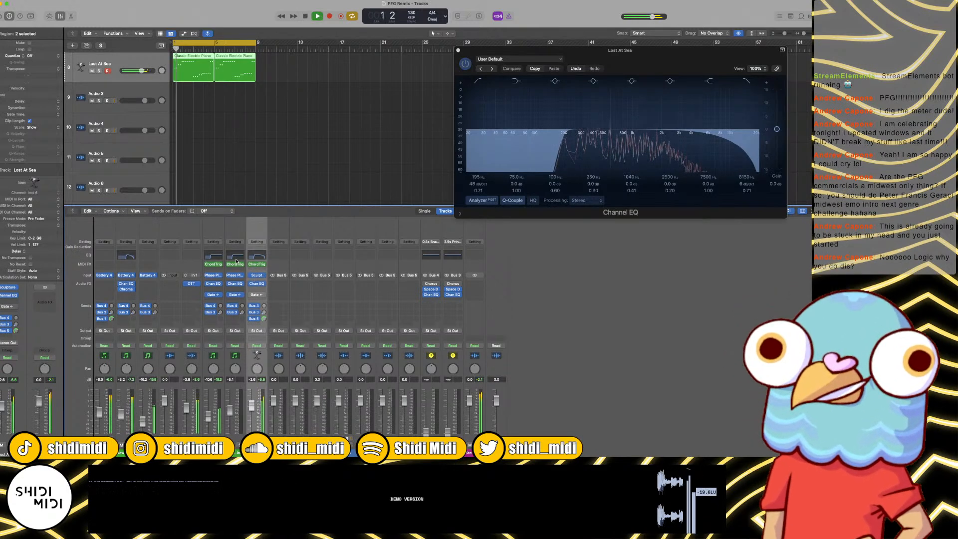
pyautogui.click(109, 100)
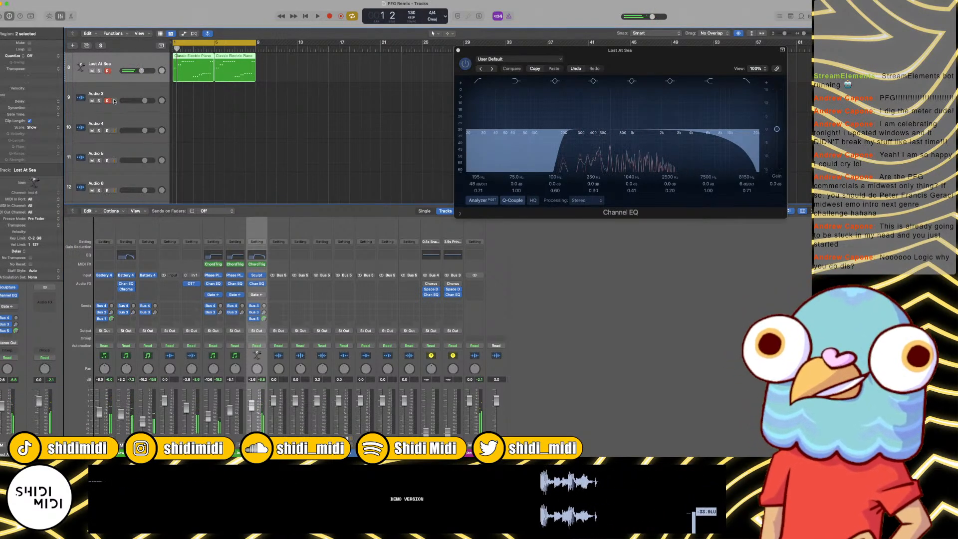
pyautogui.click(114, 95)
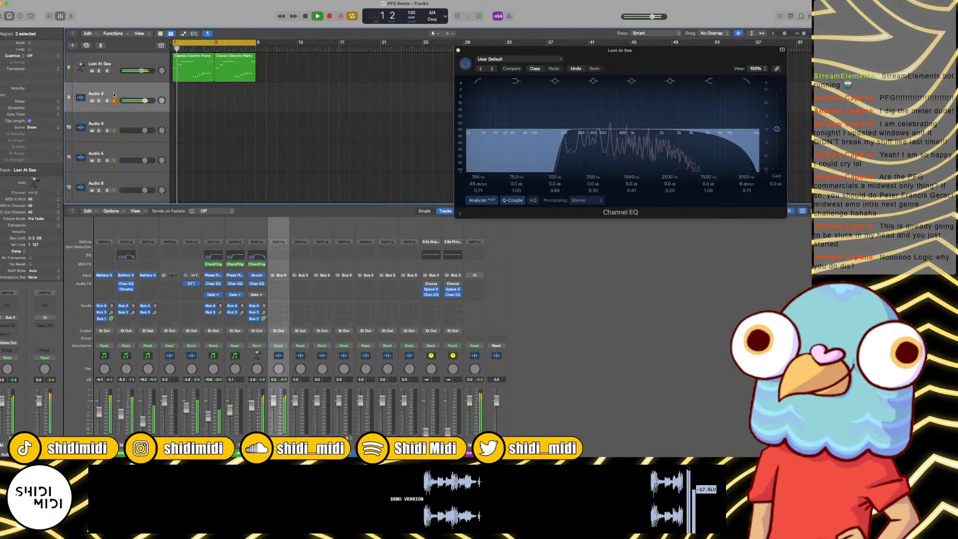
pyautogui.press('Return')
pyautogui.click(107, 101)
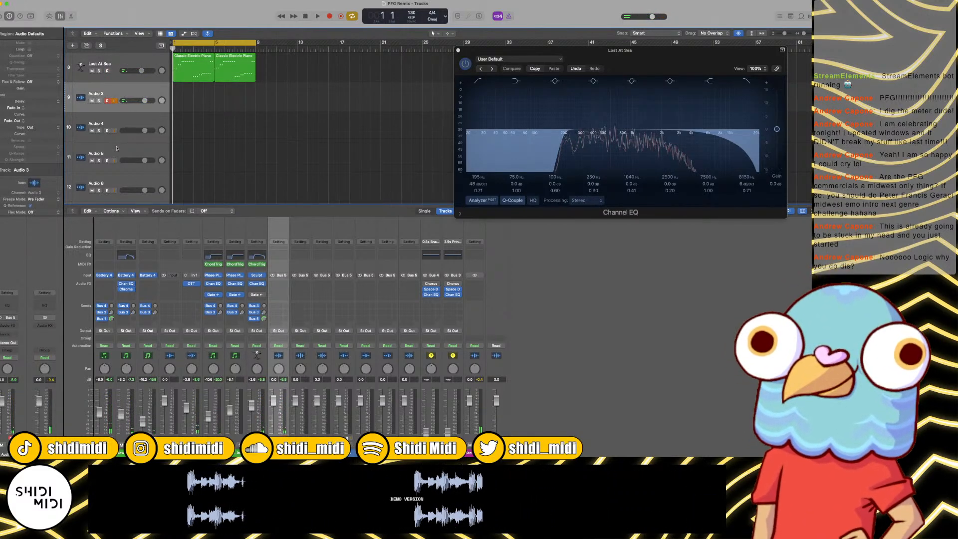
# Step: Mute the new audio tracks and record the Lost At Sea sound onto Audio 3 over the eight-bar loop
pyautogui.scroll(-4, 105, 140)
pyautogui.keyDown('shift'); pyautogui.click(102, 154); pyautogui.keyUp('shift')
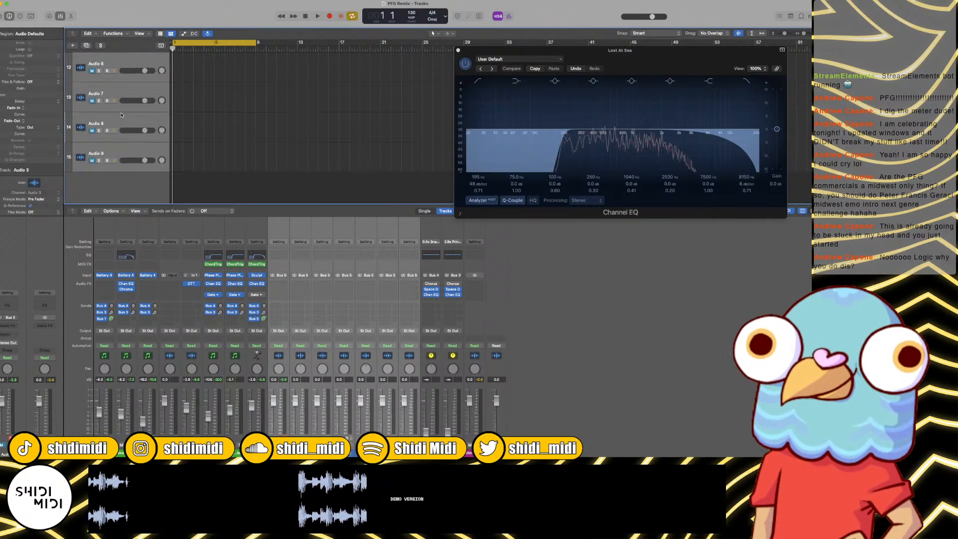
pyautogui.scroll(4, 125, 79)
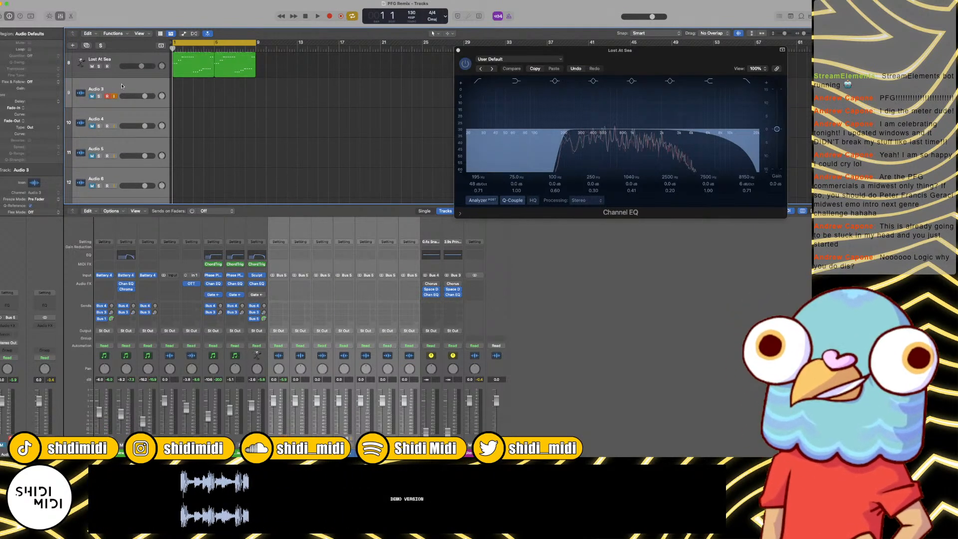
pyautogui.click(121, 86)
pyautogui.press('r')
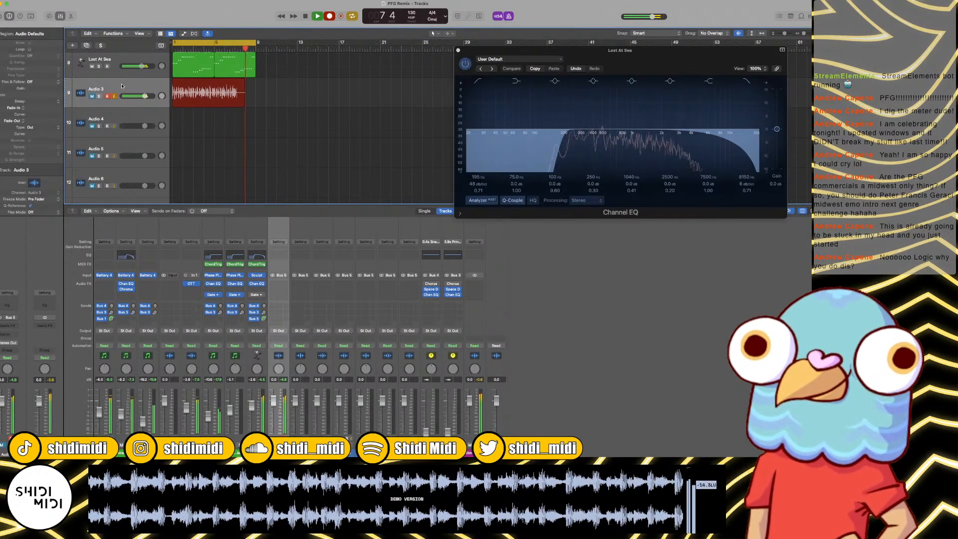
pyautogui.press('space')
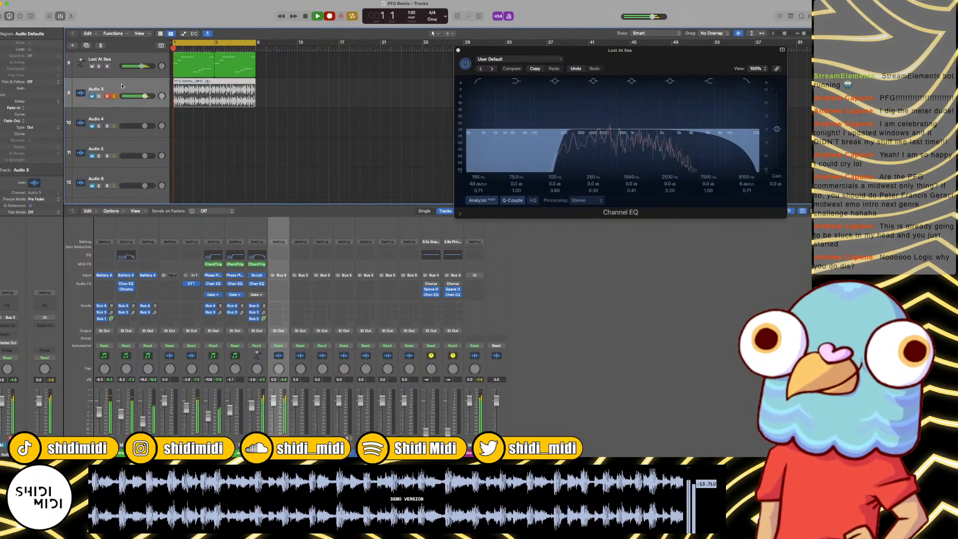
# Step: Select Audio 4 and audition the Sculpture presets Bizarre Pad and Bubbling Upward, keeping Bubbling Upward
pyautogui.click(147, 132)
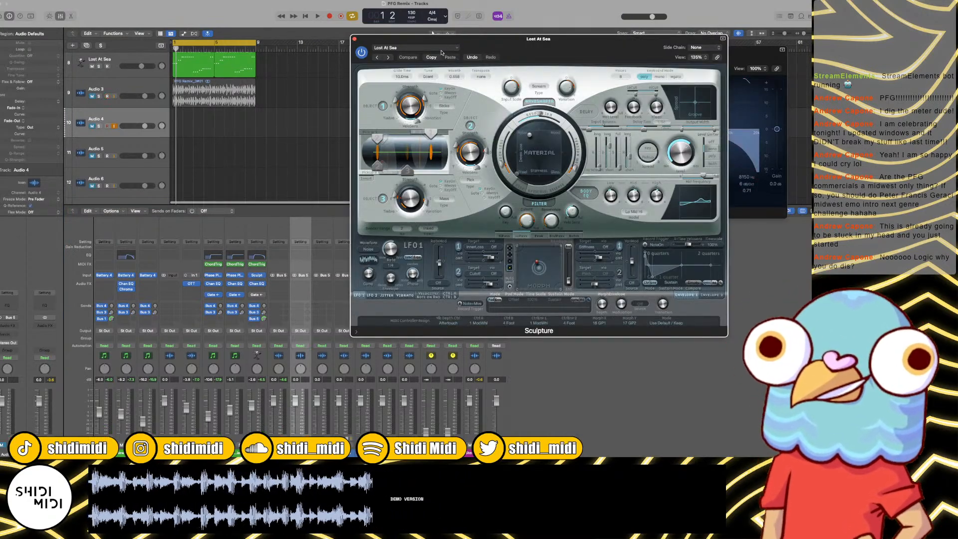
pyautogui.click(442, 49)
pyautogui.moveTo(483, 196)
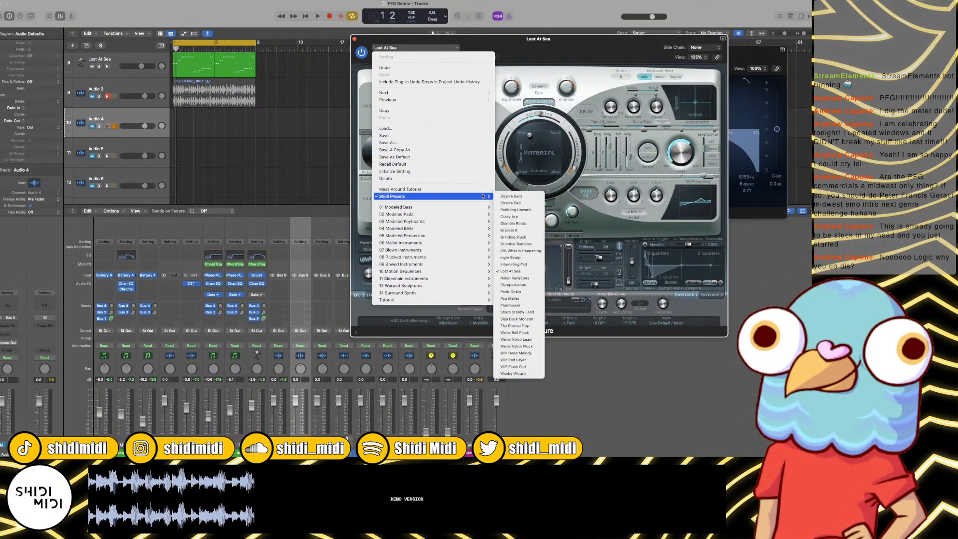
pyautogui.click(511, 203)
pyautogui.press('space')
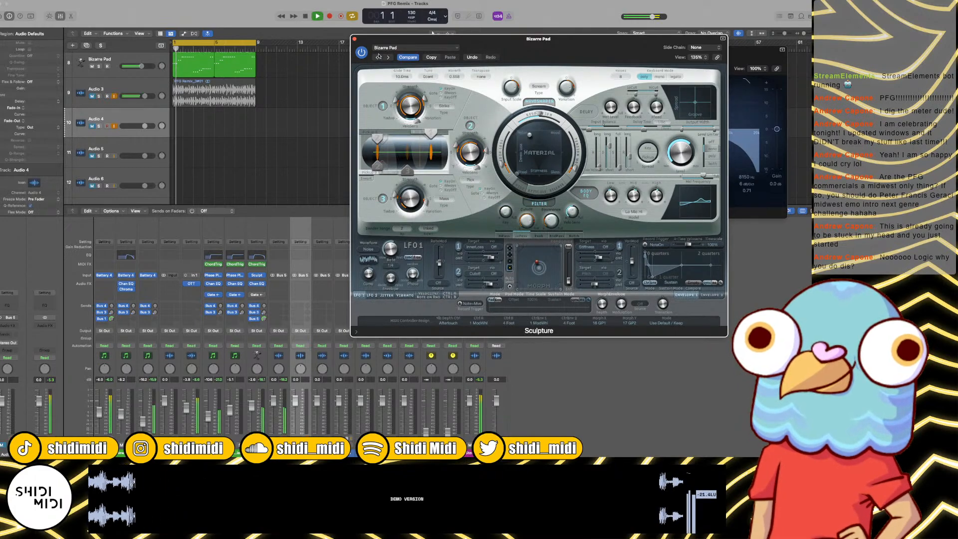
pyautogui.click(387, 57)
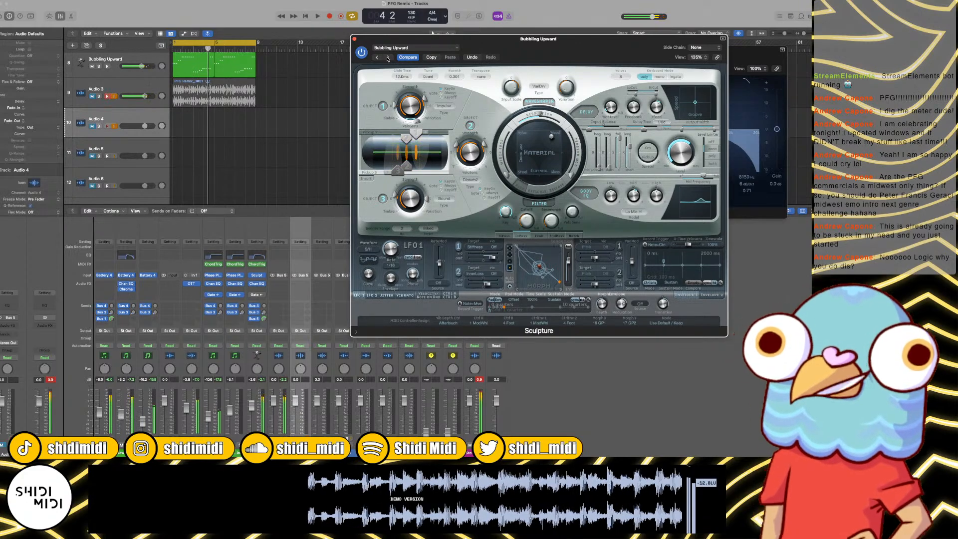
# Step: Arm Audio 4 instead of Audio 3 and record the Bubbling Upward sound onto it over the eight-bar loop
pyautogui.press('r')
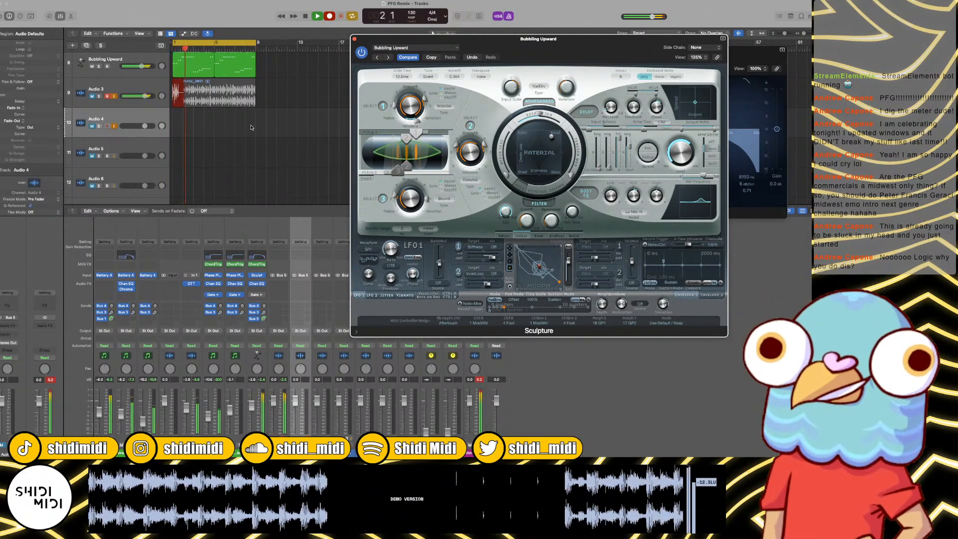
pyautogui.press('space')
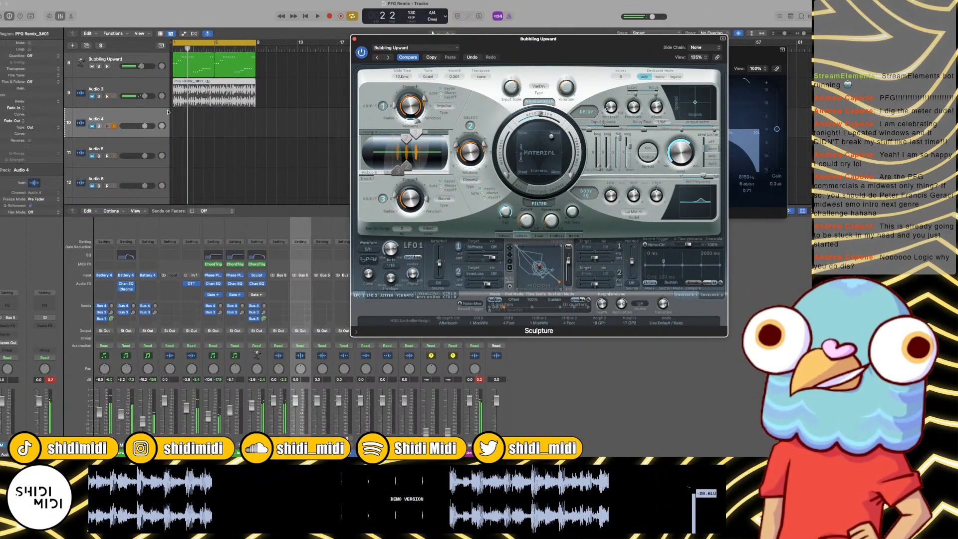
pyautogui.click(108, 126)
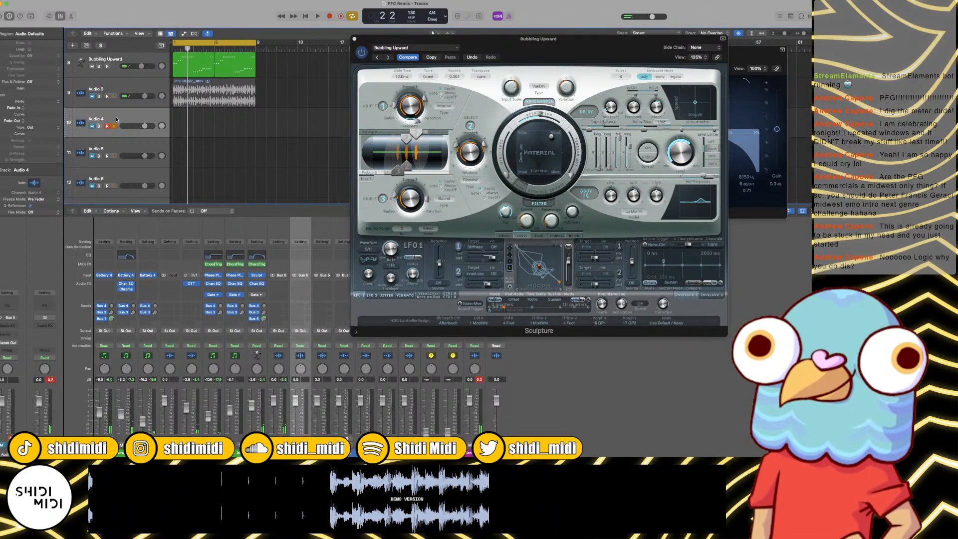
pyautogui.press('r')
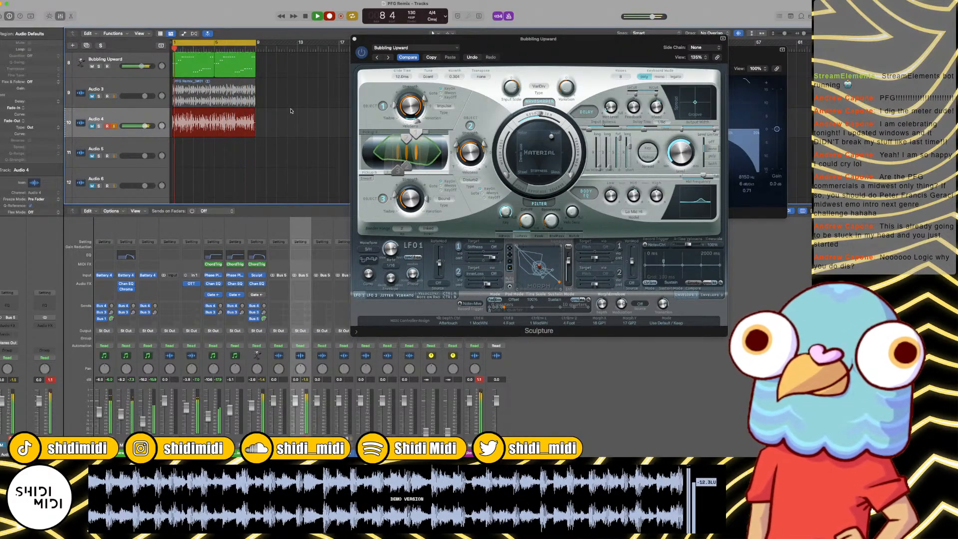
pyautogui.press('space')
# Step: Select Audio 5, audition the Sculpture presets Crazy Arp, Glomble Bants and Grankin It over the loop, and settle on Glomble Bants
pyautogui.click(104, 156)
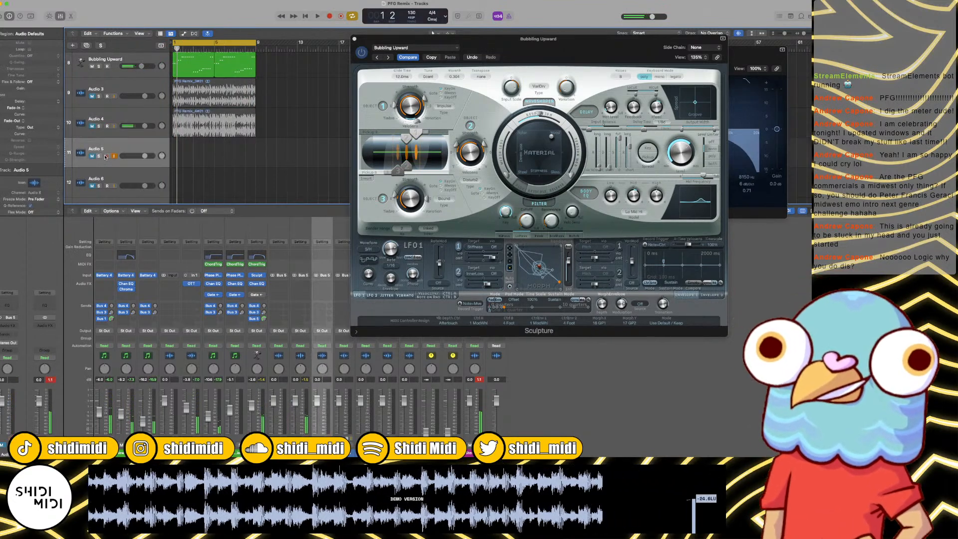
pyautogui.press('space')
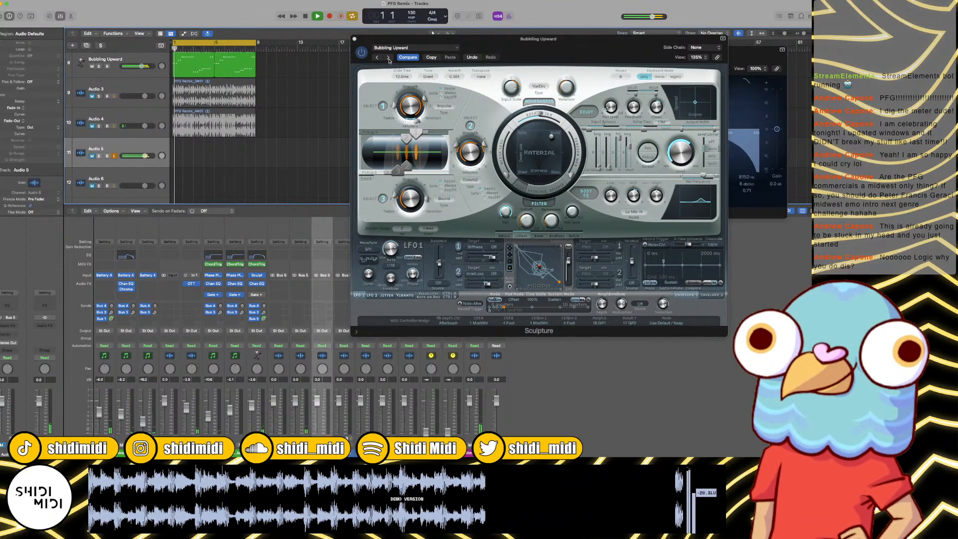
pyautogui.click(389, 57)
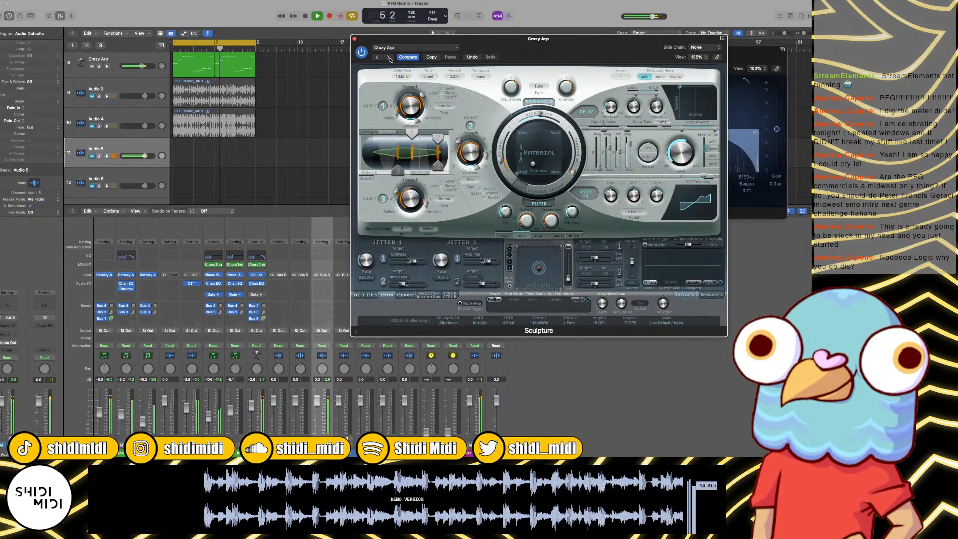
pyautogui.press('space')
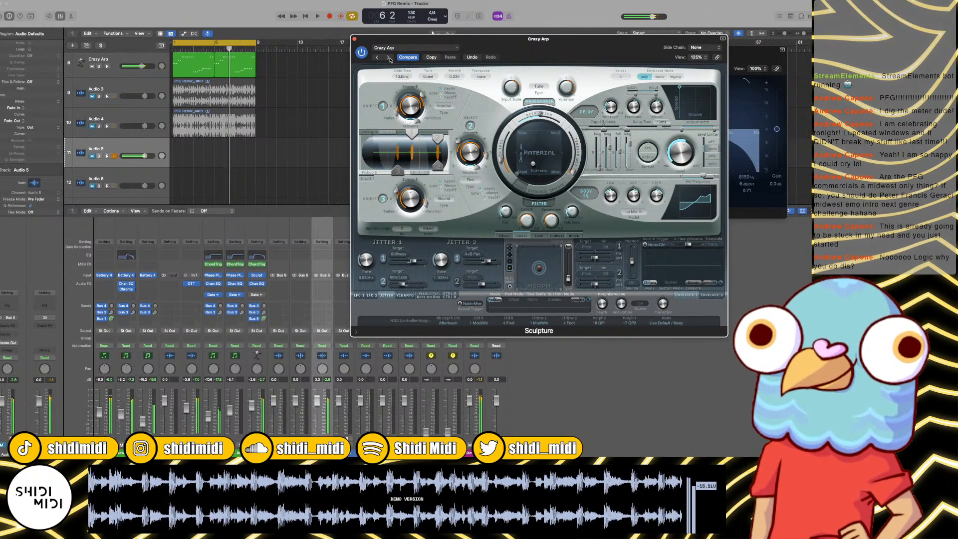
pyautogui.click(389, 57)
pyautogui.press('space')
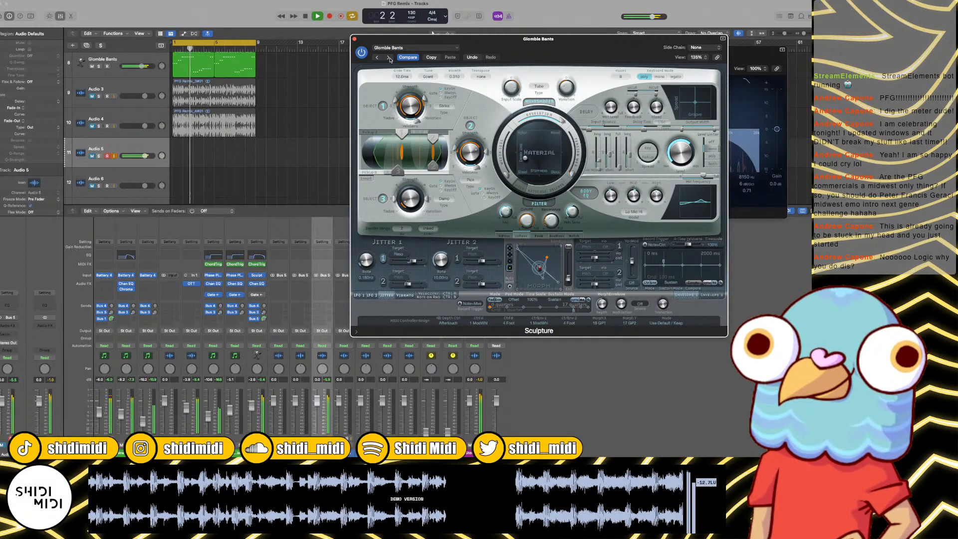
pyautogui.press('space')
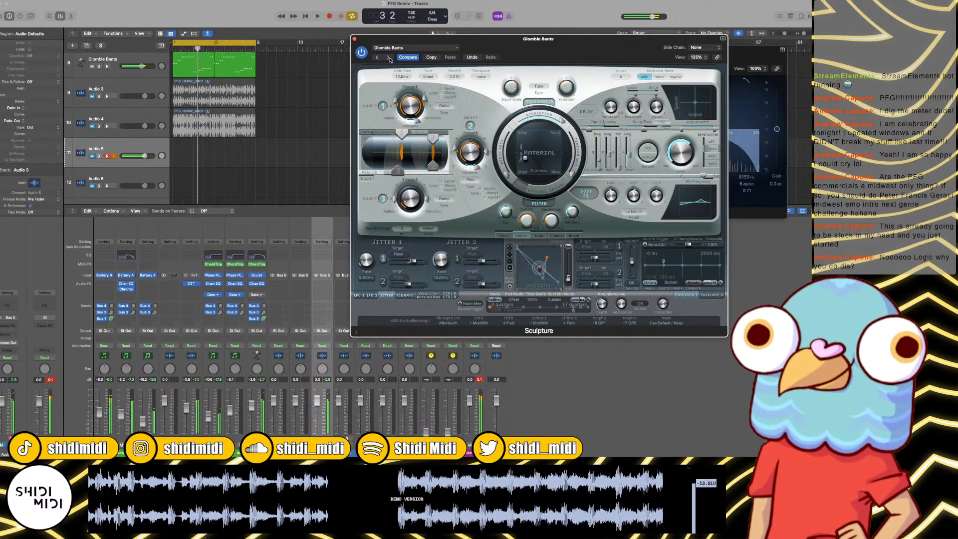
pyautogui.click(390, 57)
pyautogui.press('space')
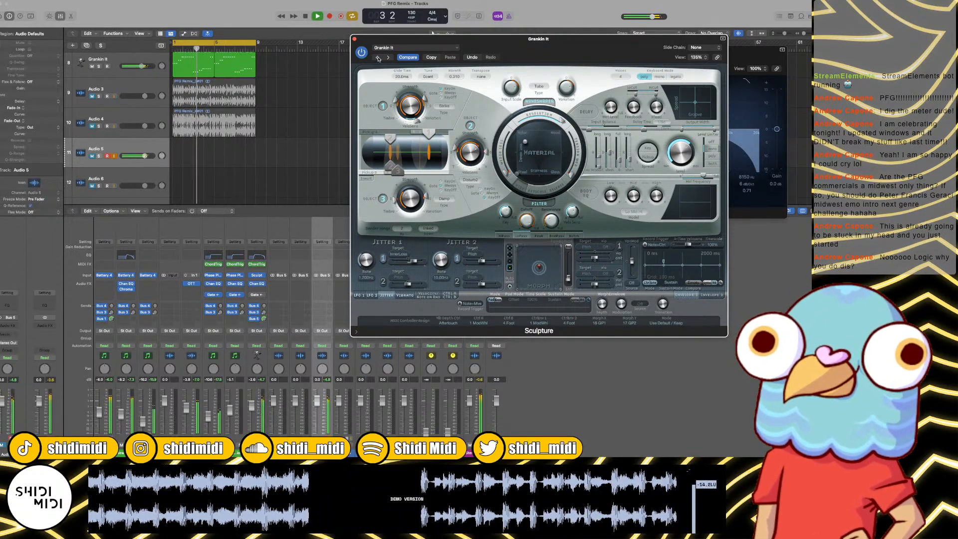
pyautogui.press('space')
pyautogui.click(113, 152)
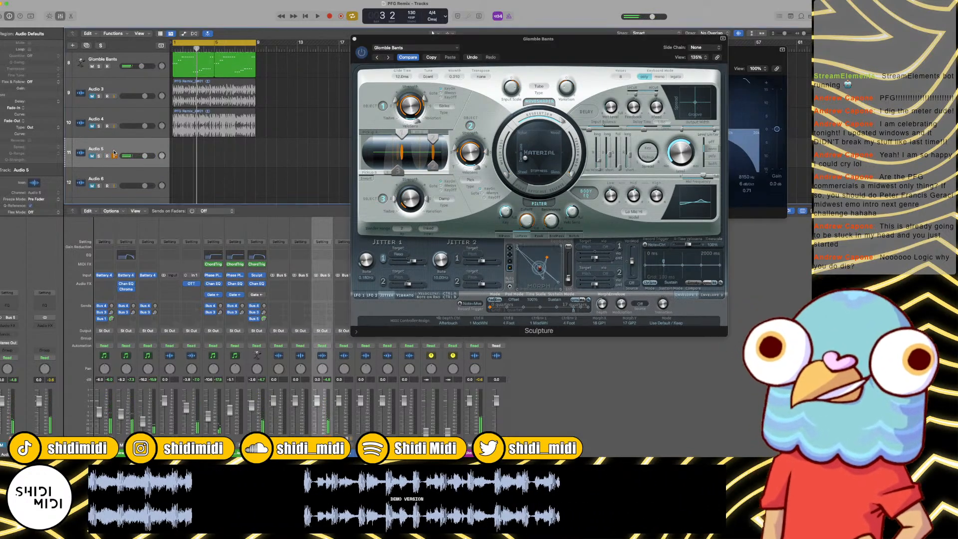
# Step: Record the Glomble Bants sound onto Audio 5 over the eight-bar loop and arm Audio 6
pyautogui.press('r')
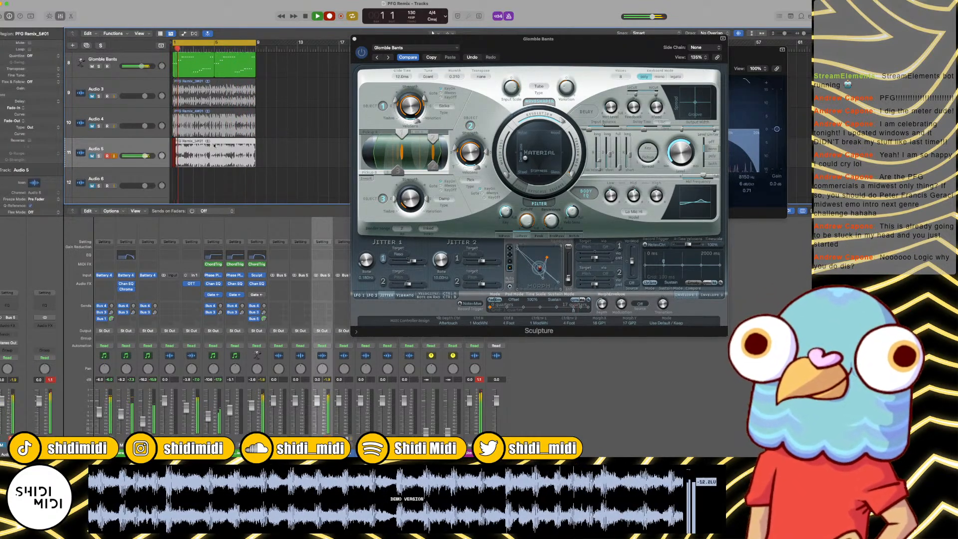
pyautogui.press('space')
pyautogui.click(106, 187)
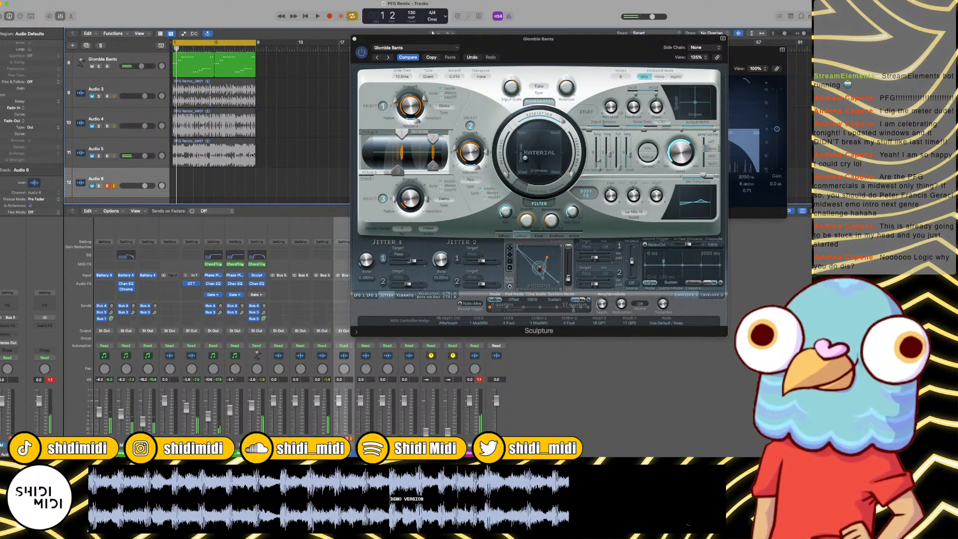
# Step: Audition the Sculpture presets from Grankin It through Grumble Bumbles, Ingle Skwip and Interesting Pad over the loop, settling on Lost At Sea
pyautogui.scroll(-3, 253, 155)
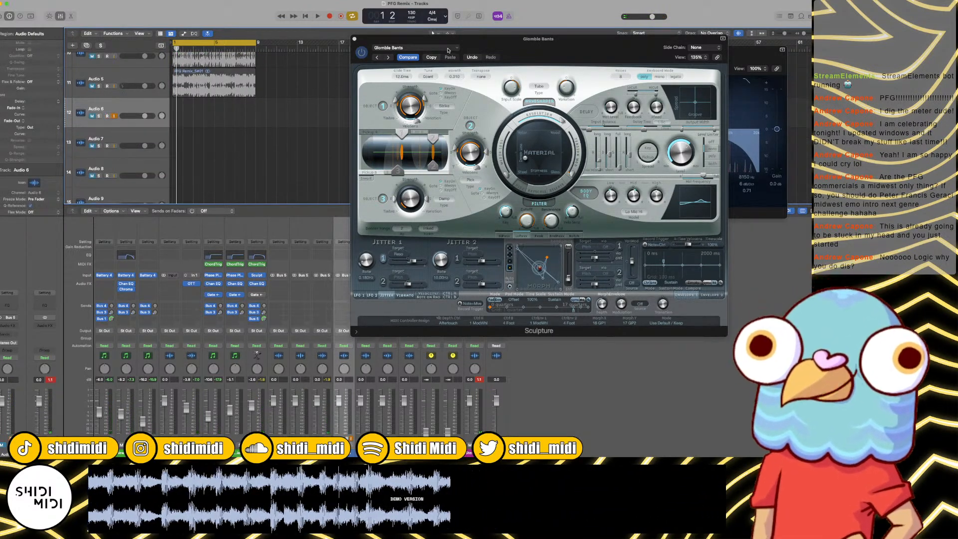
pyautogui.click(389, 58)
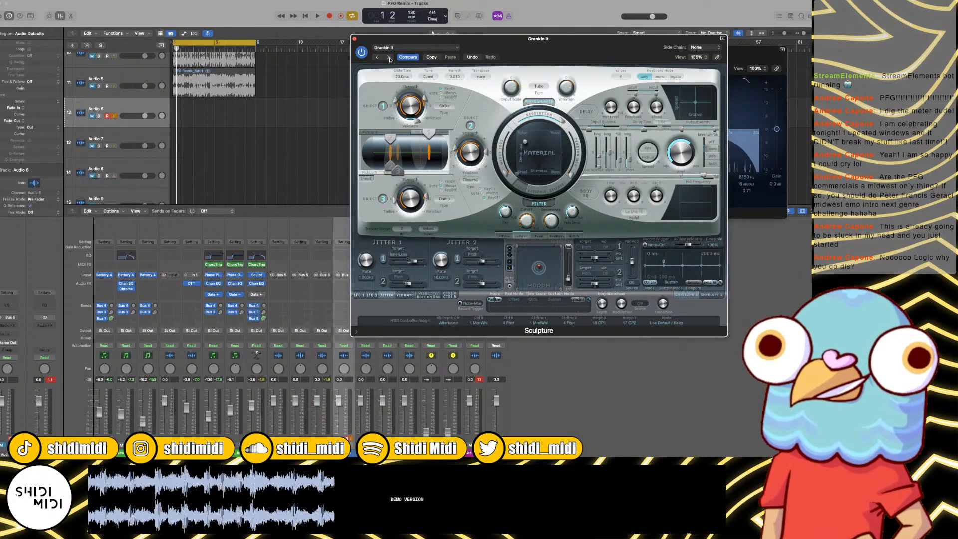
pyautogui.press('space')
pyautogui.click(390, 58)
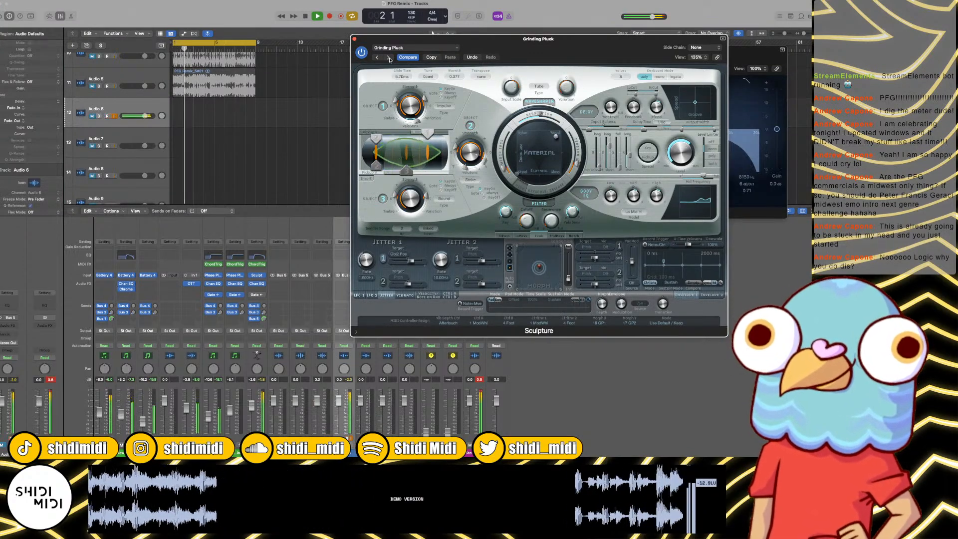
pyautogui.click(390, 58)
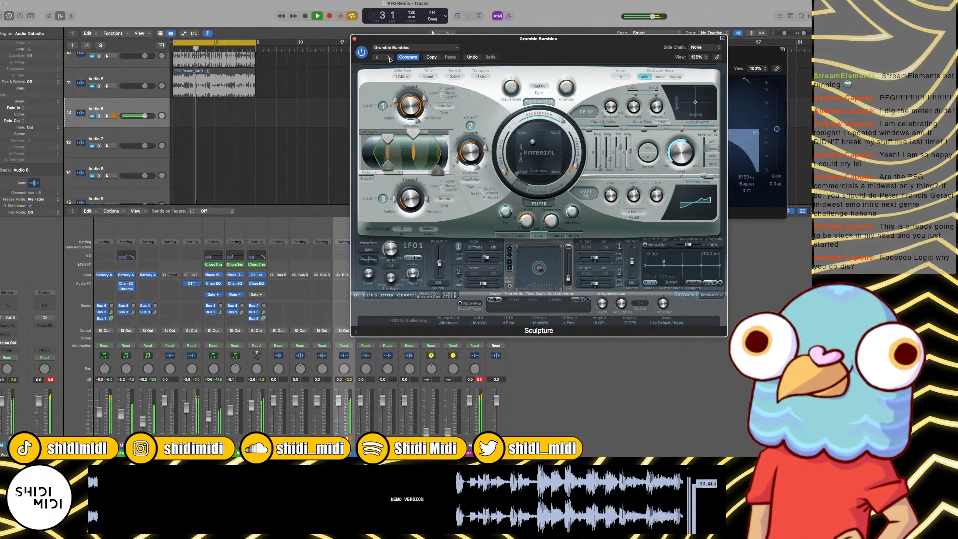
pyautogui.click(390, 57)
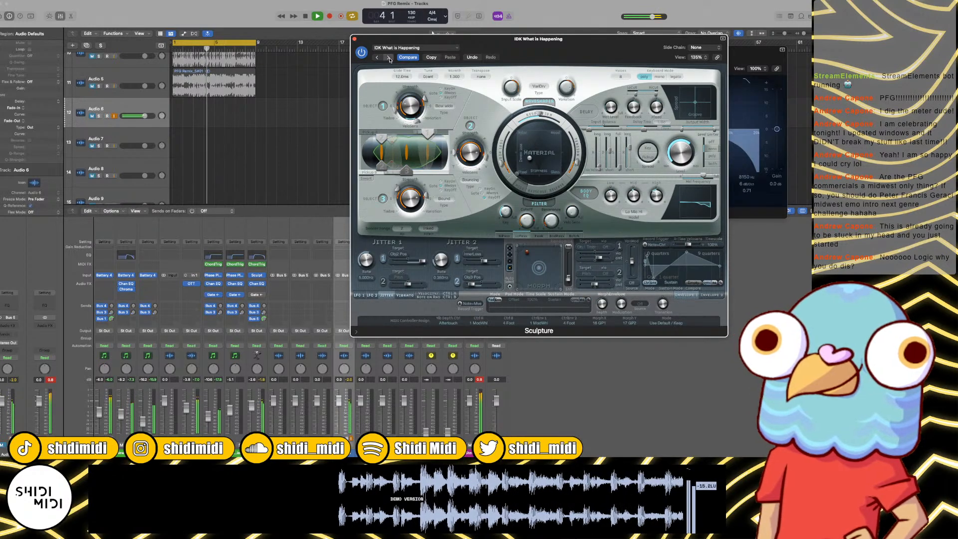
pyautogui.click(390, 57)
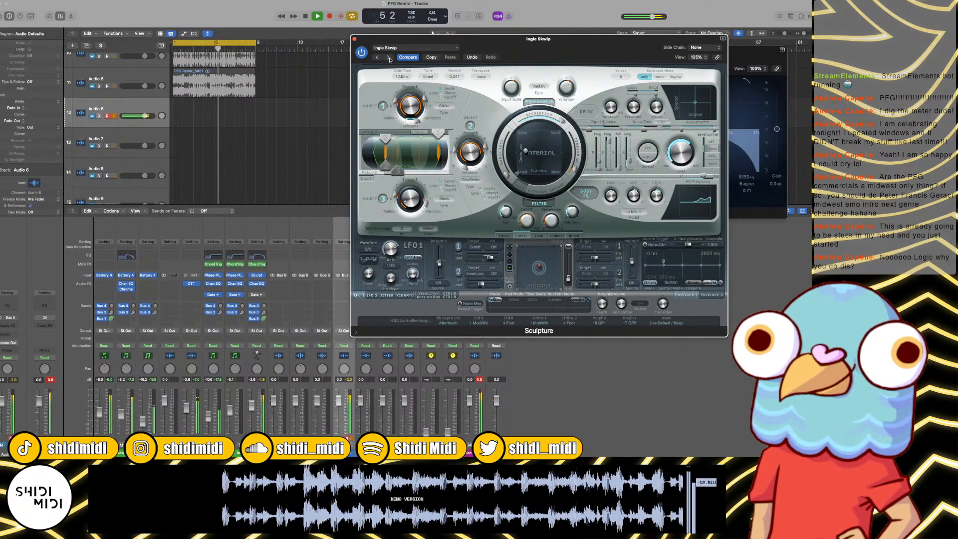
pyautogui.click(390, 58)
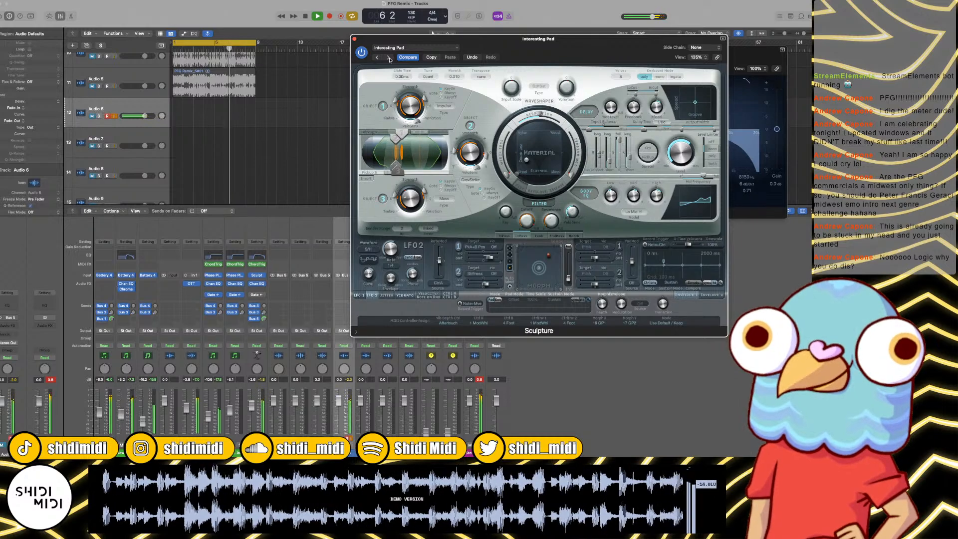
pyautogui.click(390, 57)
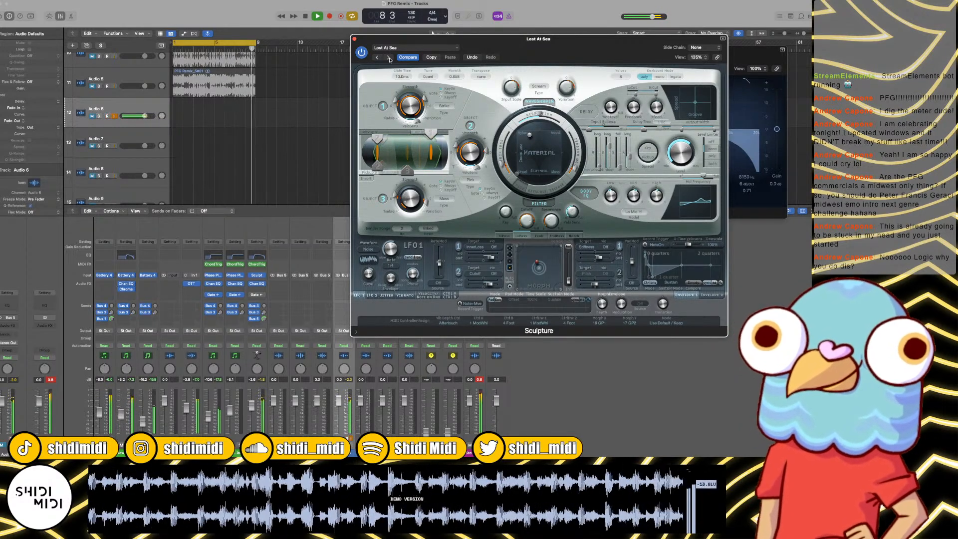
# Step: Return to the start and record the Lost At Sea sound onto Audio 6 over the eight-bar loop
pyautogui.click(293, 112)
pyautogui.press('space')
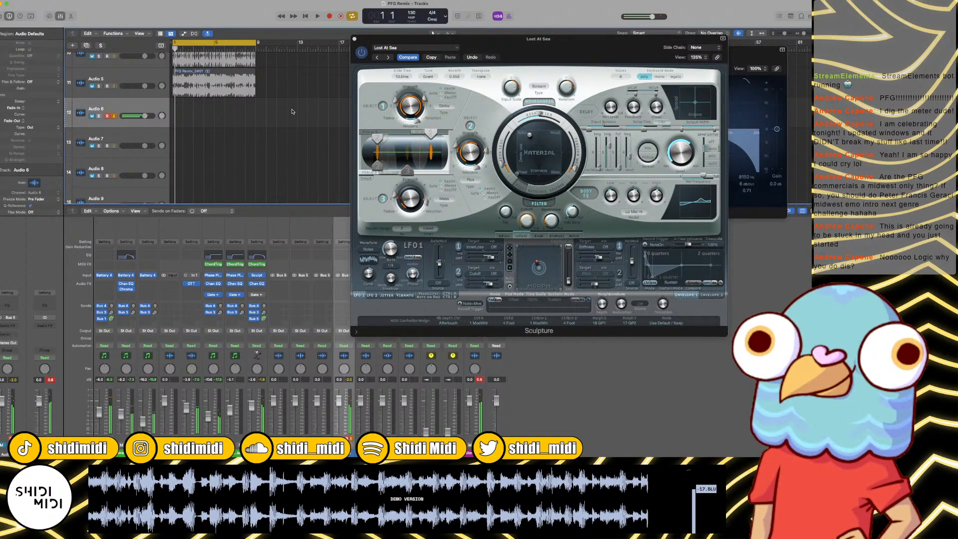
pyautogui.press('Return')
pyautogui.press('r')
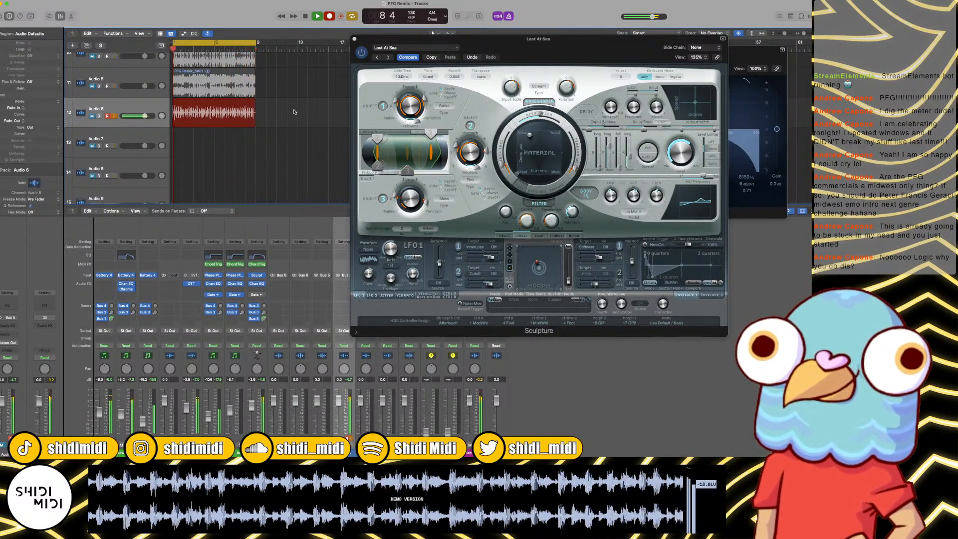
pyautogui.press('space')
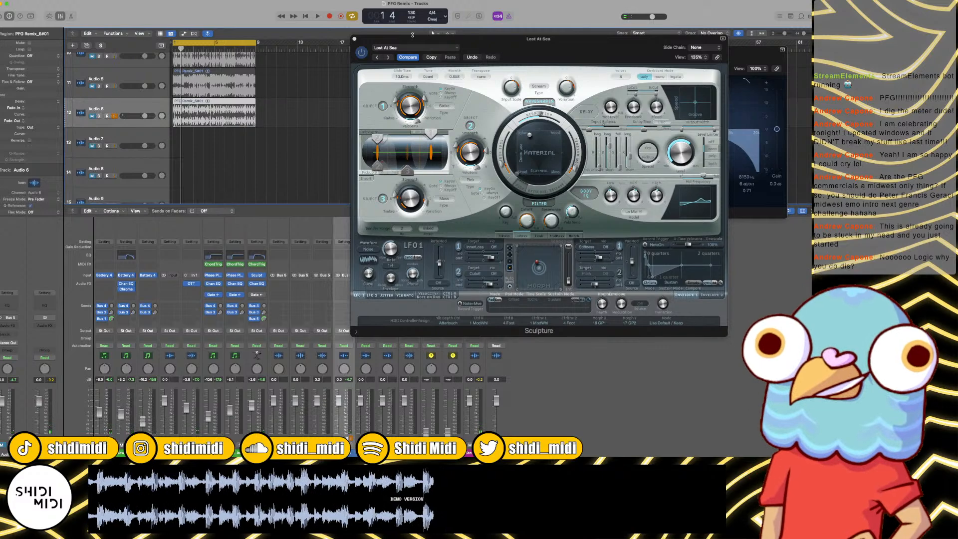
# Step: Switch Sculpture to the Nylon Variations preset and record it onto the newly armed Audio 7 over the eight-bar loop
pyautogui.click(388, 57)
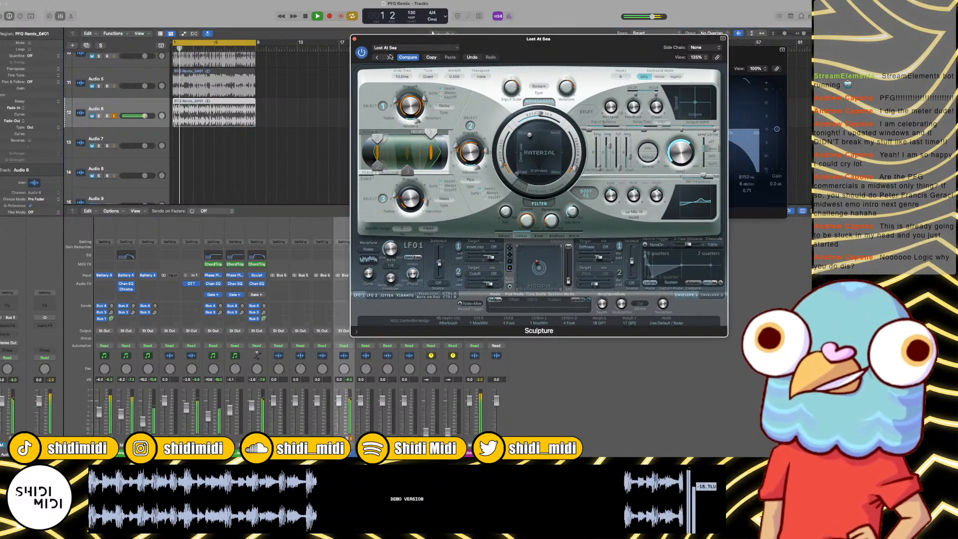
pyautogui.press('space')
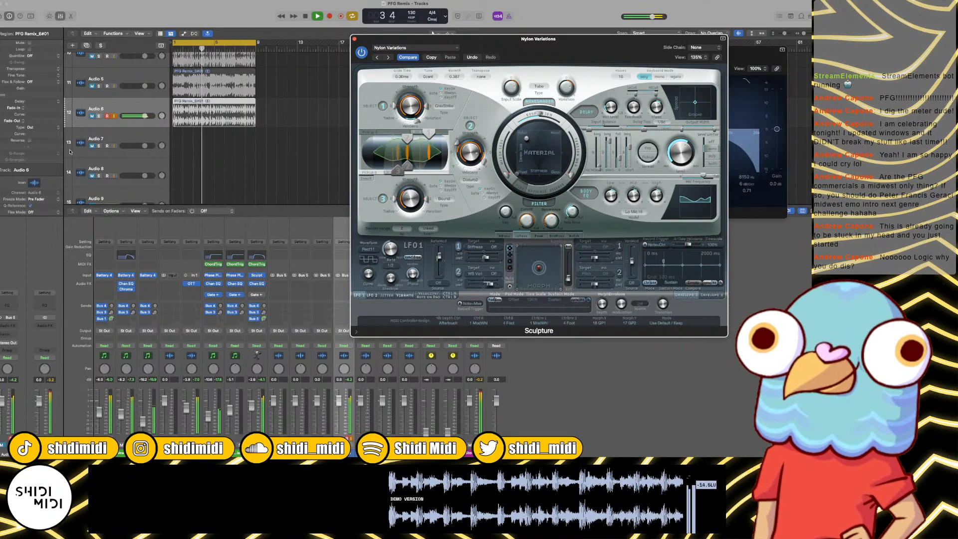
pyautogui.press('space')
pyautogui.click(109, 143)
pyautogui.click(114, 145)
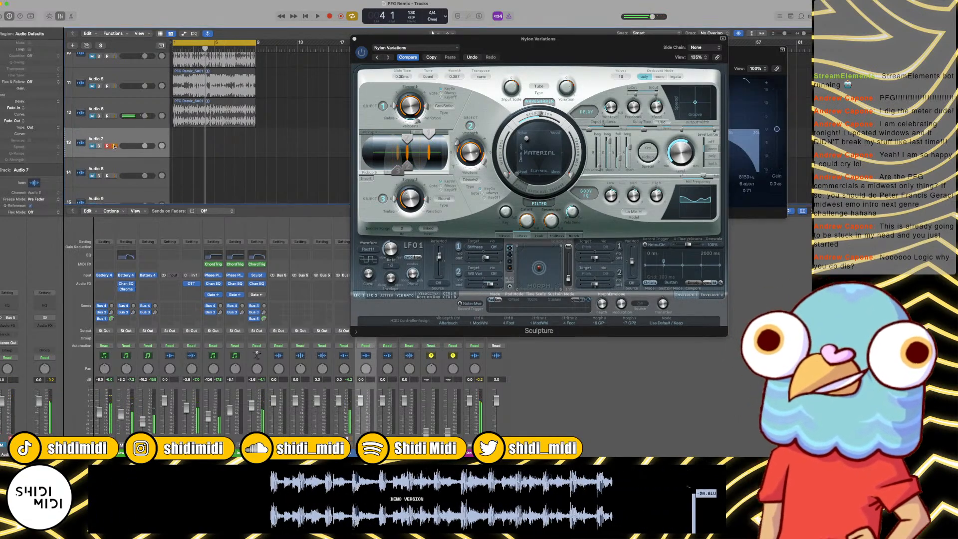
pyautogui.press('r')
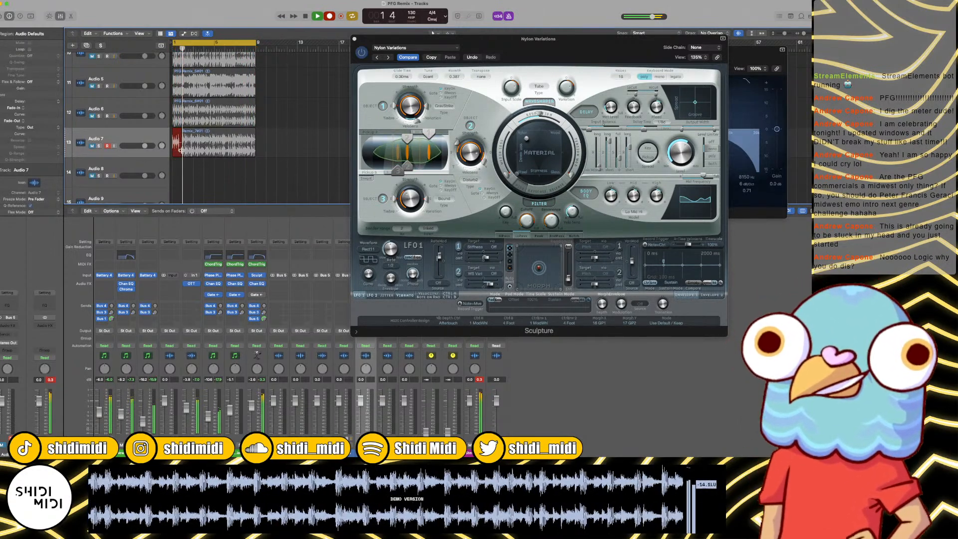
pyautogui.press('space')
# Step: Arm Audio 8 and audition the Sculpture presets Plumpertamps and Poob Ooble over the loop, keeping Poob Ooble
pyautogui.scroll(-2, 107, 146)
pyautogui.click(108, 131)
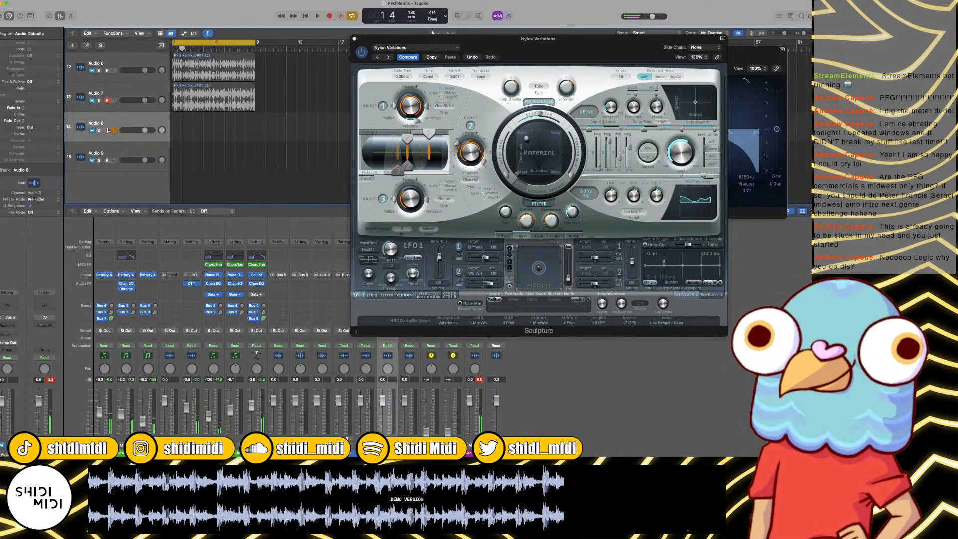
pyautogui.click(387, 57)
pyautogui.press('space')
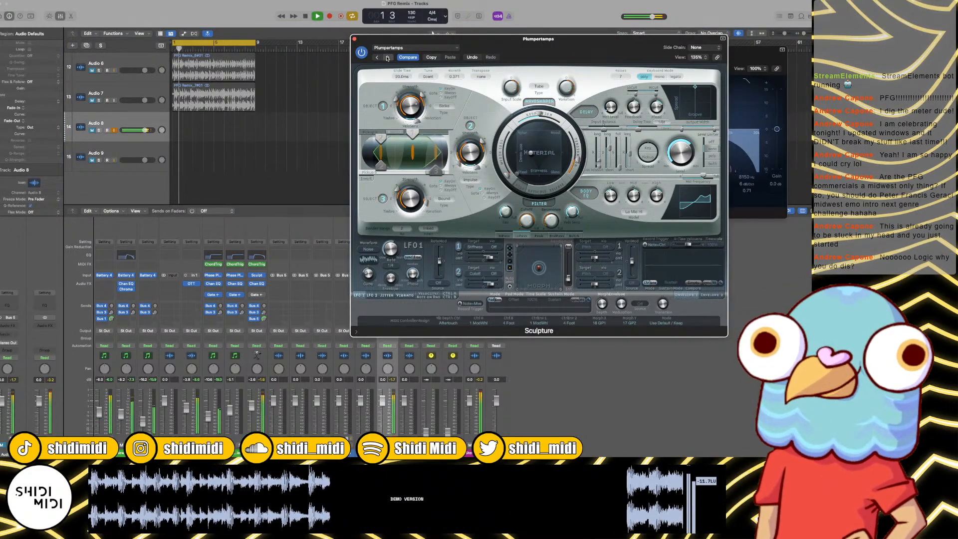
pyautogui.click(387, 57)
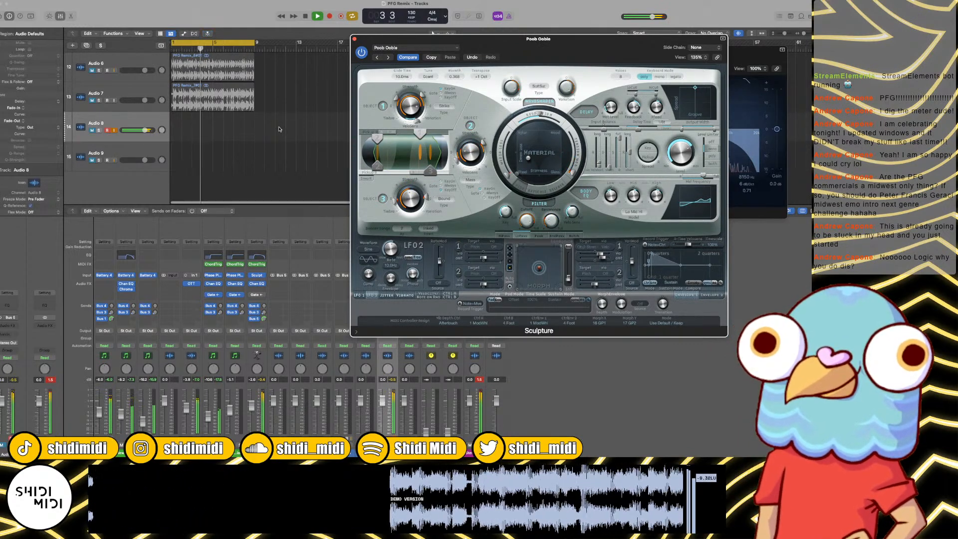
# Step: Return to the start and record the Poob Ooble sound onto Audio 8 over the eight-bar loop
pyautogui.press('space')
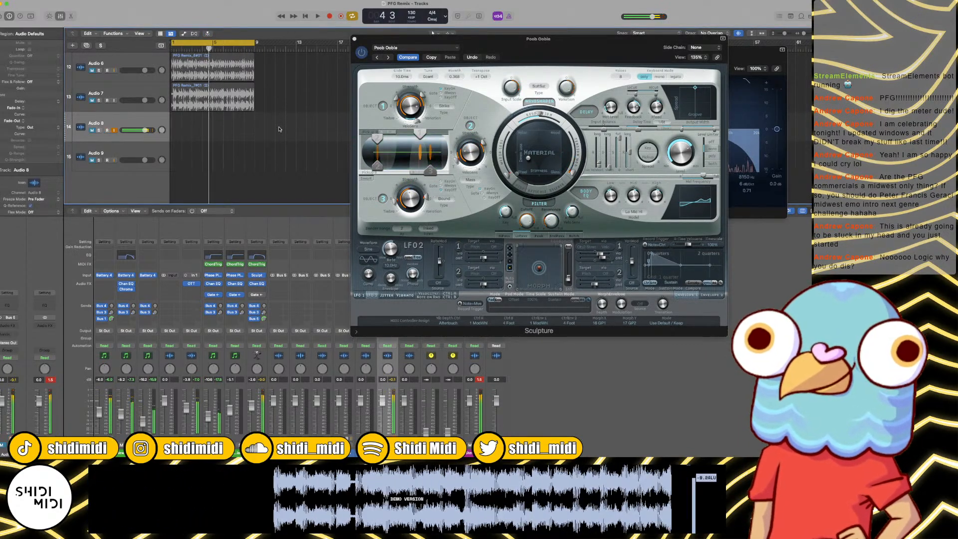
pyautogui.press('Return')
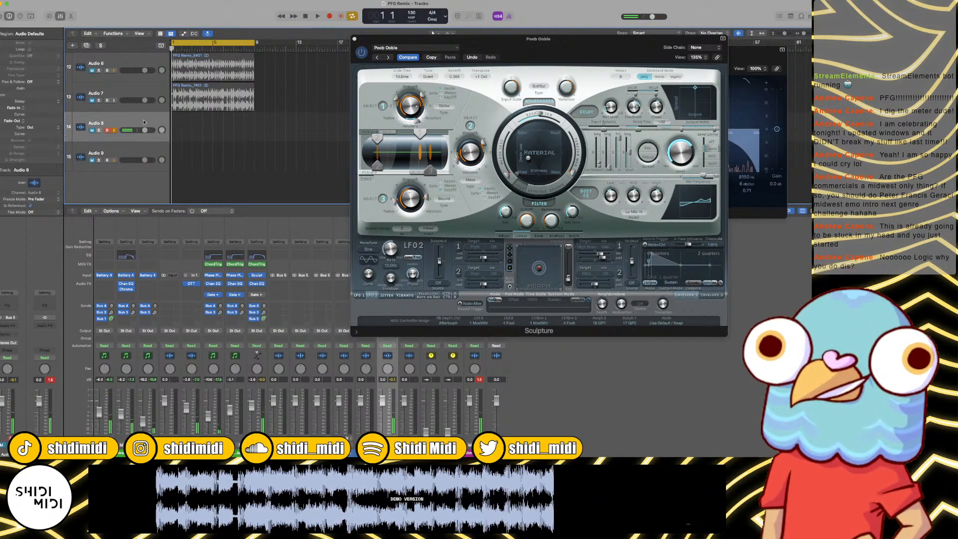
pyautogui.press('r')
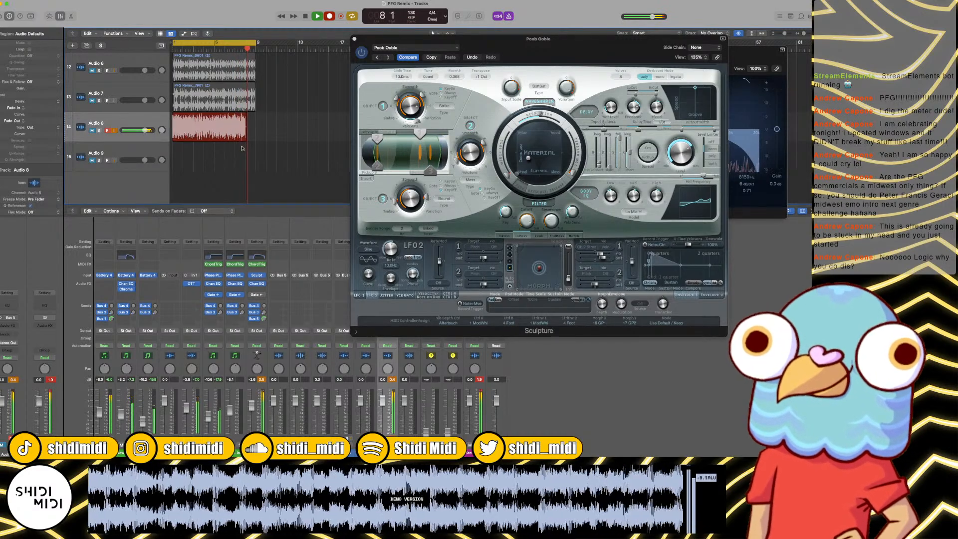
pyautogui.press('space')
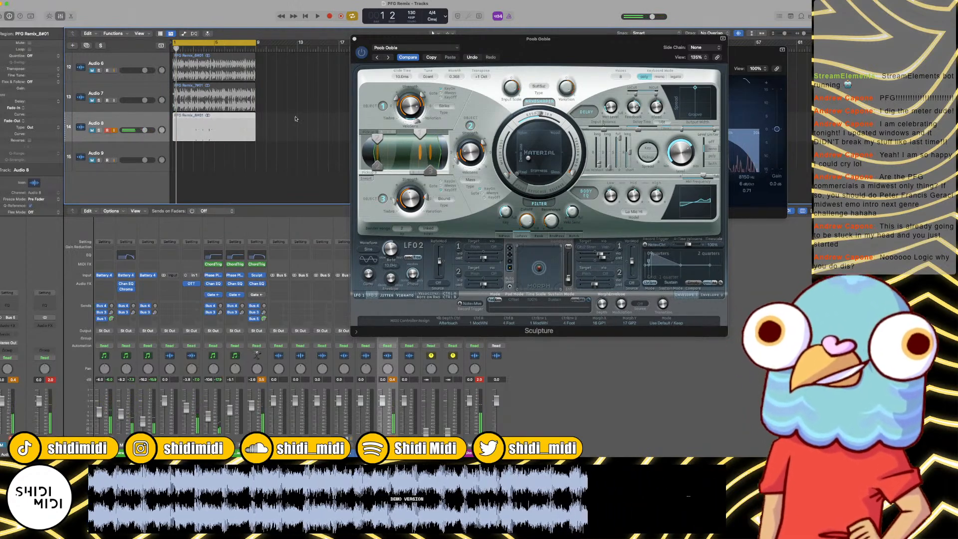
# Step: Audition the Sculpture presets Pop Mallet, Sharp Stabby Lead, Slap Back Monster, The Eternal Flop and Weird Bell Pluck, settling on The Eternal Flop
pyautogui.click(387, 58)
pyautogui.press('space')
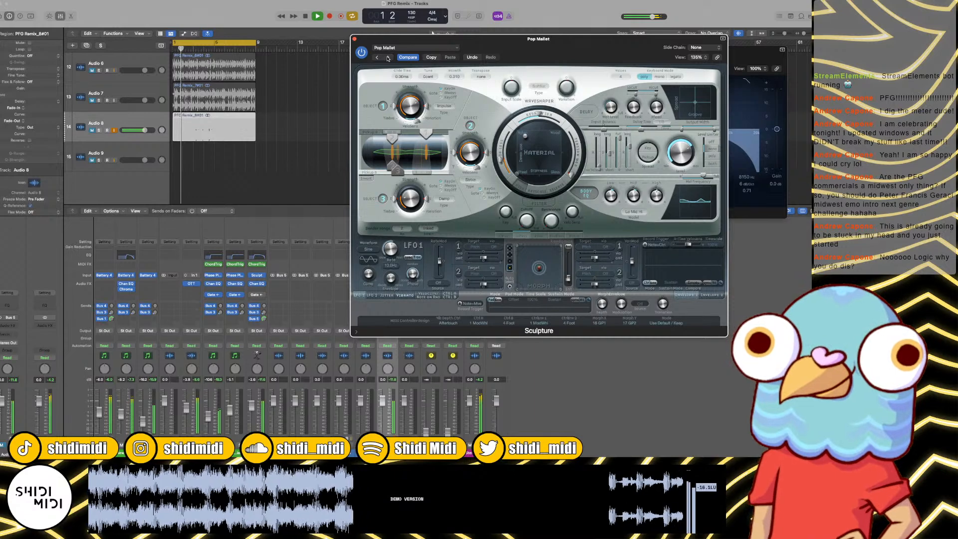
pyautogui.click(388, 58)
pyautogui.click(388, 58)
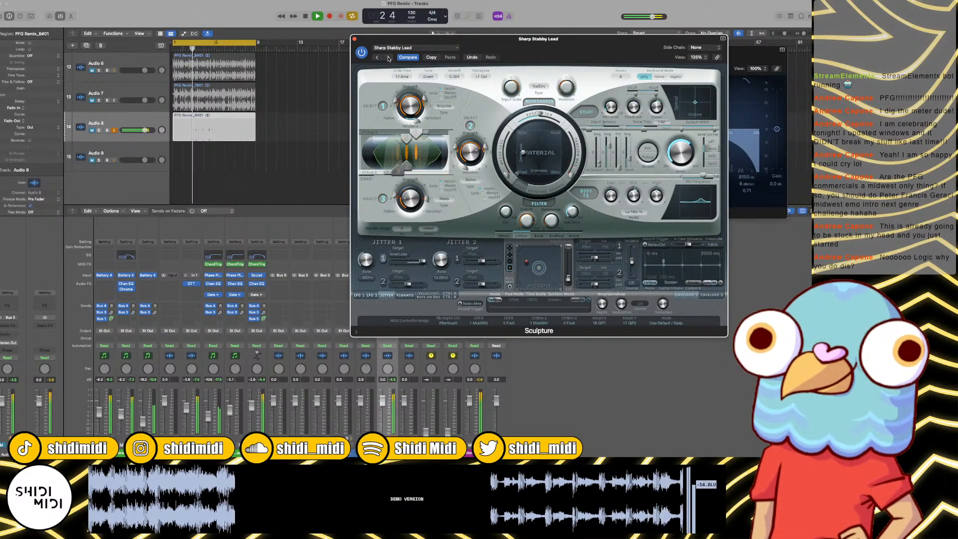
pyautogui.click(389, 58)
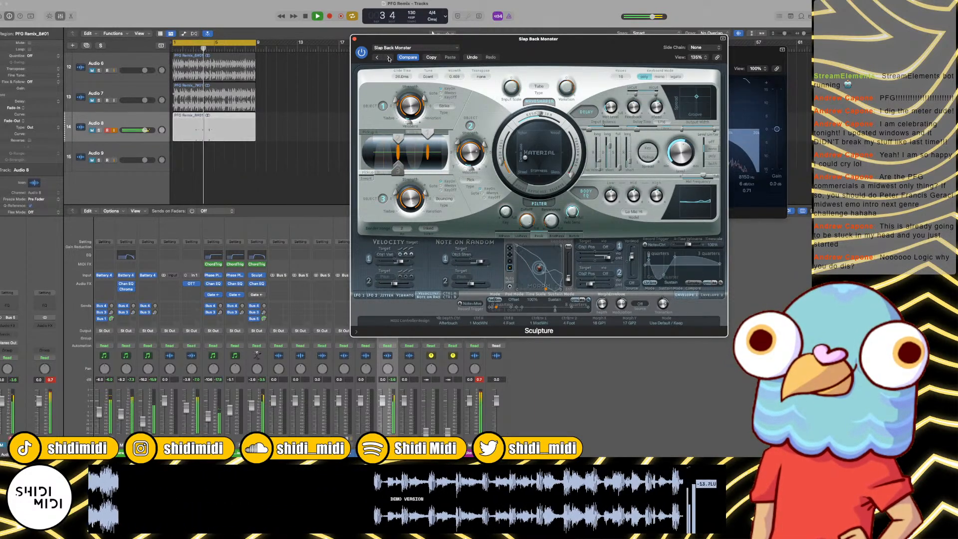
pyautogui.click(389, 58)
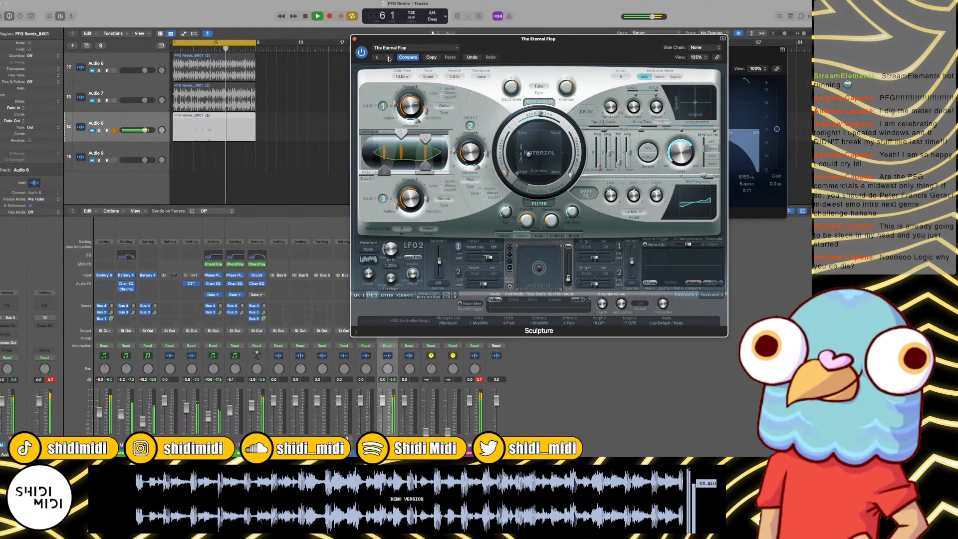
pyautogui.click(389, 58)
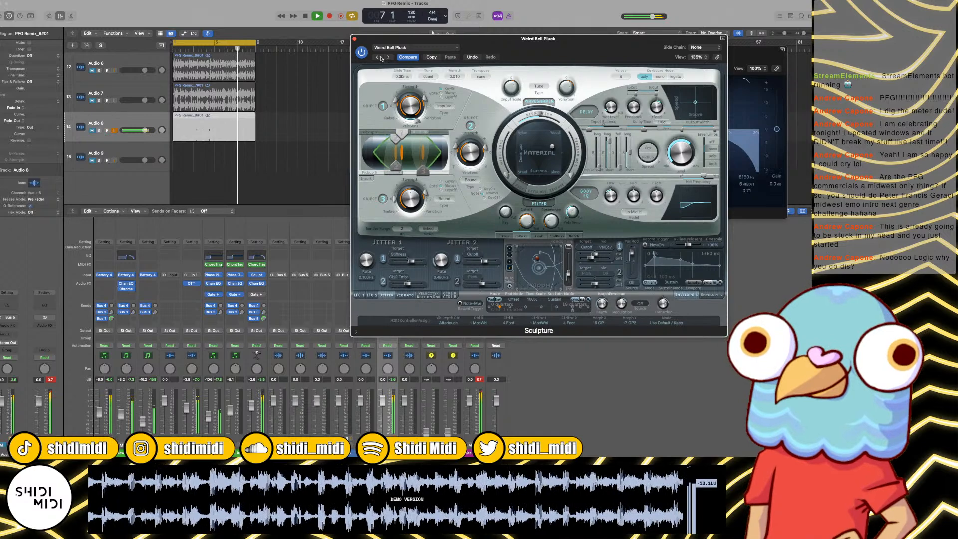
# Step: Arm Audio 9 and start recording The Eternal Flop sound onto it from the beginning of the loop
pyautogui.click(122, 151)
pyautogui.press('space')
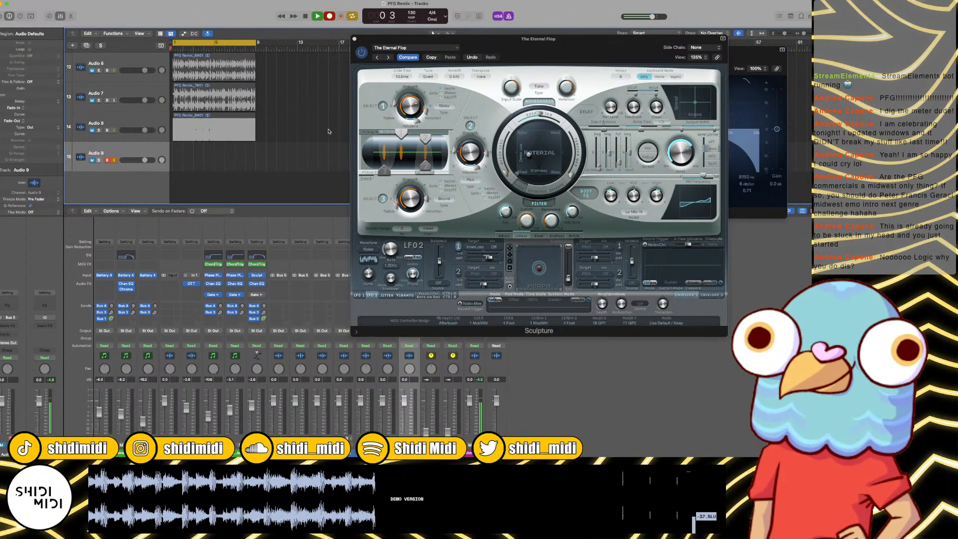
pyautogui.press('space')
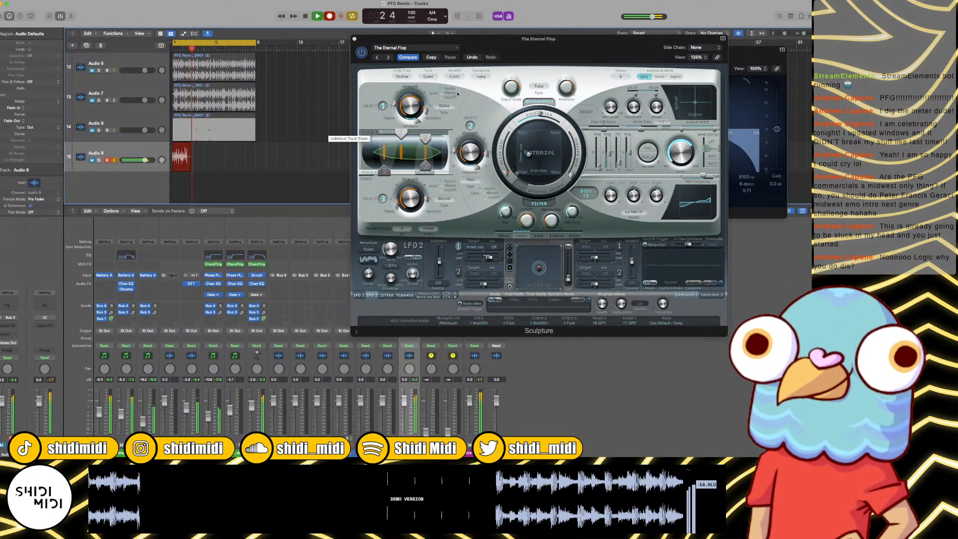
# Step: Lower the gain of the Audio 8 region during the take, then close Sculpture and stop recording after eight bars
pyautogui.click(240, 127)
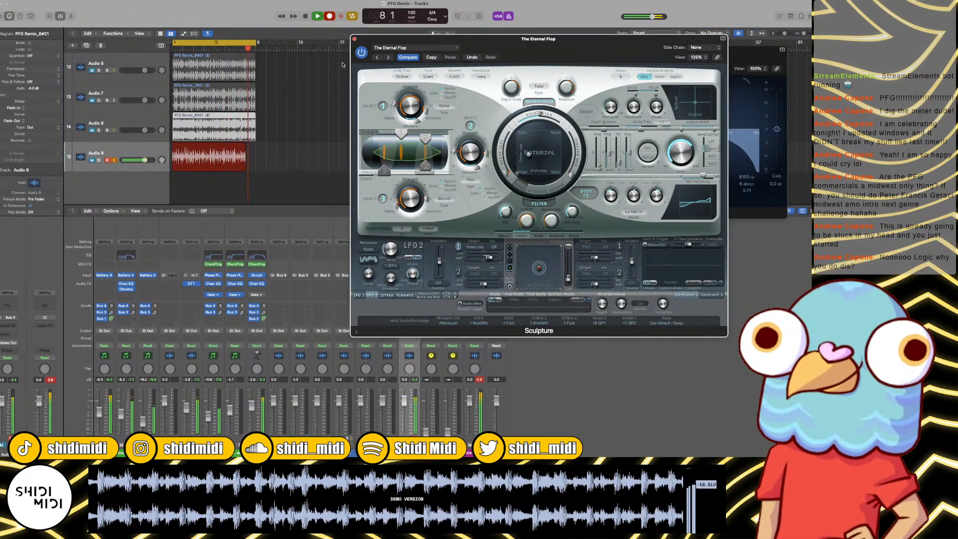
pyautogui.click(355, 38)
pyautogui.press('space')
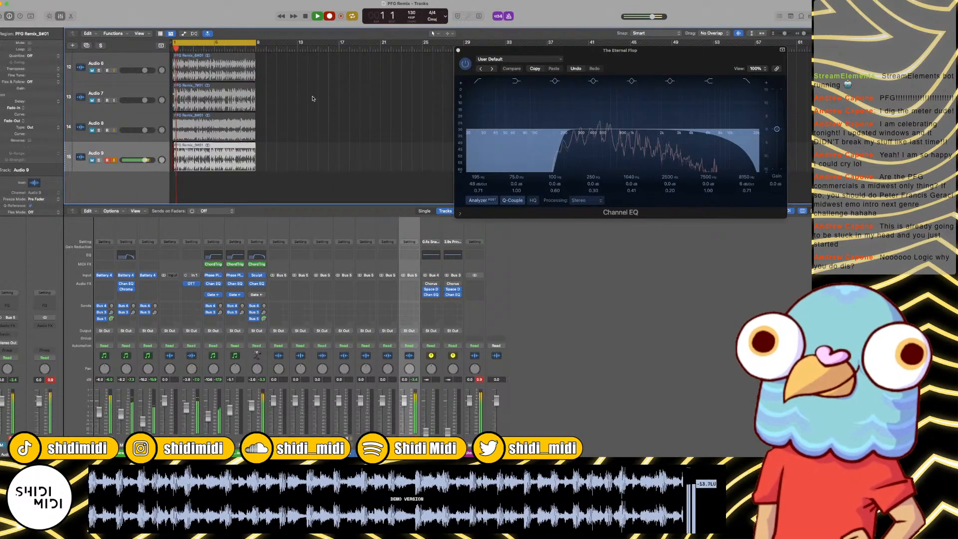
pyautogui.press('space')
# Step: Hide the Mixer to show the full list of recorded tracks
pyautogui.scroll(5, 216, 112)
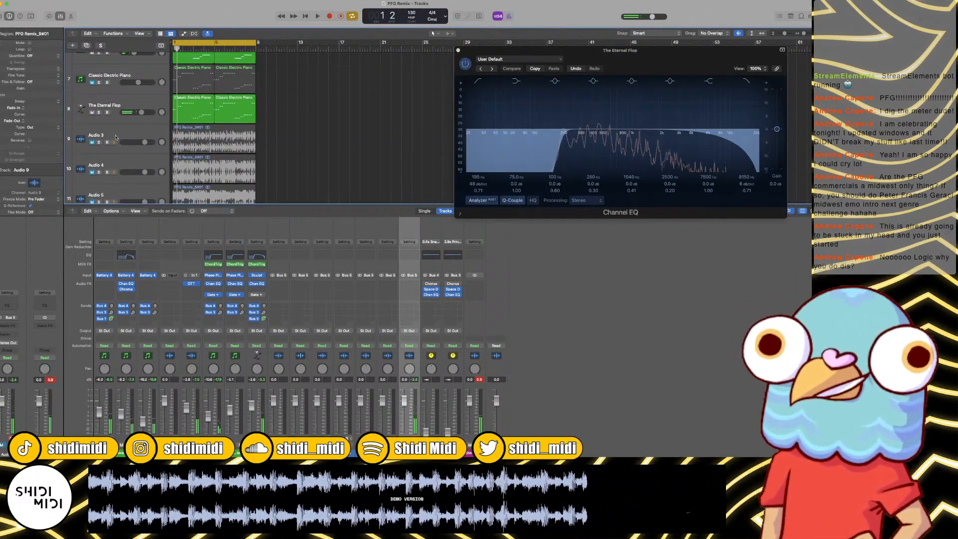
pyautogui.scroll(-2, 116, 138)
pyautogui.press('x')
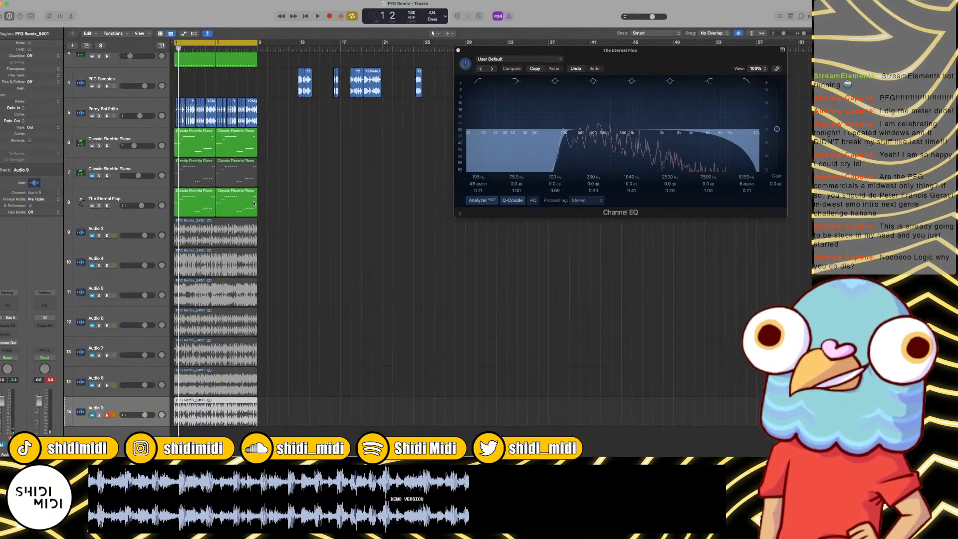
# Step: Solo the Audio 8 track and play its recording from the beginning of the loop
pyautogui.press('super+Right')
pyautogui.press('super+Right')
pyautogui.press('super+Right')
pyautogui.press('Return')
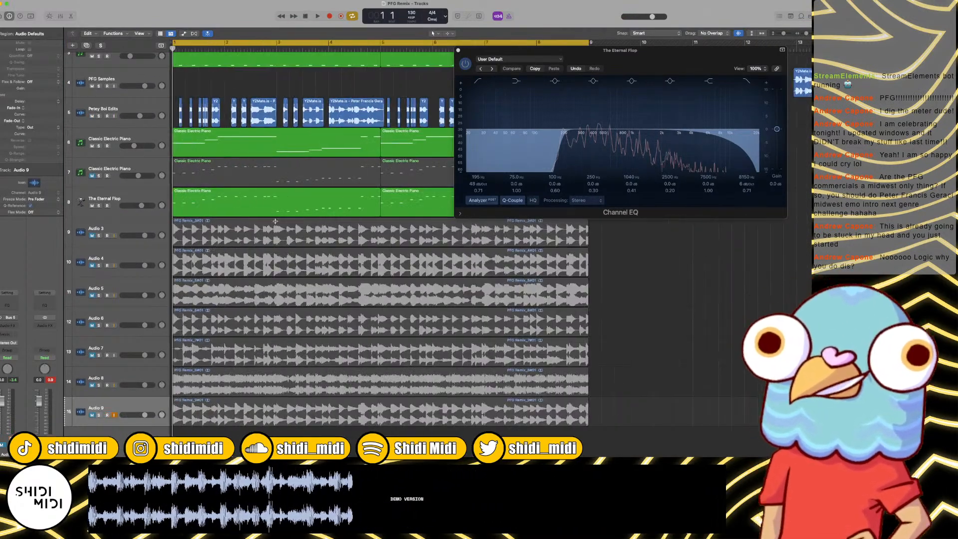
pyautogui.press('super+Right')
pyautogui.press('super+Right')
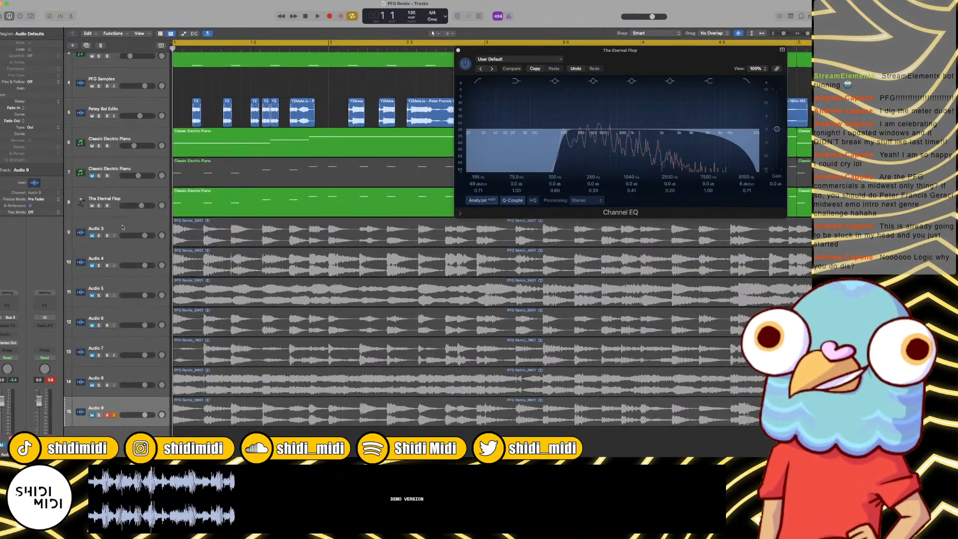
pyautogui.click(96, 386)
pyautogui.click(98, 385)
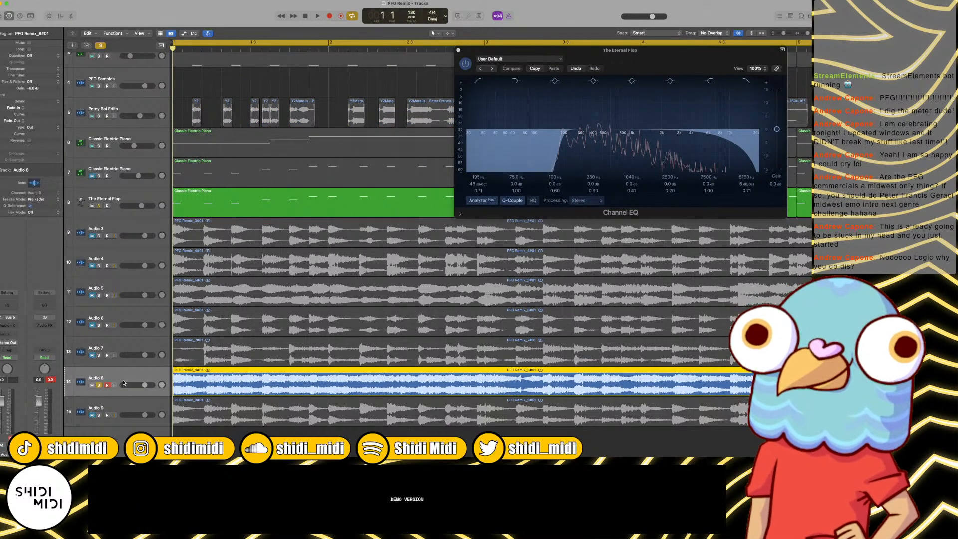
pyautogui.press('space')
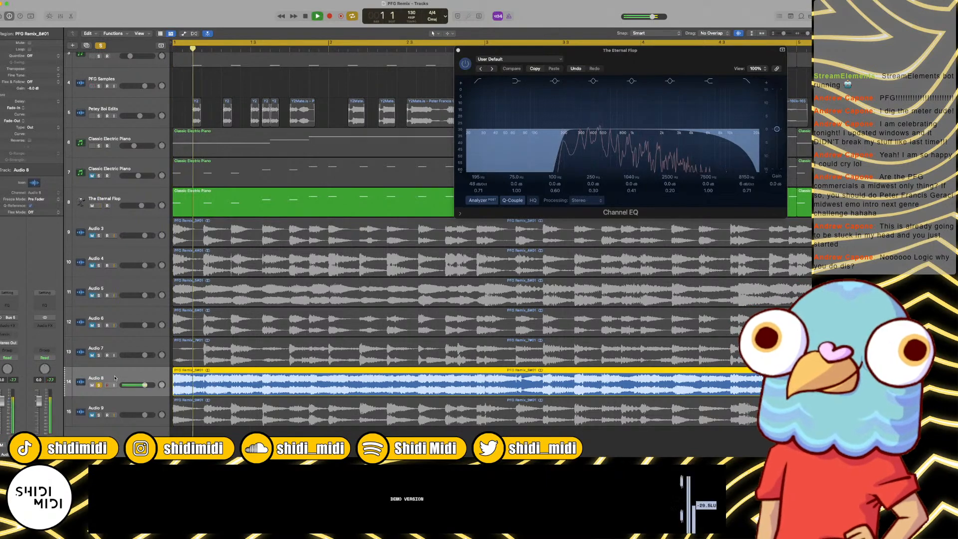
pyautogui.hscroll(3, 265, 319)
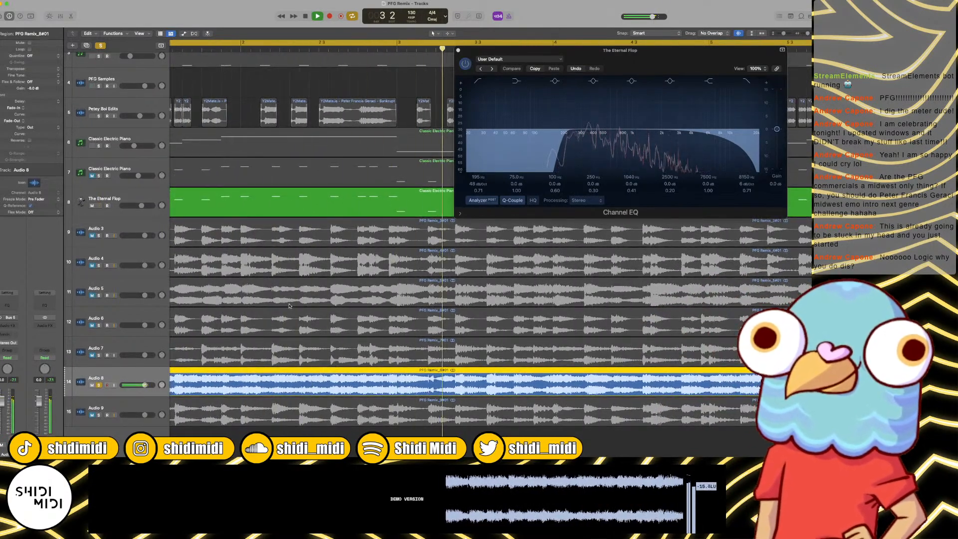
# Step: Turn off cycle mode and replay the soloed Audio 8 recording around bar 3
pyautogui.press('space')
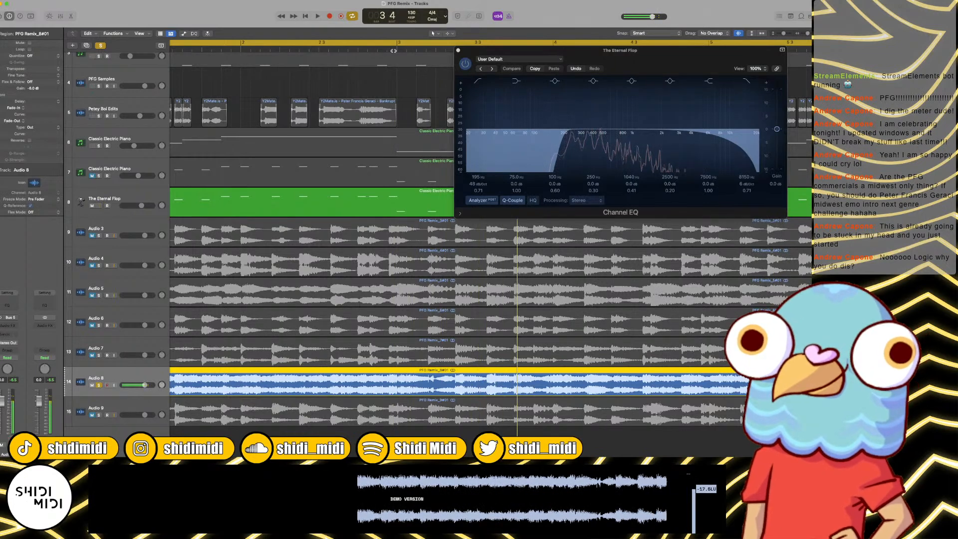
pyautogui.press('c')
pyautogui.click(322, 50)
pyautogui.press('space')
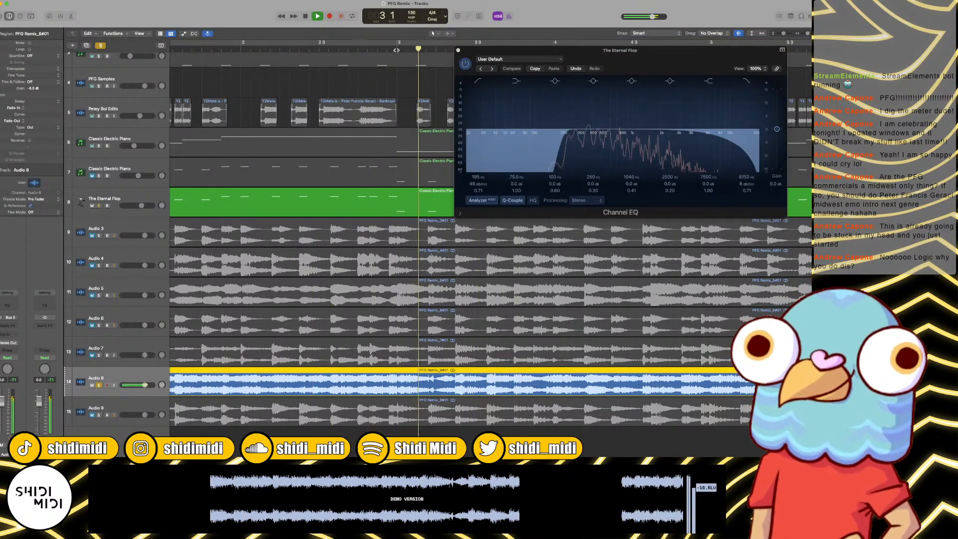
pyautogui.press('space')
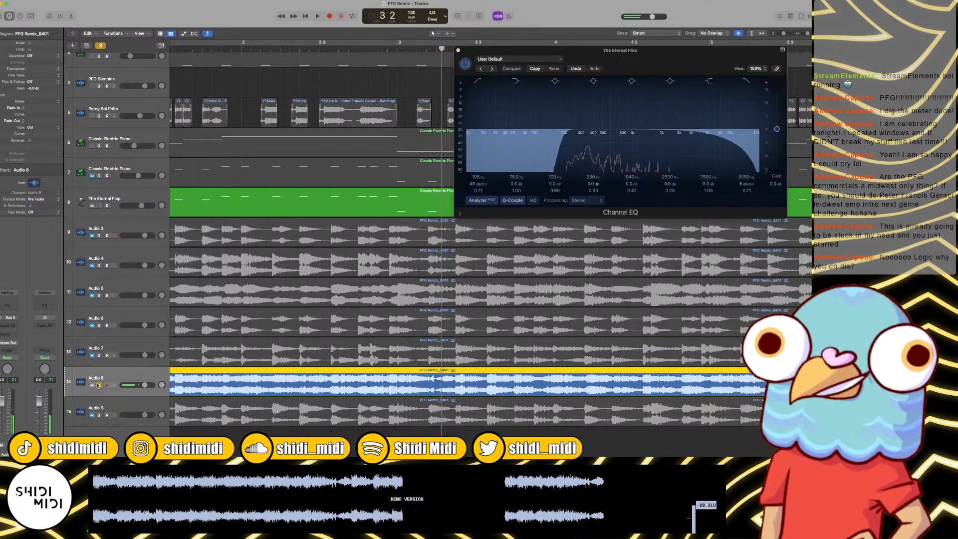
# Step: Clear the solo on Audio 8, then unmute and solo Audio 3 and play it from the beginning
pyautogui.click(100, 46)
pyautogui.click(92, 236)
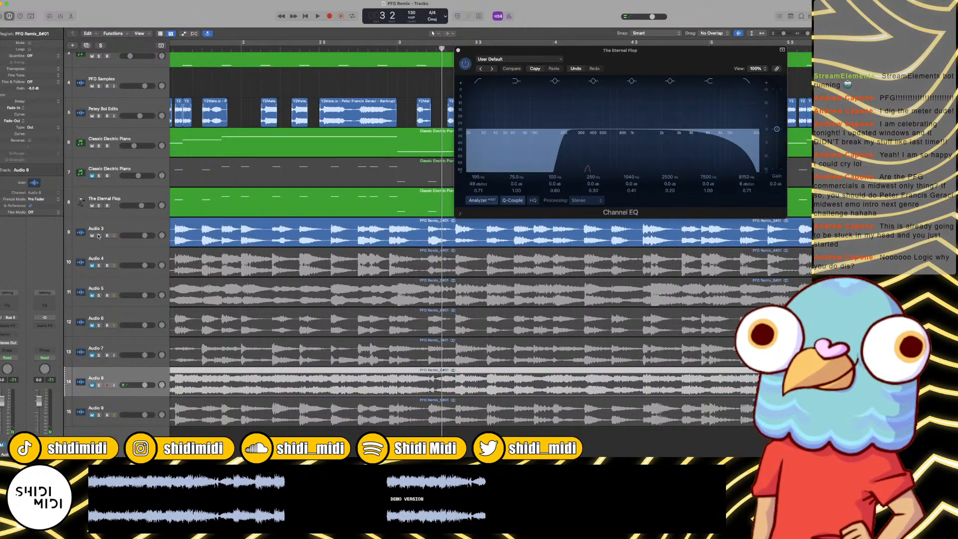
pyautogui.click(98, 235)
pyautogui.press('Return')
pyautogui.press('space')
pyautogui.hscroll(1, 232, 218)
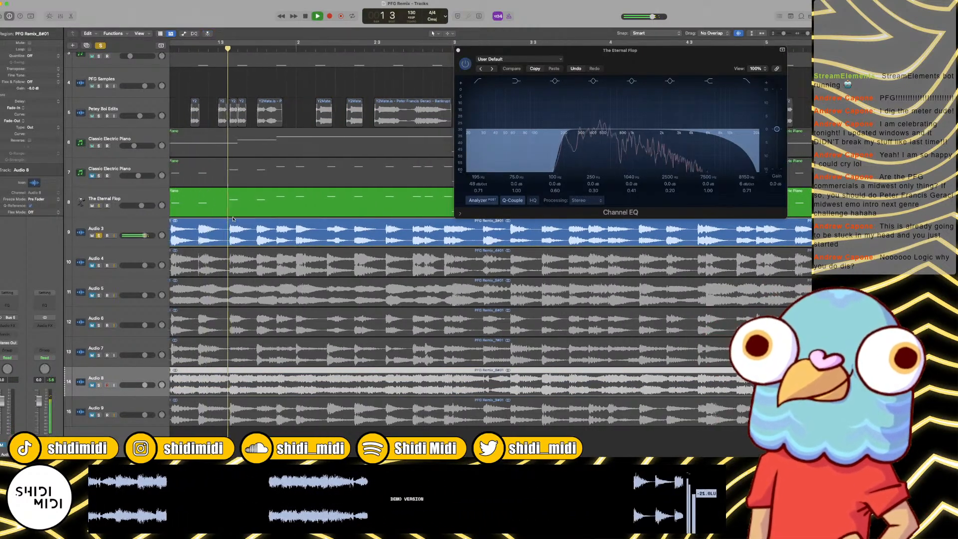
pyautogui.scroll(-5, 239, 217)
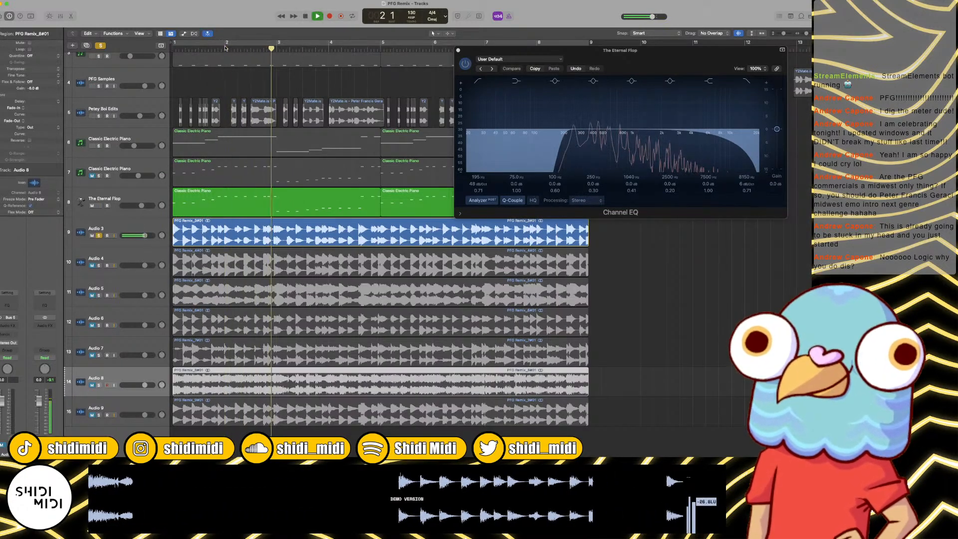
# Step: Split the Audio 3 region at bar 2 and at beat 3 of bar 2, and delete the piece before bar 2
pyautogui.scroll(3, 226, 47)
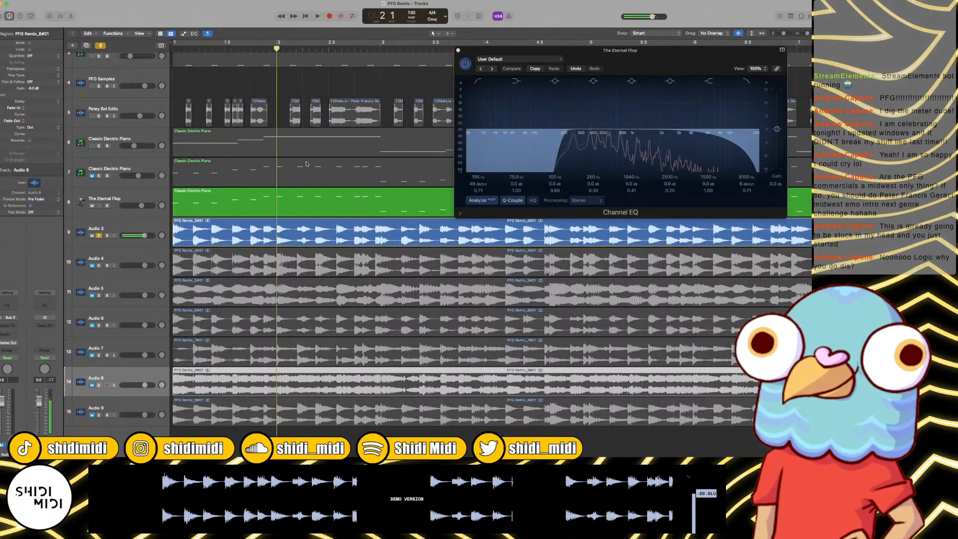
pyautogui.click(317, 234)
pyautogui.press('super+t')
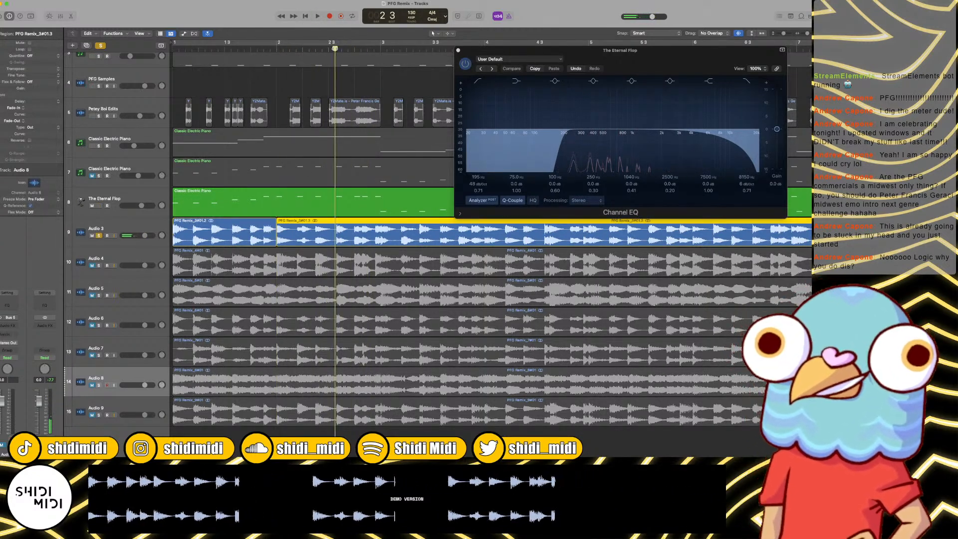
pyautogui.click(241, 222)
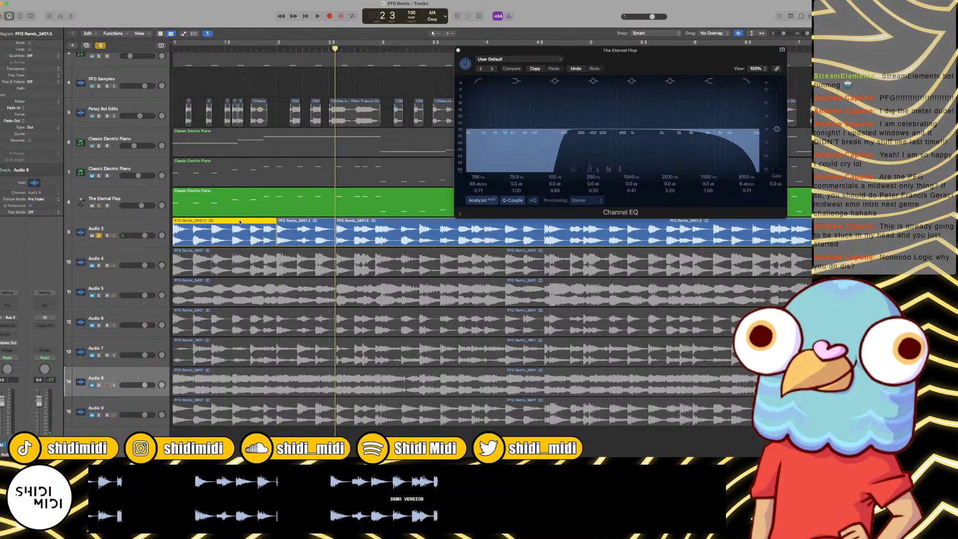
pyautogui.press('Delete')
# Step: Split Audio 3 at bar 5 and at beat 4 of bar 5, and delete the piece between beat 3 of bar 2 and bar 5
pyautogui.press('space')
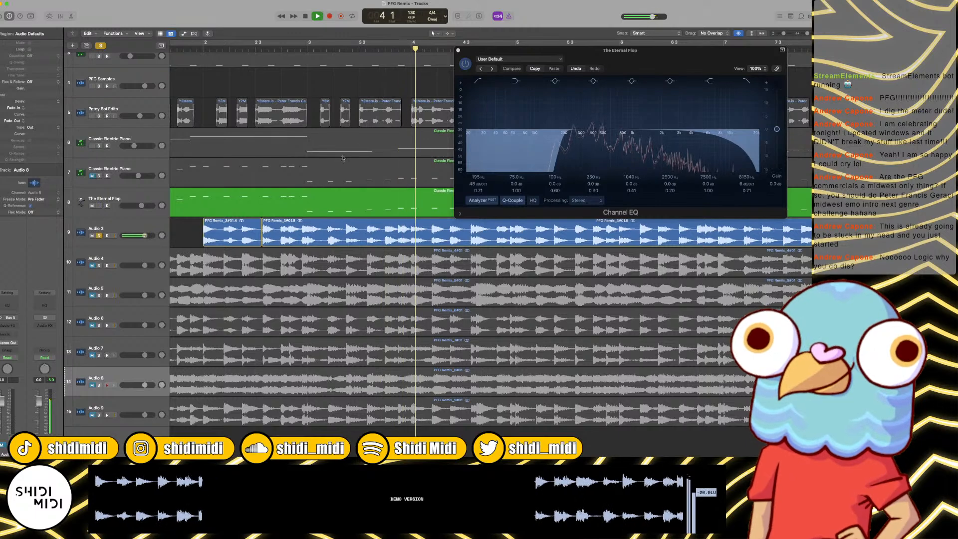
pyautogui.press('space')
pyautogui.press('space')
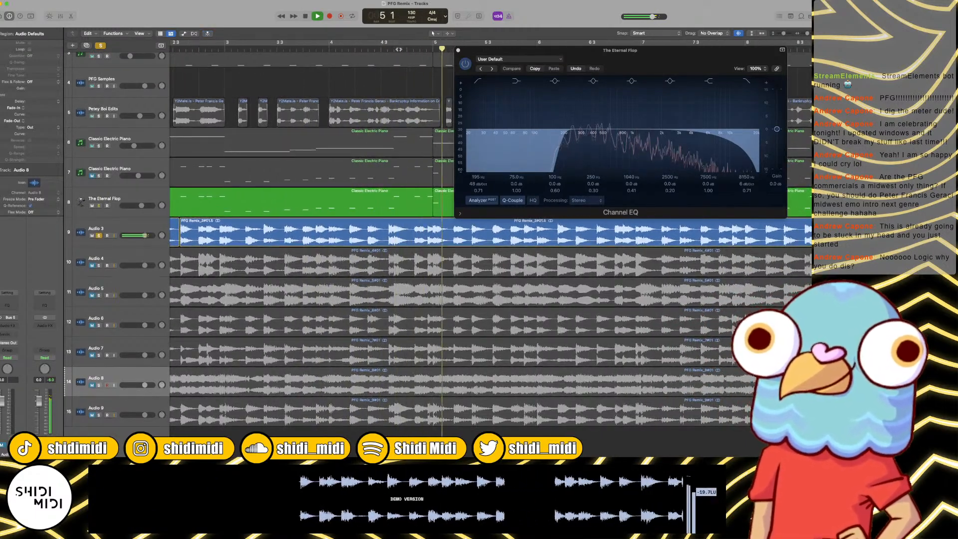
pyautogui.click(378, 49)
pyautogui.press('space')
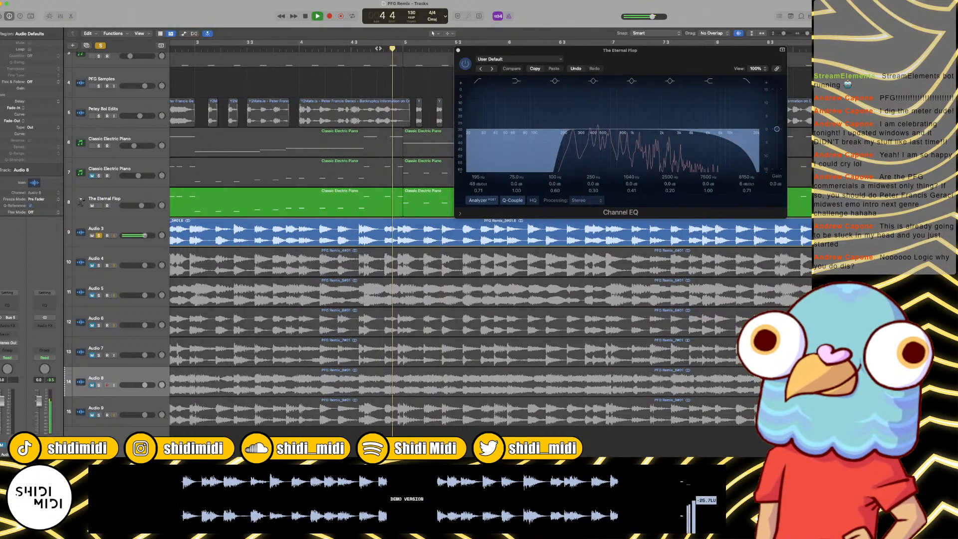
pyautogui.hscroll(2, 382, 42)
pyautogui.press('space')
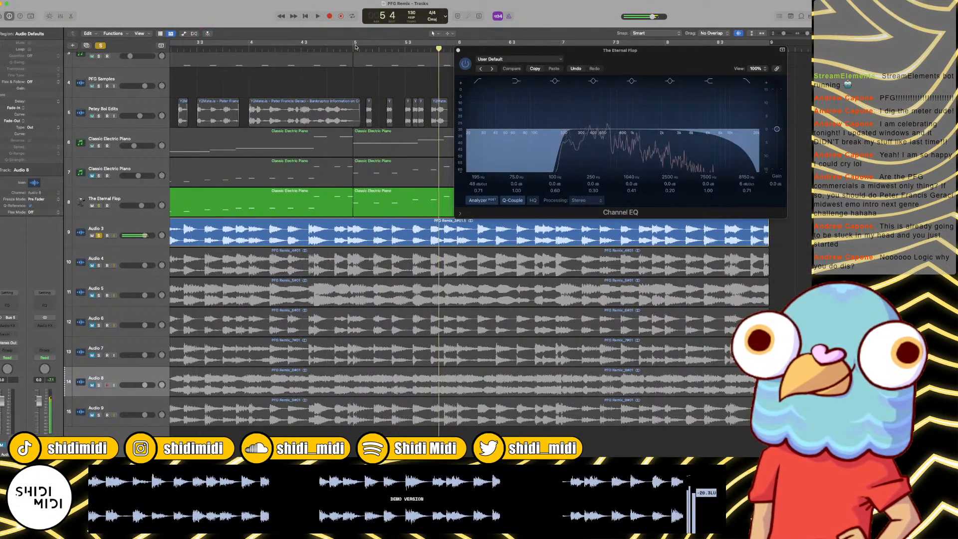
pyautogui.click(391, 221)
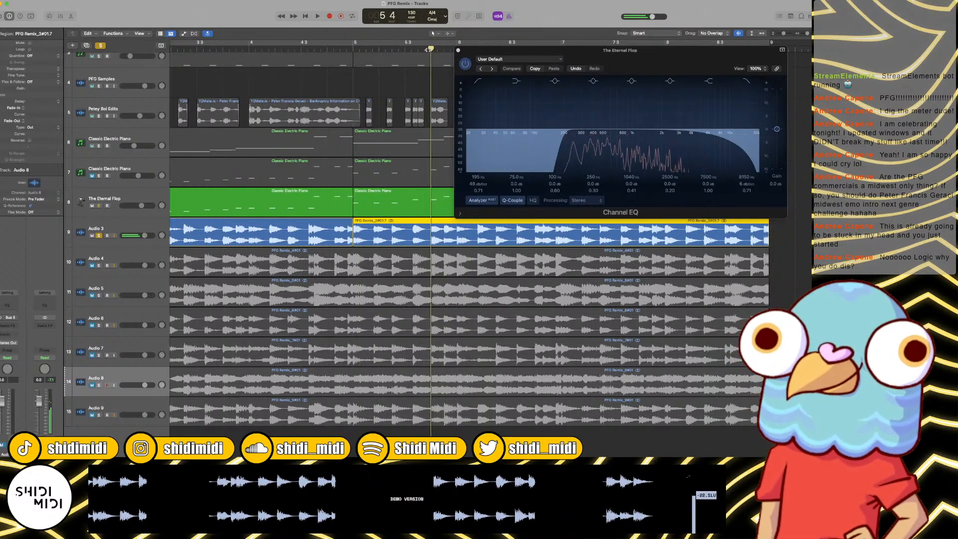
pyautogui.click(325, 228)
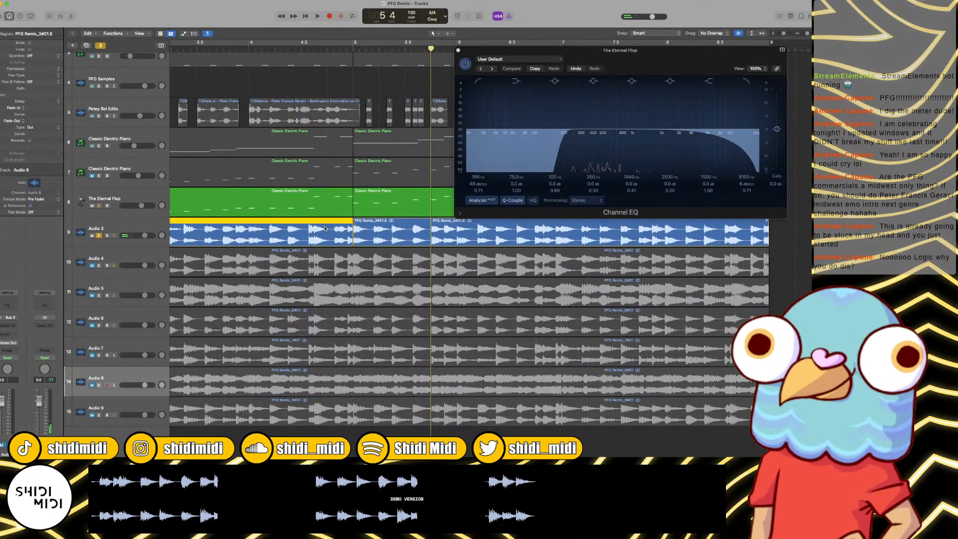
pyautogui.press('Delete')
# Step: Listen to the remaining Audio 3 region from beat 4 of bar 5 through its end at bar 9
pyautogui.press('space')
pyautogui.hscroll(6, 349, 239)
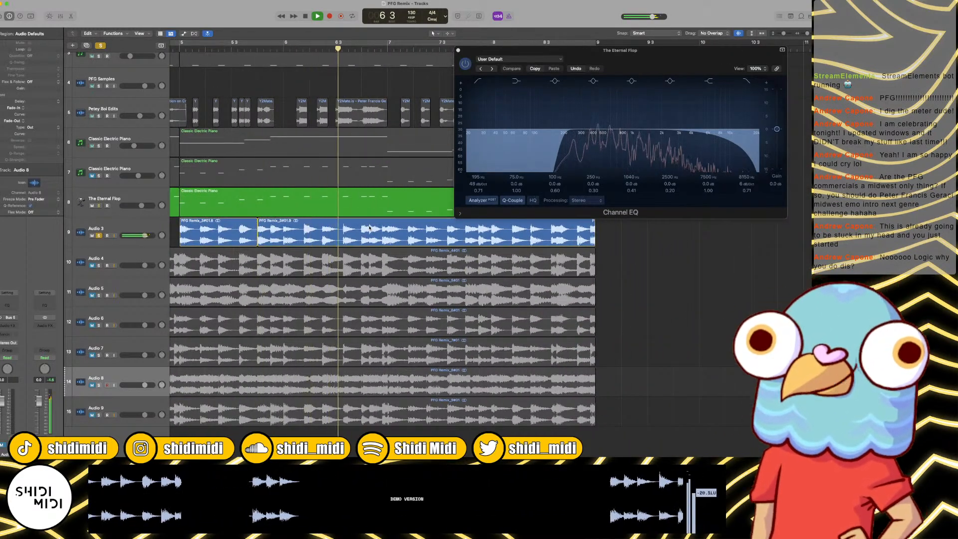
pyautogui.hscroll(1, 381, 250)
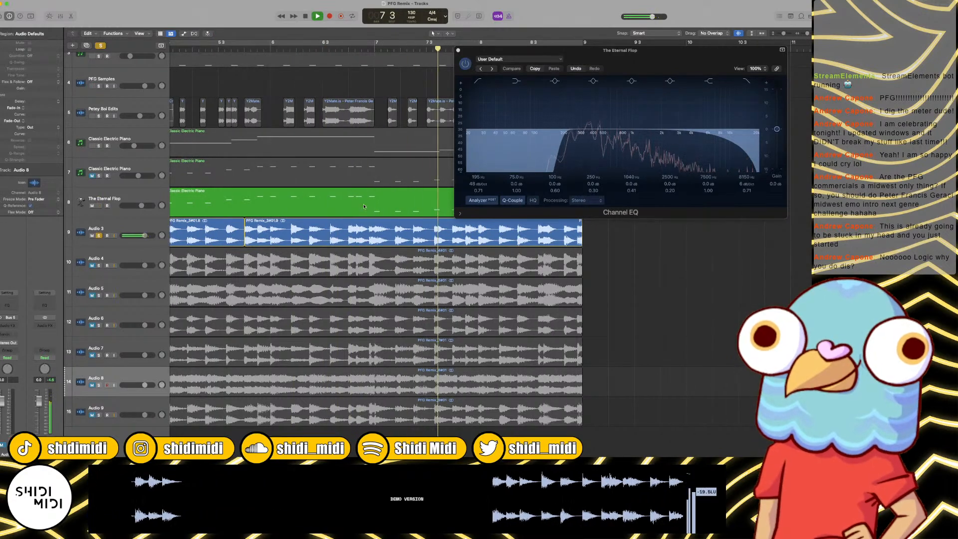
pyautogui.hscroll(5, 368, 194)
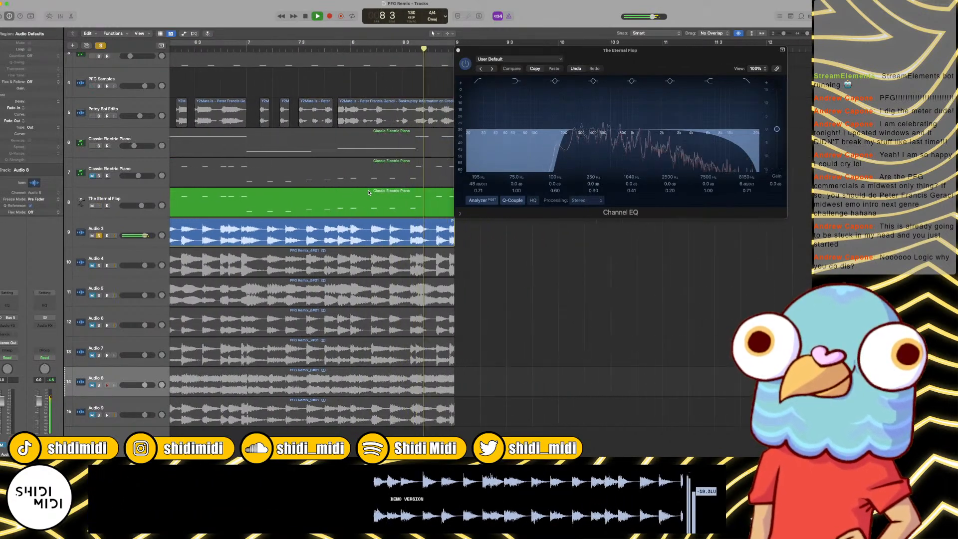
pyautogui.click(402, 50)
pyautogui.press('space')
pyautogui.hscroll(-1, 405, 50)
pyautogui.press('space')
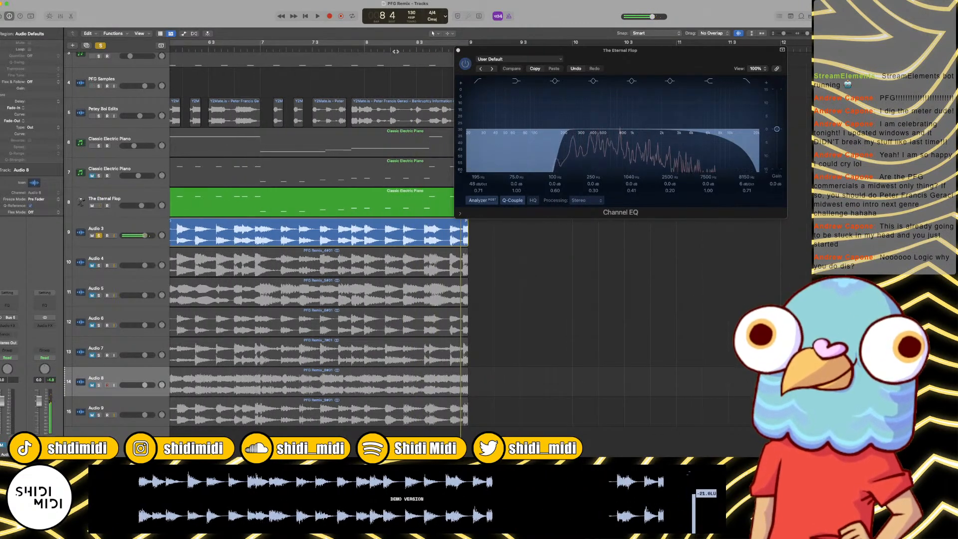
# Step: Split Audio 3 around beats 3 and 4 of bar 8, and delete the pieces before and after that short snippet
pyautogui.click(396, 50)
pyautogui.press('space')
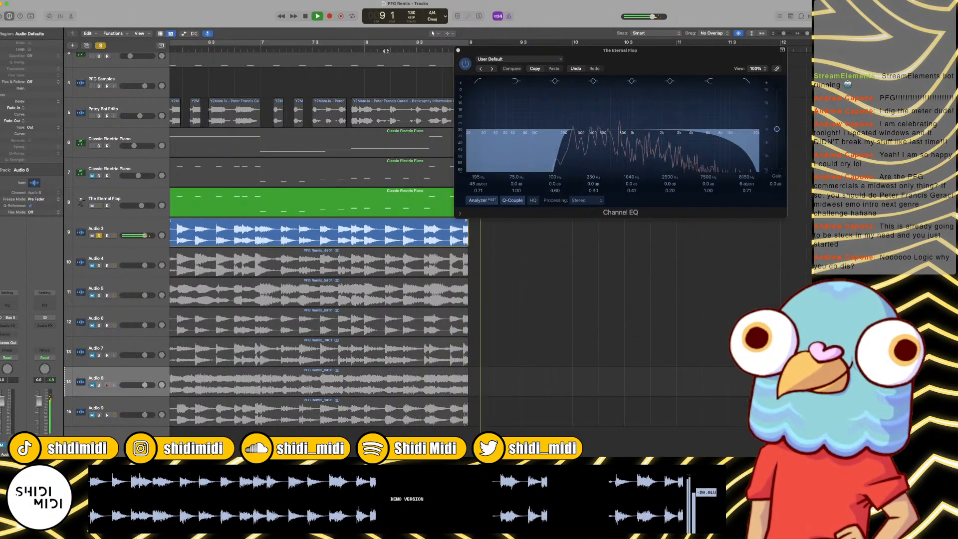
pyautogui.click(420, 49)
pyautogui.press('space')
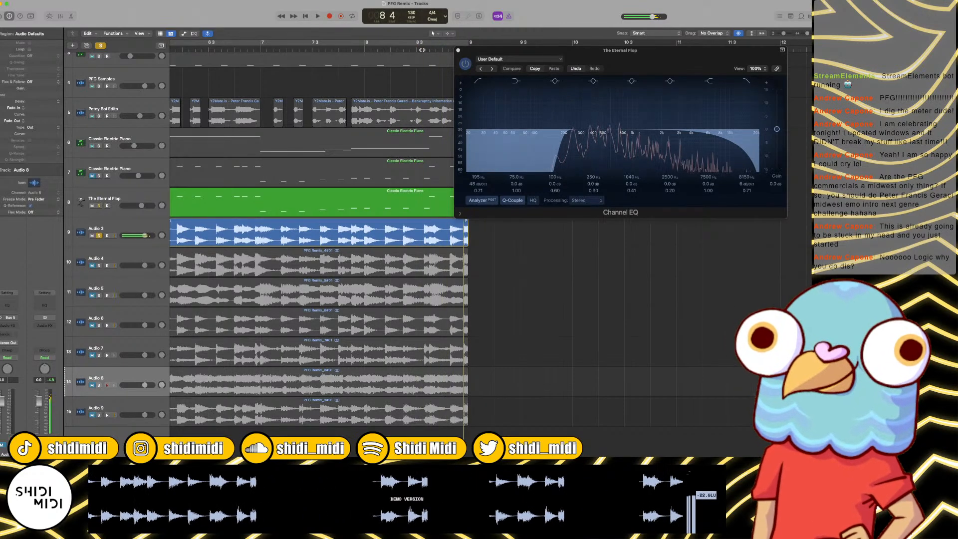
pyautogui.click(422, 50)
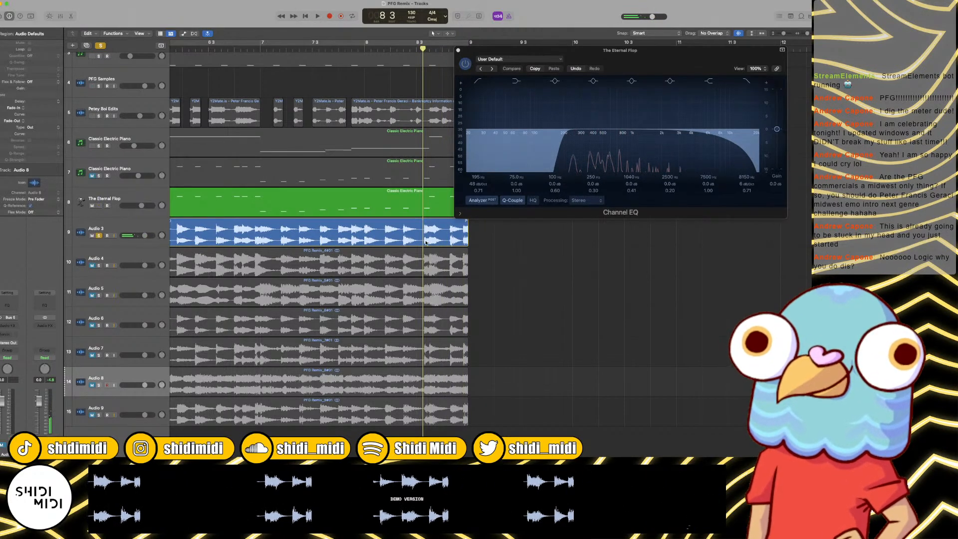
pyautogui.press('super+t')
pyautogui.click(444, 49)
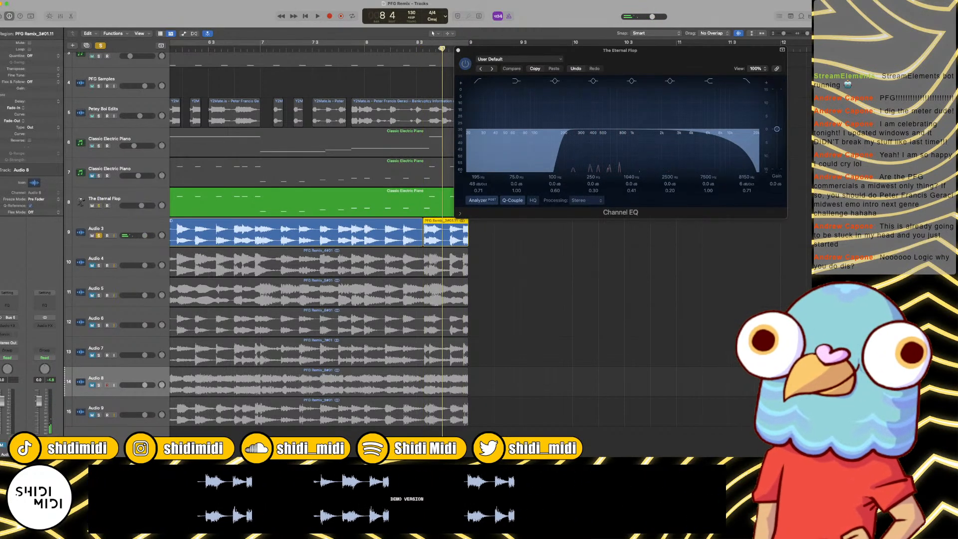
pyautogui.click(449, 49)
pyautogui.press('super+t')
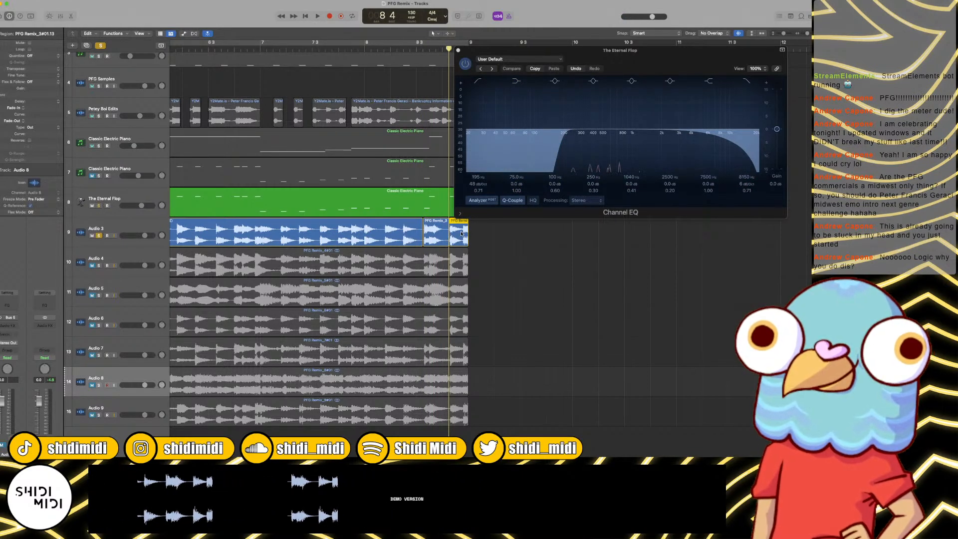
pyautogui.press('Delete')
pyautogui.click(385, 232)
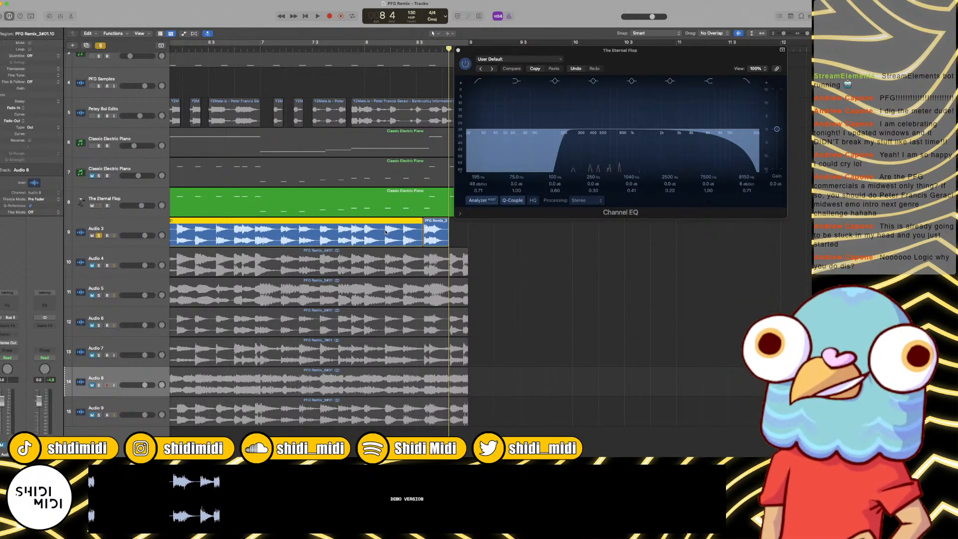
pyautogui.press('Delete')
# Step: Select the three kept Audio 3 snippets and cut matching gaps out of the Audio 4 to Audio 9 regions
pyautogui.press('super+Left')
pyautogui.press('super+Left')
pyautogui.moveTo(382, 232); pyautogui.dragTo(206, 232)
# Step: Unmute and solo Audio 4 alongside Audio 3, and play both tracks from bar 1
pyautogui.click(99, 266)
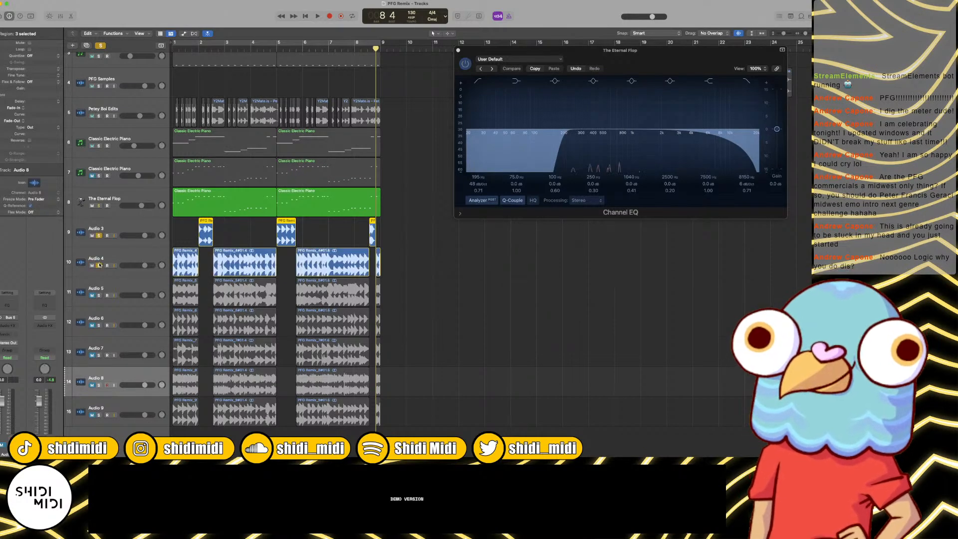
pyautogui.press('space')
pyautogui.press('super+Right')
pyautogui.press('super+Right')
pyautogui.press('super+Right')
pyautogui.press('super+Right')
pyautogui.press('super+Right')
pyautogui.press('super+Right')
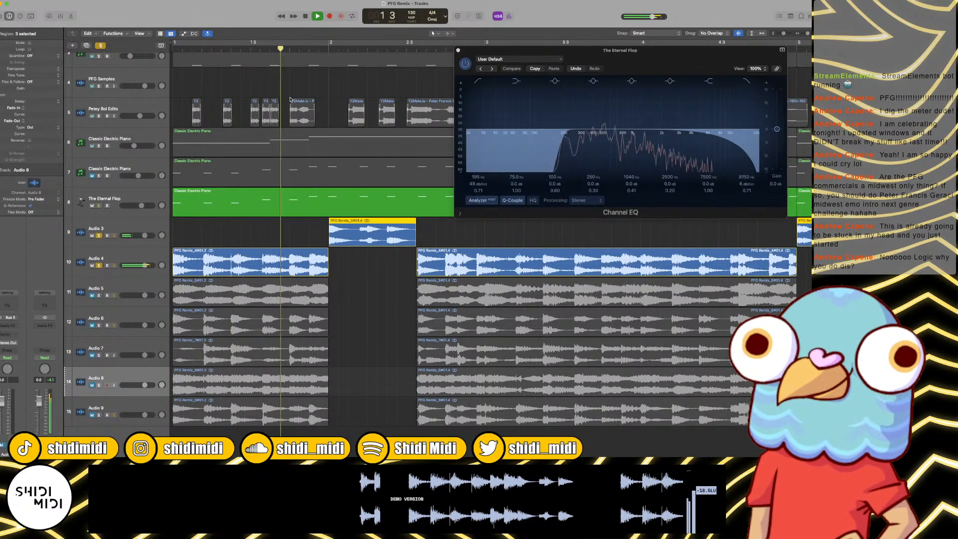
pyautogui.hscroll(3, 318, 71)
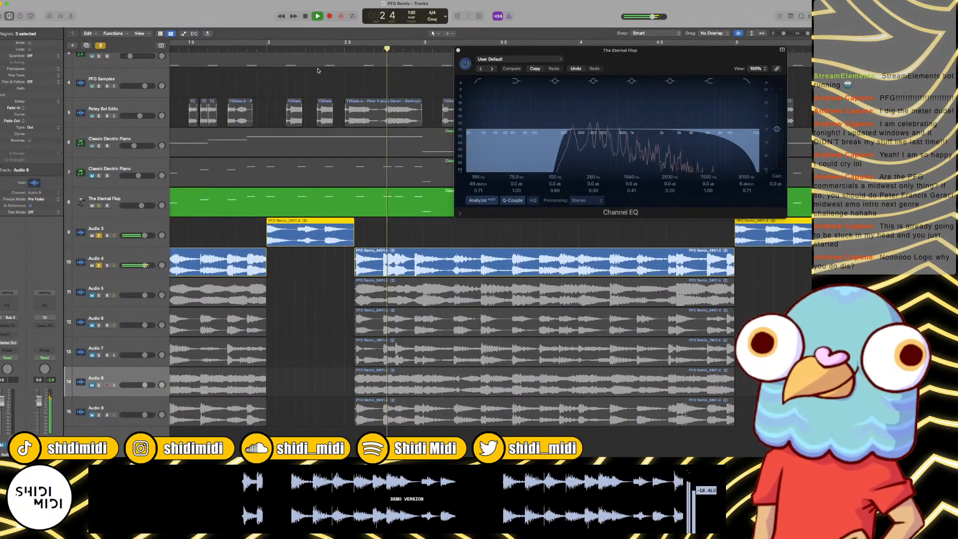
# Step: Listen to the Audio 4 section up to bar 4 and replay it from bar 3
pyautogui.press('space')
pyautogui.hscroll(4, 354, 71)
pyautogui.hscroll(4, 353, 71)
pyautogui.press('space')
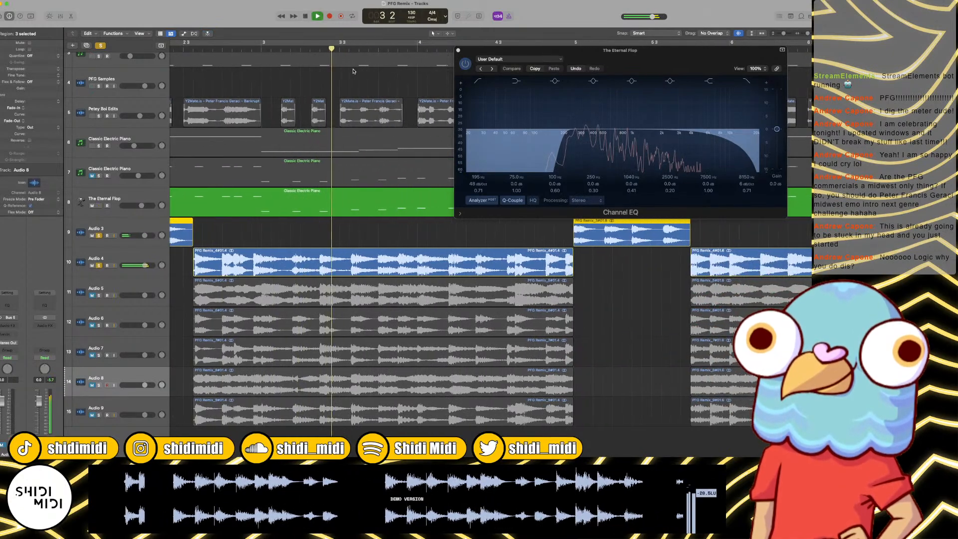
pyautogui.click(261, 49)
pyautogui.press('space')
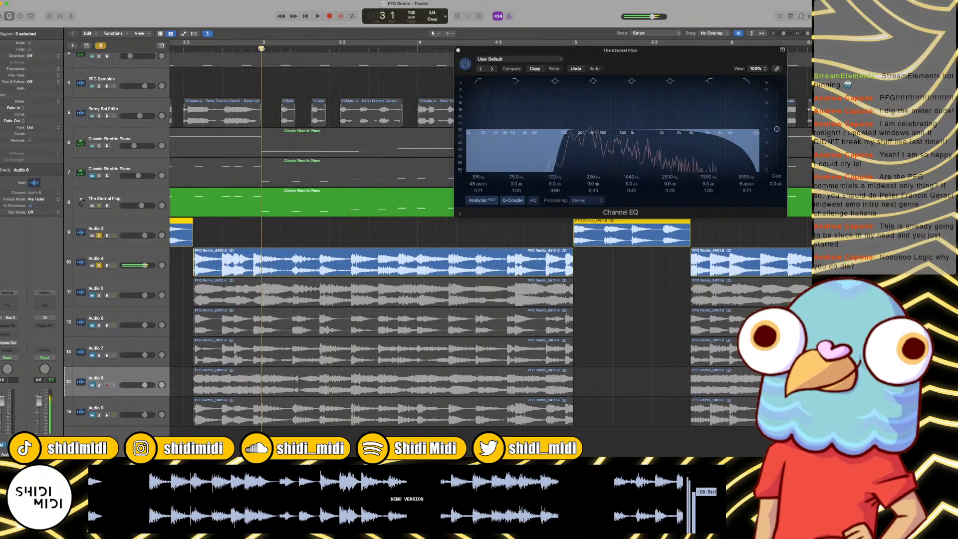
# Step: Split Audio 4 at bar 3 and just after beat 3 of bar 3, and delete the piece before bar 3
pyautogui.click(287, 259)
pyautogui.press('super+t')
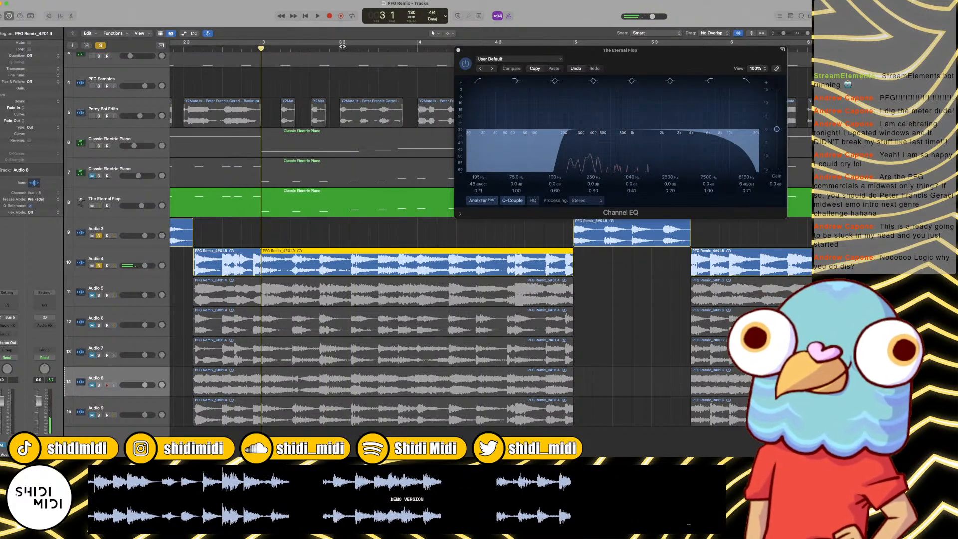
pyautogui.moveTo(341, 49); pyautogui.dragTo(349, 50)
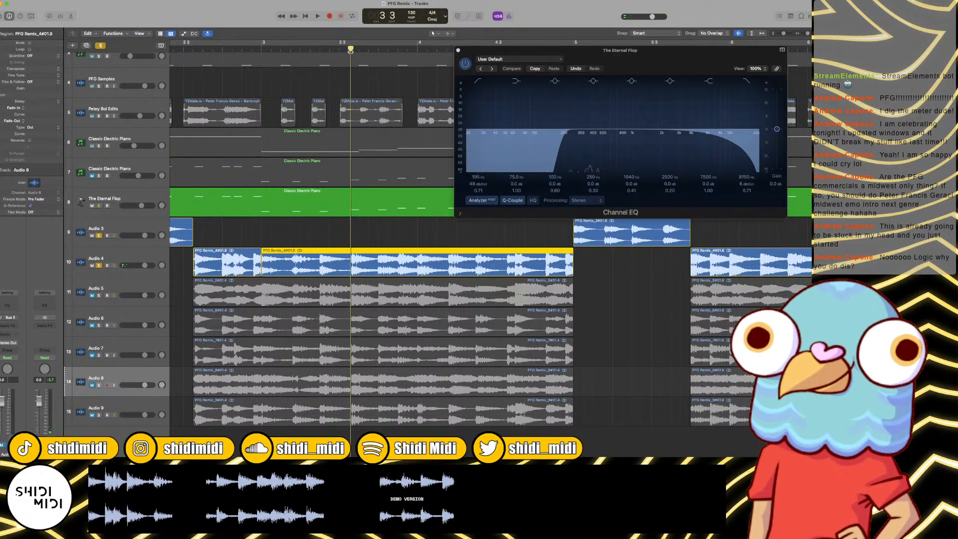
pyautogui.click(243, 256)
pyautogui.press('Delete')
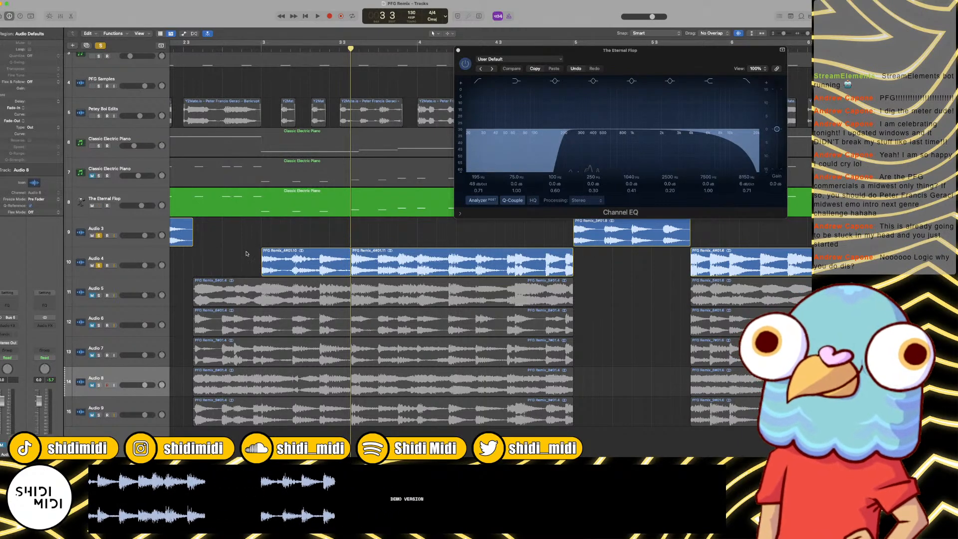
# Step: Play on past the bar 3 snippet and delete the Audio 4 piece that follows it up to bar 5
pyautogui.hscroll(-5, 248, 258)
pyautogui.click(255, 260)
pyautogui.press('Delete')
pyautogui.press('space')
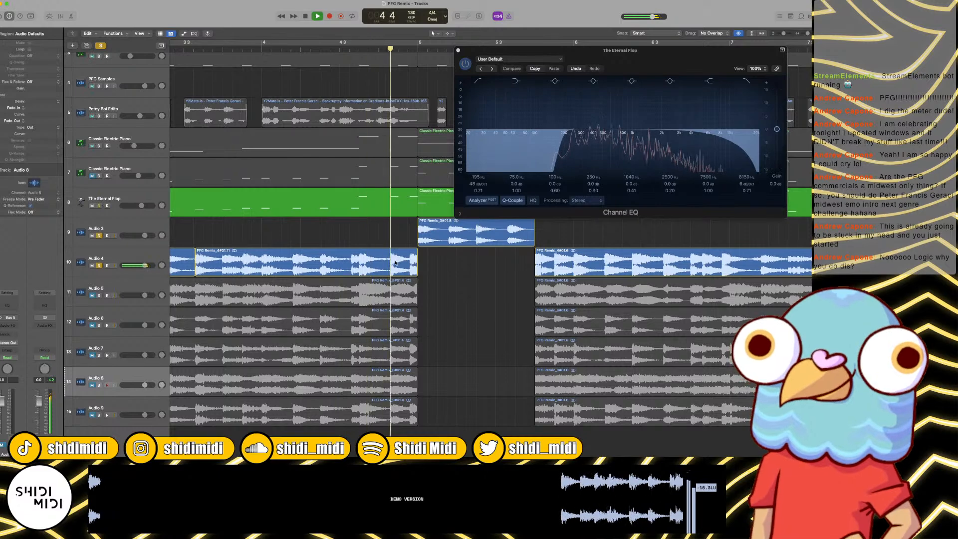
pyautogui.press('space')
pyautogui.click(360, 257)
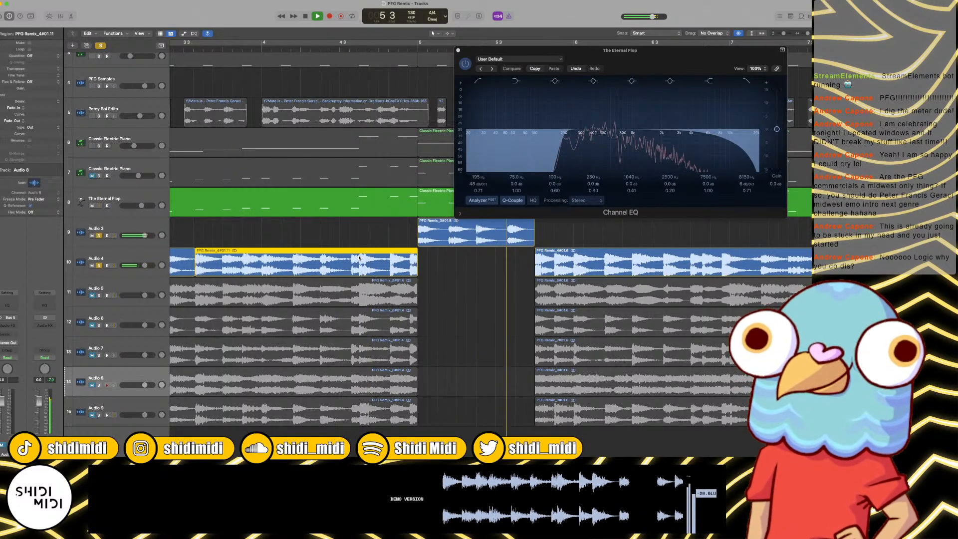
pyautogui.press('Delete')
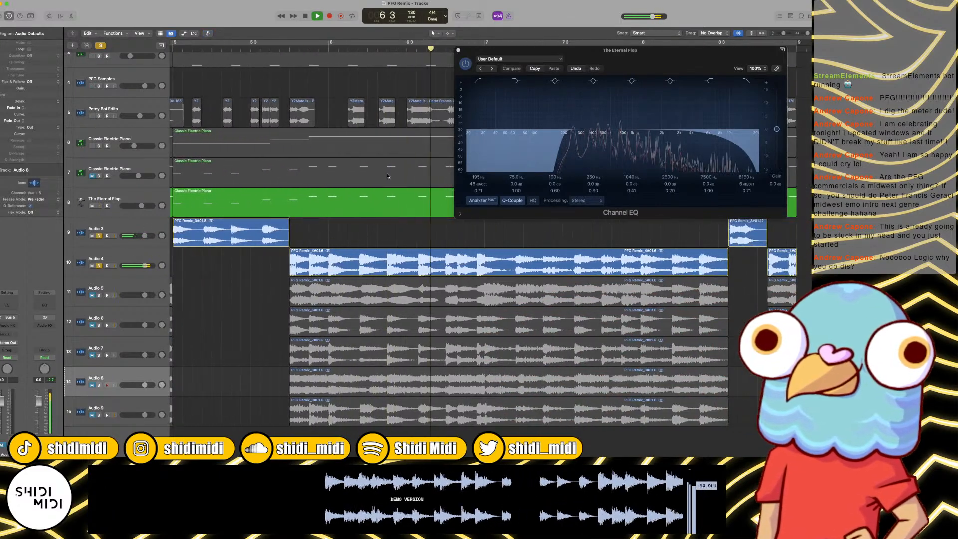
# Step: Play through to bar 9 and delete the last short Audio 4 piece at the end of bar 8
pyautogui.press('space')
pyautogui.doubleClick(349, 50)
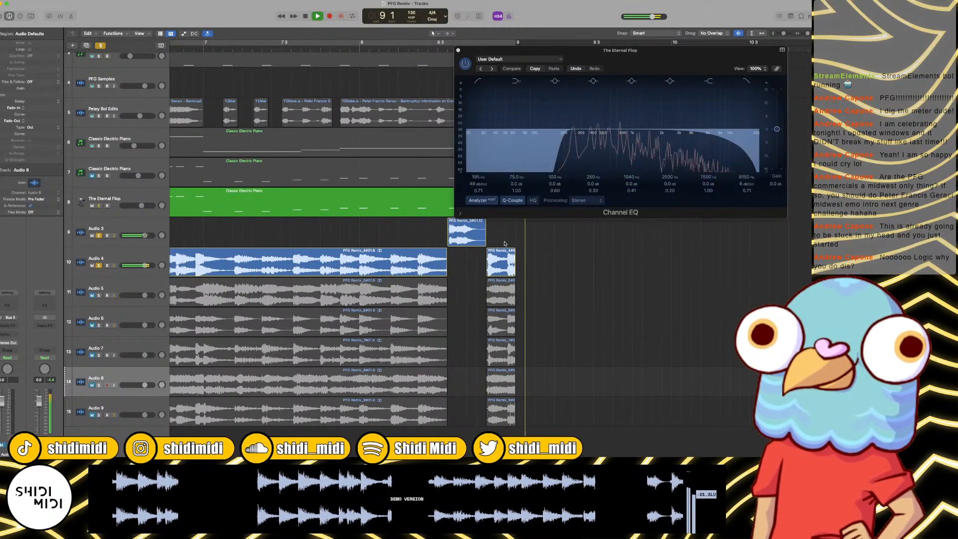
pyautogui.hscroll(-5, 510, 252)
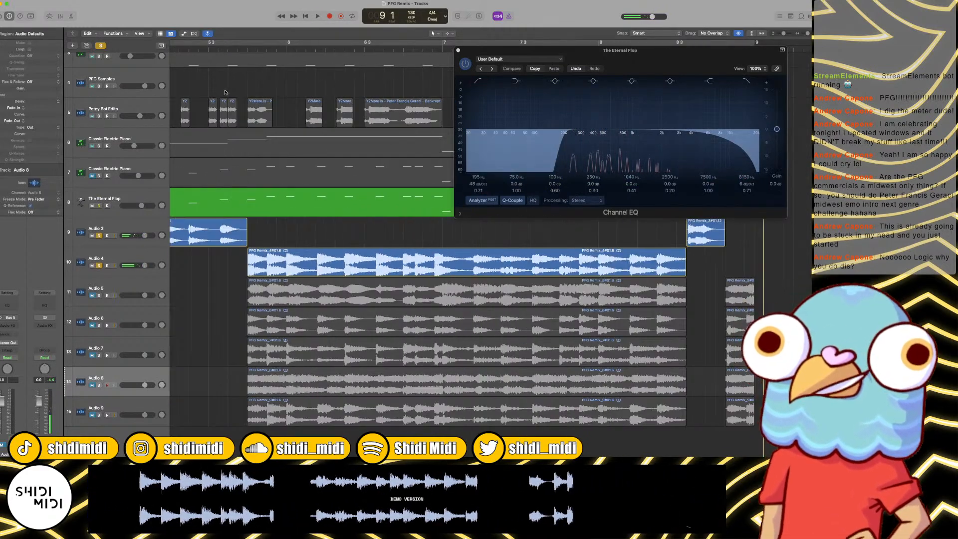
# Step: Replay the soloed Audio 4 section several times around bars 6 and 7 to judge where to cut
pyautogui.press('space')
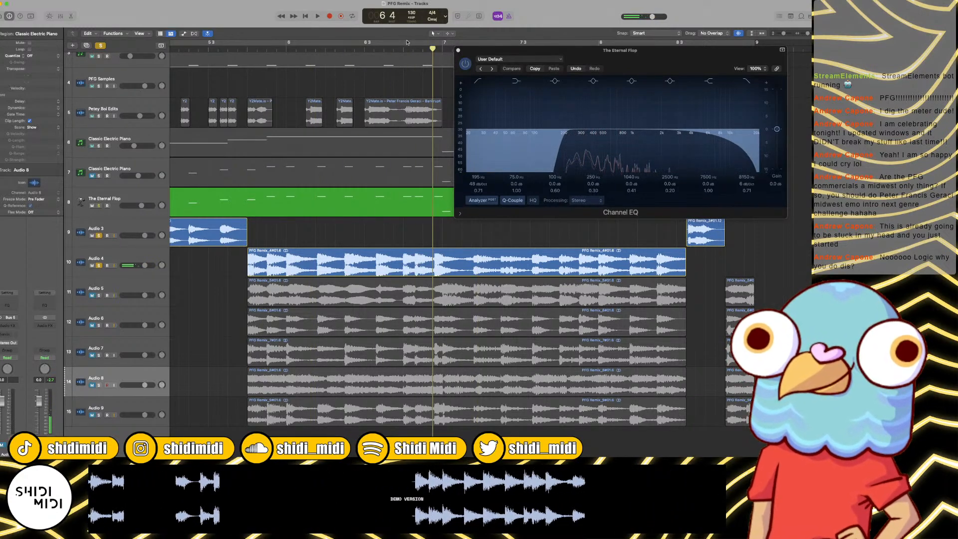
pyautogui.press('space')
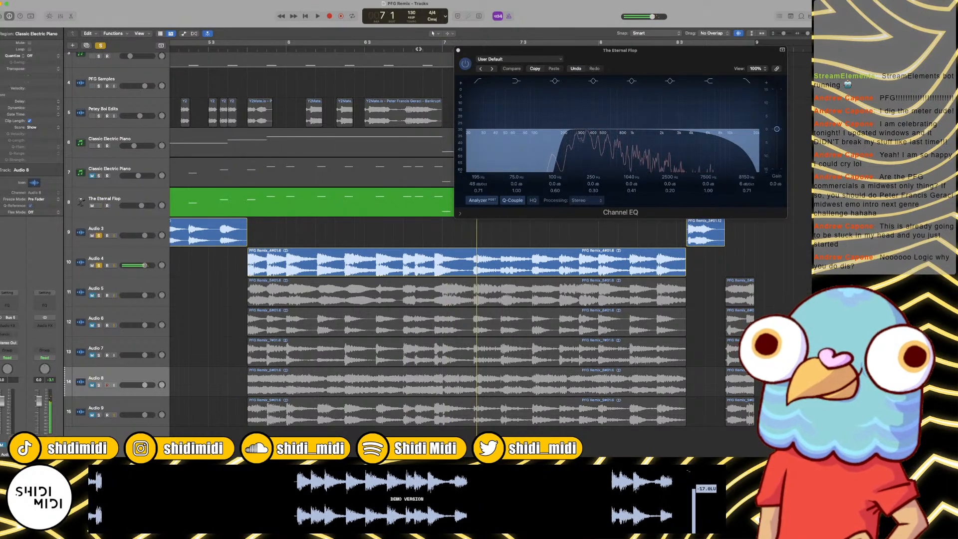
pyautogui.press('space')
pyautogui.press('space')
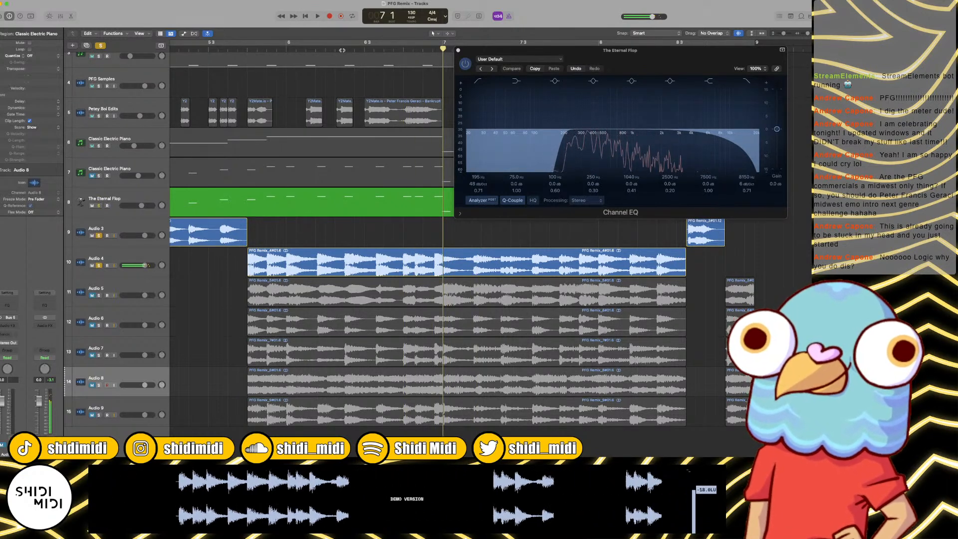
pyautogui.moveTo(327, 50); pyautogui.dragTo(313, 49)
pyautogui.press('space')
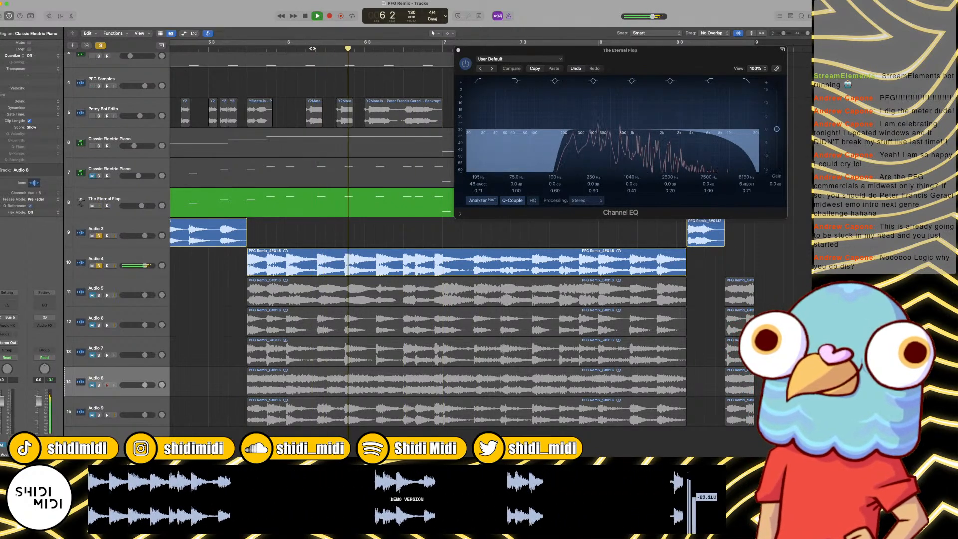
pyautogui.press('space')
pyautogui.click(315, 49)
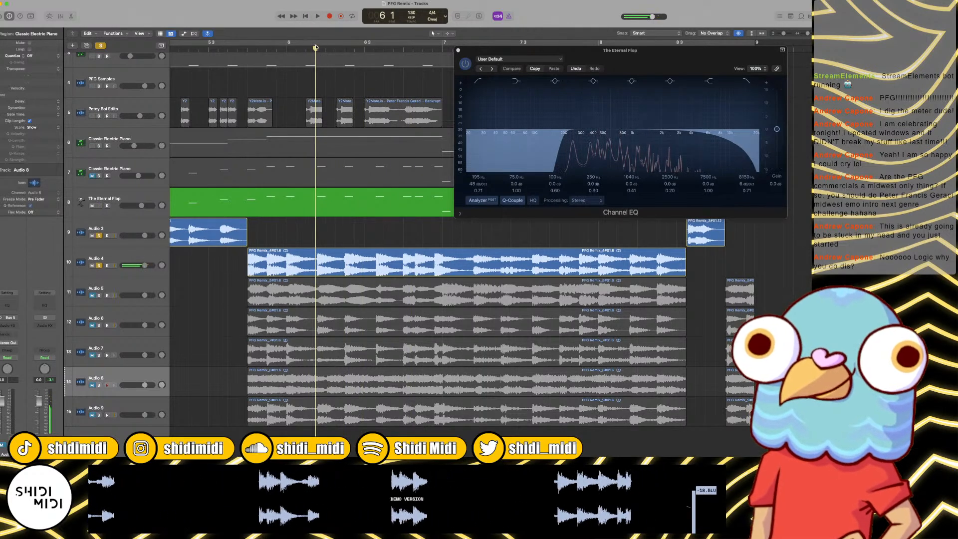
# Step: Split a short Audio 4 snippet at the start of bar 6, move it back to end at bar 6, and delete the pieces around it
pyautogui.click(286, 49)
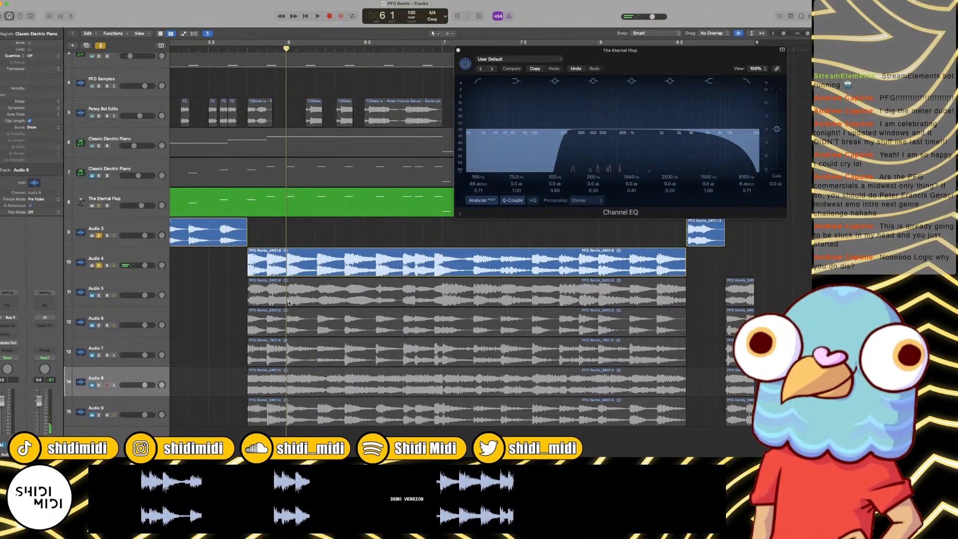
pyautogui.press('super+t')
pyautogui.click(306, 50)
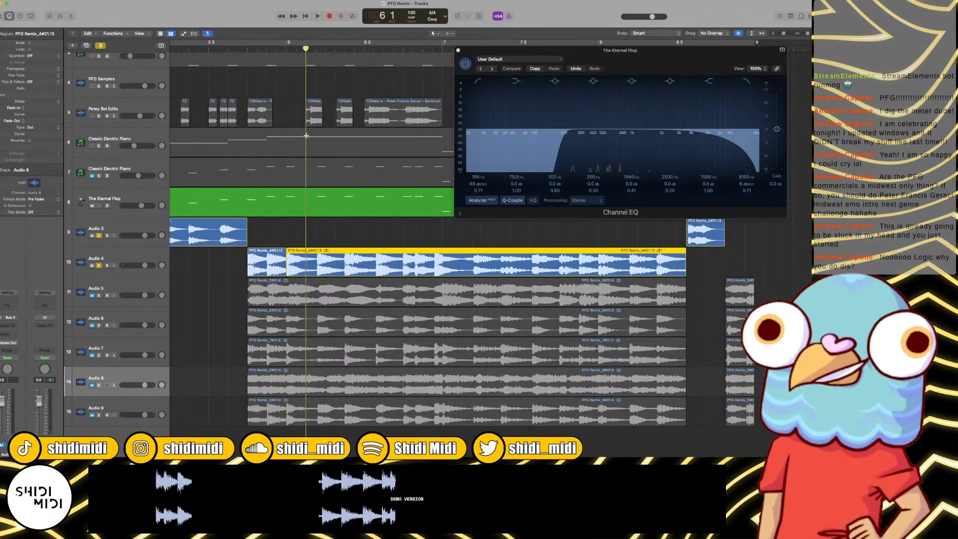
pyautogui.press('super+t')
pyautogui.moveTo(296, 264); pyautogui.dragTo(275, 263)
pyautogui.hscroll(-1, 274, 261)
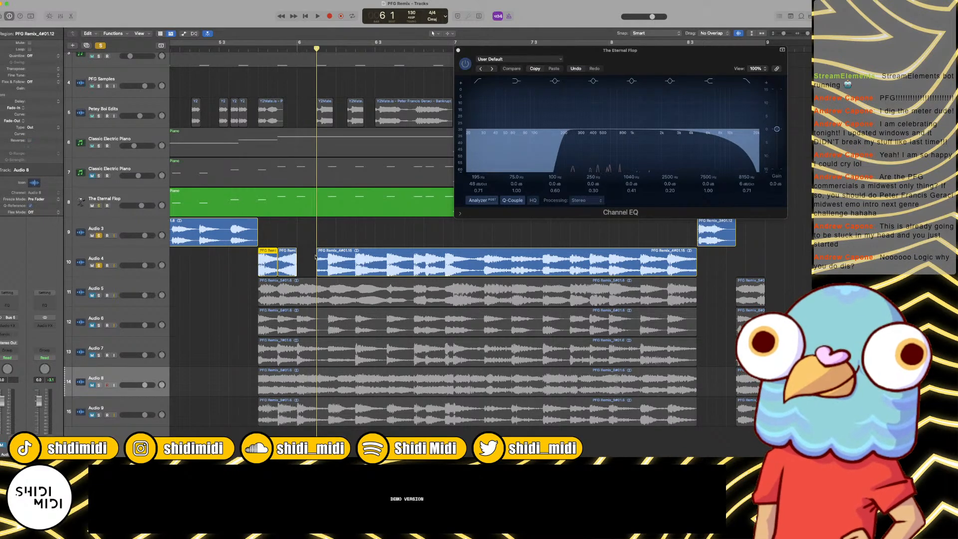
pyautogui.press('Delete')
pyautogui.click(354, 259)
pyautogui.press('Delete')
pyautogui.hscroll(3, 355, 259)
# Step: Select the two kept Audio 4 snippets and cut matching gaps out of the Audio 5 to Audio 9 regions
pyautogui.press('super+Left')
pyautogui.press('super+Left')
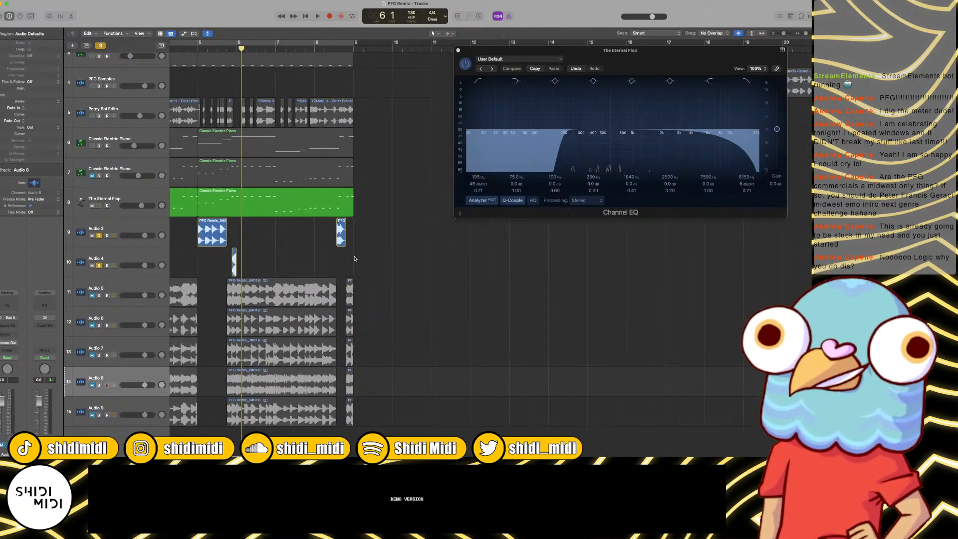
pyautogui.hscroll(-5, 379, 260)
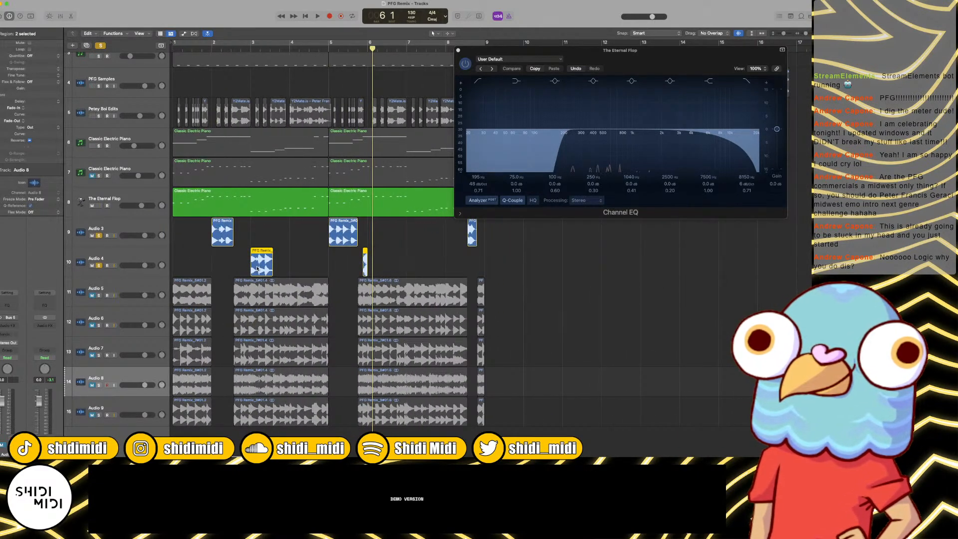
pyautogui.moveTo(258, 268)
pyautogui.mouseDown()
pyautogui.moveTo(263, 409)
pyautogui.moveTo(260, 262)
pyautogui.mouseUp()
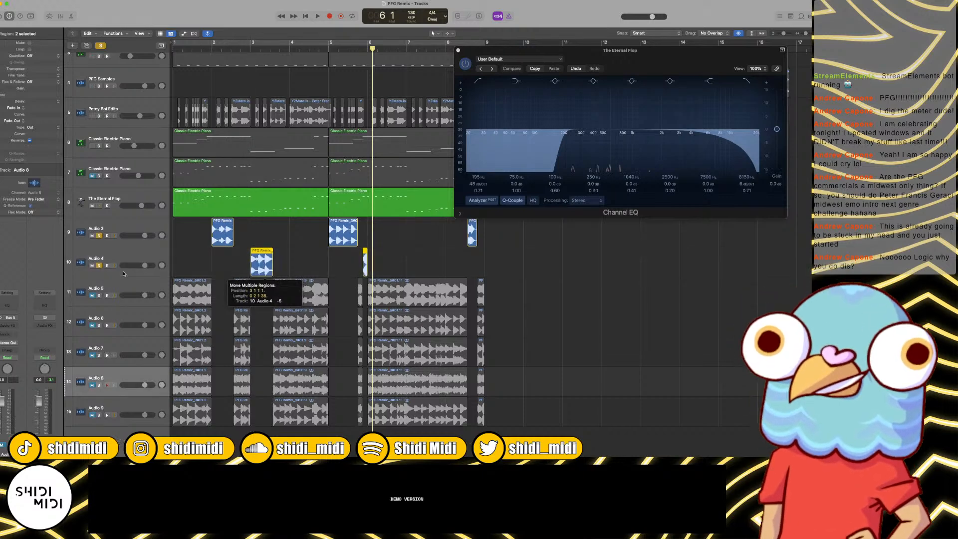
# Step: Unmute and solo Audio 5 alongside Audio 3 and Audio 4, and play the tracks from bar 1
pyautogui.click(100, 295)
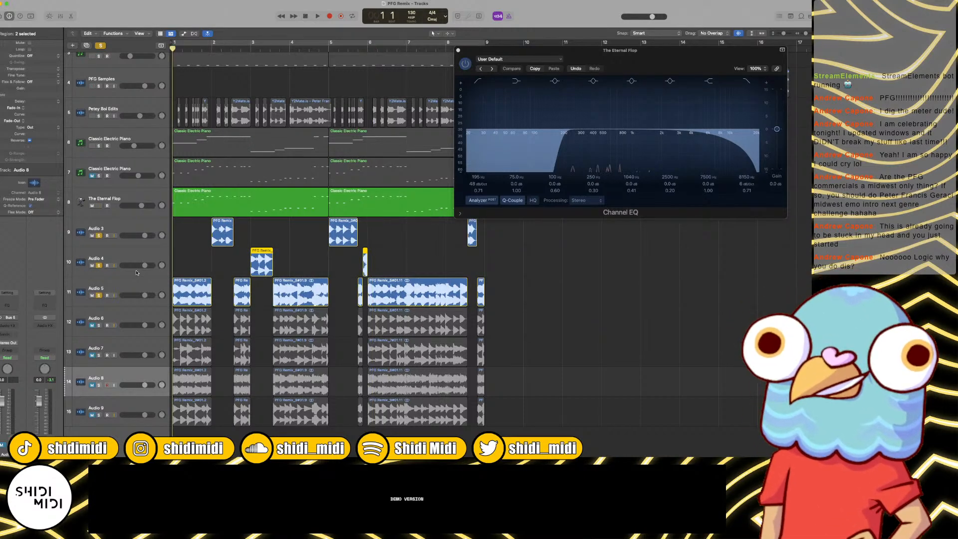
pyautogui.press('space')
pyautogui.press('super+Right')
pyautogui.press('super+Right')
pyautogui.press('super+Right')
pyautogui.press('super+Right')
pyautogui.press('super+Right')
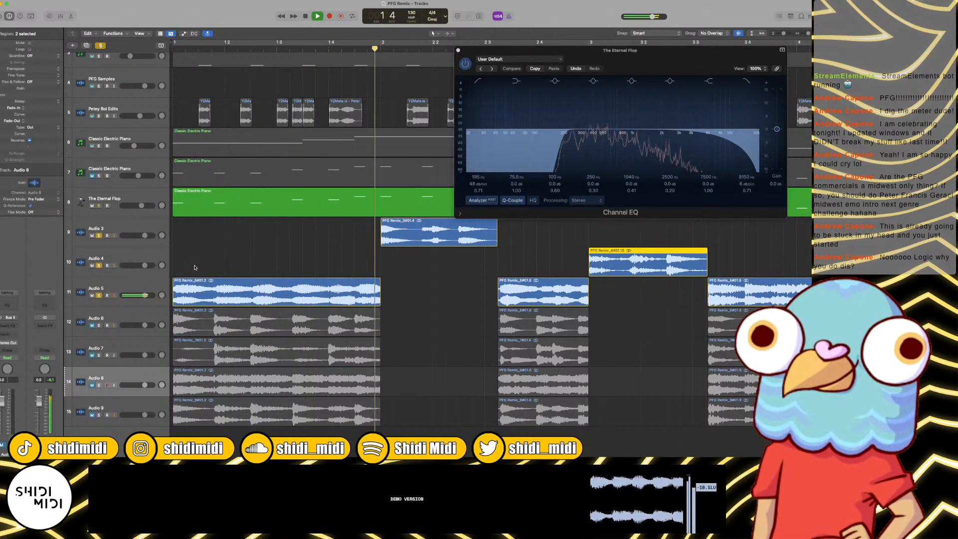
pyautogui.hscroll(3, 196, 267)
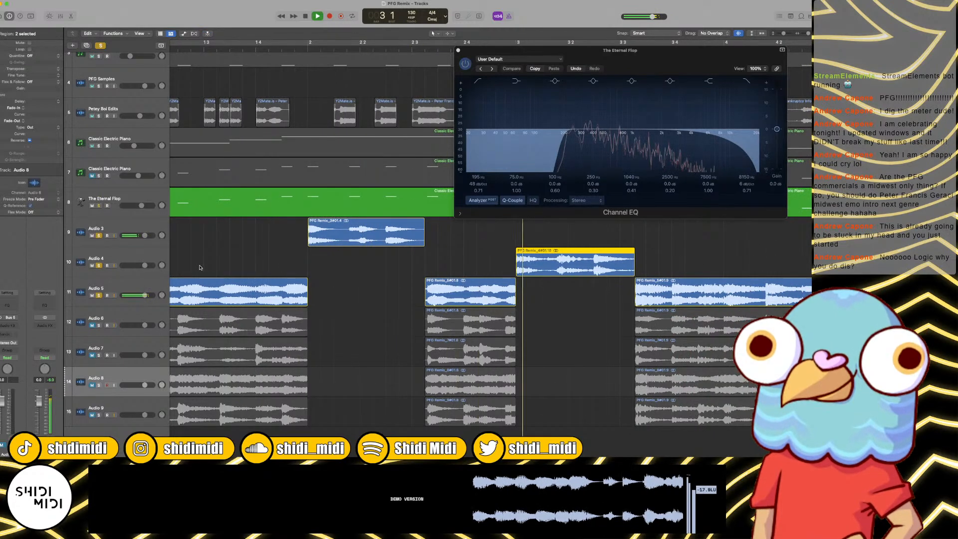
pyautogui.press('Return')
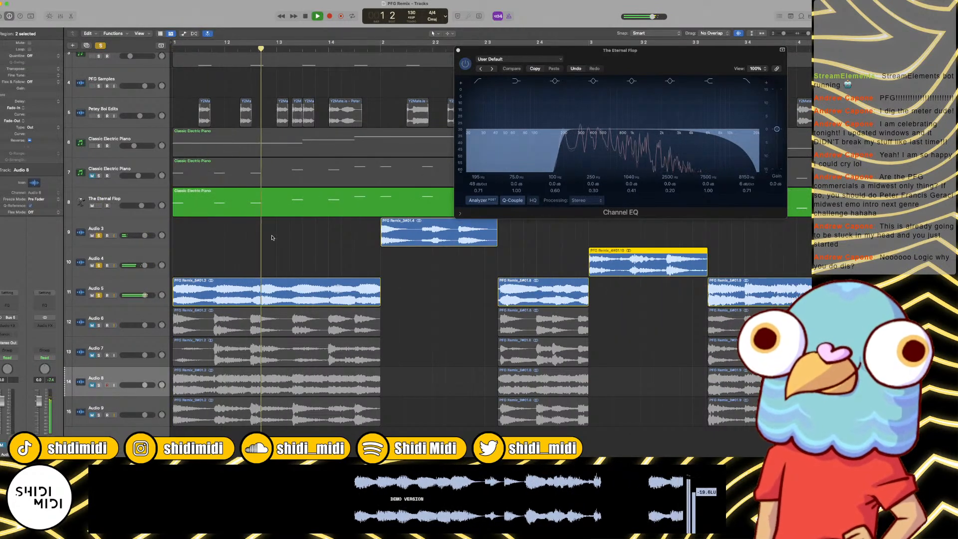
pyautogui.press('space')
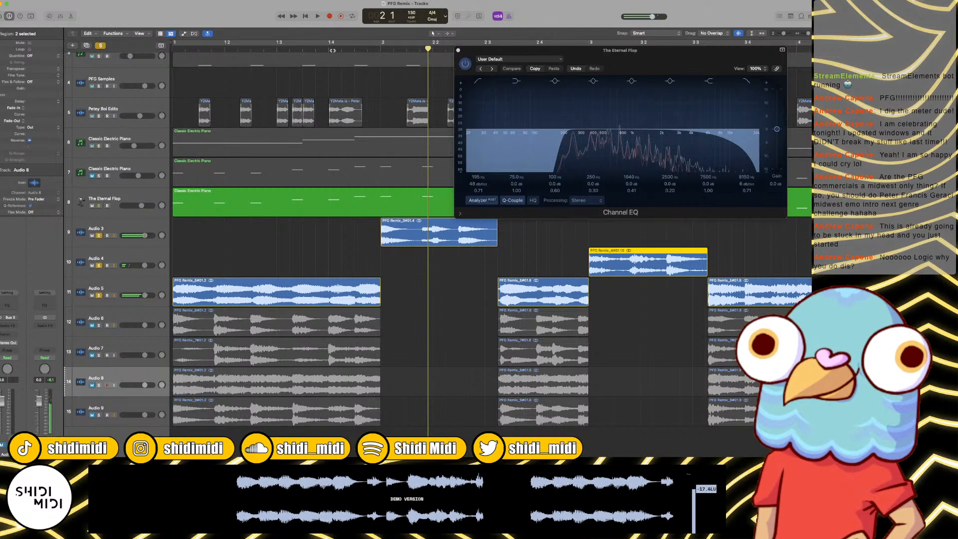
# Step: Split Audio 5 at beat 4 of bar 1, and delete the piece before it and the piece leading up to bar 3
pyautogui.click(332, 51)
pyautogui.click(348, 300)
pyautogui.press('super+t')
pyautogui.click(294, 297)
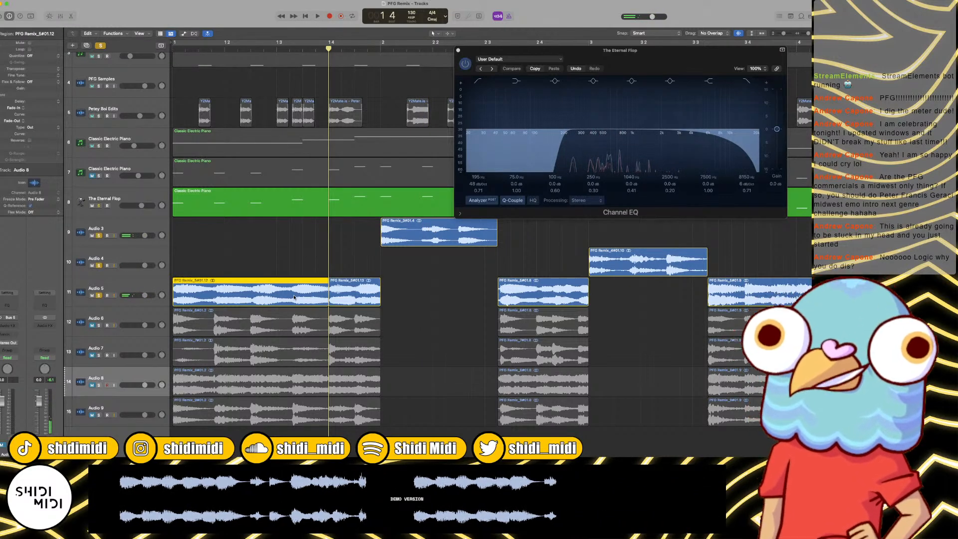
pyautogui.press('Delete')
pyautogui.press('space')
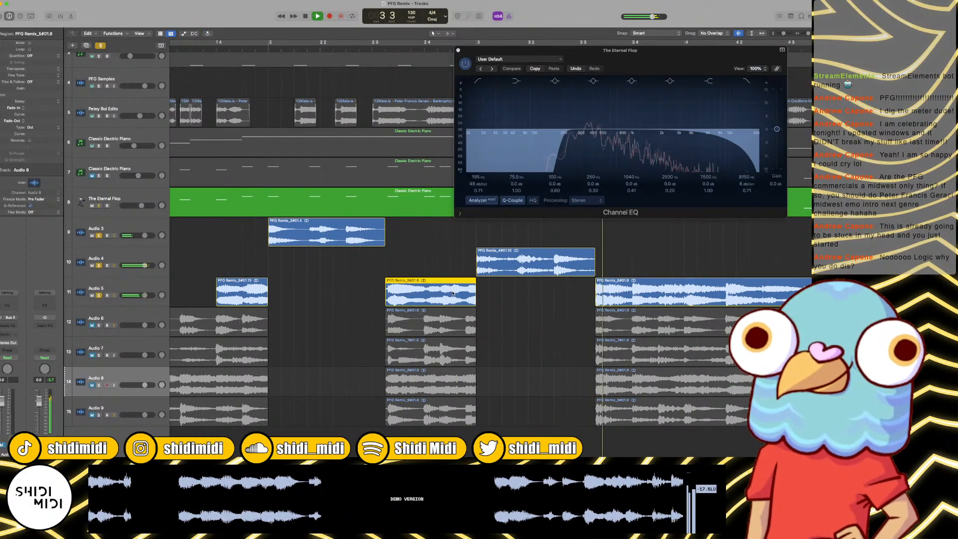
pyautogui.press('Delete')
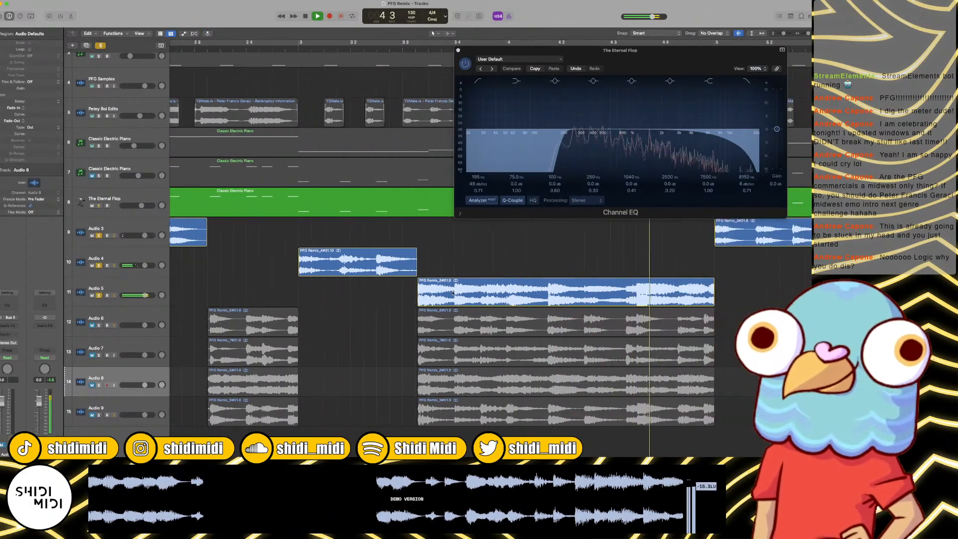
# Step: Split Audio 5 just after beat 3 of bar 4 and delete the piece before the split
pyautogui.press('space')
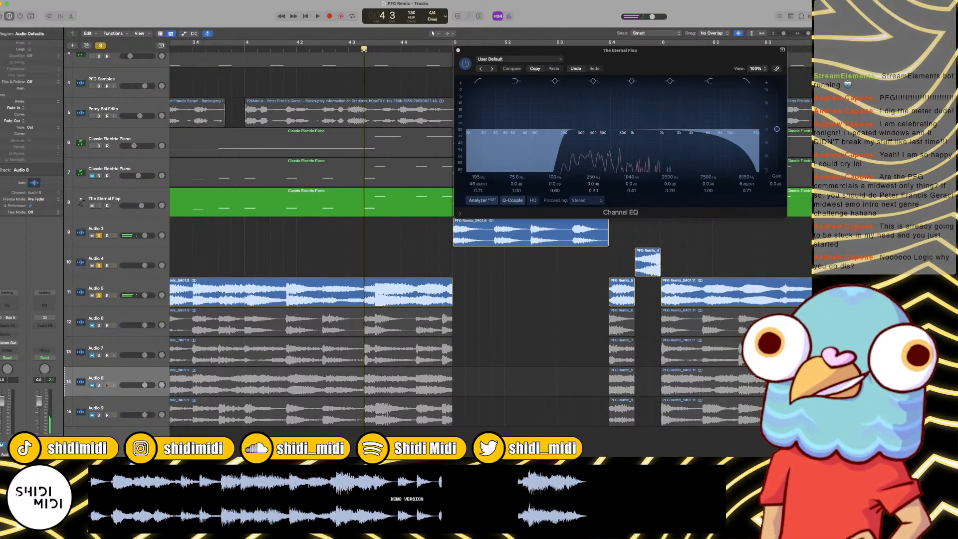
pyautogui.click(316, 289)
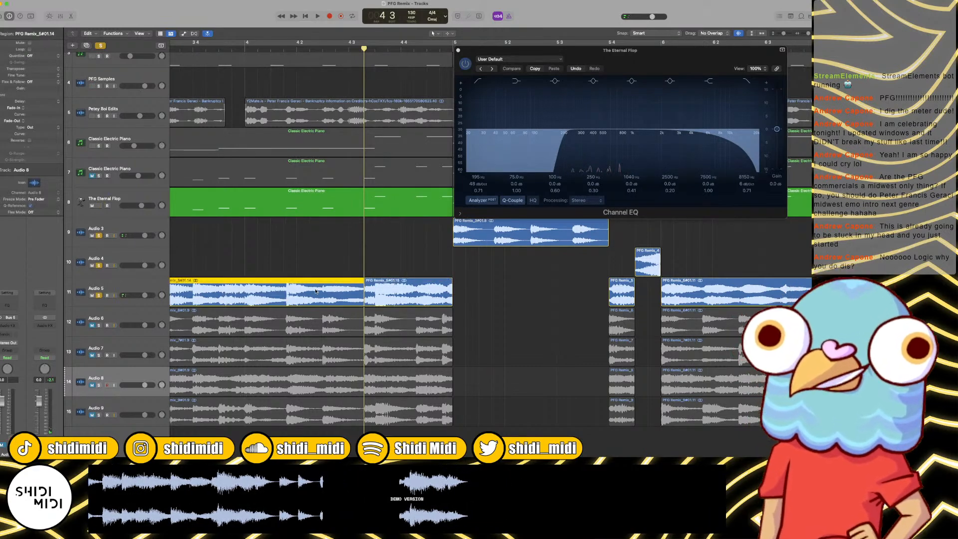
pyautogui.press('Delete')
pyautogui.press('super+Left')
# Step: Split Audio 5 just after beat 3 of bar 6 and delete its short piece near the end of bar 5
pyautogui.hscroll(5, 316, 290)
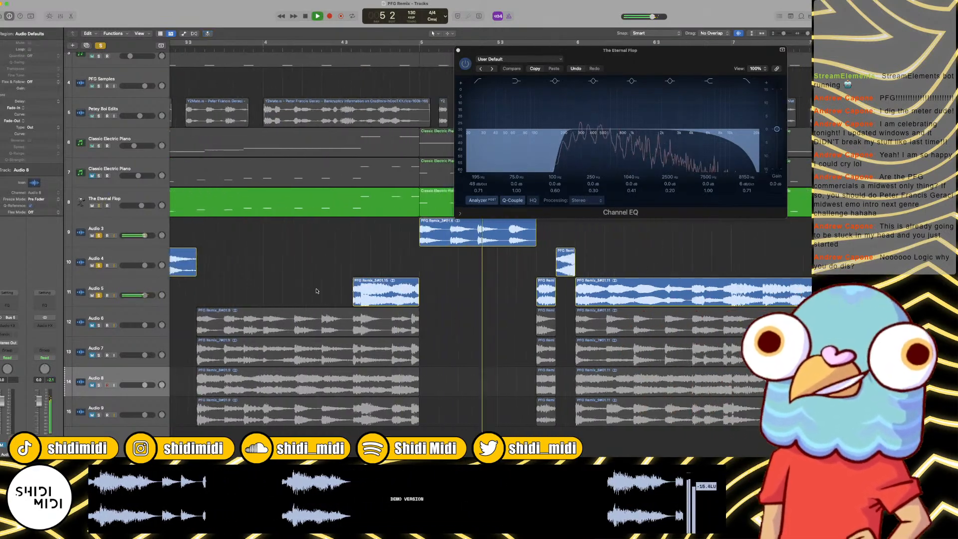
pyautogui.hscroll(4, 316, 290)
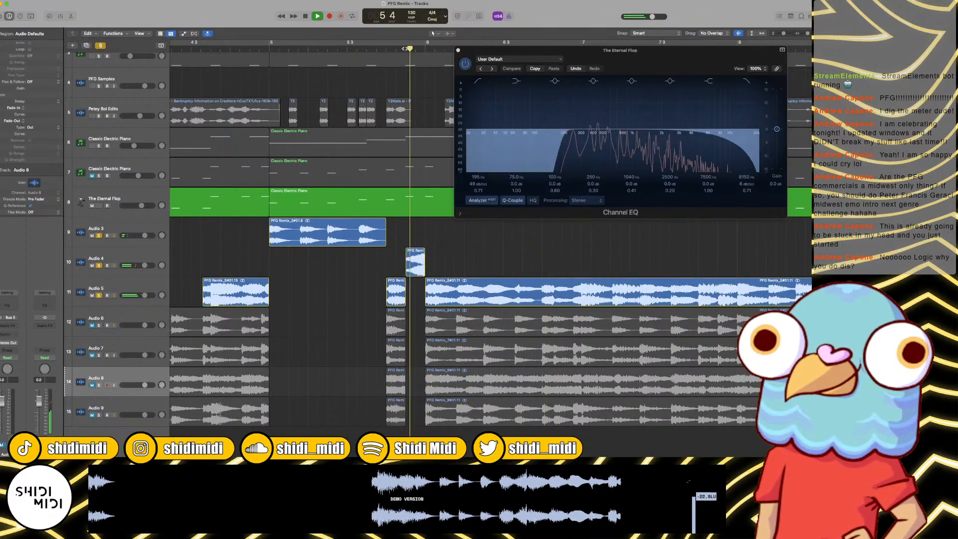
pyautogui.hscroll(3, 430, 52)
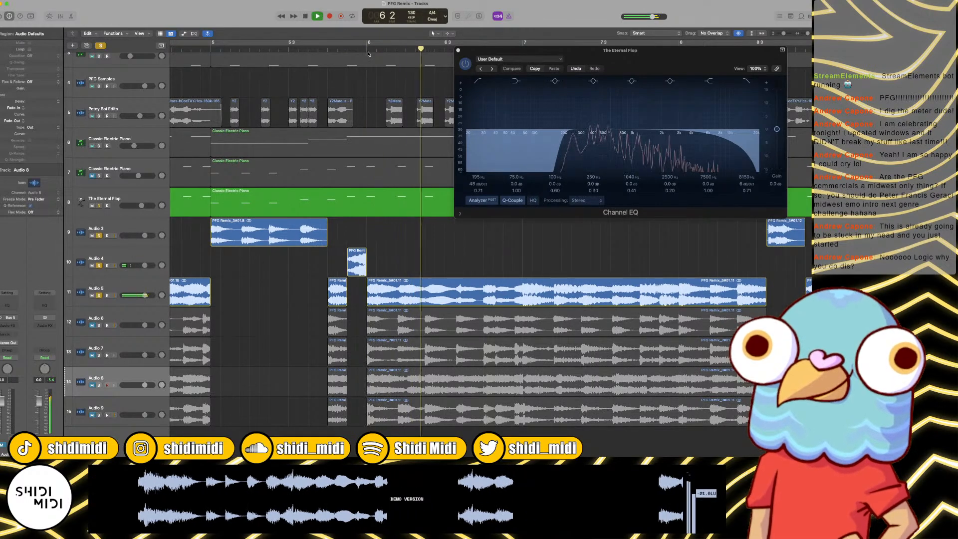
pyautogui.press('space')
pyautogui.hscroll(3, 406, 46)
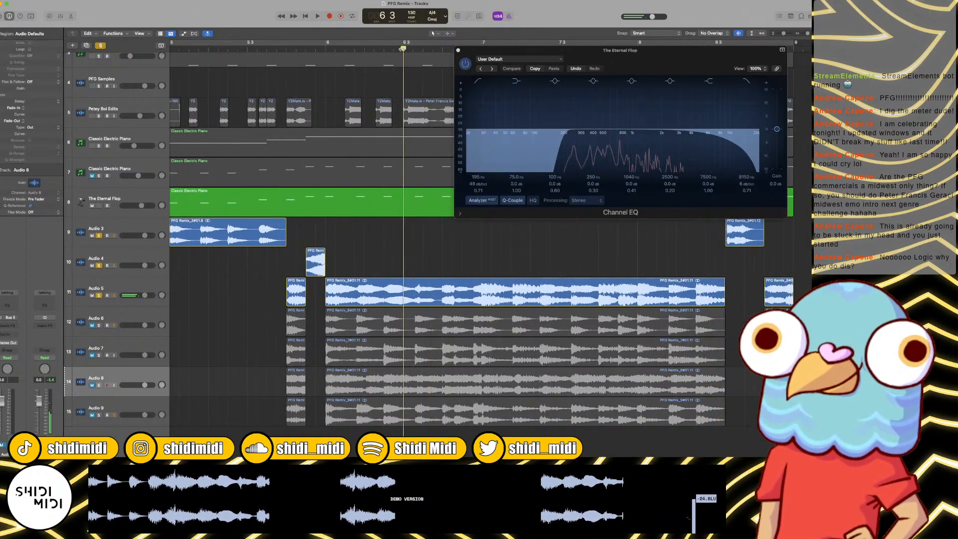
pyautogui.moveTo(403, 49); pyautogui.dragTo(415, 49)
pyautogui.scroll(1, 401, 292)
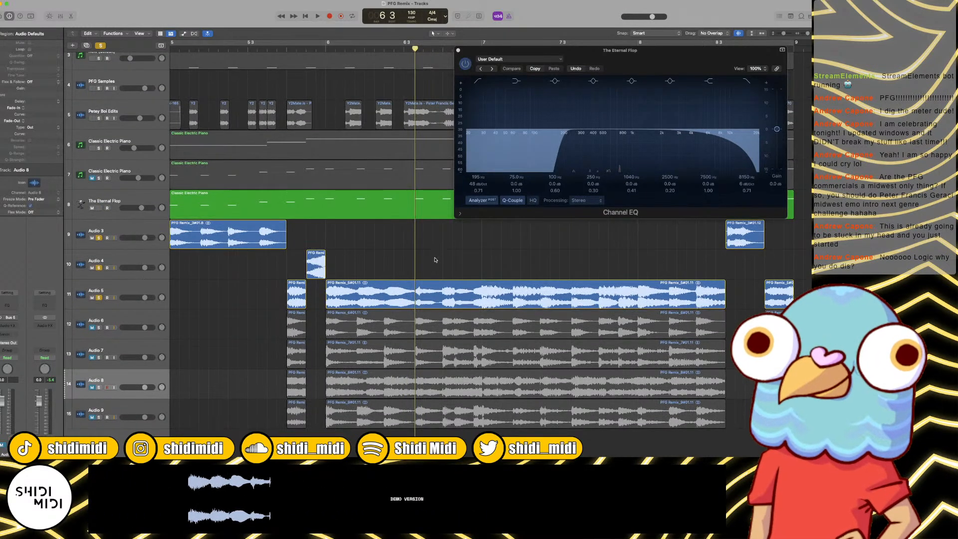
pyautogui.click(401, 290)
pyautogui.click(285, 301)
pyautogui.click(297, 296)
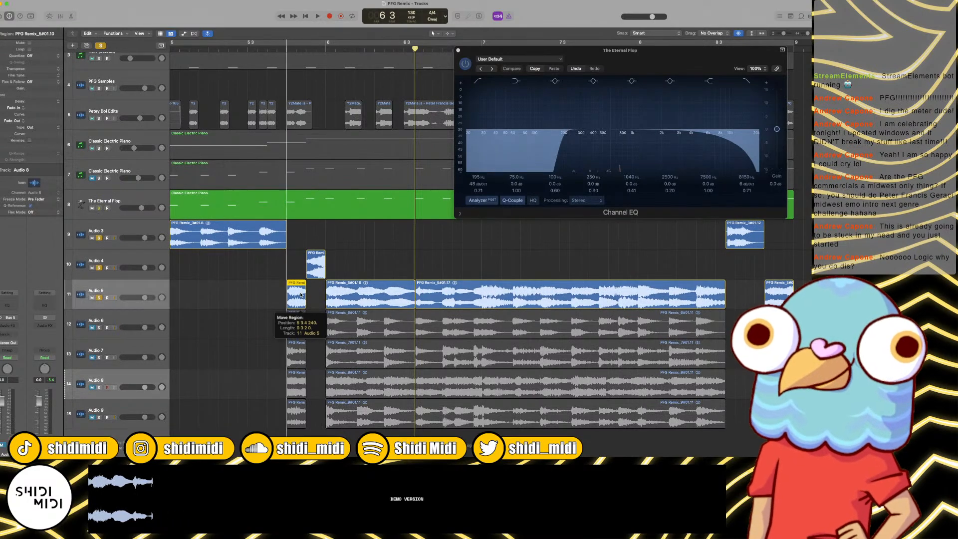
pyautogui.press('Delete')
# Step: Play through to bar 9, and delete the Audio 5 piece after the bar 6 split and the short one ending bar 8
pyautogui.press('space')
pyautogui.hscroll(3, 302, 295)
pyautogui.hscroll(3, 305, 293)
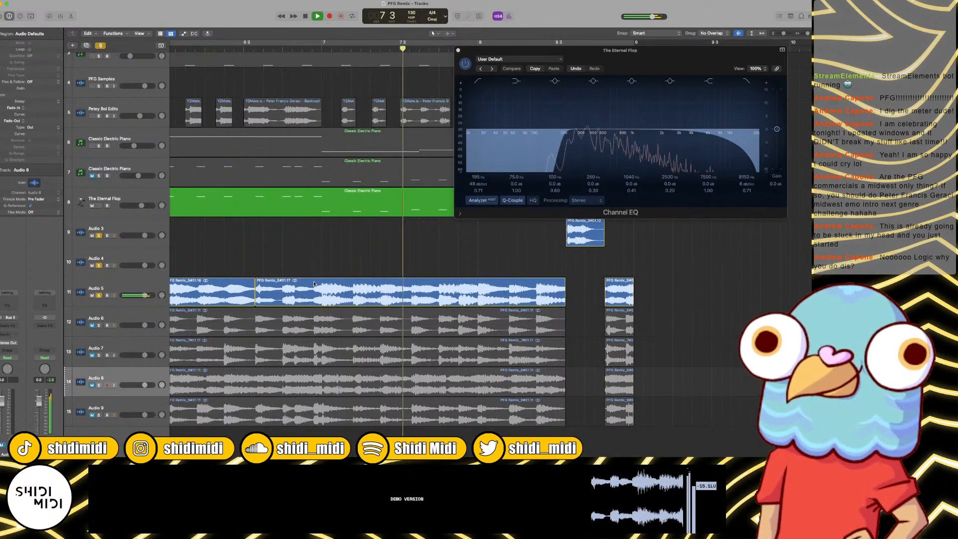
pyautogui.hscroll(2, 320, 282)
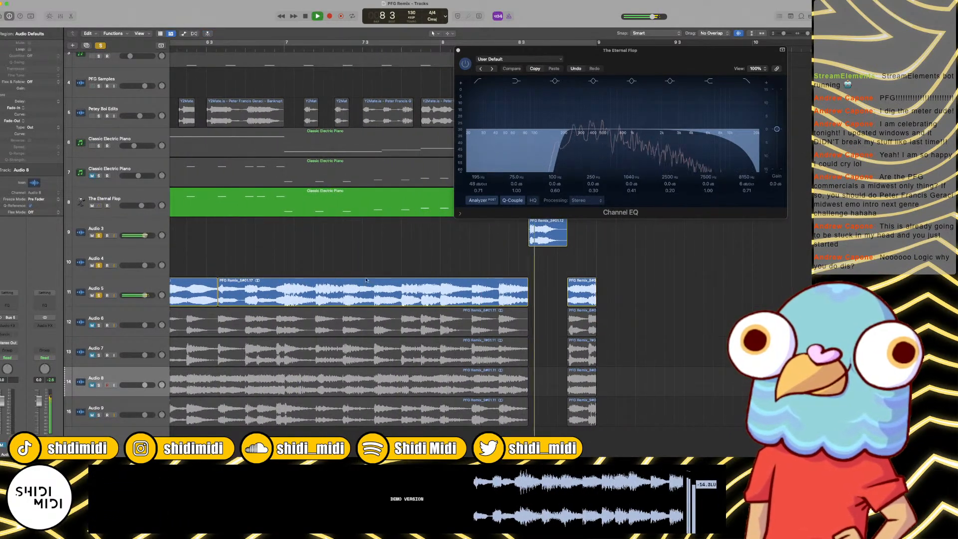
pyautogui.click(492, 293)
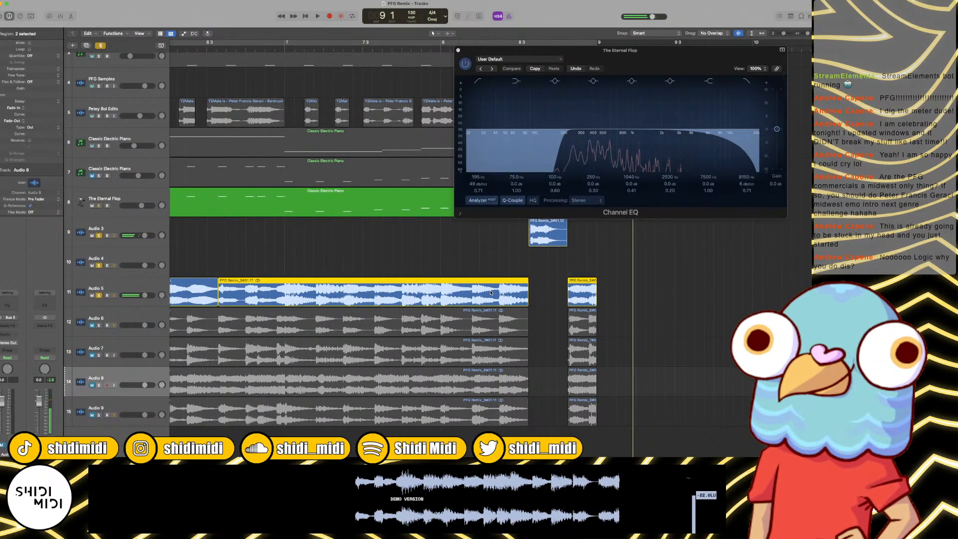
pyautogui.press('Delete')
# Step: Select the three kept Audio 5 snippets and cut matching gaps out of the Audio 6 to Audio 9 regions
pyautogui.press('space')
pyautogui.press('Return')
pyautogui.press('super+Left')
pyautogui.press('super+Left')
pyautogui.press('super+Left')
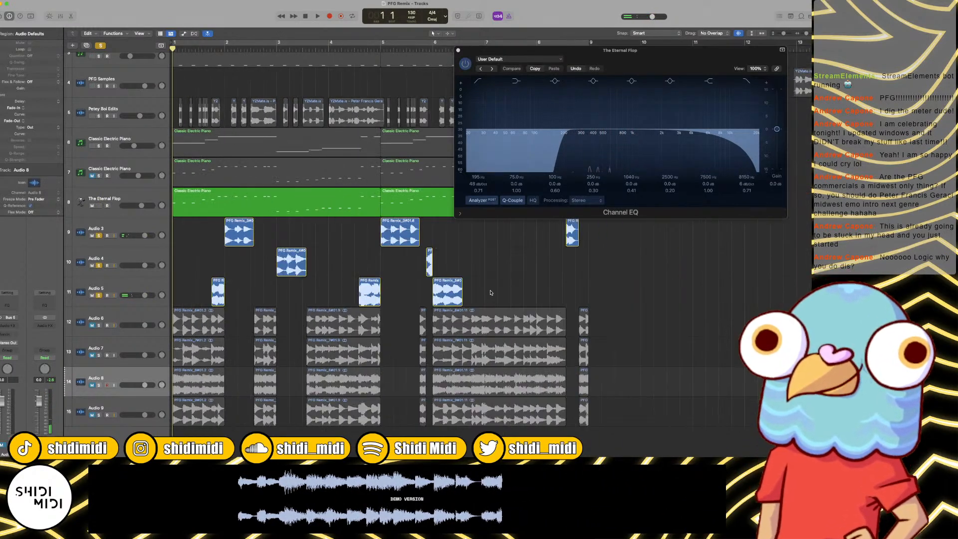
pyautogui.moveTo(491, 293); pyautogui.dragTo(216, 295)
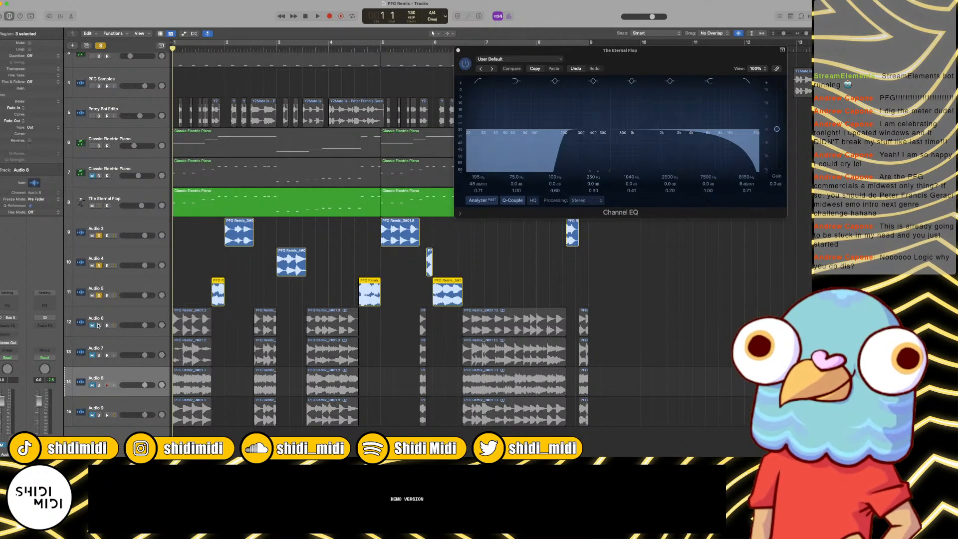
# Step: Unmute and solo Audio 6 alongside Audio 3 to Audio 5, and listen from bar 1 into bar 3
pyautogui.click(98, 326)
pyautogui.press('space')
pyautogui.press('super+Right')
pyautogui.press('super+Right')
pyautogui.press('super+Right')
pyautogui.press('super+Right')
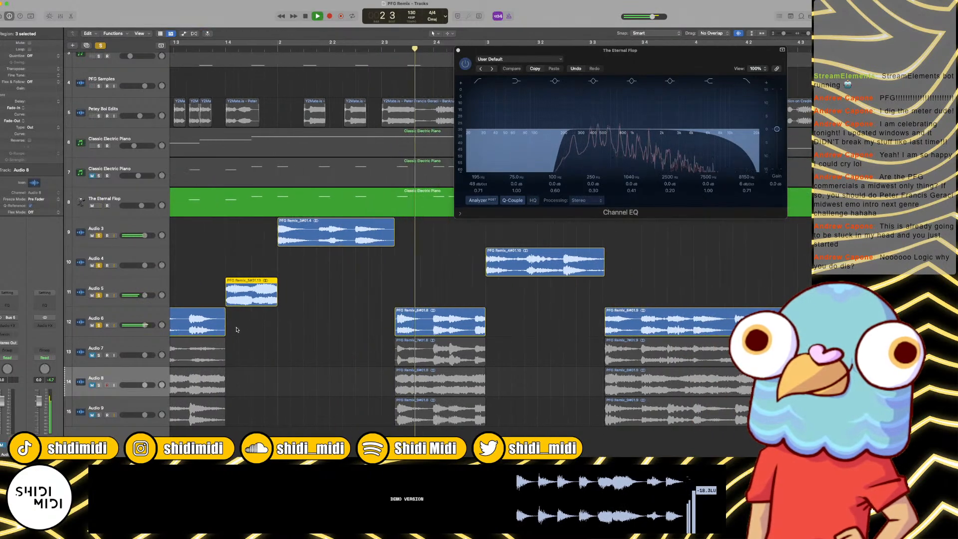
pyautogui.press('super+Left')
pyautogui.press('super+Left')
pyautogui.press('super+Left')
pyautogui.press('super+Left')
pyautogui.press('space')
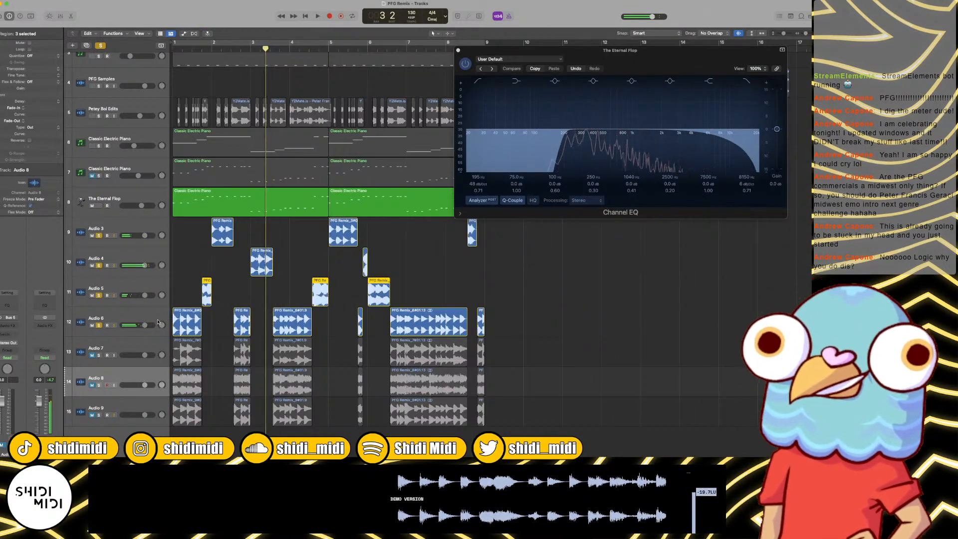
# Step: Delete all regions on Audio 6 and remove the emptied track
pyautogui.click(152, 317)
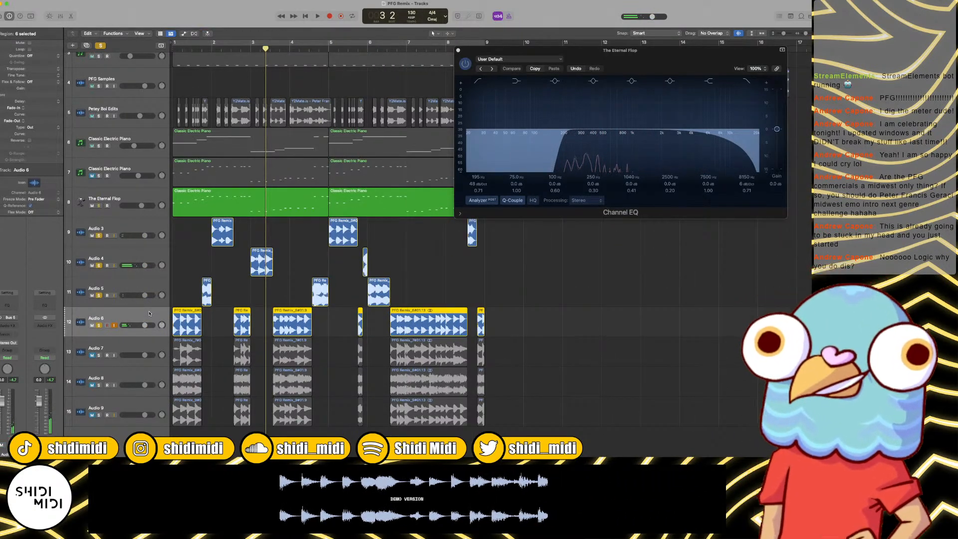
pyautogui.press('Delete')
pyautogui.press('Return')
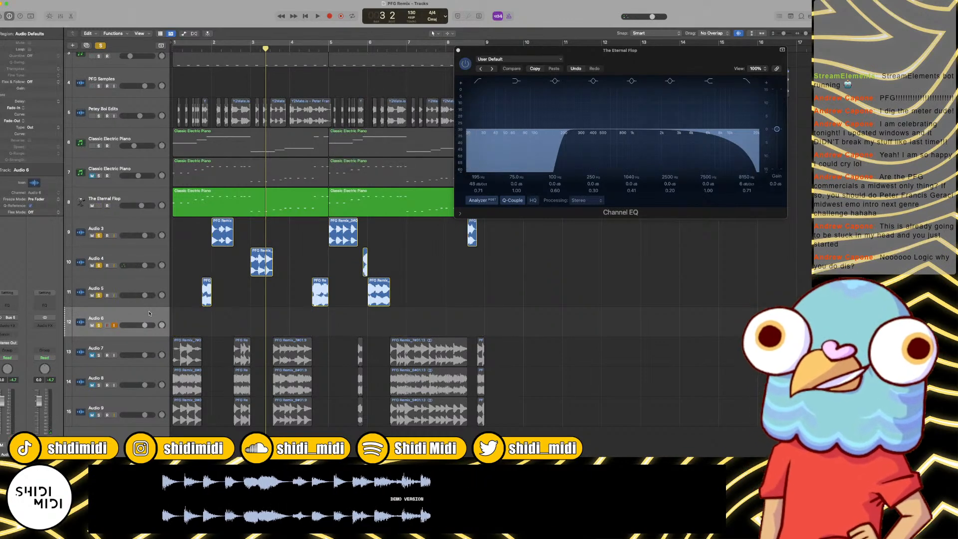
pyautogui.press('super+BackSpace')
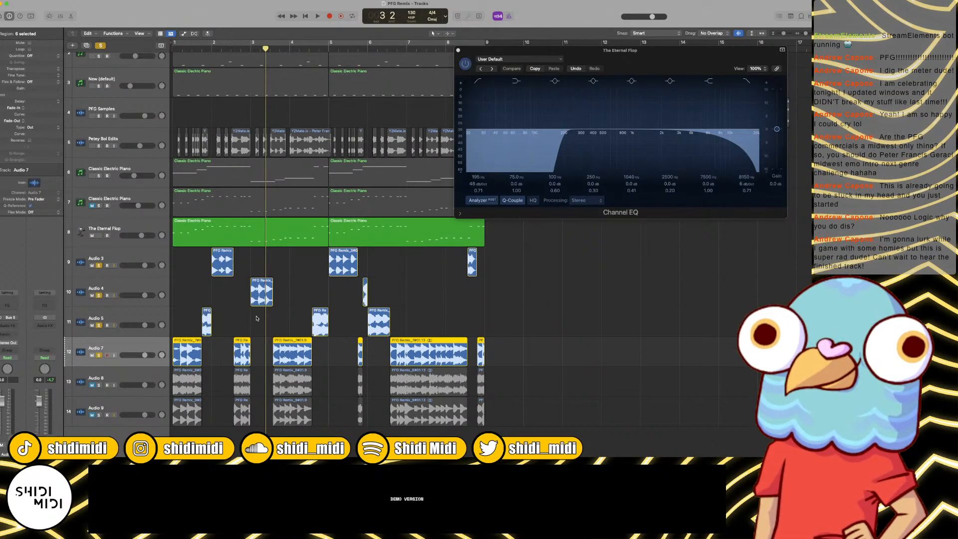
# Step: Play from bar 1 into bar 6 with Audio 7 soloed alongside Audio 3, Audio 4 and Audio 5
pyautogui.press('super+Right')
pyautogui.press('super+Right')
pyautogui.press('Return')
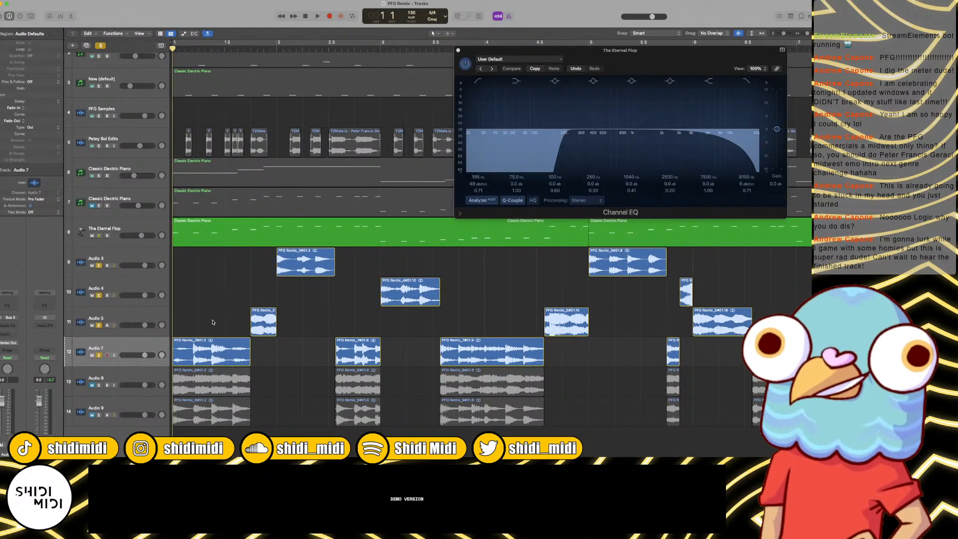
pyautogui.press('space')
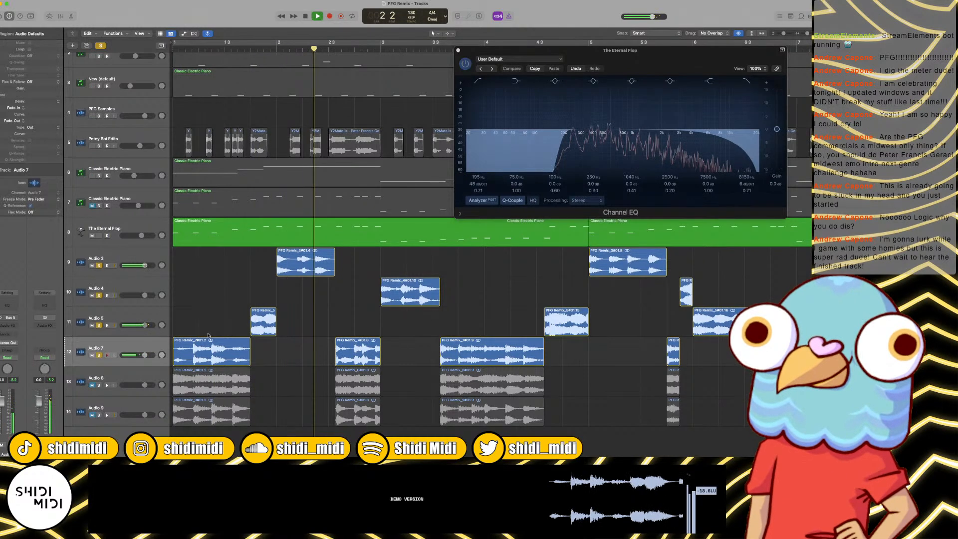
pyautogui.press('super+Right')
pyautogui.press('super+Left')
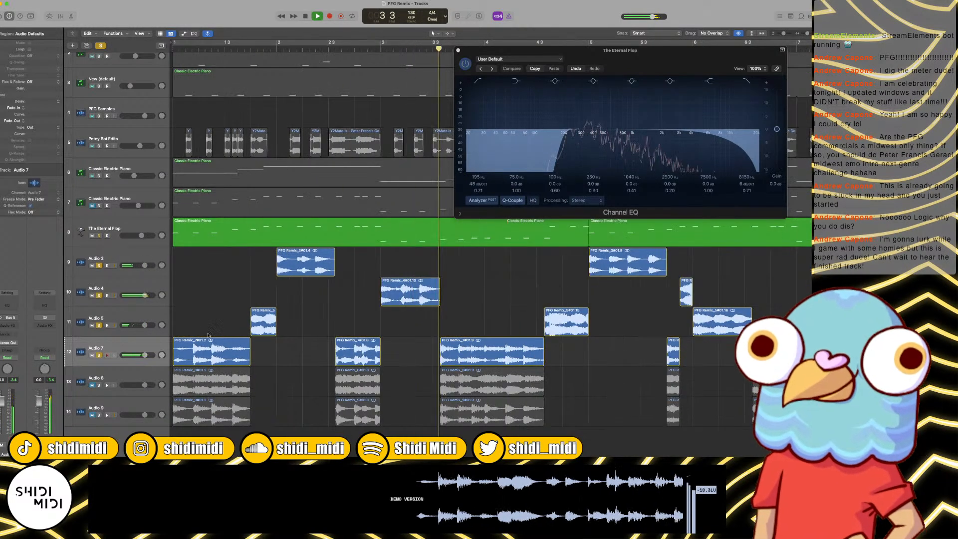
pyautogui.hscroll(2, 349, 342)
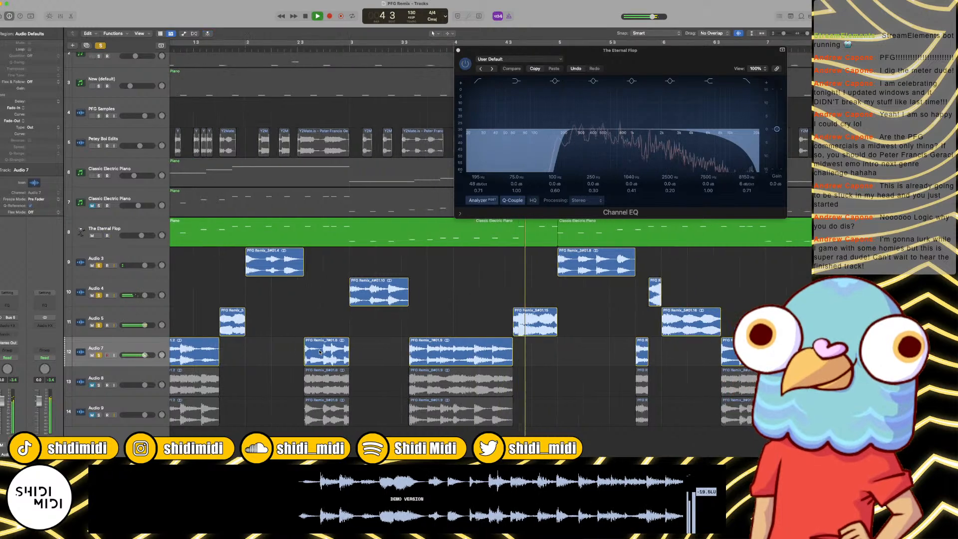
pyautogui.hscroll(2, 379, 332)
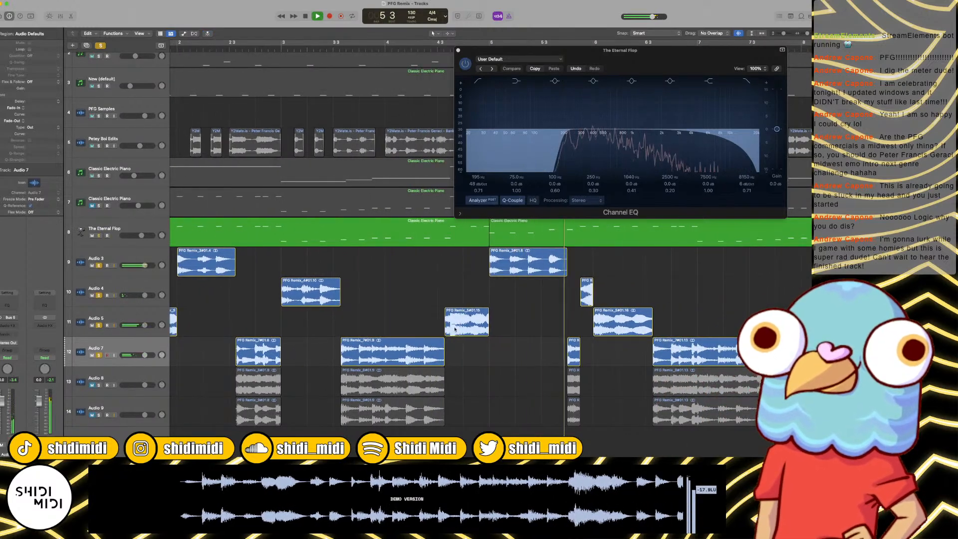
pyautogui.hscroll(1, 530, 319)
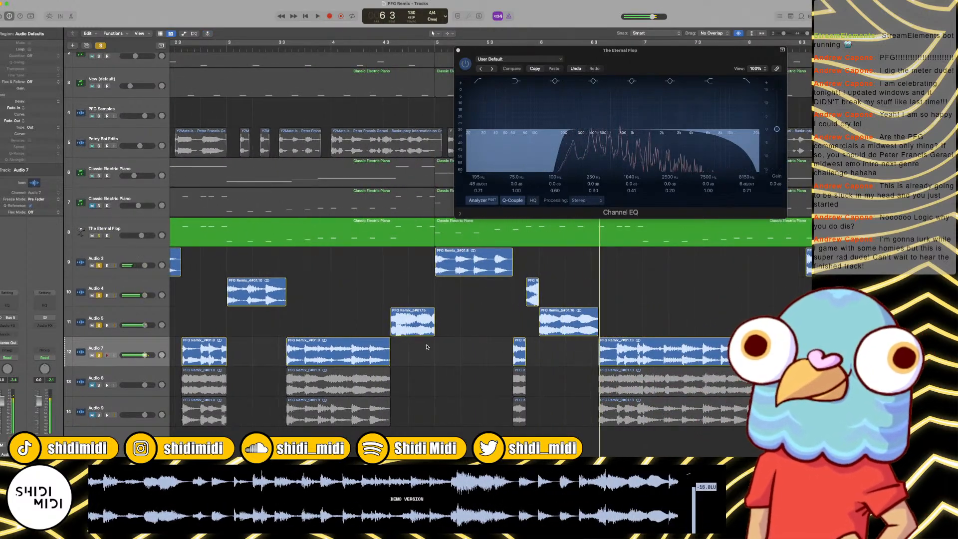
pyautogui.press('space')
pyautogui.hscroll(-5, 499, 339)
pyautogui.press('Return')
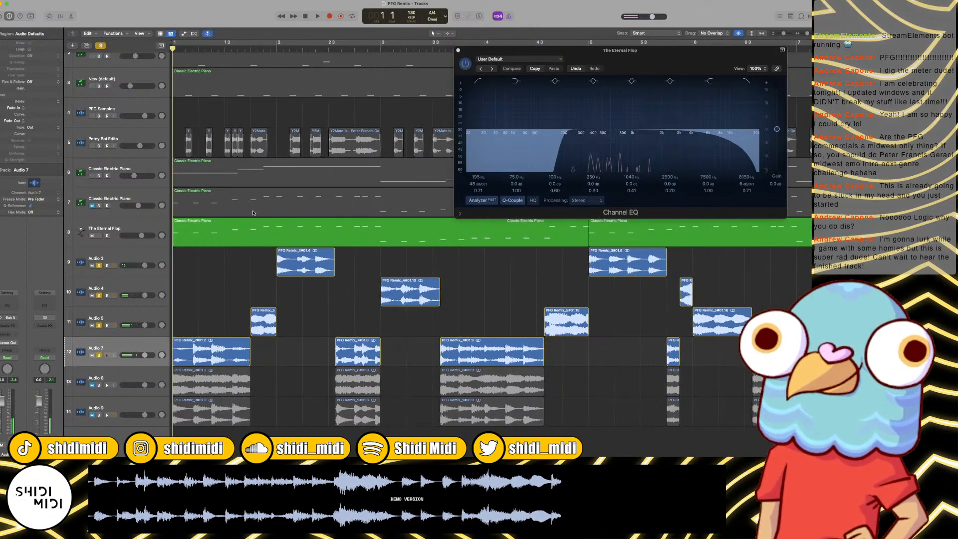
# Step: Trim the end of the first Audio 7 region back to just after beat 3 of bar 1
pyautogui.press('space')
pyautogui.press('space')
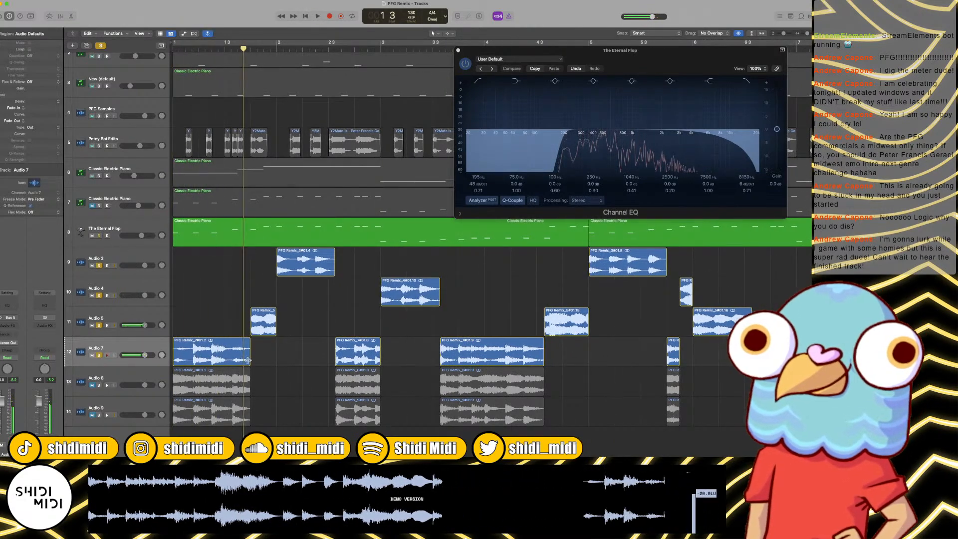
pyautogui.moveTo(250, 358)
pyautogui.mouseDown()
pyautogui.moveTo(221, 357)
pyautogui.moveTo(233, 354)
pyautogui.mouseUp()
pyautogui.press('super+Right')
pyautogui.press('super+Right')
pyautogui.press('super+Right')
pyautogui.press('super+Right')
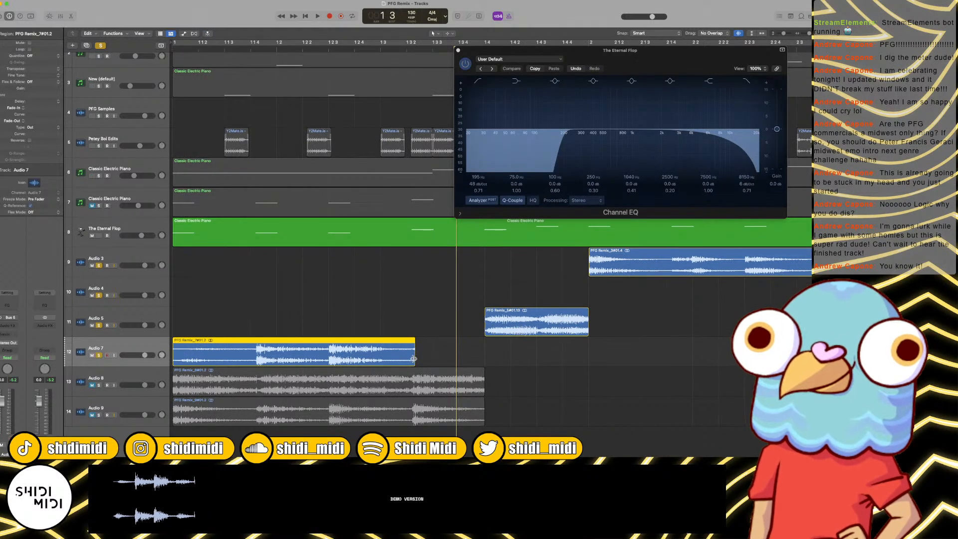
pyautogui.moveTo(414, 358); pyautogui.dragTo(409, 359)
# Step: Play from bar 1 and delete the two Audio 7 regions lying between bar 2 and bar 5
pyautogui.press('space')
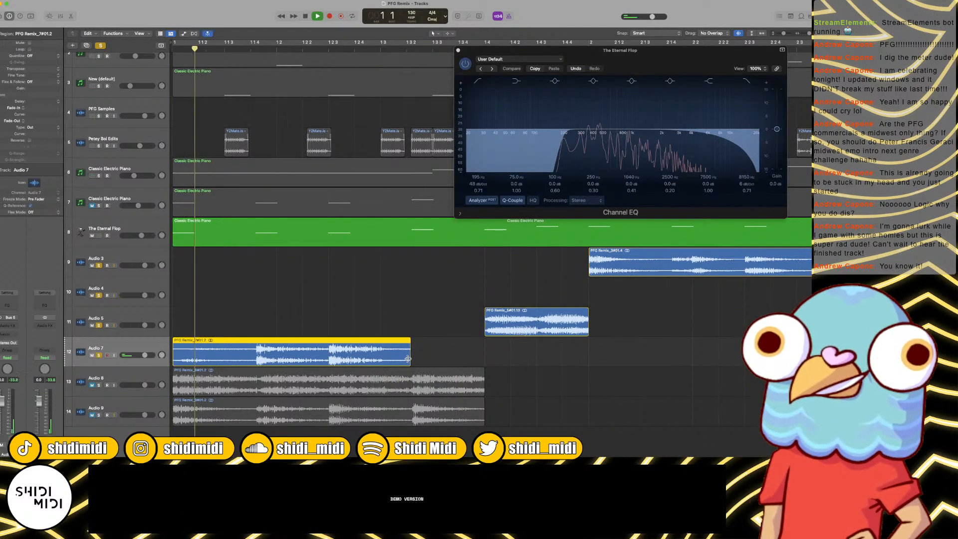
pyautogui.press('super+Left')
pyautogui.press('super+Left')
pyautogui.press('super+Left')
pyautogui.press('super+Left')
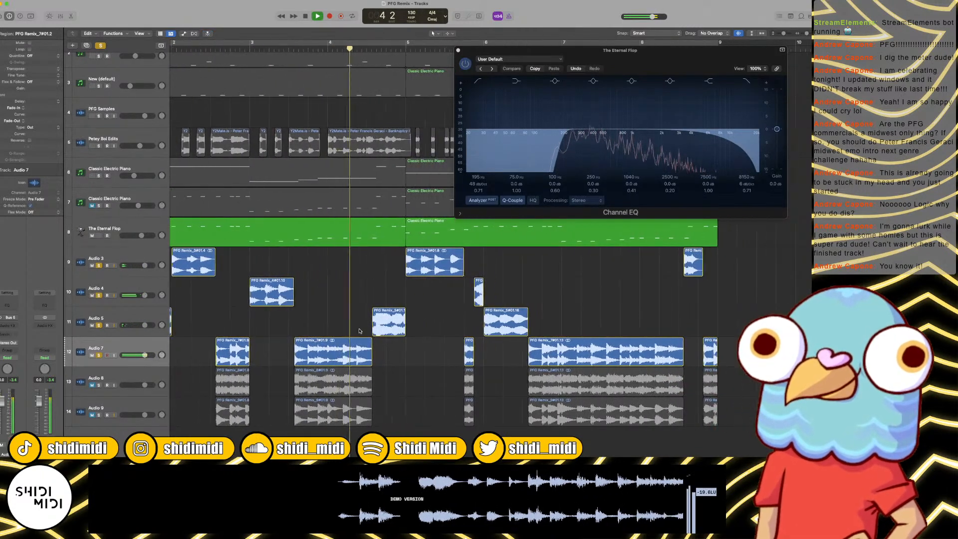
pyautogui.press('Delete')
pyautogui.press('Delete')
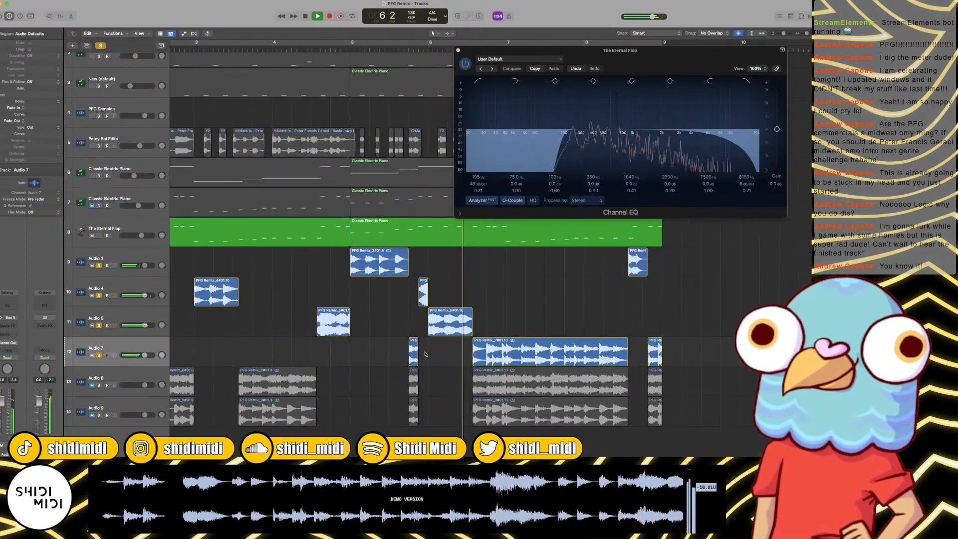
# Step: Split Audio 7 at bar 7 and just after beat 3 of bar 7, and delete the pieces on either side
pyautogui.scroll(3, 426, 350)
pyautogui.press('space')
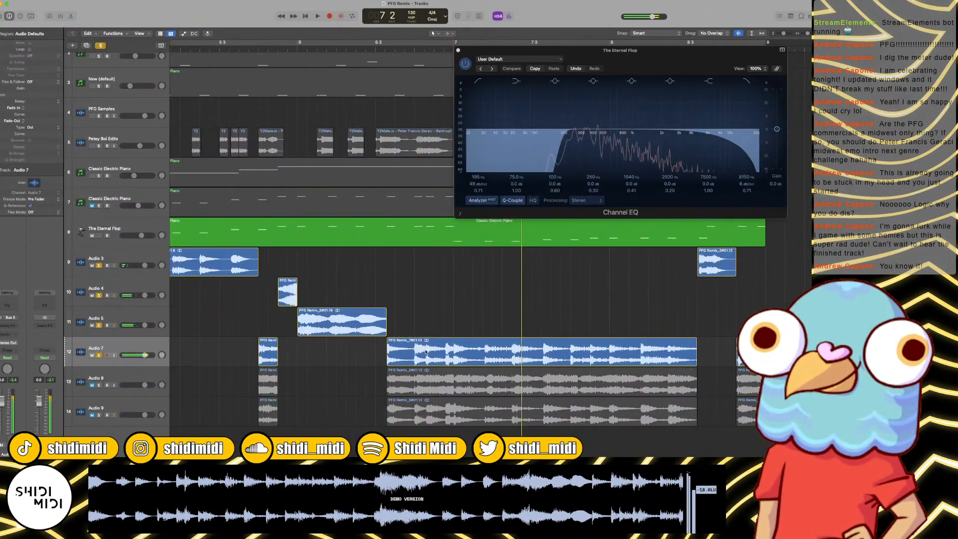
pyautogui.hscroll(2, 426, 350)
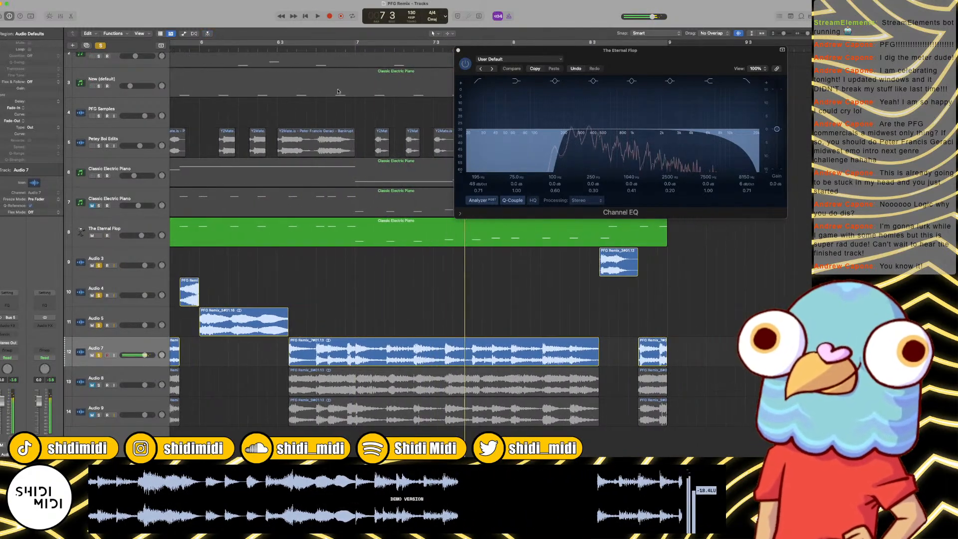
pyautogui.click(398, 359)
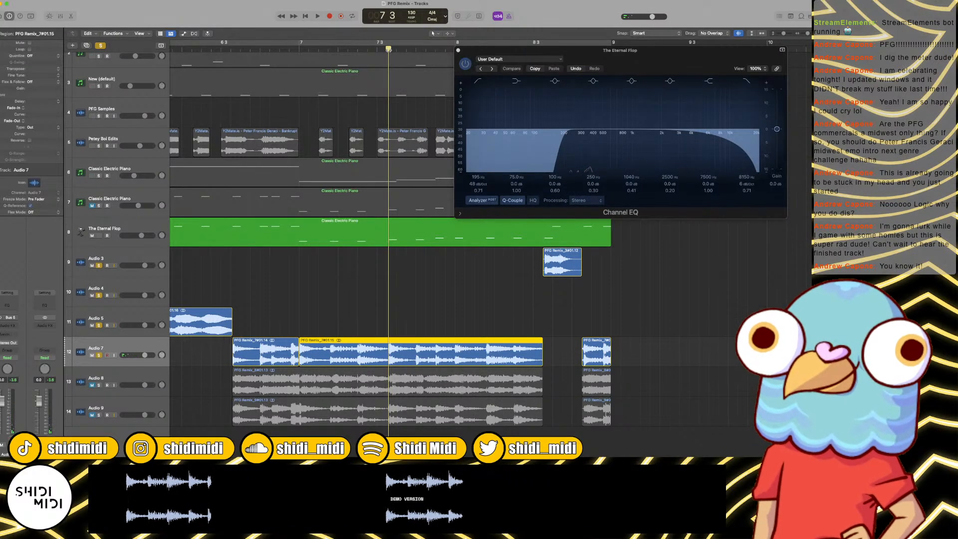
pyautogui.keyDown('shift'); pyautogui.click(278, 349); pyautogui.keyUp('shift')
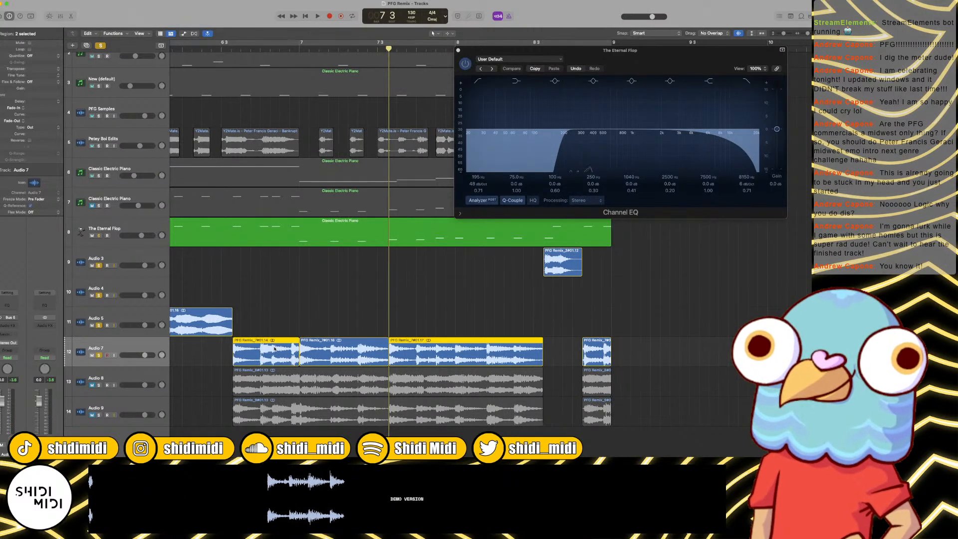
pyautogui.press('Delete')
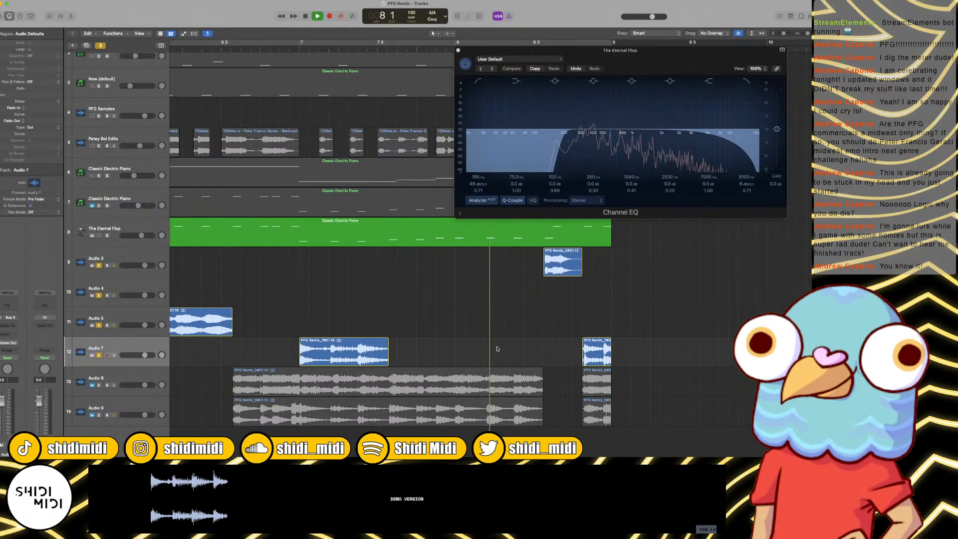
# Step: Stop playback and delete the short Audio 7 region at the end of bar 8
pyautogui.press('space')
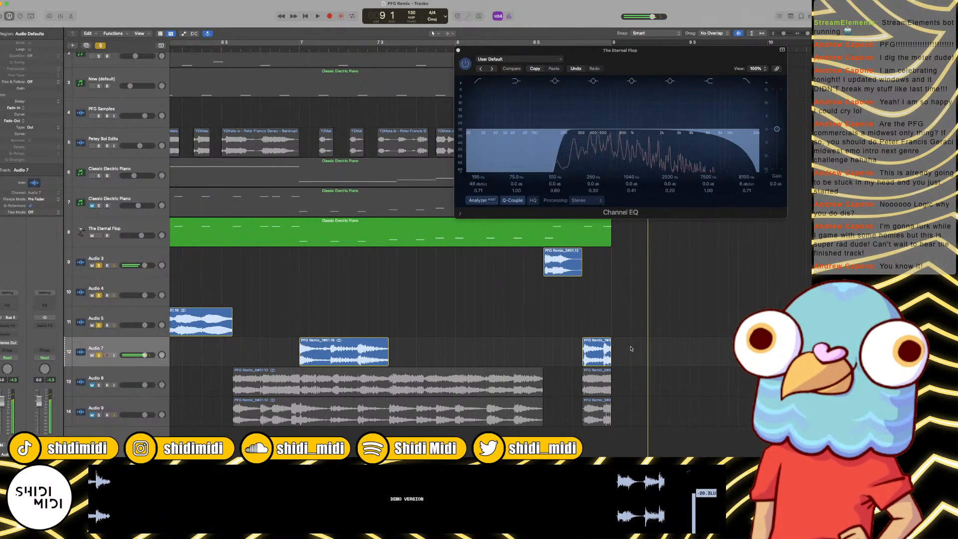
pyautogui.click(586, 348)
pyautogui.press('Delete')
# Step: Select the kept Audio 7 snippets and cut matching gaps out of the Audio 8 and Audio 9 regions
pyautogui.press('Return')
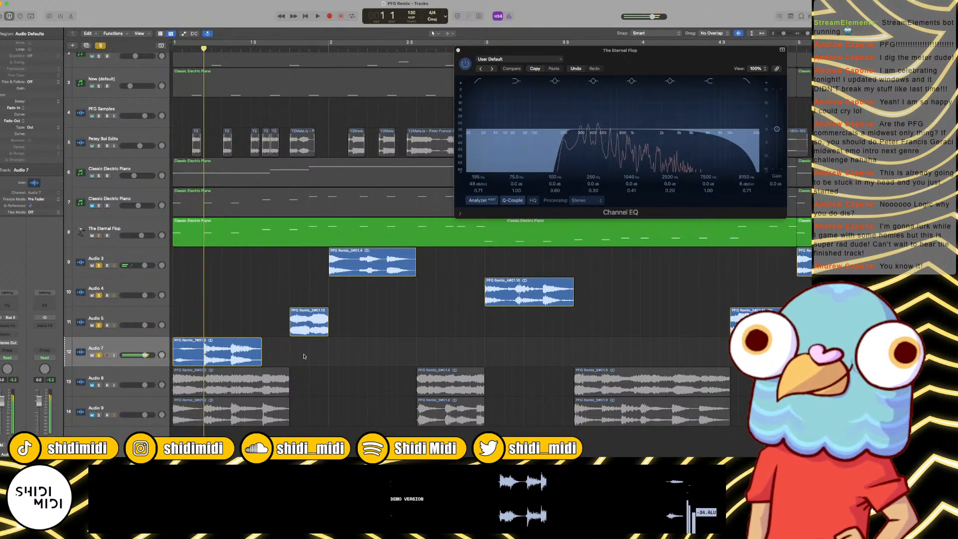
pyautogui.click(94, 348)
pyautogui.moveTo(197, 358)
pyautogui.mouseDown()
pyautogui.moveTo(201, 415)
pyautogui.moveTo(200, 360)
pyautogui.mouseUp()
# Step: Unmute and solo Audio 8 alongside the other cut vocal tracks, and play from bar 1
pyautogui.click(99, 385)
pyautogui.press('space')
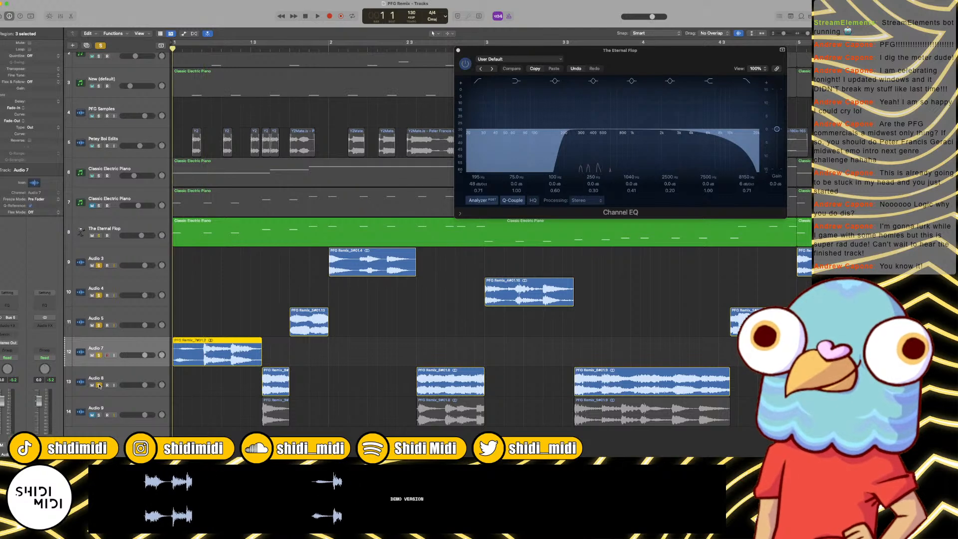
pyautogui.press('super+Right')
pyautogui.press('super+Left')
pyautogui.press('super+Left')
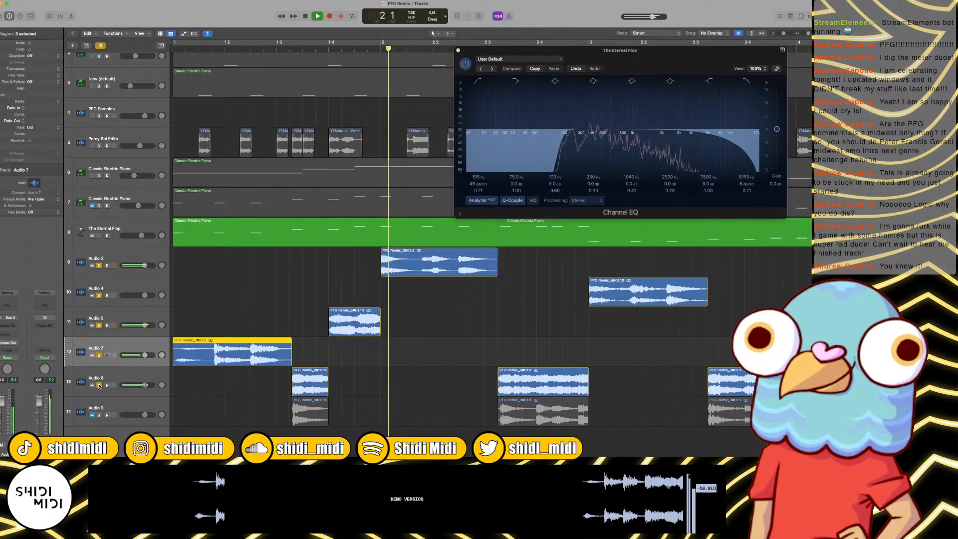
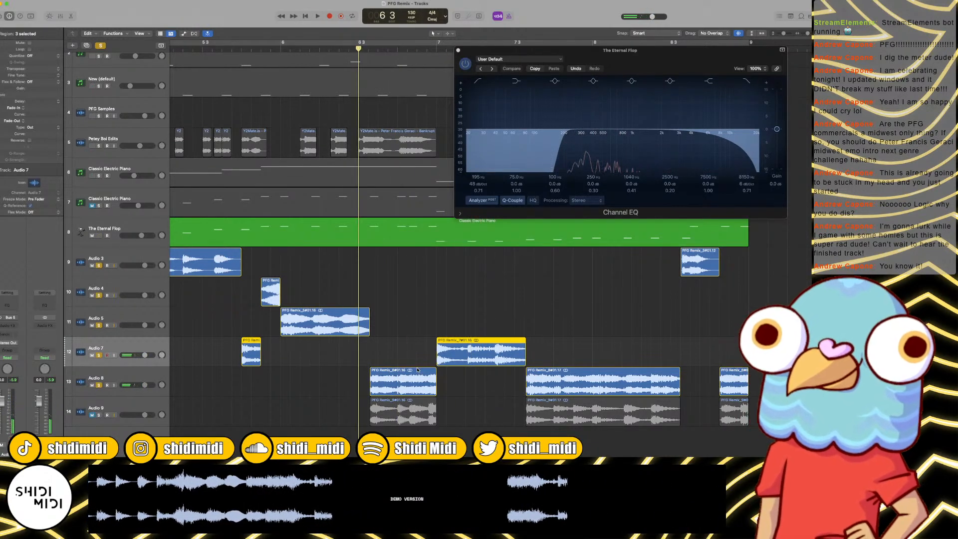
# Step: Audition from bar 6.3 and delete the Audio 8 region before bar 7 plus the following region's portion before bar 8
pyautogui.press('space')
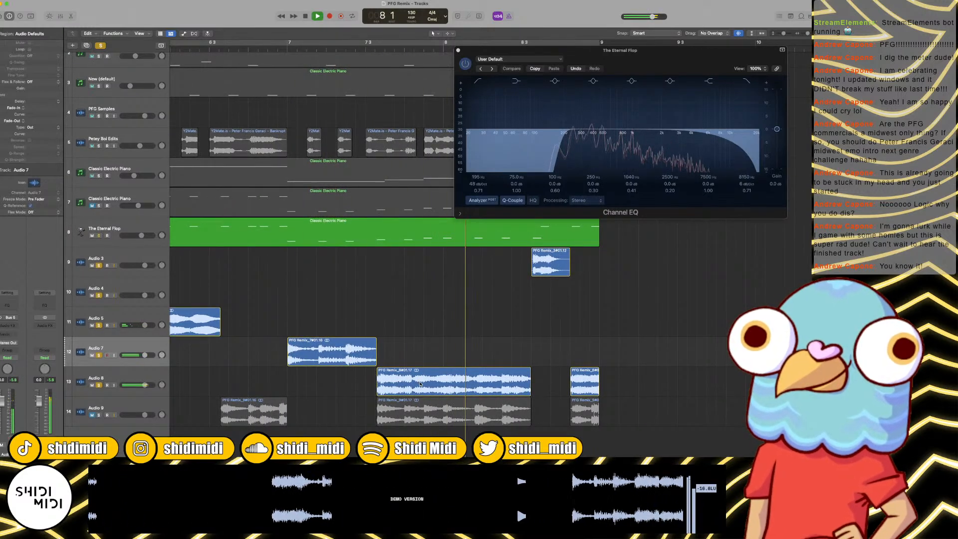
pyautogui.press('space')
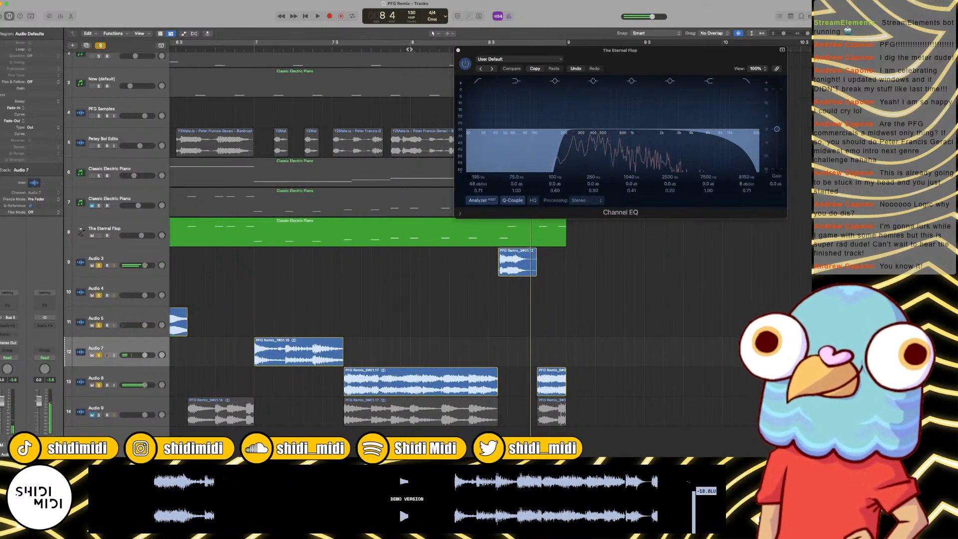
pyautogui.press('Delete')
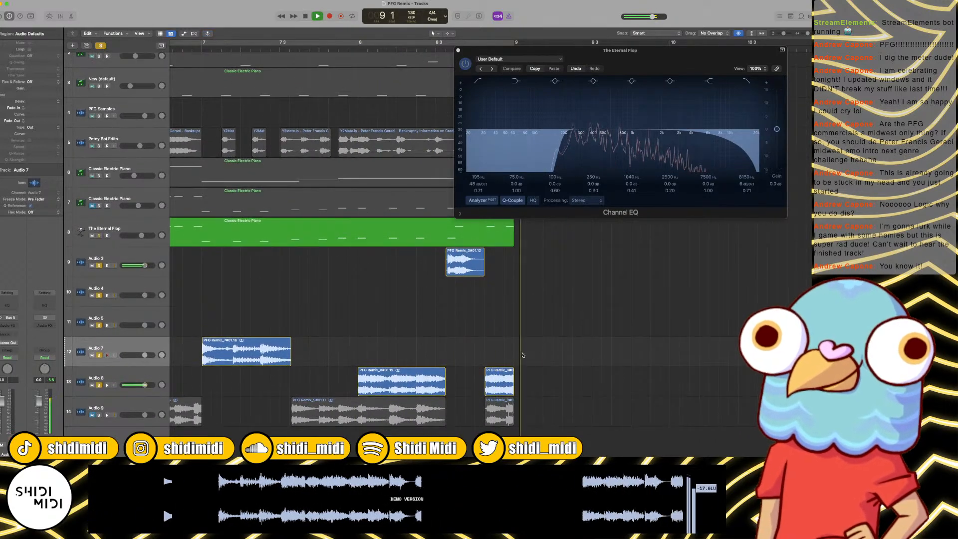
# Step: Remove the short Audio 8 region in the second half of bar 1 and play from the beginning to about bar 3
pyautogui.hscroll(-15, 494, 363)
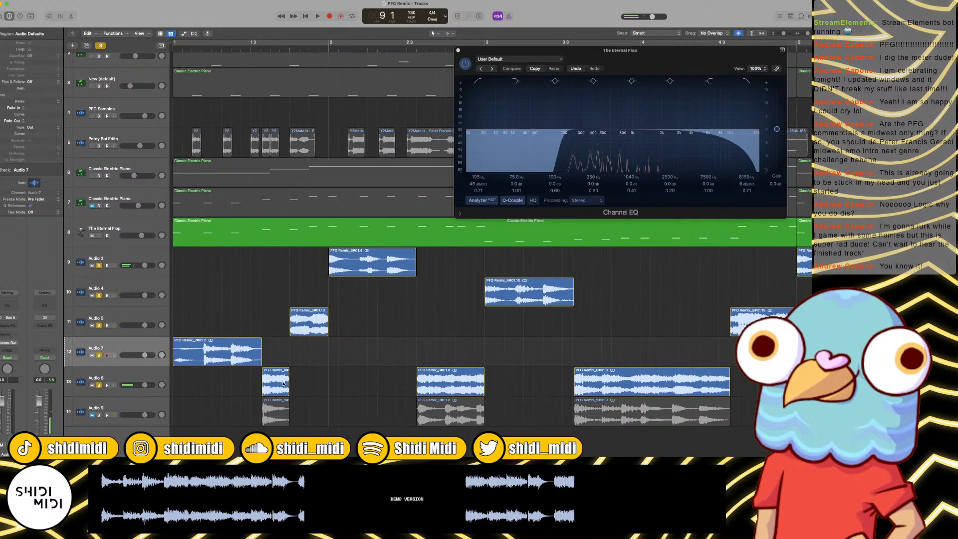
pyautogui.press('space')
pyautogui.press('Return')
pyautogui.press('space')
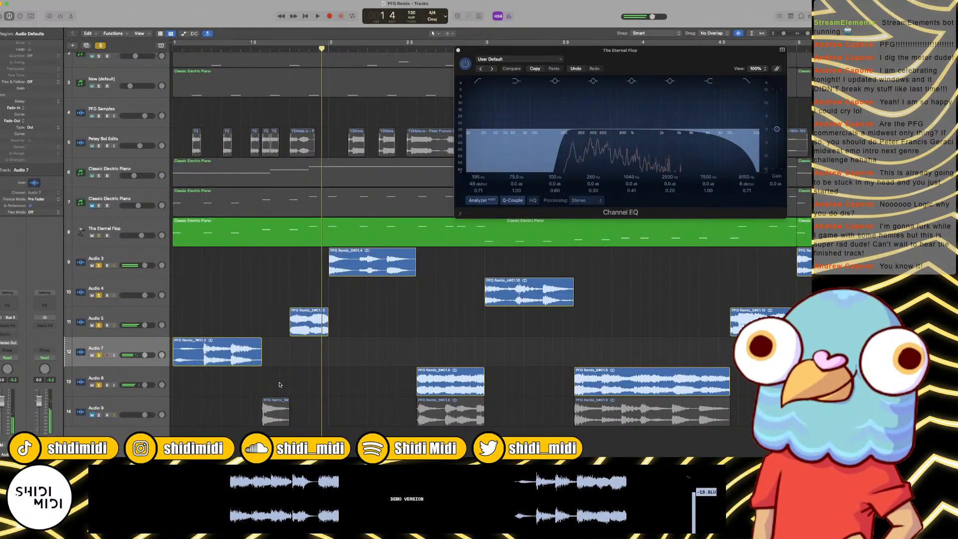
pyautogui.press('space')
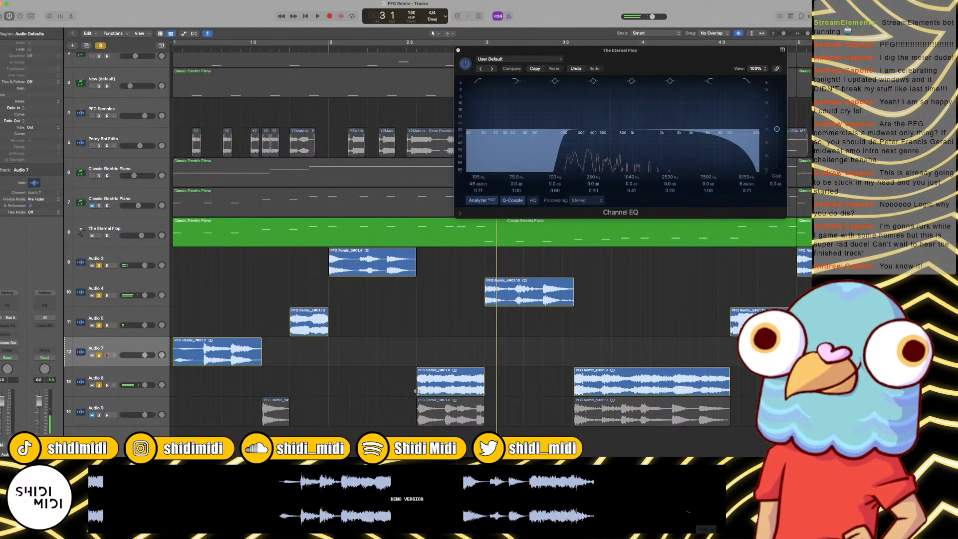
# Step: Trim the start of the Audio 8 region before bar 3 to leave only its short final sliver, and audition it
pyautogui.moveTo(418, 393); pyautogui.dragTo(477, 400)
pyautogui.press('space')
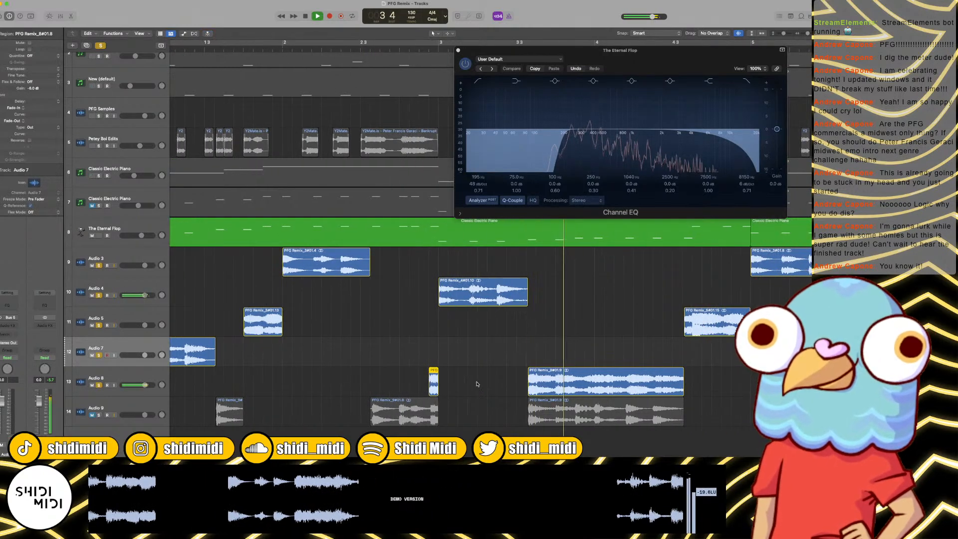
pyautogui.press('space')
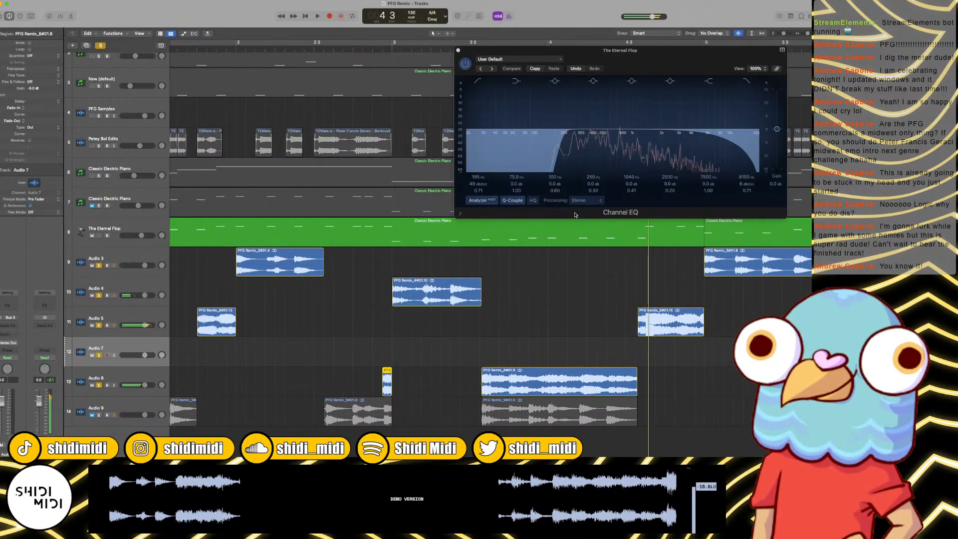
# Step: Split the long Audio 8 region at bar 4.2 and delete the part before the cut
pyautogui.hscroll(5, 490, 378)
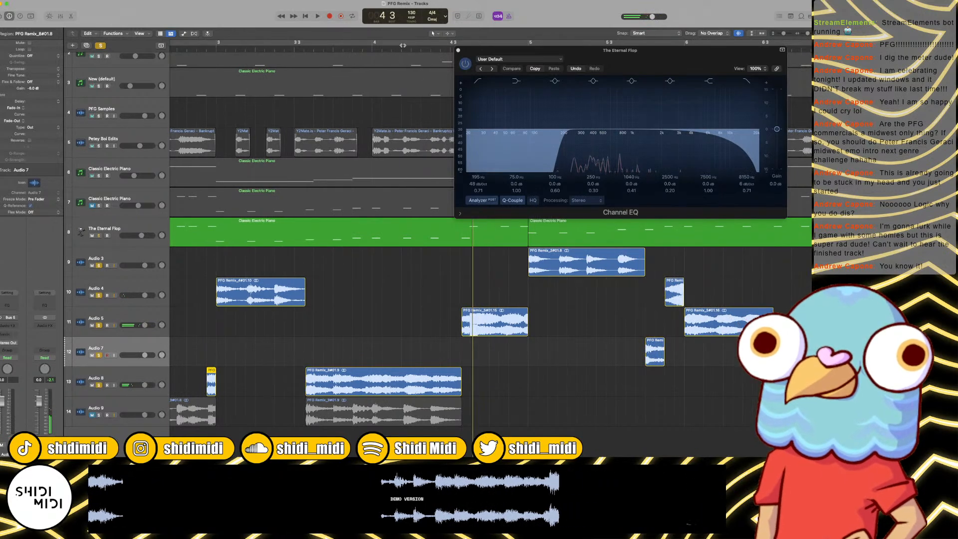
pyautogui.click(432, 52)
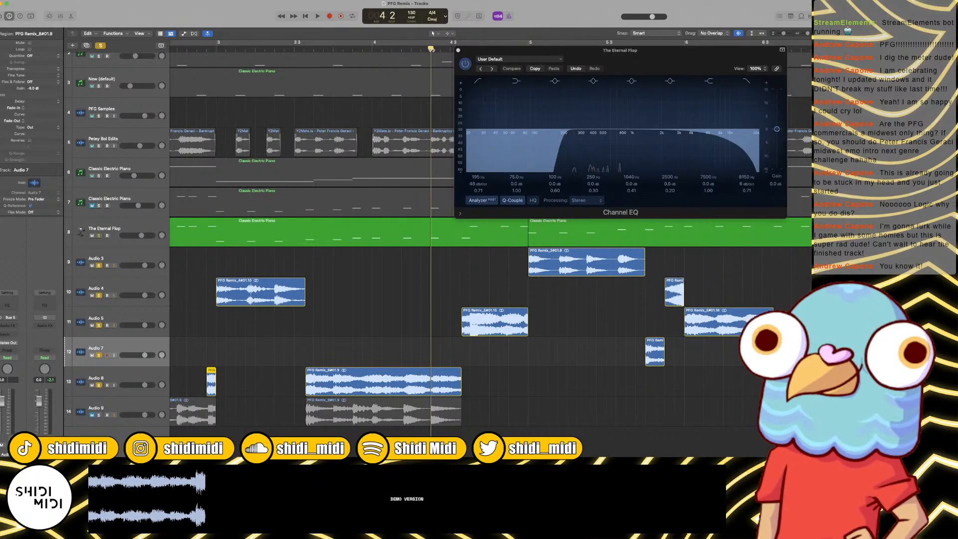
pyautogui.click(446, 382)
pyautogui.press('super+Right')
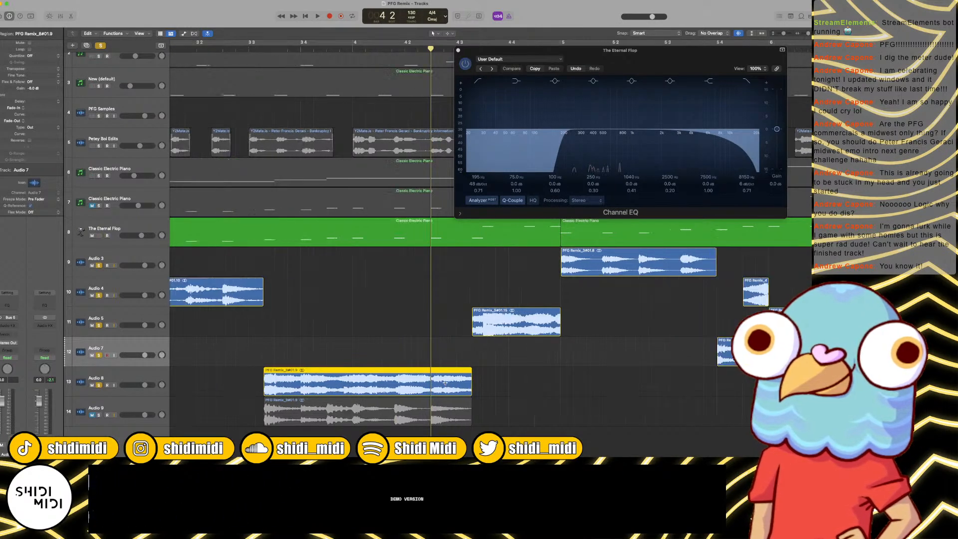
pyautogui.press('super+t')
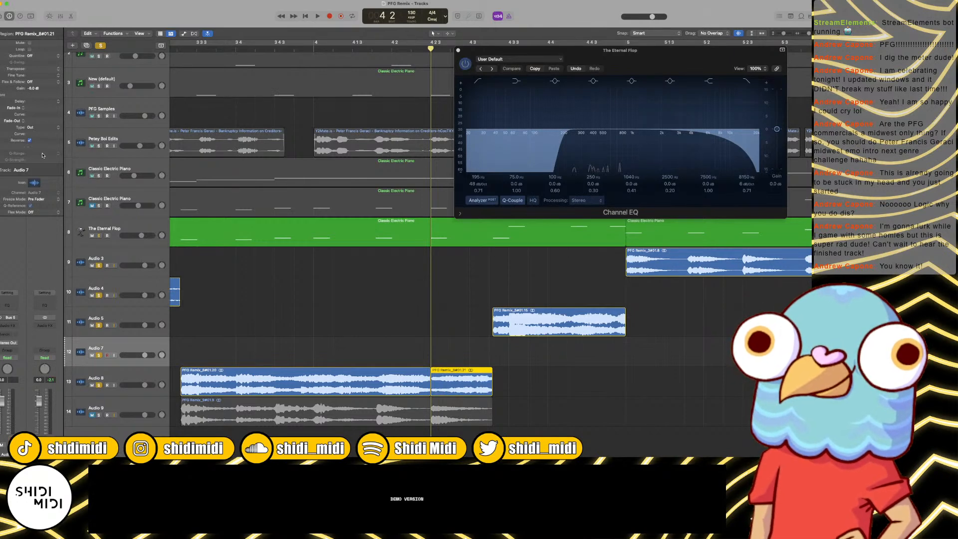
pyautogui.click(344, 380)
pyautogui.press('Delete')
# Step: Play on from bar 4.2 to bar 9 and delete the last short Audio 8 region at the end of bar 8
pyautogui.hscroll(-2, 343, 376)
pyautogui.press('space')
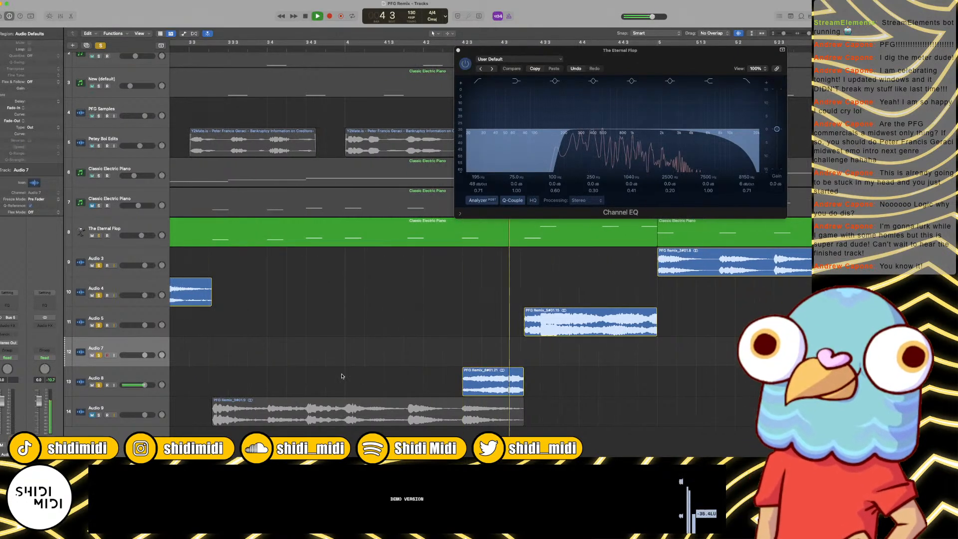
pyautogui.press('super+Left')
pyautogui.press('super+Left')
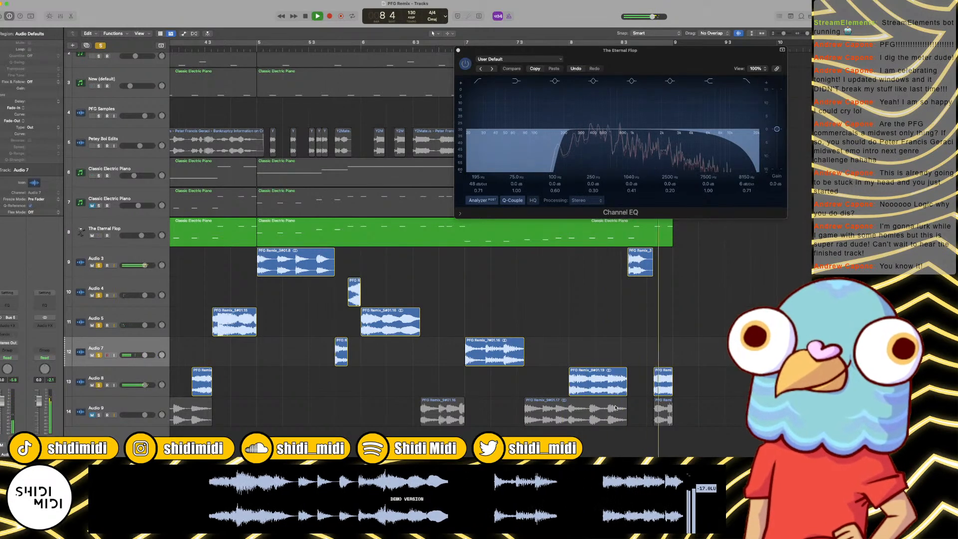
pyautogui.press('space')
pyautogui.click(657, 392)
pyautogui.press('BackSpace')
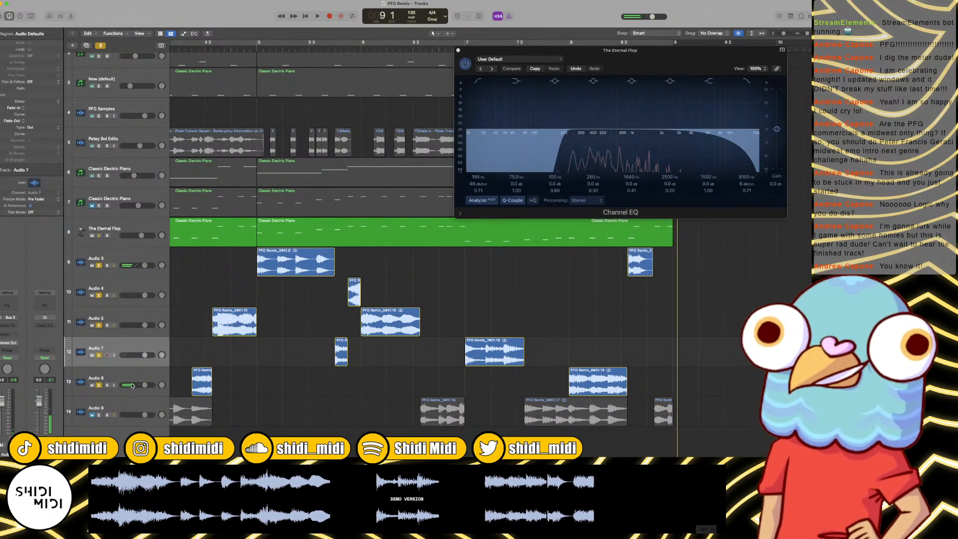
# Step: Unmute and solo the Audio 9 track, and play the whole arrangement from the start
pyautogui.click(204, 385)
pyautogui.moveTo(204, 386); pyautogui.dragTo(205, 395)
pyautogui.click(99, 416)
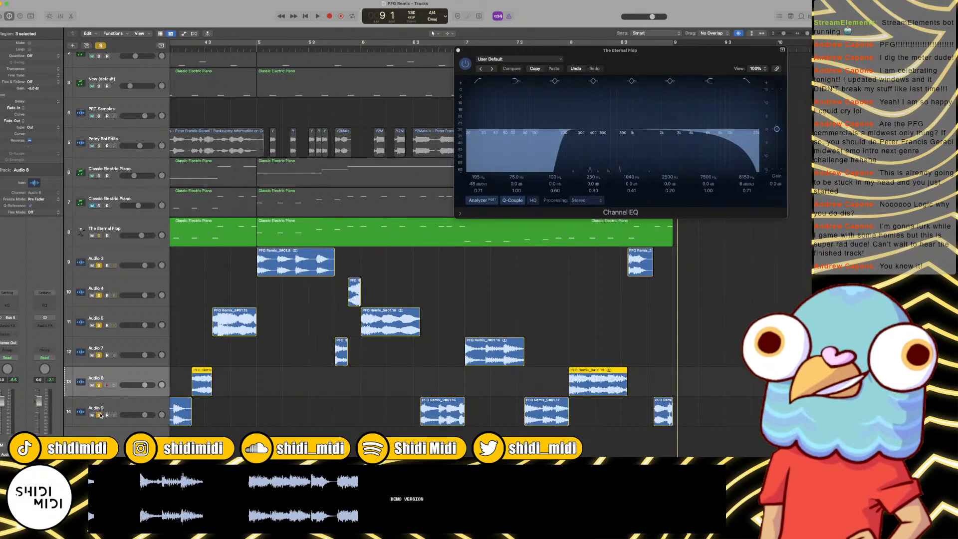
pyautogui.press('Return')
pyautogui.press('space')
pyautogui.press('super+Left')
pyautogui.press('super+Left')
pyautogui.press('super+Left')
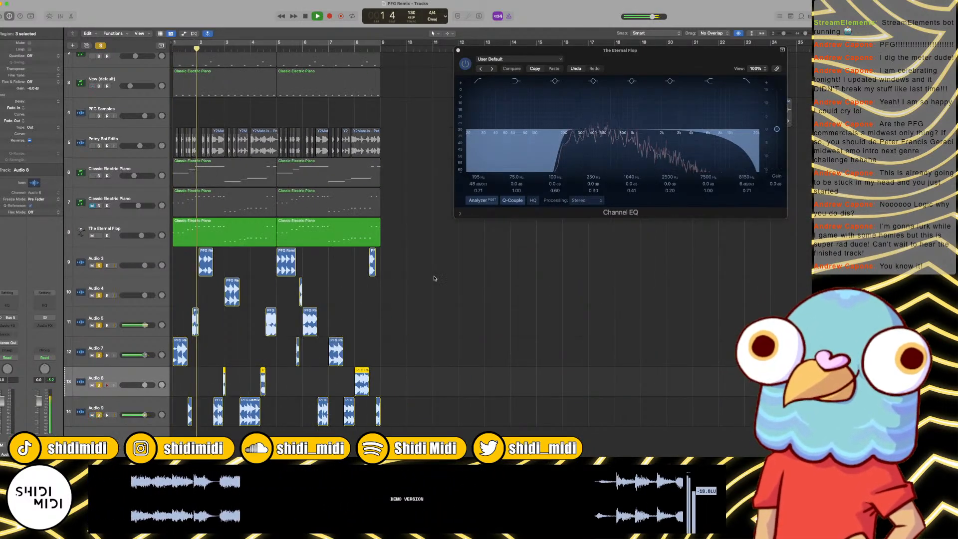
# Step: Select all regions on tracks Audio 3 to Audio 9 and give them a short fade-in and a fade-out of 12
pyautogui.moveTo(426, 255); pyautogui.dragTo(142, 425)
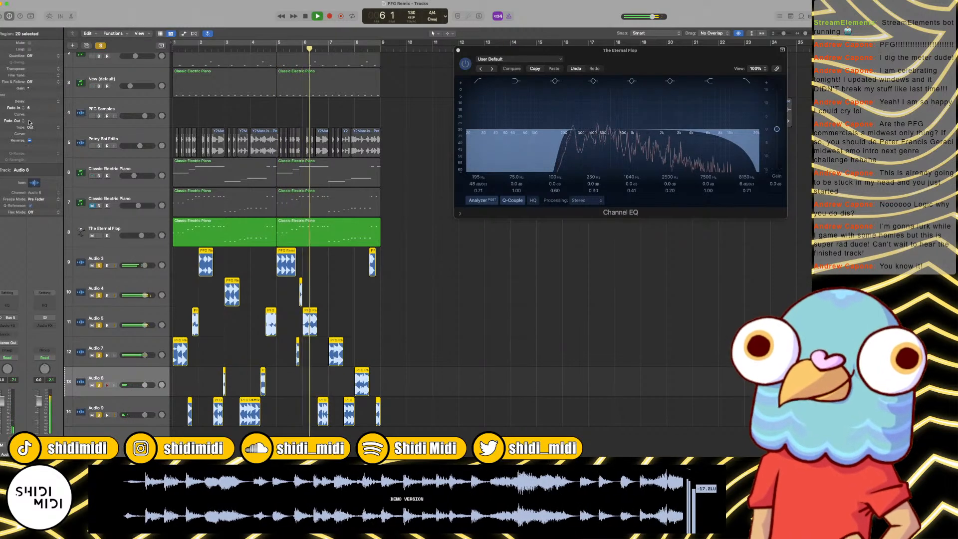
pyautogui.moveTo(29, 122); pyautogui.dragTo(30, 111)
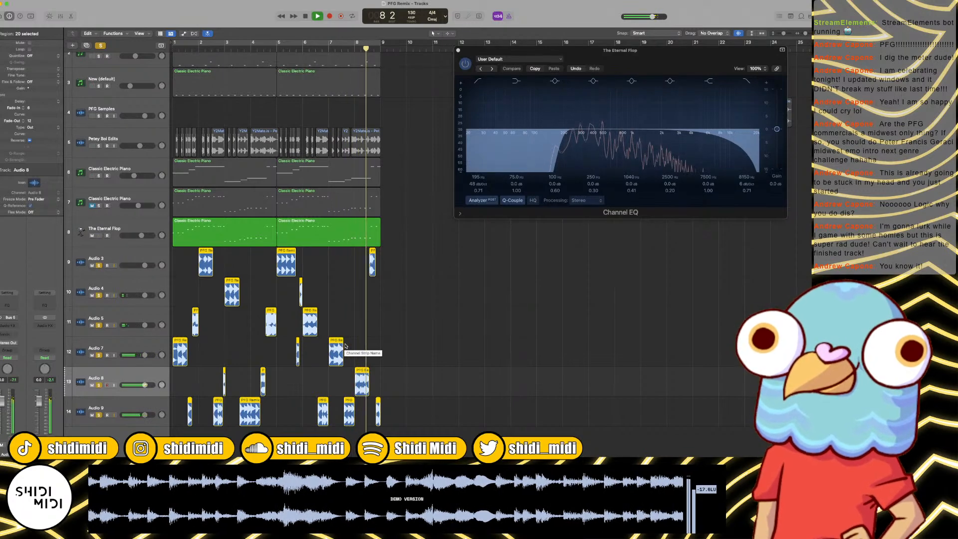
pyautogui.press('space')
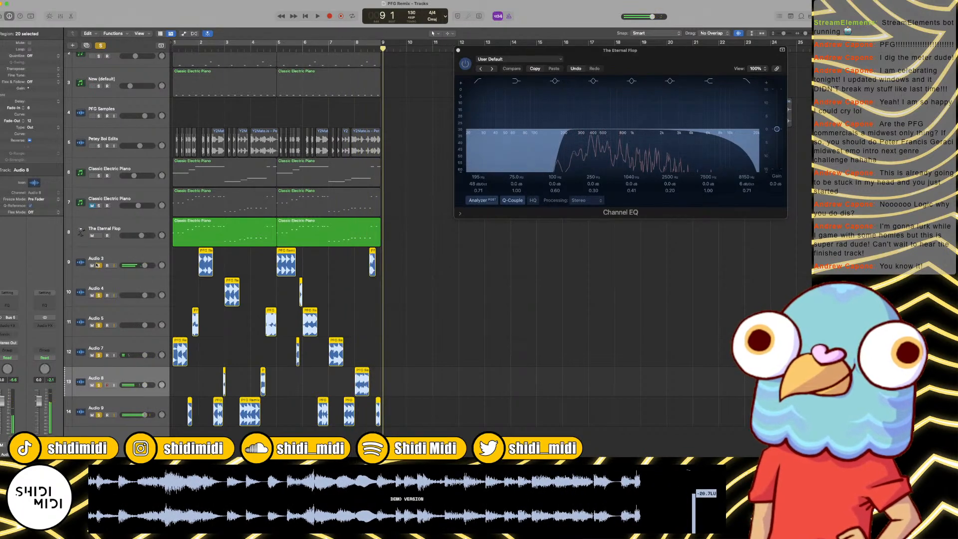
# Step: Clear all solos and group the Audio 3 to Audio 9 tracks into a collapsed summing stack named Hocket
pyautogui.click(100, 46)
pyautogui.click(102, 320)
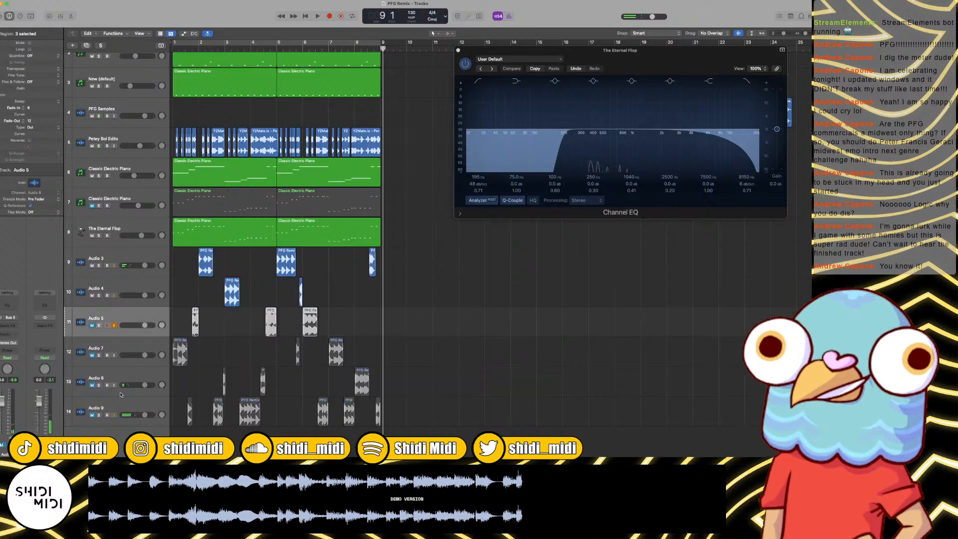
pyautogui.keyDown('shift'); pyautogui.click(114, 263); pyautogui.keyUp('shift')
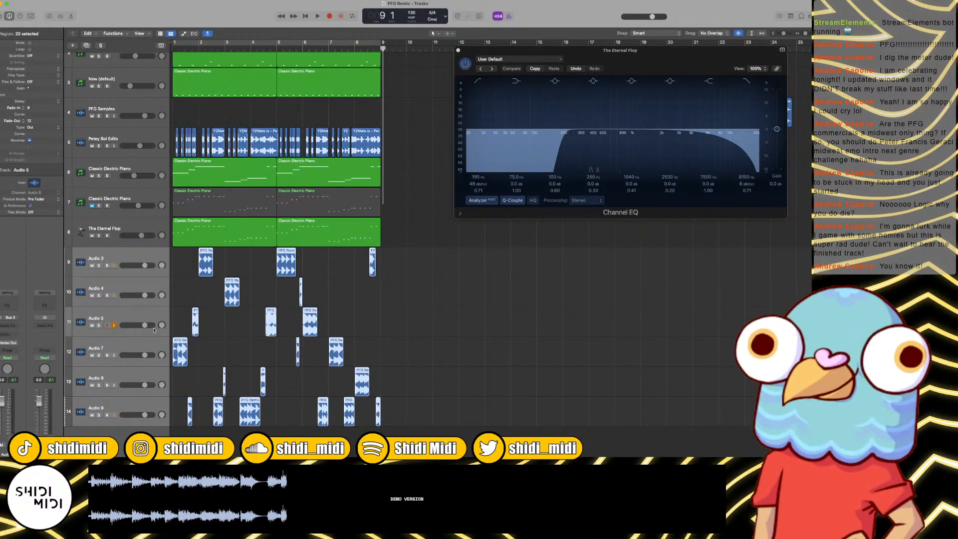
pyautogui.press('x')
pyautogui.click(112, 211)
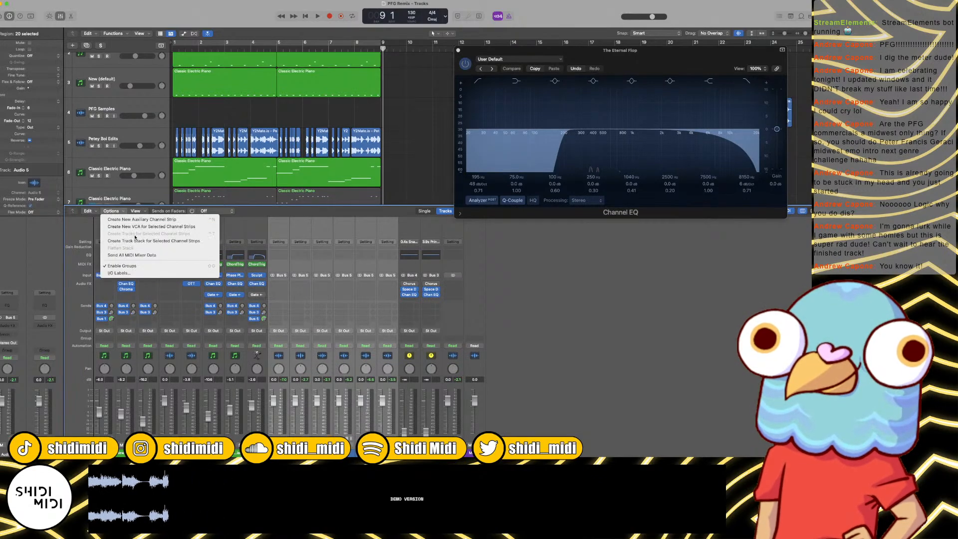
pyautogui.click(137, 241)
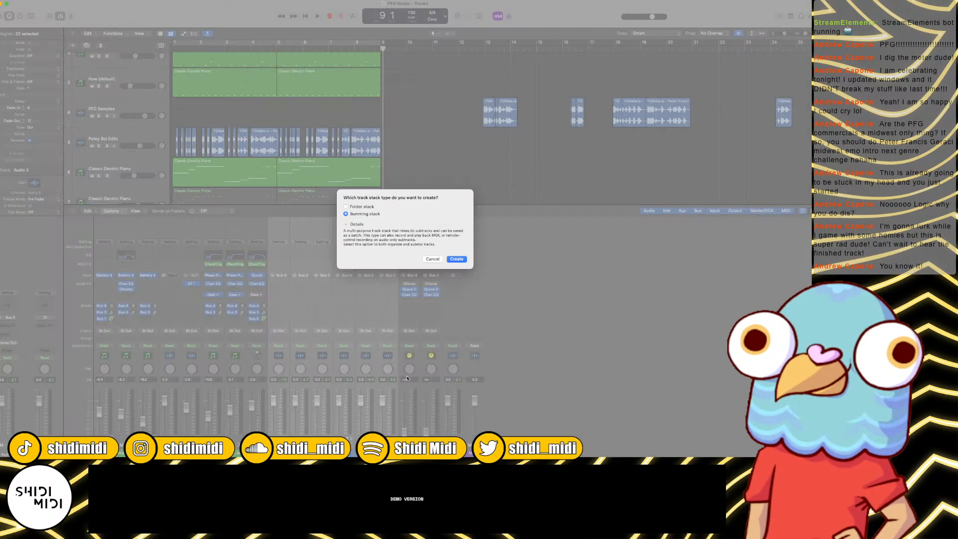
pyautogui.click(457, 259)
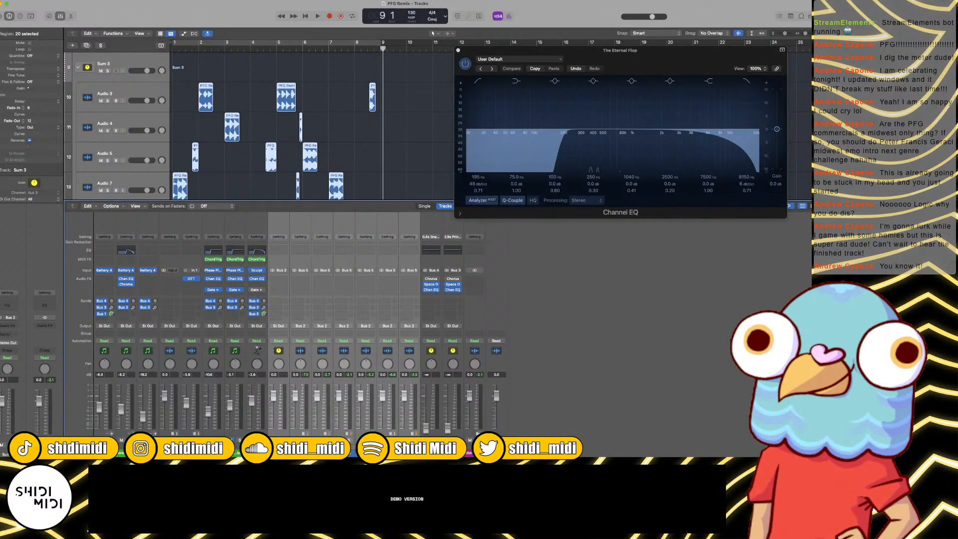
pyautogui.click(78, 67)
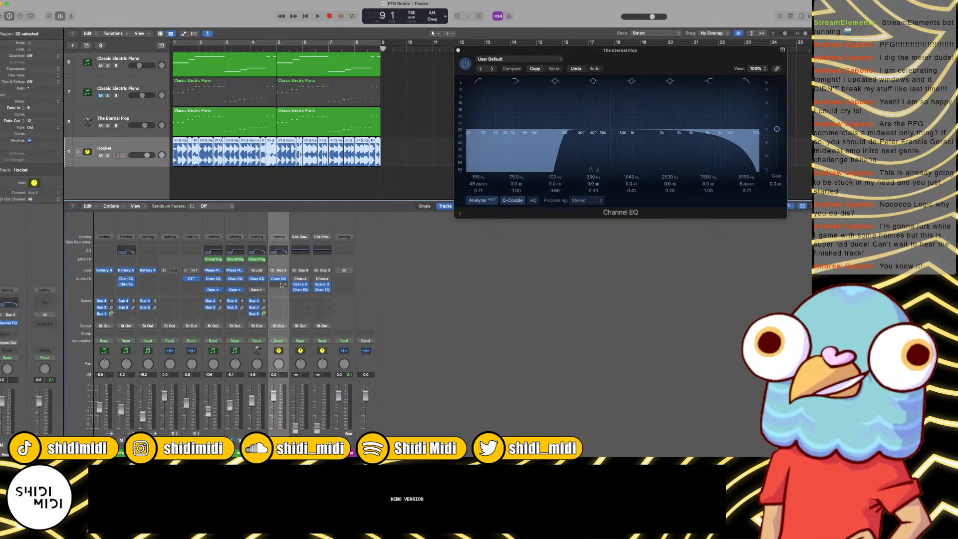
# Step: Try OTT after the Channel EQ on the Hocket stack and audition it during playback
pyautogui.click(282, 284)
pyautogui.click(327, 308)
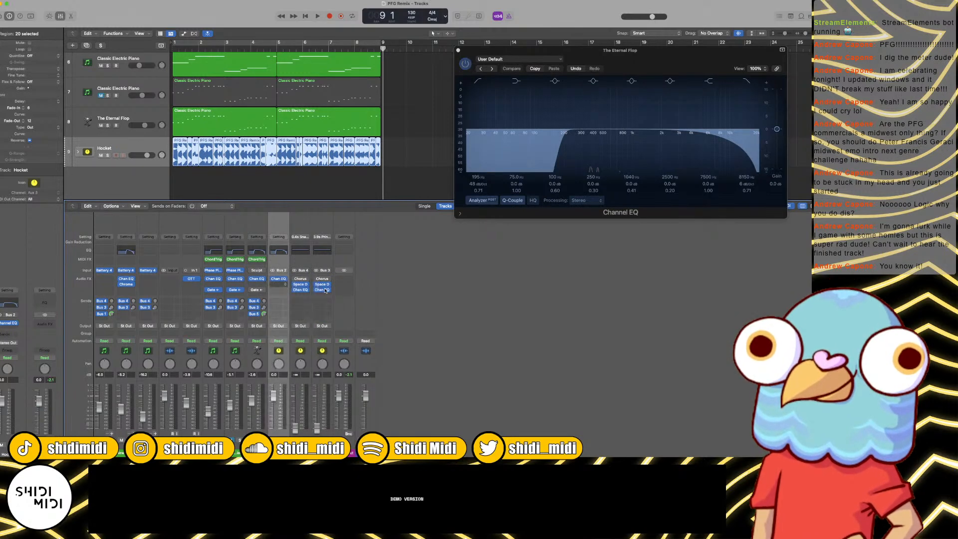
pyautogui.press('space')
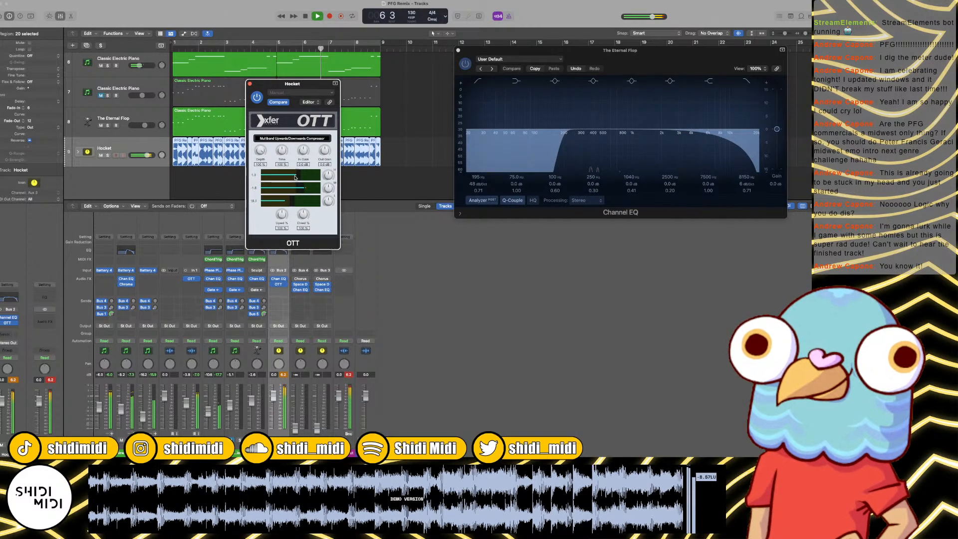
pyautogui.press('space')
pyautogui.click(250, 84)
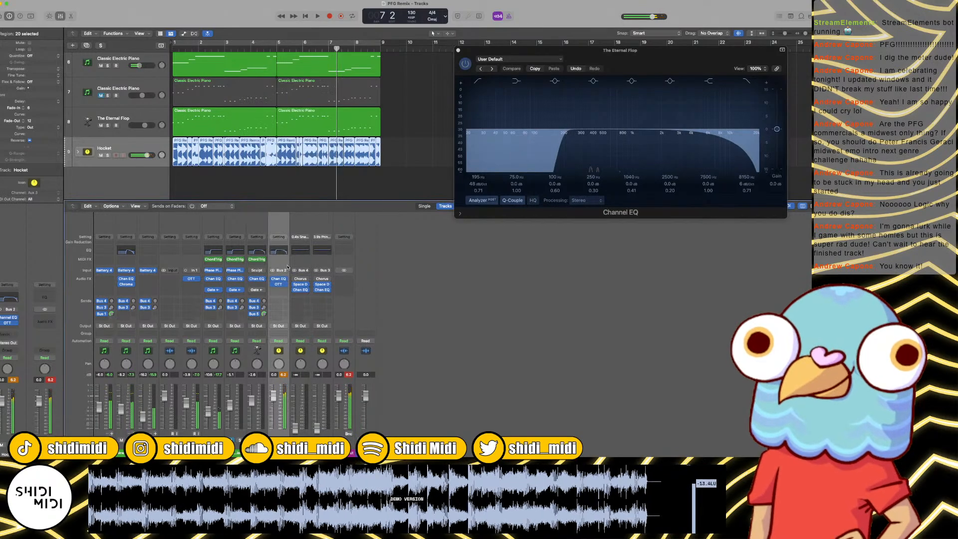
# Step: Replace OTT on the Hocket stack with the Kilohearts Multipass plug-in
pyautogui.click(285, 285)
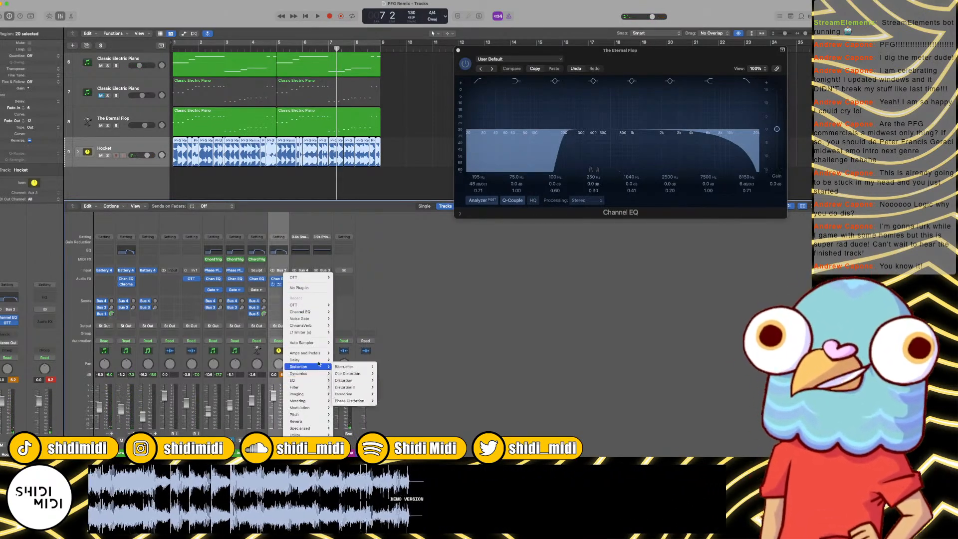
pyautogui.moveTo(308, 445)
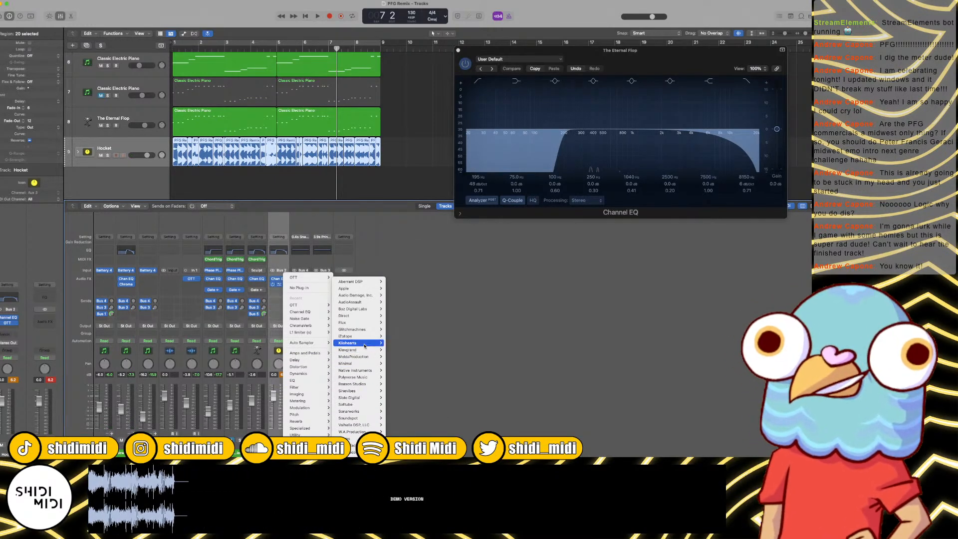
pyautogui.moveTo(359, 343)
pyautogui.moveTo(390, 342)
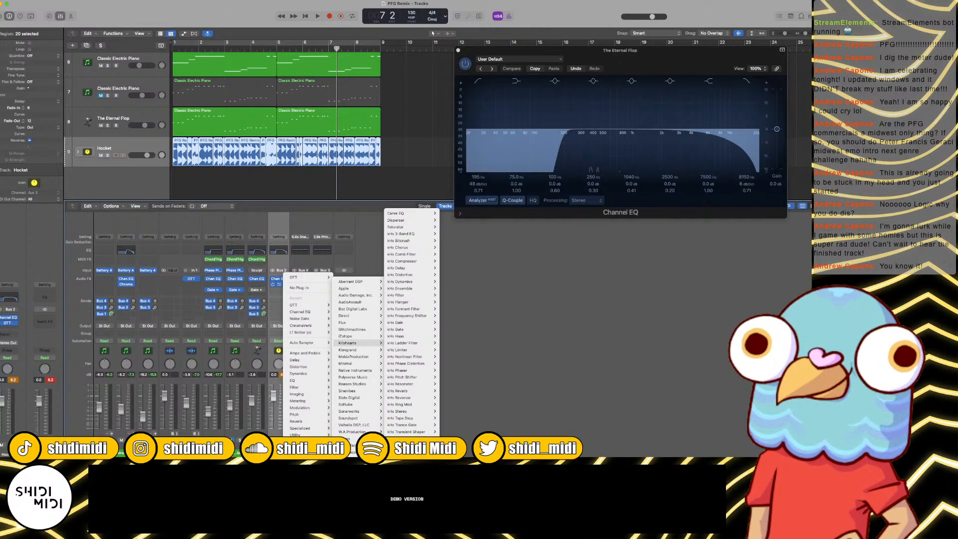
pyautogui.click(412, 439)
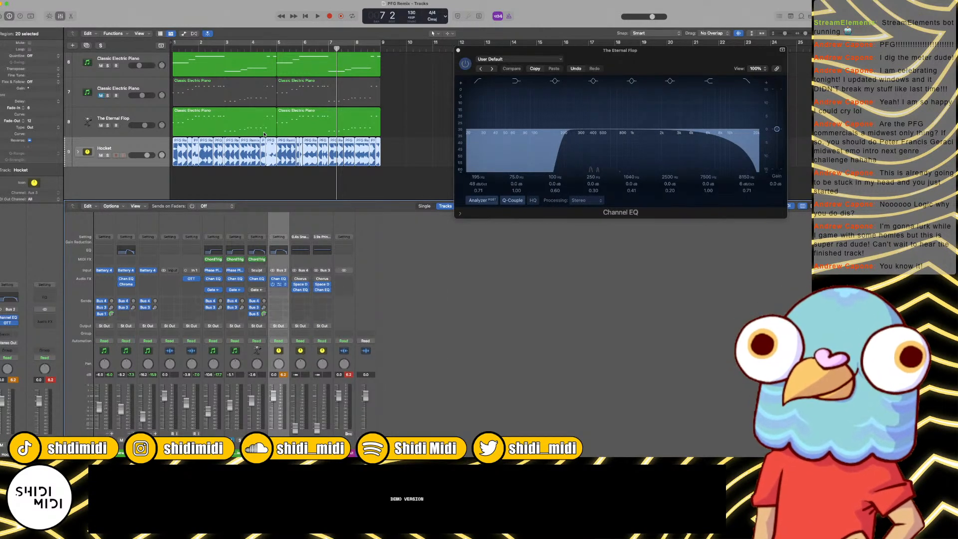
# Step: Load the N.O.T.T. preset from Multipass's Dynamics factory presets, audition it, and close the plug-in window
pyautogui.click(317, 115)
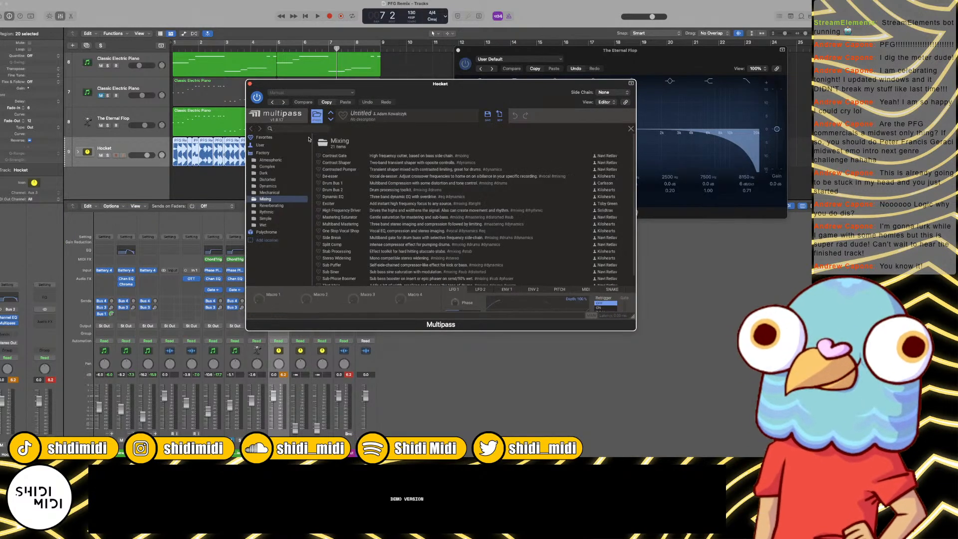
pyautogui.click(267, 180)
pyautogui.click(268, 186)
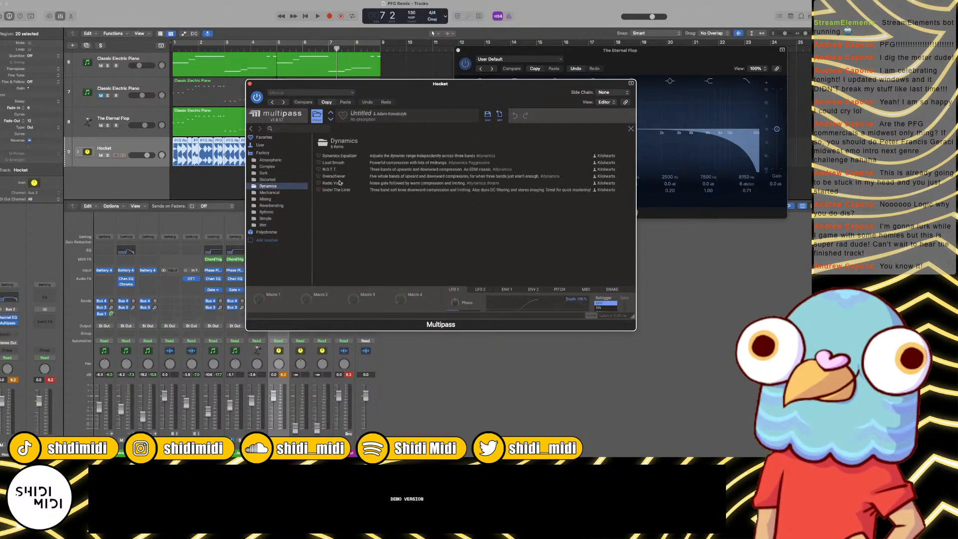
pyautogui.click(330, 170)
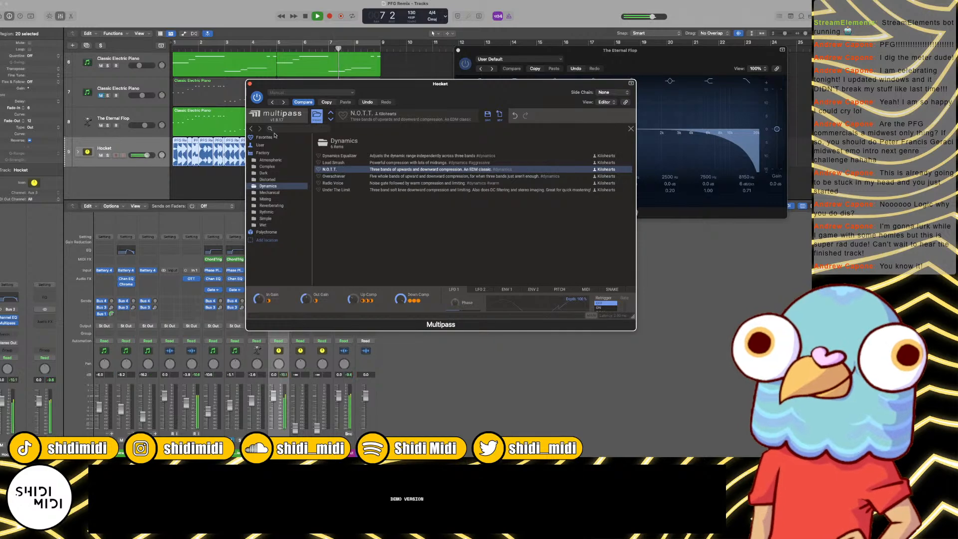
pyautogui.click(250, 83)
pyautogui.press('space')
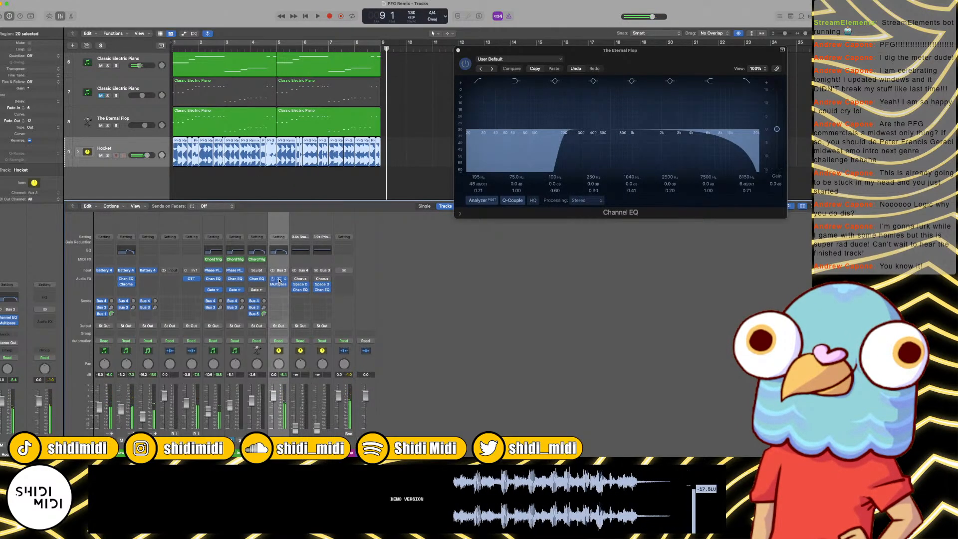
# Step: Copy the Hocket stack's Channel EQ to the slot after Multipass and play bars 1 to 8 in a cycle
pyautogui.moveTo(279, 281); pyautogui.dragTo(280, 289)
pyautogui.press('space')
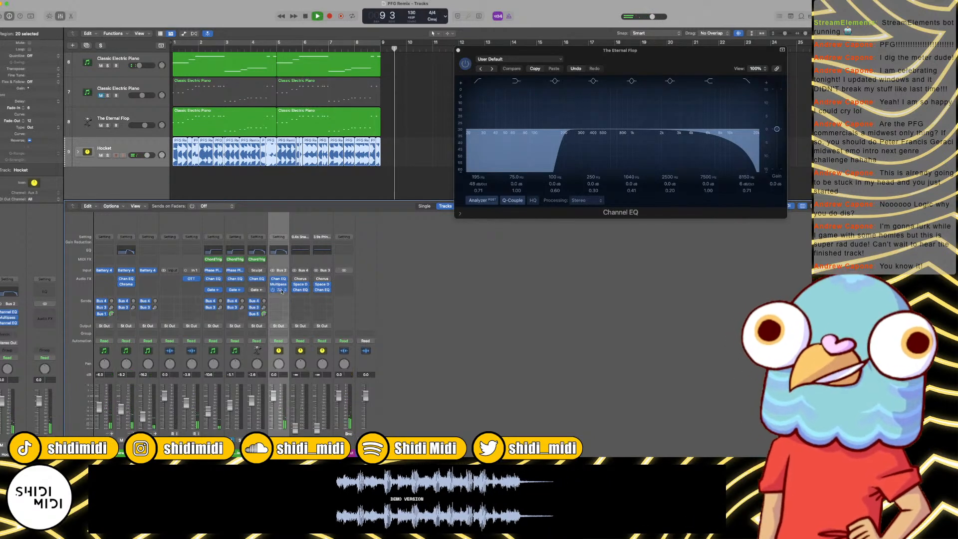
pyautogui.press('c')
pyautogui.press('space')
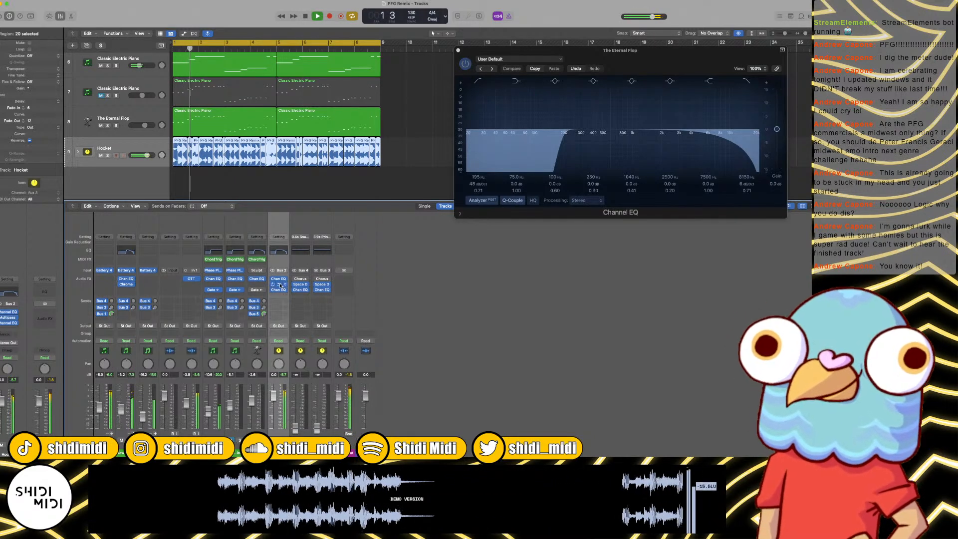
# Step: Examine Multipass's N.O.T.T. effect modules and the second Channel EQ on the Hocket stack during playback
pyautogui.click(279, 285)
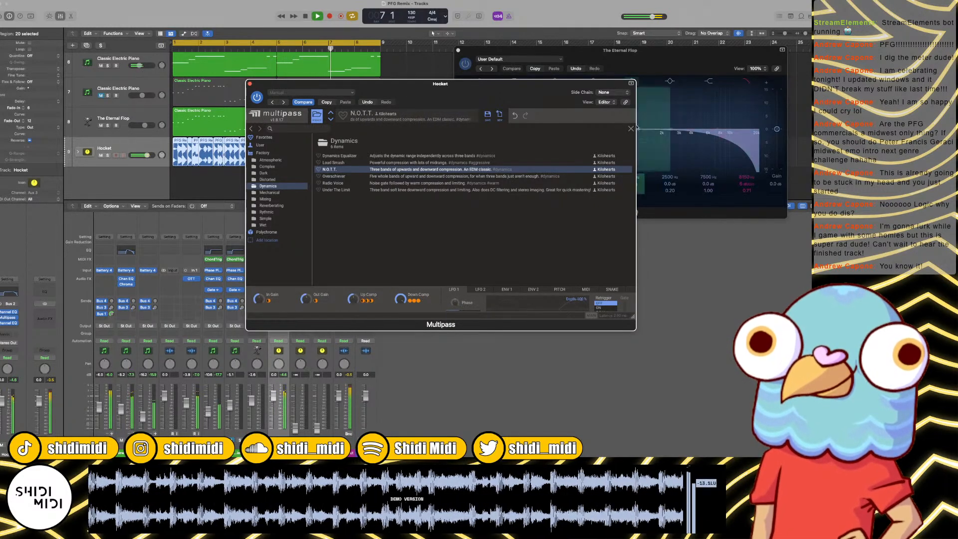
pyautogui.click(317, 115)
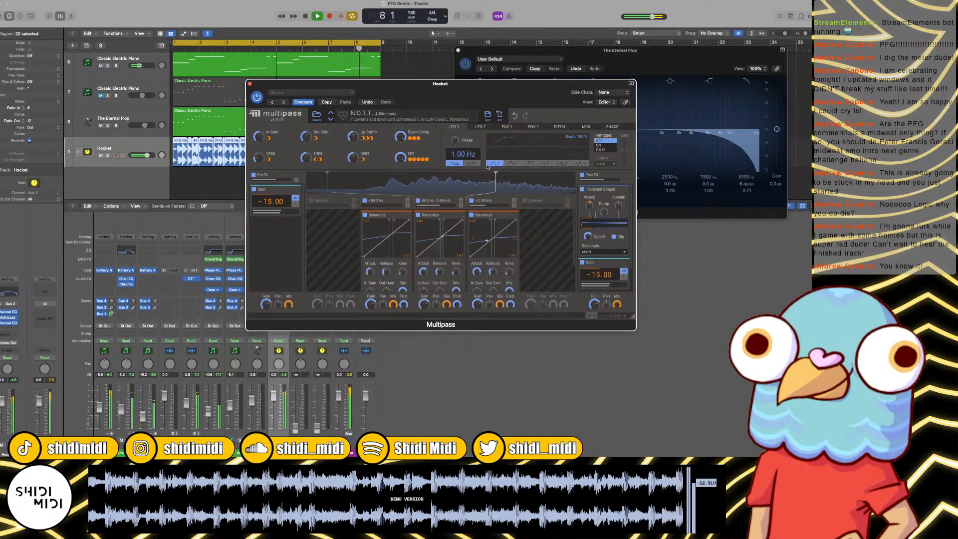
pyautogui.click(250, 84)
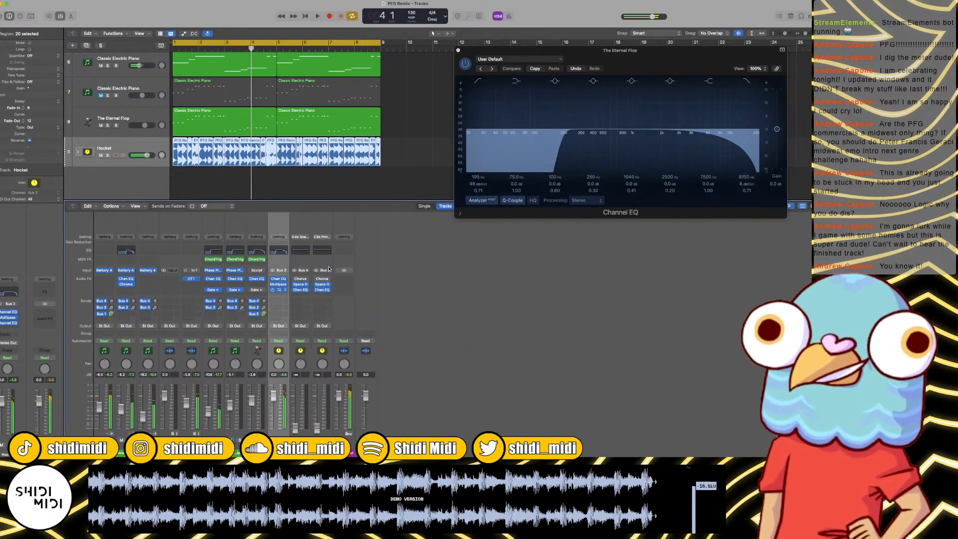
pyautogui.click(278, 290)
pyautogui.press('space')
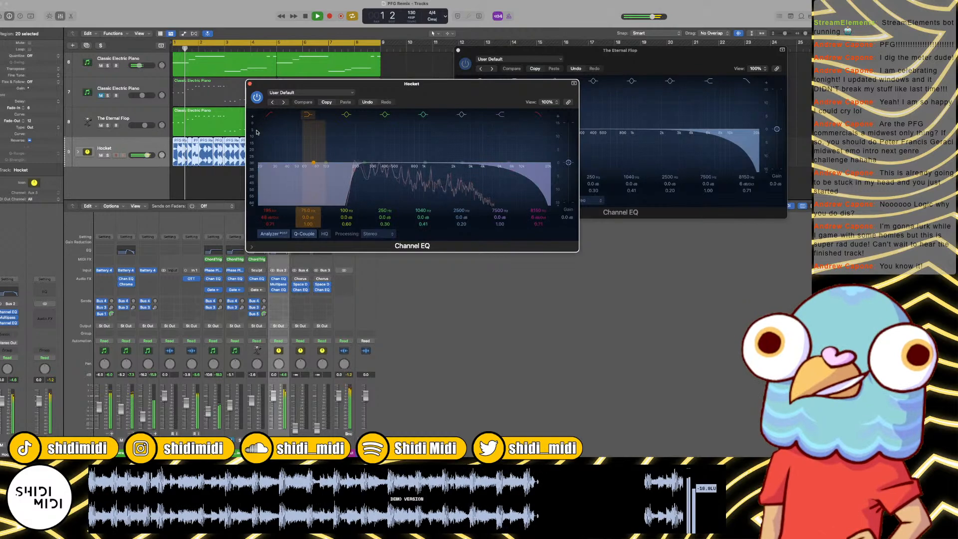
pyautogui.click(250, 84)
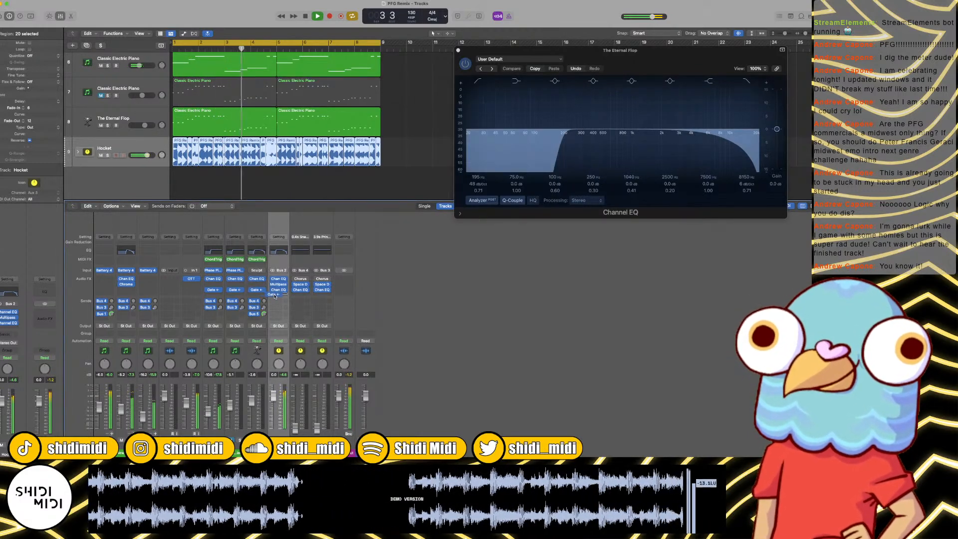
# Step: Copy the sidechained Noise Gate onto the Hocket stack after the second Channel EQ and close all plug-in windows
pyautogui.moveTo(277, 297); pyautogui.dragTo(278, 295)
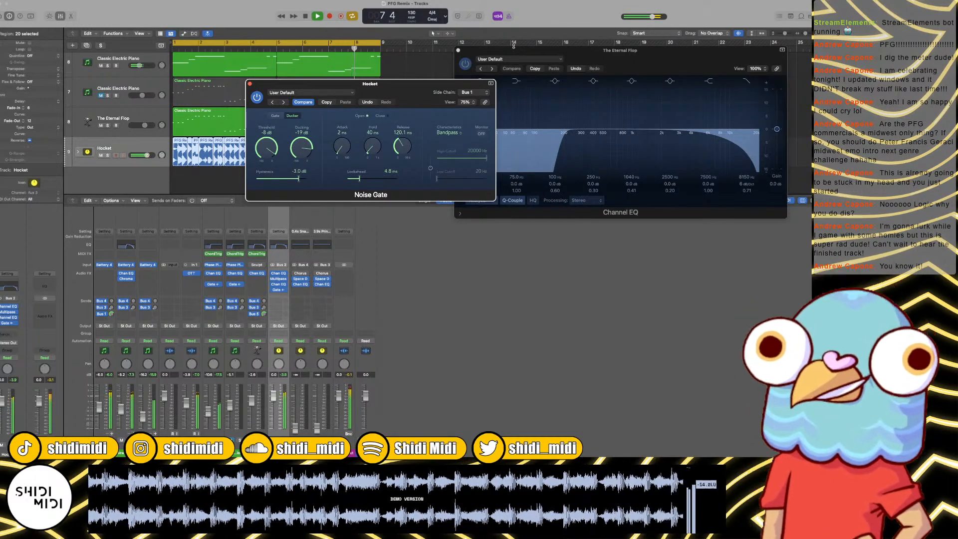
pyautogui.click(459, 51)
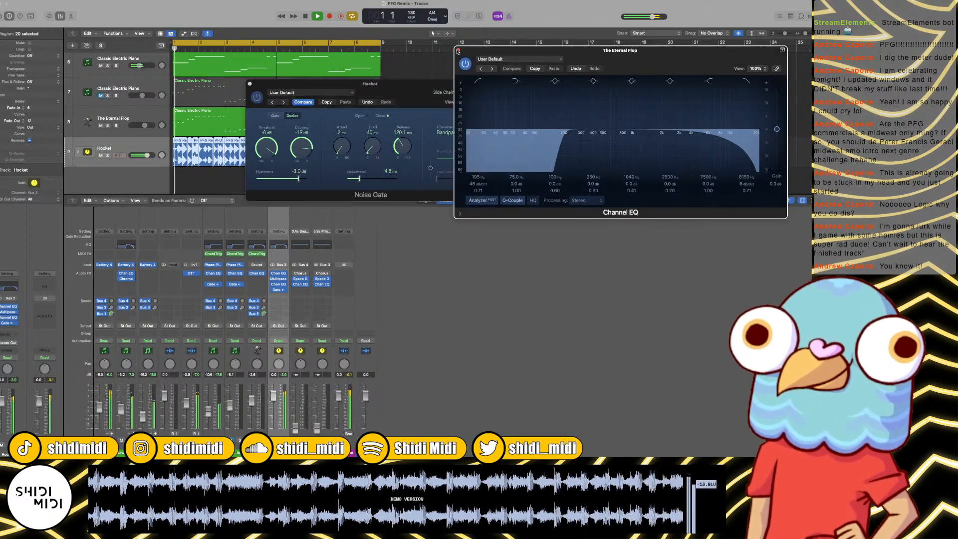
pyautogui.click(250, 84)
pyautogui.click(458, 51)
pyautogui.click(466, 139)
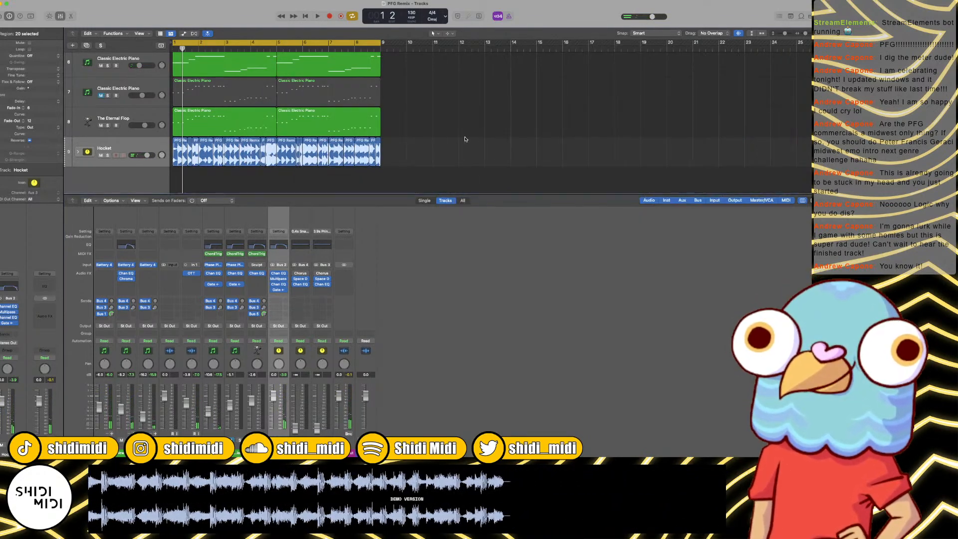
# Step: Unmute the second Classic Electric Piano track and move all Hocket regions to start at bar 9
pyautogui.press('Return')
pyautogui.press('super+Left')
pyautogui.press('super+Left')
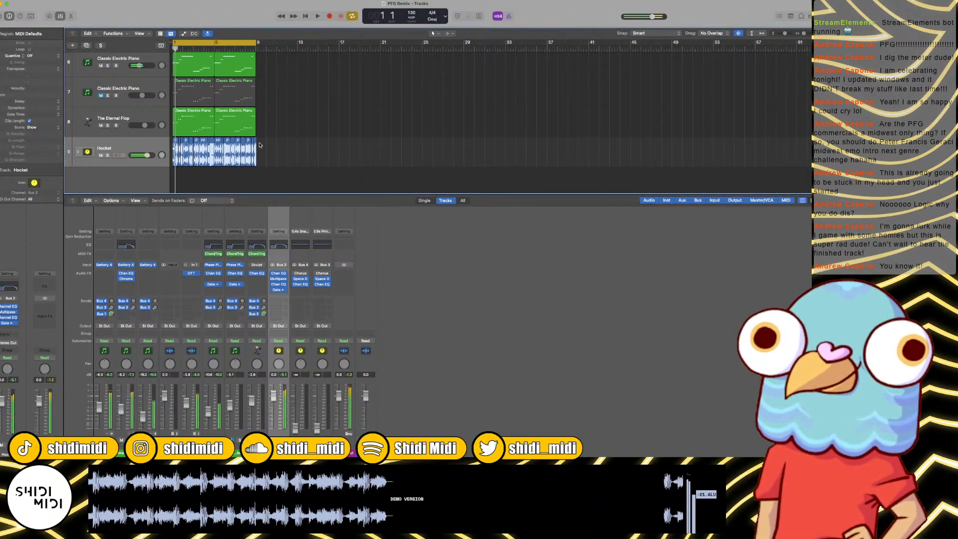
pyautogui.click(129, 149)
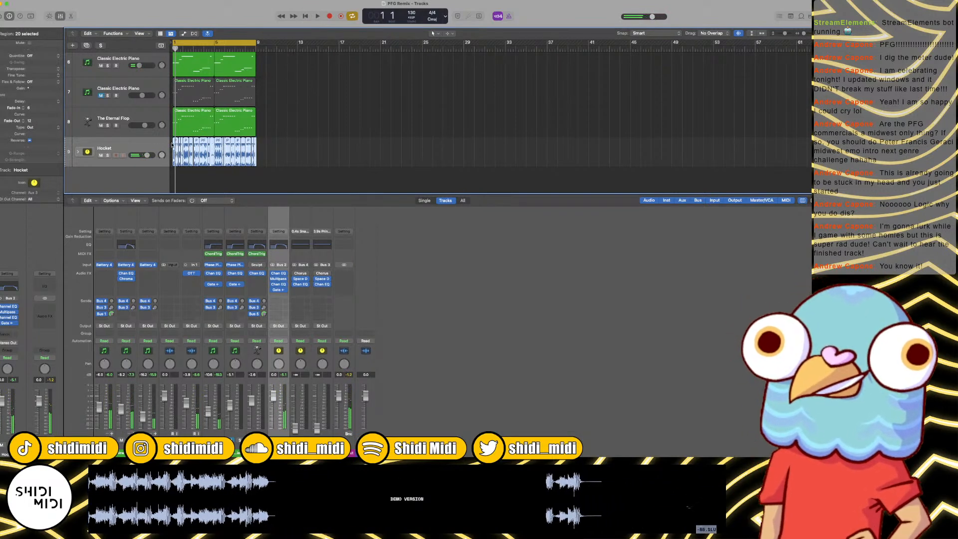
pyautogui.click(101, 95)
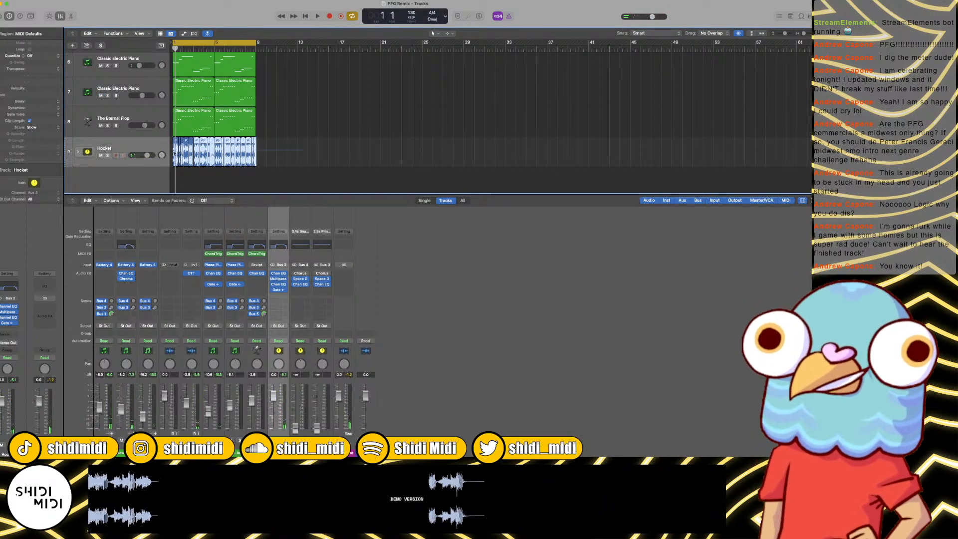
pyautogui.moveTo(174, 154); pyautogui.dragTo(257, 152)
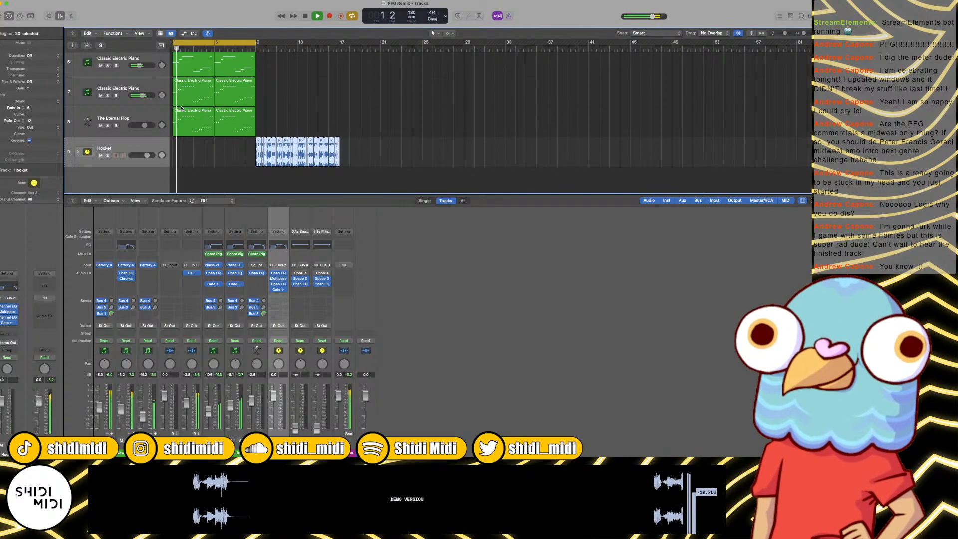
# Step: Delete The Eternal Flop's regions and remove its track
pyautogui.click(151, 114)
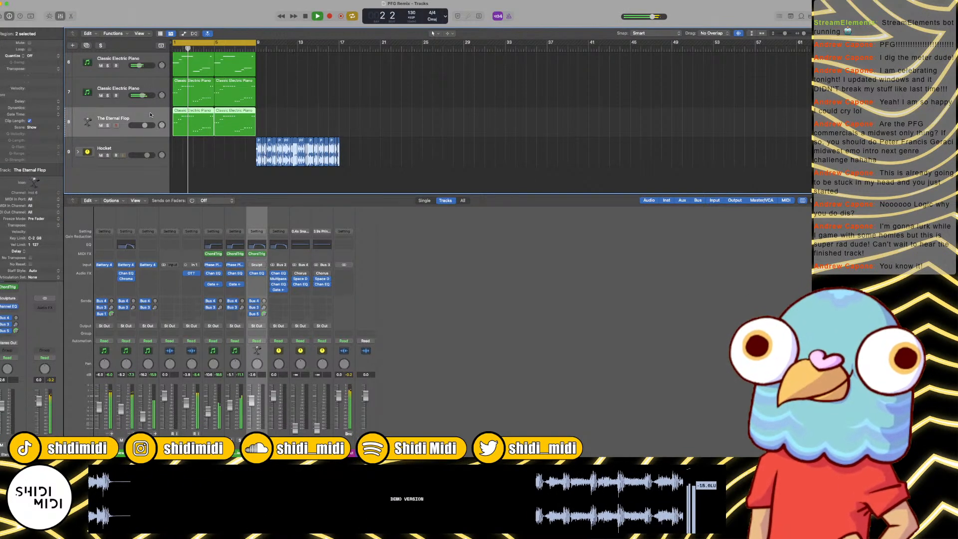
pyautogui.press('Delete')
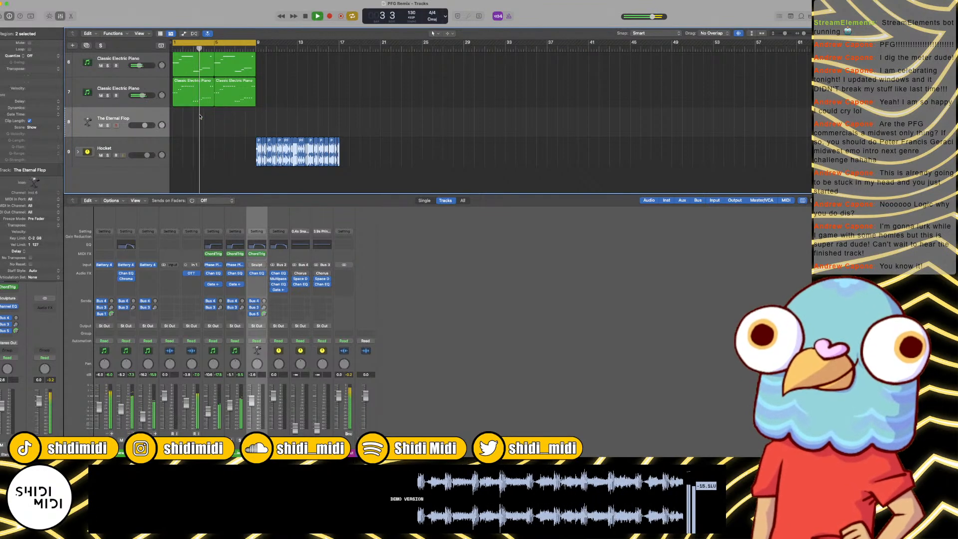
pyautogui.press('Delete')
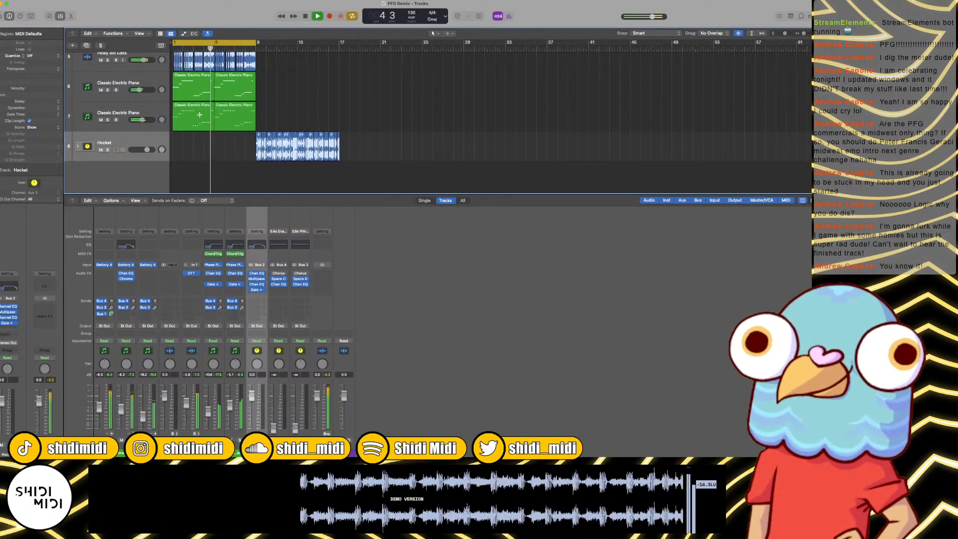
# Step: Move the PFG Samples regions about 42 bars later, clear of the arrangement
pyautogui.scroll(3, 257, 139)
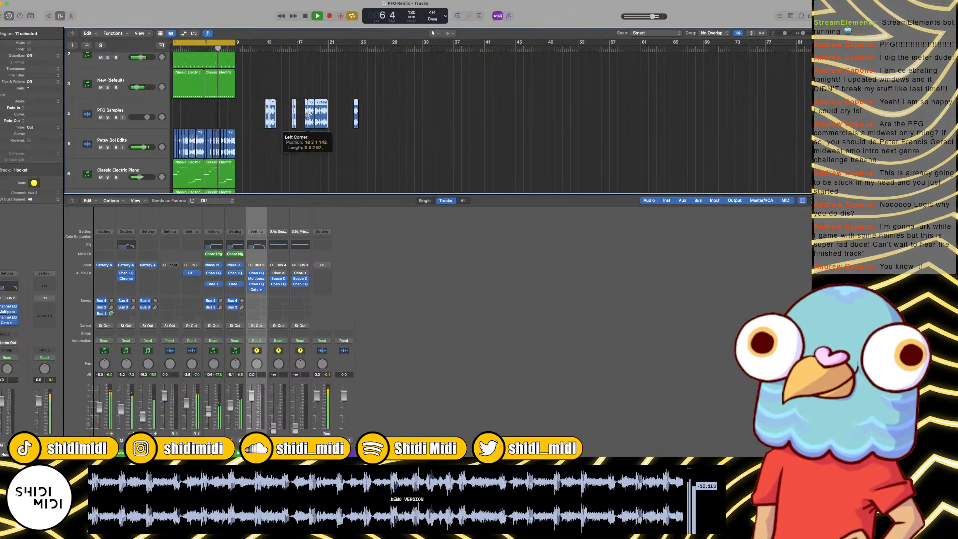
pyautogui.moveTo(311, 116); pyautogui.dragTo(644, 115)
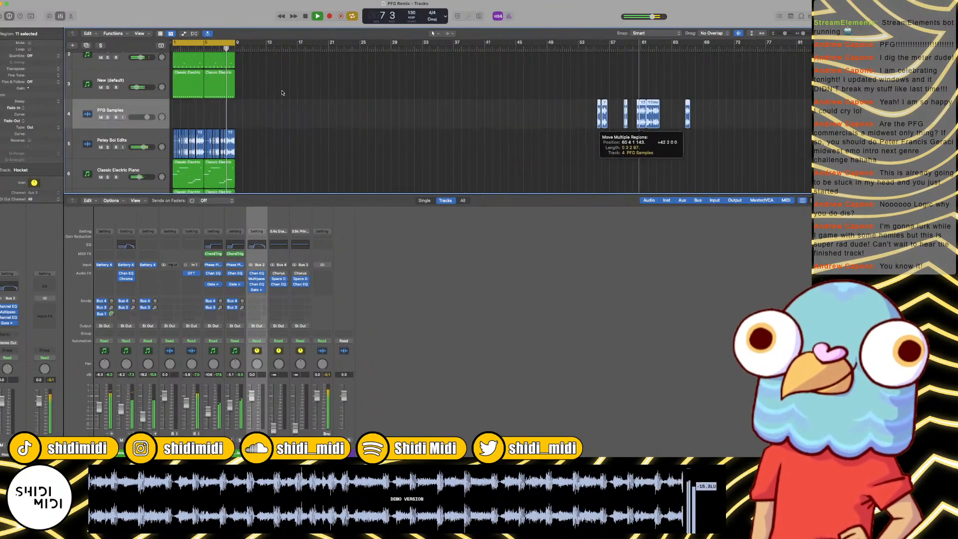
pyautogui.scroll(-3, 250, 93)
# Step: Copy the drum, Petey Boi Edits and first Classic Electric Piano regions from bars 1–8 to bar 9, and turn off cycle mode
pyautogui.press('space')
pyautogui.scroll(2, 250, 93)
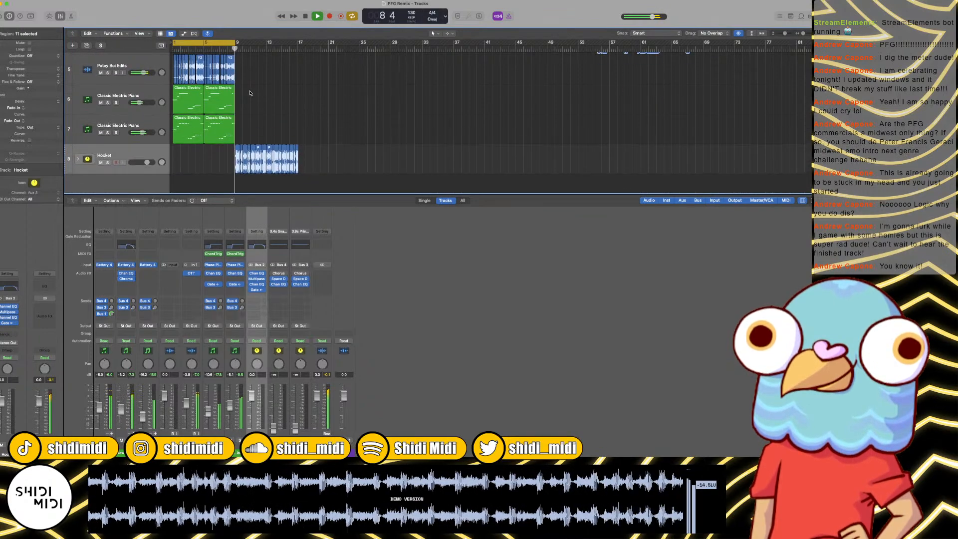
pyautogui.moveTo(261, 149); pyautogui.dragTo(142, 15)
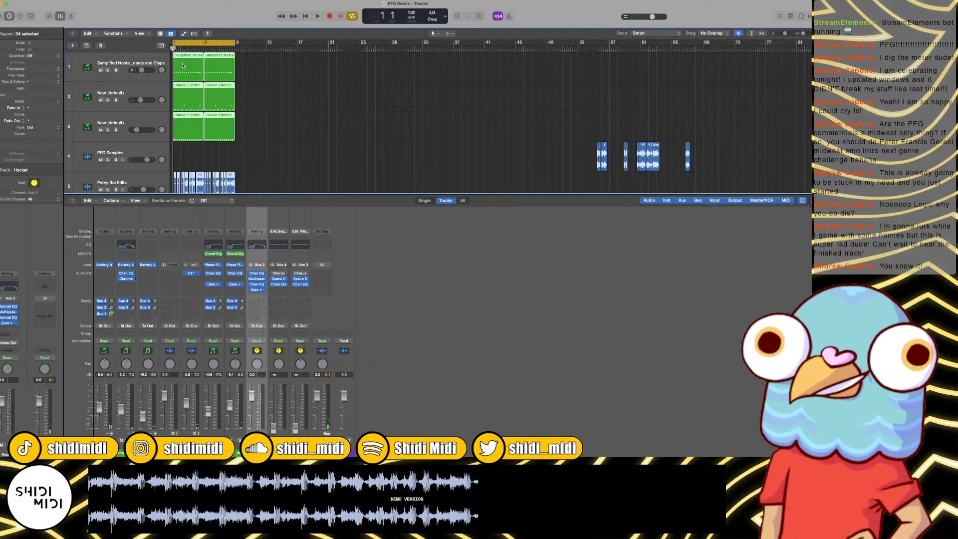
pyautogui.moveTo(194, 64); pyautogui.dragTo(244, 65)
pyautogui.press('space')
pyautogui.press('c')
pyautogui.press('super+Right')
pyautogui.press('super+Right')
pyautogui.press('super+Right')
pyautogui.press('super+Right')
pyautogui.press('super+Right')
pyautogui.press('super+Right')
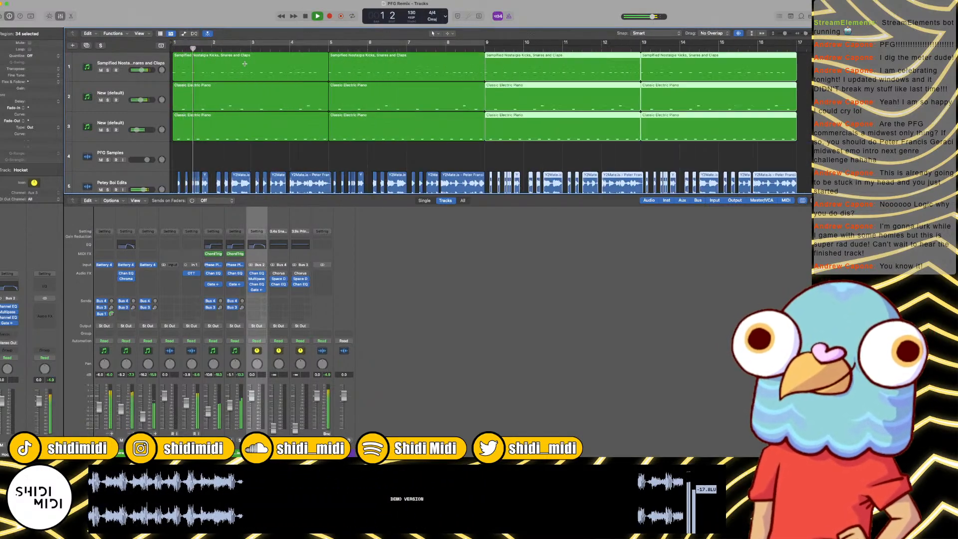
# Step: Hide the mixer and slightly lower the Hocket track's volume while the 16-bar arrangement plays
pyautogui.scroll(-5, 245, 64)
pyautogui.press('x')
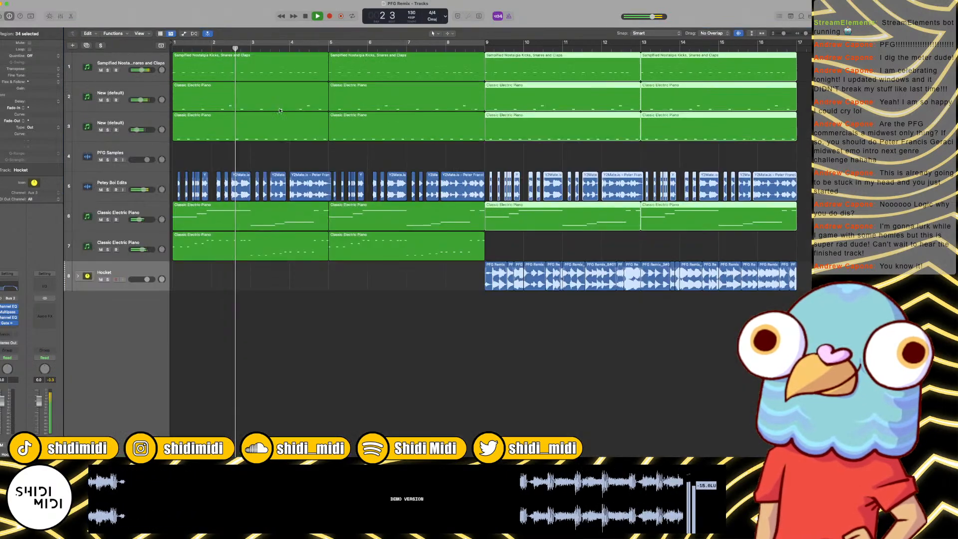
pyautogui.click(491, 331)
pyautogui.press('super+Left')
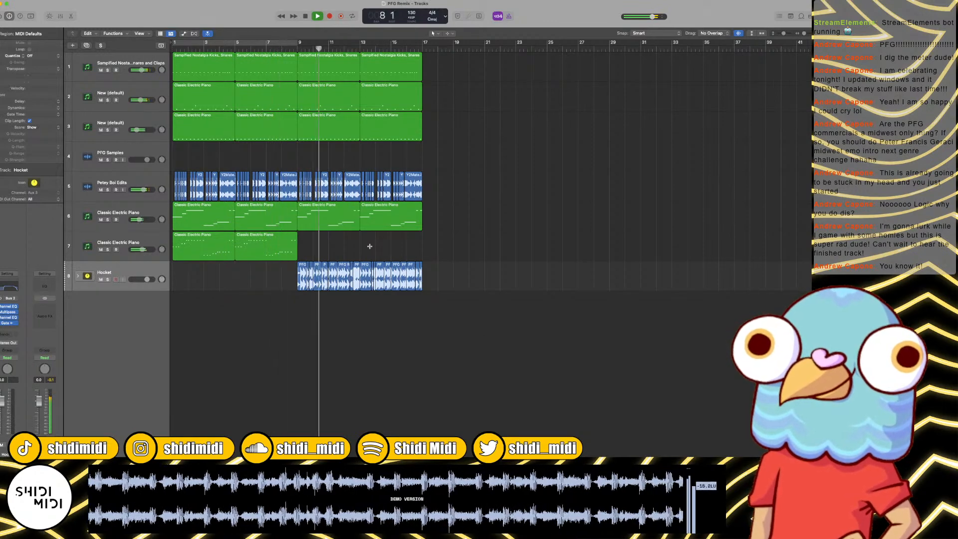
pyautogui.press('super+Right')
pyautogui.press('super+Left')
pyautogui.press('super+Left')
pyautogui.press('super+Left')
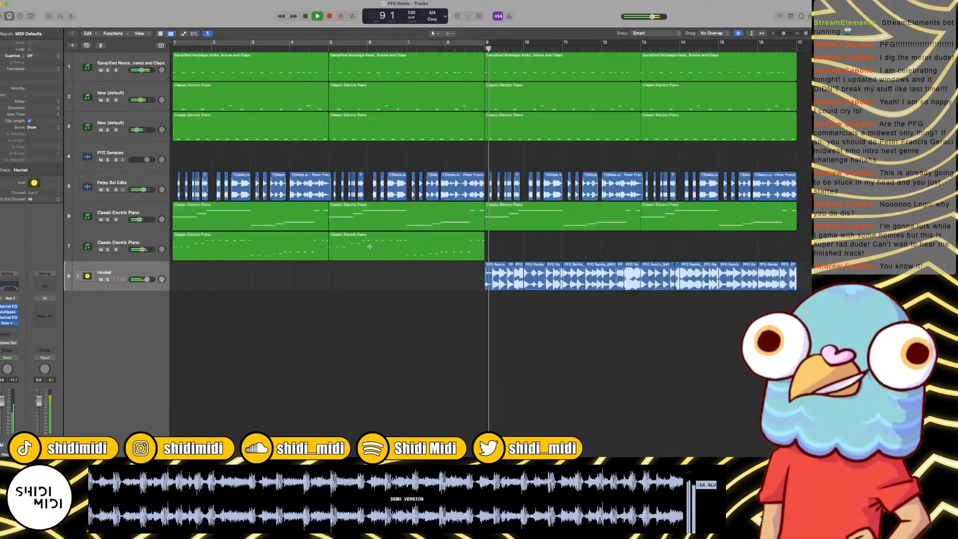
pyautogui.press('super+Right')
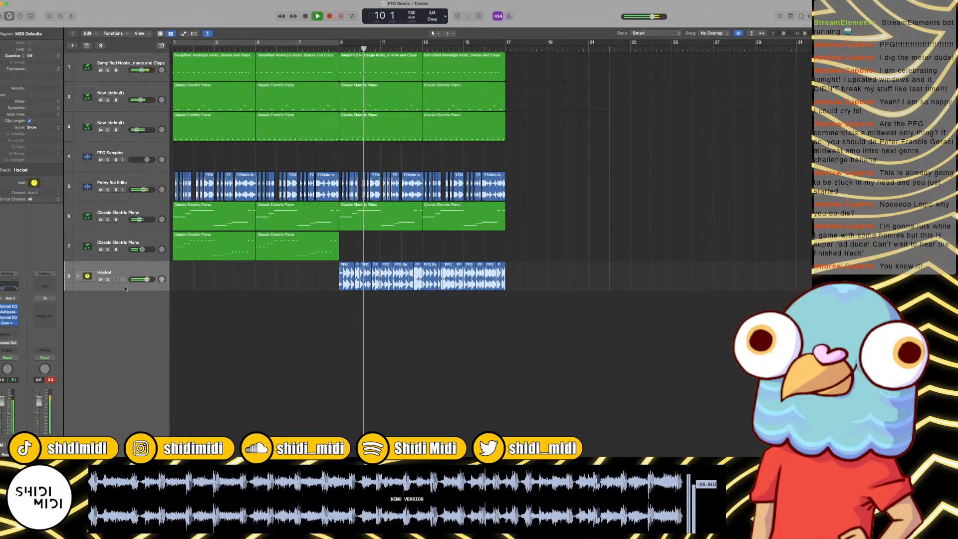
pyautogui.moveTo(147, 280); pyautogui.dragTo(145, 280)
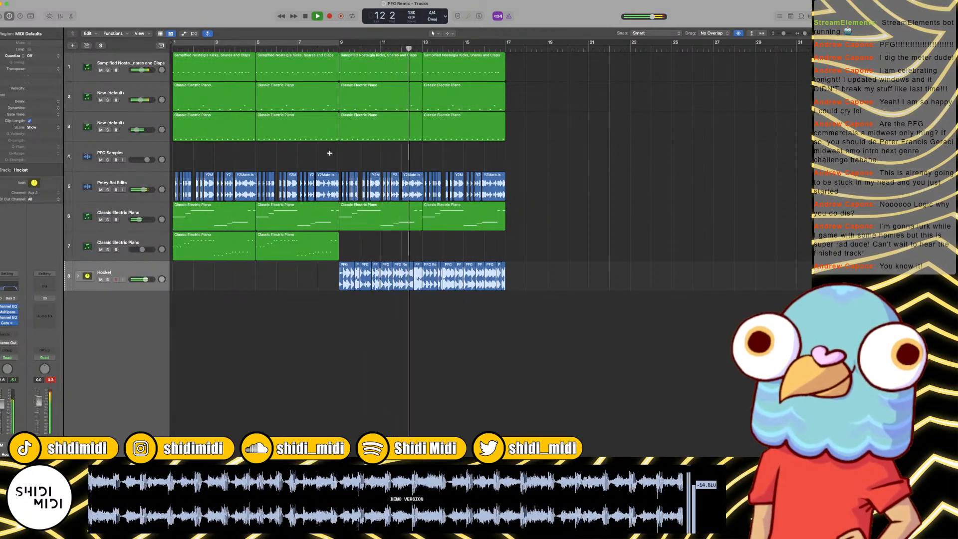
pyautogui.press('super+Right')
pyautogui.press('super+Right')
pyautogui.press('super+Right')
pyautogui.press('super+Right')
pyautogui.press('super+Right')
pyautogui.press('super+Left')
pyautogui.press('super+Left')
pyautogui.press('super+Left')
pyautogui.press('super+Left')
pyautogui.press('super+Left')
pyautogui.press('super+Left')
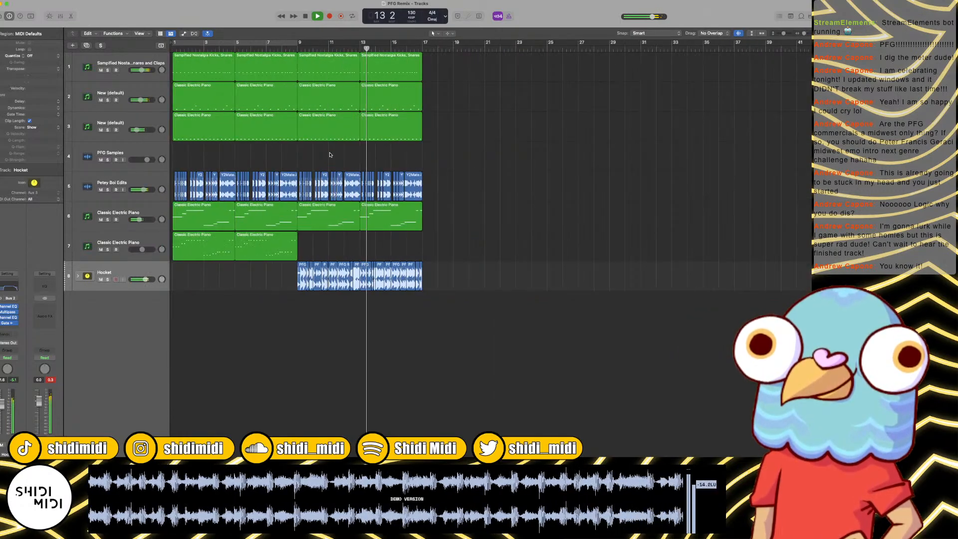
pyautogui.press('super+Right')
pyautogui.press('super+Right')
pyautogui.press('super+Left')
pyautogui.press('super+Left')
pyautogui.press('super+Left')
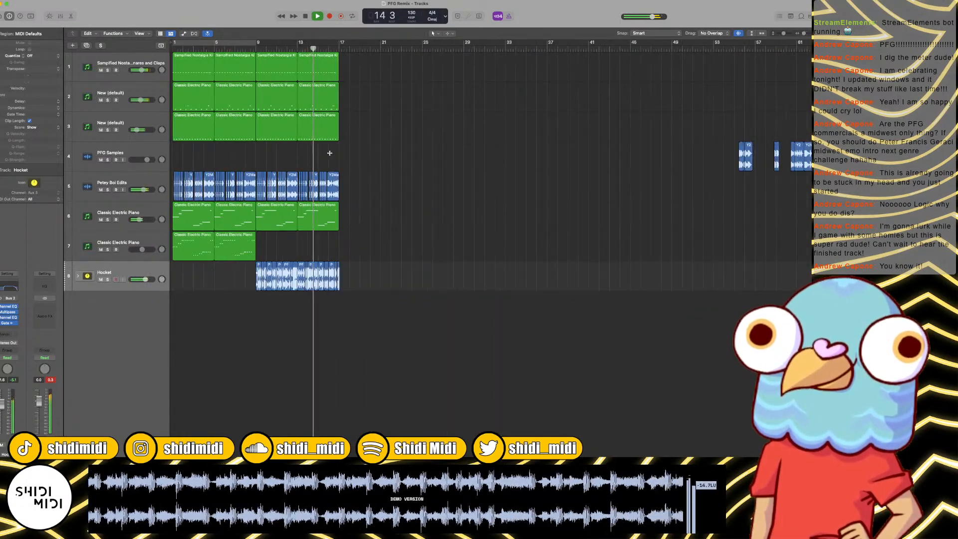
pyautogui.press('super+Right')
pyautogui.press('super+Right')
pyautogui.press('super+Right')
pyautogui.press('super+Left')
pyautogui.press('super+Left')
# Step: Stop playback and copy the regions into a 32-bar arrangement, with the second Classic Electric Piano in bars 1–16 and Hocket in bars 17–32
pyautogui.press('space')
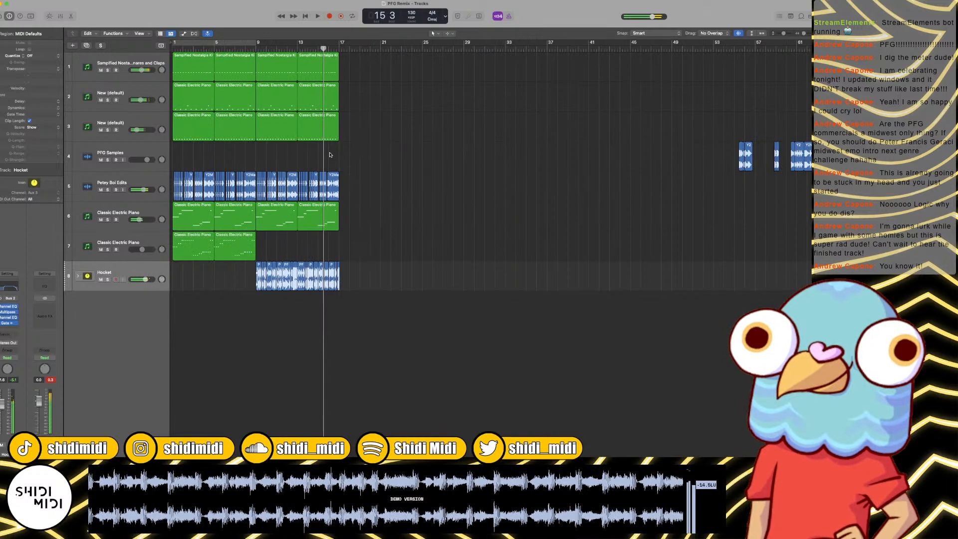
pyautogui.moveTo(422, 302); pyautogui.dragTo(280, 244)
pyautogui.moveTo(465, 331); pyautogui.dragTo(466, 61)
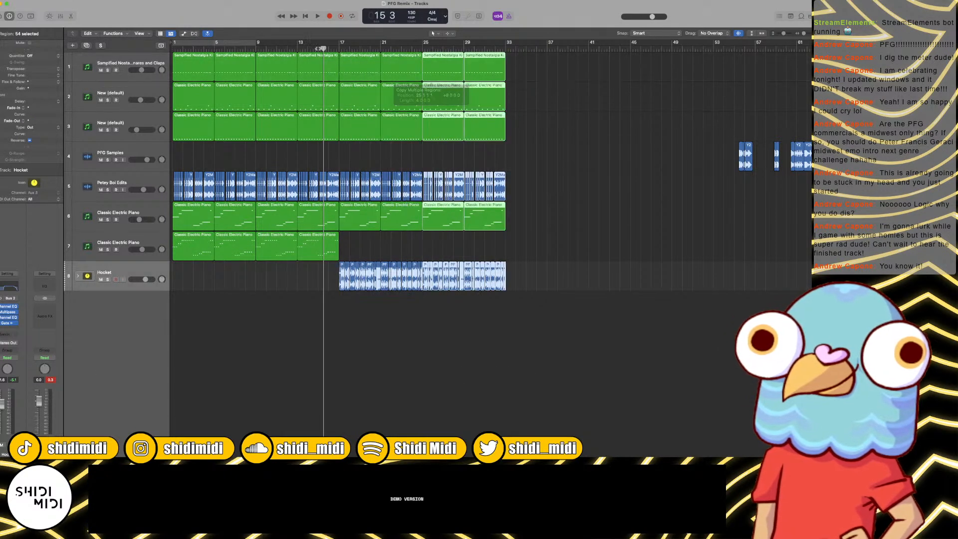
# Step: Shorten the Sampified Nostalgia drum region before bar 17 so it ends just past bar 16
pyautogui.press('super+Right')
pyautogui.press('super+Right')
pyautogui.press('super+Right')
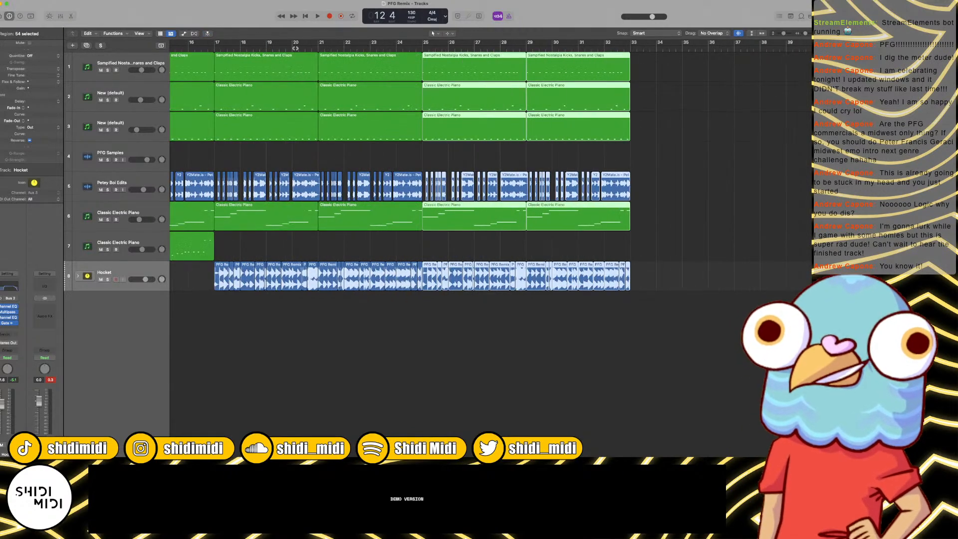
pyautogui.hscroll(-5, 447, 237)
pyautogui.click(447, 237)
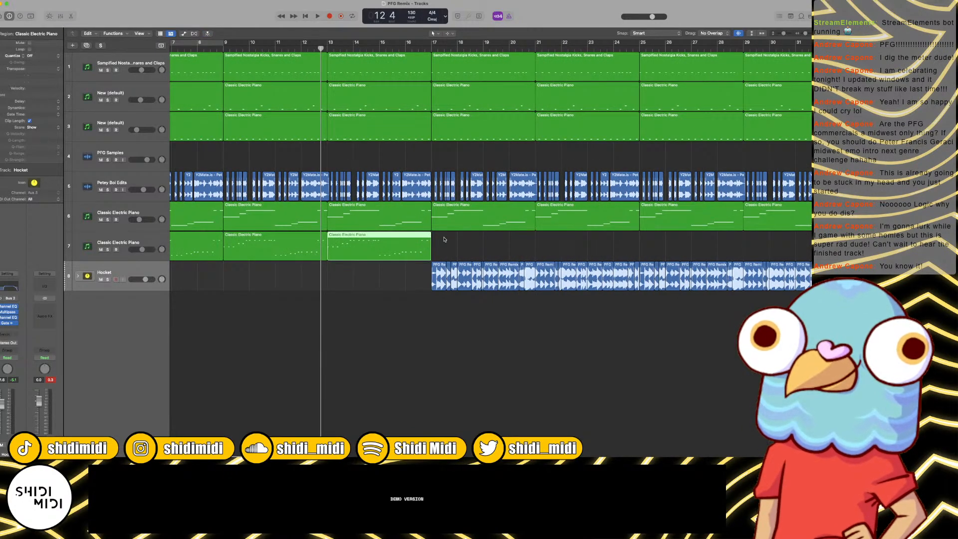
pyautogui.press('space')
pyautogui.press('super+Right')
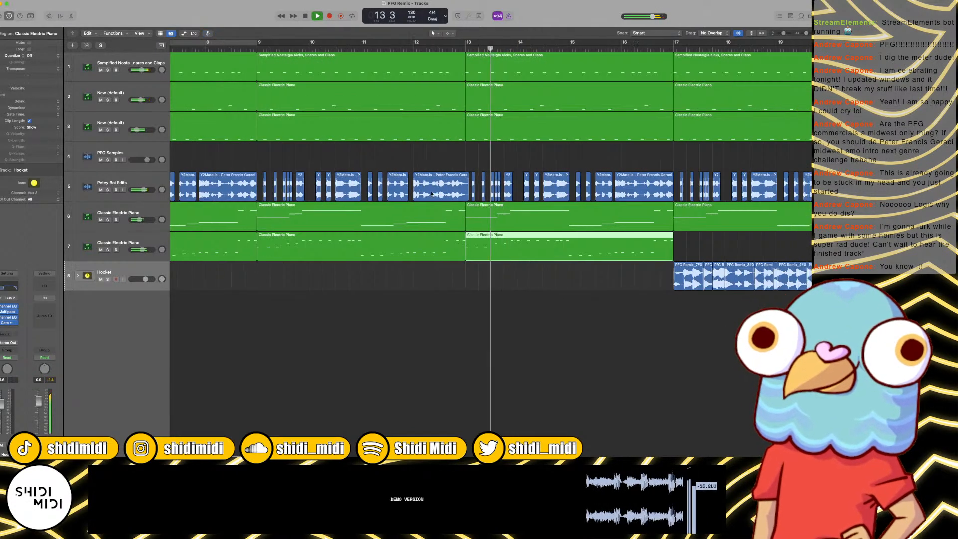
pyautogui.hscroll(3, 432, 194)
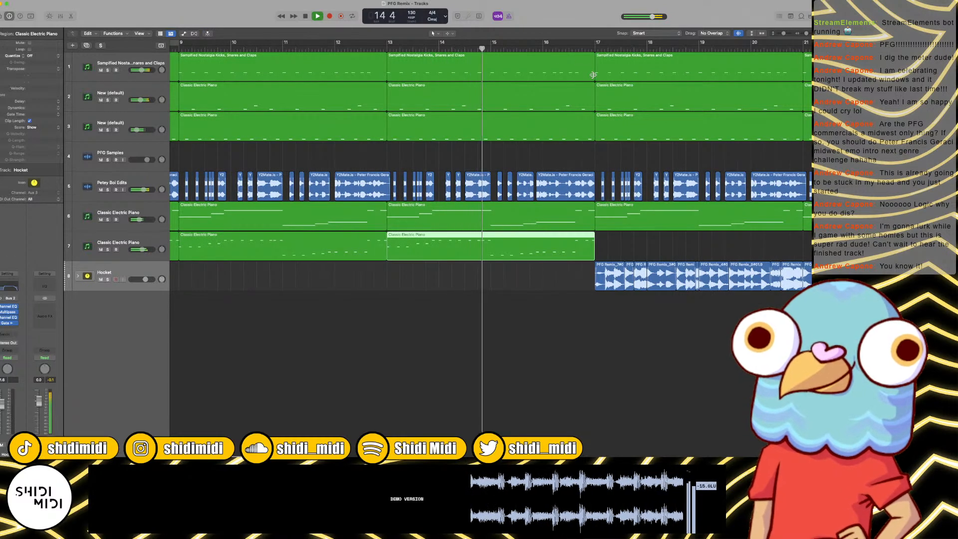
pyautogui.moveTo(593, 75); pyautogui.dragTo(548, 76)
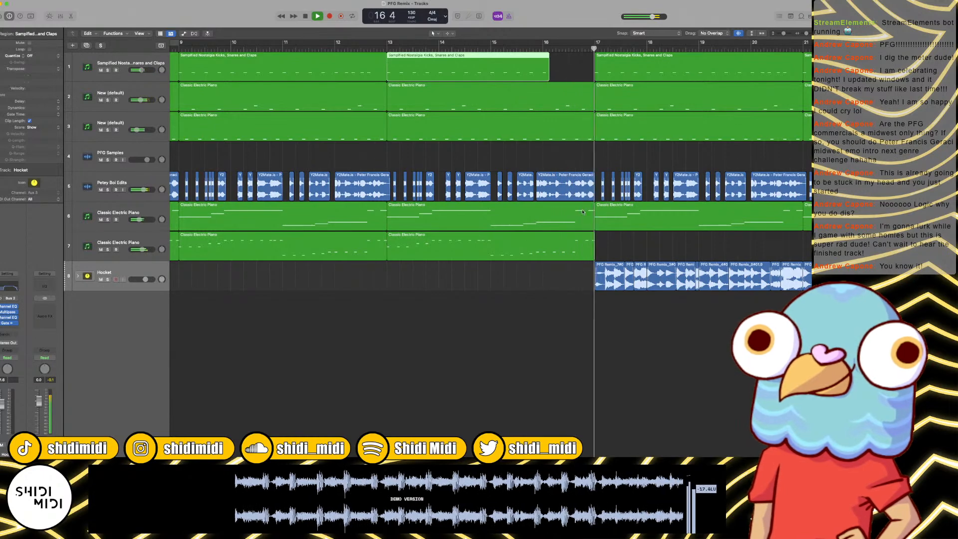
pyautogui.press('space')
# Step: Split both Classic Electric Piano tracks' regions at bar 16, splitting crossing notes, and remove the upper one's final bar
pyautogui.moveTo(559, 242); pyautogui.dragTo(553, 122)
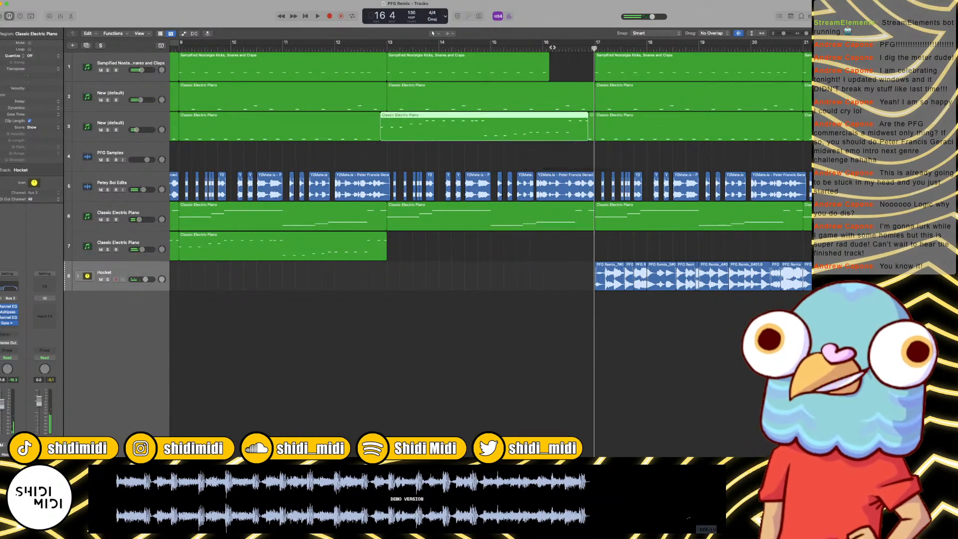
pyautogui.press('super+z')
pyautogui.click(547, 49)
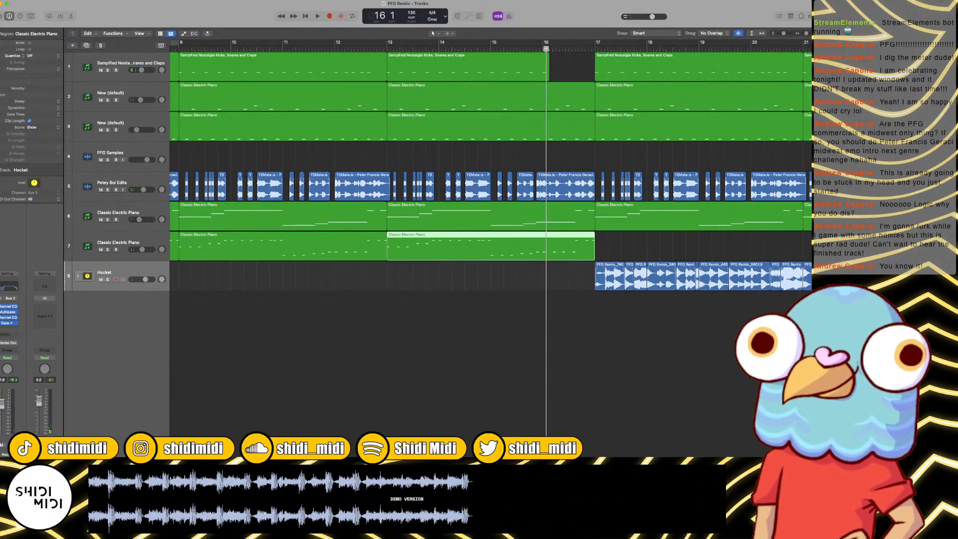
pyautogui.press('super+t')
pyautogui.keyDown('shift'); pyautogui.click(556, 218); pyautogui.keyUp('shift')
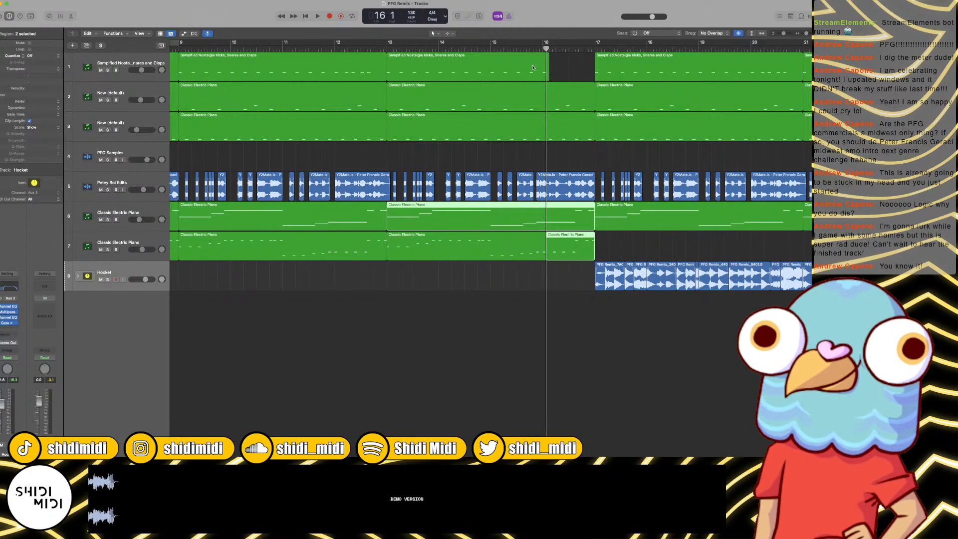
pyautogui.press('super+t')
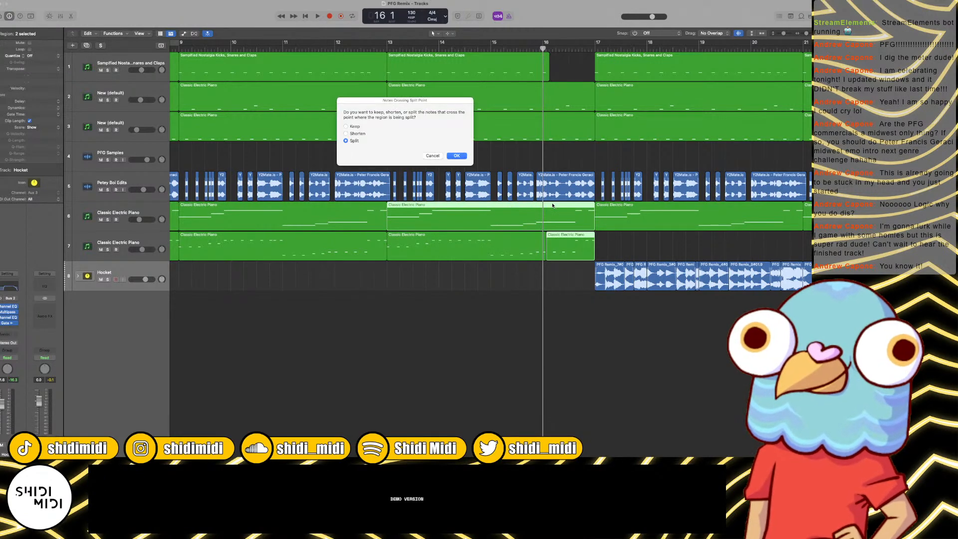
pyautogui.press('Return')
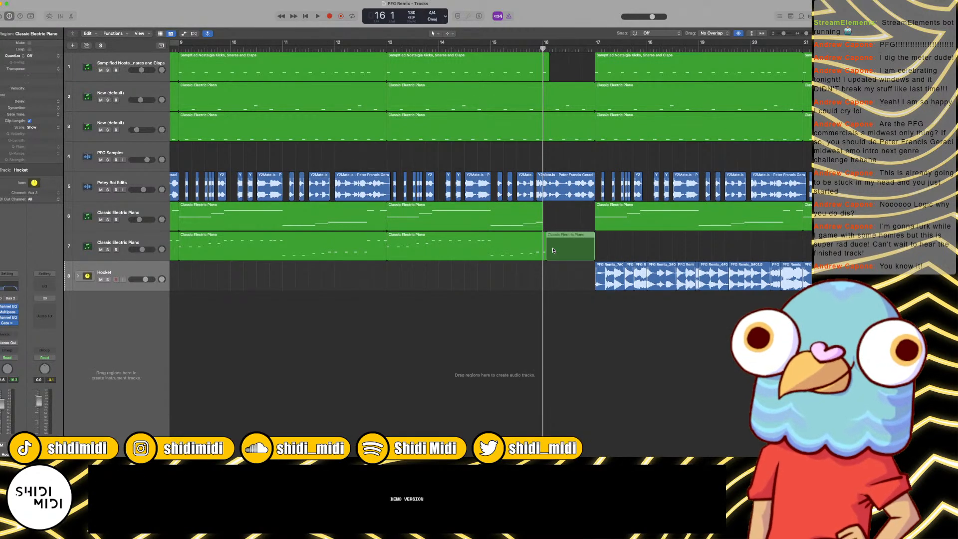
# Step: Trim the start of the lower Classic Electric Piano's leftover piece to about beat 4 of bar 16 and play the transition
pyautogui.click(553, 249)
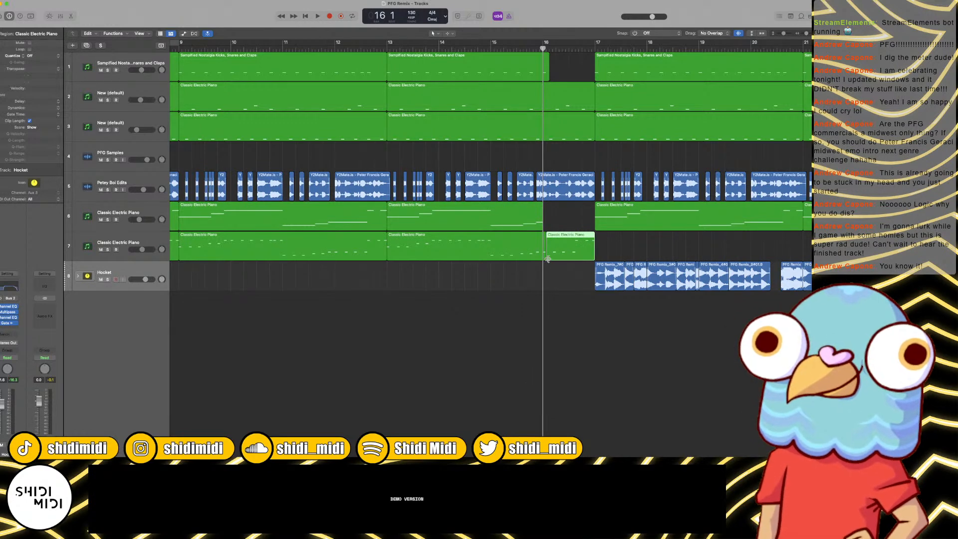
pyautogui.press('super+v')
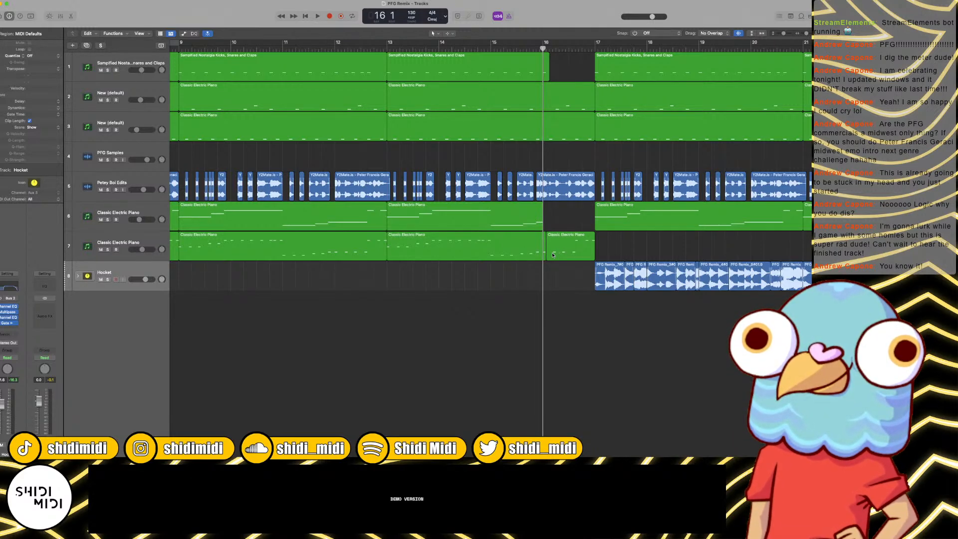
pyautogui.moveTo(548, 257); pyautogui.dragTo(584, 257)
pyautogui.press('space')
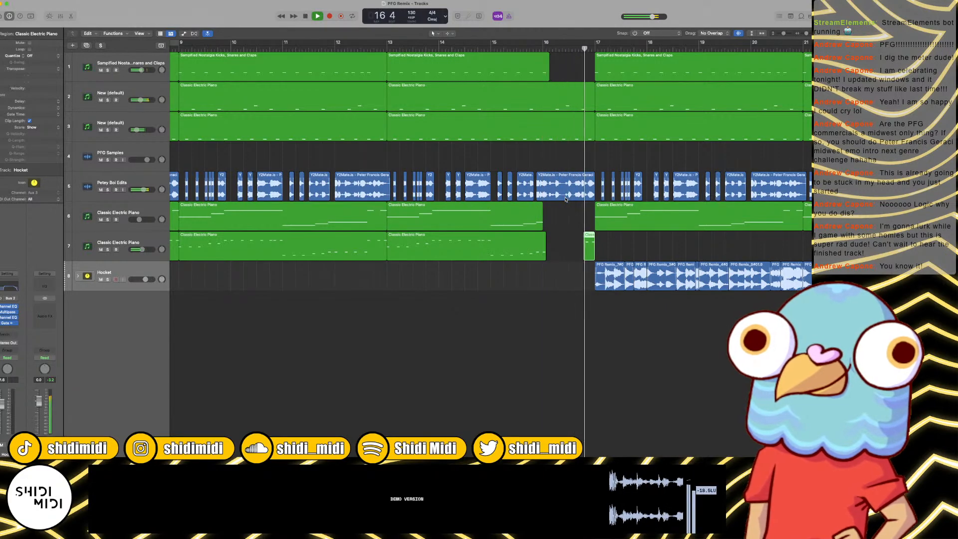
pyautogui.press('super+Left')
pyautogui.press('super+Left')
pyautogui.press('super+Left')
pyautogui.press('super+Left')
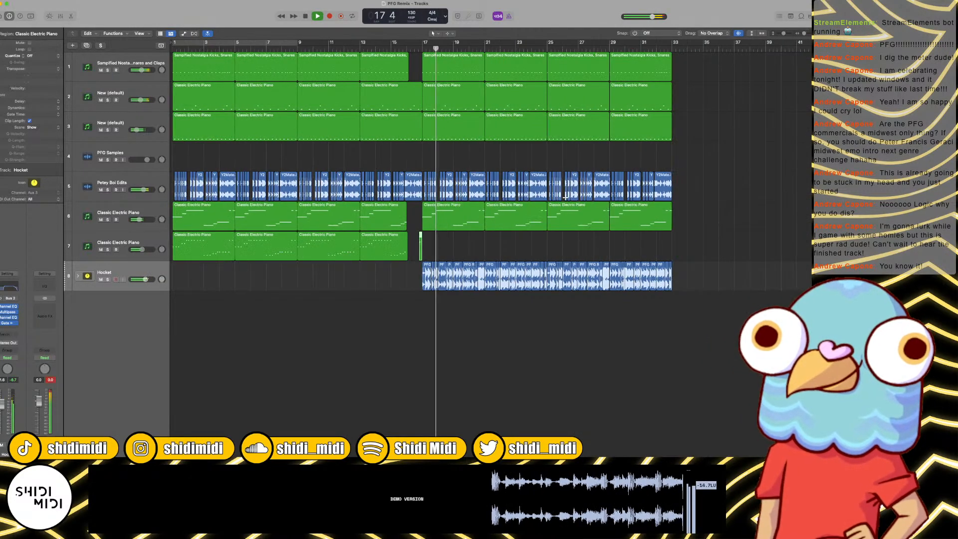
# Step: Stop playback and copy the last three Hocket regions at the end of bar 32
pyautogui.press('super+Right')
pyautogui.press('super+Right')
pyautogui.press('super+Right')
pyautogui.press('space')
pyautogui.hscroll(10, 573, 244)
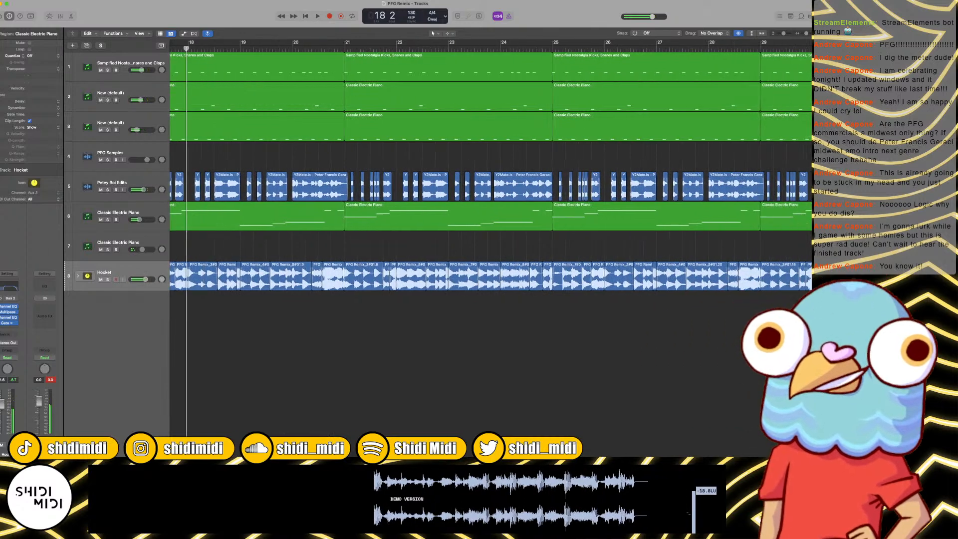
pyautogui.hscroll(-2, 779, 272)
pyautogui.click(773, 276)
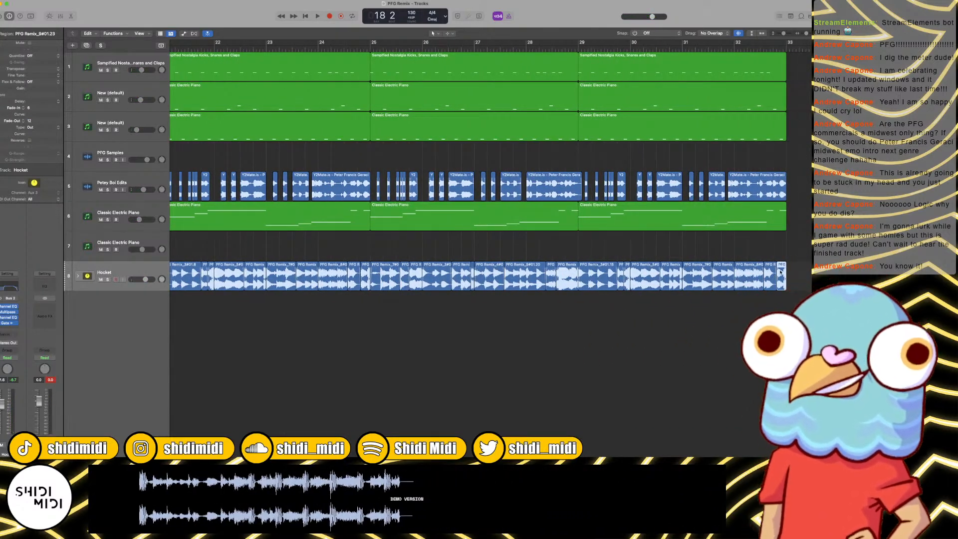
pyautogui.moveTo(798, 269); pyautogui.dragTo(754, 283)
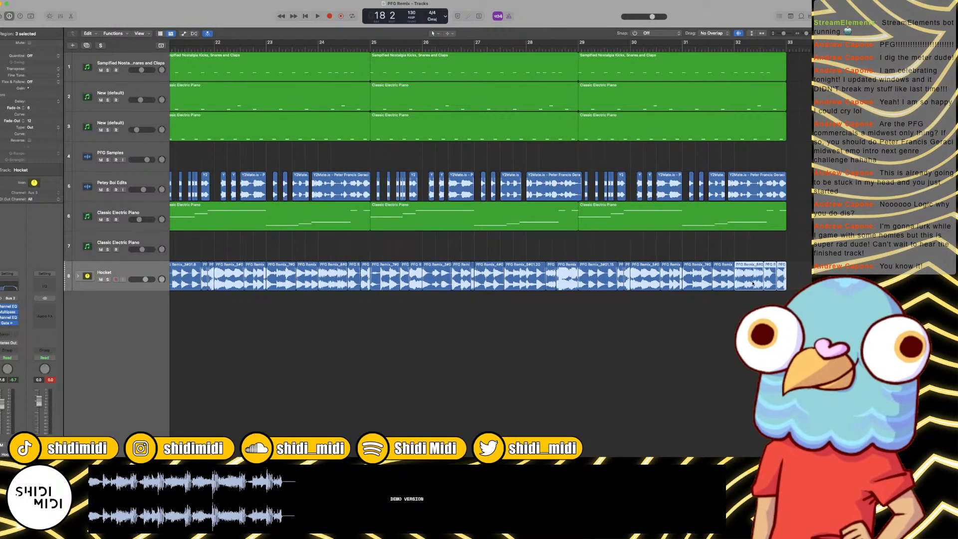
pyautogui.hscroll(-15, 548, 212)
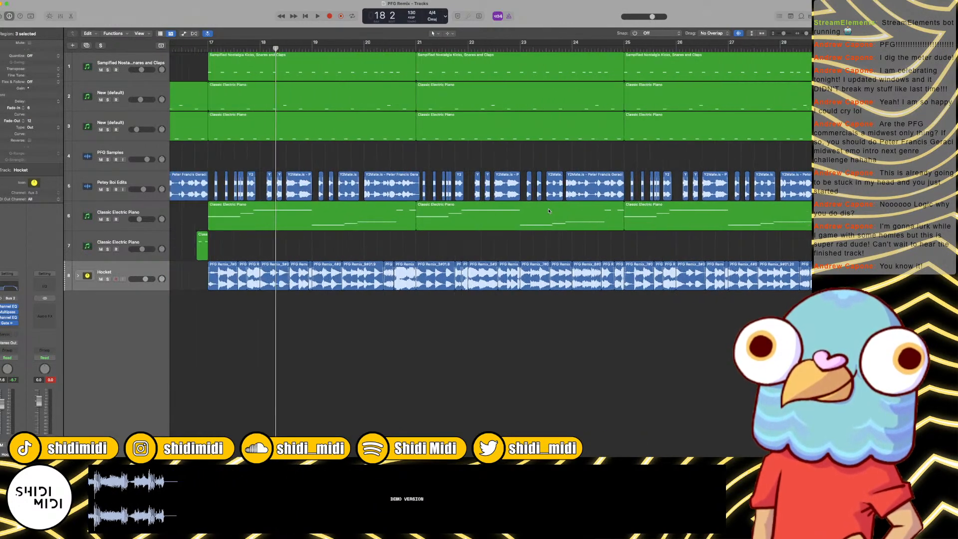
pyautogui.hscroll(-3, 548, 212)
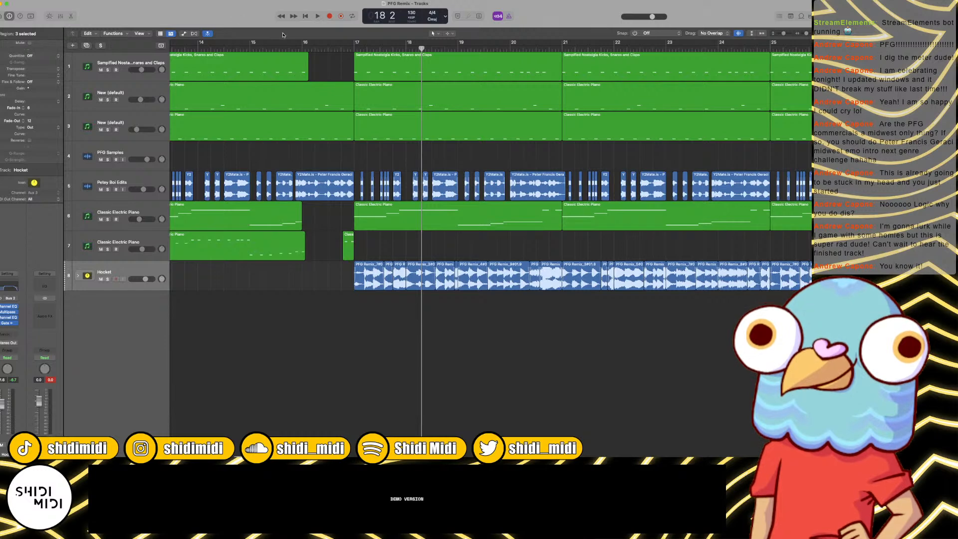
# Step: Expand the Hocket stack and paste the copied regions onto its subtracks at bar 16
pyautogui.click(303, 48)
pyautogui.press('super+v')
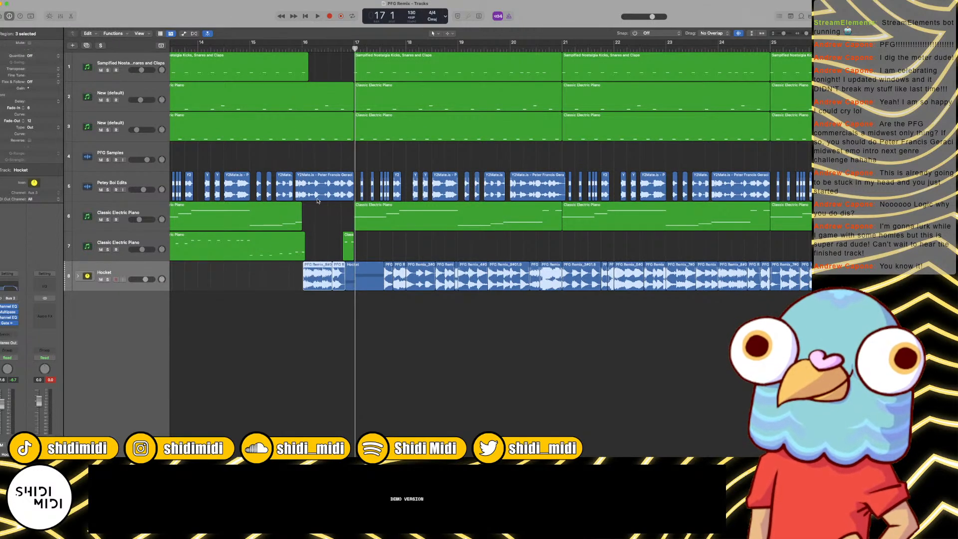
pyautogui.press('super+z')
pyautogui.click(83, 275)
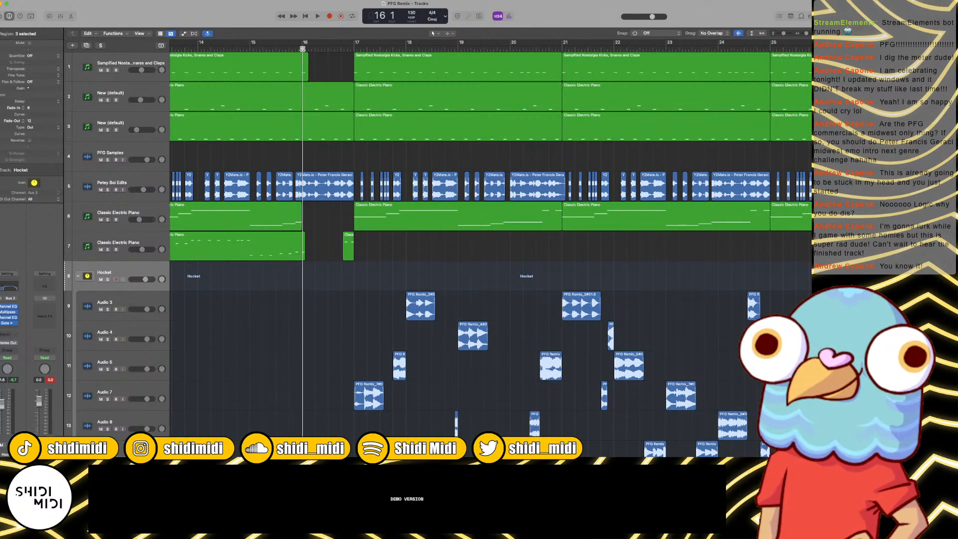
pyautogui.press('super+v')
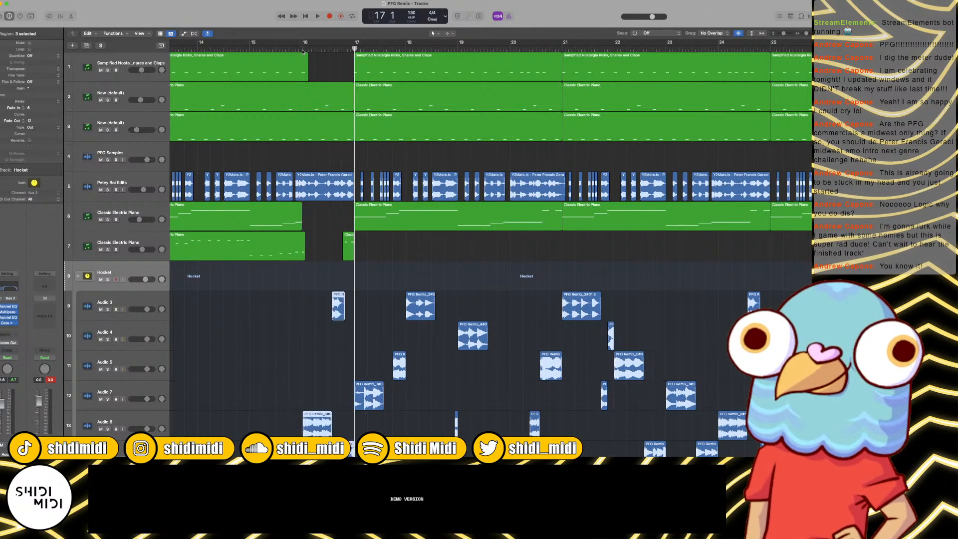
# Step: Delete the pasted regions on Audio 8 and Audio 3, keeping only the short Audio 9 region before bar 17
pyautogui.scroll(-2, 308, 350)
pyautogui.click(309, 422)
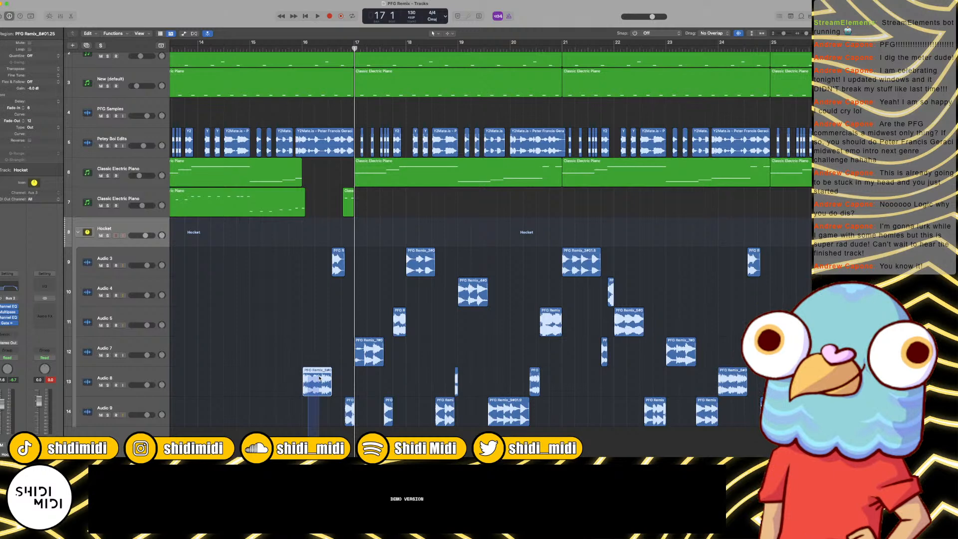
pyautogui.moveTo(320, 378); pyautogui.dragTo(320, 376)
pyautogui.press('BackSpace')
pyautogui.moveTo(335, 289); pyautogui.dragTo(347, 244)
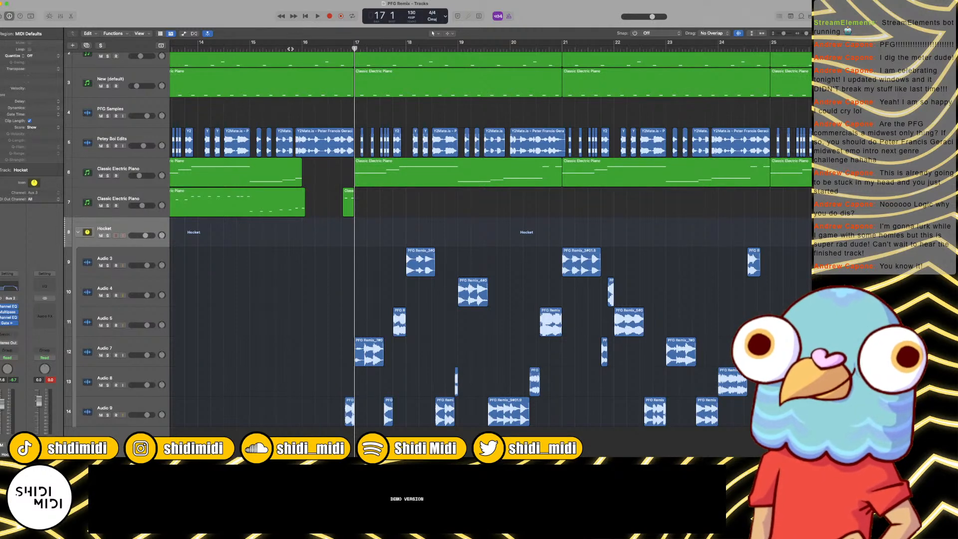
# Step: Collapse the Hocket stack and delete the short Classic Electric Piano piece just before bar 17
pyautogui.click(77, 233)
pyautogui.press('BackSpace')
pyautogui.press('Return')
pyautogui.press('space')
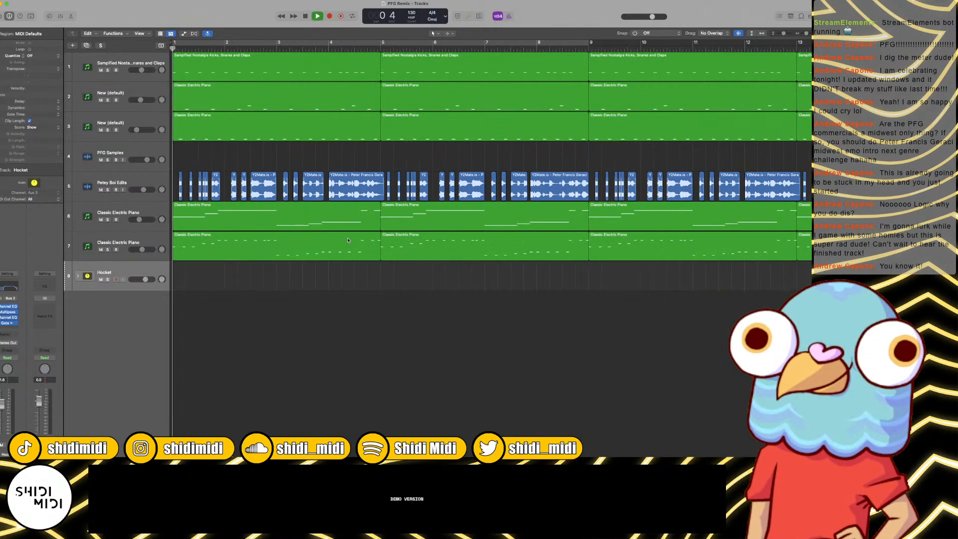
pyautogui.press('space')
# Step: Play the transition from about bar 15 and shorten the third track's region to end just before bar 16
pyautogui.hscroll(10, 401, 161)
pyautogui.hscroll(5, 400, 161)
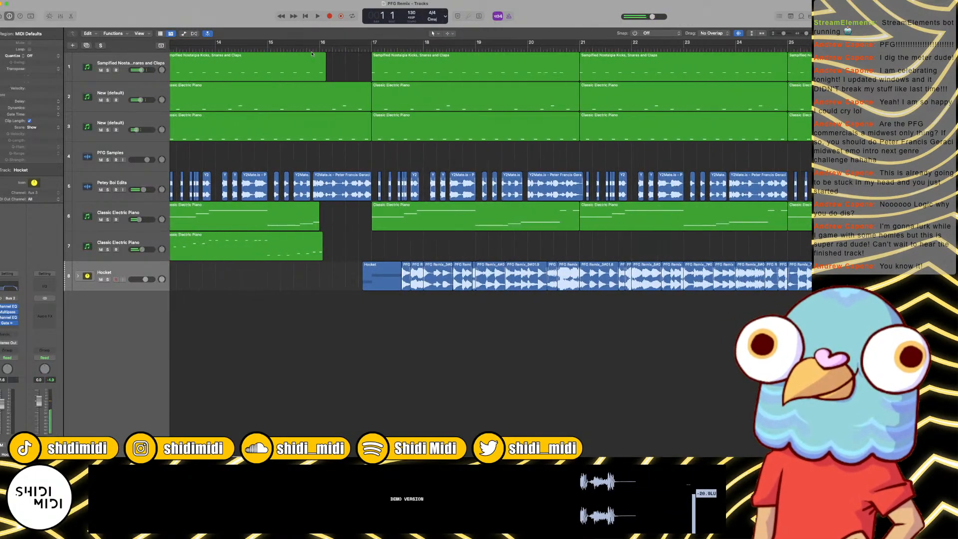
pyautogui.doubleClick(287, 47)
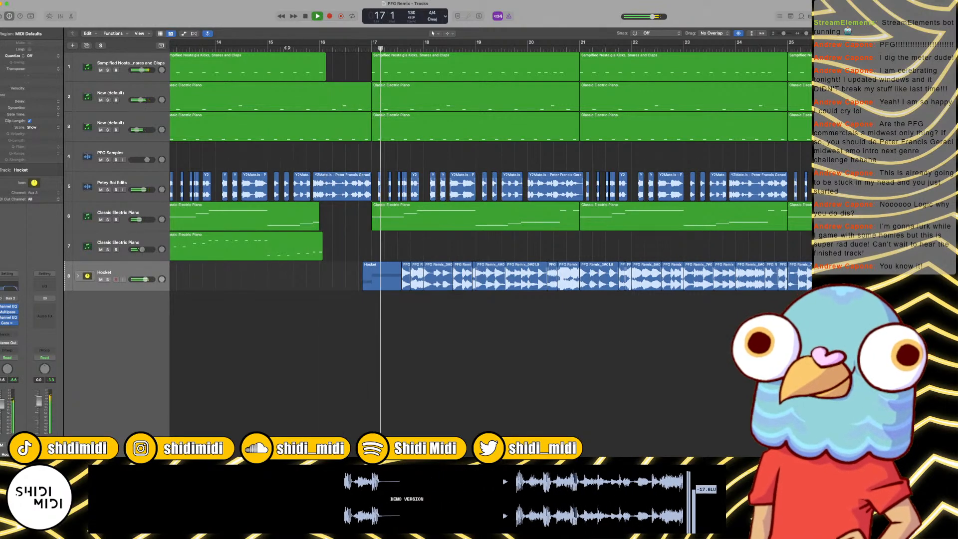
pyautogui.press('super+Right')
pyautogui.press('super+Right')
pyautogui.press('super+Right')
pyautogui.press('super+Right')
pyautogui.press('space')
pyautogui.hscroll(-3, 399, 124)
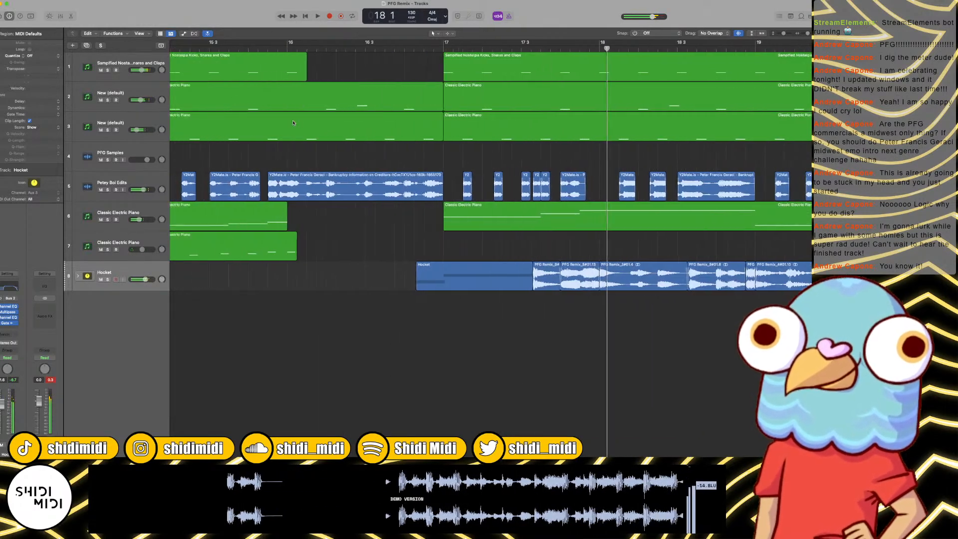
pyautogui.click(497, 139)
pyautogui.moveTo(498, 138); pyautogui.dragTo(341, 138)
# Step: Replay the transition from about bar 15 and shorten the second track's region to end just past bar 16
pyautogui.doubleClick(269, 47)
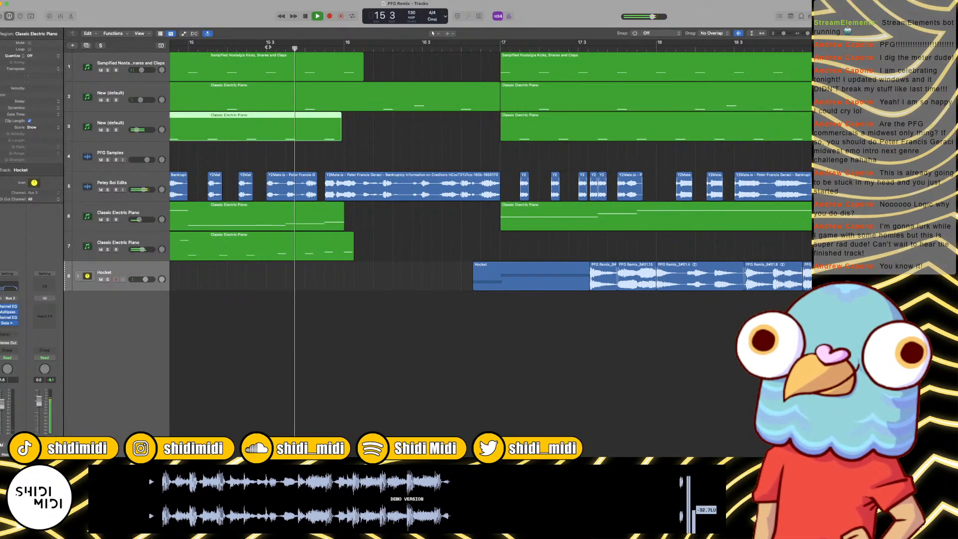
pyautogui.press('super+Left')
pyautogui.press('super+Left')
pyautogui.press('super+Left')
pyautogui.press('super+Left')
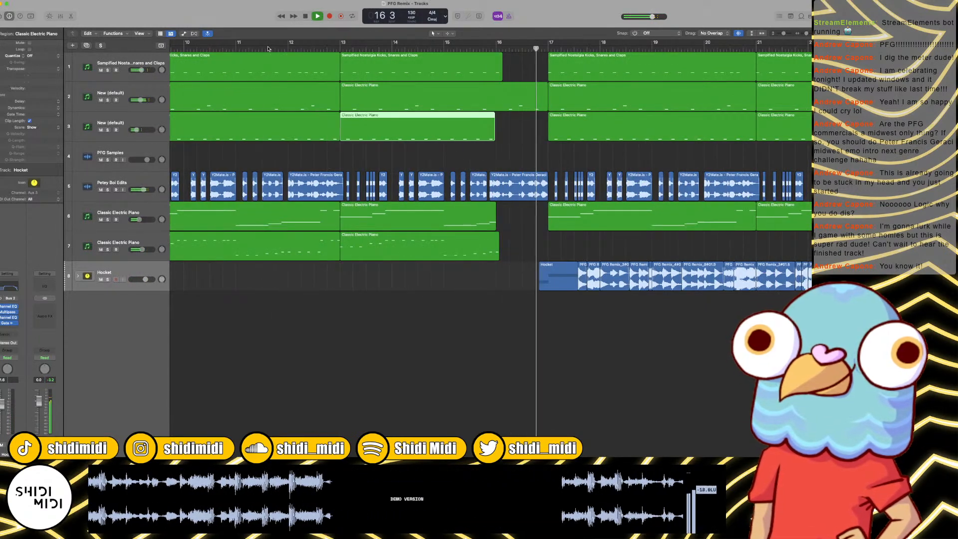
pyautogui.press('super+Right')
pyautogui.press('super+Right')
pyautogui.press('space')
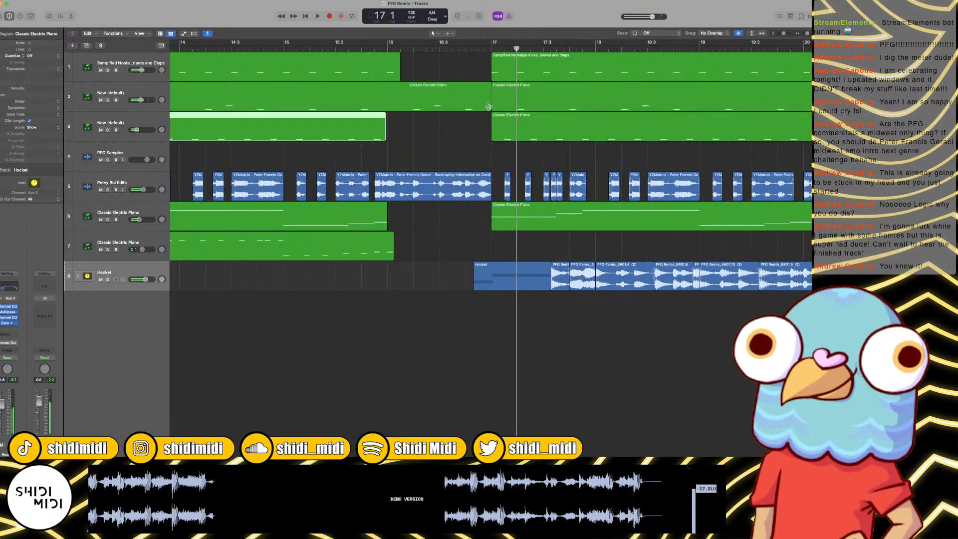
pyautogui.moveTo(491, 109); pyautogui.dragTo(406, 108)
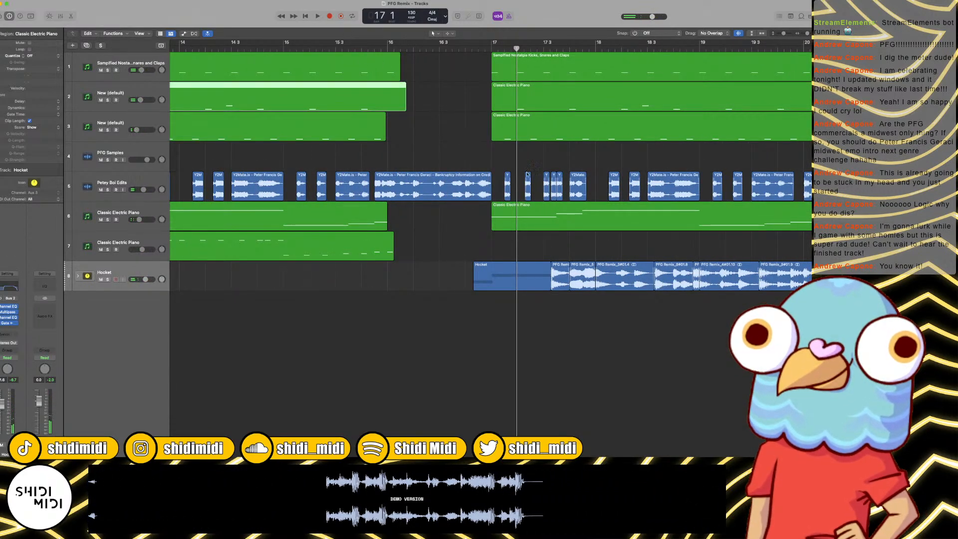
# Step: Return to bar 1 and play the arrangement from the start
pyautogui.click(476, 228)
pyautogui.press('super+Left')
pyautogui.press('super+Left')
pyautogui.press('super+Left')
pyautogui.press('super+Left')
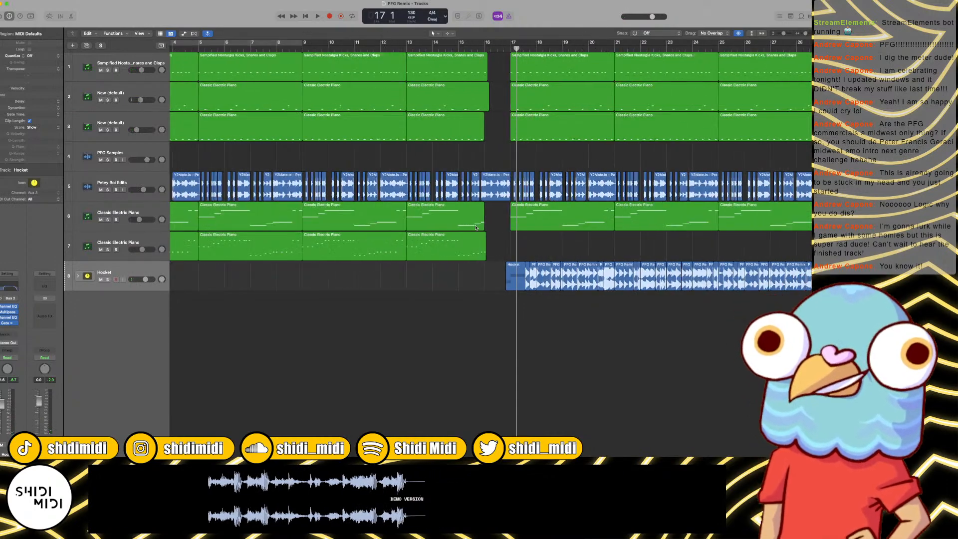
pyautogui.press('Return')
pyautogui.press('super+Left')
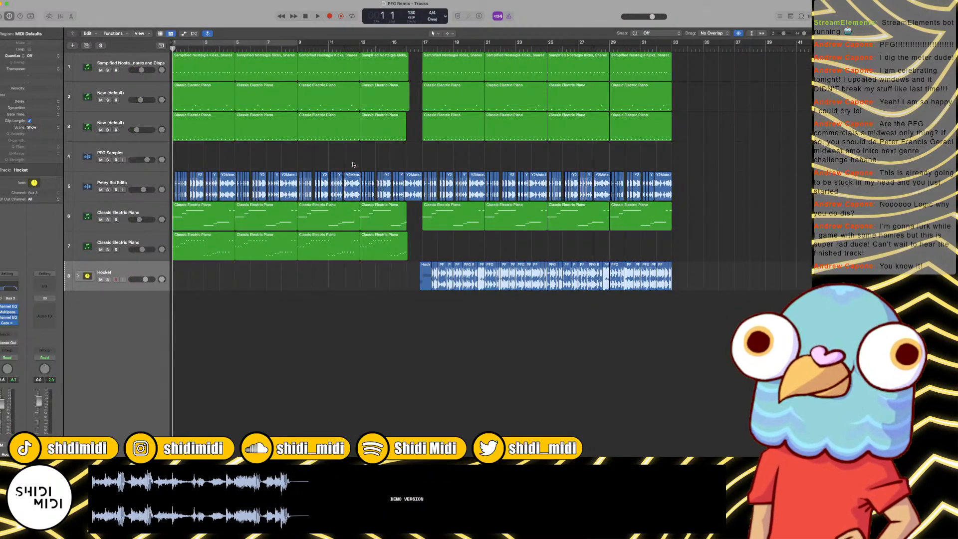
pyautogui.press('super+Right')
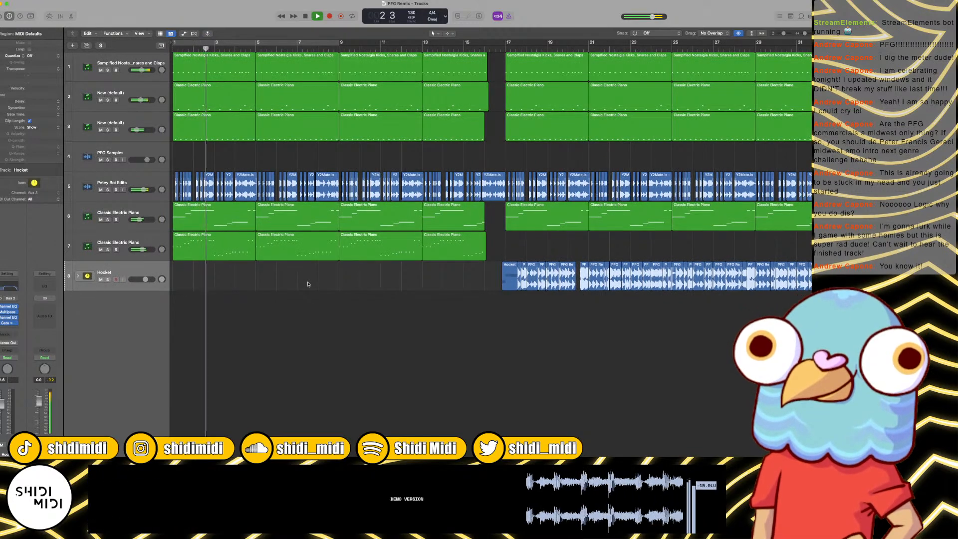
# Step: Listen to the opening section up to about bar 9 and stop playback
pyautogui.press('super+Left')
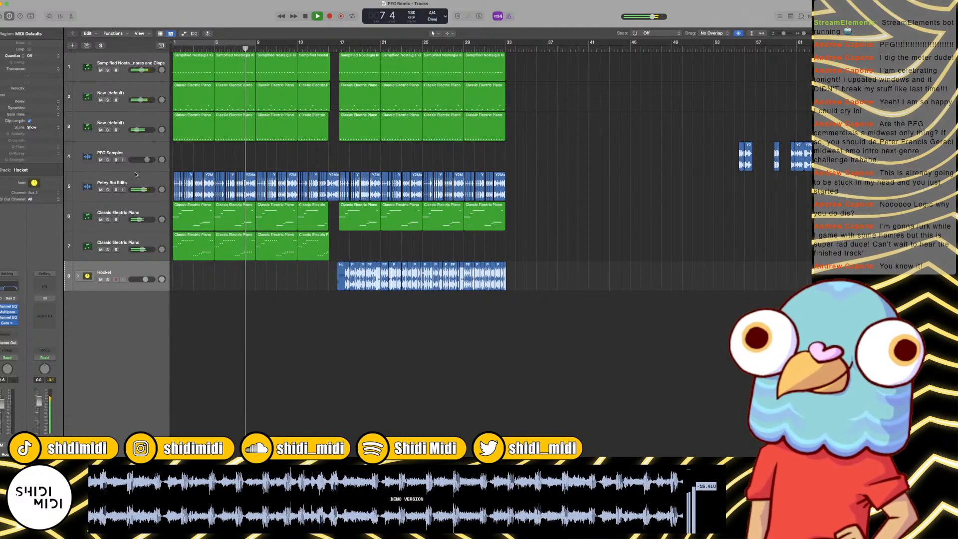
pyautogui.press('super+Right')
pyautogui.press('super+Right')
pyautogui.press('super+Right')
pyautogui.press('super+Right')
pyautogui.press('super+Right')
pyautogui.press('super+Left')
pyautogui.press('super+Left')
pyautogui.press('super+Left')
pyautogui.press('super+Left')
pyautogui.press('super+Left')
pyautogui.press('super+Left')
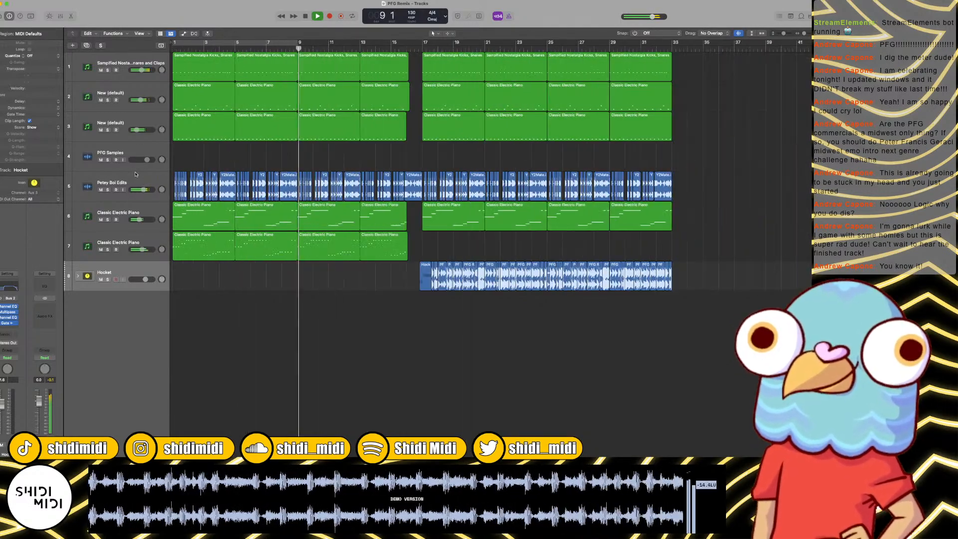
pyautogui.press('super+Right')
pyautogui.press('super+Right')
pyautogui.press('super+Right')
pyautogui.press('space')
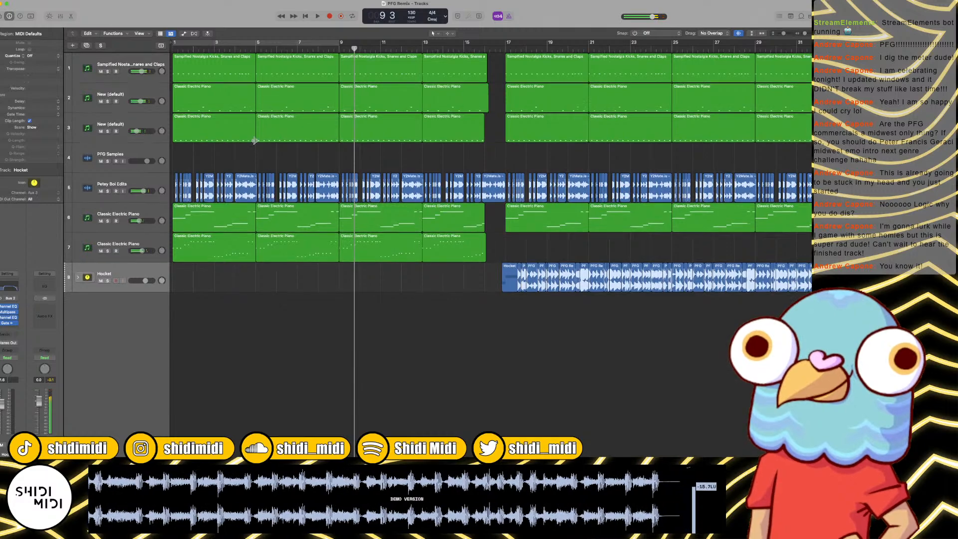
# Step: Add a software instrument track below the second track and load Battery 4 in stereo as its instrument
pyautogui.click(233, 141)
pyautogui.press('super+Left')
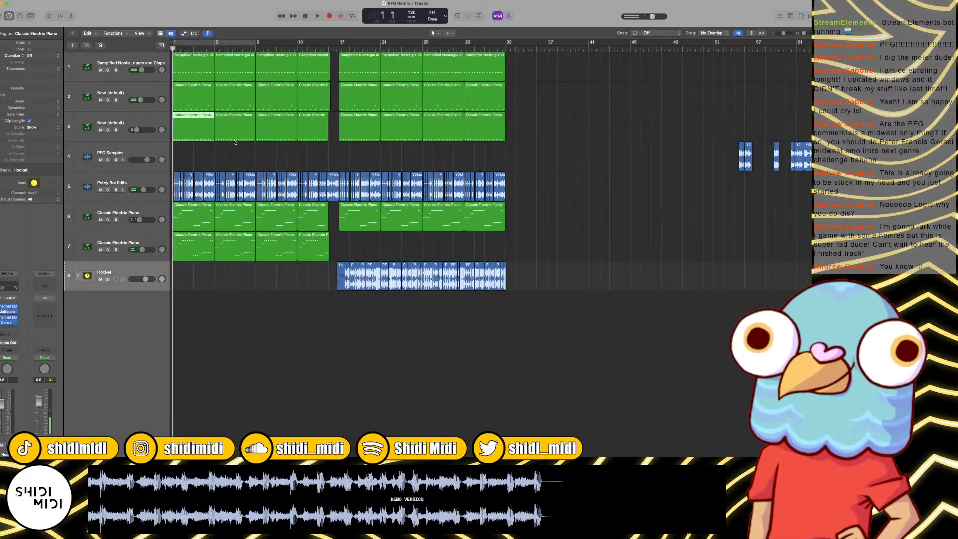
pyautogui.click(143, 126)
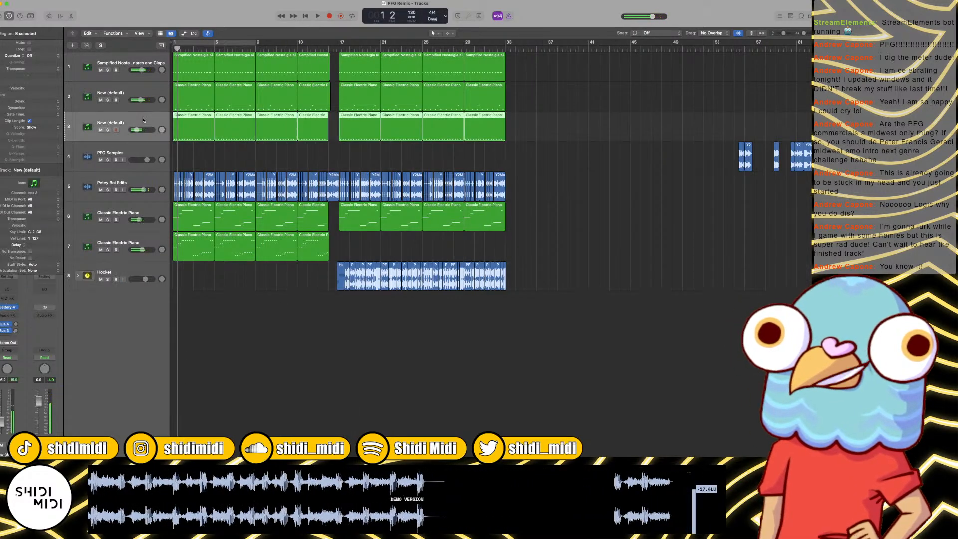
pyautogui.click(141, 99)
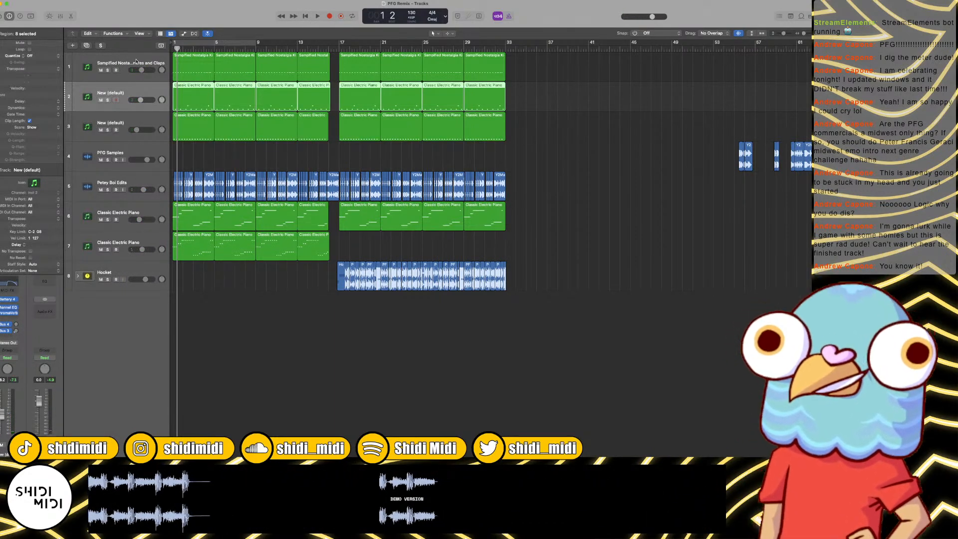
pyautogui.click(137, 61)
pyautogui.click(130, 94)
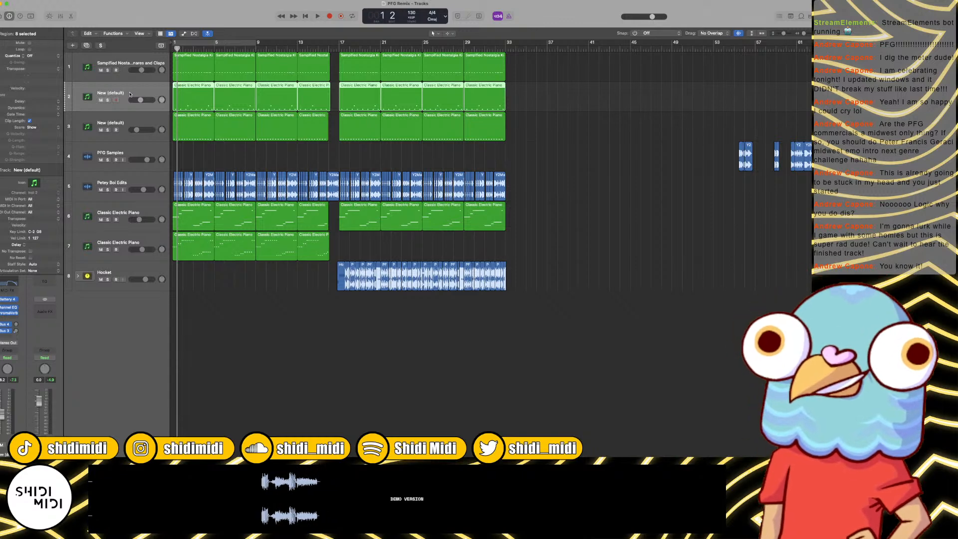
pyautogui.press('alt+super+s')
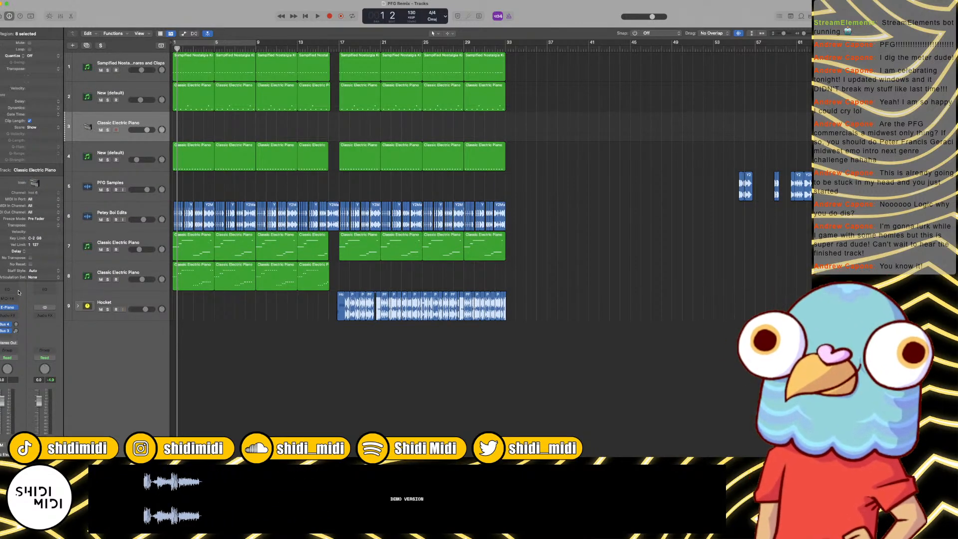
pyautogui.click(16, 309)
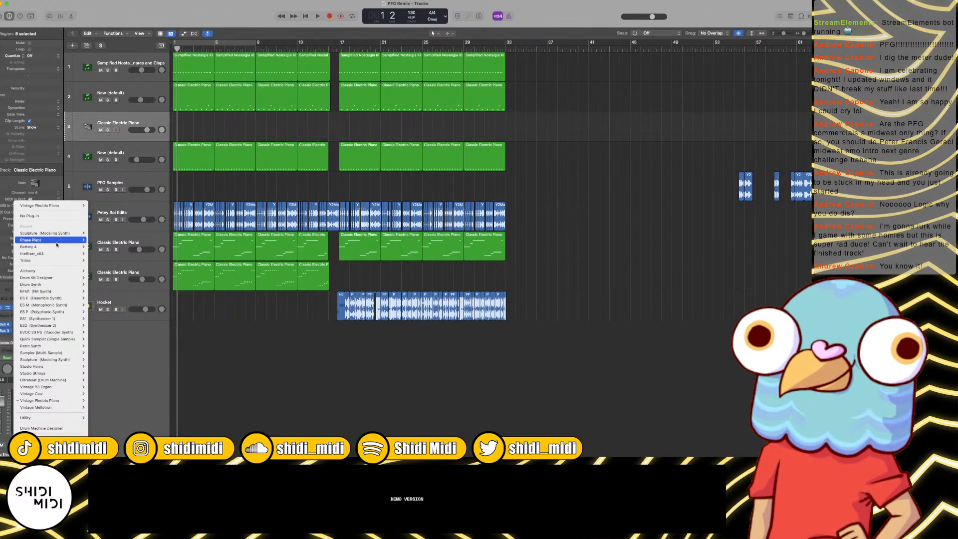
pyautogui.moveTo(55, 247)
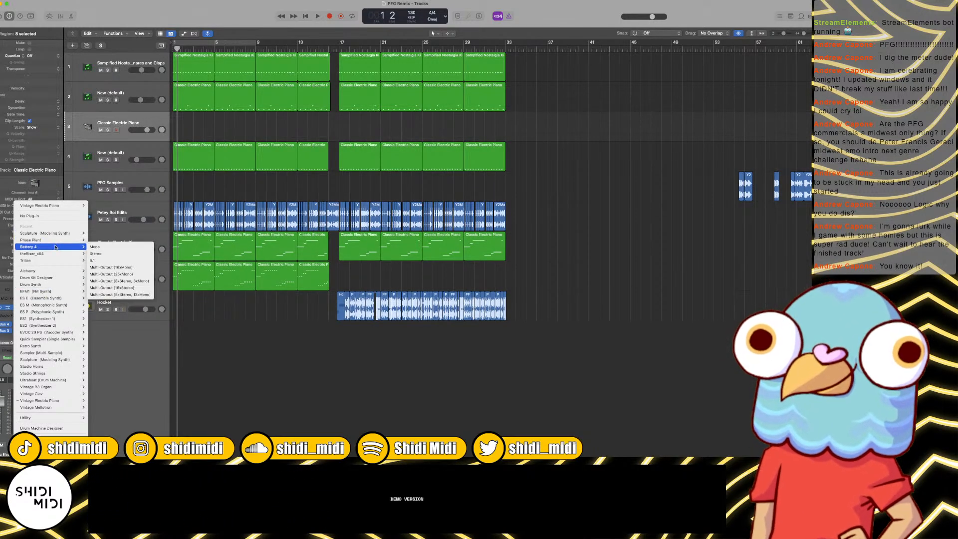
pyautogui.click(109, 254)
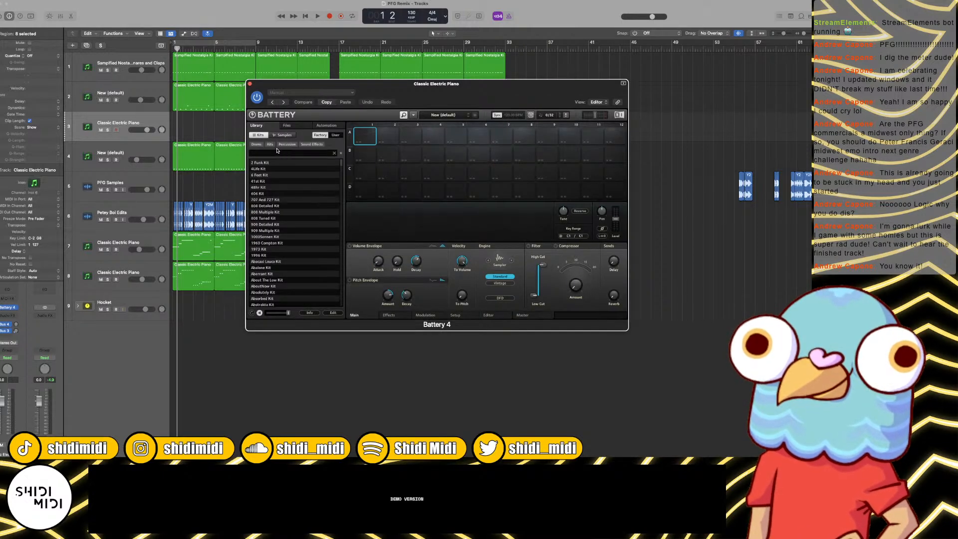
# Step: Search Battery's samples for "clap" and place Clap 909X on a new audio track at beat 2 of bar 1
pyautogui.click(283, 135)
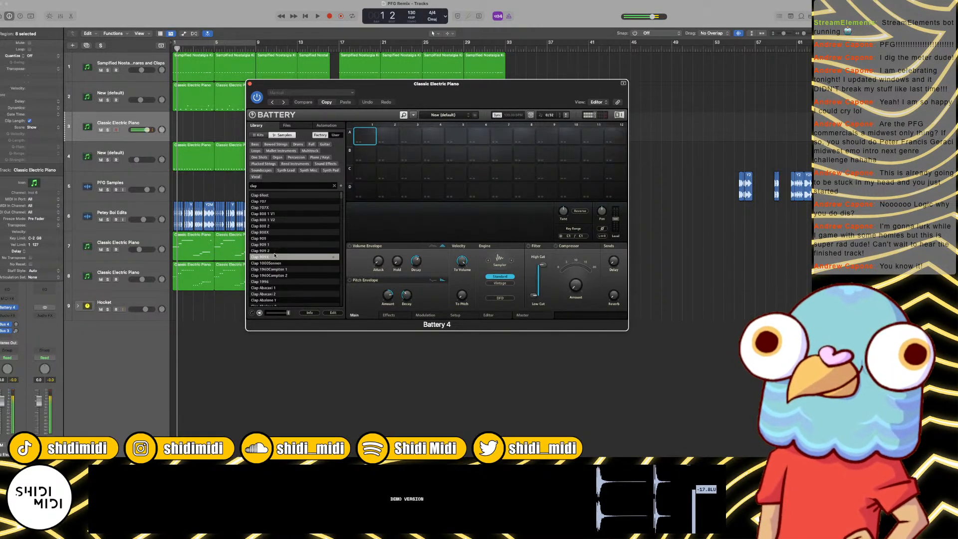
pyautogui.moveTo(272, 255); pyautogui.dragTo(176, 341)
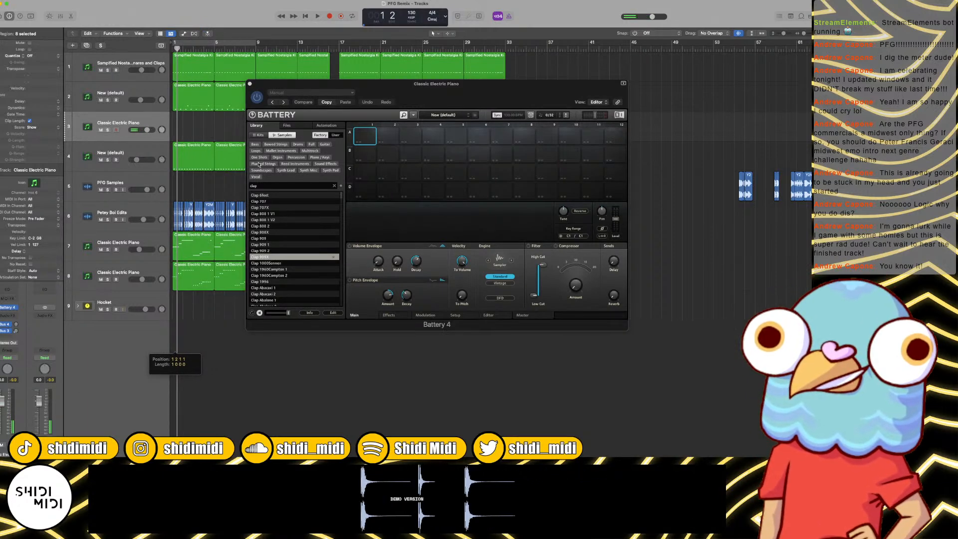
pyautogui.click(248, 82)
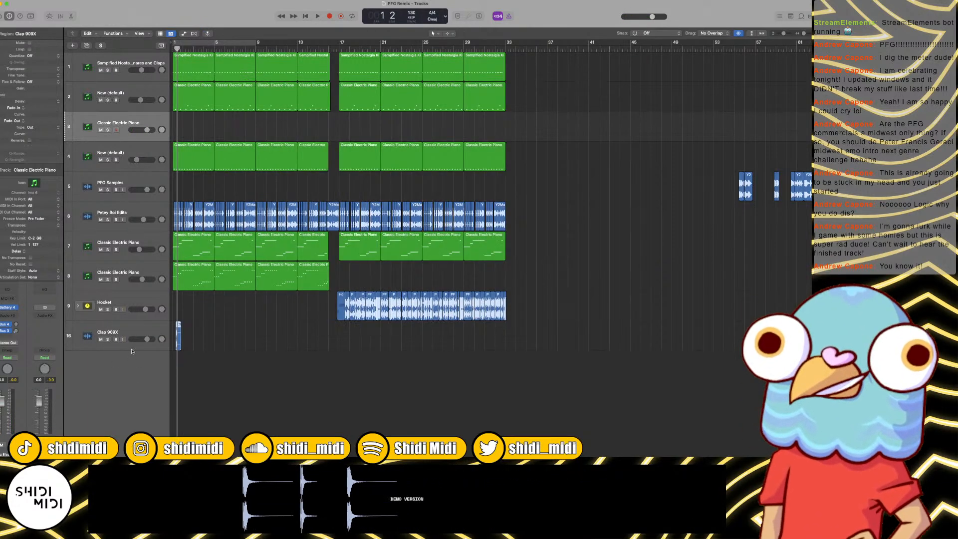
# Step: Move the Clap 909X track below the new Battery track and re-paste the clap on beat 2 of bar 1
pyautogui.moveTo(125, 335); pyautogui.dragTo(150, 147)
pyautogui.press('super+Right')
pyautogui.press('super+Right')
pyautogui.press('super+Right')
pyautogui.press('super+Right')
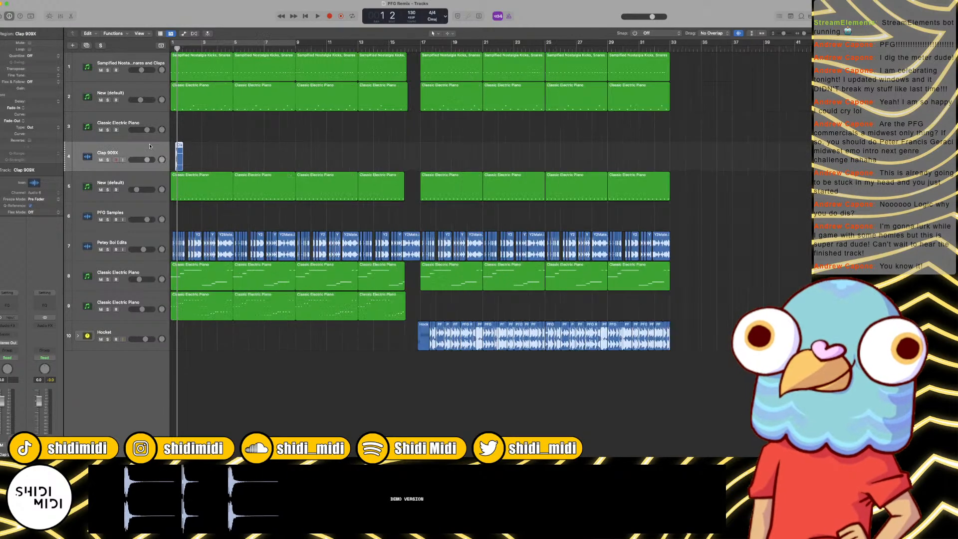
pyautogui.press('Return')
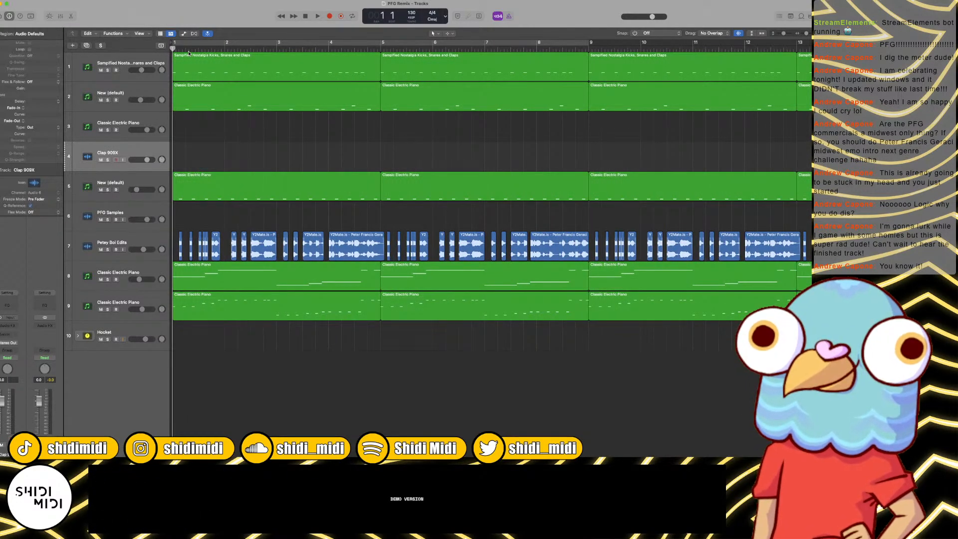
pyautogui.press('super+v')
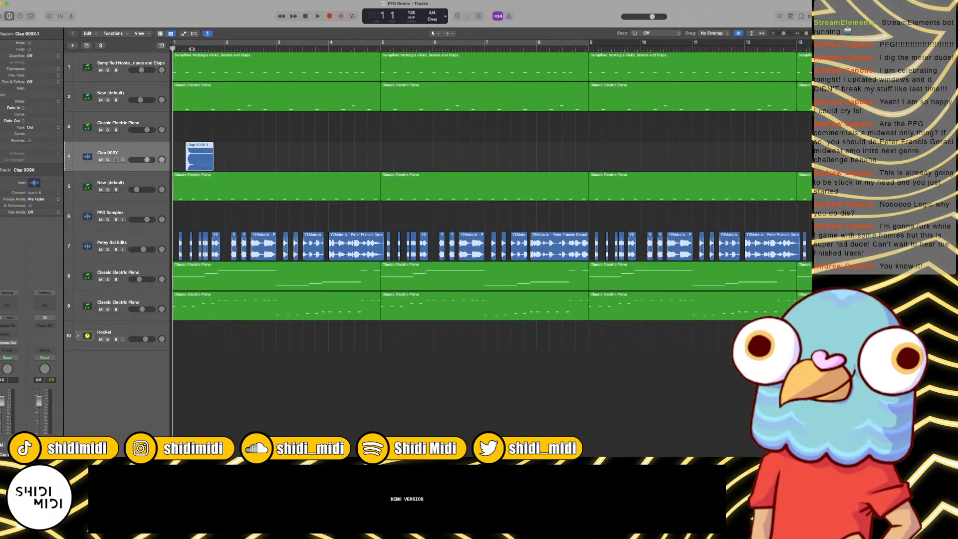
# Step: Lower the Clap 909X track's volume to -13.0 dB, trim the clap to end at beat 3, and replay bar 1
pyautogui.press('space')
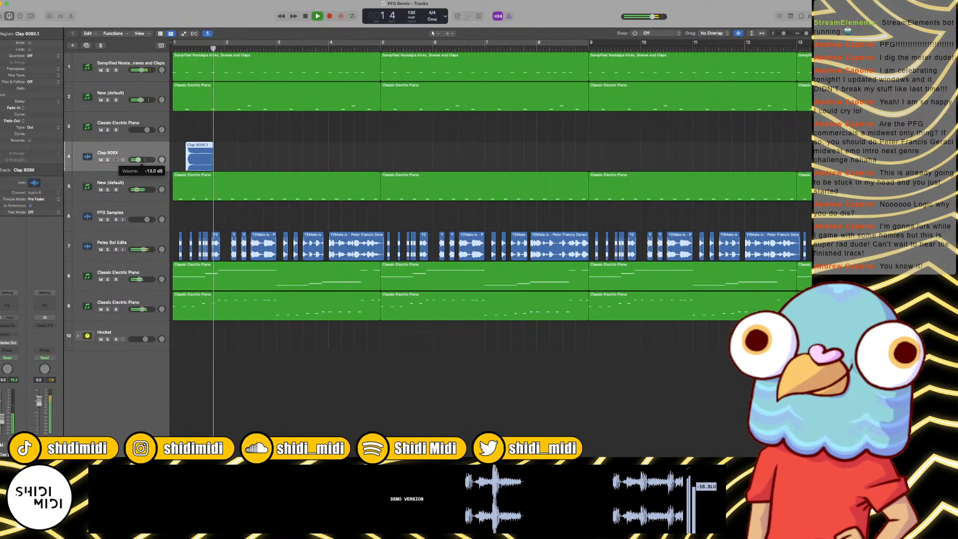
pyautogui.press('space')
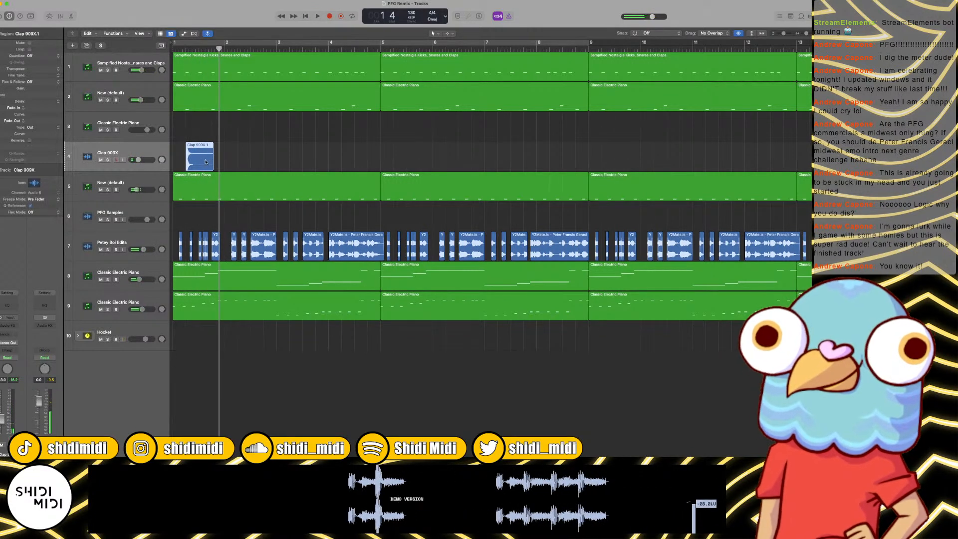
pyautogui.click(199, 49)
pyautogui.moveTo(220, 133); pyautogui.dragTo(208, 153)
pyautogui.press('super+t')
pyautogui.press('BackSpace')
pyautogui.press('Return')
pyautogui.press('space')
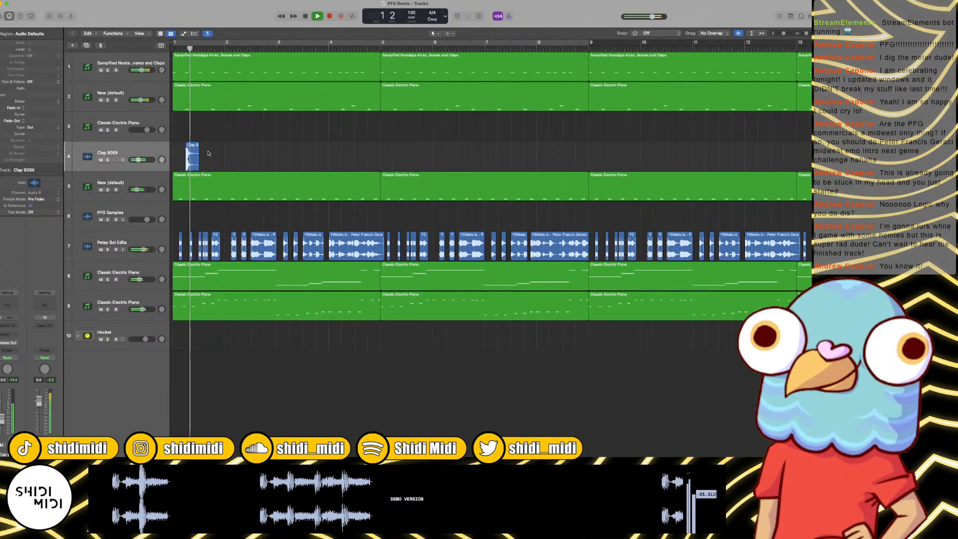
pyautogui.press('space')
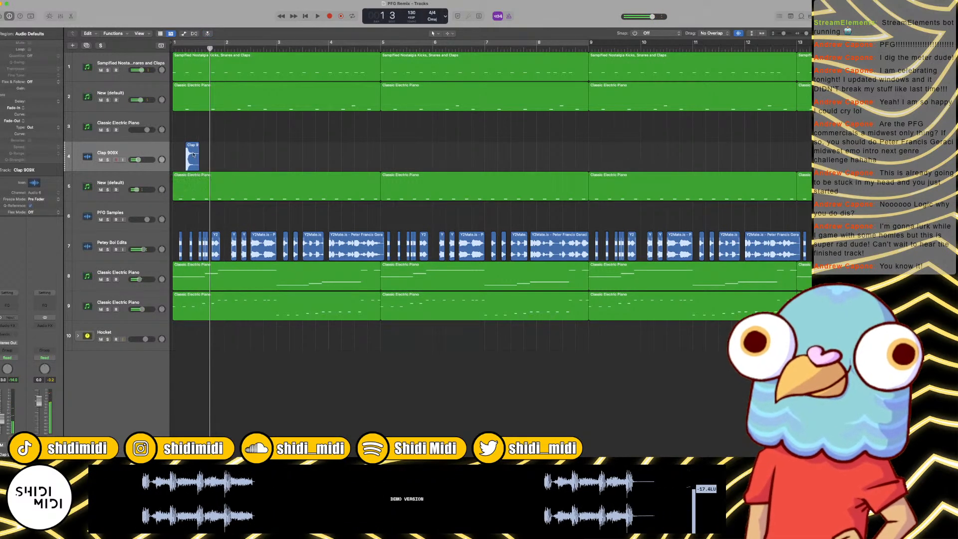
# Step: Cut the trimmed clap and paste it on beats 2 and 4 of bars 1 and 2
pyautogui.click(190, 157)
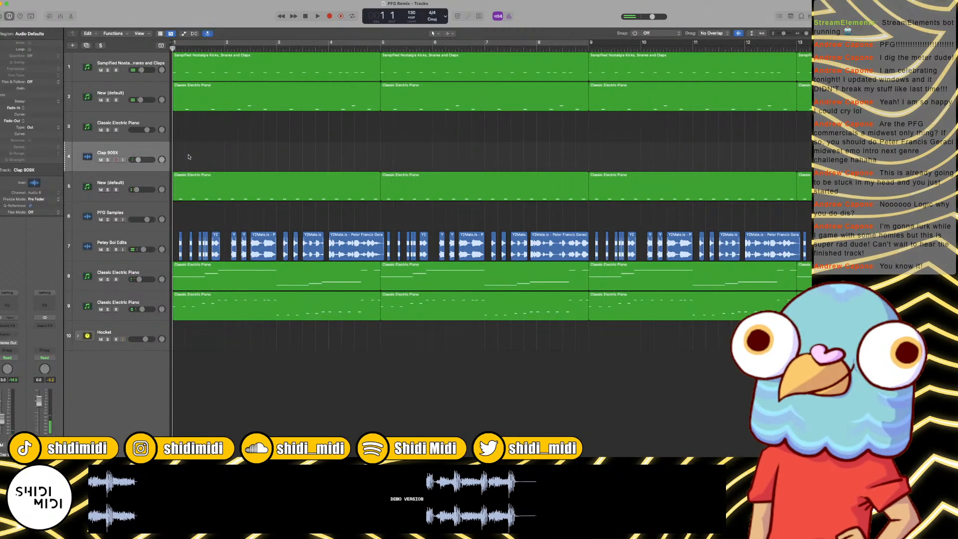
pyautogui.click(185, 48)
pyautogui.press('super+v')
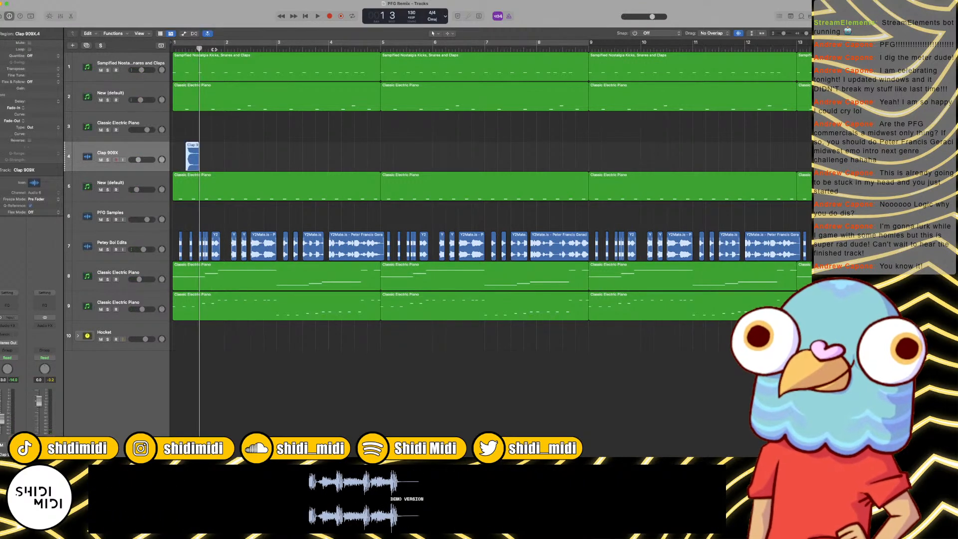
pyautogui.click(211, 48)
pyautogui.press('super+v')
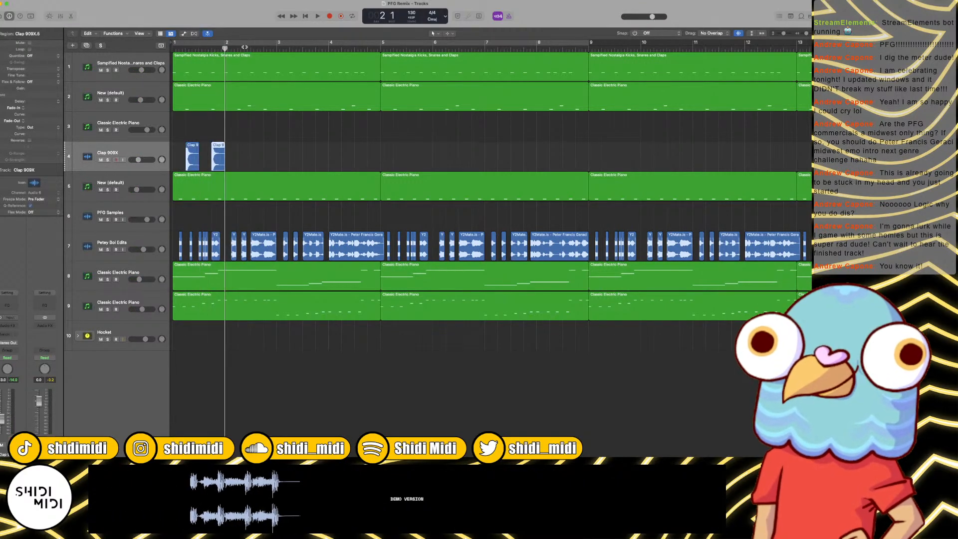
pyautogui.click(239, 49)
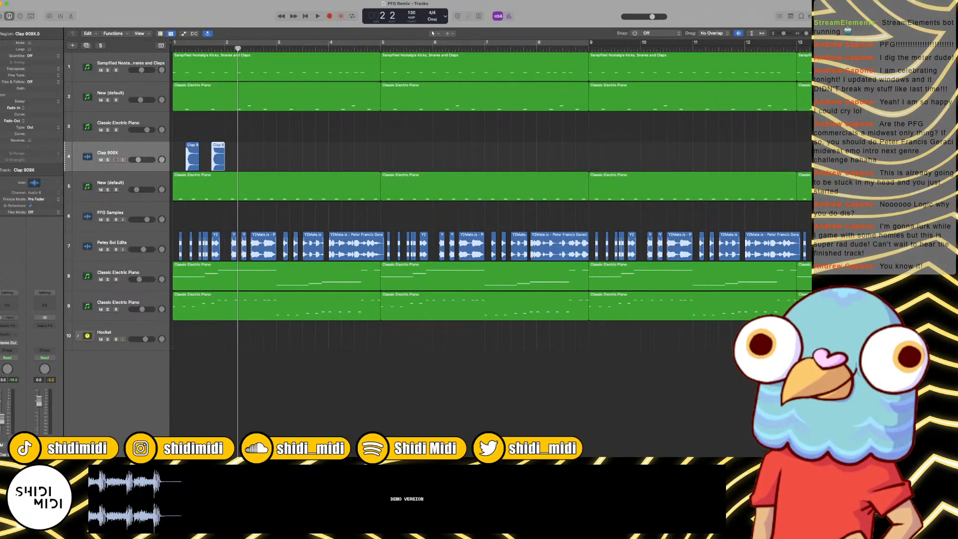
pyautogui.press('super+v')
pyautogui.click(264, 48)
pyautogui.press('super+v')
pyautogui.click(277, 48)
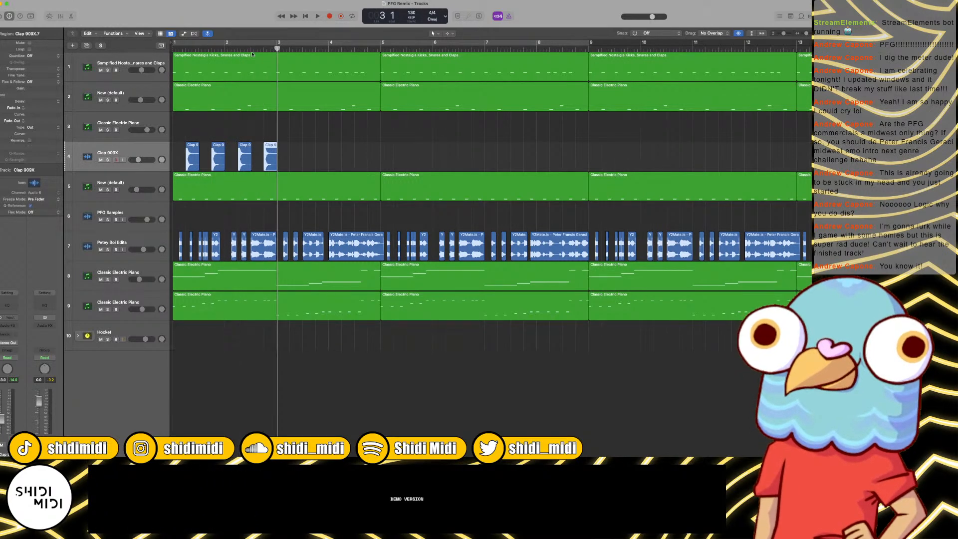
# Step: Play the clap pattern from bar 1 and check the hits' timing through bar 2
pyautogui.press('Return')
pyautogui.press('space')
pyautogui.press('super+Right')
pyautogui.press('super+Right')
pyautogui.press('super+Right')
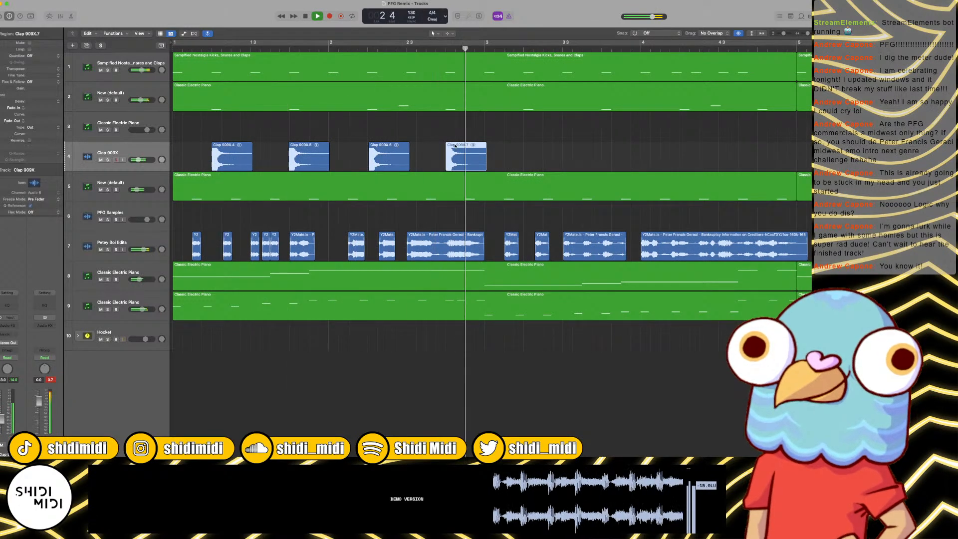
pyautogui.press('space')
# Step: Delete the first three claps and turn on snapping in Smart mode
pyautogui.moveTo(397, 148)
pyautogui.mouseDown()
pyautogui.moveTo(378, 147)
pyautogui.moveTo(385, 148)
pyautogui.mouseUp()
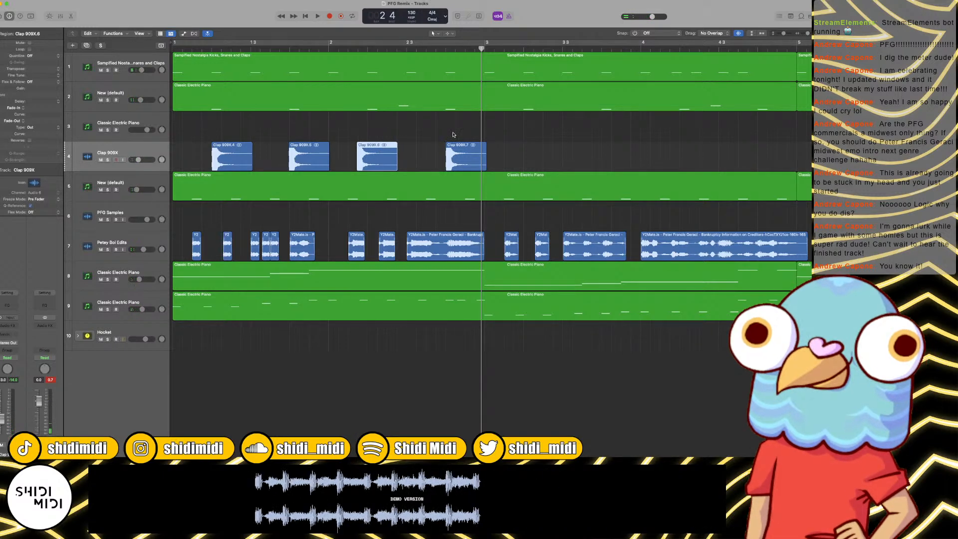
pyautogui.press('Delete')
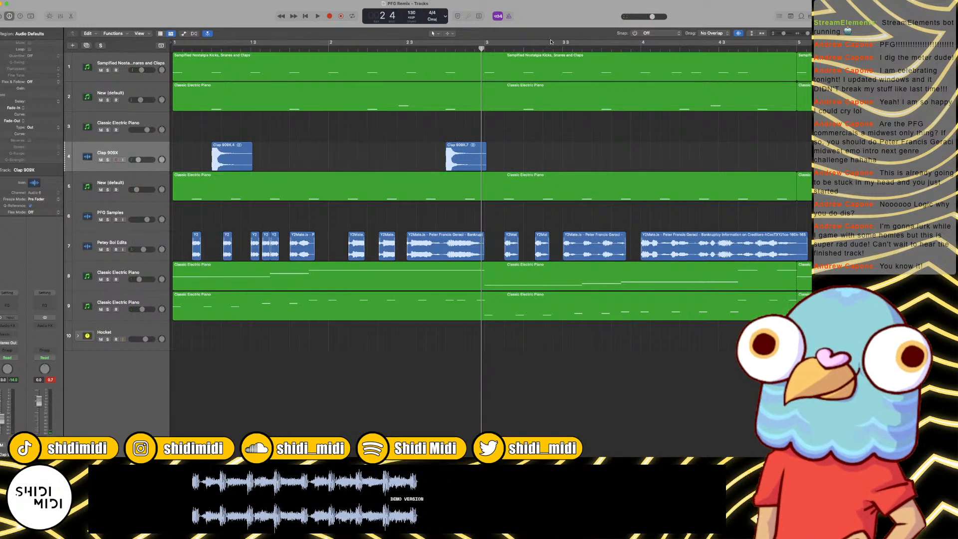
pyautogui.click(635, 33)
pyautogui.click(242, 149)
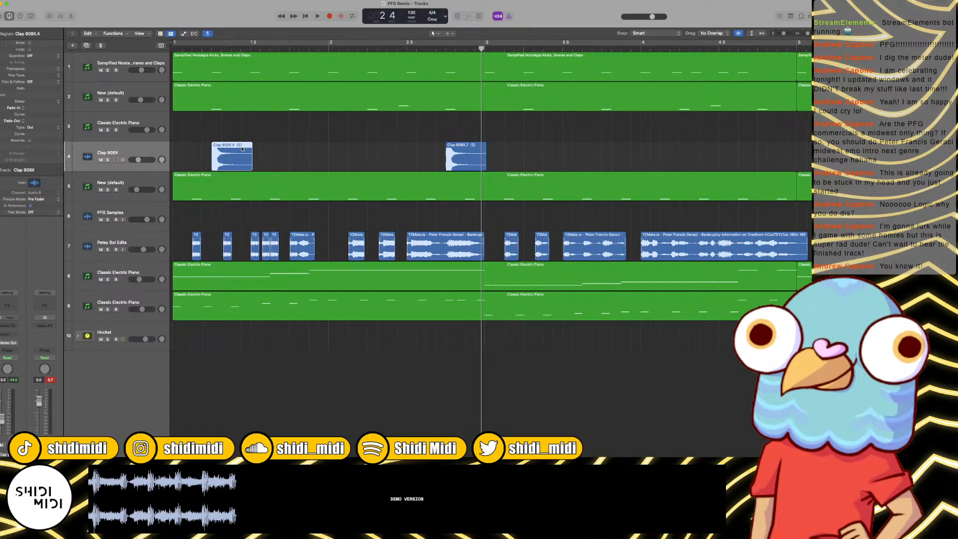
pyautogui.press('Delete')
# Step: Paste the clap on beats 2 and 4 of bar 1 and on beat 2 of bar 2
pyautogui.click(211, 49)
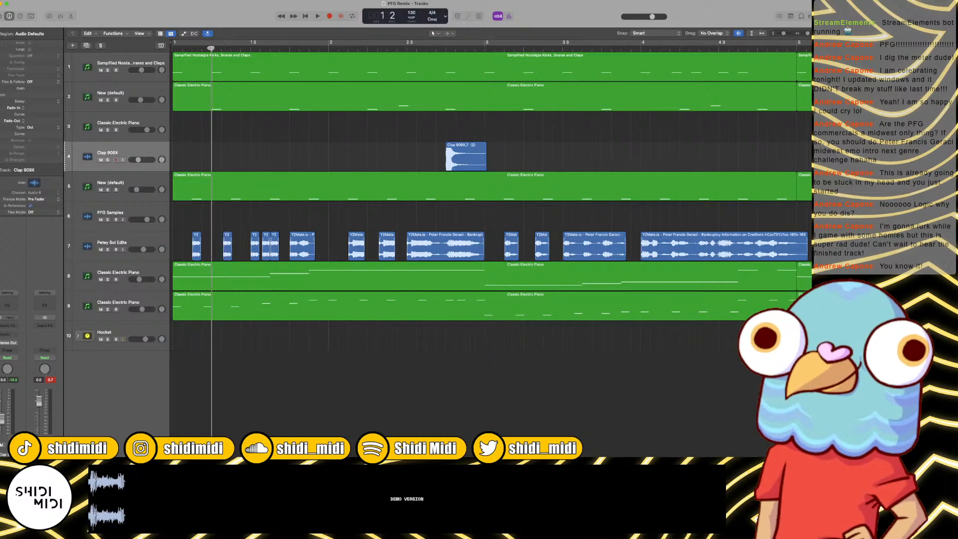
pyautogui.press('super+v')
pyautogui.press('super+v')
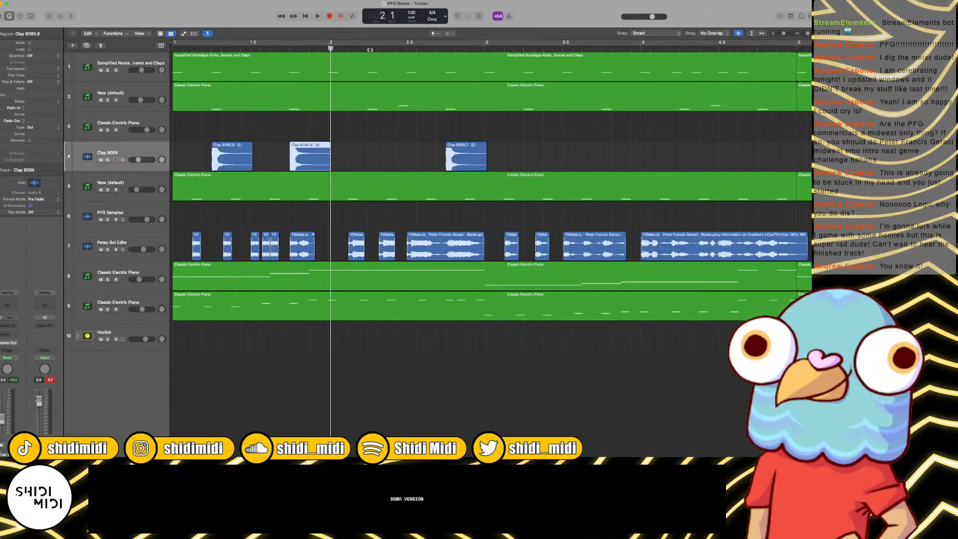
pyautogui.press('super+v')
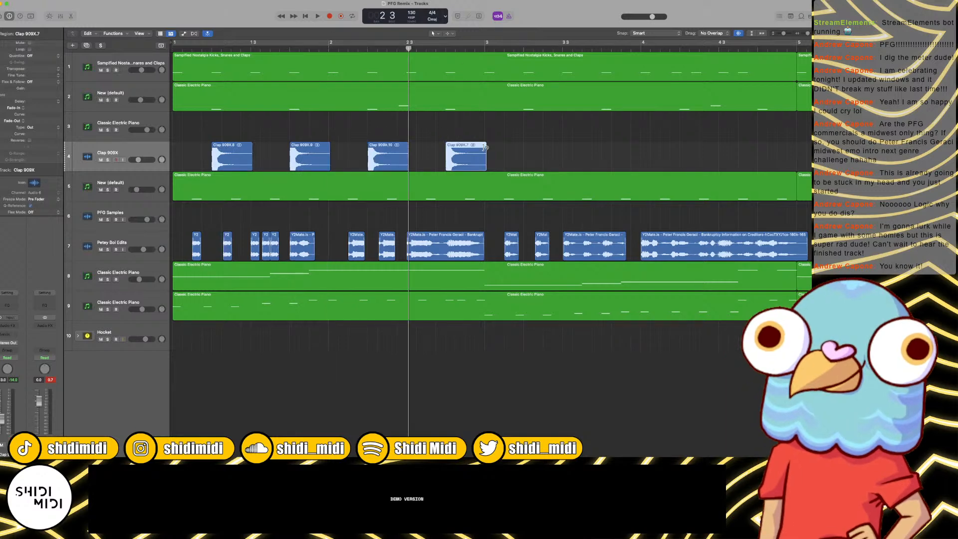
# Step: Replace the last old clap with two pasted claps in bar 2, midway between beats 3 and 4 and on beat 4
pyautogui.press('Delete')
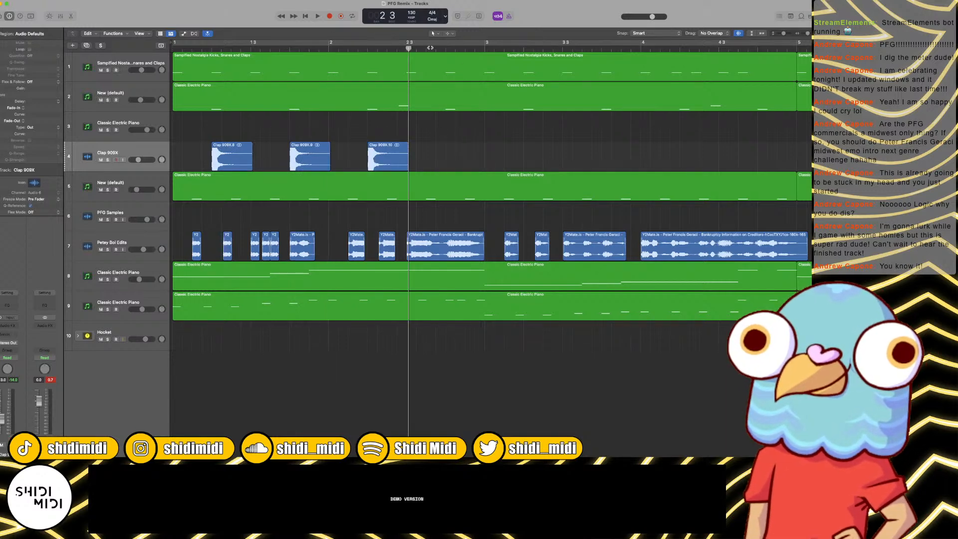
pyautogui.click(426, 48)
pyautogui.press('super+v')
pyautogui.click(446, 49)
pyautogui.press('super+v')
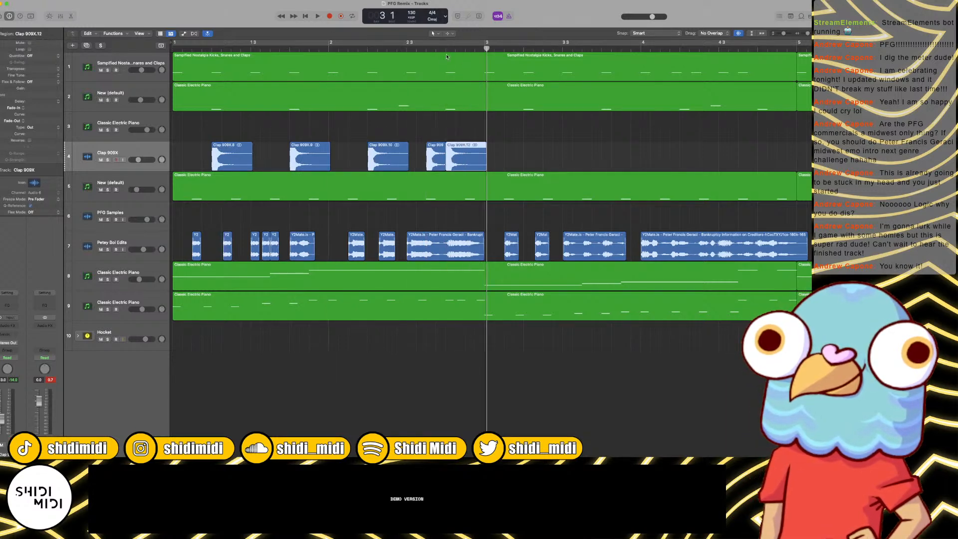
# Step: Shorten the clap just before beat 4 of bar 2, fade out its end and set its gain to -4.8 dB
pyautogui.moveTo(443, 166); pyautogui.dragTo(437, 166)
pyautogui.click(434, 145)
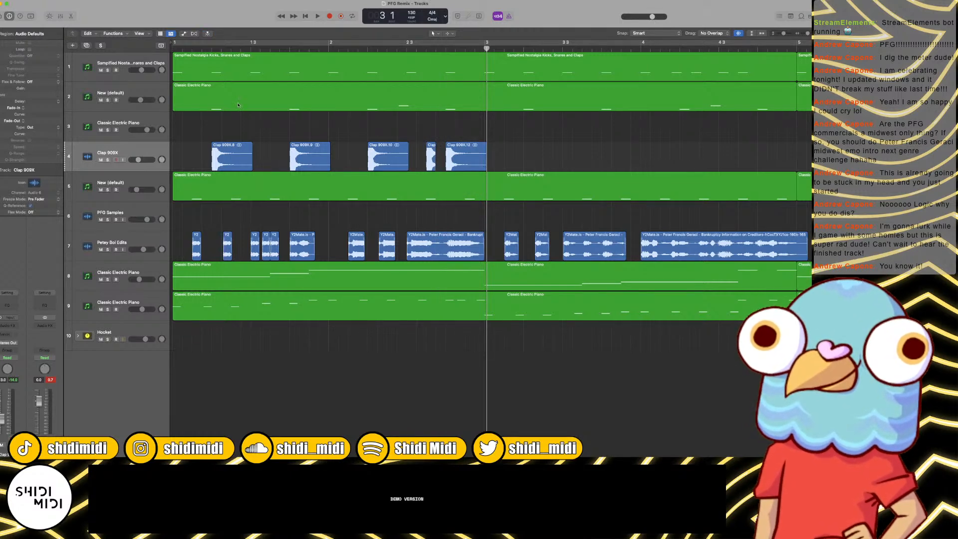
pyautogui.click(449, 33)
pyautogui.click(455, 108)
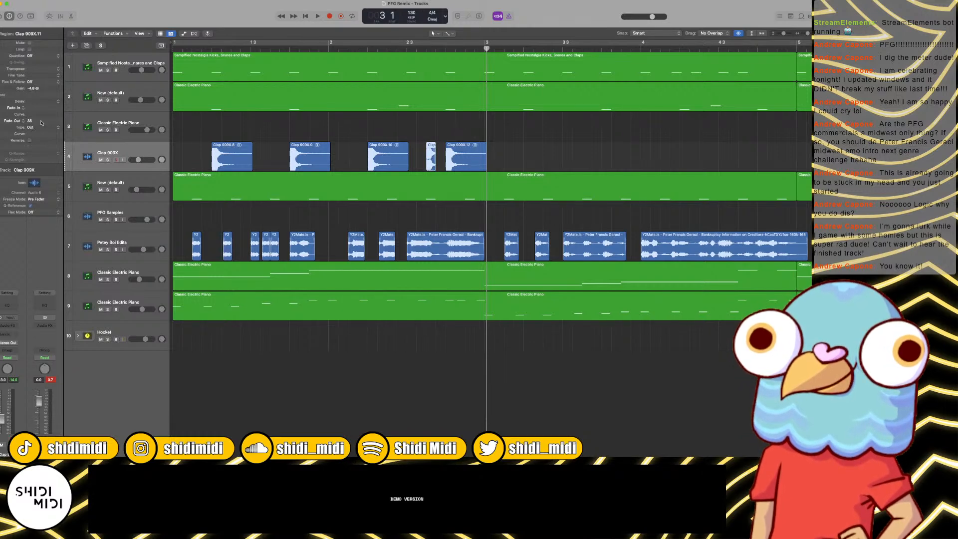
# Step: Play the two-bar clap pattern from bar 1 to check the shortened hit
pyautogui.press('Return')
pyautogui.press('space')
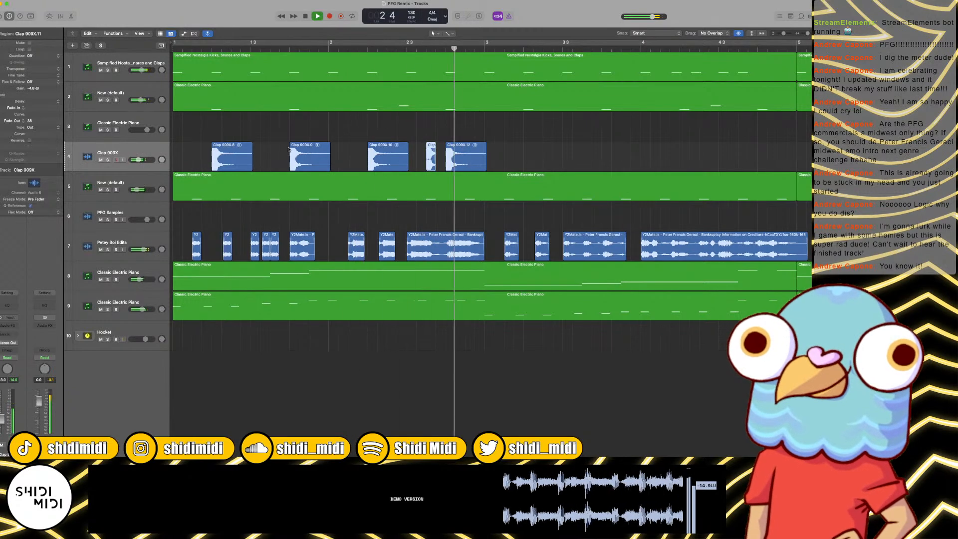
pyautogui.press('space')
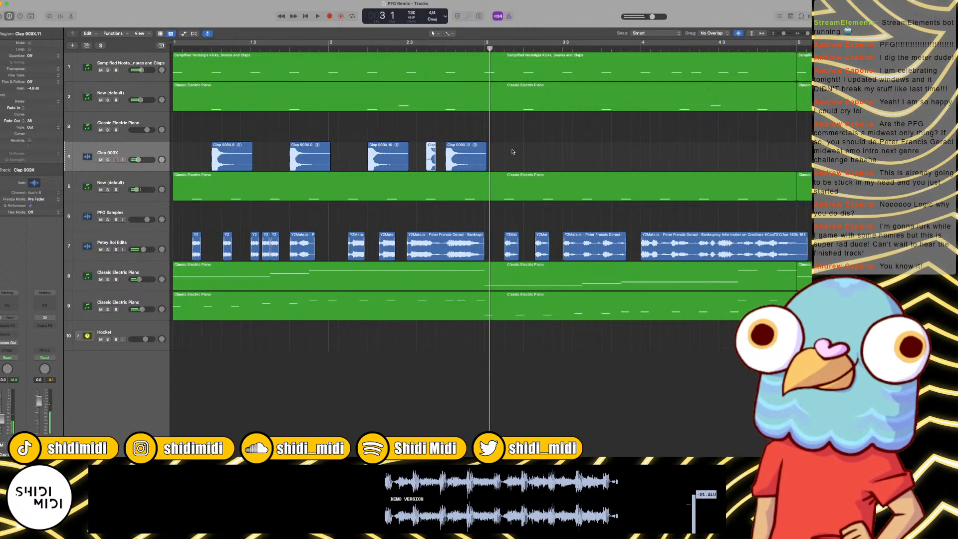
# Step: Copy the two-bar clap pattern into bars 3 and 4 and add a short clap just before bar 5
pyautogui.moveTo(512, 152); pyautogui.dragTo(530, 161)
pyautogui.hscroll(5, 532, 160)
pyautogui.click(601, 124)
pyautogui.moveTo(622, 156); pyautogui.dragTo(677, 158)
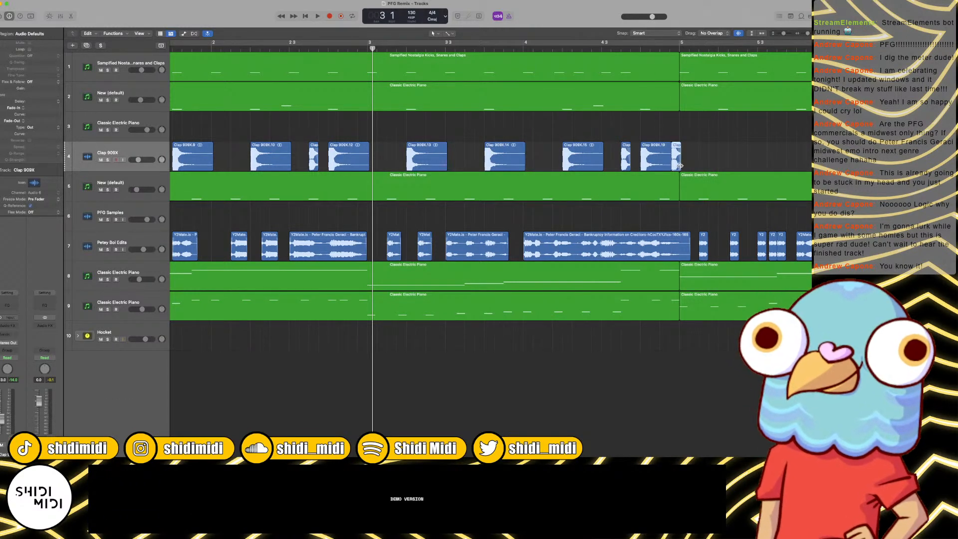
pyautogui.moveTo(679, 165); pyautogui.dragTo(679, 165)
# Step: Play the end of bar 4 to check the added short clap
pyautogui.click(679, 48)
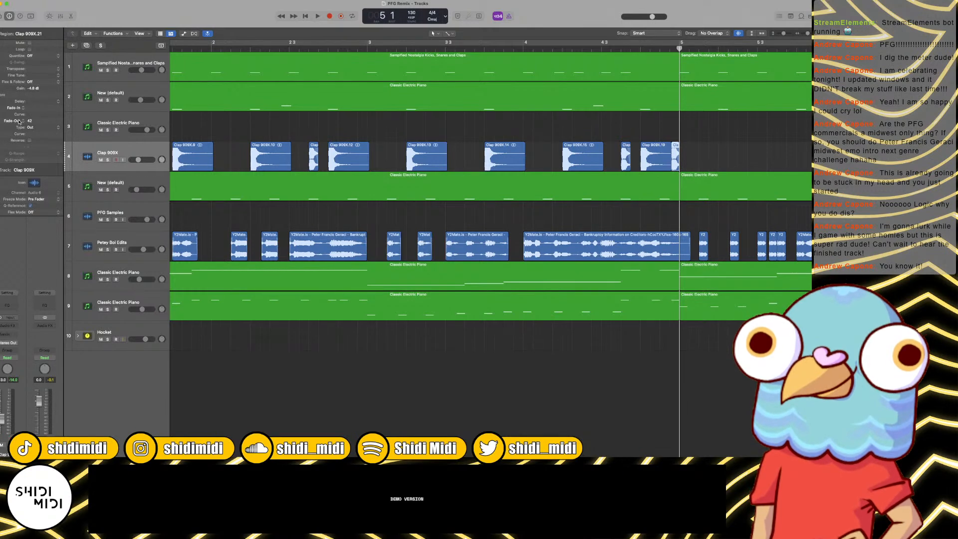
pyautogui.click(602, 48)
pyautogui.press('space')
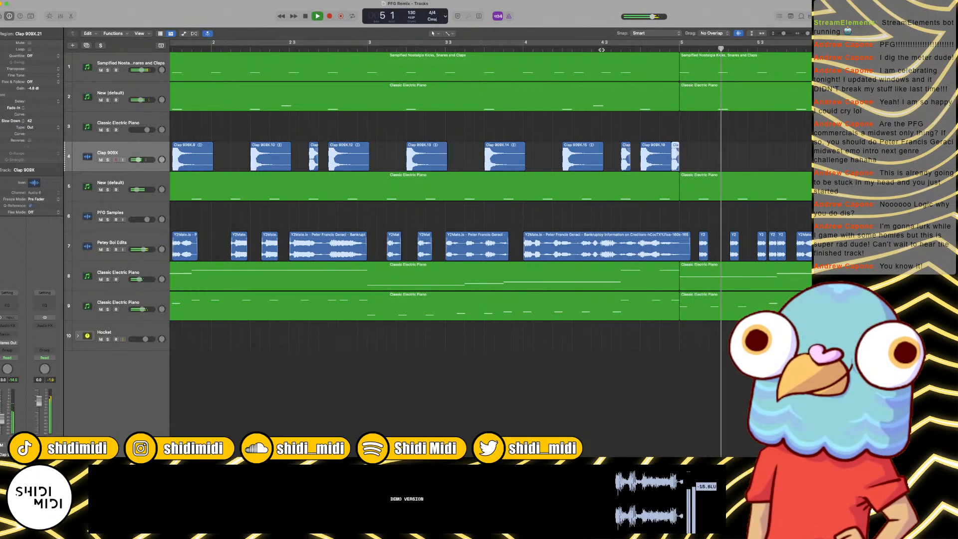
# Step: Play the arrangement from bar 1 and raise the Clap 909X track's volume slightly
pyautogui.press('Return')
pyautogui.press('super+Left')
pyautogui.press('super+Left')
pyautogui.press('super+Left')
pyautogui.press('super+Left')
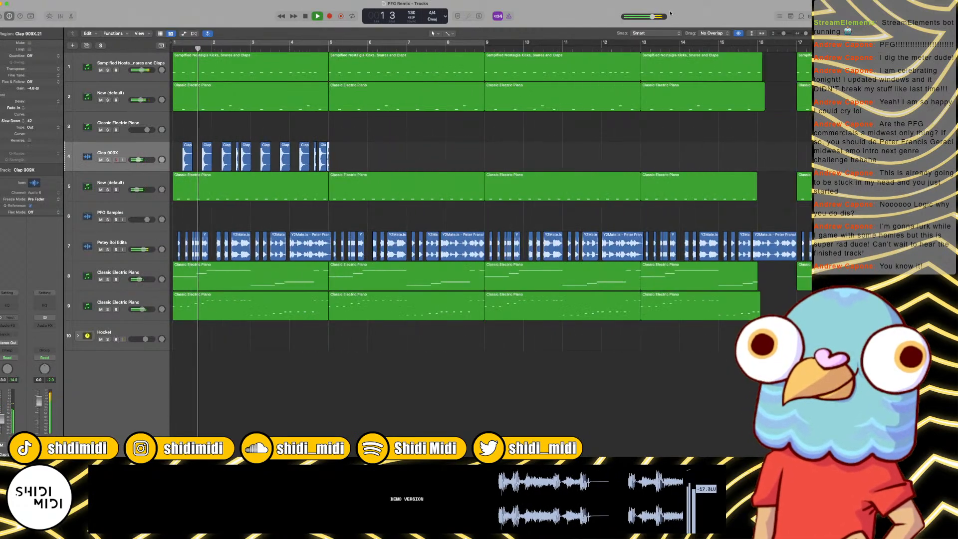
pyautogui.moveTo(138, 160); pyautogui.dragTo(140, 160)
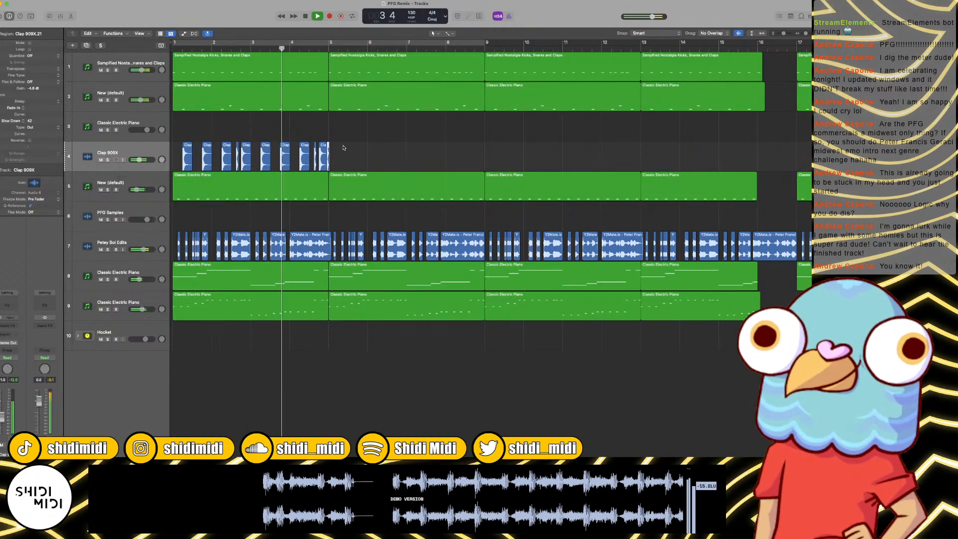
# Step: Copy the four-bar clap pattern into bars 5 to 8, aligned with the other regions
pyautogui.moveTo(343, 148)
pyautogui.mouseDown()
pyautogui.moveTo(186, 160)
pyautogui.moveTo(334, 158)
pyautogui.mouseUp()
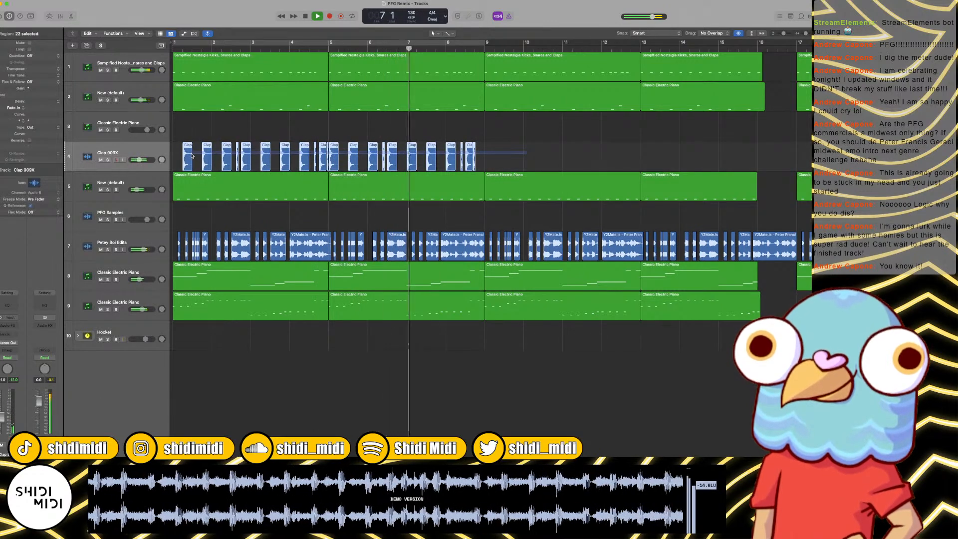
pyautogui.press('space')
pyautogui.press('super+z')
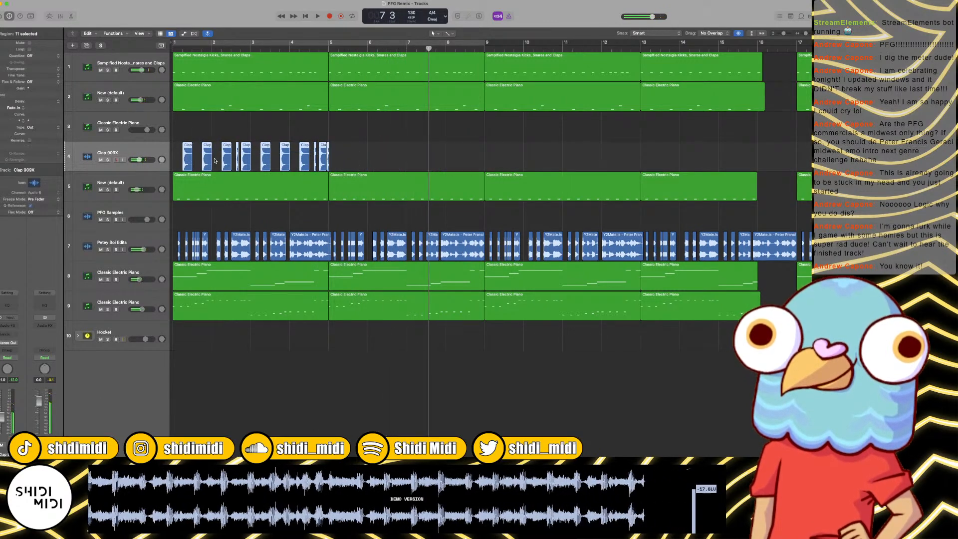
pyautogui.moveTo(186, 161); pyautogui.dragTo(337, 152)
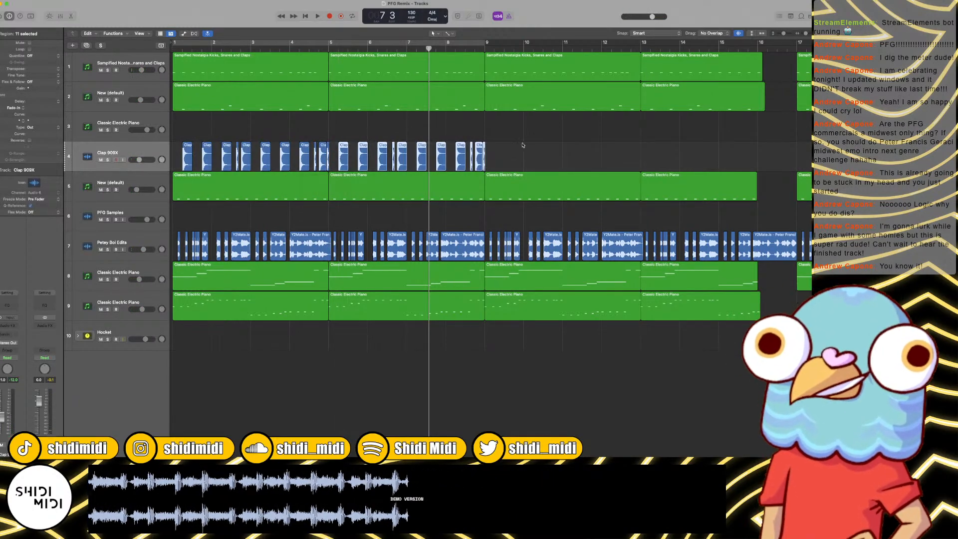
# Step: Repeat the eight-bar clap pattern across the rest of the arrangement up to bar 33
pyautogui.moveTo(550, 142); pyautogui.dragTo(94, 158)
pyautogui.scroll(-5, 498, 154)
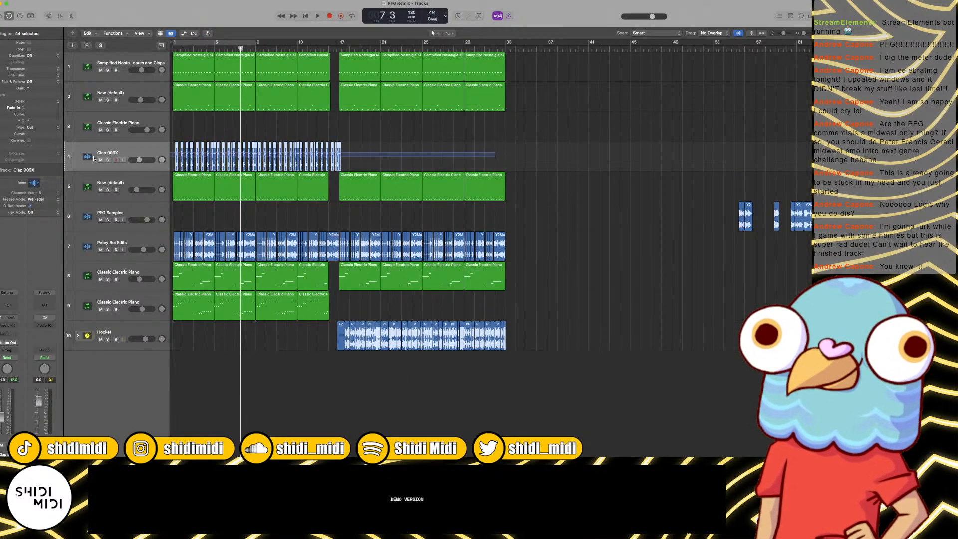
pyautogui.moveTo(177, 155); pyautogui.dragTo(341, 149)
# Step: Play from bar 1 and set the Clap 909X track's volume to about -11.6 dB
pyautogui.press('Return')
pyautogui.press('space')
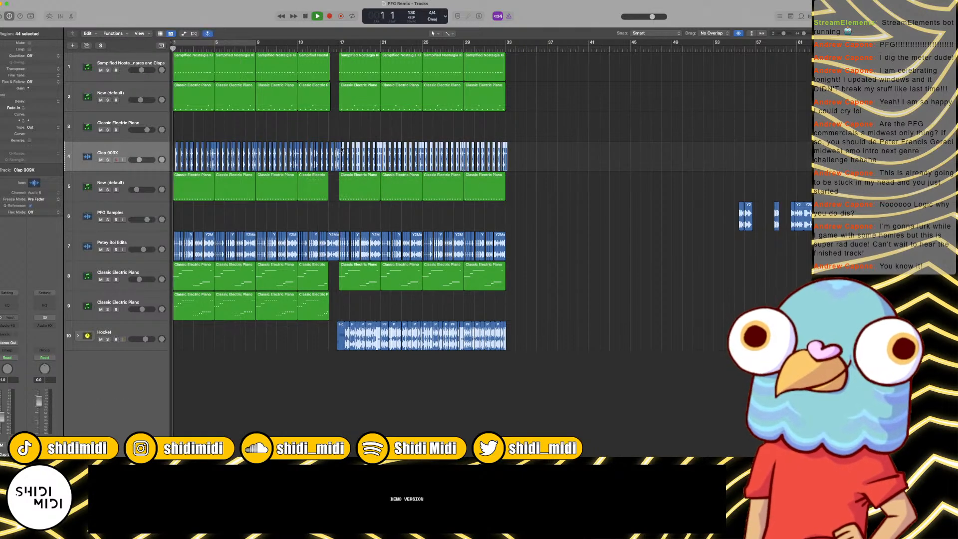
pyautogui.scroll(5, 341, 147)
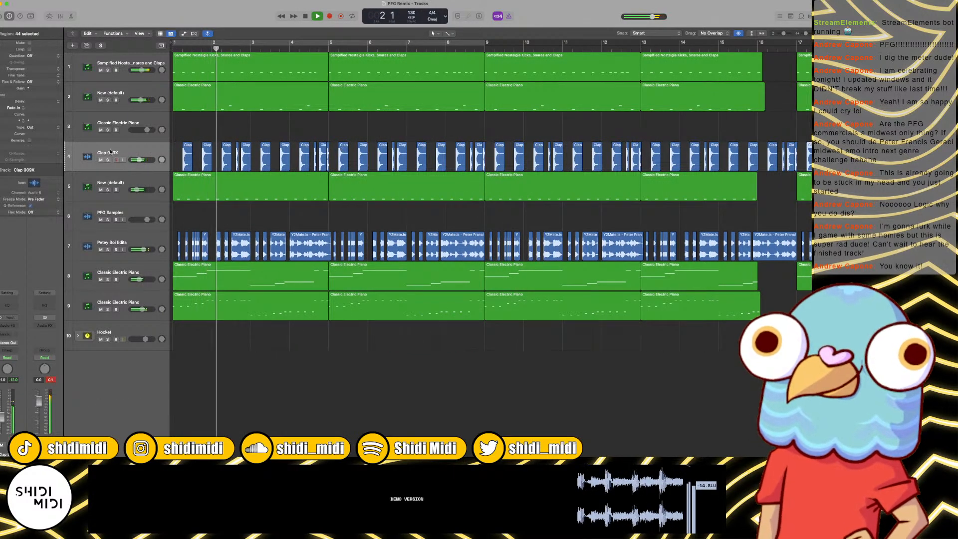
pyautogui.moveTo(134, 162); pyautogui.dragTo(135, 160)
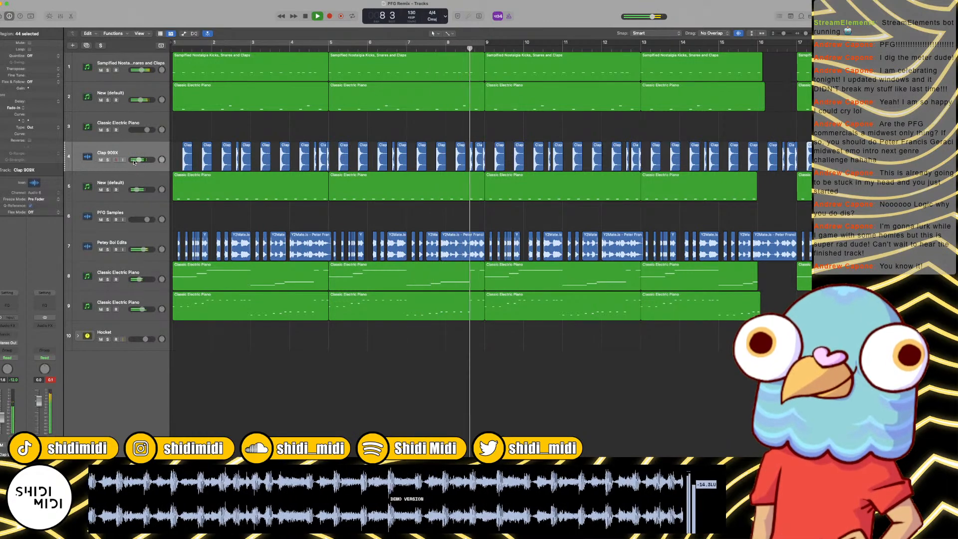
# Step: Listen to the arrangement from bar 9 into the section starting at bar 17
pyautogui.click(422, 131)
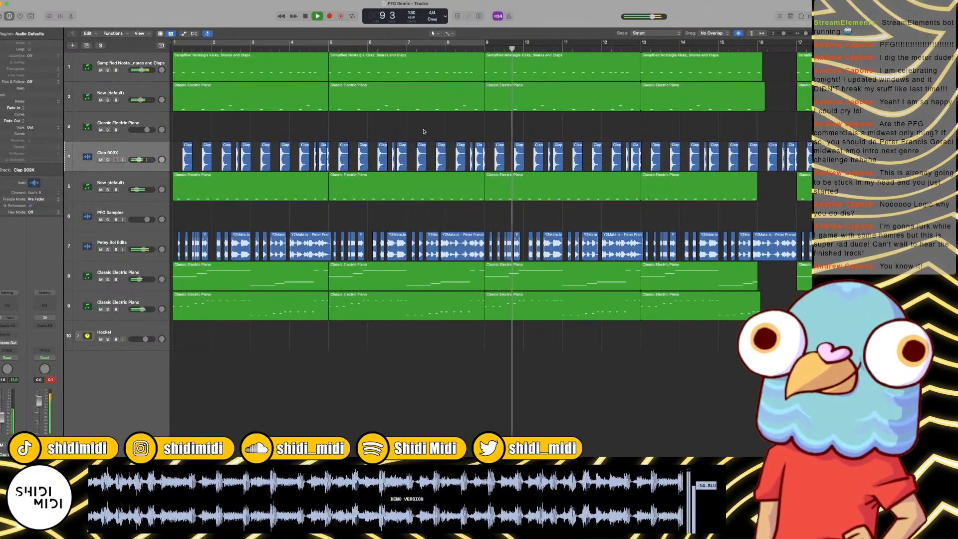
pyautogui.press('super+Left')
pyautogui.press('super+Left')
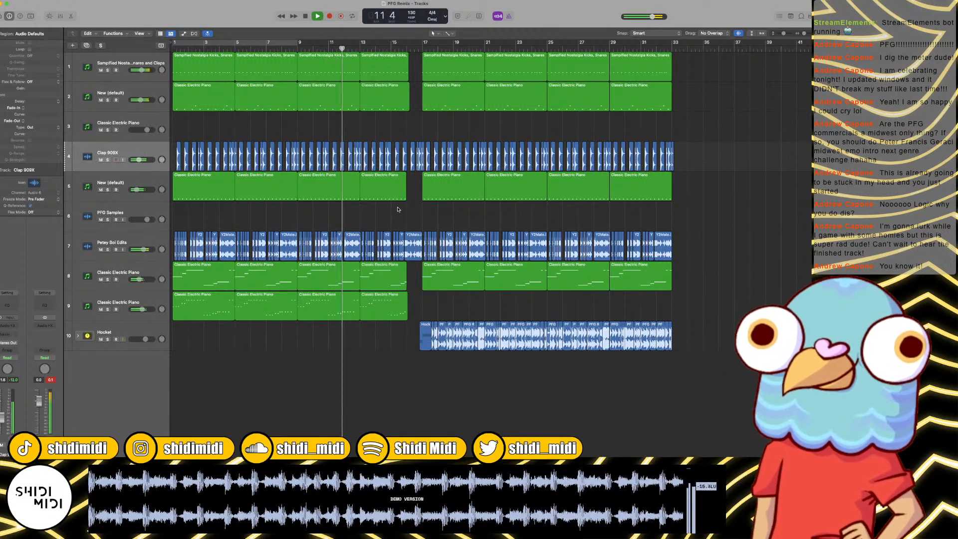
pyautogui.press('super+Left')
pyautogui.press('super+Left')
pyautogui.press('super+Right')
pyautogui.press('super+Right')
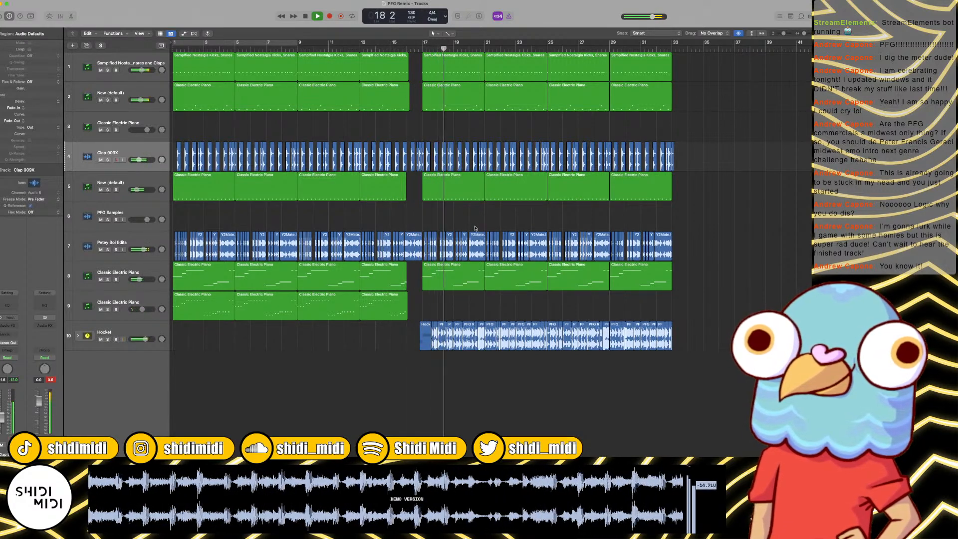
# Step: Insert the stereo OneKnob Filter plug-in on the Classic Electric Piano track 8, before the Noise Gate
pyautogui.moveTo(474, 271); pyautogui.dragTo(617, 280)
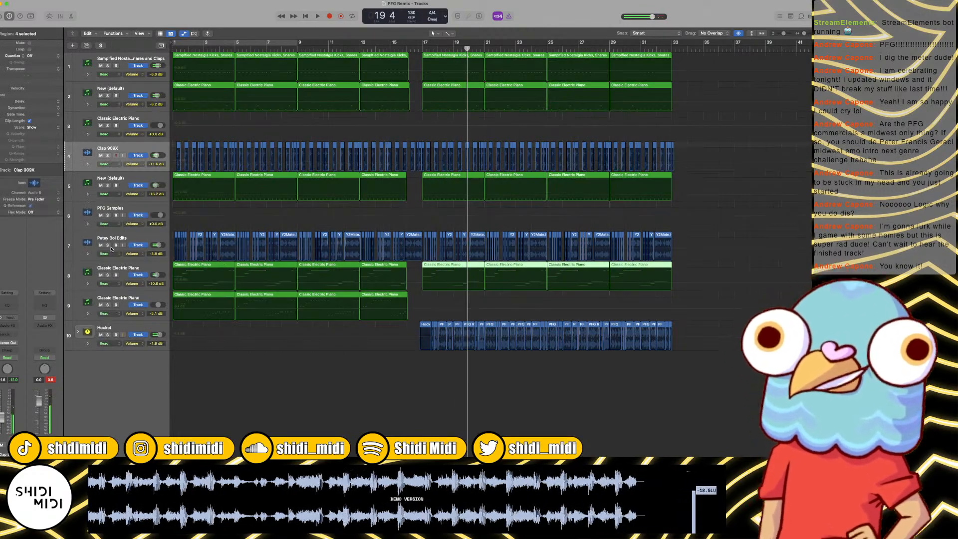
pyautogui.click(121, 273)
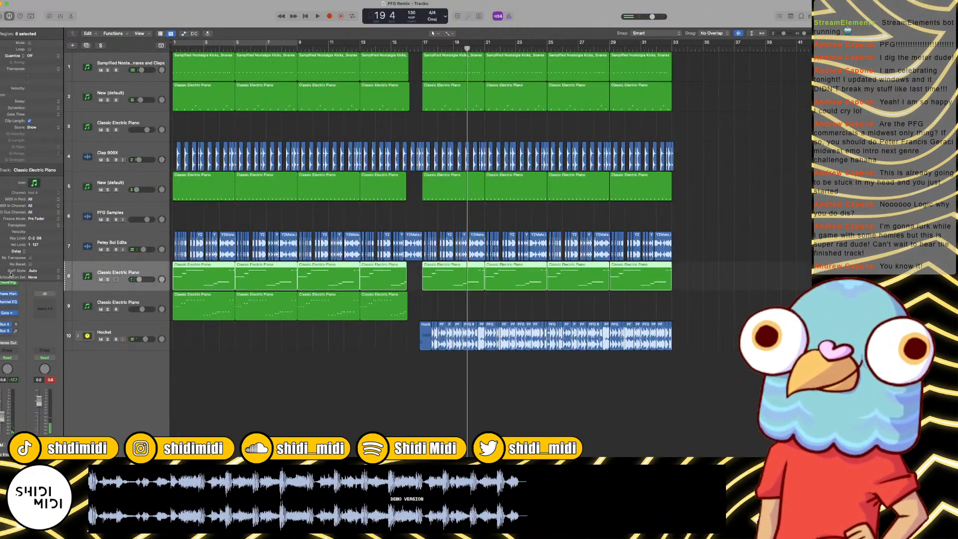
pyautogui.click(13, 309)
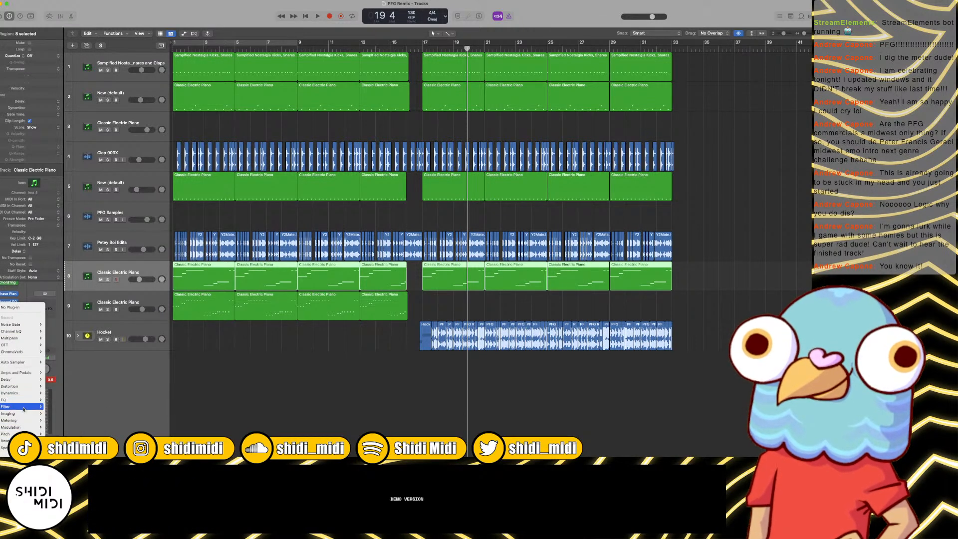
pyautogui.moveTo(5, 452)
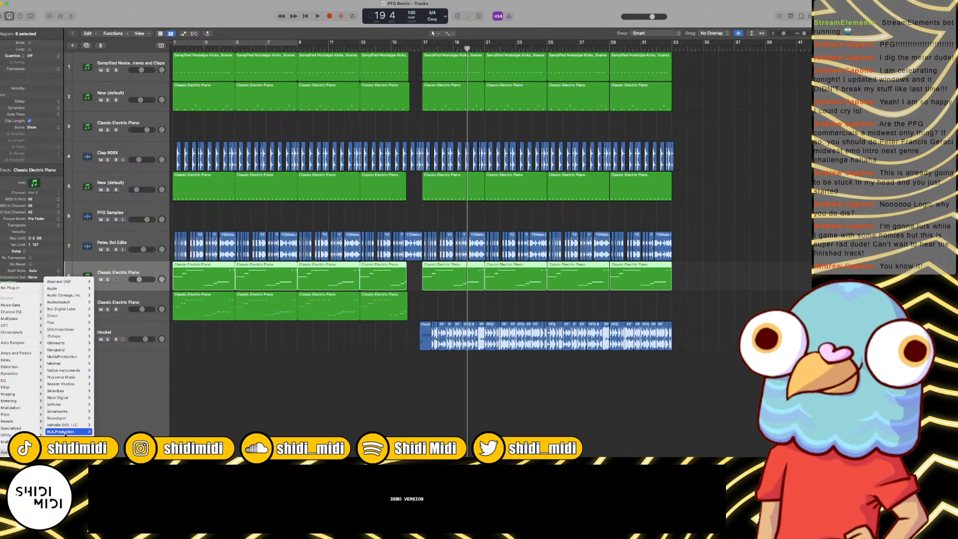
pyautogui.moveTo(65, 438)
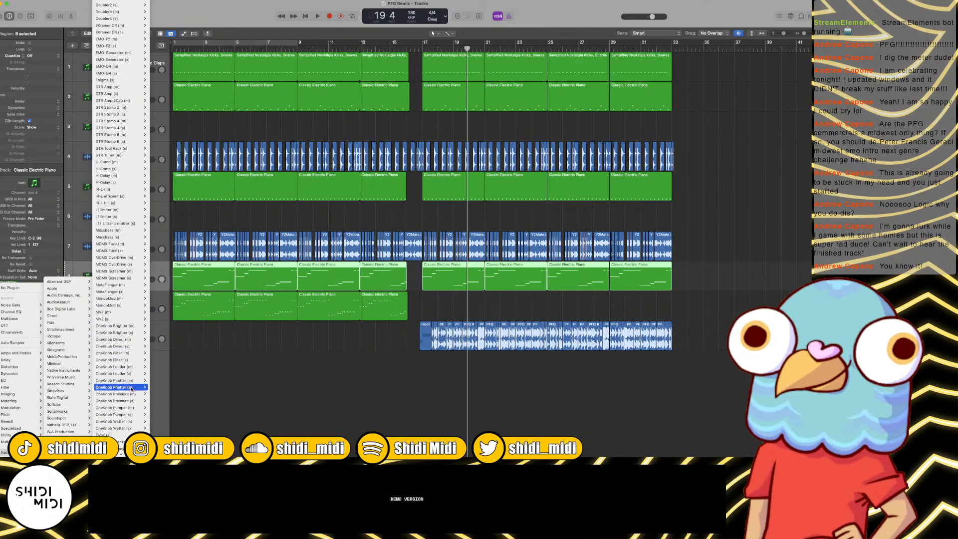
pyautogui.click(124, 360)
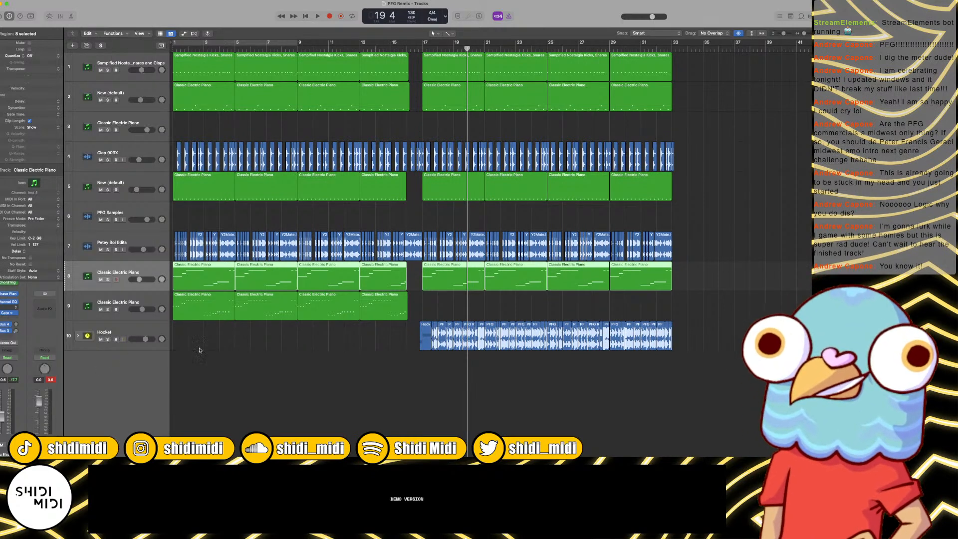
# Step: Extend track 8's piano region starting at bar 13 to bar 17 and display the track's OneKnob Filter automation
pyautogui.click(412, 285)
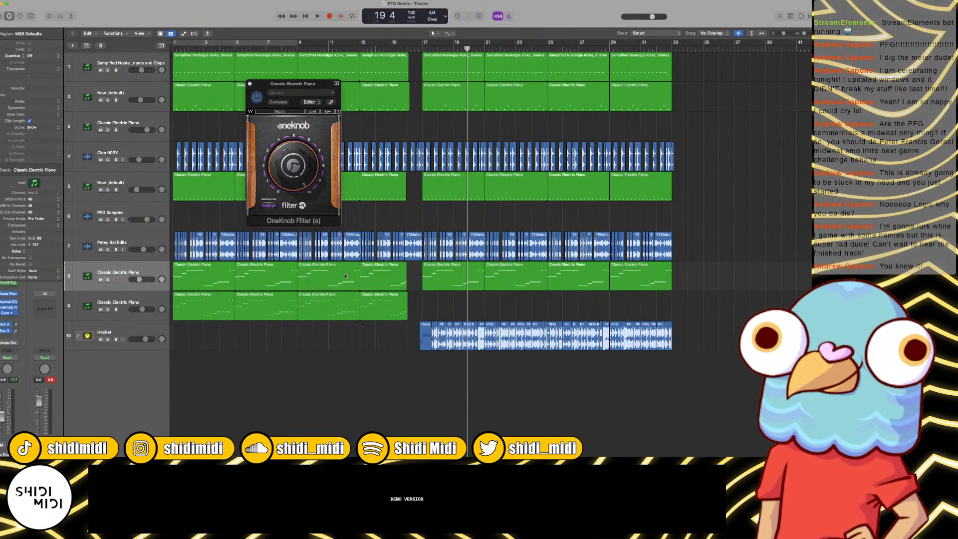
pyautogui.moveTo(345, 276); pyautogui.dragTo(408, 275)
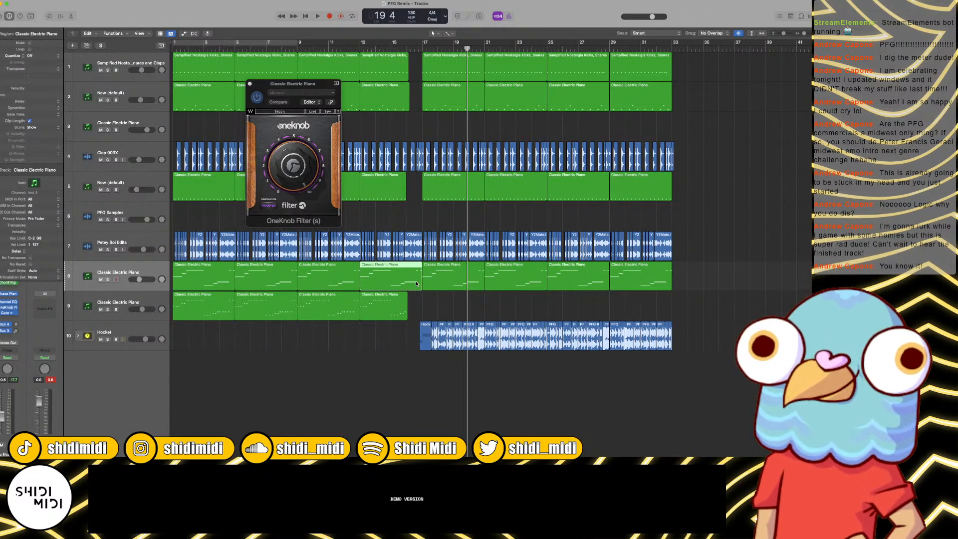
pyautogui.press('a')
pyautogui.press('super+Right')
pyautogui.press('super+Right')
pyautogui.press('super+Right')
pyautogui.press('super+Right')
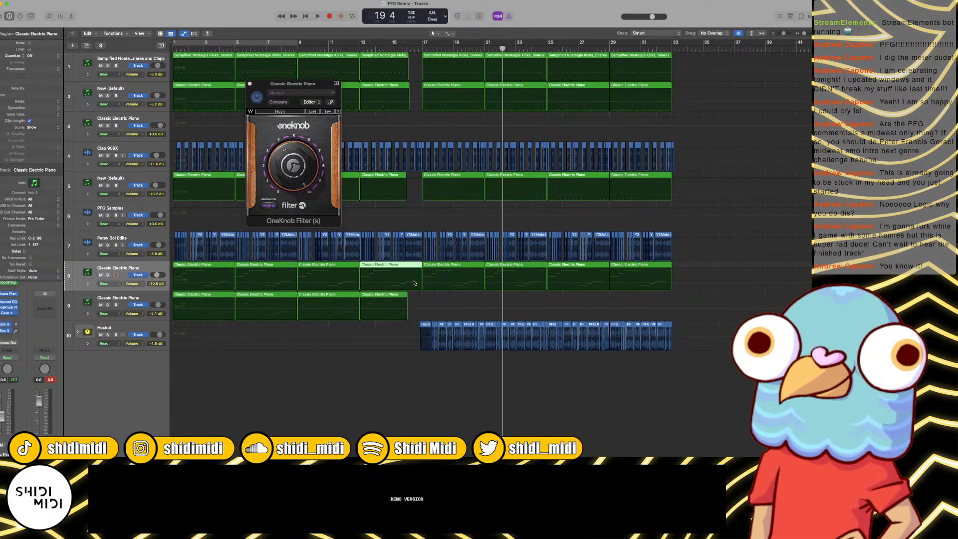
pyautogui.click(138, 286)
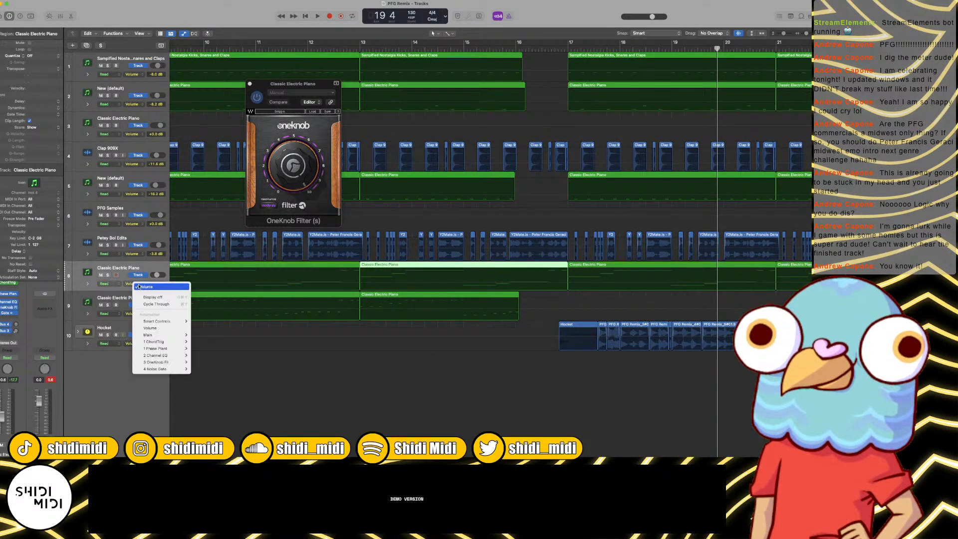
pyautogui.moveTo(169, 365)
pyautogui.click(213, 362)
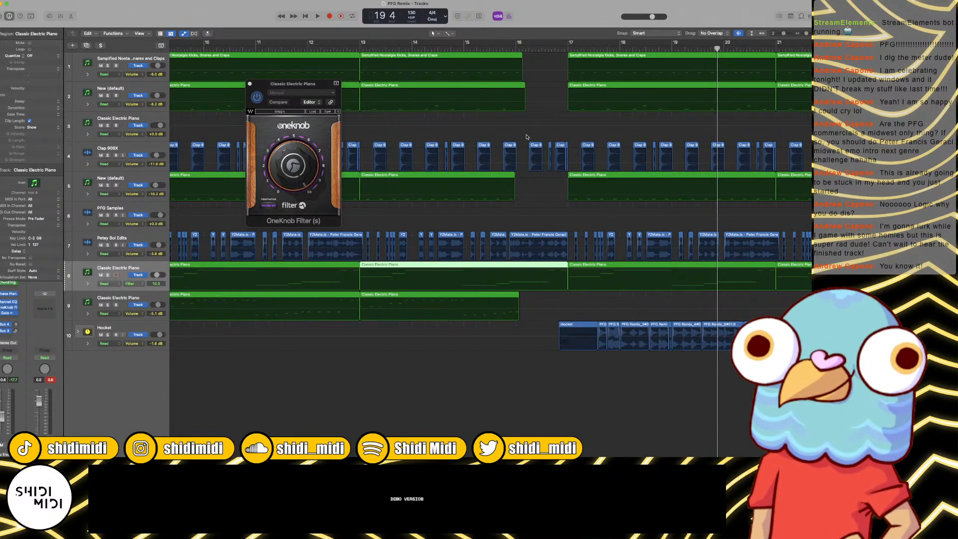
# Step: Turn on Snap Automation and ramp track 8's filter automation from 10.0 at bar 16 down to about 2.0 at bar 17
pyautogui.click(518, 47)
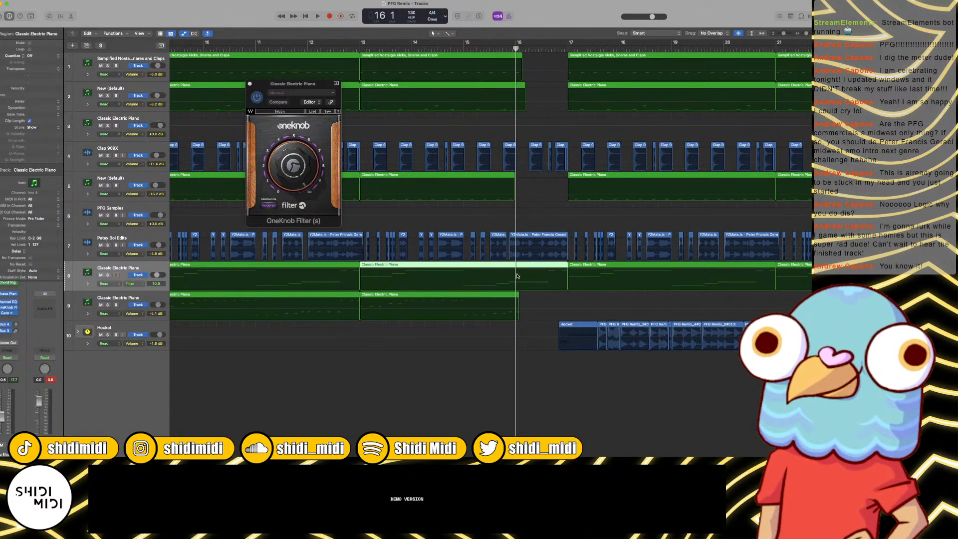
pyautogui.click(516, 270)
pyautogui.click(515, 270)
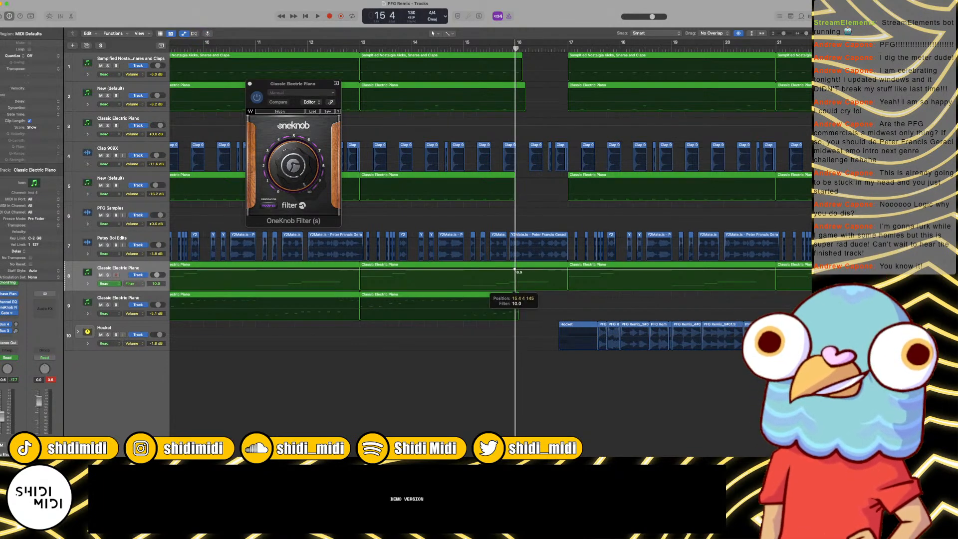
pyautogui.rightClick(516, 270)
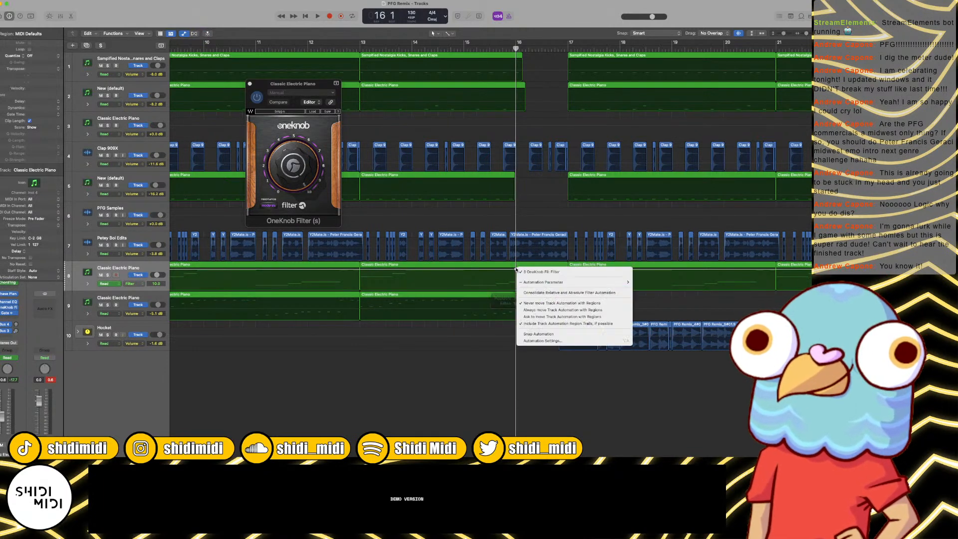
pyautogui.click(556, 333)
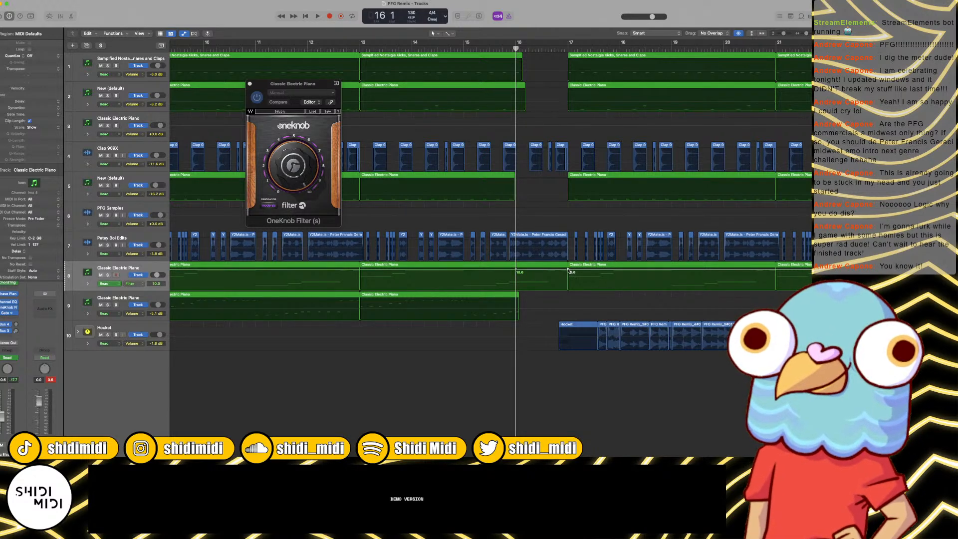
pyautogui.moveTo(567, 270); pyautogui.dragTo(568, 273)
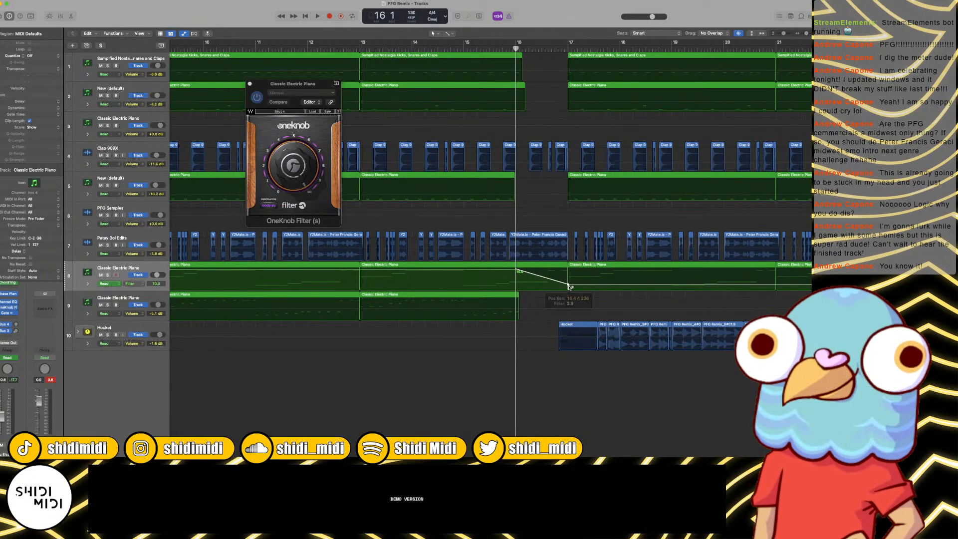
# Step: Play the filter sweep from bar 16, raise its bar 17 automation point to 4.7 and listen again
pyautogui.press('space')
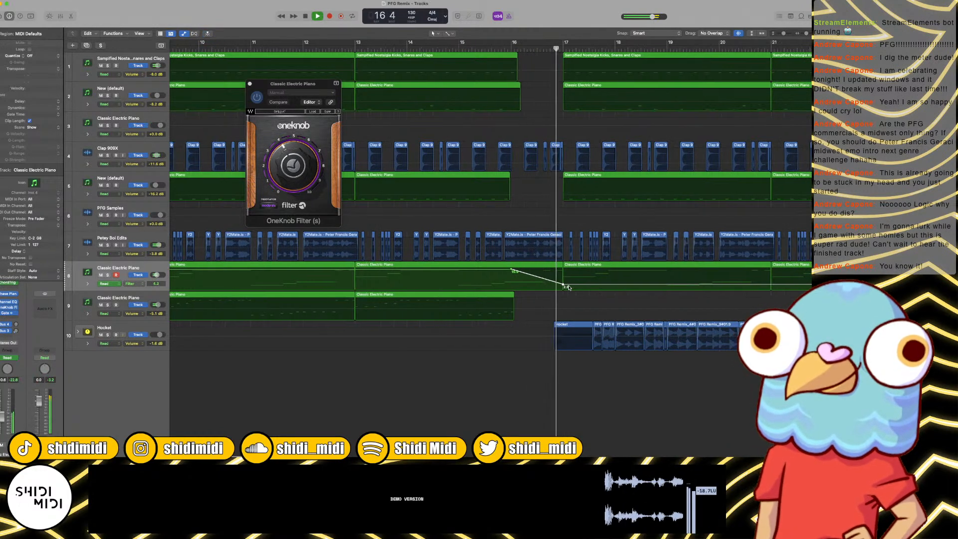
pyautogui.press('space')
pyautogui.moveTo(565, 286); pyautogui.dragTo(565, 283)
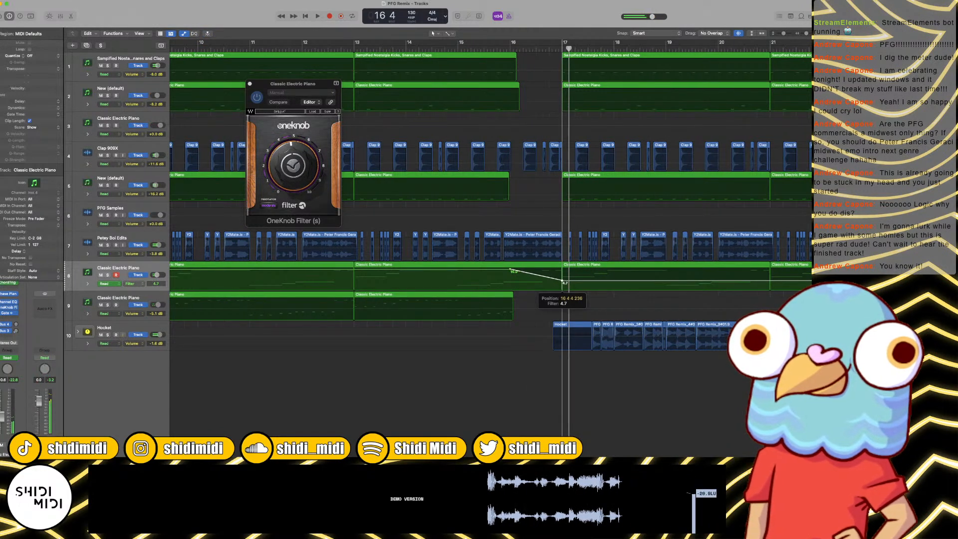
pyautogui.press('space')
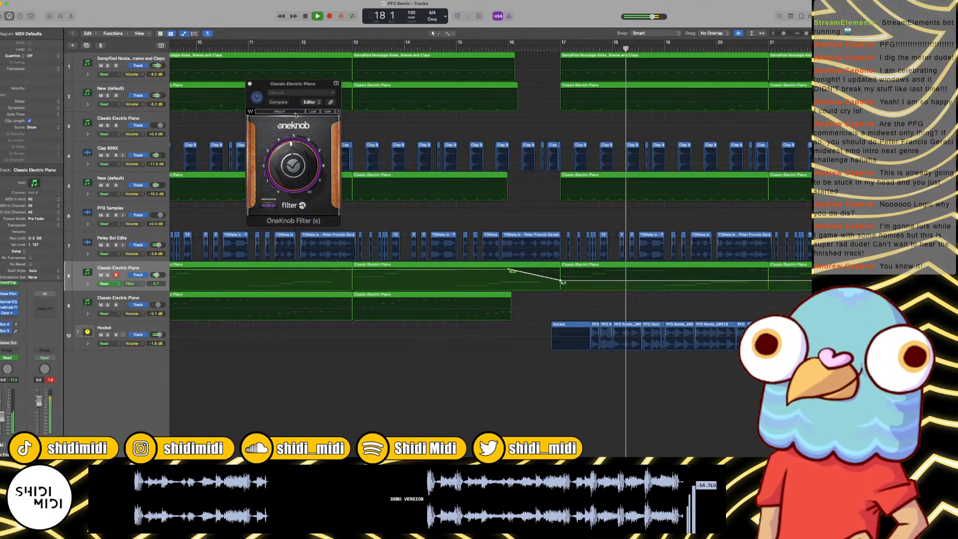
# Step: Ramp track 8's filter automation from 4.7 at bar 31 up to 10.0 at bar 33 and resume playback from bar 21
pyautogui.hscroll(7, 442, 206)
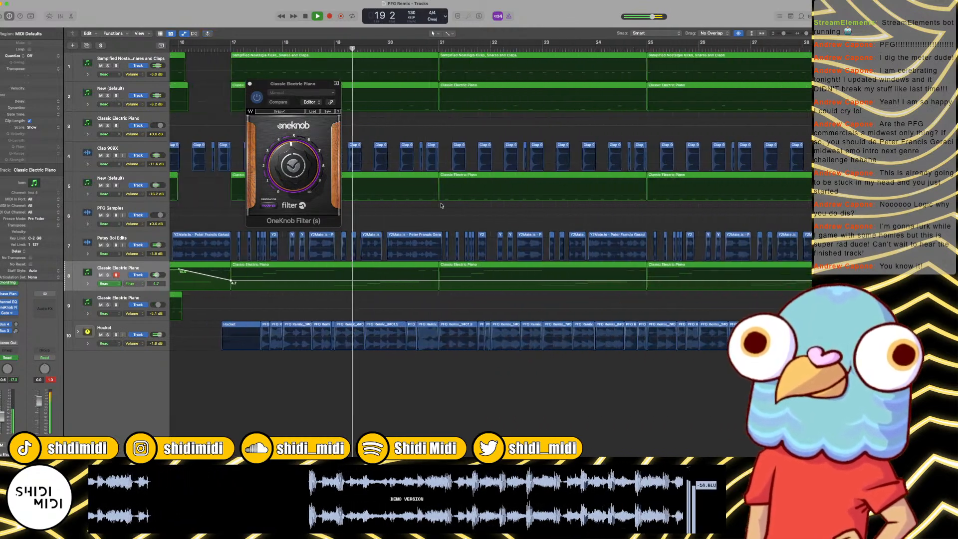
pyautogui.hscroll(7, 441, 206)
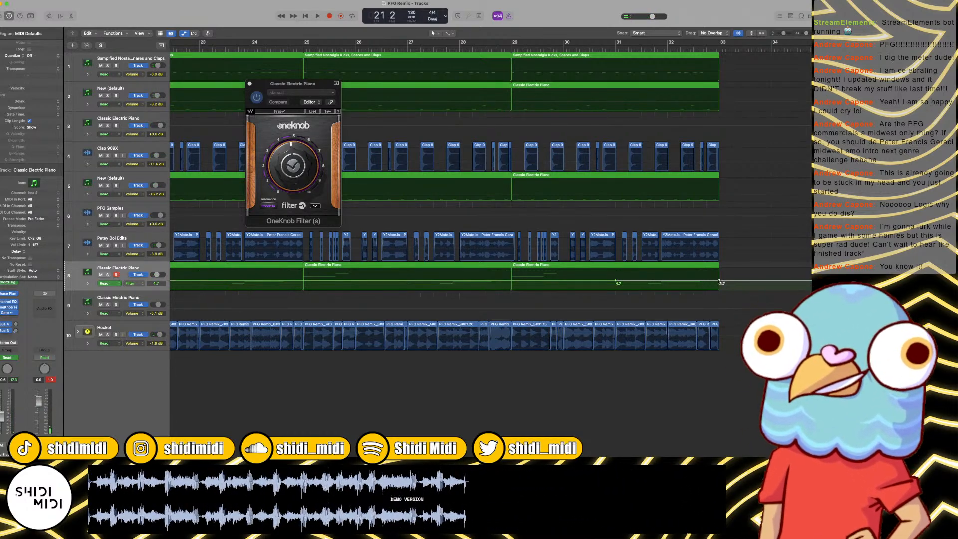
pyautogui.press('space')
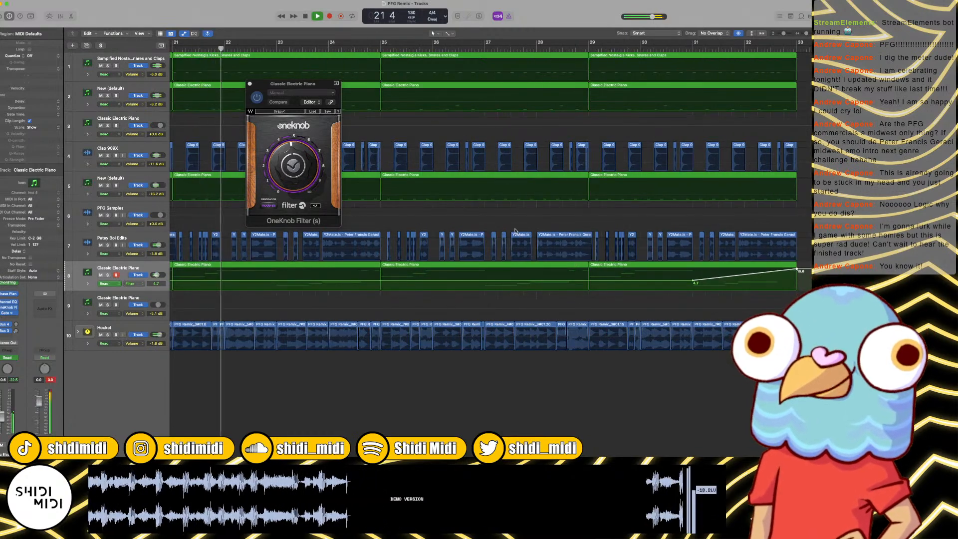
pyautogui.press('super+Left')
pyautogui.press('super+Left')
pyautogui.press('super+Left')
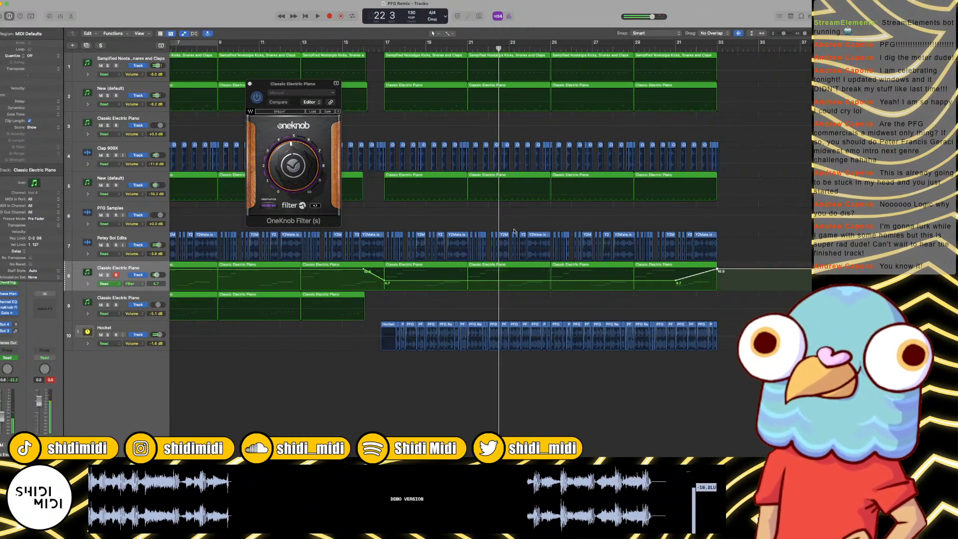
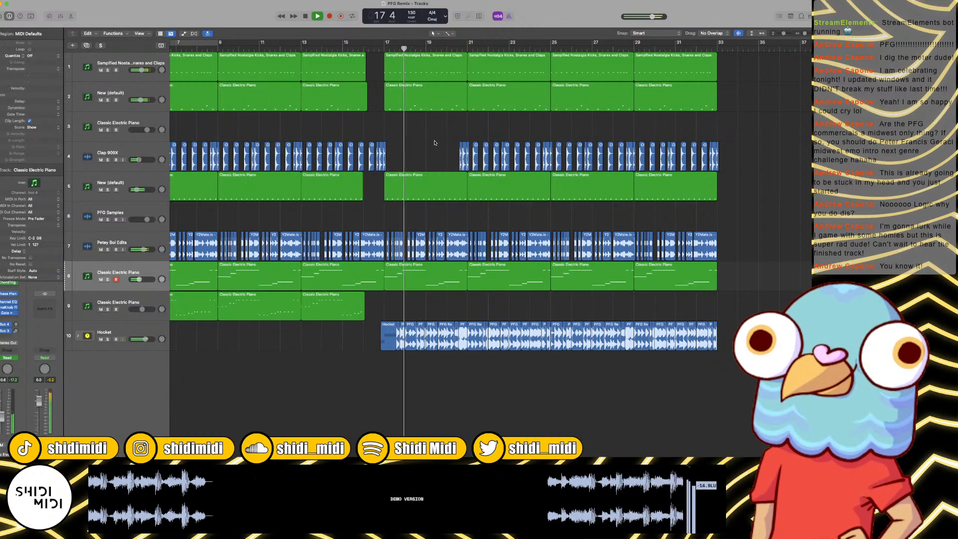
# Step: Listen to the arrangement from bar 17 through bar 20, inspecting the regions around the drop
pyautogui.press('super+Right')
pyautogui.press('super+Right')
pyautogui.press('super+Right')
pyautogui.press('super+Right')
pyautogui.press('super+Left')
pyautogui.press('super+Left')
pyautogui.press('super+Left')
pyautogui.press('super+Left')
pyautogui.press('super+Left')
pyautogui.press('super+Left')
pyautogui.press('super+Left')
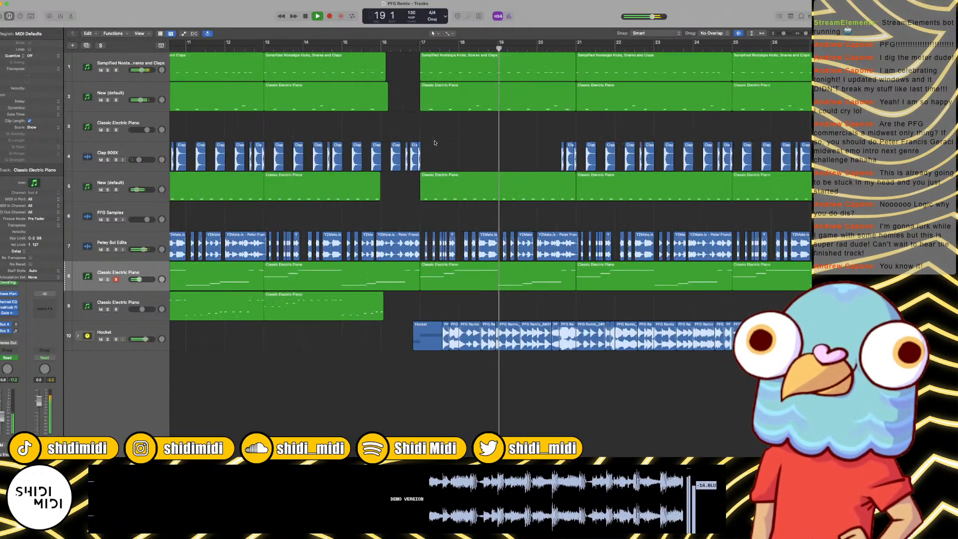
pyautogui.press('super+Right')
pyautogui.press('super+Right')
pyautogui.press('super+Right')
pyautogui.press('super+Right')
pyautogui.press('super+Right')
pyautogui.press('super+Right')
pyautogui.press('super+Right')
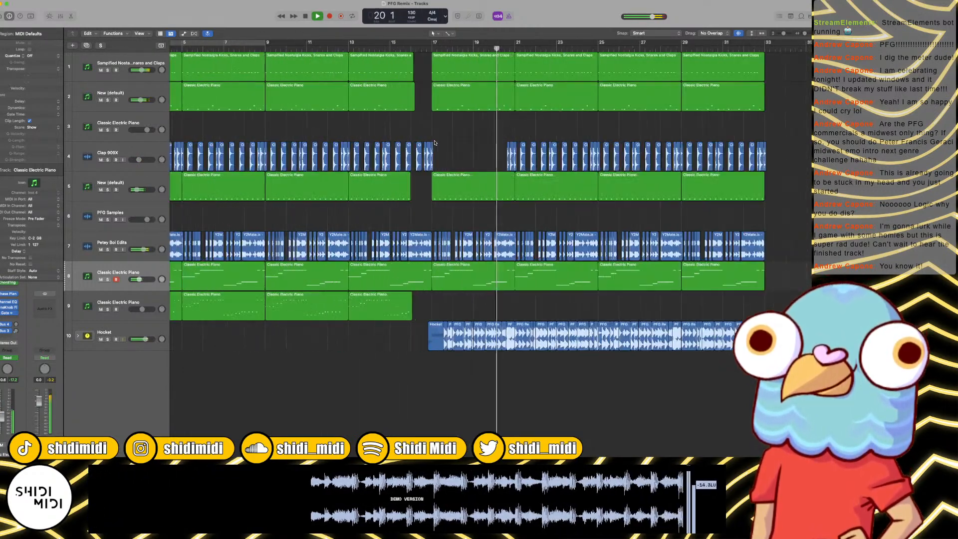
# Step: Stop playback and delete the Clap 909X regions on track 4 between about bar 21 and bar 24.5
pyautogui.hscroll(4, 454, 148)
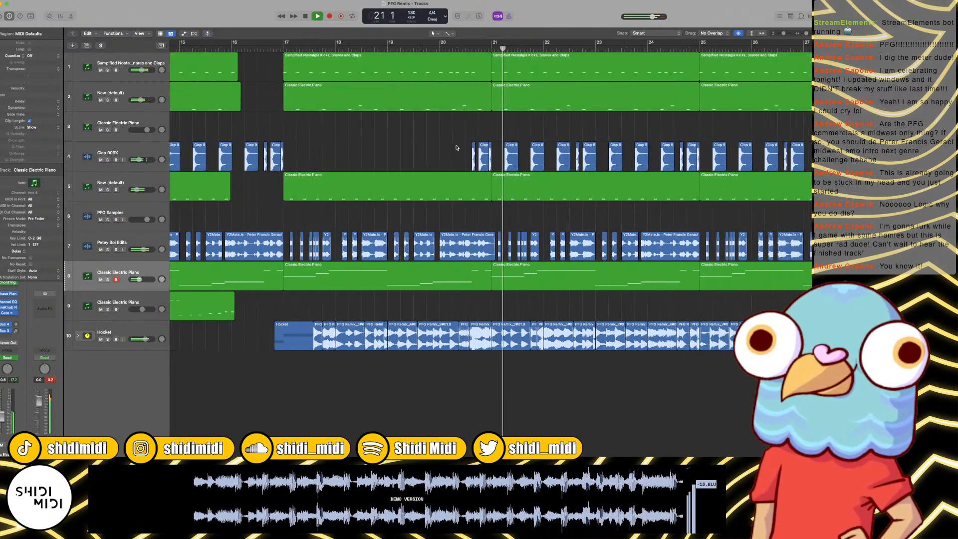
pyautogui.press('space')
pyautogui.moveTo(444, 125); pyautogui.dragTo(606, 156)
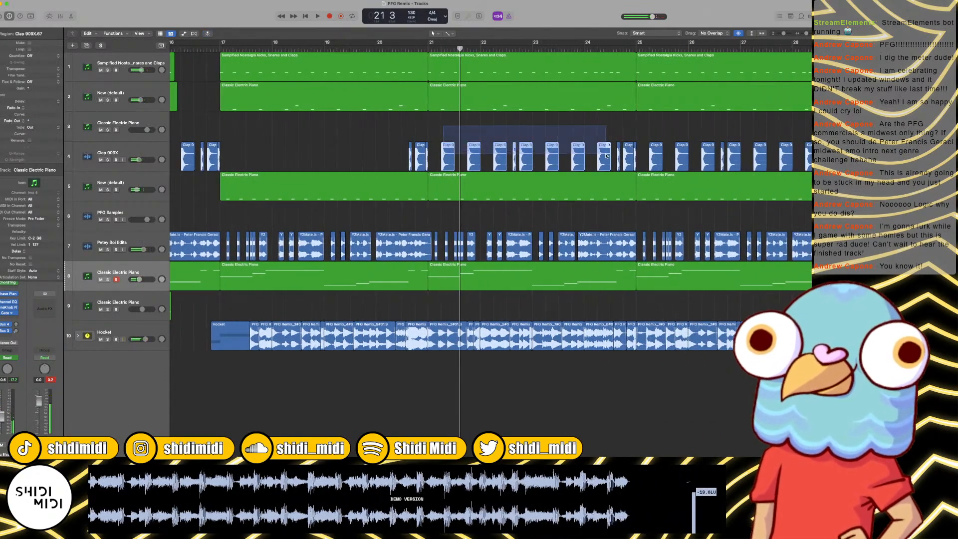
pyautogui.press('Delete')
# Step: Delete the two Classic Electric Piano regions on track 5 between bar 17 and bar 25
pyautogui.hscroll(3, 606, 156)
pyautogui.hscroll(2, 607, 156)
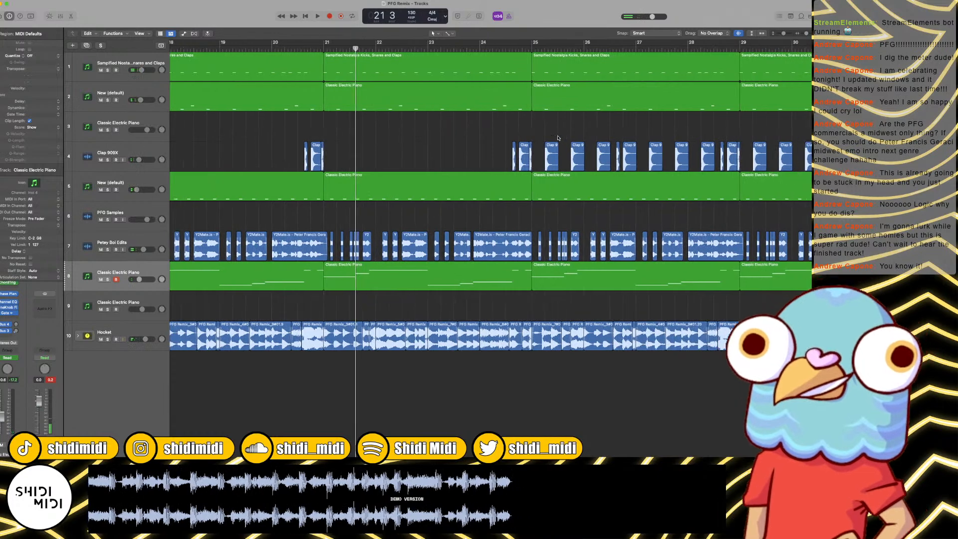
pyautogui.press('super+Left')
pyautogui.press('super+Left')
pyautogui.press('super+Left')
pyautogui.press('super+Left')
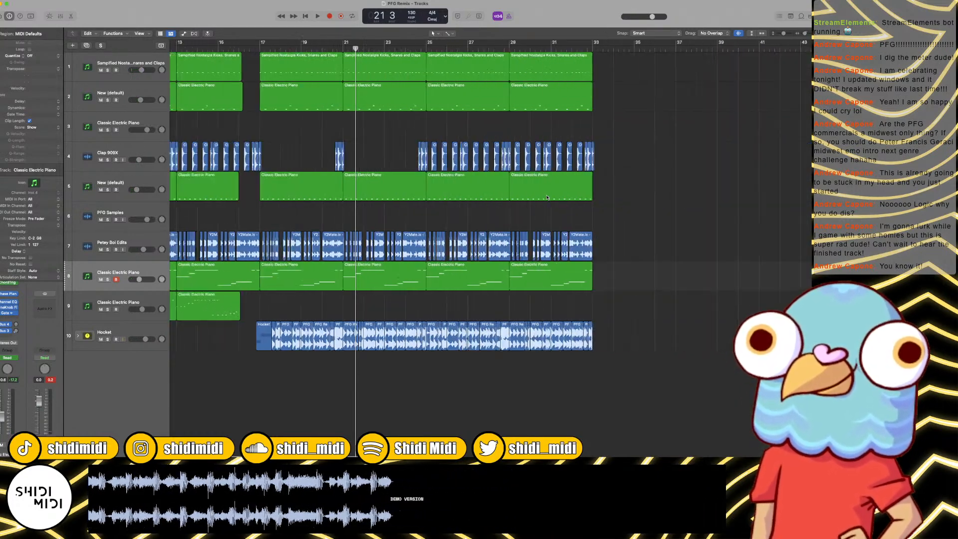
pyautogui.hscroll(-4, 533, 195)
pyautogui.click(425, 193)
pyautogui.keyDown('shift'); pyautogui.click(381, 192); pyautogui.keyUp('shift')
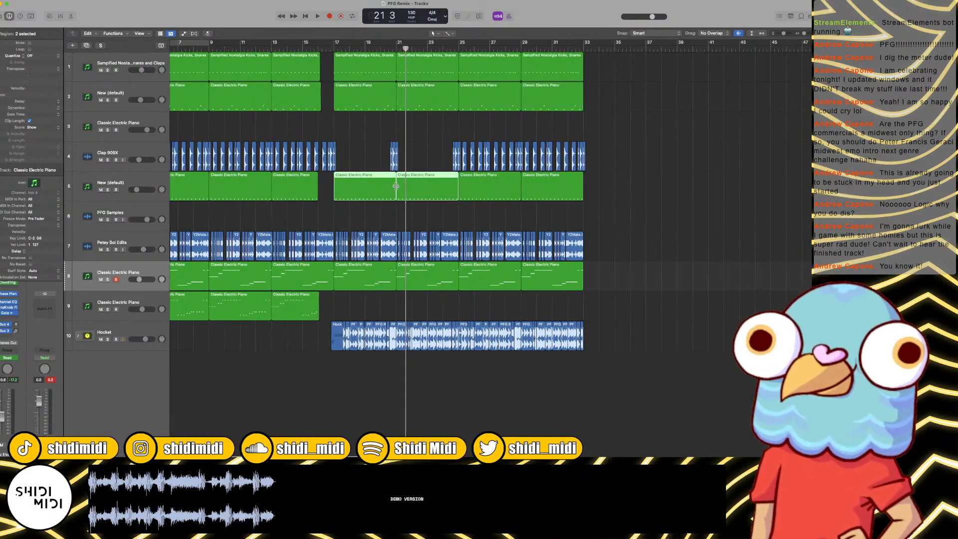
pyautogui.press('Delete')
# Step: Return the playhead to bar 1 and add a new software instrument track directly below track 5
pyautogui.press('Return')
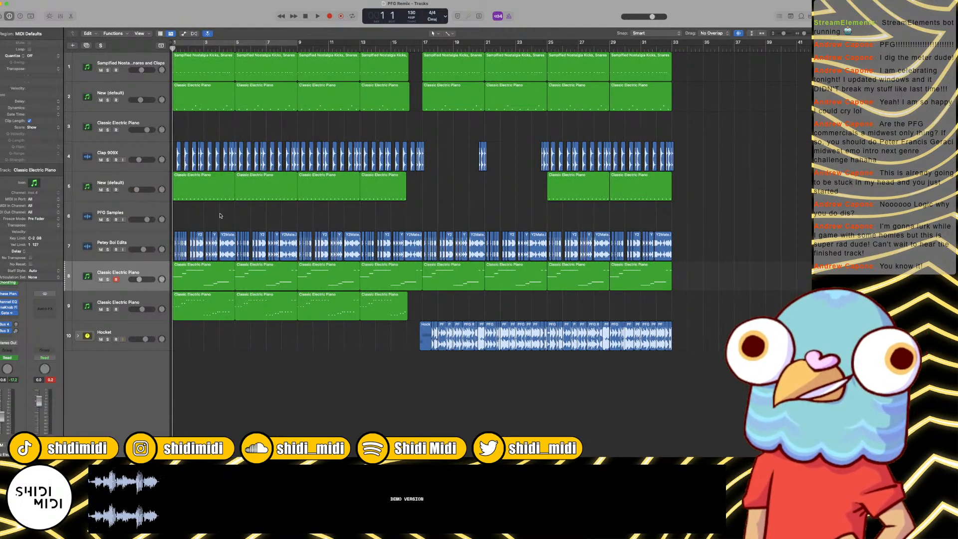
pyautogui.click(129, 182)
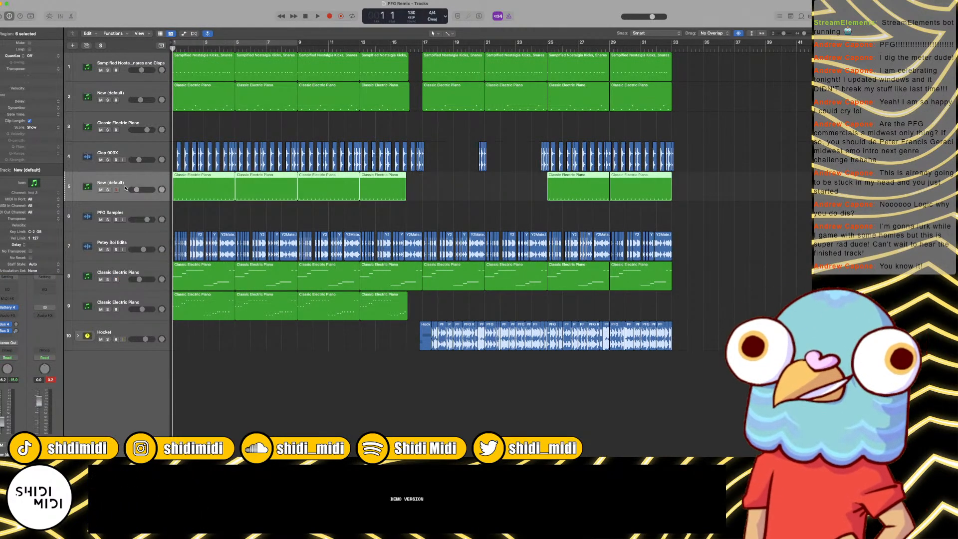
pyautogui.press('alt+super+s')
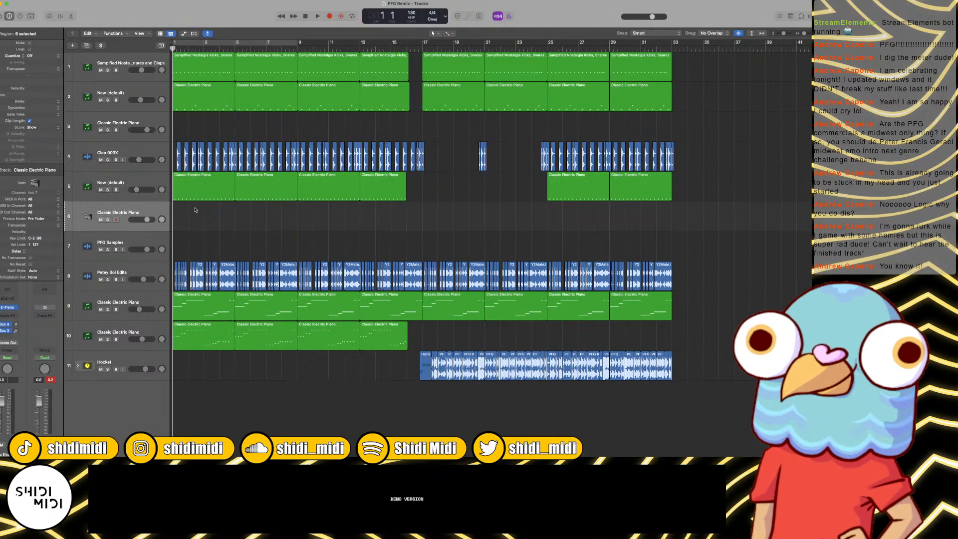
# Step: Play the arrangement from bar 1 to bar 3 and stop playback
pyautogui.press('space')
pyautogui.press('super+Right')
pyautogui.press('super+Right')
pyautogui.press('super+Right')
pyautogui.press('super+Right')
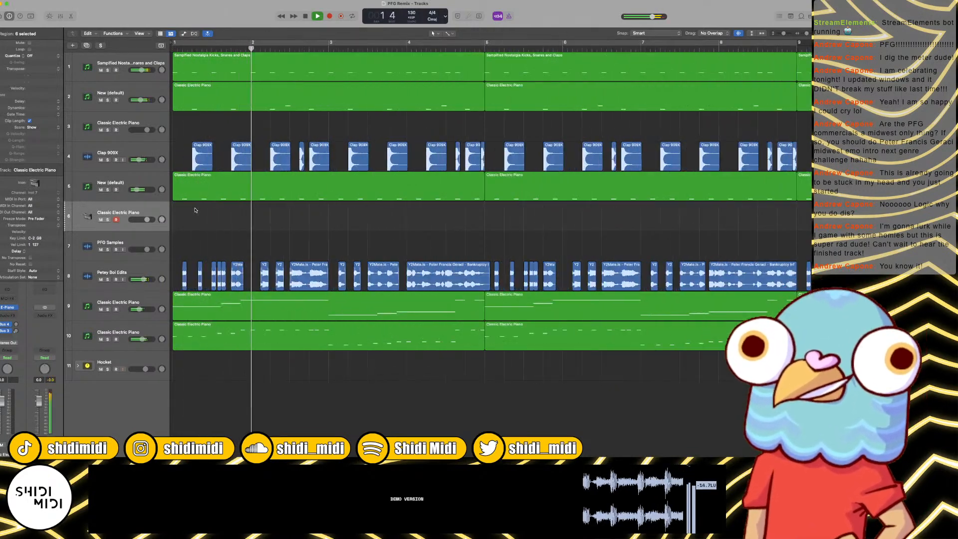
pyautogui.press('super+Left')
pyautogui.press('super+Left')
pyautogui.press('super+Left')
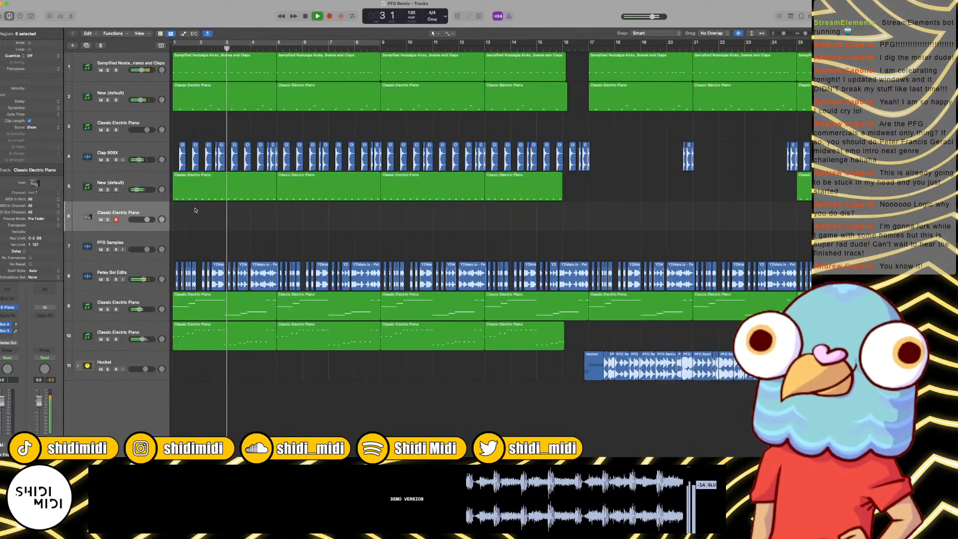
pyautogui.press('space')
# Step: Replace the instrument on the new track 6 with Spectrasonics Stylus RMX
pyautogui.click(10, 307)
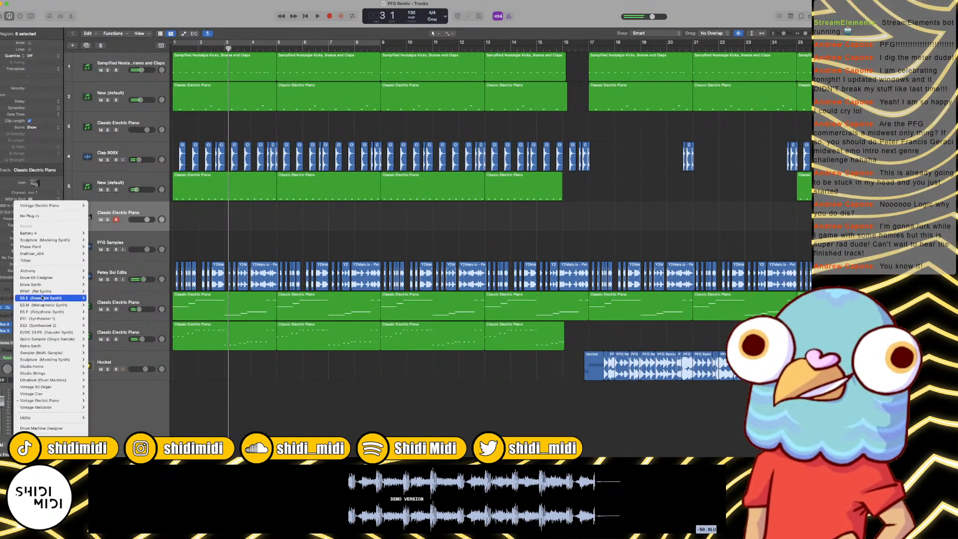
pyautogui.moveTo(69, 446)
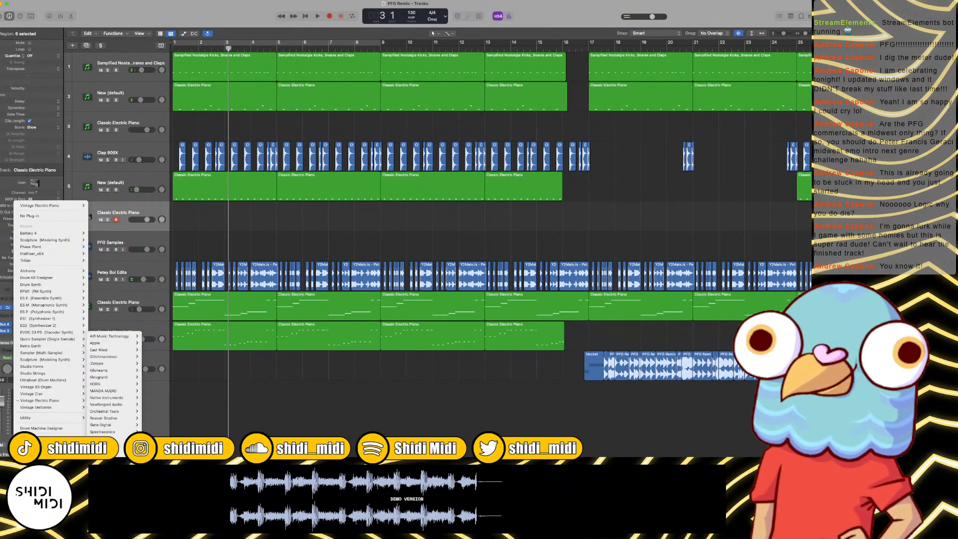
pyautogui.moveTo(109, 432)
pyautogui.moveTo(168, 432)
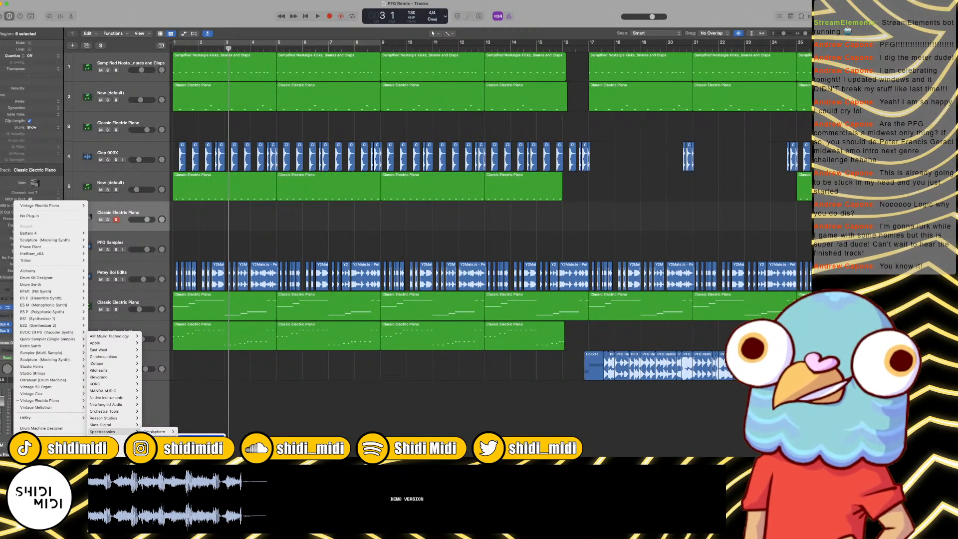
pyautogui.click(199, 439)
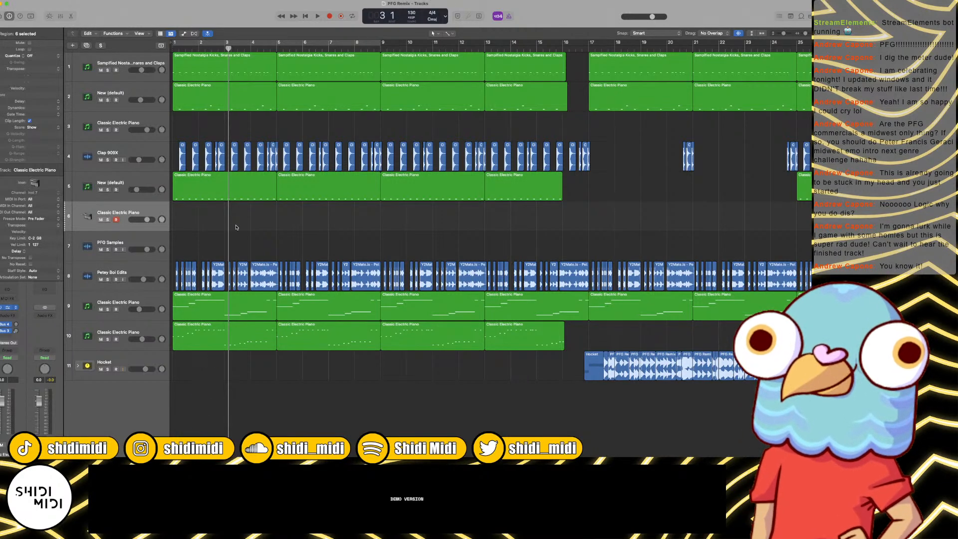
pyautogui.click(362, 157)
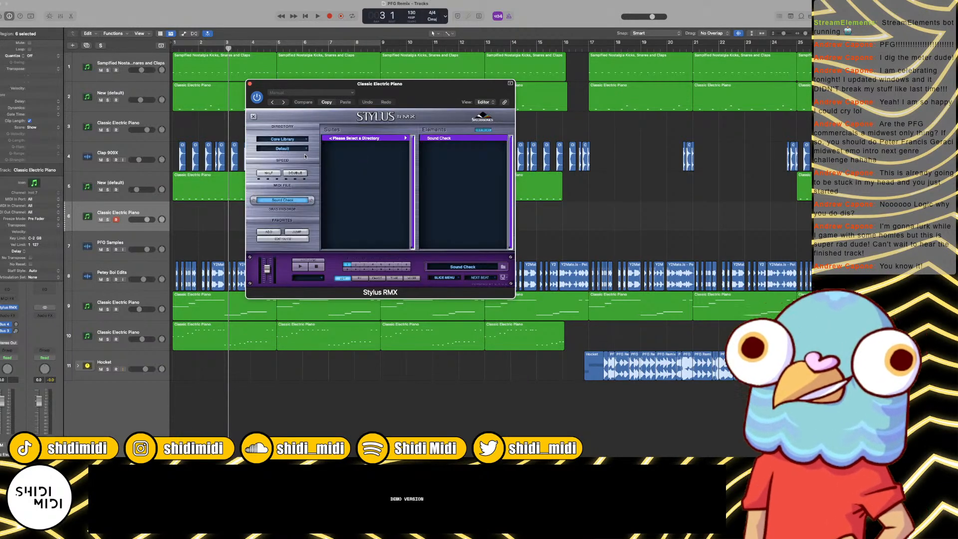
# Step: Load the MENU - All Cymbals Hi-Fi element from the Sound Menus directory's Cymbals suite in Stylus RMX and close the plug-in window
pyautogui.click(283, 139)
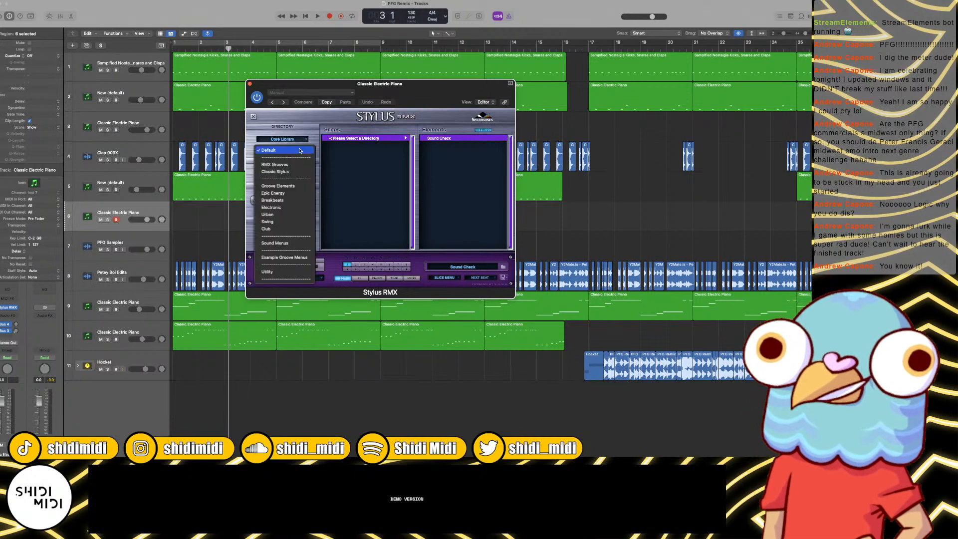
pyautogui.click(286, 242)
pyautogui.click(399, 144)
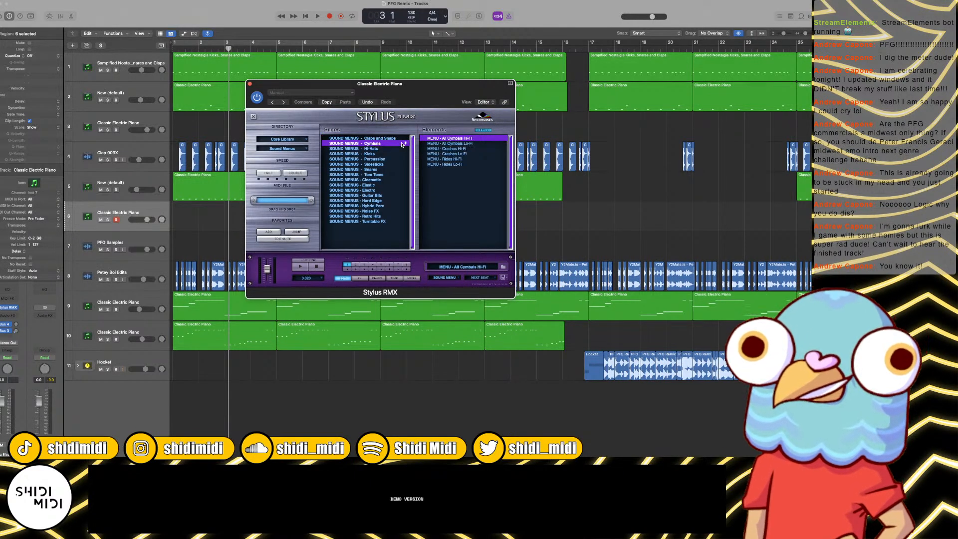
pyautogui.click(250, 84)
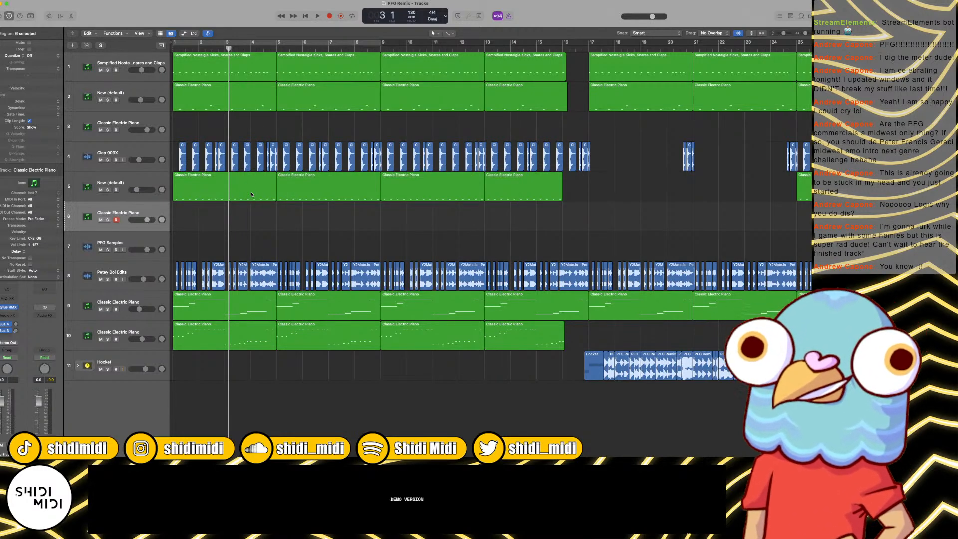
# Step: Create a one-bar region at bar 1 of track 6 with a single note at its start, raising and shortening the note
pyautogui.press('super+4')
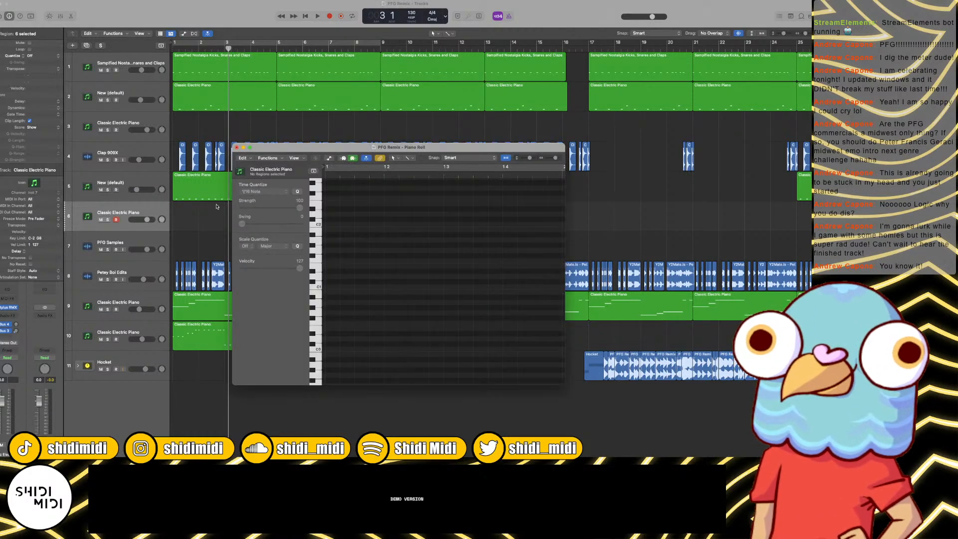
pyautogui.click(331, 231)
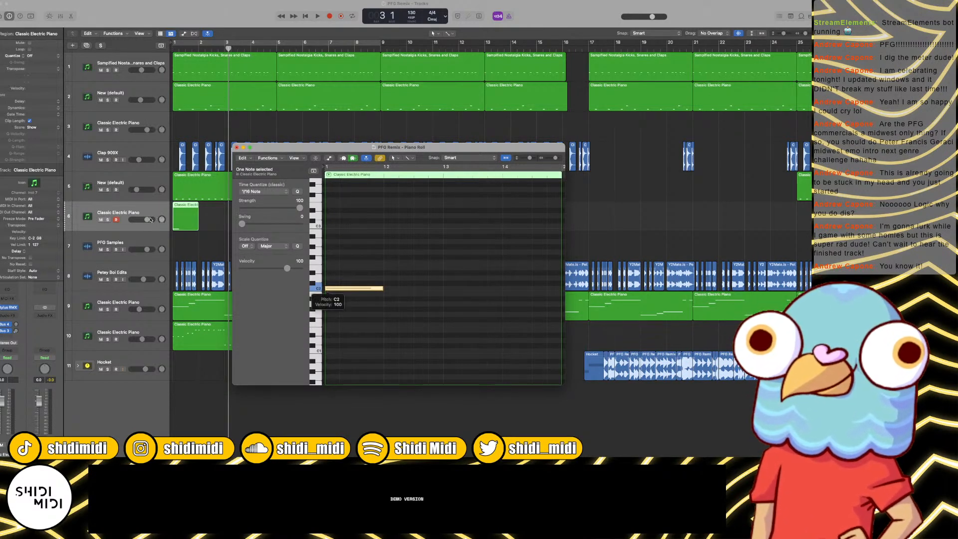
pyautogui.click(237, 148)
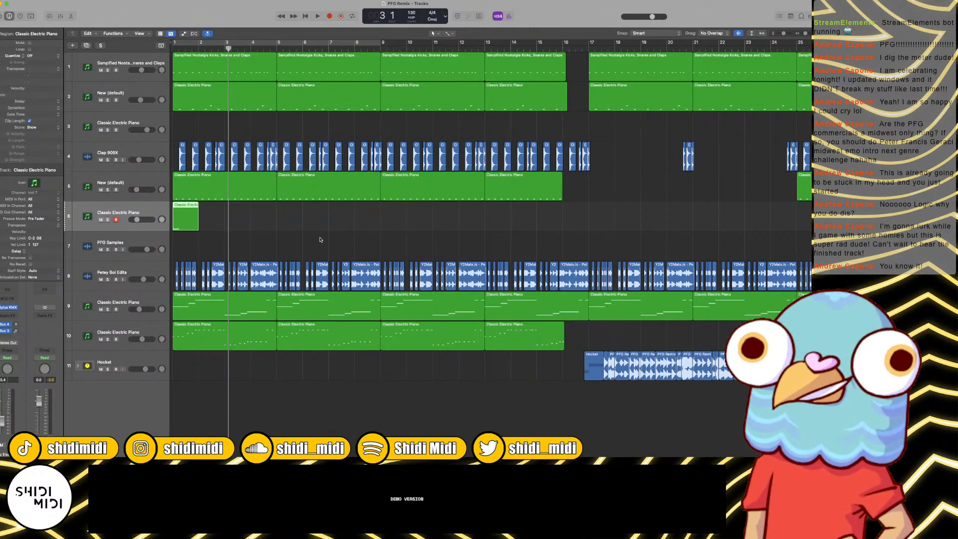
pyautogui.press('e')
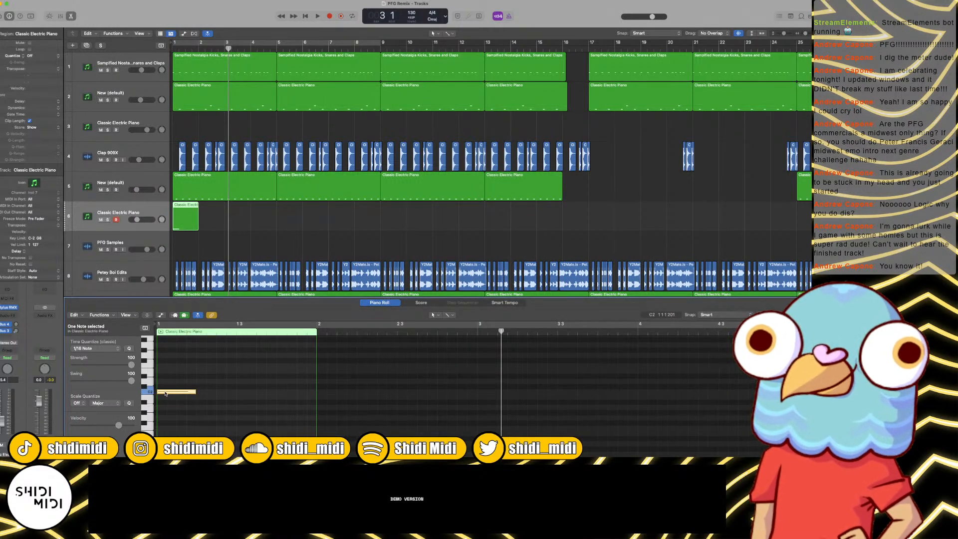
pyautogui.moveTo(166, 394); pyautogui.dragTo(166, 360)
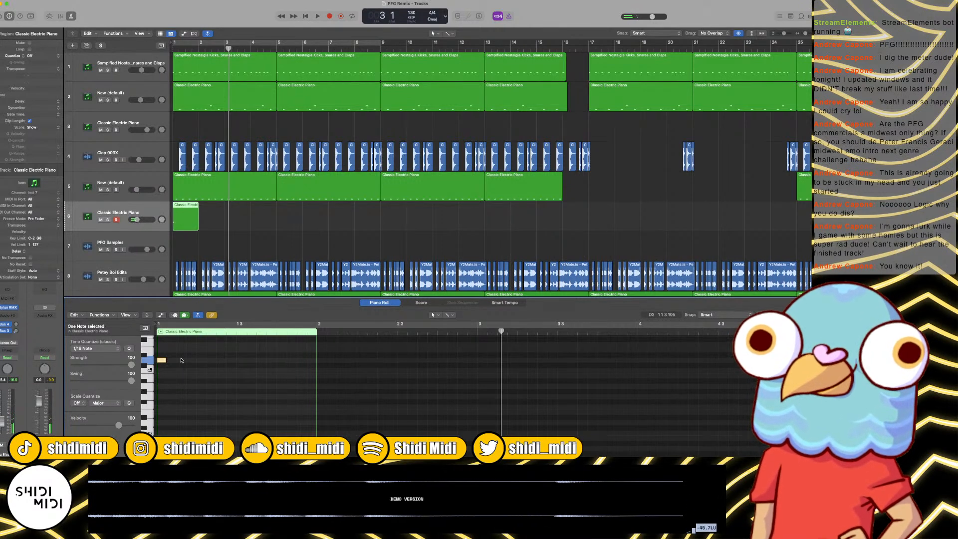
# Step: Play from bar 1 and adjust track 6's volume to balance the cymbal against the mix
pyautogui.press('Return')
pyautogui.press('space')
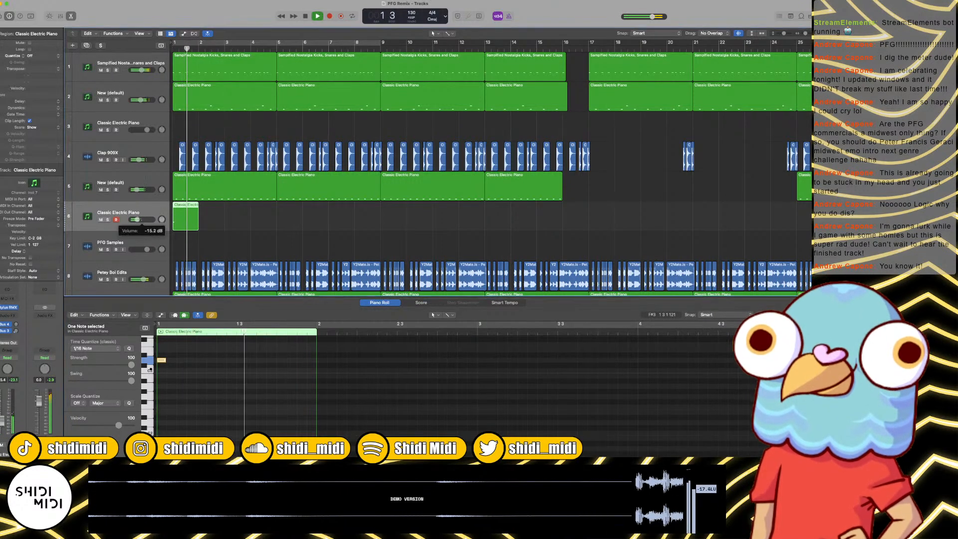
pyautogui.click(209, 219)
# Step: Copy track 6's cymbal region to bars 9, 16, 17, 25 and 33
pyautogui.press('super+Left')
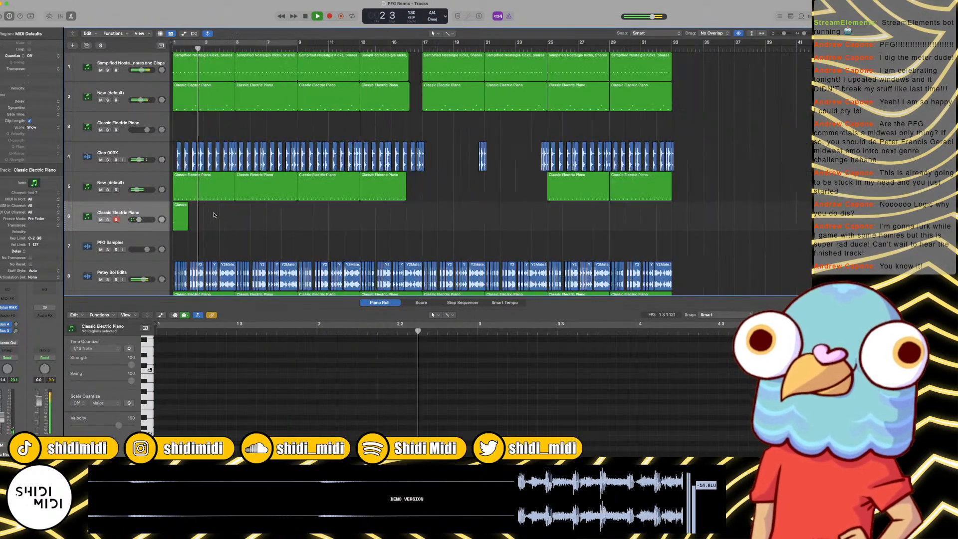
pyautogui.moveTo(175, 217); pyautogui.dragTo(554, 223)
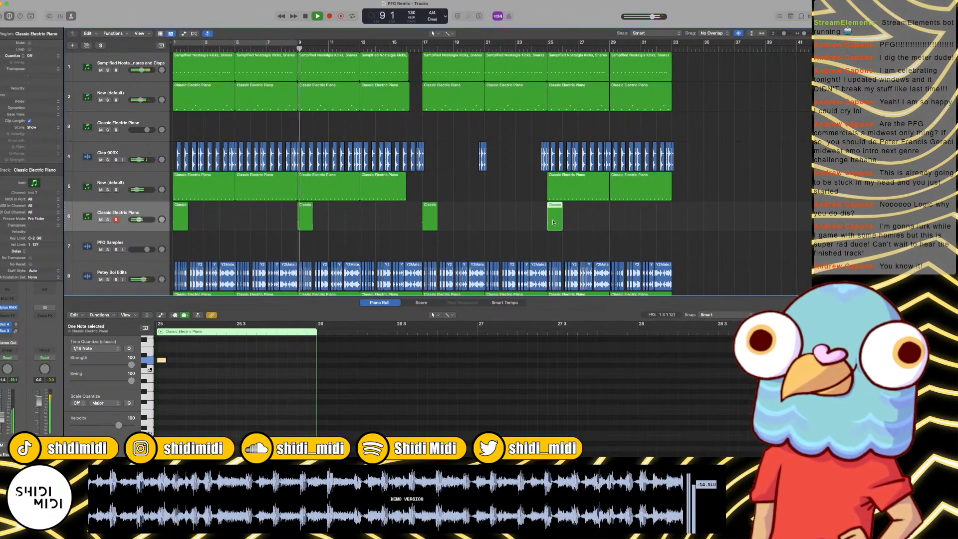
pyautogui.moveTo(307, 223); pyautogui.dragTo(415, 219)
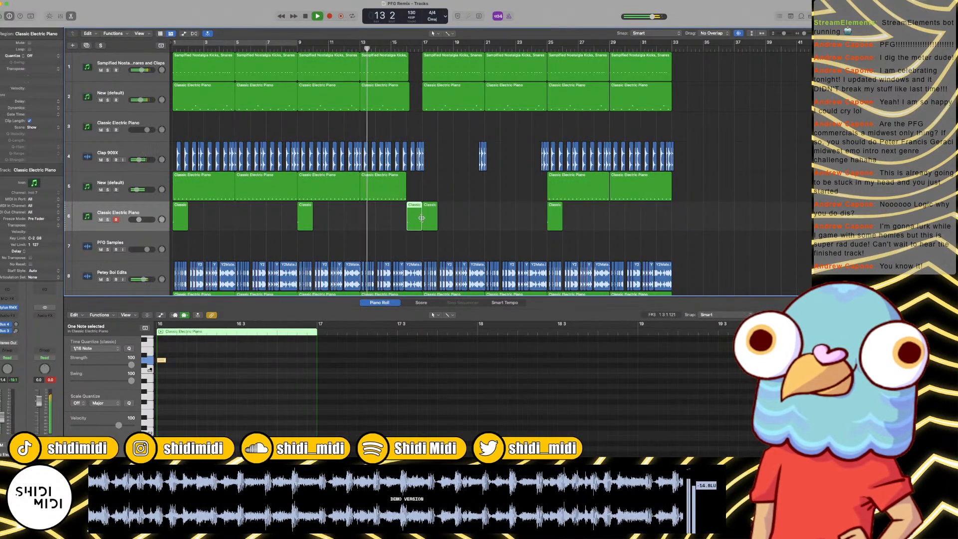
pyautogui.moveTo(555, 212); pyautogui.dragTo(681, 213)
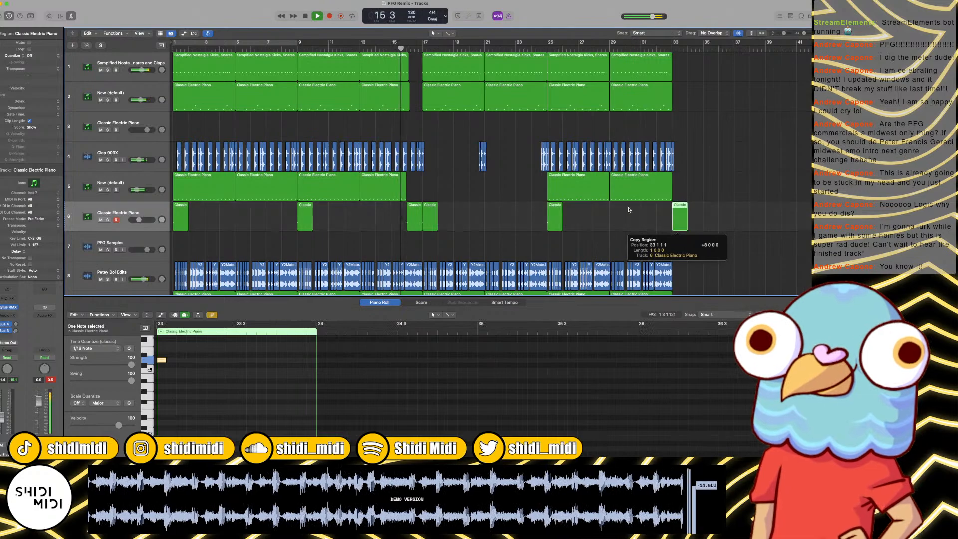
pyautogui.click(540, 209)
# Step: Listen to the cymbal hits through the transition from bar 16 to bar 19 and stop playback
pyautogui.press('super+Right')
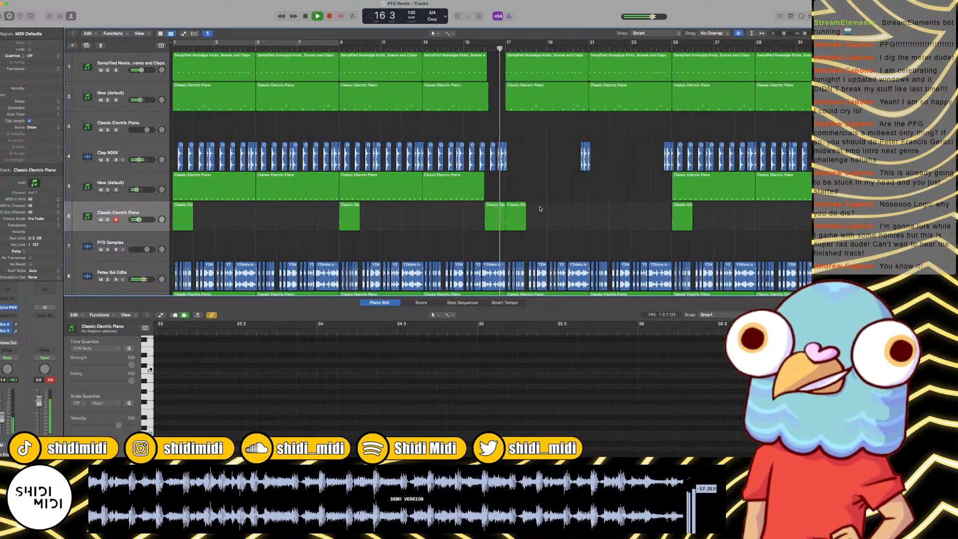
pyautogui.press('super+Right')
pyautogui.press('super+Right')
pyautogui.press('super+Right')
pyautogui.press('super+Right')
pyautogui.press('super+Right')
pyautogui.press('super+Left')
pyautogui.press('super+Left')
pyautogui.press('super+Left')
pyautogui.press('super+Left')
pyautogui.press('super+Left')
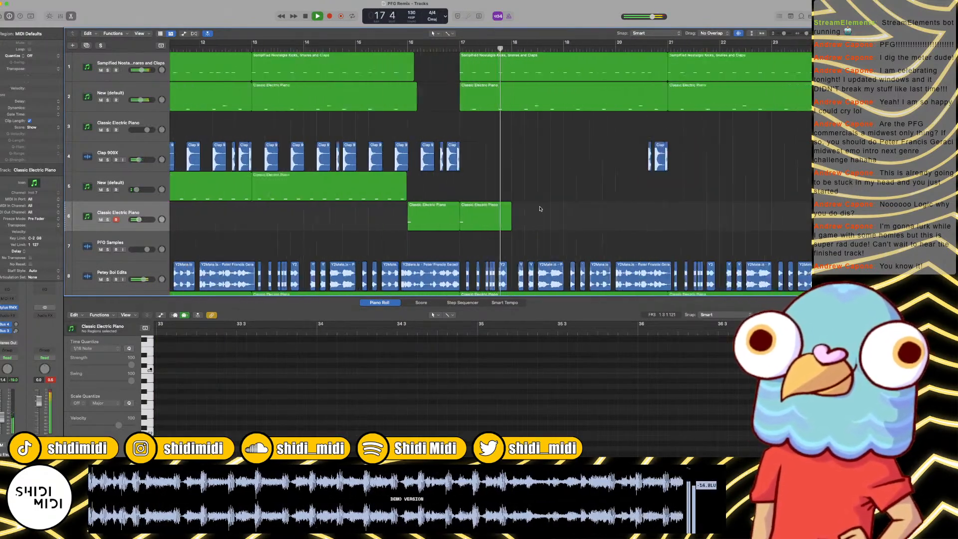
pyautogui.press('super+Left')
pyautogui.press('super+Left')
pyautogui.press('super+Left')
pyautogui.press('super+Left')
pyautogui.press('super+Left')
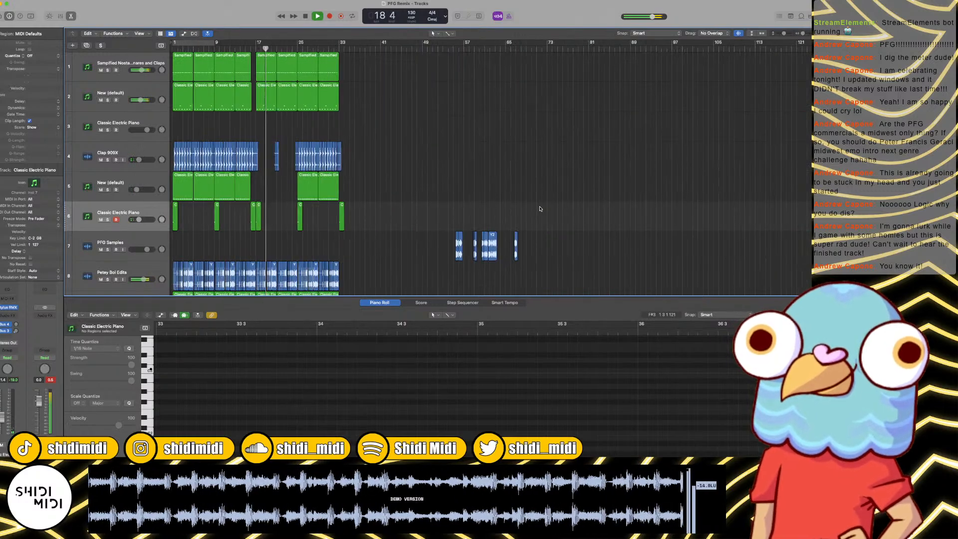
pyautogui.press('space')
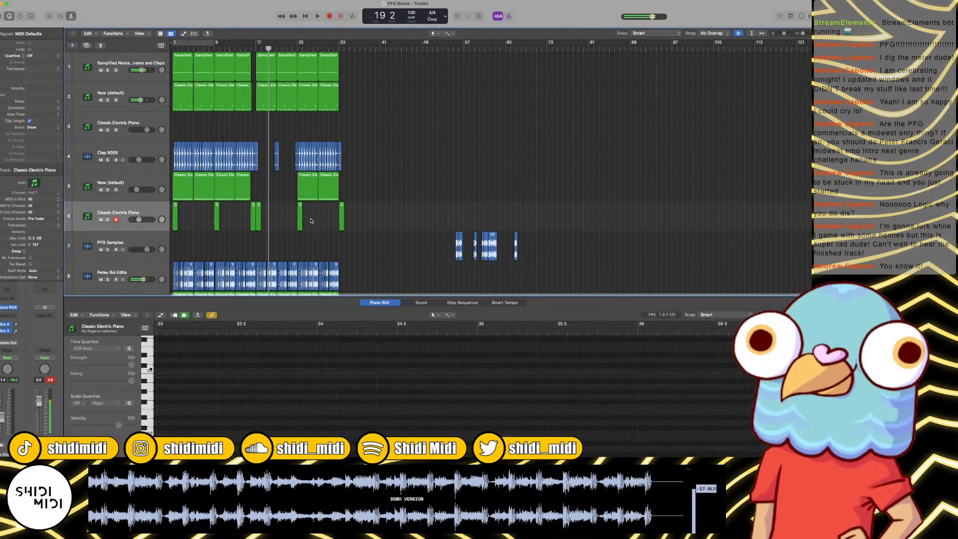
# Step: Restart playback from bar 1 and examine the layout of tracks 5 to 11 up to bar 33
pyautogui.press('super+Right')
pyautogui.press('super+Right')
pyautogui.press('super+Right')
pyautogui.press('Return')
pyautogui.press('space')
pyautogui.hscroll(5, 321, 220)
pyautogui.scroll(-5, 323, 220)
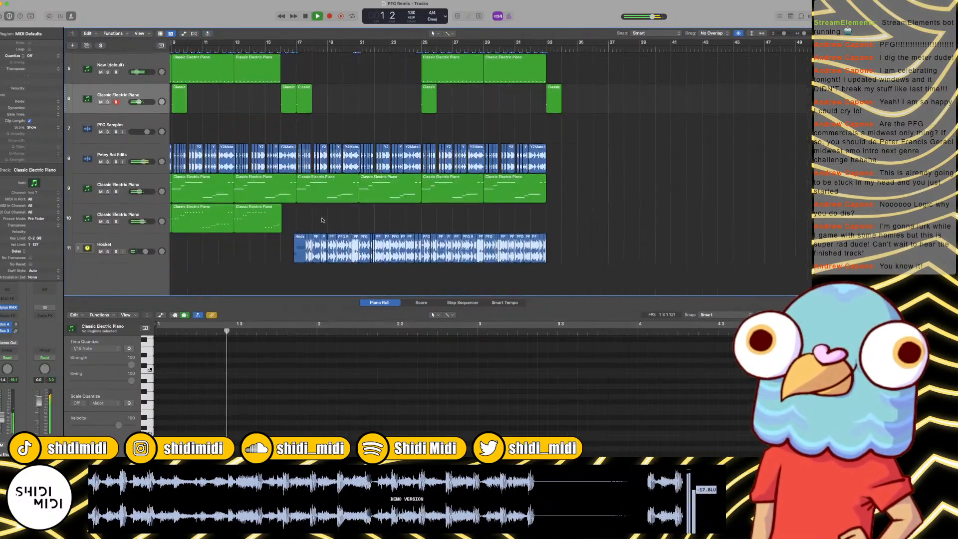
# Step: Stop playback at bar 3 and open the Battery 4 instrument on the empty Classic Electric Piano track 3
pyautogui.hscroll(-4, 323, 220)
pyautogui.hscroll(-2, 323, 219)
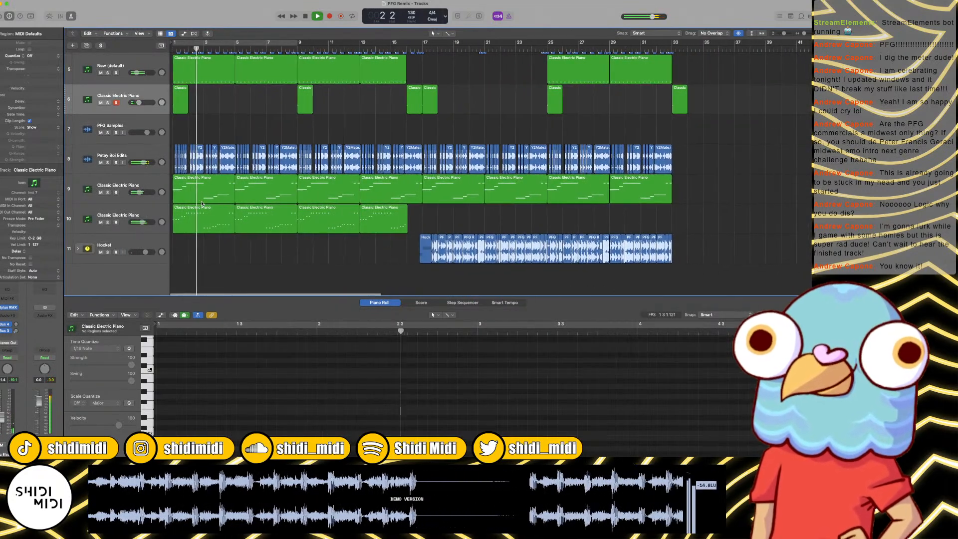
pyautogui.scroll(3, 264, 187)
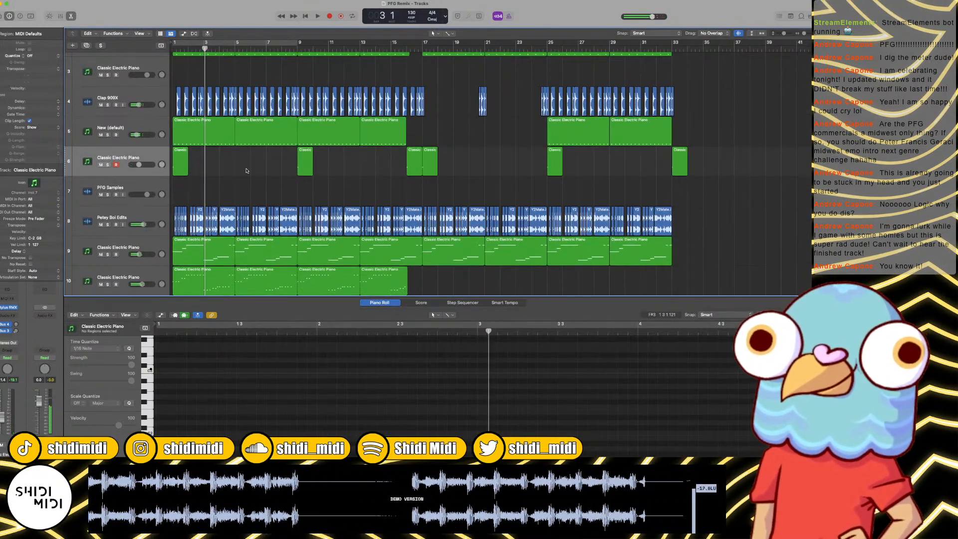
pyautogui.scroll(3, 184, 146)
pyautogui.click(141, 180)
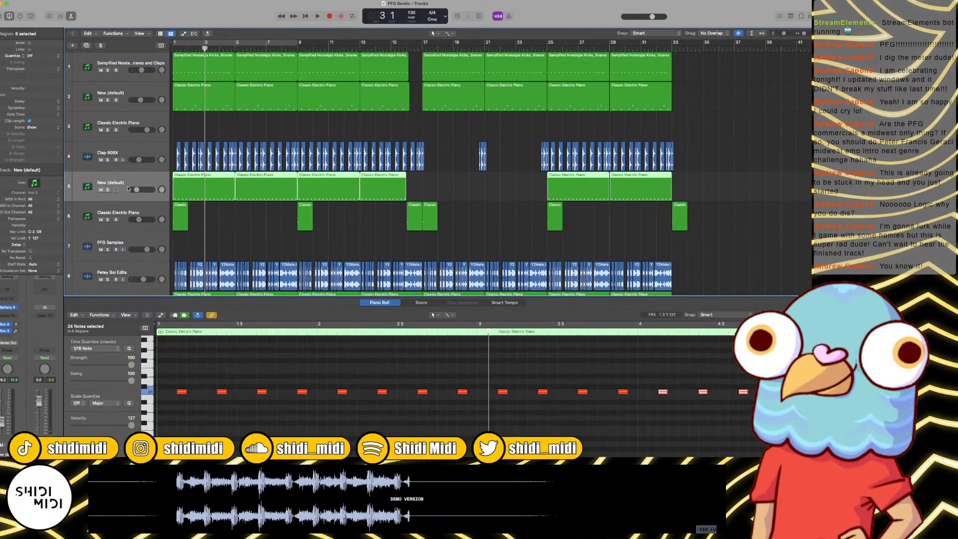
pyautogui.scroll(-1, 128, 188)
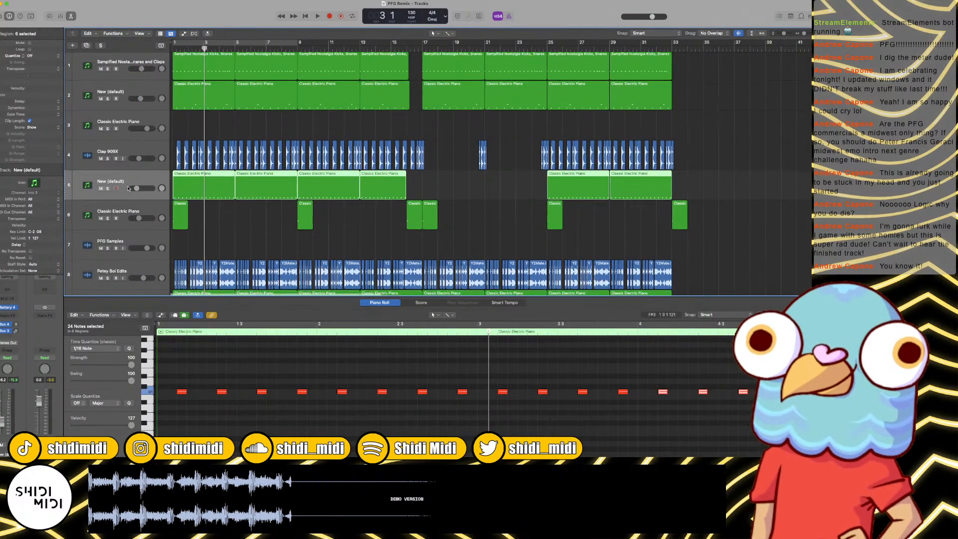
pyautogui.click(113, 118)
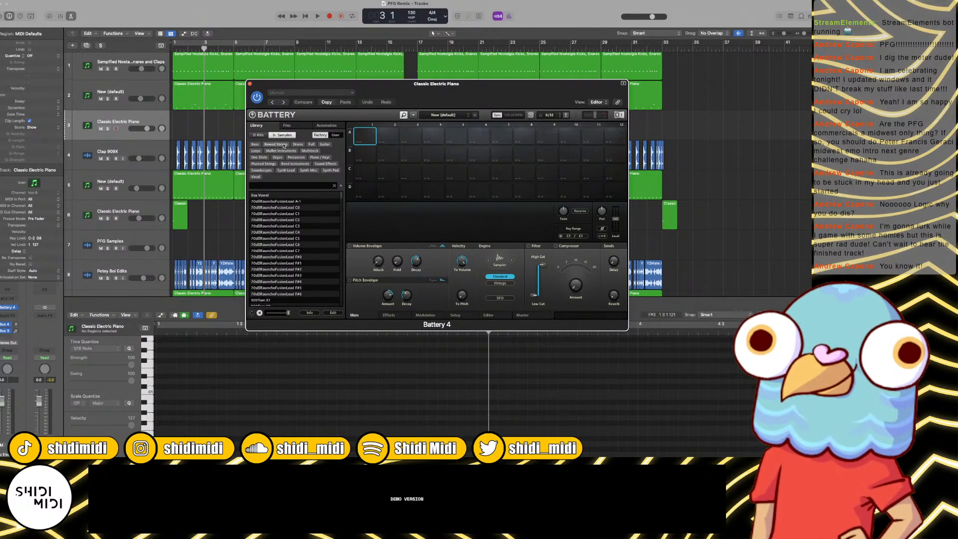
# Step: Filter Battery's sample library to Sound Effects and audition the blip, bubbles, click, crunch, dirt and Downer samples
pyautogui.click(324, 164)
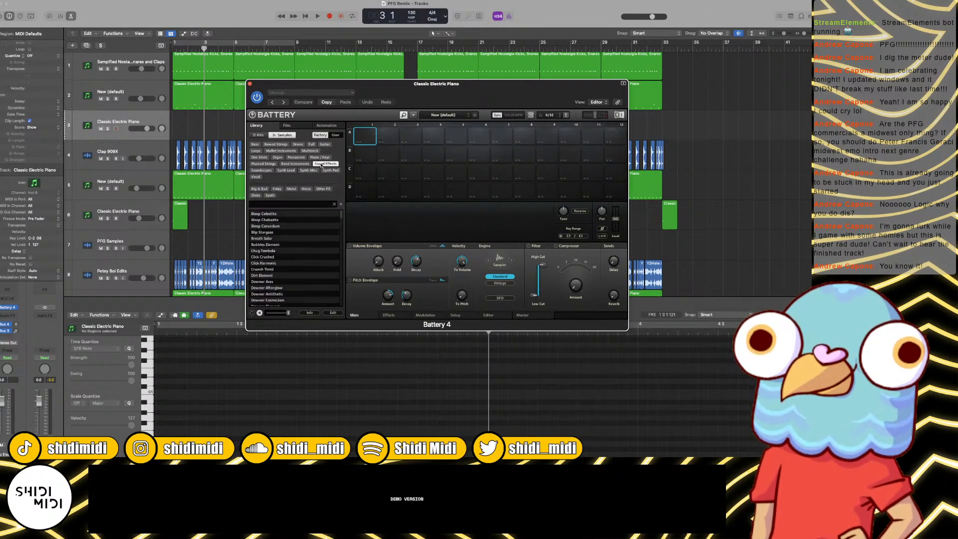
pyautogui.click(275, 232)
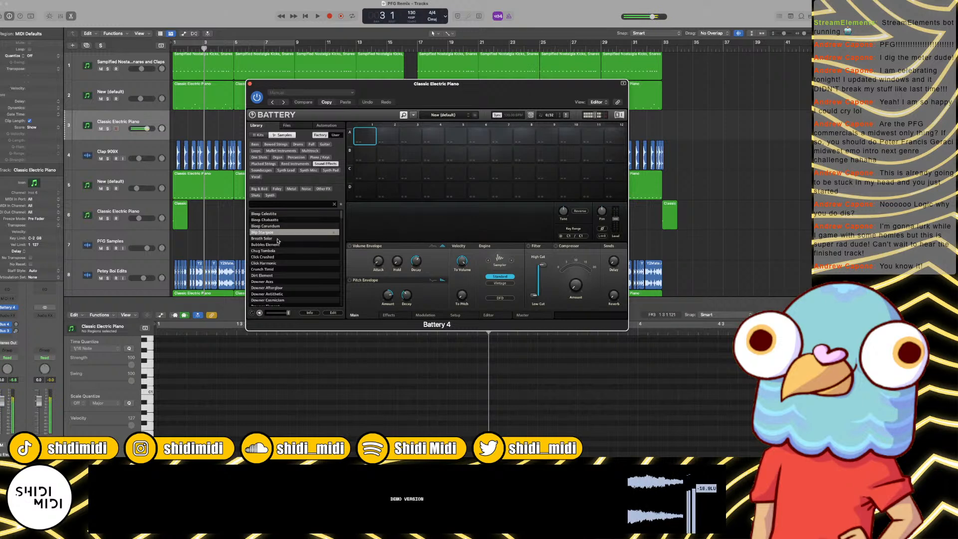
pyautogui.click(277, 245)
pyautogui.click(277, 257)
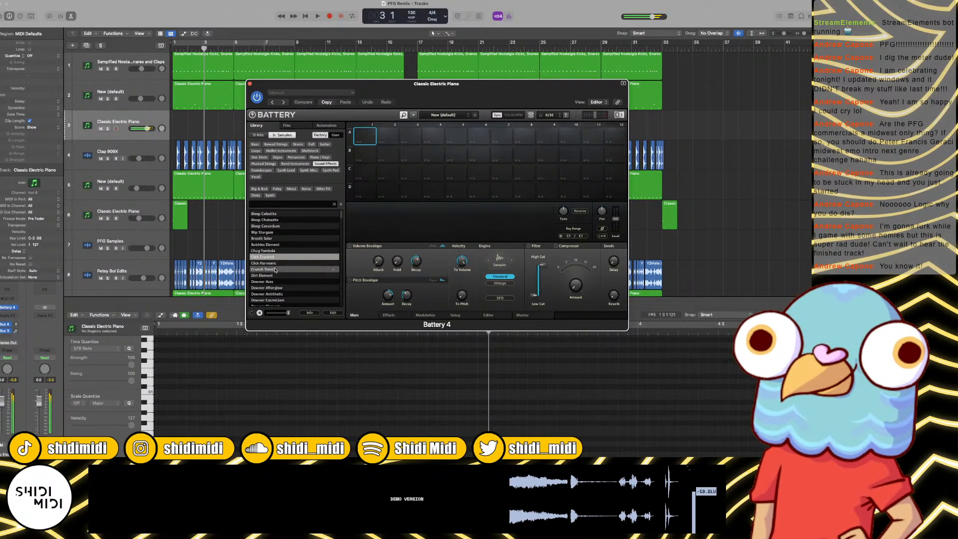
pyautogui.click(275, 270)
pyautogui.click(275, 276)
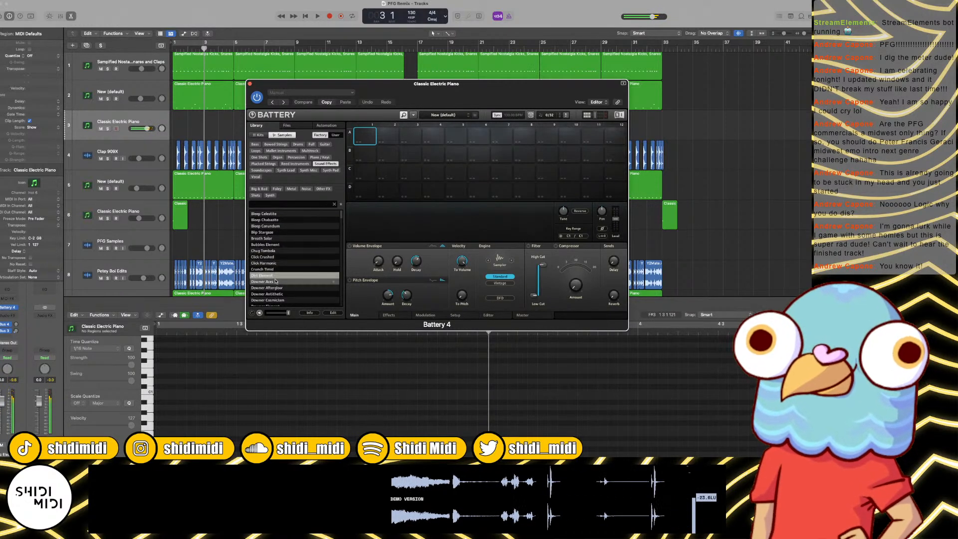
pyautogui.click(276, 283)
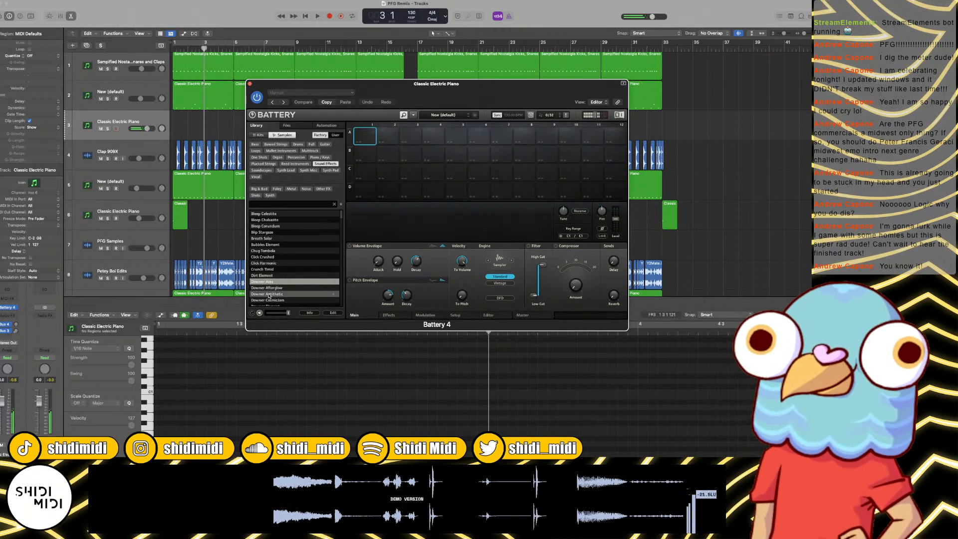
pyautogui.click(269, 295)
pyautogui.scroll(-2, 280, 279)
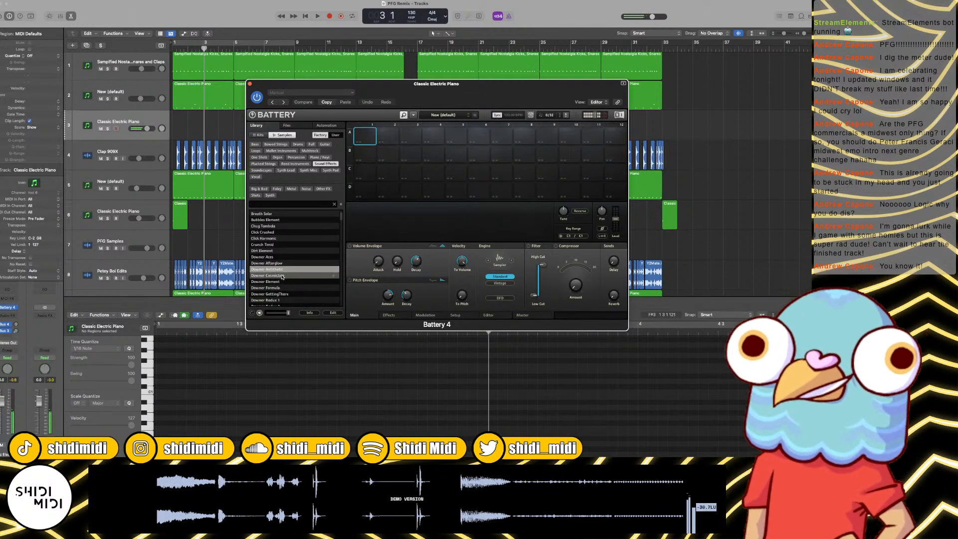
pyautogui.click(283, 276)
# Step: Browse the Synth Pad and Synth Lead categories, and audition the samples in the Vocal category
pyautogui.click(330, 171)
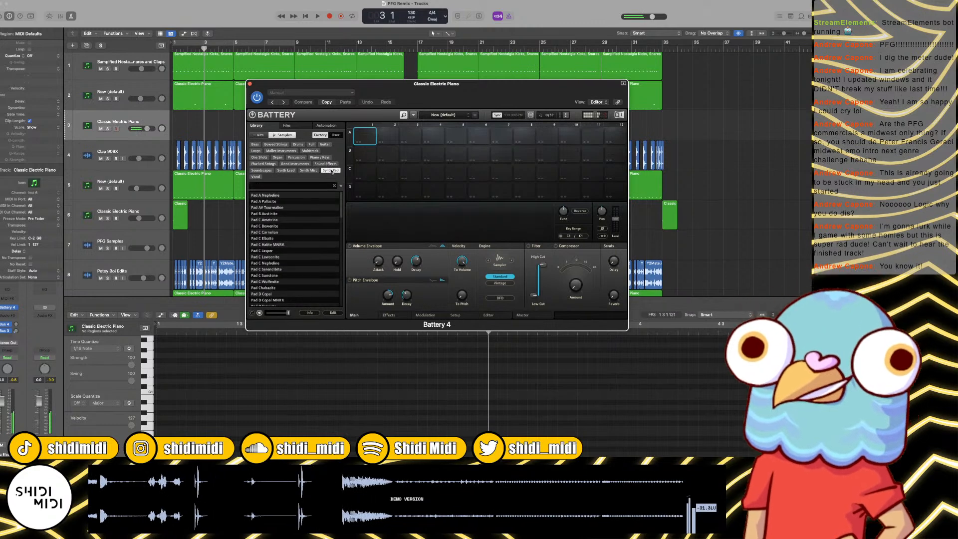
pyautogui.click(286, 173)
pyautogui.click(255, 178)
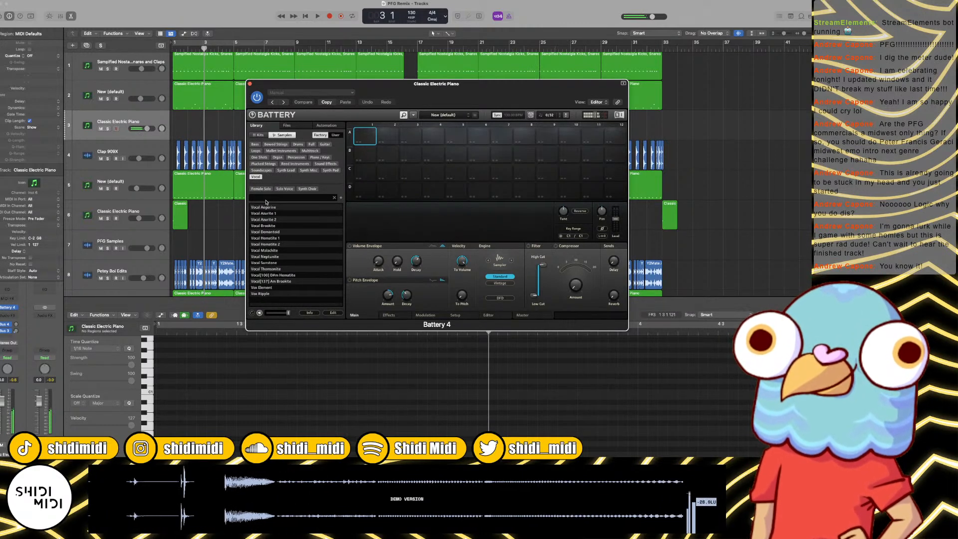
pyautogui.click(264, 226)
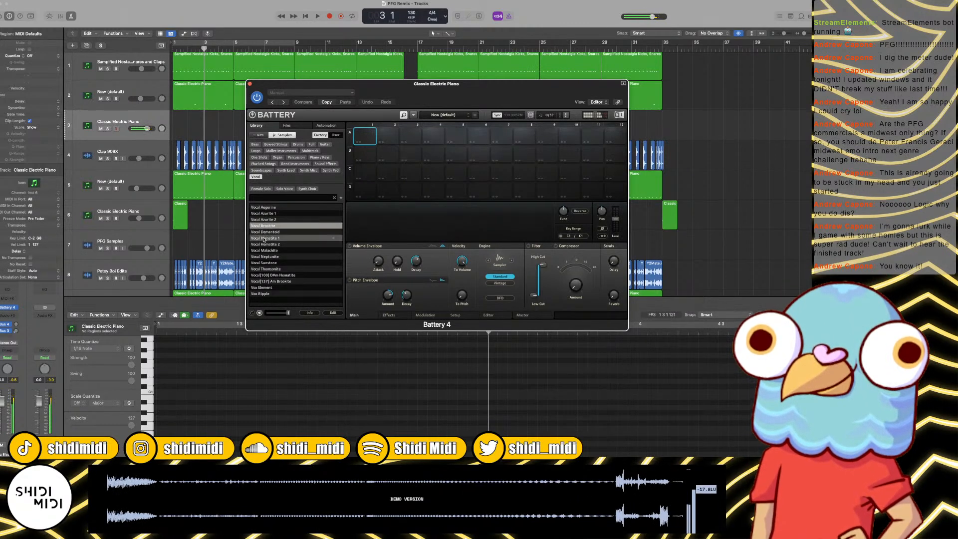
pyautogui.click(264, 239)
pyautogui.click(265, 244)
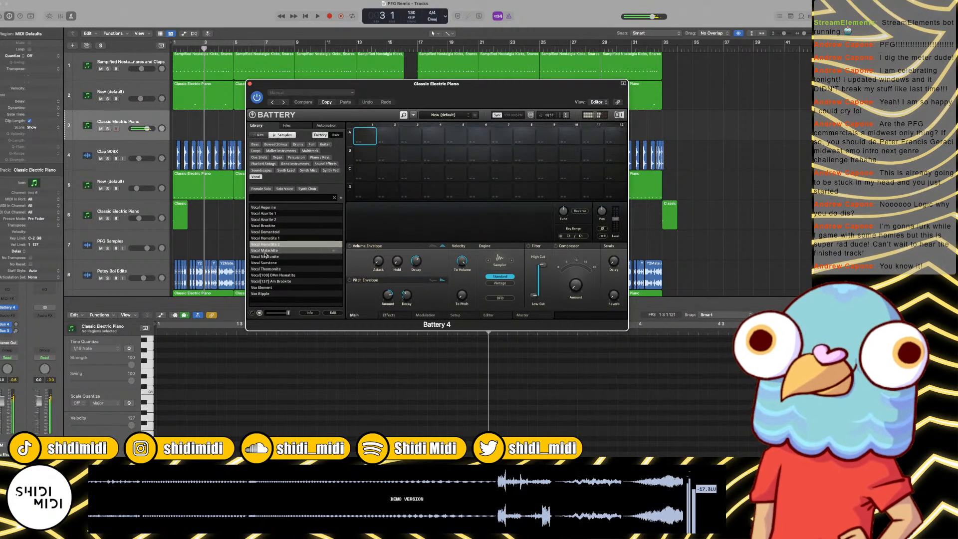
pyautogui.click(266, 257)
pyautogui.click(267, 270)
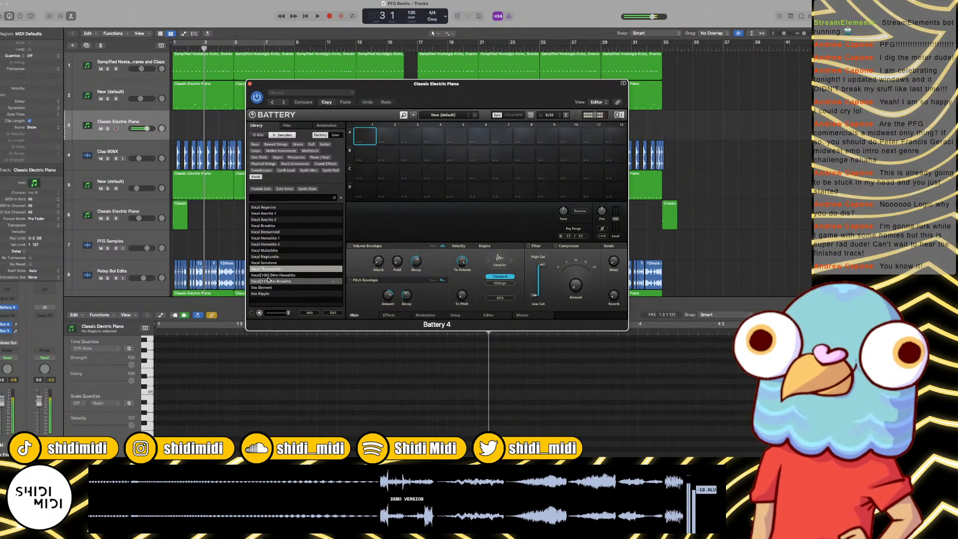
pyautogui.click(268, 280)
pyautogui.click(265, 288)
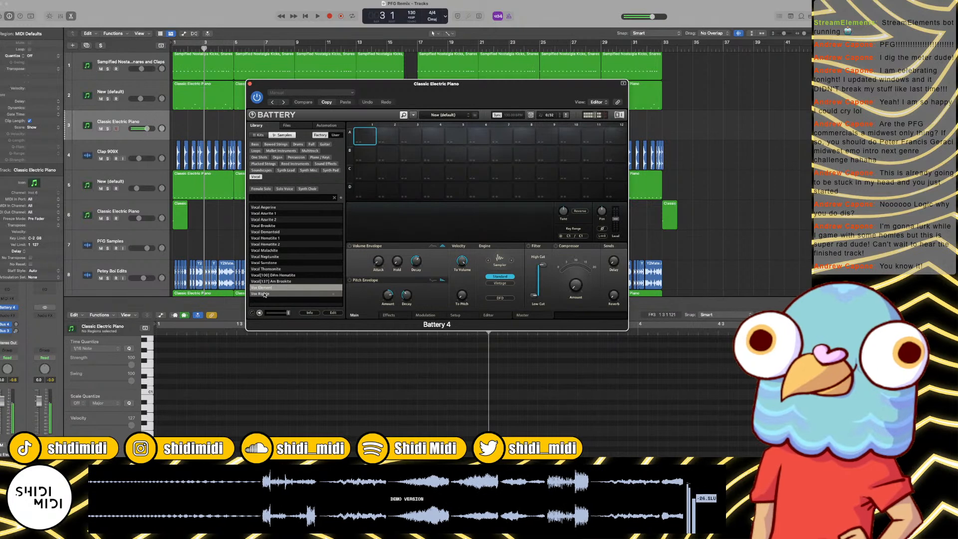
pyautogui.click(265, 294)
pyautogui.click(267, 208)
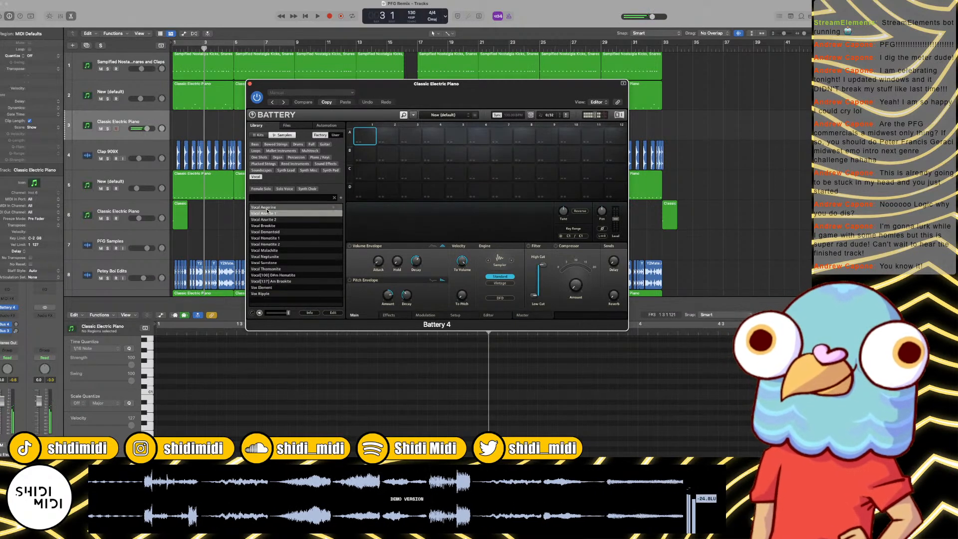
pyautogui.click(269, 210)
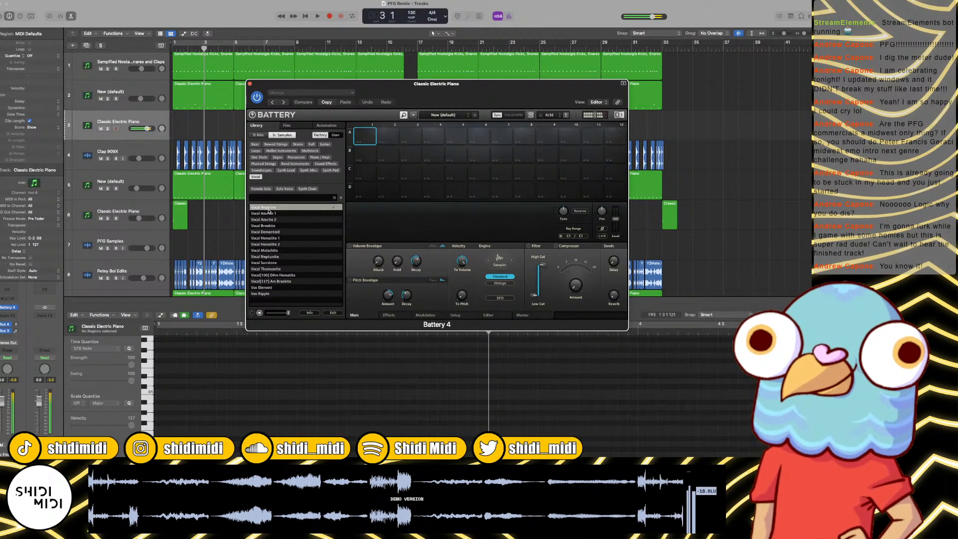
# Step: Clear the Vocal filter, return to the start of the full sample list and audition several FusionLead and tom samples
pyautogui.click(261, 178)
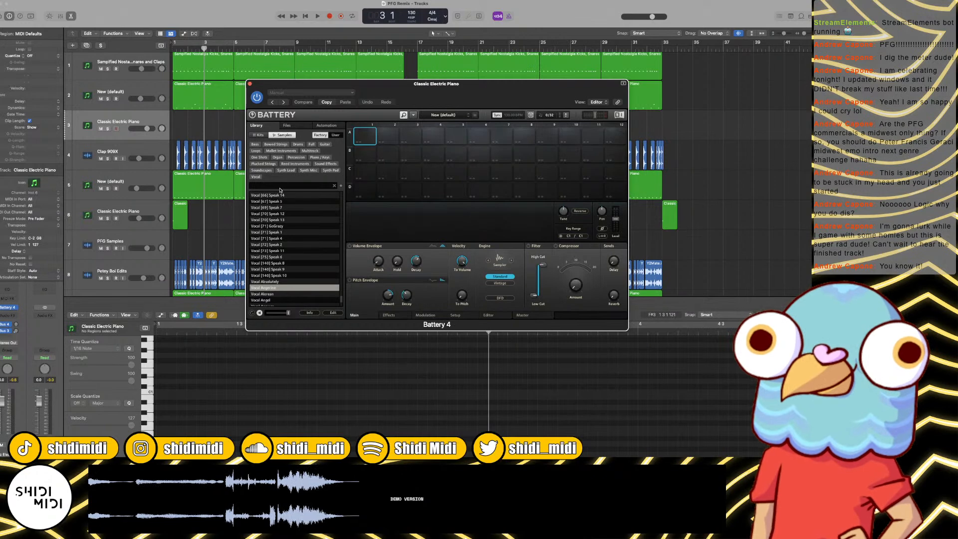
pyautogui.scroll(10, 342, 197)
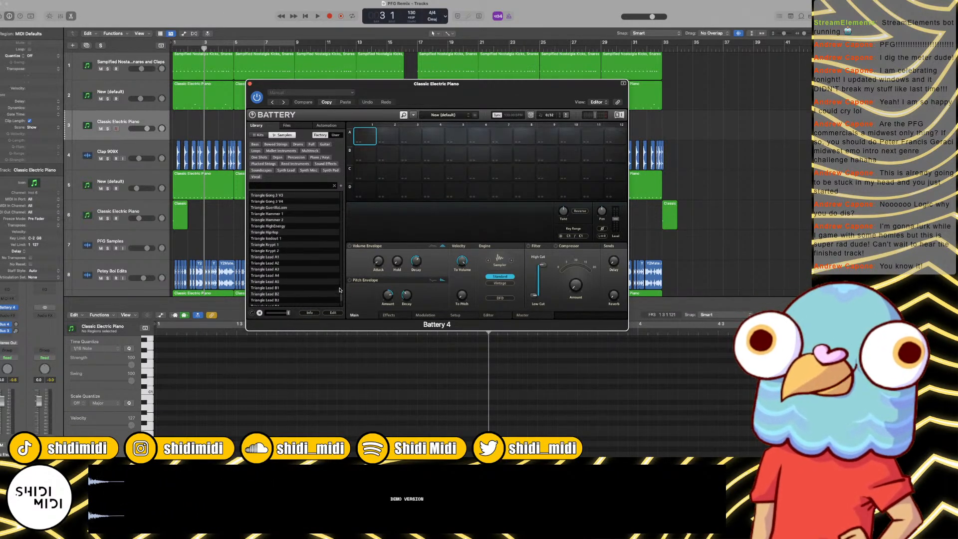
pyautogui.moveTo(341, 299); pyautogui.dragTo(343, 181)
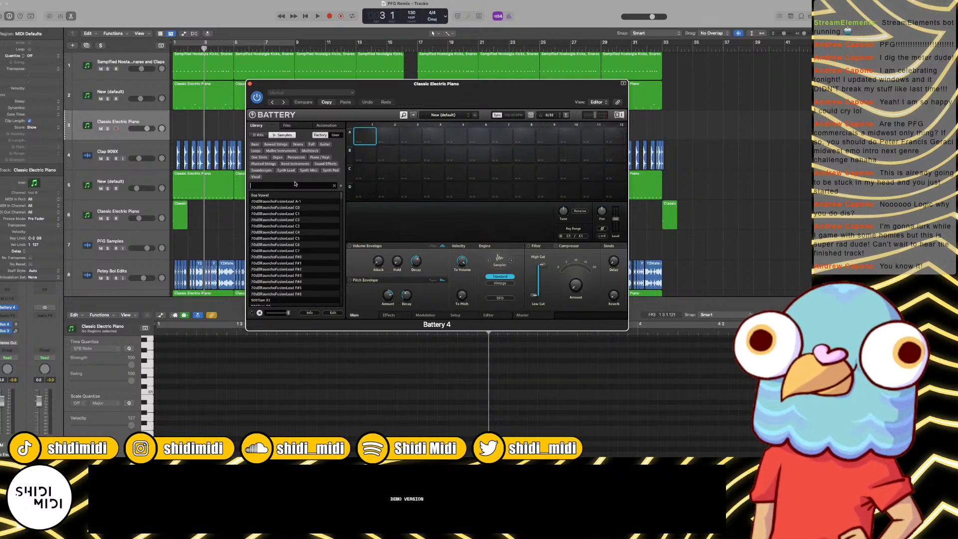
pyautogui.click(277, 195)
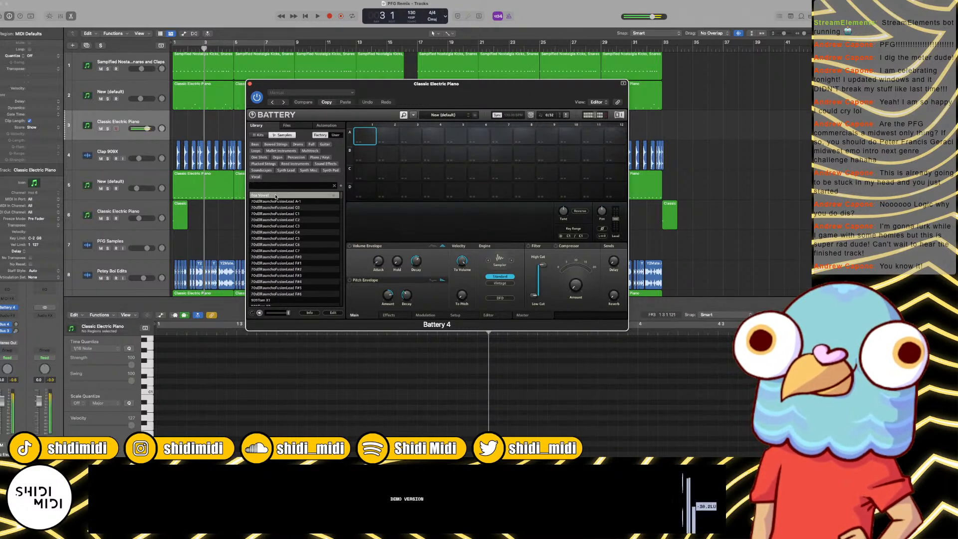
pyautogui.click(274, 209)
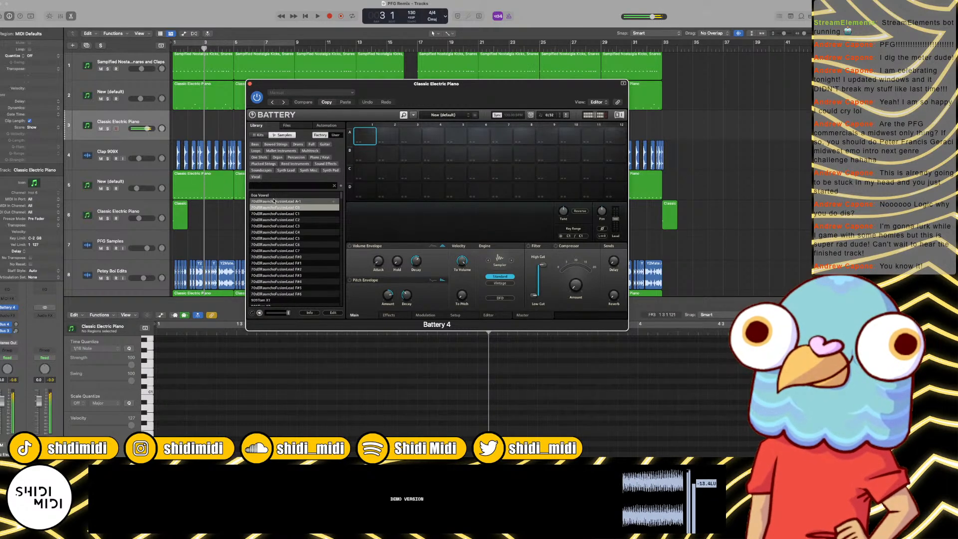
pyautogui.click(276, 226)
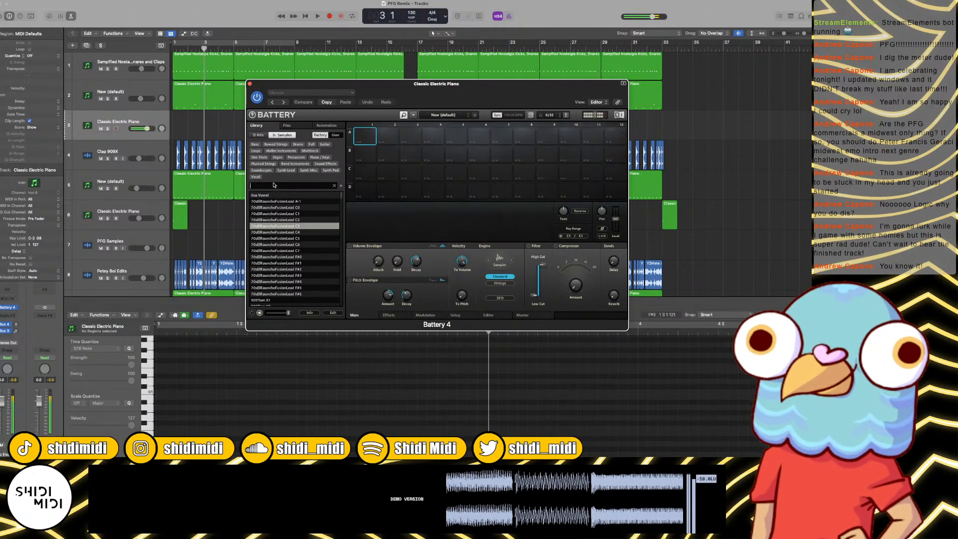
pyautogui.click(268, 300)
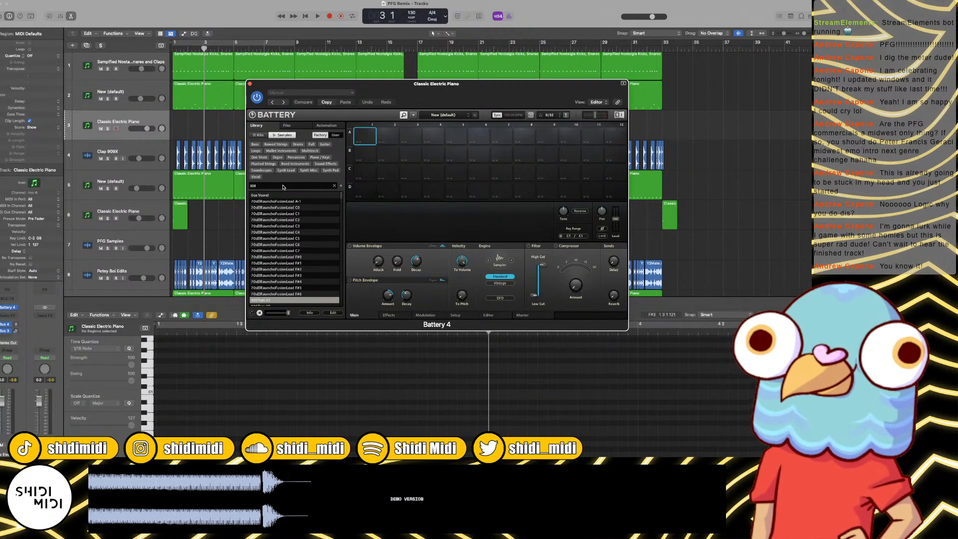
# Step: Search the sample library for "wood" and audition the block and clave samples, including the Clave Davis variations
pyautogui.press('BackSpace')
pyautogui.press('BackSpace')
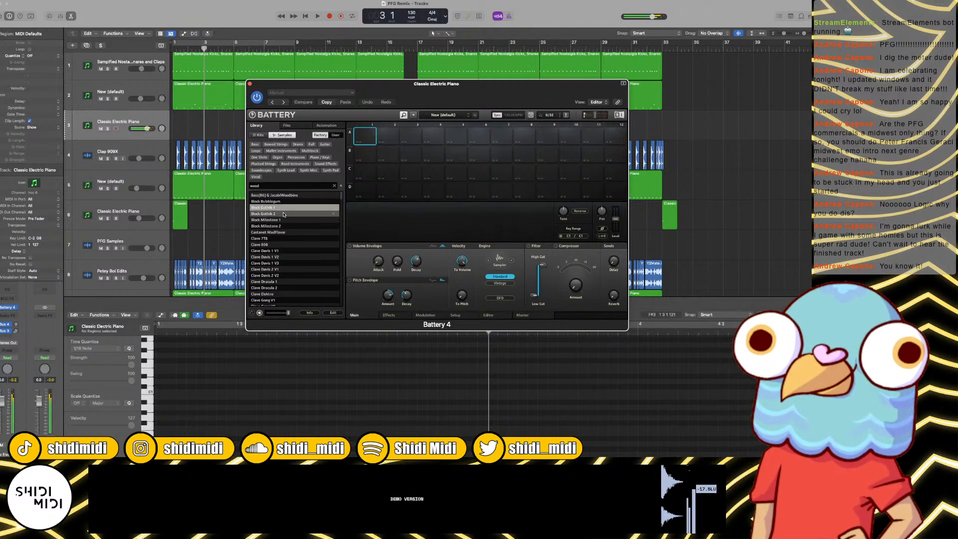
pyautogui.click(284, 215)
pyautogui.click(285, 226)
pyautogui.click(284, 246)
pyautogui.click(284, 252)
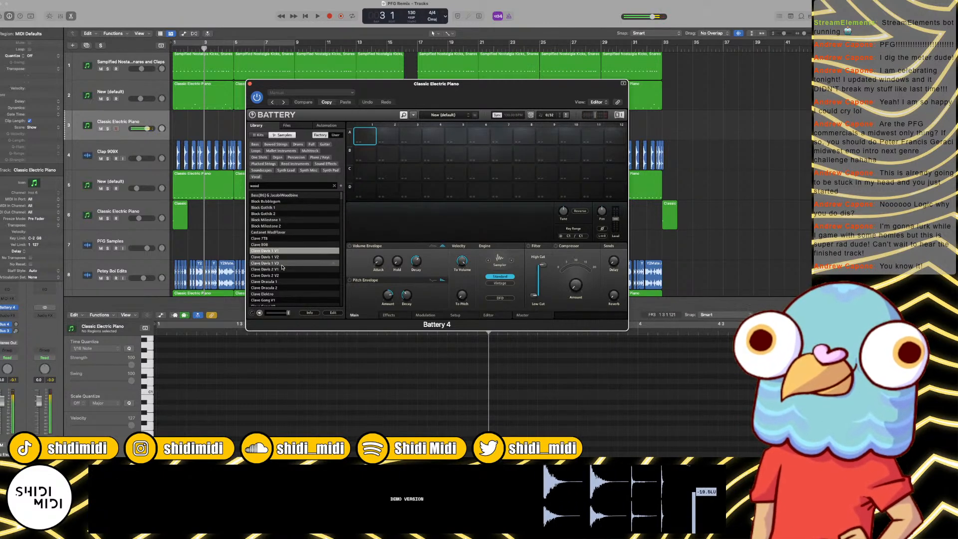
pyautogui.click(283, 270)
pyautogui.scroll(-1, 282, 270)
pyautogui.click(281, 264)
pyautogui.scroll(-2, 282, 272)
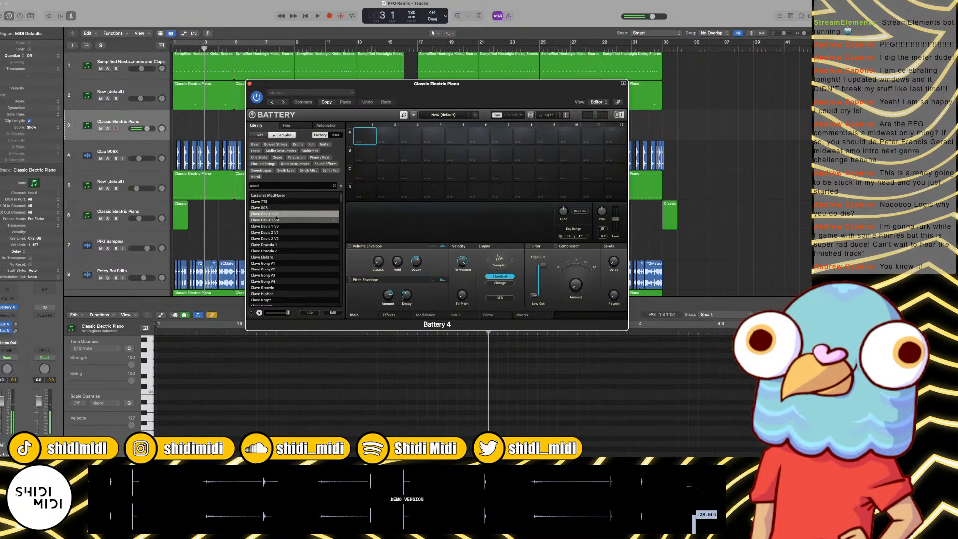
pyautogui.press('Down')
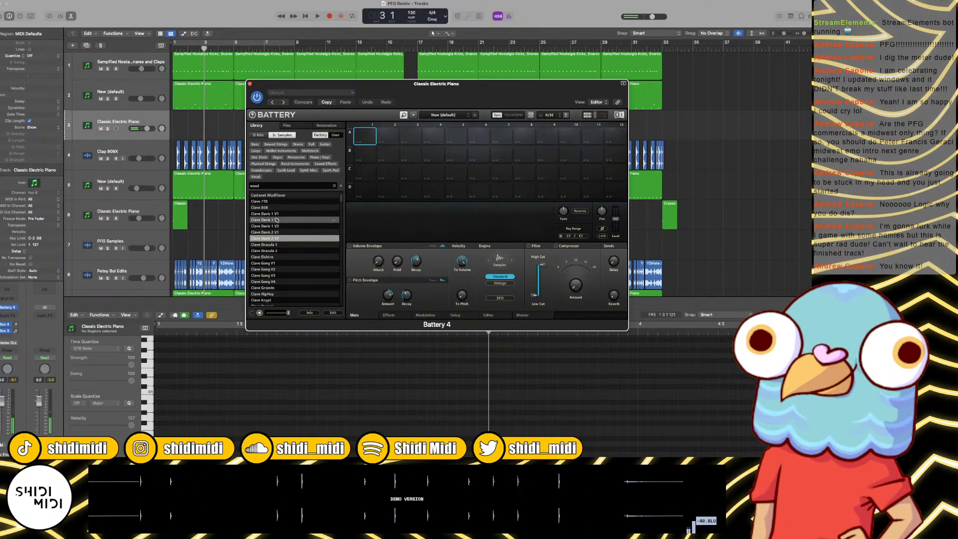
# Step: Load Clave Davis 1 V1, 1 V2, 1 V3 and 2 V2 into Battery cells A1 to A4
pyautogui.click(278, 214)
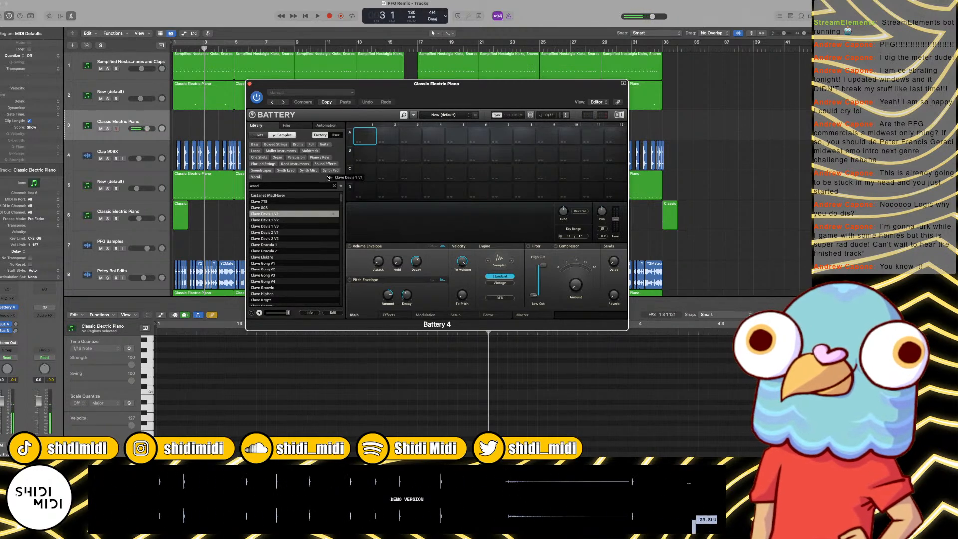
pyautogui.moveTo(375, 138); pyautogui.dragTo(374, 138)
pyautogui.moveTo(270, 220); pyautogui.dragTo(376, 164)
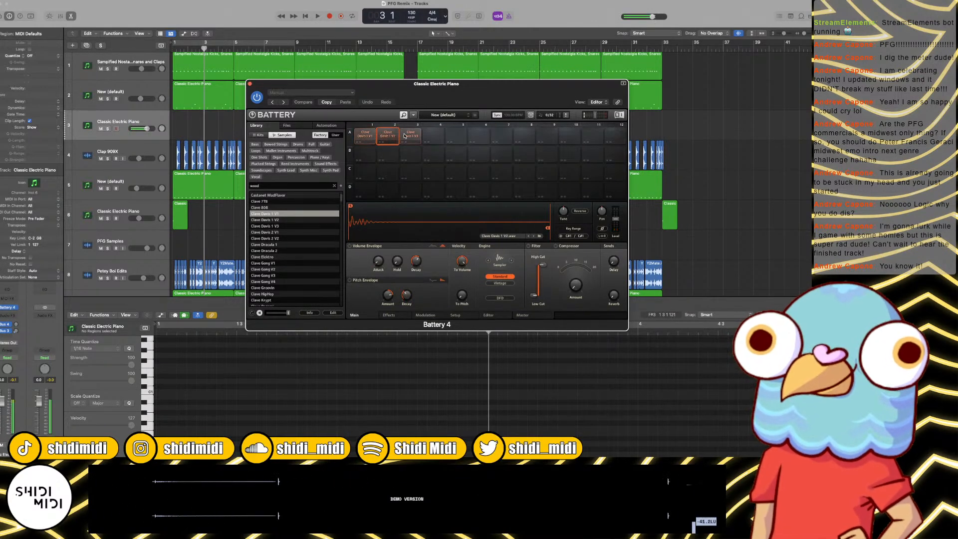
pyautogui.moveTo(270, 238); pyautogui.dragTo(429, 137)
# Step: Move the Clave Davis 1 V1 sample from cell A1 to cell A5 and back to cell A1
pyautogui.click(456, 137)
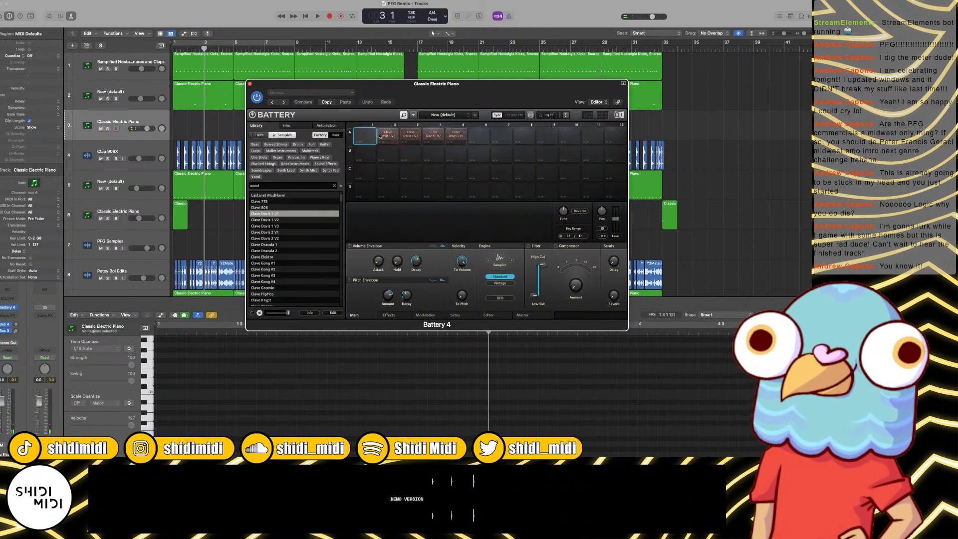
pyautogui.press('super+z')
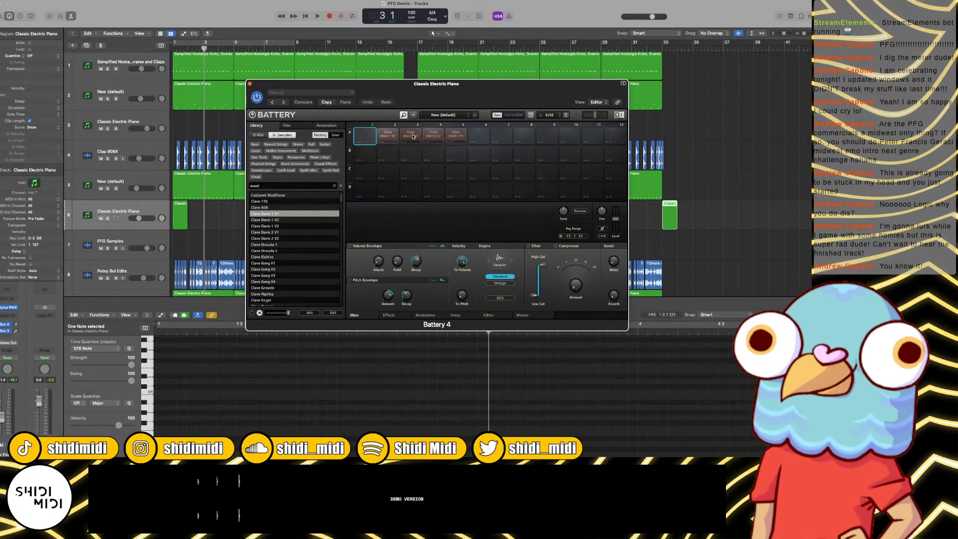
pyautogui.click(454, 137)
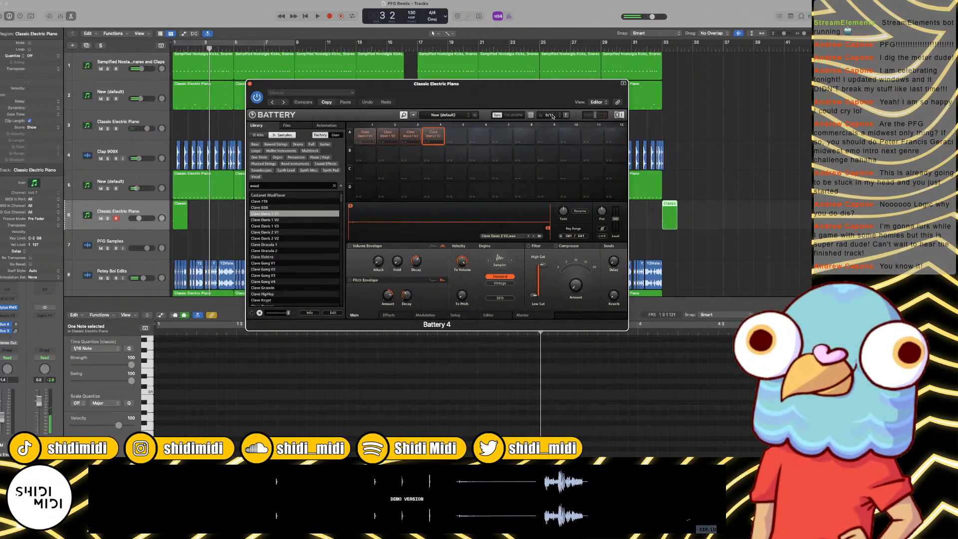
# Step: Close Battery 4 and play the arrangement from the start through bar 2 with cycle mode off
pyautogui.click(250, 84)
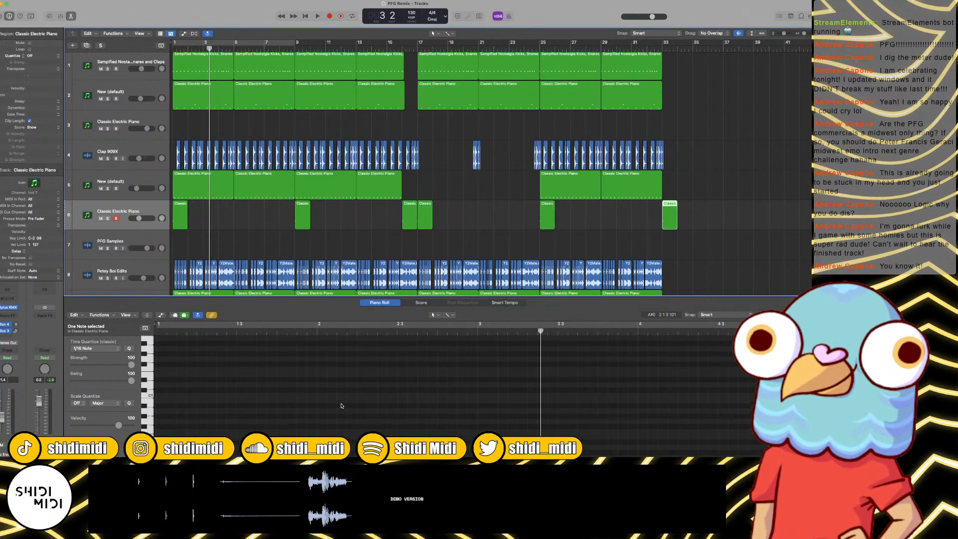
pyautogui.press('space')
pyautogui.press('c')
pyautogui.press('space')
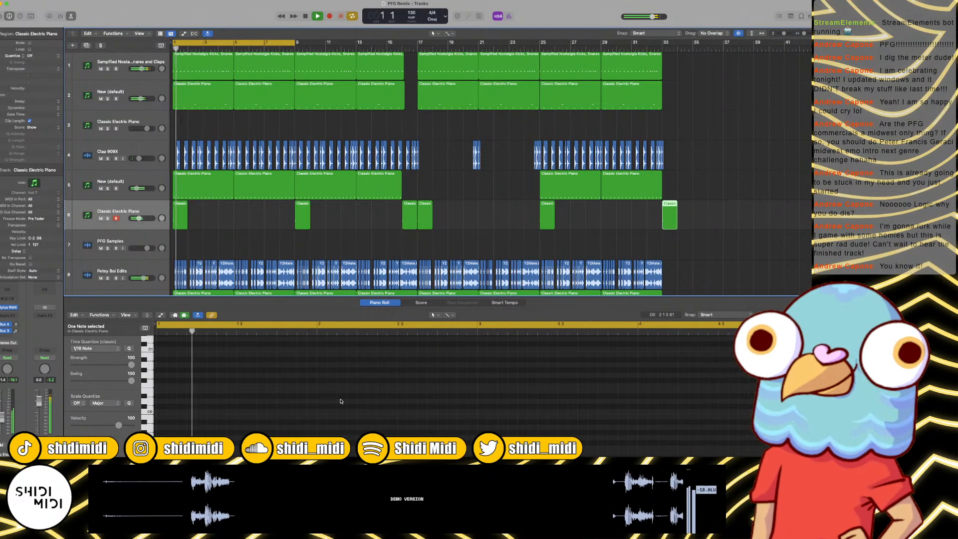
pyautogui.press('c')
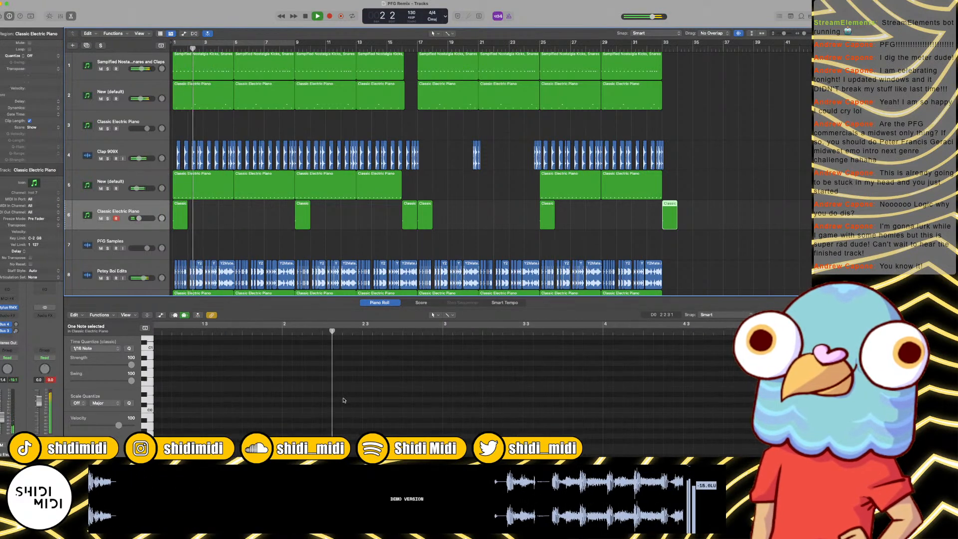
pyautogui.press('space')
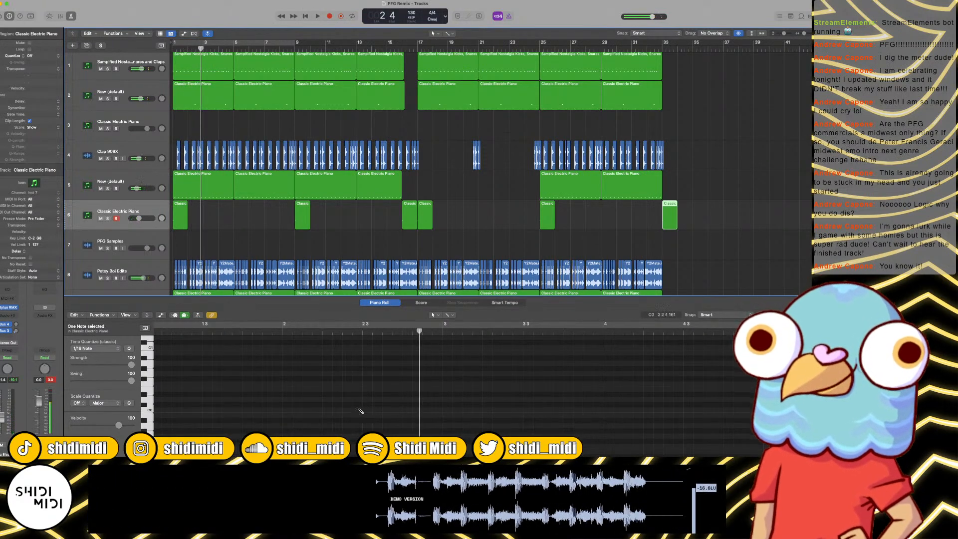
# Step: Draw a short MIDI note in bar 2, move its new region from track 6 to track 3, and select track 3
pyautogui.click(357, 410)
pyautogui.moveTo(359, 411); pyautogui.dragTo(358, 347)
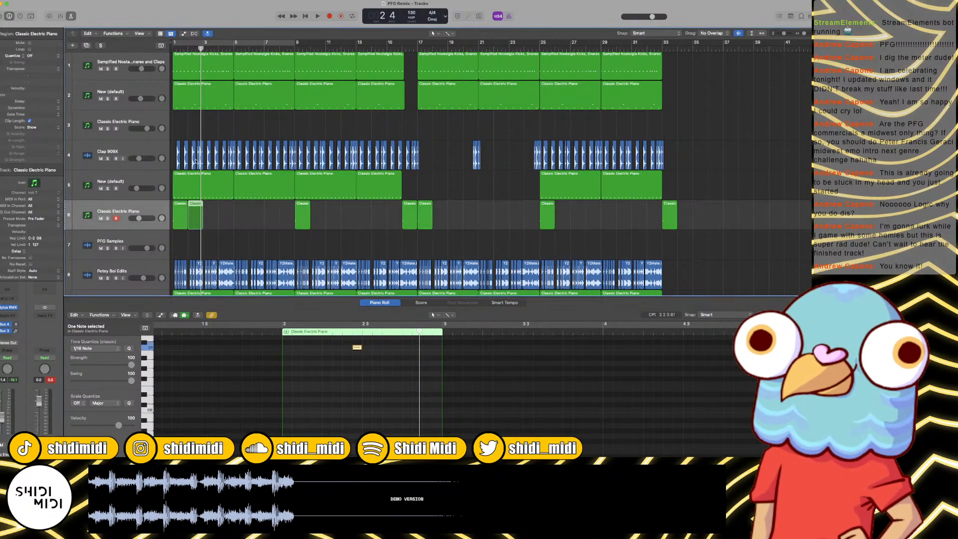
pyautogui.moveTo(196, 217); pyautogui.dragTo(165, 162)
pyautogui.click(132, 210)
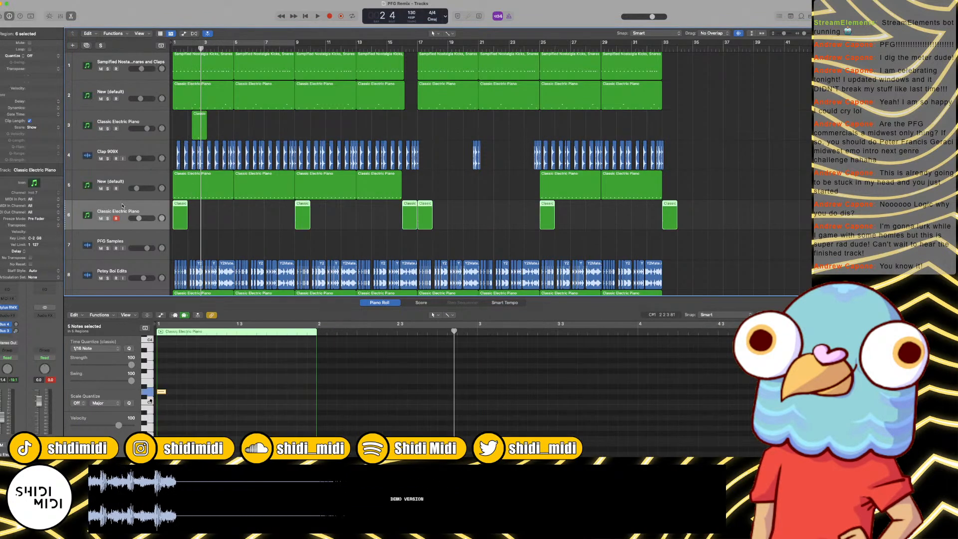
pyautogui.click(128, 122)
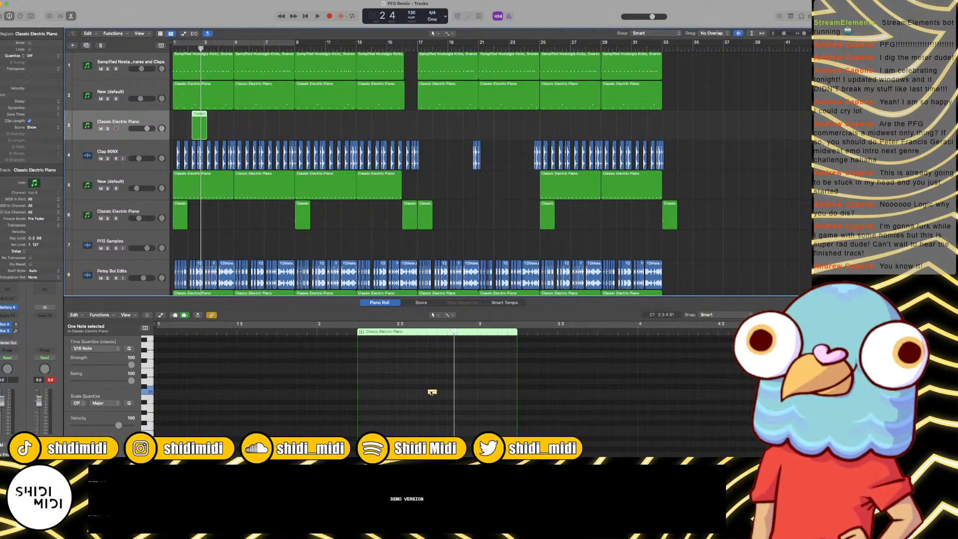
# Step: Write a rising four-note clave fill from C1 to D#1 in the track 3 region at velocity 127
pyautogui.moveTo(431, 393); pyautogui.dragTo(432, 394)
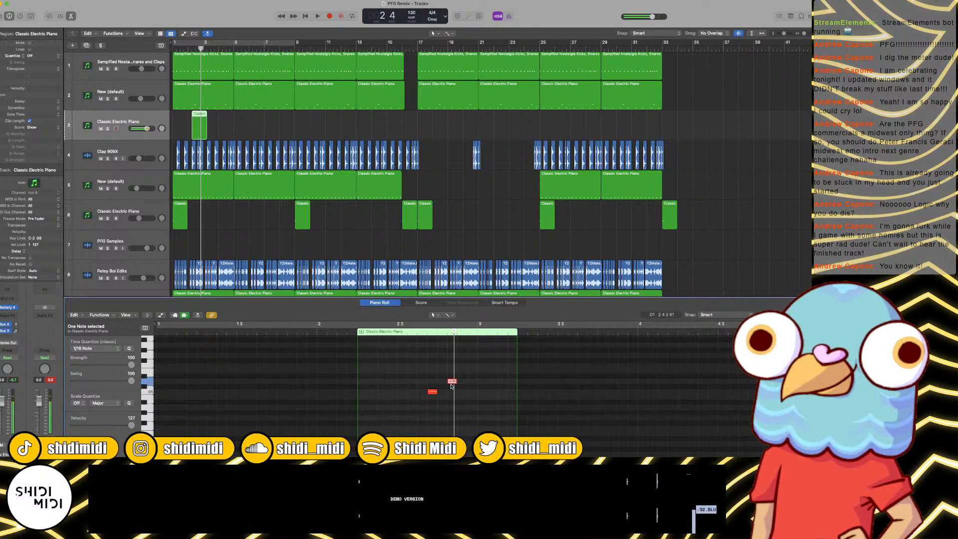
pyautogui.click(451, 386)
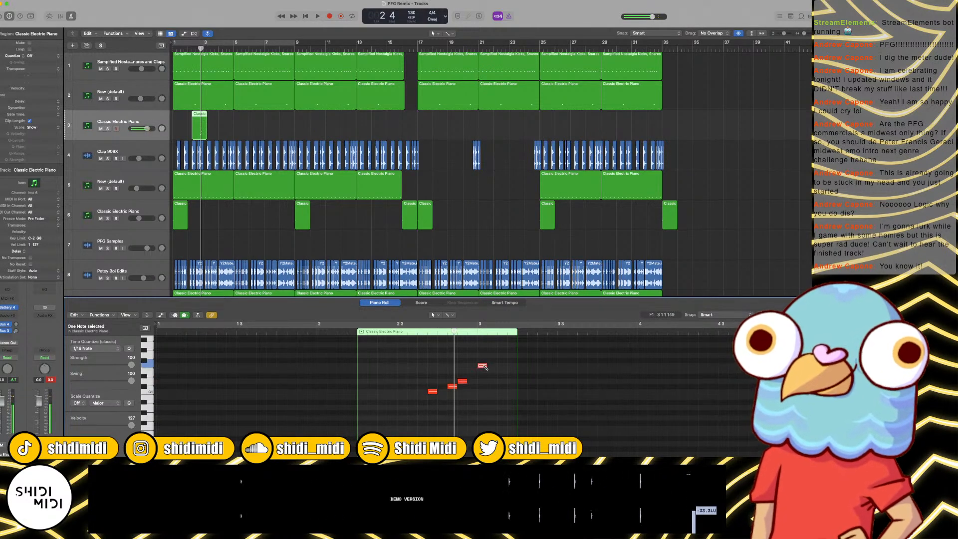
pyautogui.moveTo(484, 370)
pyautogui.mouseDown()
pyautogui.moveTo(484, 379)
pyautogui.moveTo(487, 372)
pyautogui.mouseUp()
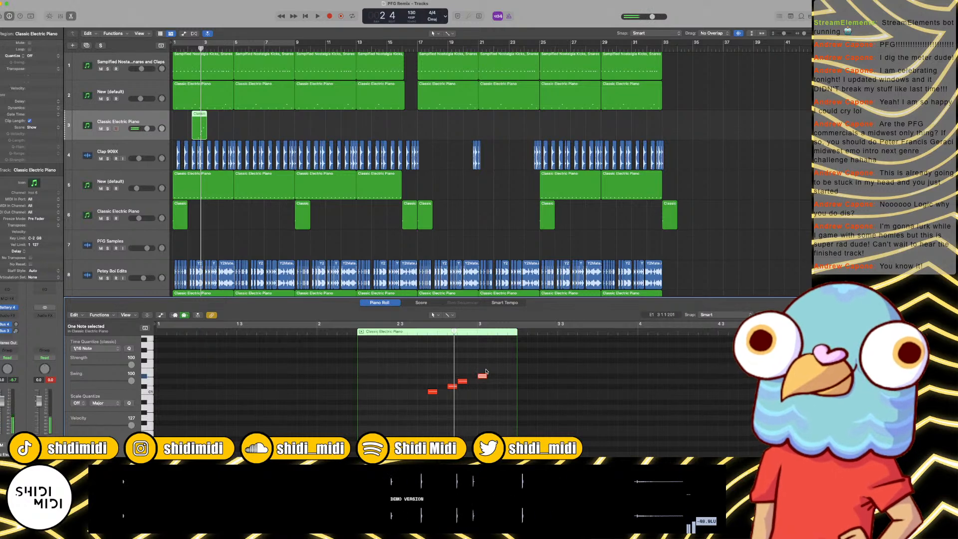
# Step: Shift the four clave notes about one beat earlier, quantized to 1/16 notes, and check their timing in playback
pyautogui.press('space')
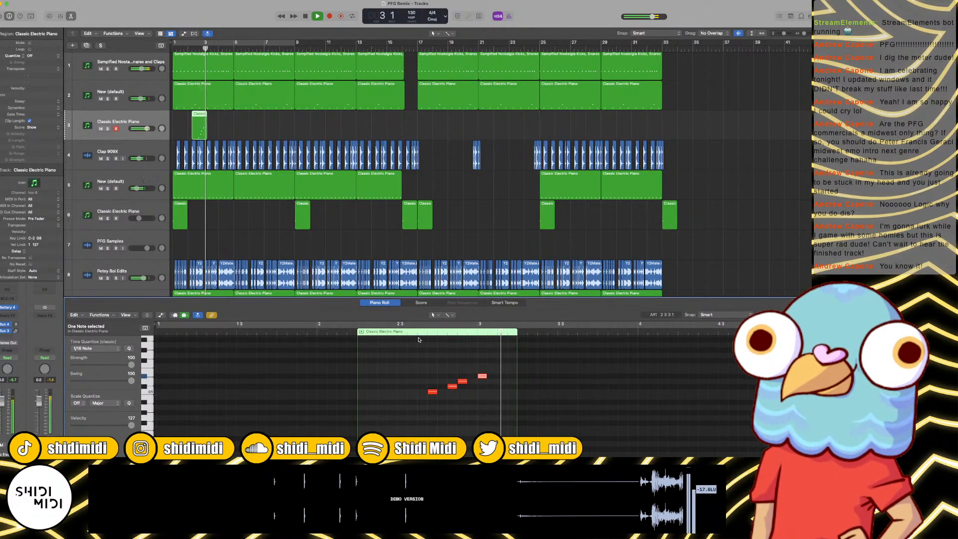
pyautogui.moveTo(412, 403); pyautogui.dragTo(514, 347)
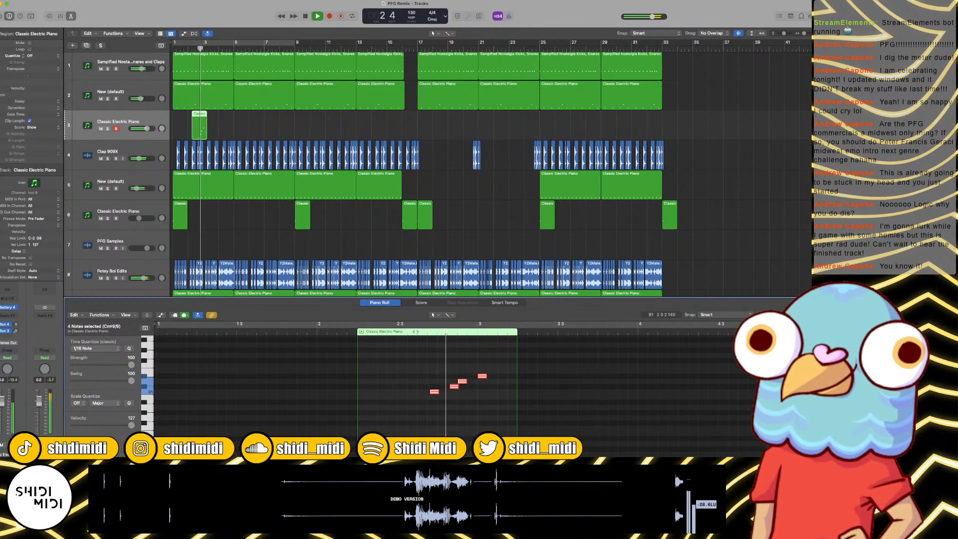
pyautogui.press('space')
pyautogui.press('space')
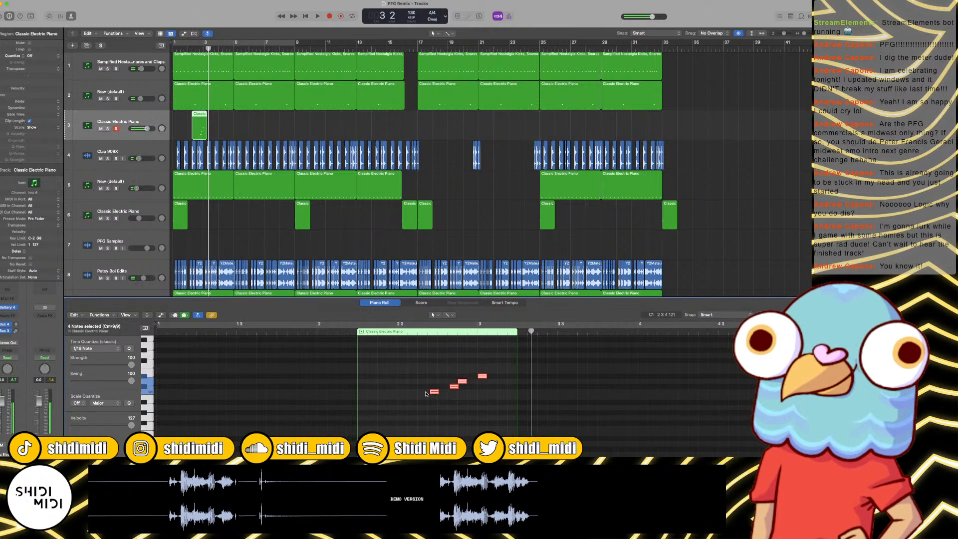
pyautogui.moveTo(435, 392); pyautogui.dragTo(392, 391)
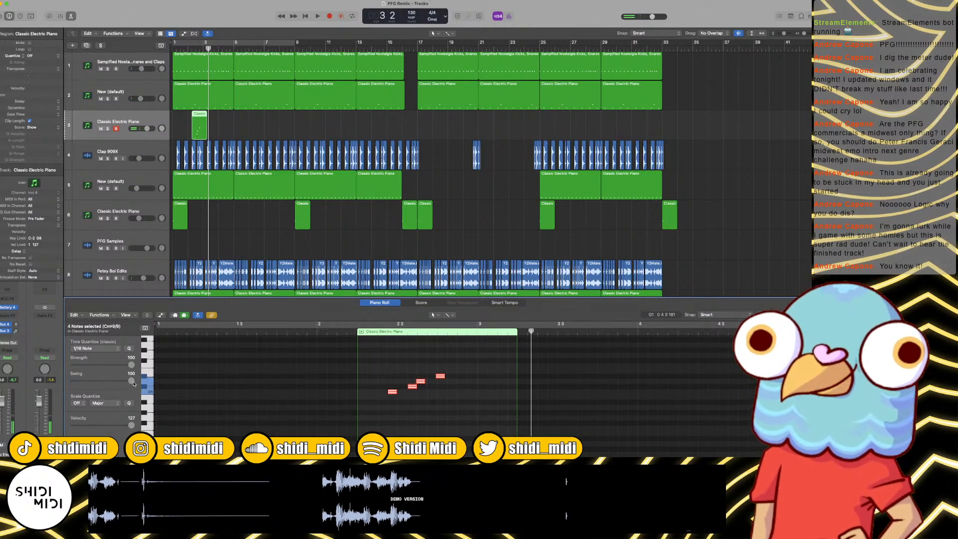
pyautogui.click(348, 331)
pyautogui.press('space')
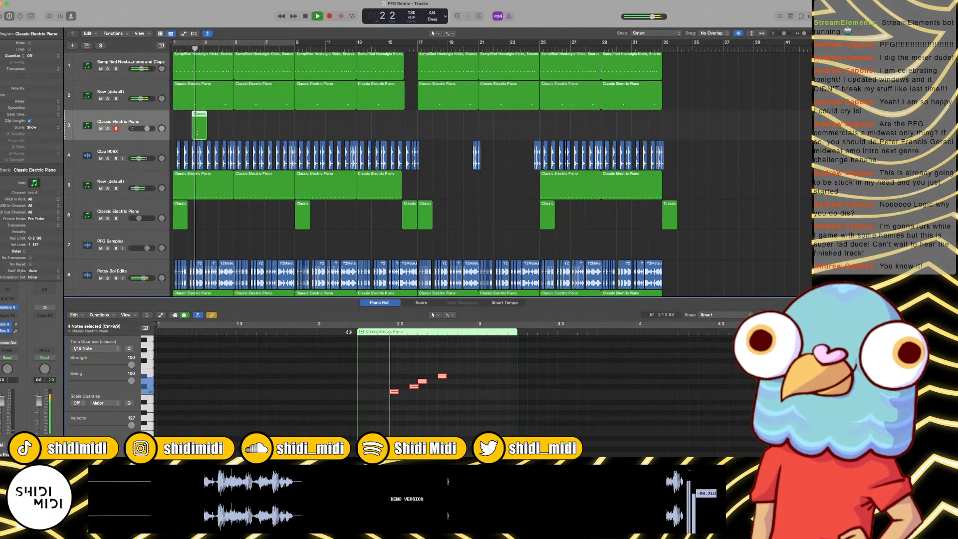
pyautogui.press('space')
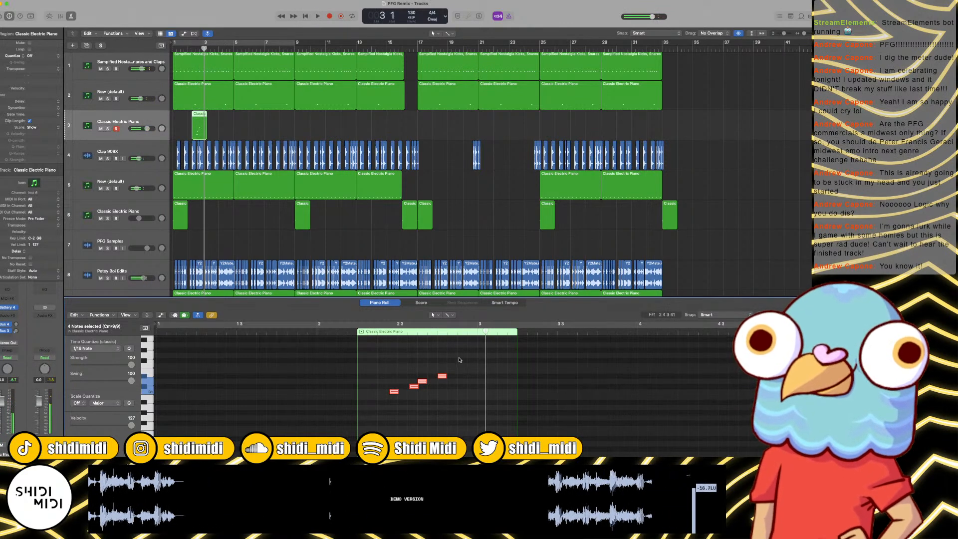
# Step: Try to copy the short clave region to further positions along track 3, and undo the misplaced copies
pyautogui.click(214, 131)
pyautogui.click(196, 129)
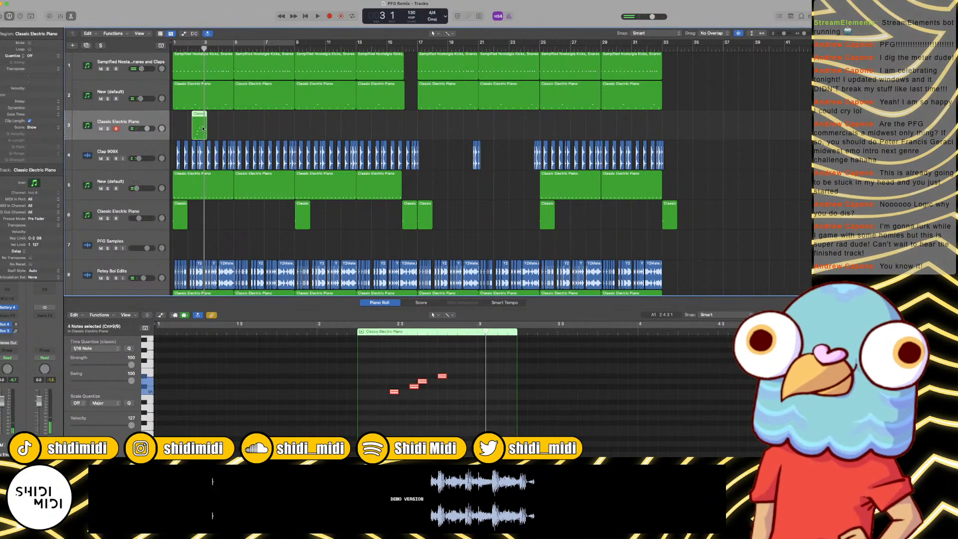
pyautogui.moveTo(196, 128); pyautogui.dragTo(322, 120)
pyautogui.keyDown('shift'); pyautogui.click(198, 122); pyautogui.keyUp('shift')
pyautogui.press('z')
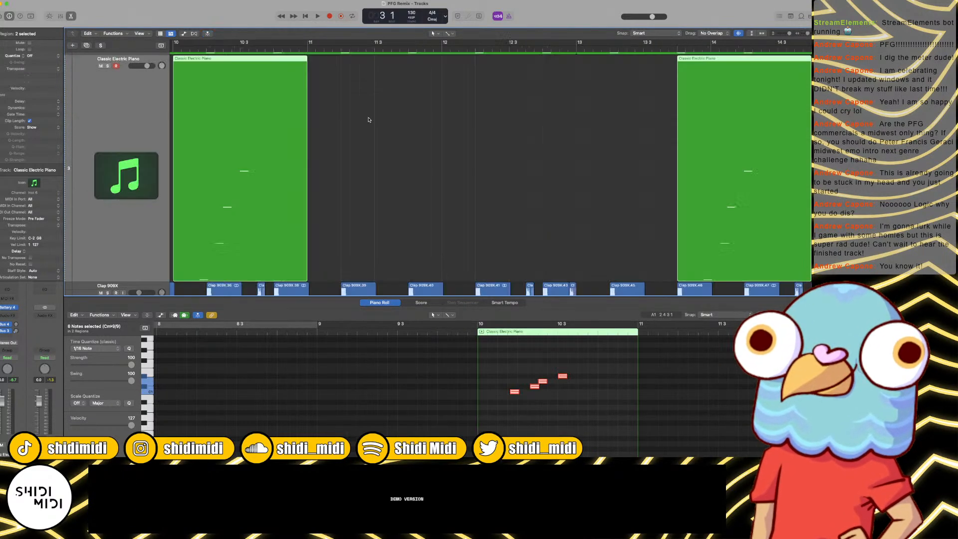
pyautogui.press('z')
pyautogui.press('super+z')
pyautogui.moveTo(384, 120); pyautogui.dragTo(314, 122)
pyautogui.keyDown('shift'); pyautogui.click(202, 128); pyautogui.keyUp('shift')
pyautogui.press('super+z')
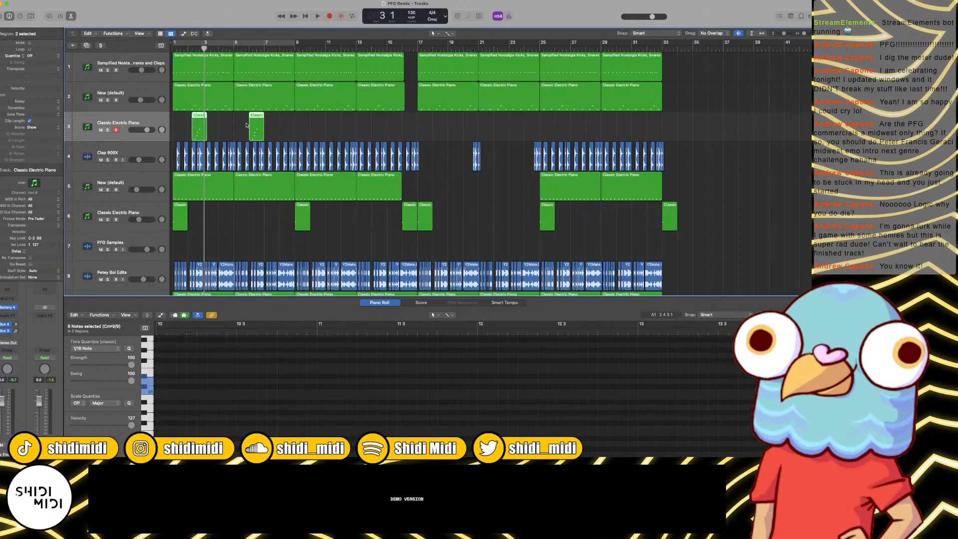
pyautogui.moveTo(196, 127)
pyautogui.mouseDown()
pyautogui.moveTo(205, 128)
pyautogui.moveTo(198, 127)
pyautogui.mouseUp()
pyautogui.moveTo(241, 120); pyautogui.dragTo(250, 122)
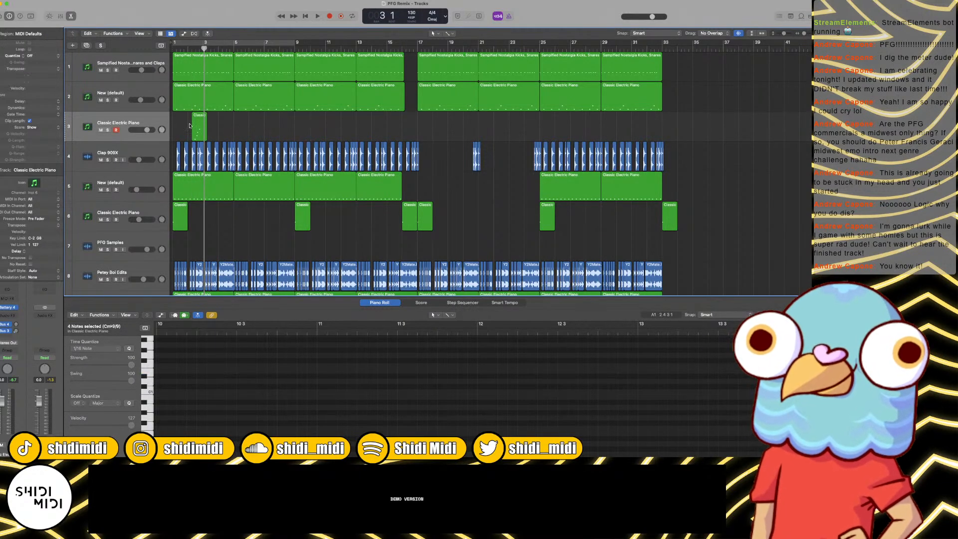
# Step: Trim the clave region at bar 3, extend it back to bar 1, and copy it every four bars through bar 29
pyautogui.moveTo(191, 129); pyautogui.dragTo(188, 129)
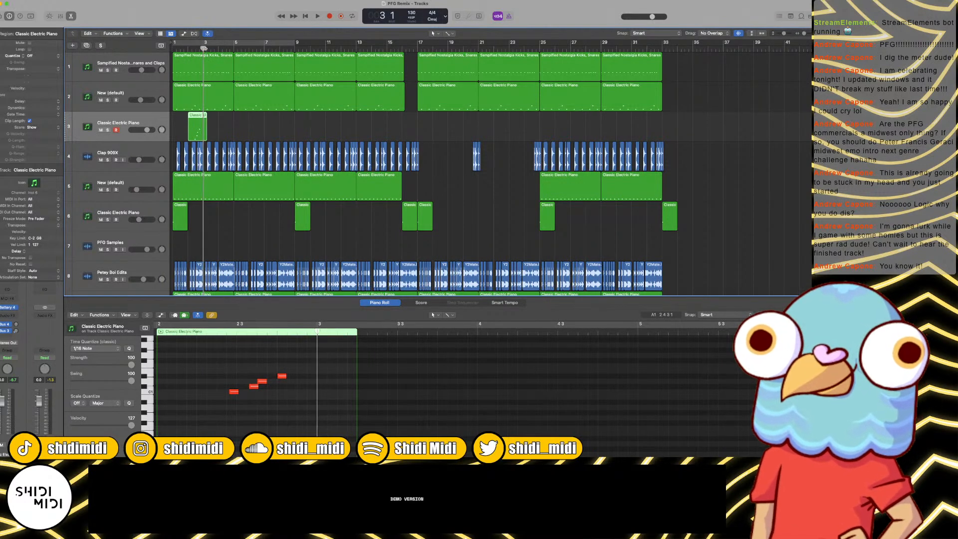
pyautogui.press('super+t')
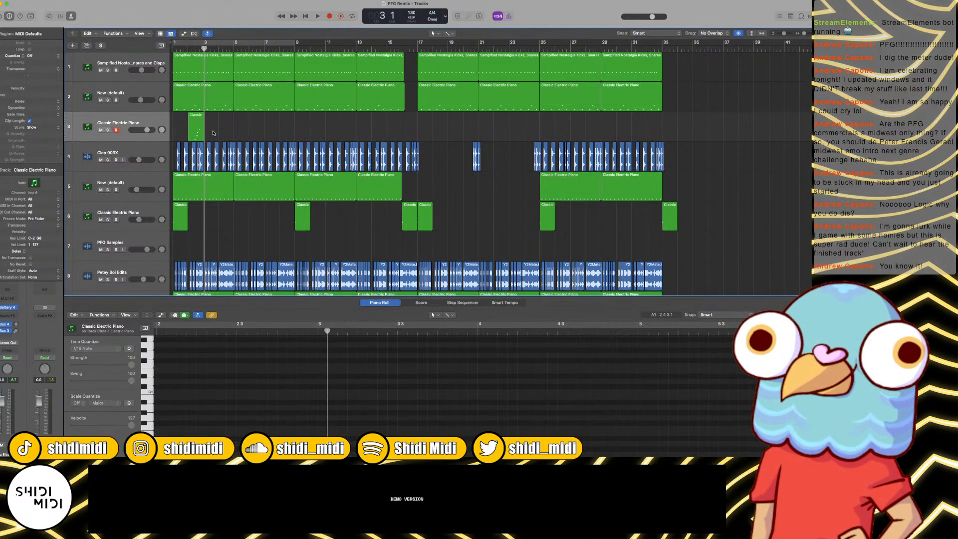
pyautogui.moveTo(190, 131); pyautogui.dragTo(305, 132)
pyautogui.keyDown('shift'); pyautogui.click(190, 131); pyautogui.keyUp('shift')
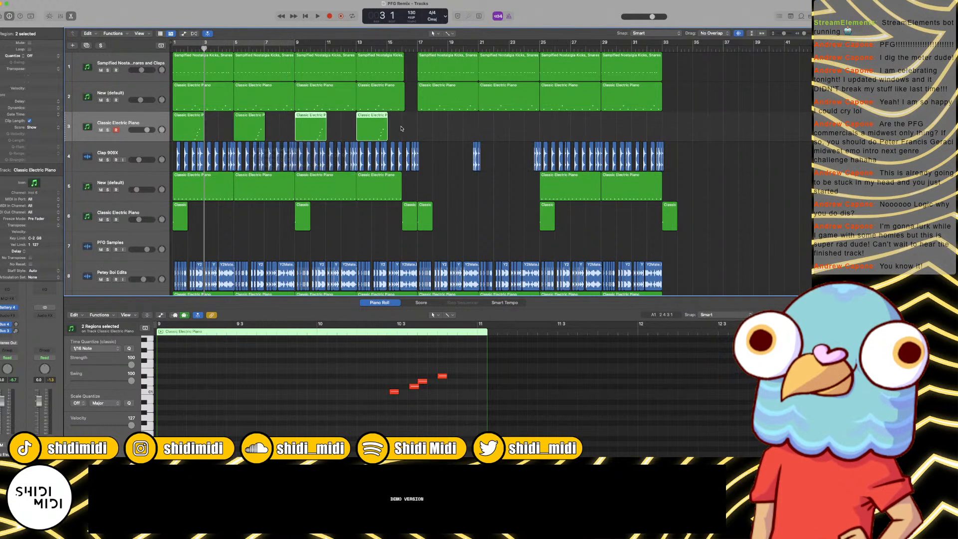
pyautogui.moveTo(402, 128); pyautogui.dragTo(428, 121)
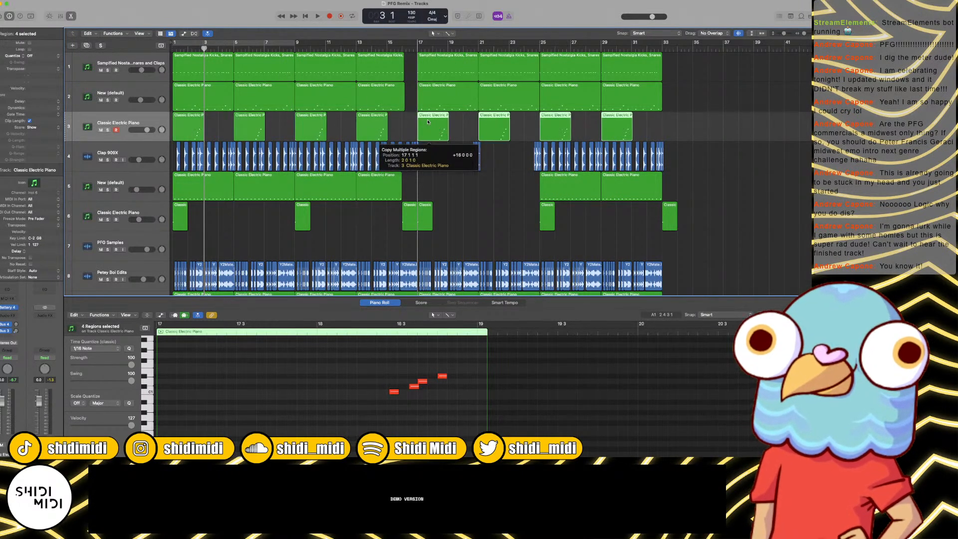
# Step: Play the arrangement from the start and lower the volume of the clave track
pyautogui.press('Return')
pyautogui.press('space')
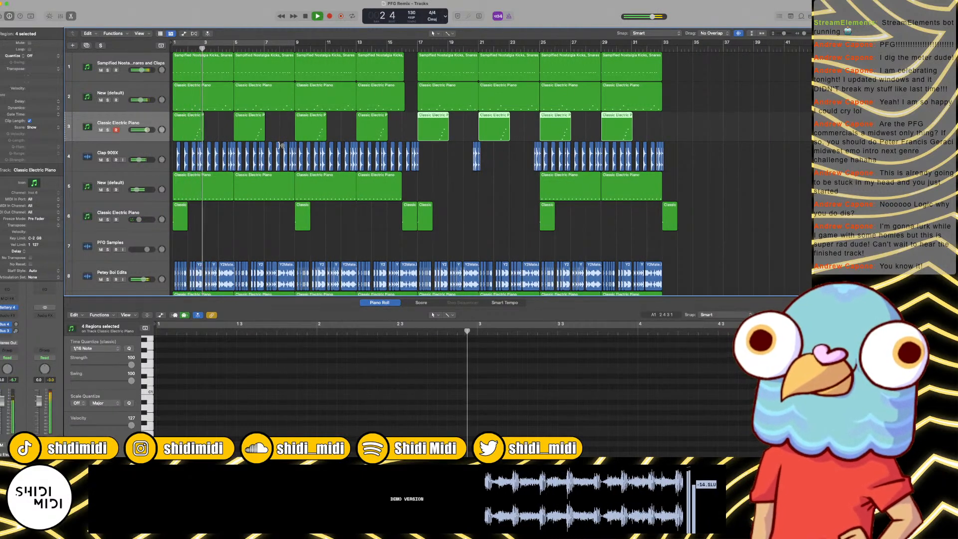
pyautogui.moveTo(145, 130); pyautogui.dragTo(135, 132)
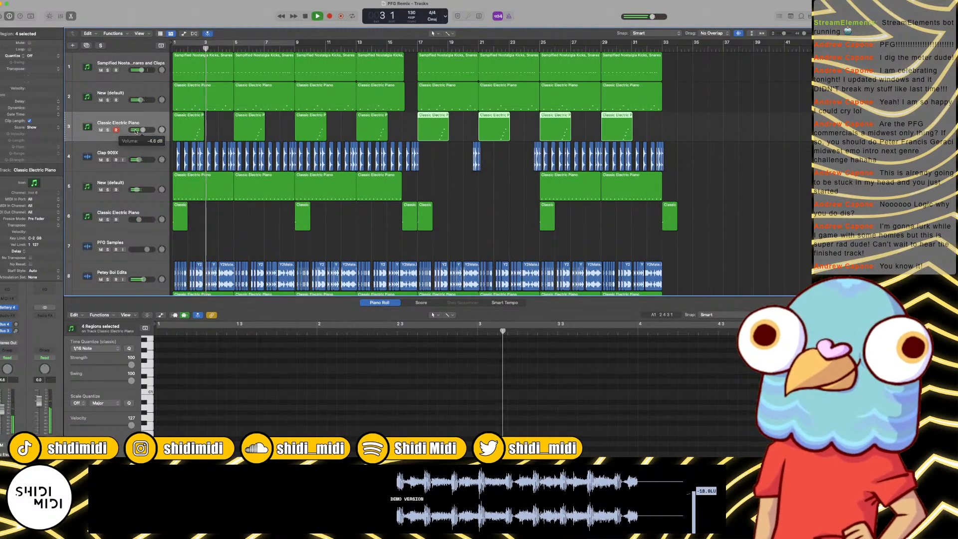
# Step: Open Battery 4 on track 3, adjust the level of the Clave Davis 2 V2 cell against playback, and close the plug-in
pyautogui.click(194, 128)
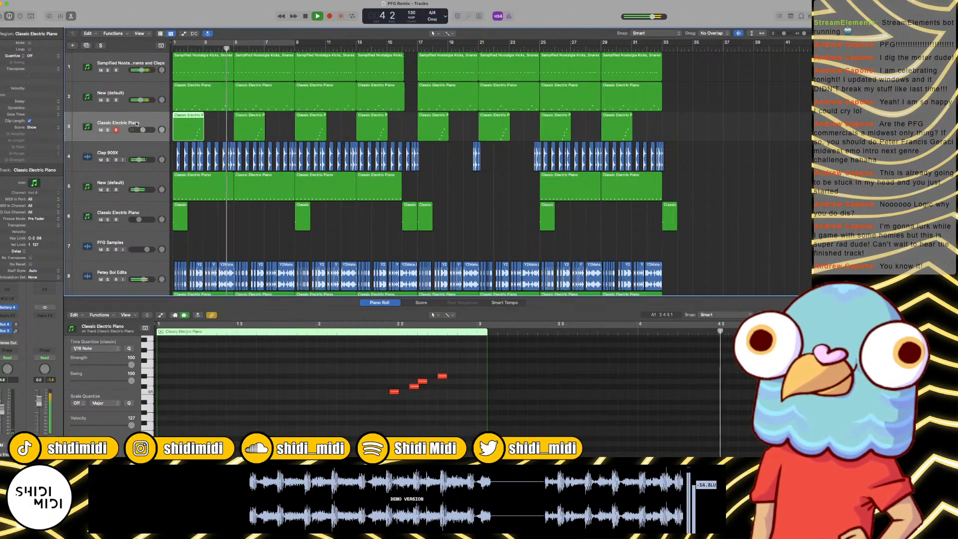
pyautogui.click(131, 123)
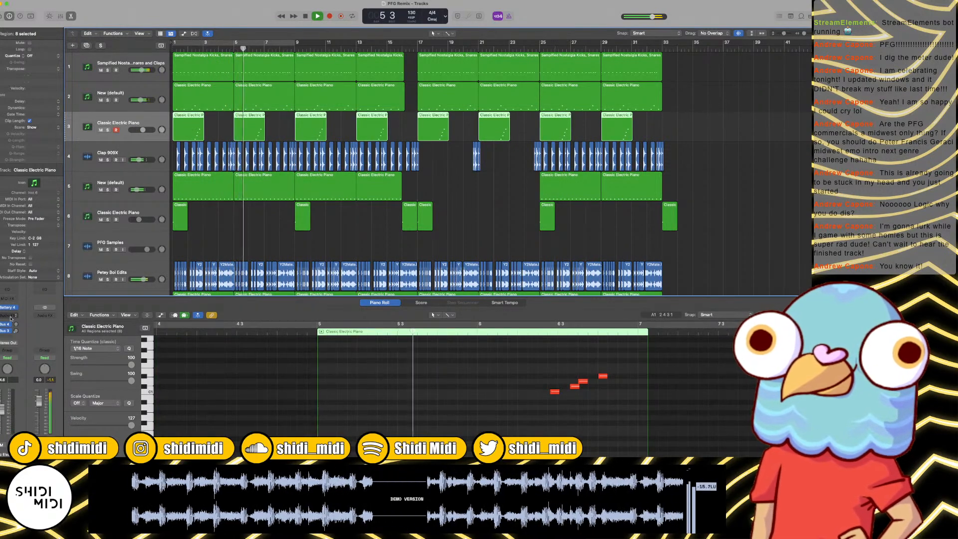
pyautogui.press('v')
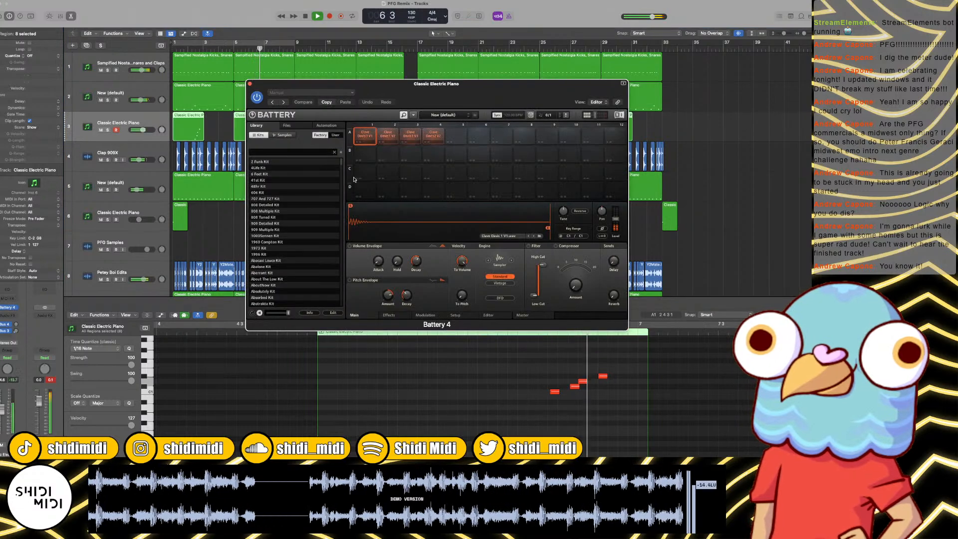
pyautogui.press('space')
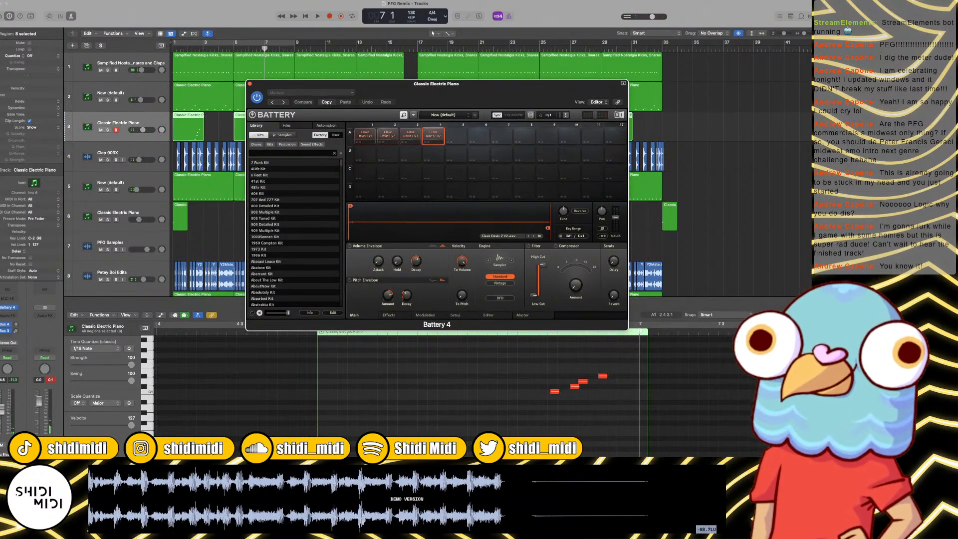
pyautogui.press('space')
pyautogui.press('space')
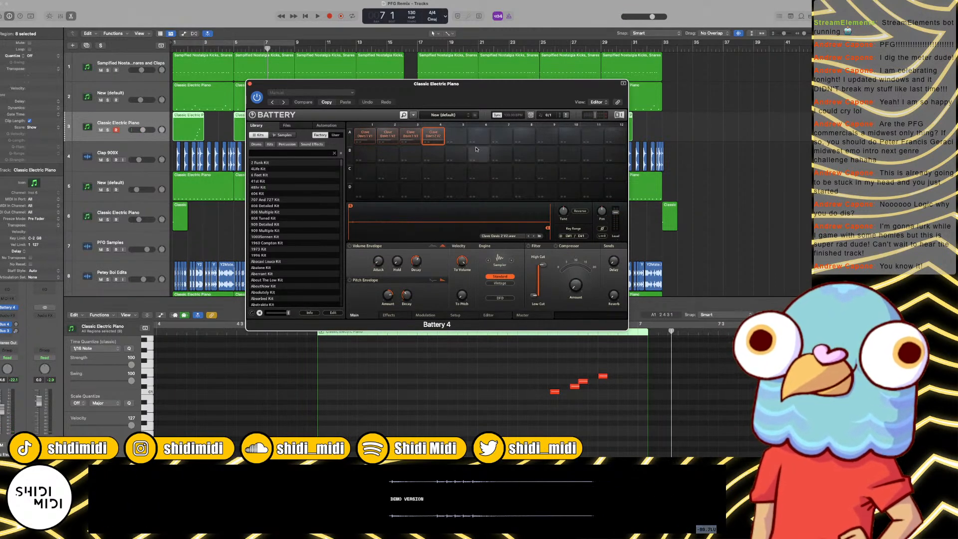
pyautogui.press('space')
pyautogui.click(249, 86)
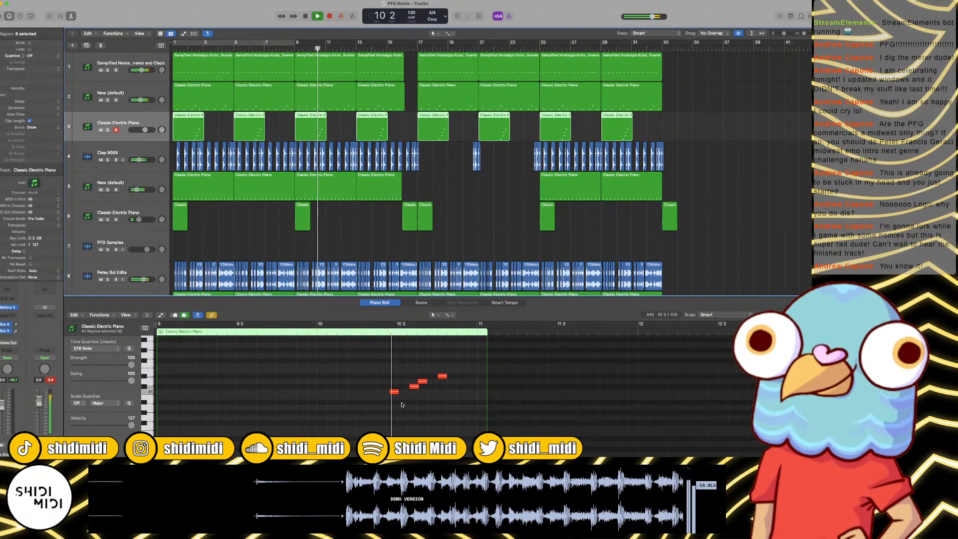
# Step: Select all notes in track 3's clave regions, lower their velocity to 75, and fine-tune the track's volume against playback
pyautogui.press('space')
pyautogui.moveTo(380, 404); pyautogui.dragTo(429, 376)
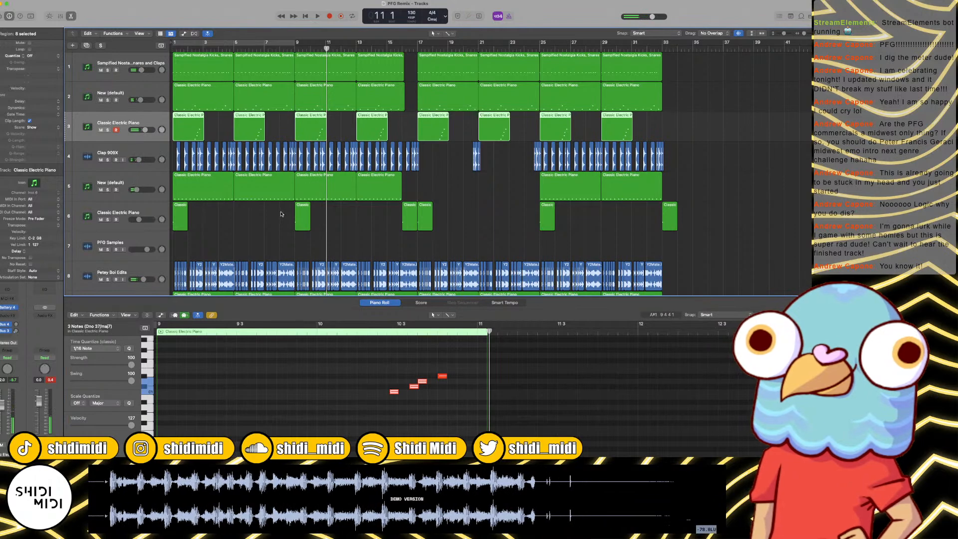
pyautogui.click(281, 214)
pyautogui.click(123, 107)
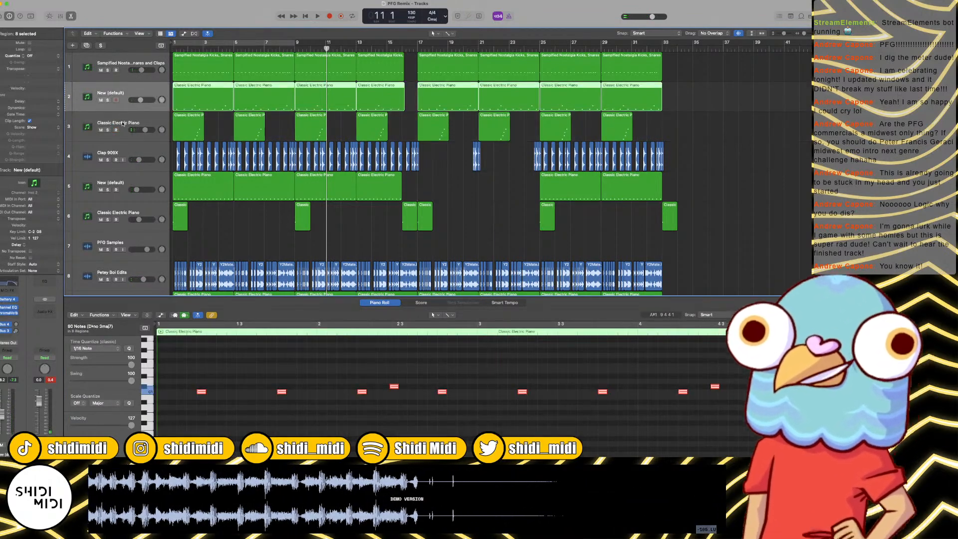
pyautogui.click(122, 124)
pyautogui.click(149, 394)
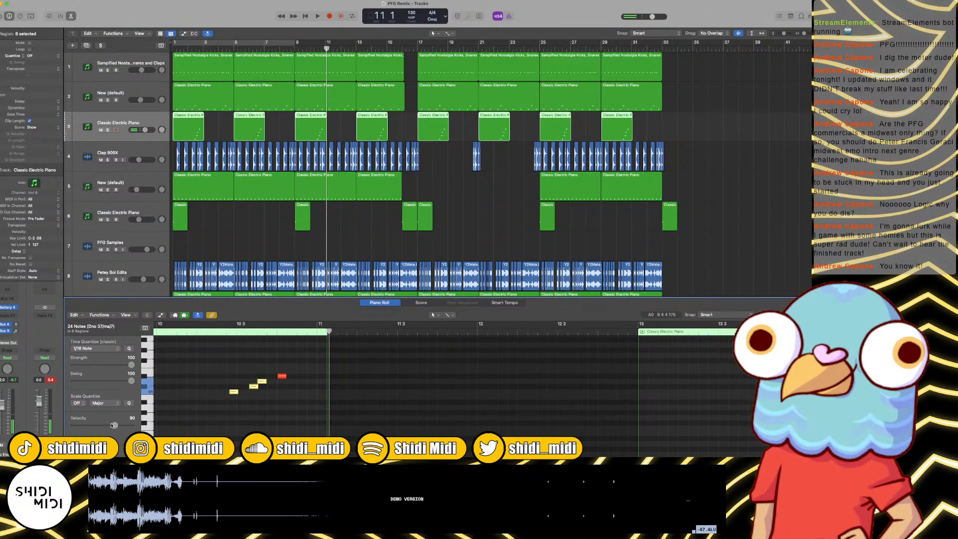
pyautogui.press('space')
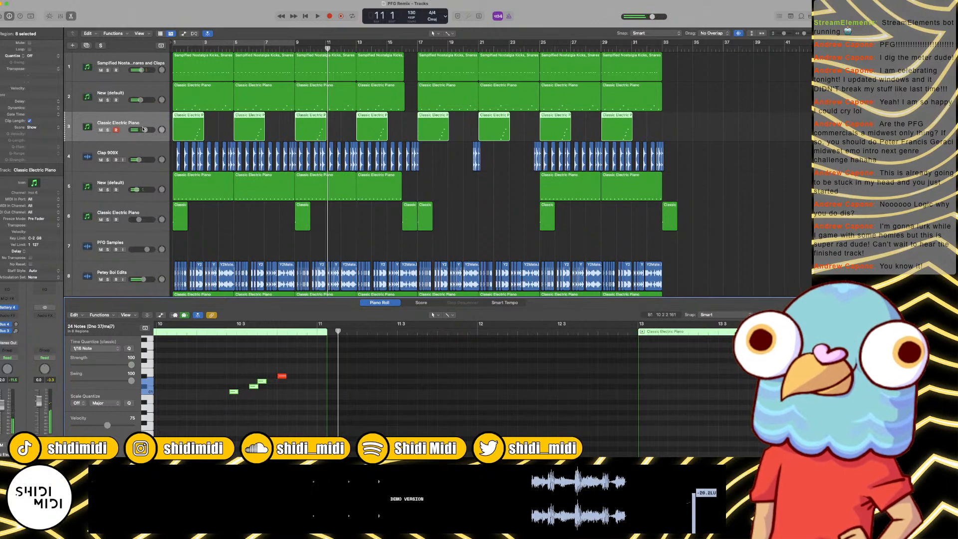
pyautogui.moveTo(143, 129); pyautogui.dragTo(146, 129)
# Step: Zoom the arrangement out and show the file browser with all files on the computer
pyautogui.press('super+Left')
pyautogui.press('super+Left')
pyautogui.press('super+Left')
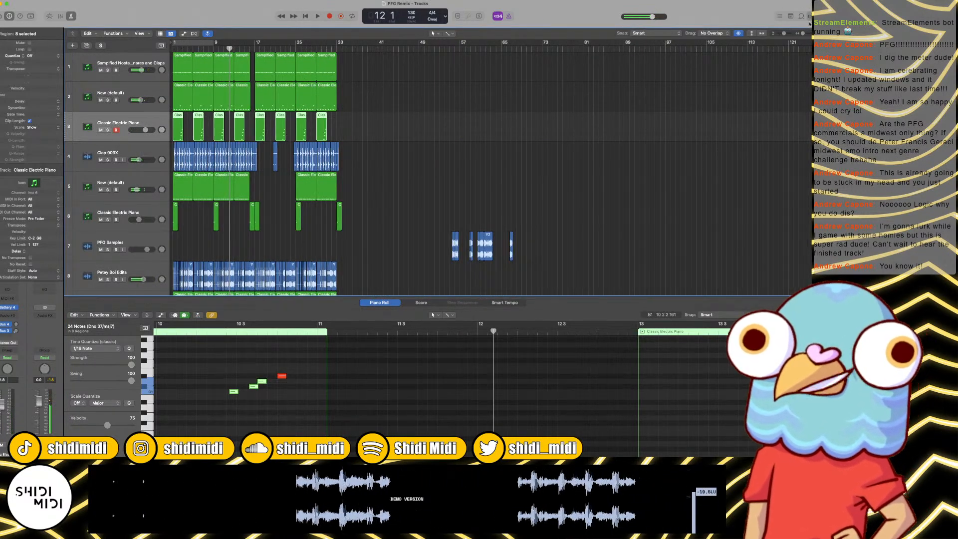
pyautogui.press('f')
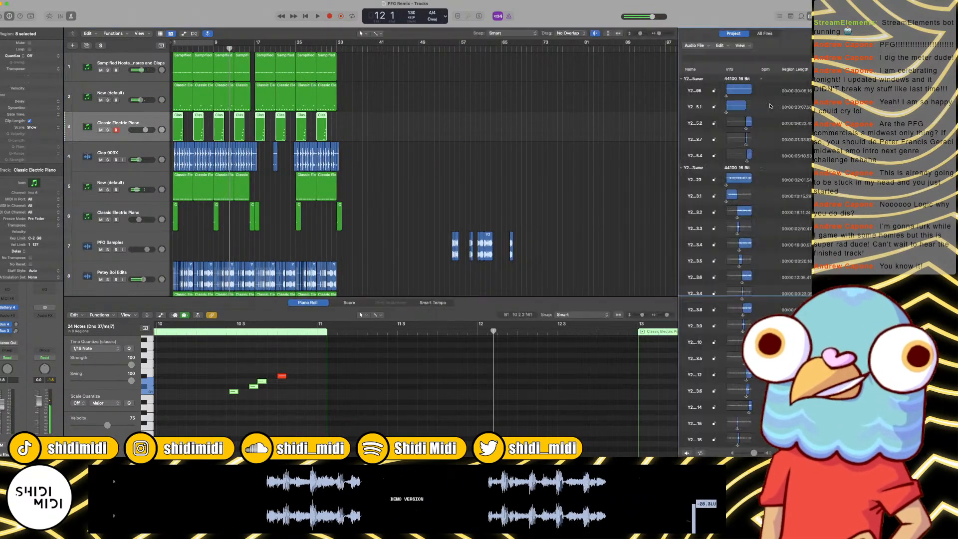
pyautogui.click(802, 16)
pyautogui.press('f')
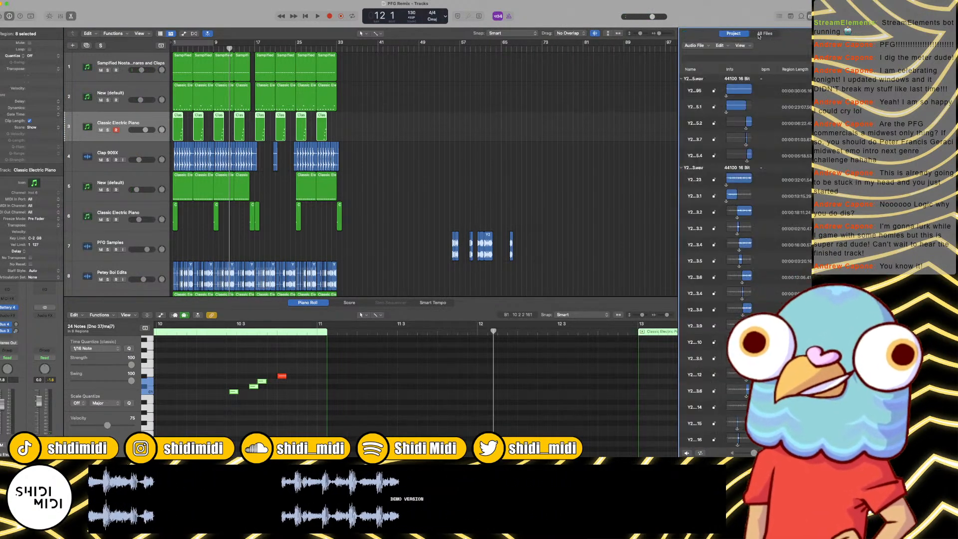
pyautogui.click(703, 45)
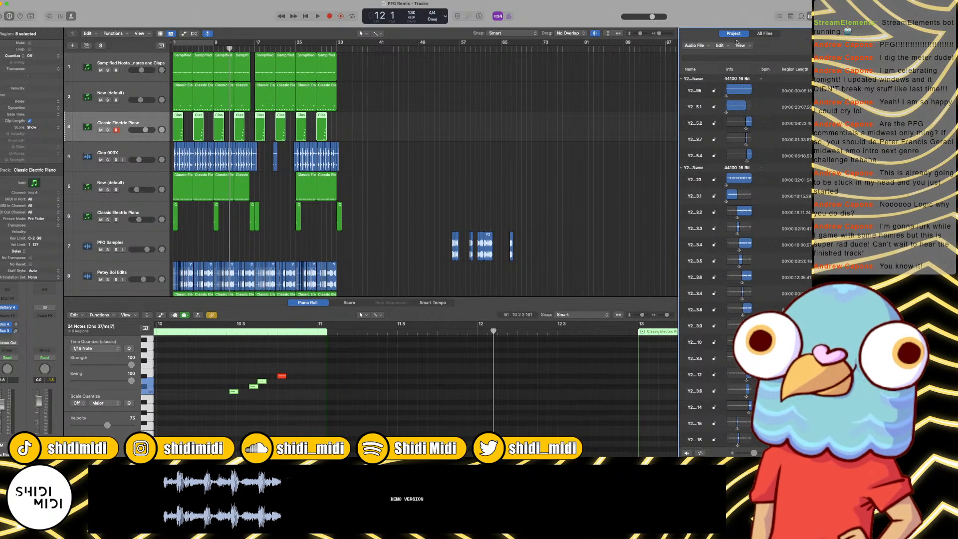
pyautogui.click(765, 34)
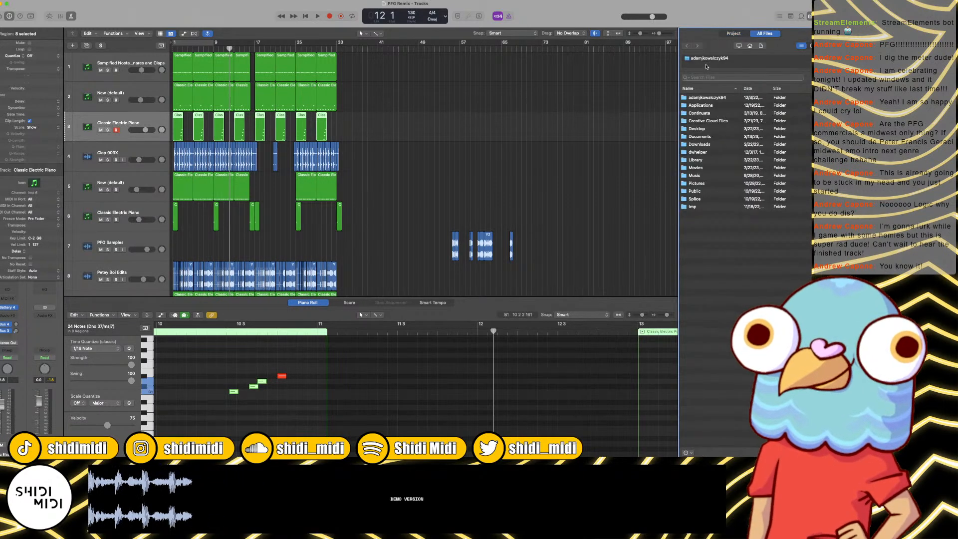
pyautogui.click(709, 114)
pyautogui.click(711, 121)
pyautogui.click(713, 129)
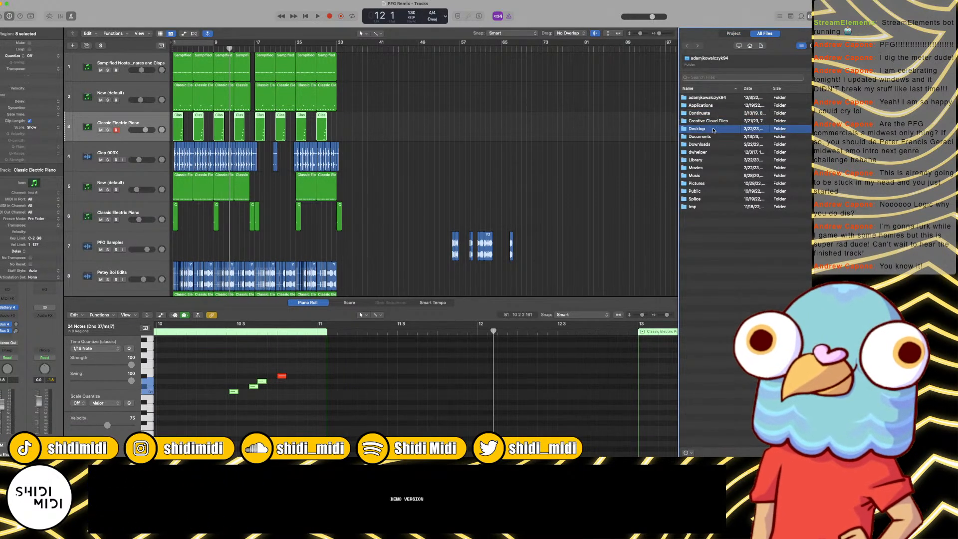
pyautogui.doubleClick(715, 130)
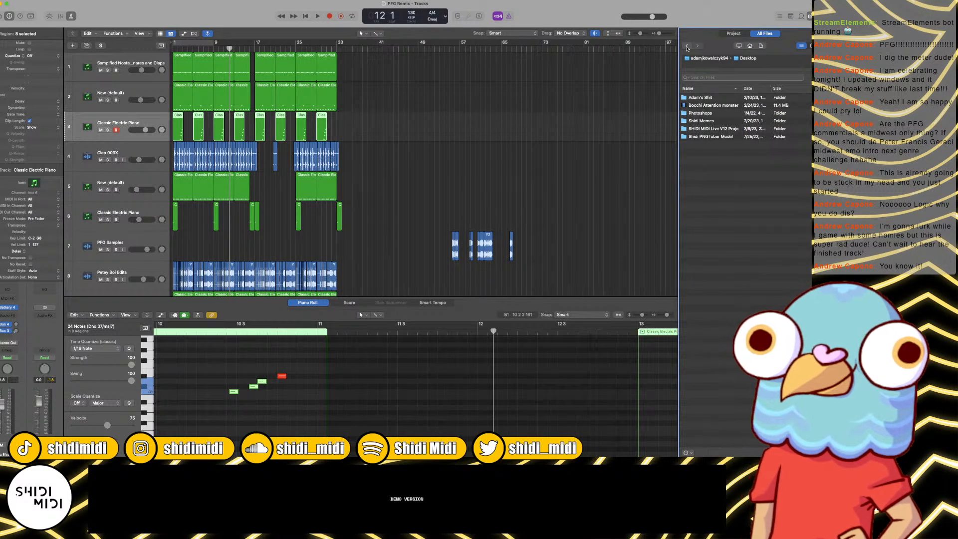
pyautogui.click(709, 57)
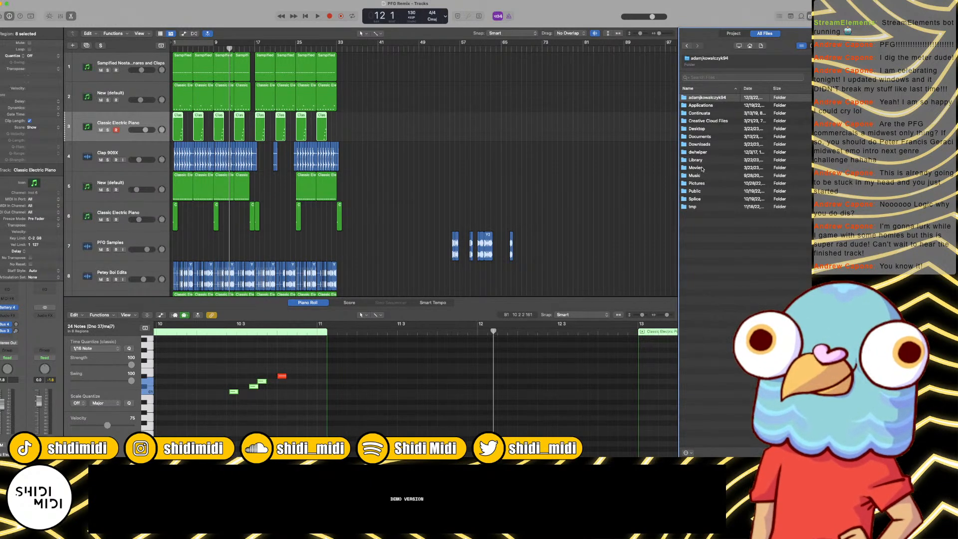
# Step: Open the Library HD volume and search it for tambourine
pyautogui.click(739, 46)
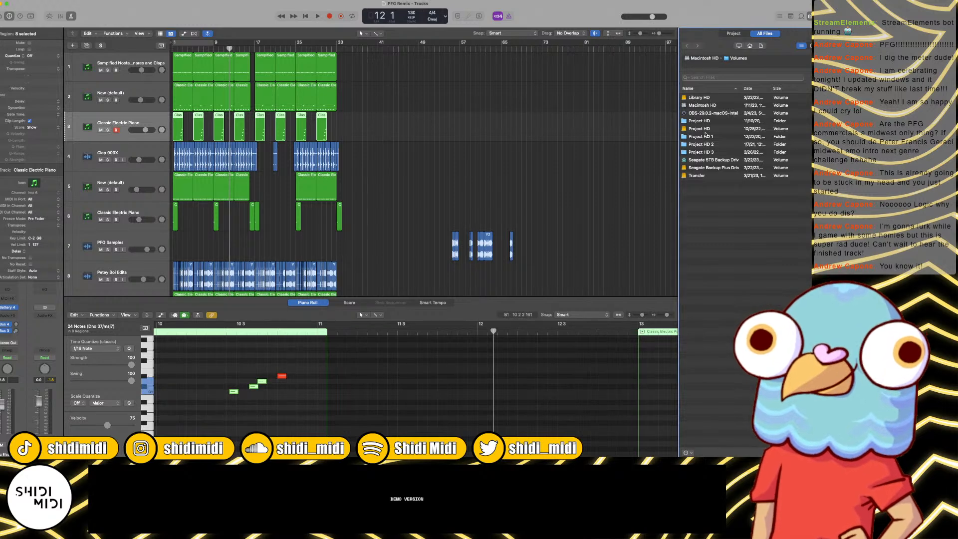
pyautogui.doubleClick(707, 98)
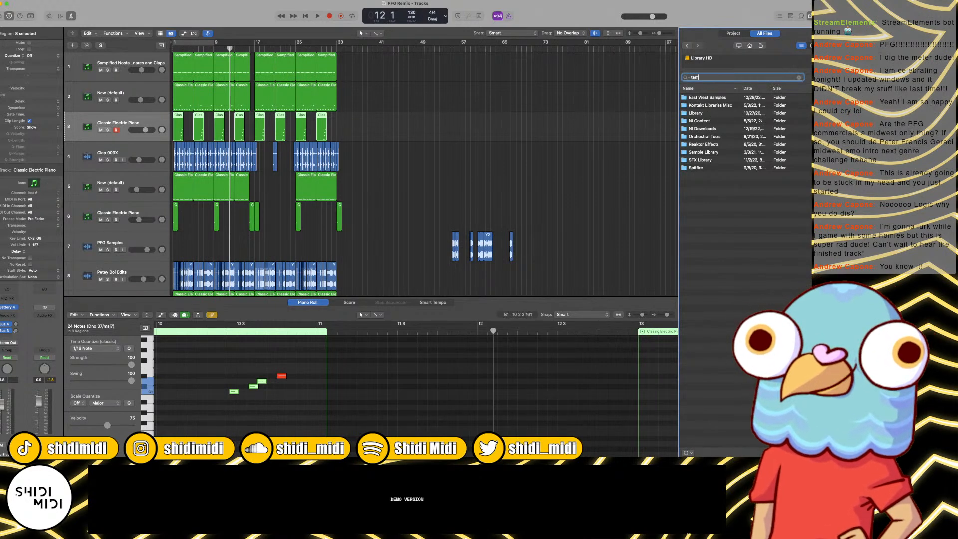
pyautogui.press('Return')
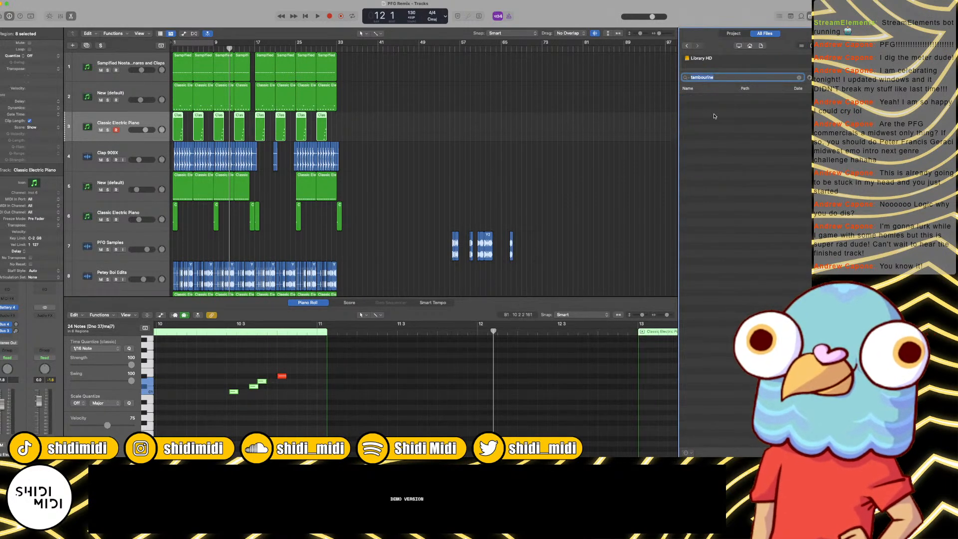
# Step: Audition the tambourine samples in the search results one after another to find a suitable loop
pyautogui.click(716, 113)
pyautogui.press('Down')
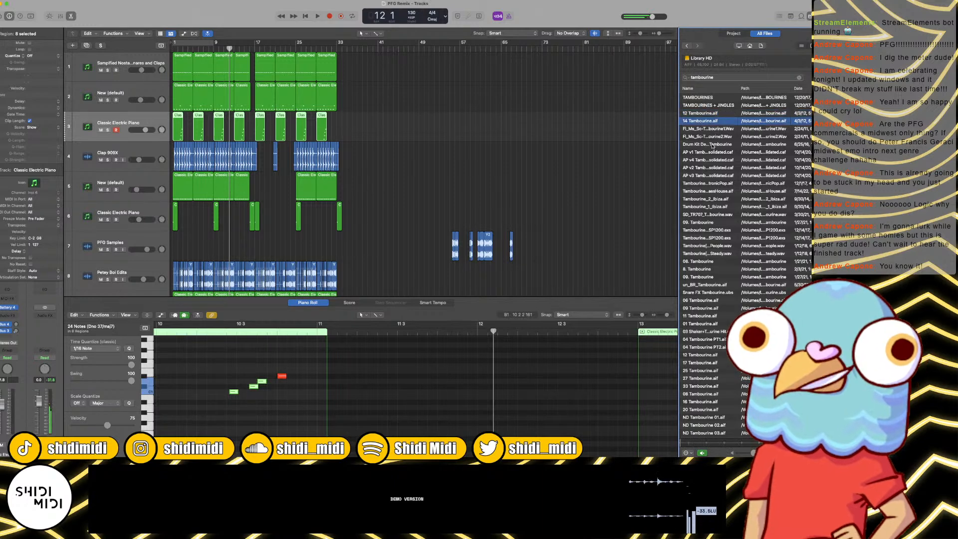
pyautogui.click(713, 144)
pyautogui.click(715, 168)
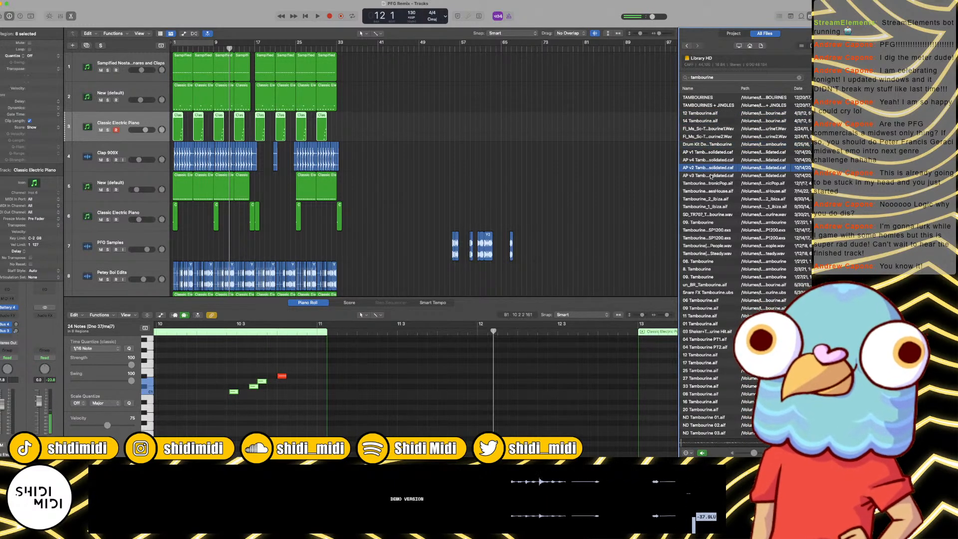
pyautogui.click(712, 175)
pyautogui.click(711, 192)
pyautogui.click(710, 213)
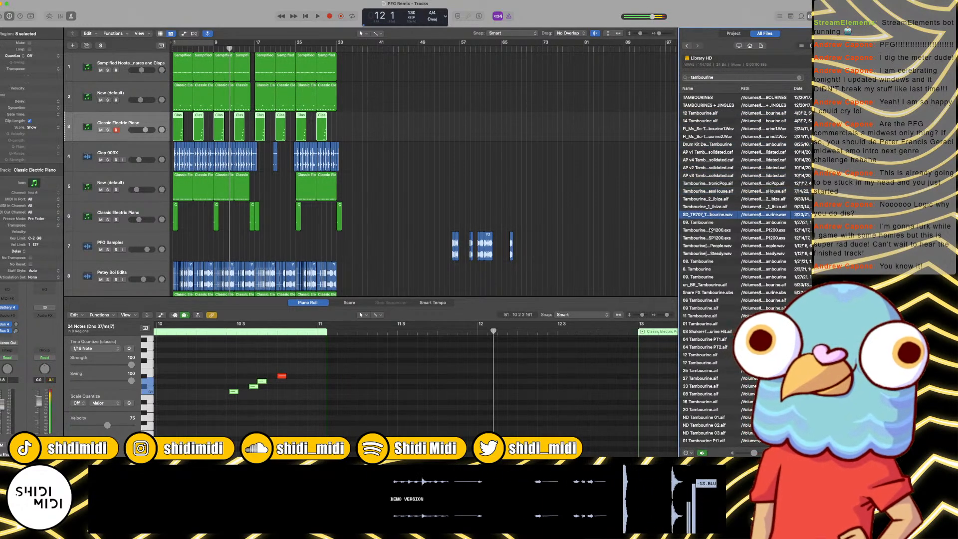
pyautogui.click(710, 230)
pyautogui.scroll(-3, 710, 228)
pyautogui.click(709, 205)
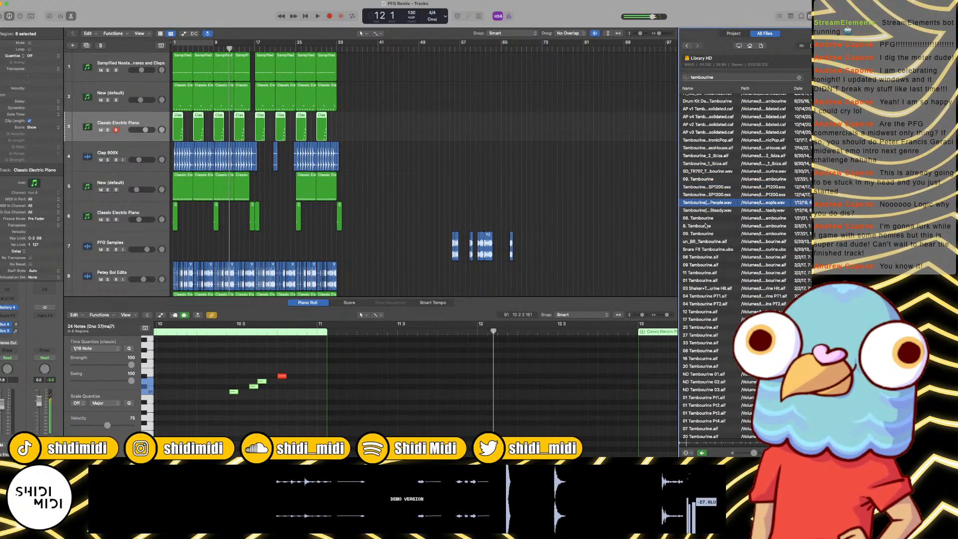
pyautogui.click(706, 225)
pyautogui.click(704, 233)
pyautogui.click(705, 264)
pyautogui.scroll(-3, 707, 259)
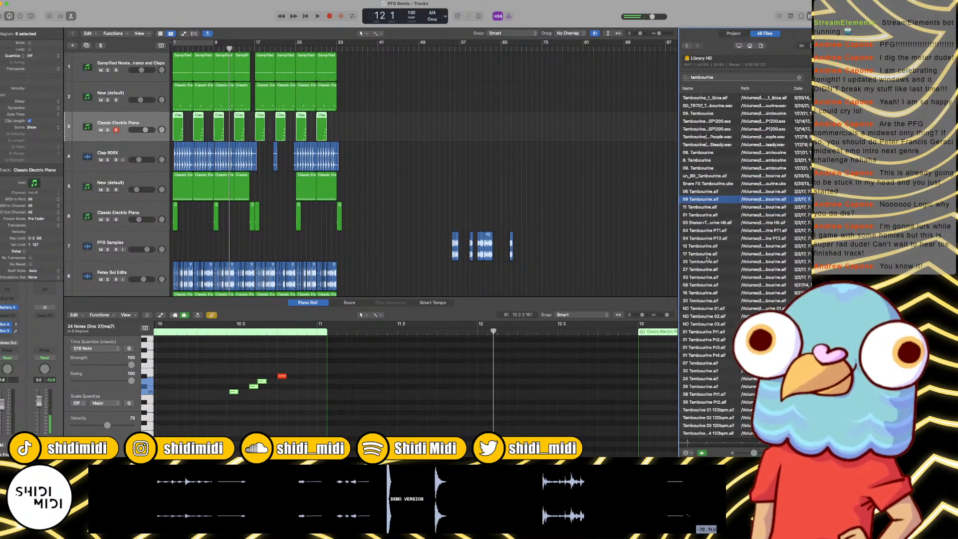
pyautogui.click(704, 251)
pyautogui.click(704, 267)
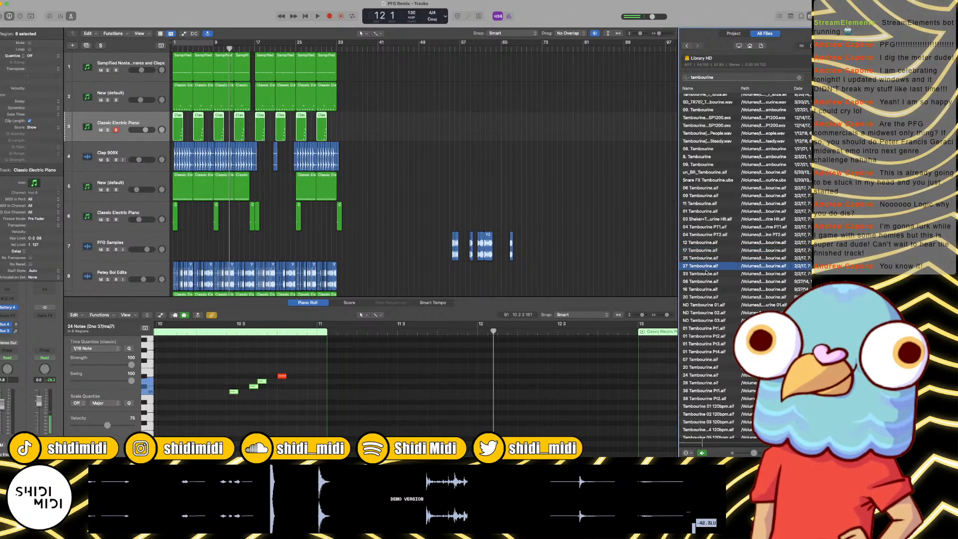
pyautogui.scroll(-2, 704, 268)
pyautogui.click(705, 273)
pyautogui.click(705, 296)
pyautogui.scroll(-1, 705, 299)
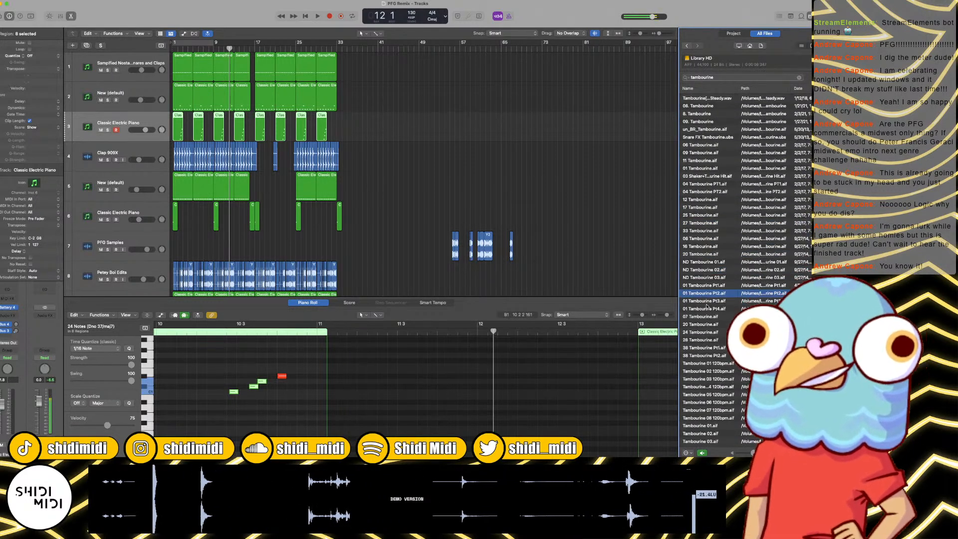
pyautogui.scroll(-3, 708, 357)
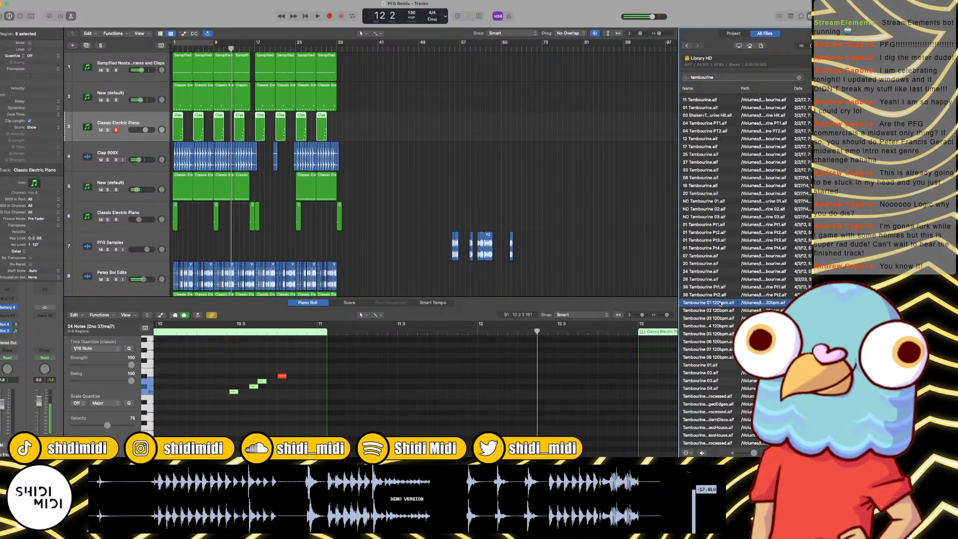
# Step: Place Tambourine 01 120bpm.aif on a new track at bar 9 and trim the region to end at bar 11
pyautogui.moveTo(720, 303); pyautogui.dragTo(220, 278)
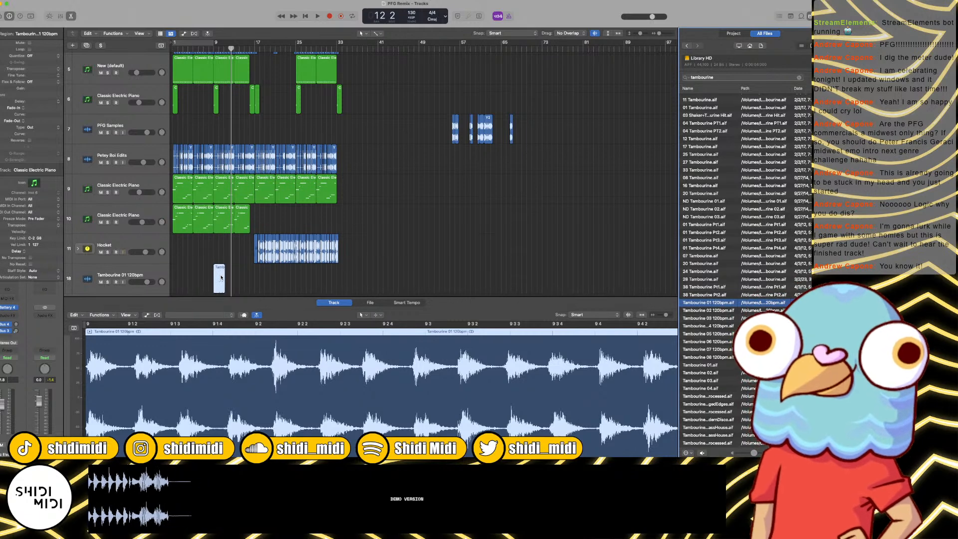
pyautogui.scroll(5, 221, 277)
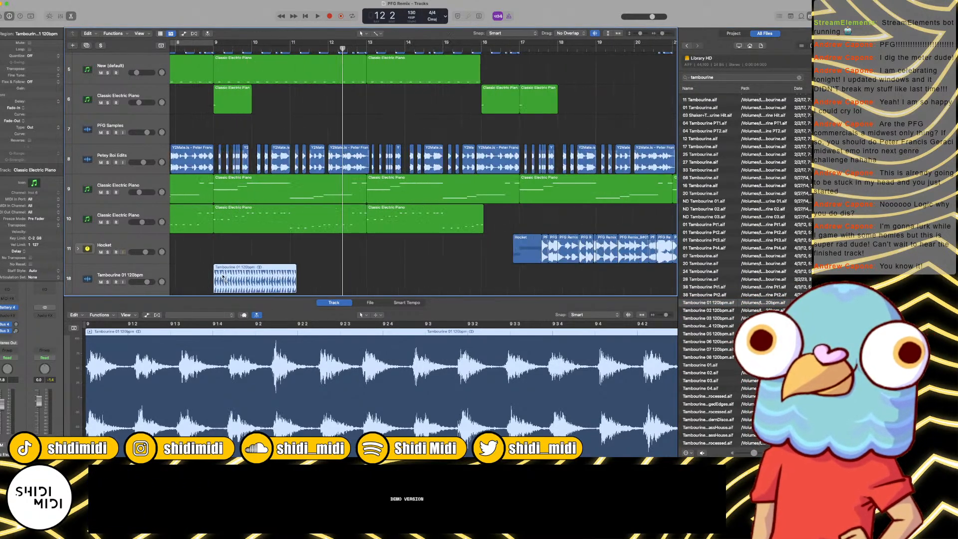
pyautogui.moveTo(298, 285); pyautogui.dragTo(291, 272)
pyautogui.click(302, 278)
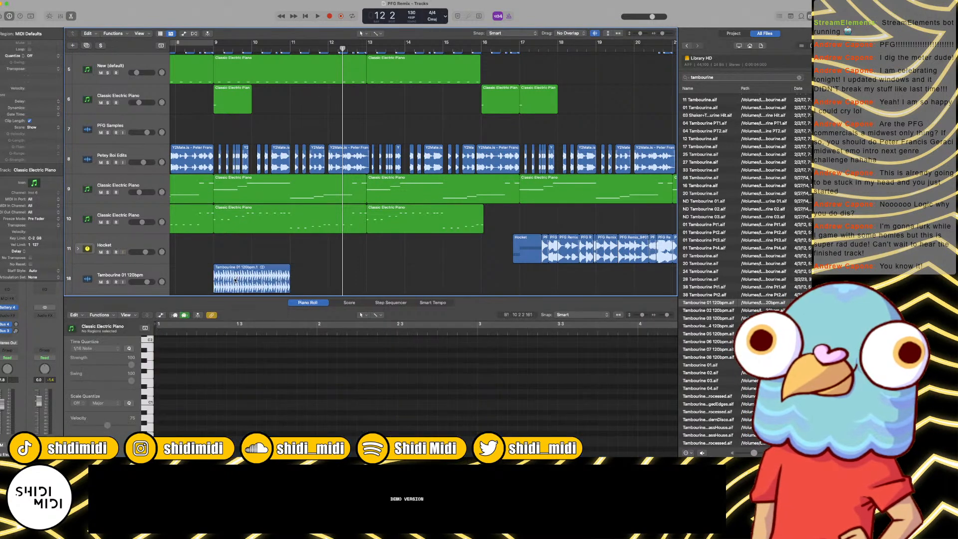
# Step: Copy the two-bar tambourine region consecutively up to bar 17 and trim the last copy to end at bar 16
pyautogui.moveTo(237, 283); pyautogui.dragTo(349, 278)
pyautogui.press('super+z')
pyautogui.moveTo(412, 278)
pyautogui.mouseDown()
pyautogui.moveTo(266, 274)
pyautogui.moveTo(418, 276)
pyautogui.mouseUp()
pyautogui.click(526, 280)
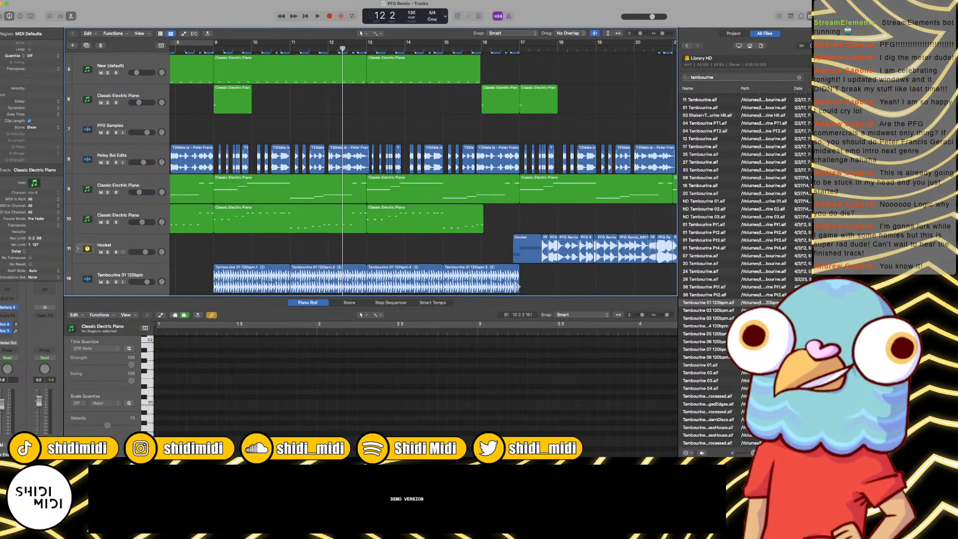
pyautogui.moveTo(518, 286); pyautogui.dragTo(478, 286)
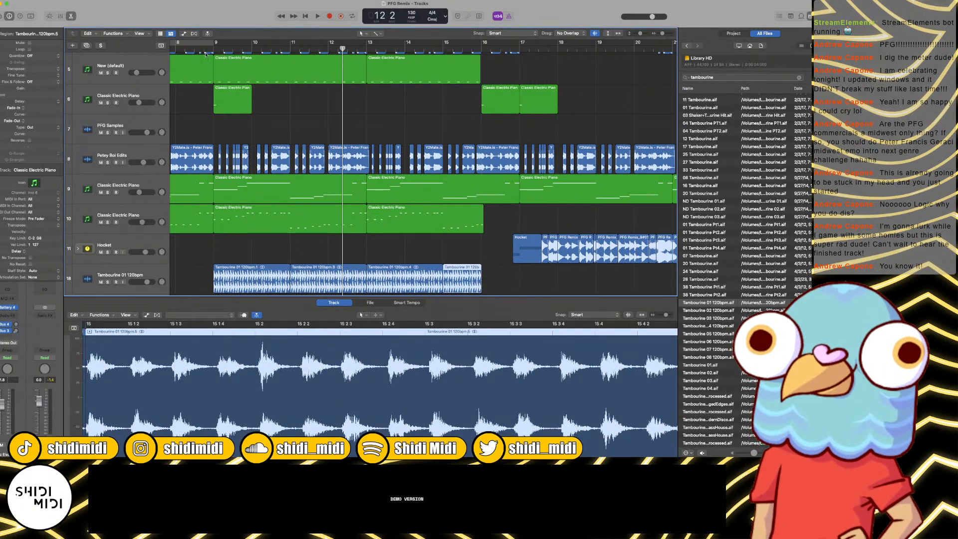
# Step: Play the tambourine from just before bar 9 and copy the Gate plug-in from the Hocket channel to the tambourine channel
pyautogui.click(204, 50)
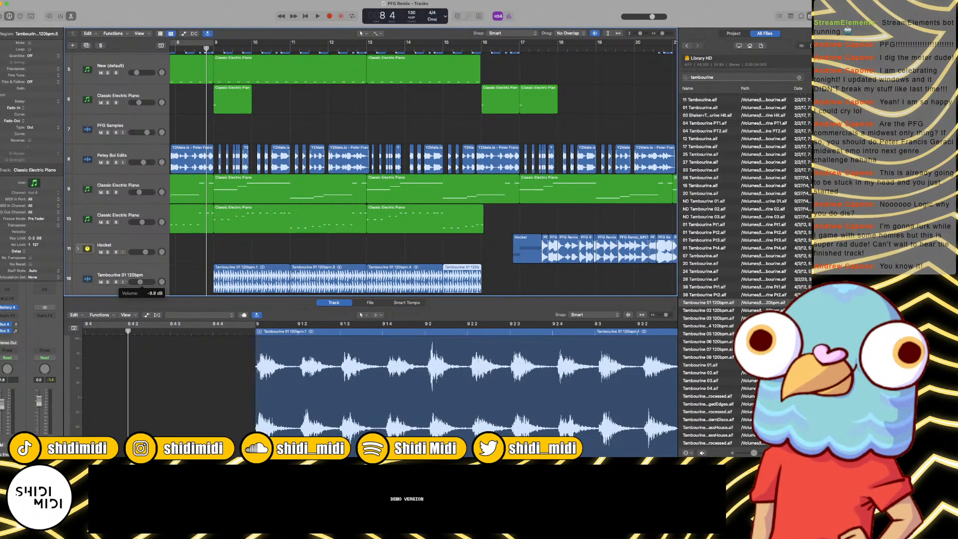
pyautogui.press('space')
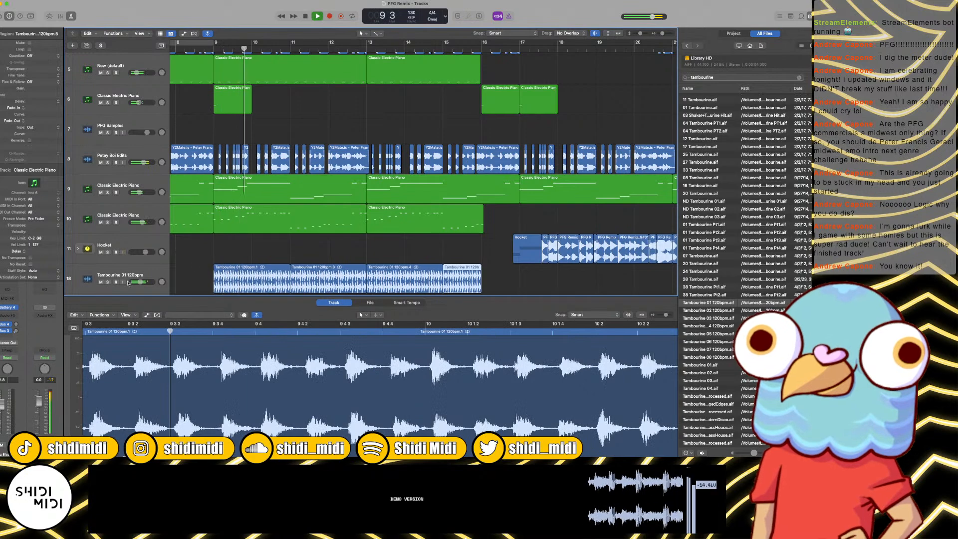
pyautogui.press('x')
pyautogui.press('space')
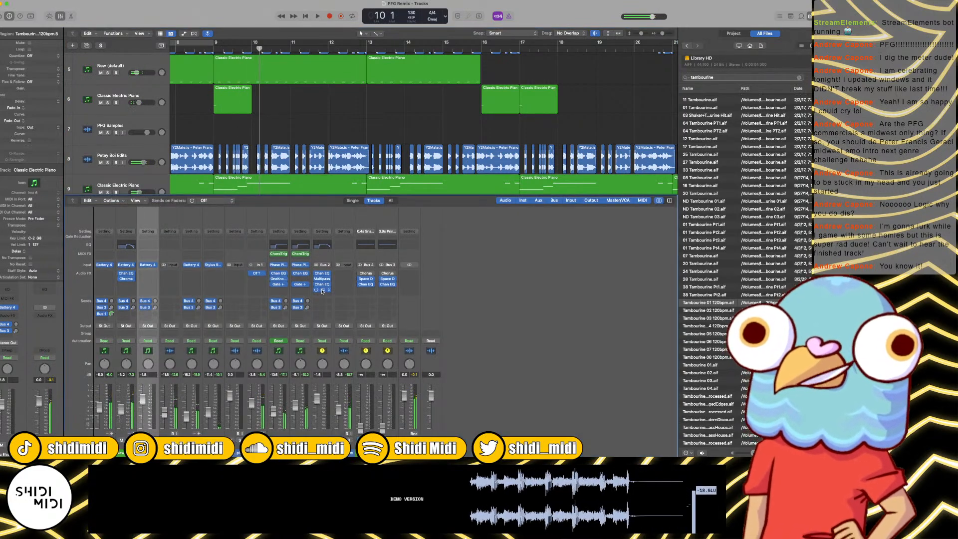
pyautogui.moveTo(322, 291); pyautogui.dragTo(345, 291)
# Step: Resume playback and lower the tambourine track's volume to about -12 dB
pyautogui.scroll(-5, 213, 102)
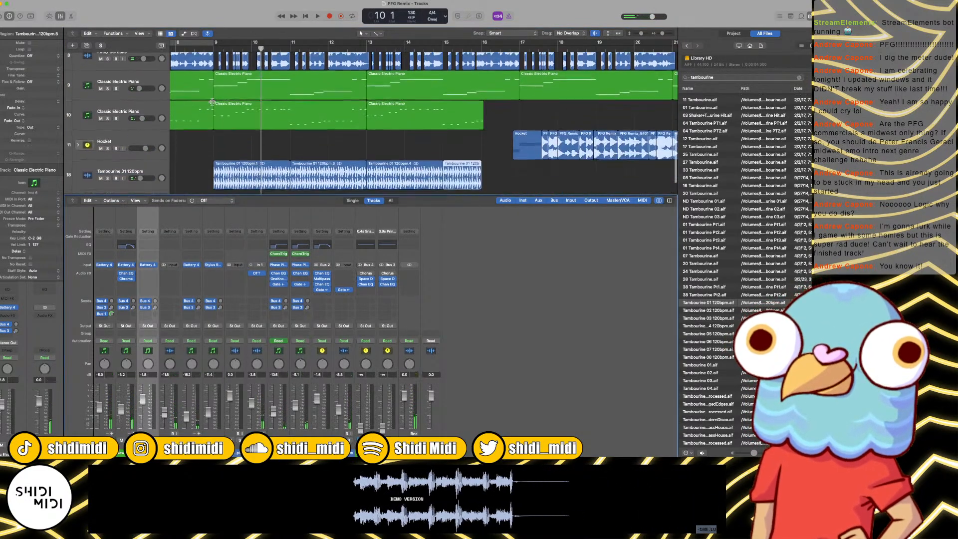
pyautogui.scroll(-3, 213, 103)
pyautogui.press('space')
pyautogui.moveTo(140, 160); pyautogui.dragTo(139, 160)
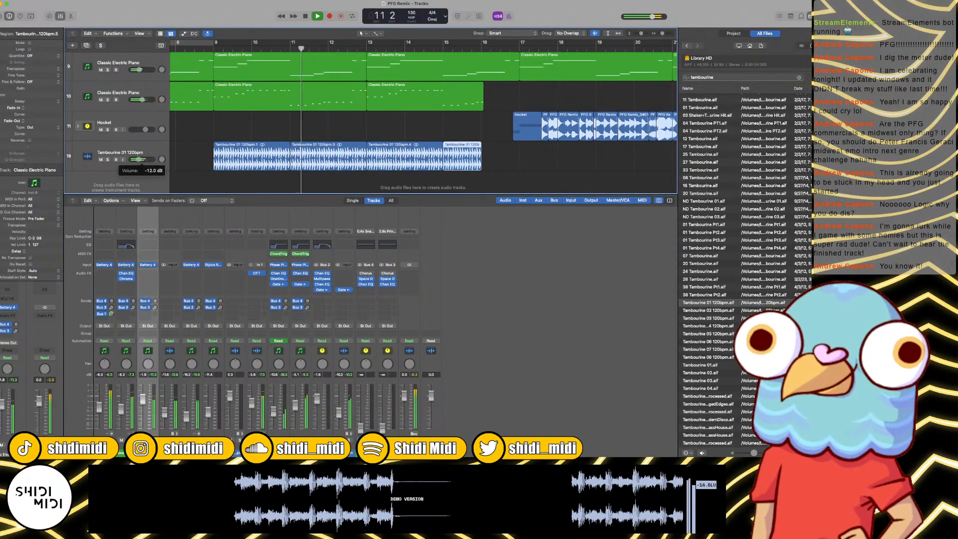
# Step: Move the tambourine track up in the track list to directly below the Clap 909X track
pyautogui.press('super+Left')
pyautogui.press('super+Left')
pyautogui.press('super+Left')
pyautogui.press('super+Left')
pyautogui.press('super+Left')
pyautogui.press('super+Left')
pyautogui.press('super+Left')
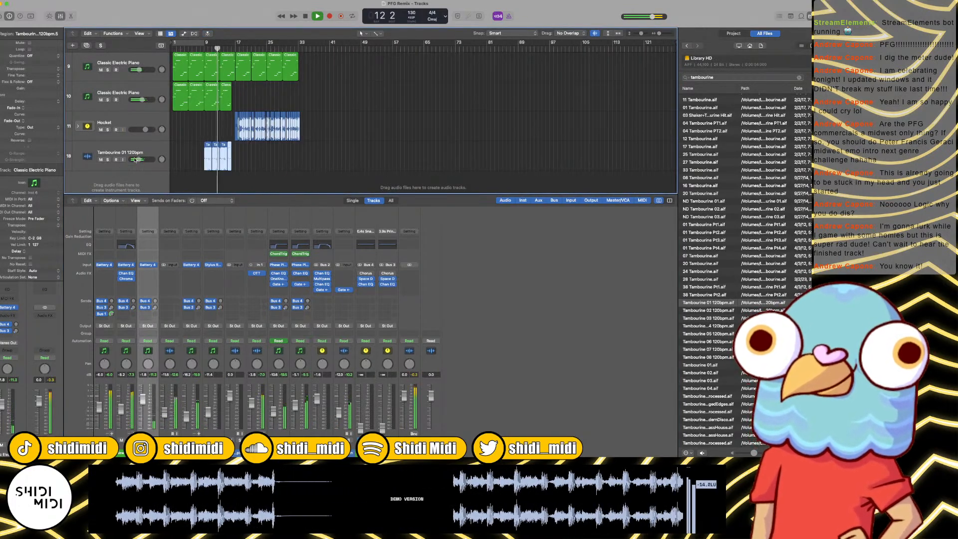
pyautogui.scroll(2, 134, 160)
pyautogui.moveTo(134, 176); pyautogui.dragTo(141, 119)
pyautogui.scroll(3, 152, 114)
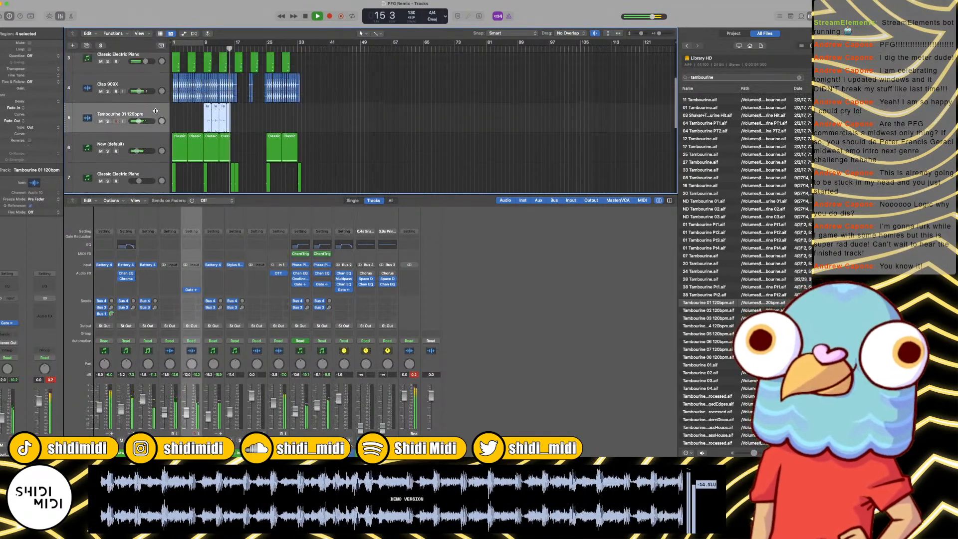
# Step: Delete the two Classic Electric Piano regions at bars 17 and 21 on the track above Clap 909X
pyautogui.press('super+Right')
pyautogui.press('super+Right')
pyautogui.press('super+Right')
pyautogui.press('super+Right')
pyautogui.press('super+Right')
pyautogui.press('super+Right')
pyautogui.press('super+Right')
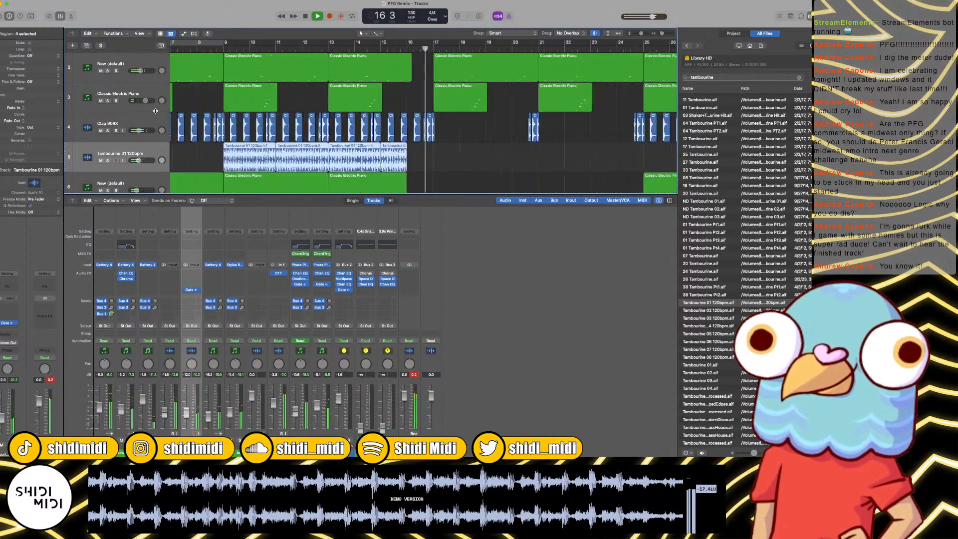
pyautogui.press('super+Left')
pyautogui.press('super+Left')
pyautogui.press('super+Left')
pyautogui.press('super+Left')
pyautogui.press('super+Left')
pyautogui.press('super+Left')
pyautogui.press('super+Left')
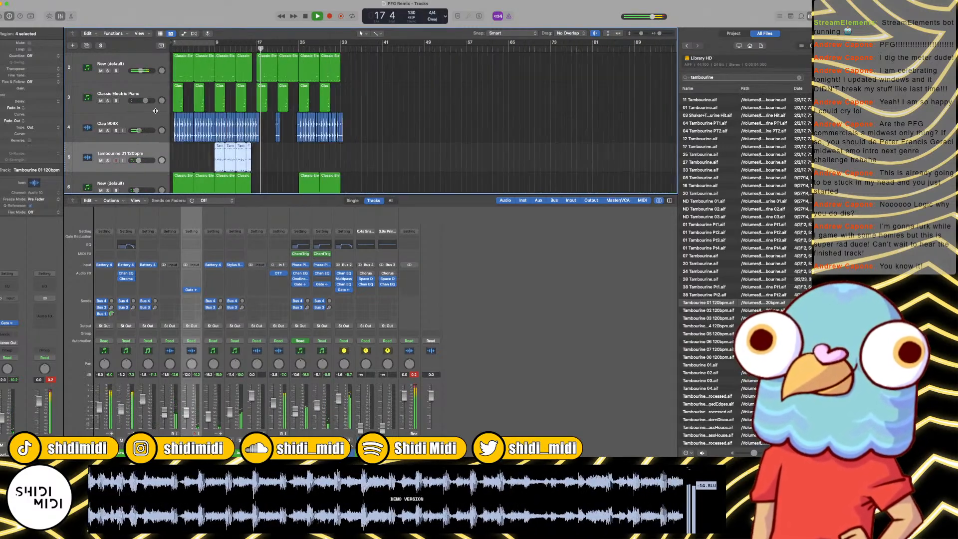
pyautogui.press('super+Right')
pyautogui.press('super+Right')
pyautogui.press('super+Right')
pyautogui.press('super+Right')
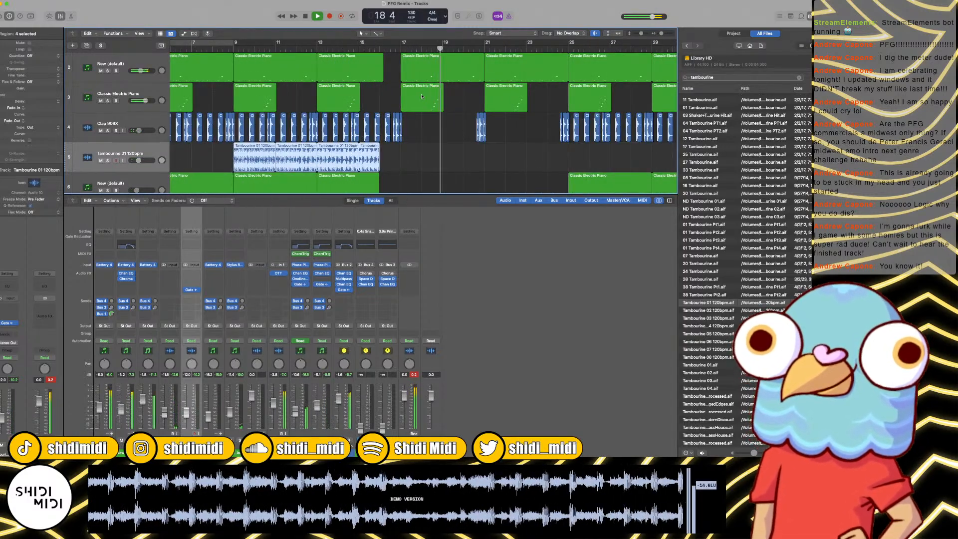
pyautogui.click(422, 96)
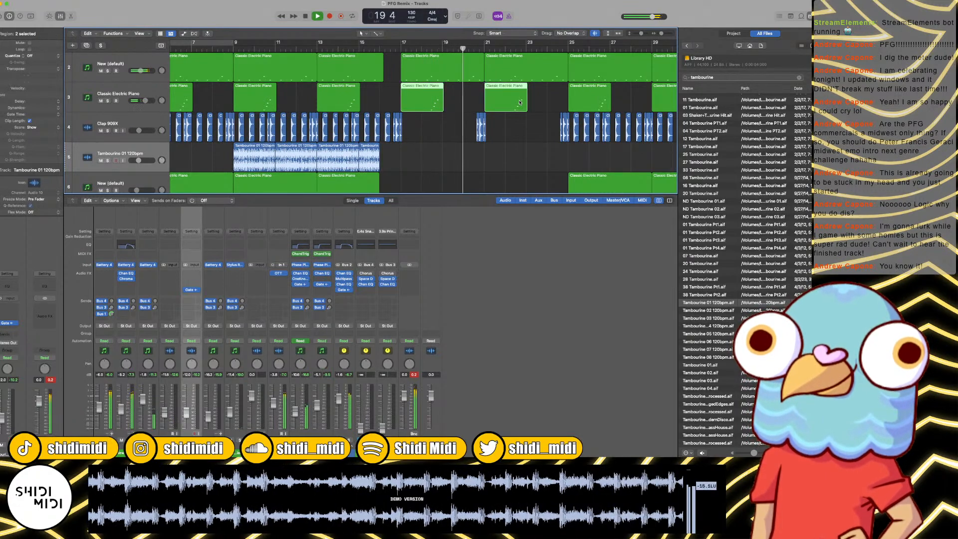
pyautogui.press('Delete')
# Step: Examine all tracks down to Hocket during playback of bars 20 to 27
pyautogui.press('super+Left')
pyautogui.press('super+Left')
pyautogui.press('super+Left')
pyautogui.press('super+Left')
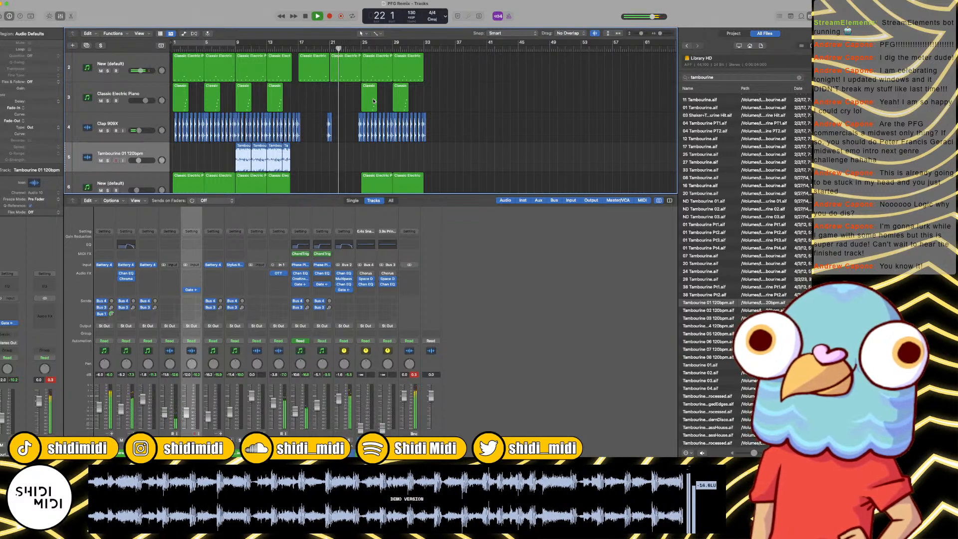
pyautogui.scroll(-3, 350, 102)
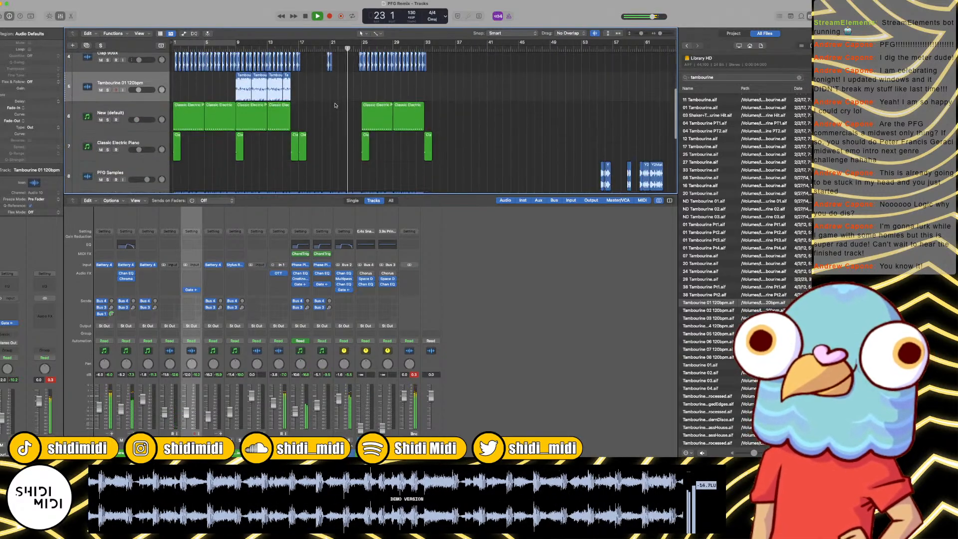
pyautogui.scroll(4, 340, 104)
pyautogui.scroll(-4, 336, 104)
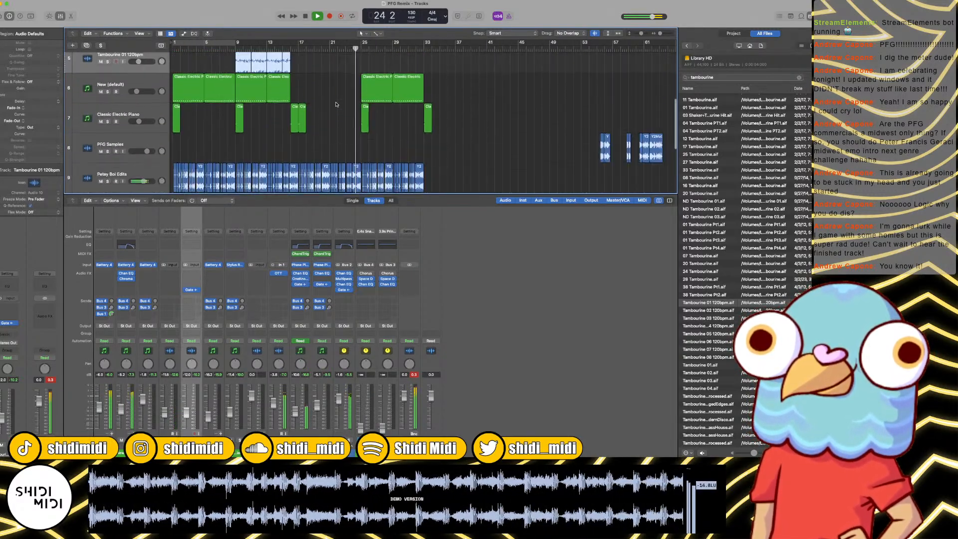
pyautogui.scroll(5, 336, 104)
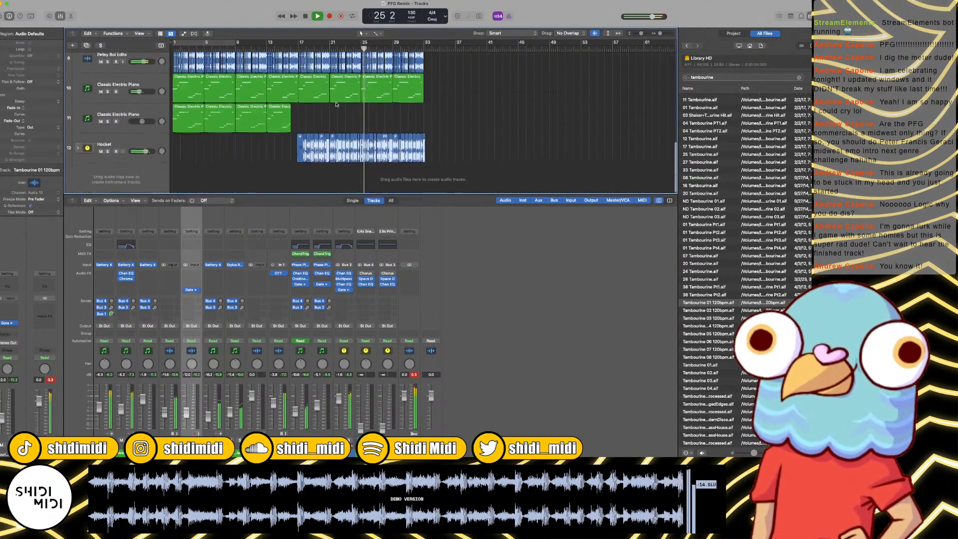
pyautogui.scroll(-2, 336, 104)
pyautogui.scroll(-2, 336, 105)
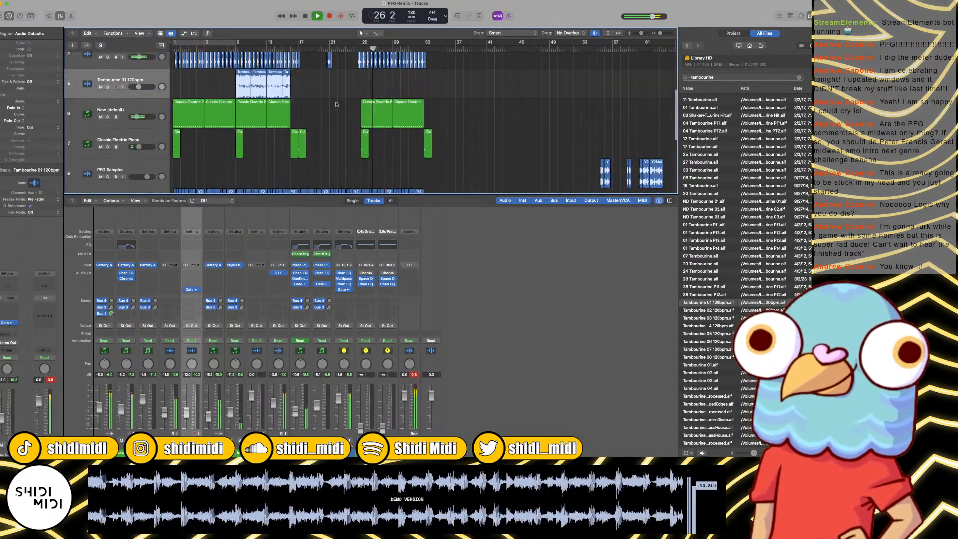
pyautogui.scroll(4, 336, 104)
pyautogui.scroll(-4, 336, 105)
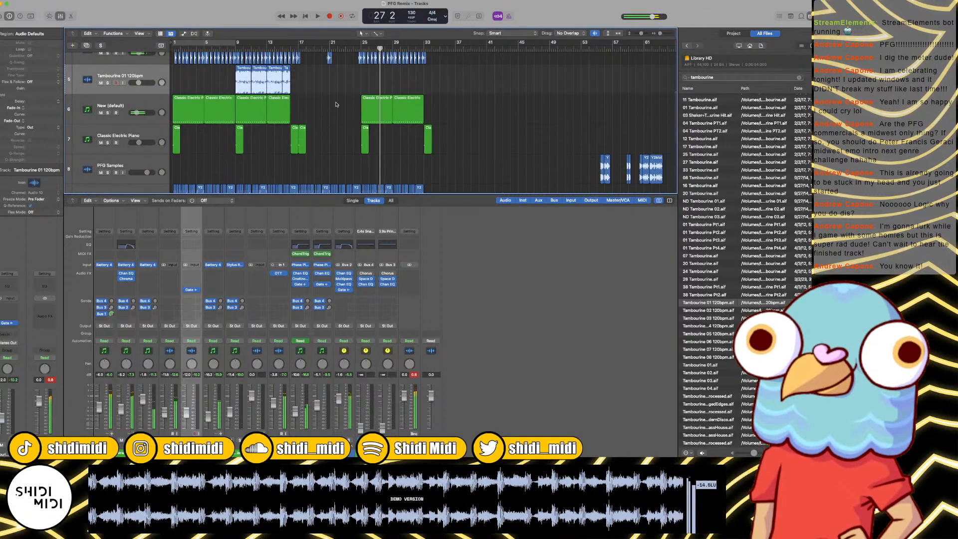
# Step: Play the arrangement from bar 1 and set the Classic Electric Piano track above Clap 909X to -3.8 dB
pyautogui.scroll(-2, 294, 96)
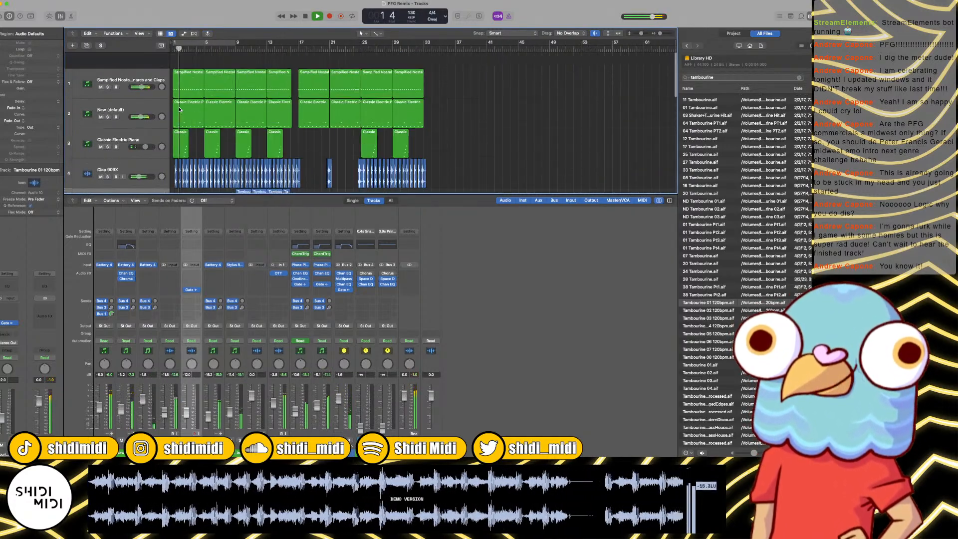
pyautogui.scroll(3, 181, 108)
pyautogui.scroll(-3, 210, 101)
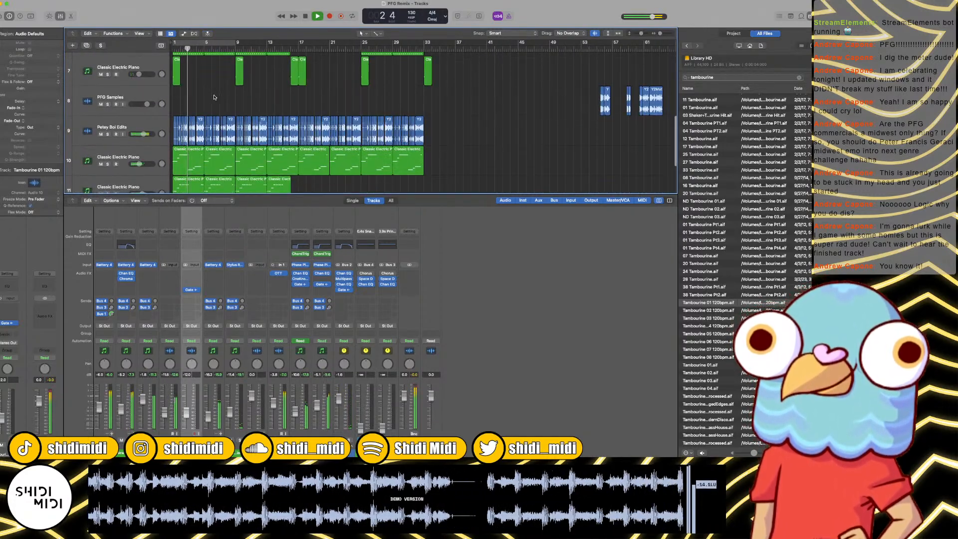
pyautogui.scroll(6, 214, 97)
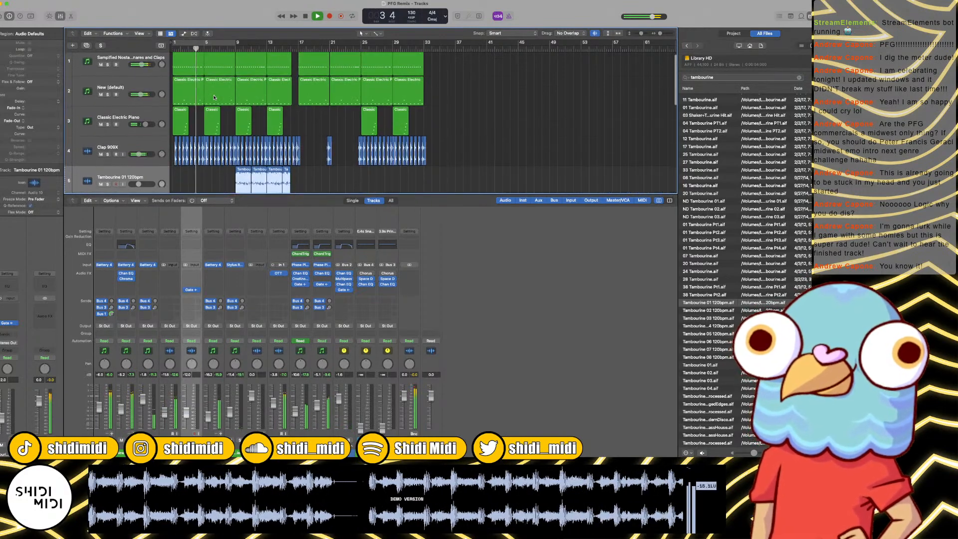
pyautogui.scroll(-3, 212, 108)
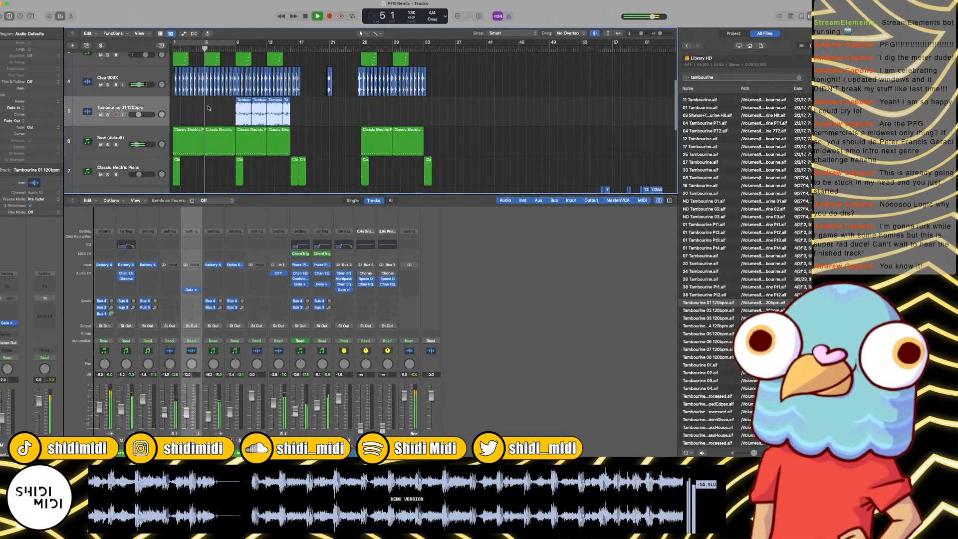
pyautogui.scroll(3, 193, 113)
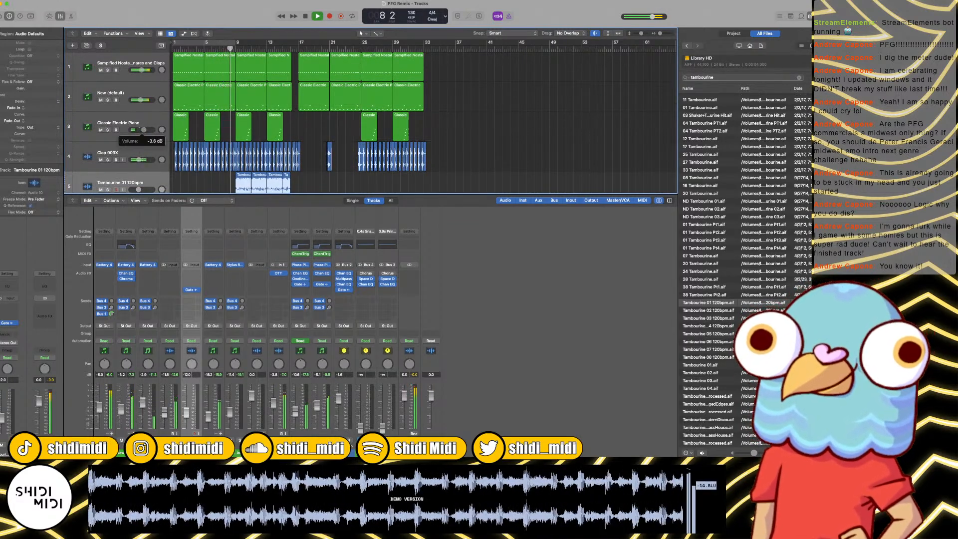
# Step: Listen to the section with the tambourine from bar 9 and examine the tracks down to Hocket, then stop playback
pyautogui.press('super+Right')
pyautogui.press('super+Right')
pyautogui.press('super+Right')
pyautogui.press('super+Right')
pyautogui.press('super+Right')
pyautogui.press('super+Right')
pyautogui.press('super+Right')
pyautogui.press('super+Right')
pyautogui.press('super+Right')
pyautogui.press('super+Right')
pyautogui.press('super+Right')
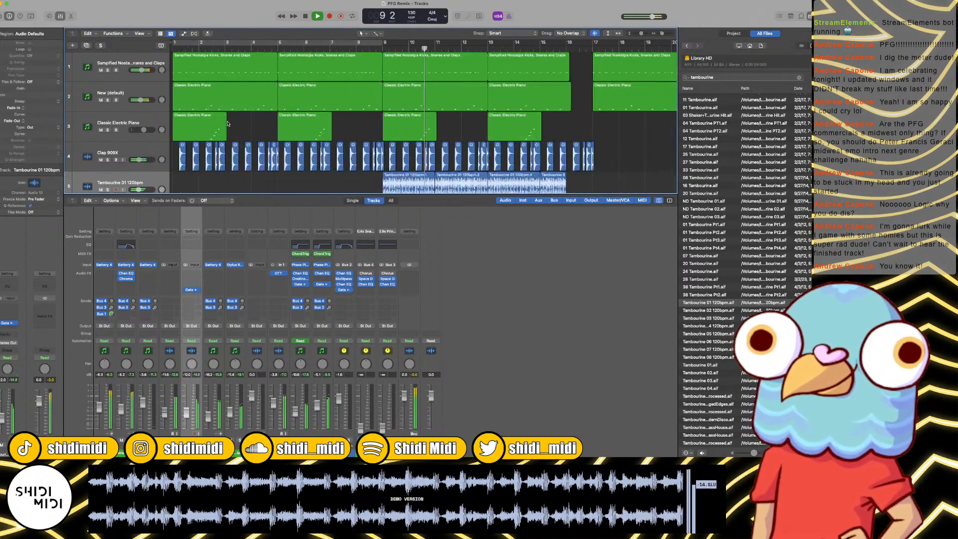
pyautogui.press('super+Left')
pyautogui.press('super+Left')
pyautogui.press('super+Left')
pyautogui.press('super+Left')
pyautogui.press('super+Left')
pyautogui.press('super+Left')
pyautogui.press('super+Left')
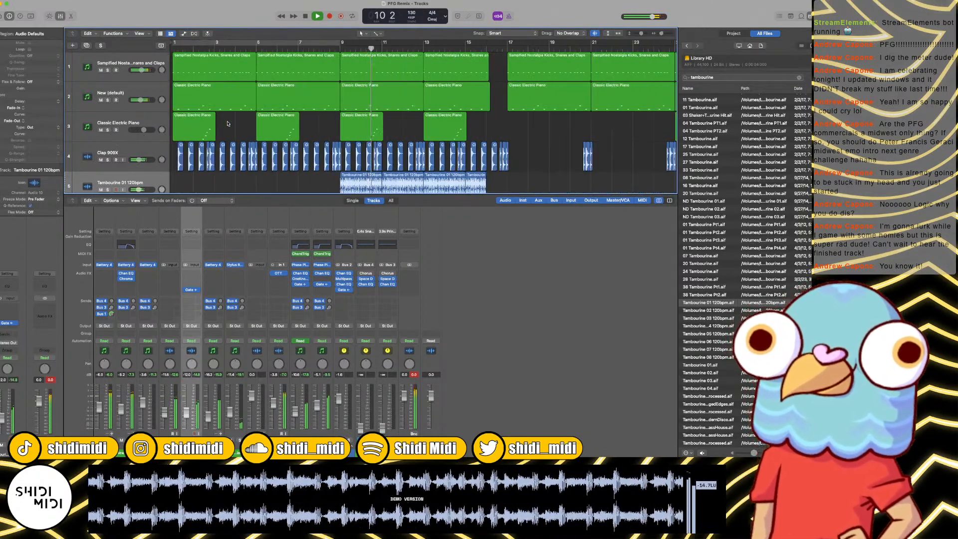
pyautogui.scroll(-8, 430, 109)
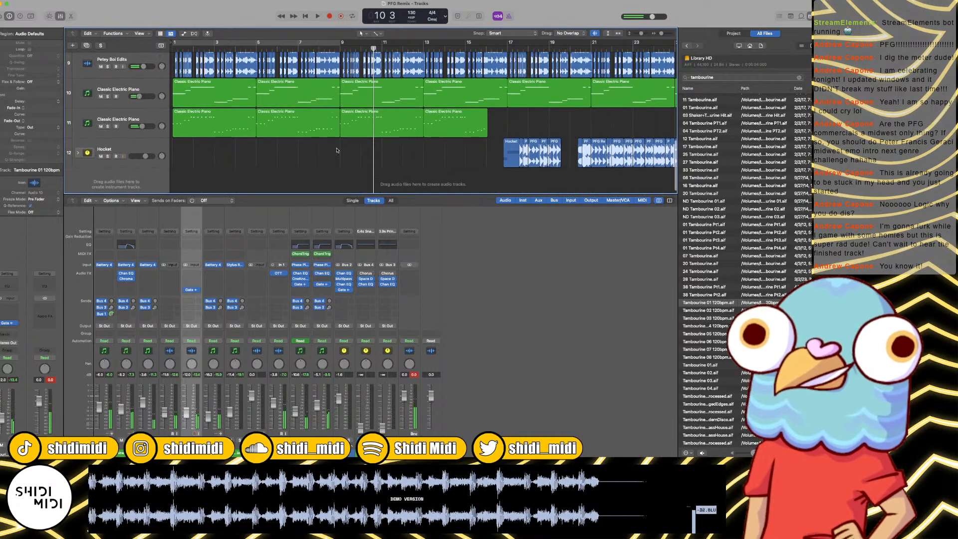
pyautogui.press('super+Left')
pyautogui.press('super+Left')
pyautogui.scroll(3, 298, 125)
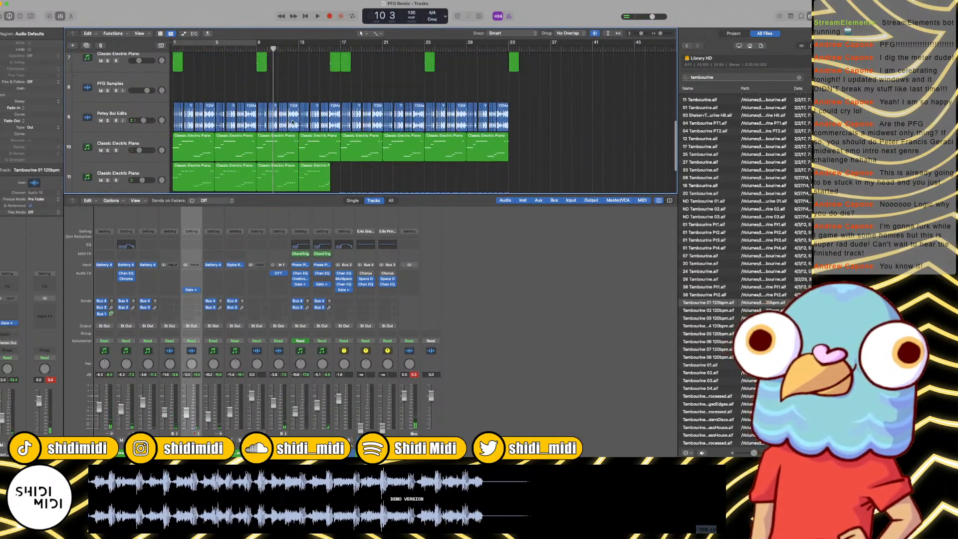
pyautogui.hscroll(3, 240, 140)
# Step: Play the arrangement from bar 1 and examine the drum, clap and tambourine tracks leading up to bar 9
pyautogui.press('Return')
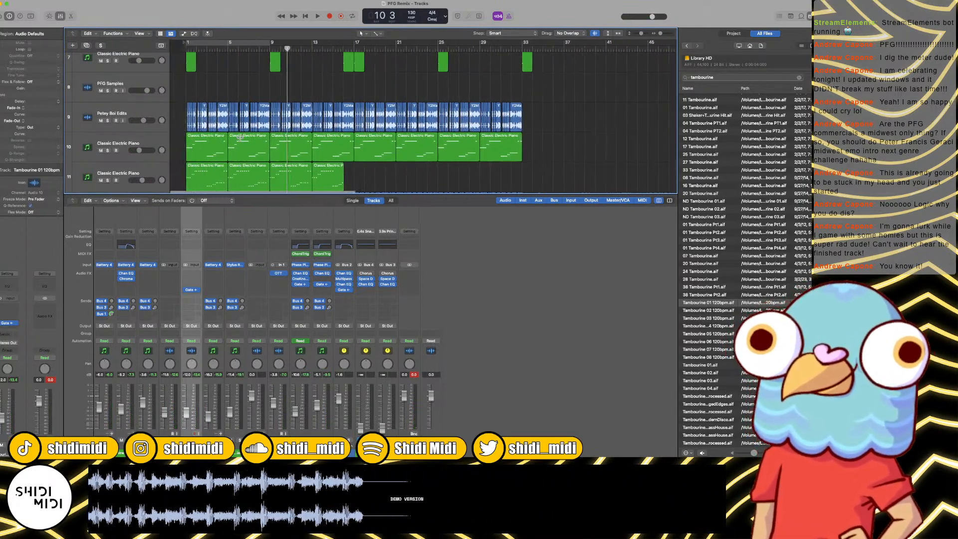
pyautogui.press('space')
pyautogui.press('super+Right')
pyautogui.press('super+Right')
pyautogui.press('super+Right')
pyautogui.press('super+Right')
pyautogui.press('super+Right')
pyautogui.press('super+Right')
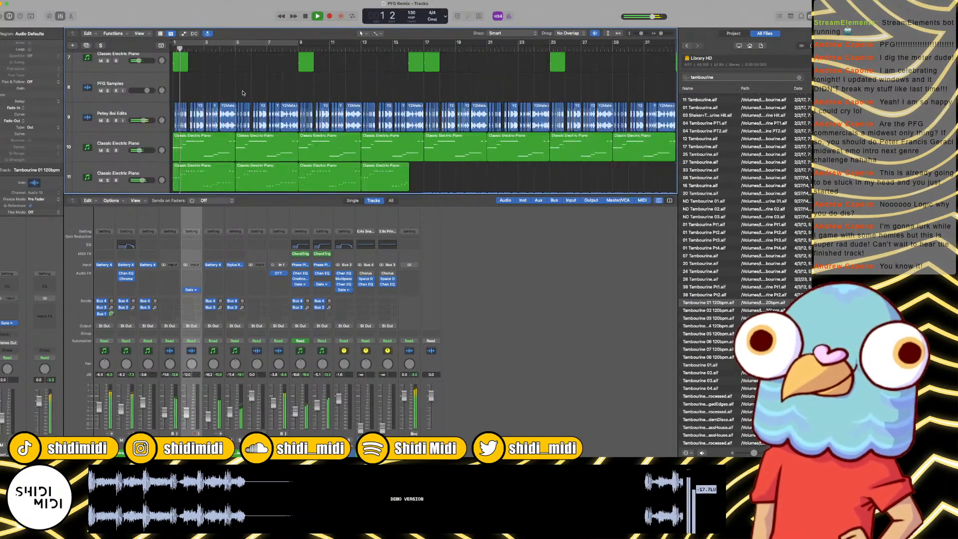
pyautogui.hscroll(5, 243, 93)
pyautogui.scroll(6, 349, 99)
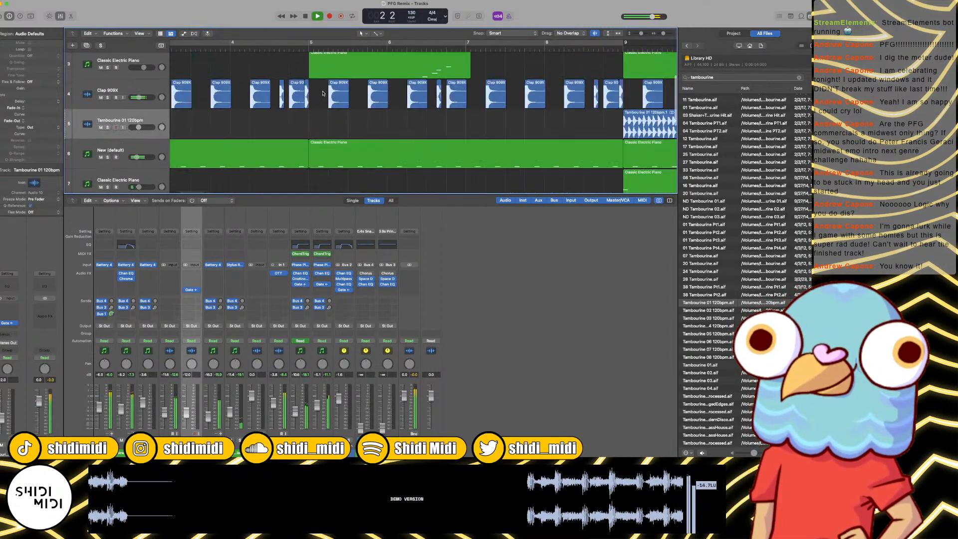
pyautogui.scroll(-5, 426, 104)
pyautogui.press('super+Left')
pyautogui.press('super+Left')
pyautogui.press('super+Left')
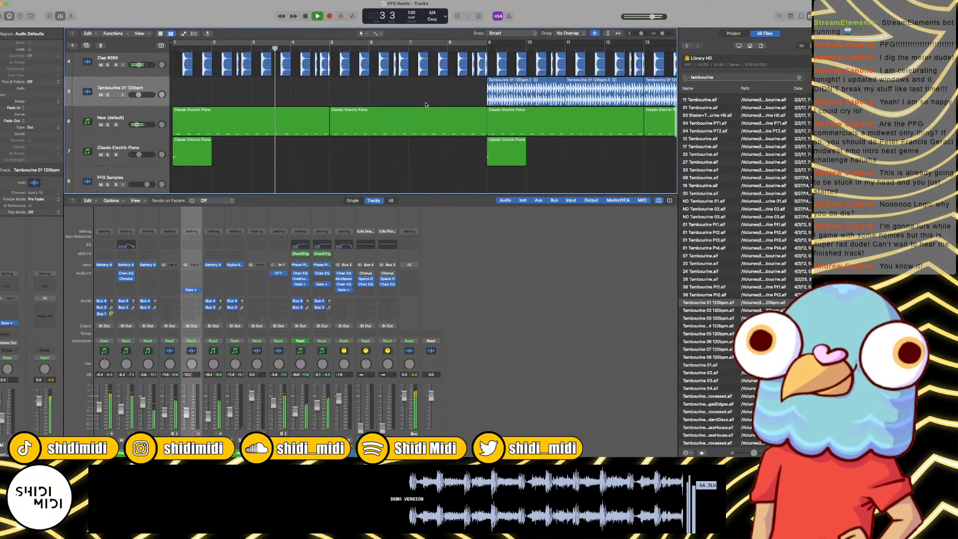
pyautogui.scroll(4, 426, 105)
pyautogui.scroll(1, 426, 105)
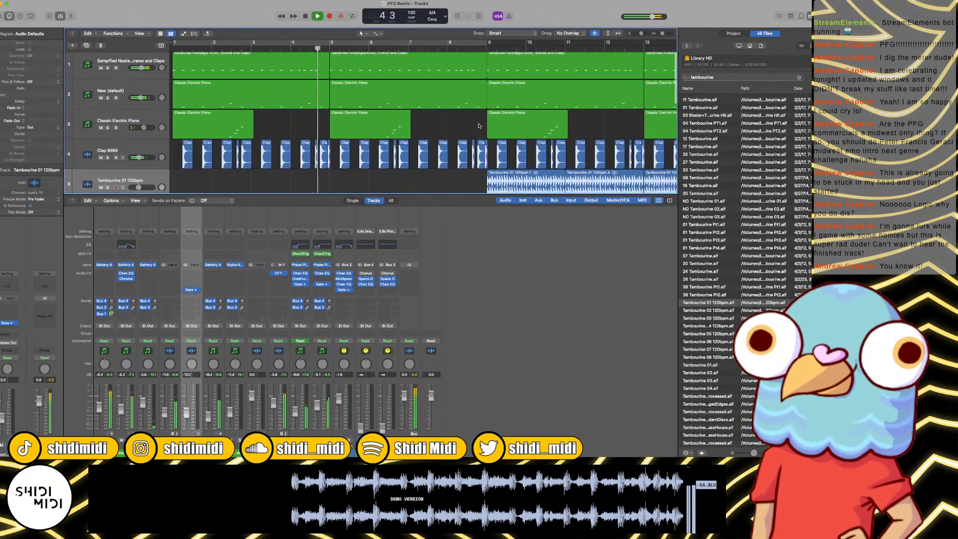
# Step: Stop playback and replace the short Clap 909X region just before bar 9 with a reversed clap copy
pyautogui.press('super+Right')
pyautogui.press('super+Right')
pyautogui.press('super+Right')
pyautogui.press('super+Right')
pyautogui.hscroll(7, 479, 126)
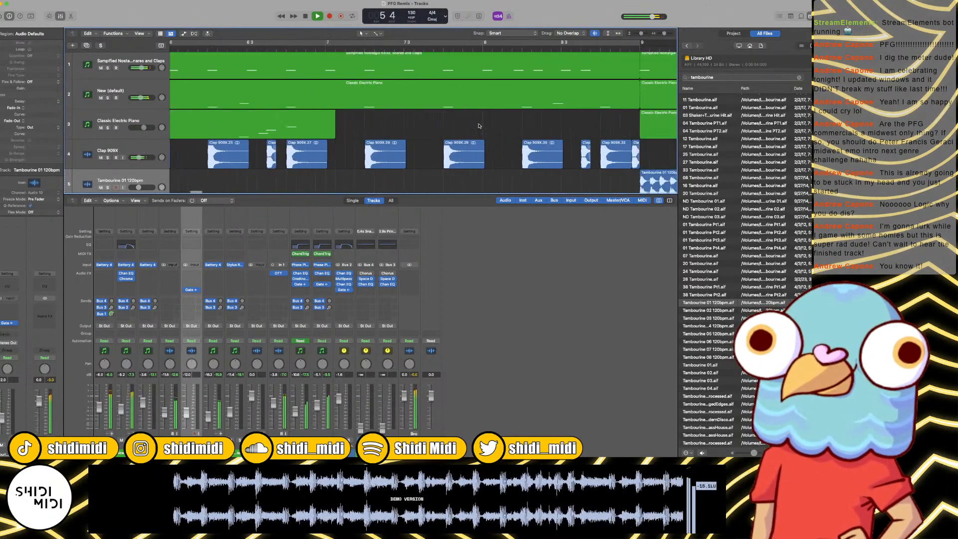
pyautogui.hscroll(2, 478, 126)
pyautogui.press('space')
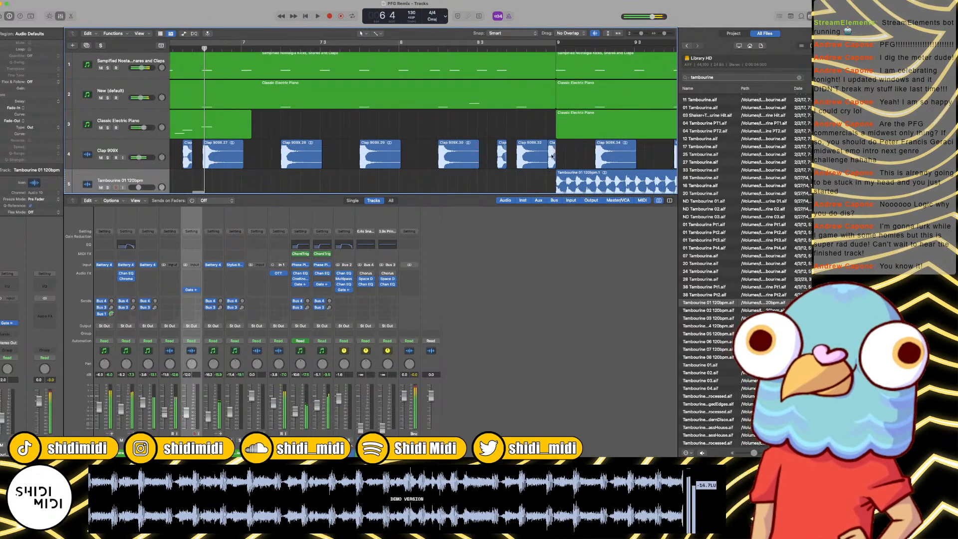
pyautogui.click(552, 156)
pyautogui.press('Delete')
pyautogui.click(544, 153)
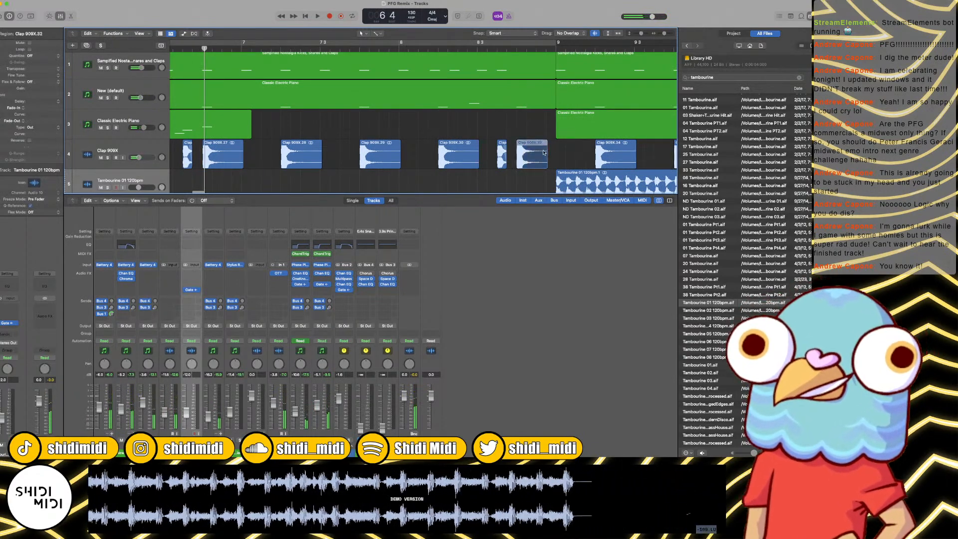
pyautogui.moveTo(544, 153)
pyautogui.mouseDown()
pyautogui.moveTo(564, 159)
pyautogui.moveTo(555, 159)
pyautogui.mouseUp()
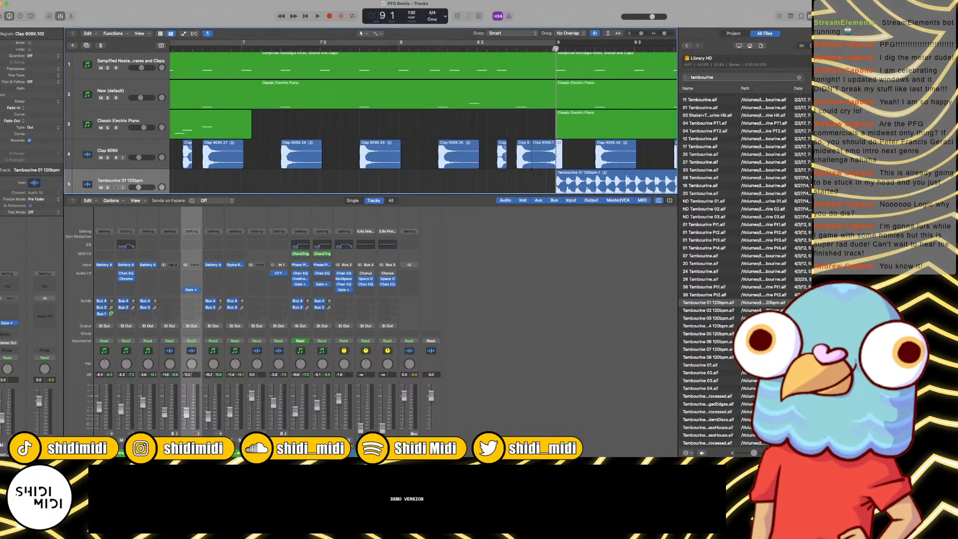
# Step: Trim the start of the reversed clap that ends at bar 9 and audition the transition from bar 8
pyautogui.moveTo(530, 167); pyautogui.dragTo(537, 167)
pyautogui.click(538, 166)
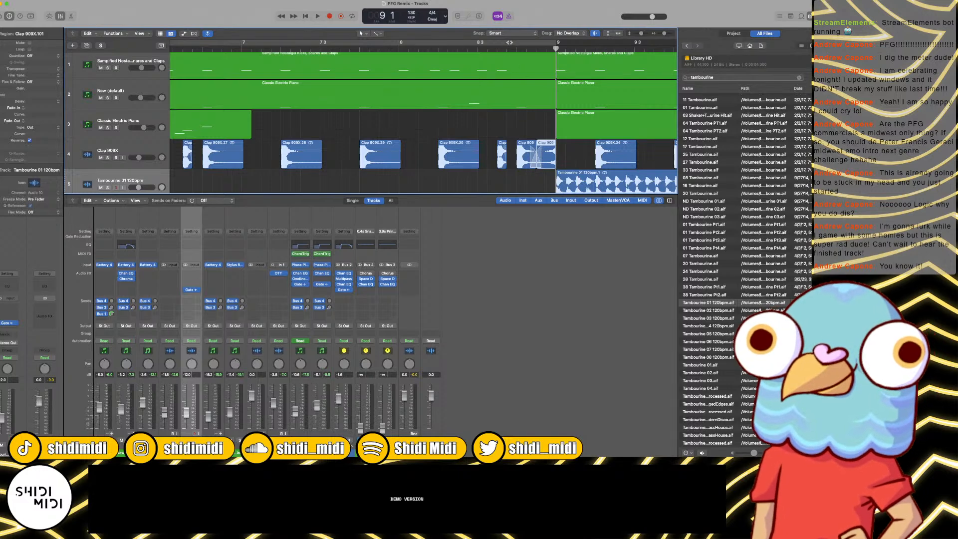
pyautogui.press('space')
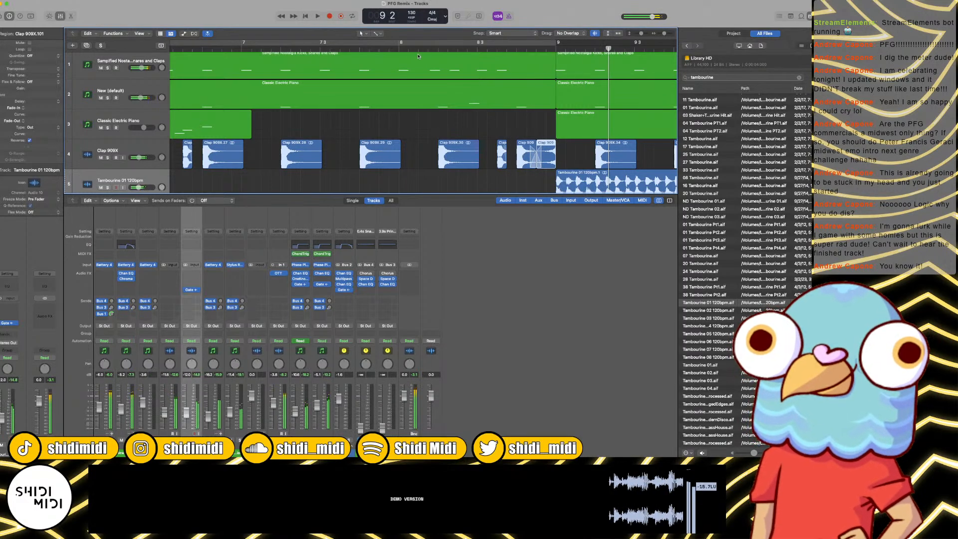
pyautogui.press('super+Left')
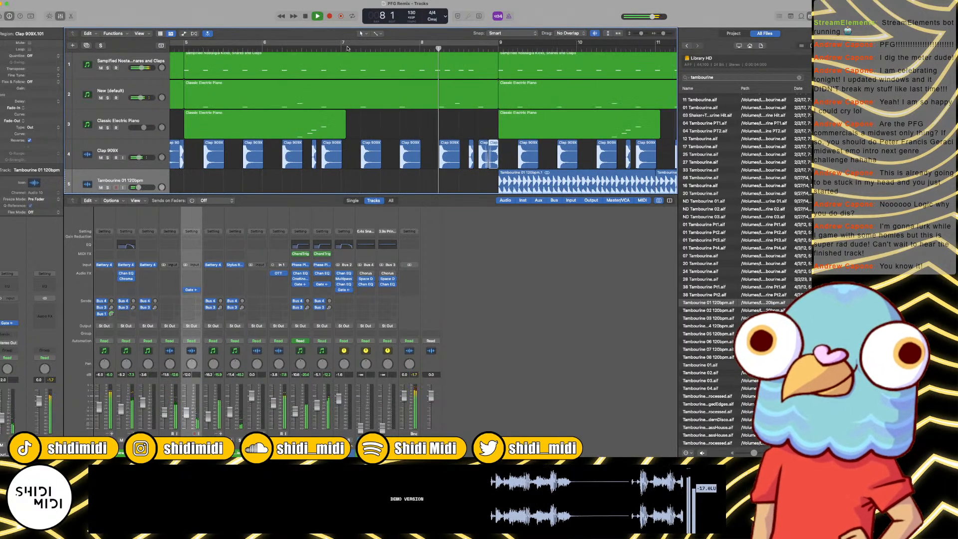
pyautogui.press('super+Left')
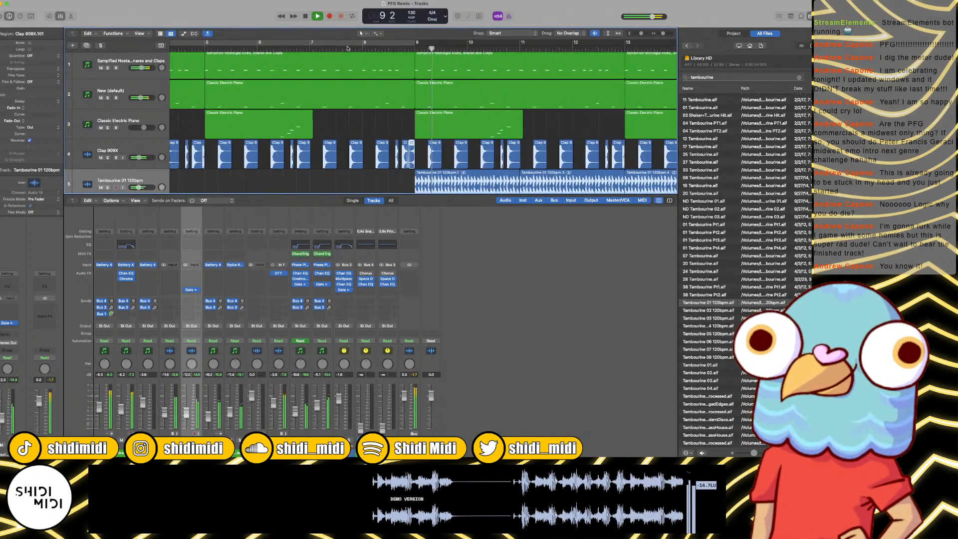
pyautogui.press('space')
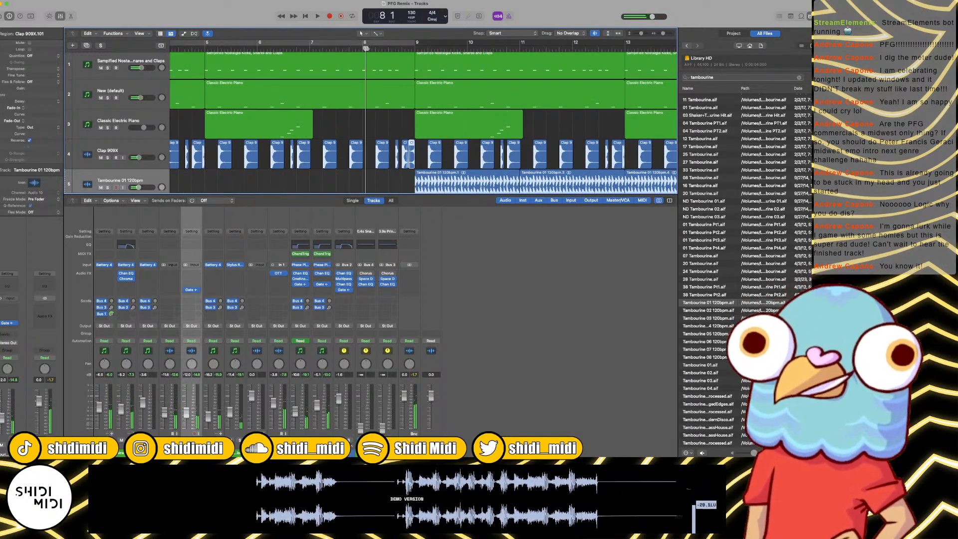
# Step: Split the Sampified Nostalgia drum region at bar 8, delete its part up to bar 9, and play the transition
pyautogui.click(372, 59)
pyautogui.press('super+t')
pyautogui.click(372, 58)
pyautogui.press('Delete')
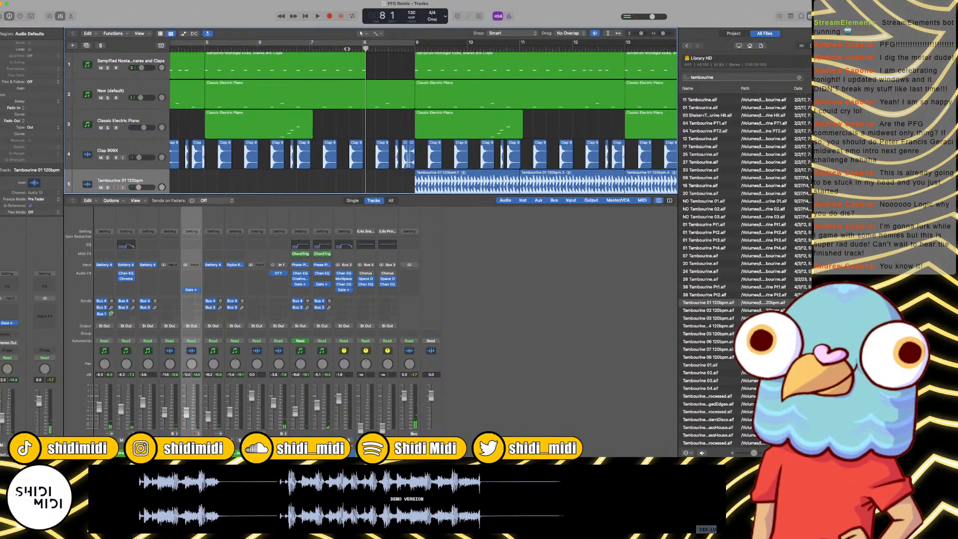
pyautogui.click(346, 52)
pyautogui.press('space')
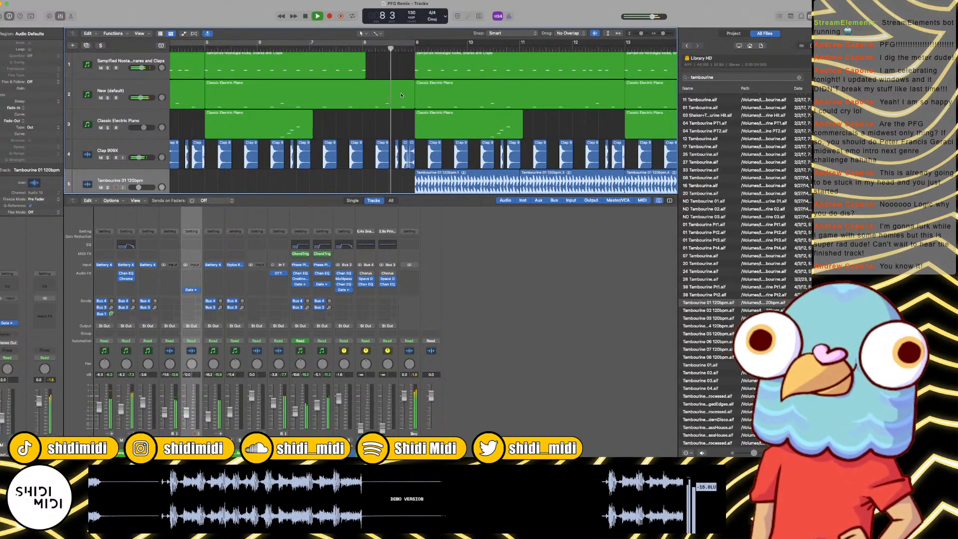
# Step: Keep the arrangement playing from bar 8 and examine the drum, clap, tambourine and piano tracks up to bar 16
pyautogui.scroll(-3, 397, 97)
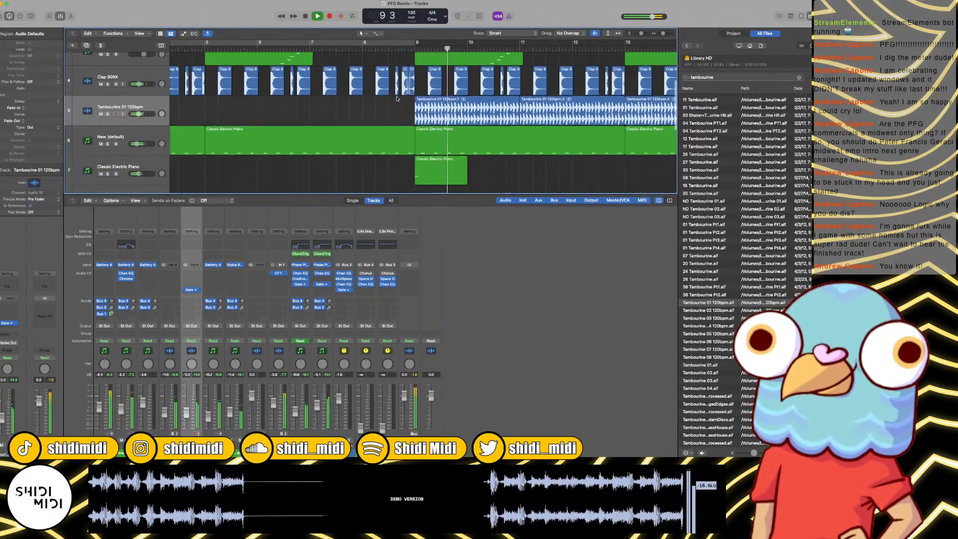
pyautogui.press('super+Left')
pyautogui.press('super+Left')
pyautogui.press('super+Left')
pyautogui.scroll(-1, 310, 147)
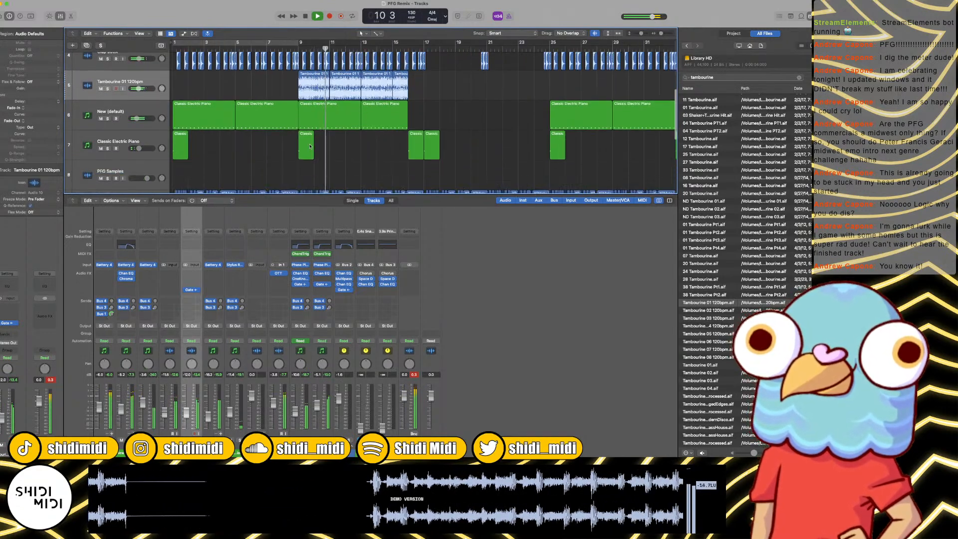
pyautogui.scroll(1, 152, 140)
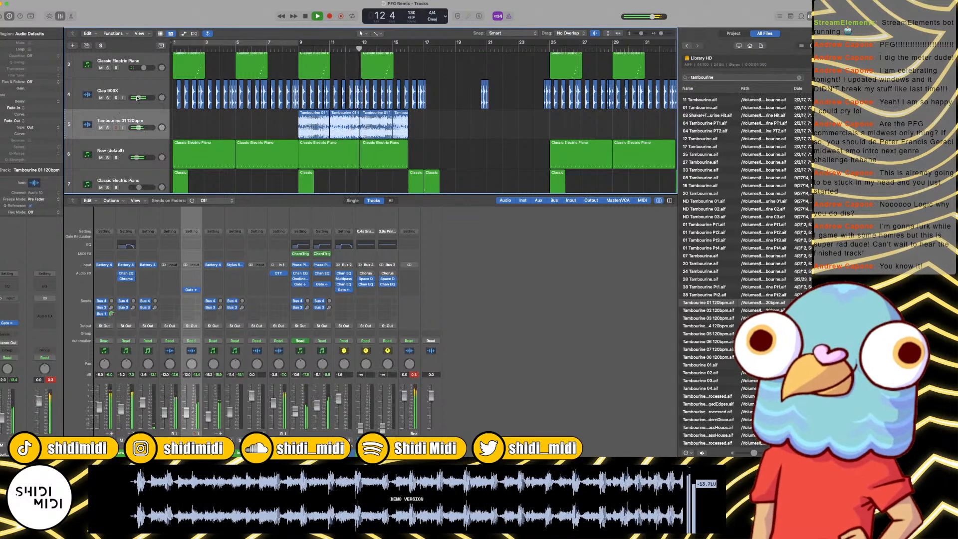
pyautogui.scroll(2, 254, 111)
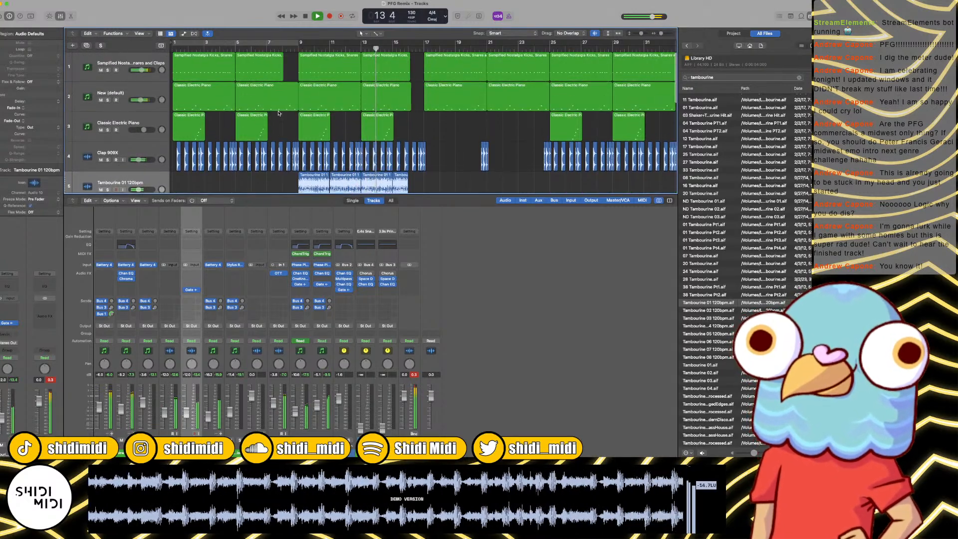
pyautogui.scroll(-4, 363, 138)
pyautogui.scroll(4, 363, 138)
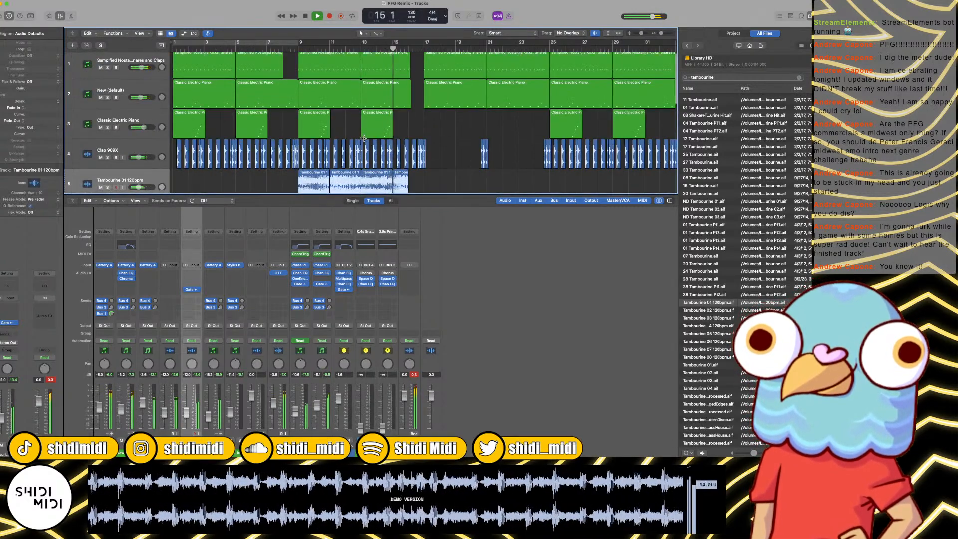
pyautogui.scroll(-3, 363, 138)
pyautogui.scroll(-3, 364, 138)
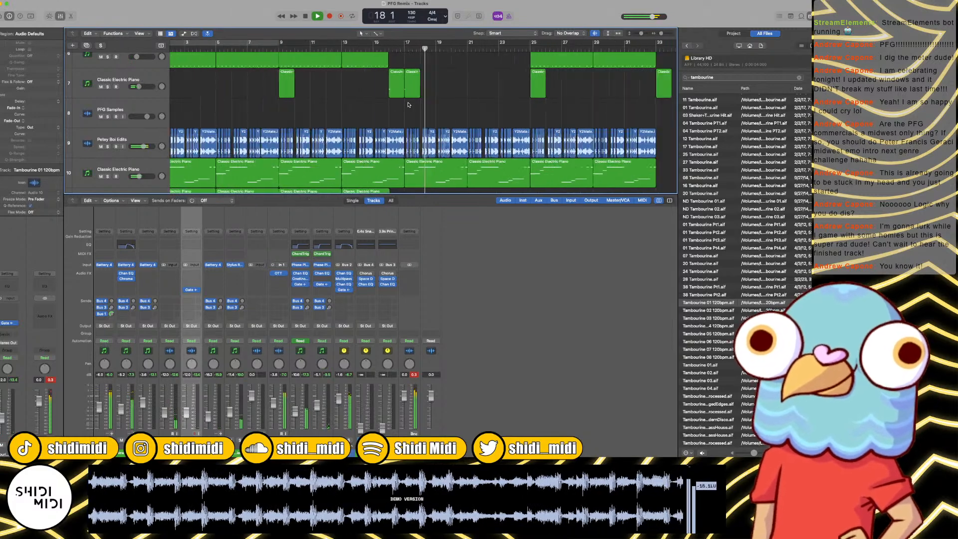
# Step: Listen to the Hocket section from bar 18 to bar 29, examine the region layout on all tracks, and stop playback
pyautogui.press('super+Left')
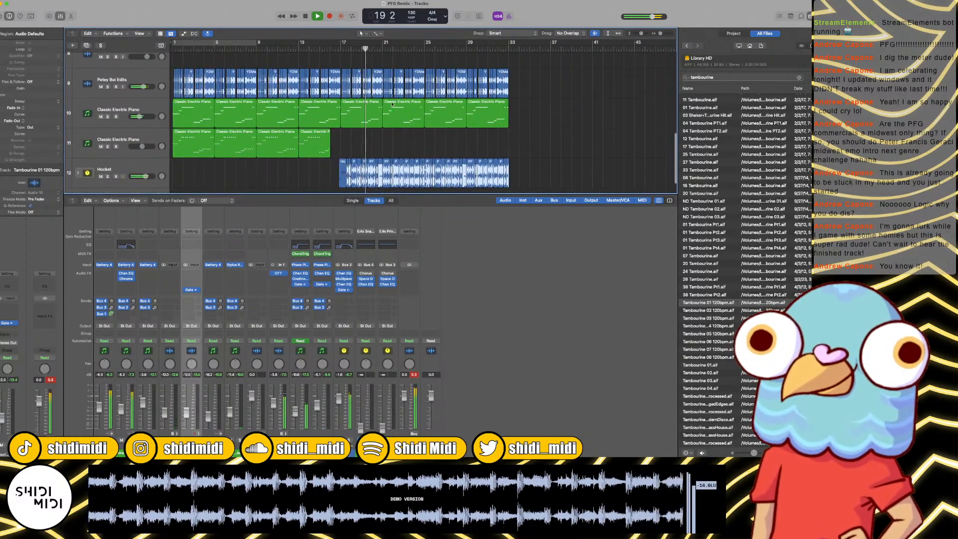
pyautogui.scroll(-1, 392, 105)
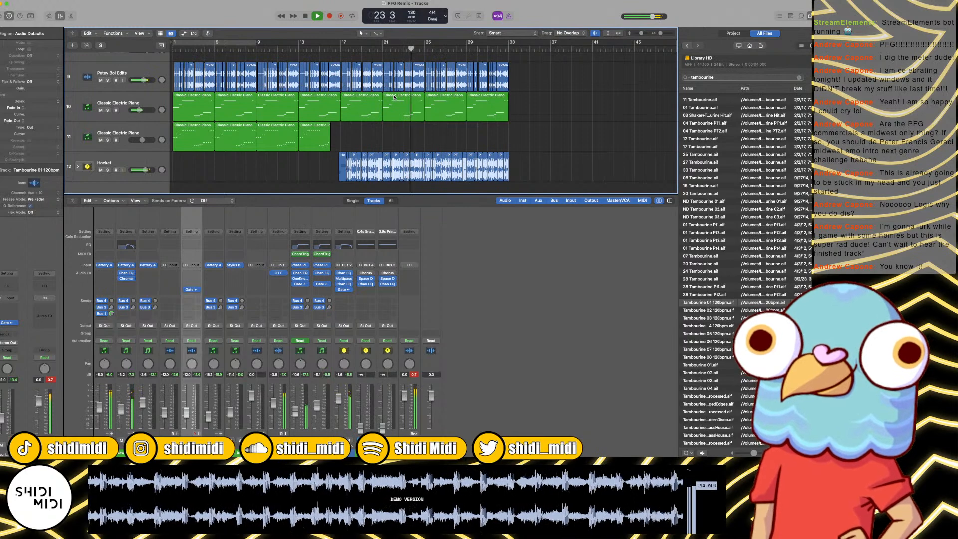
pyautogui.scroll(10, 394, 97)
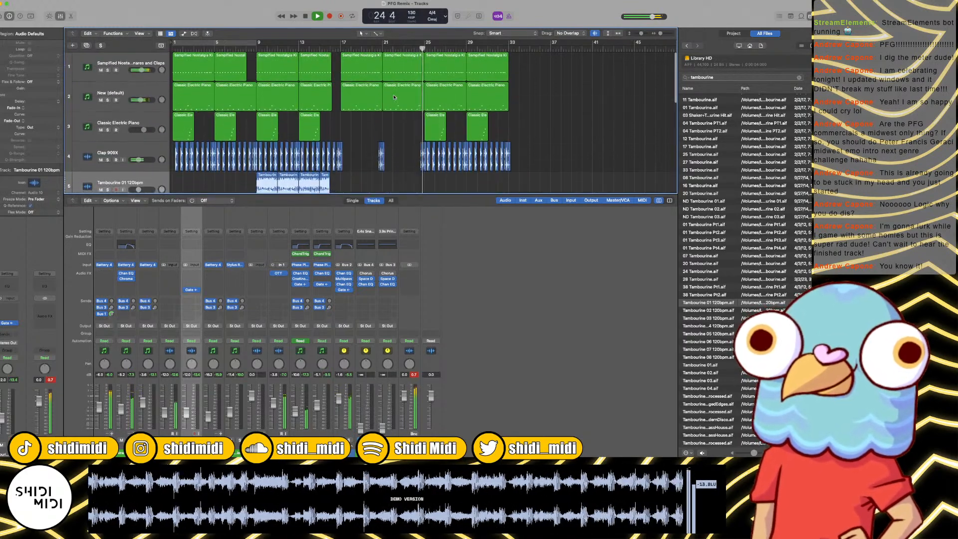
pyautogui.scroll(-10, 394, 97)
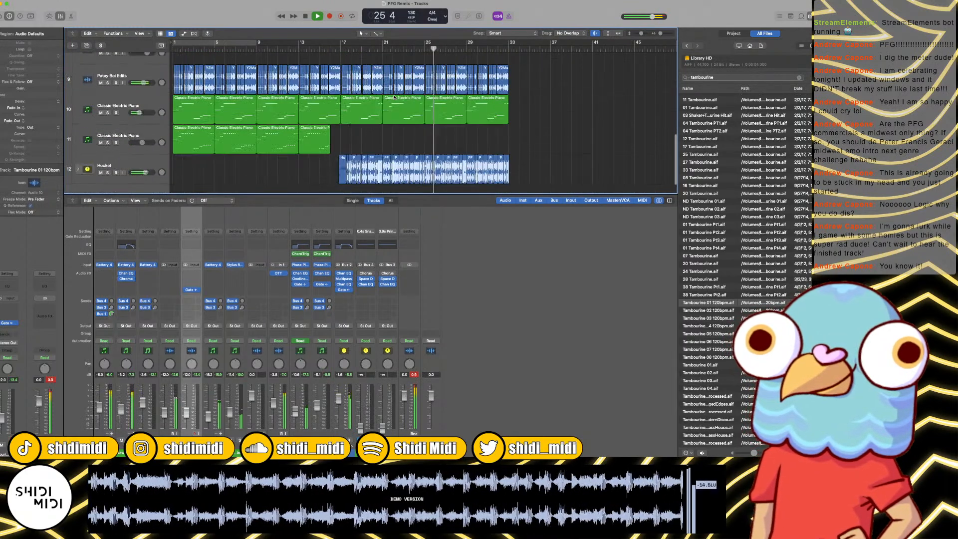
pyautogui.scroll(1, 394, 96)
pyautogui.press('super+Down')
pyautogui.press('super+Down')
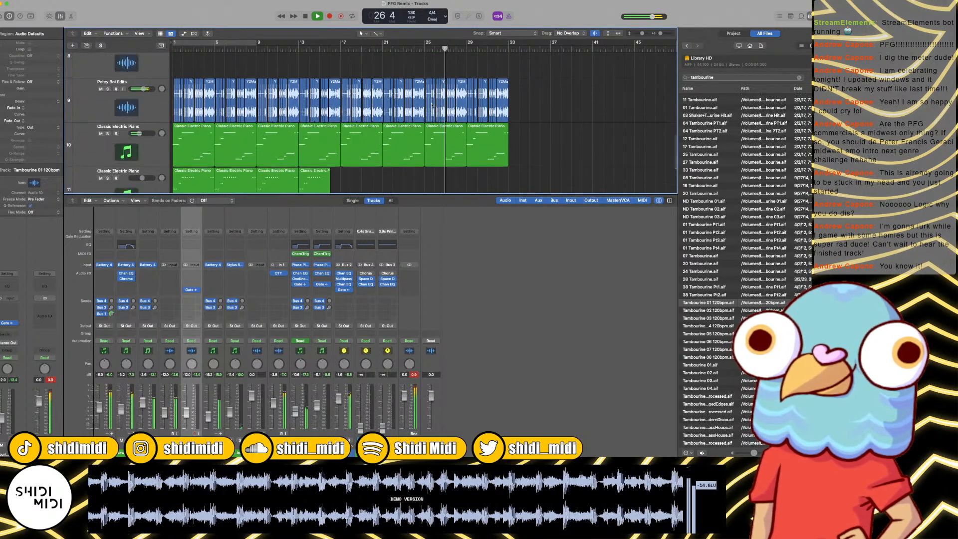
pyautogui.scroll(-4, 432, 106)
pyautogui.scroll(3, 432, 105)
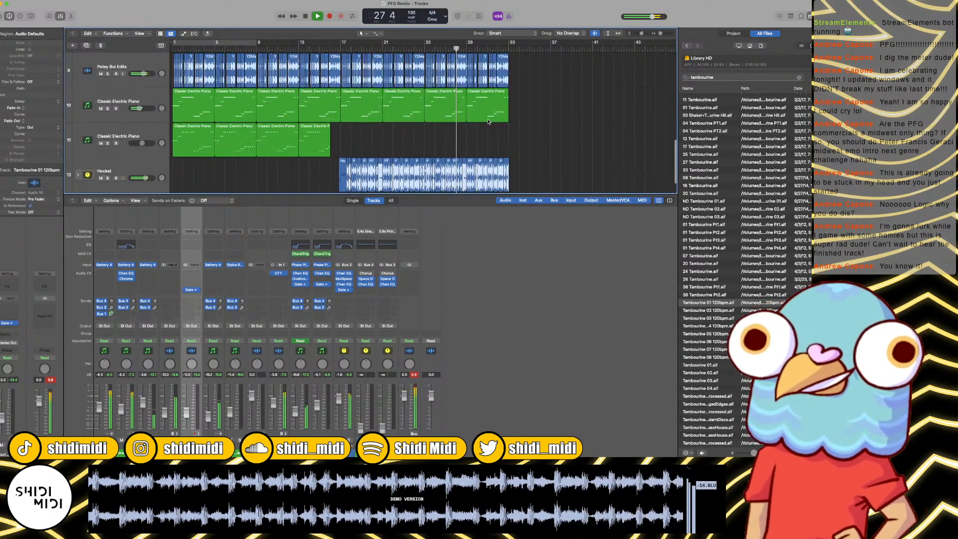
pyautogui.press('super+Up')
pyautogui.press('super+Up')
pyautogui.press('super+Right')
pyautogui.press('super+Right')
pyautogui.press('super+Right')
pyautogui.press('super+Right')
pyautogui.press('super+Right')
pyautogui.press('super+Left')
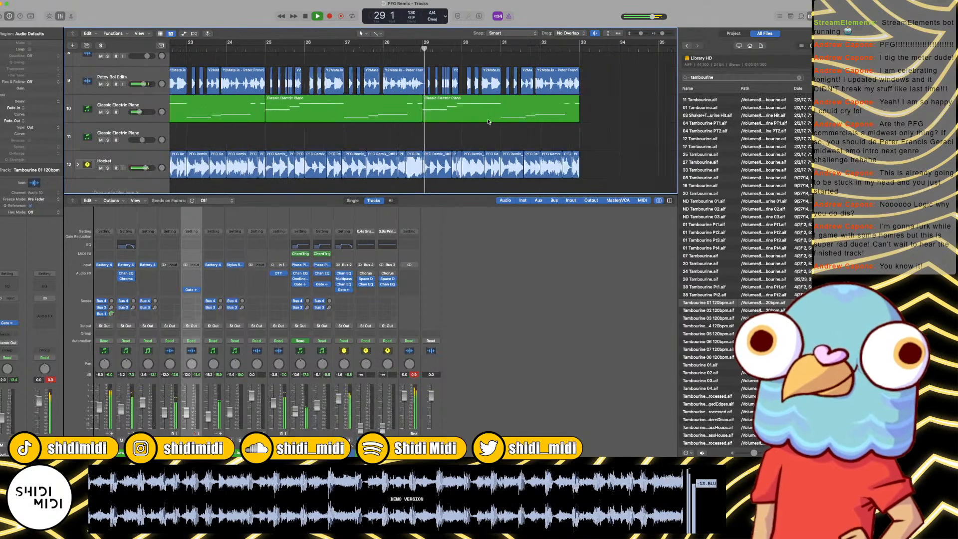
pyautogui.press('super+Left')
pyautogui.press('super+Left')
pyautogui.press('super+Left')
pyautogui.press('super+Left')
pyautogui.press('super+Left')
pyautogui.press('space')
pyautogui.scroll(8, 317, 90)
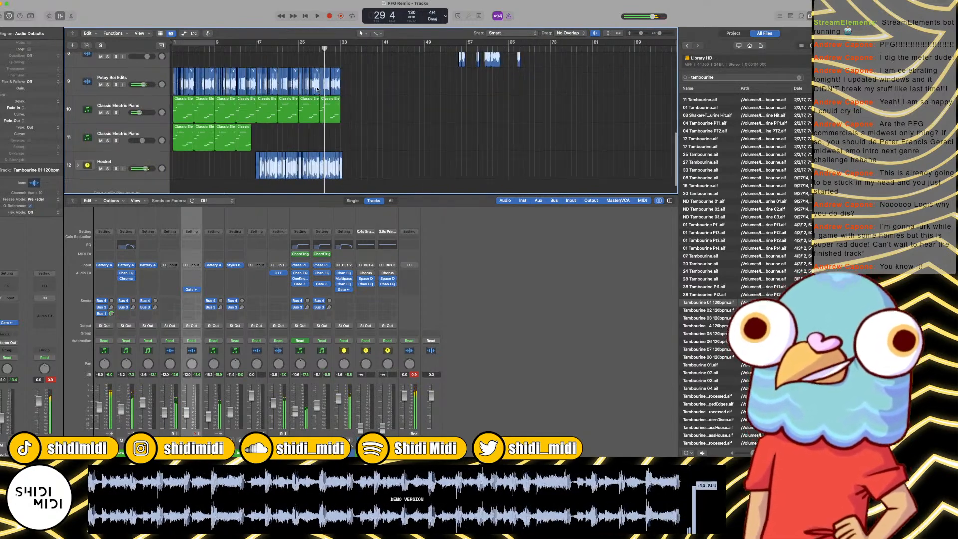
# Step: Return the playhead to bar 1 and search the sample library for "downer"
pyautogui.press('Return')
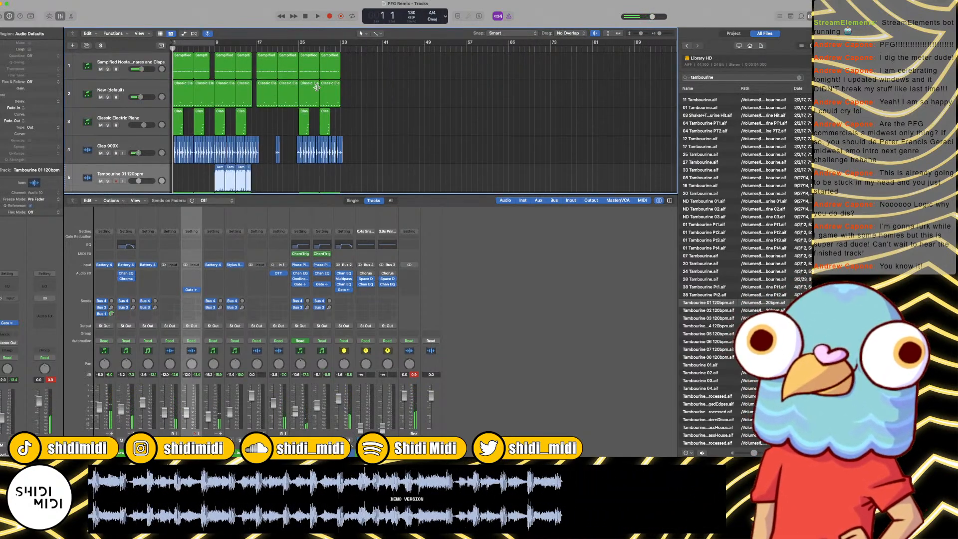
pyautogui.scroll(-8, 317, 87)
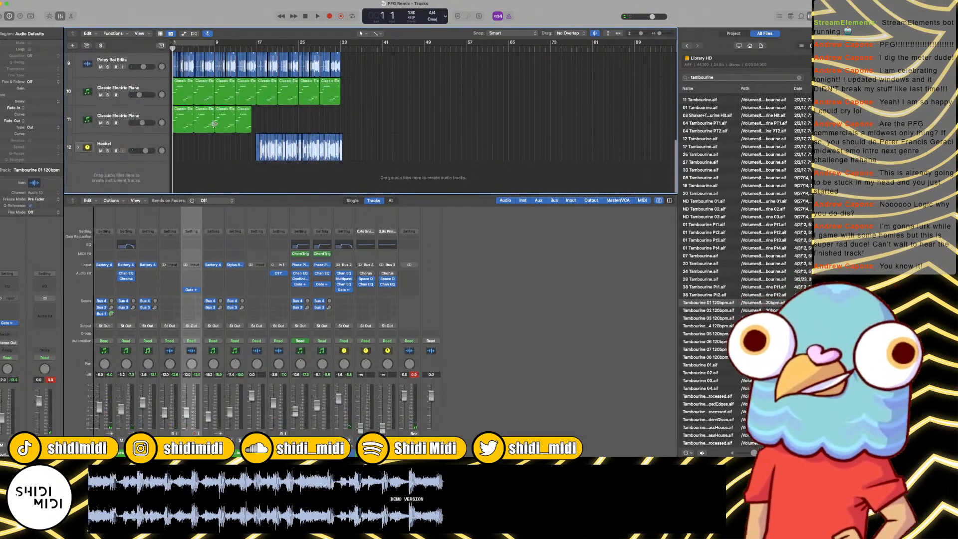
pyautogui.press('super+Right')
pyautogui.press('super+Right')
pyautogui.press('super+Right')
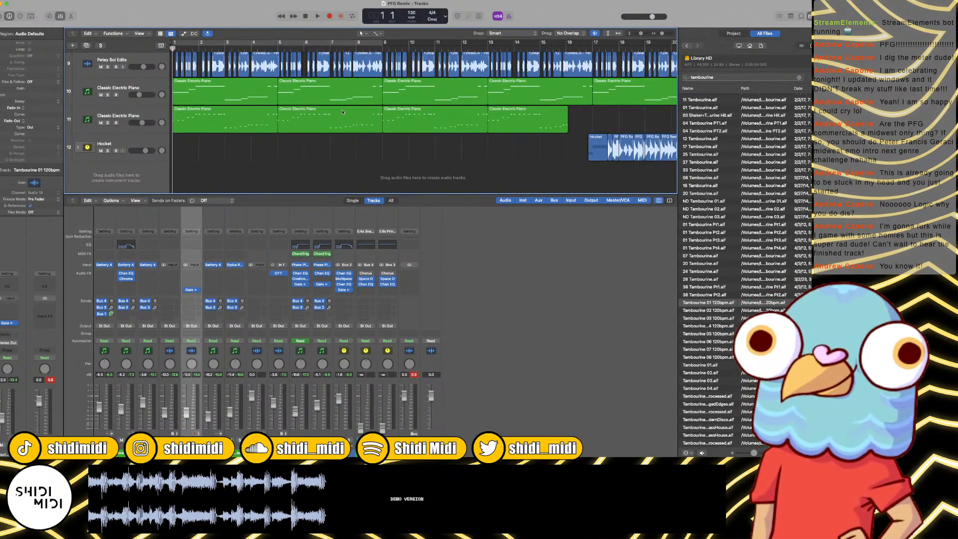
pyautogui.press('super+Left')
pyautogui.click(724, 80)
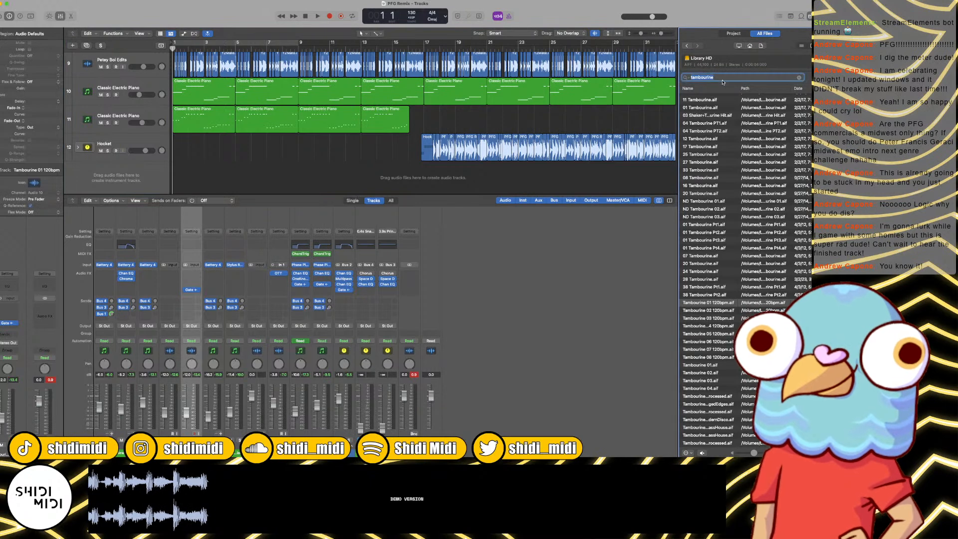
pyautogui.write('downer')
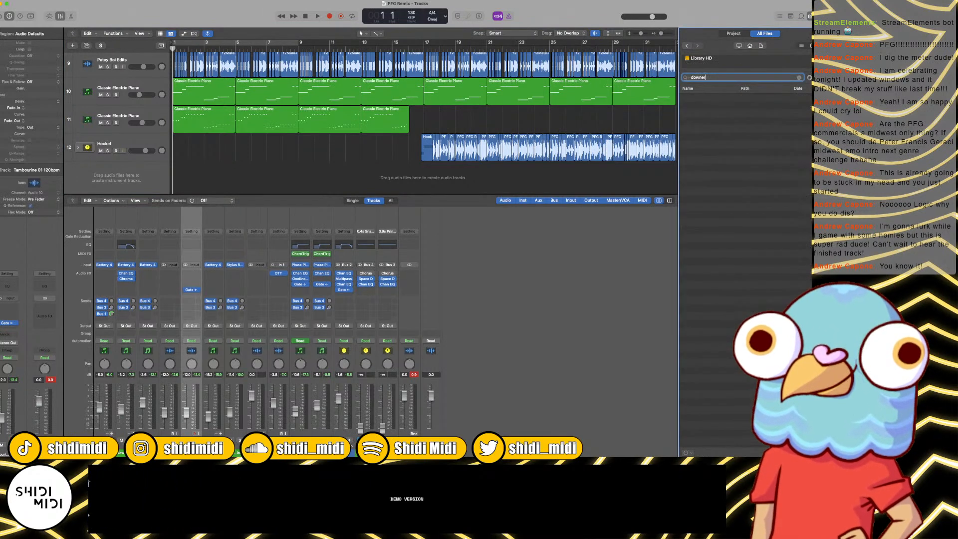
# Step: Audition the AVA downer samples one after another, followed by MidTom Downer.wav
pyautogui.click(722, 113)
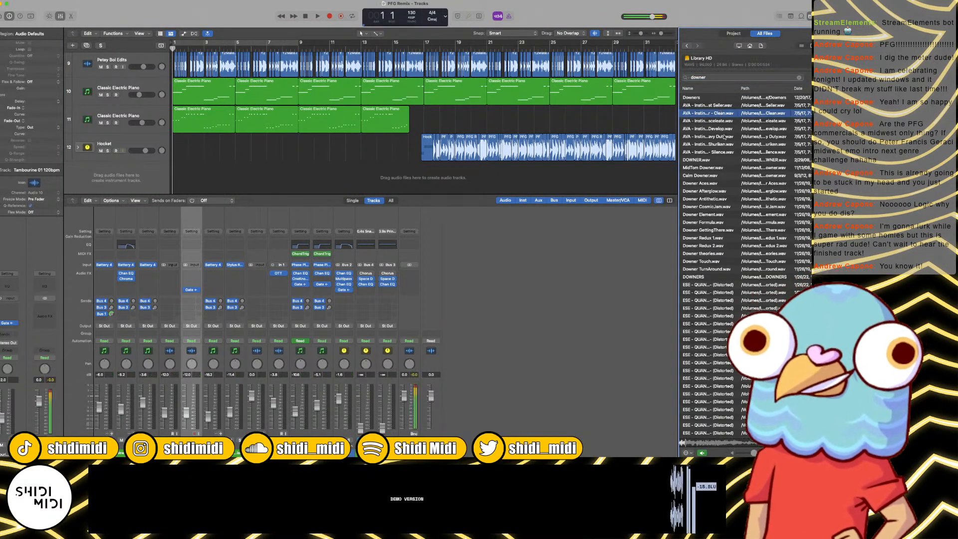
pyautogui.click(715, 122)
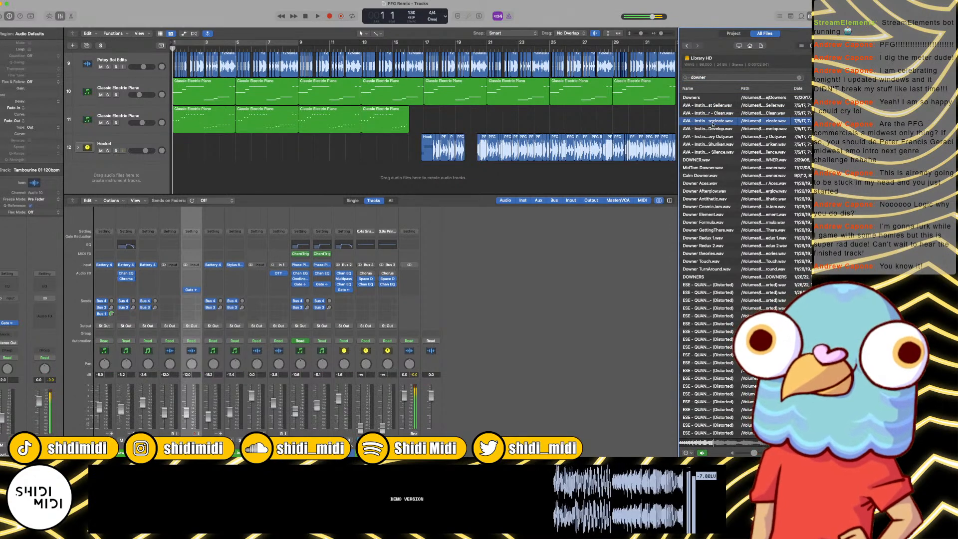
pyautogui.click(711, 129)
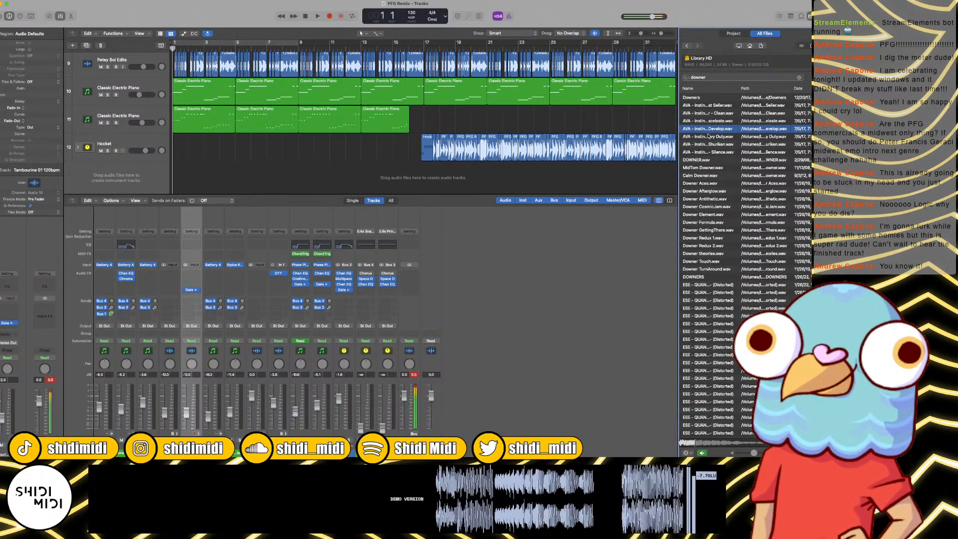
pyautogui.click(710, 136)
pyautogui.click(716, 144)
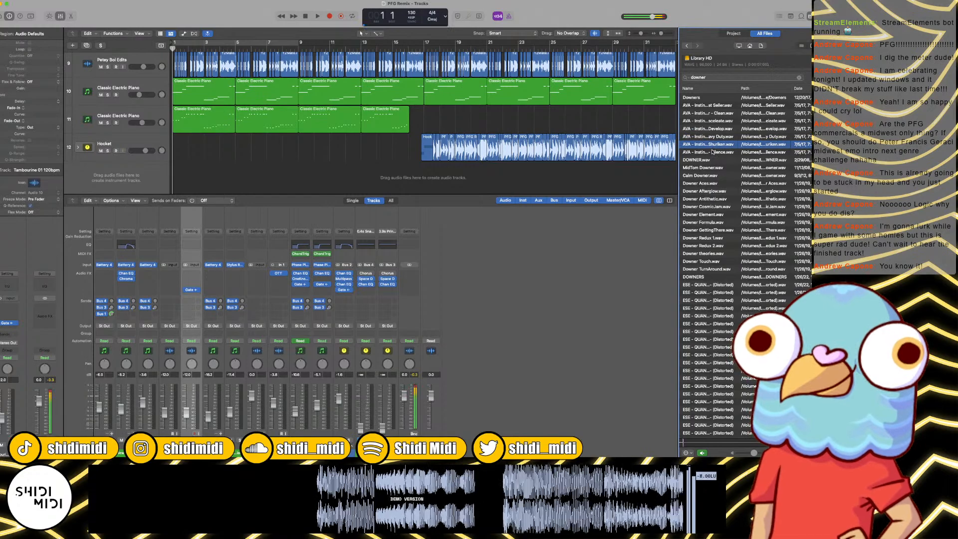
pyautogui.click(716, 152)
pyautogui.click(708, 167)
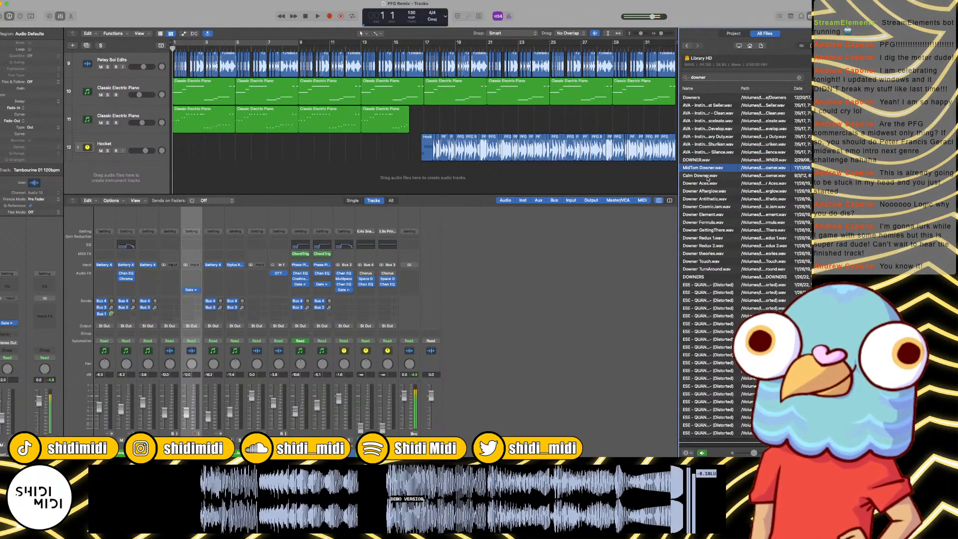
# Step: Audition Calm Downer.wav and the Downer samples, including Afterglow, CosmicJam, Element, Redux 1, Redux 2 and Touch
pyautogui.click(708, 175)
pyautogui.click(708, 191)
pyautogui.click(709, 206)
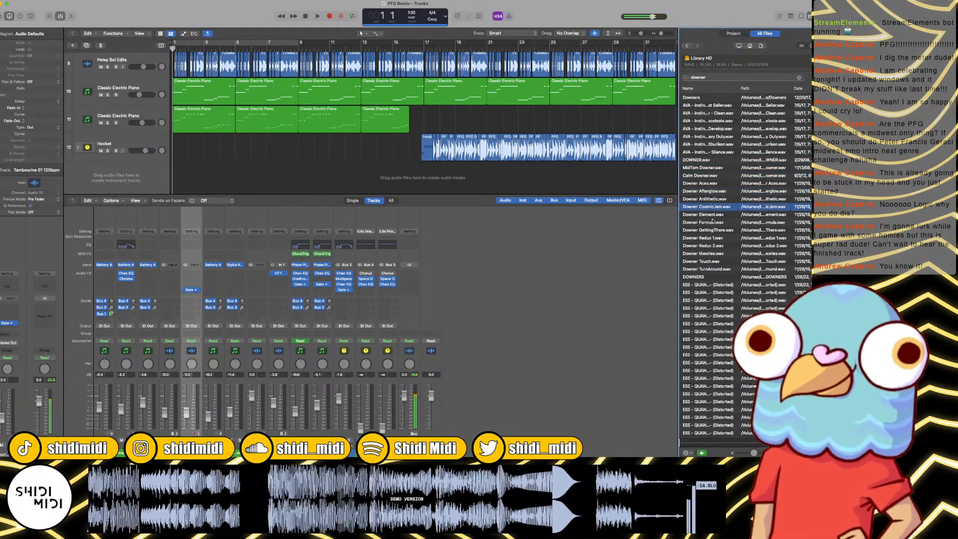
pyautogui.click(706, 215)
pyautogui.click(710, 237)
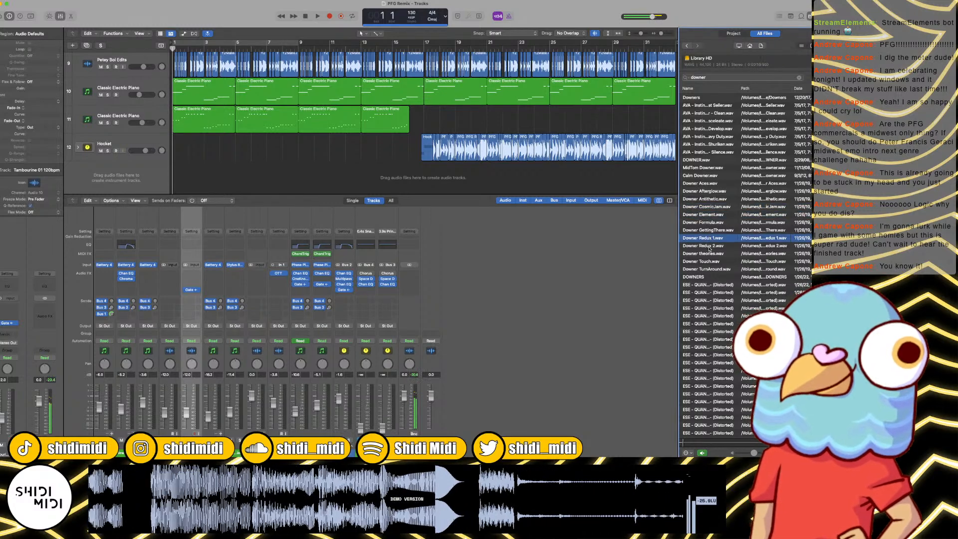
pyautogui.click(709, 246)
pyautogui.click(709, 261)
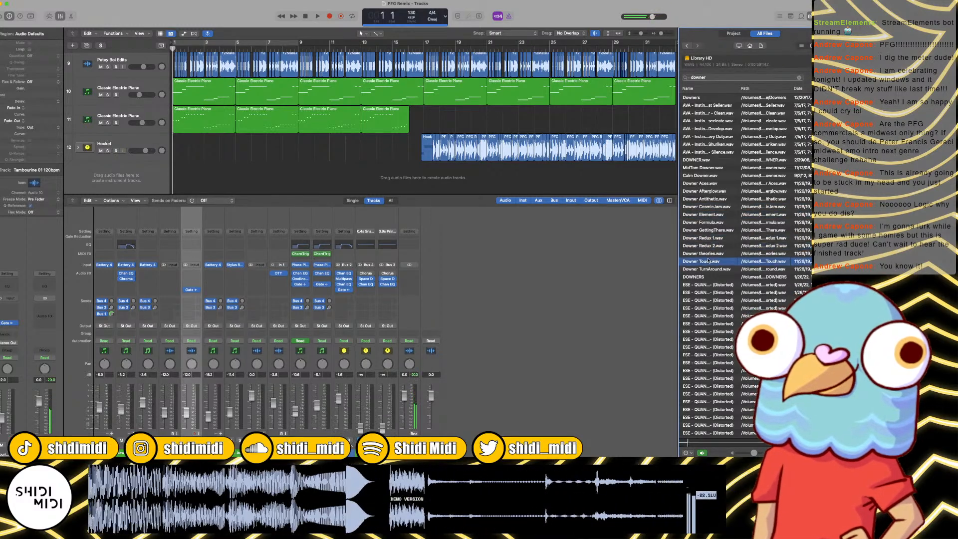
# Step: Audition several of the ESE - QUANTUM distorted downer samples further down the results
pyautogui.click(705, 285)
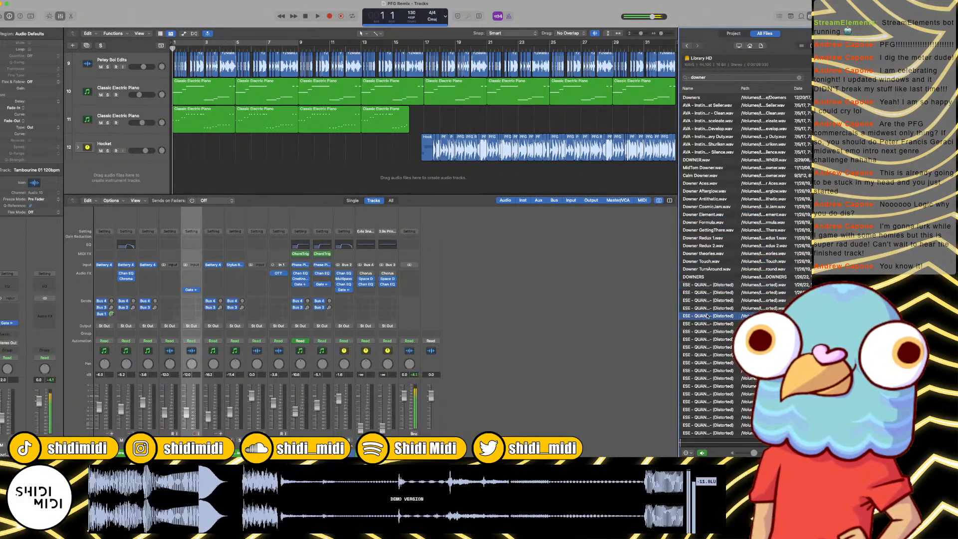
pyautogui.scroll(-5, 708, 314)
pyautogui.scroll(-3, 708, 312)
pyautogui.click(706, 294)
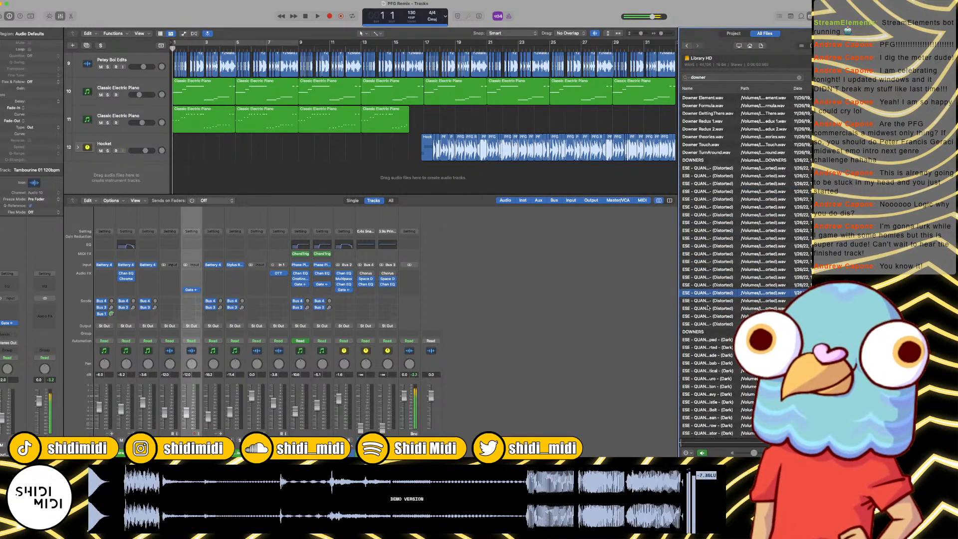
# Step: Place the ESE - QUANTUM Million Dollar (Distorted) downer on a new audio track at bar 16 and turn off waveform zoom
pyautogui.scroll(-3, 706, 295)
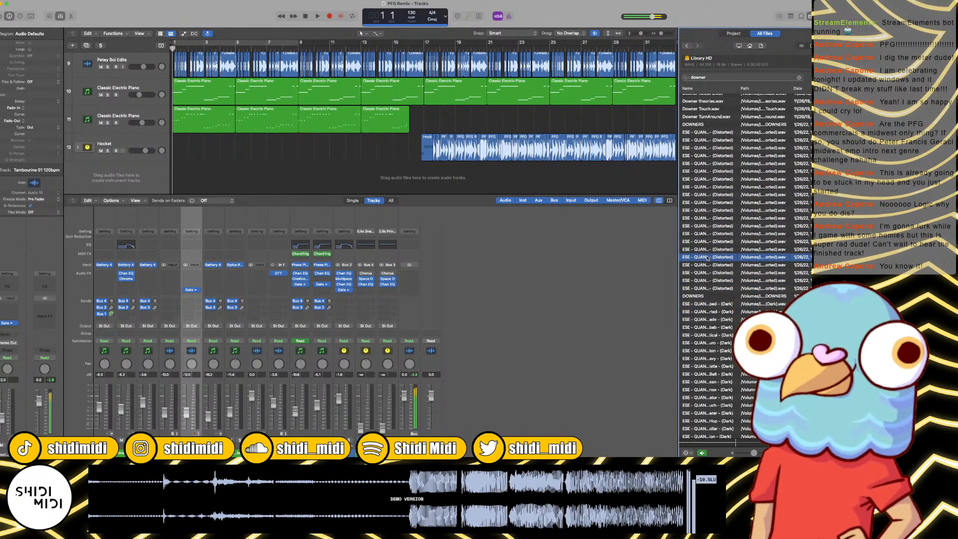
pyautogui.moveTo(708, 258); pyautogui.dragTo(405, 166)
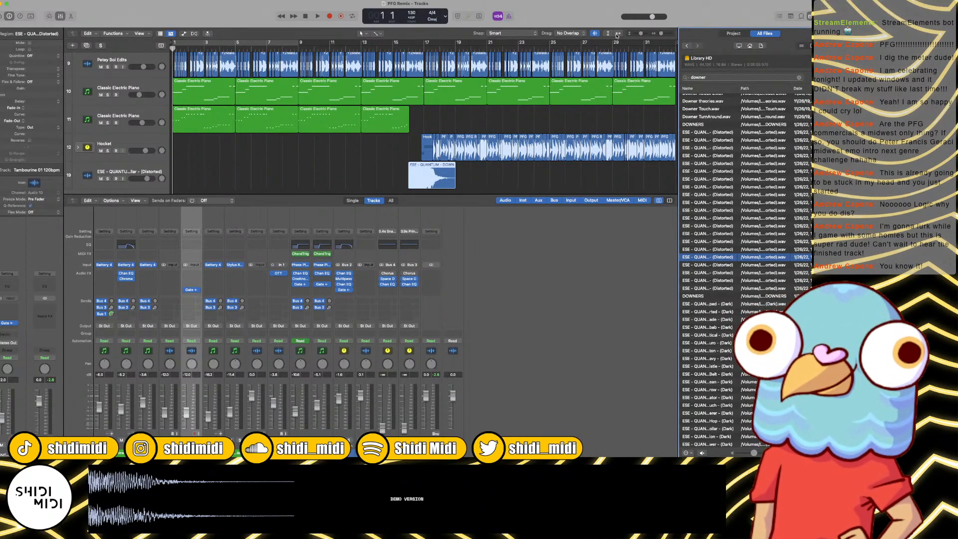
pyautogui.click(598, 33)
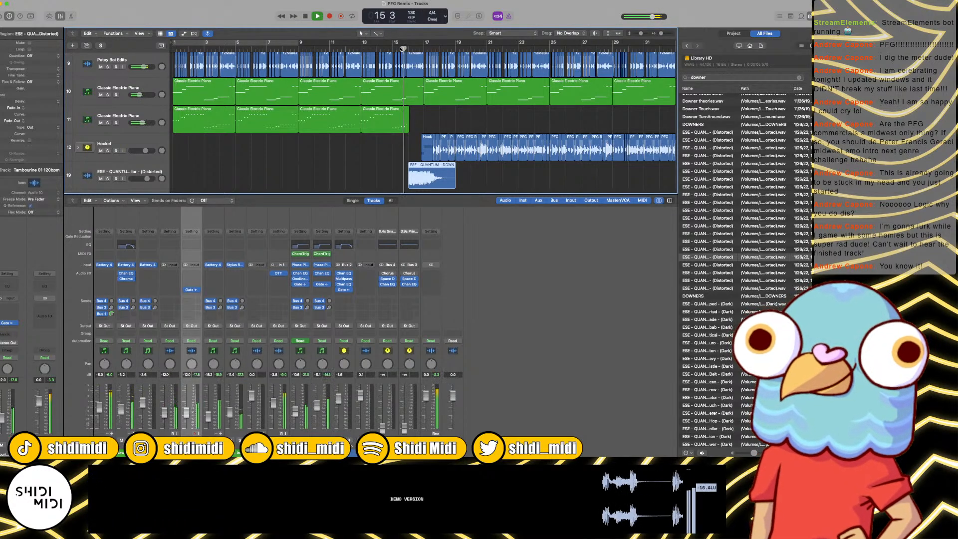
# Step: Audition the downer transition from bar 15, and time-stretch the downer region's end back to a length of about two bars
pyautogui.scroll(5, 401, 49)
pyautogui.scroll(3, 400, 48)
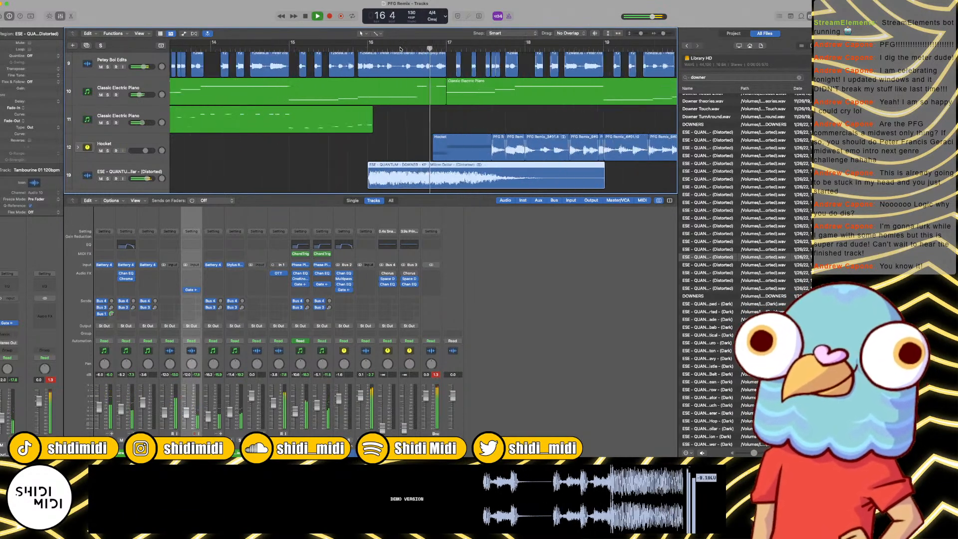
pyautogui.press('space')
pyautogui.hscroll(2, 466, 120)
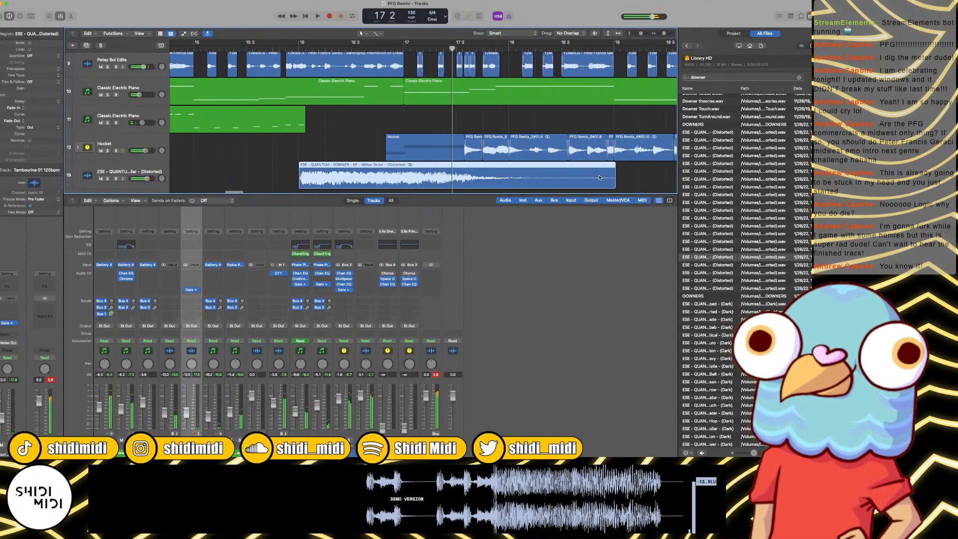
pyautogui.moveTo(614, 183); pyautogui.dragTo(437, 121)
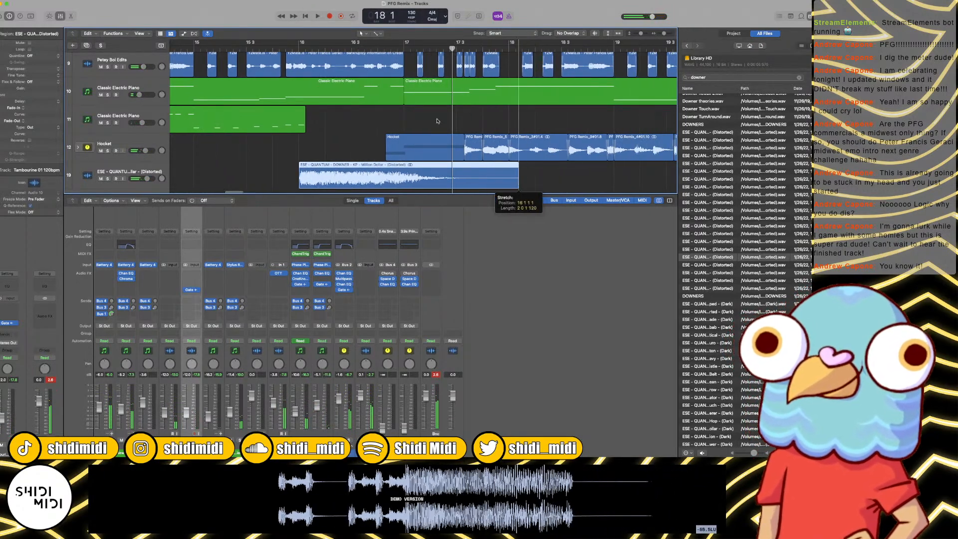
# Step: Audition the shortened downer from bar 16 and undo its last time-stretch
pyautogui.click(298, 49)
pyautogui.press('space')
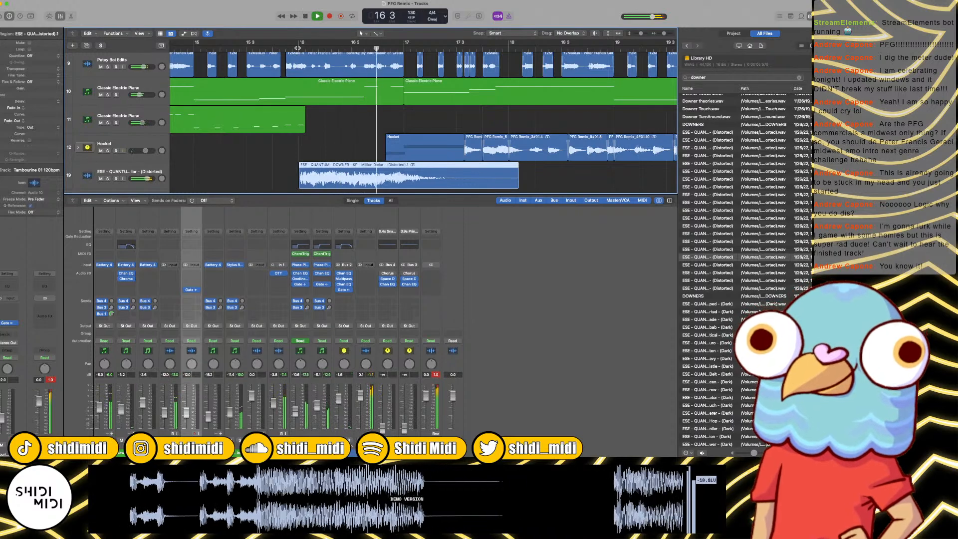
pyautogui.press('space')
pyautogui.press('super+z')
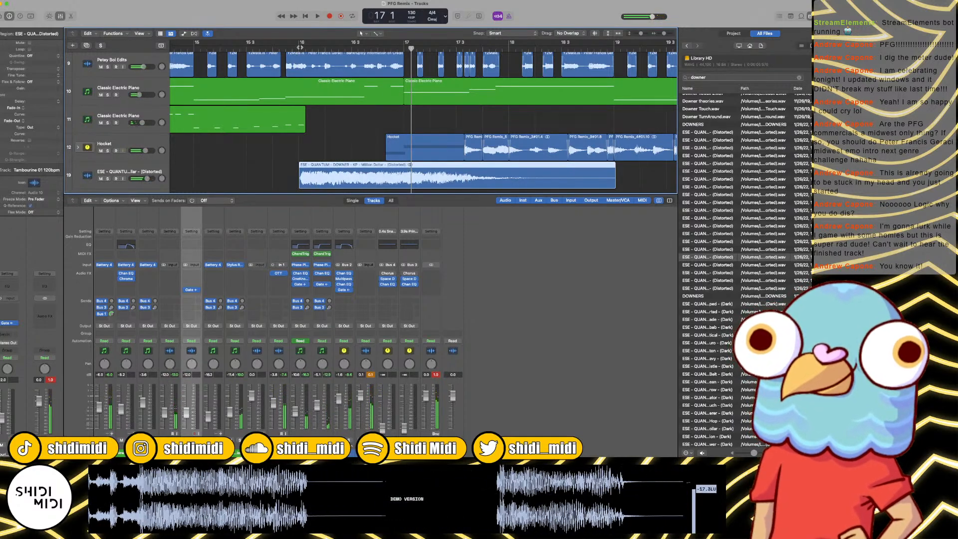
# Step: Cut the downer region at bar 17, delete the part after the cut, and audition the transition from bar 16
pyautogui.click(298, 48)
pyautogui.press('space')
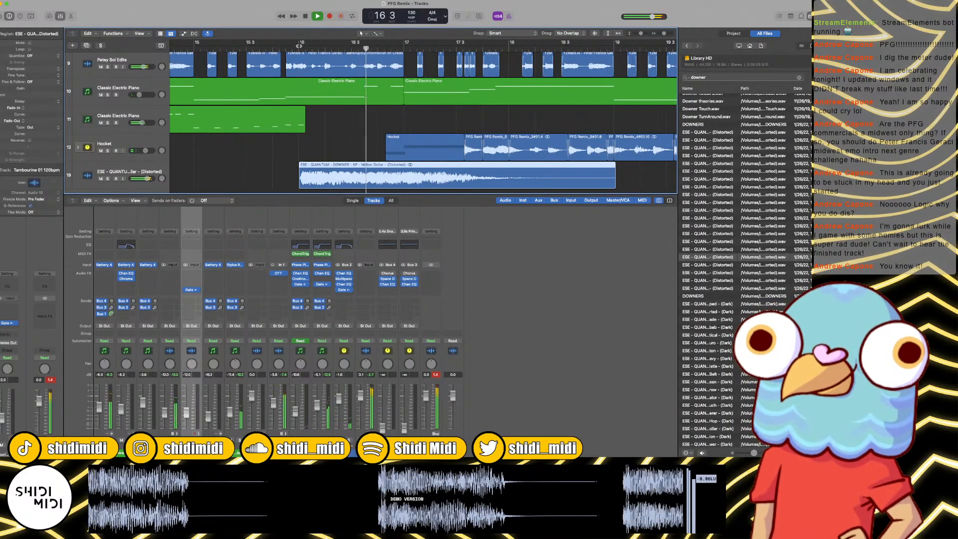
pyautogui.press('space')
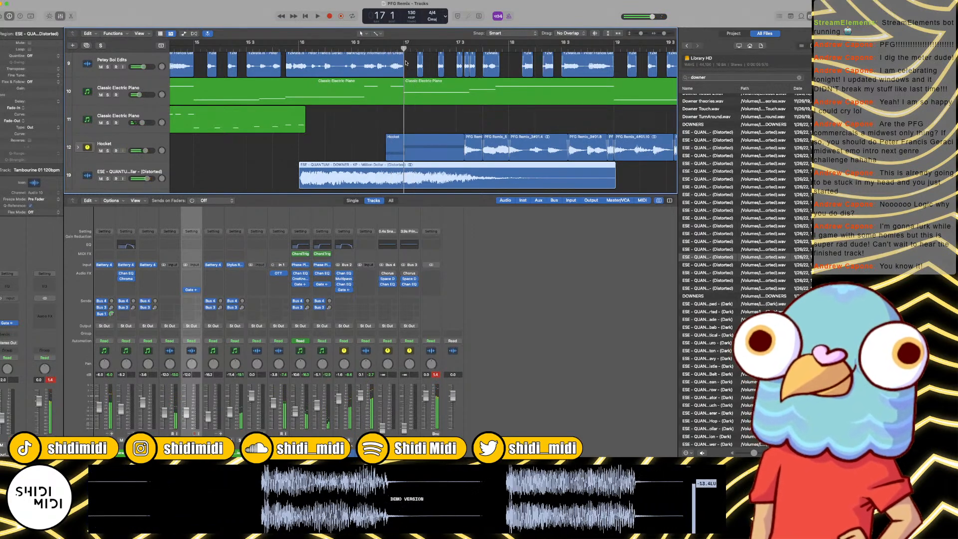
pyautogui.press('Delete')
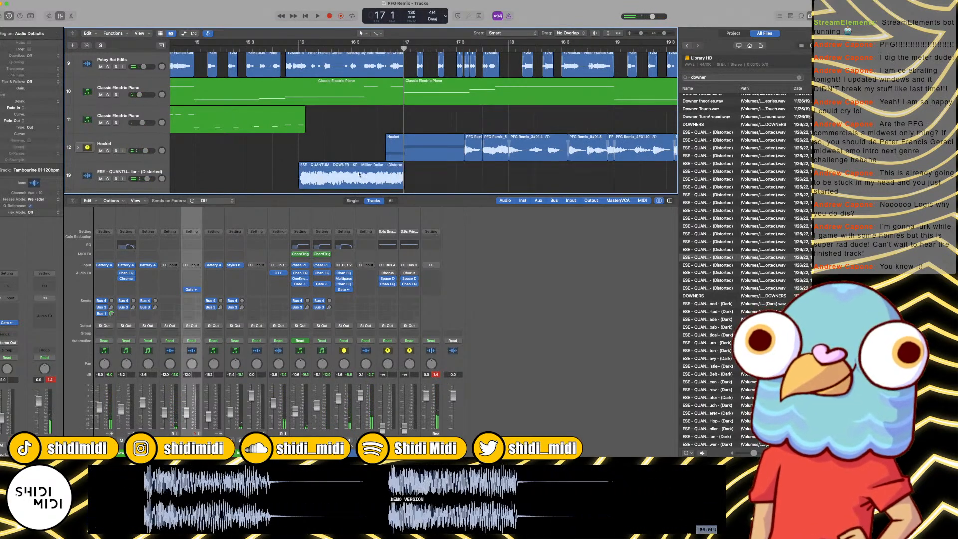
pyautogui.click(300, 172)
pyautogui.scroll(-1, 280, 63)
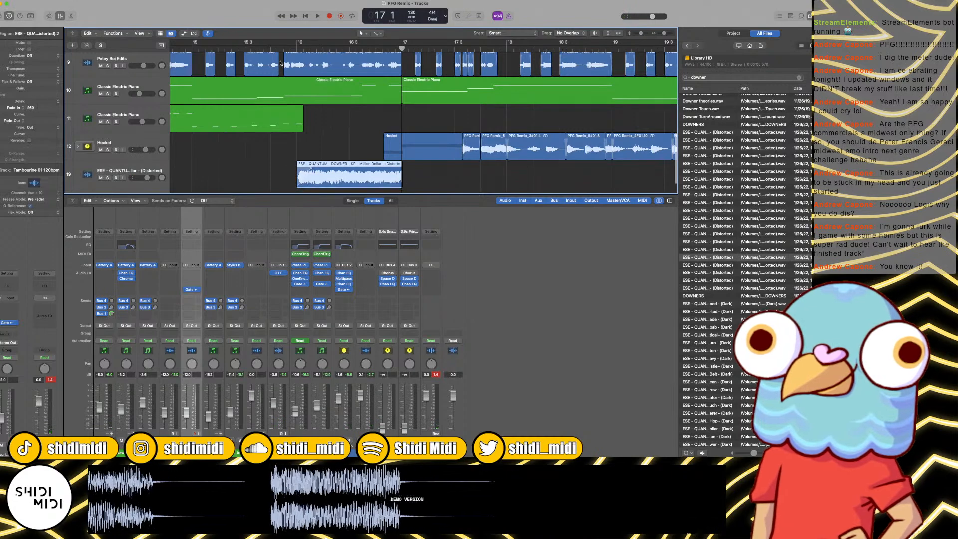
pyautogui.press('space')
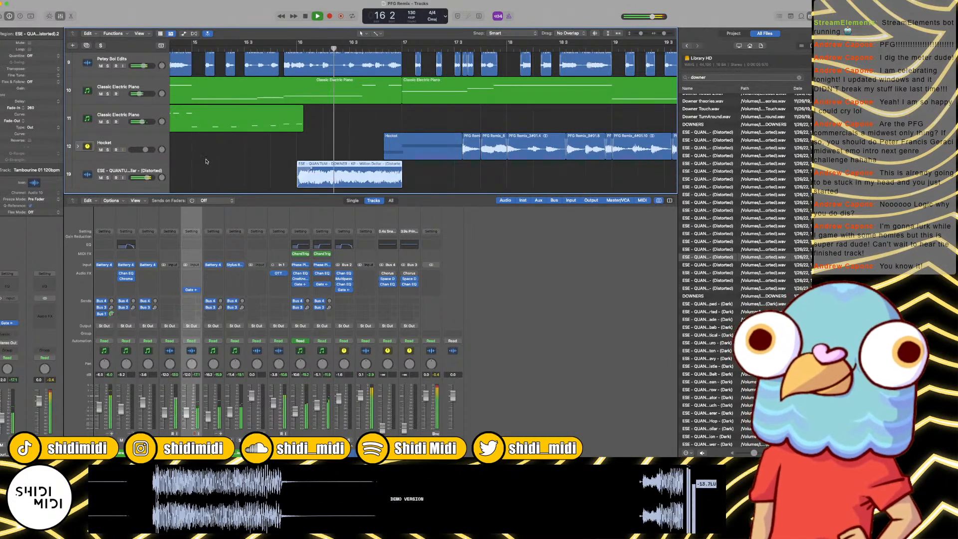
# Step: Add a Channel EQ to the downer track with a low cut at about 370 Hz and audition it from bar 15
pyautogui.click(139, 170)
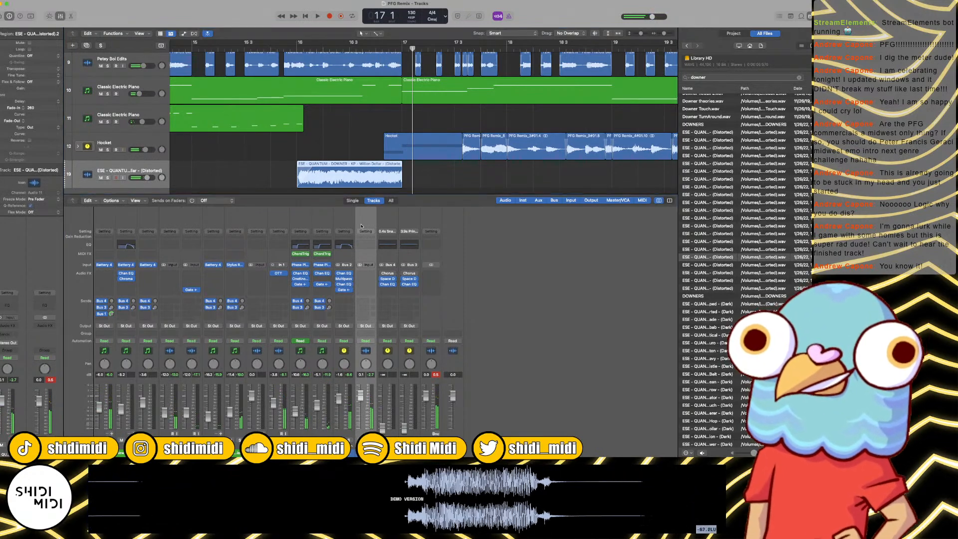
pyautogui.click(362, 245)
pyautogui.moveTo(268, 132); pyautogui.dragTo(382, 138)
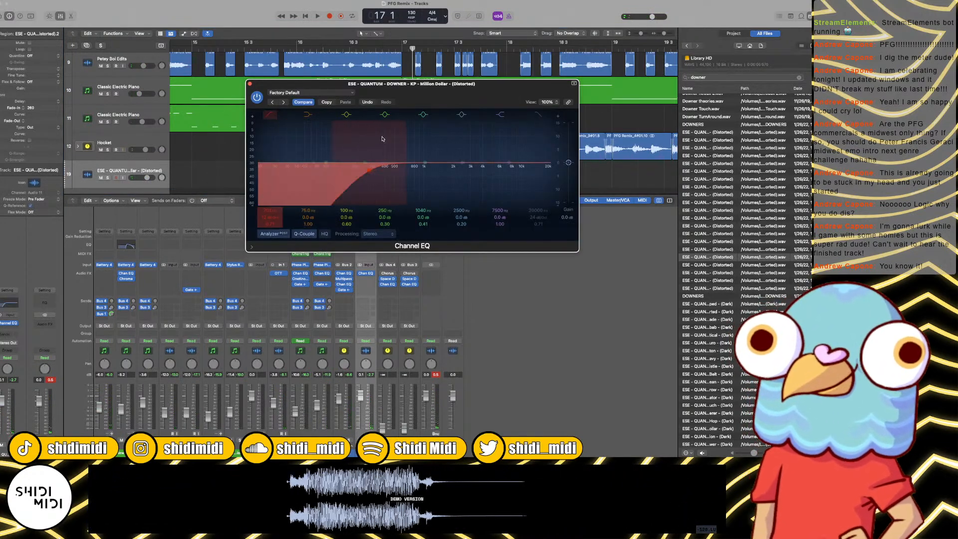
pyautogui.click(258, 50)
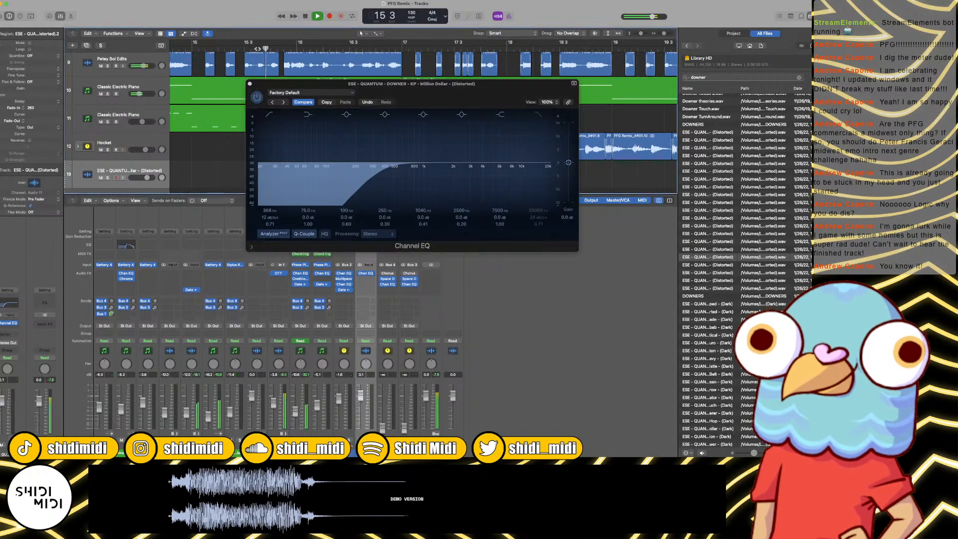
pyautogui.press('space')
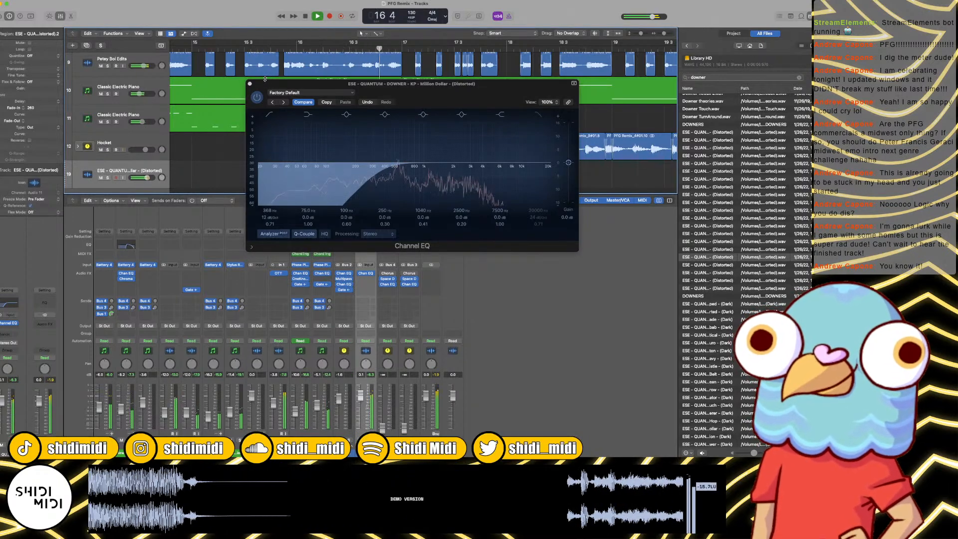
pyautogui.press('space')
# Step: Set the downer EQ's low cut to 141 Hz with a 48 dB/Oct slope, audition it from bar 16, and close the EQ
pyautogui.moveTo(377, 176); pyautogui.dragTo(337, 176)
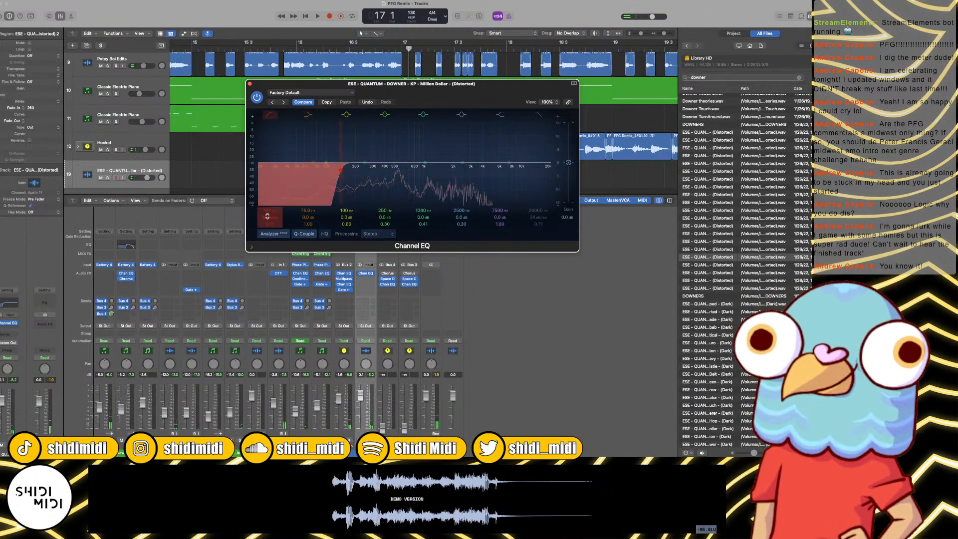
pyautogui.moveTo(269, 217); pyautogui.dragTo(268, 197)
pyautogui.click(297, 48)
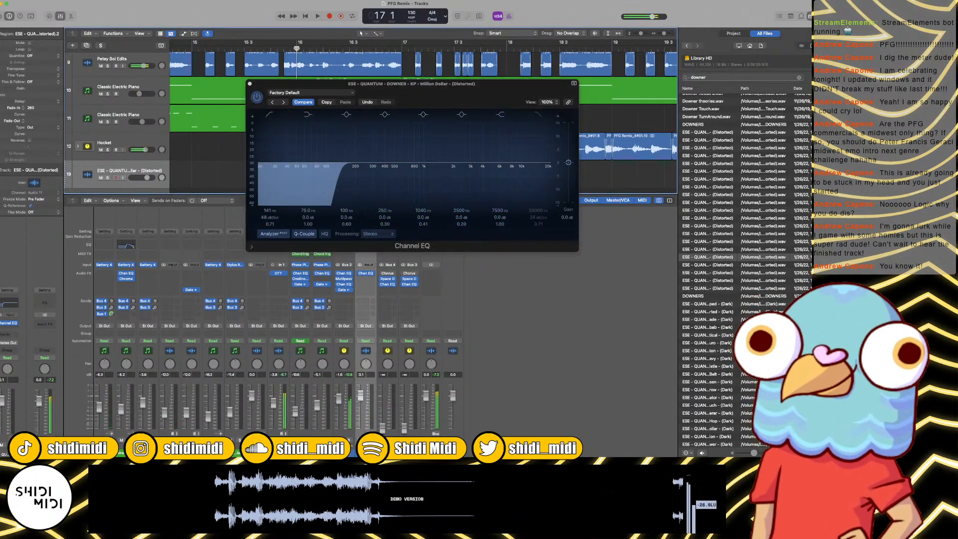
pyautogui.press('space')
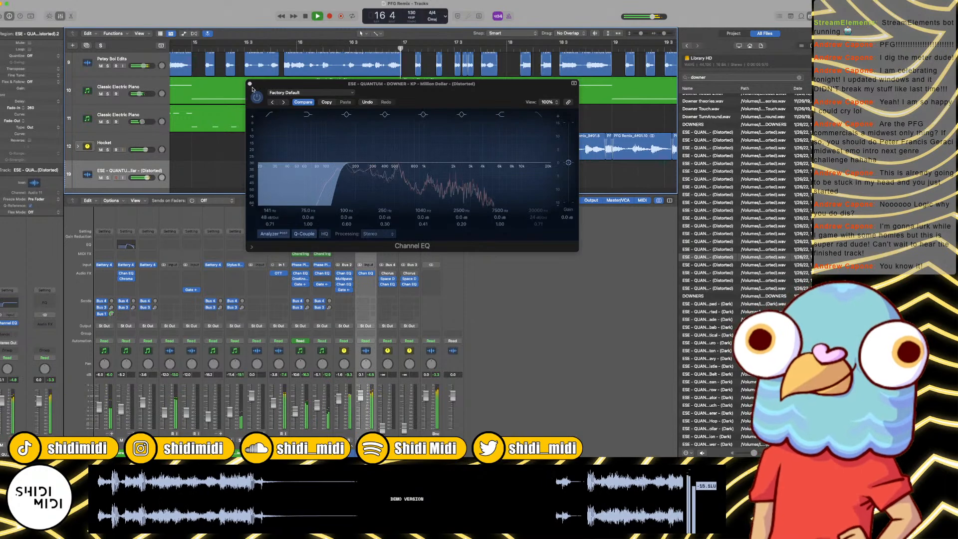
pyautogui.press('space')
pyautogui.click(249, 84)
pyautogui.click(320, 153)
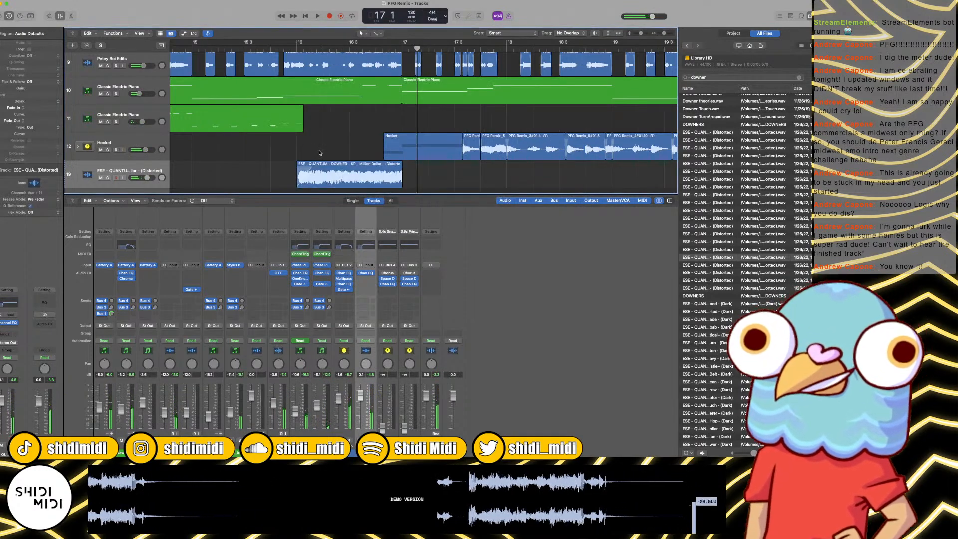
# Step: Return to bar 1 and create a software instrument track below PFG Samples with Phase Plant in stereo as its instrument
pyautogui.press('super+Left')
pyautogui.press('super+Left')
pyautogui.press('super+Left')
pyautogui.press('super+Left')
pyautogui.press('super+Left')
pyautogui.press('super+Left')
pyautogui.press('Return')
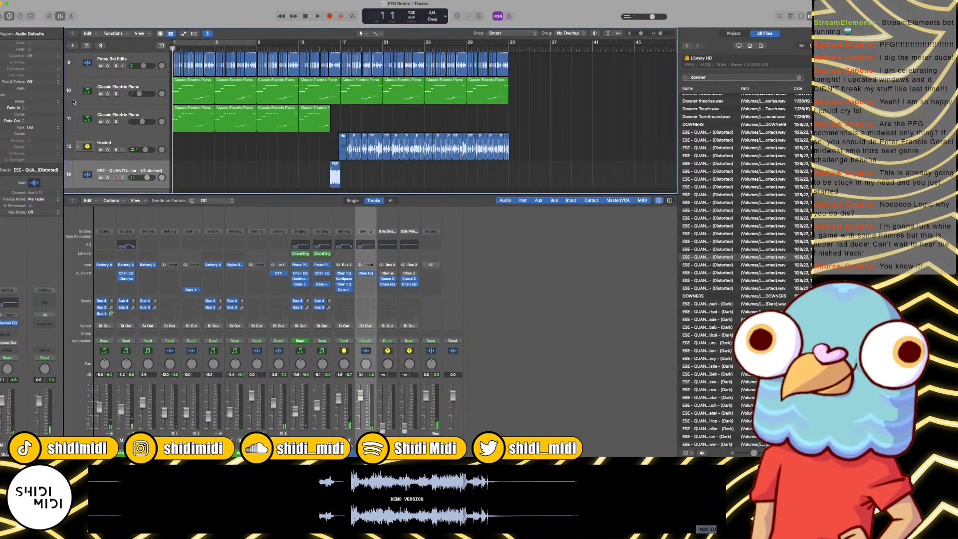
pyautogui.scroll(3, 122, 84)
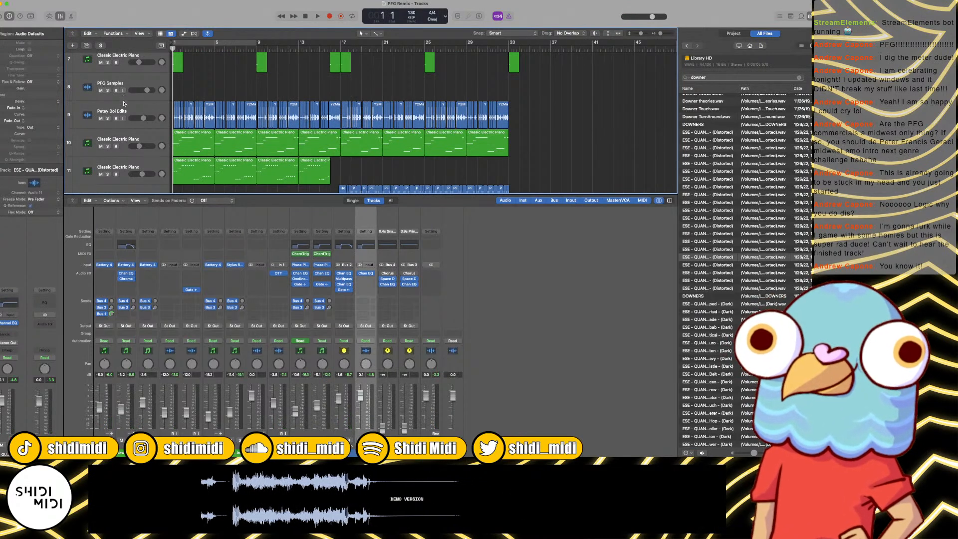
pyautogui.click(122, 85)
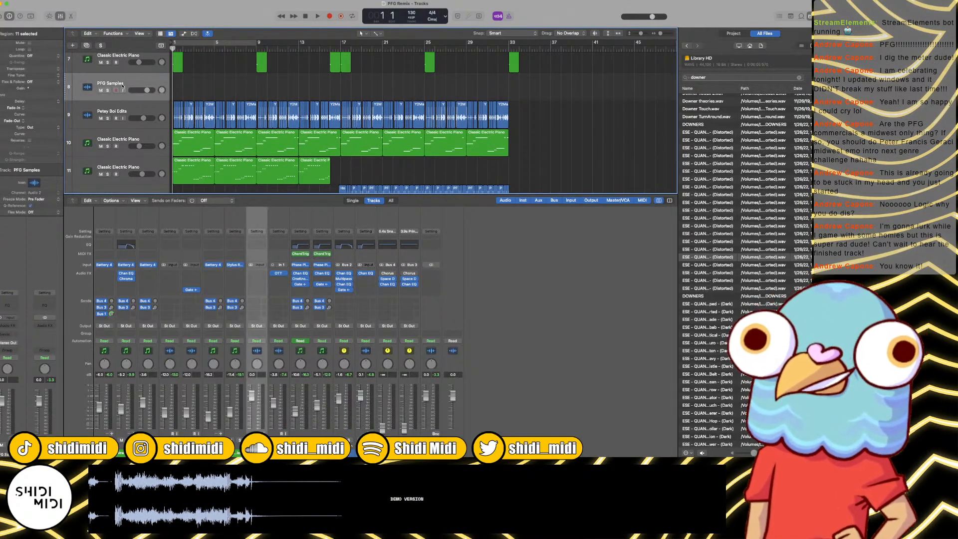
pyautogui.press('alt+super+s')
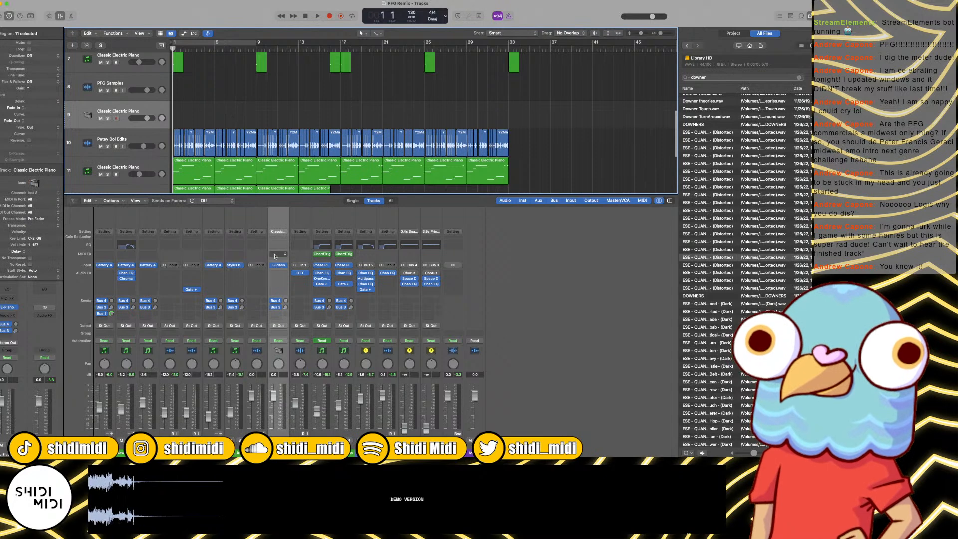
pyautogui.click(284, 265)
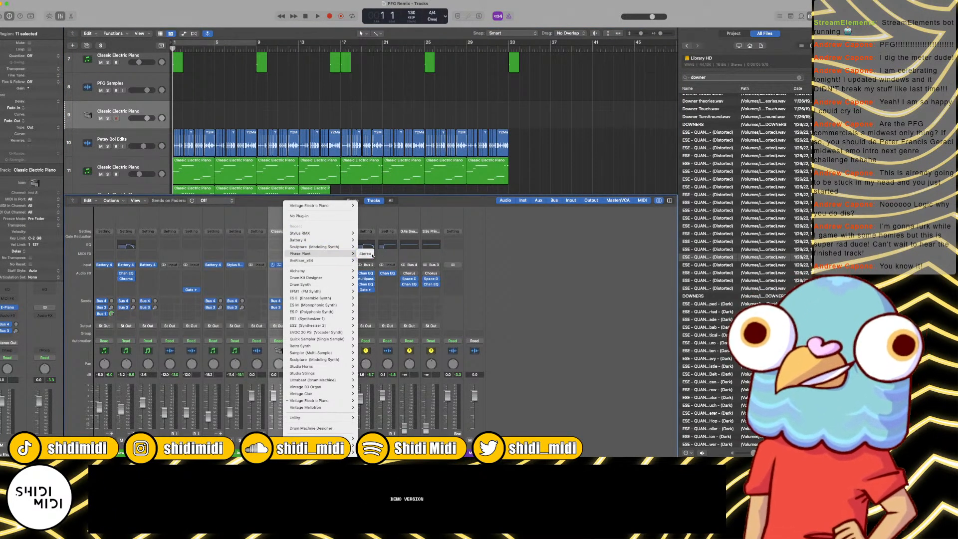
pyautogui.click(372, 256)
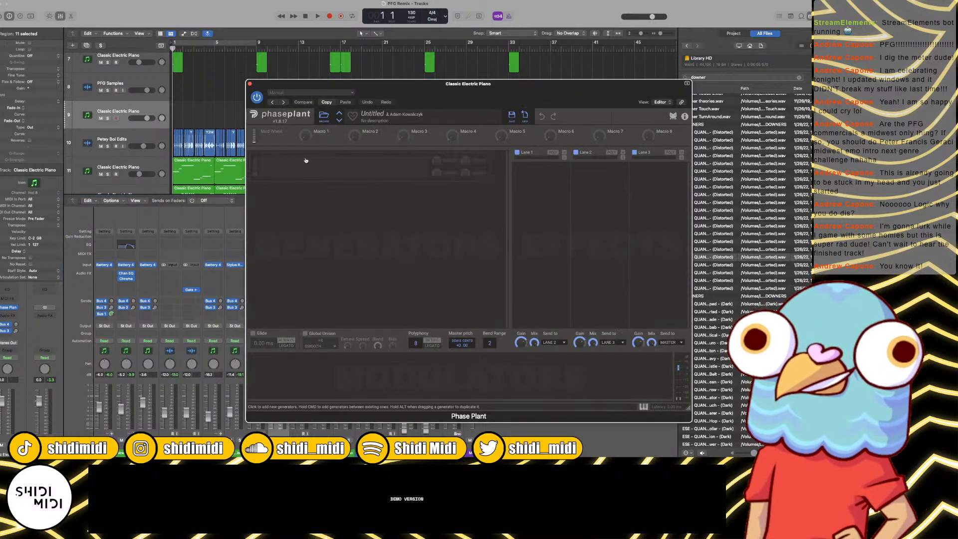
# Step: Load the Dirty Lil Square preset from Phase Plant's user Bass folder, close the plug-in, and play the arrangement from bar 1
pyautogui.click(324, 115)
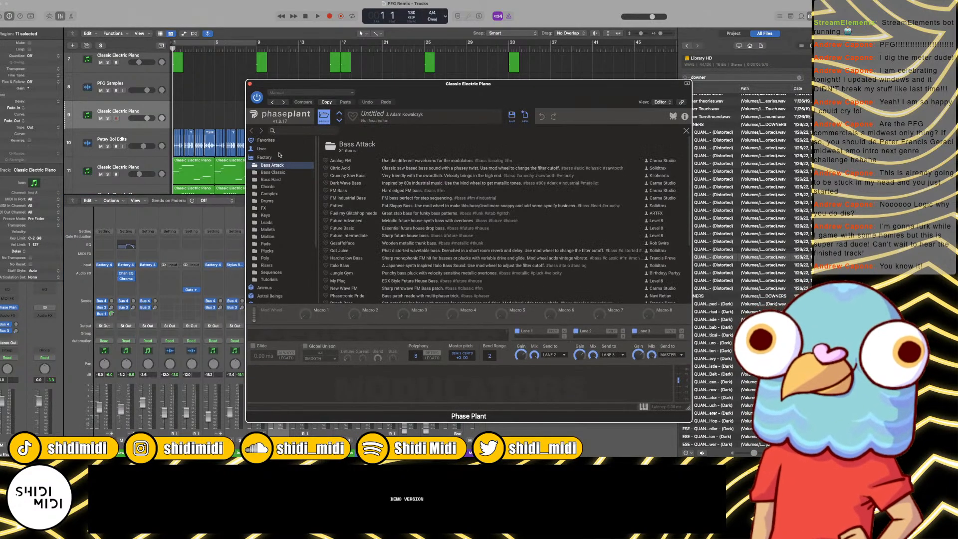
pyautogui.click(262, 148)
pyautogui.doubleClick(334, 160)
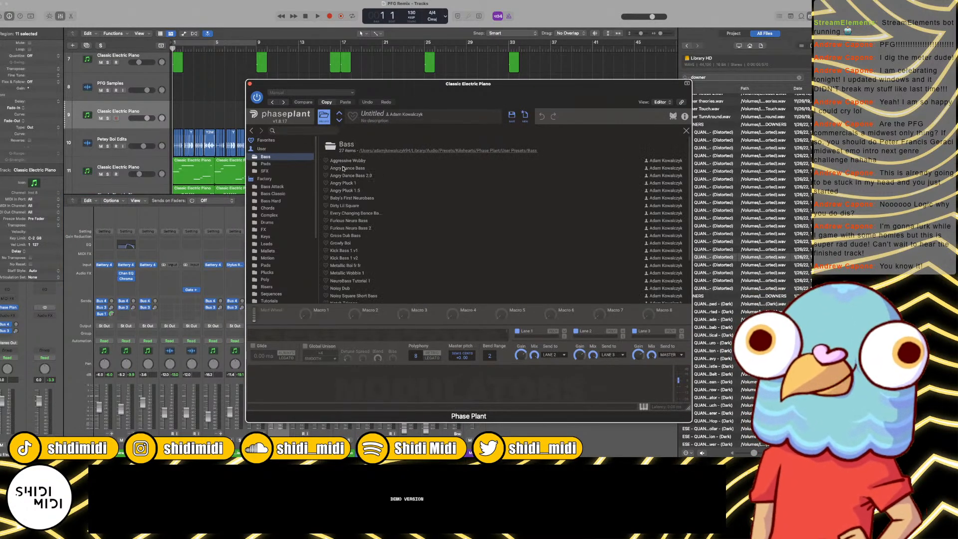
pyautogui.doubleClick(349, 206)
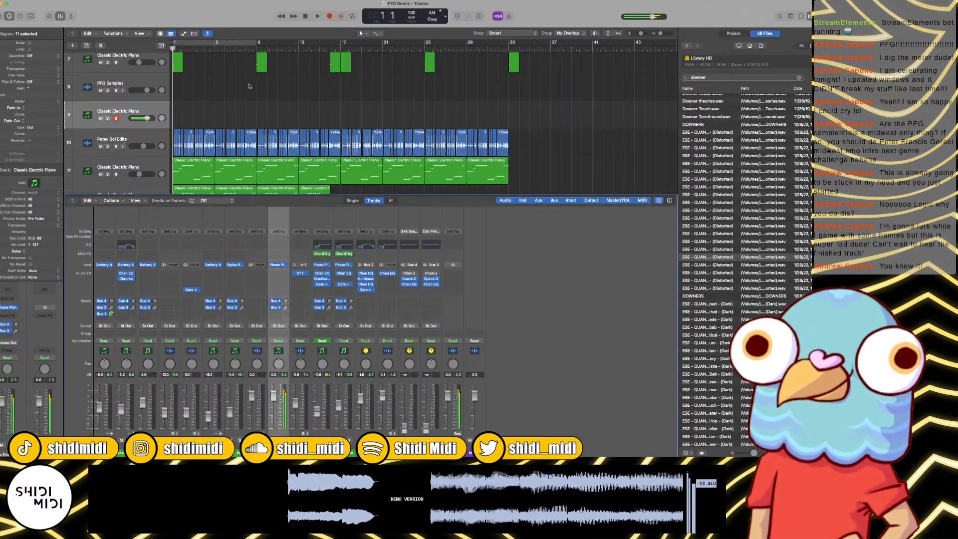
pyautogui.click(250, 84)
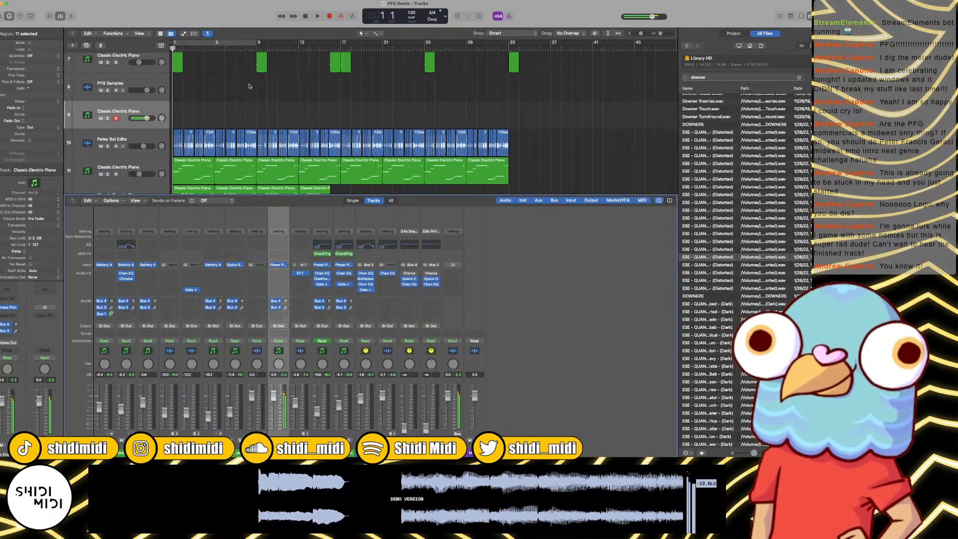
pyautogui.press('space')
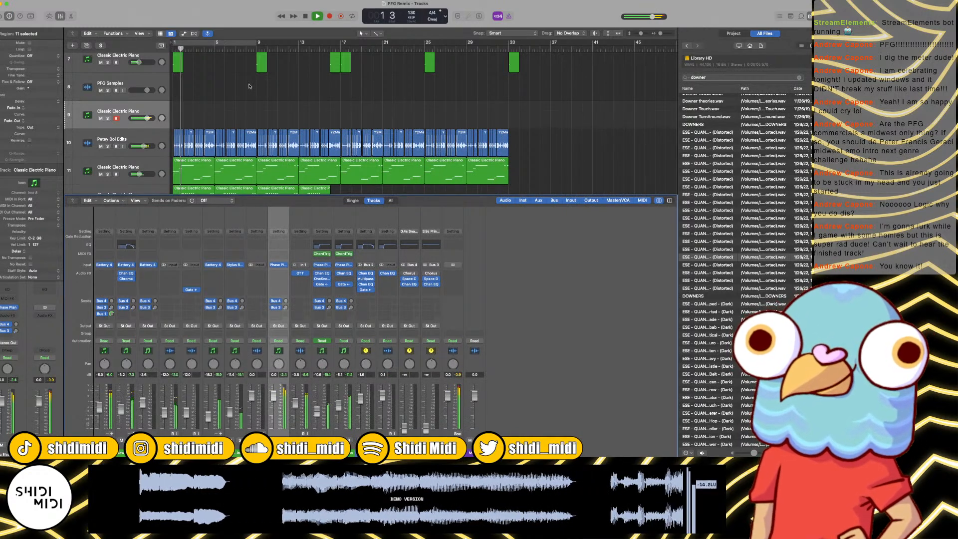
pyautogui.press('space')
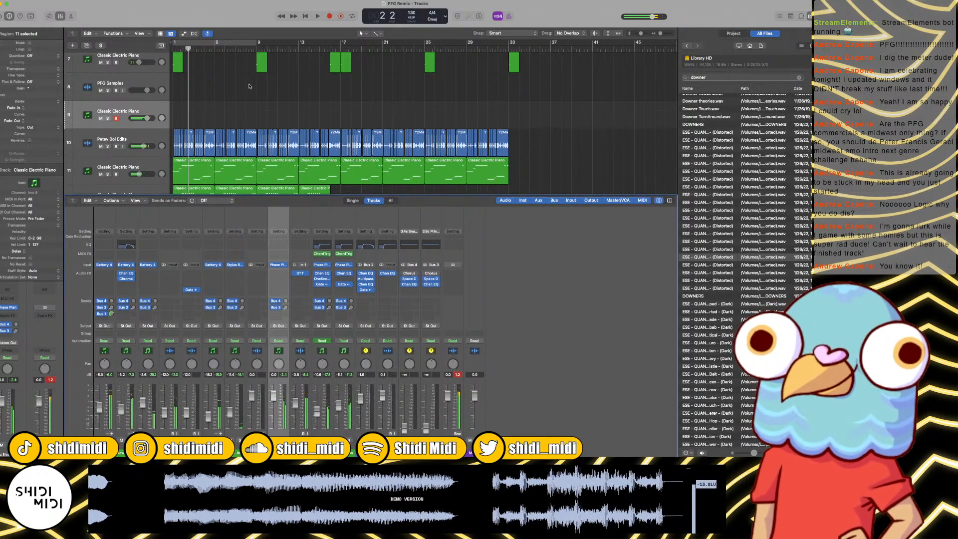
# Step: Copy track 12's piano region at bar 1 onto the new Phase Plant track and set all its note velocities to 127
pyautogui.scroll(-2, 186, 161)
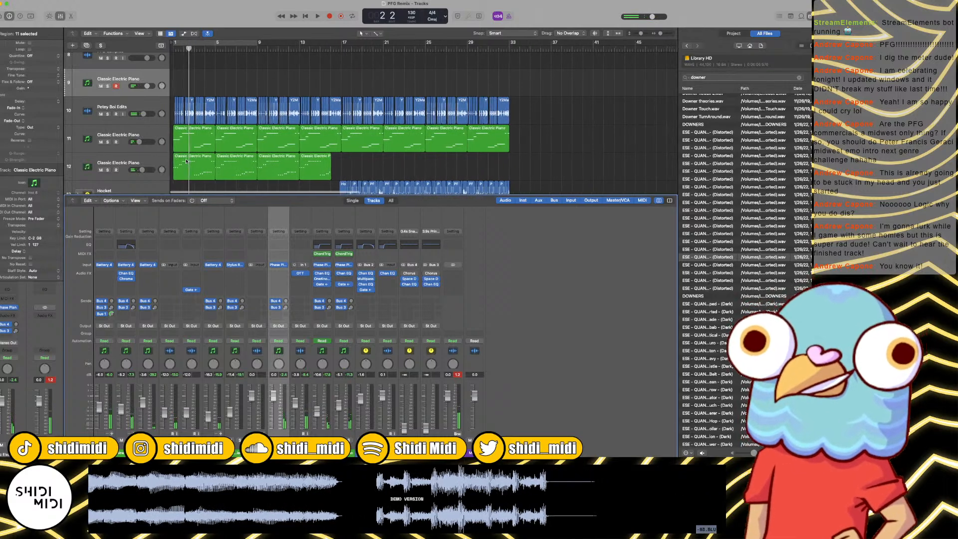
pyautogui.moveTo(187, 161)
pyautogui.mouseDown()
pyautogui.moveTo(192, 80)
pyautogui.moveTo(205, 82)
pyautogui.moveTo(197, 164)
pyautogui.mouseUp()
pyautogui.click(203, 88)
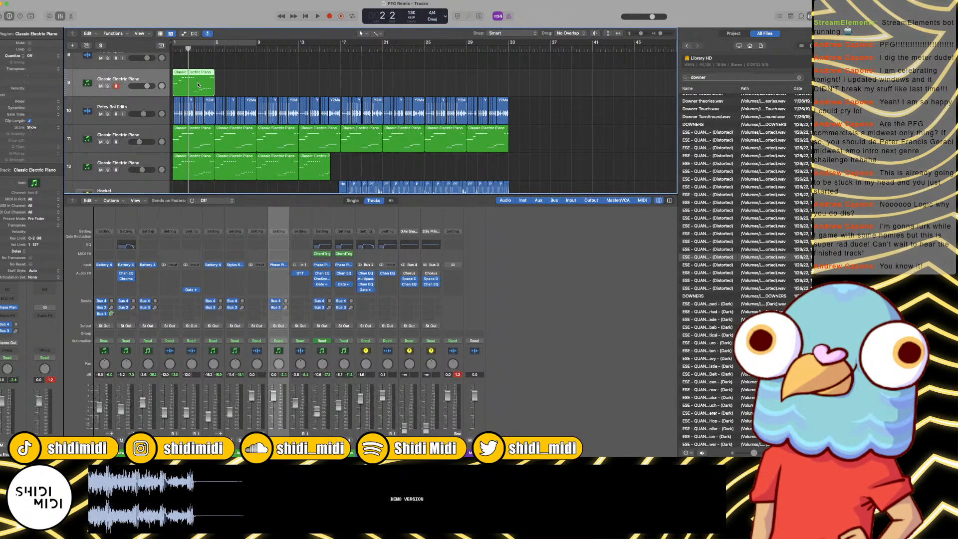
pyautogui.doubleClick(198, 84)
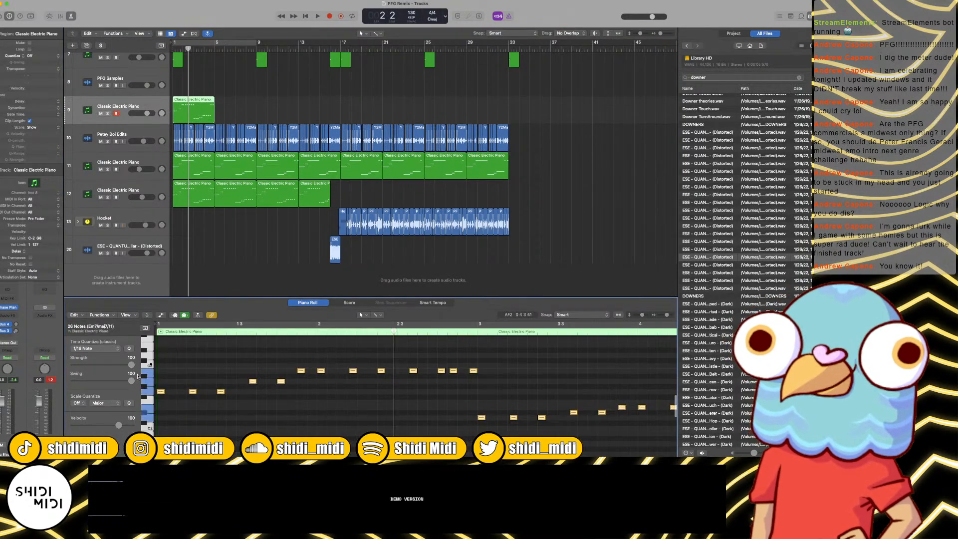
pyautogui.moveTo(120, 425); pyautogui.dragTo(164, 429)
# Step: Play the arrangement from bar 1 to bar 5 to check the copied Phase Plant part against the other tracks
pyautogui.press('super+Left')
pyautogui.press('super+Left')
pyautogui.press('super+Left')
pyautogui.press('Return')
pyautogui.press('space')
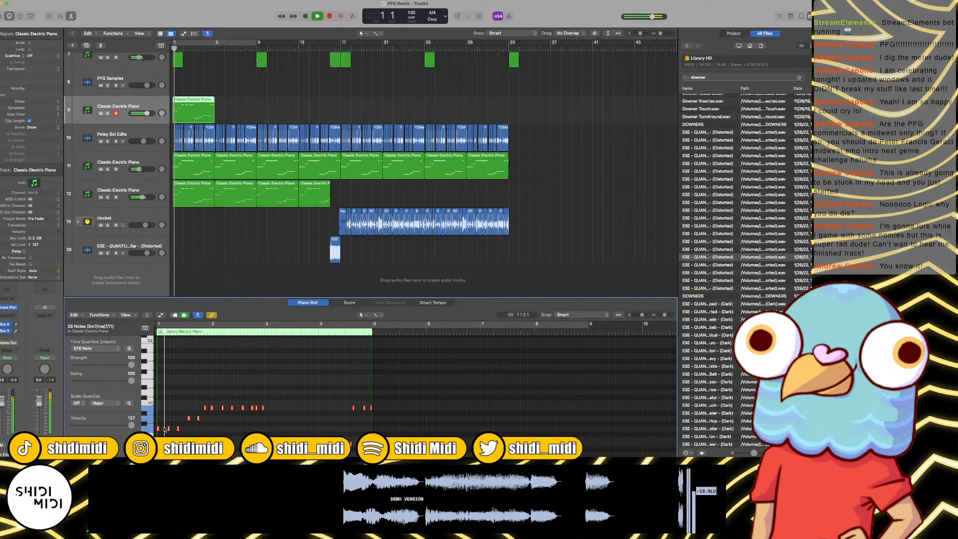
pyautogui.press('super+Right')
pyautogui.press('super+Right')
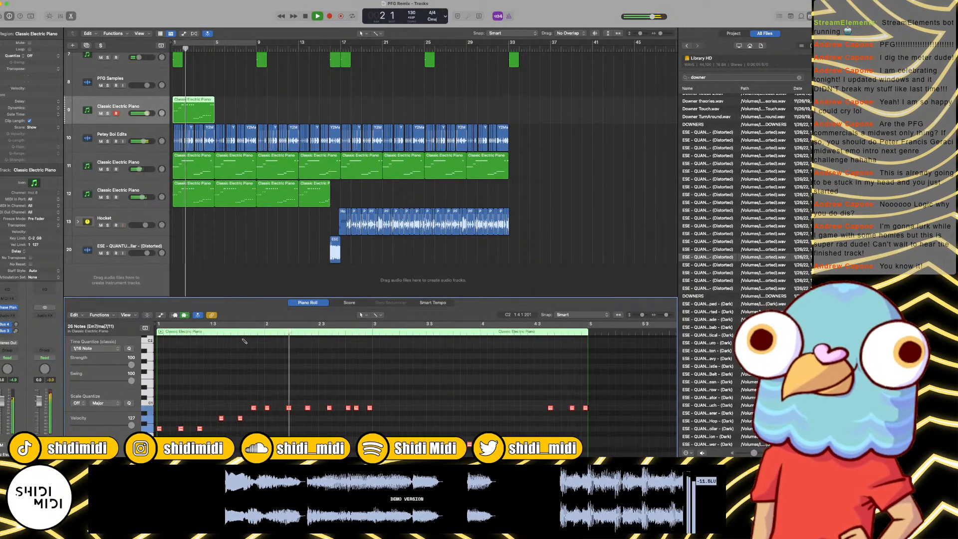
pyautogui.press('super+Left')
pyautogui.press('super+Left')
pyautogui.press('super+Right')
pyautogui.press('super+Right')
pyautogui.press('super+Right')
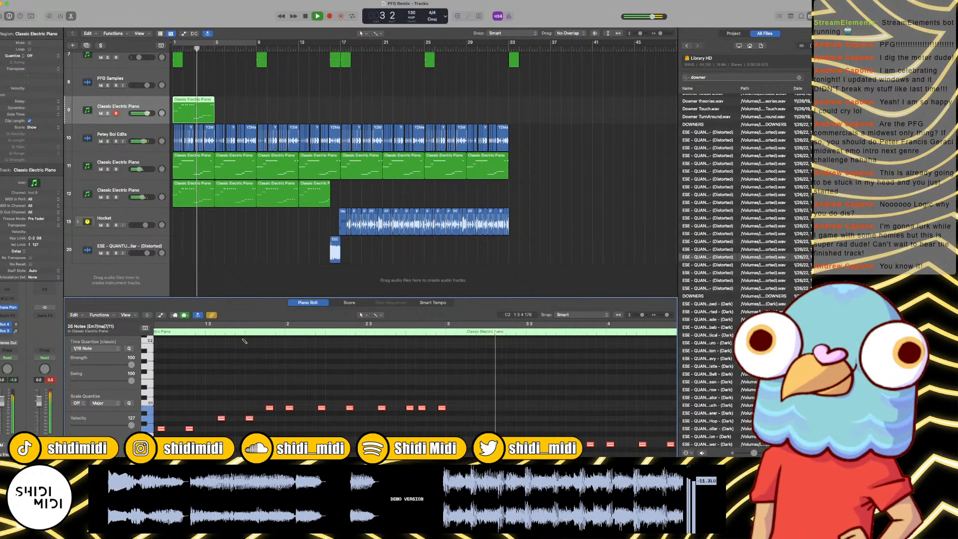
pyautogui.press('super+Left')
pyautogui.press('super+Left')
pyautogui.press('super+Left')
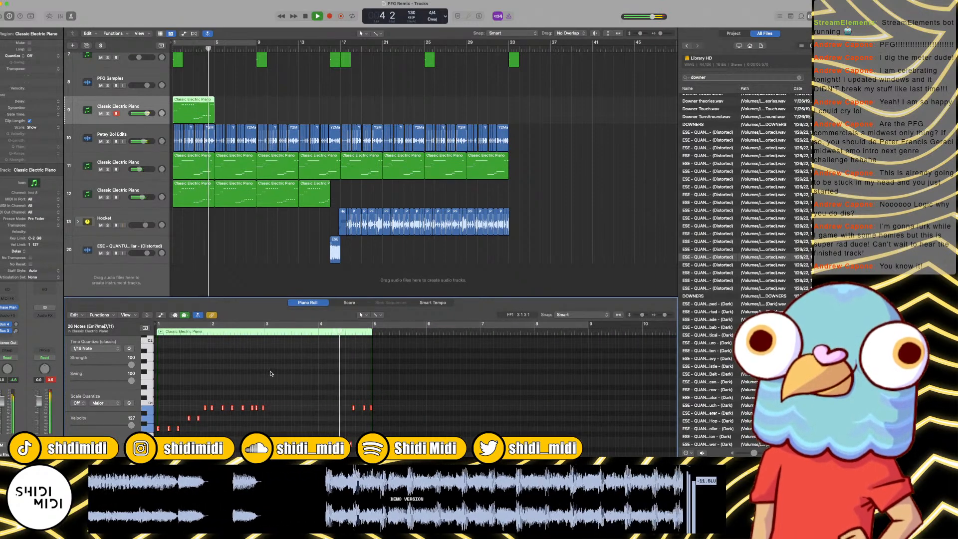
pyautogui.press('space')
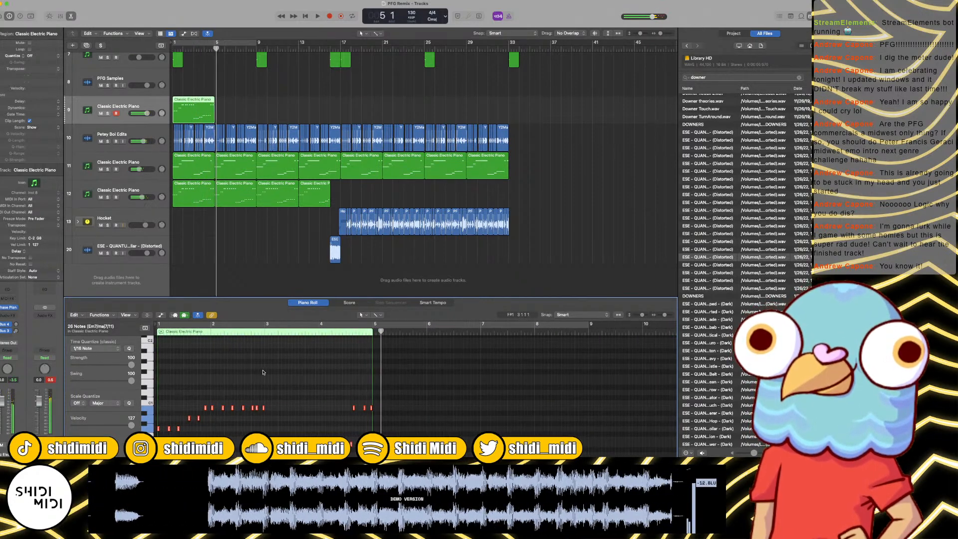
# Step: Extend the end of the Phase Plant track's region to bar 5
pyautogui.moveTo(233, 109); pyautogui.dragTo(213, 108)
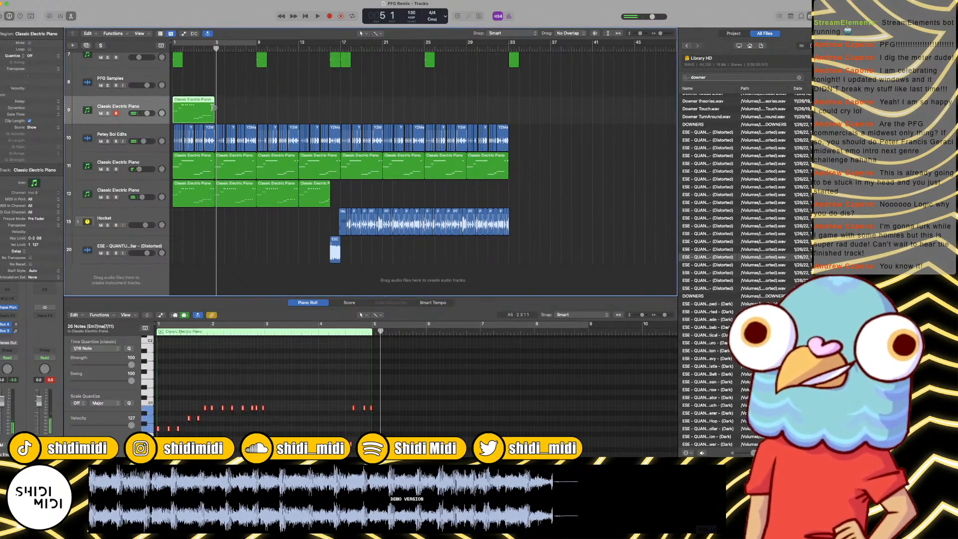
pyautogui.press('super+r')
pyautogui.press('super+u')
pyautogui.press('space')
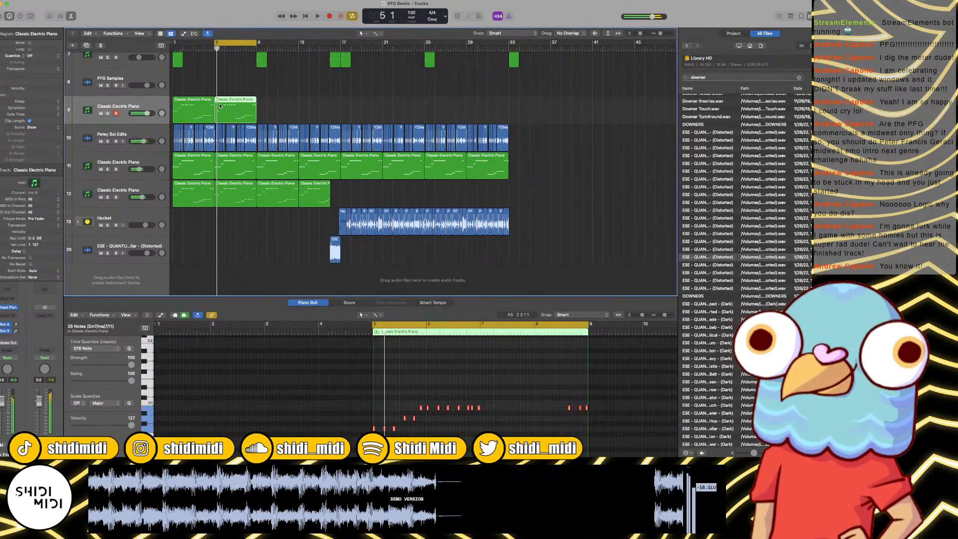
pyautogui.click(199, 111)
pyautogui.click(238, 99)
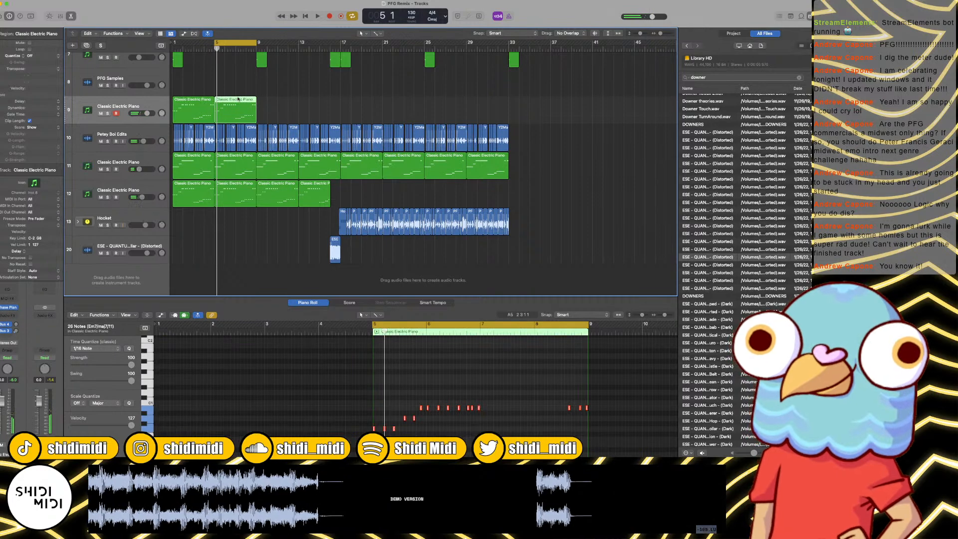
pyautogui.press('Delete')
# Step: Set the cycle range to the Phase Plant region, bars 1 to 5, and play the loop from bar 1
pyautogui.click(209, 106)
pyautogui.press('super+u')
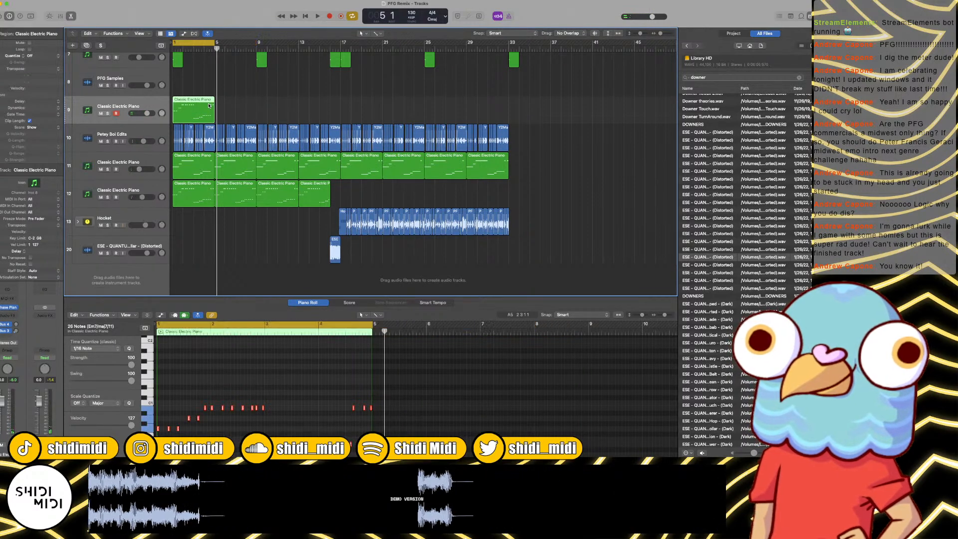
pyautogui.press('space')
pyautogui.press('super+Right')
# Step: Try the bass part's second note seven semitones higher at D1 while playing the loop, and restore its pitch
pyautogui.press('super+Right')
pyautogui.press('space')
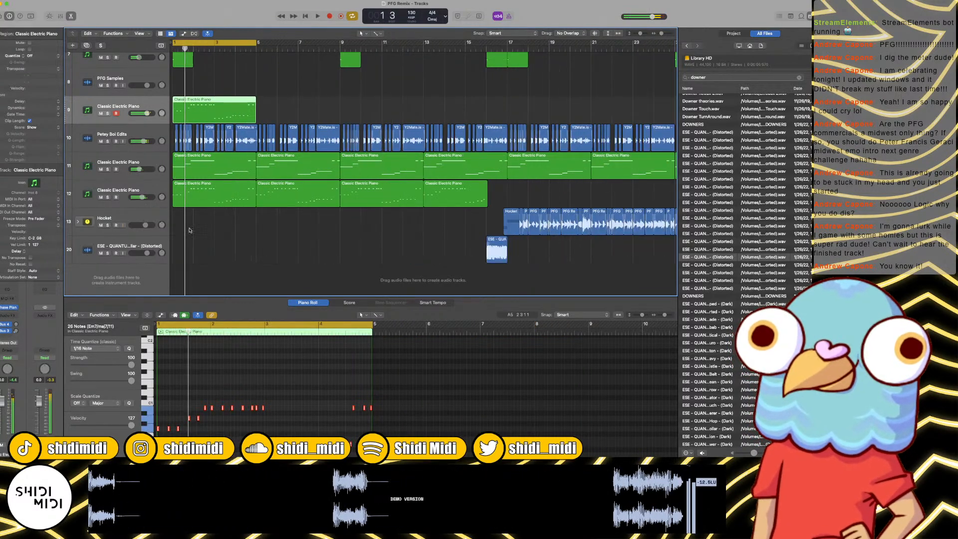
pyautogui.click(217, 422)
pyautogui.press('super+Right')
pyautogui.hscroll(-3, 264, 423)
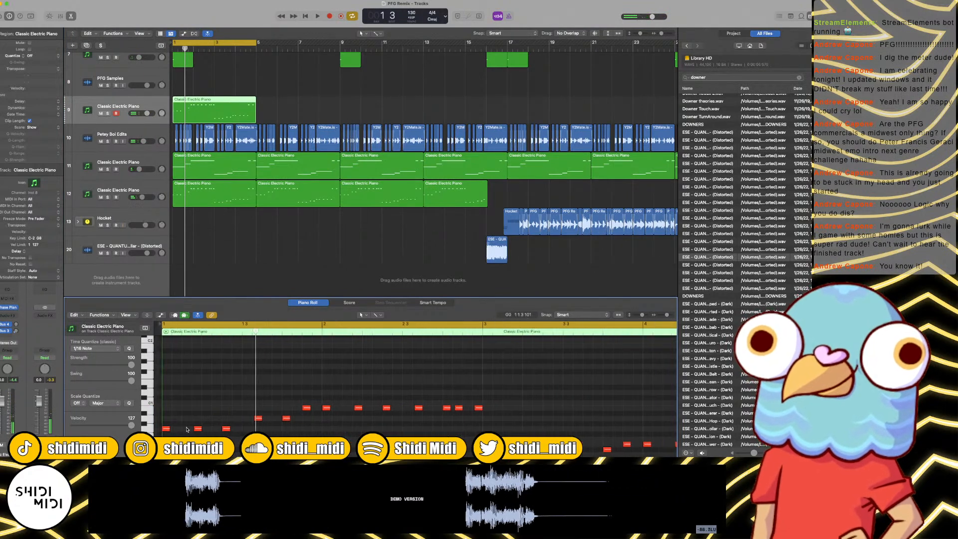
pyautogui.press('space')
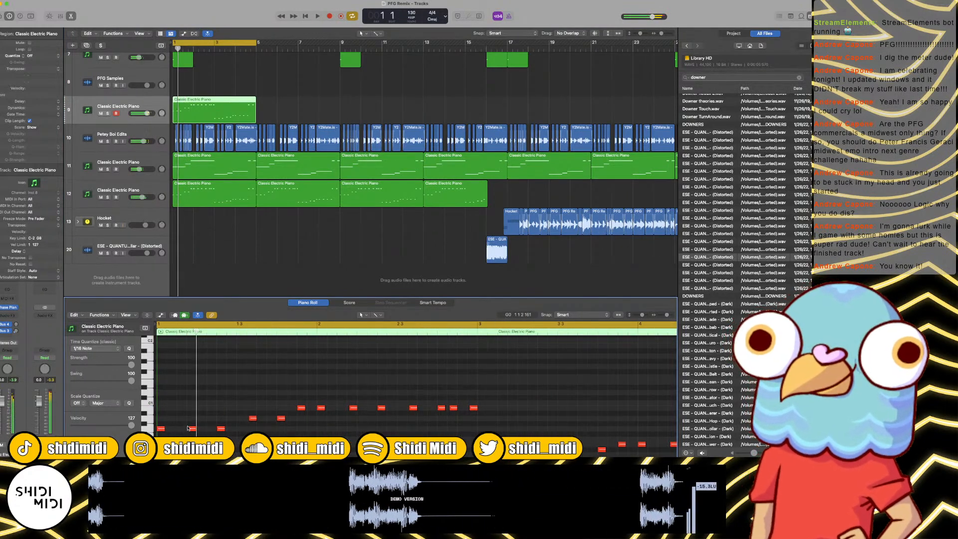
pyautogui.moveTo(192, 430); pyautogui.dragTo(194, 395)
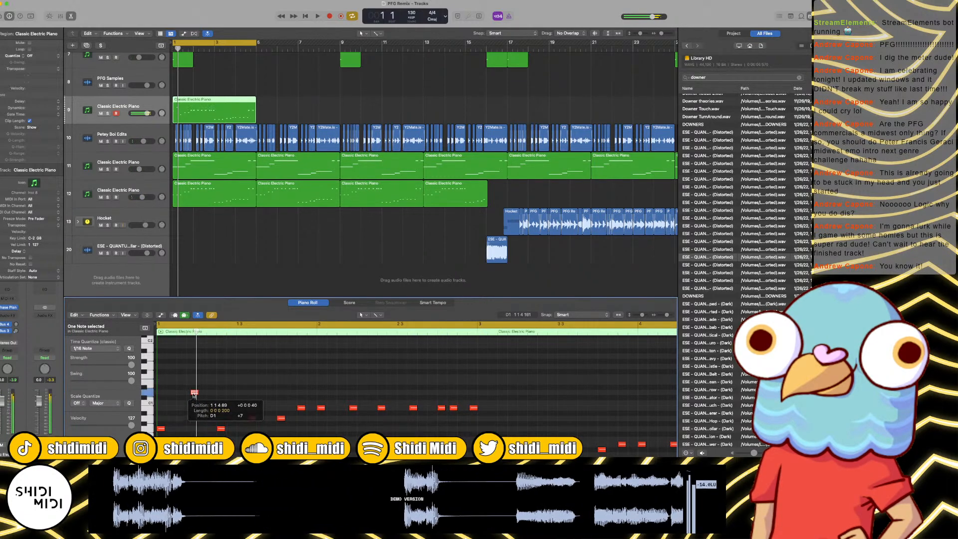
pyautogui.press('space')
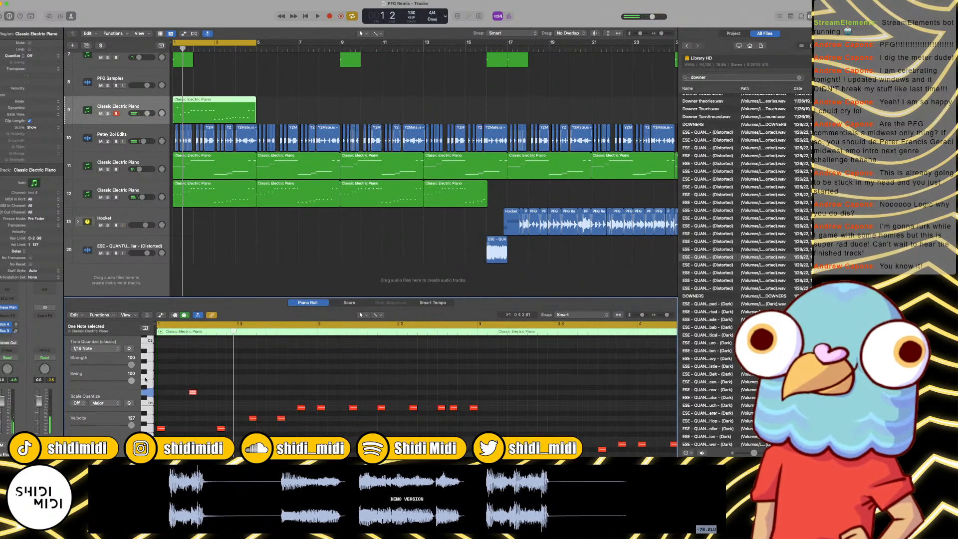
pyautogui.press('space')
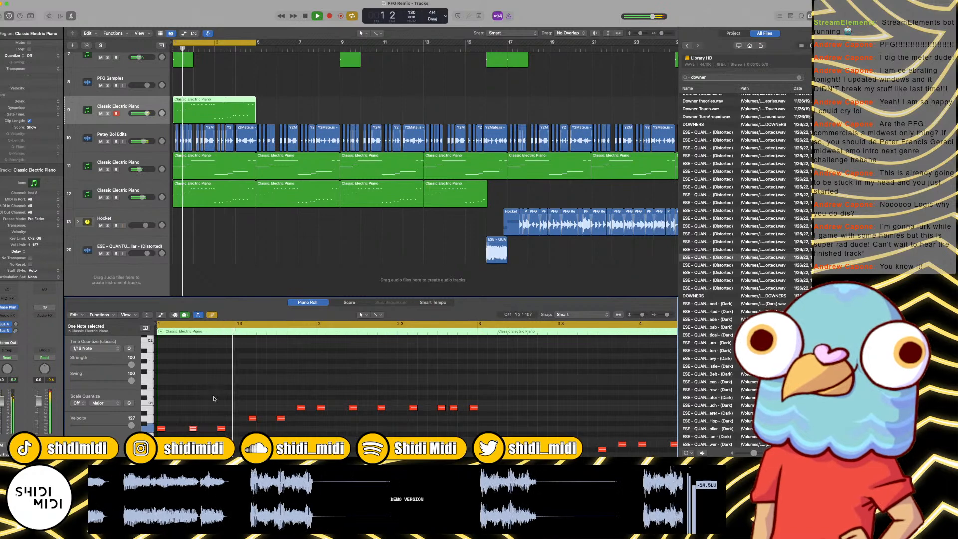
# Step: Delete the bass part's two notes in the second half of bar 1 and four in the second half of bar 2, and play the loop
pyautogui.press('space')
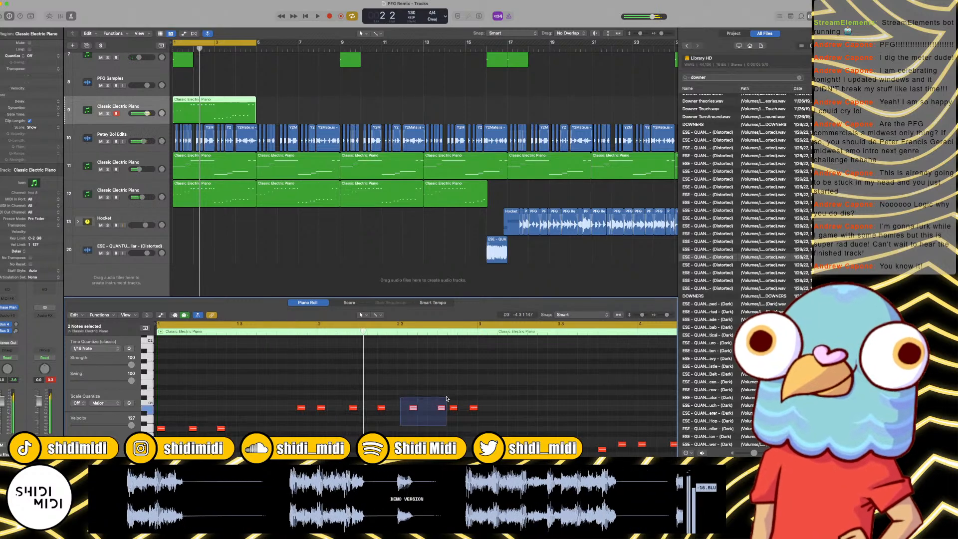
pyautogui.moveTo(472, 393); pyautogui.dragTo(473, 393)
pyautogui.press('space')
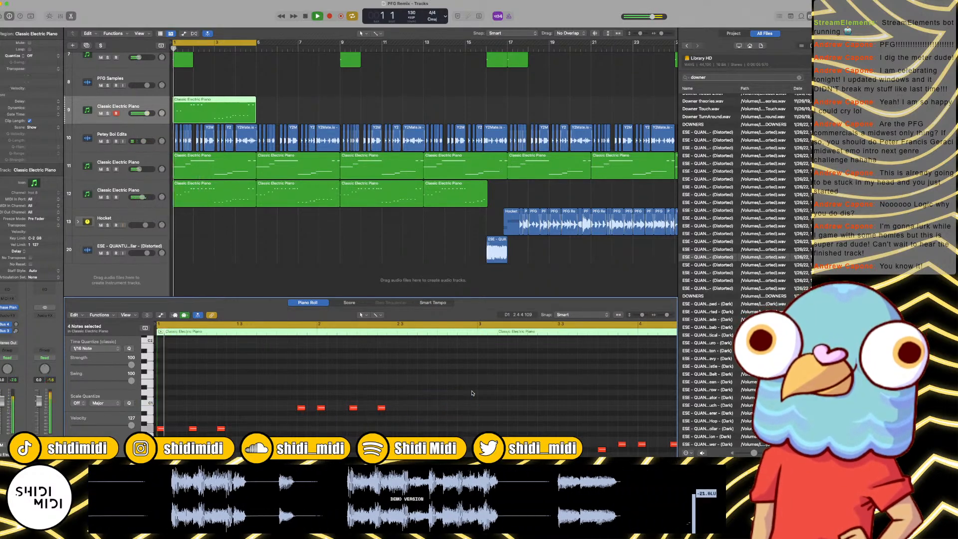
pyautogui.hscroll(3, 472, 393)
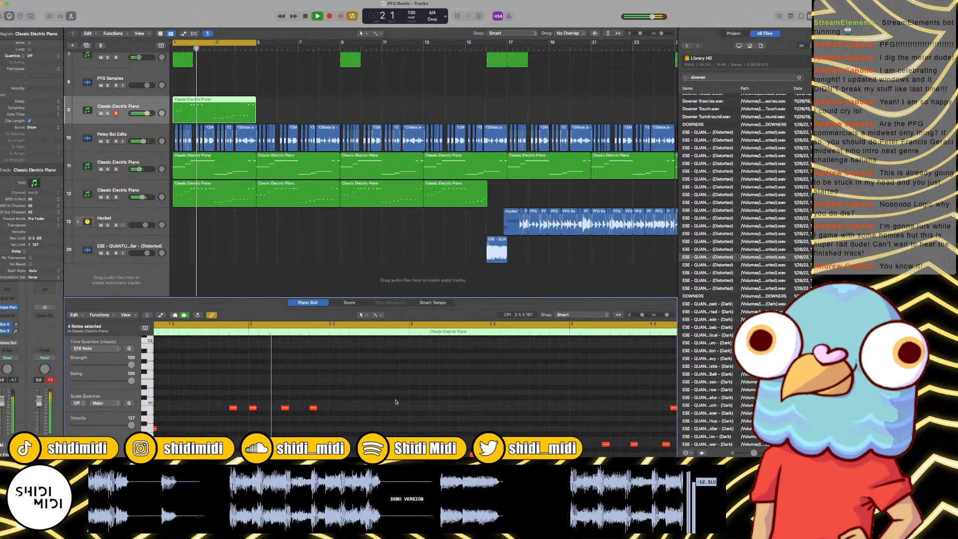
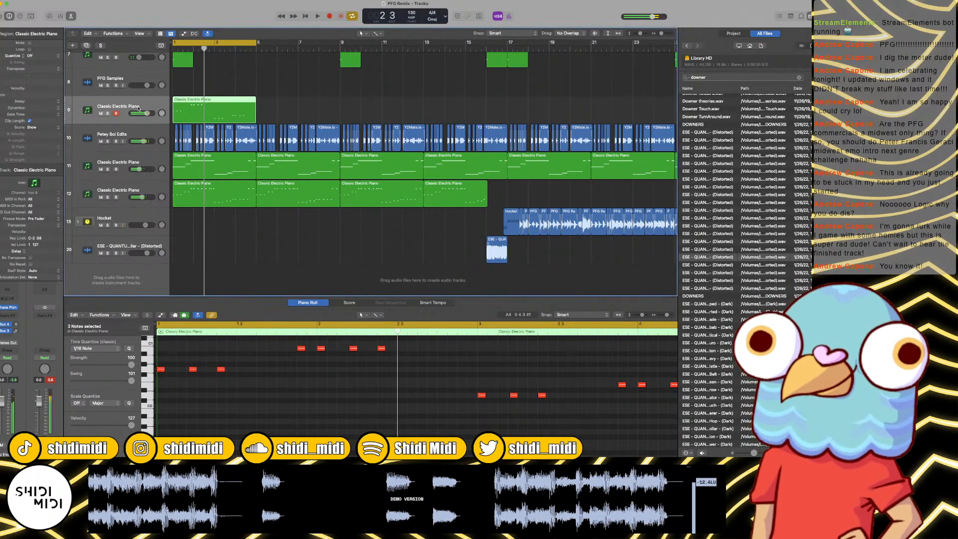
# Step: Duplicate the Phase Plant bass track and copy its region at bars 1 to 5 onto the new track
pyautogui.press('super+d')
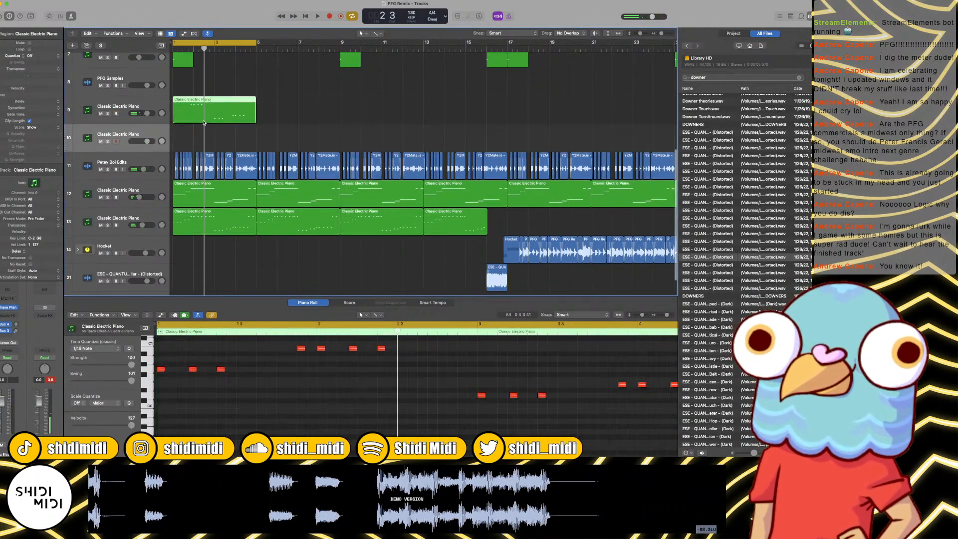
pyautogui.click(259, 128)
pyautogui.moveTo(223, 113); pyautogui.dragTo(222, 140)
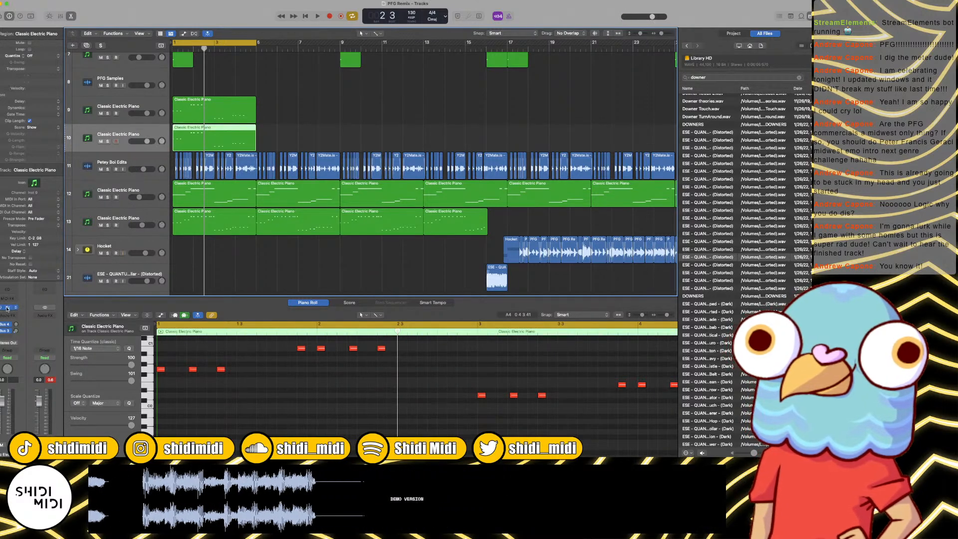
# Step: Load the Phase Plant preset Every Changing Dance Bassline on the duplicated track, play the loop and solo the track
pyautogui.press('v')
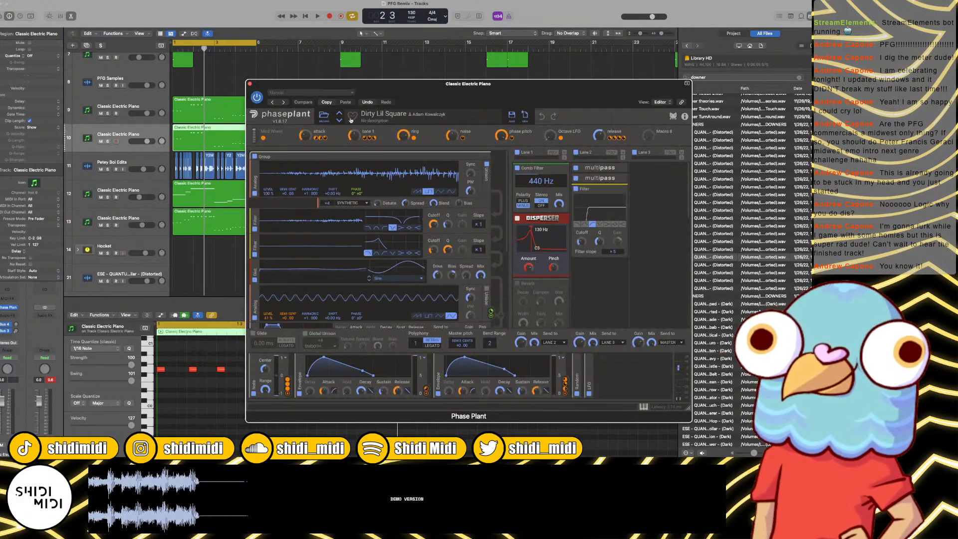
pyautogui.click(339, 122)
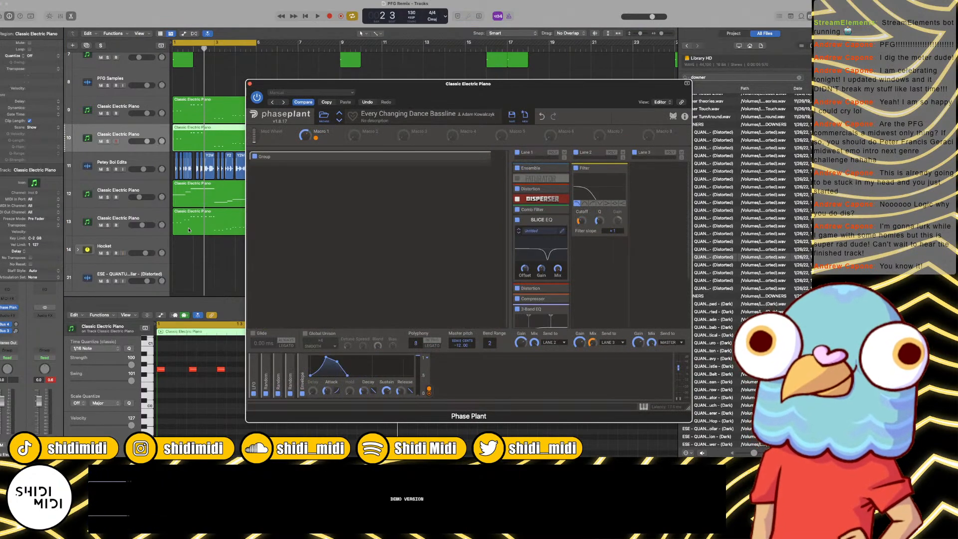
pyautogui.press('space')
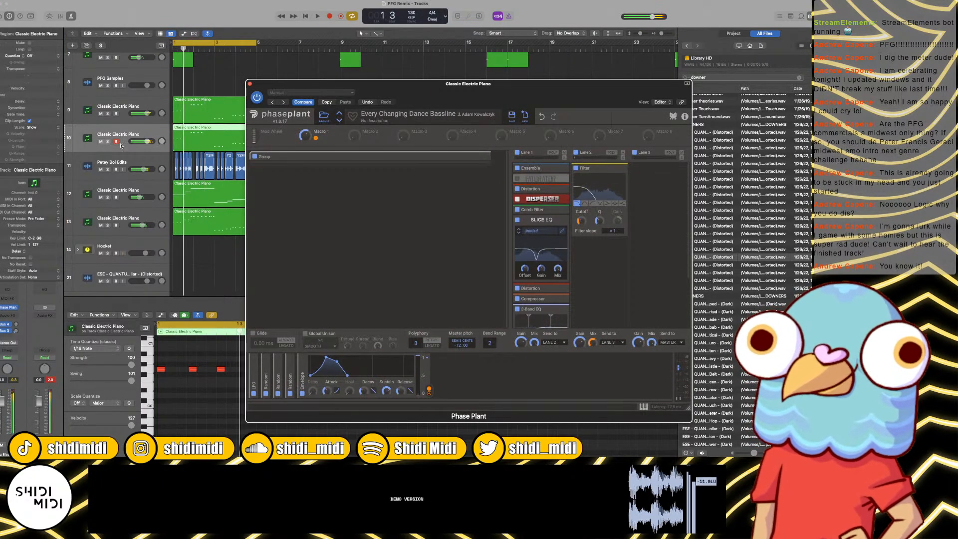
pyautogui.click(108, 142)
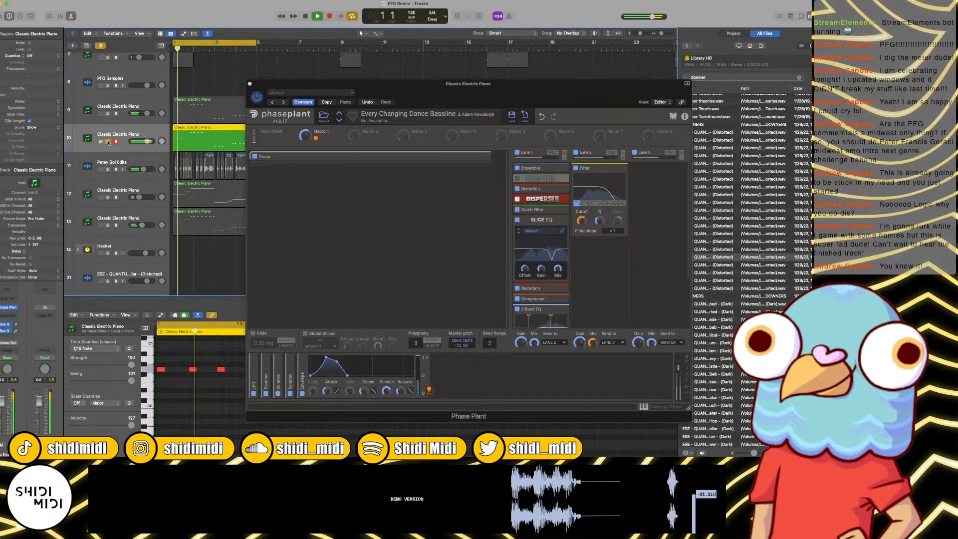
# Step: Reset the Phase Plant master pitch to 0 and lower the duplicated track's volume while playing the loop
pyautogui.doubleClick(459, 346)
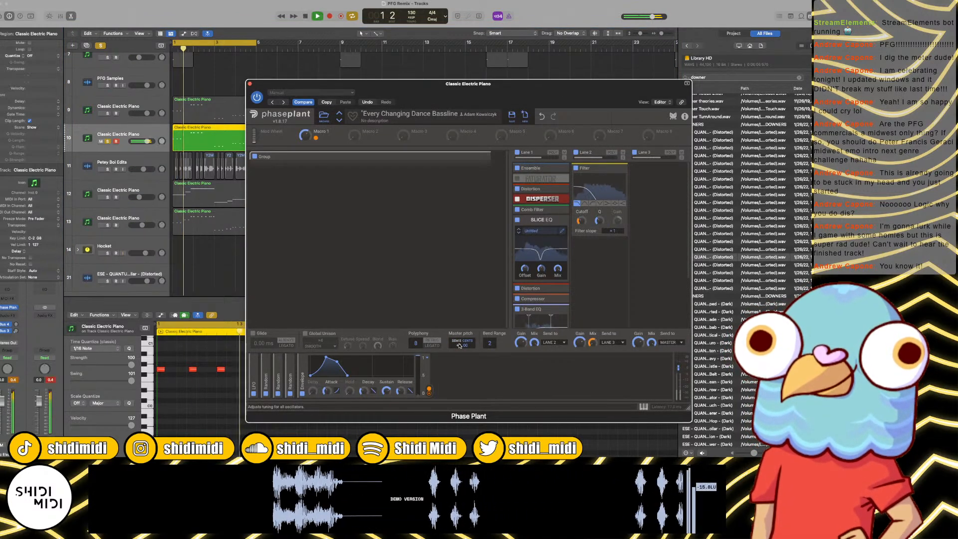
pyautogui.click(237, 362)
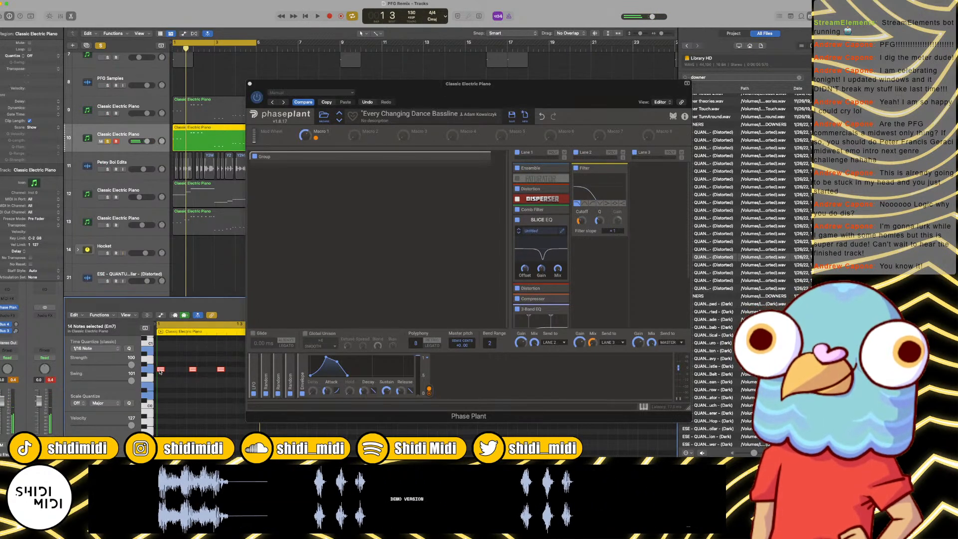
pyautogui.moveTo(161, 369)
pyautogui.mouseDown()
pyautogui.moveTo(162, 342)
pyautogui.moveTo(161, 369)
pyautogui.mouseUp()
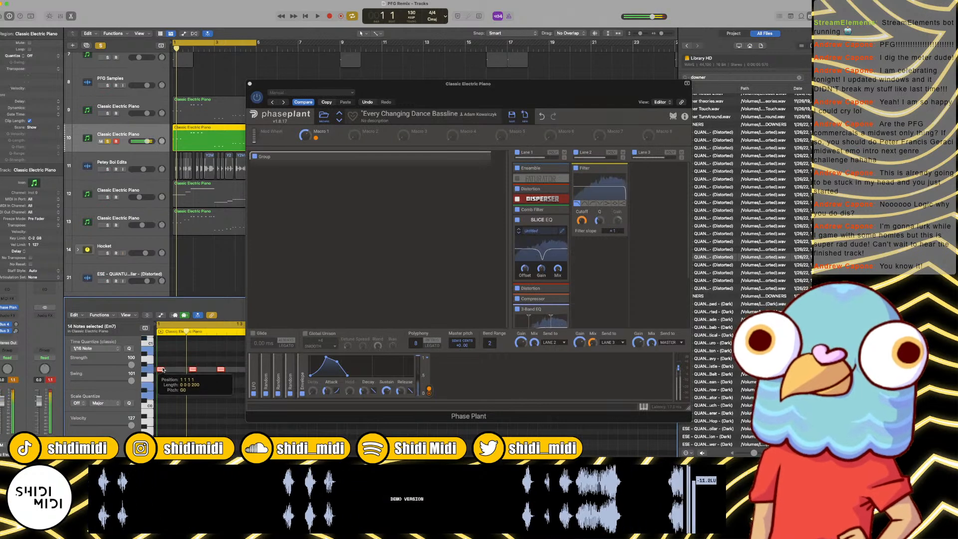
pyautogui.moveTo(147, 142); pyautogui.dragTo(127, 144)
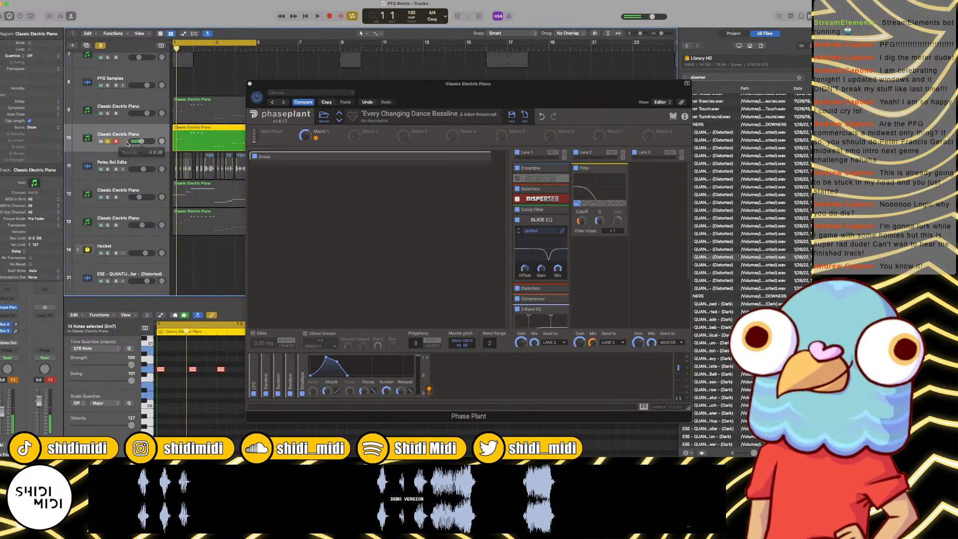
# Step: Load the Phase Plant preset Furious Neuro Bass on the duplicated track and audition it in the loop
pyautogui.click(341, 120)
pyautogui.click(340, 120)
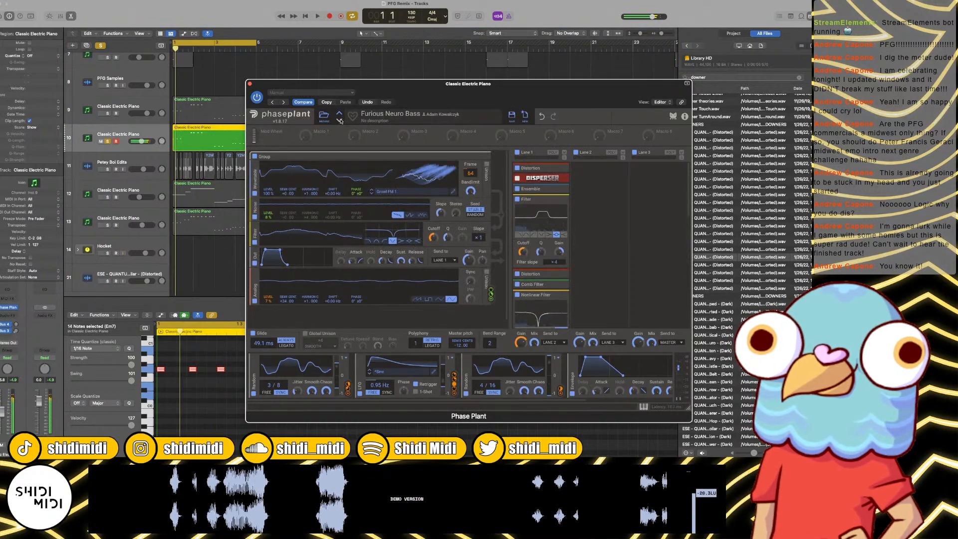
pyautogui.press('space')
pyautogui.press('space')
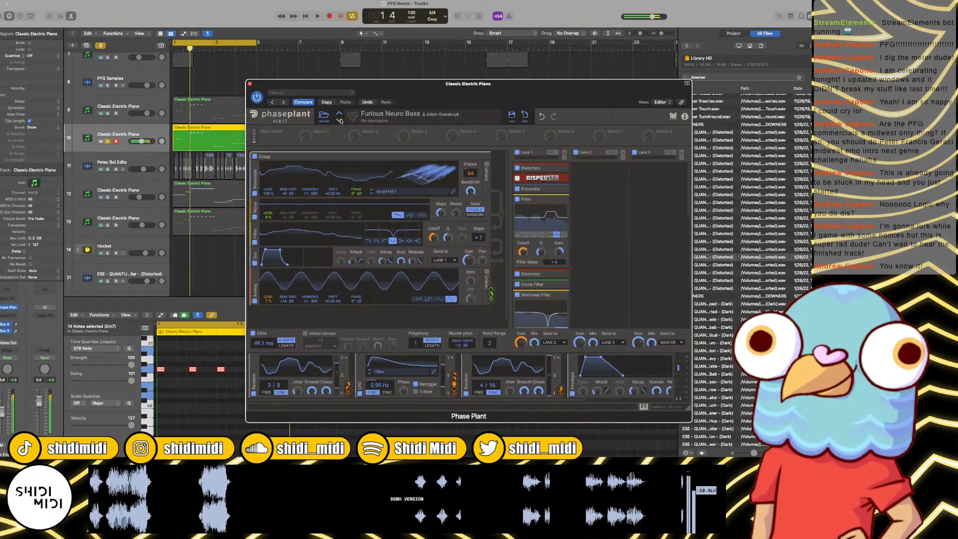
pyautogui.press('space')
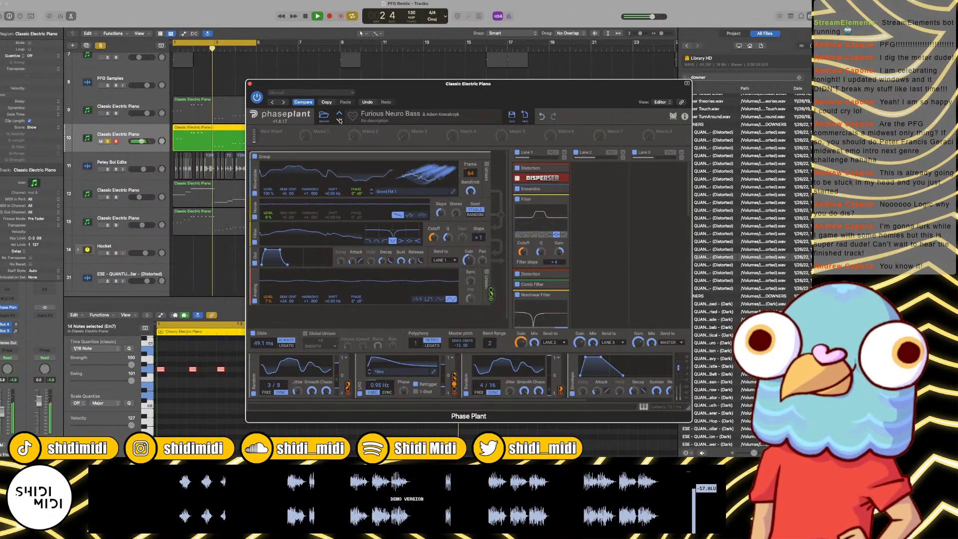
pyautogui.press('space')
# Step: Replace the duplicated track's region with a copy of track 13's piano region, reset Phase Plant's master pitch to 0, and close the plug-in window
pyautogui.click(198, 225)
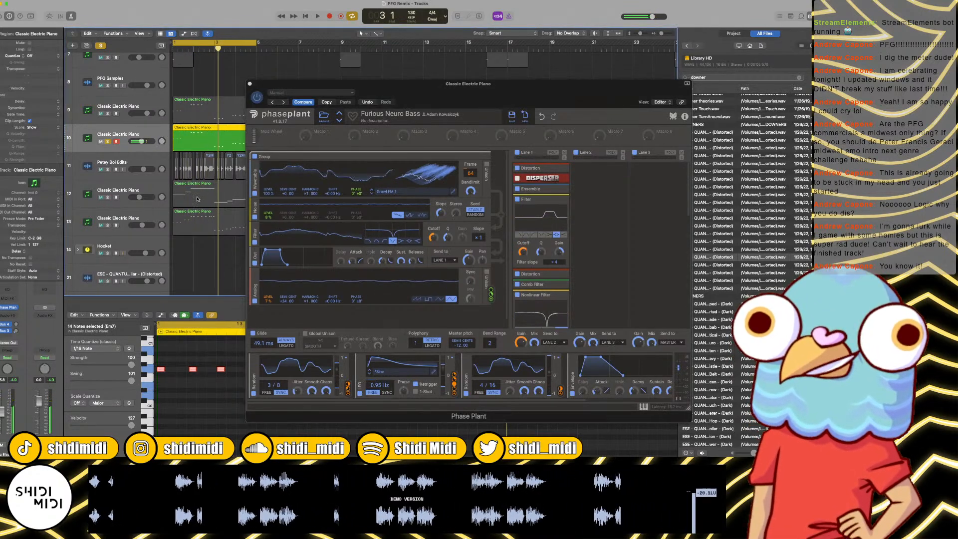
pyautogui.moveTo(197, 225); pyautogui.dragTo(194, 145)
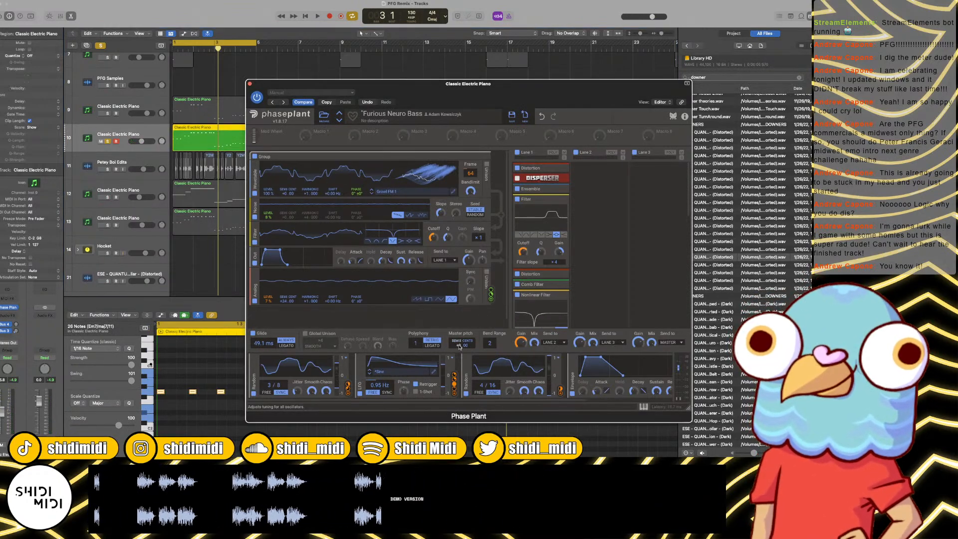
pyautogui.click(250, 84)
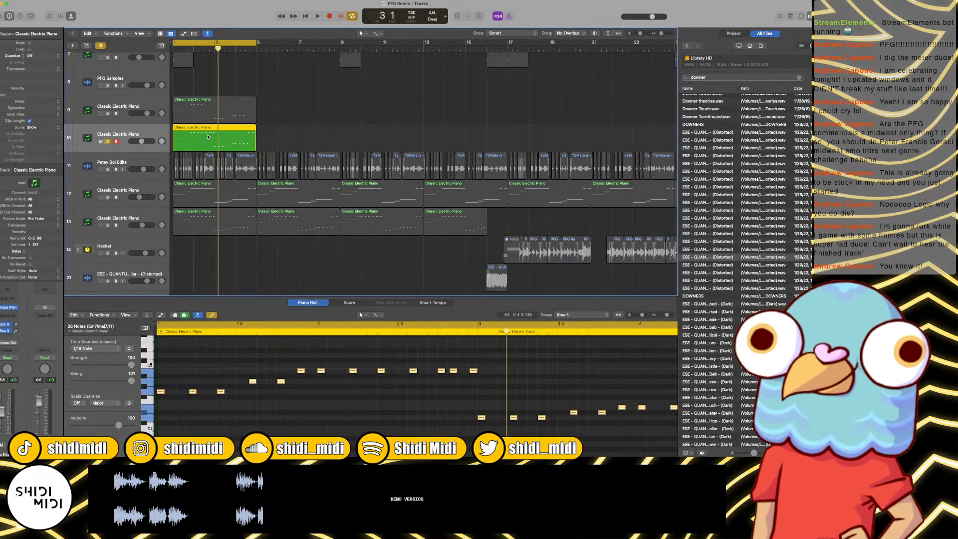
# Step: Solo the original Phase Plant track 9 together with the new one and play the loop from bar 1
pyautogui.doubleClick(205, 136)
pyautogui.click(108, 249)
pyautogui.press('space')
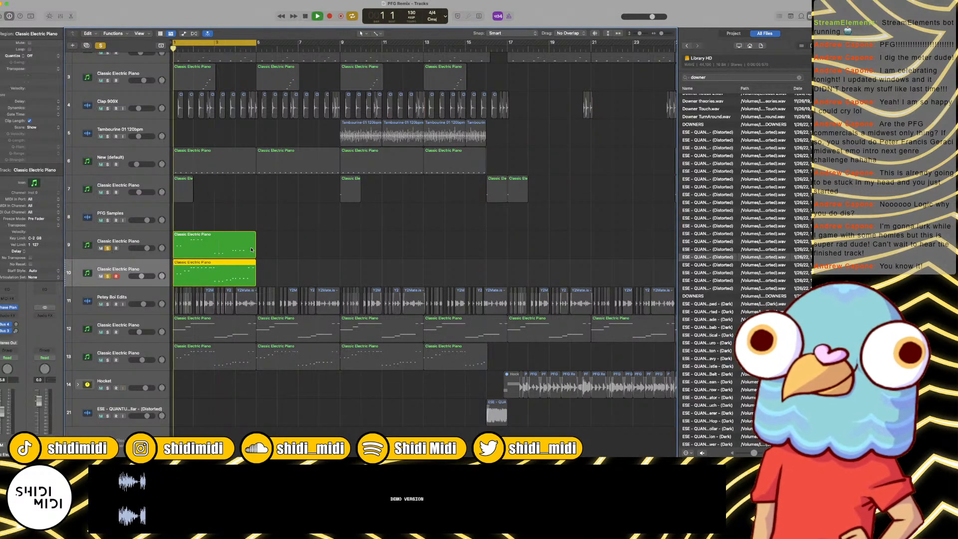
pyautogui.press('super+Right')
pyautogui.press('super+Right')
pyautogui.press('space')
pyautogui.press('super+Right')
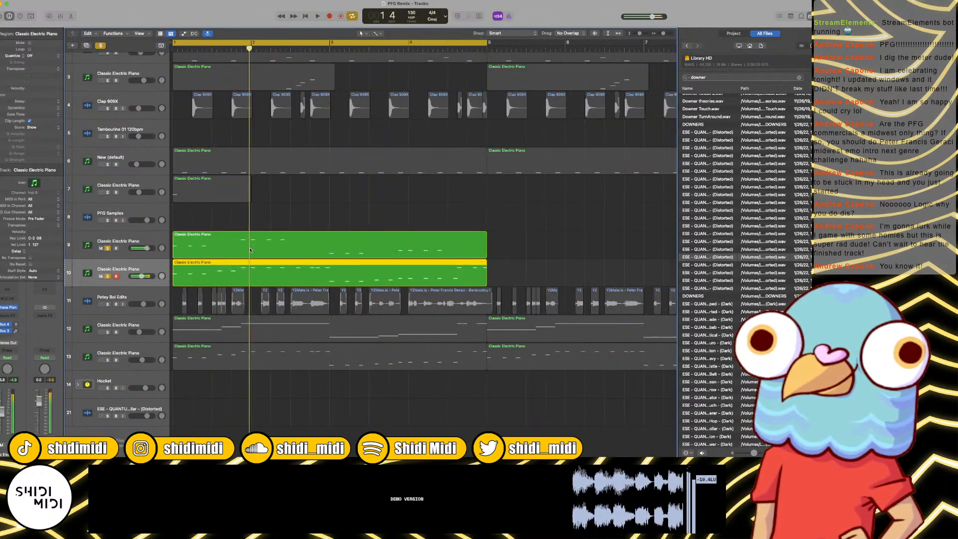
# Step: Set the velocity of all notes in the track 10 region to 127 and play it back
pyautogui.doubleClick(253, 281)
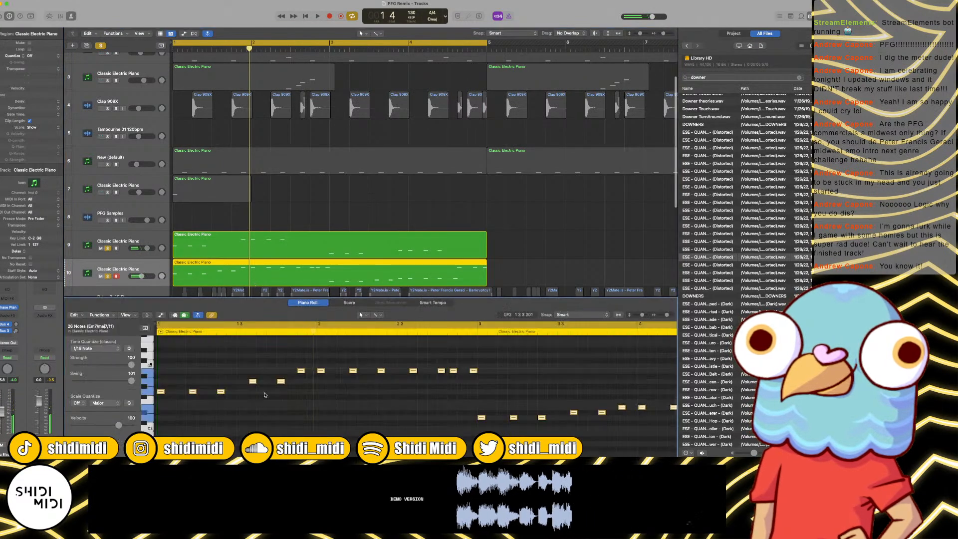
pyautogui.scroll(5, 162, 393)
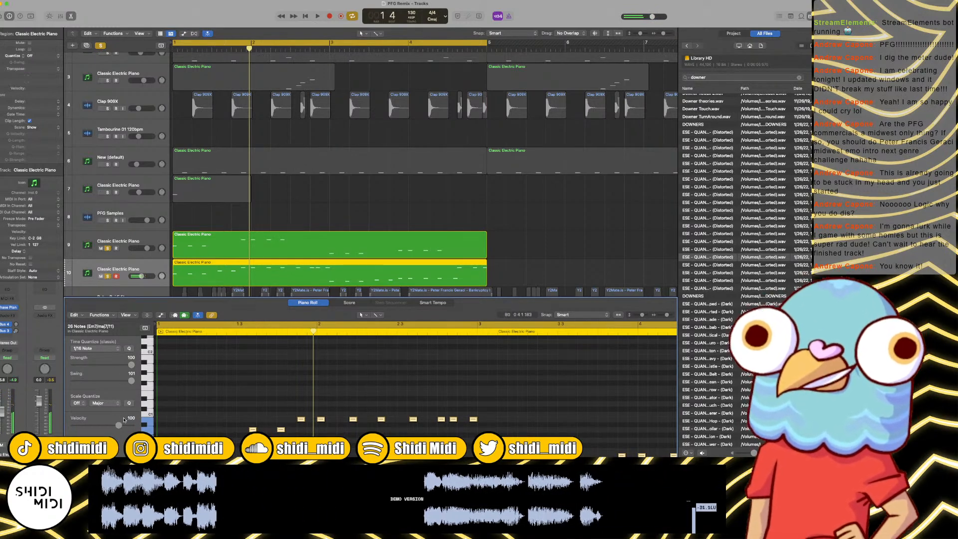
pyautogui.moveTo(119, 425); pyautogui.dragTo(134, 425)
pyautogui.scroll(-6, 245, 385)
pyautogui.press('space')
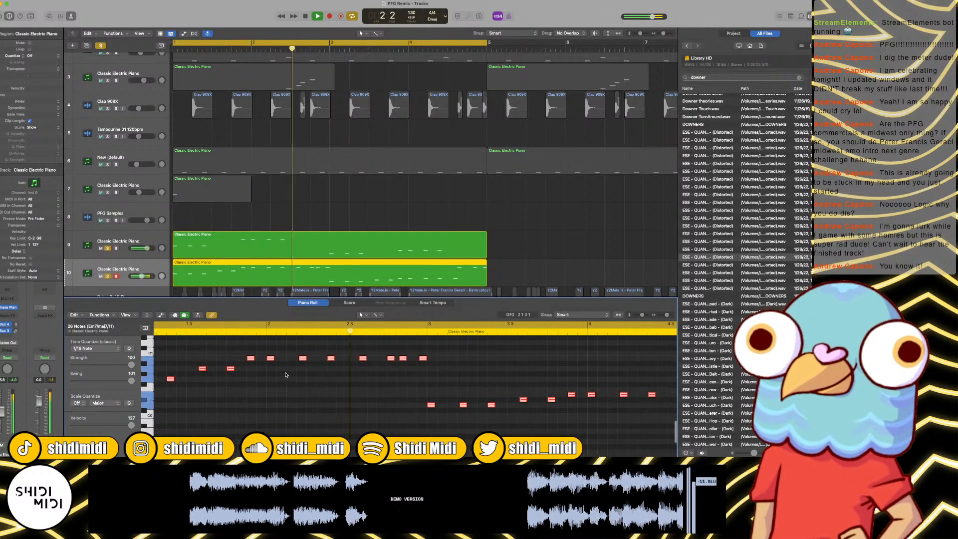
pyautogui.press('space')
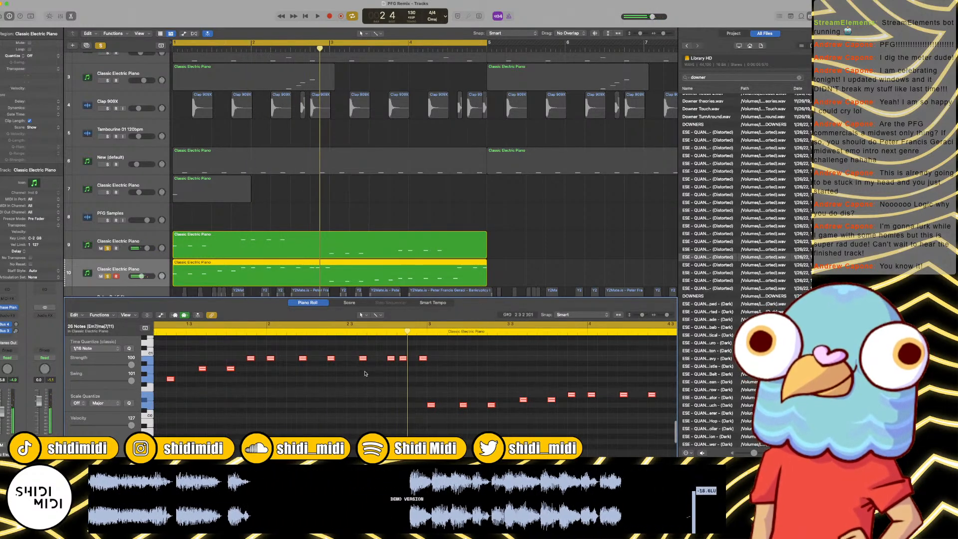
# Step: Lengthen two notes in the second half of bar 2, removing the extra short notes there and the nine notes before them
pyautogui.click(362, 373)
pyautogui.moveTo(361, 373); pyautogui.dragTo(100, 425)
pyautogui.press('Delete')
pyautogui.hscroll(-3, 409, 357)
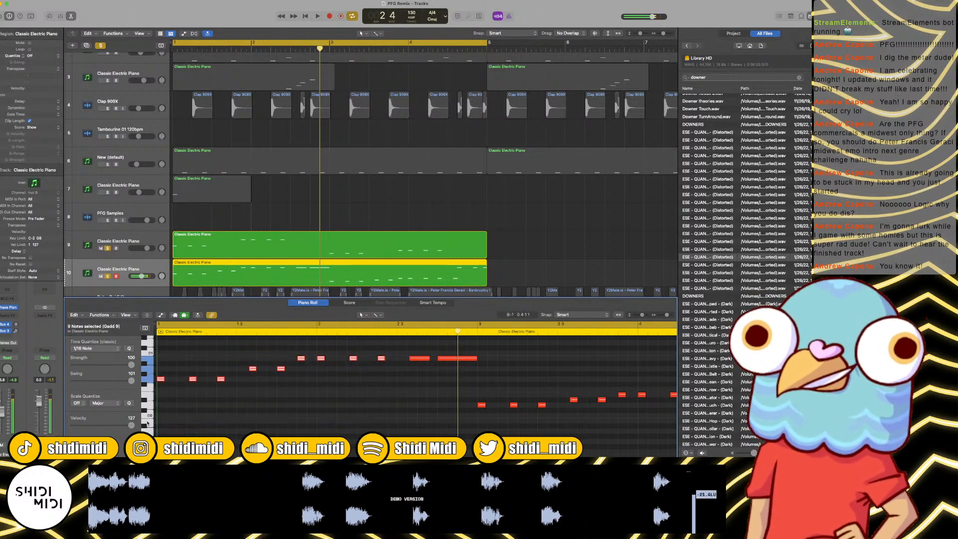
pyautogui.press('Delete')
# Step: Draw a region pitch bend dropping to about -62 under the last long note of bar 2, and play the result
pyautogui.press('a')
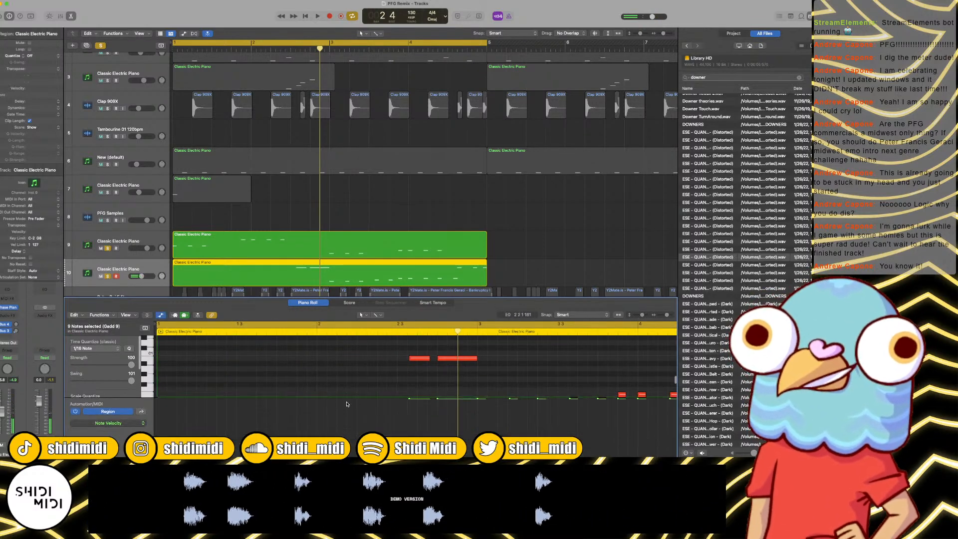
pyautogui.click(118, 424)
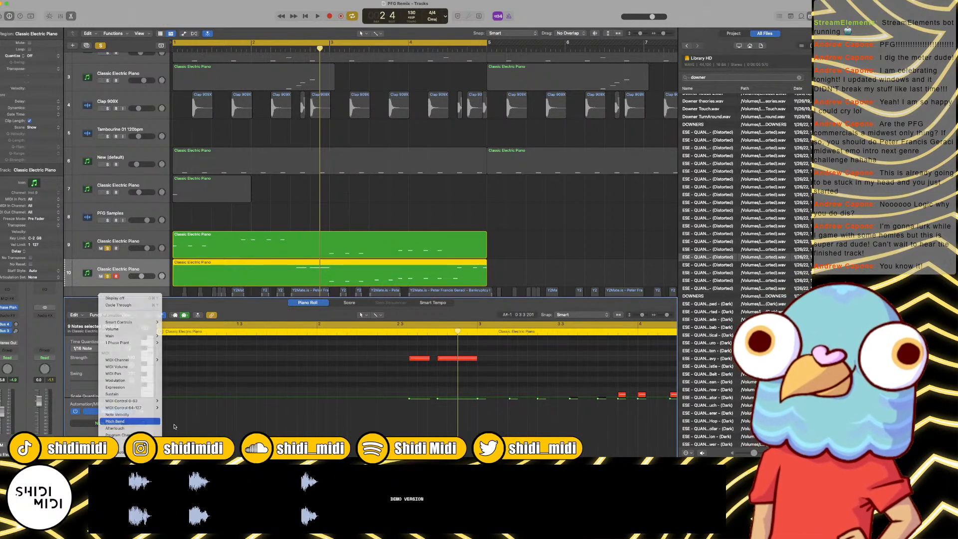
pyautogui.click(121, 423)
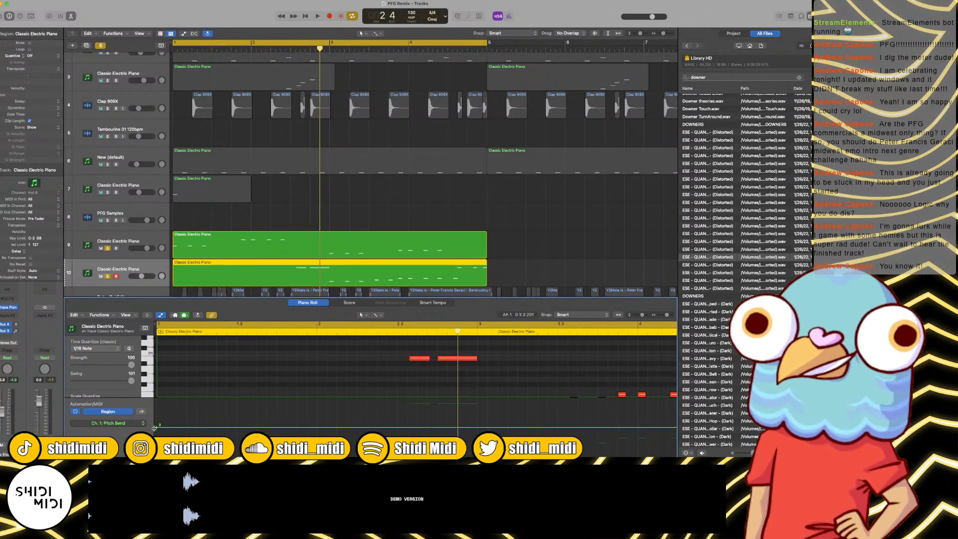
pyautogui.moveTo(156, 428); pyautogui.dragTo(156, 429)
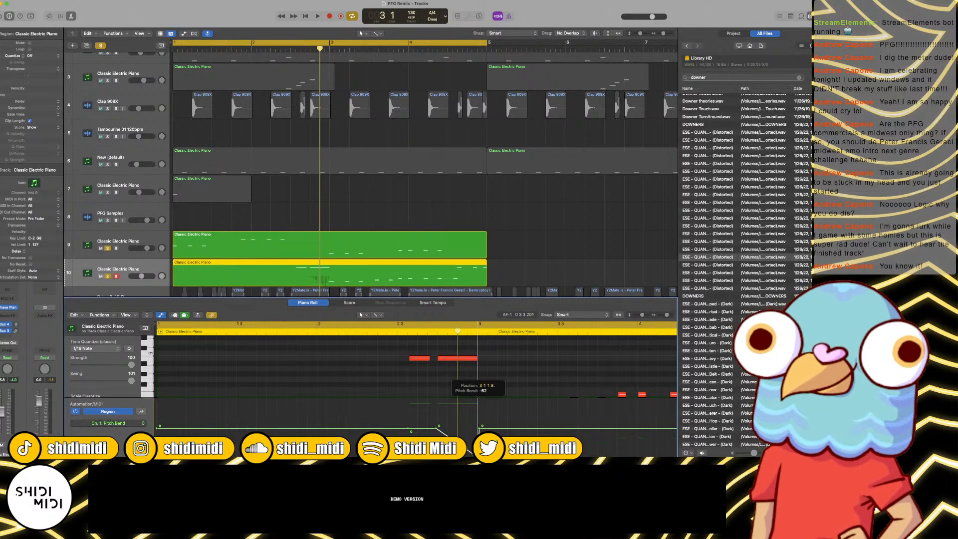
pyautogui.press('space')
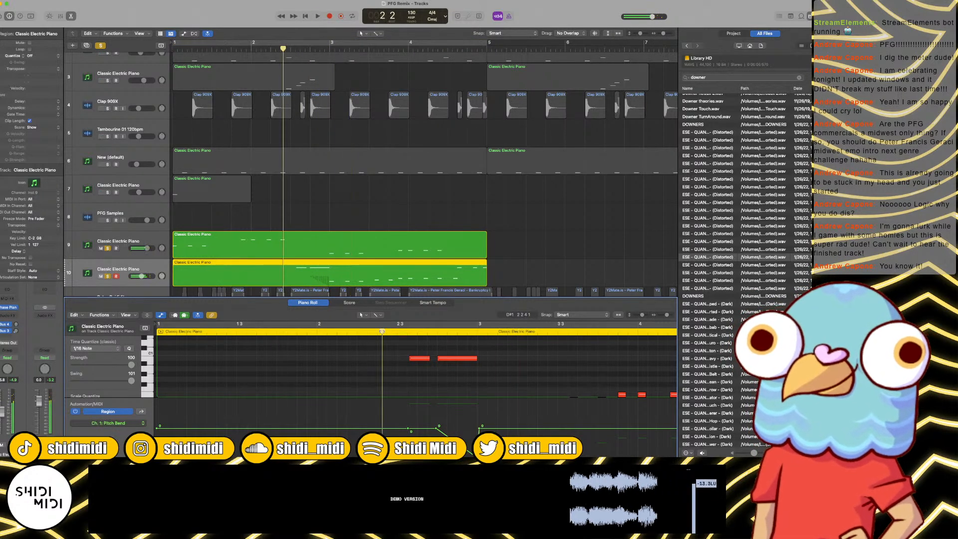
pyautogui.press('space')
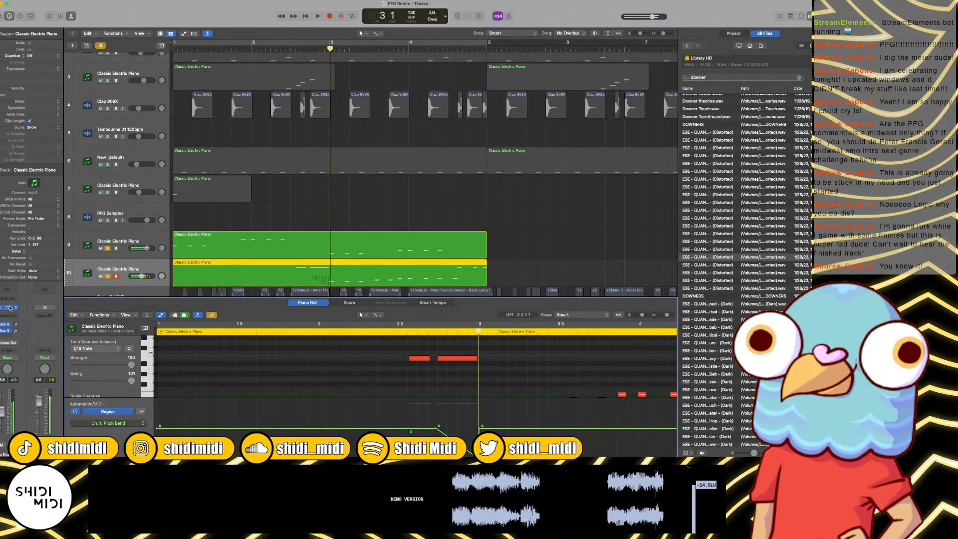
# Step: Set Phase Plant's bend range to 12 semitones on track 10, play briefly, and close the plug-in window
pyautogui.click(9, 308)
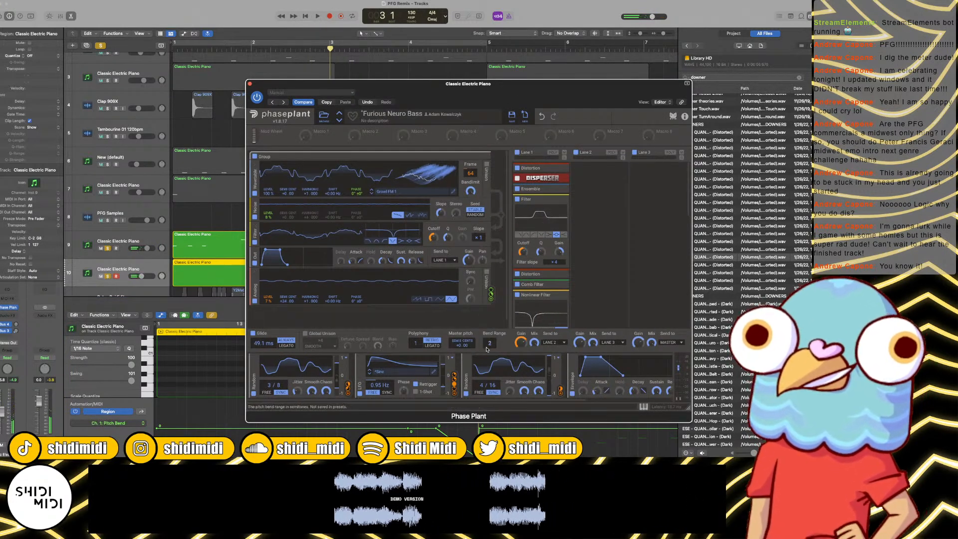
pyautogui.moveTo(489, 343); pyautogui.dragTo(490, 312)
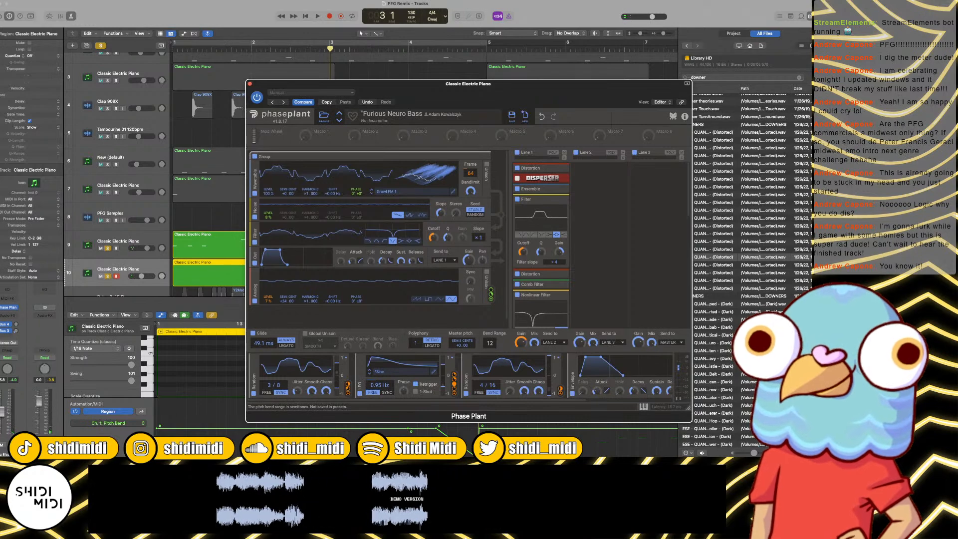
pyautogui.press('space')
# Step: Play both soloed bass tracks from bar 1 while fine-tuning track 10's volume
pyautogui.press('space')
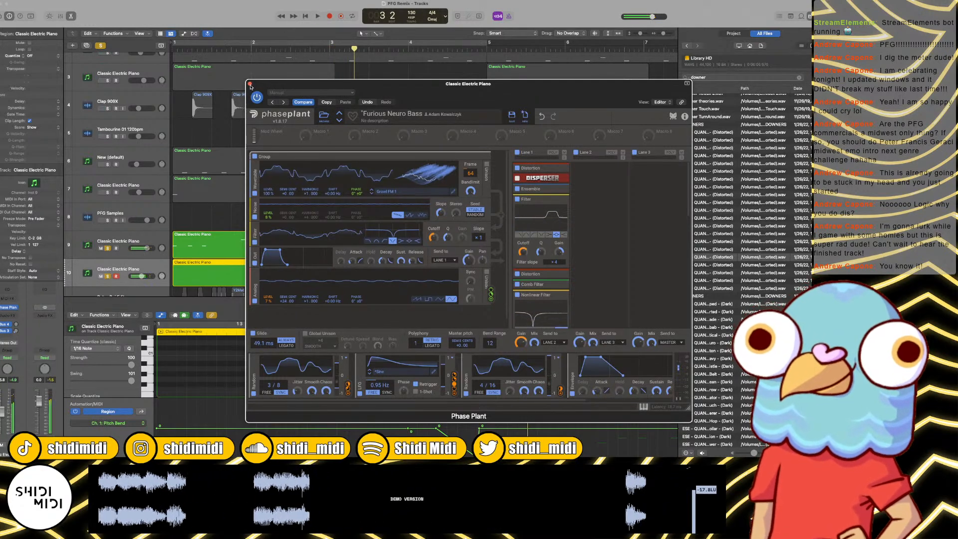
pyautogui.click(250, 83)
pyautogui.press('Return')
pyautogui.press('space')
pyautogui.scroll(-3, 253, 90)
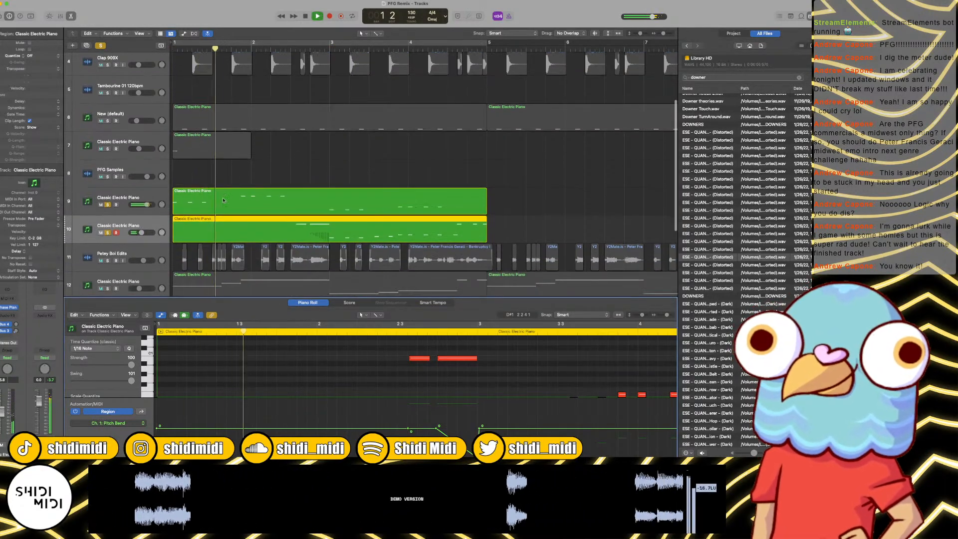
pyautogui.moveTo(142, 233); pyautogui.dragTo(141, 232)
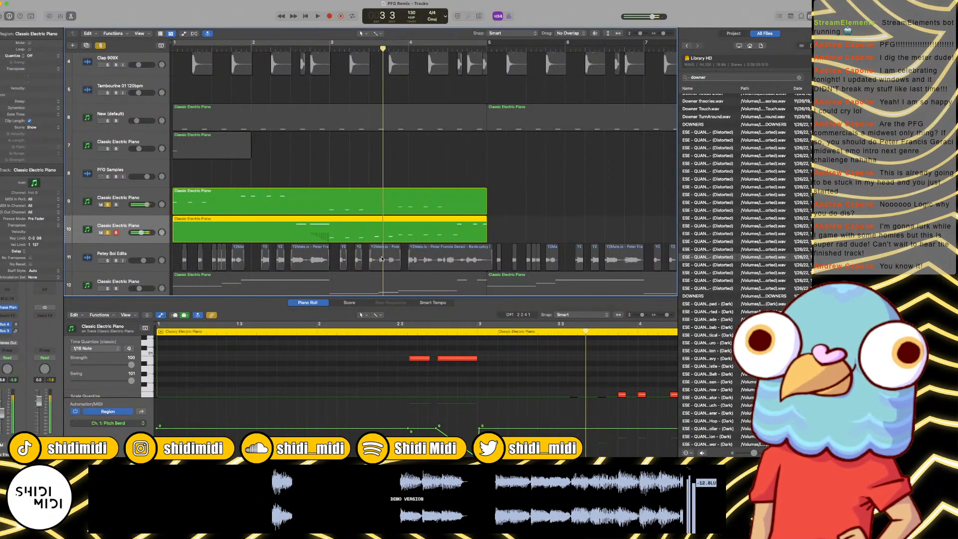
pyautogui.press('space')
pyautogui.scroll(-5, 544, 360)
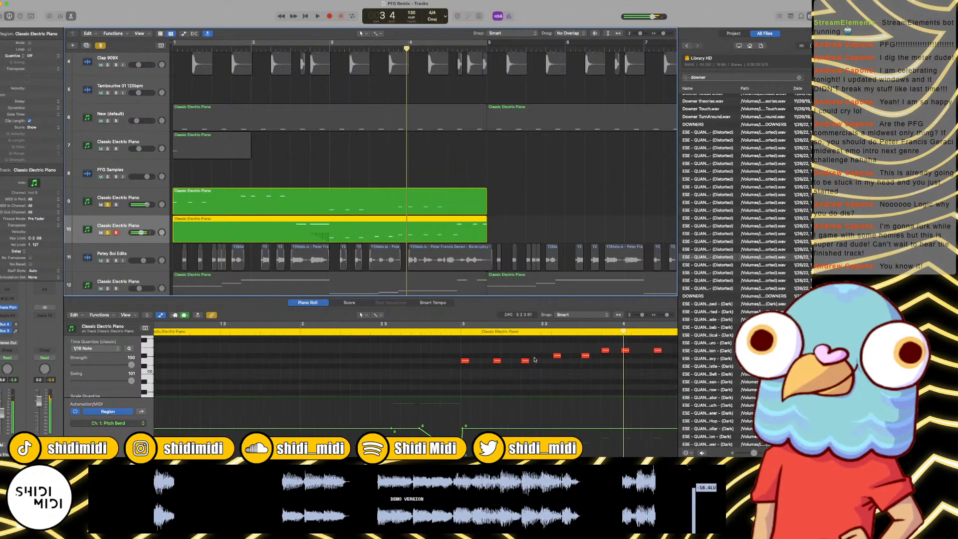
# Step: Remove the short notes in bar 3 of track 10, keeping one and lengthening it into a long note in the bar's second half
pyautogui.click(536, 369)
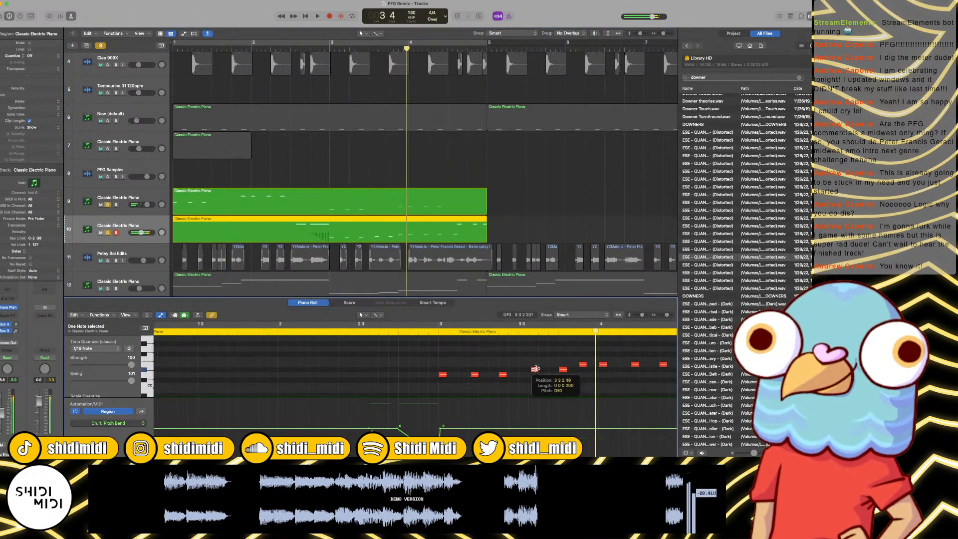
pyautogui.moveTo(536, 369); pyautogui.dragTo(537, 366)
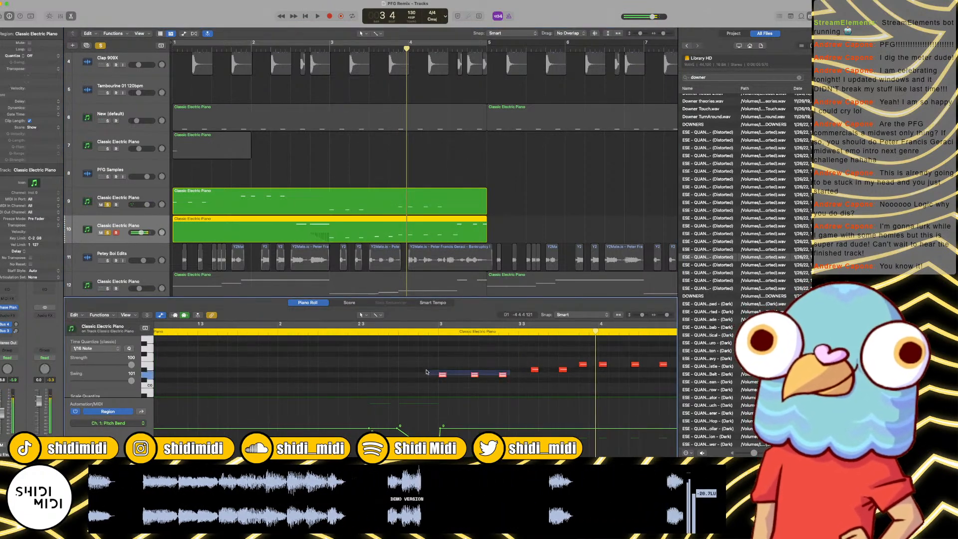
pyautogui.moveTo(536, 371); pyautogui.dragTo(579, 375)
pyautogui.press('c')
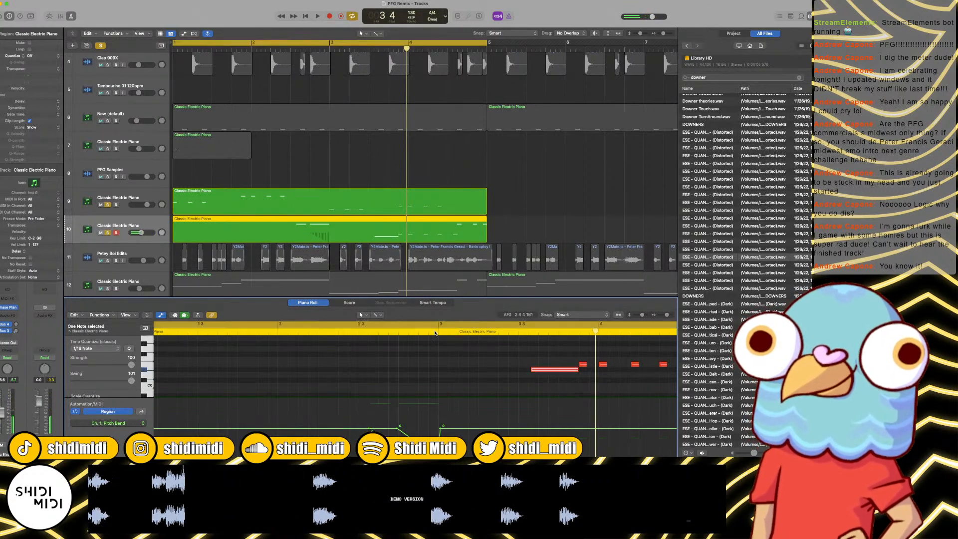
# Step: Play the passage around bar 3, and delete the five short notes following the long bar 3 note
pyautogui.press('space')
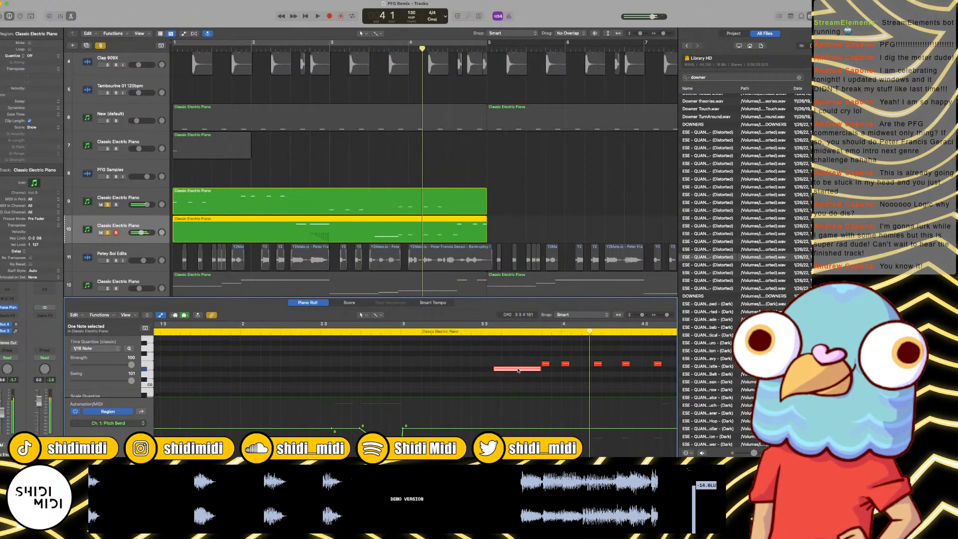
pyautogui.doubleClick(327, 334)
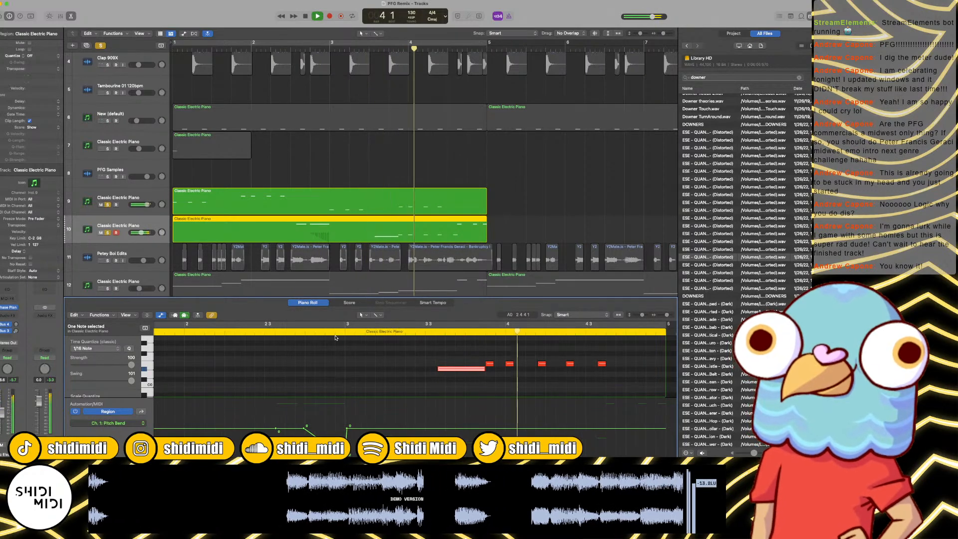
pyautogui.scroll(3, 455, 364)
pyautogui.scroll(-2, 454, 364)
pyautogui.press('space')
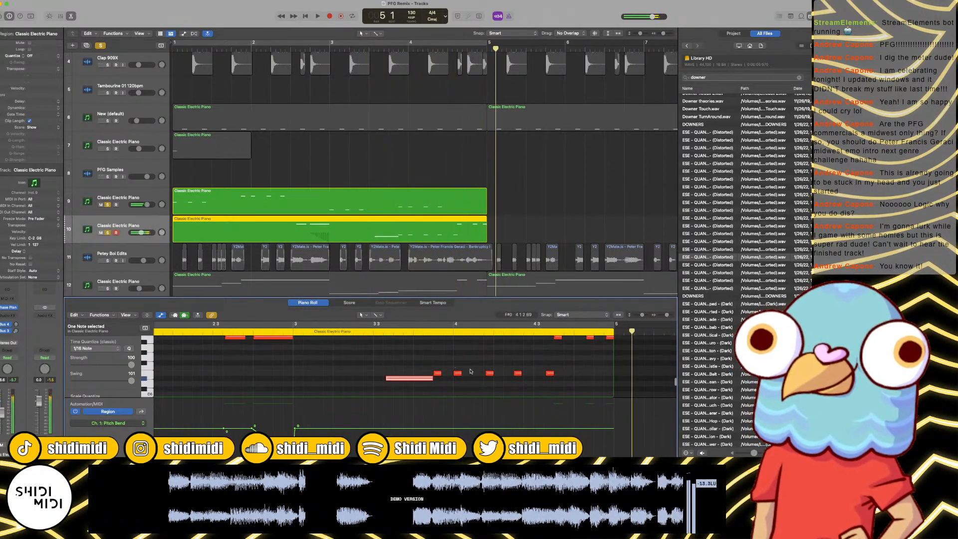
pyautogui.moveTo(437, 383); pyautogui.dragTo(569, 362)
pyautogui.press('Delete')
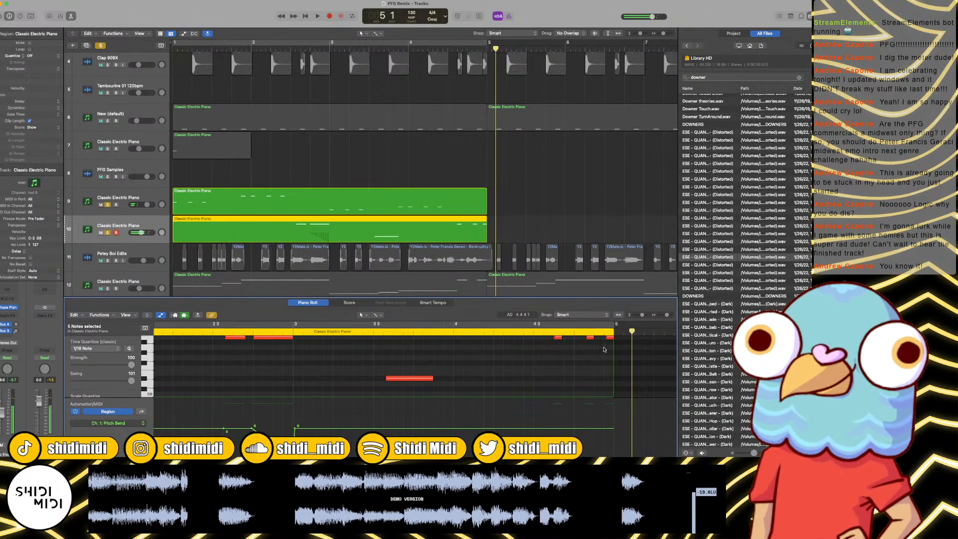
# Step: Replace the three short notes at the end of bar 4 with one long note, and draw a falling pitch bend under it
pyautogui.scroll(3, 599, 354)
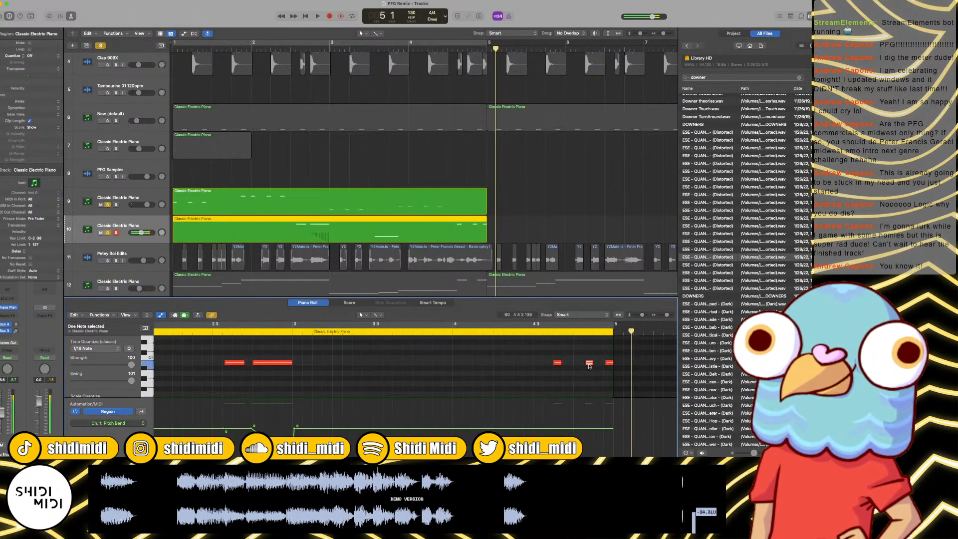
pyautogui.moveTo(557, 366); pyautogui.dragTo(619, 371)
pyautogui.moveTo(562, 380); pyautogui.dragTo(615, 383)
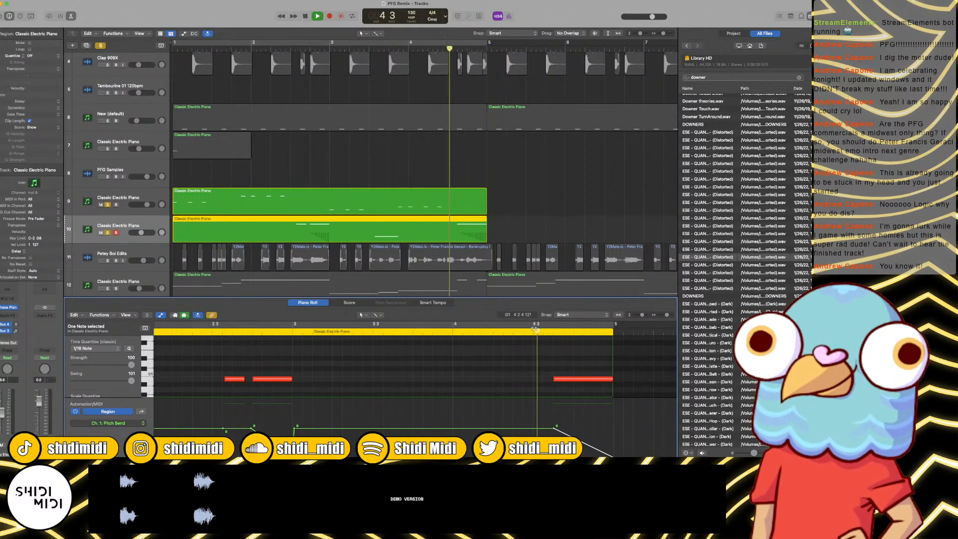
# Step: Play both soloed bass tracks from bar 1, and delete the long note in bar 3 of track 10
pyautogui.click(400, 163)
pyautogui.press('Return')
pyautogui.click(309, 202)
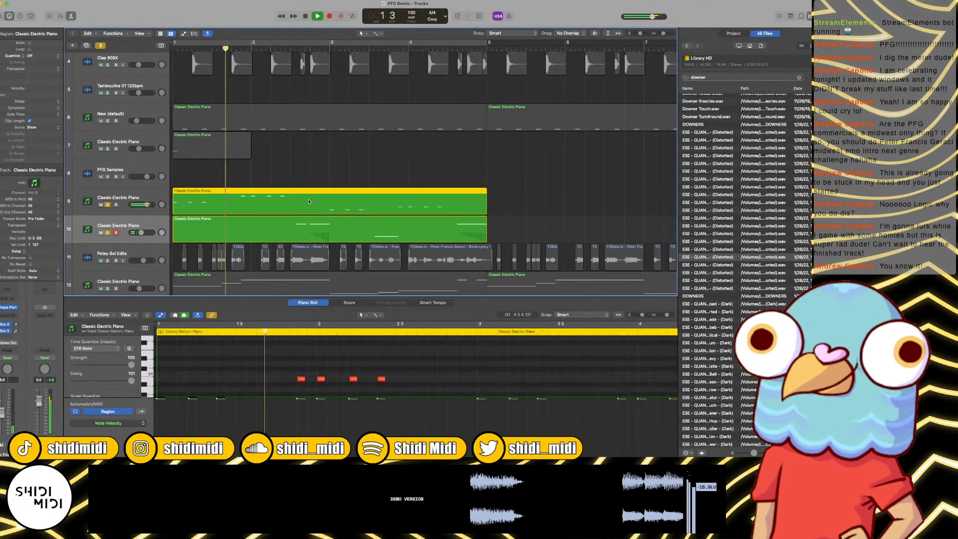
pyautogui.click(426, 235)
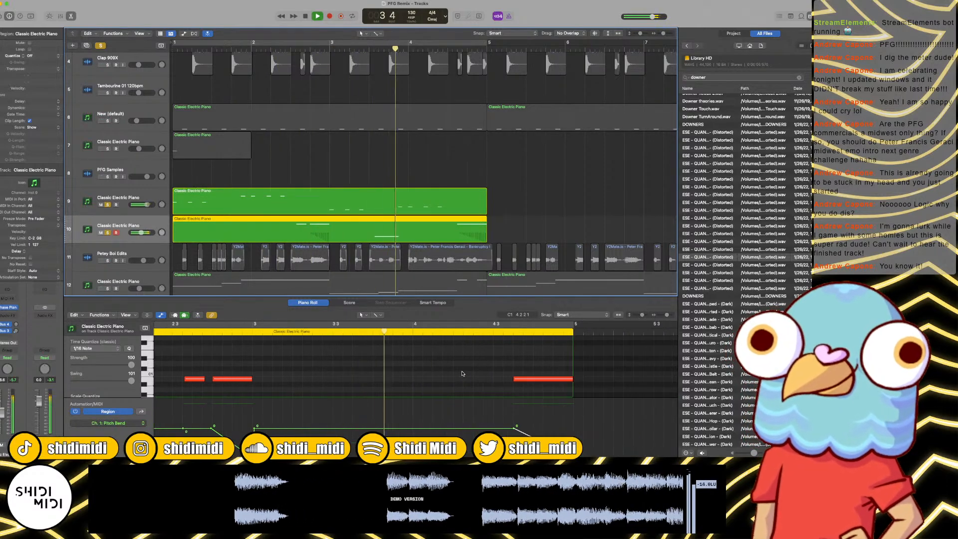
pyautogui.scroll(-3, 406, 371)
pyautogui.click(374, 366)
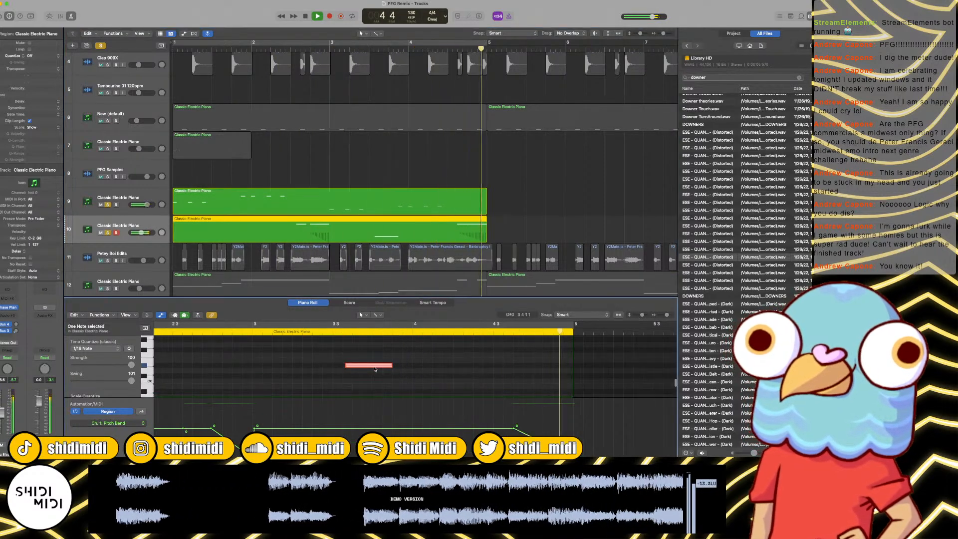
pyautogui.press('Delete')
pyautogui.press('space')
# Step: Unsolo the bass tracks and play the full mix from bar 1
pyautogui.press('space')
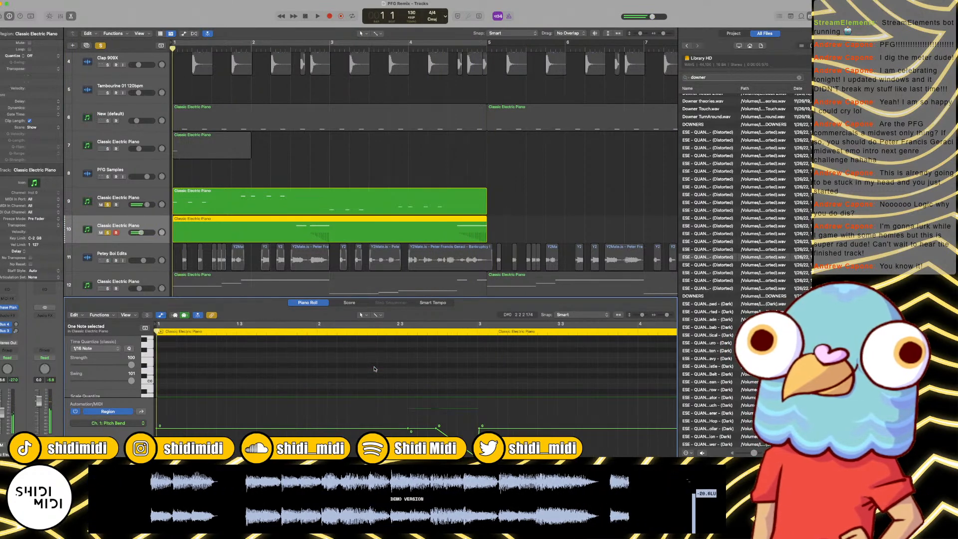
pyautogui.click(107, 233)
pyautogui.press('space')
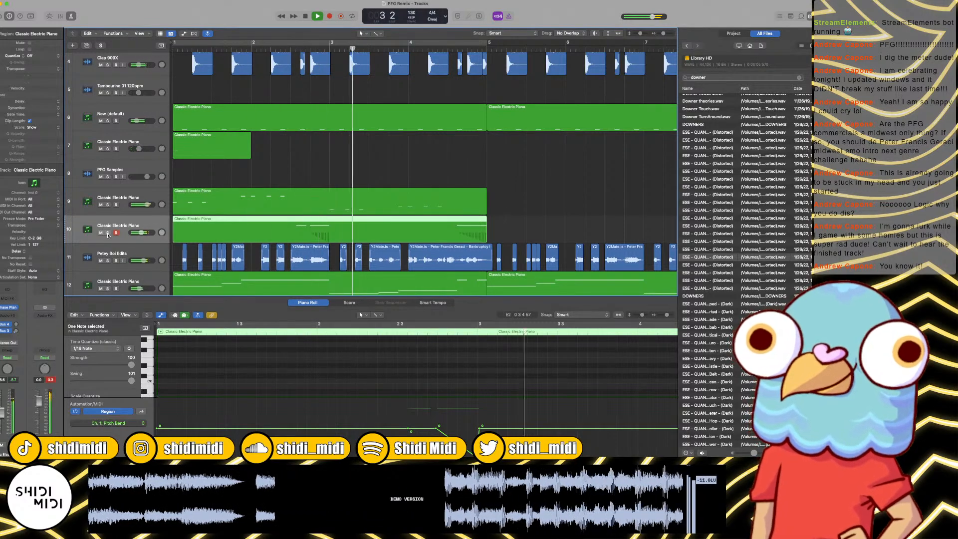
pyautogui.press('super+Left')
pyautogui.press('super+Left')
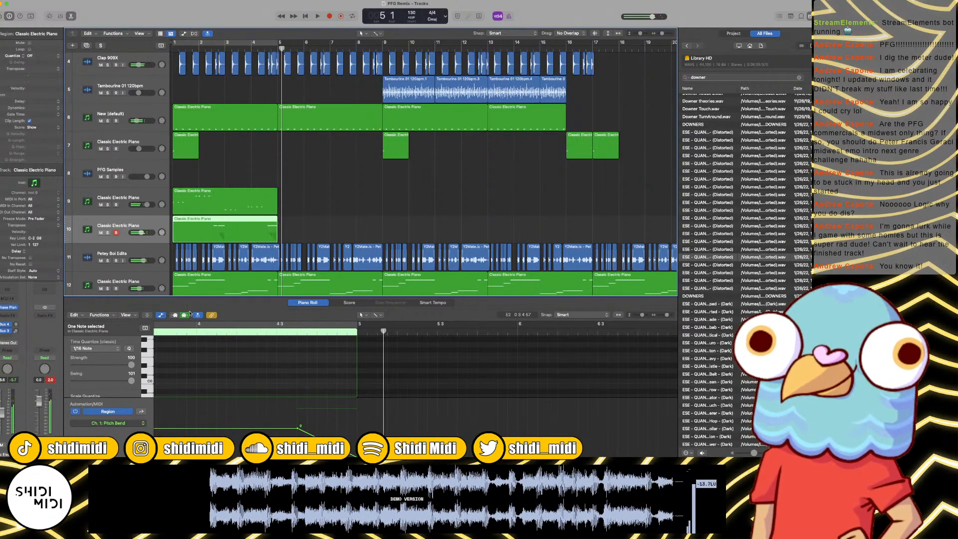
# Step: Set Phase Plant's master pitch to +12.00 on track 10, play from bar 1, and turn on cycle playback
pyautogui.scroll(5, 294, 376)
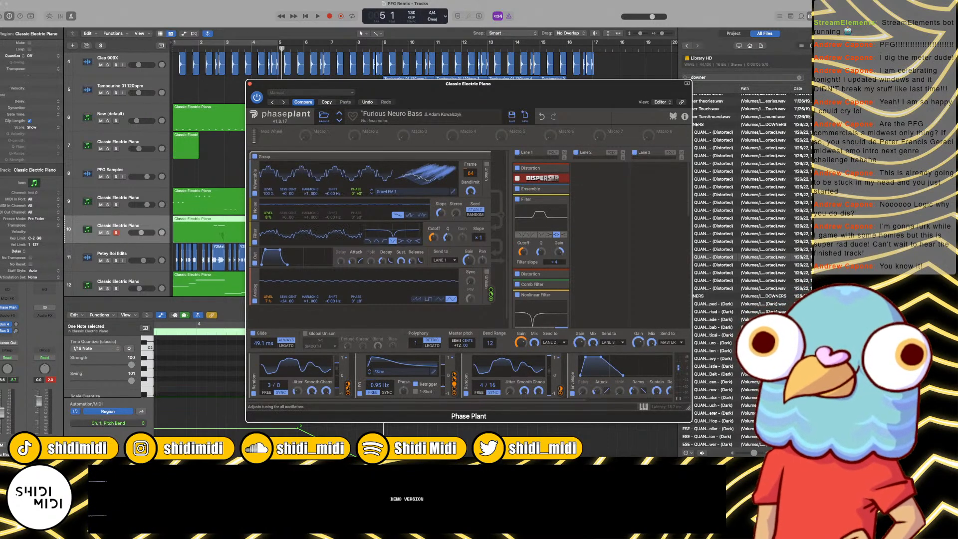
pyautogui.press('space')
pyautogui.press('Return')
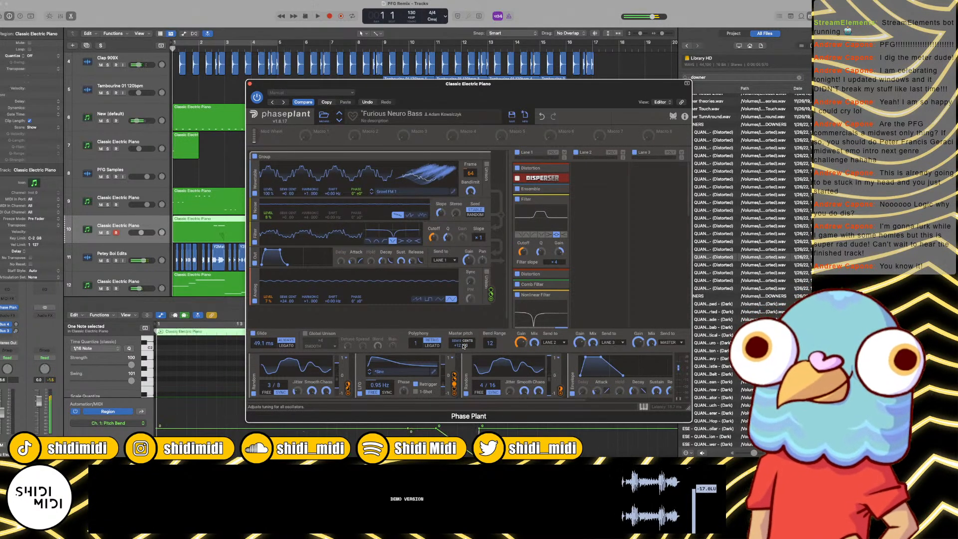
pyautogui.press('space')
pyautogui.press('c')
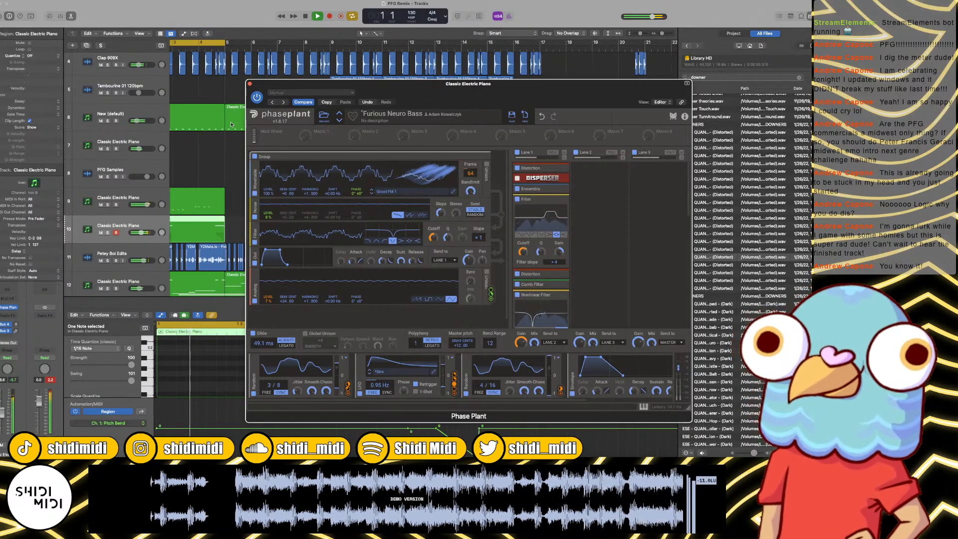
# Step: Load the Furious Neuro Bass 2 preset in Phase Plant, adjust its master pitch, and audition it in the looped mix
pyautogui.click(338, 119)
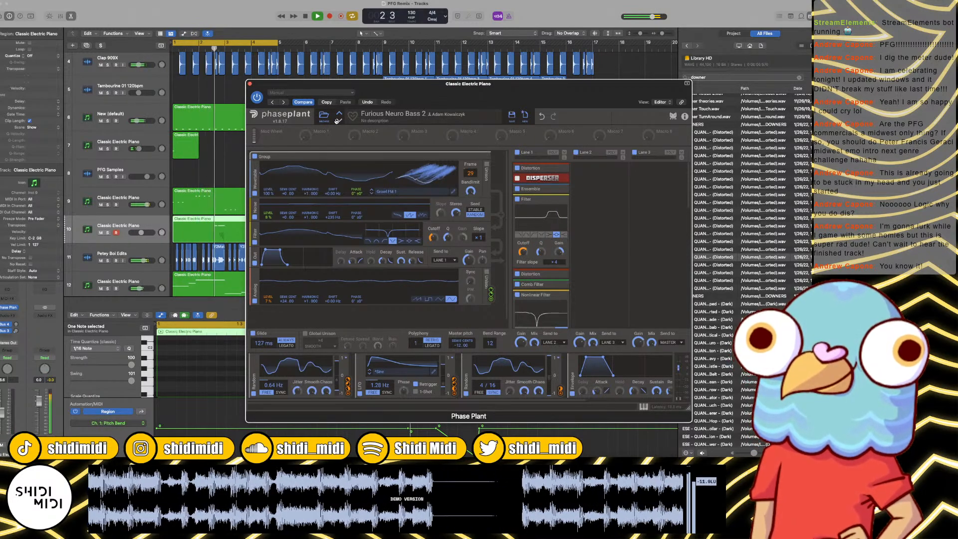
pyautogui.press('space')
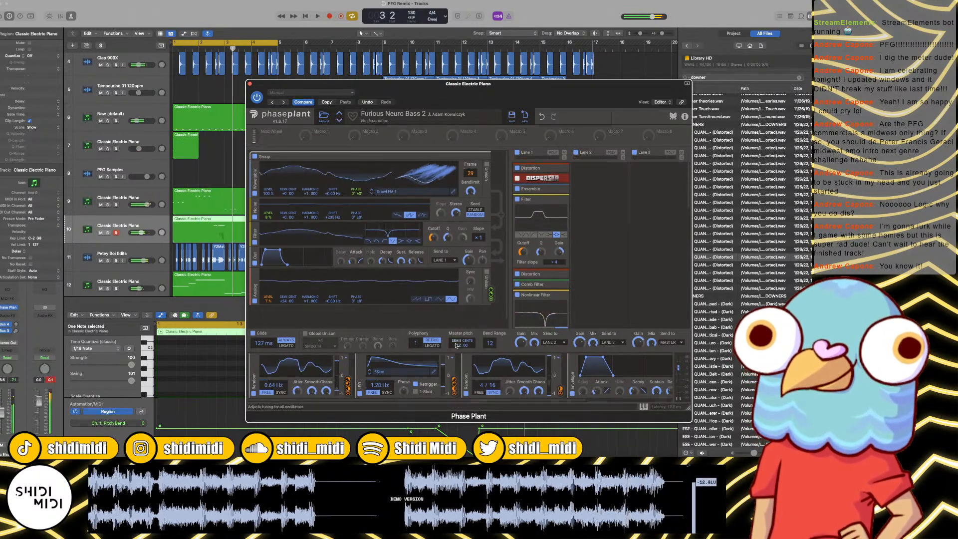
pyautogui.moveTo(458, 346); pyautogui.dragTo(460, 368)
pyautogui.press('space')
pyautogui.press('space')
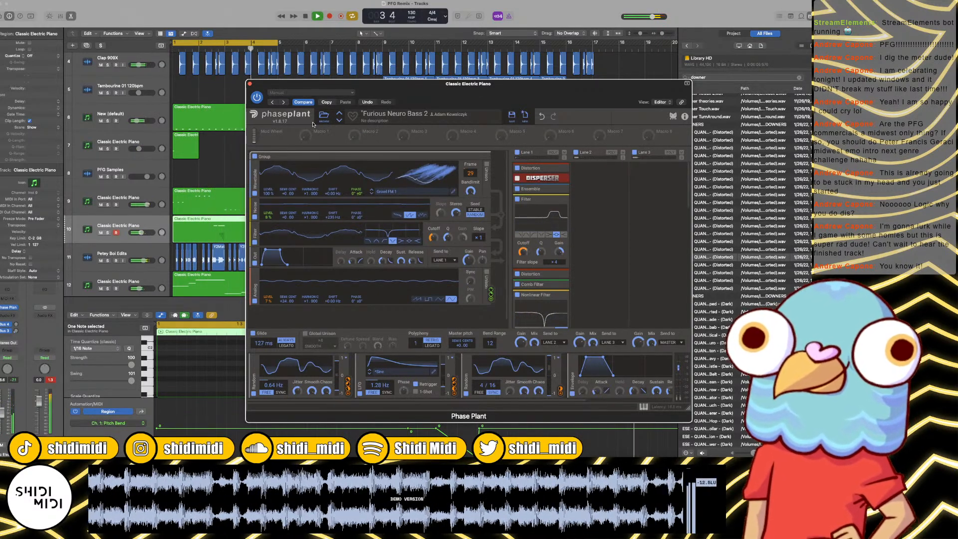
pyautogui.press('space')
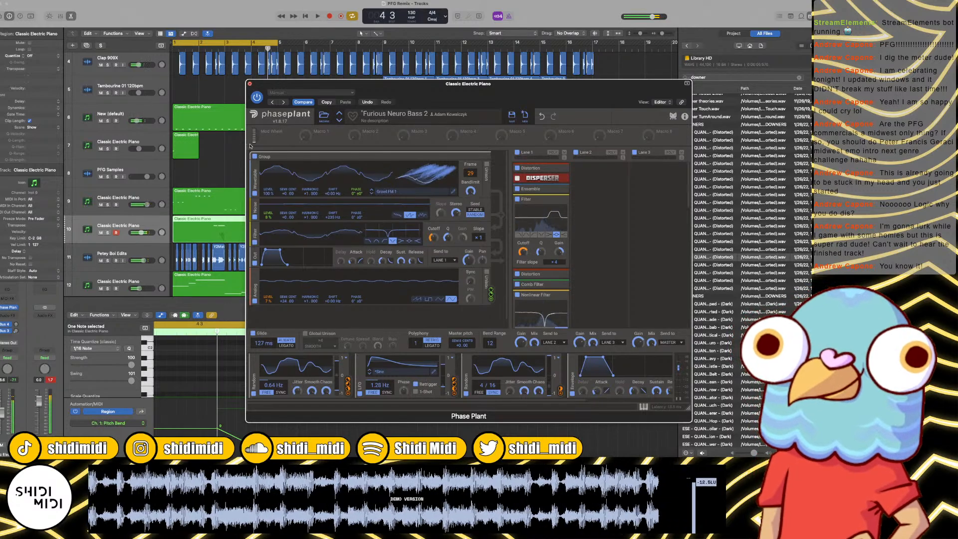
# Step: Close the Phase Plant window, play the loop briefly, and add a new instrument track below track 10
pyautogui.click(250, 84)
pyautogui.click(210, 202)
pyautogui.press('space')
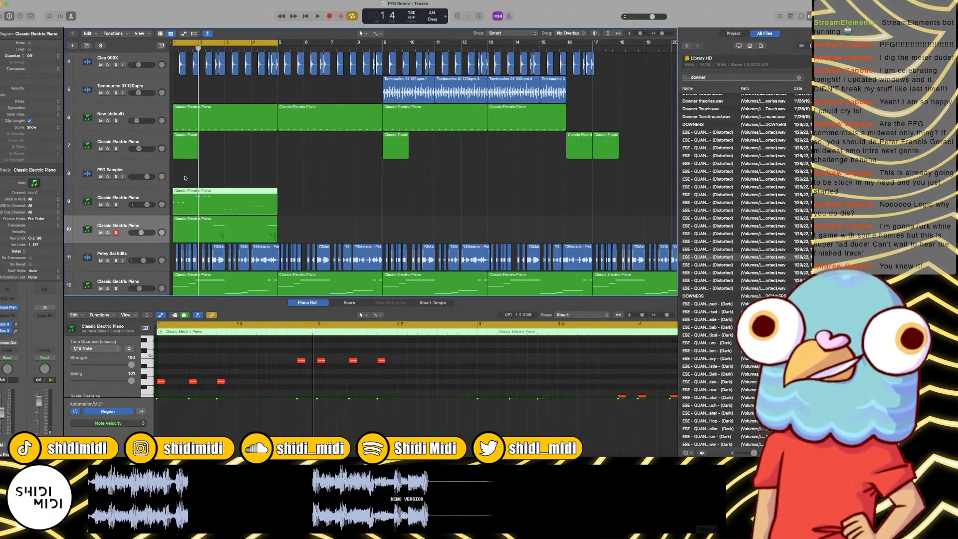
pyautogui.scroll(-1, 143, 185)
pyautogui.click(133, 201)
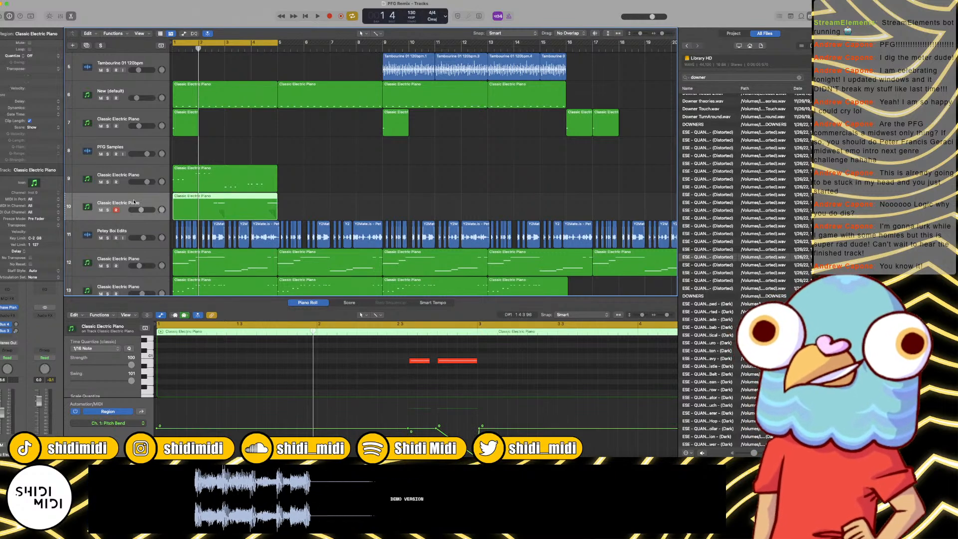
pyautogui.press('super+d')
# Step: Split the track 9 bass region at 1 3, 3 1 and 3 3
pyautogui.click(187, 48)
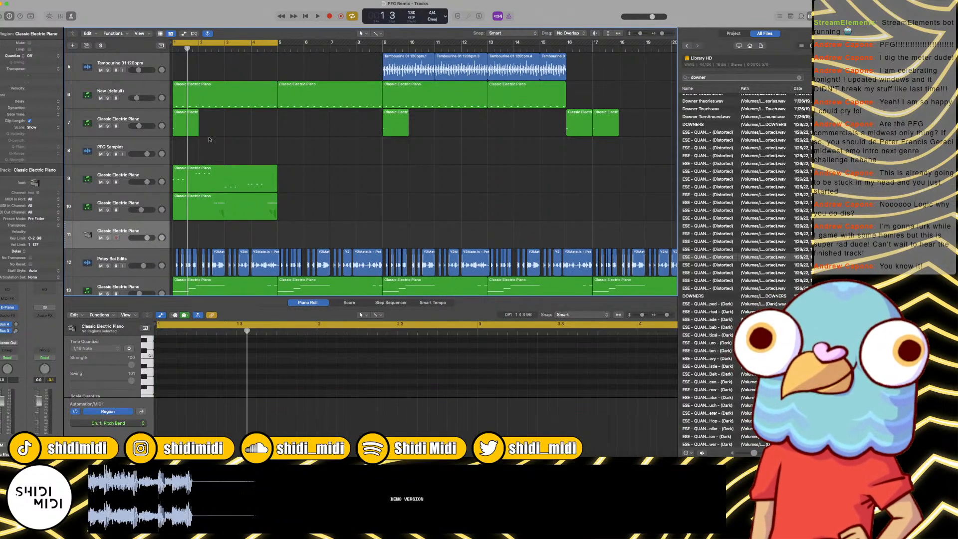
pyautogui.click(217, 179)
pyautogui.press('super+t')
pyautogui.click(226, 49)
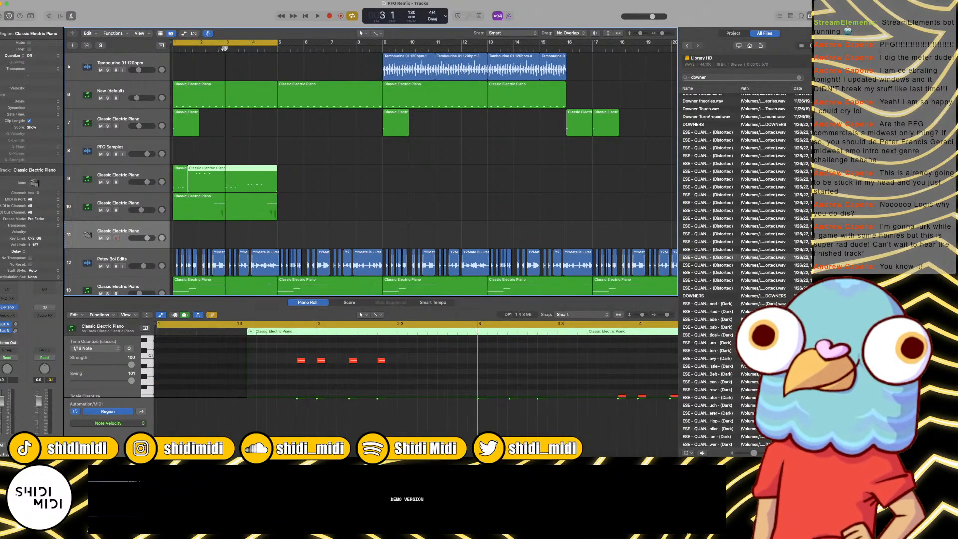
pyautogui.press('super+t')
pyautogui.click(241, 48)
pyautogui.press('super+t')
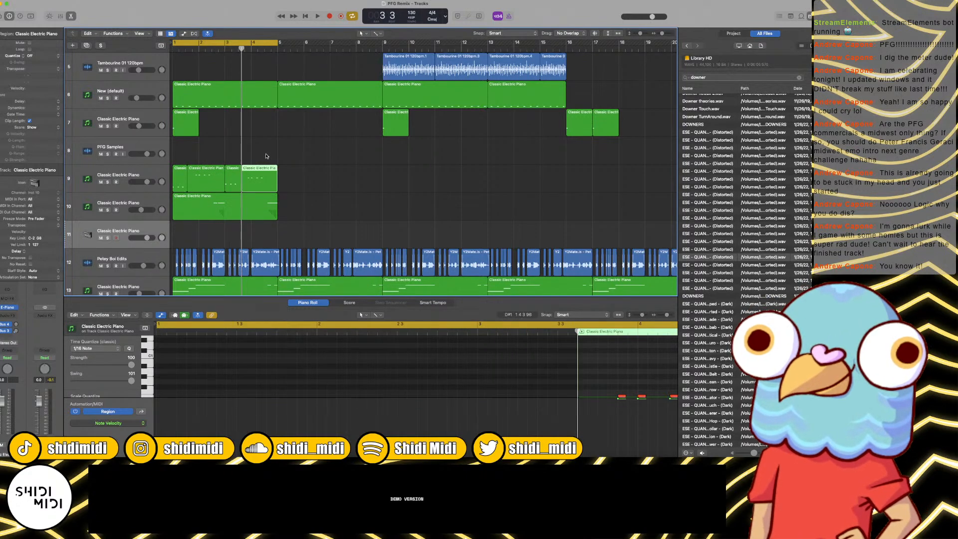
# Step: Move the second and fourth pieces of the split track 9 region down to track 11, and play the loop
pyautogui.keyDown('shift'); pyautogui.click(212, 177); pyautogui.keyUp('shift')
pyautogui.moveTo(212, 177); pyautogui.dragTo(210, 232)
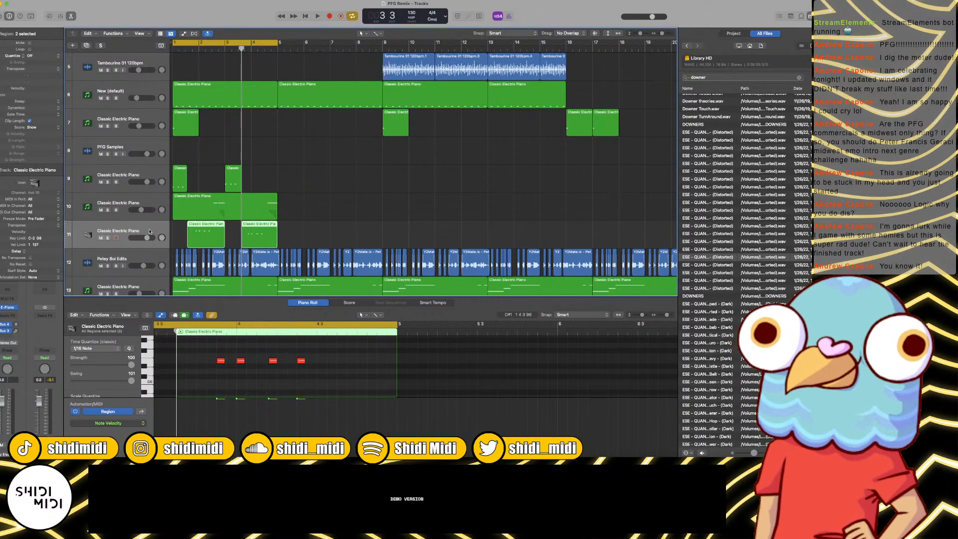
pyautogui.press('space')
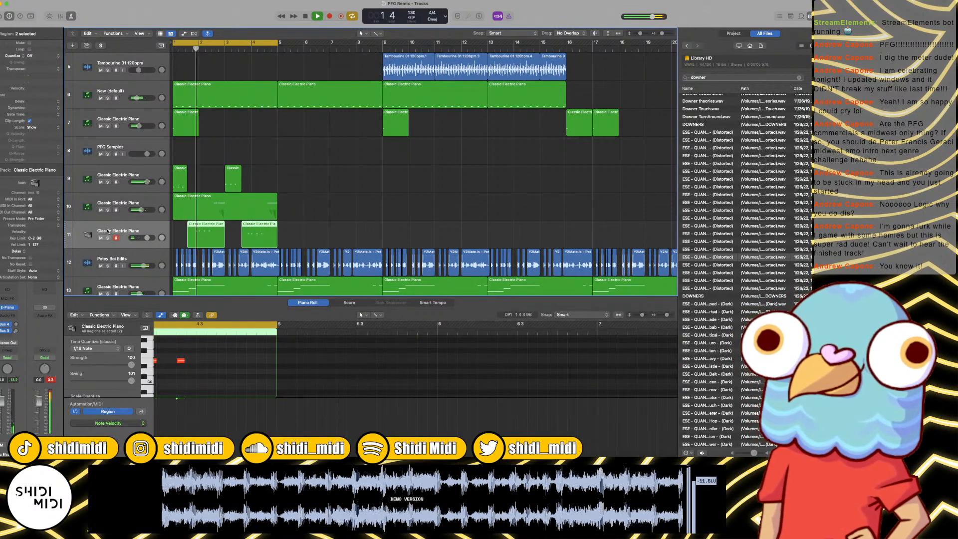
pyautogui.press('space')
# Step: Replace the electric piano instrument on track 11 with Phase Plant in stereo
pyautogui.click(22, 310)
pyautogui.moveTo(51, 233)
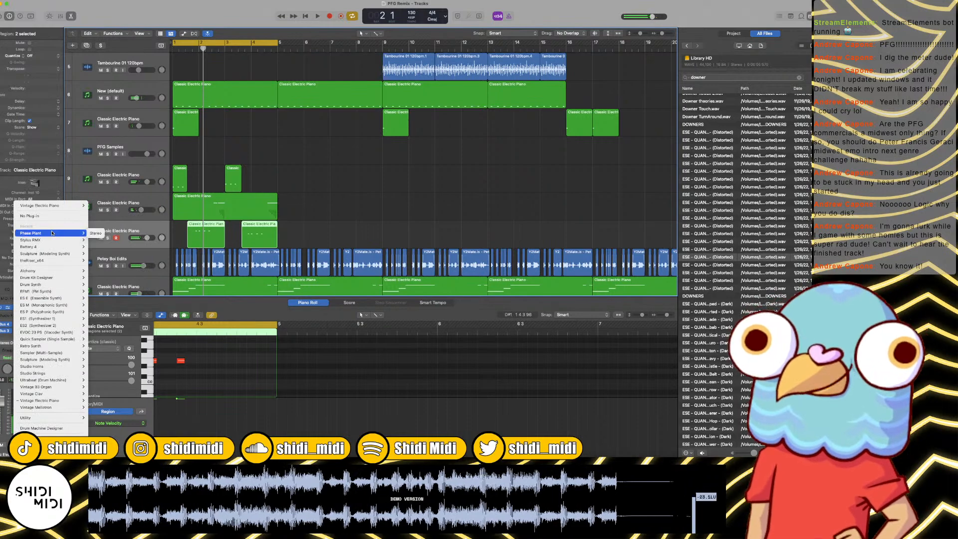
pyautogui.click(95, 233)
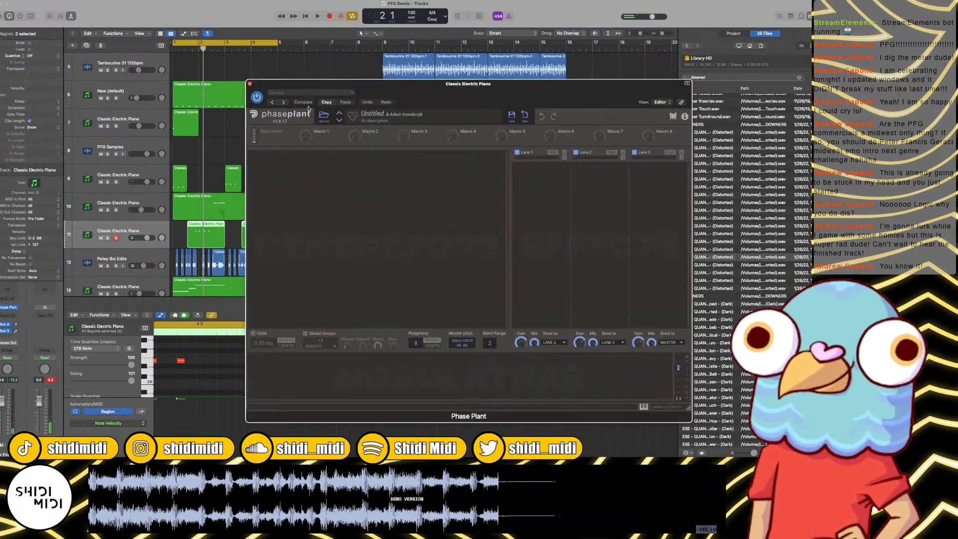
# Step: Open the user Bass presets in Phase Plant and load Kick Bass 1 v1 with the loop playing
pyautogui.click(323, 116)
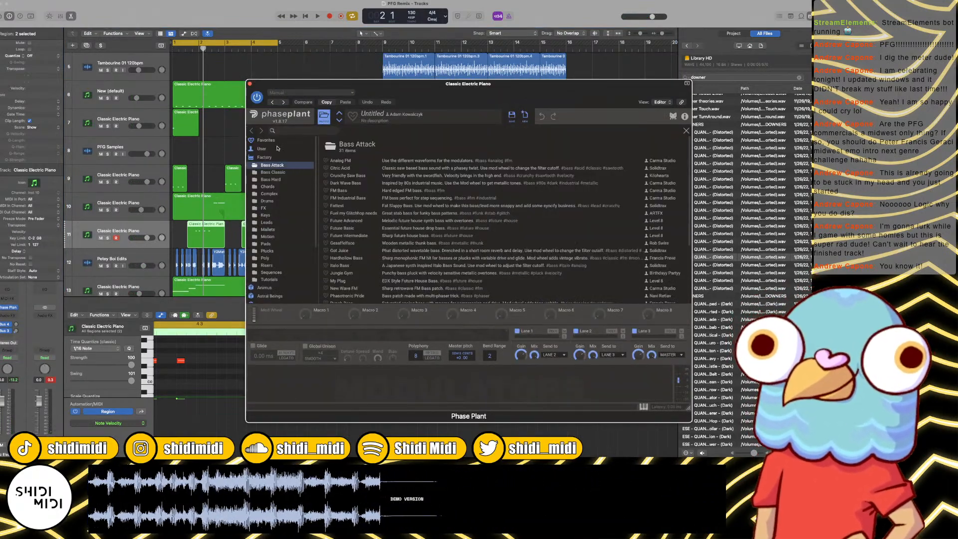
pyautogui.click(336, 160)
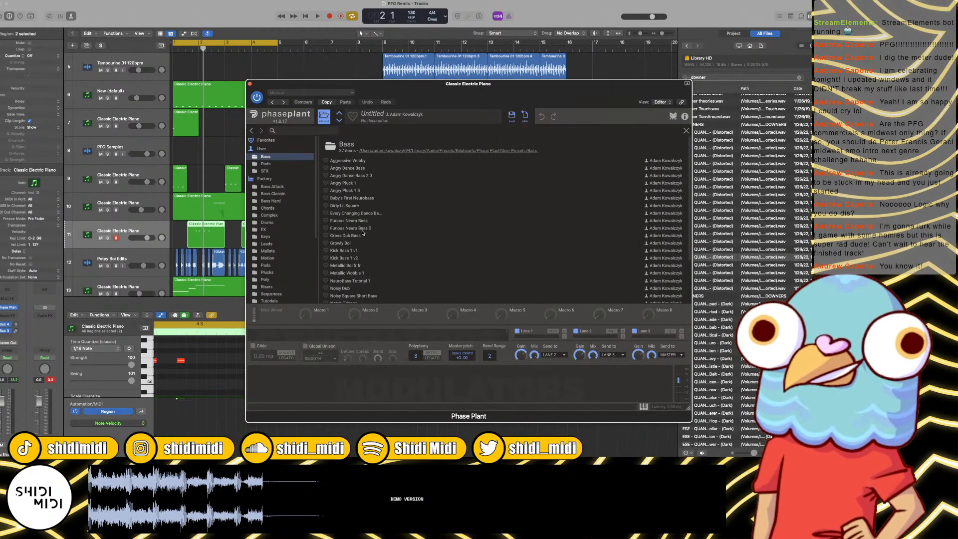
pyautogui.click(362, 250)
pyautogui.press('space')
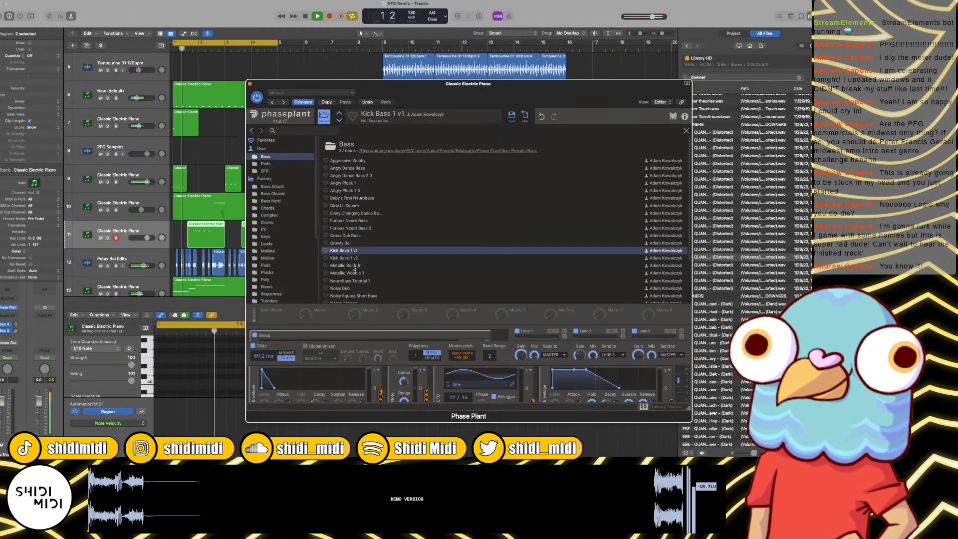
# Step: Try the Metallic Boi fr fr, Metallic Wobble 1 and Notch Triangle presets against the loop
pyautogui.click(353, 266)
pyautogui.scroll(-3, 368, 273)
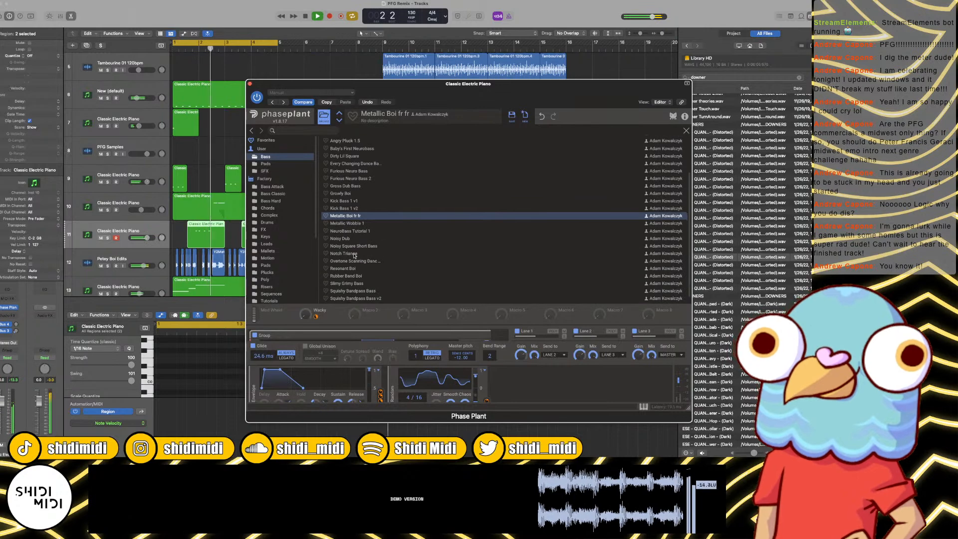
pyautogui.click(352, 223)
pyautogui.press('space')
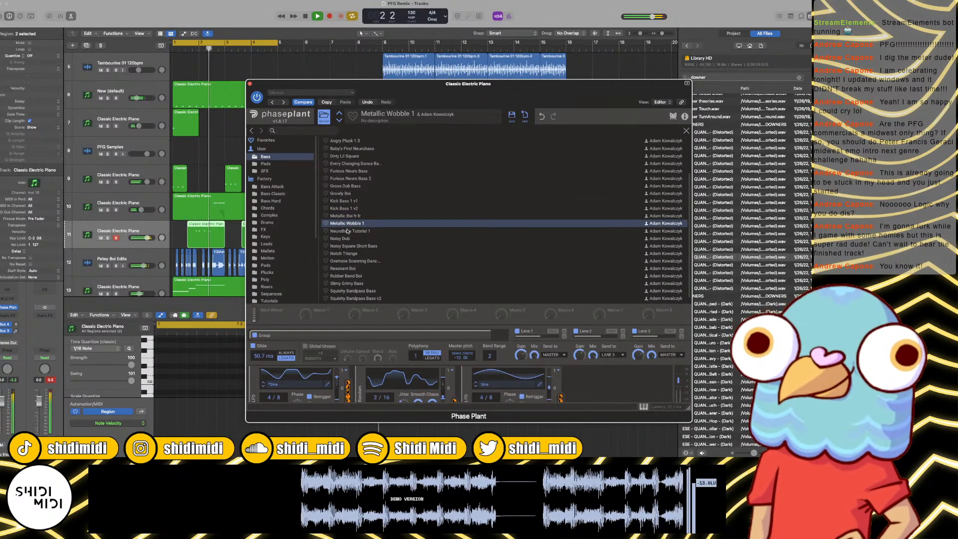
pyautogui.click(345, 252)
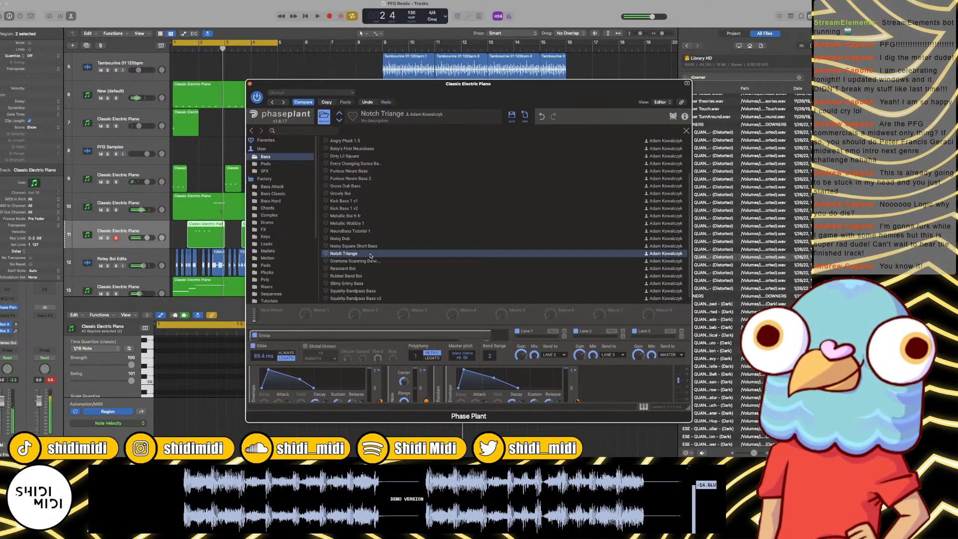
pyautogui.press('space')
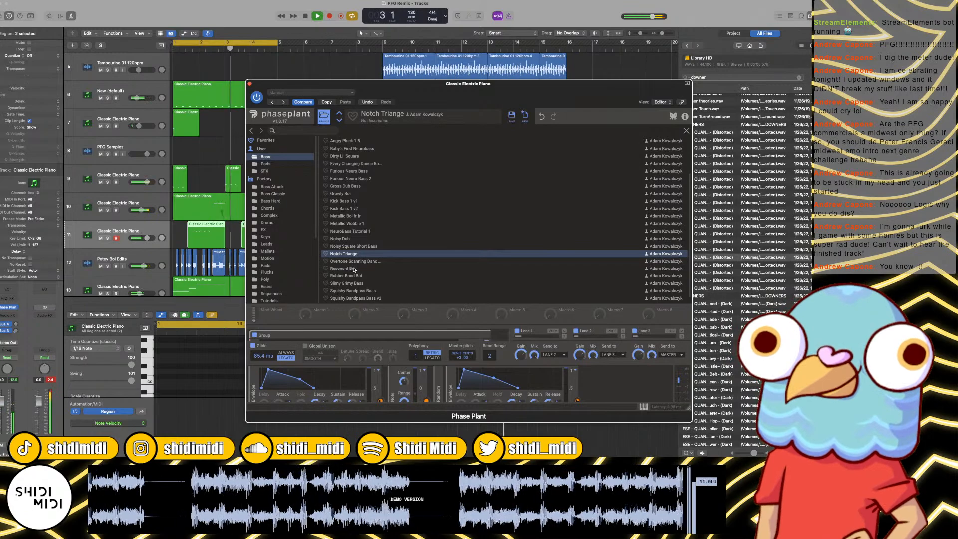
# Step: Load the Resonant Boi preset on track 11, listen to it in the loop, and close the Phase Plant window
pyautogui.click(367, 269)
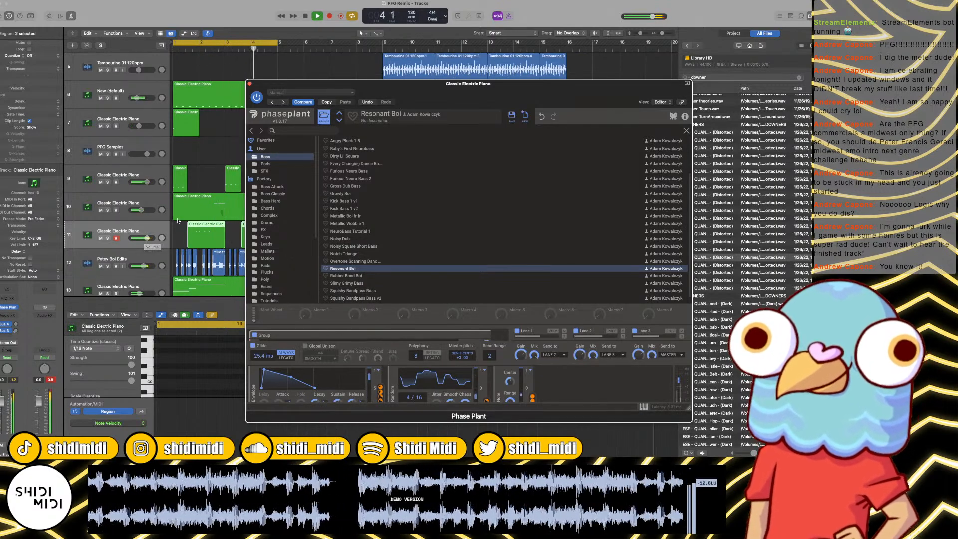
pyautogui.hscroll(3, 178, 220)
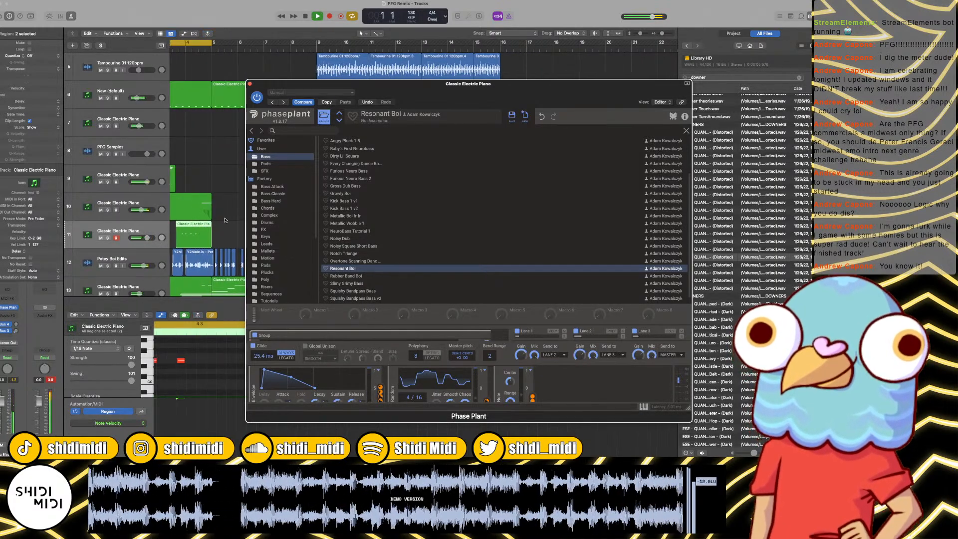
pyautogui.hscroll(-3, 225, 220)
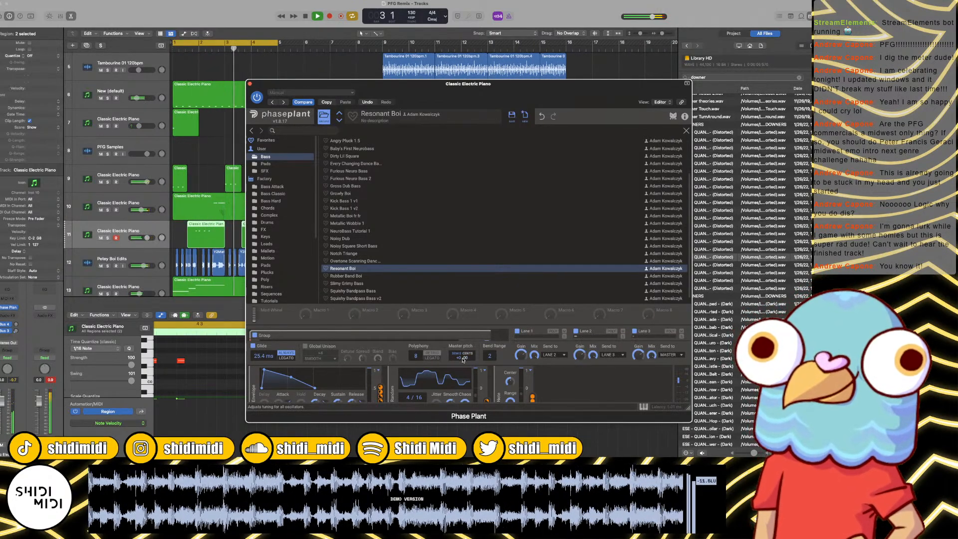
pyautogui.press('space')
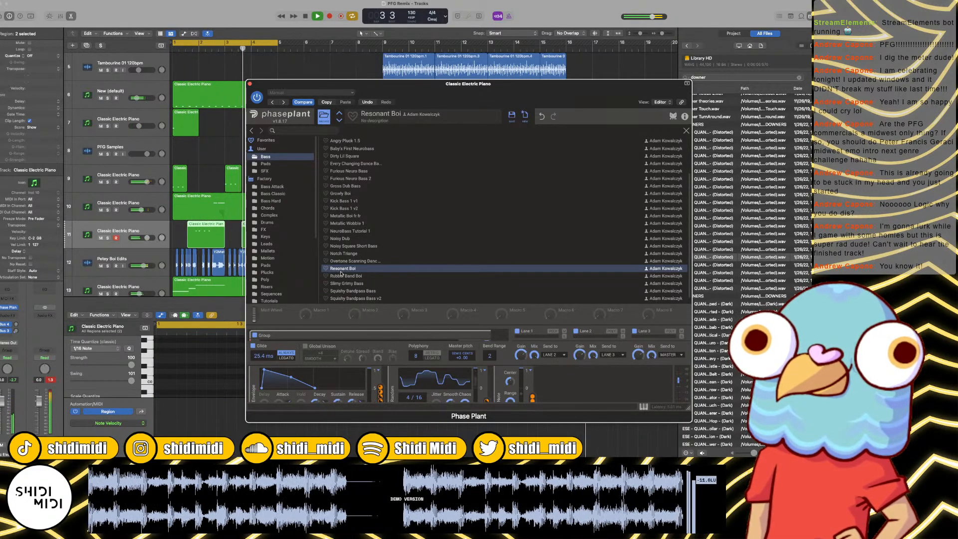
pyautogui.click(251, 84)
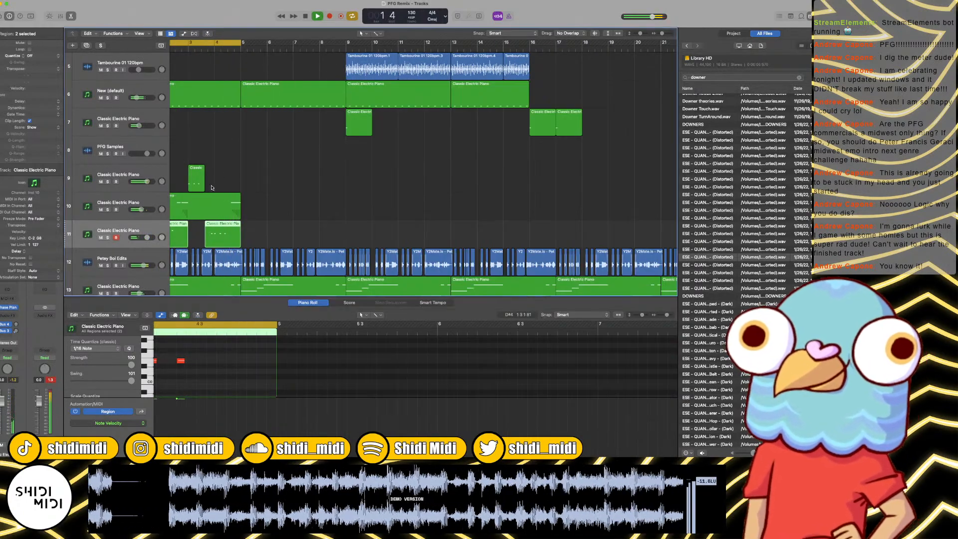
# Step: Add a new instrument track below track 11 and copy the first track 15 region onto it at bar 1
pyautogui.hscroll(-3, 200, 195)
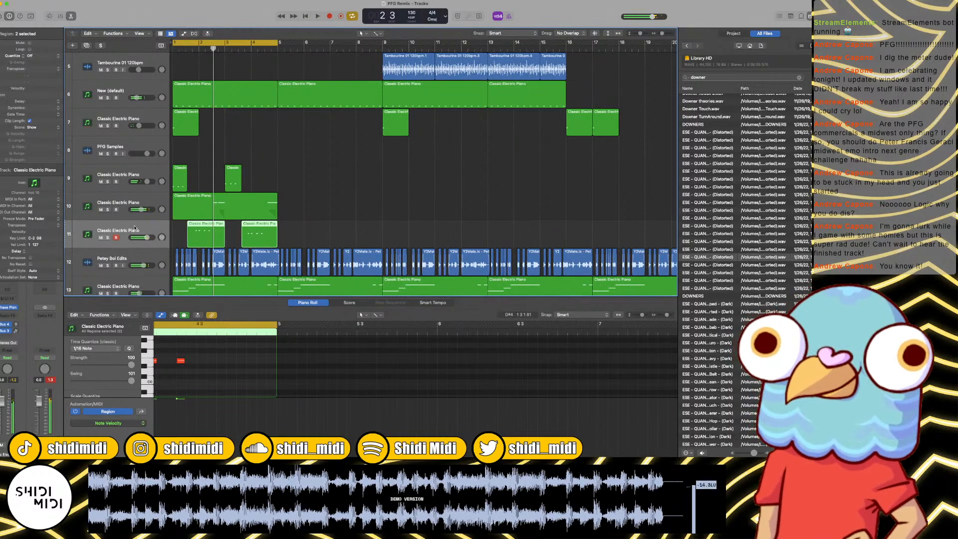
pyautogui.press('super+d')
pyautogui.scroll(-2, 161, 243)
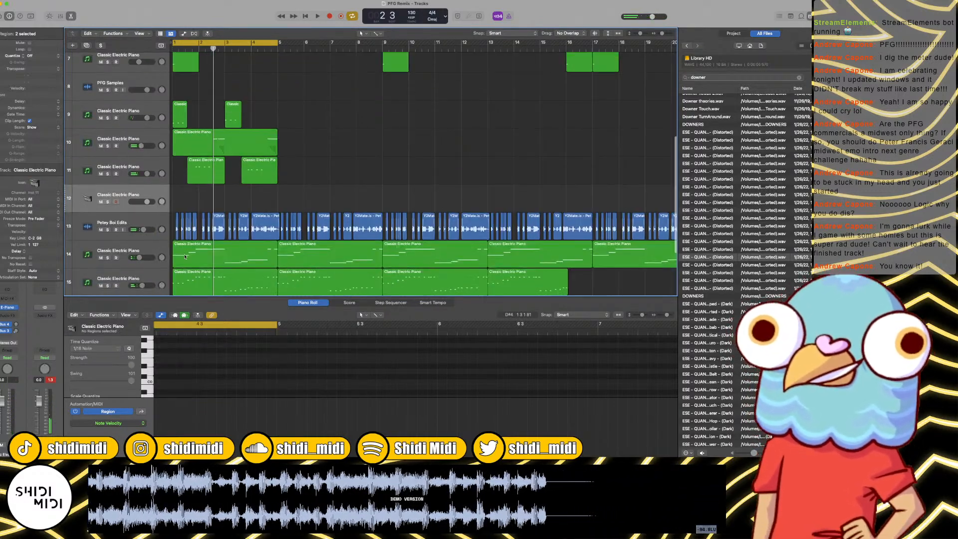
pyautogui.click(189, 280)
pyautogui.press('z')
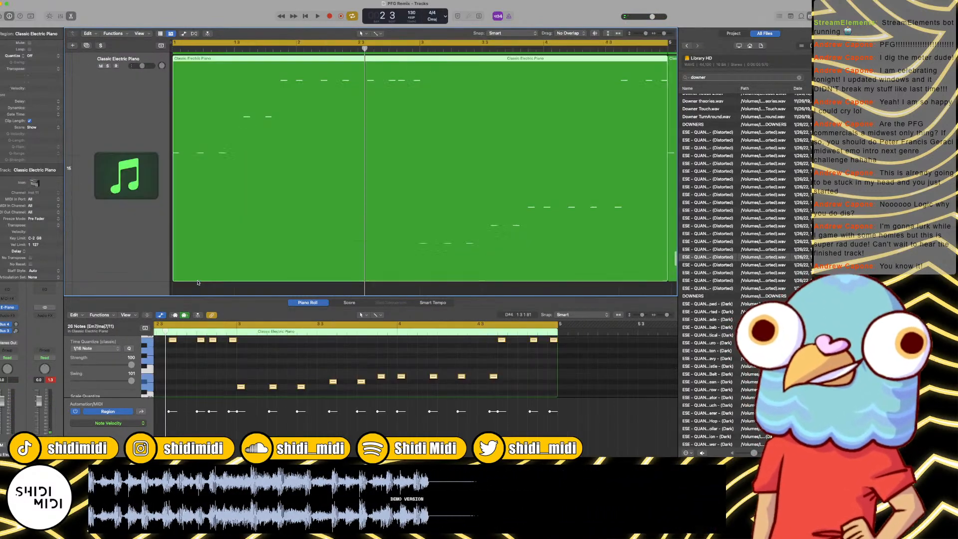
pyautogui.press('z')
pyautogui.scroll(-4, 195, 274)
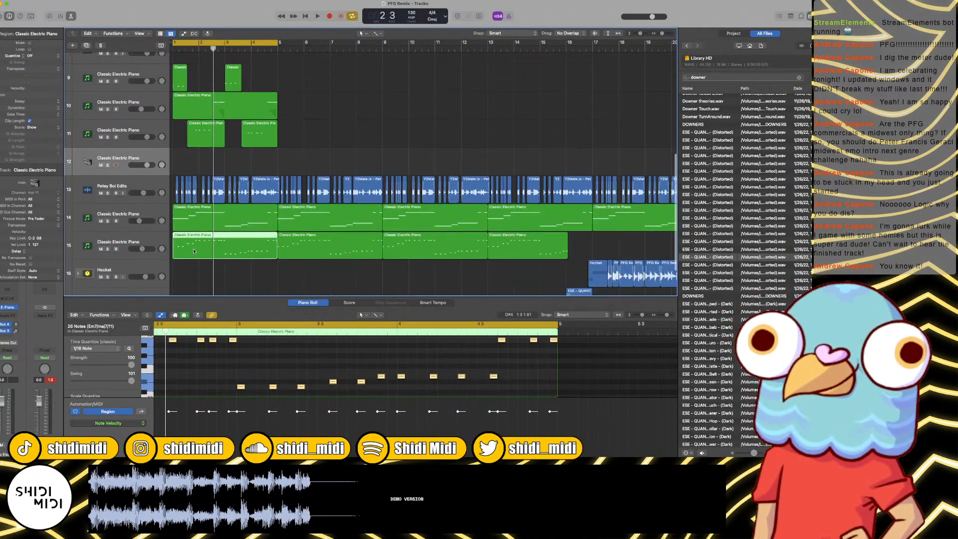
pyautogui.moveTo(193, 248); pyautogui.dragTo(176, 165)
# Step: Delete the first three notes and the run of eight high notes before bar 3 from the track 12 region
pyautogui.moveTo(234, 379); pyautogui.dragTo(158, 349)
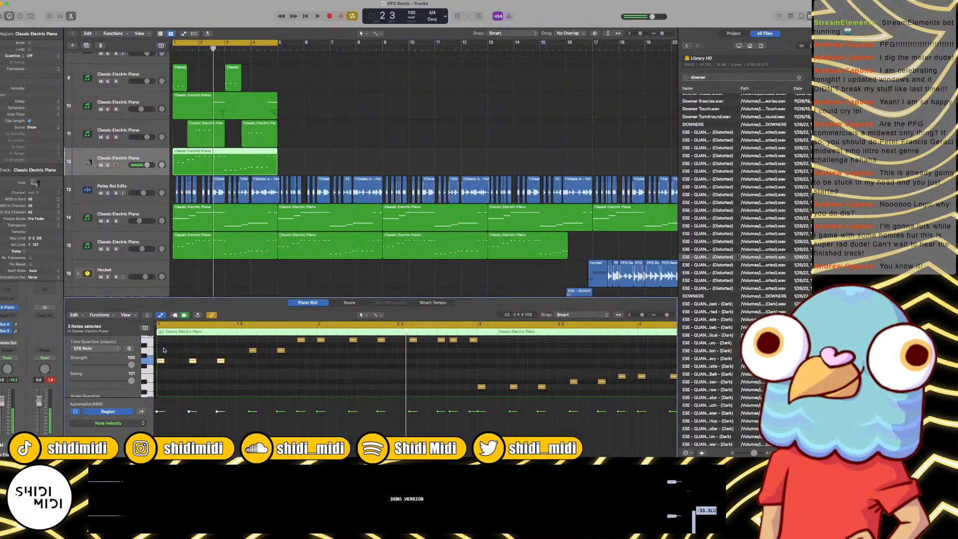
pyautogui.press('Delete')
pyautogui.scroll(2, 327, 366)
pyautogui.moveTo(300, 371); pyautogui.dragTo(486, 346)
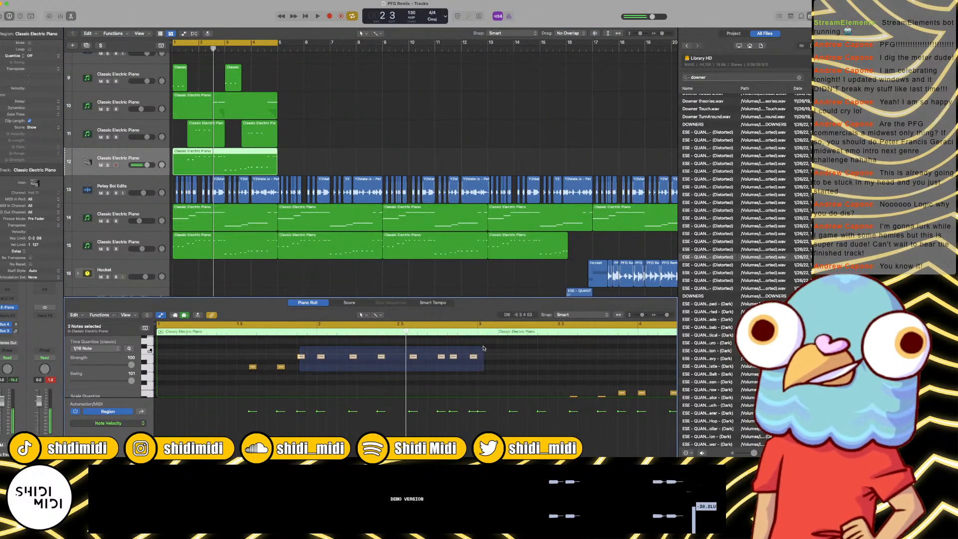
pyautogui.press('Delete')
# Step: Delete the three notes starting at bar 3 and every note after the following pair in the track 12 region
pyautogui.hscroll(3, 476, 356)
pyautogui.hscroll(3, 477, 357)
pyautogui.scroll(-2, 476, 357)
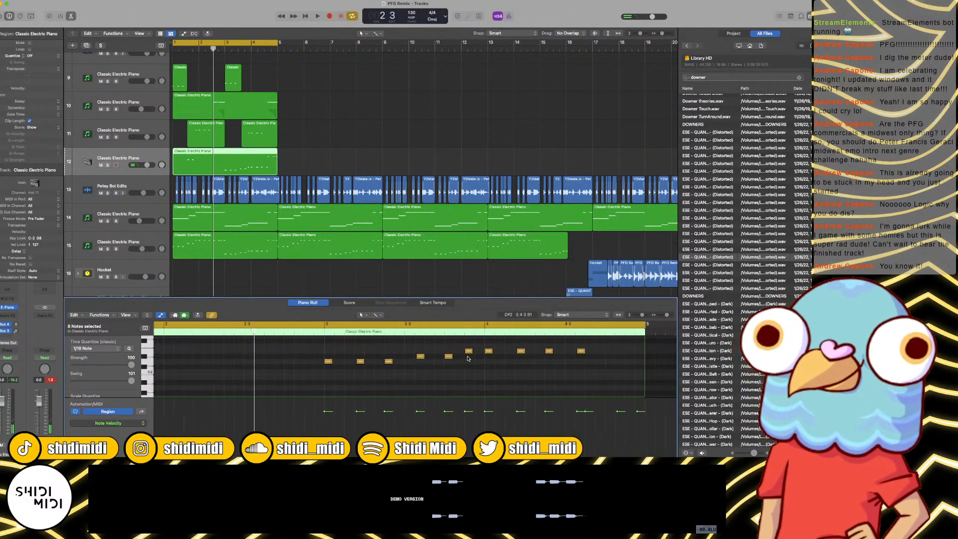
pyautogui.moveTo(380, 374); pyautogui.dragTo(309, 358)
pyautogui.press('Delete')
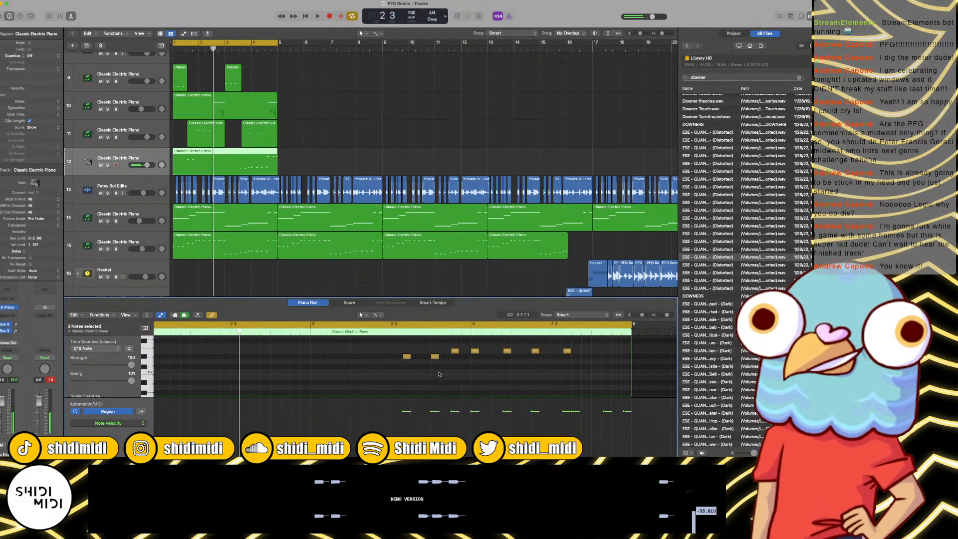
pyautogui.scroll(1, 426, 364)
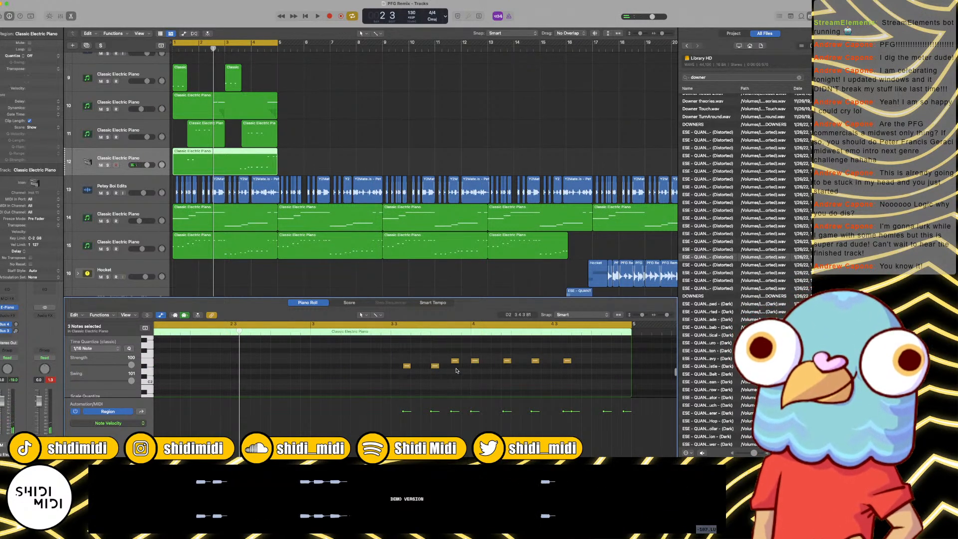
pyautogui.moveTo(456, 371); pyautogui.dragTo(649, 385)
pyautogui.press('Delete')
pyautogui.scroll(3, 575, 359)
pyautogui.scroll(-3, 574, 359)
pyautogui.press('Delete')
# Step: Play the loop, lengthen the second note of the first pair in the track 12 region, and replay it
pyautogui.press('space')
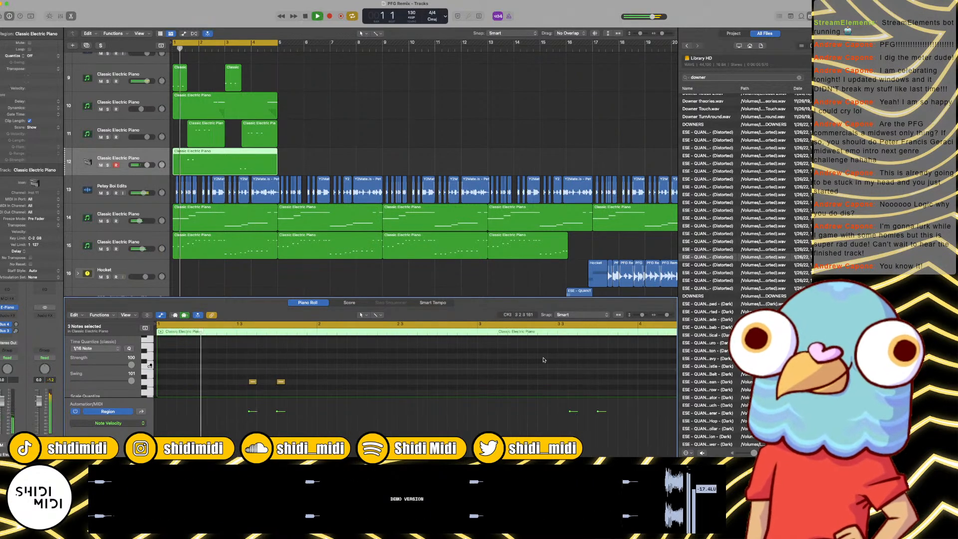
pyautogui.press('space')
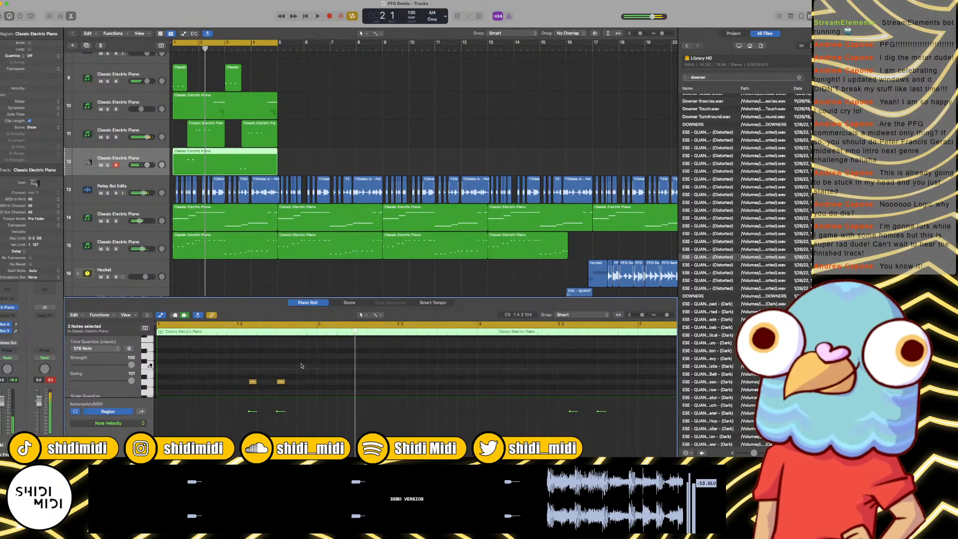
pyautogui.click(282, 382)
pyautogui.scroll(-4, 277, 370)
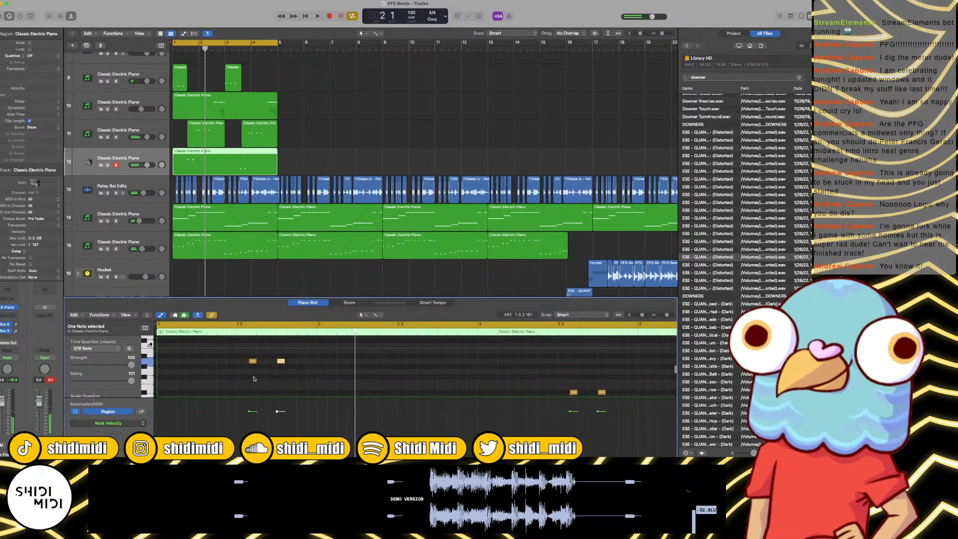
pyautogui.moveTo(282, 355); pyautogui.dragTo(296, 355)
pyautogui.press('space')
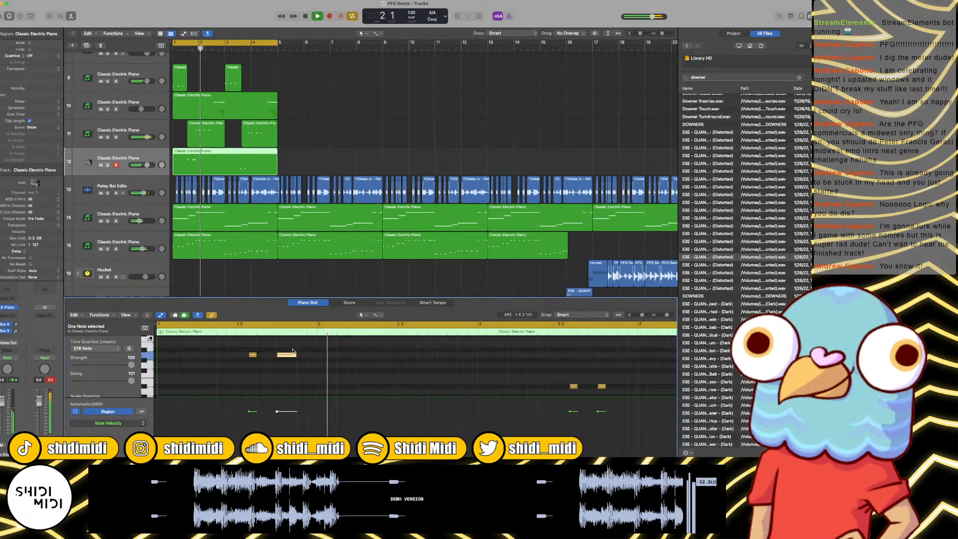
# Step: Listen through the loop and lengthen the last note of the track 12 region, at 3 4 1 1, to 0 0 2 0
pyautogui.hscroll(4, 293, 351)
pyautogui.scroll(4, 293, 351)
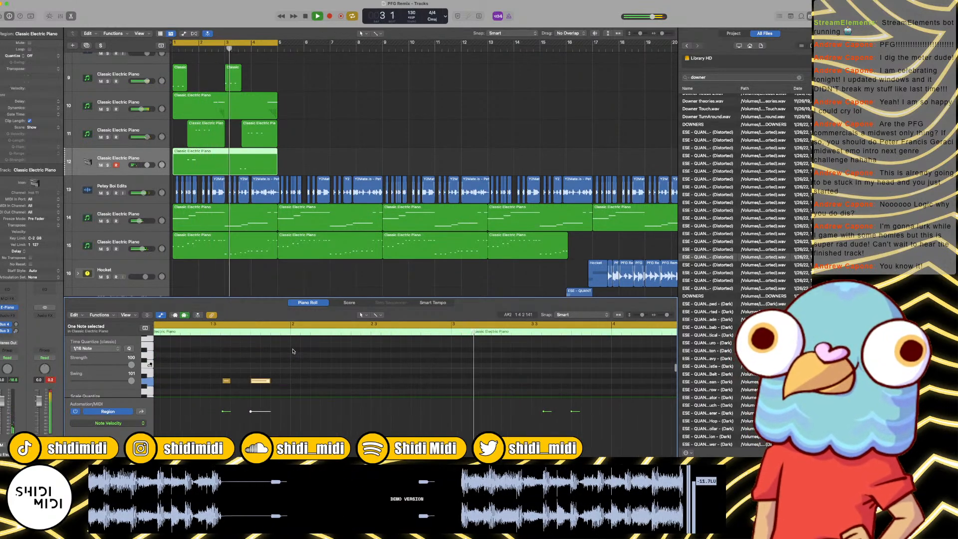
pyautogui.scroll(-4, 293, 351)
pyautogui.hscroll(3, 293, 352)
pyautogui.scroll(3, 293, 351)
pyautogui.hscroll(8, 293, 351)
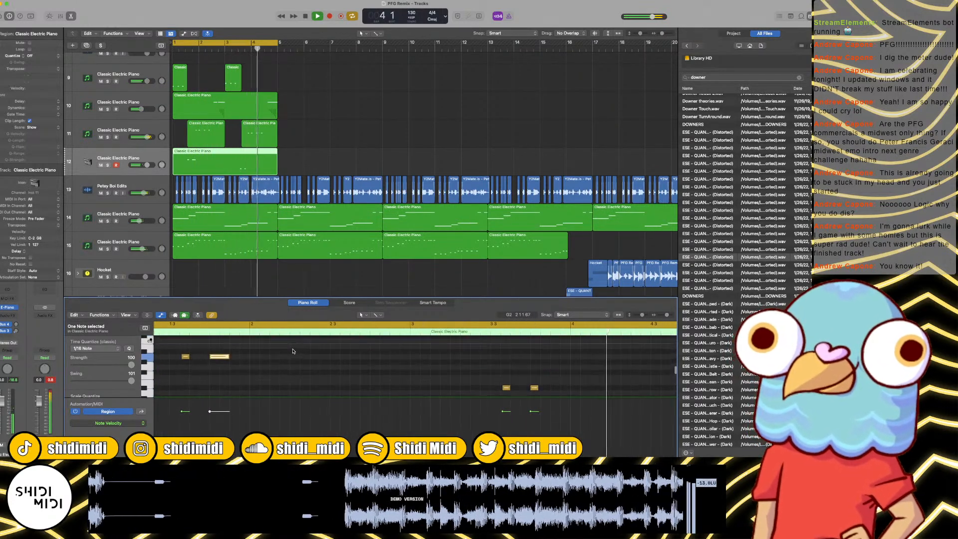
pyautogui.scroll(-4, 293, 351)
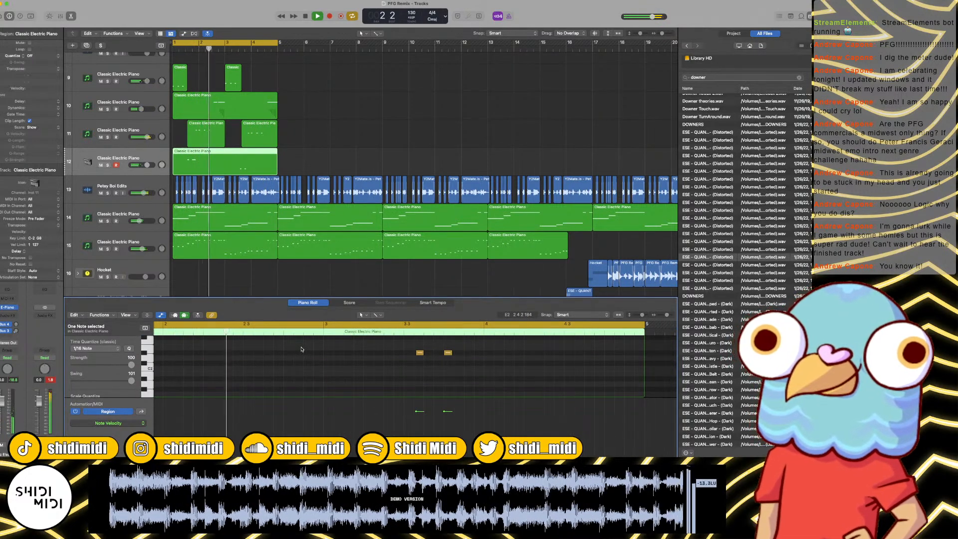
pyautogui.scroll(3, 302, 349)
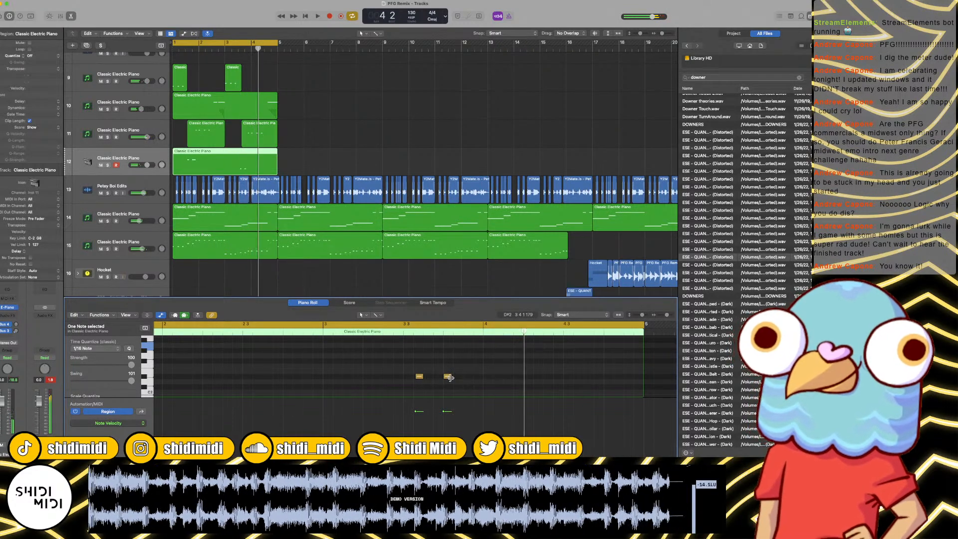
pyautogui.moveTo(450, 377); pyautogui.dragTo(419, 365)
pyautogui.scroll(-2, 434, 370)
pyautogui.click(419, 363)
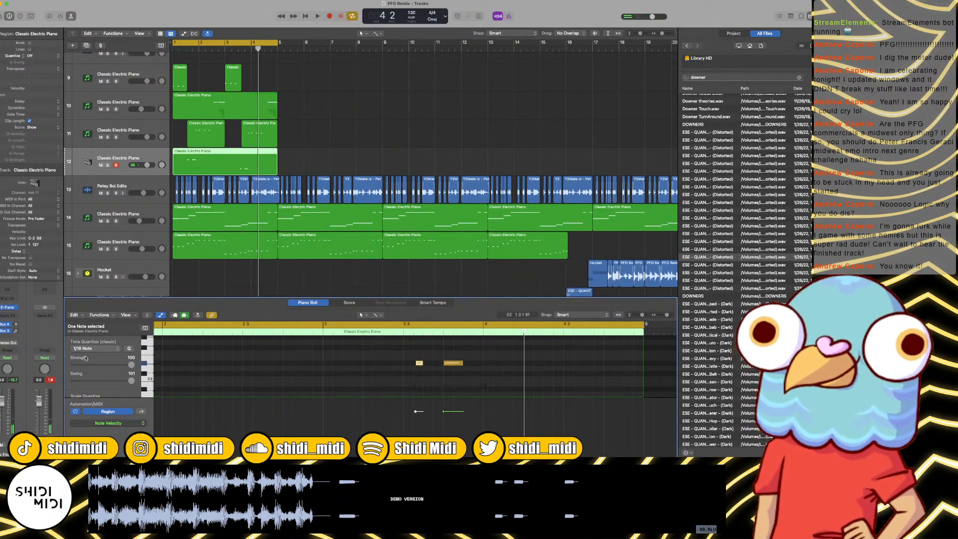
# Step: Turn off cycle mode and play the arrangement around bar 3 to check the last two track 12 notes
pyautogui.press('c')
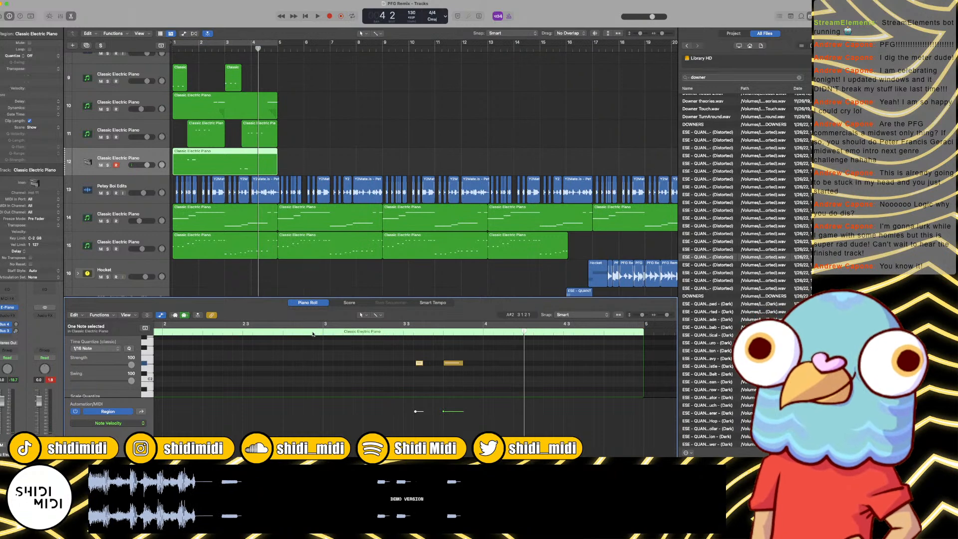
pyautogui.click(317, 331)
pyautogui.press('space')
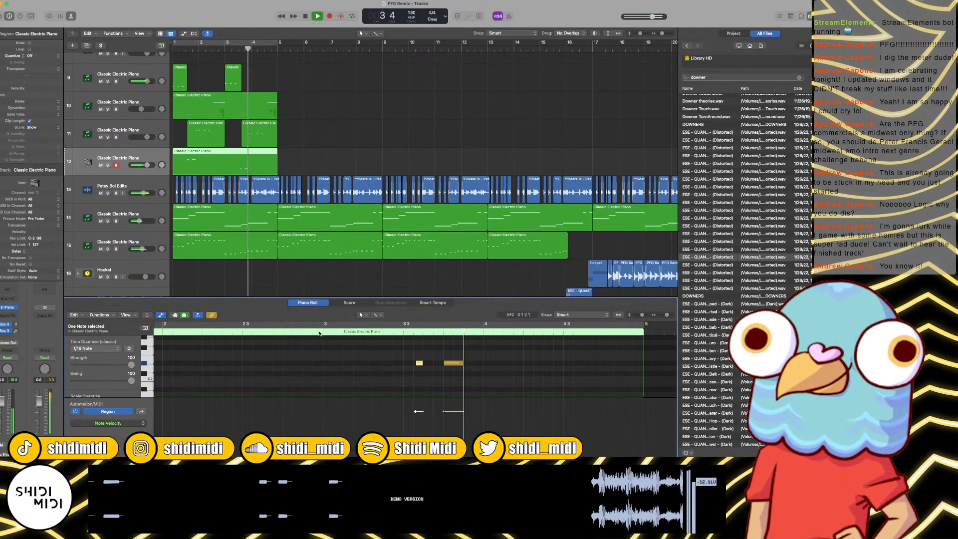
pyautogui.press('space')
pyautogui.click(454, 365)
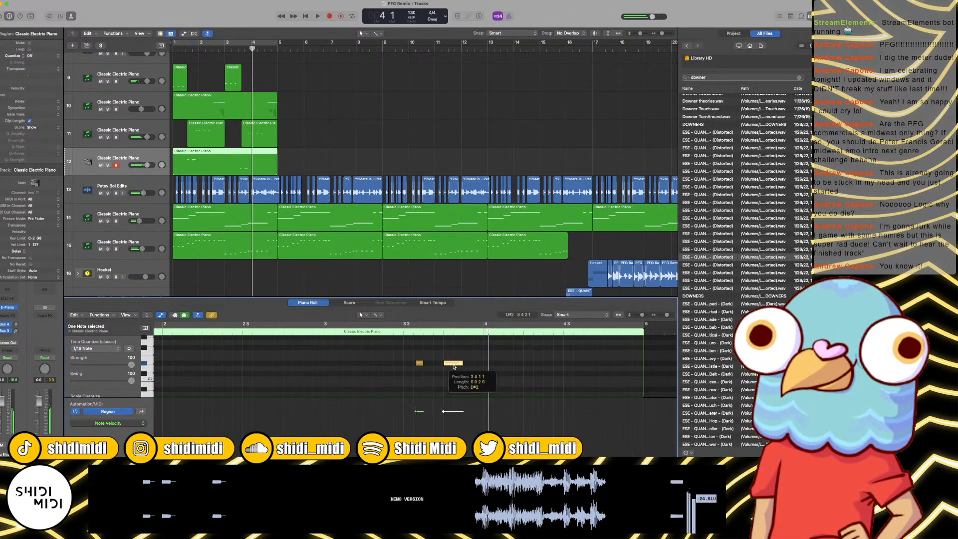
pyautogui.press('space')
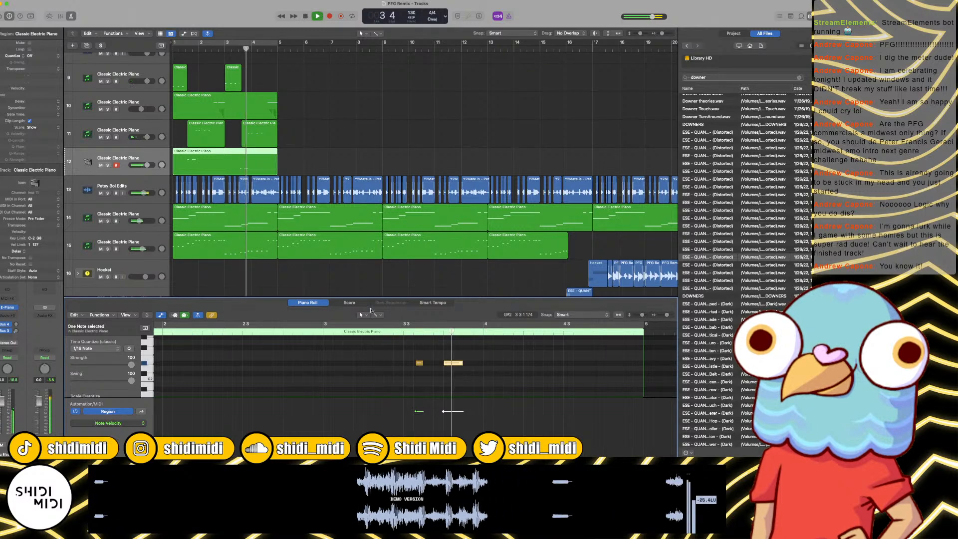
pyautogui.press('space')
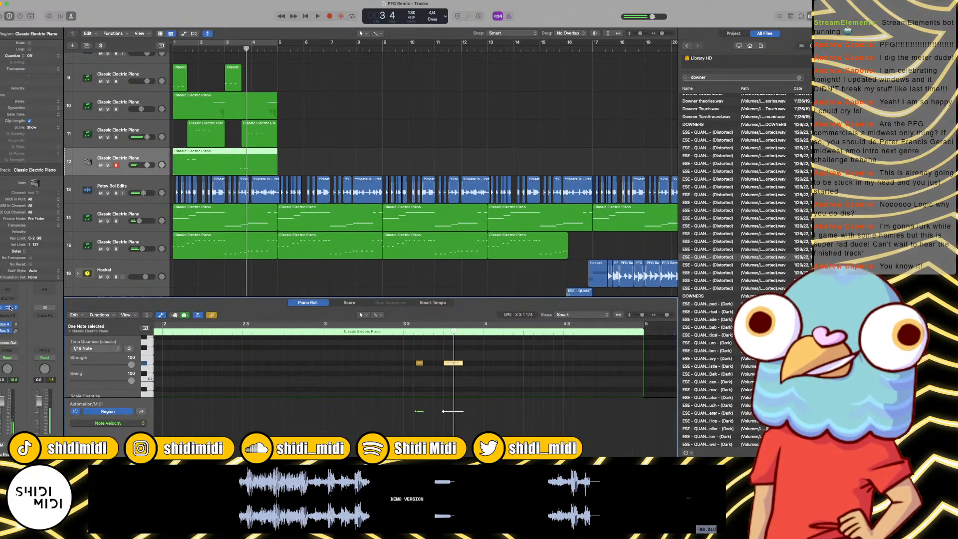
# Step: Replace the Vintage Electric Piano instrument on track 12 with Phase Plant and open its user Bass presets
pyautogui.click(9, 308)
pyautogui.click(16, 308)
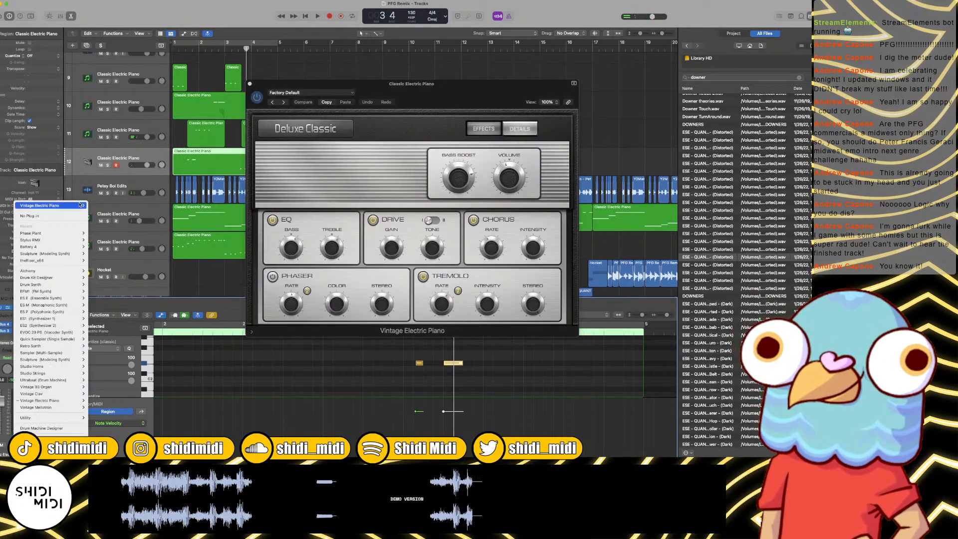
pyautogui.click(96, 233)
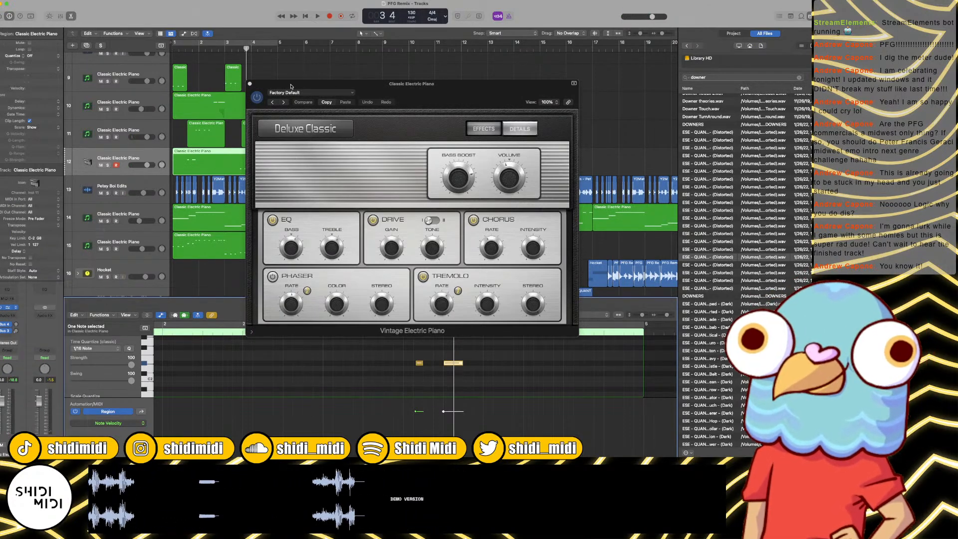
pyautogui.press('space')
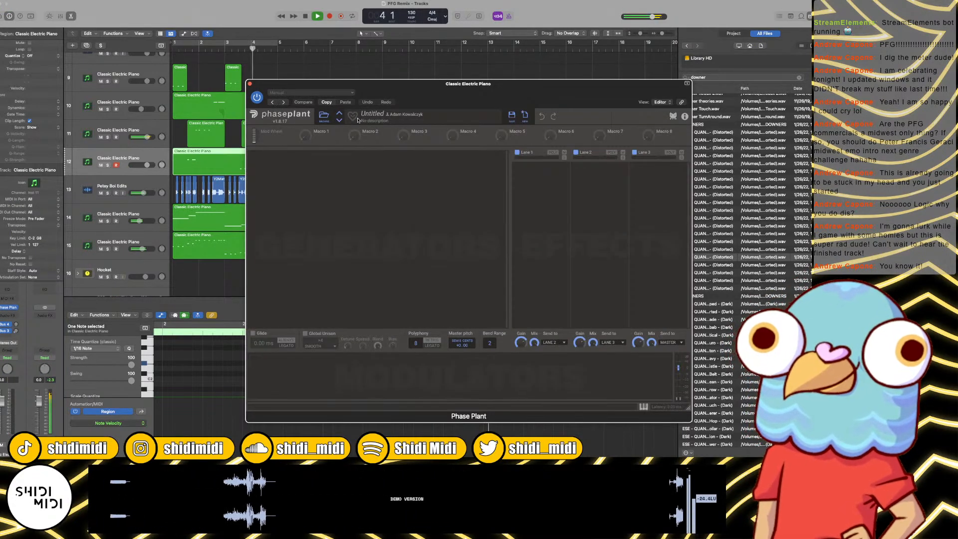
pyautogui.press('space')
pyautogui.click(325, 116)
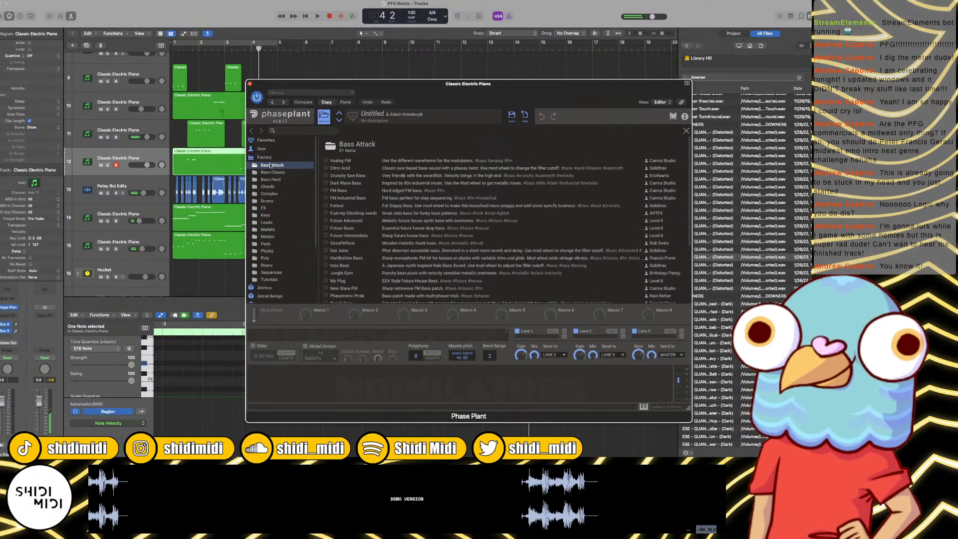
pyautogui.click(263, 149)
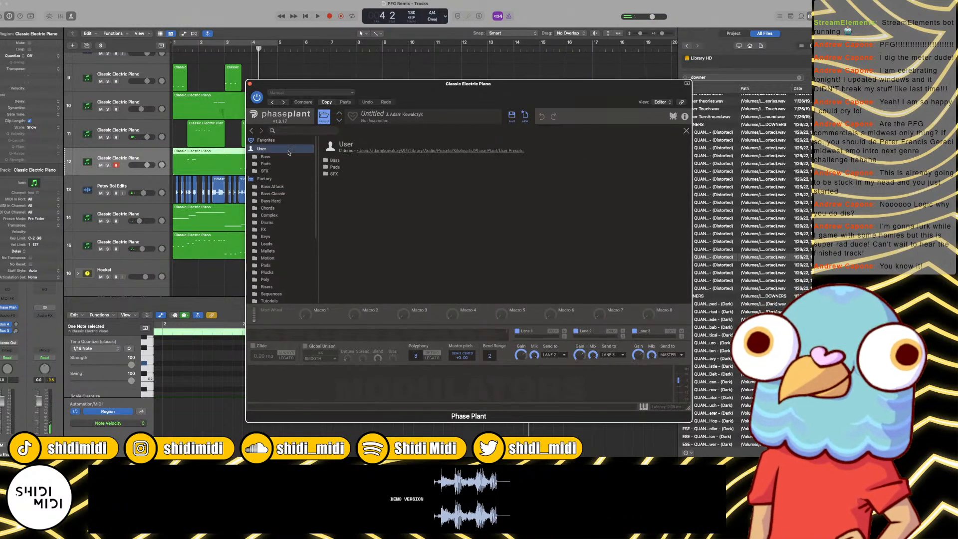
pyautogui.doubleClick(334, 160)
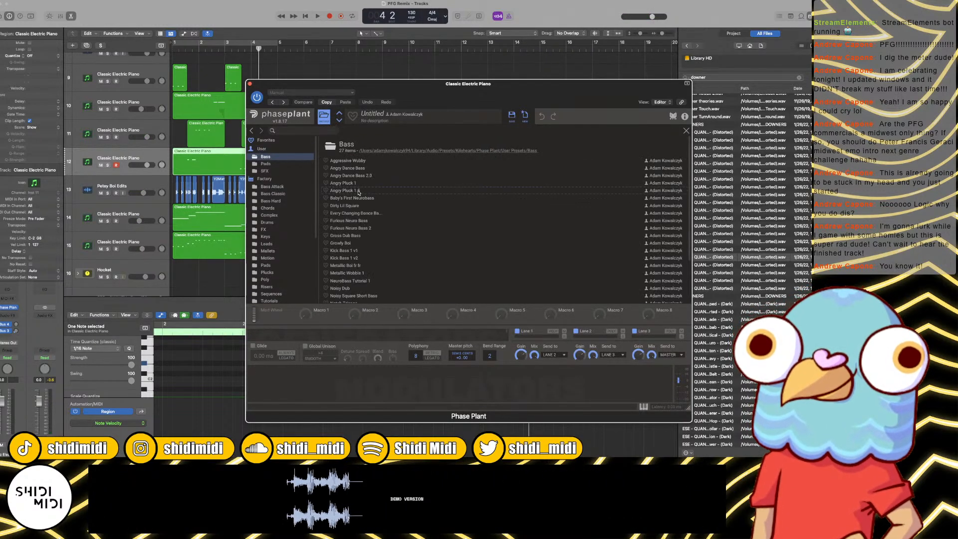
# Step: Load the Angry Pluck 1.5 preset and play a cycle range from 1 3 1 1 to 2 1 1 1
pyautogui.doubleClick(359, 192)
pyautogui.press('space')
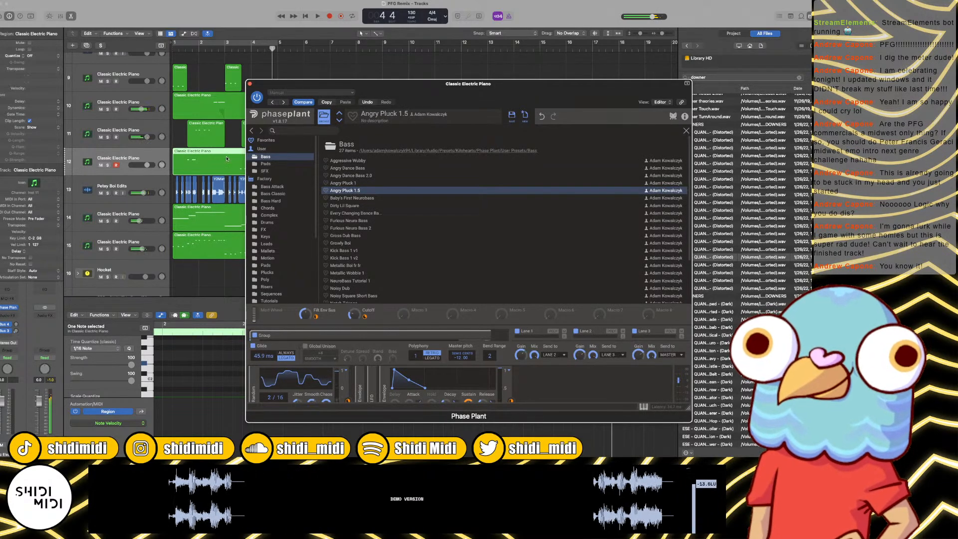
pyautogui.moveTo(188, 43); pyautogui.dragTo(195, 55)
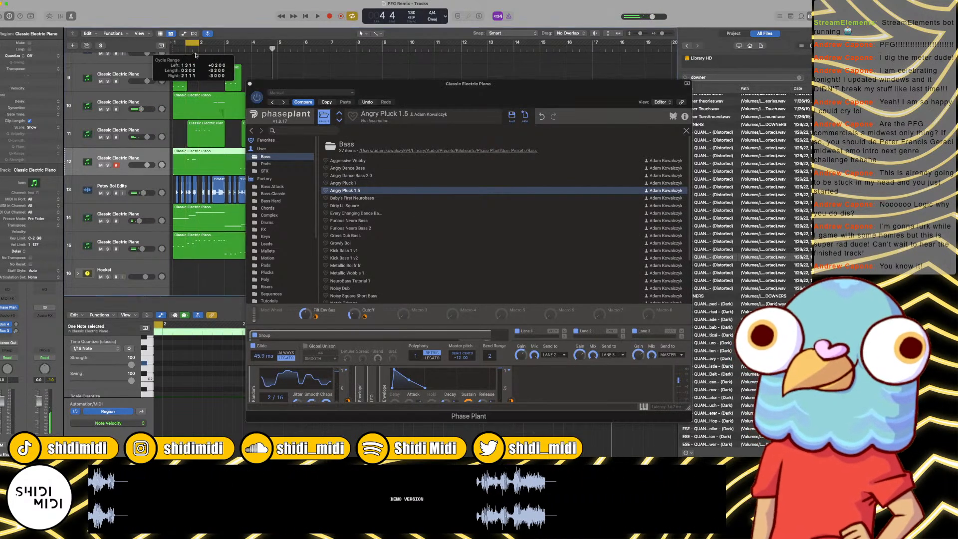
pyautogui.press('space')
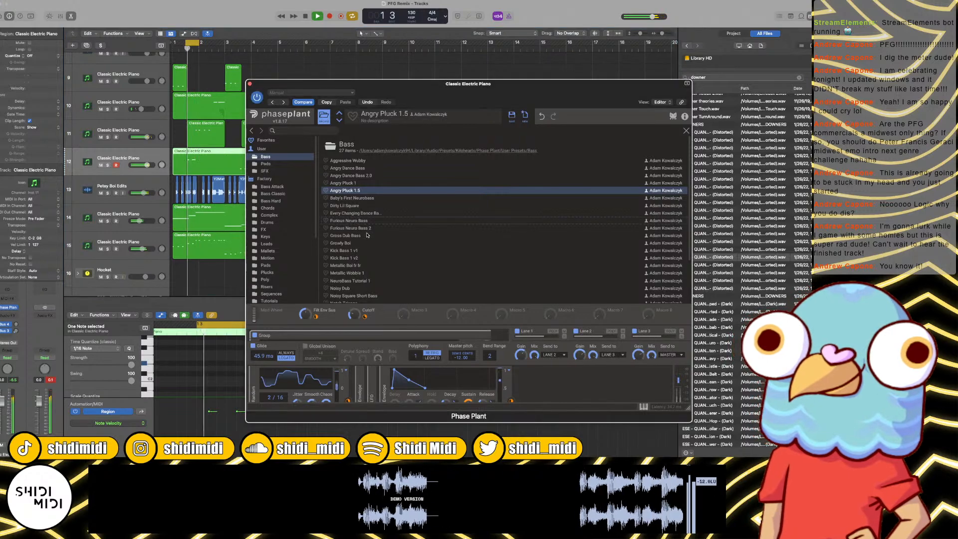
# Step: Audition the Furious Neuro Bass, Baby's First Neurobass and Slimy Grimy Bass presets over the loop
pyautogui.doubleClick(355, 220)
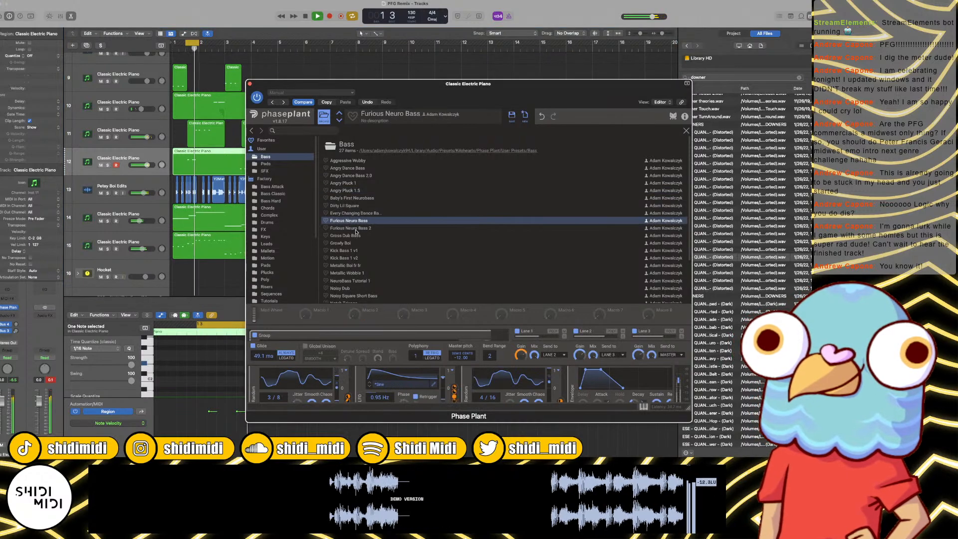
pyautogui.doubleClick(352, 198)
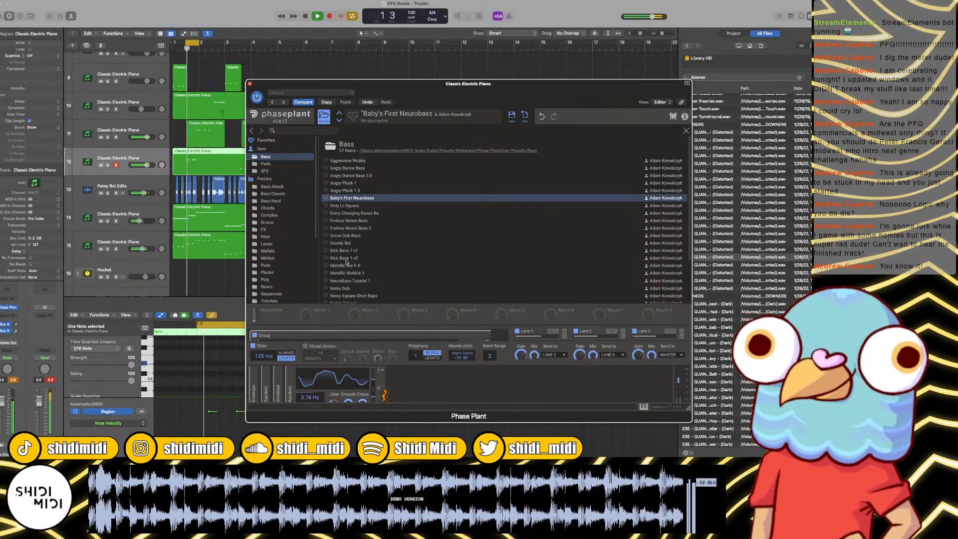
pyautogui.scroll(-3, 347, 262)
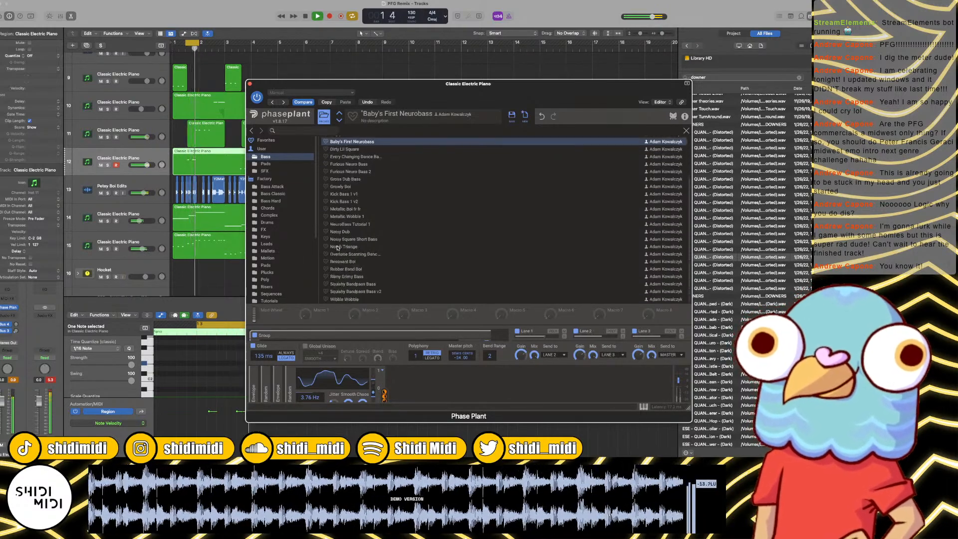
pyautogui.click(349, 276)
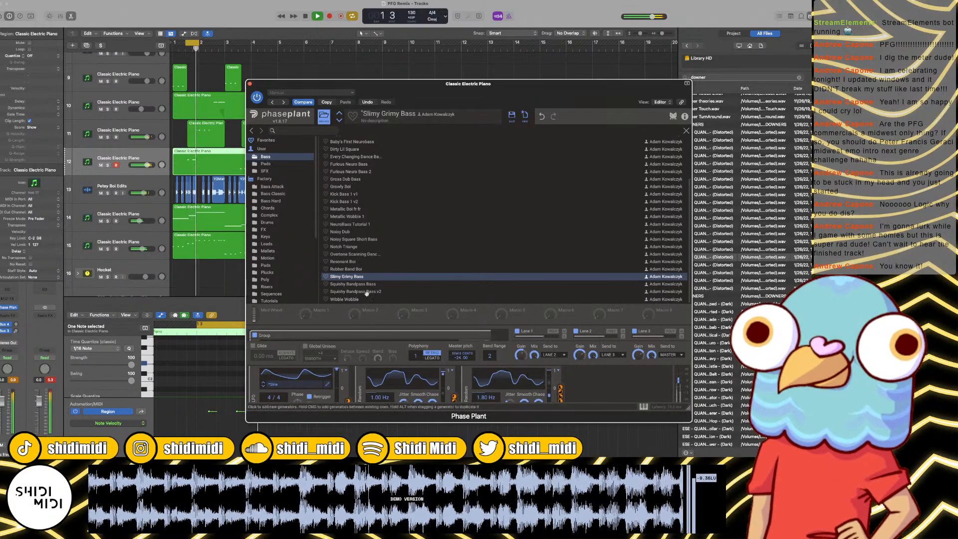
# Step: Audition the Squishy Bandpass Bass v2, Squishy Bandpass Bass, Resonant Boi and Rubber Band Boi presets over the loop
pyautogui.click(352, 292)
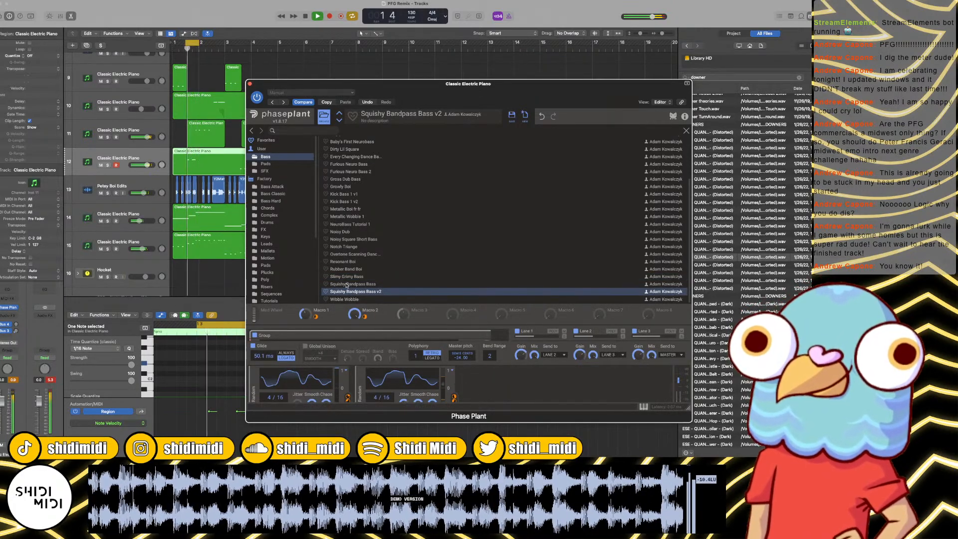
pyautogui.click(348, 284)
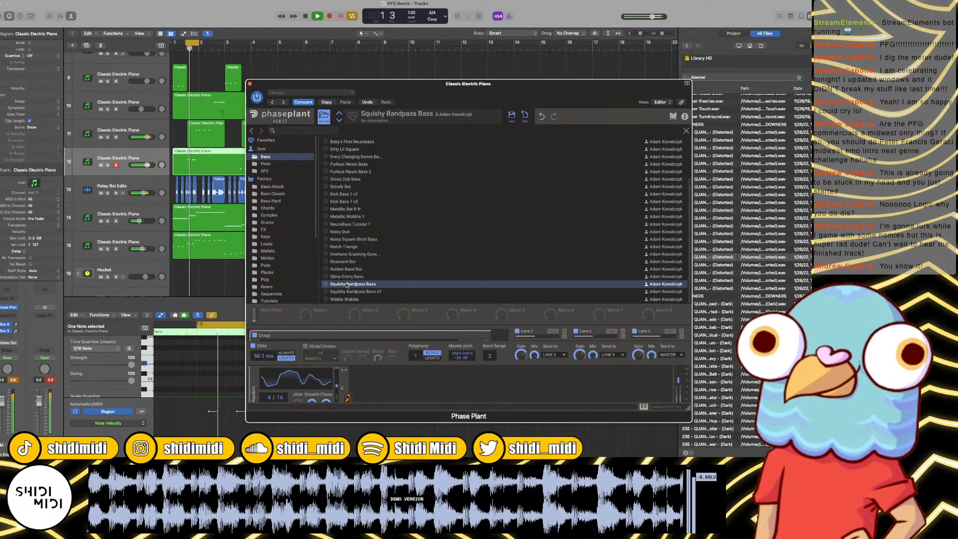
pyautogui.click(344, 263)
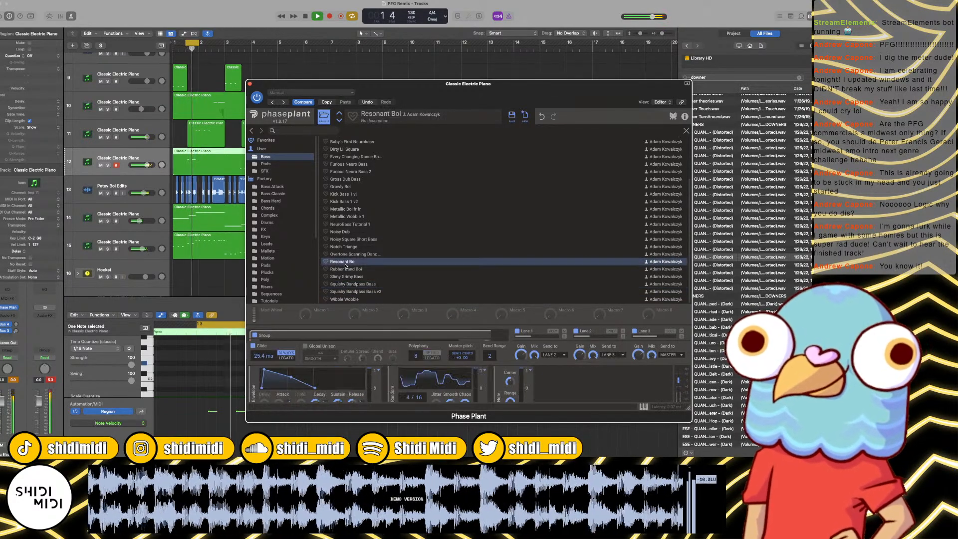
pyautogui.click(350, 269)
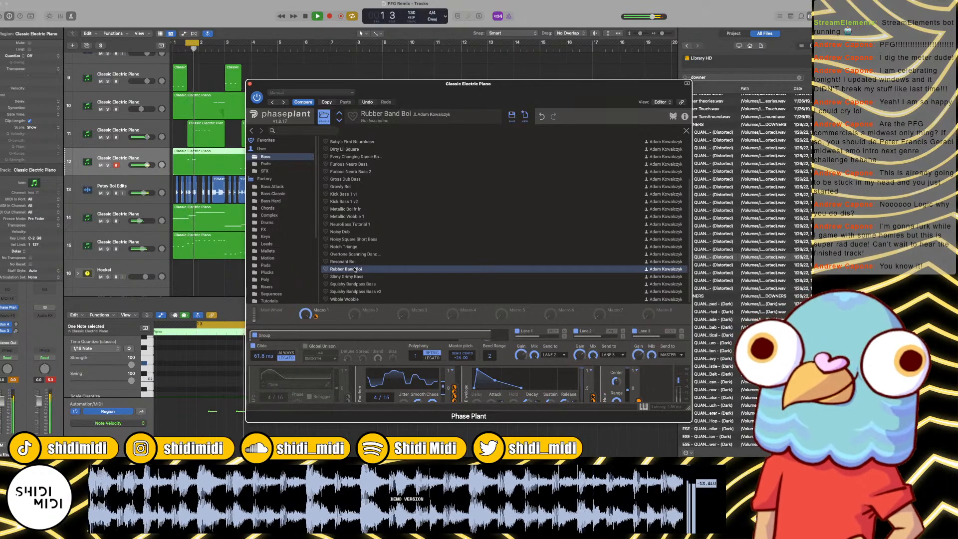
# Step: Compare the Overtone Scanning Dance Bass and Notch Triange presets against each other over the loop
pyautogui.click(346, 255)
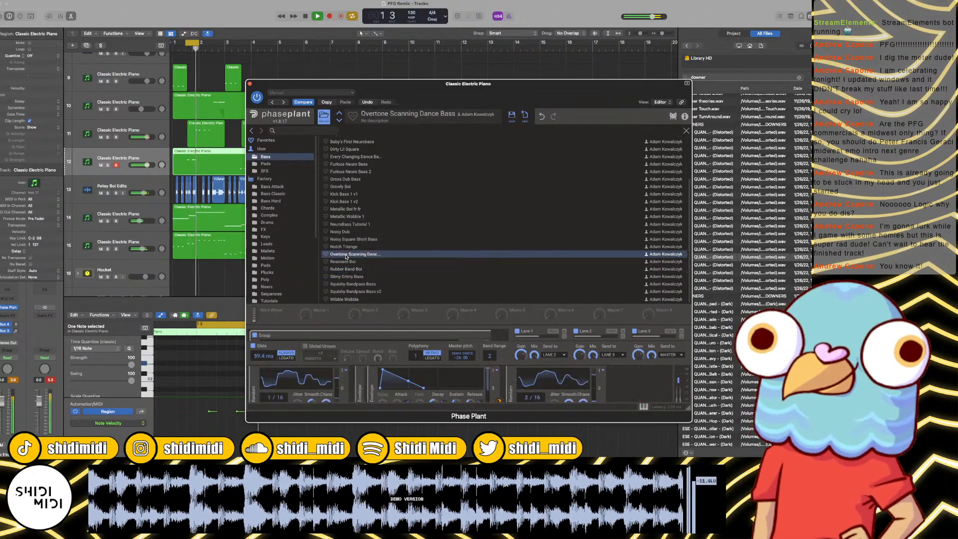
pyautogui.click(346, 247)
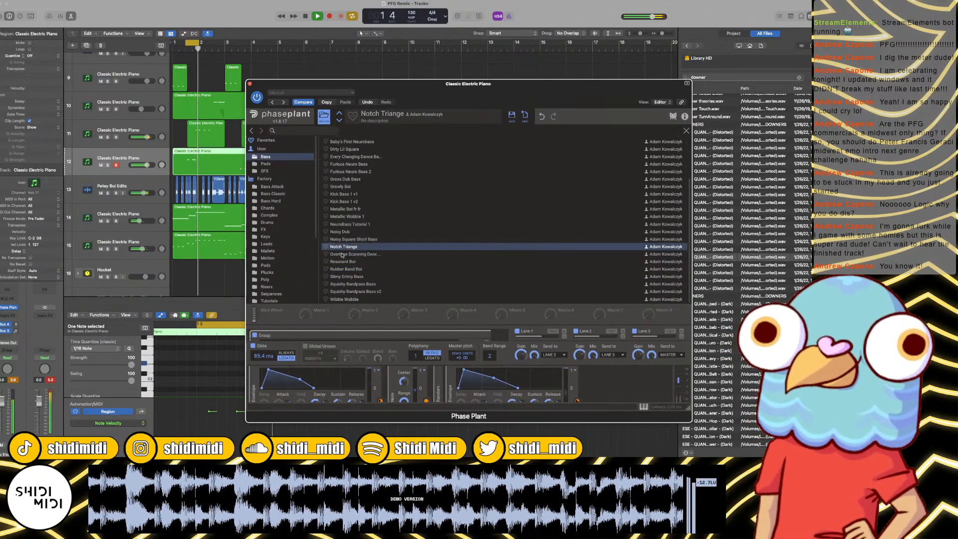
pyautogui.click(344, 255)
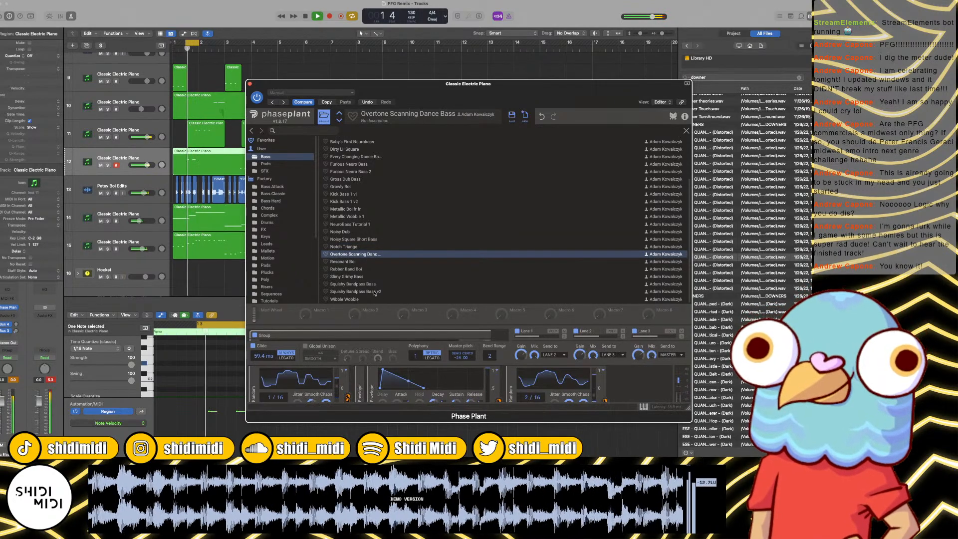
pyautogui.click(351, 247)
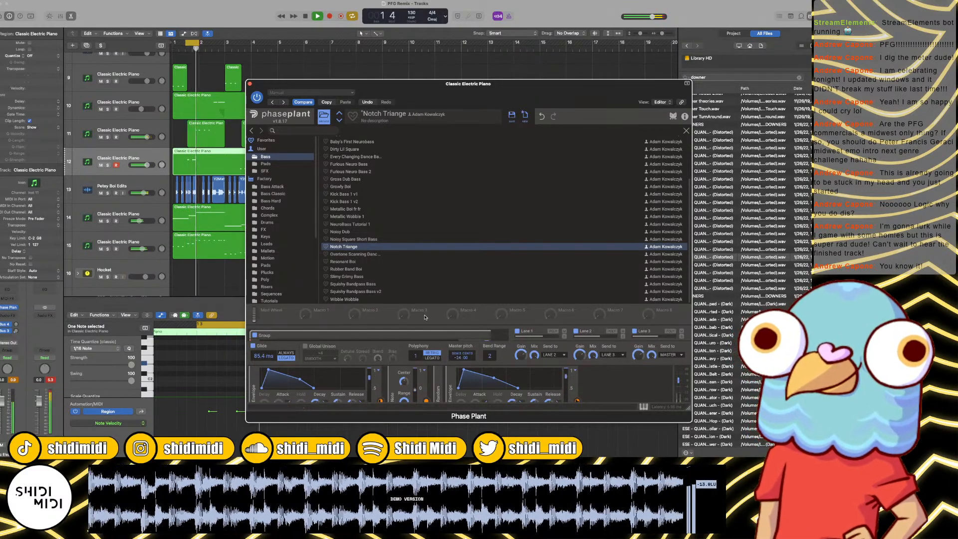
# Step: Load the NeuroBass Tutorial 1 preset on track 12 and close the Phase Plant window
pyautogui.click(352, 224)
pyautogui.scroll(2, 350, 171)
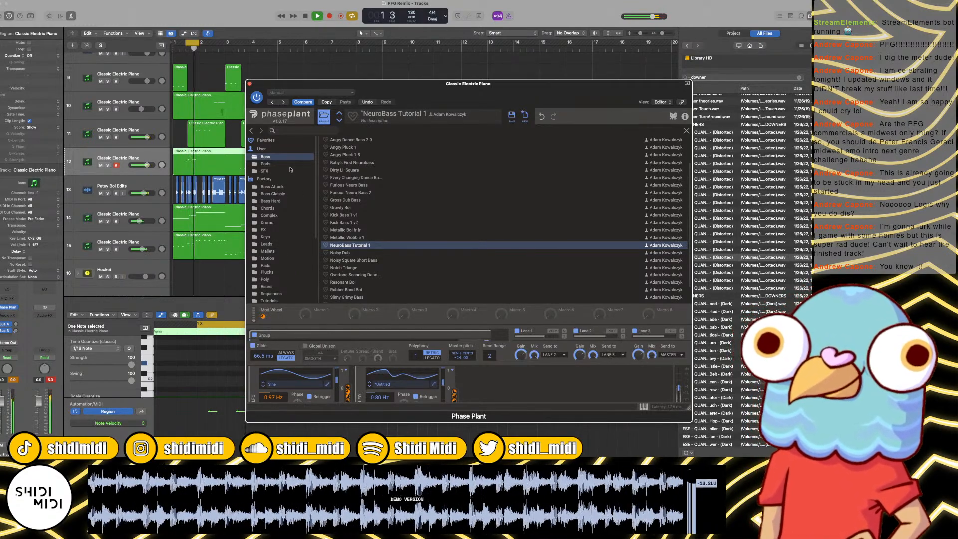
pyautogui.click(250, 83)
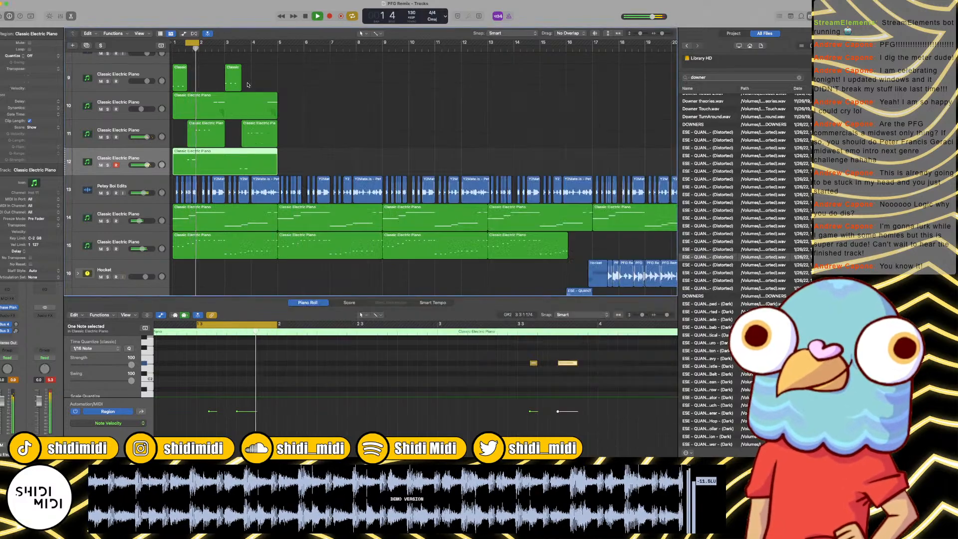
# Step: Copy the six regions on tracks 9 to 12 to bar 5 and join the copies into one region on track 9
pyautogui.scroll(1, 194, 121)
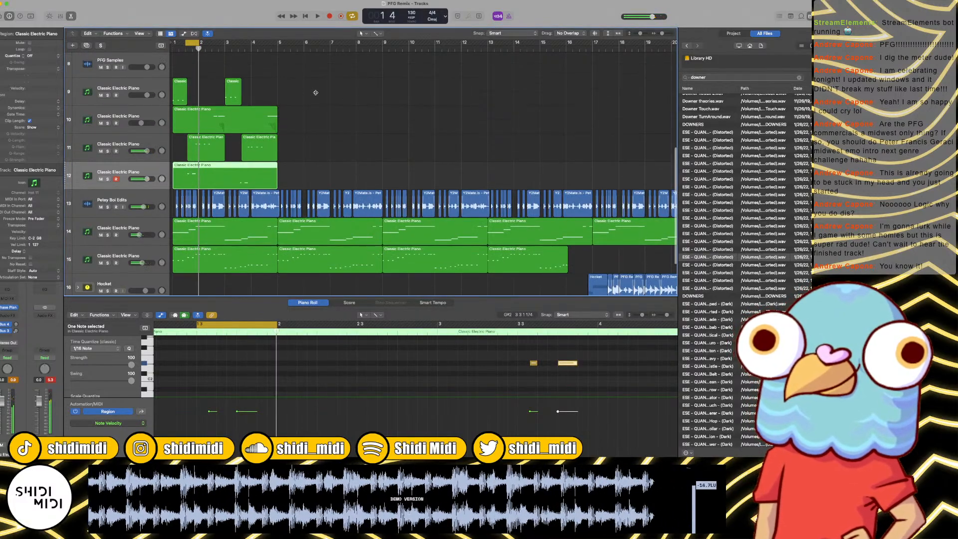
pyautogui.moveTo(324, 86); pyautogui.dragTo(305, 178)
pyautogui.press('super+z')
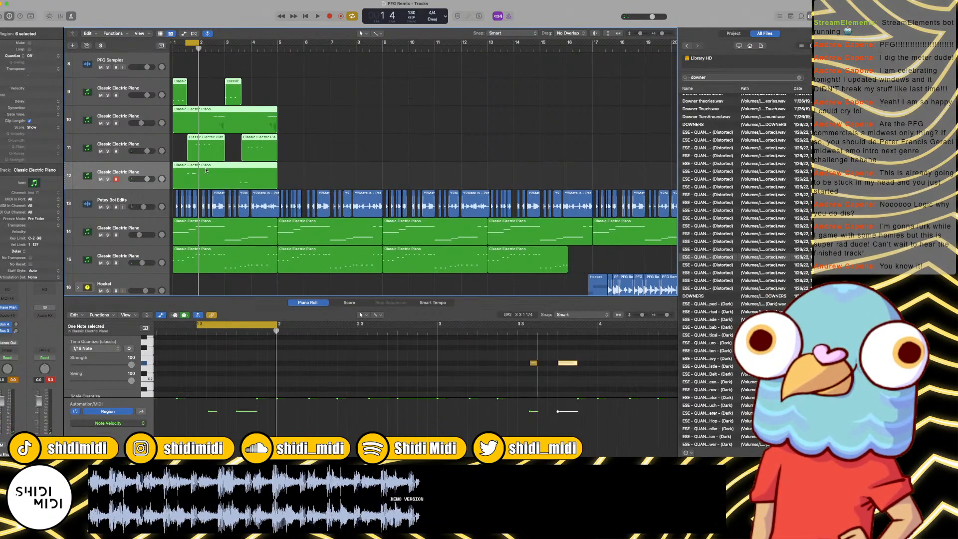
pyautogui.press('super+shift+z')
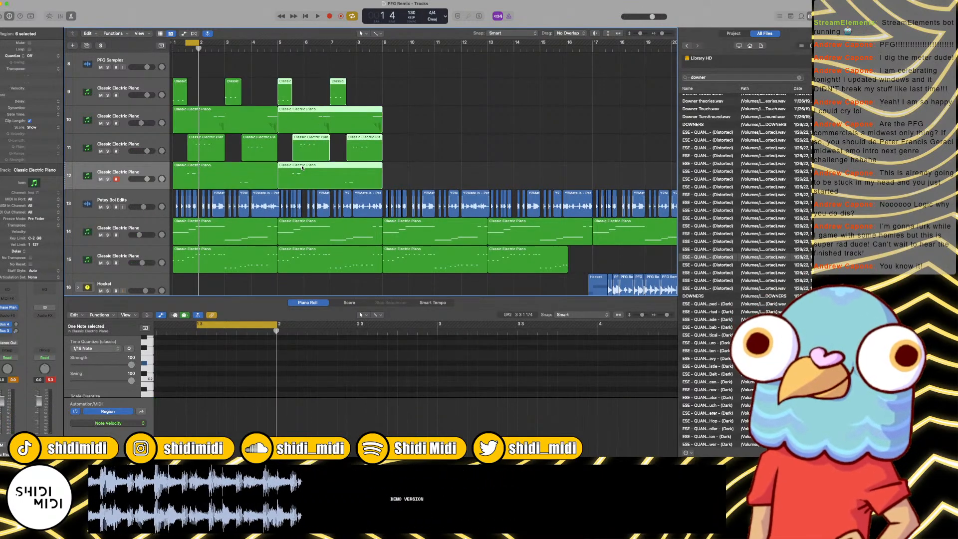
pyautogui.press('super+j')
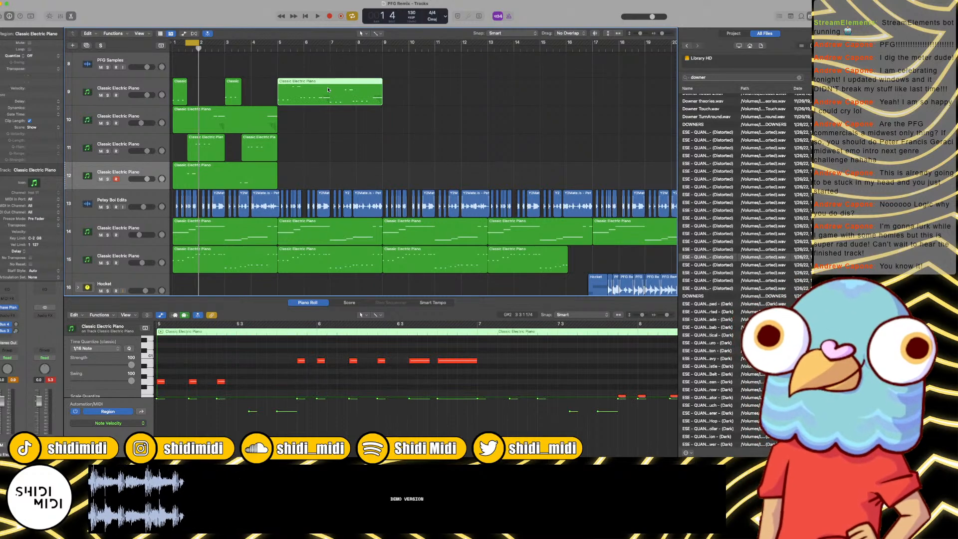
# Step: Show the joined track 9 region in an enlarged piano roll with the automation area hidden
pyautogui.press('e')
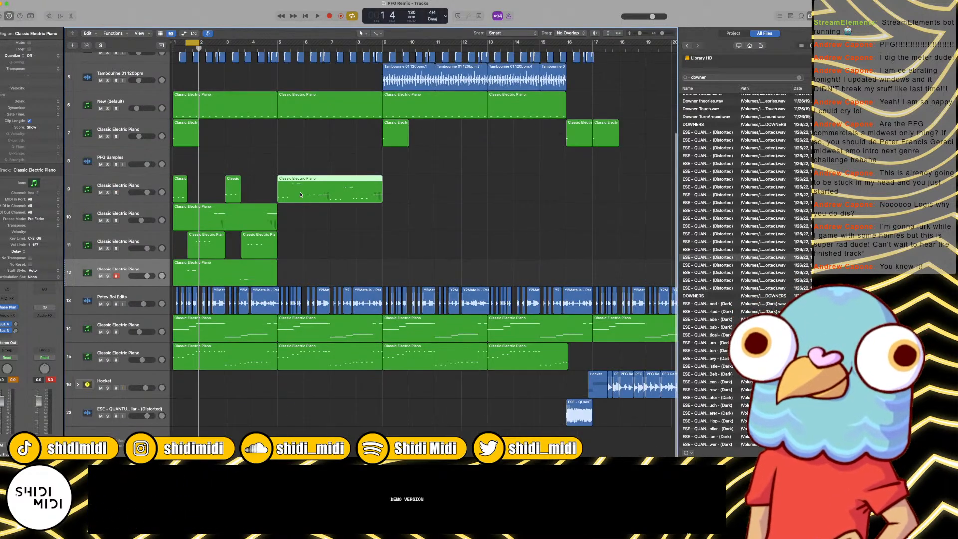
pyautogui.press('e')
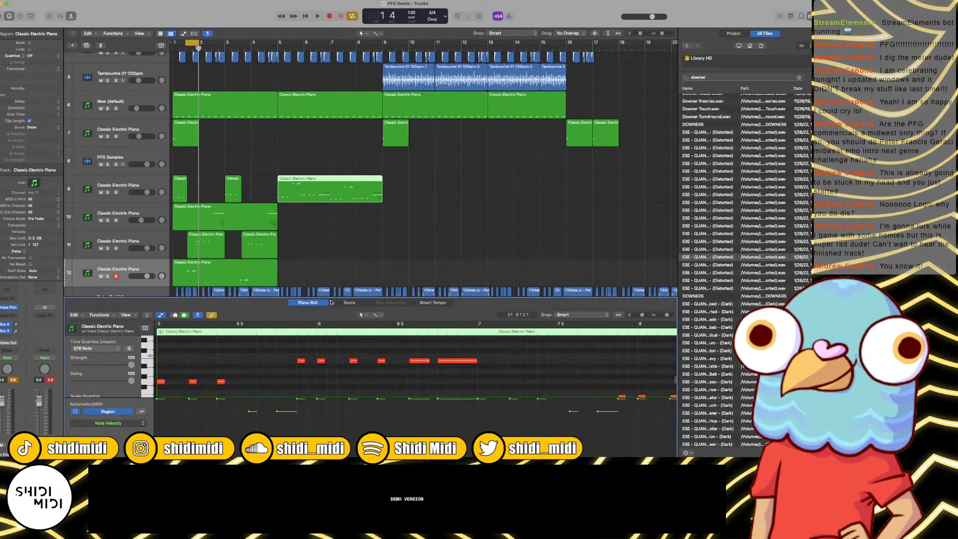
pyautogui.press('x')
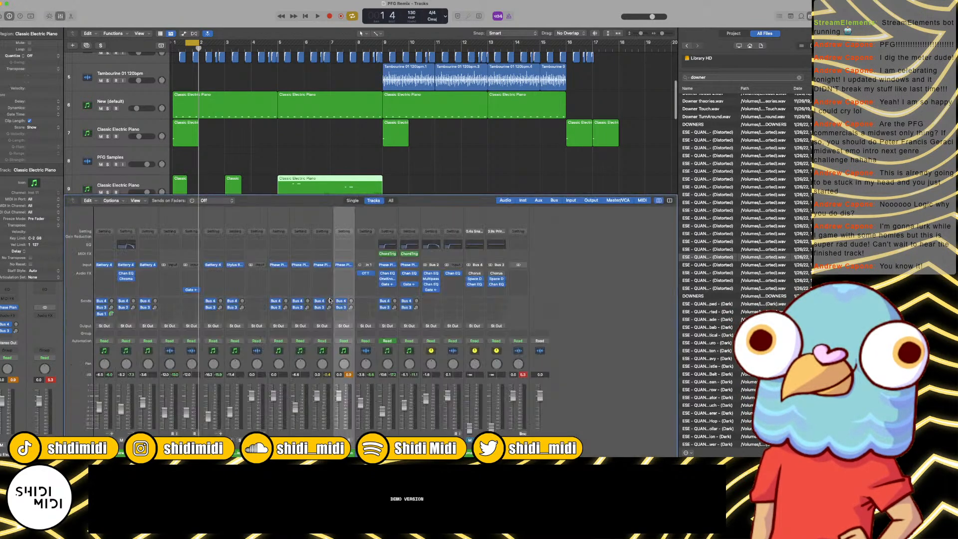
pyautogui.press('x')
pyautogui.press('e')
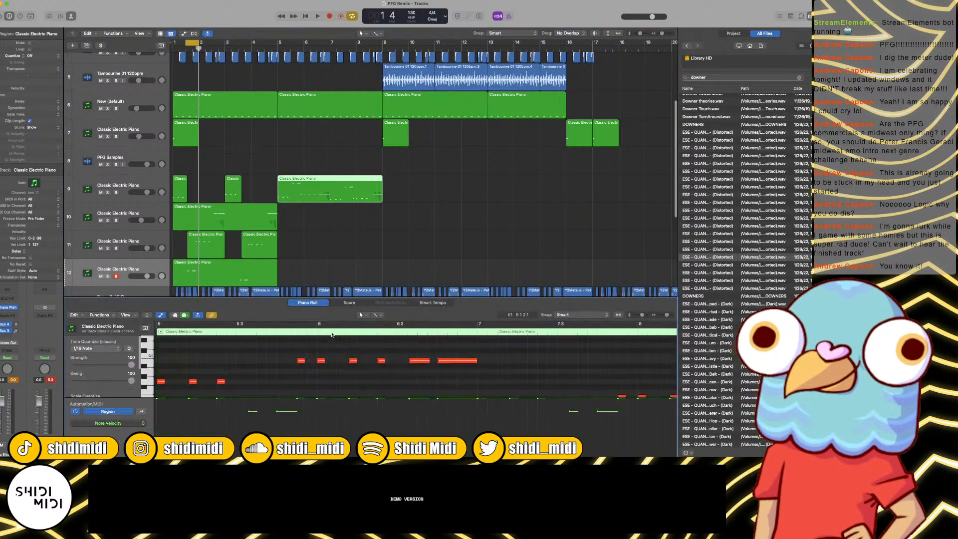
pyautogui.moveTo(325, 297); pyautogui.dragTo(327, 229)
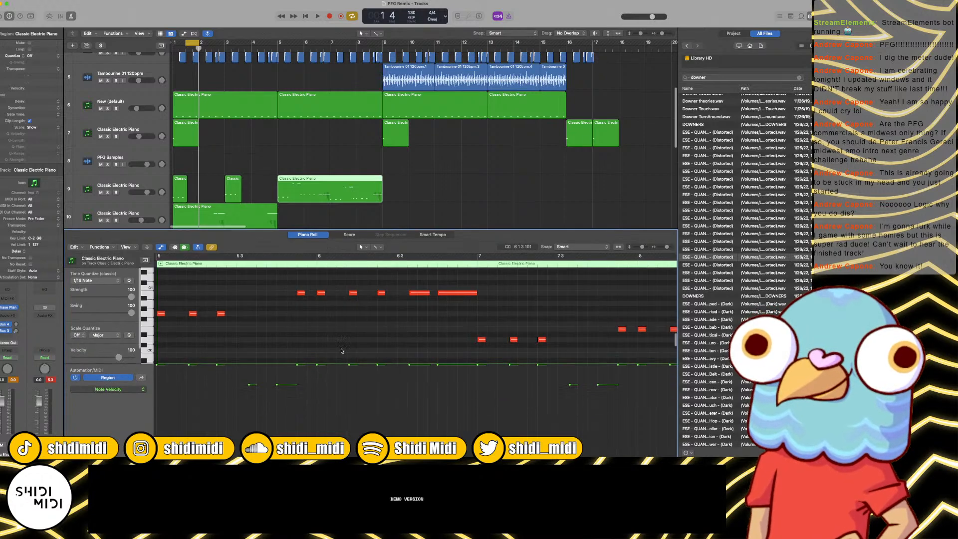
pyautogui.press('a')
# Step: Set the four highest notes in the joined track 9 region to velocity 127 and transpose them down two octaves
pyautogui.press('super+Left')
pyautogui.press('super+Left')
pyautogui.press('super+Left')
pyautogui.press('super+Left')
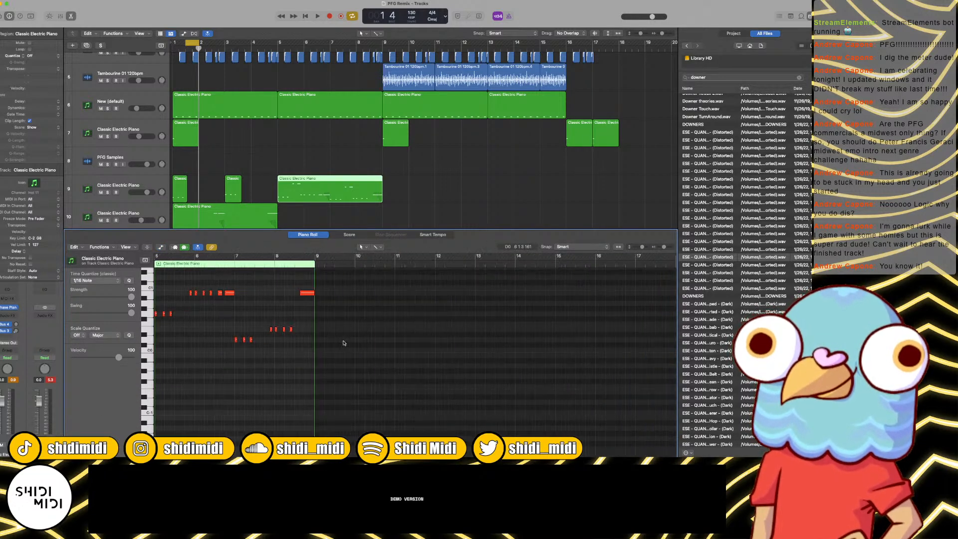
pyautogui.hscroll(-5, 377, 334)
pyautogui.scroll(6, 377, 334)
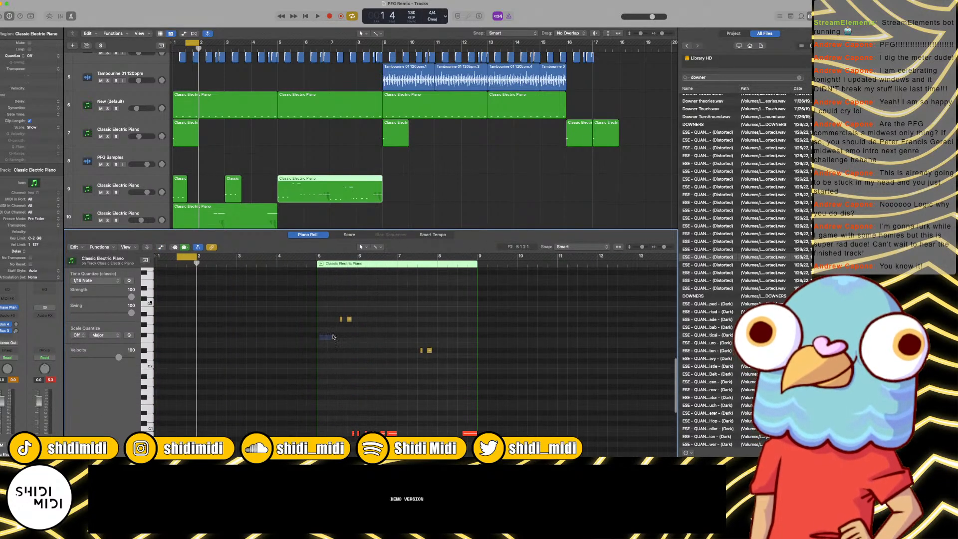
pyautogui.moveTo(333, 337); pyautogui.dragTo(461, 308)
pyautogui.moveTo(464, 340); pyautogui.dragTo(388, 360)
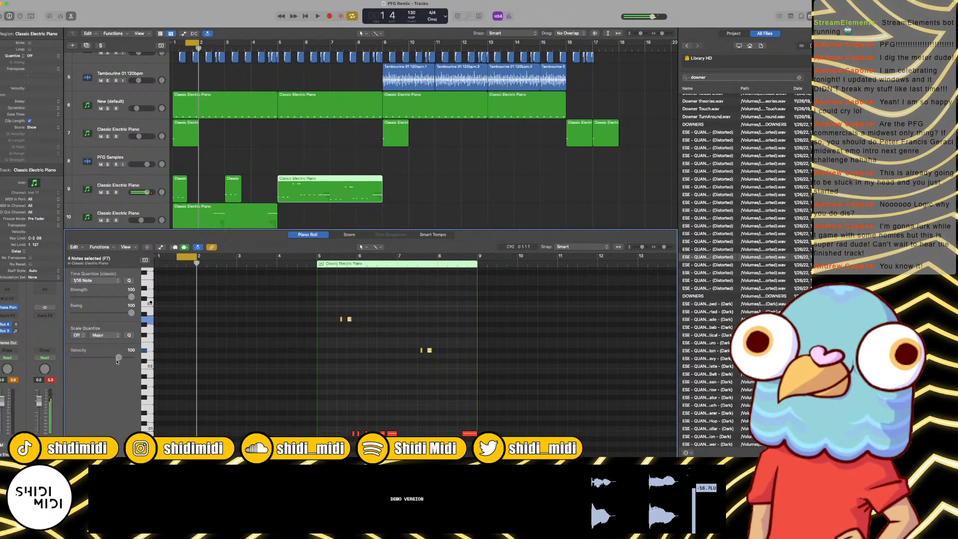
pyautogui.moveTo(117, 362); pyautogui.dragTo(134, 359)
pyautogui.moveTo(349, 320); pyautogui.dragTo(347, 403)
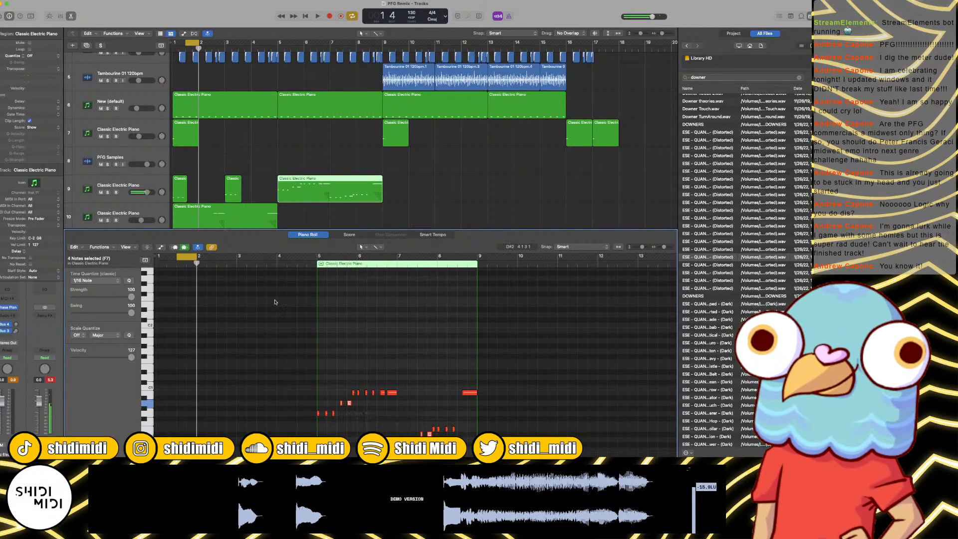
# Step: Duplicate track 12 as a new track 13 and move the joined region onto it at bar 1
pyautogui.scroll(-5, 160, 190)
pyautogui.click(156, 186)
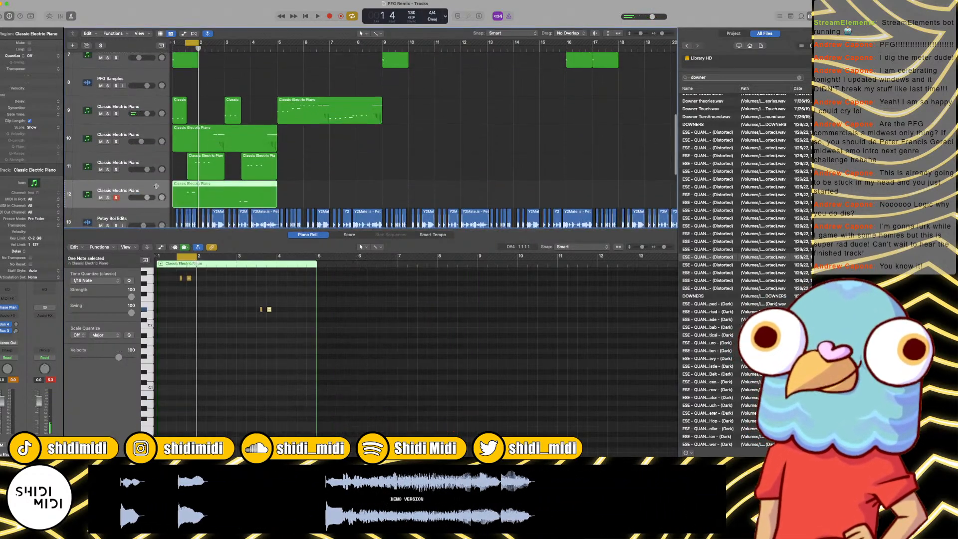
pyautogui.press('super+d')
pyautogui.moveTo(335, 101); pyautogui.dragTo(230, 212)
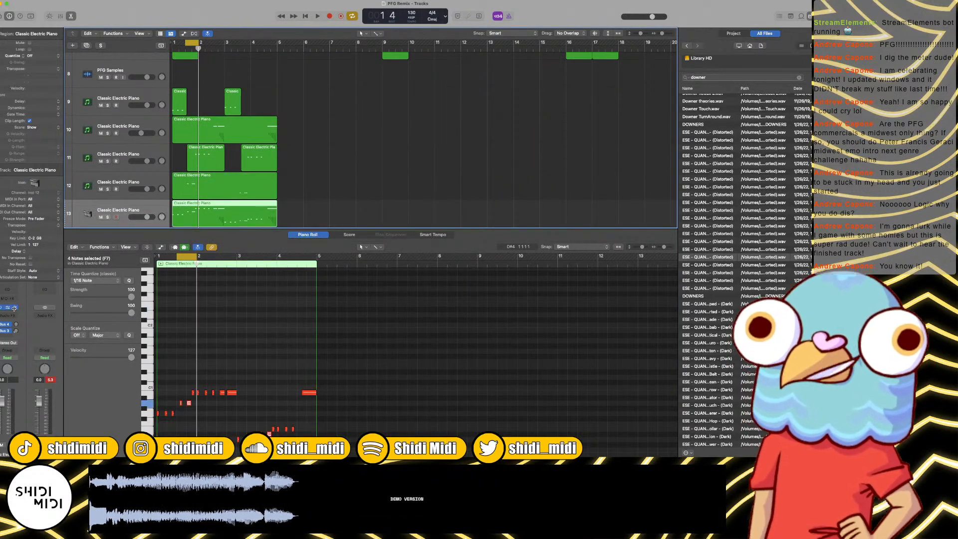
# Step: Transpose all notes in the track 13 region up two octaves
pyautogui.click(168, 353)
pyautogui.press('super+a')
pyautogui.moveTo(231, 393); pyautogui.dragTo(231, 270)
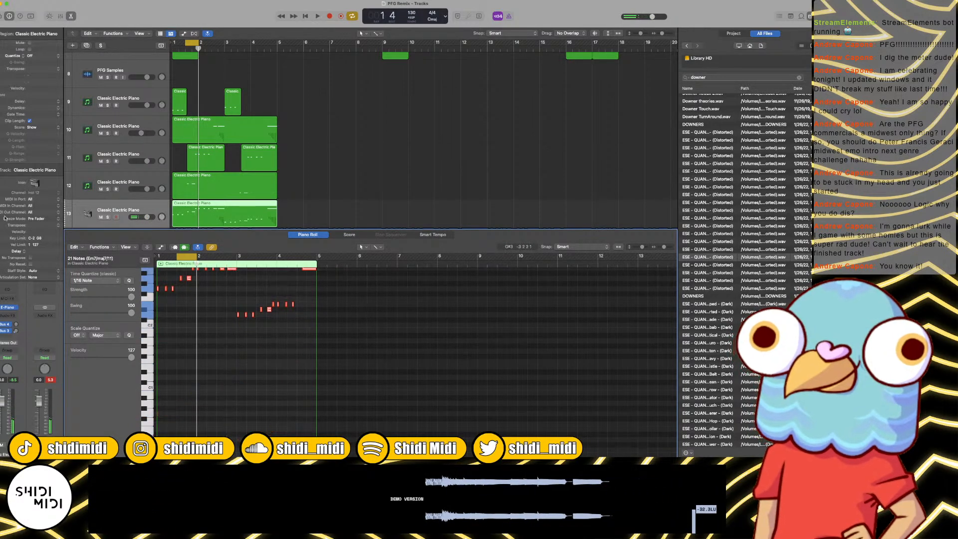
# Step: Replace the electric piano instrument on track 13 with Spectrasonics Trilian
pyautogui.click(8, 307)
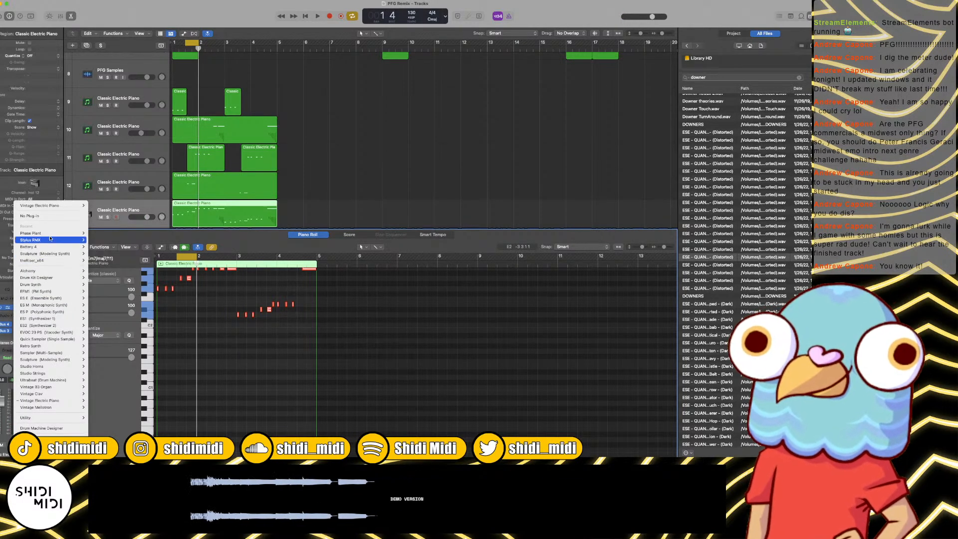
pyautogui.moveTo(50, 446)
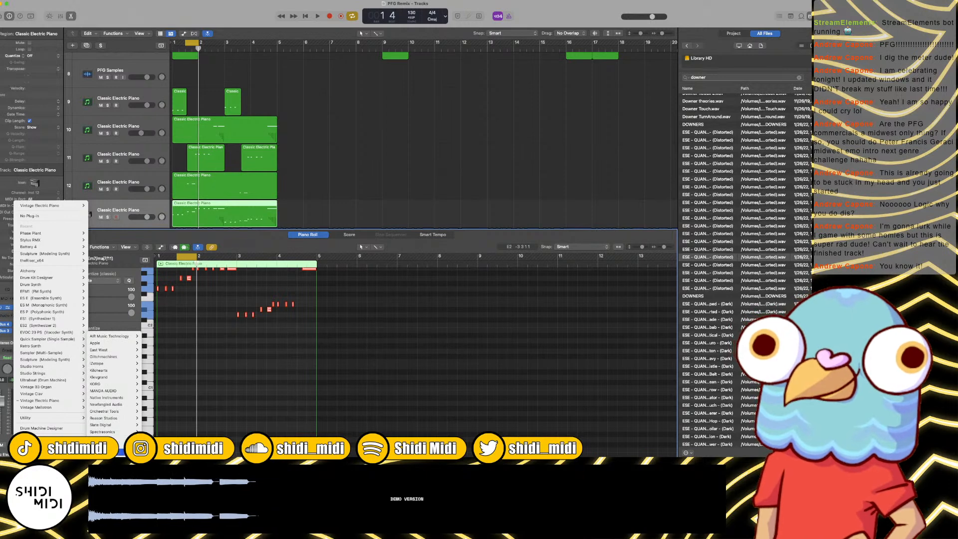
pyautogui.moveTo(107, 431)
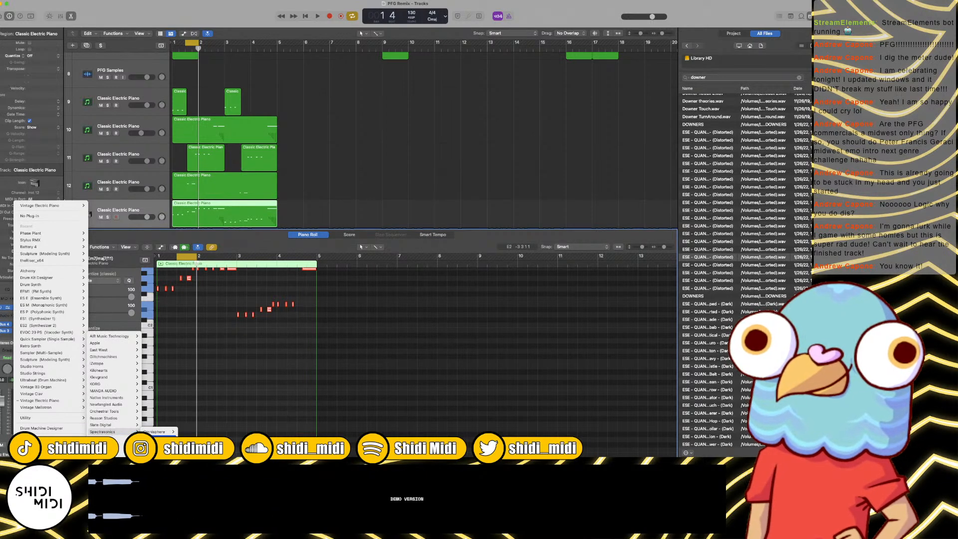
pyautogui.click(155, 432)
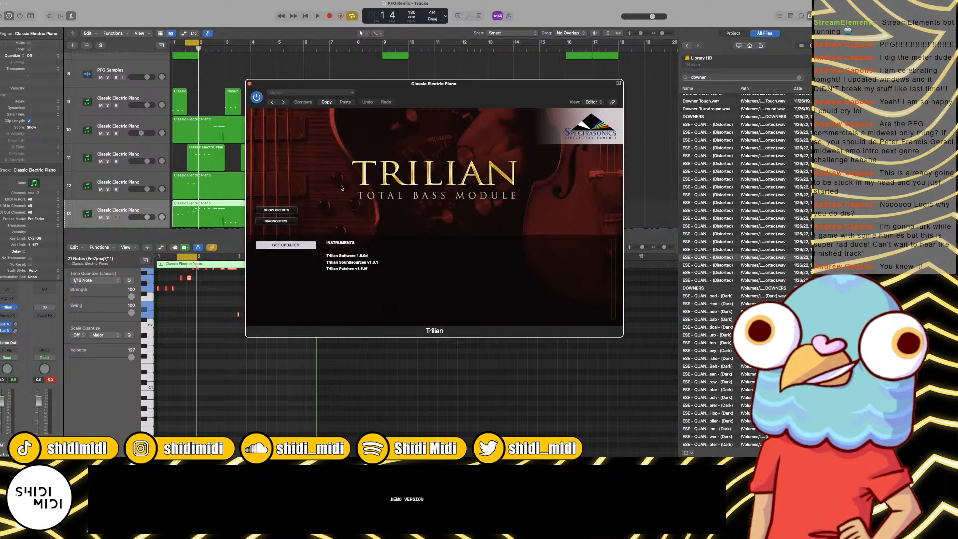
# Step: Search Trilian's patches for "click", load Clicky 106 Sub and close the full patch browser
pyautogui.click(476, 161)
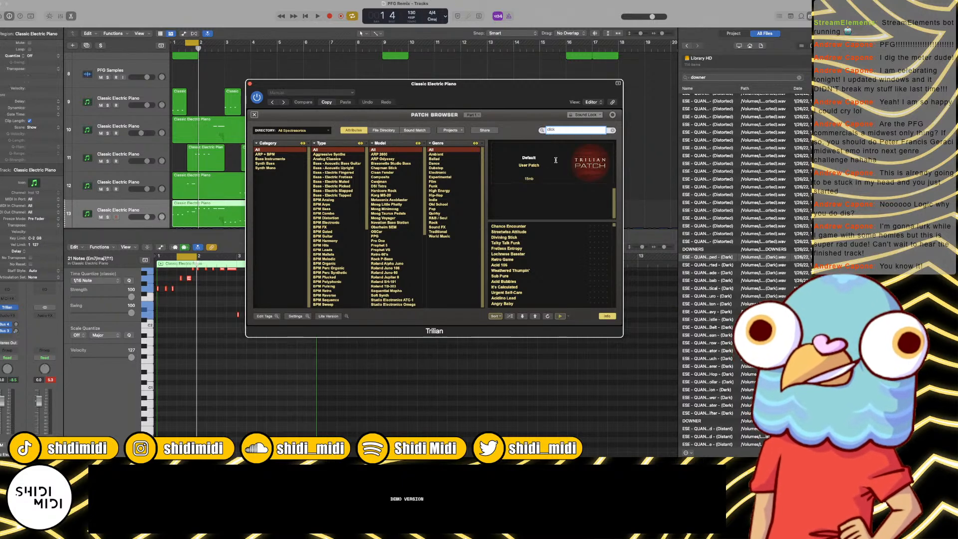
pyautogui.press('Return')
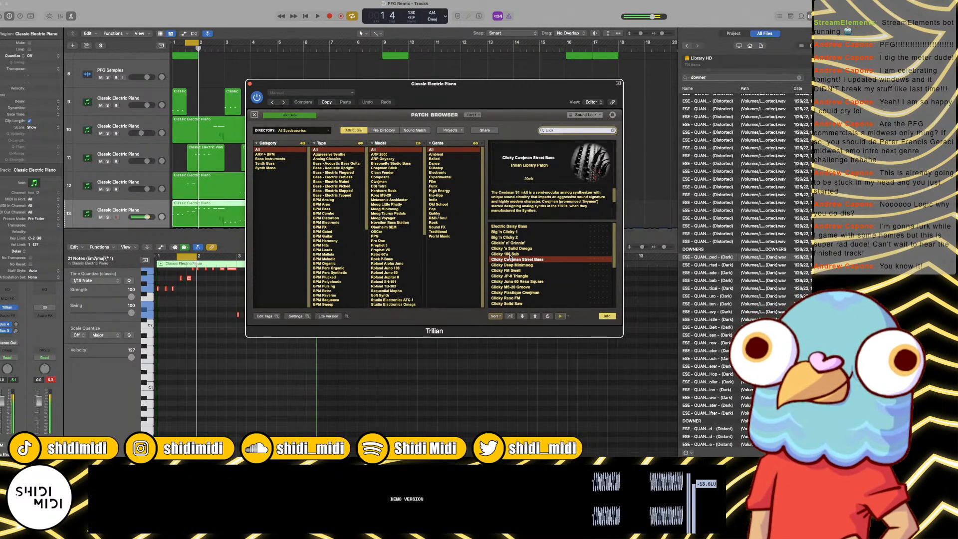
pyautogui.click(509, 255)
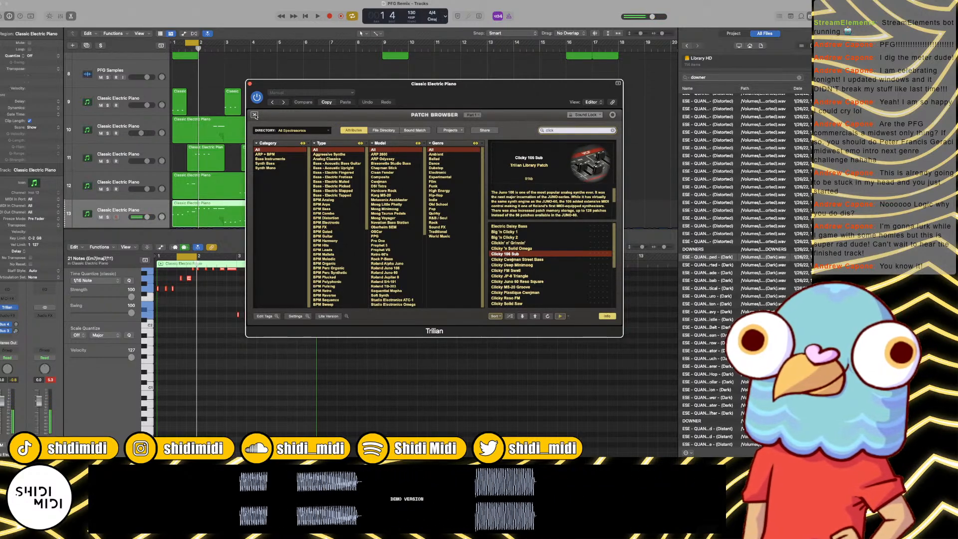
pyautogui.click(255, 115)
# Step: Turn off cycle mode, close the Trilian window and audition the new bass layer with the full arrangement
pyautogui.press('space')
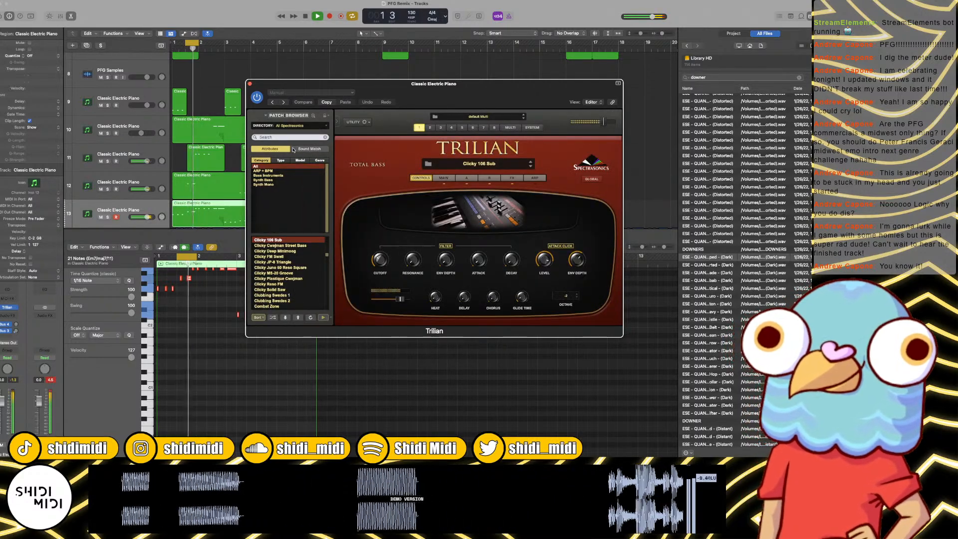
pyautogui.press('c')
pyautogui.click(250, 84)
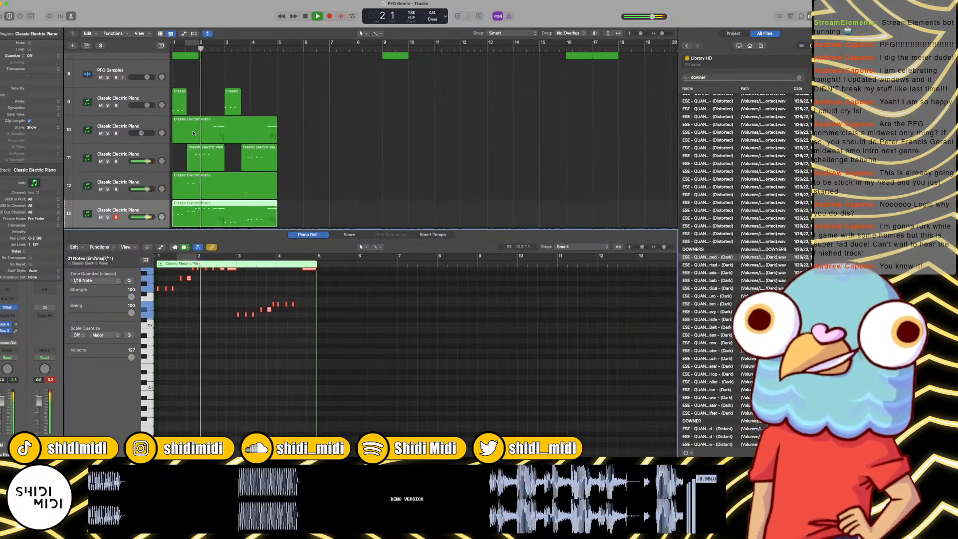
pyautogui.press('space')
pyautogui.press('space')
pyautogui.scroll(-3, 198, 139)
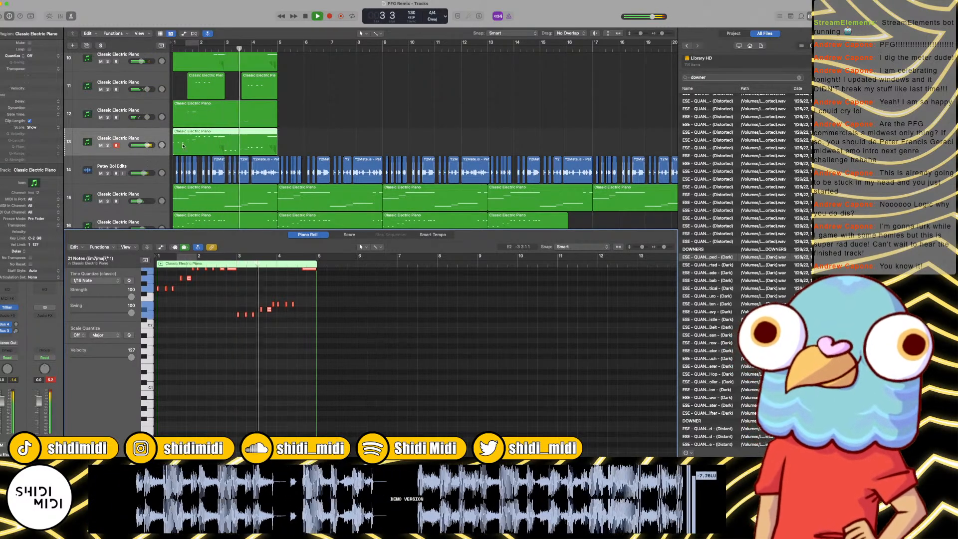
pyautogui.press('space')
# Step: Show the piano roll's automation area with the Pitch Bend data of the track 13 region
pyautogui.click(212, 281)
pyautogui.press('a')
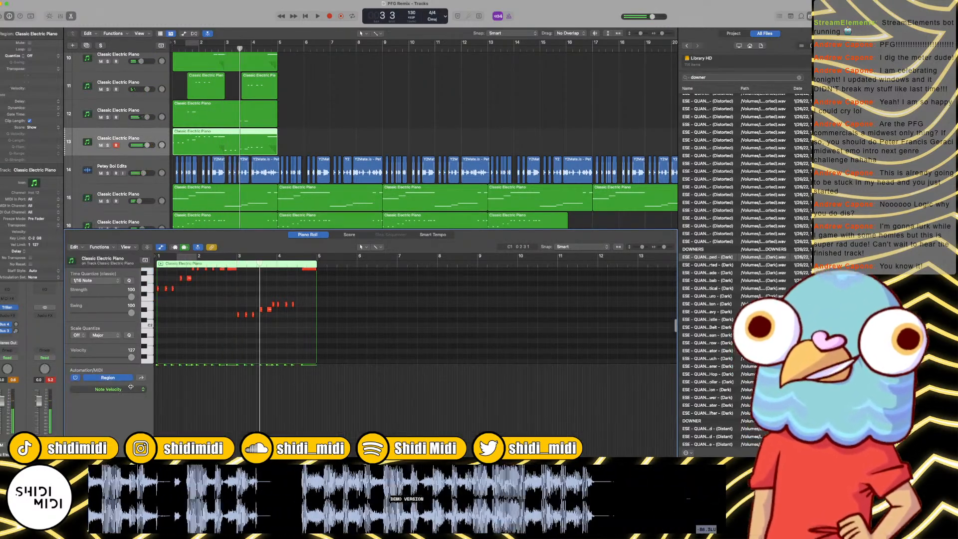
pyautogui.click(114, 390)
pyautogui.click(131, 388)
pyautogui.click(132, 389)
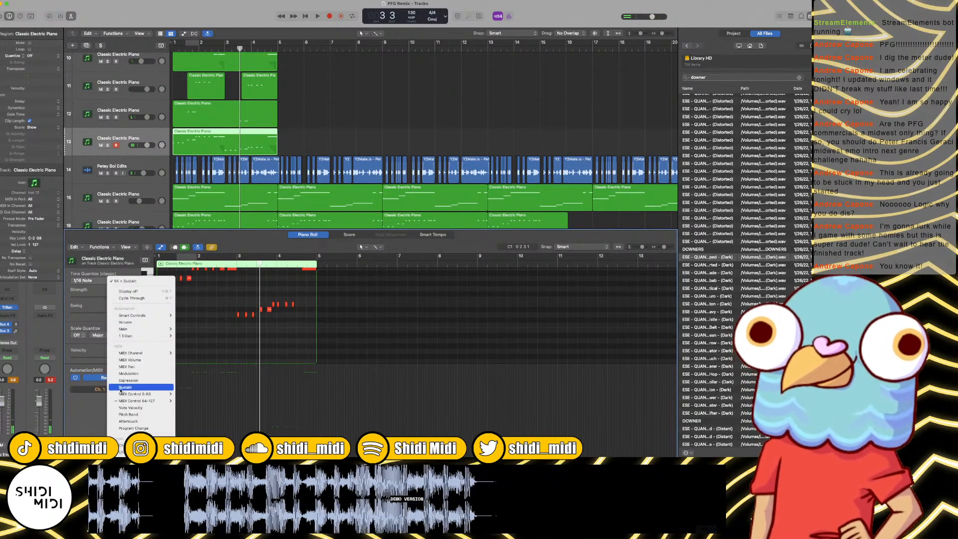
pyautogui.click(128, 414)
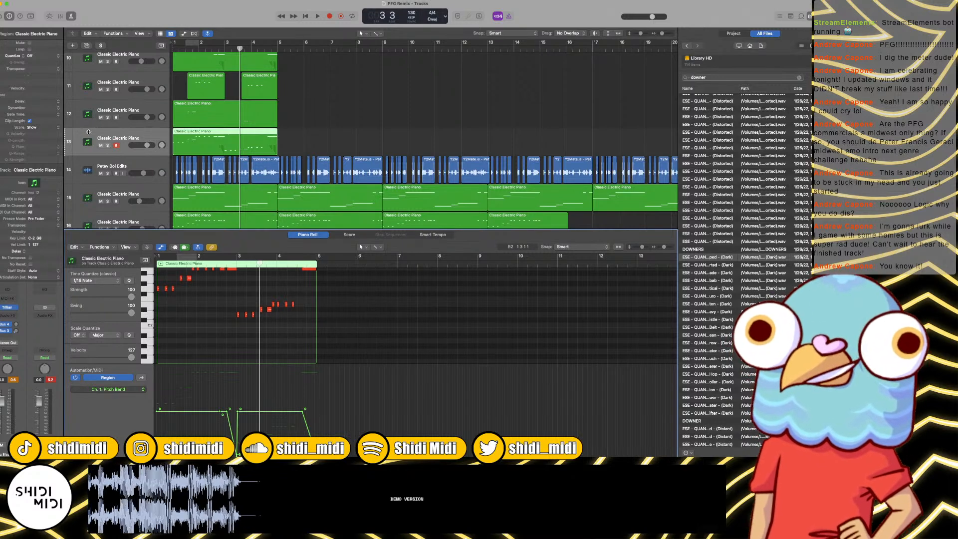
# Step: Set Trilian's downward pitch bend range to 12, close its window and play the bass from the start
pyautogui.click(7, 307)
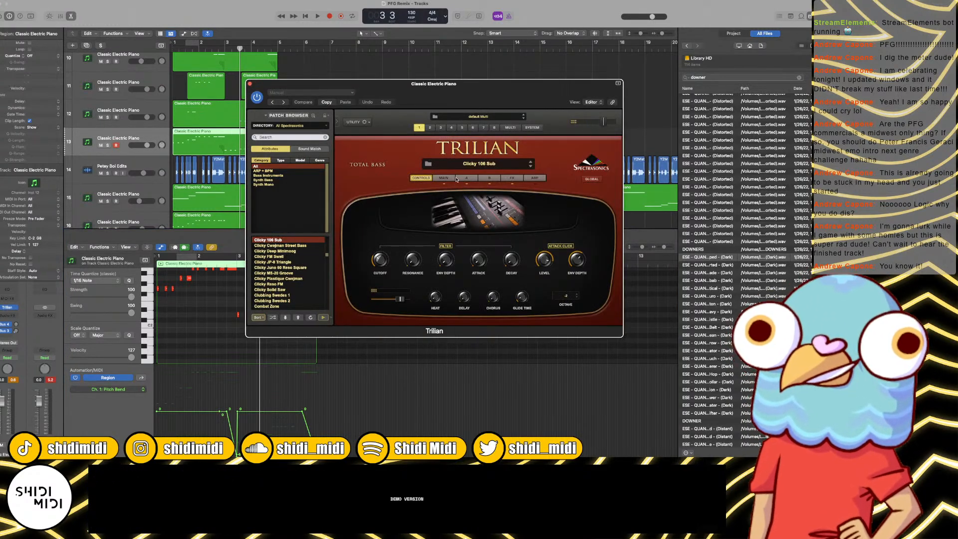
pyautogui.click(443, 178)
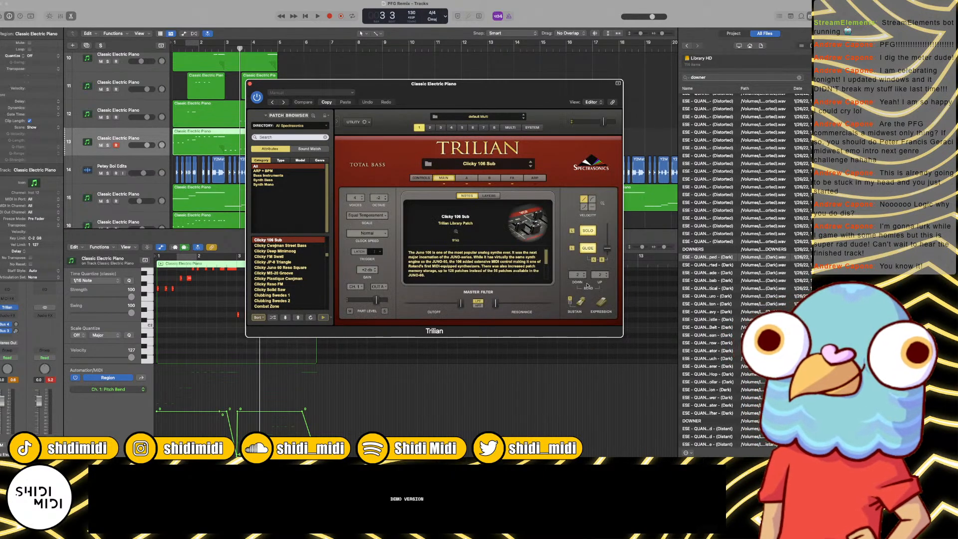
pyautogui.click(581, 276)
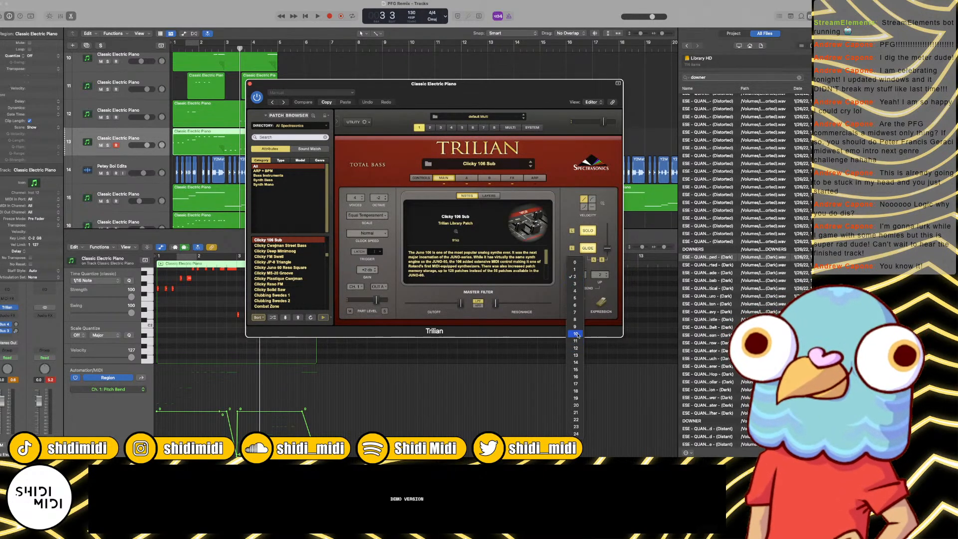
pyautogui.click(578, 348)
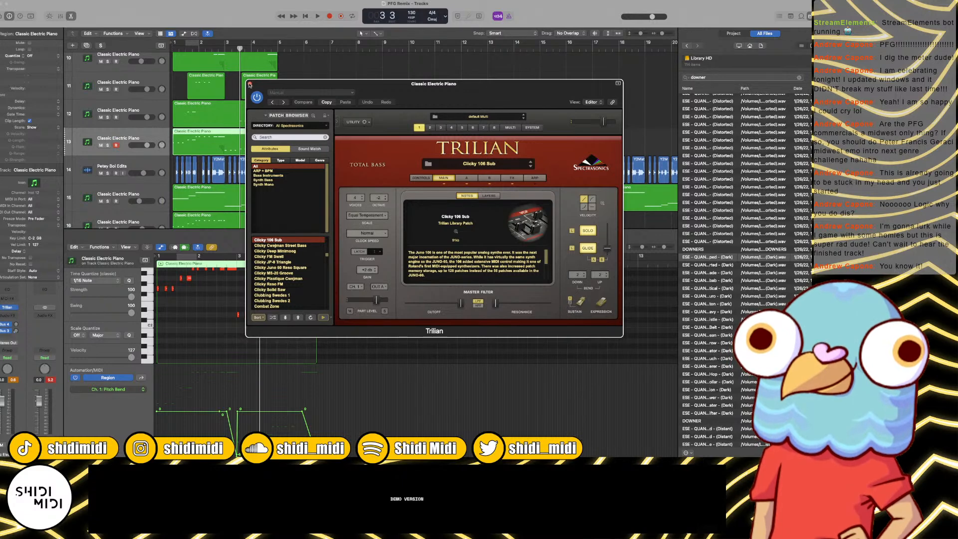
pyautogui.click(249, 85)
pyautogui.press('space')
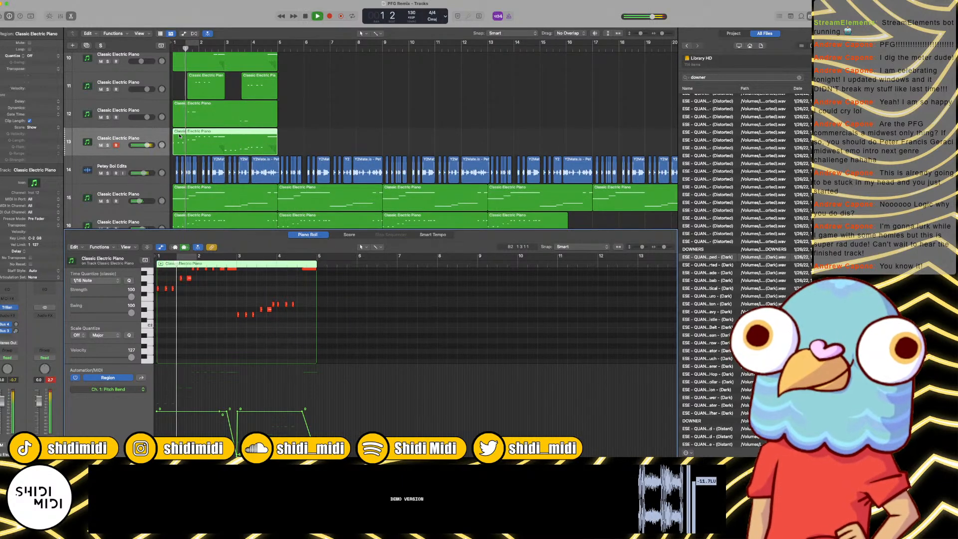
pyautogui.press('space')
# Step: Hide the piano roll, slightly raise the amp envelope release on Trilian's layer A, and audition the bass
pyautogui.press('e')
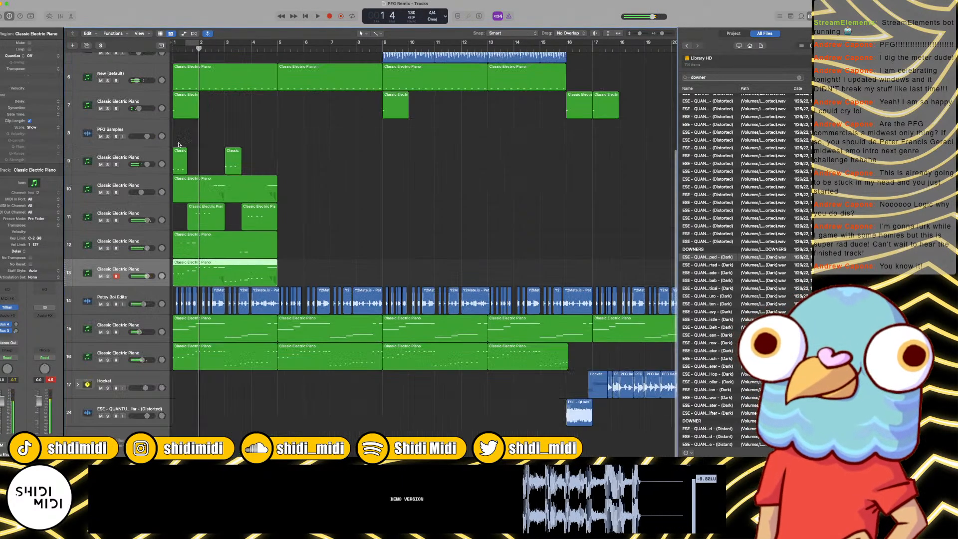
pyautogui.click(7, 307)
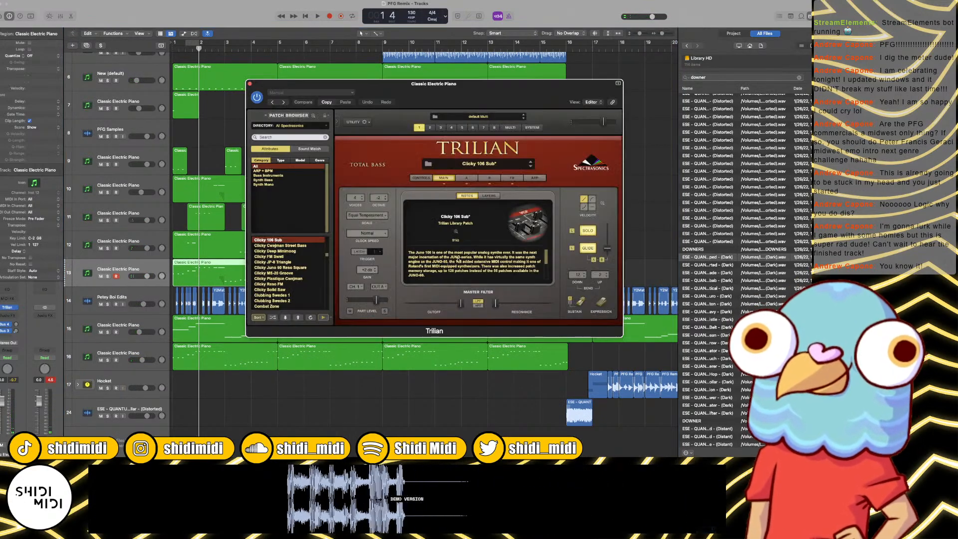
pyautogui.click(466, 178)
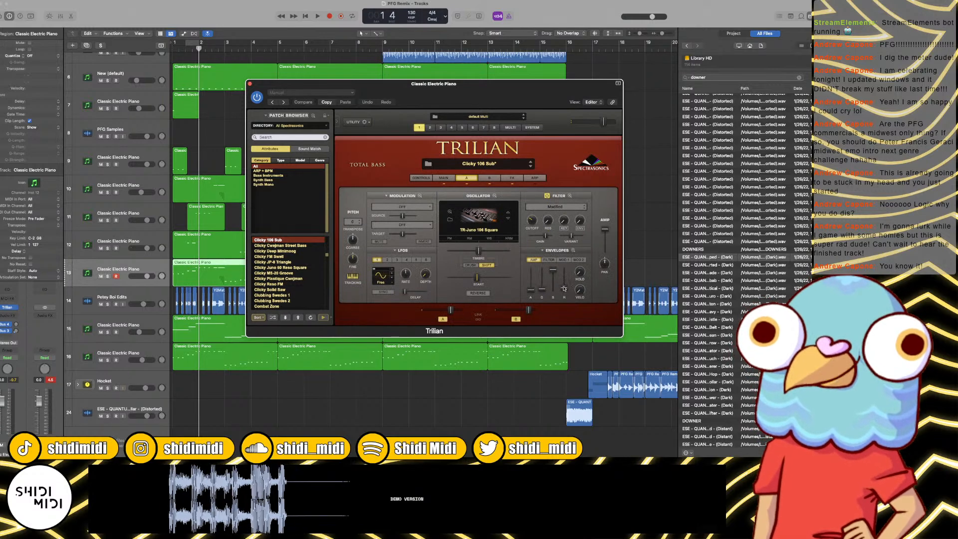
pyautogui.moveTo(564, 289); pyautogui.dragTo(565, 284)
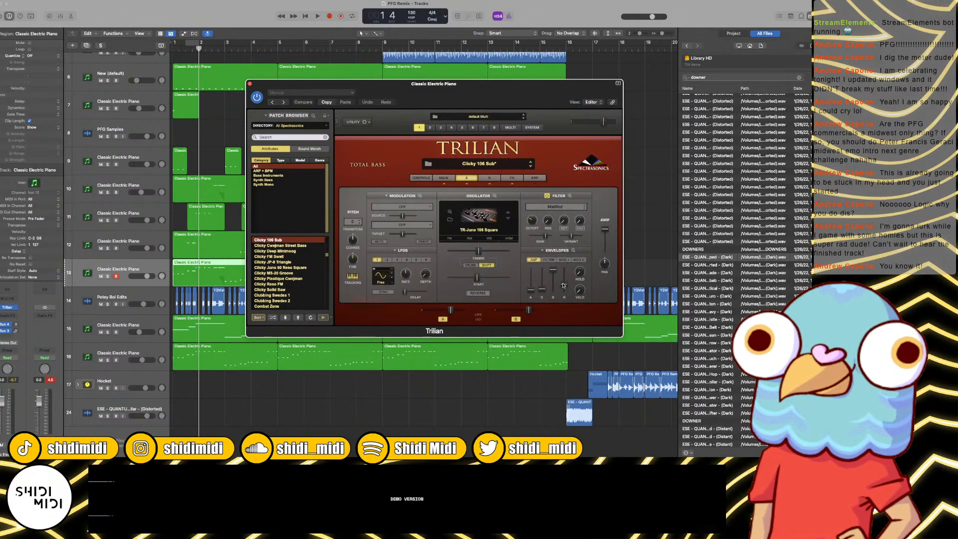
pyautogui.press('space')
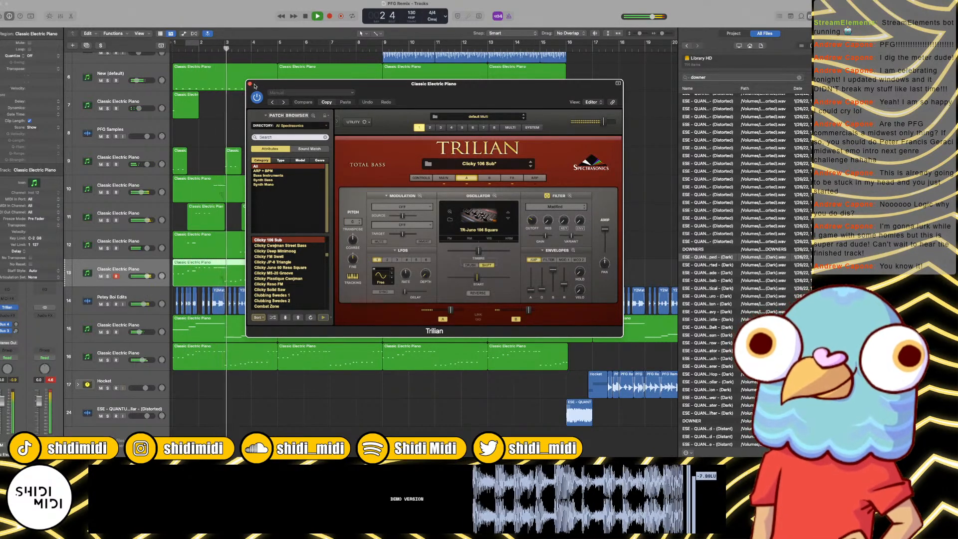
pyautogui.click(251, 84)
pyautogui.press('space')
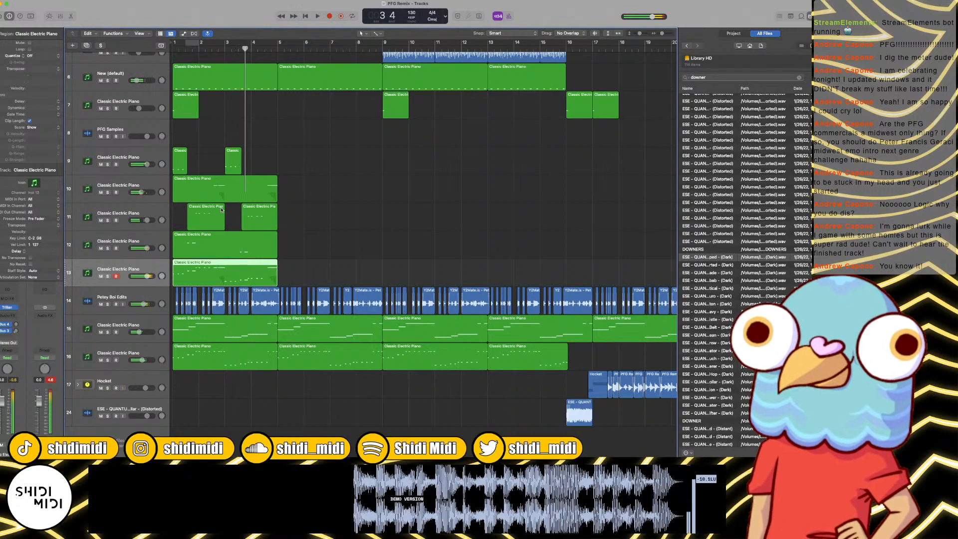
# Step: Group the four Phase Plant bass tracks 9 to 12 into a summing stack from the mixer
pyautogui.press('x')
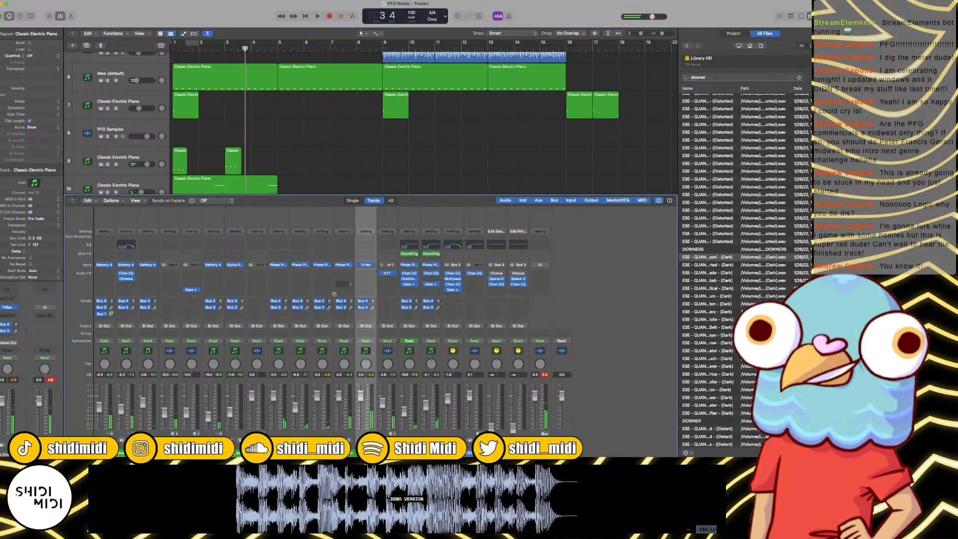
pyautogui.click(343, 296)
pyautogui.keyDown('shift'); pyautogui.click(279, 296); pyautogui.keyUp('shift')
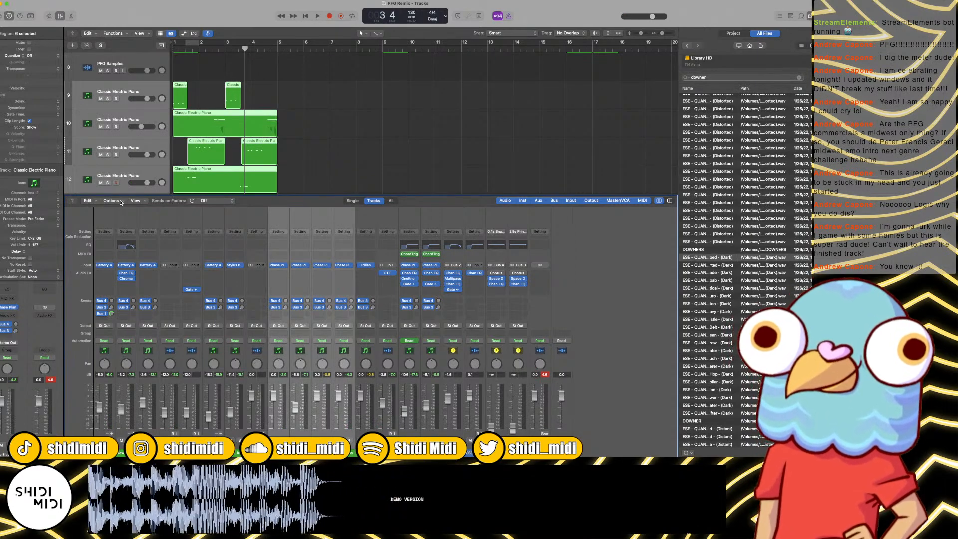
pyautogui.click(120, 202)
pyautogui.click(131, 229)
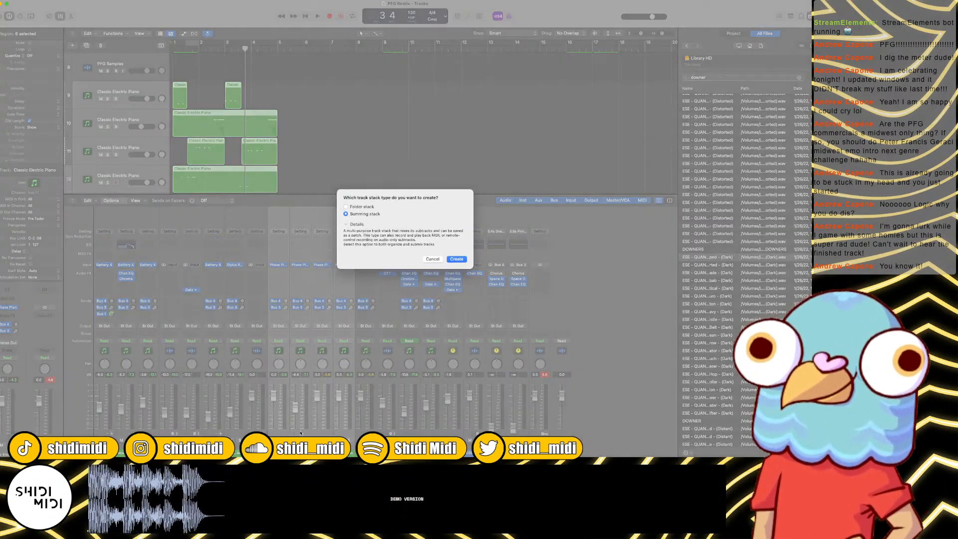
pyautogui.click(457, 259)
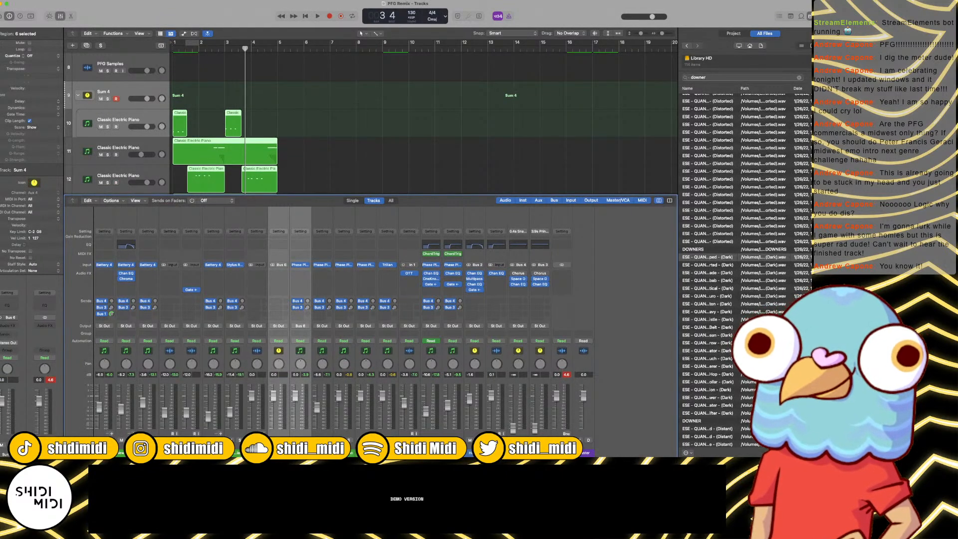
# Step: Move the remaining three Phase Plant tracks into the Sum 4 stack and put the short-region track first inside it
pyautogui.click(322, 452)
pyautogui.keyDown('shift'); pyautogui.click(365, 453); pyautogui.keyUp('shift')
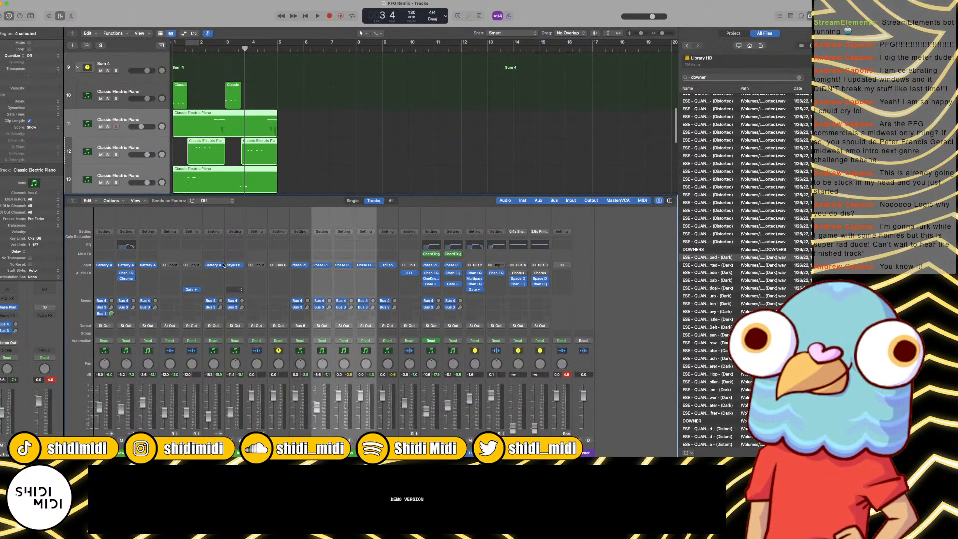
pyautogui.moveTo(123, 116); pyautogui.dragTo(123, 91)
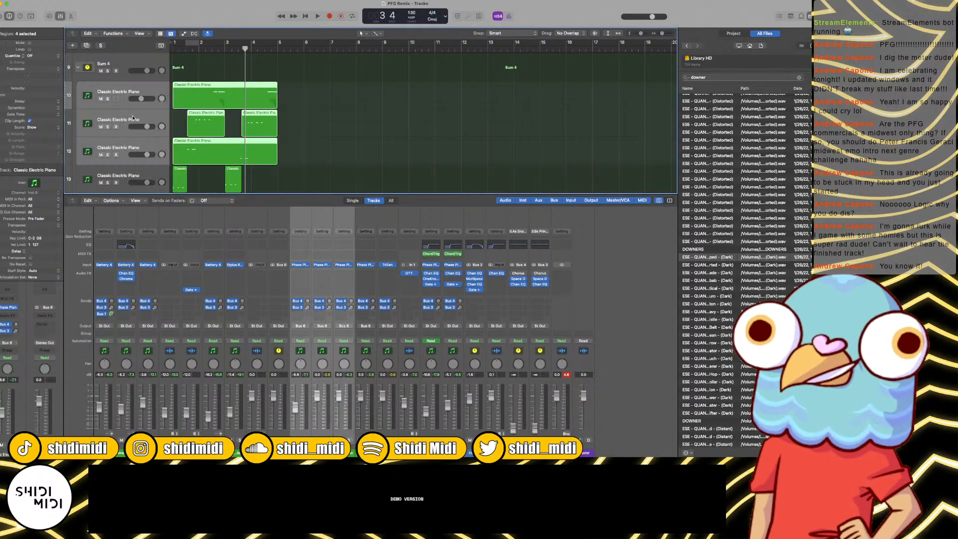
pyautogui.scroll(-2, 168, 151)
pyautogui.moveTo(140, 139); pyautogui.dragTo(128, 74)
pyautogui.scroll(2, 162, 111)
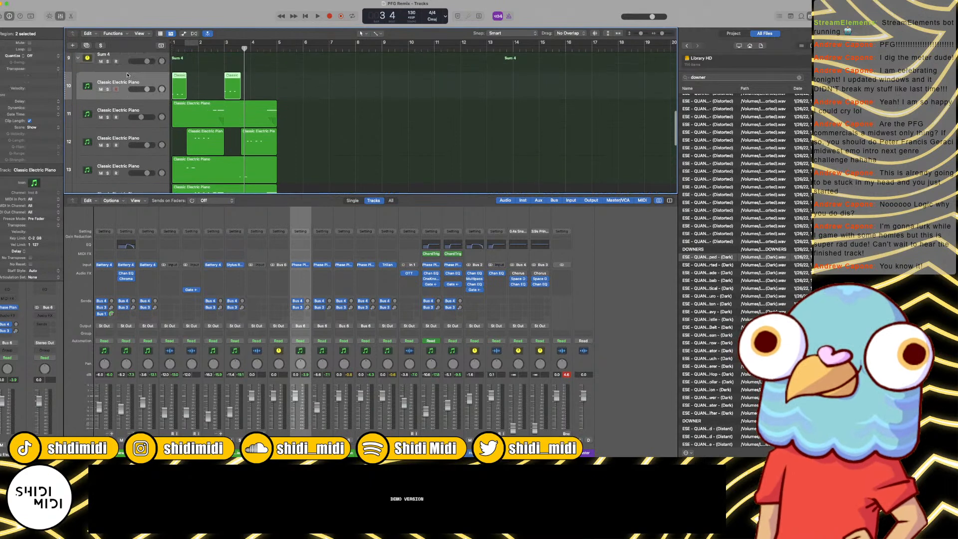
pyautogui.scroll(-2, 162, 111)
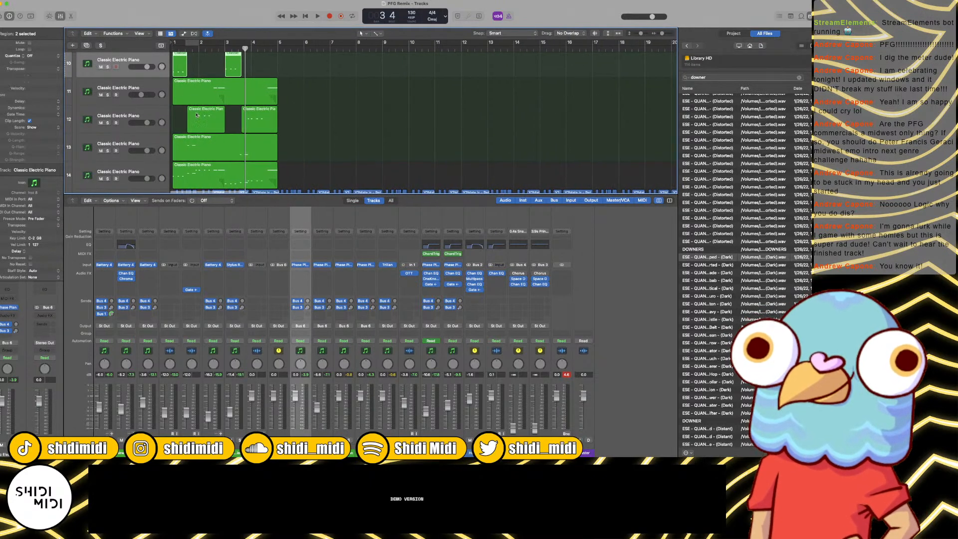
# Step: Add a Channel EQ to Sum 4 with a low cut at about 142 Hz and a 6 dB/oct high cut at 5000 Hz
pyautogui.click(282, 254)
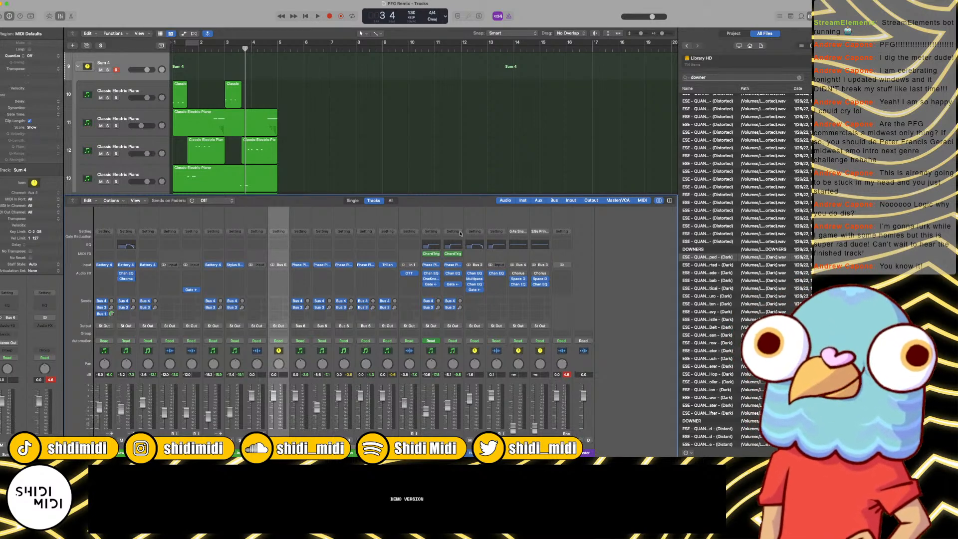
pyautogui.click(273, 114)
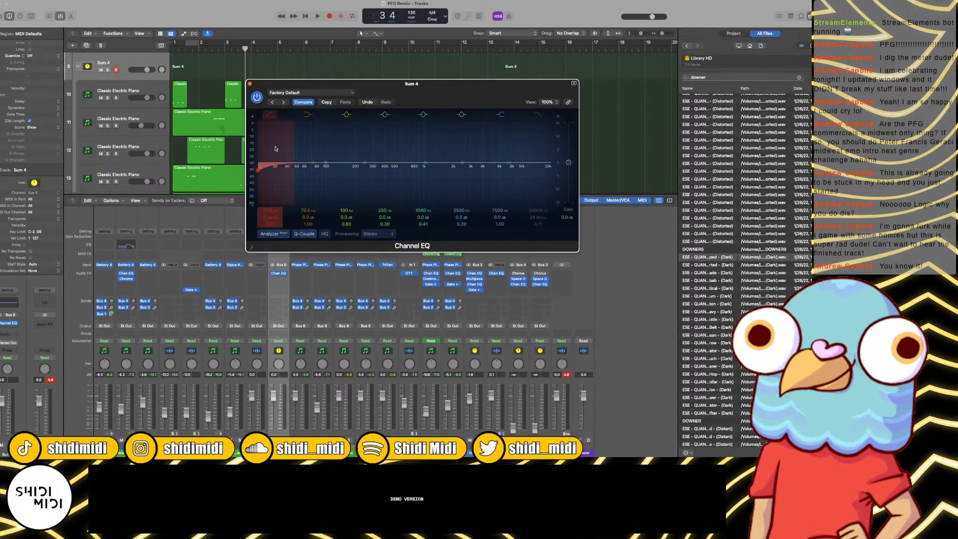
pyautogui.moveTo(275, 148); pyautogui.dragTo(365, 139)
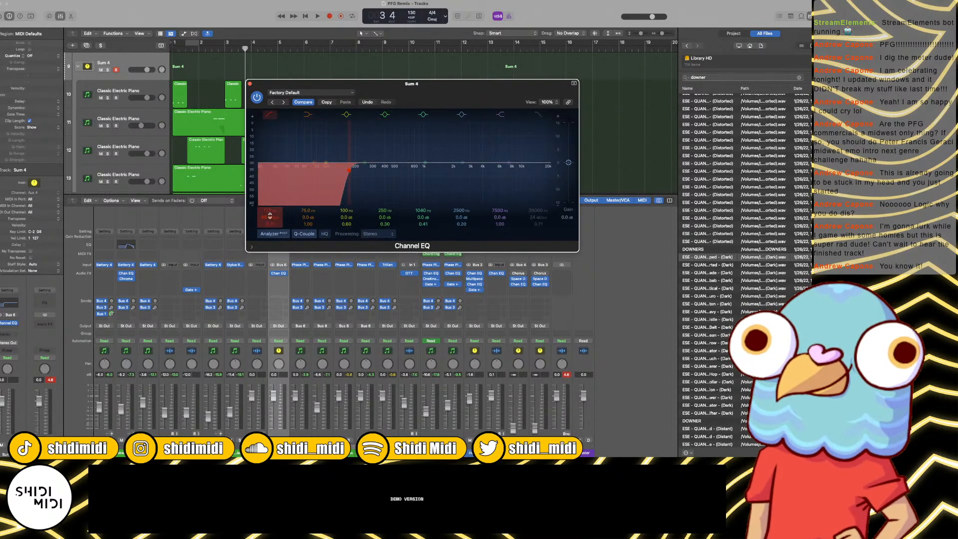
pyautogui.click(249, 84)
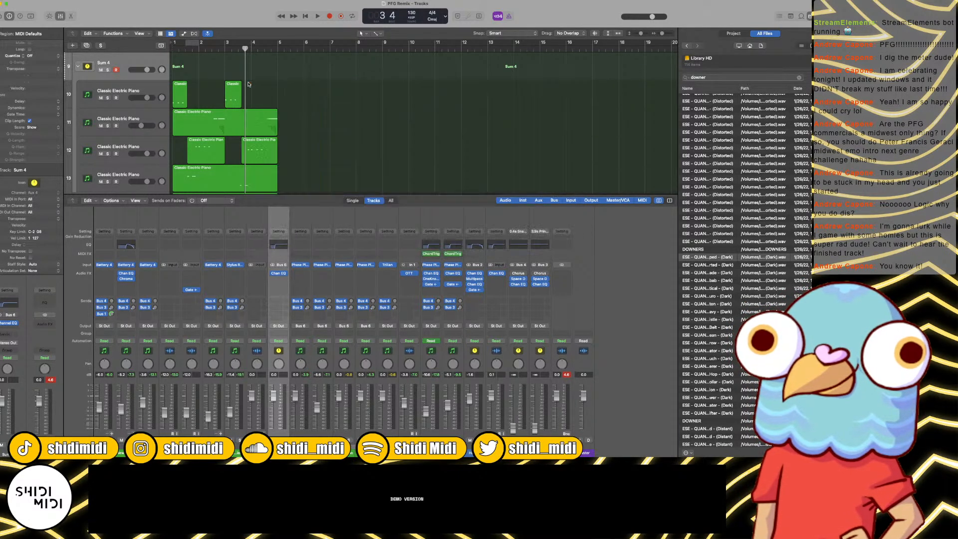
pyautogui.click(279, 273)
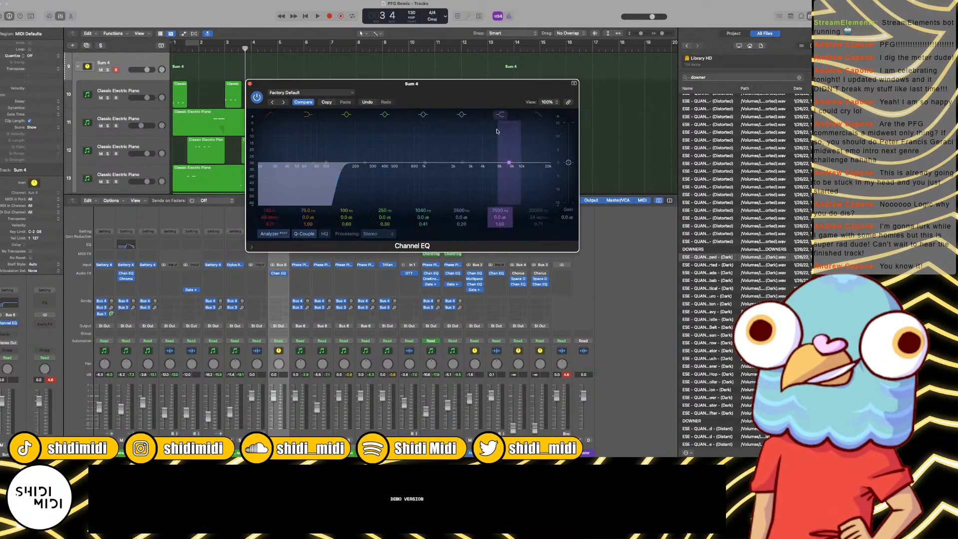
pyautogui.moveTo(506, 146); pyautogui.dragTo(502, 172)
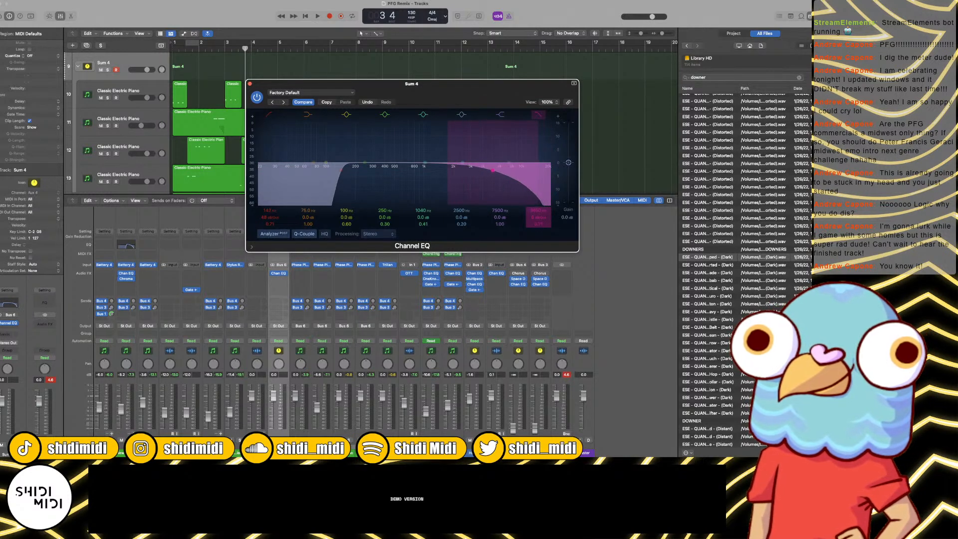
pyautogui.click(250, 84)
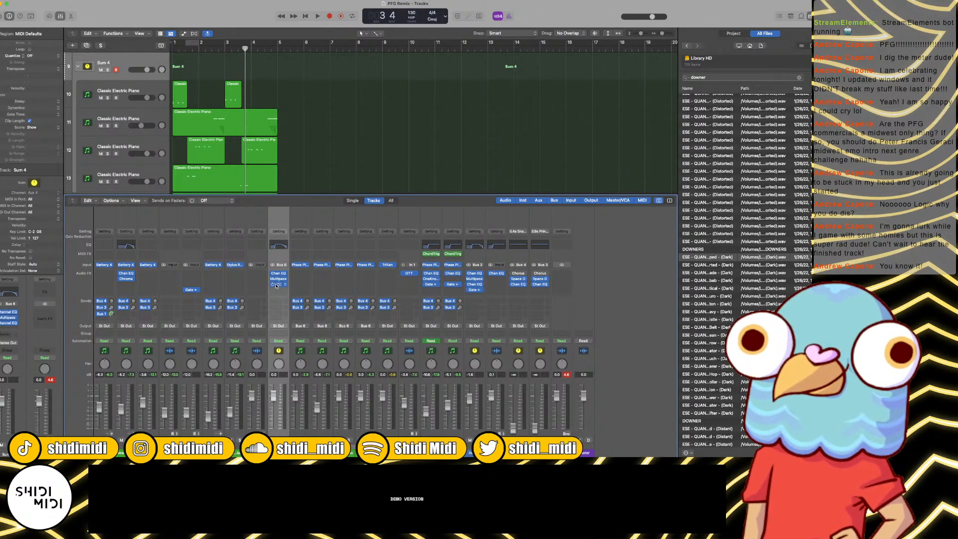
# Step: Audition the processed bass stack from the start of the song through bar 5
pyautogui.press('Return')
pyautogui.press('space')
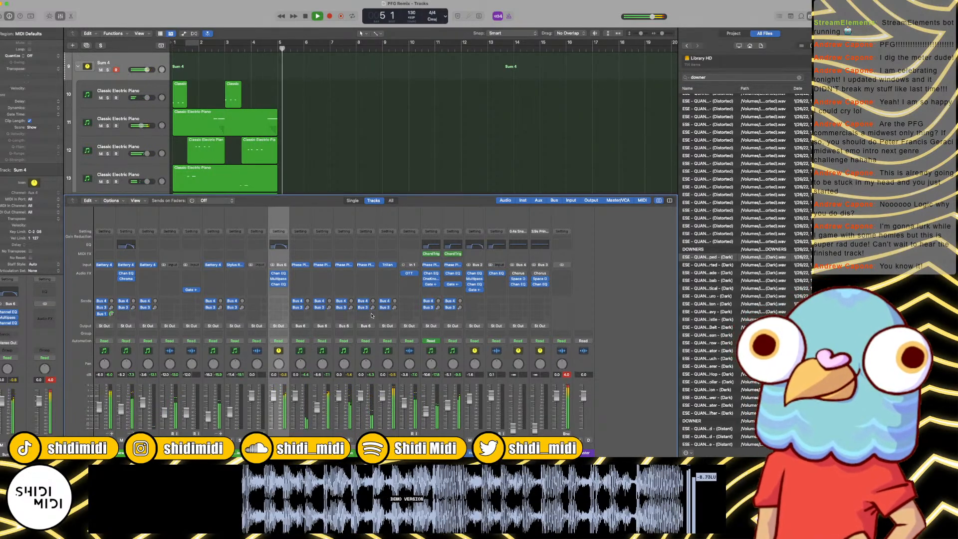
pyautogui.press('space')
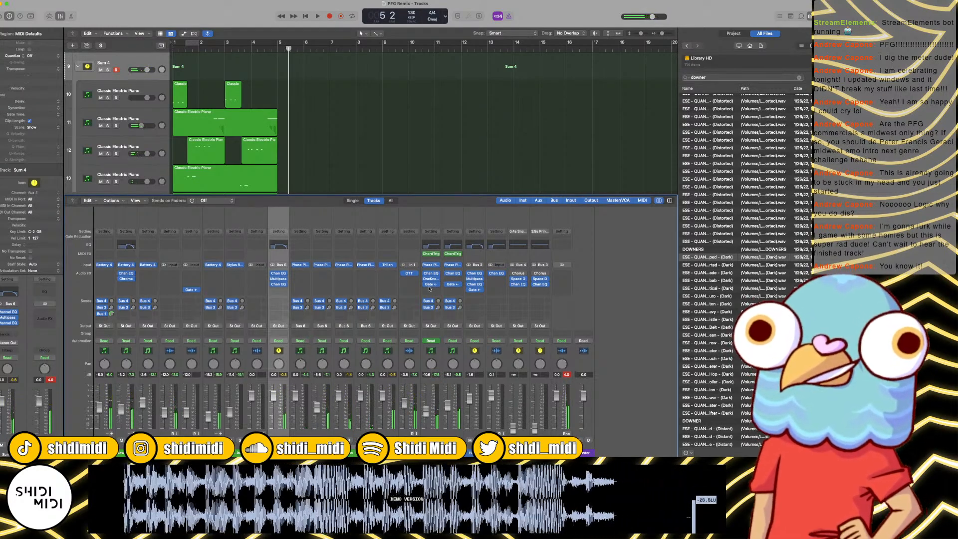
# Step: Copy the sidechained Noise Gate to Sum 4 with -20 dB ducking and to the Trilian channel with -37 dB ducking and 35.3 ms release
pyautogui.moveTo(429, 289); pyautogui.dragTo(283, 290)
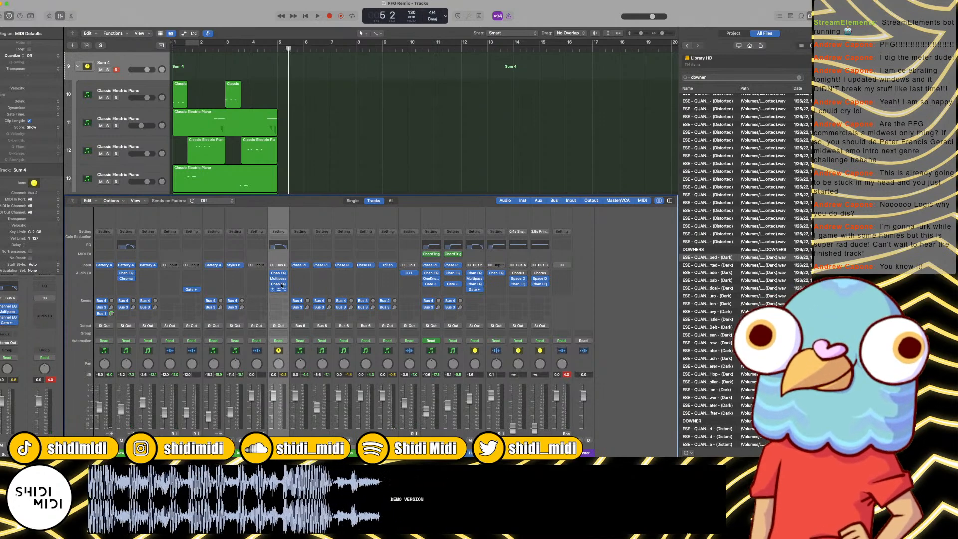
pyautogui.click(278, 289)
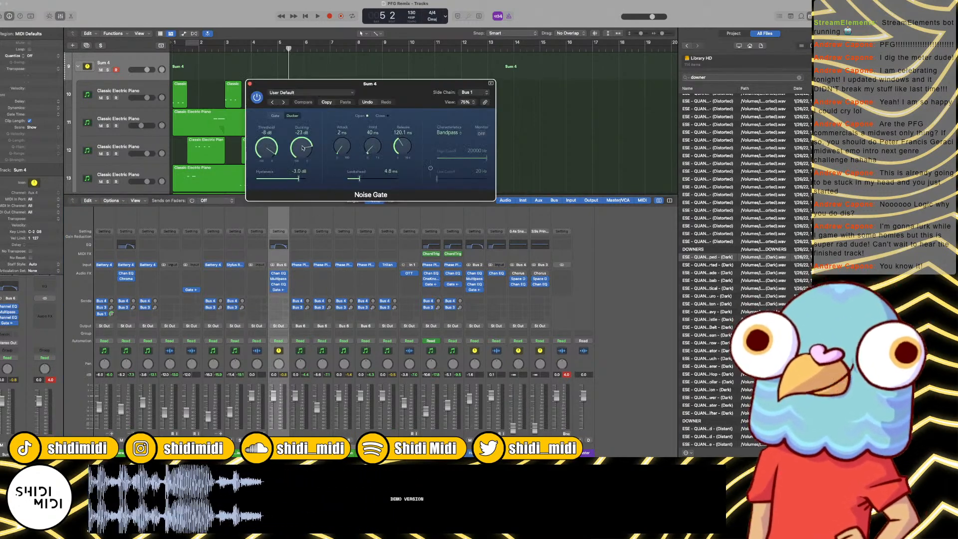
pyautogui.moveTo(302, 148); pyautogui.dragTo(303, 144)
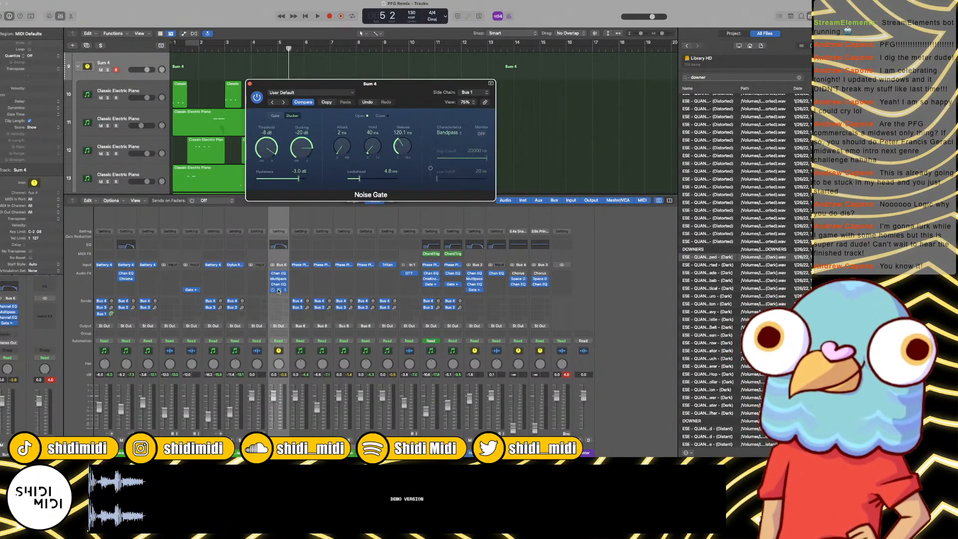
pyautogui.moveTo(279, 291); pyautogui.dragTo(307, 292)
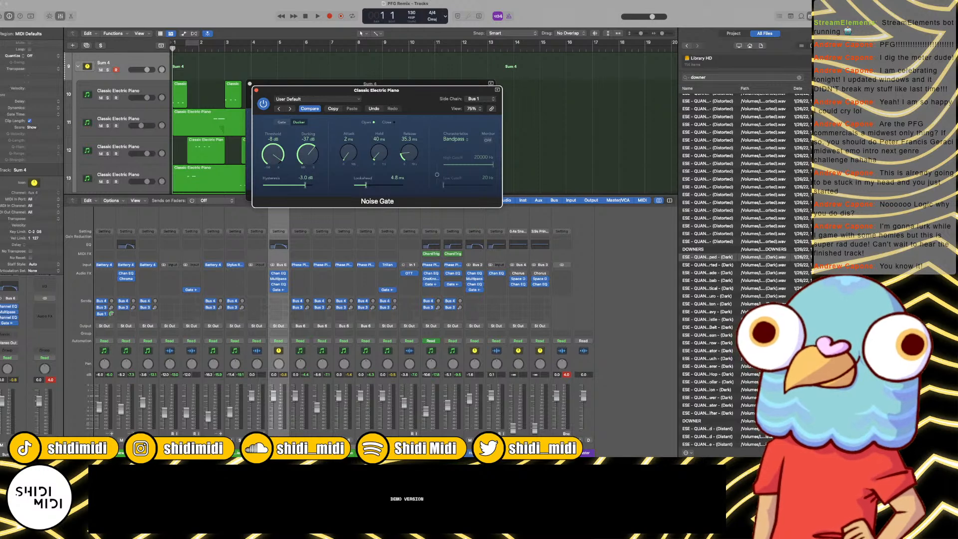
# Step: During playback, lower the Trilian channel to about -5.7 dB and Sum 4 to about -3.4 dB, and close the Noise Gate windows
pyautogui.click(384, 396)
pyautogui.press('space')
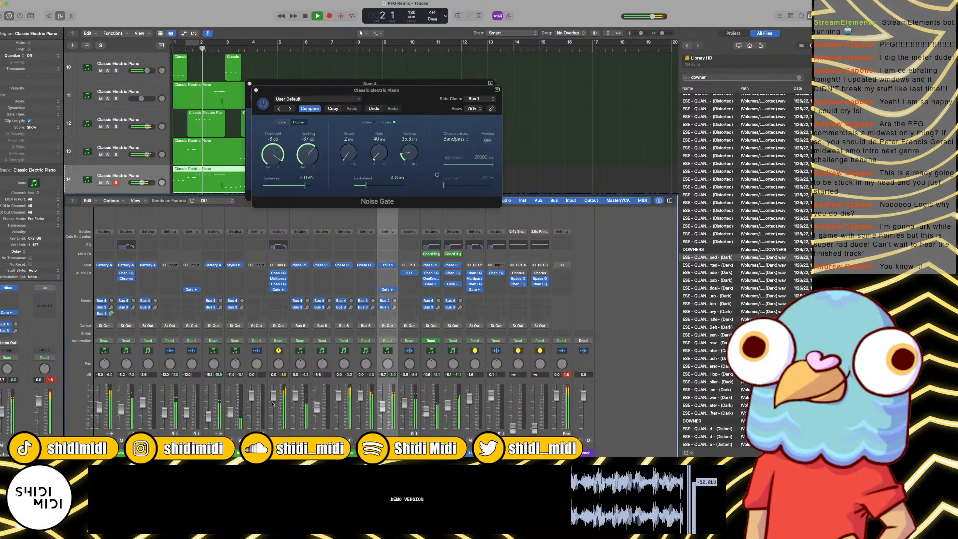
pyautogui.click(271, 453)
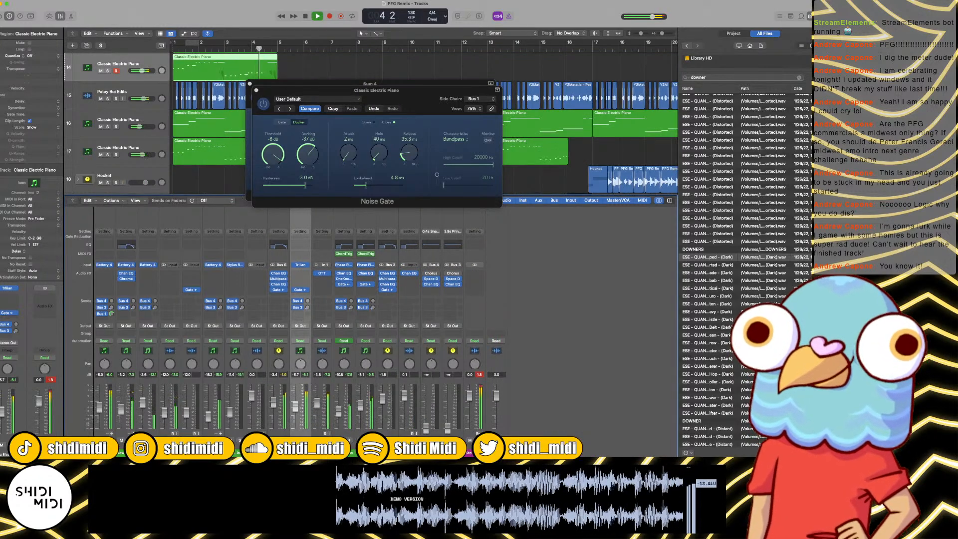
pyautogui.click(271, 452)
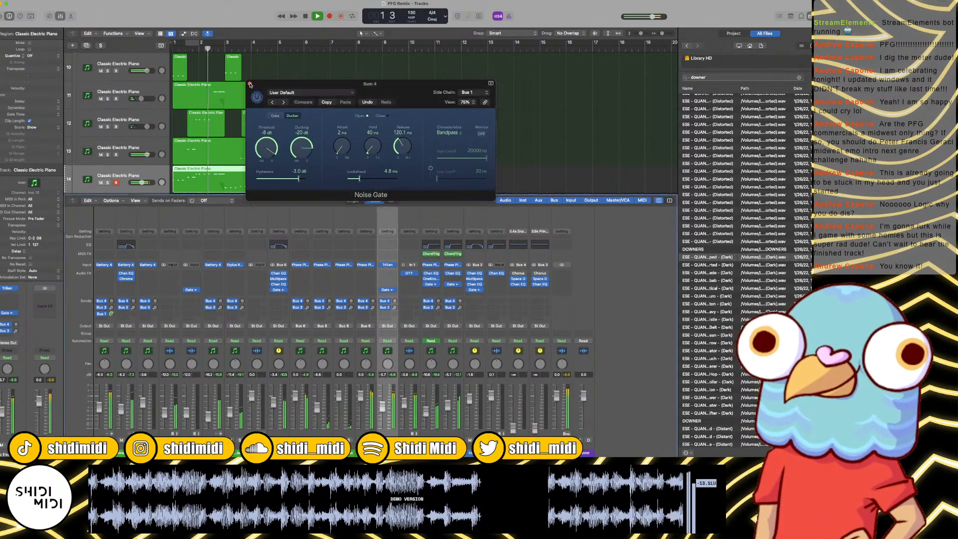
pyautogui.click(251, 84)
# Step: Hide the mixer and copy the bass regions on tracks 10 to 14 so they repeat up to bar 17
pyautogui.press('super+Left')
pyautogui.press('super+Left')
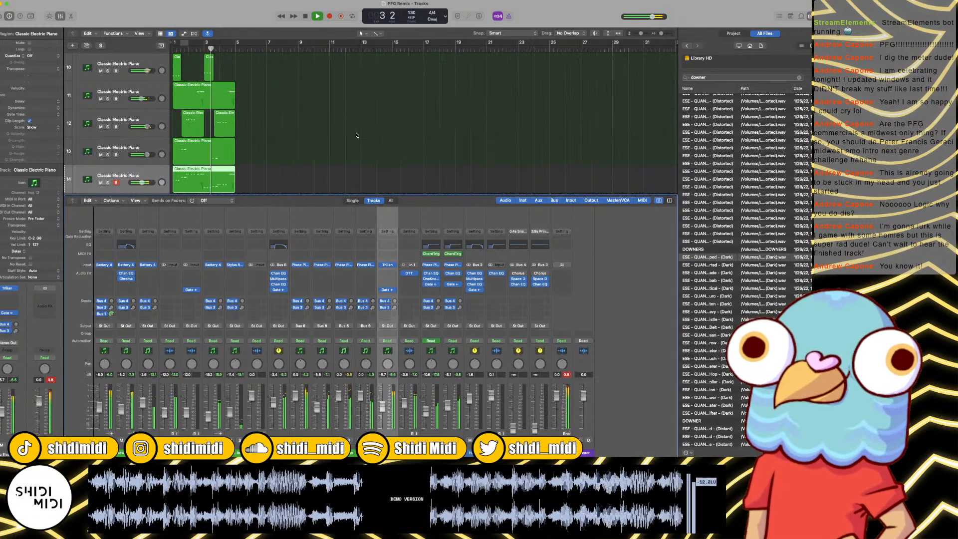
pyautogui.press('x')
pyautogui.hscroll(5, 324, 136)
pyautogui.hscroll(-5, 319, 147)
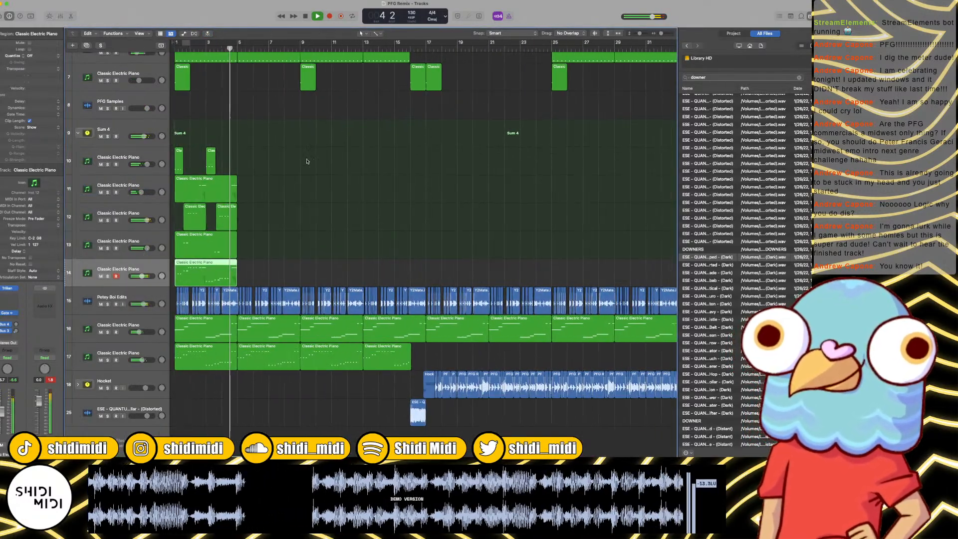
pyautogui.press('space')
pyautogui.moveTo(301, 148); pyautogui.dragTo(254, 274)
pyautogui.moveTo(338, 273); pyautogui.dragTo(170, 149)
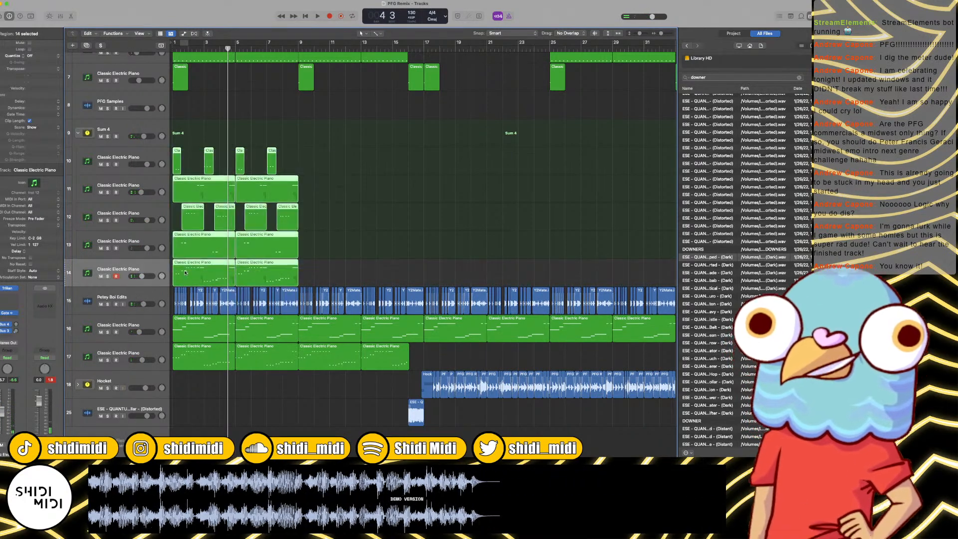
pyautogui.moveTo(184, 271); pyautogui.dragTo(313, 270)
# Step: Play from the start and rename the Trilian track 14 as Sub
pyautogui.press('Return')
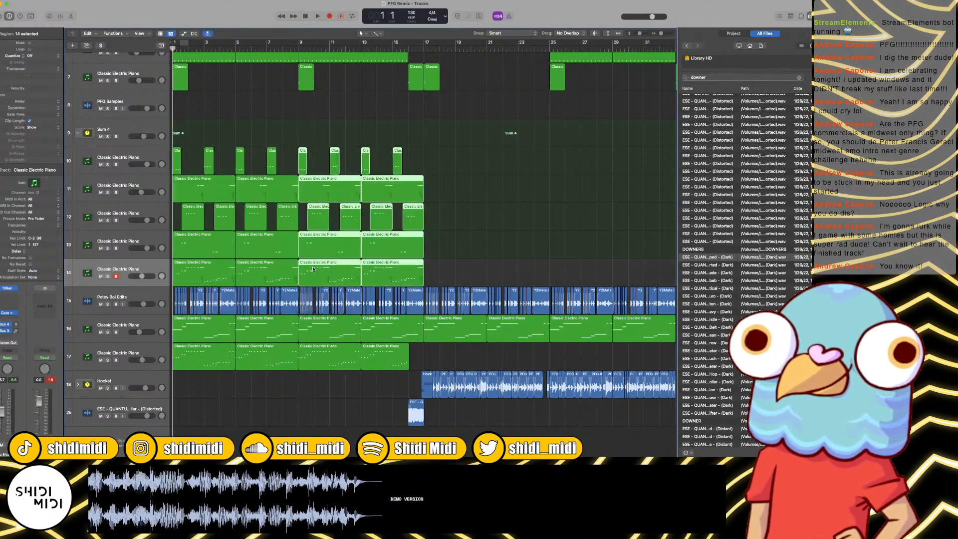
pyautogui.press('space')
pyautogui.click(115, 270)
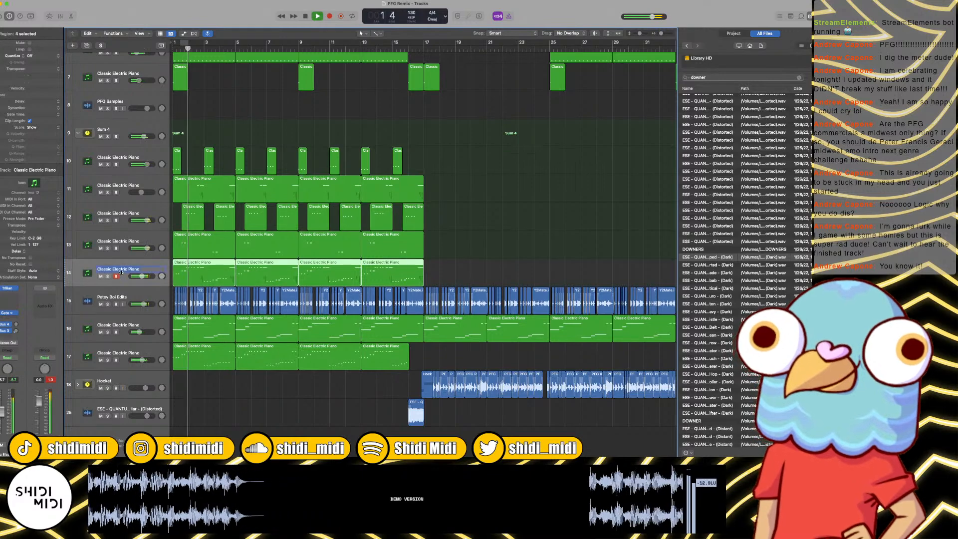
pyautogui.doubleClick(114, 269)
pyautogui.write('Sub')
pyautogui.press('Return')
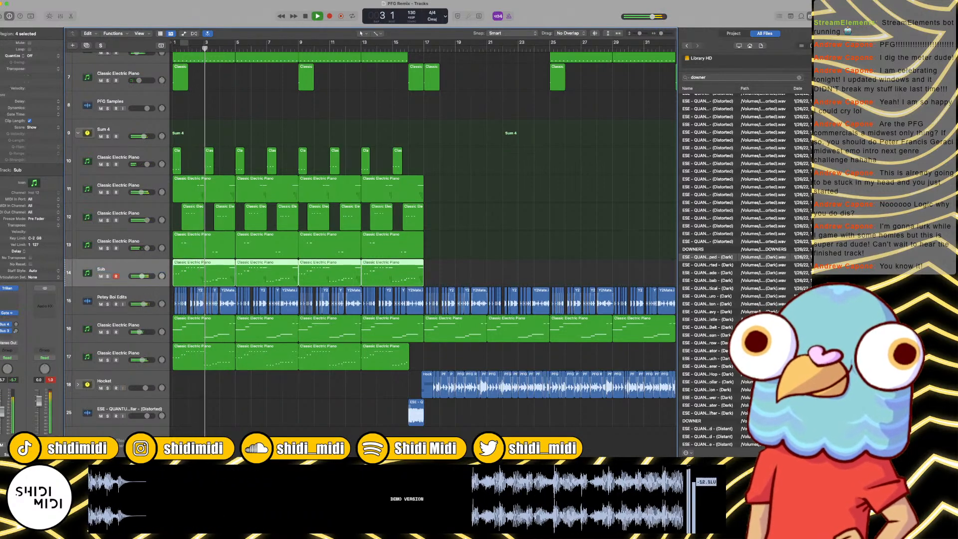
# Step: Collapse the Sum 4 stack and rename it Bass Tones
pyautogui.click(78, 133)
pyautogui.doubleClick(108, 242)
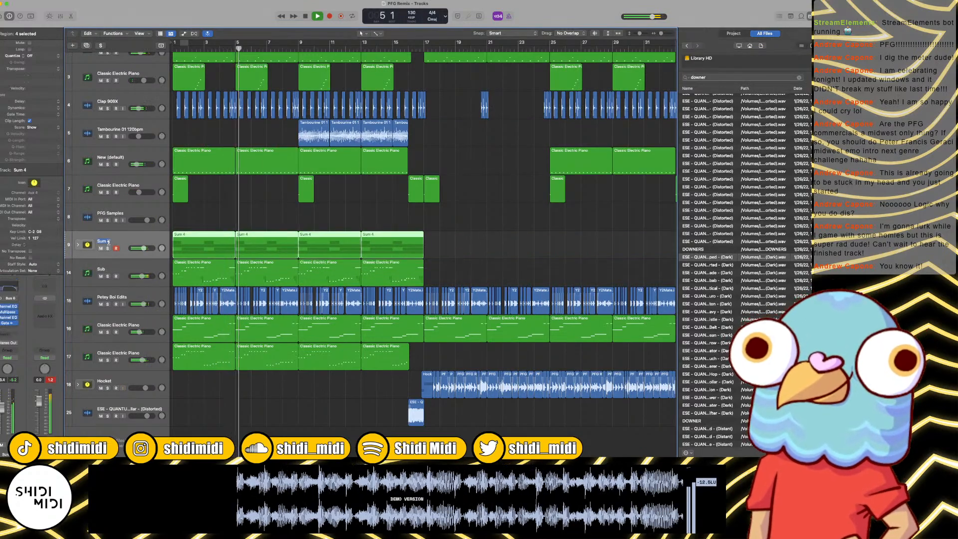
pyautogui.write('Bass Tones')
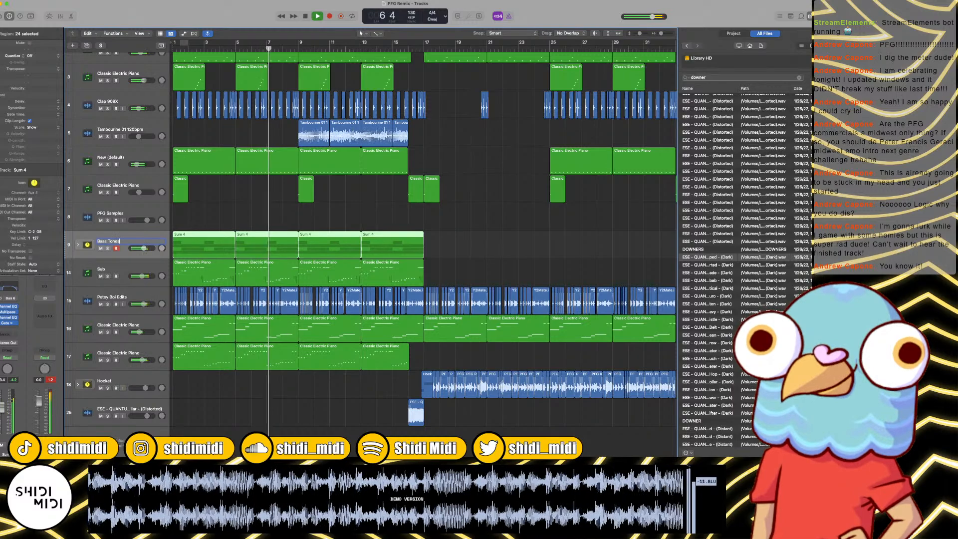
pyautogui.press('Return')
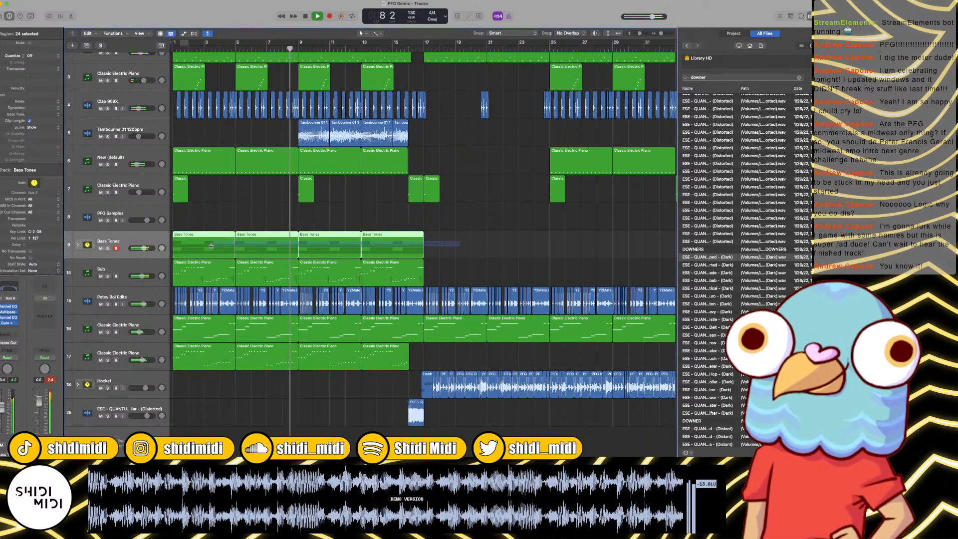
# Step: Copy the four Bass Tones regions to start at bar 17, leaving the Sub regions as they are
pyautogui.moveTo(207, 244); pyautogui.dragTo(463, 250)
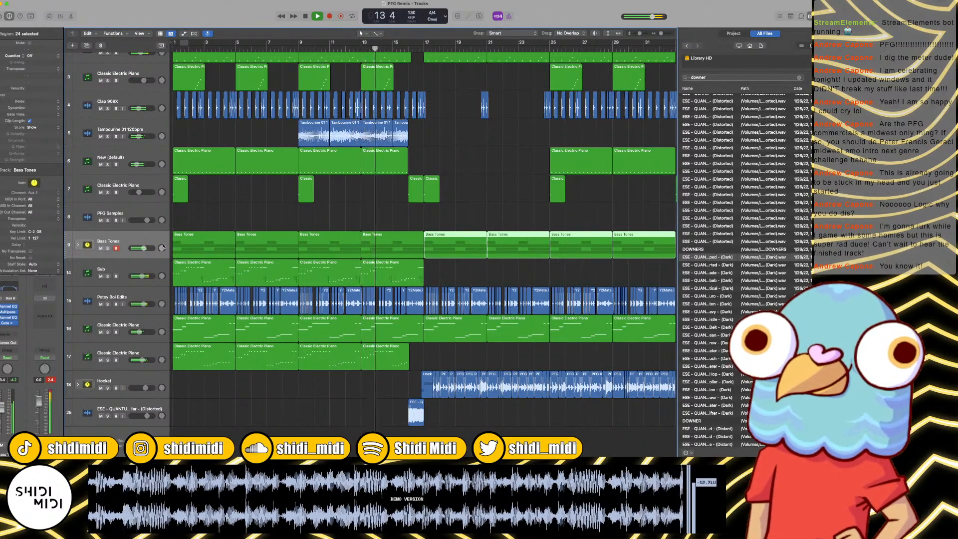
pyautogui.click(426, 220)
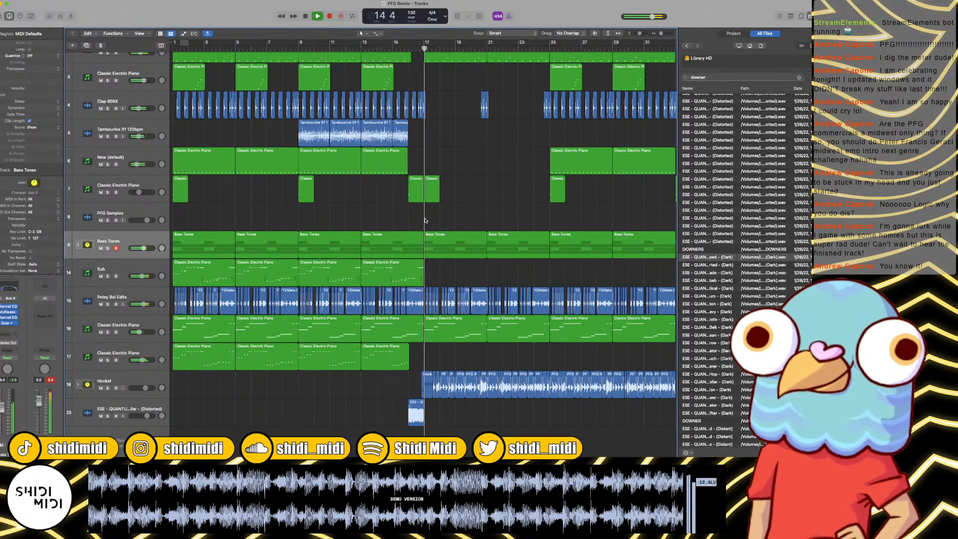
# Step: Examine and listen to the transition around bars 15 to 18 where the Hocket section enters over the Bass Tones
pyautogui.press('super+Right')
pyautogui.press('super+Right')
pyautogui.press('super+Right')
pyautogui.press('super+Right')
pyautogui.press('super+Left')
pyautogui.press('super+Left')
pyautogui.press('super+Left')
pyautogui.press('super+Left')
pyautogui.press('super+Right')
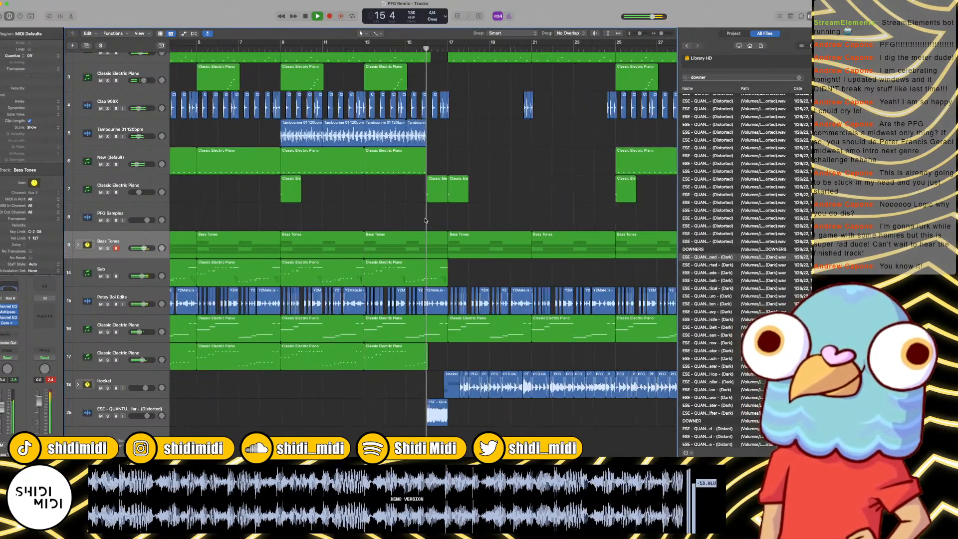
pyautogui.press('super+Right')
pyautogui.press('super+Right')
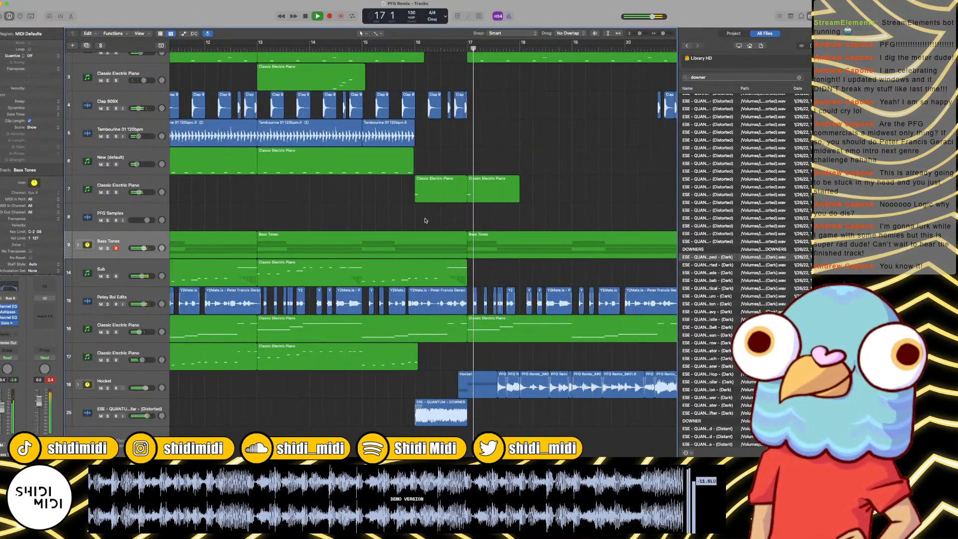
pyautogui.press('super+Left')
pyautogui.press('super+Left')
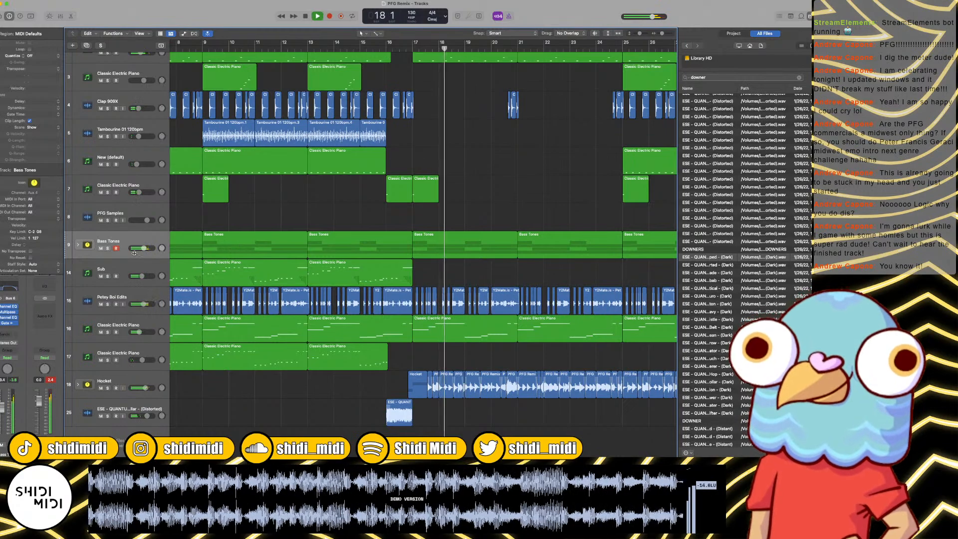
pyautogui.press('space')
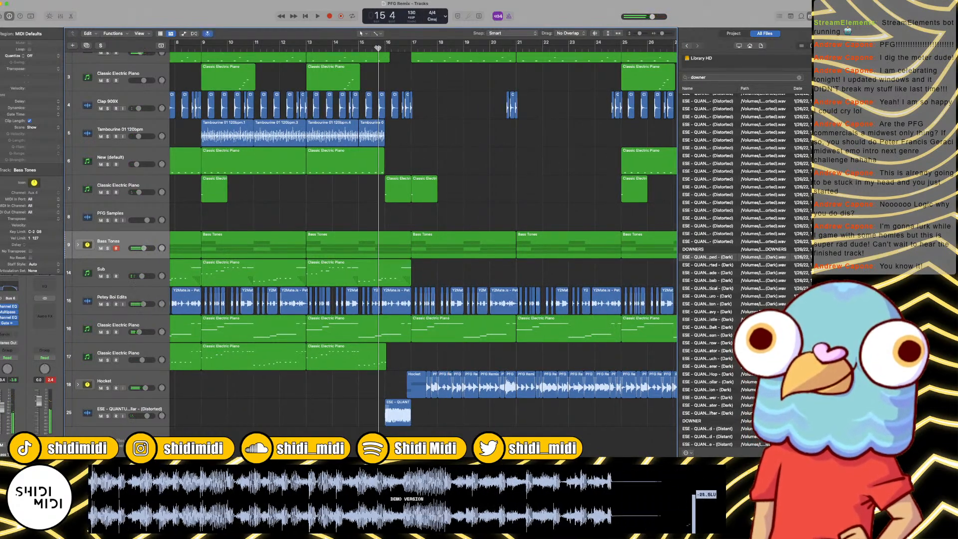
# Step: Listen to the transition from bar 15 to bar 18 and check the Bass Tones track's automation
pyautogui.press('space')
pyautogui.click(390, 243)
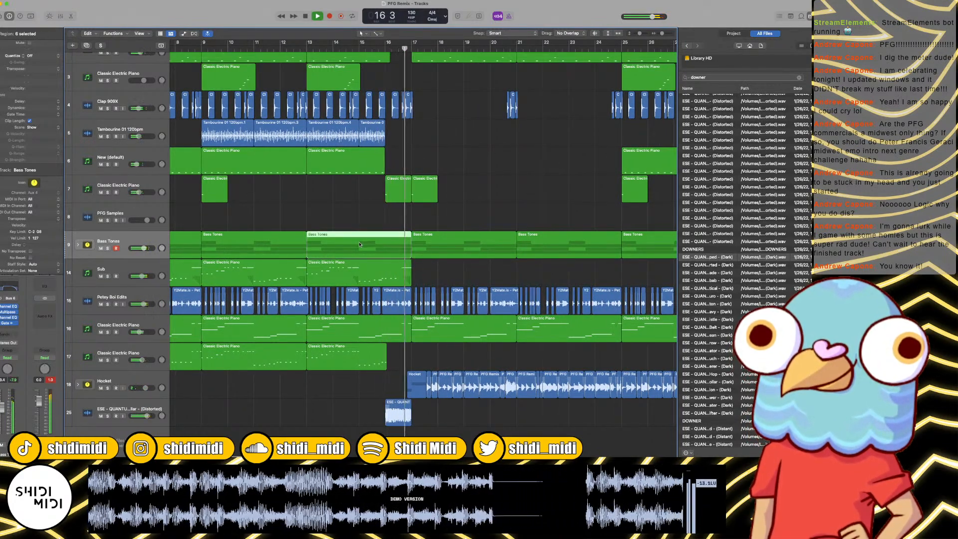
pyautogui.press('a')
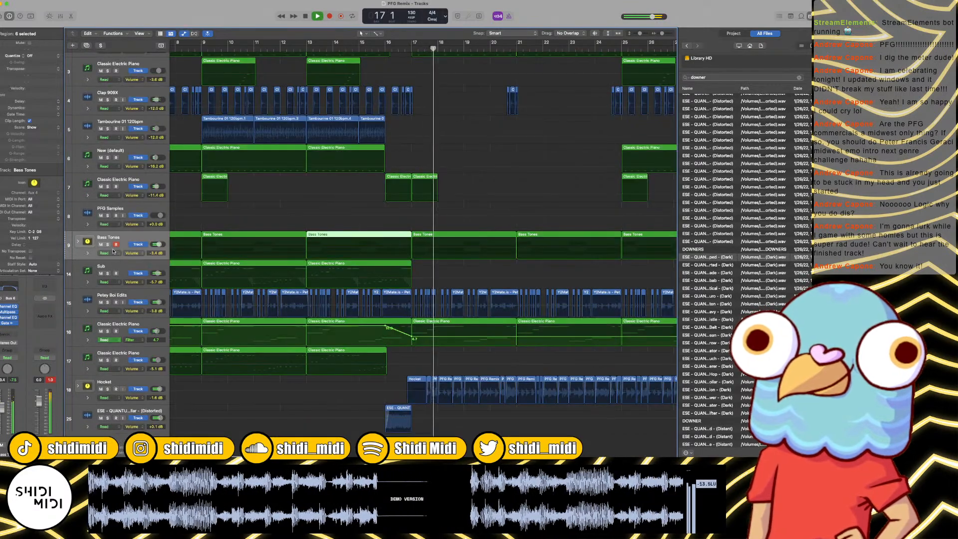
pyautogui.press('a')
pyautogui.press('space')
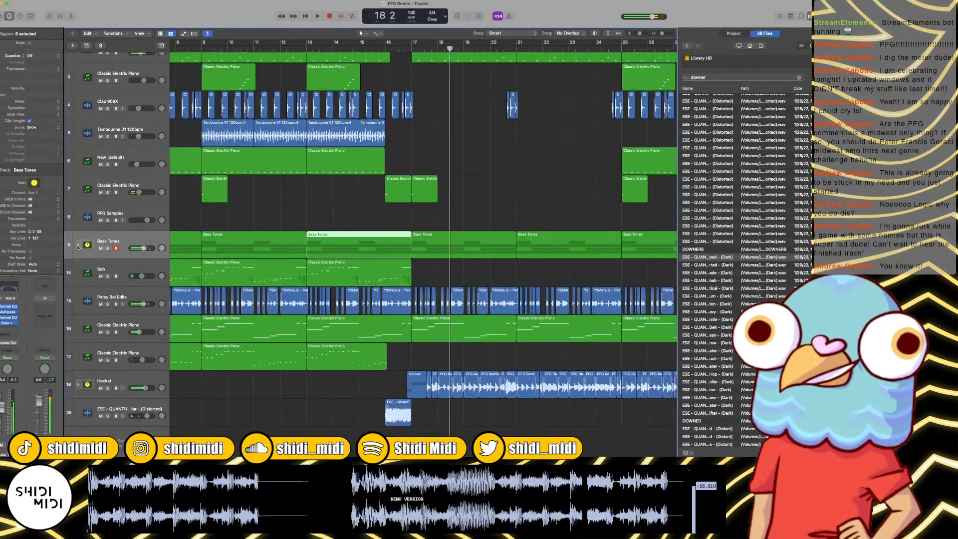
# Step: Expand the Bass Tones stack and split the last Sub region at bar 16 beat 3
pyautogui.click(78, 245)
pyautogui.click(385, 233)
pyautogui.press('super+Right')
pyautogui.press('super+Right')
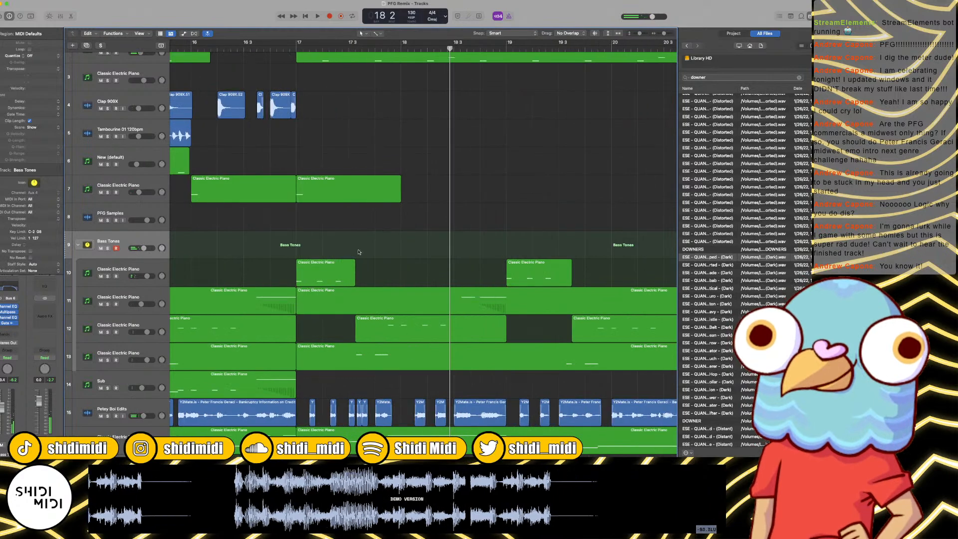
pyautogui.hscroll(-4, 358, 252)
pyautogui.scroll(-2, 358, 252)
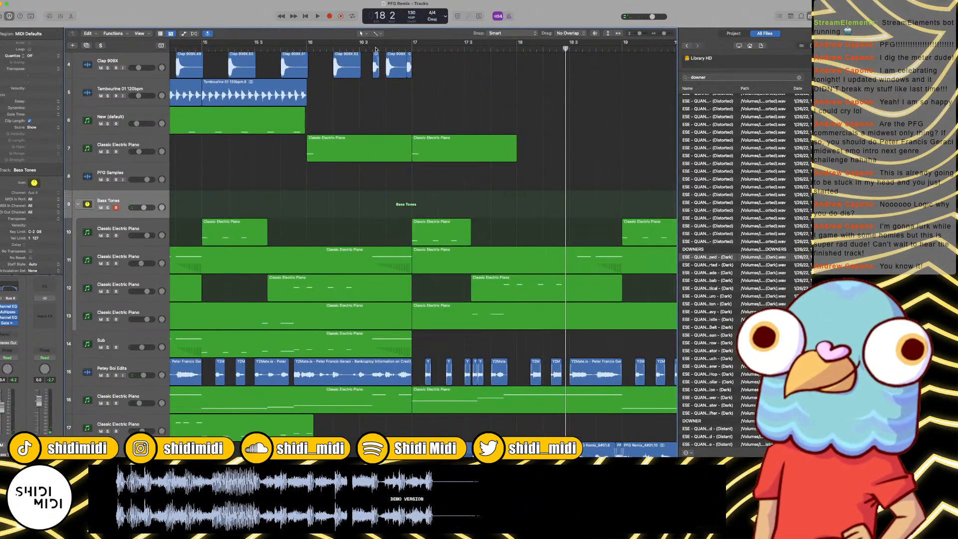
pyautogui.click(376, 48)
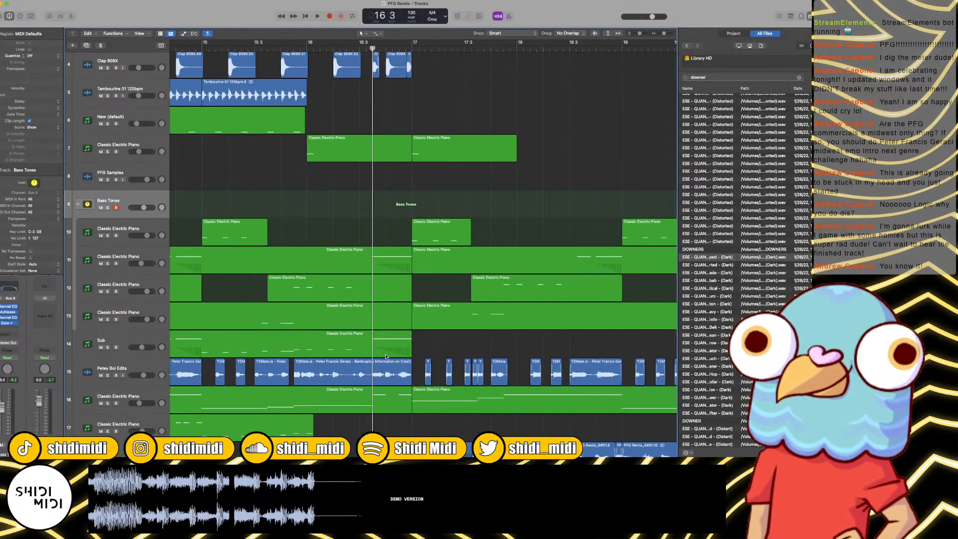
pyautogui.click(385, 354)
pyautogui.hscroll(-3, 449, 347)
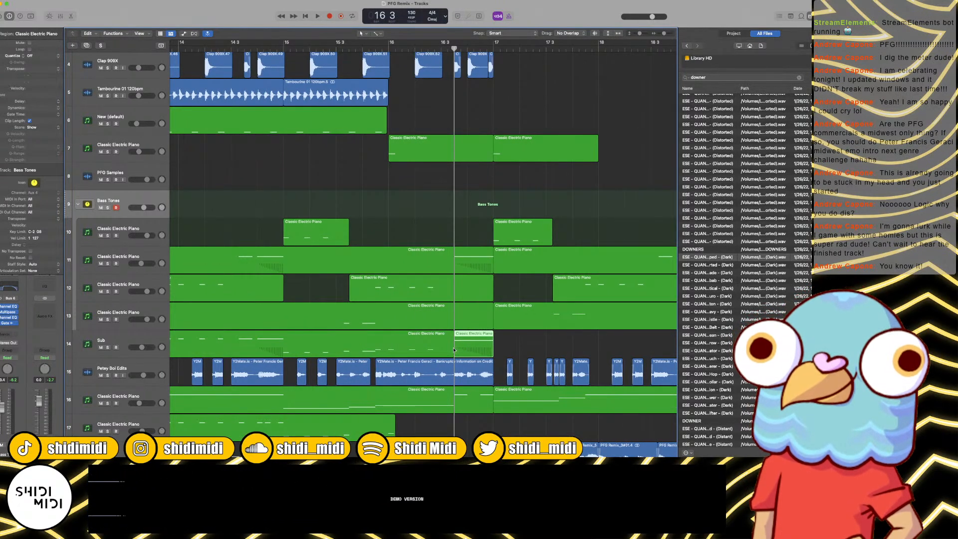
# Step: Trim the first Sub part to end at bar 16 and extend the second part's start back to bar 16
pyautogui.click(453, 355)
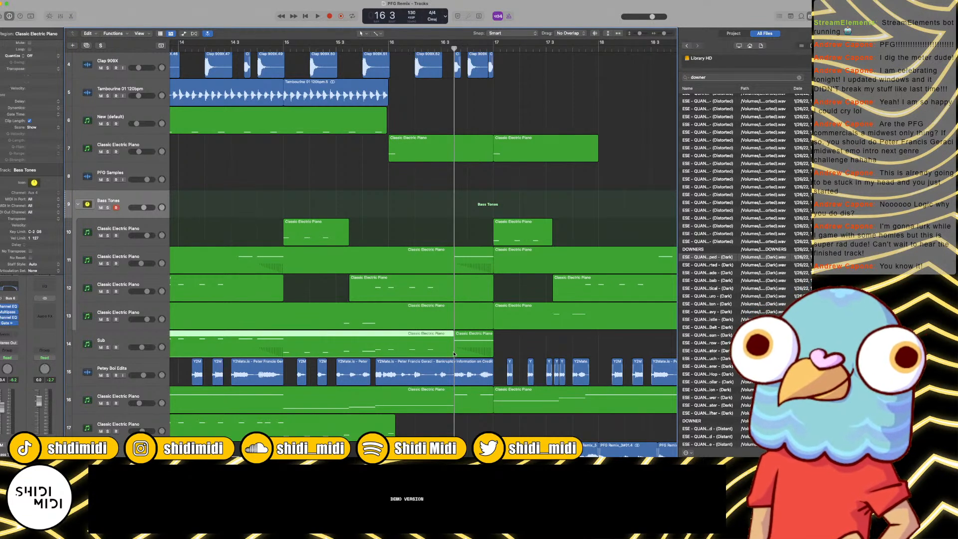
pyautogui.moveTo(454, 348); pyautogui.dragTo(390, 346)
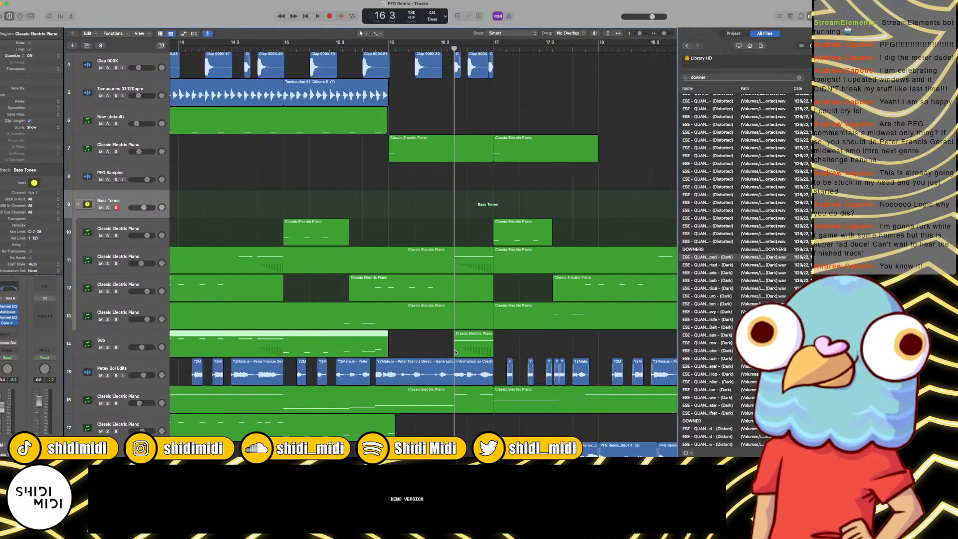
pyautogui.moveTo(455, 353); pyautogui.dragTo(389, 349)
# Step: Split the Bass Tones regions on tracks 11 and 12 near bar 16, delete the parts up to bar 17, and play the result
pyautogui.click(482, 268)
pyautogui.moveTo(489, 268); pyautogui.dragTo(486, 267)
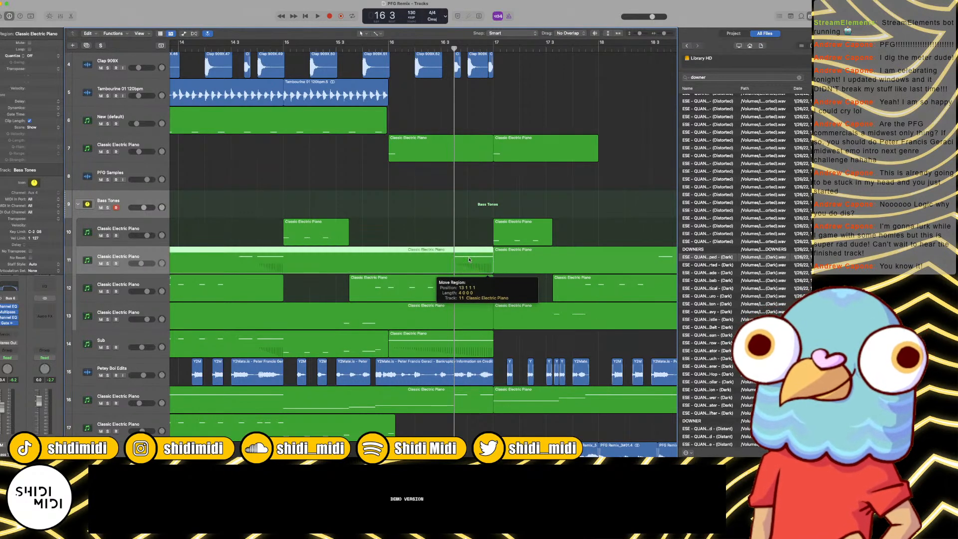
pyautogui.click(395, 49)
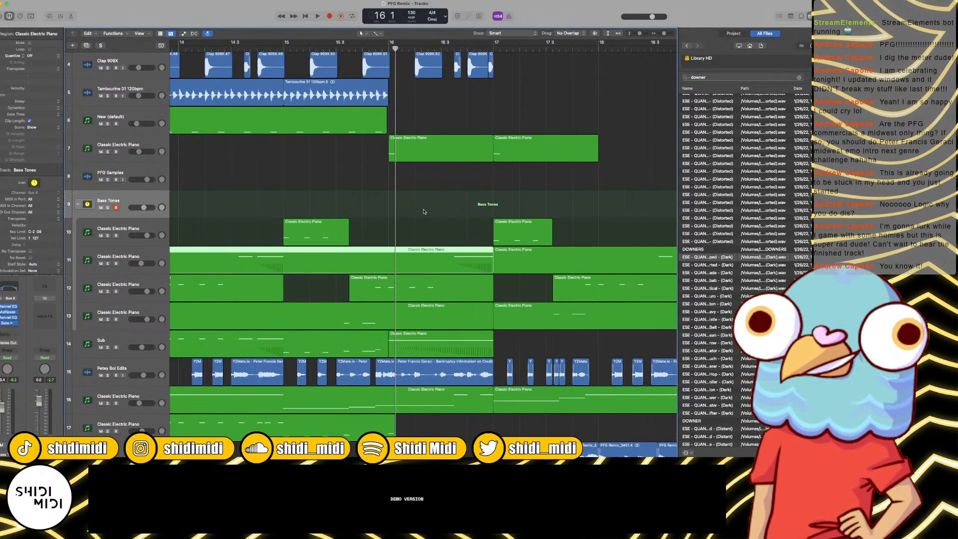
pyautogui.moveTo(424, 212); pyautogui.dragTo(424, 298)
pyautogui.press('super+t')
pyautogui.press('Delete')
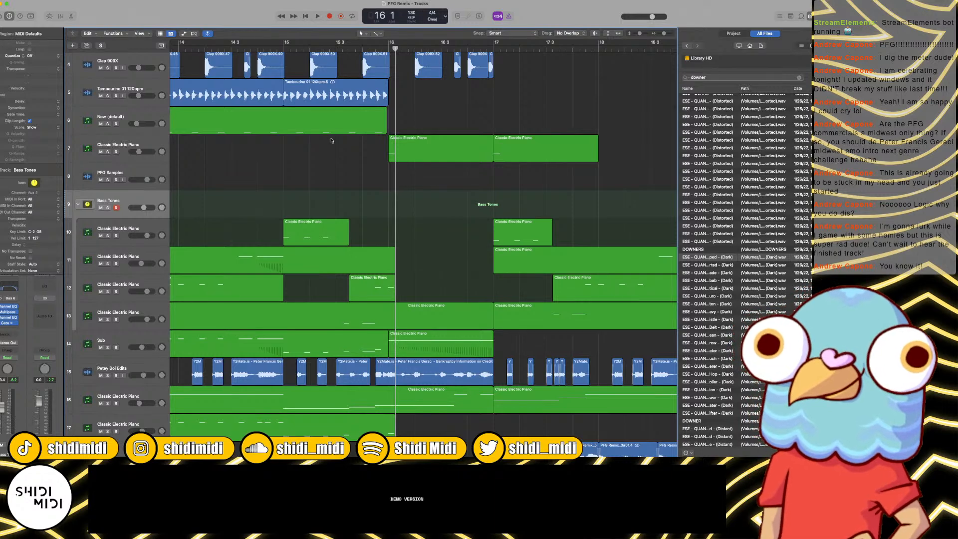
pyautogui.click(339, 49)
pyautogui.press('space')
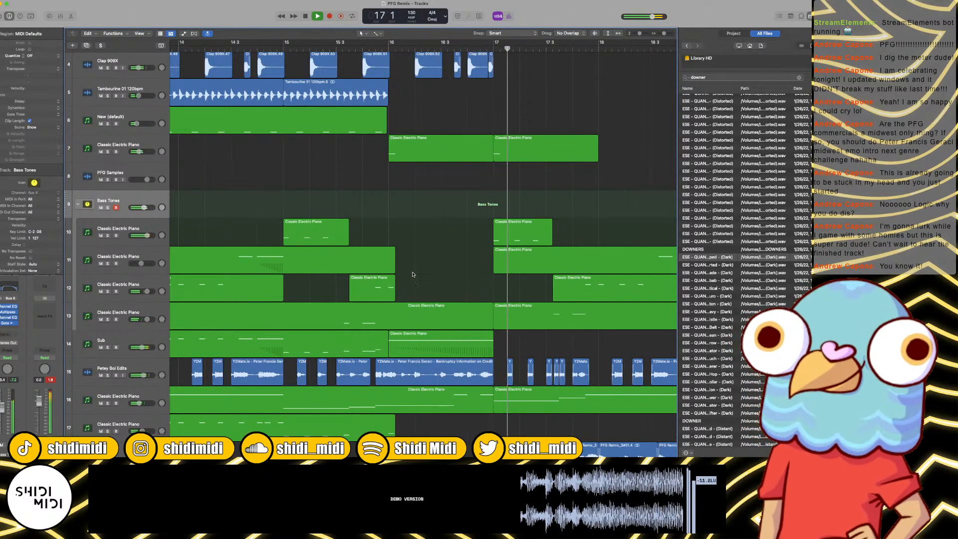
pyautogui.press('space')
# Step: Raise the pitch of the sustained note in the Sub region at bar 16 and play it back
pyautogui.click(435, 350)
pyautogui.scroll(1, 437, 357)
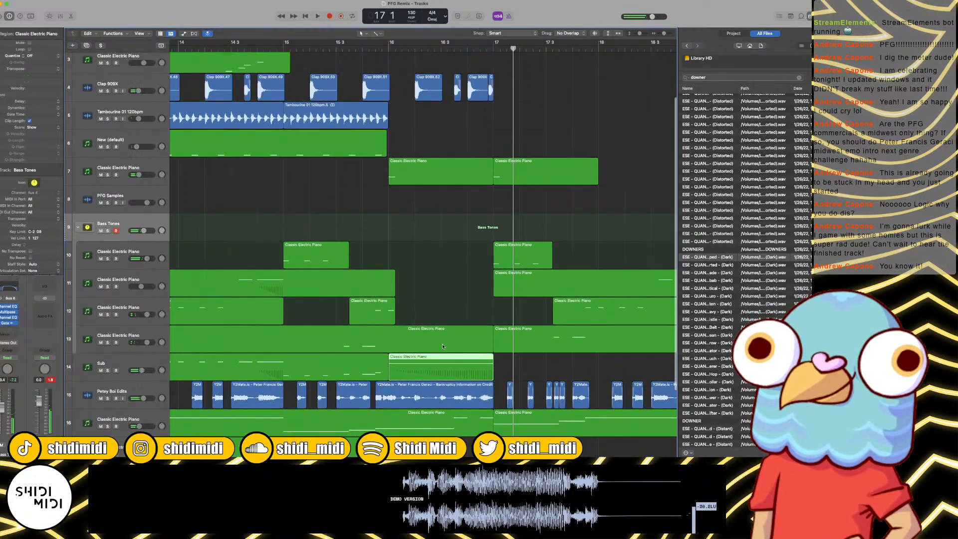
pyautogui.doubleClick(439, 367)
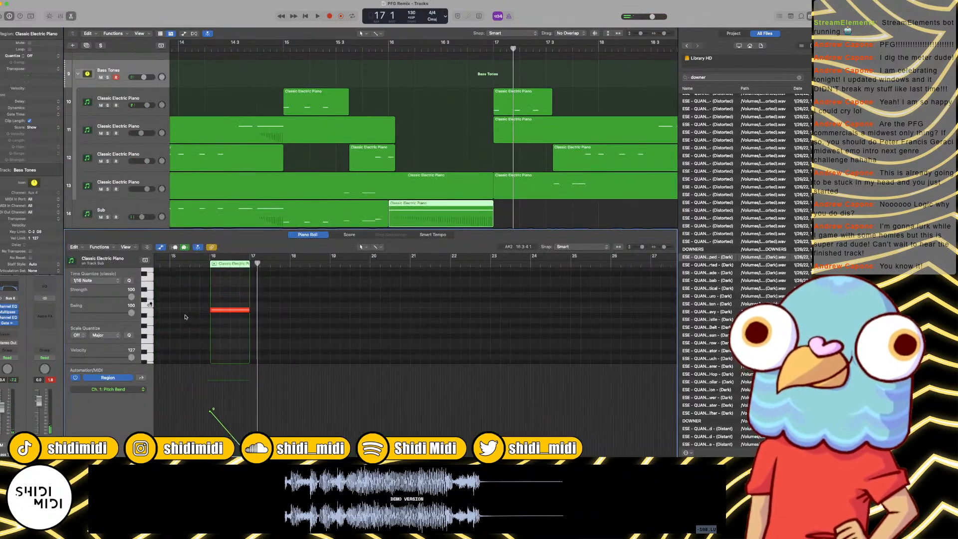
pyautogui.moveTo(264, 312); pyautogui.dragTo(268, 270)
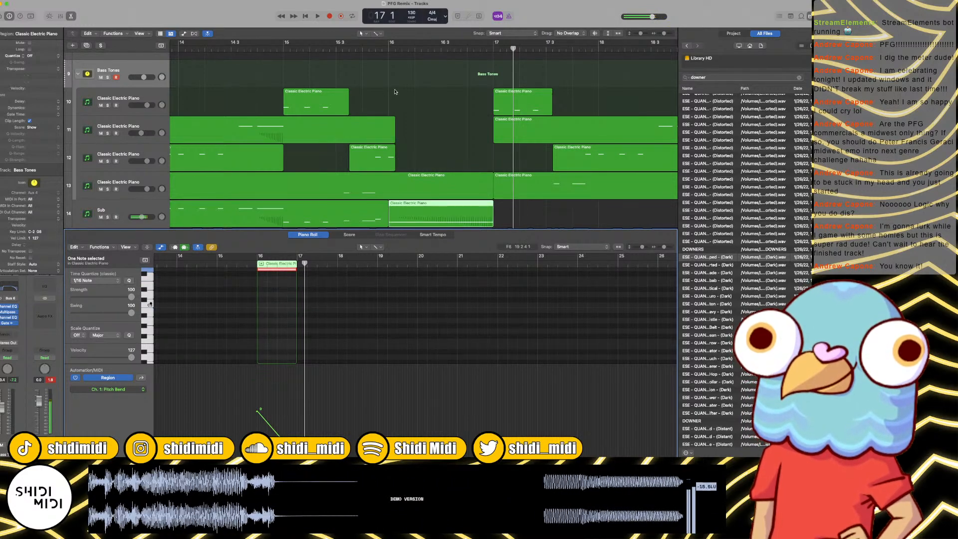
pyautogui.click(388, 57)
pyautogui.press('space')
pyautogui.press('space')
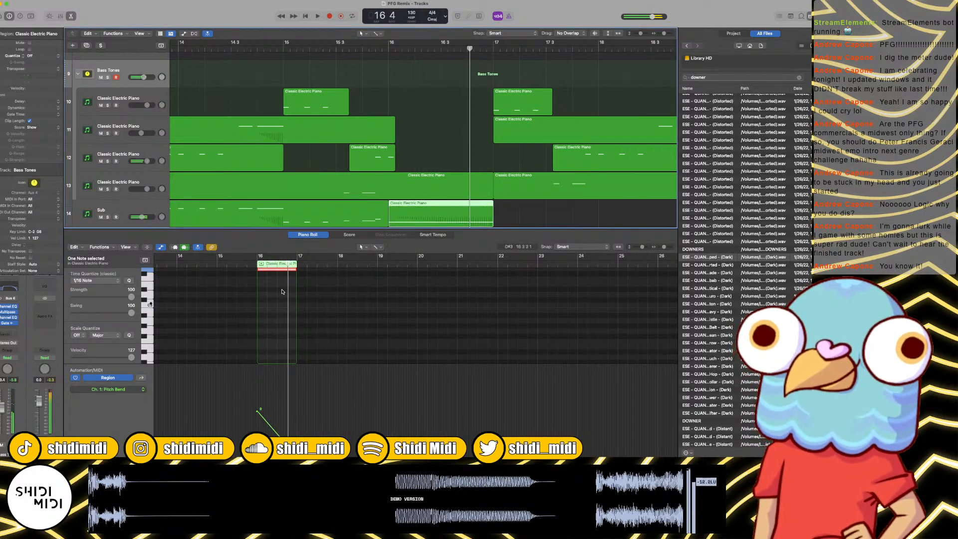
pyautogui.moveTo(281, 270)
pyautogui.mouseDown()
pyautogui.moveTo(281, 281)
pyautogui.moveTo(281, 270)
pyautogui.mouseUp()
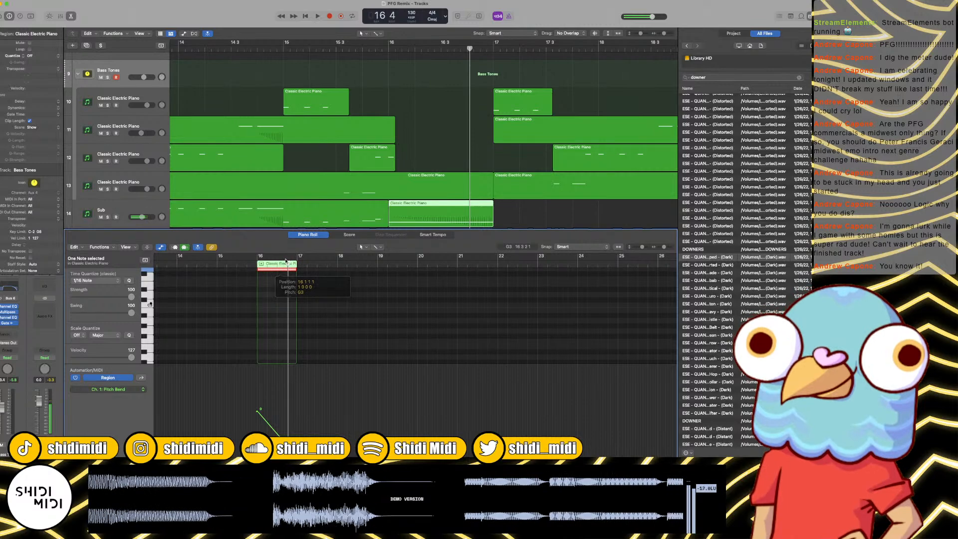
pyautogui.click(386, 49)
pyautogui.press('space')
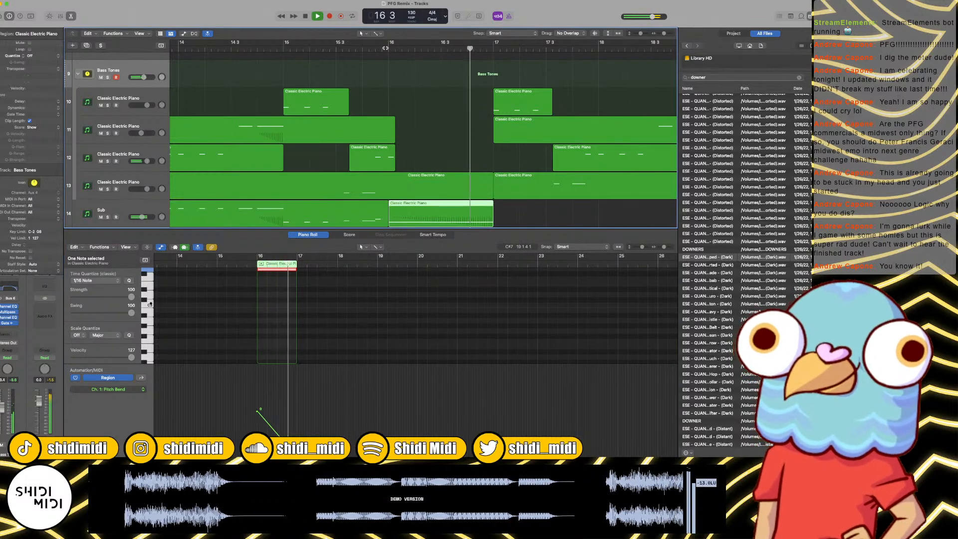
# Step: Copy the first Sub region from bar 1 to bar 17 and start playback around bar 14
pyautogui.click(536, 215)
pyautogui.press('super+Left')
pyautogui.press('super+Left')
pyautogui.press('super+Left')
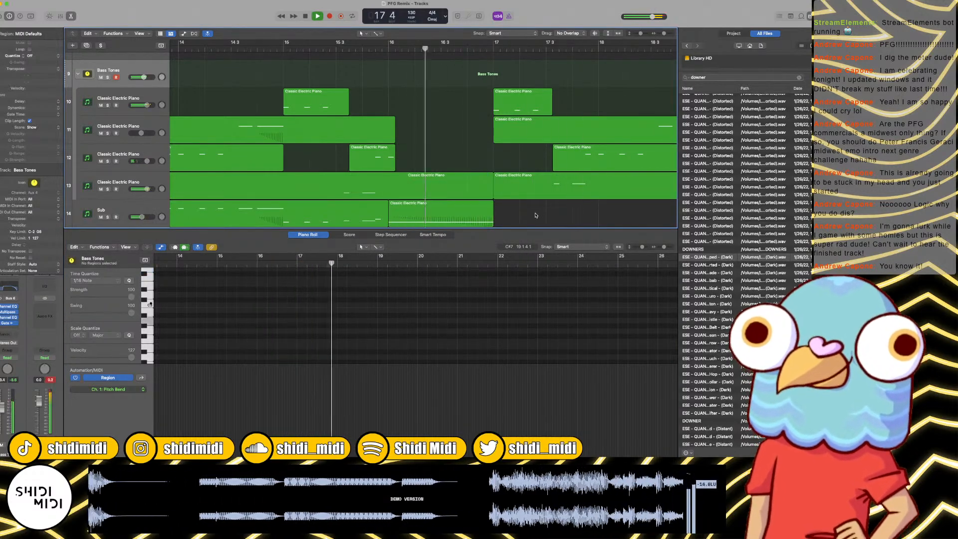
pyautogui.press('super+Left')
pyautogui.press('super+Left')
pyautogui.press('super+Left')
pyautogui.scroll(-3, 216, 194)
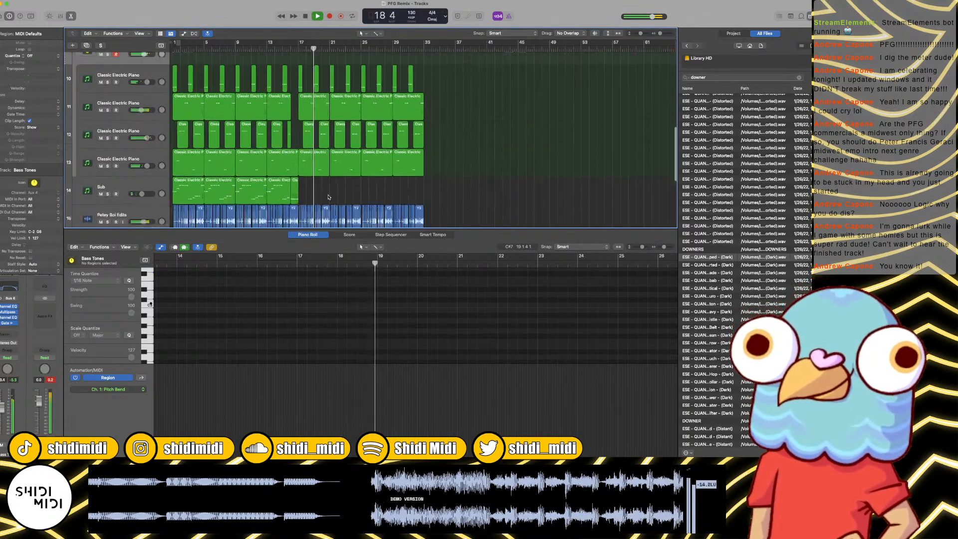
pyautogui.click(190, 167)
pyautogui.press('space')
pyautogui.moveTo(184, 168); pyautogui.dragTo(317, 162)
pyautogui.doubleClick(282, 54)
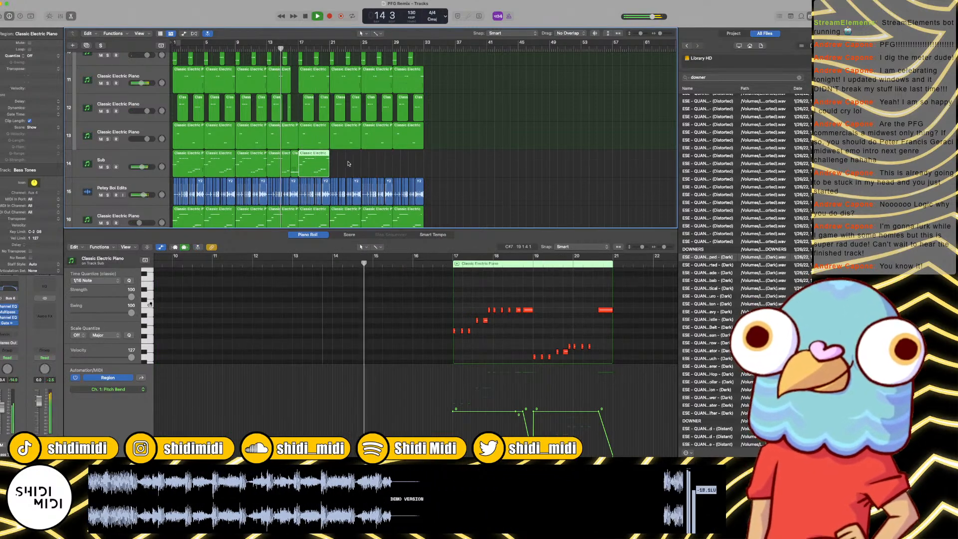
# Step: Repeat the copied Sub region three times so the Sub part runs through to bar 33
pyautogui.press('super+r')
pyautogui.press('super+r')
pyautogui.press('super+r')
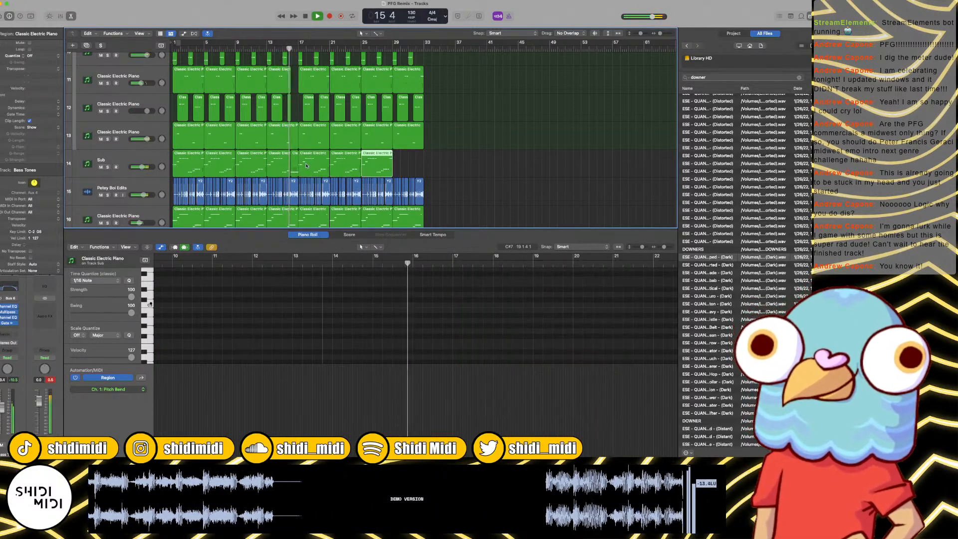
pyautogui.click(480, 168)
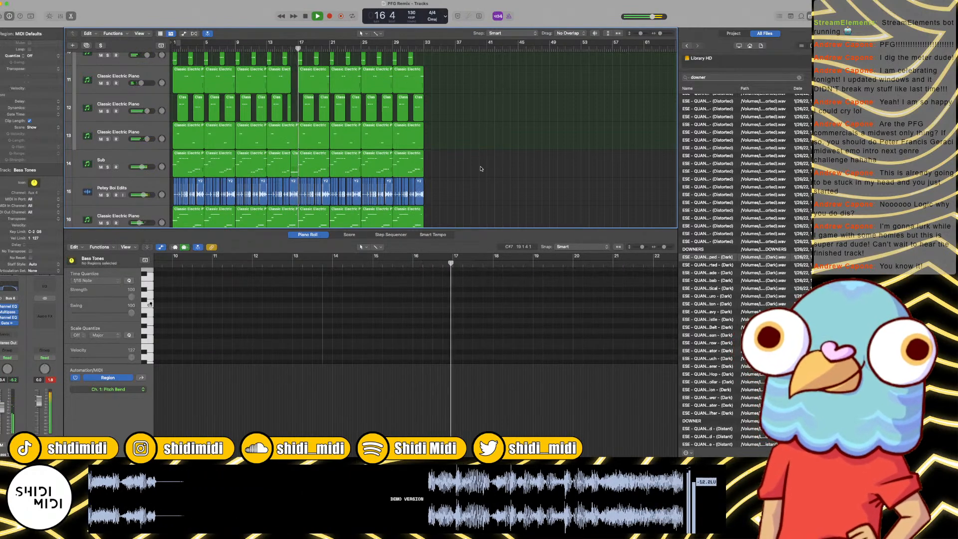
# Step: Listen on to bar 24 with the full Sub part and collapse the Bass Tones stack
pyautogui.press('super+Right')
pyautogui.press('super+Right')
pyautogui.press('super+Right')
pyautogui.press('super+Right')
pyautogui.press('super+Right')
pyautogui.press('super+Left')
pyautogui.press('super+Left')
pyautogui.press('super+Left')
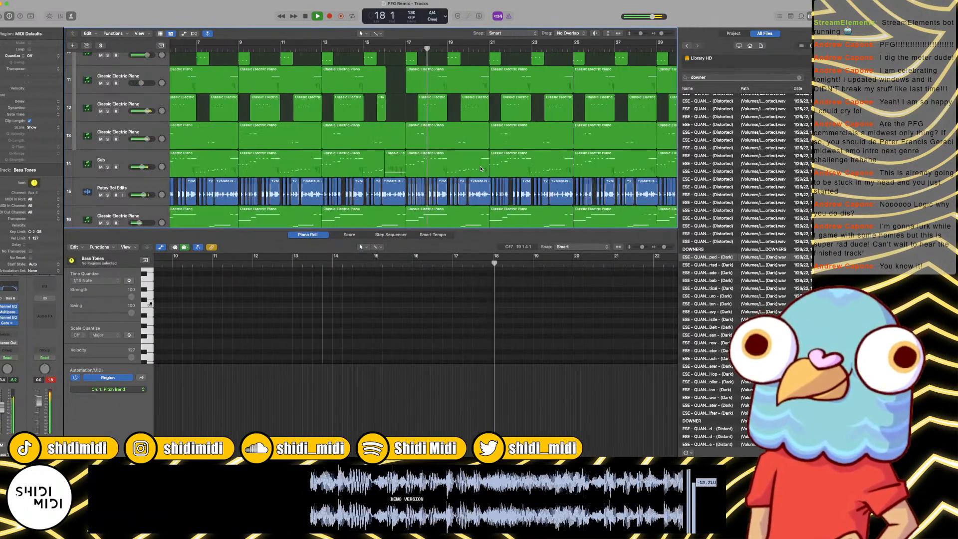
pyautogui.press('super+Down')
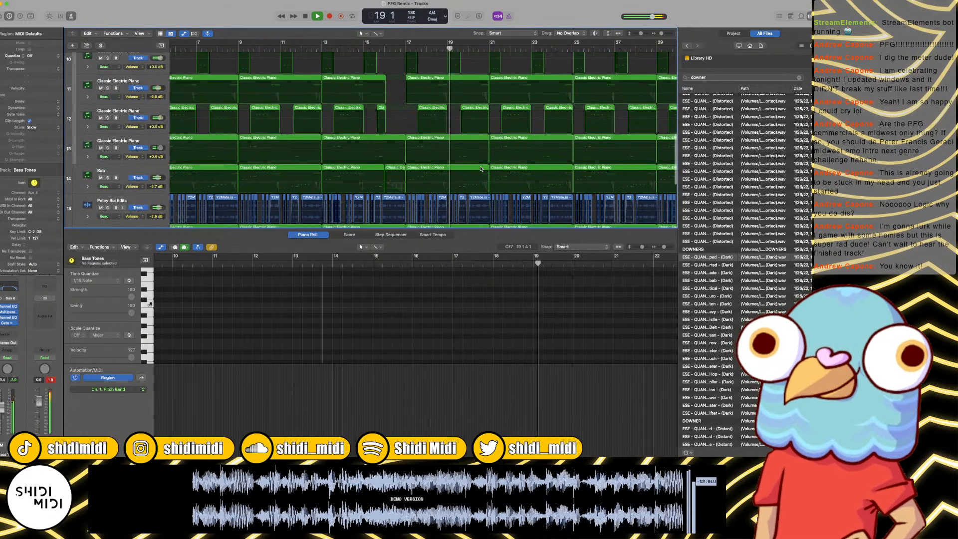
pyautogui.press('a')
pyautogui.scroll(4, 481, 169)
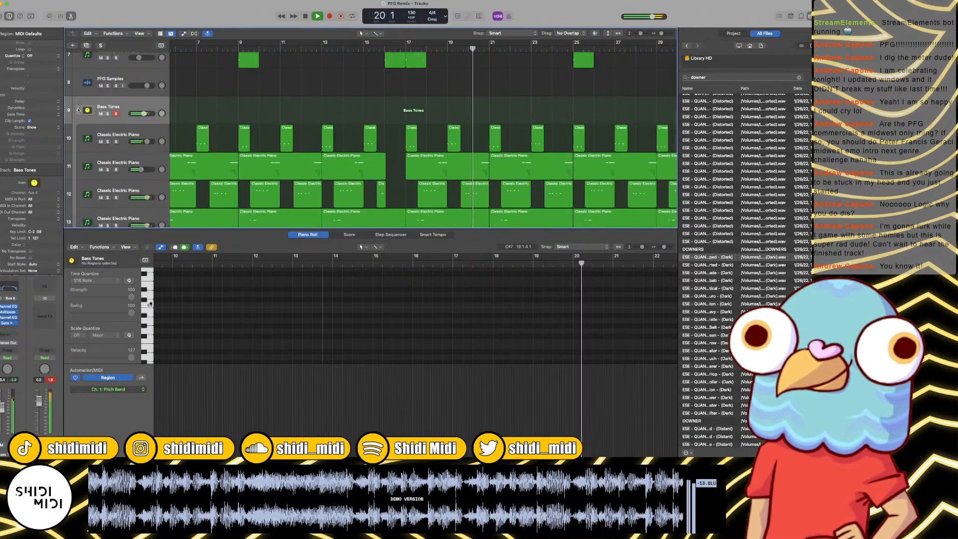
pyautogui.click(79, 111)
pyautogui.scroll(-3, 466, 195)
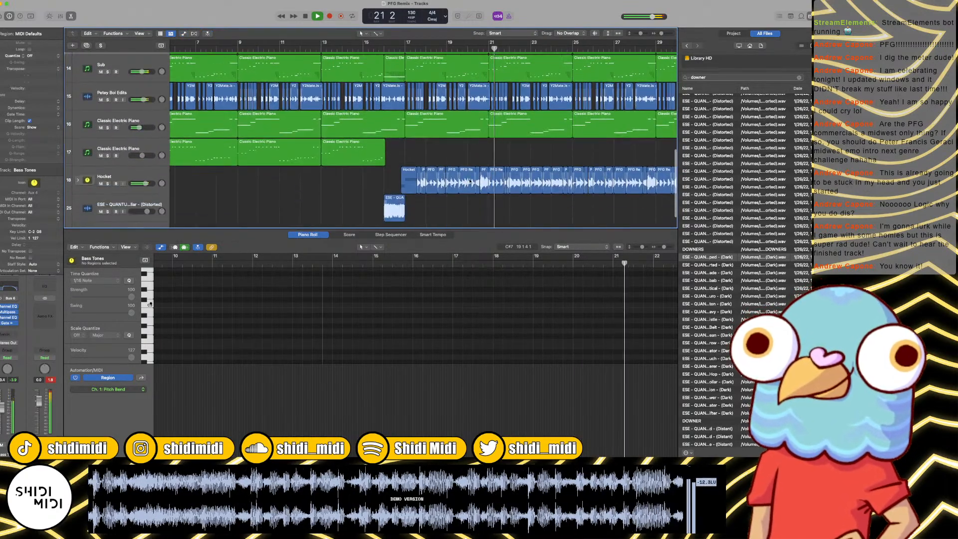
pyautogui.press('super+Left')
pyautogui.press('super+Left')
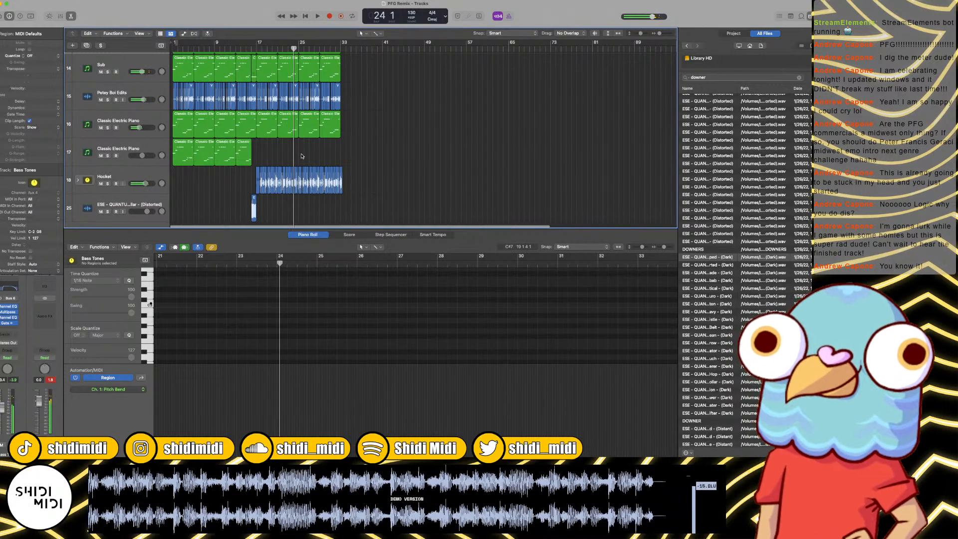
# Step: Play from the start and move the spare PFG Samples regions on track 8 out to about bar 85
pyautogui.press('Return')
pyautogui.press('space')
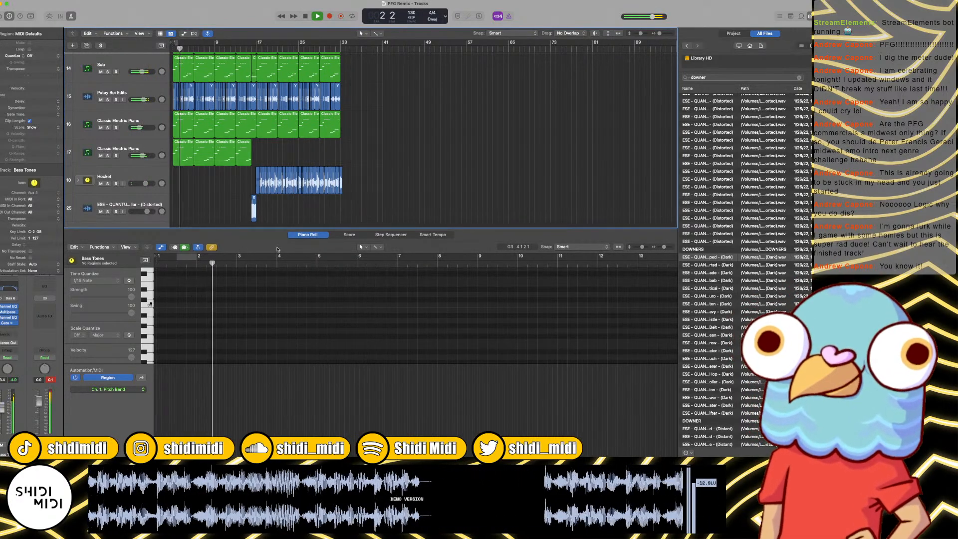
pyautogui.press('x')
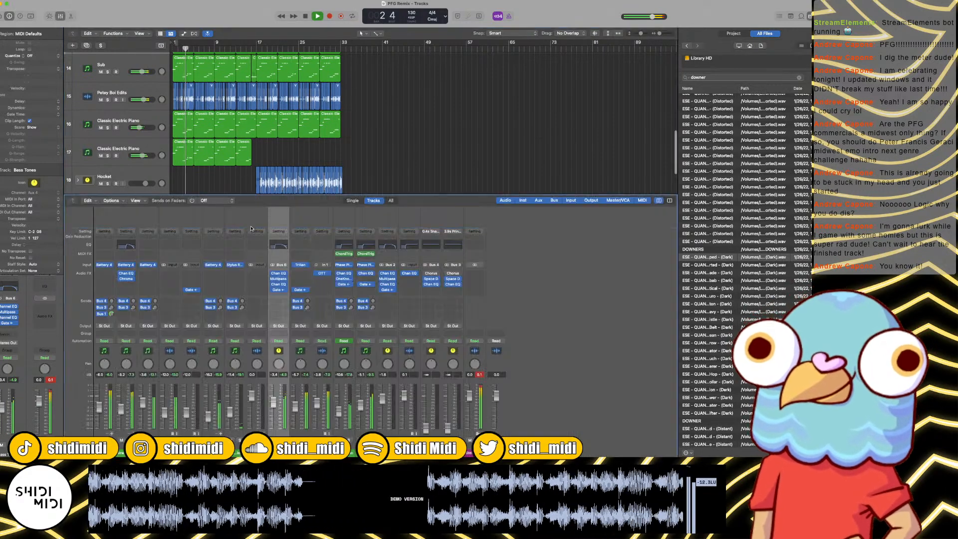
pyautogui.press('x')
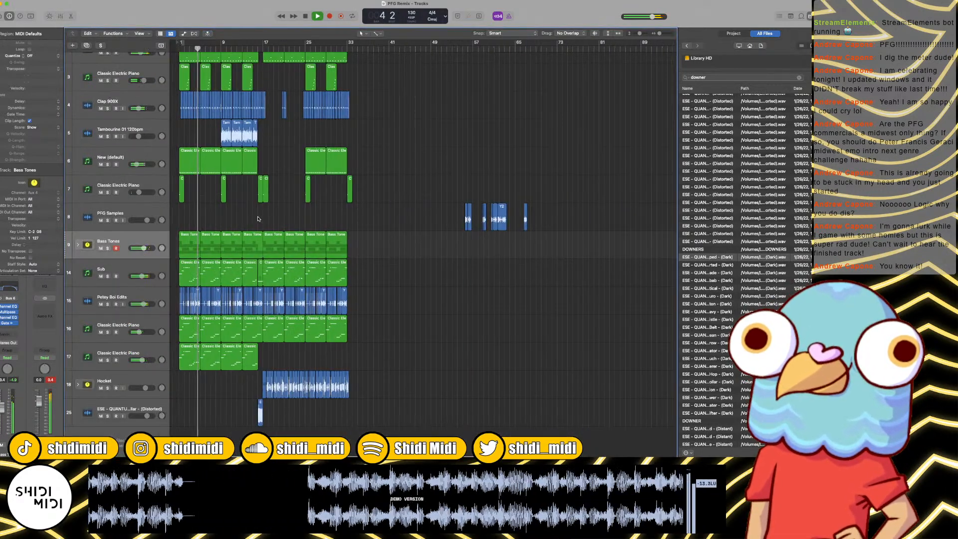
pyautogui.moveTo(431, 215); pyautogui.dragTo(654, 214)
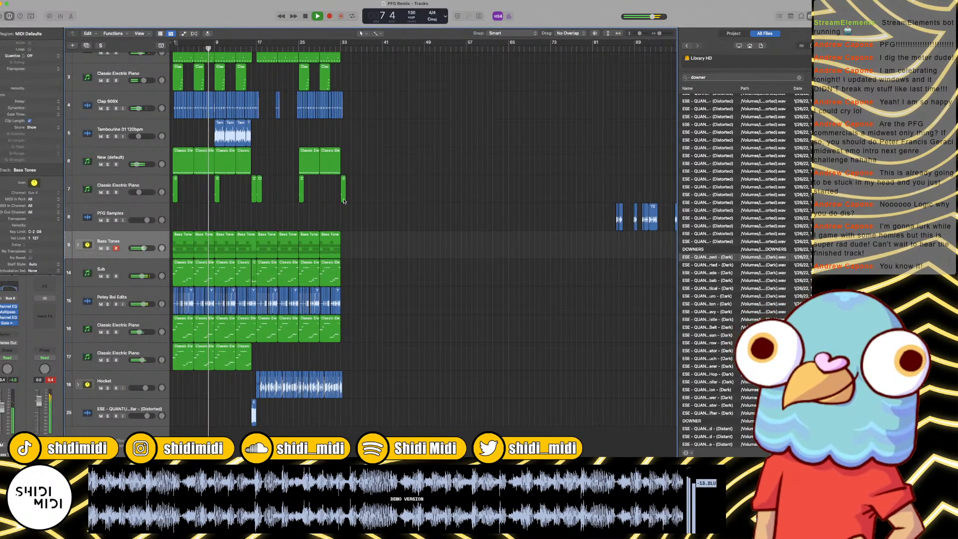
# Step: Stop playback around bar 10 and expand the Bass Tones stack to show its four piano tracks
pyautogui.press('super+Right')
pyautogui.press('super+Right')
pyautogui.press('super+Right')
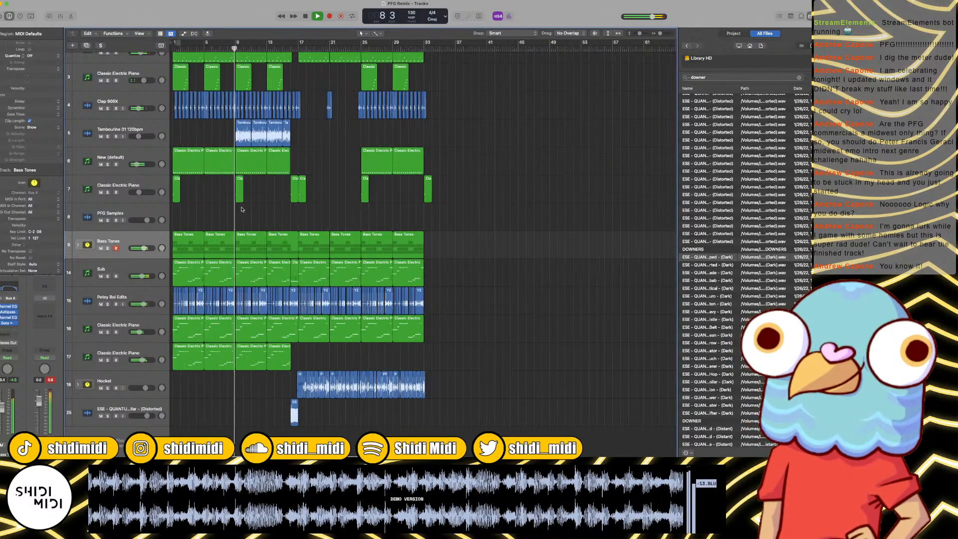
pyautogui.press('super+Right')
pyautogui.press('super+Right')
pyautogui.press('super+Right')
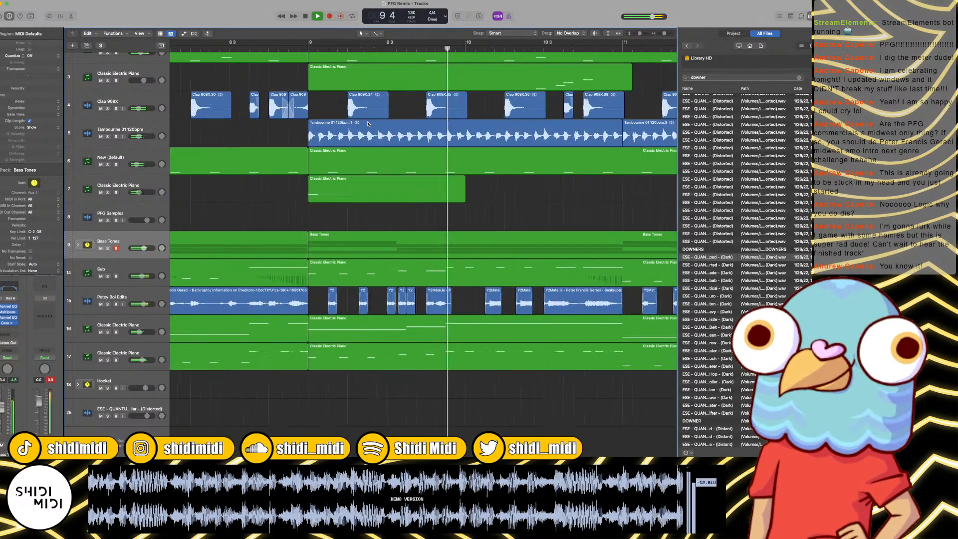
pyautogui.press('space')
pyautogui.hscroll(-5, 391, 254)
pyautogui.click(391, 255)
pyautogui.press('a')
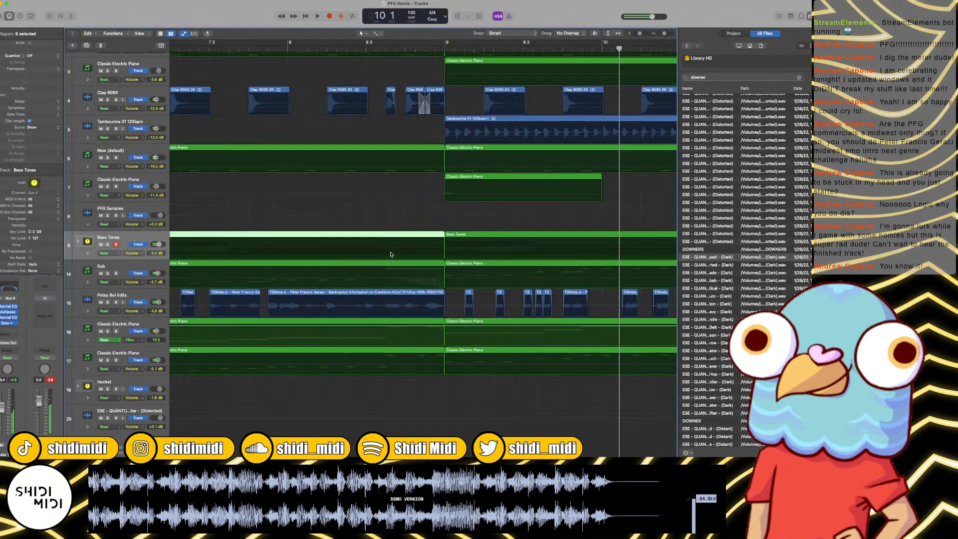
pyautogui.press('a')
pyautogui.click(78, 244)
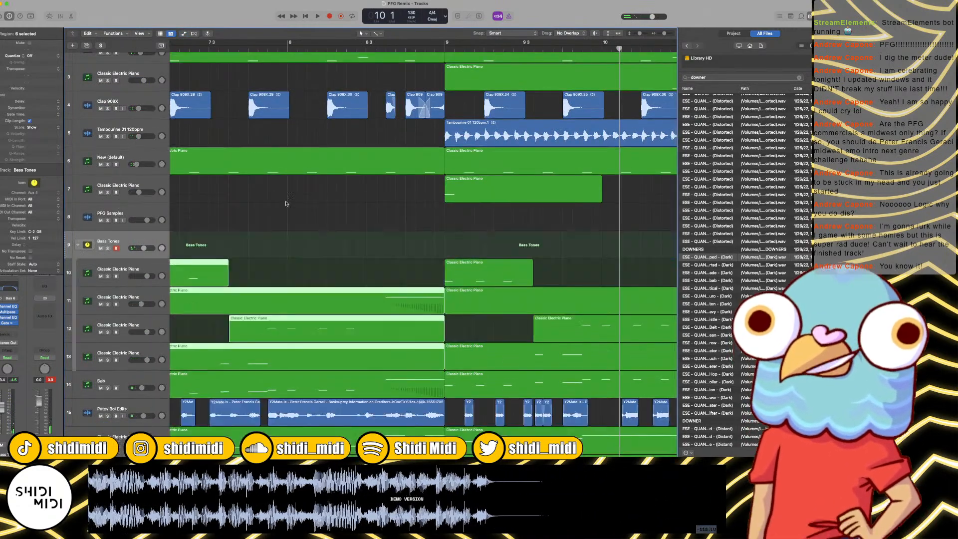
# Step: Split the sounding Bass Tones and Sub regions just after bar 8 begins and trim the second pieces' starts to about beat 3
pyautogui.scroll(-3, 303, 236)
pyautogui.hscroll(-5, 303, 237)
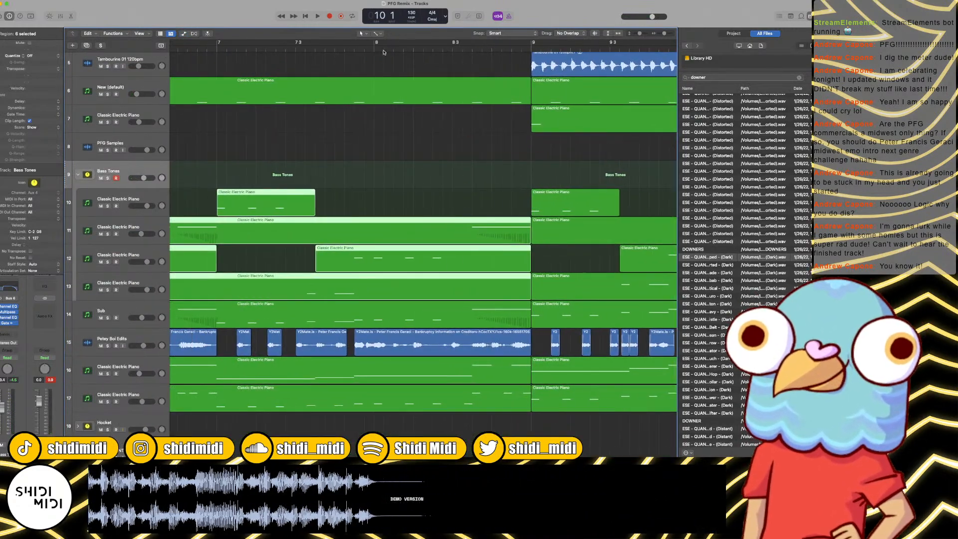
pyautogui.moveTo(434, 173); pyautogui.dragTo(434, 329)
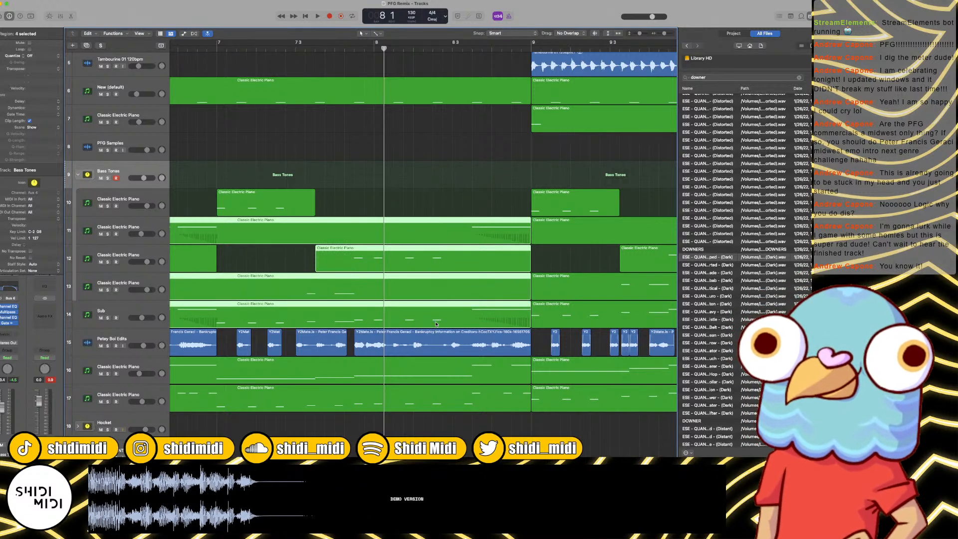
pyautogui.press('super+t')
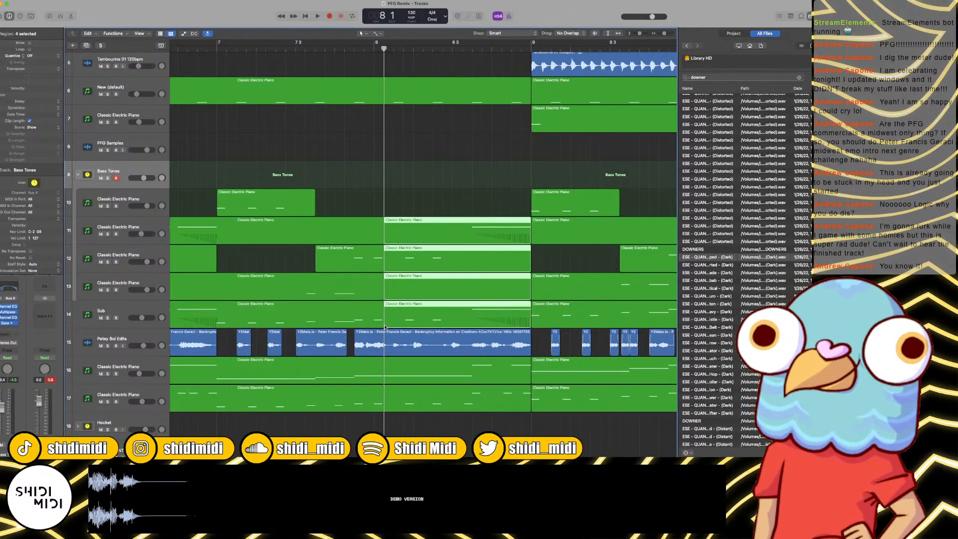
pyautogui.moveTo(385, 327); pyautogui.dragTo(460, 328)
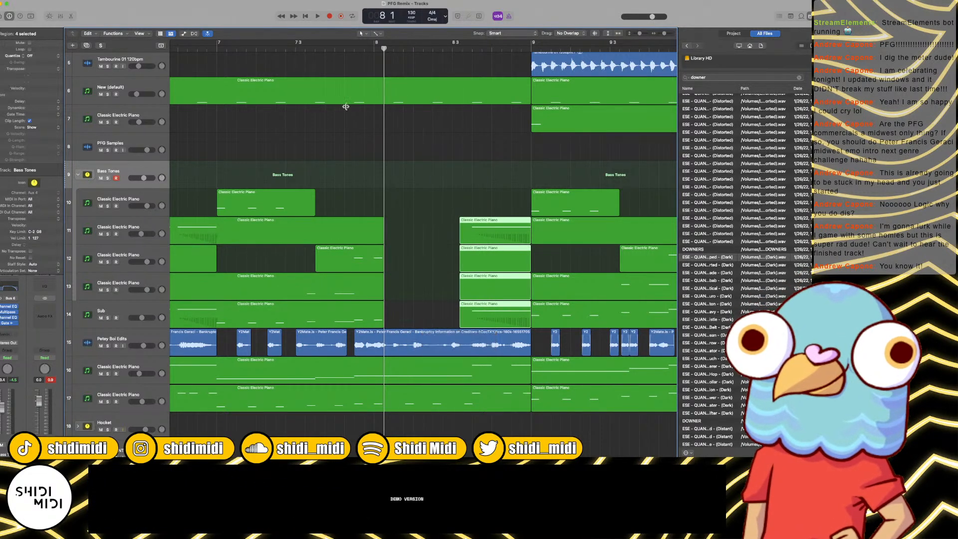
# Step: Listen across the new gap, split the four short bass and Sub pieces within beat 3 of bar 8, and delete their leading slivers
pyautogui.click(322, 54)
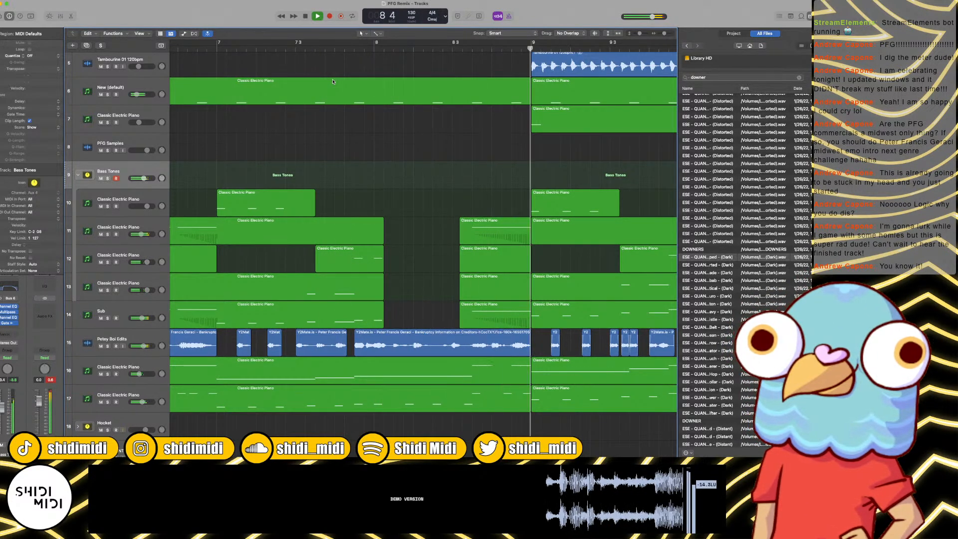
pyautogui.press('space')
pyautogui.click(487, 58)
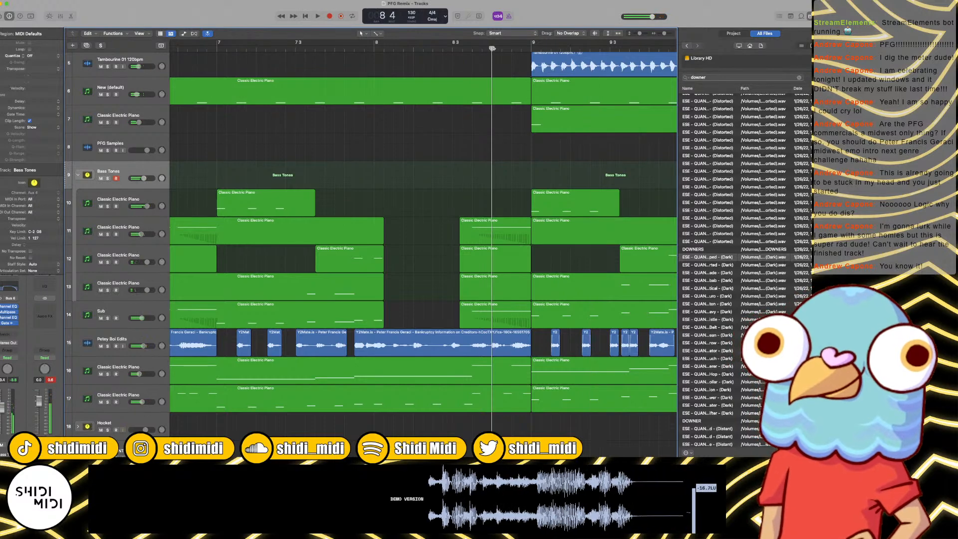
pyautogui.click(473, 56)
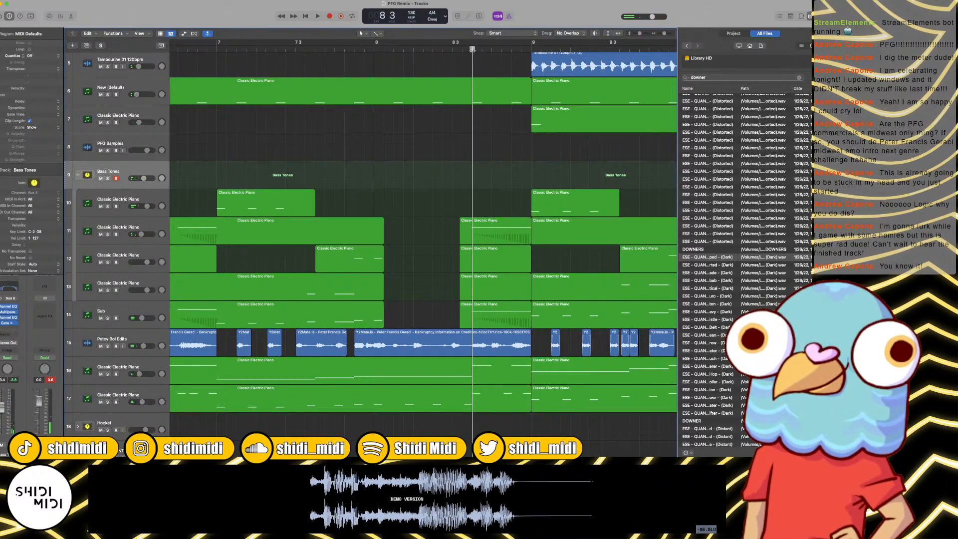
pyautogui.moveTo(488, 203); pyautogui.dragTo(470, 326)
pyautogui.press('super+t')
pyautogui.press('Delete')
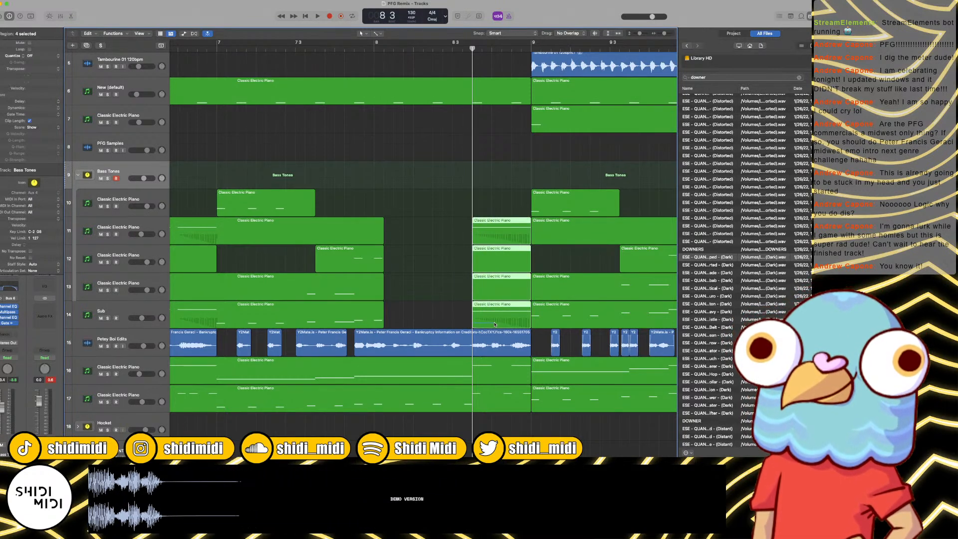
# Step: Trim the starts of the four short bass and Sub pieces to about beat 4 of bar 8 and play into bar 9
pyautogui.press('z')
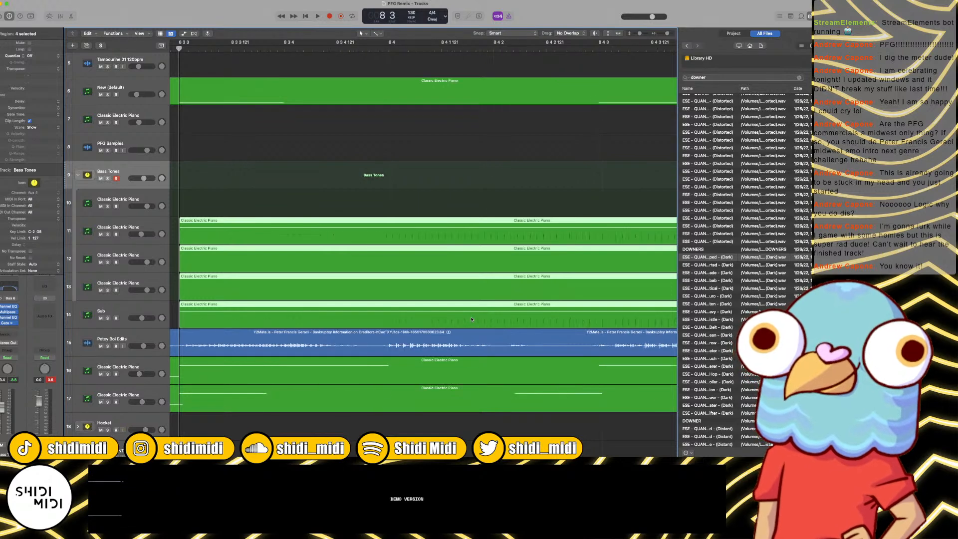
pyautogui.press('z')
pyautogui.hscroll(-5, 404, 321)
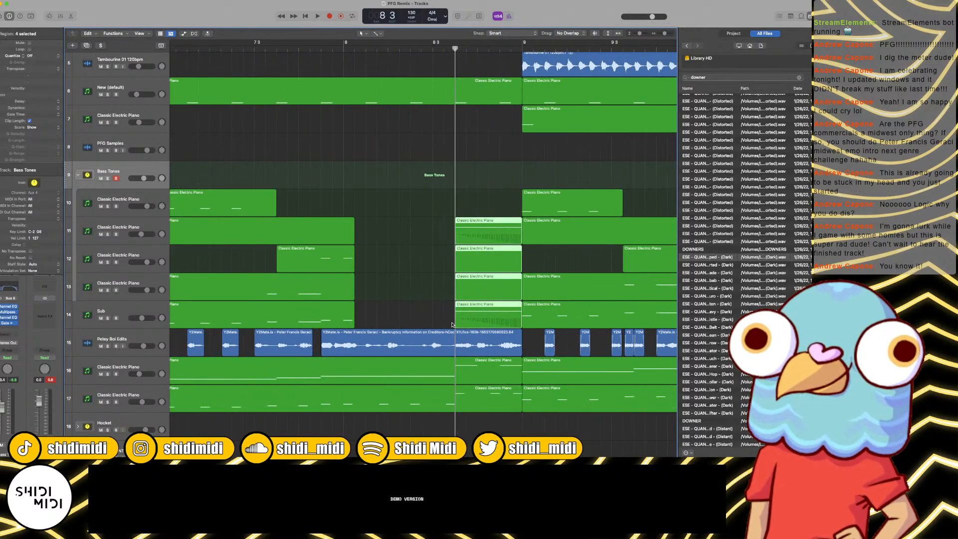
pyautogui.click(419, 279)
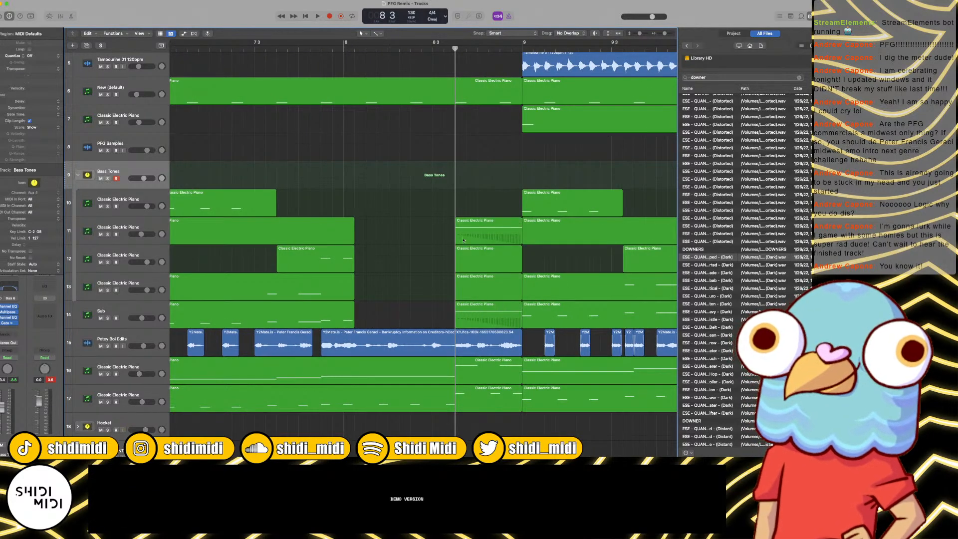
pyautogui.moveTo(477, 283); pyautogui.dragTo(476, 318)
pyautogui.press('space')
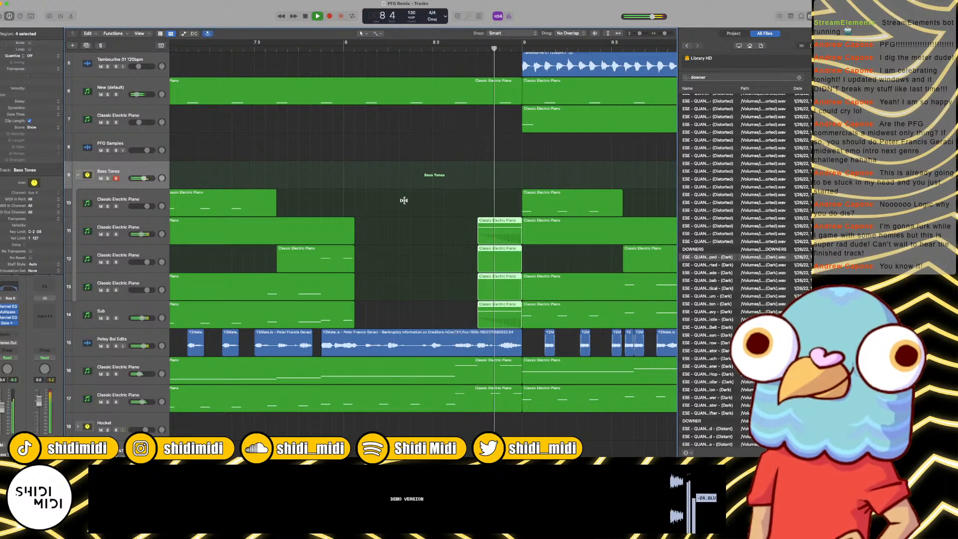
pyautogui.press('super+Left')
pyautogui.press('super+Left')
pyautogui.press('super+Left')
pyautogui.press('space')
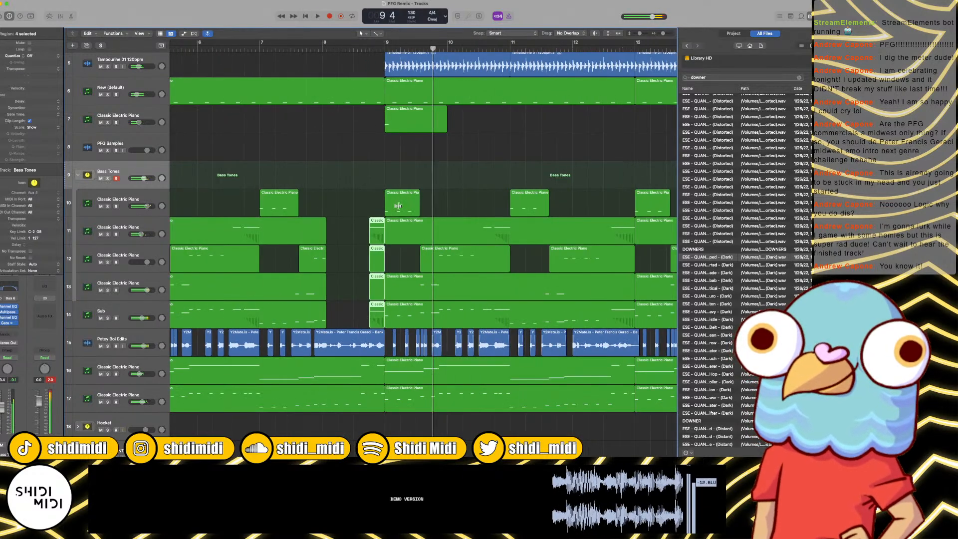
# Step: Open the four short bass and Sub pieces before bar 9 in the Piano Roll and raise the selected note's pitch
pyautogui.moveTo(379, 204); pyautogui.dragTo(374, 312)
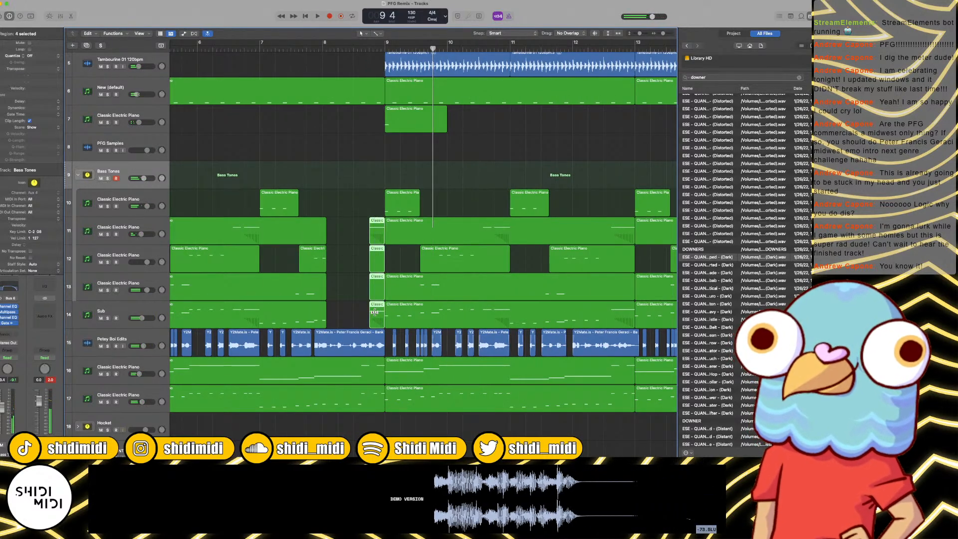
pyautogui.press('p')
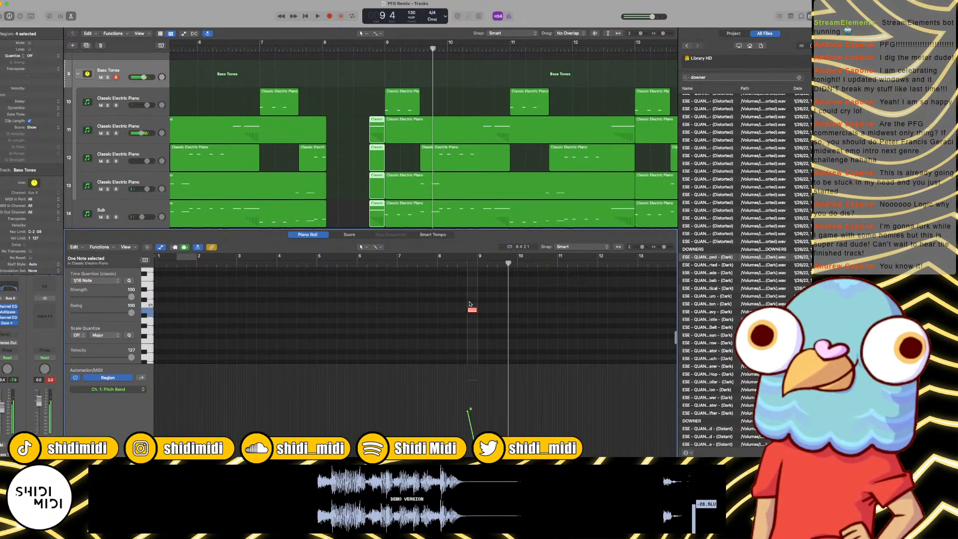
pyautogui.moveTo(472, 310); pyautogui.dragTo(472, 271)
# Step: Play repeatedly from around bar 7 to check the raised note and the bar-8 gap against the other tracks
pyautogui.click(289, 61)
pyautogui.press('space')
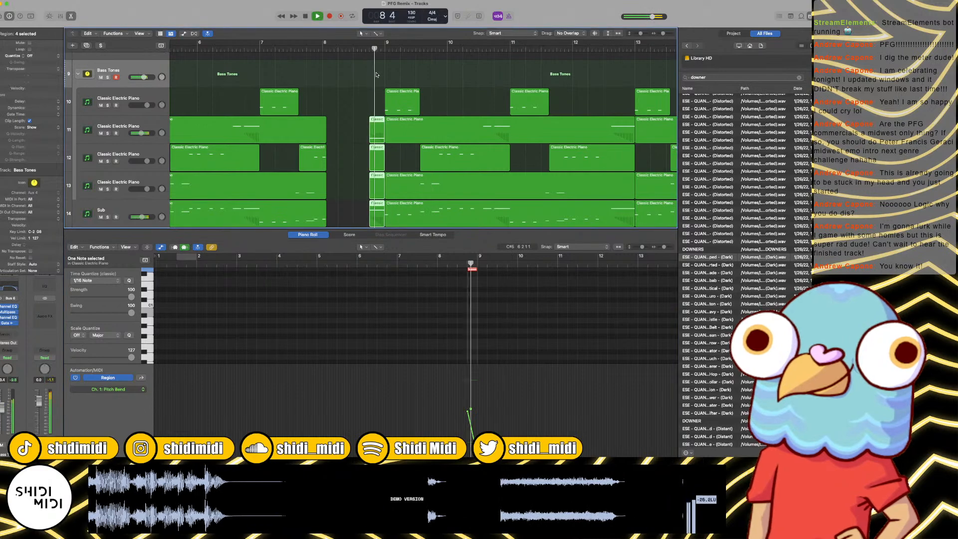
pyautogui.press('space')
pyautogui.click(272, 49)
pyautogui.press('space')
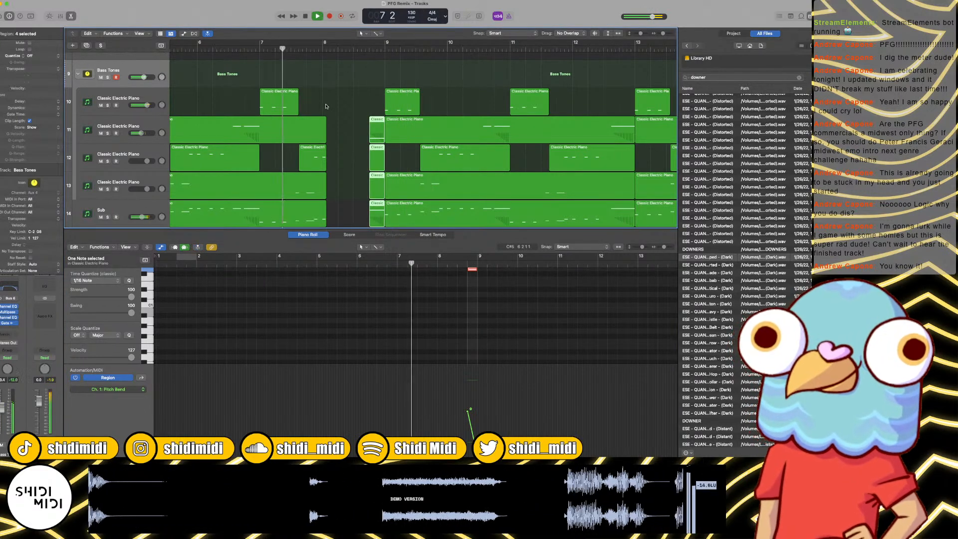
pyautogui.scroll(2, 326, 106)
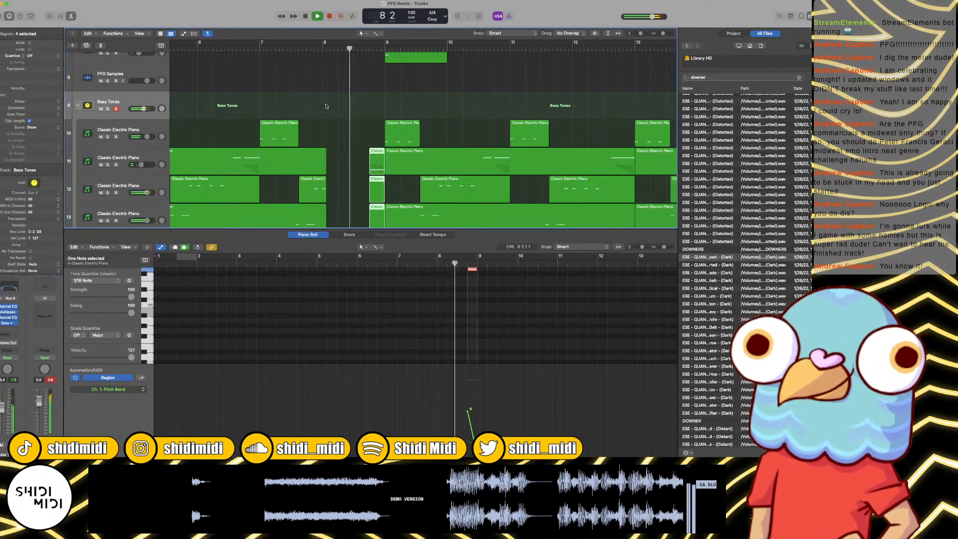
pyautogui.scroll(10, 326, 106)
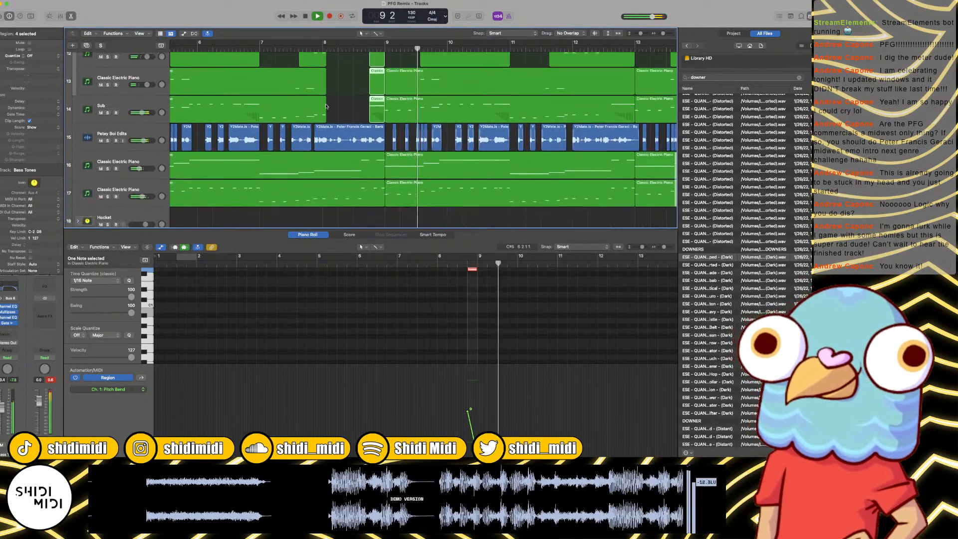
pyautogui.press('space')
pyautogui.click(318, 47)
pyautogui.press('space')
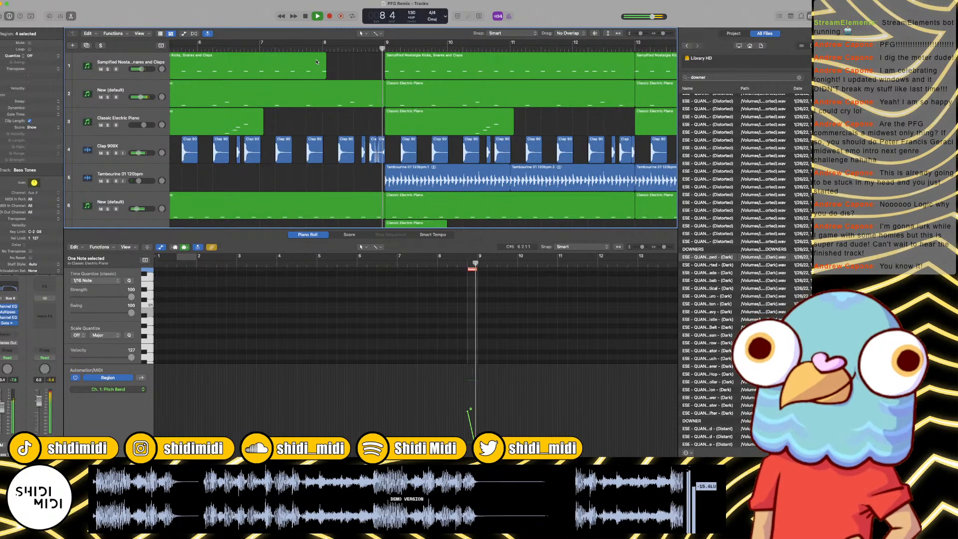
# Step: Split the Bass Tones and Sub regions at bar 8 and delete the thin slivers overhanging into the gap
pyautogui.scroll(-10, 330, 100)
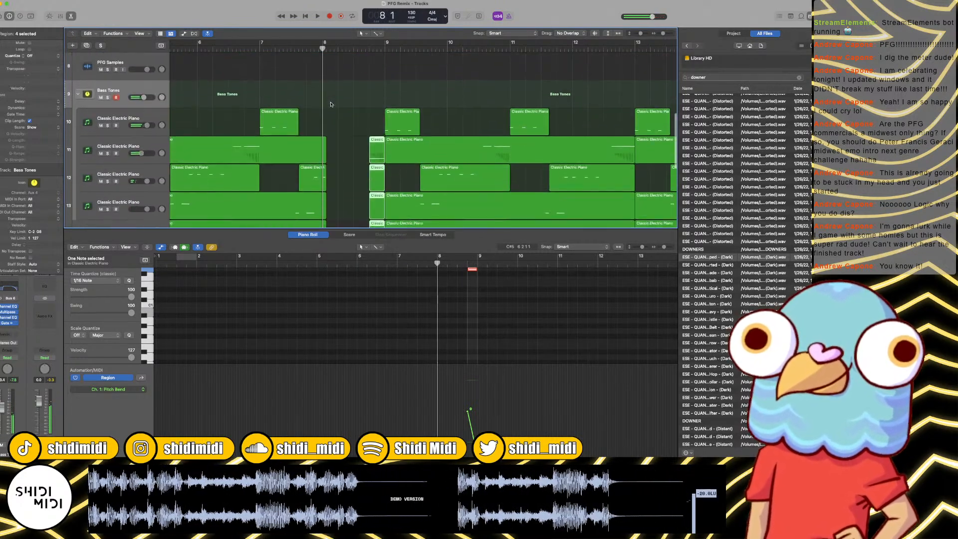
pyautogui.moveTo(332, 108)
pyautogui.mouseDown()
pyautogui.moveTo(322, 227)
pyautogui.moveTo(325, 203)
pyautogui.mouseUp()
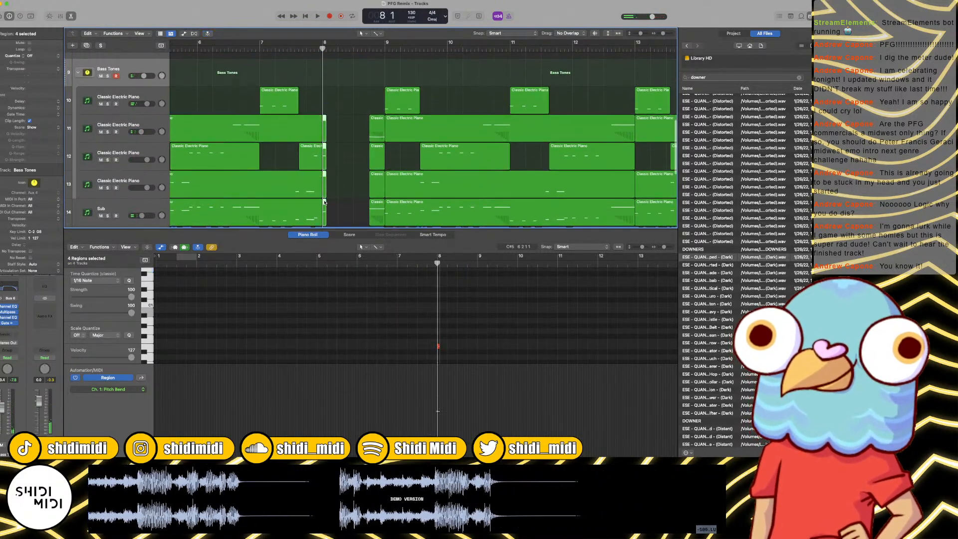
pyautogui.click(325, 202)
# Step: Play the passage from around beat 3 of bar 7 through bar 9 to check the cleaned-up gap
pyautogui.press('space')
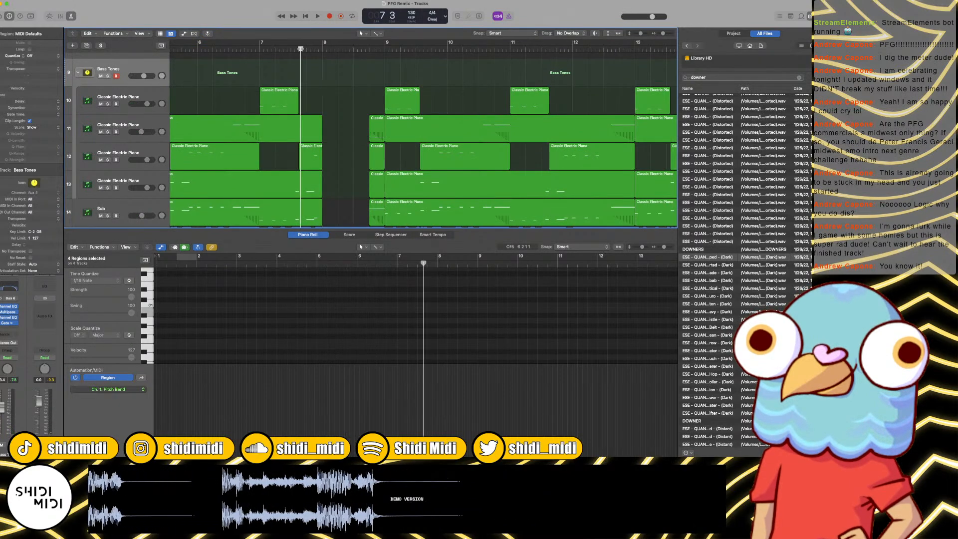
pyautogui.scroll(-3, 330, 55)
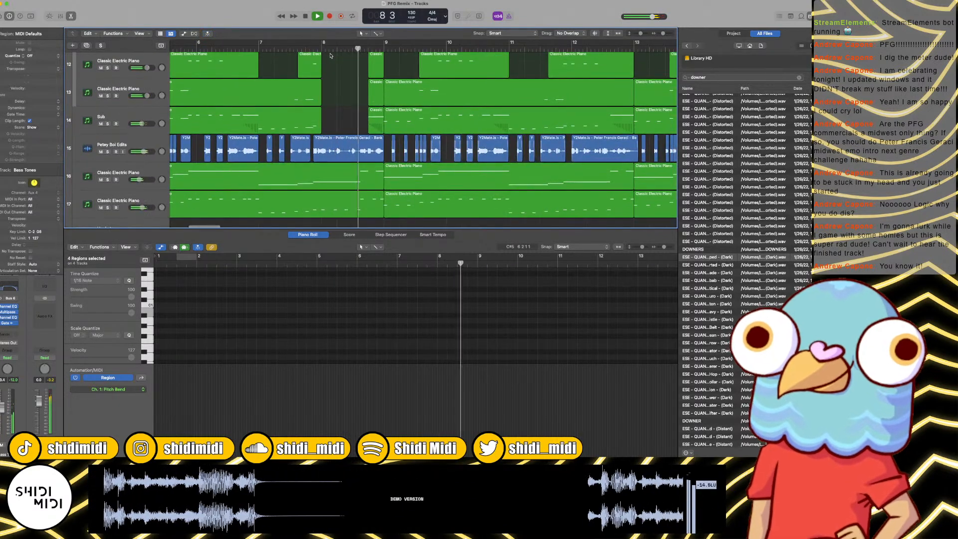
pyautogui.press('space')
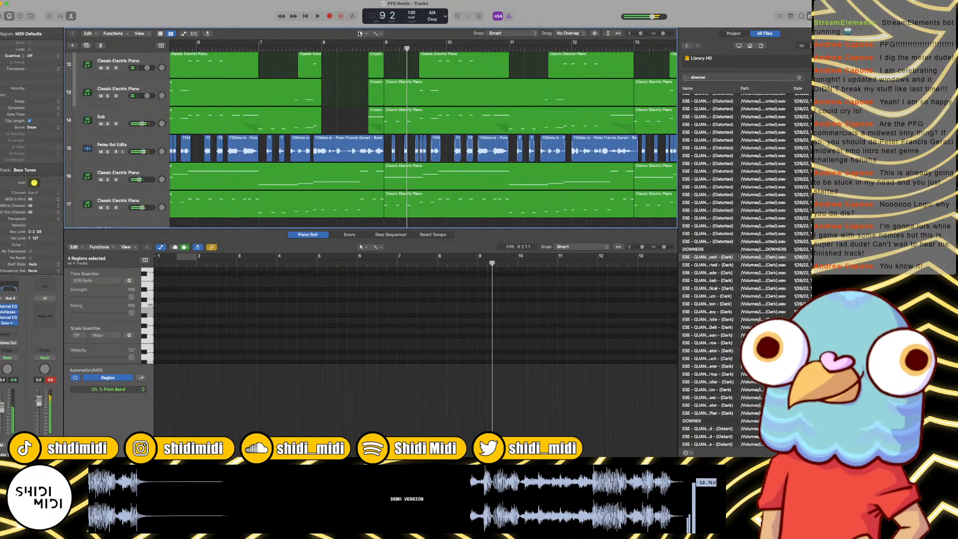
pyautogui.click(311, 50)
pyautogui.press('space')
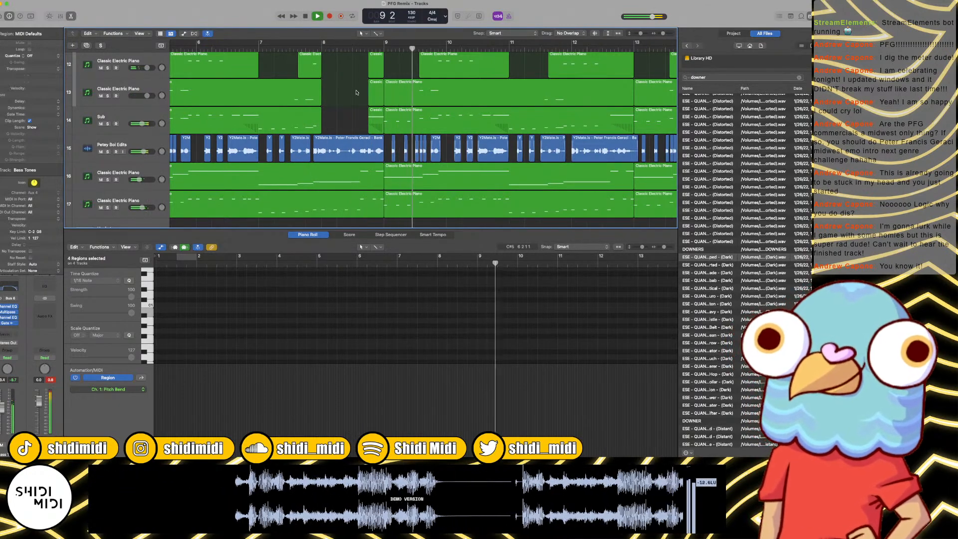
pyautogui.press('super+Left')
pyautogui.press('super+Left')
pyautogui.press('super+Left')
pyautogui.press('space')
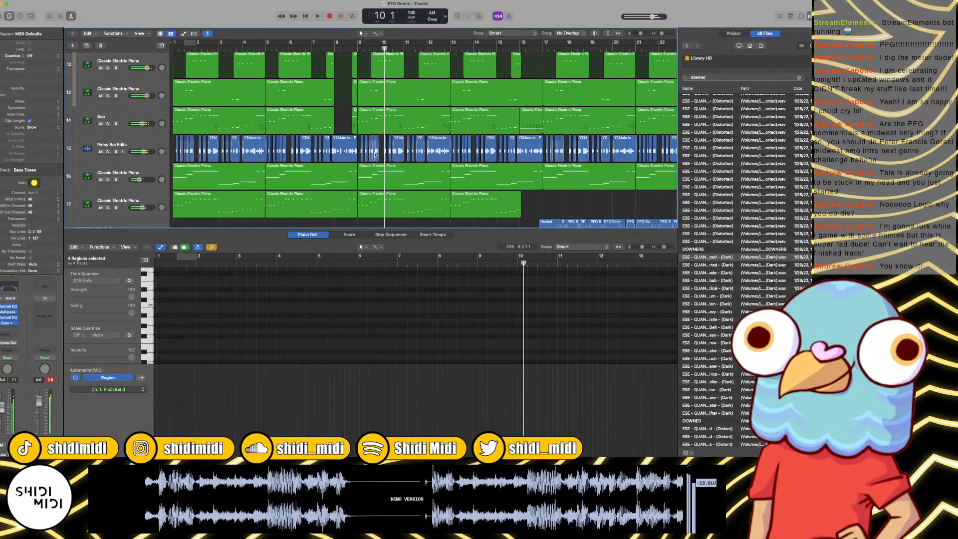
# Step: Split the track 16 Classic Electric Piano region at bar 8, trim the second piece's start to about 8 3 3, and play it back
pyautogui.click(355, 185)
pyautogui.click(333, 47)
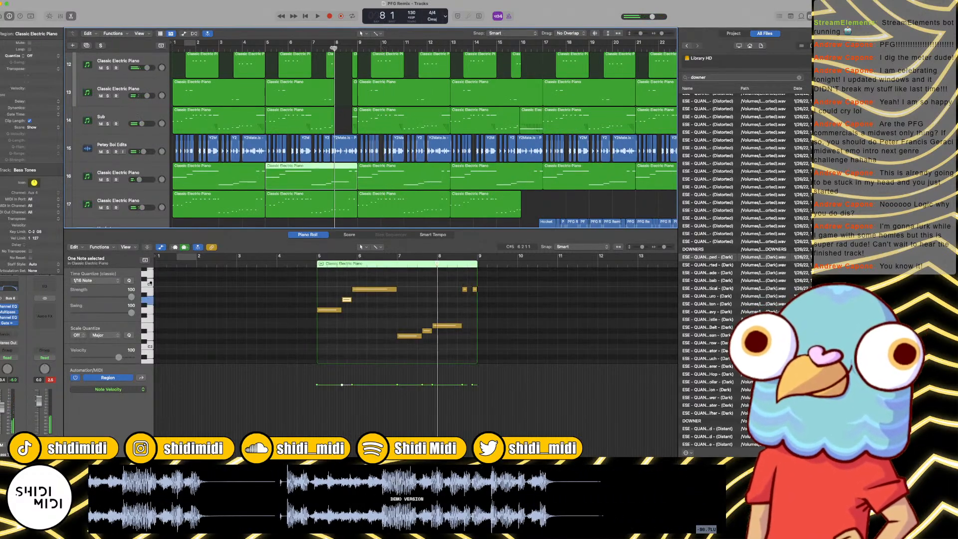
pyautogui.press('super+t')
pyautogui.press('Return')
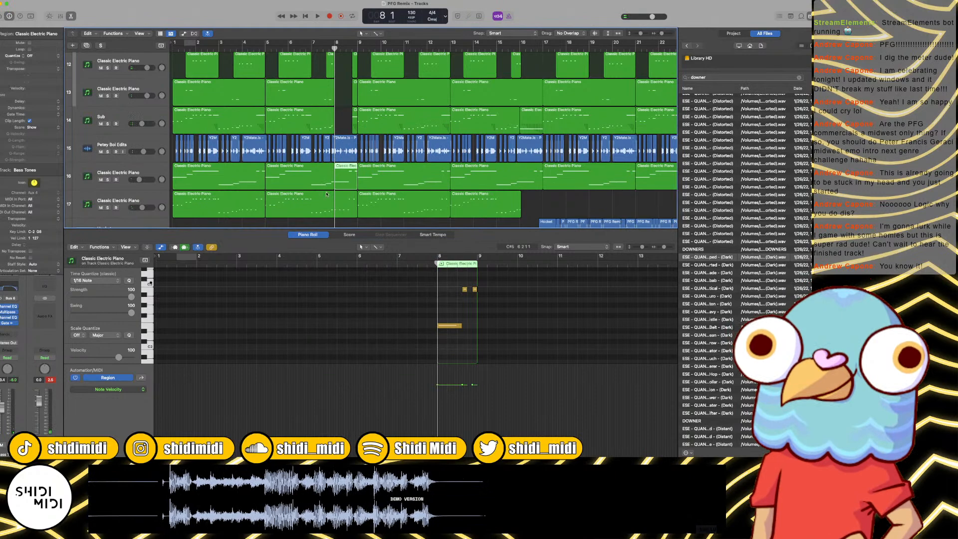
pyautogui.moveTo(335, 189); pyautogui.dragTo(350, 186)
pyautogui.doubleClick(320, 50)
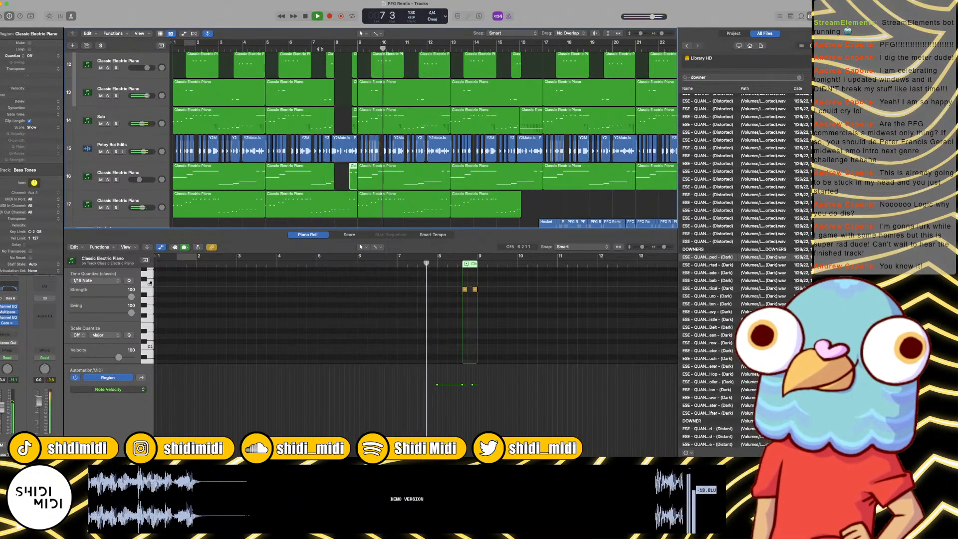
pyautogui.scroll(5, 320, 50)
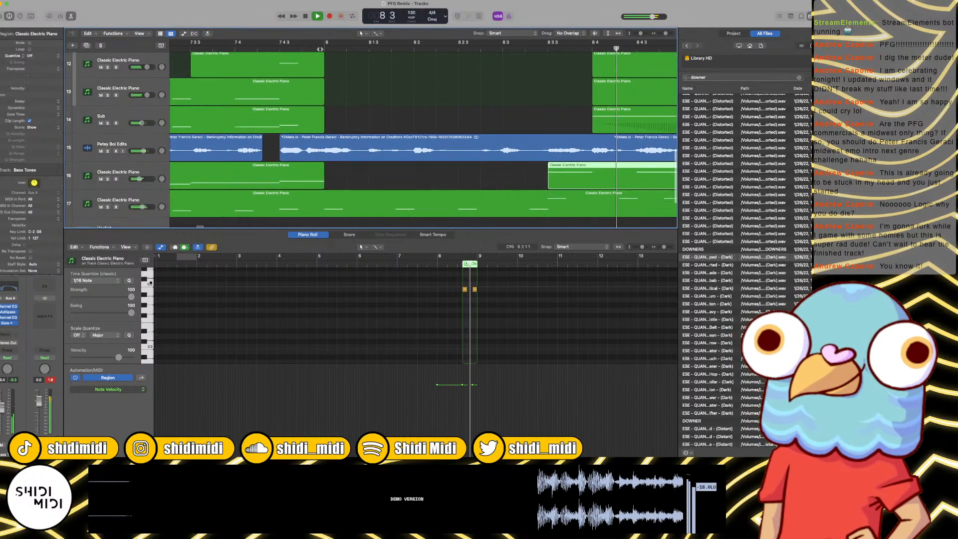
# Step: Play the passage from around bar 6 through bar 9 to check the trimmed piano pickup in the bar-8 gap
pyautogui.scroll(-8, 320, 50)
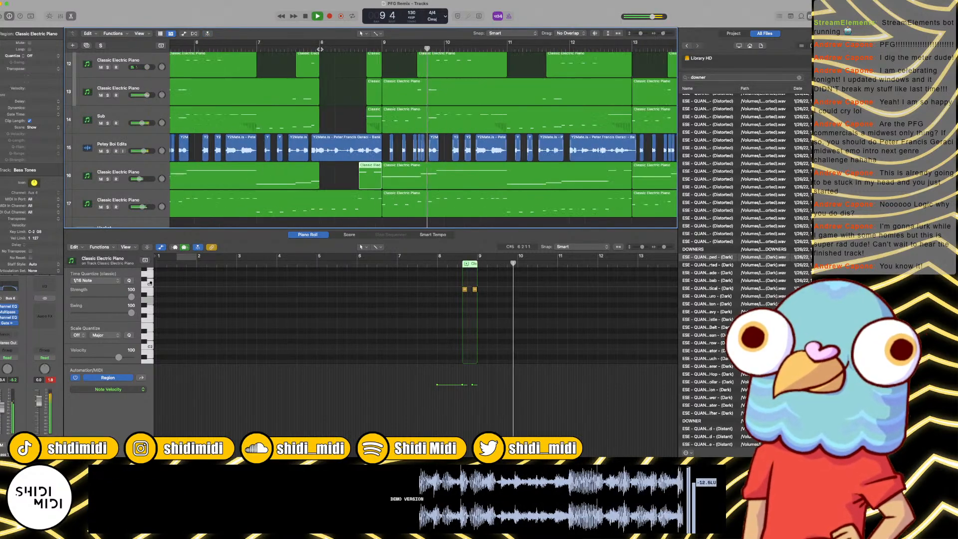
pyautogui.click(266, 49)
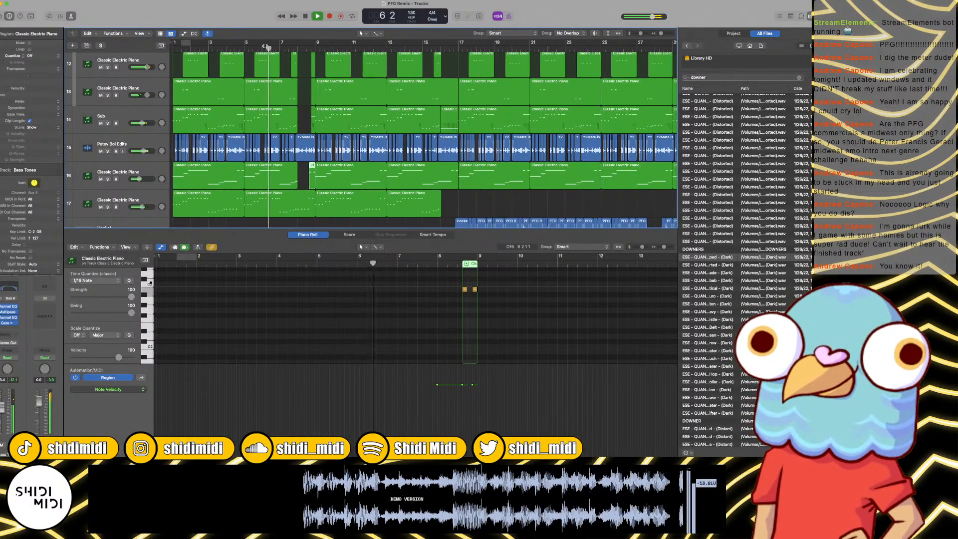
pyautogui.scroll(4, 266, 45)
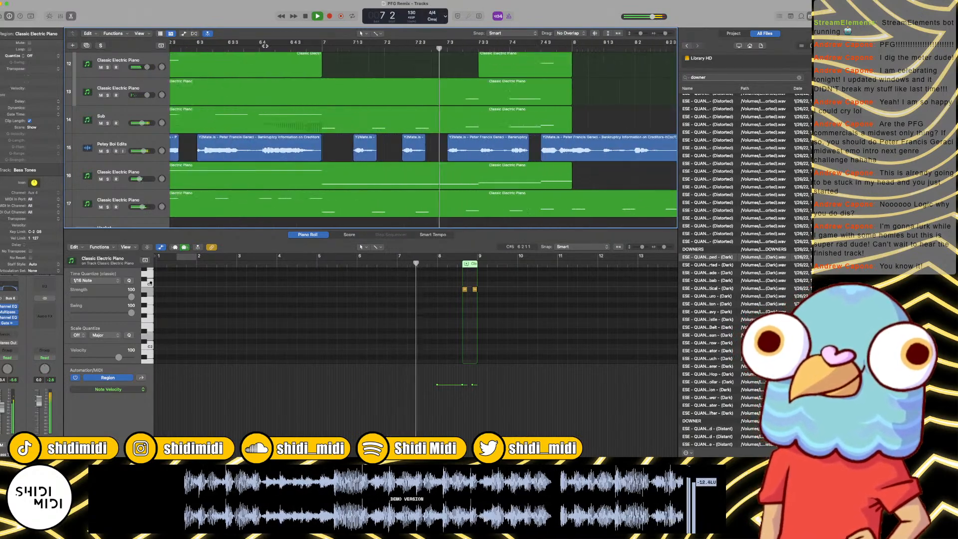
pyautogui.scroll(-2, 265, 46)
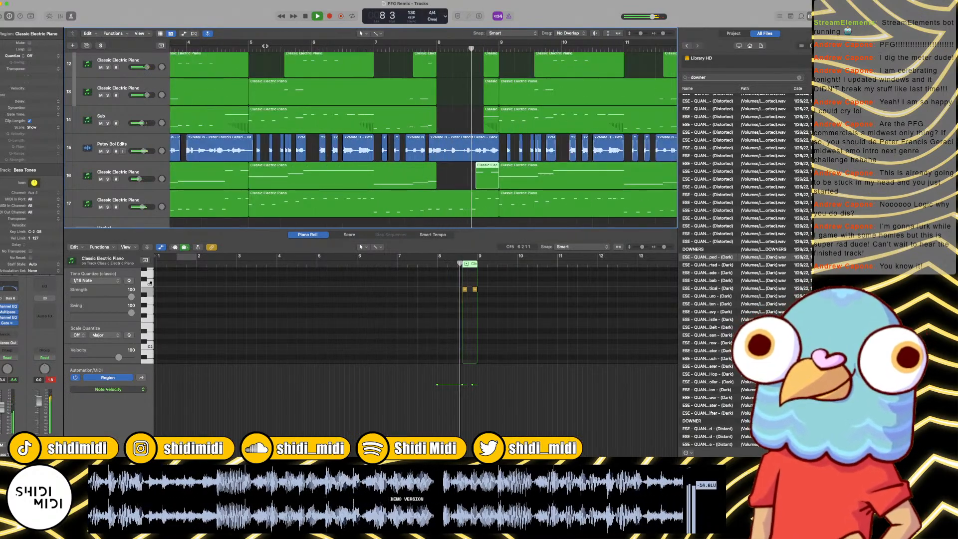
# Step: Close the lower editor to show the full arrangement and slightly lower the volume of the ESE - QUANTU... (Distorted) track during playback
pyautogui.press('x')
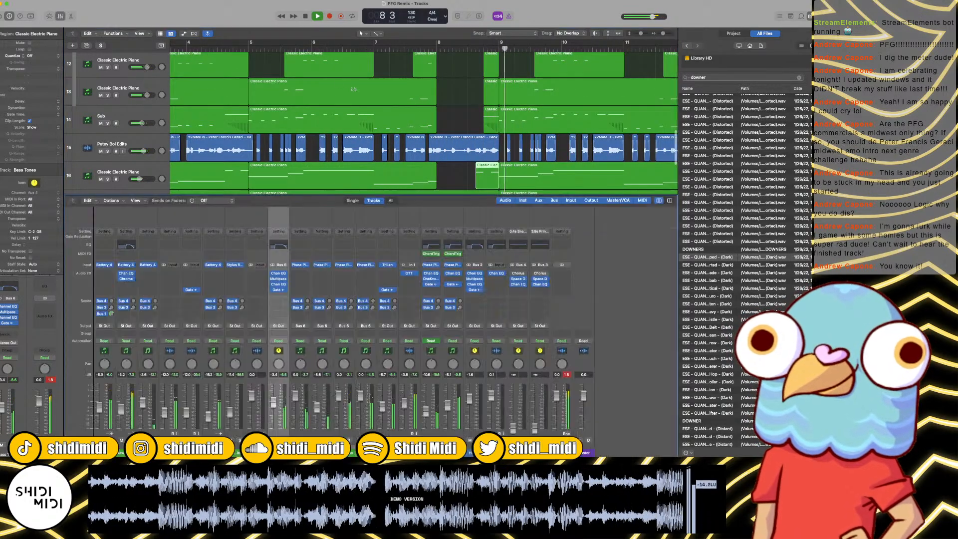
pyautogui.press('x')
pyautogui.click(436, 127)
pyautogui.press('super+Left')
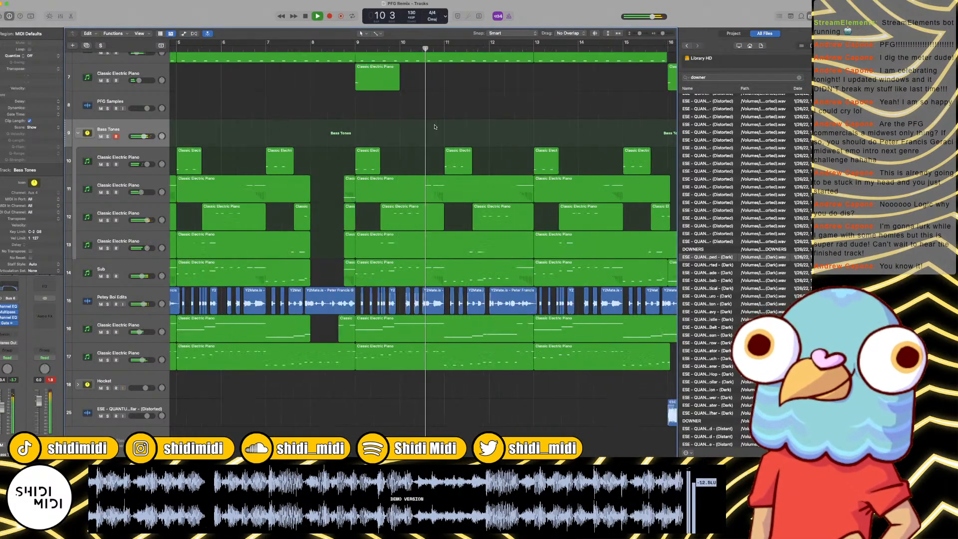
pyautogui.press('super+Left')
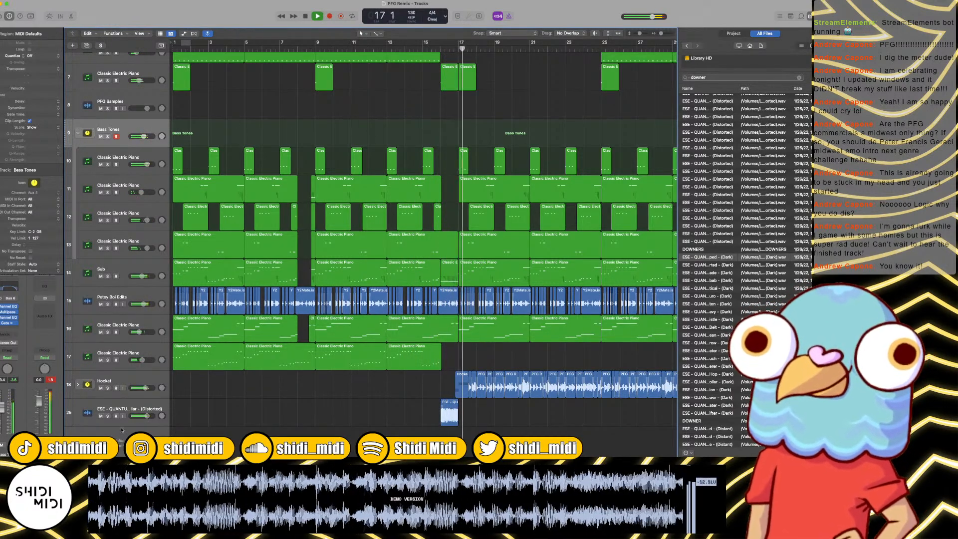
pyautogui.moveTo(149, 417); pyautogui.dragTo(142, 417)
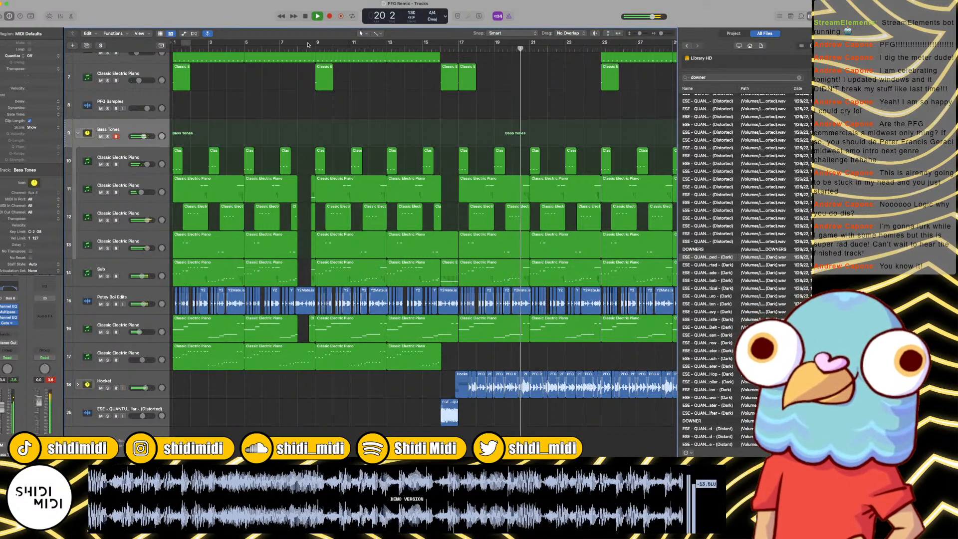
# Step: Audition the Dark and Distant samples and those in the DOWNERS folder among the "downer" search results
pyautogui.click(719, 258)
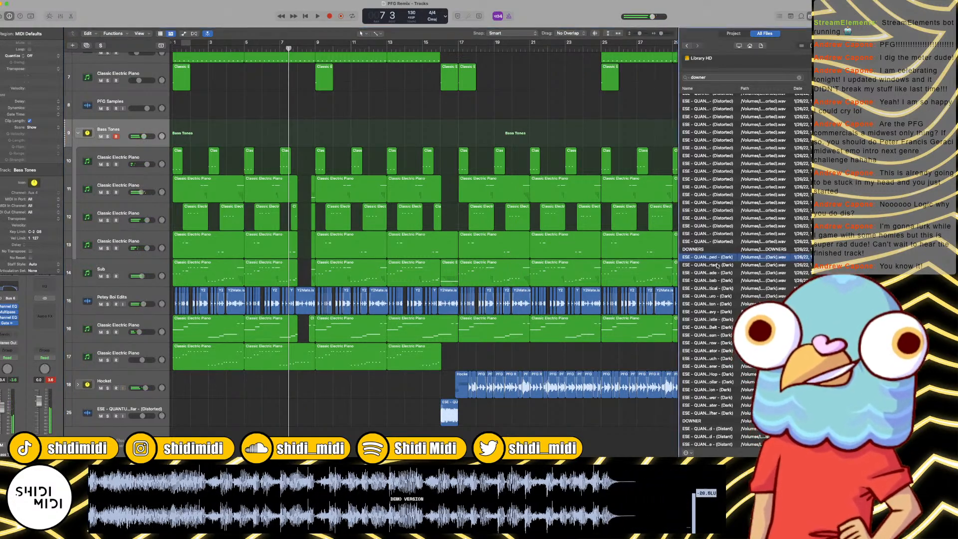
pyautogui.click(717, 266)
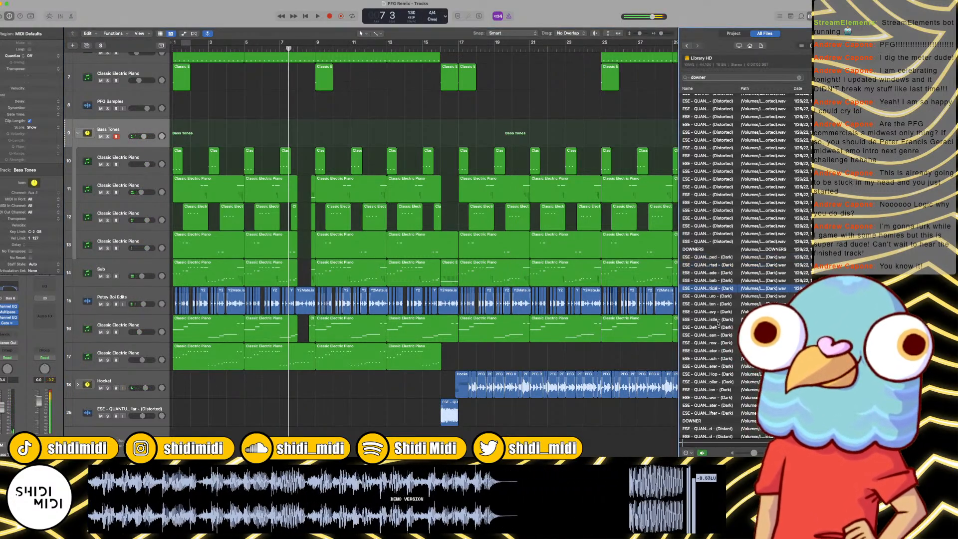
pyautogui.click(713, 397)
pyautogui.scroll(-5, 716, 330)
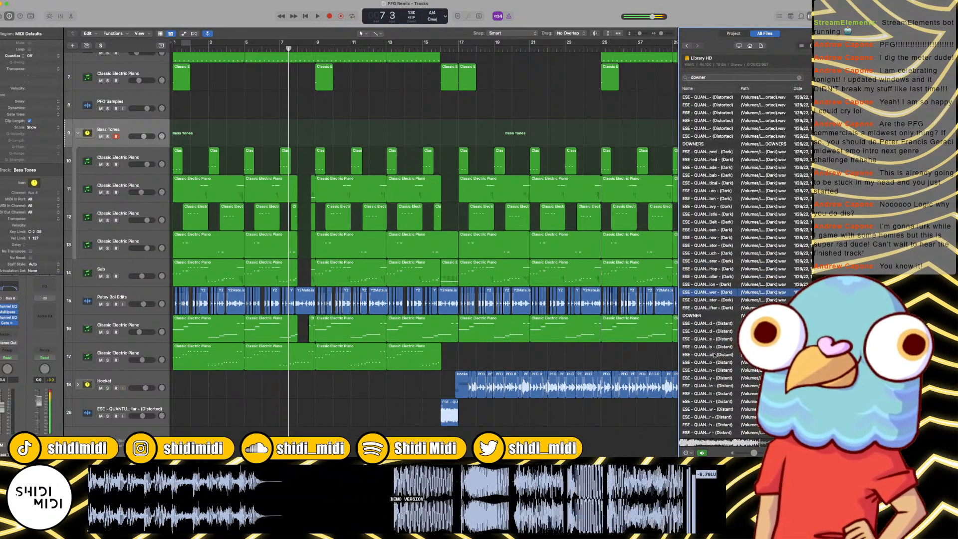
pyautogui.scroll(-5, 717, 372)
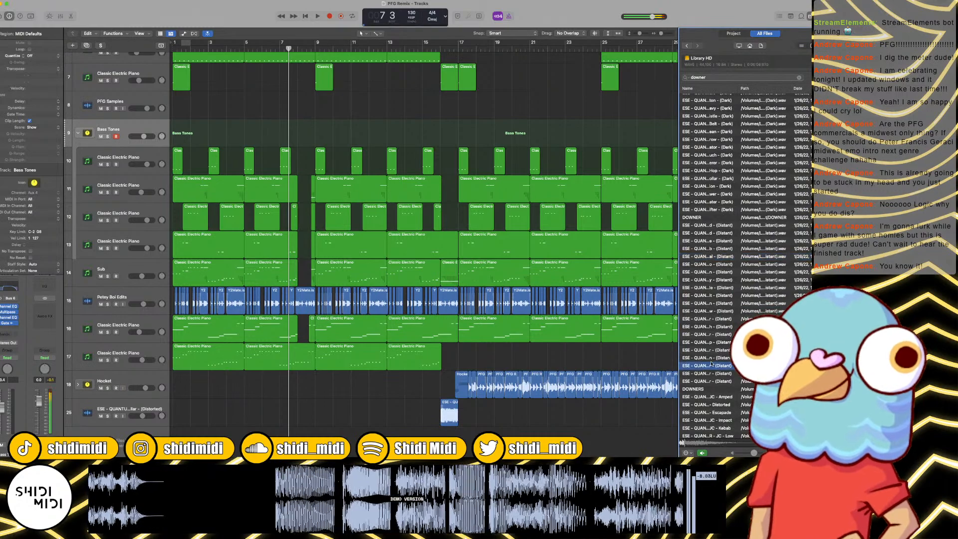
pyautogui.scroll(-6, 724, 279)
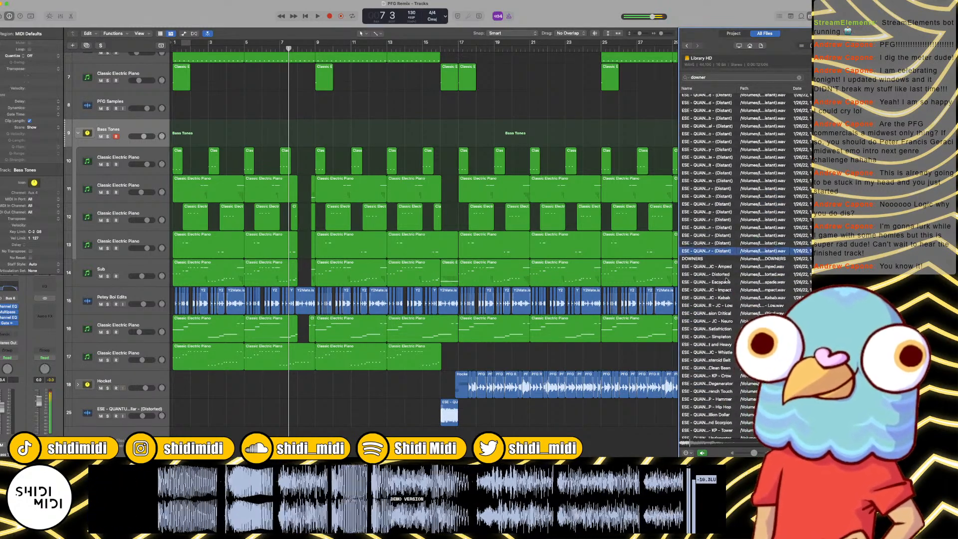
pyautogui.click(719, 306)
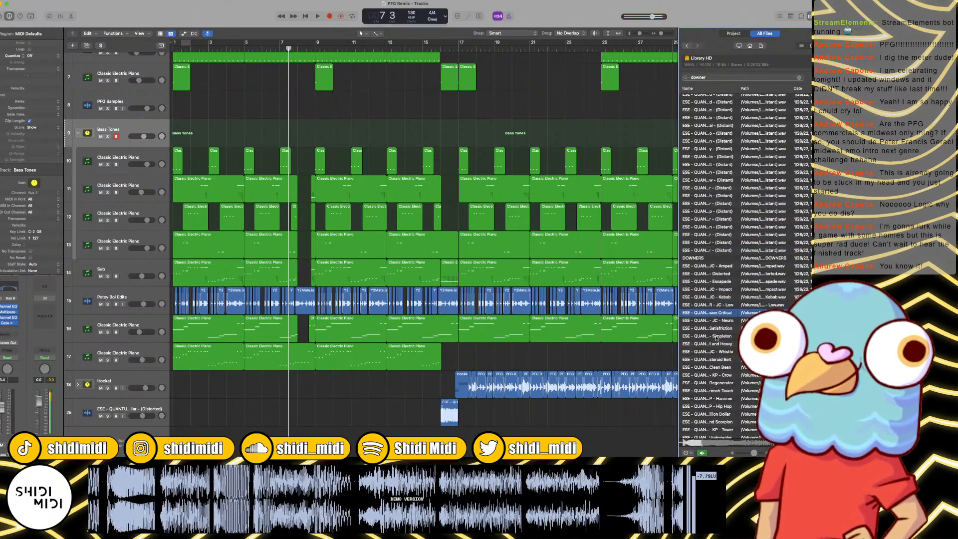
pyautogui.scroll(-3, 714, 349)
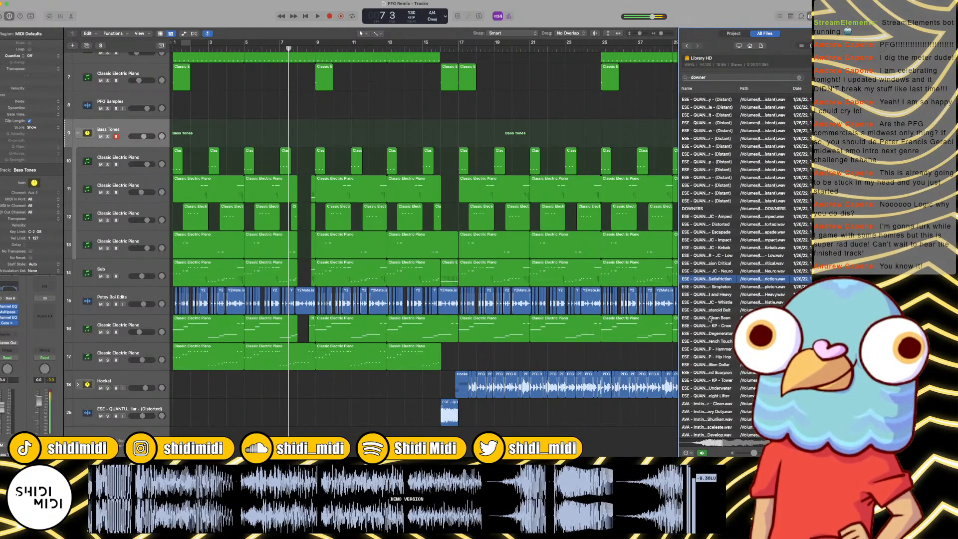
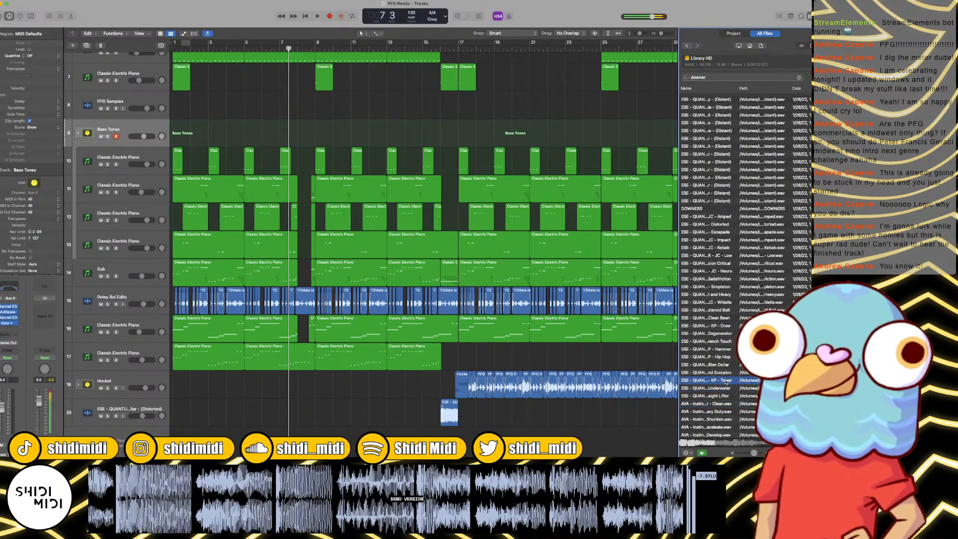
# Step: Place the ESE - QUANTUM - DOWNER - KP - Tower sample at bar 8 on the ESE - QUANTU... (Distorted) track and play it back
pyautogui.moveTo(724, 381); pyautogui.dragTo(299, 414)
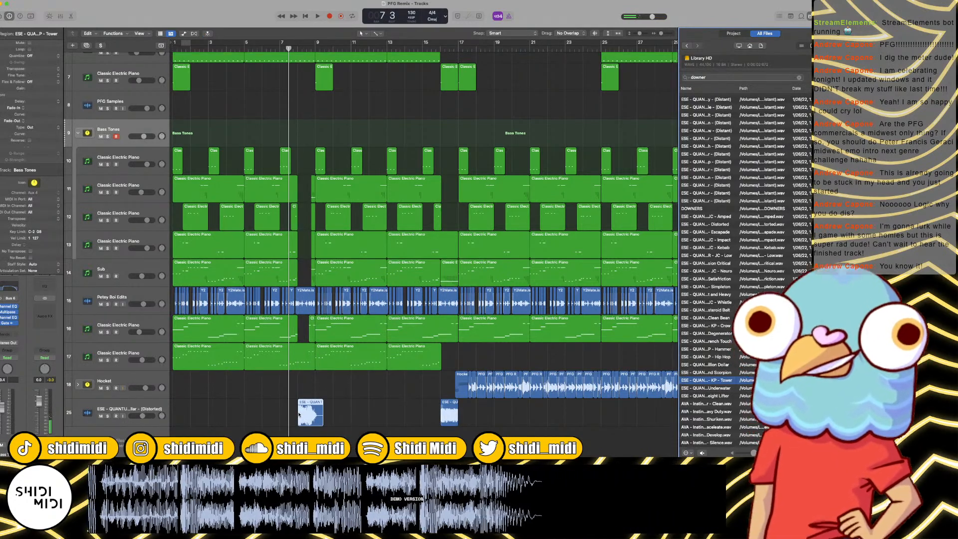
pyautogui.click(367, 397)
pyautogui.press('super+Right')
pyautogui.press('super+Right')
pyautogui.press('super+Right')
pyautogui.press('super+Right')
pyautogui.press('super+Right')
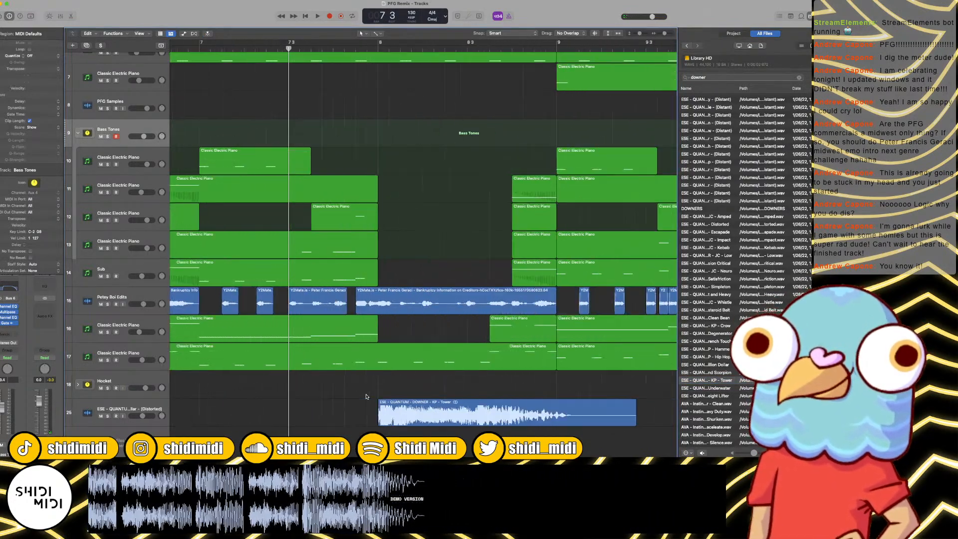
pyautogui.press('space')
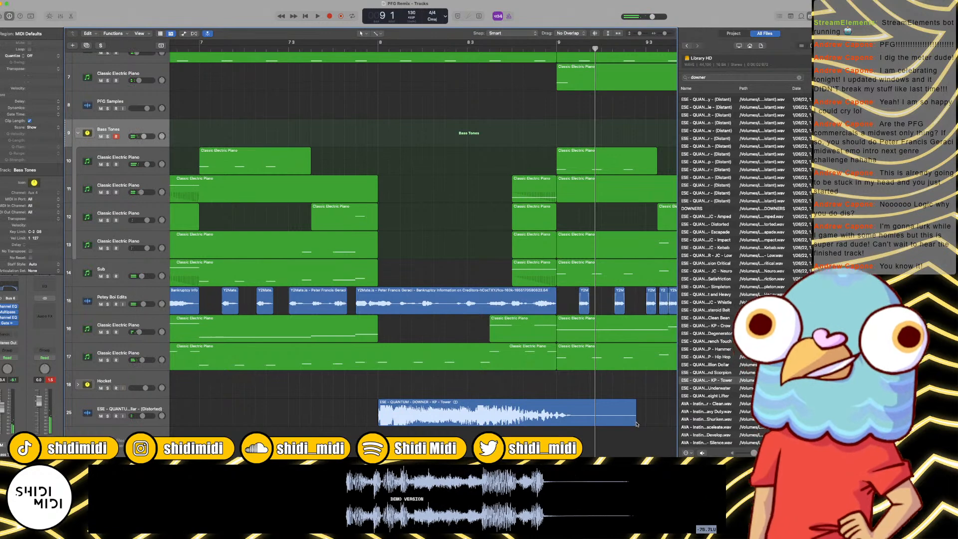
# Step: Trim the end of the downer region to bar 9 and play the passage from before bar 8
pyautogui.moveTo(635, 424); pyautogui.dragTo(556, 417)
pyautogui.press('space')
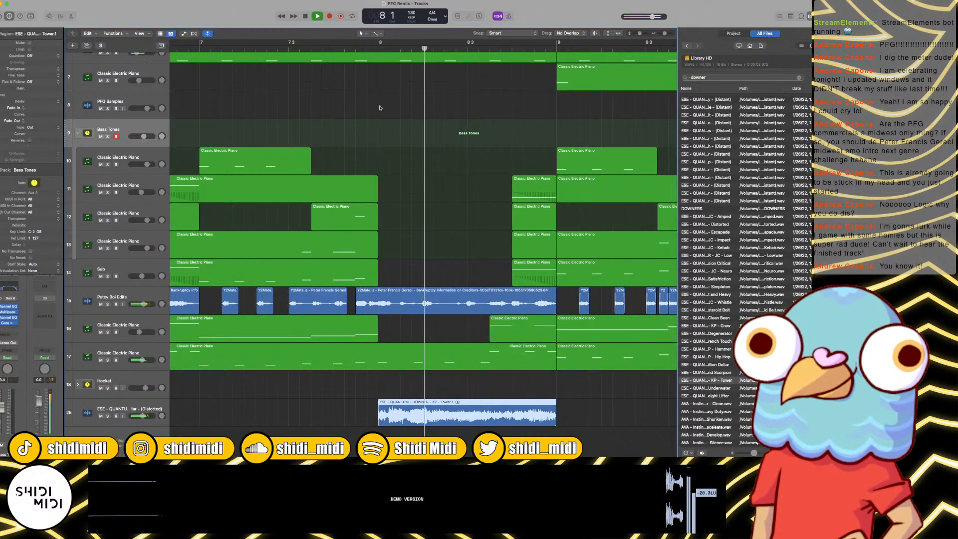
pyautogui.press('space')
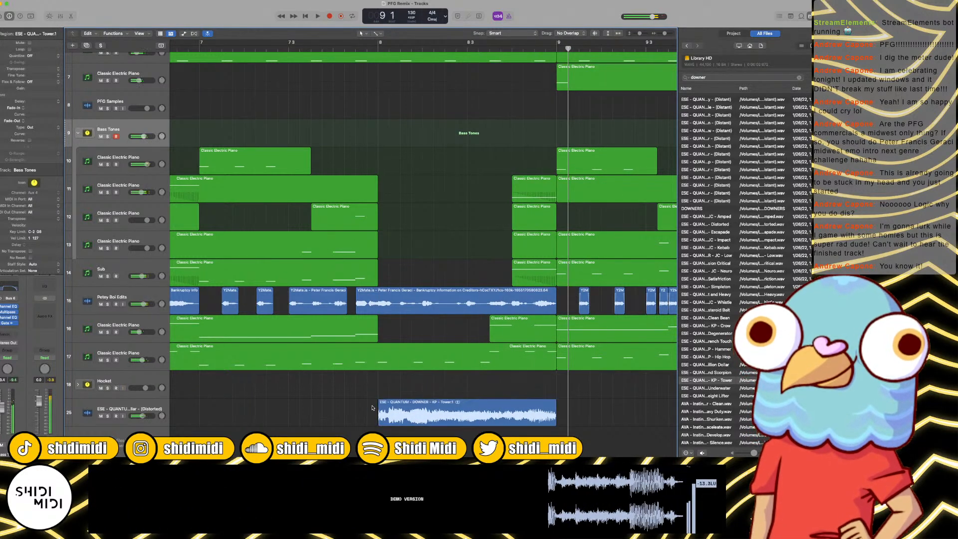
# Step: Fade in the downer region across nearly its full length, set its track volume to -2.4 dB, and play it back
pyautogui.moveTo(372, 407); pyautogui.dragTo(552, 404)
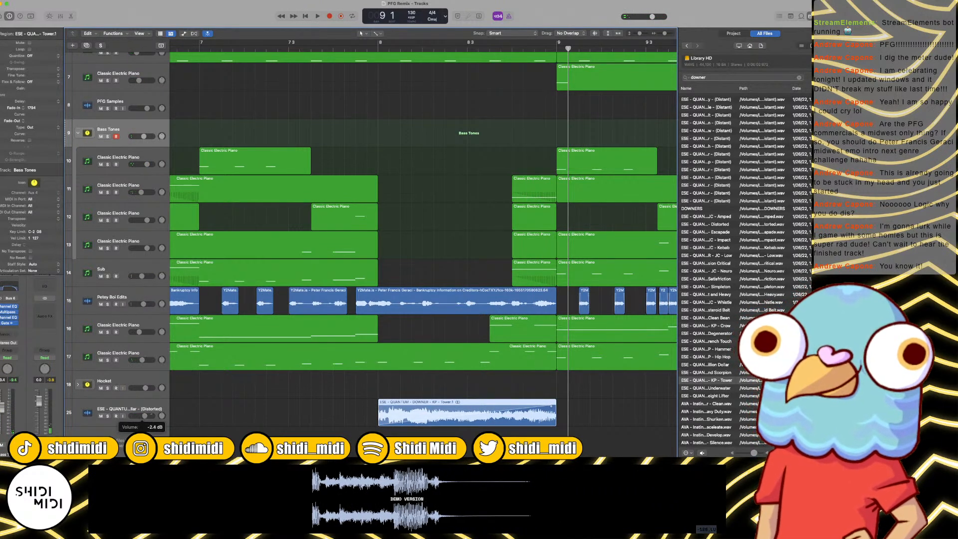
pyautogui.doubleClick(365, 49)
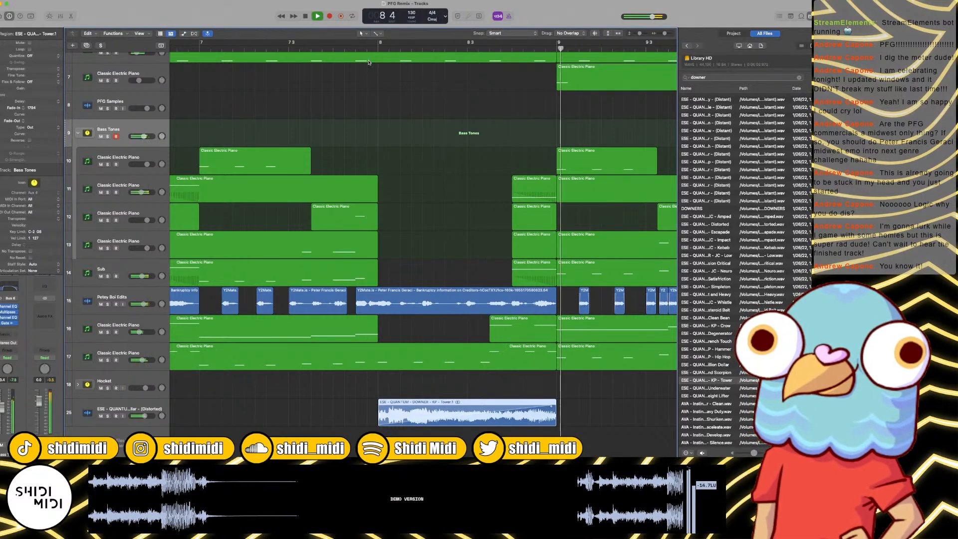
pyautogui.press('space')
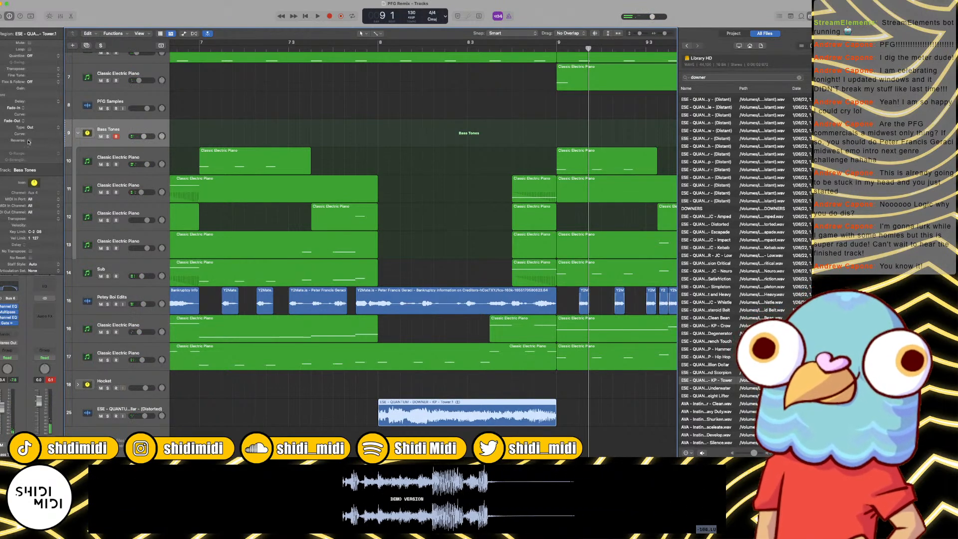
# Step: Reverse the downer region without a fade-in, shorten it to end where the piano pickups before bar 9 start, and play it back
pyautogui.doubleClick(348, 45)
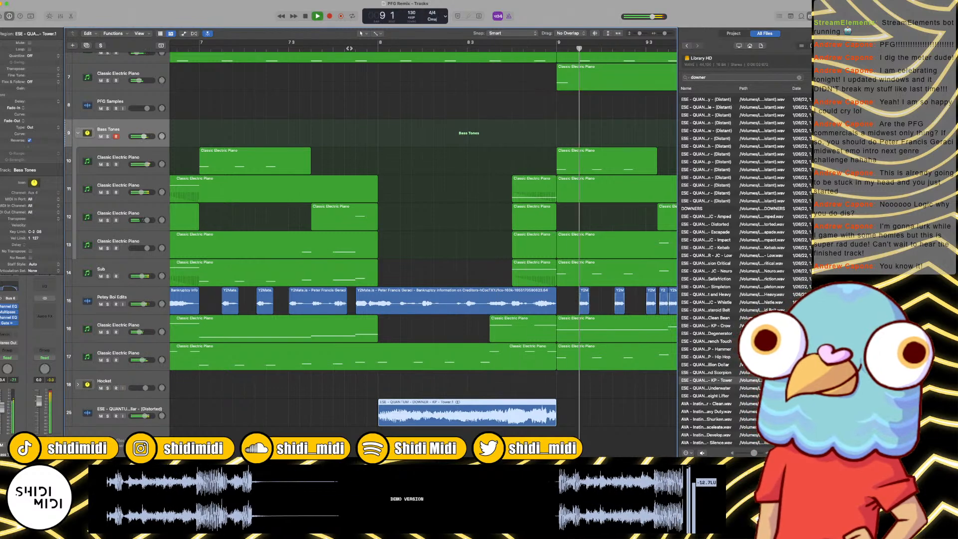
pyautogui.press('space')
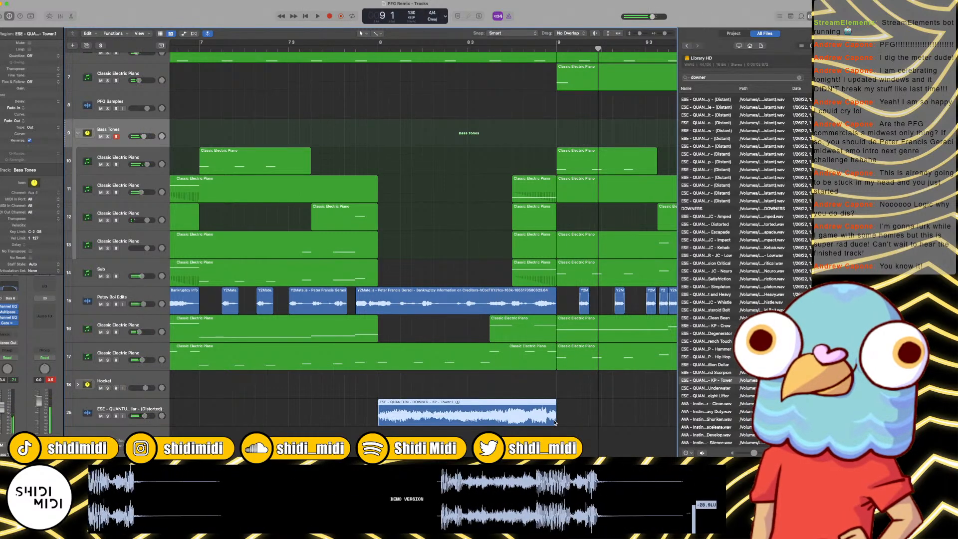
pyautogui.moveTo(555, 415); pyautogui.dragTo(510, 390)
pyautogui.doubleClick(372, 50)
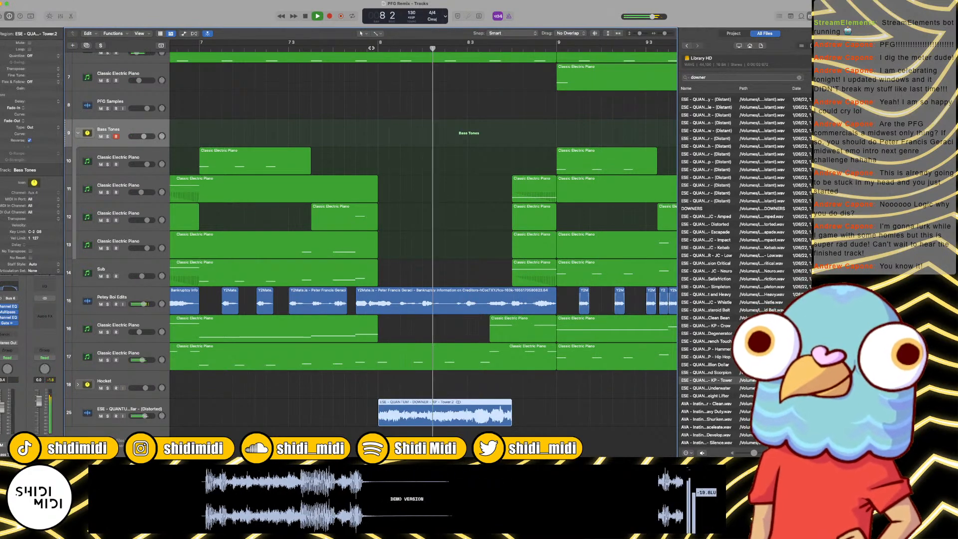
pyautogui.press('space')
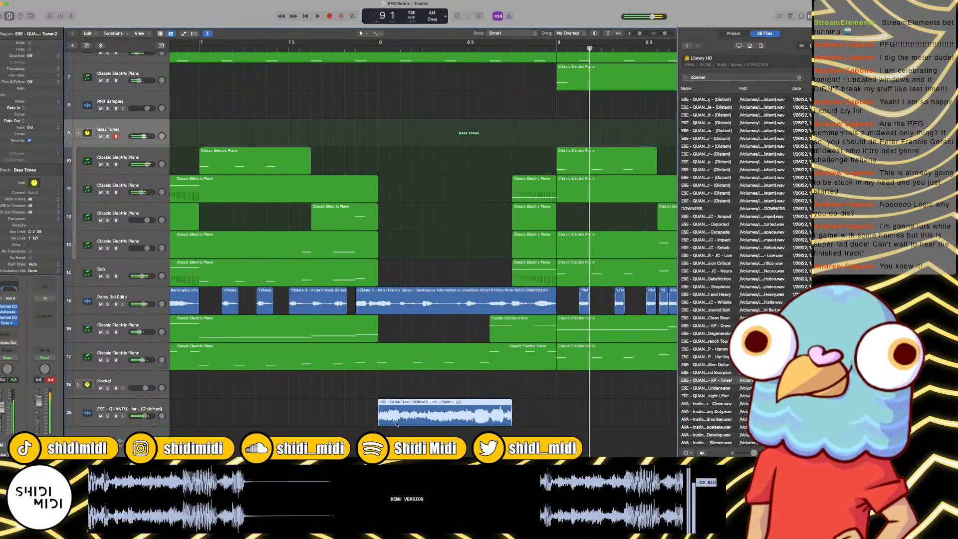
# Step: Fade in the reversed downer region over roughly its first two thirds and play the passage across bars 8 and 9
pyautogui.moveTo(378, 407); pyautogui.dragTo(464, 407)
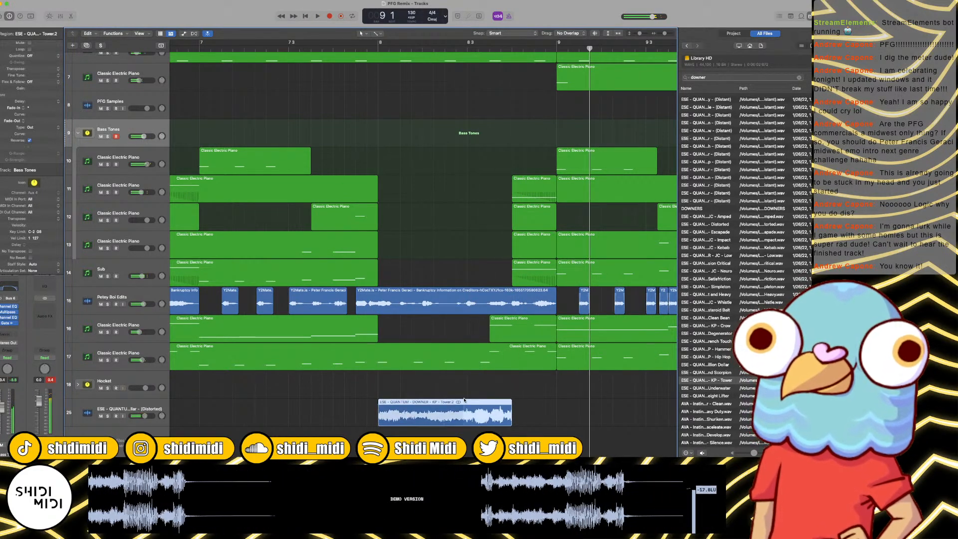
pyautogui.doubleClick(349, 48)
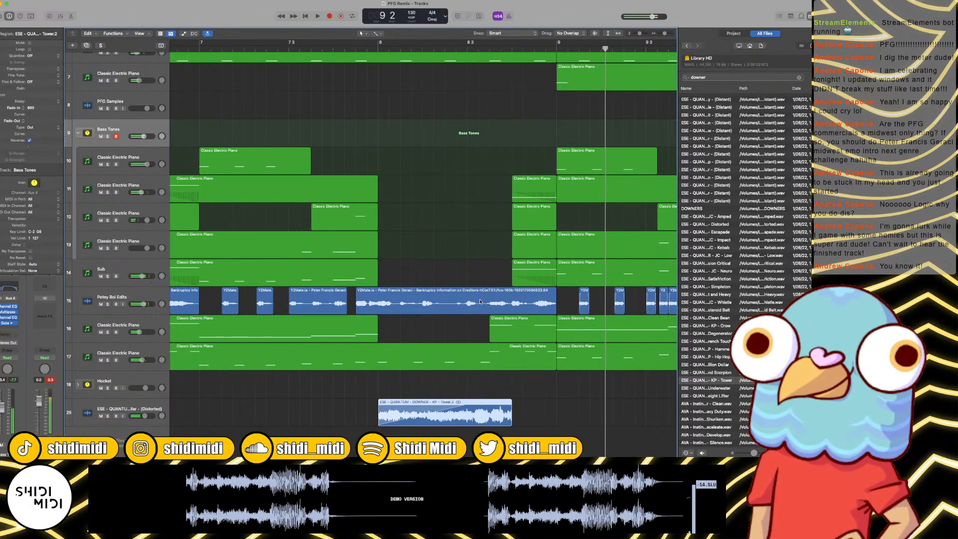
pyautogui.press('space')
pyautogui.press('super+Left')
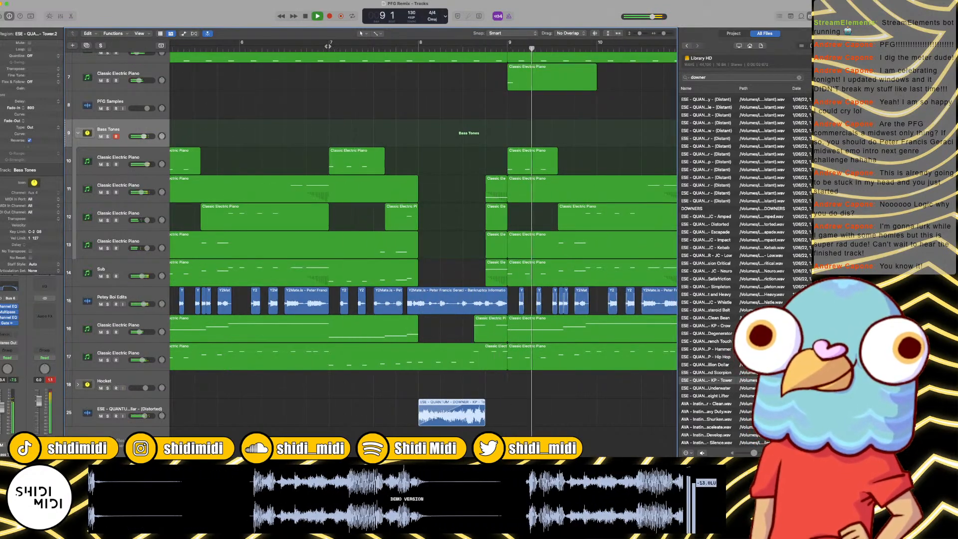
pyautogui.press('super+Left')
pyautogui.press('super+Left')
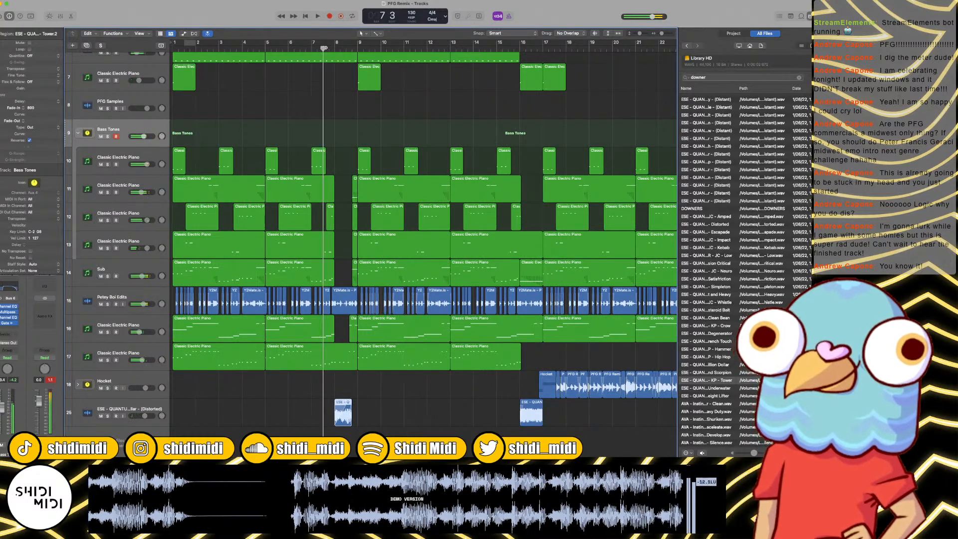
# Step: Delete the short Classic Electric Piano pickup before bar 9 on track 16 and play the transition
pyautogui.press('super+Right')
pyautogui.press('super+Right')
pyautogui.press('space')
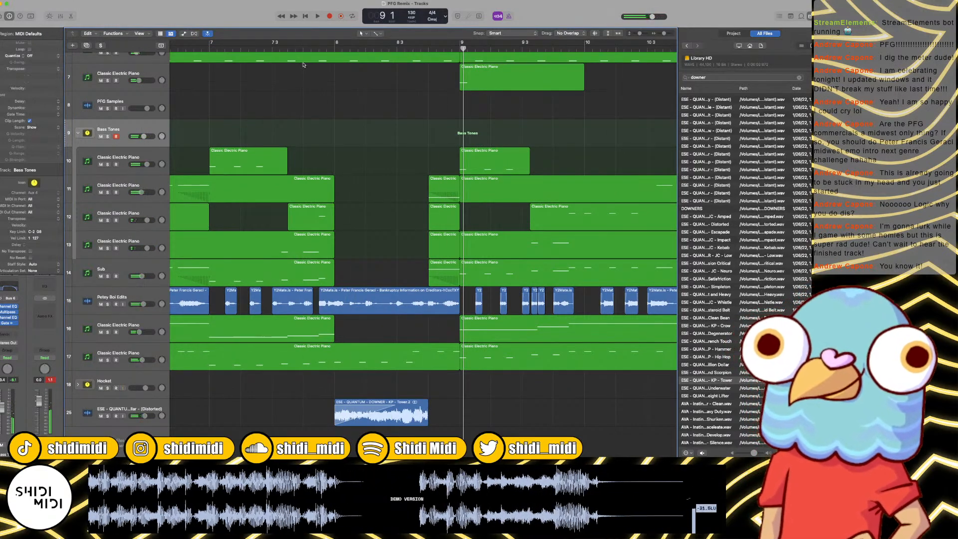
pyautogui.press('space')
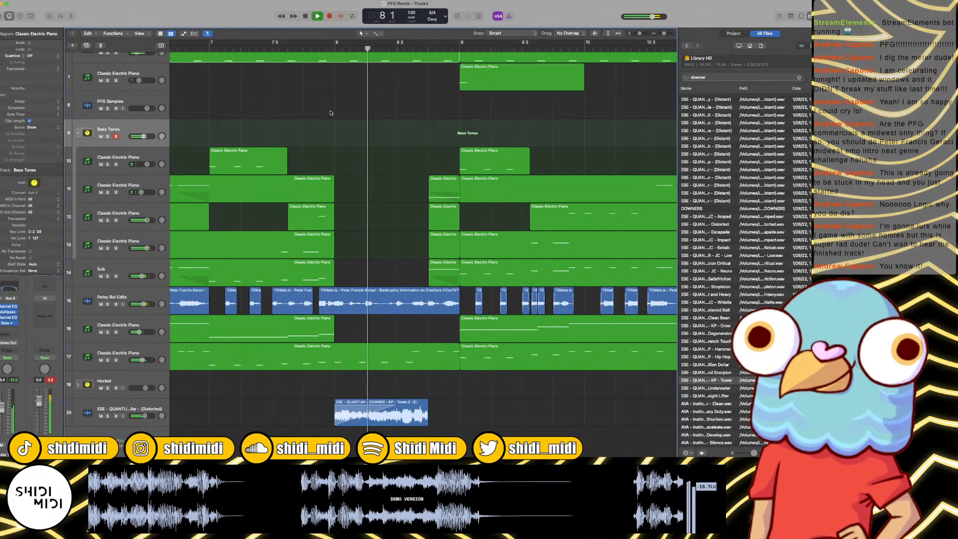
# Step: Shorten the track 6 region to end around bar 8 and copy the bar-9 Classic Electric Piano region on track 7 to bar 8
pyautogui.press('super+Left')
pyautogui.press('super+Left')
pyautogui.scroll(7, 395, 157)
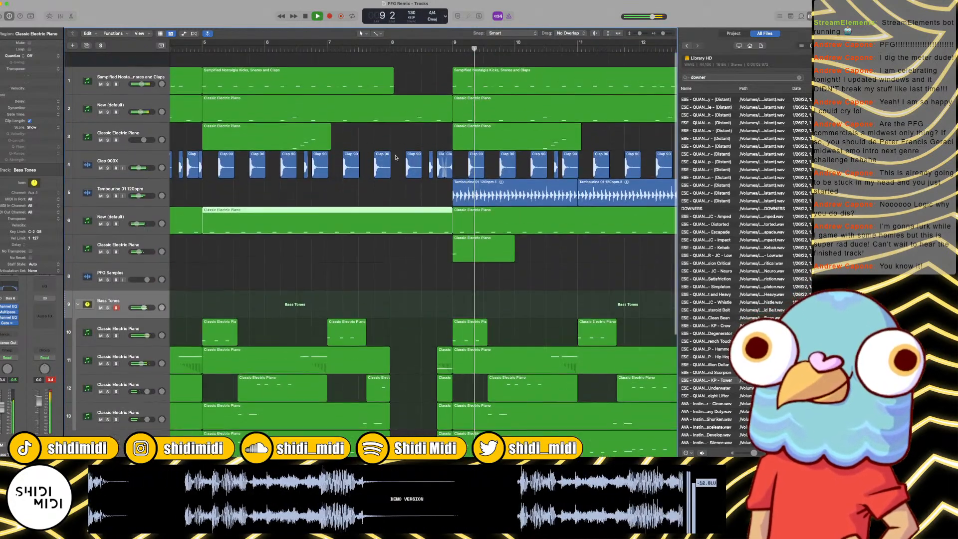
pyautogui.scroll(-1, 396, 158)
pyautogui.press('space')
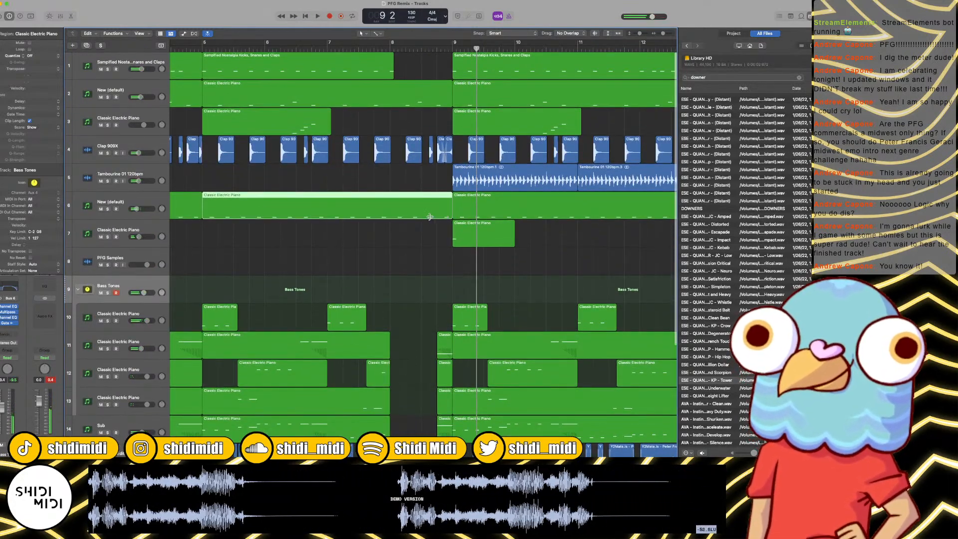
pyautogui.moveTo(431, 217); pyautogui.dragTo(394, 218)
pyautogui.moveTo(482, 234)
pyautogui.mouseDown()
pyautogui.moveTo(420, 234)
pyautogui.moveTo(486, 236)
pyautogui.mouseUp()
# Step: Play the arrangement through bar 11 to check the edited bar-8 break and the section after it
pyautogui.press('space')
pyautogui.press('super+Left')
pyautogui.press('super+Left')
pyautogui.press('super+Left')
pyautogui.press('super+Left')
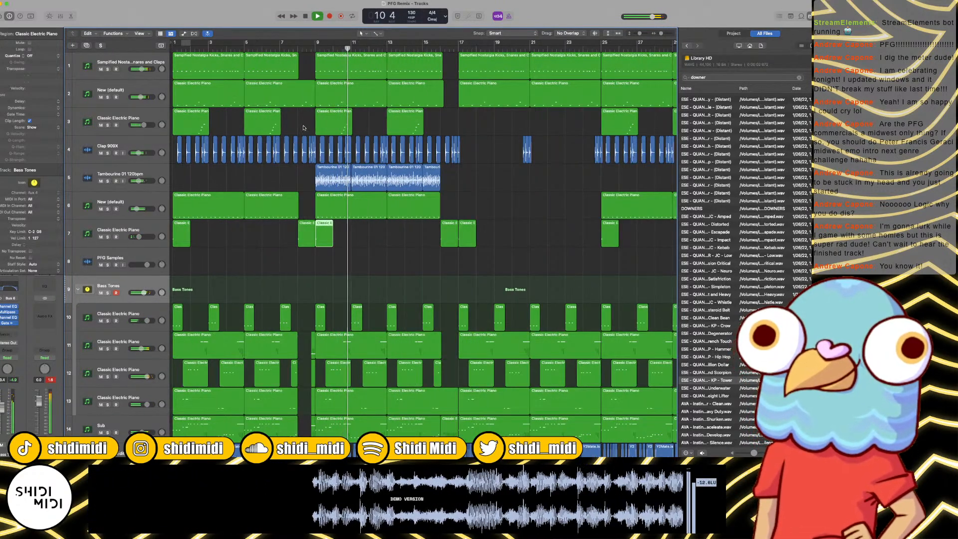
pyautogui.press('super+Right')
pyautogui.press('super+Right')
pyautogui.press('super+Right')
pyautogui.press('super+Right')
pyautogui.press('super+Right')
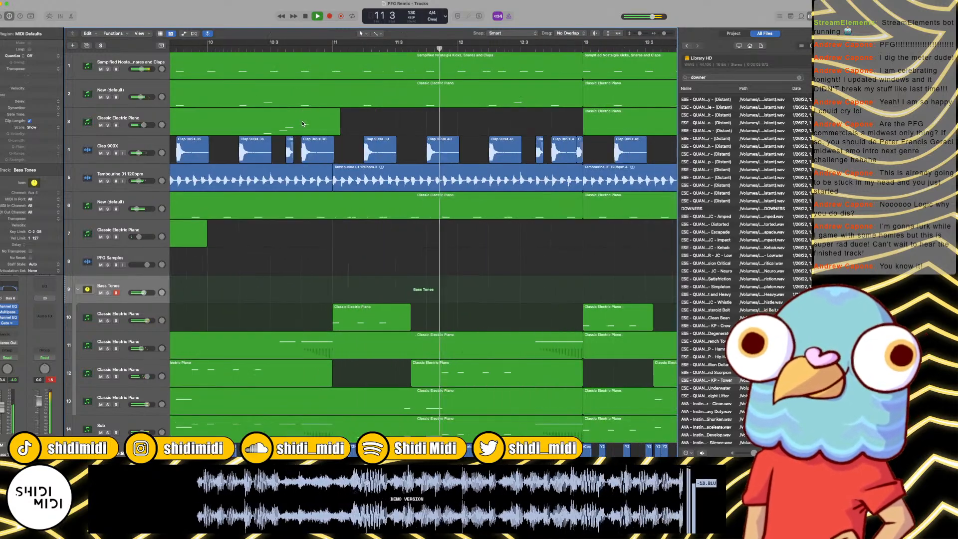
pyautogui.press('space')
# Step: Play the arrangement from around bar 7 through bar 18, reviewing all tracks across the bar-8 and bar-16 breaks
pyautogui.hscroll(-9, 303, 123)
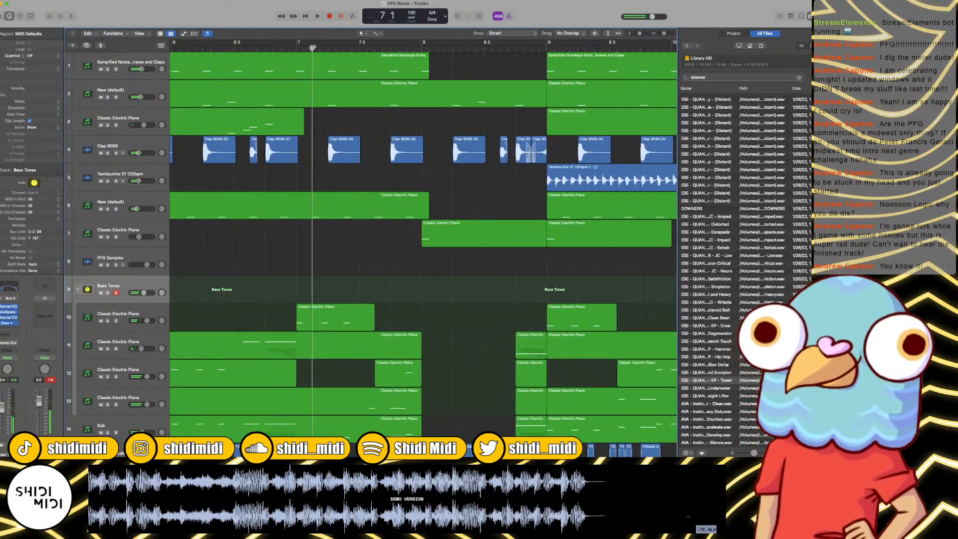
pyautogui.press('super+Left')
pyautogui.press('super+Left')
pyautogui.press('super+Left')
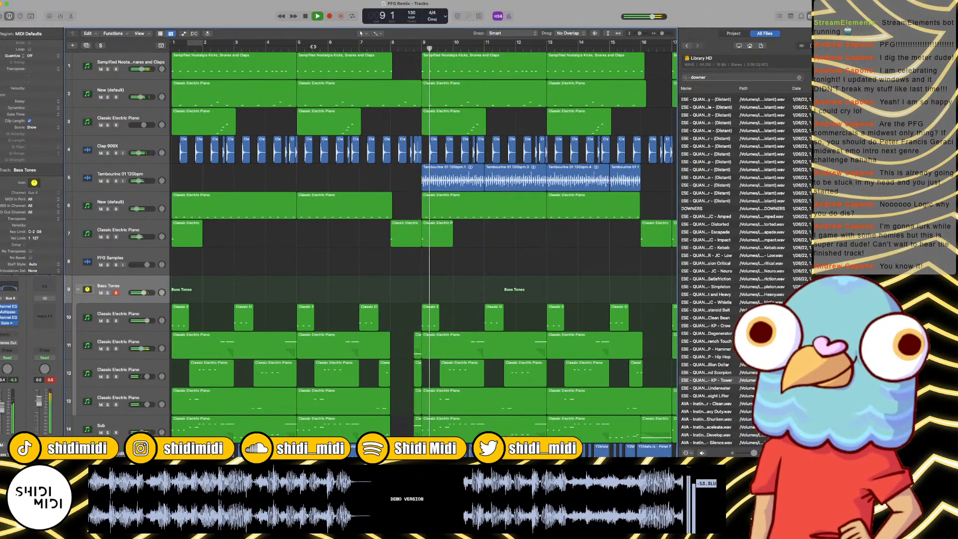
pyautogui.hscroll(5, 418, 255)
pyautogui.scroll(-5, 418, 255)
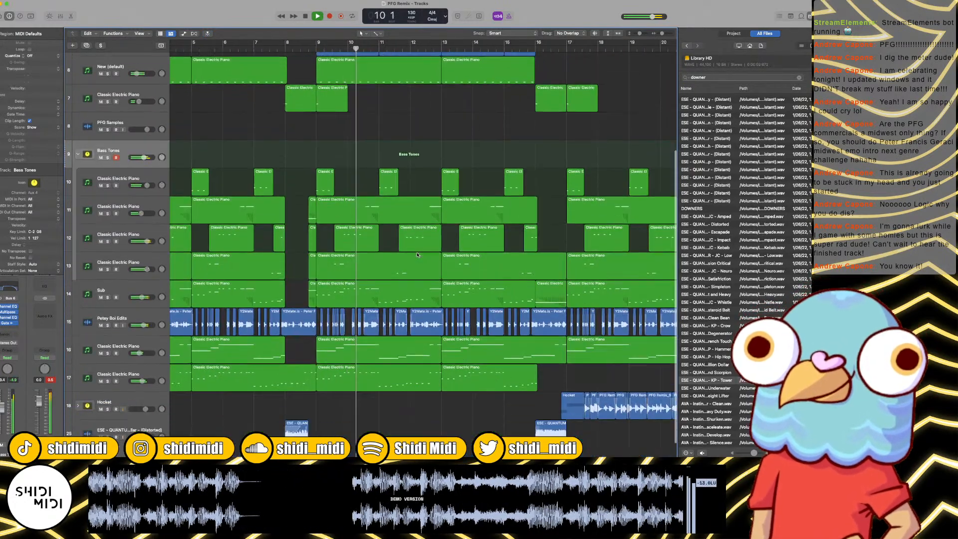
pyautogui.scroll(-1, 418, 254)
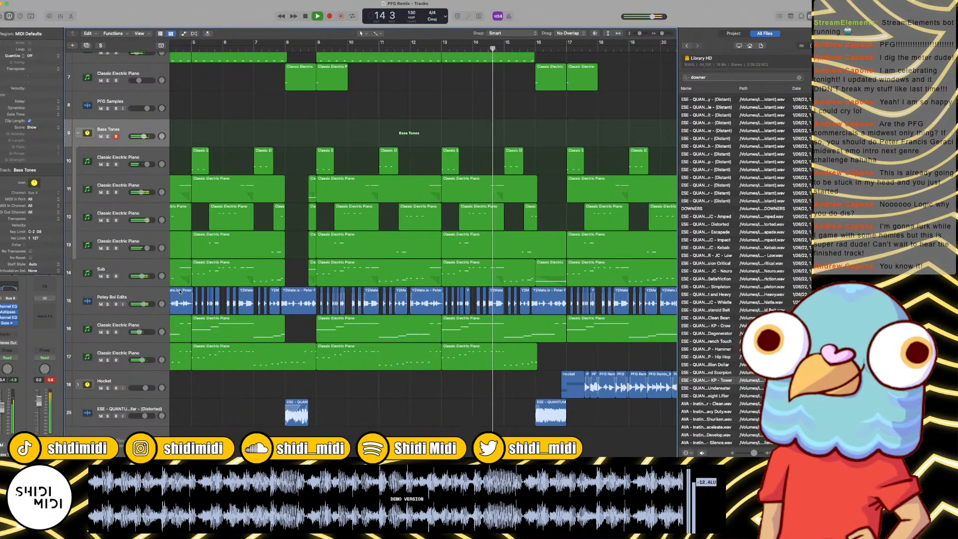
pyautogui.hscroll(5, 375, 367)
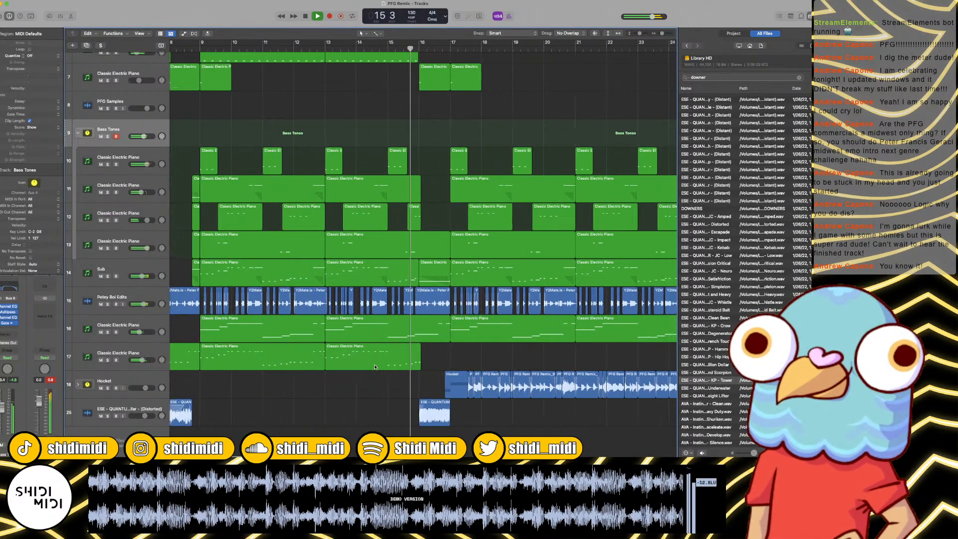
pyautogui.hscroll(1, 375, 367)
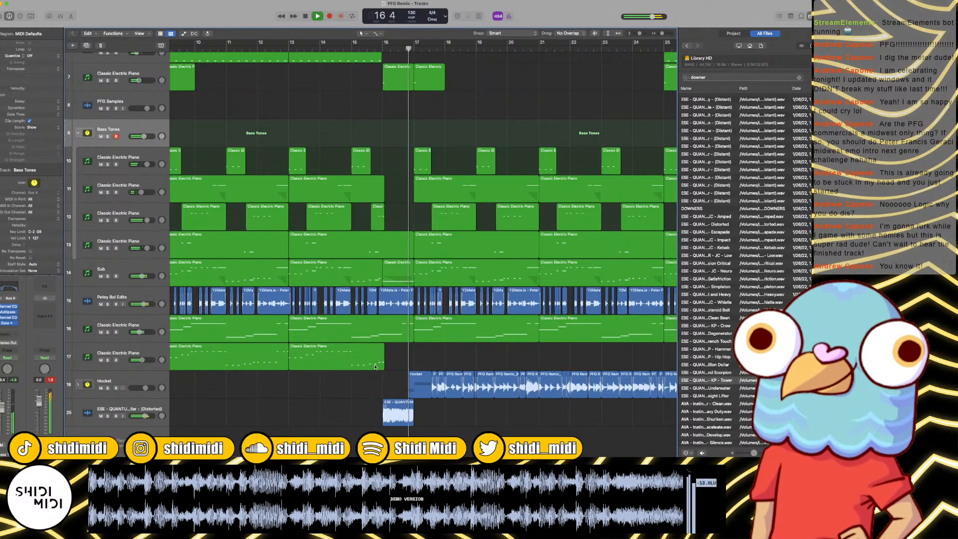
pyautogui.hscroll(2, 375, 367)
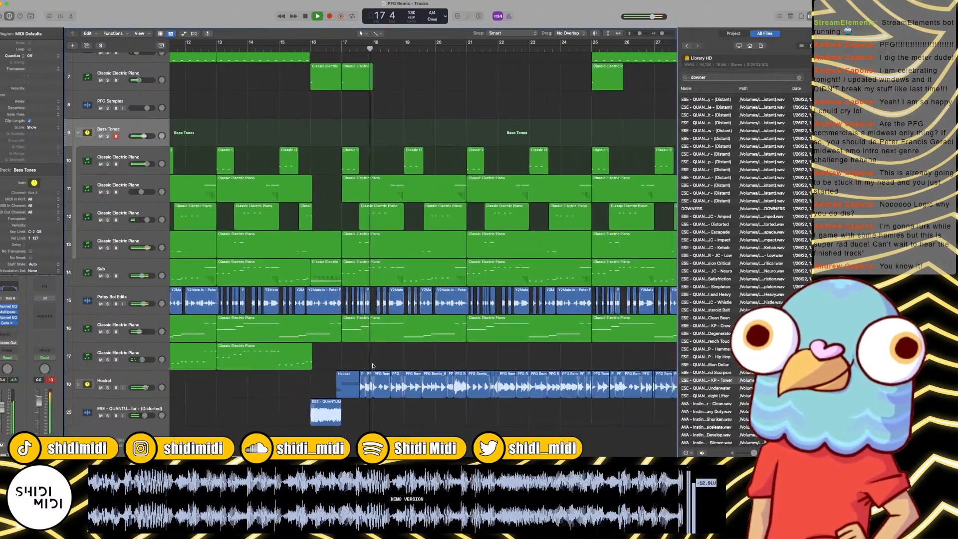
pyautogui.scroll(5, 333, 100)
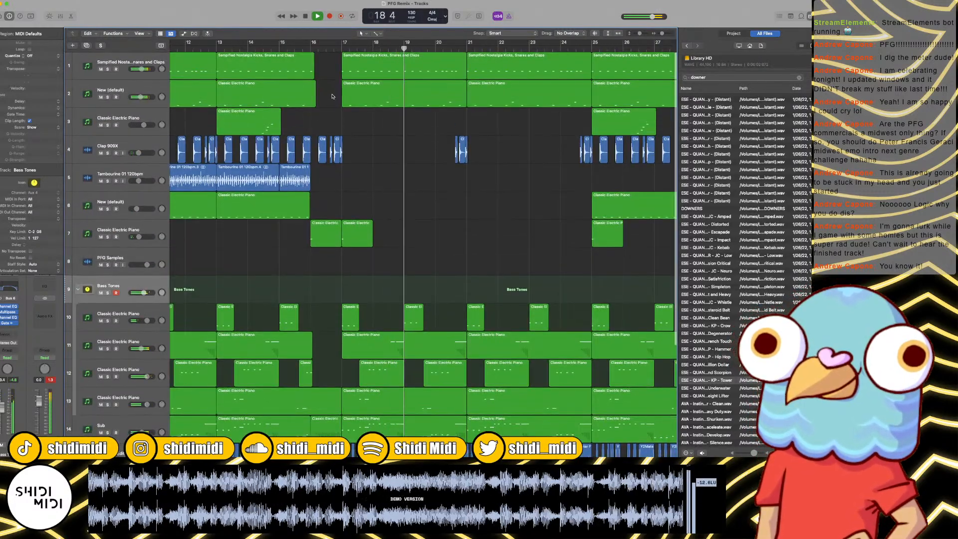
# Step: Replace the clap regions just before bar 17 on the Clap 909X track with copies of the two before bar 9, and play them back
pyautogui.press('super+Right')
pyautogui.press('super+Right')
pyautogui.press('super+Right')
pyautogui.press('space')
pyautogui.hscroll(-15, 477, 141)
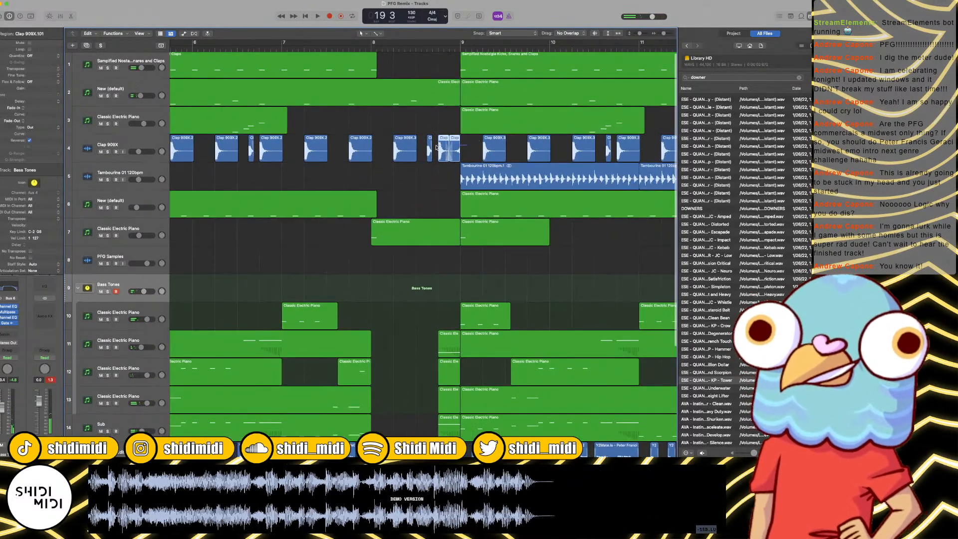
pyautogui.hscroll(10, 438, 147)
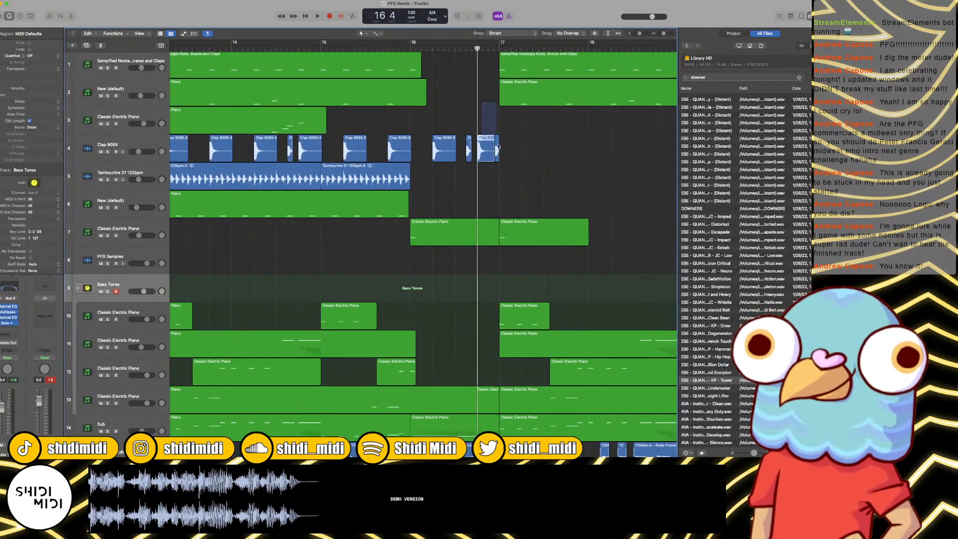
pyautogui.moveTo(498, 146)
pyautogui.mouseDown()
pyautogui.moveTo(513, 148)
pyautogui.moveTo(488, 154)
pyautogui.mouseUp()
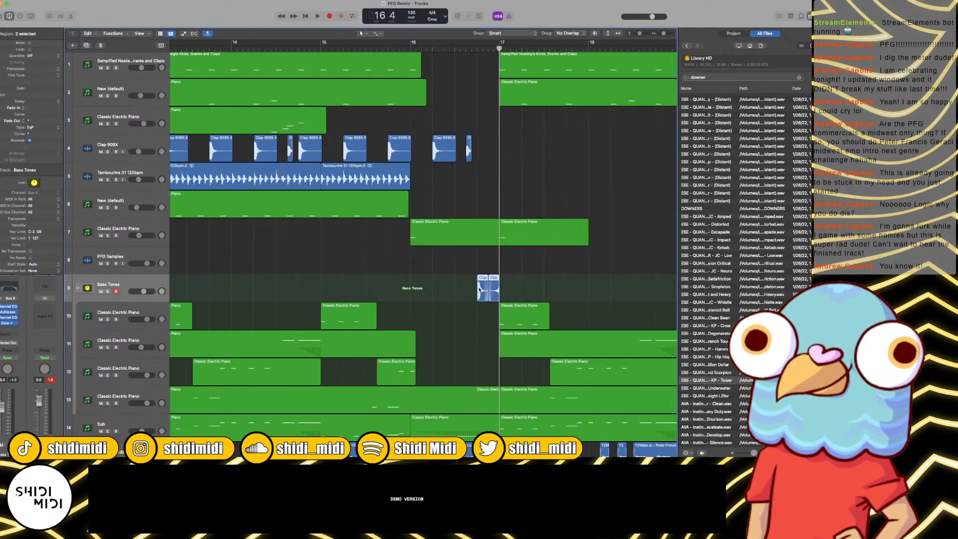
pyautogui.moveTo(479, 290); pyautogui.dragTo(479, 149)
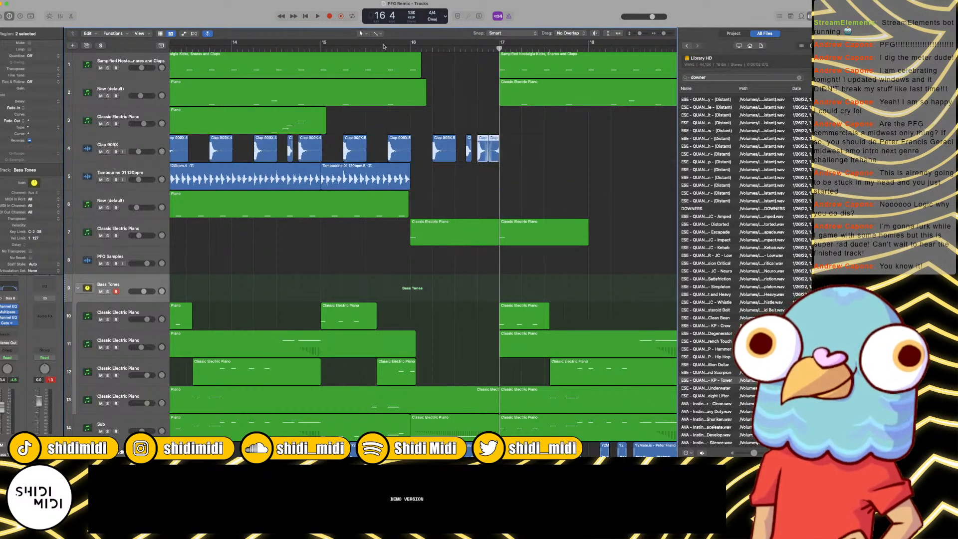
pyautogui.click(384, 46)
pyautogui.press('space')
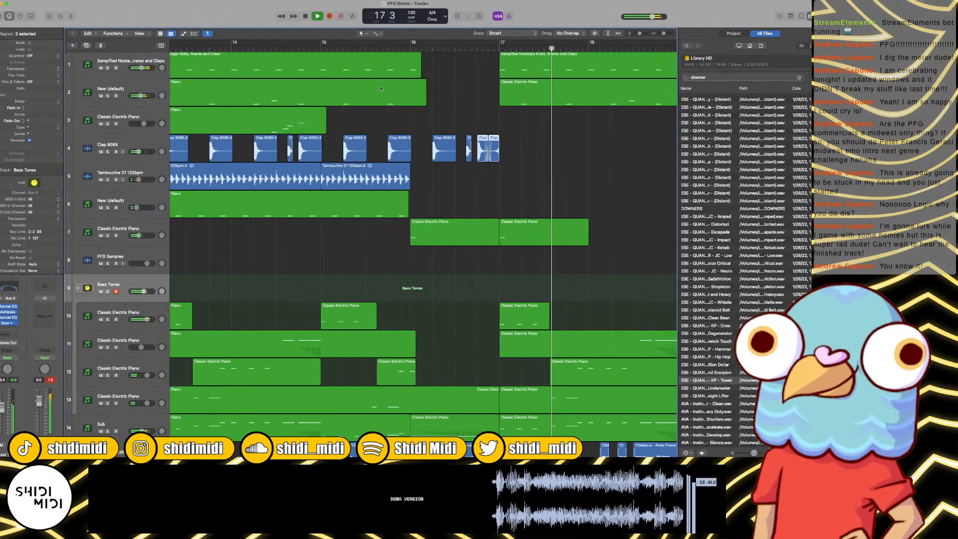
# Step: Play the arrangement from bar 17 through bar 23, reviewing all tracks in the section after the bar-16 break
pyautogui.click(394, 104)
pyautogui.press('super+Left')
pyautogui.press('super+Left')
pyautogui.press('super+Left')
pyautogui.press('super+Left')
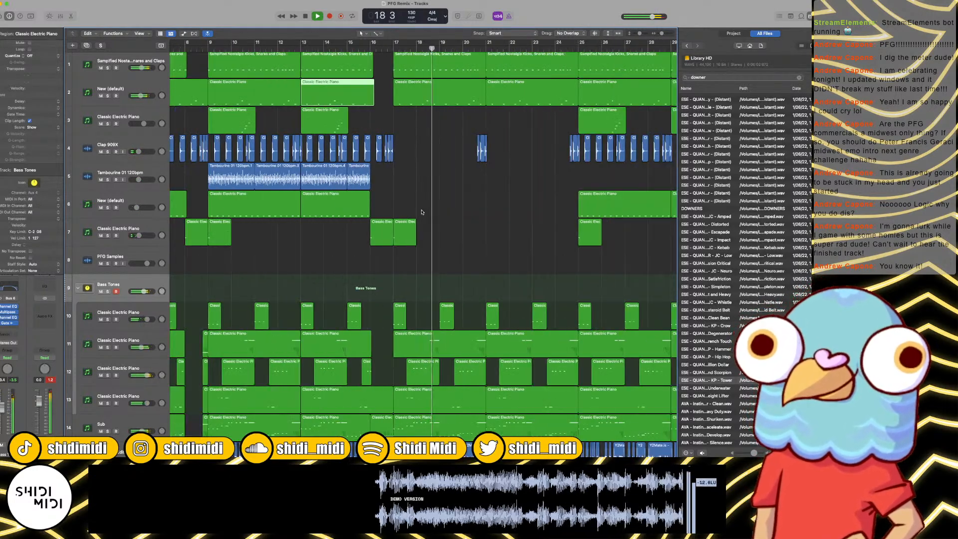
pyautogui.scroll(-6, 407, 149)
pyautogui.scroll(6, 420, 203)
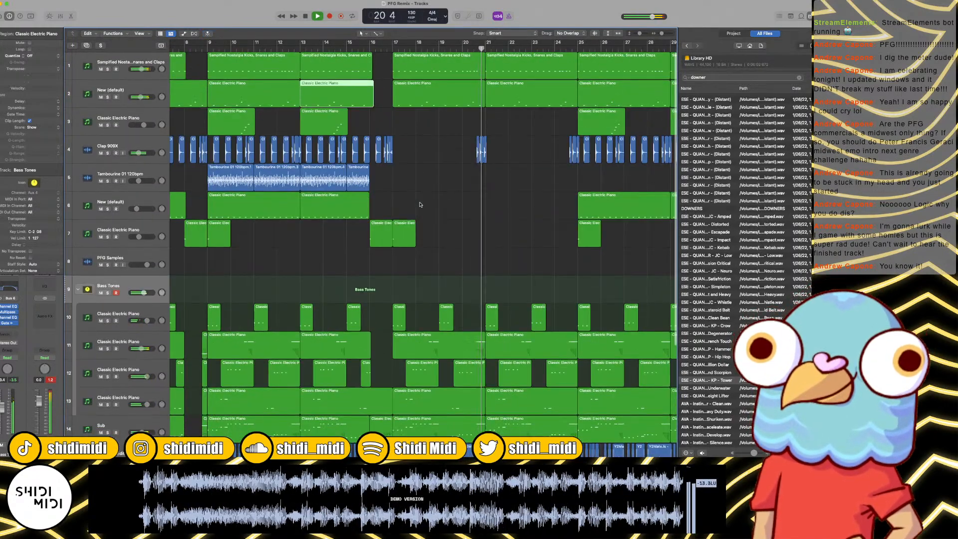
pyautogui.hscroll(2, 469, 214)
pyautogui.scroll(-5, 469, 214)
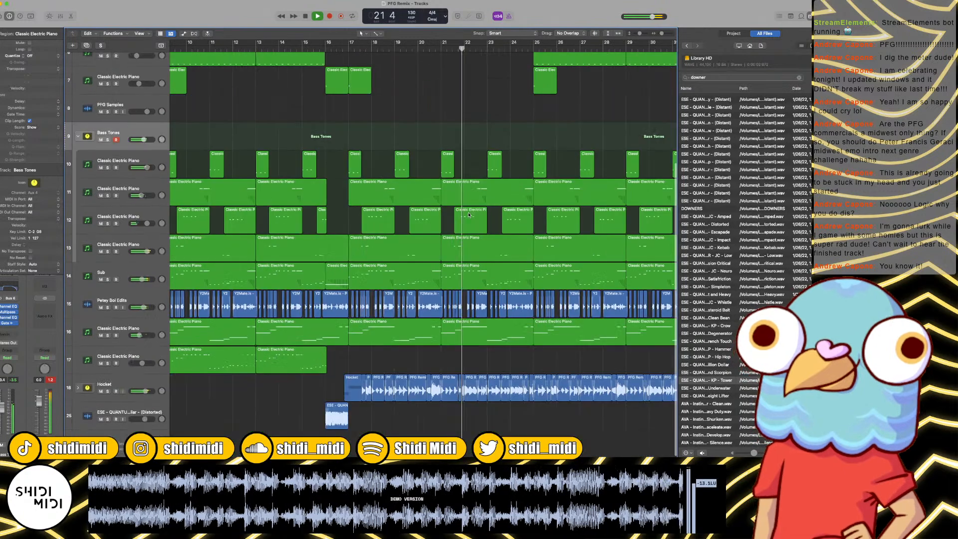
pyautogui.scroll(5, 449, 207)
pyautogui.hscroll(3, 439, 204)
pyautogui.scroll(1, 435, 202)
pyautogui.hscroll(-3, 450, 190)
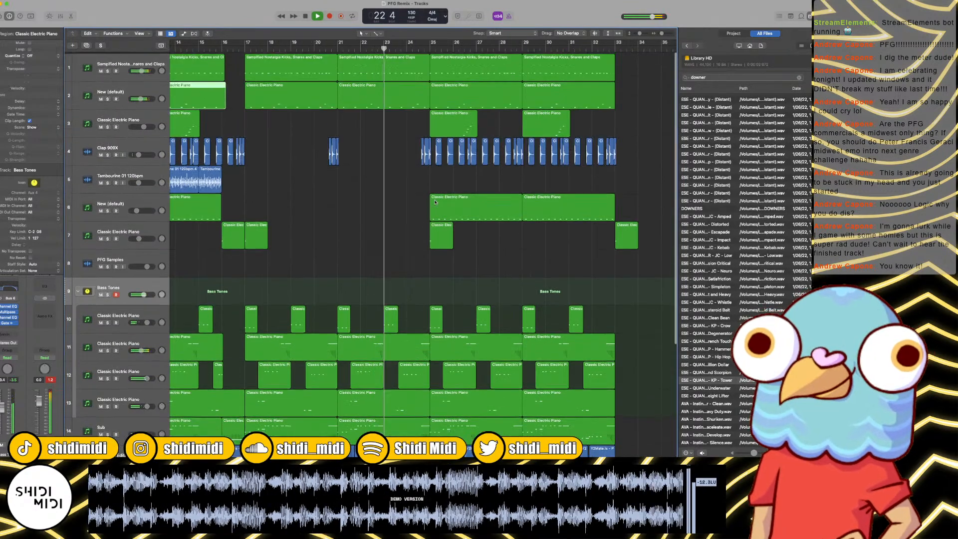
pyautogui.press('space')
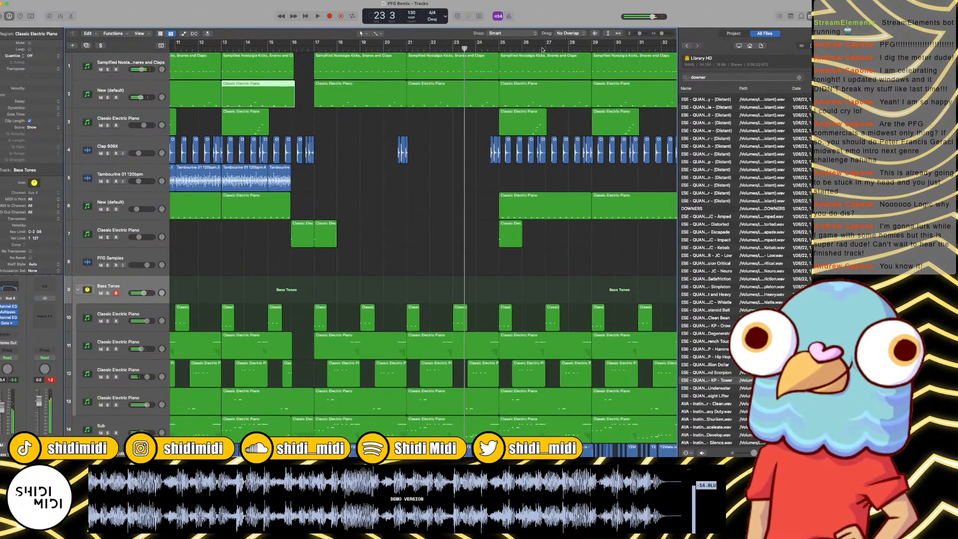
# Step: Split off the tail of the track 3 bar-25 region near bar 26 beat 4, repeat it across bars 17 to 20, and play the result
pyautogui.click(540, 49)
pyautogui.click(543, 122)
pyautogui.press('super+t')
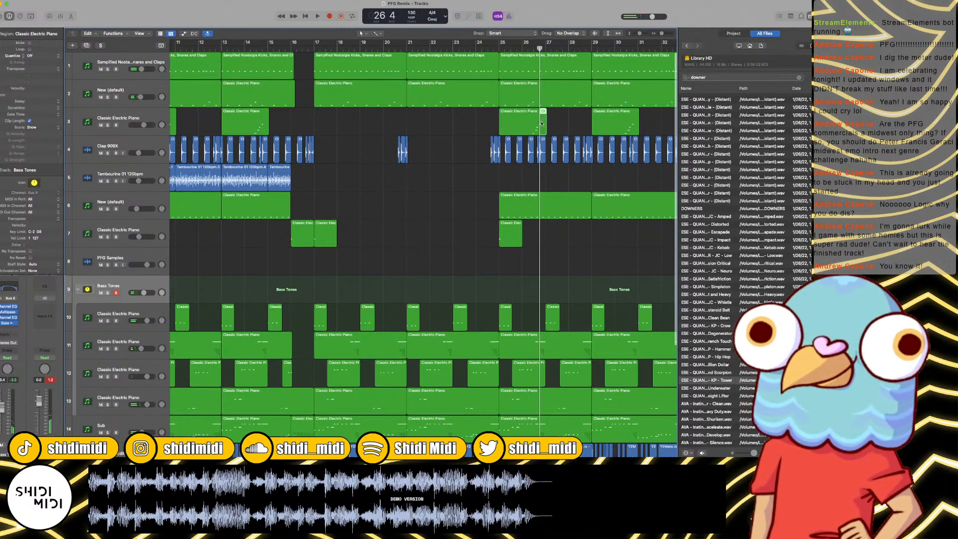
pyautogui.moveTo(543, 123); pyautogui.dragTo(370, 124)
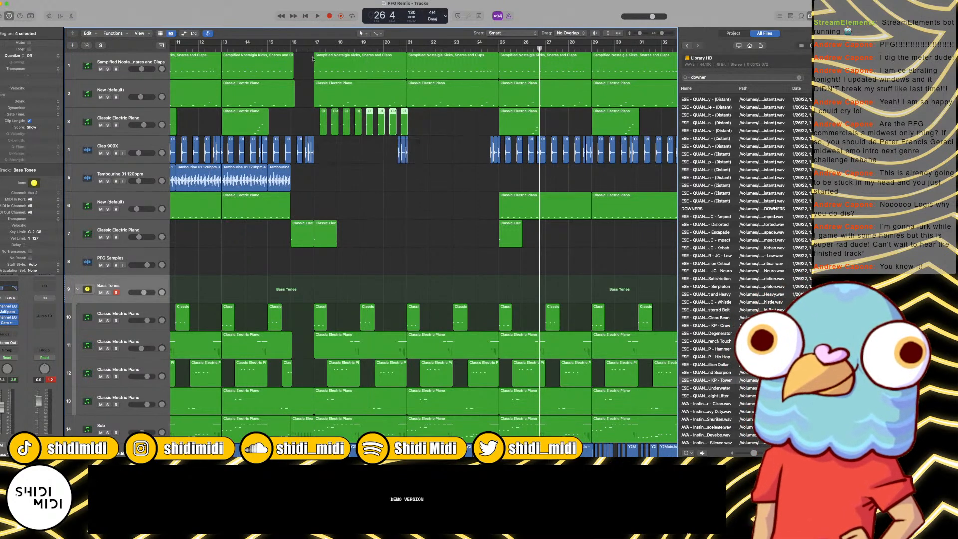
pyautogui.press('space')
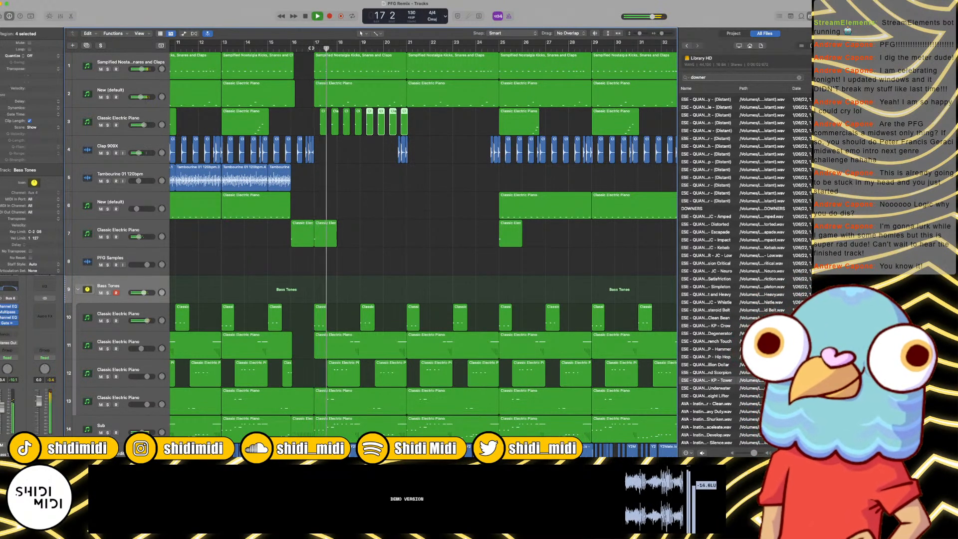
pyautogui.press('super+Right')
pyautogui.press('super+Right')
pyautogui.press('super+Right')
pyautogui.press('super+Right')
pyautogui.press('super+Right')
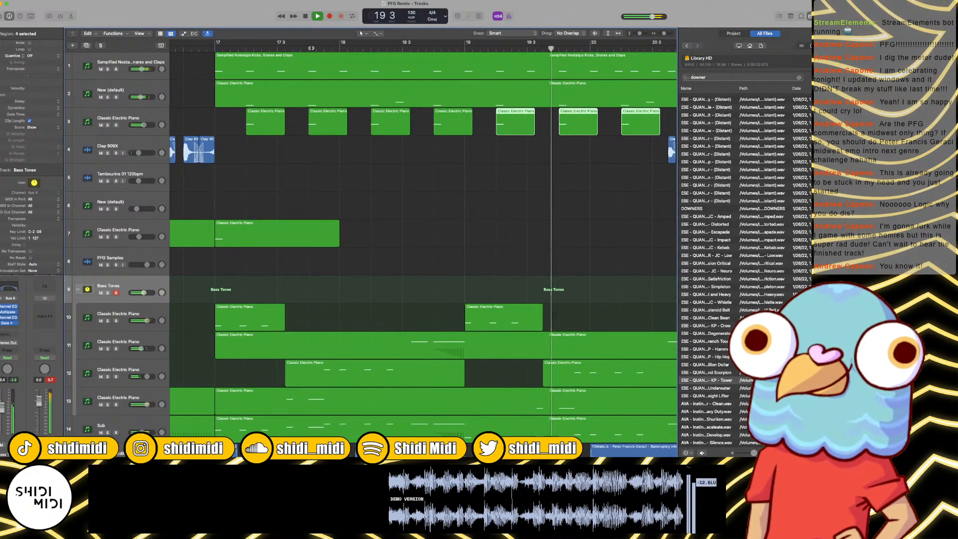
# Step: Open Battery 4 on track 3, inspect its fourth cell during playback, and close the plug-in window
pyautogui.press('space')
pyautogui.click(133, 121)
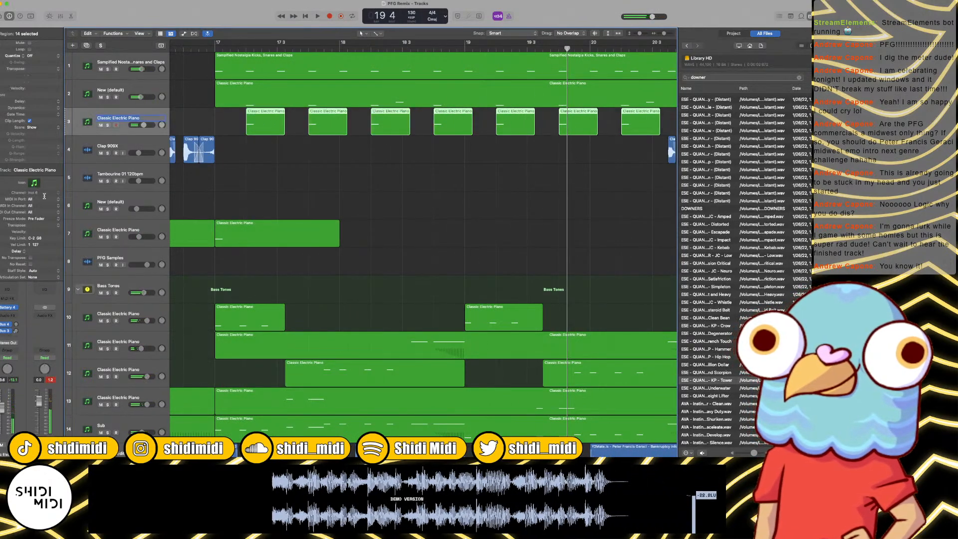
pyautogui.click(9, 308)
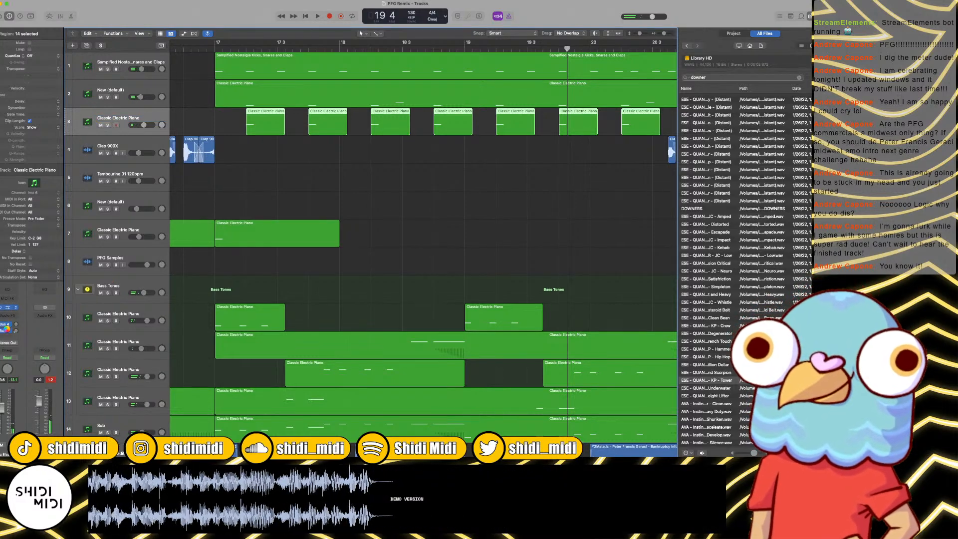
pyautogui.click(433, 135)
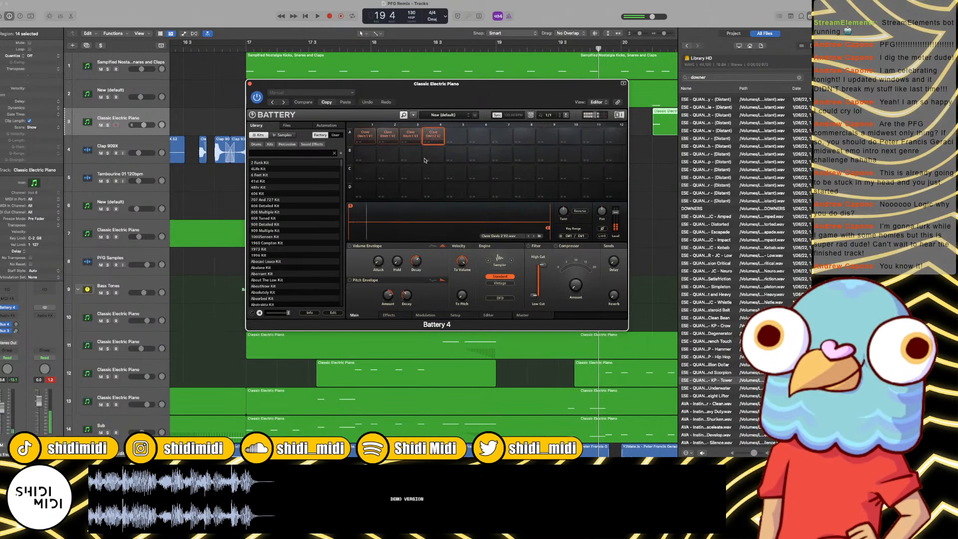
pyautogui.press('space')
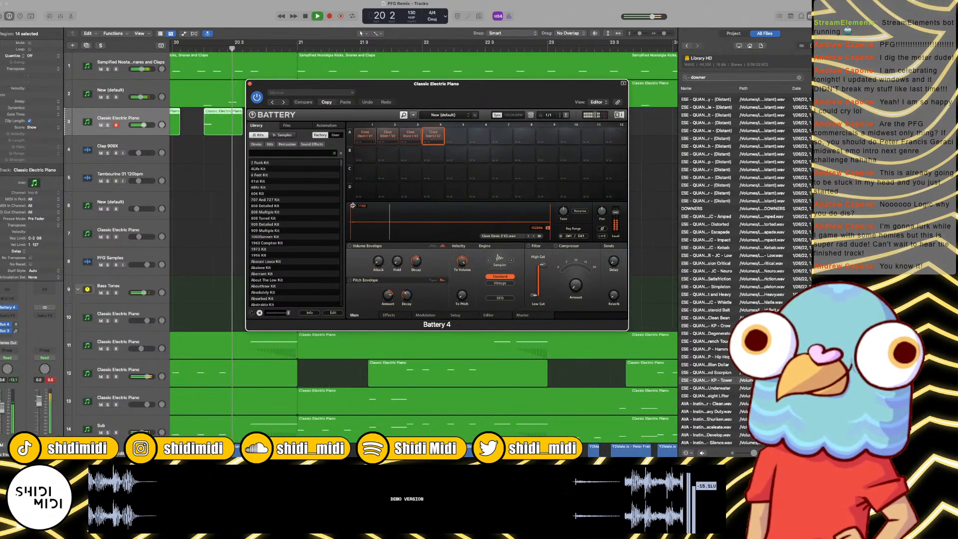
pyautogui.click(250, 84)
pyautogui.press('space')
# Step: Play the arrangement from around bar 14 to check the lead-in to the short track 3 regions after bar 17
pyautogui.hscroll(-20, 272, 110)
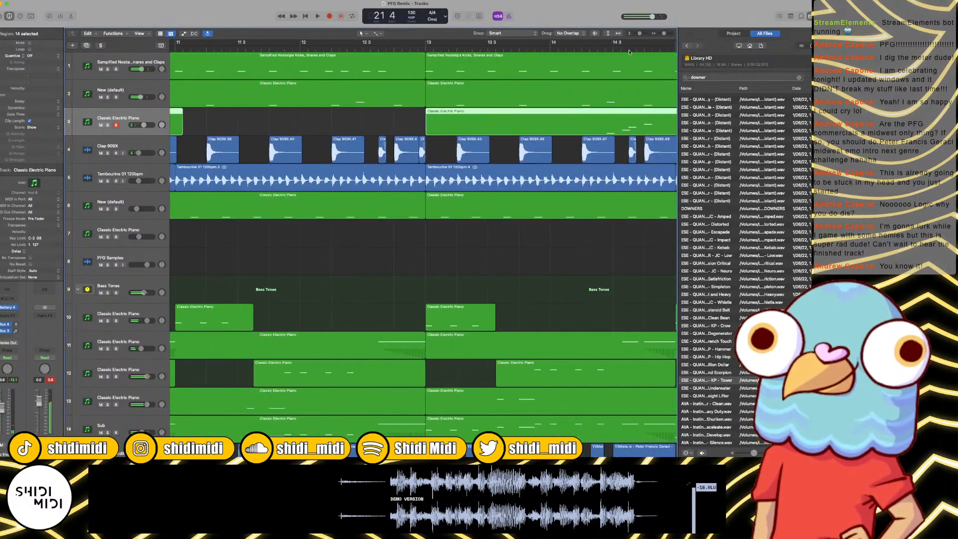
pyautogui.click(636, 49)
pyautogui.press('space')
pyautogui.press('super+Left')
pyautogui.press('super+Left')
pyautogui.press('super+Left')
pyautogui.press('super+Left')
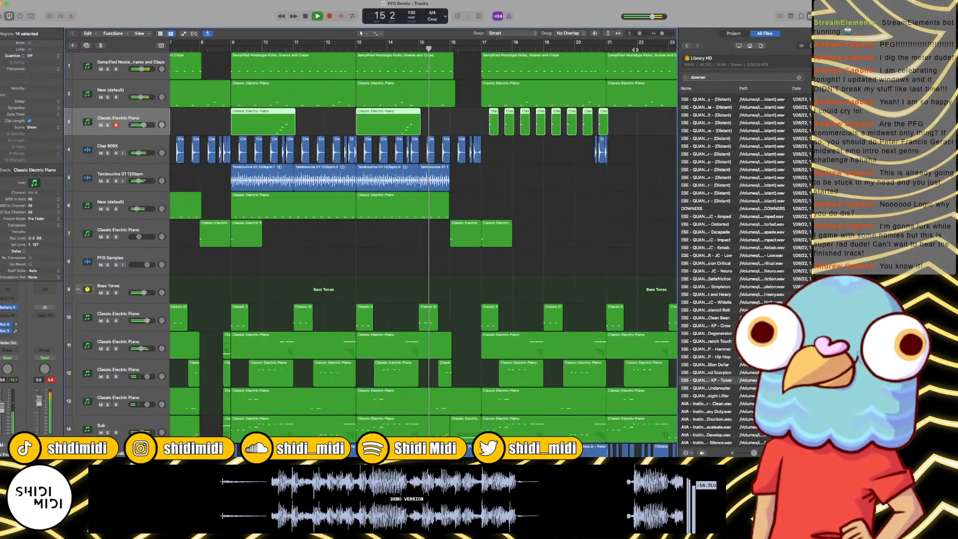
# Step: Copy the eight short track 3 regions four bars forward to fill bars 21 to 24, and delete the longer track 3 region at bar 25
pyautogui.hscroll(2, 560, 151)
pyautogui.hscroll(1, 560, 150)
pyautogui.moveTo(574, 112); pyautogui.dragTo(542, 122)
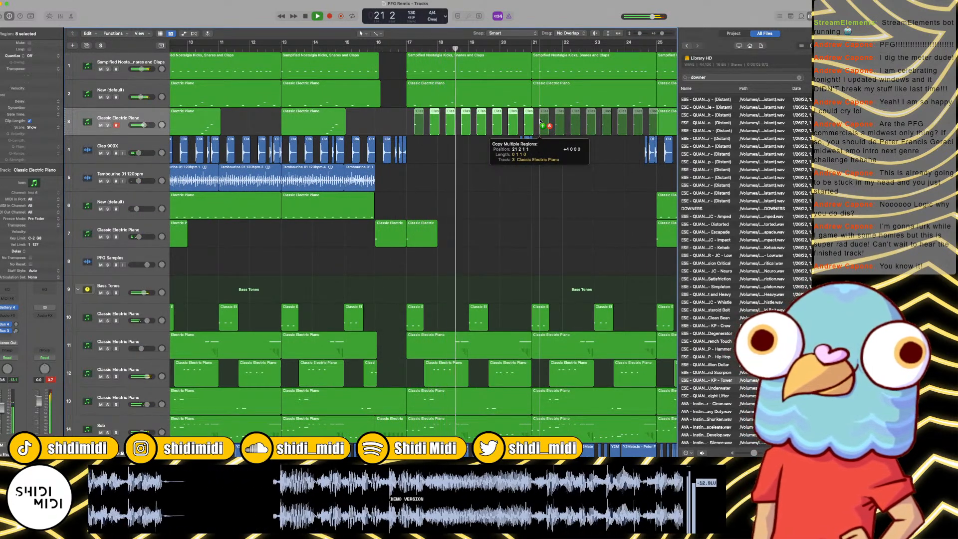
pyautogui.moveTo(540, 121); pyautogui.dragTo(539, 121)
pyautogui.hscroll(5, 540, 121)
pyautogui.click(540, 121)
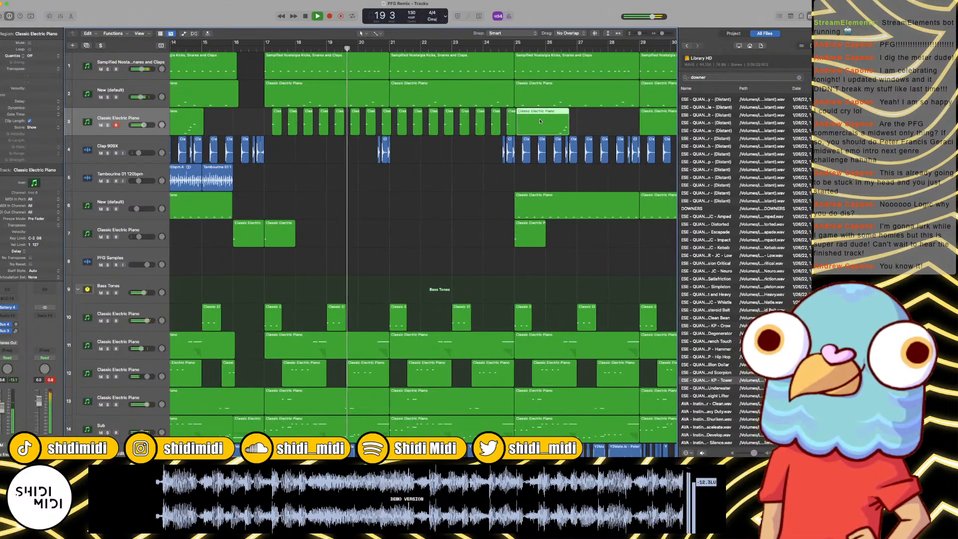
pyautogui.press('Delete')
# Step: Play the arrangement from bar 14 through bar 25, reviewing all tracks across the bar-16 break and the extended track 3 pattern
pyautogui.press('super+Left')
pyautogui.press('super+Left')
pyautogui.press('super+Left')
pyautogui.press('super+Left')
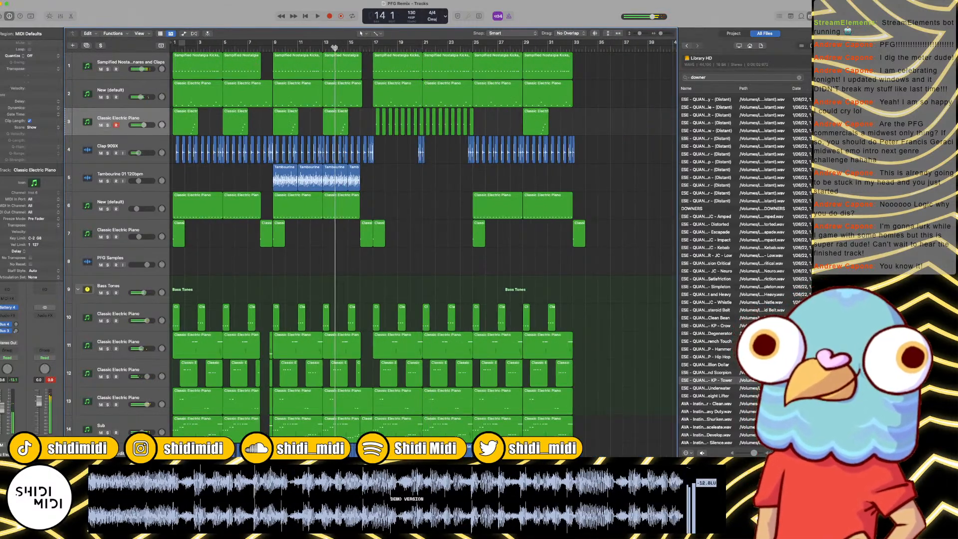
pyautogui.press('space')
pyautogui.press('super+Right')
pyautogui.press('super+Right')
pyautogui.press('super+Right')
pyautogui.press('super+Right')
pyautogui.press('super+Right')
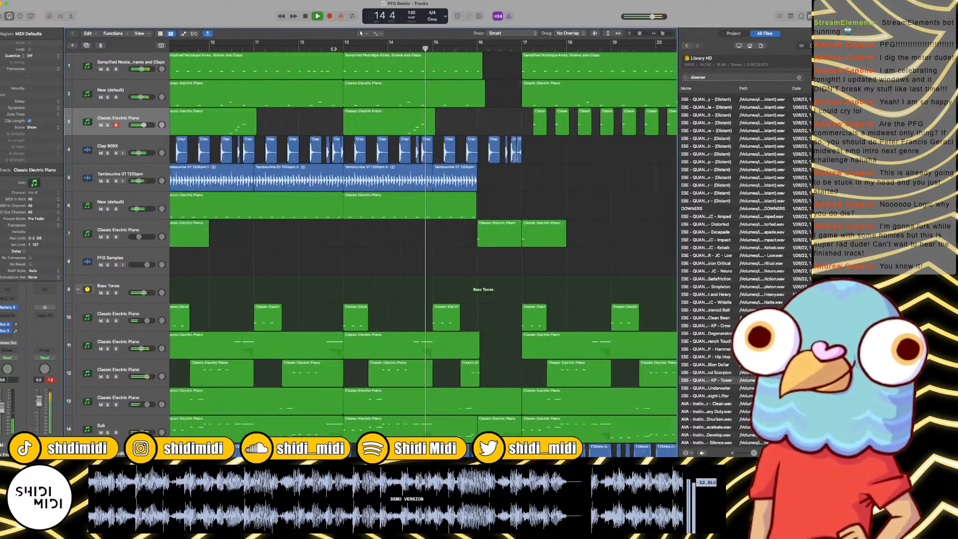
pyautogui.scroll(-3, 367, 104)
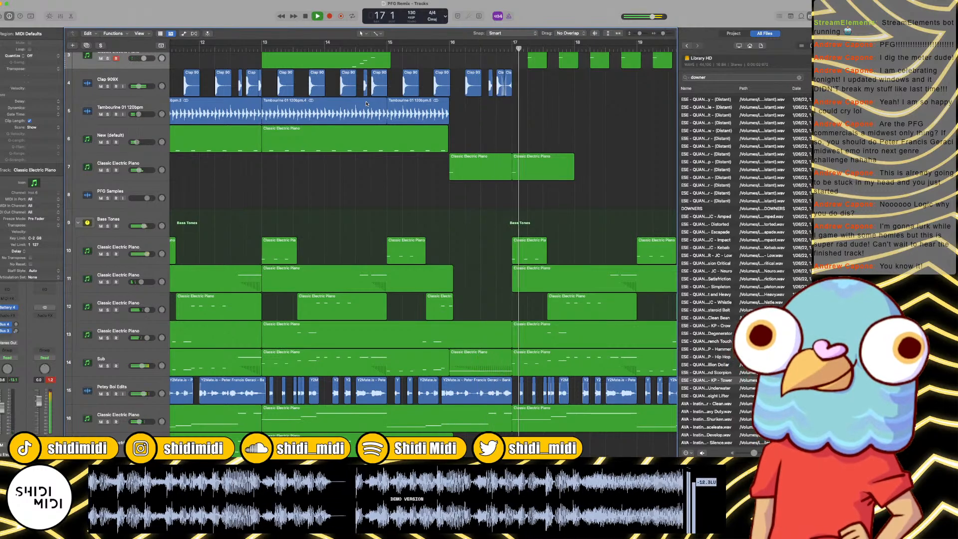
pyautogui.scroll(-2, 366, 104)
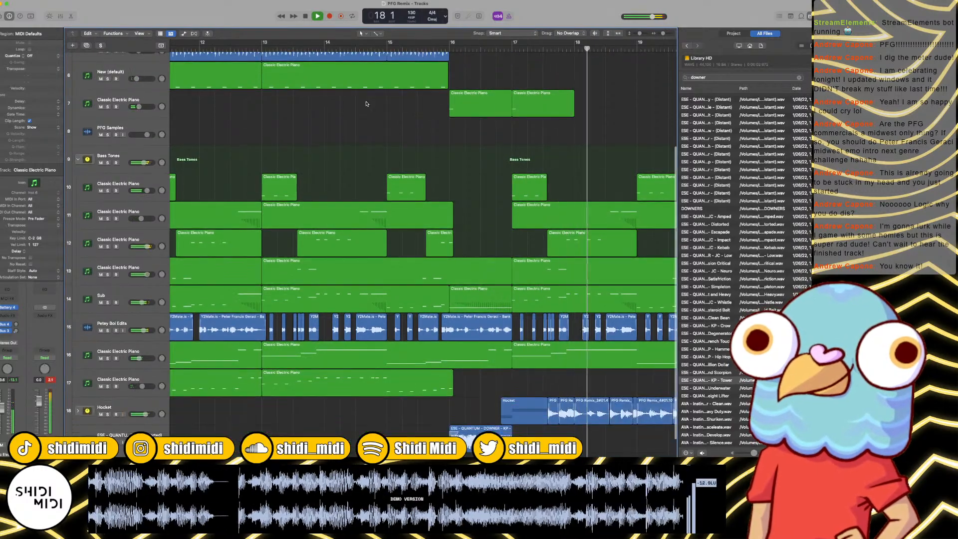
pyautogui.press('super+Left')
pyautogui.press('super+Left')
pyautogui.press('super+Left')
pyautogui.press('super+Left')
pyautogui.press('super+Left')
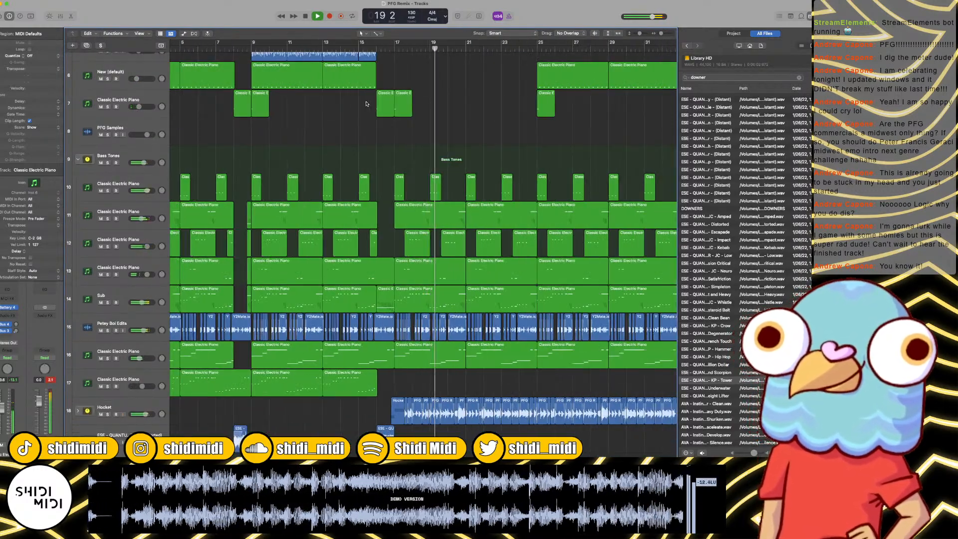
pyautogui.scroll(2, 390, 125)
pyautogui.scroll(-3, 399, 142)
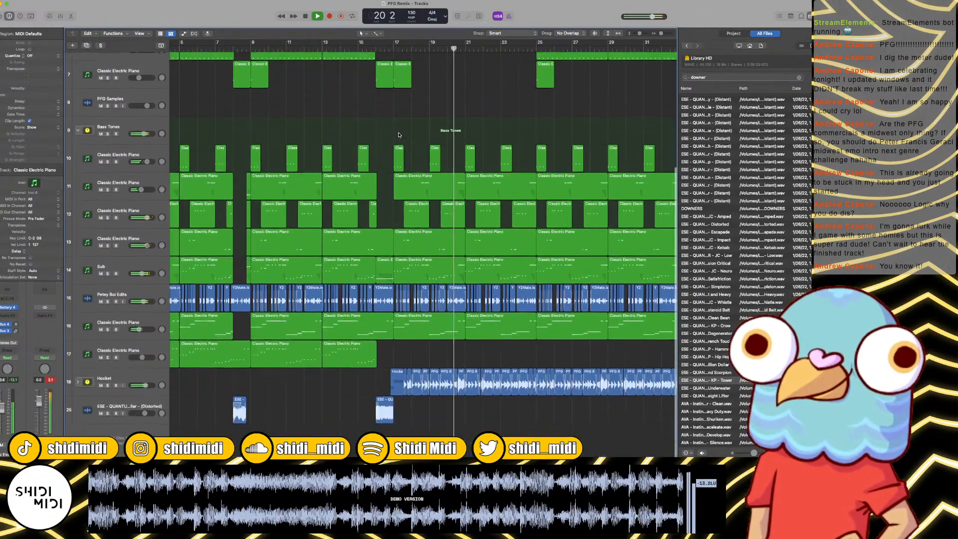
pyautogui.hscroll(5, 441, 185)
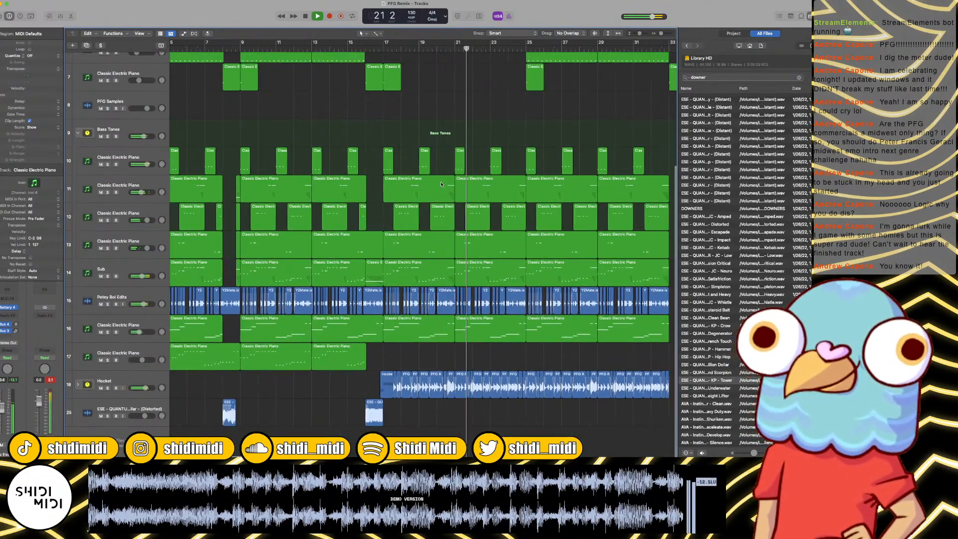
pyautogui.scroll(5, 442, 185)
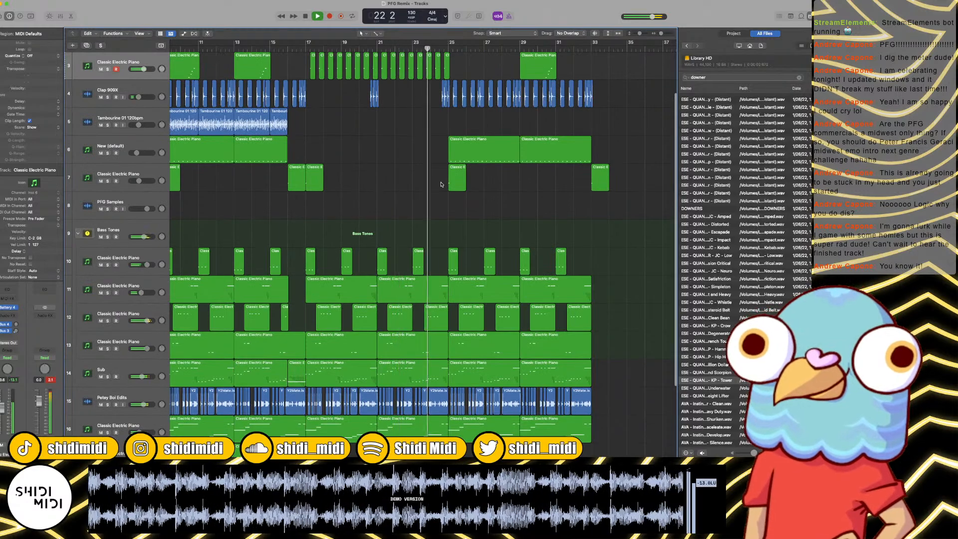
pyautogui.scroll(3, 441, 184)
pyautogui.scroll(-2, 441, 184)
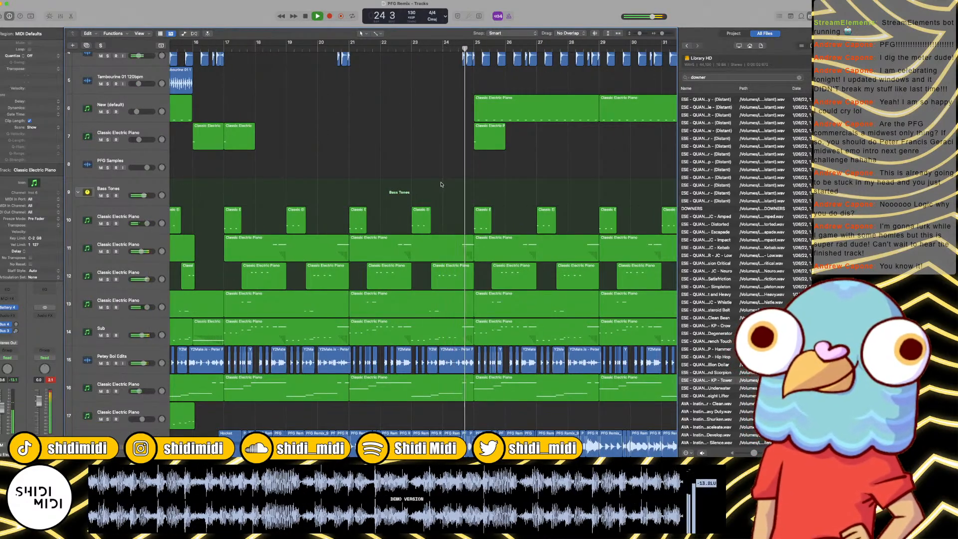
pyautogui.press('space')
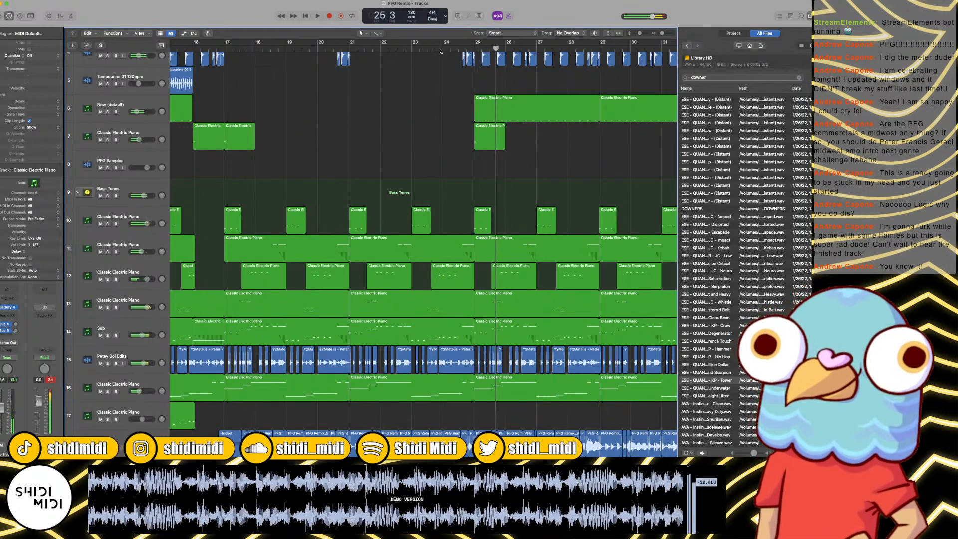
# Step: Replay bars 23 to 25 and check the drum and clap tracks leading into bar 25
pyautogui.press('super+Right')
pyautogui.press('super+Right')
pyautogui.press('space')
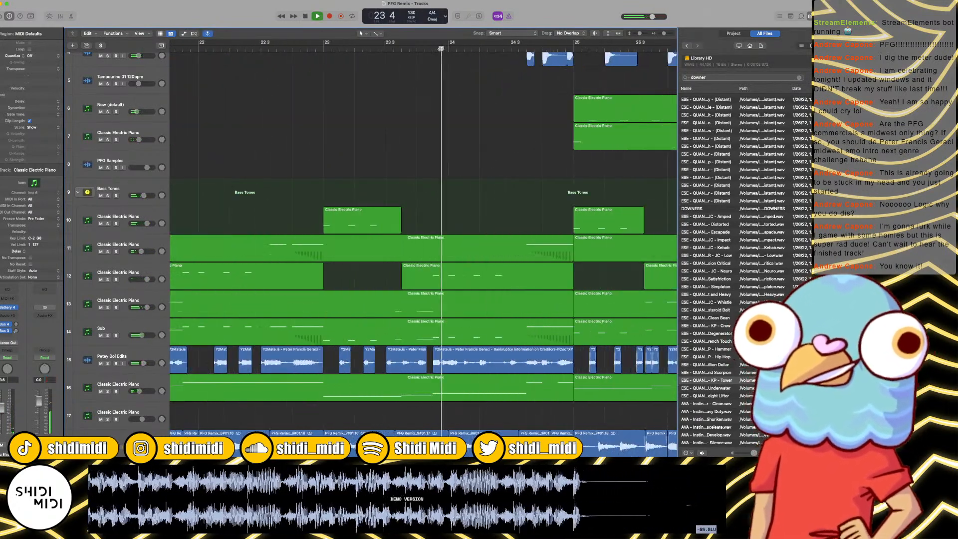
pyautogui.scroll(4, 436, 112)
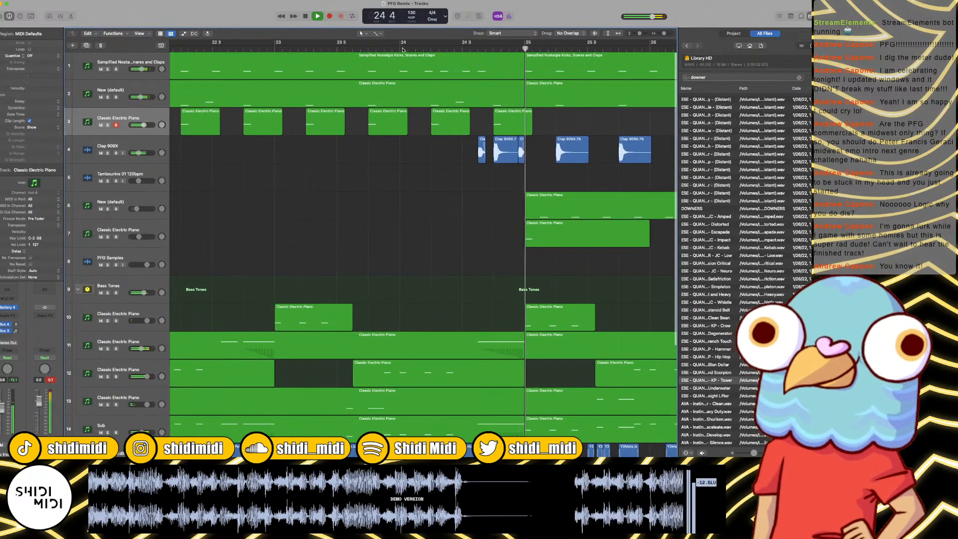
pyautogui.press('space')
# Step: Split the track 1 drum region just after bar 24 and delete the part up to bar 25
pyautogui.click(414, 62)
pyautogui.press('super+t')
pyautogui.click(413, 62)
pyautogui.press('Delete')
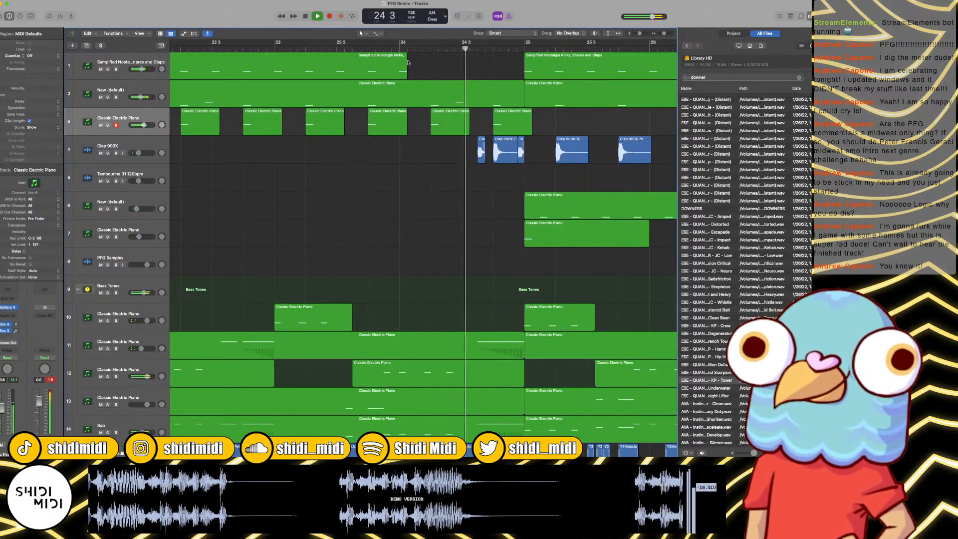
# Step: Delete the Hocket region that starts at bar 24 on track 18, and play the transition into bar 25
pyautogui.scroll(-5, 478, 174)
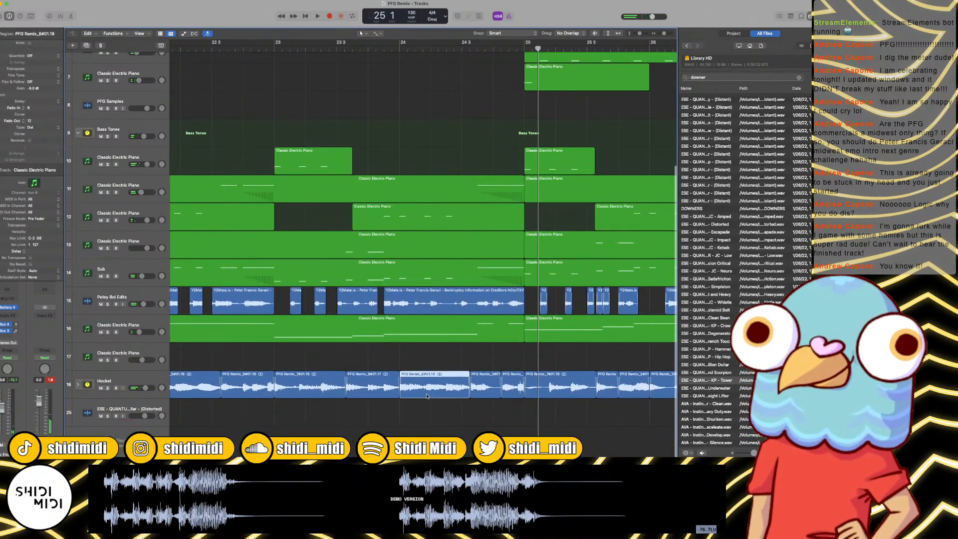
pyautogui.press('Delete')
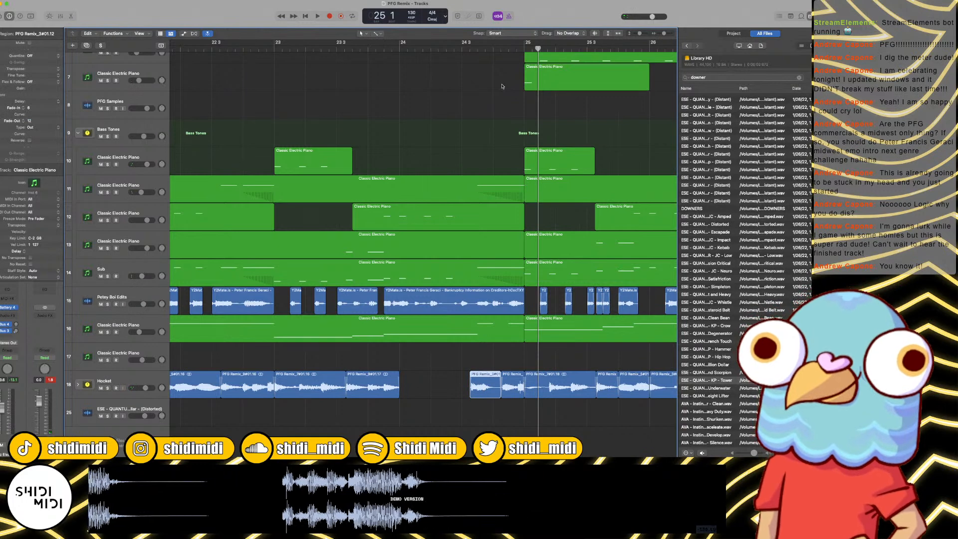
pyautogui.press('space')
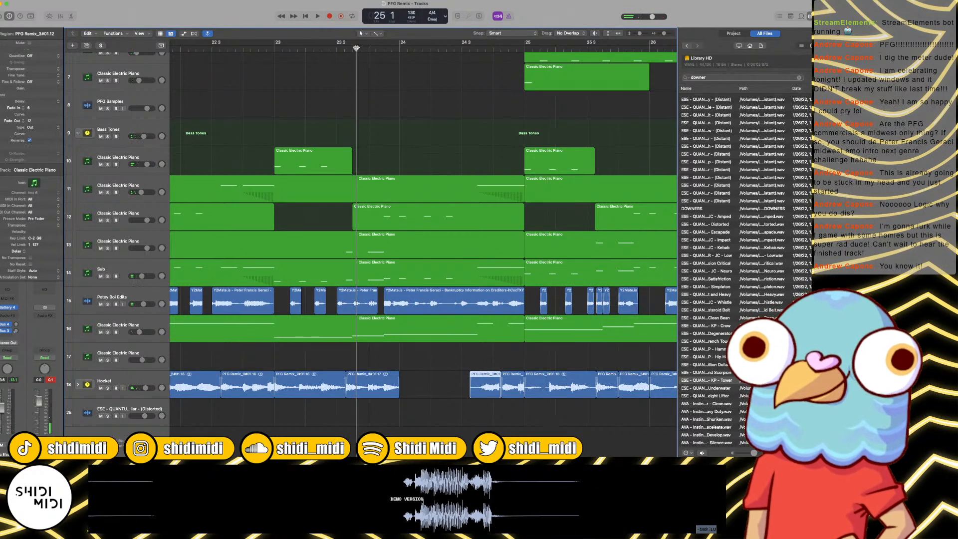
pyautogui.press('space')
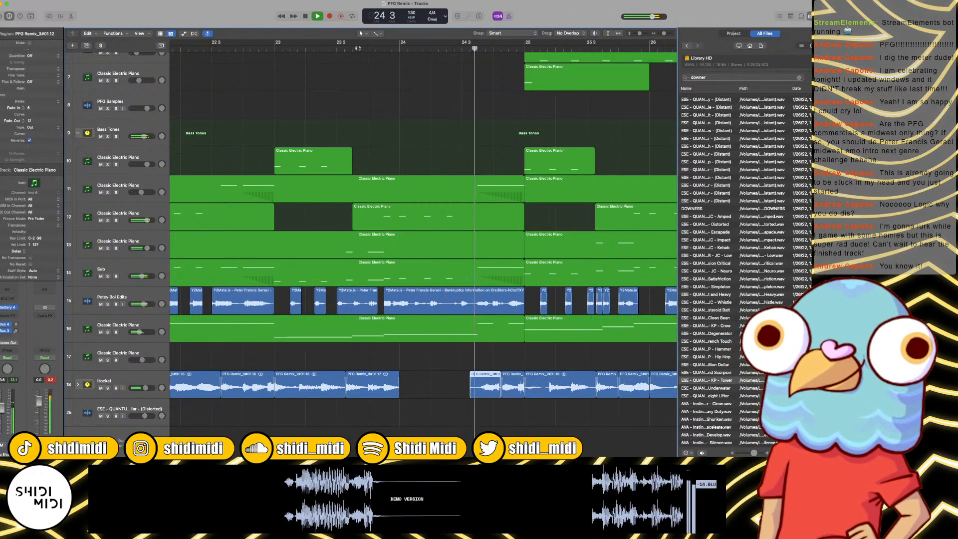
pyautogui.press('space')
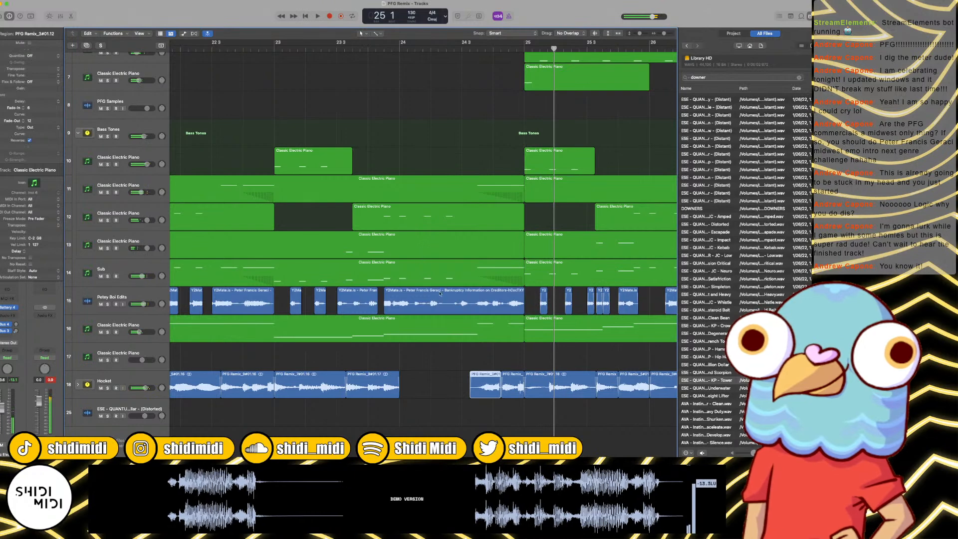
# Step: Replay the transition into bar 25, and split the track 12 piano region and the Sub region at bar 24 beat 3
pyautogui.press('space')
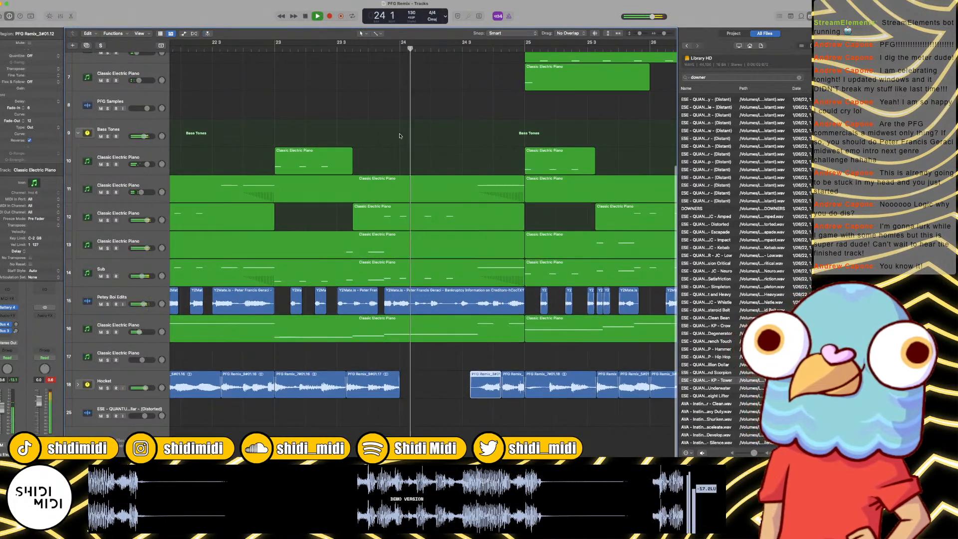
pyautogui.press('space')
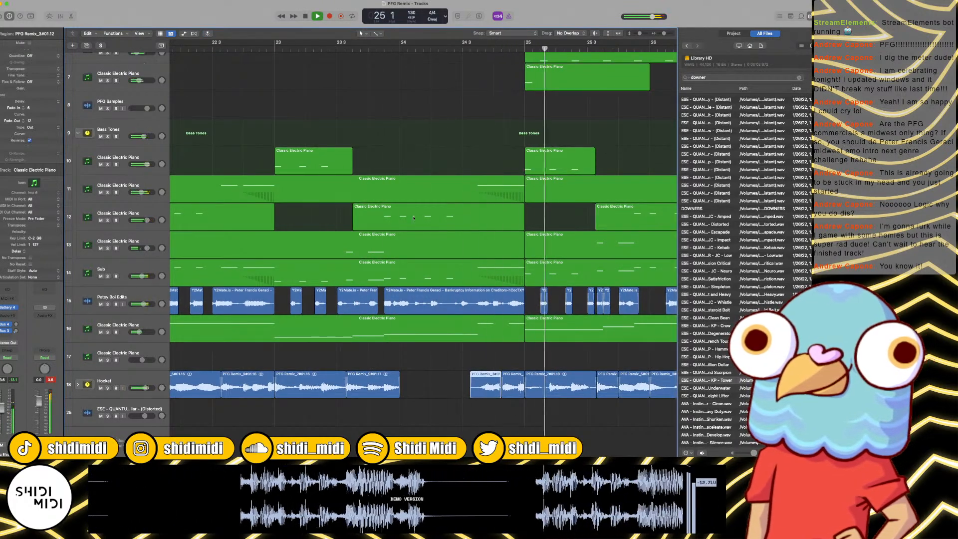
pyautogui.click(437, 217)
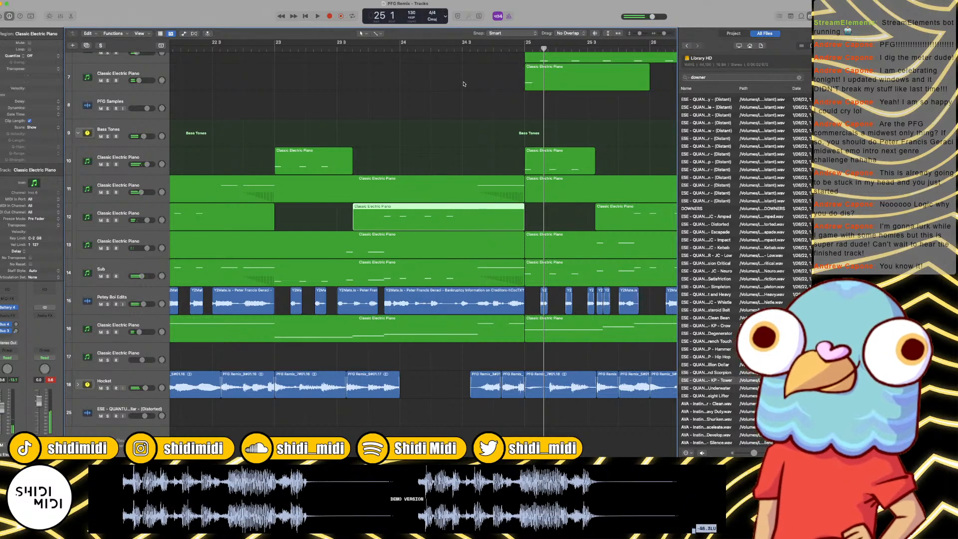
pyautogui.click(458, 265)
pyautogui.press('super+t')
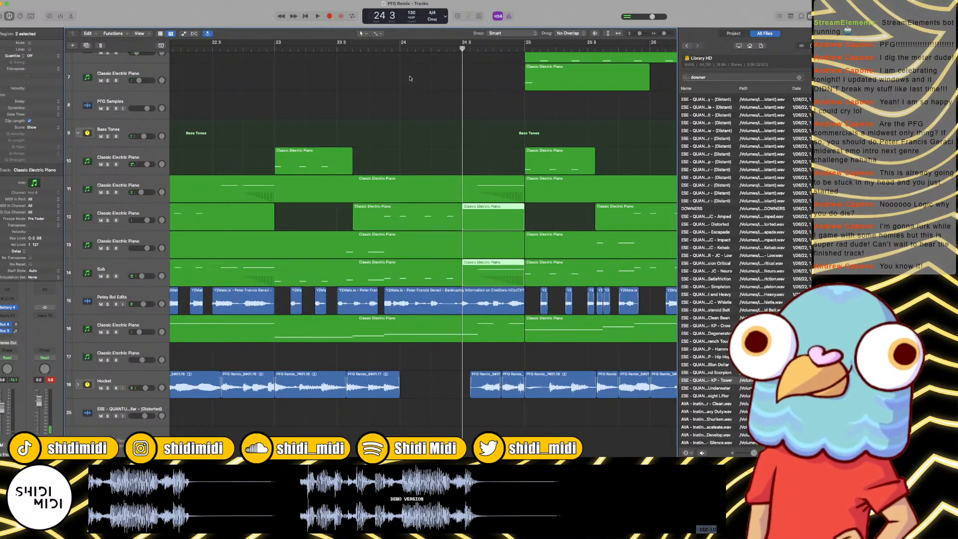
# Step: Split the track 12 and Sub regions at bar 24 and delete the parts between bar 24 and beat 3
pyautogui.click(398, 49)
pyautogui.click(408, 50)
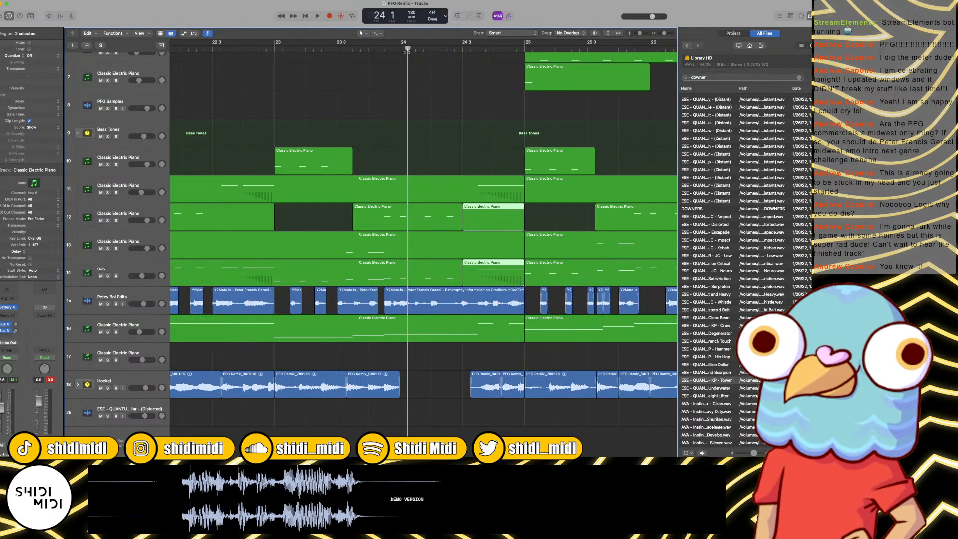
pyautogui.click(438, 271)
pyautogui.press('super+t')
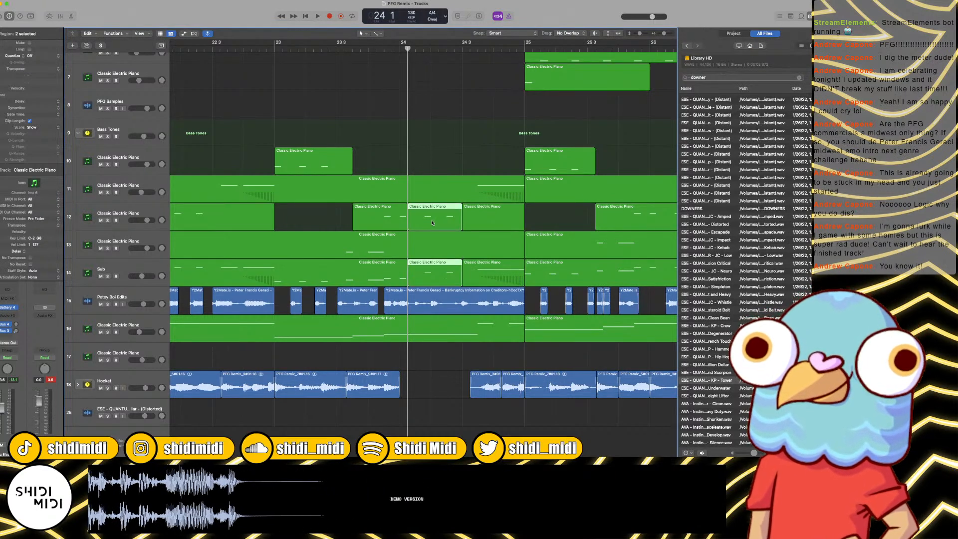
pyautogui.press('Delete')
# Step: Play from bar 23 into bar 25 to check the gap in the track 12 and Sub parts
pyautogui.click(332, 48)
pyautogui.press('space')
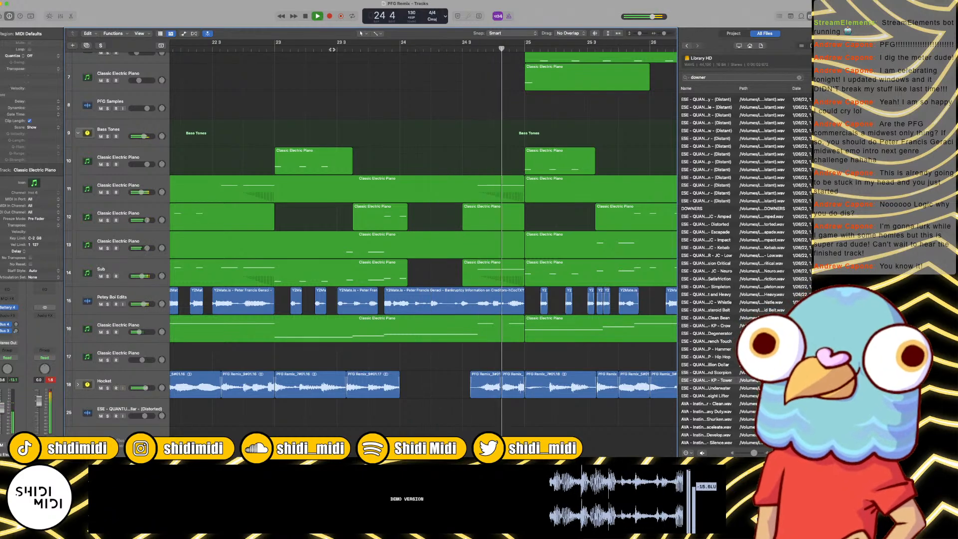
pyautogui.press('super+Left')
pyautogui.press('super+Left')
pyautogui.press('space')
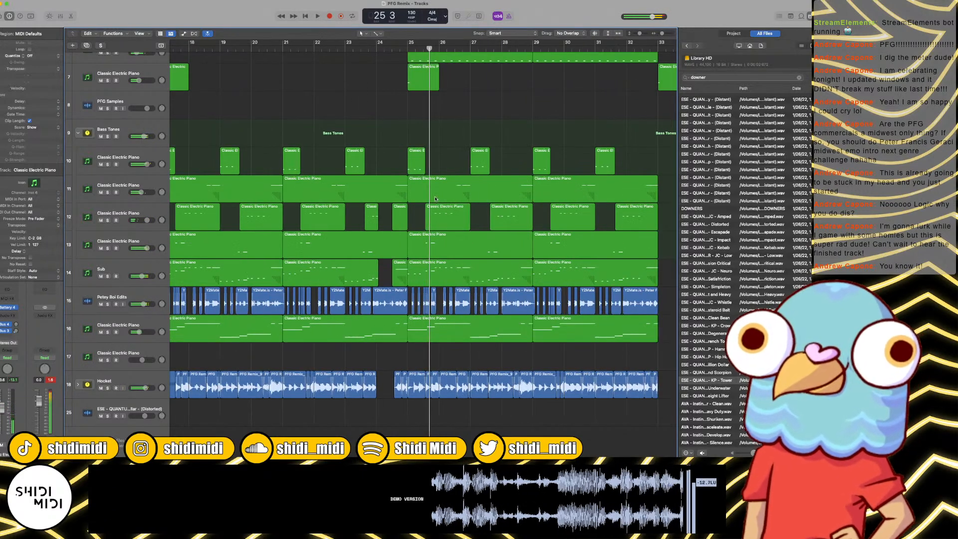
# Step: Show track automation and raise track 16's Filter curve from its bar 24 point to 10.0 at bar 25
pyautogui.click(393, 320)
pyautogui.press('a')
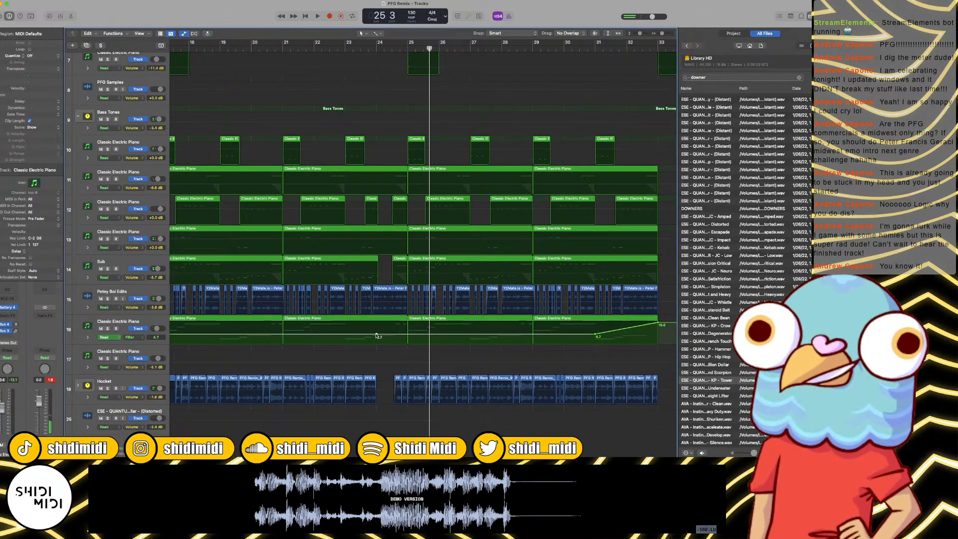
pyautogui.click(408, 334)
pyautogui.moveTo(408, 333); pyautogui.dragTo(408, 322)
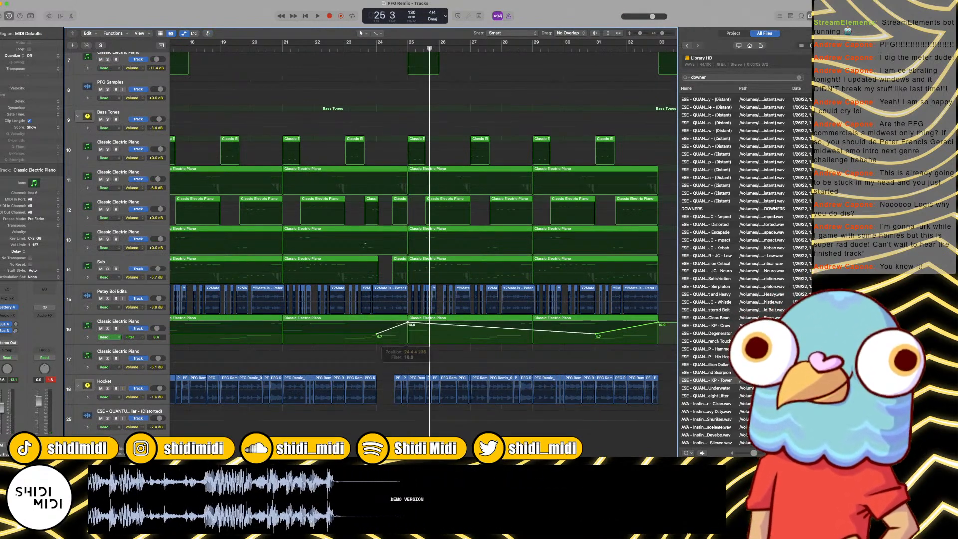
# Step: Play bars 23 to 25 to hear the Filter ramp on track 16
pyautogui.click(365, 50)
pyautogui.press('space')
pyautogui.press('super+Right')
pyautogui.press('super+Right')
pyautogui.press('super+Right')
pyautogui.press('super+Right')
pyautogui.press('super+Right')
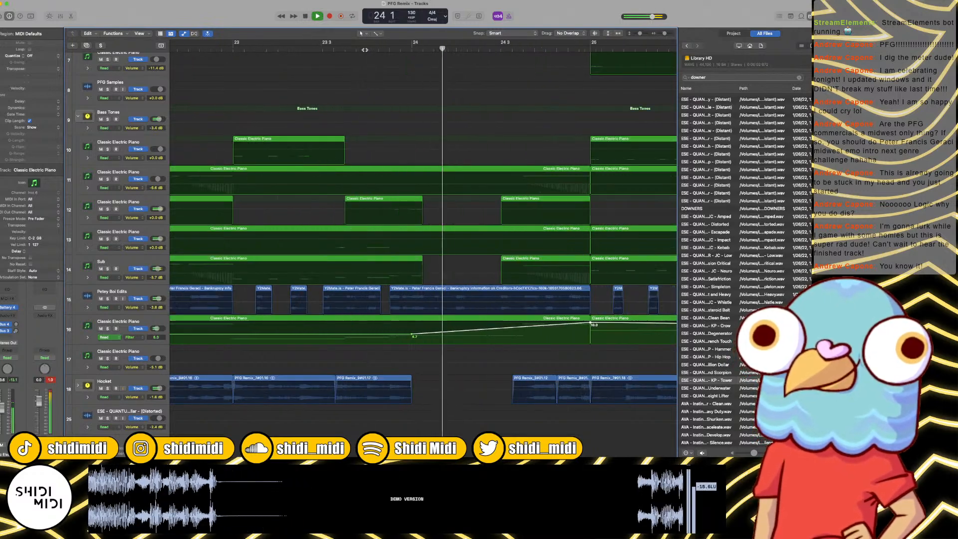
pyautogui.press('space')
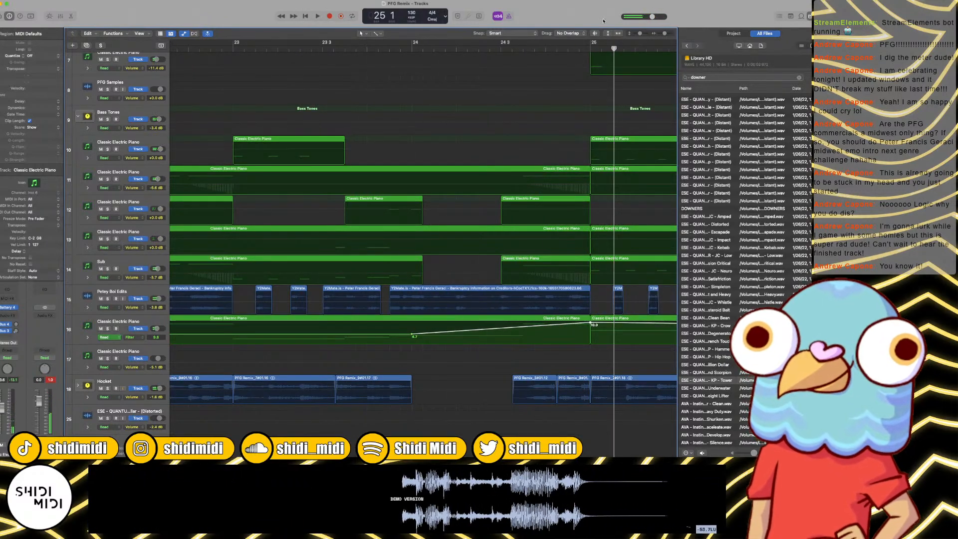
# Step: Undo the accidental track 7 automation and add a Filter point of about 3.6 on track 16 just after bar 25
pyautogui.click(590, 49)
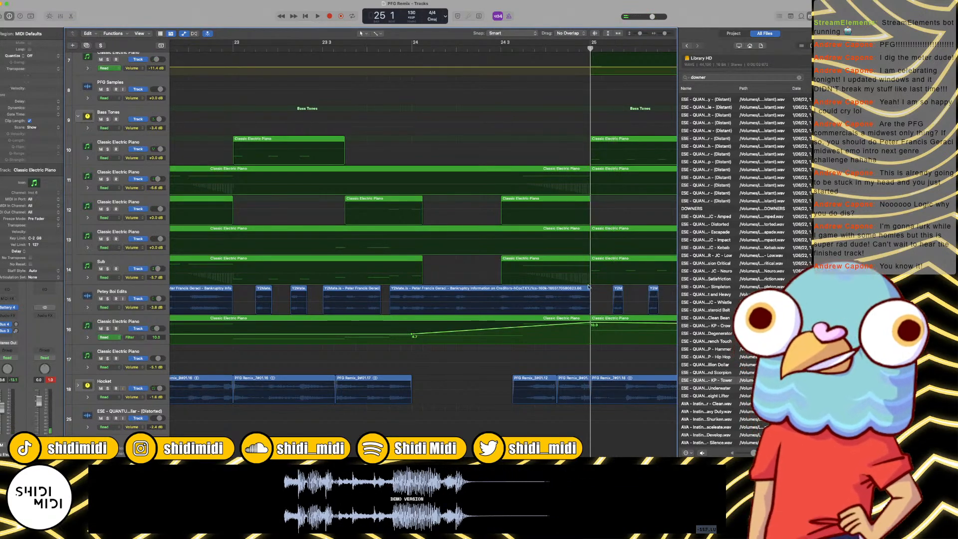
pyautogui.press('super+z')
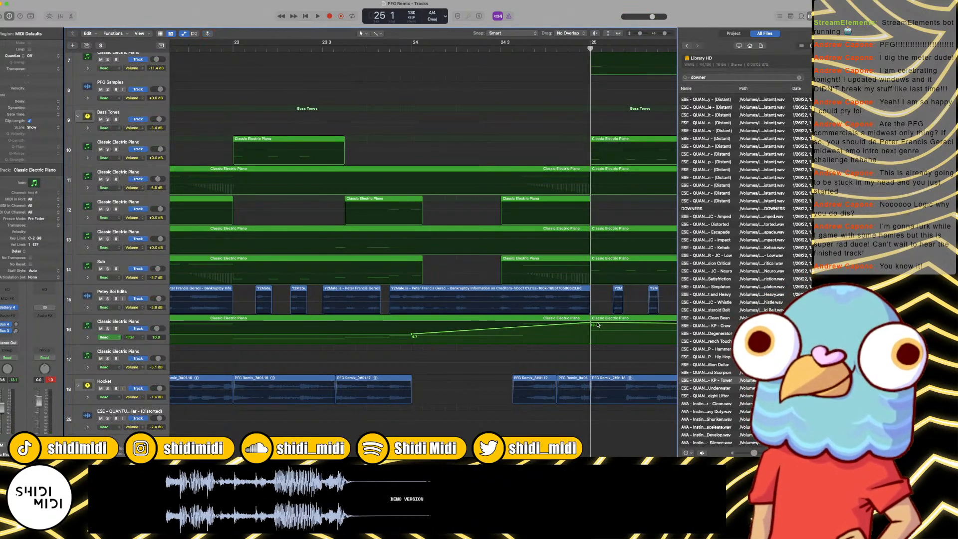
pyautogui.click(601, 326)
pyautogui.moveTo(601, 325); pyautogui.dragTo(602, 338)
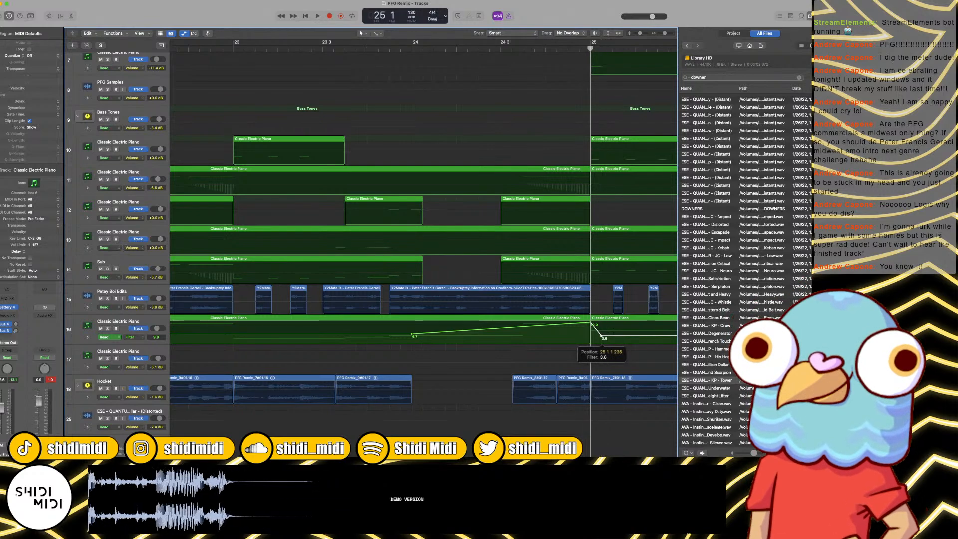
# Step: Move the low Filter point on track 16 back almost onto bar 25 so the curve drops abruptly
pyautogui.press('super+Right')
pyautogui.press('super+Right')
pyautogui.press('super+Right')
pyautogui.press('super+Right')
pyautogui.press('super+Right')
pyautogui.press('super+Right')
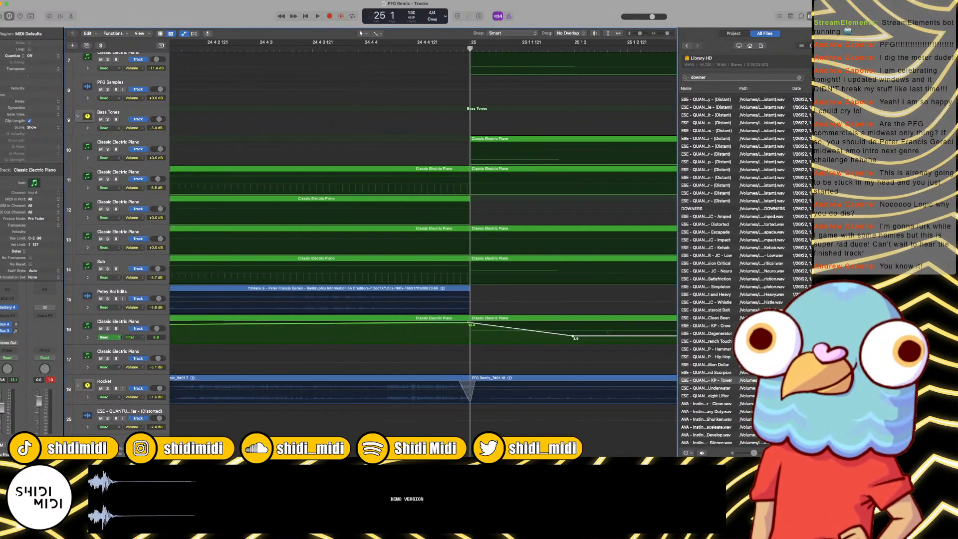
pyautogui.moveTo(574, 336); pyautogui.dragTo(481, 340)
pyautogui.press('super+Left')
pyautogui.press('super+Left')
pyautogui.press('super+Left')
pyautogui.press('super+Left')
pyautogui.press('super+Left')
pyautogui.press('super+Left')
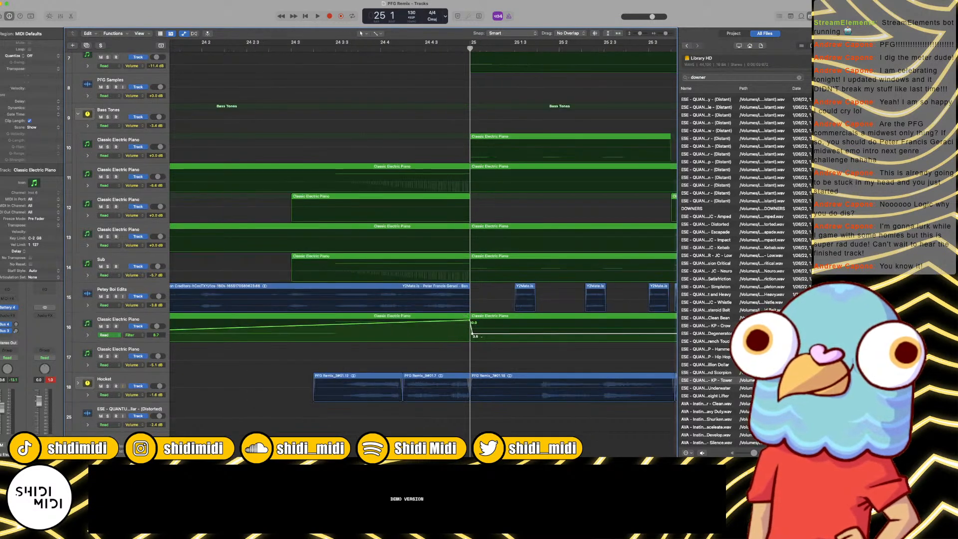
# Step: Hide the automation and play the transition into bar 25 twice, starting from around bars 22 to 23
pyautogui.click(405, 48)
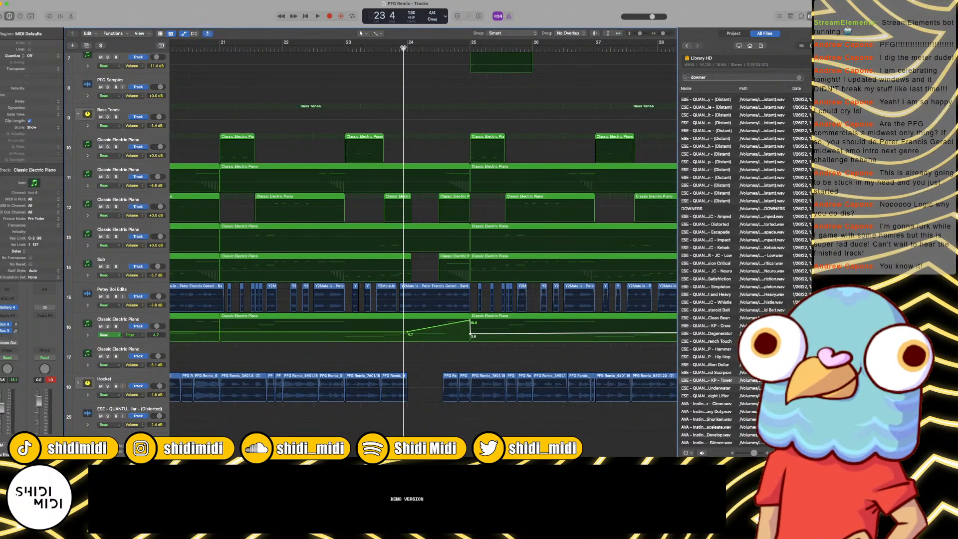
pyautogui.press('space')
pyautogui.press('a')
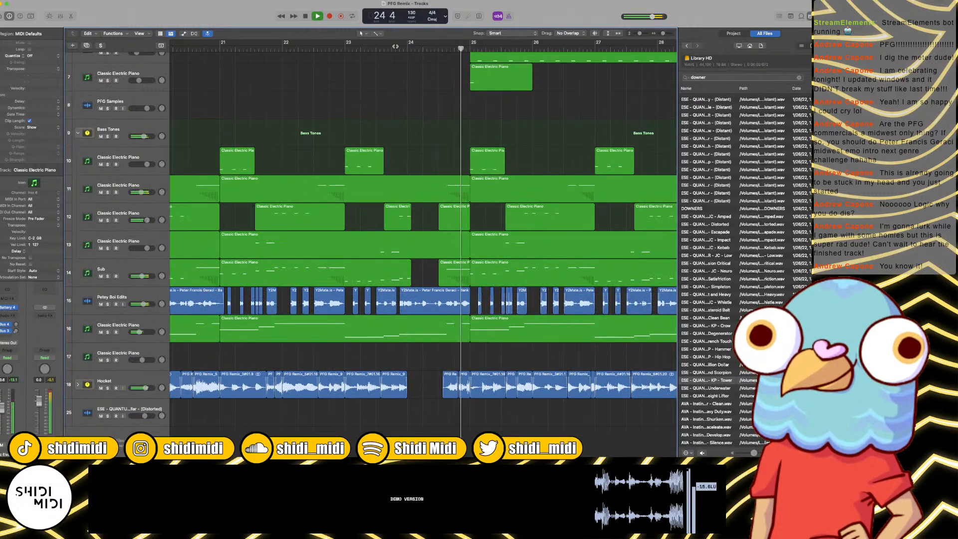
pyautogui.press('space')
pyautogui.click(341, 49)
pyautogui.press('space')
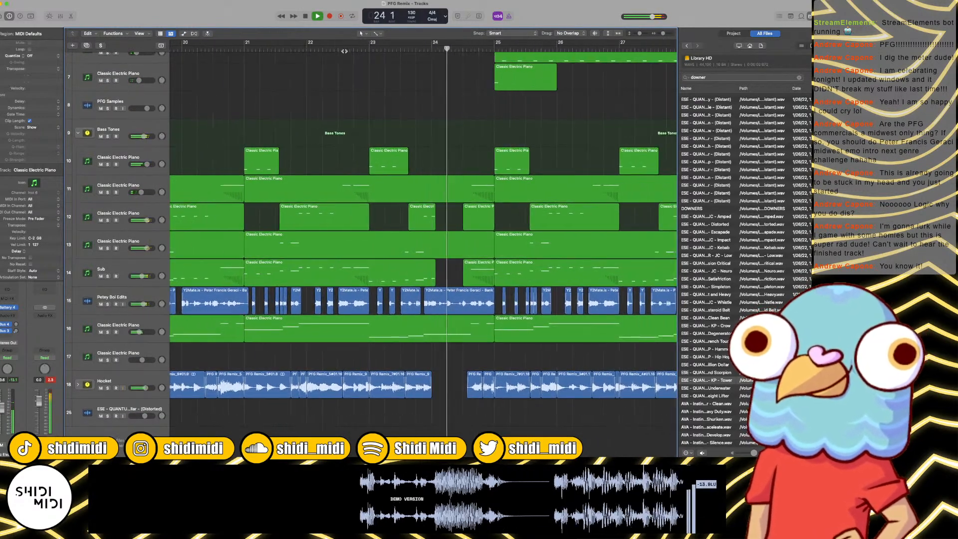
pyautogui.press('space')
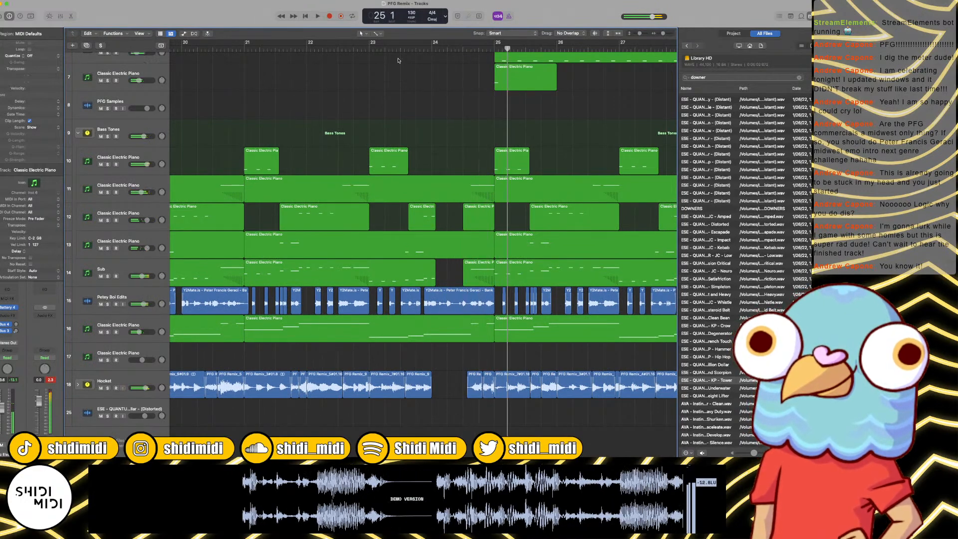
# Step: Set the playhead to bar 24, search the library for riser, and audition several Cymatics samples
pyautogui.click(432, 49)
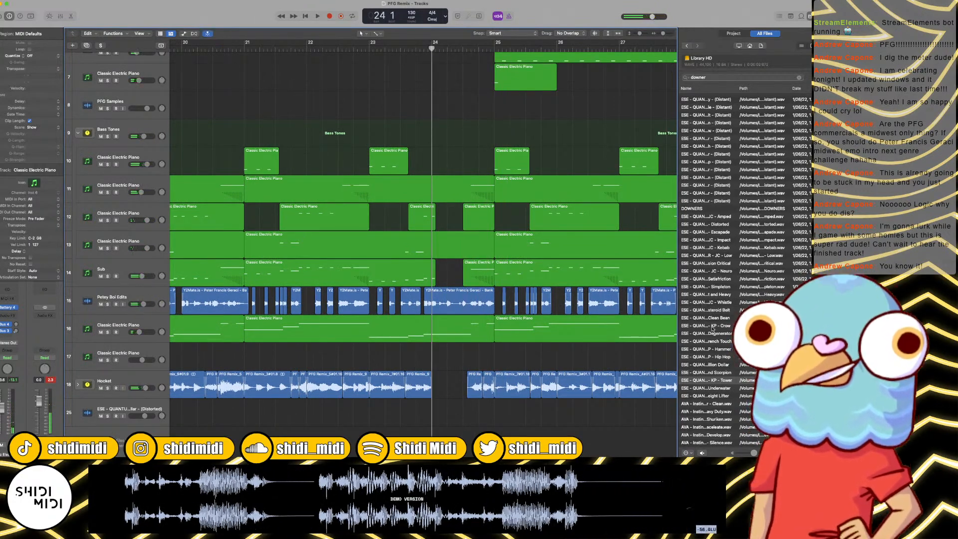
pyautogui.click(717, 413)
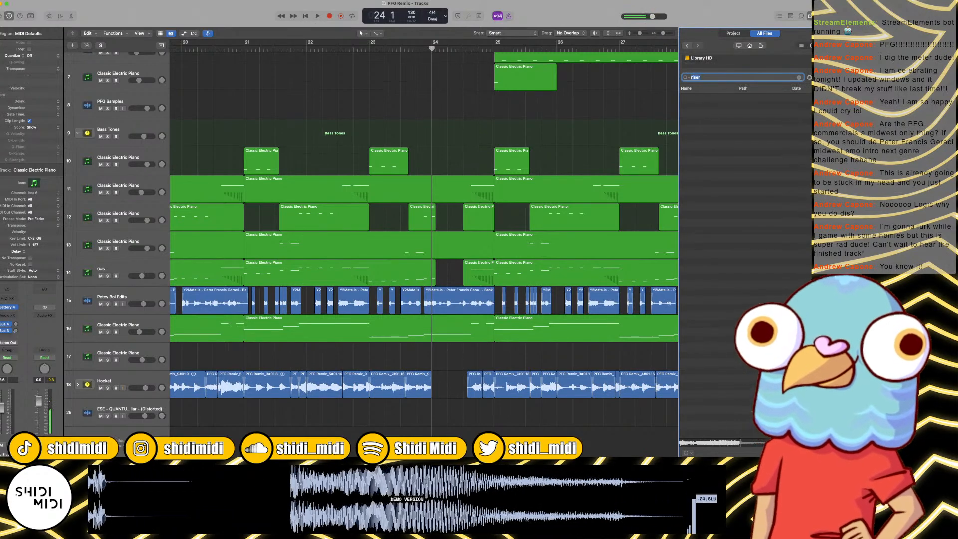
pyautogui.click(709, 121)
pyautogui.click(707, 159)
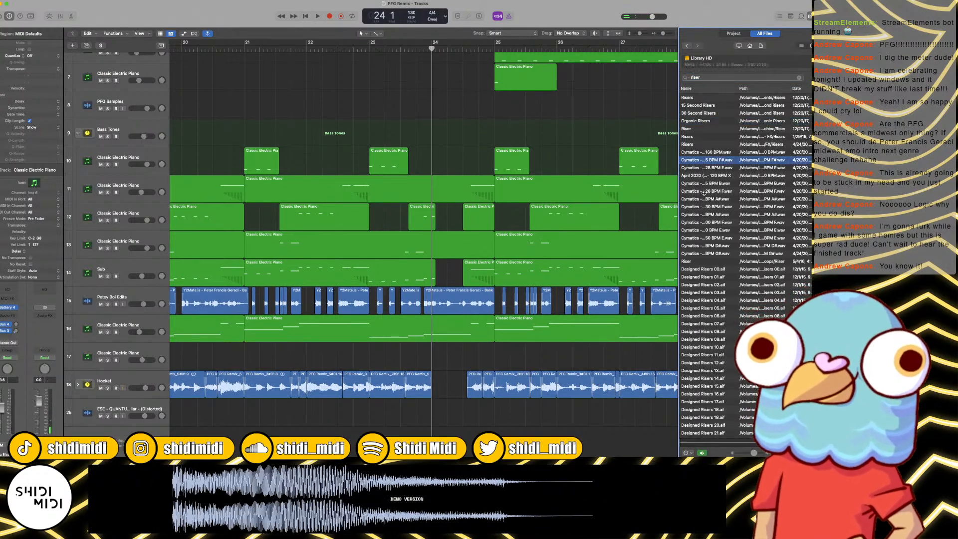
pyautogui.click(704, 176)
pyautogui.click(714, 206)
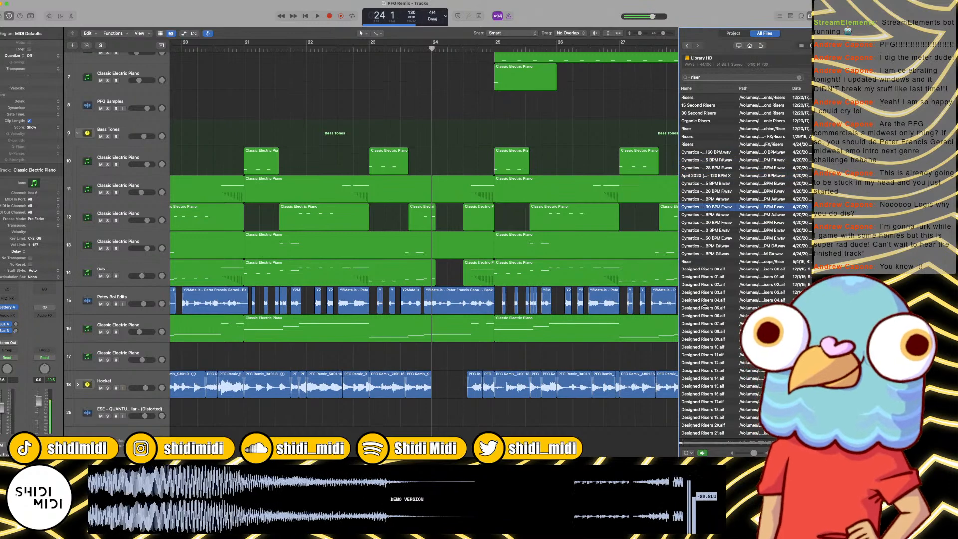
# Step: Audition risers from the Designed Risers, OS_DD and RISER GDYN sample groups
pyautogui.click(716, 308)
pyautogui.scroll(-3, 717, 312)
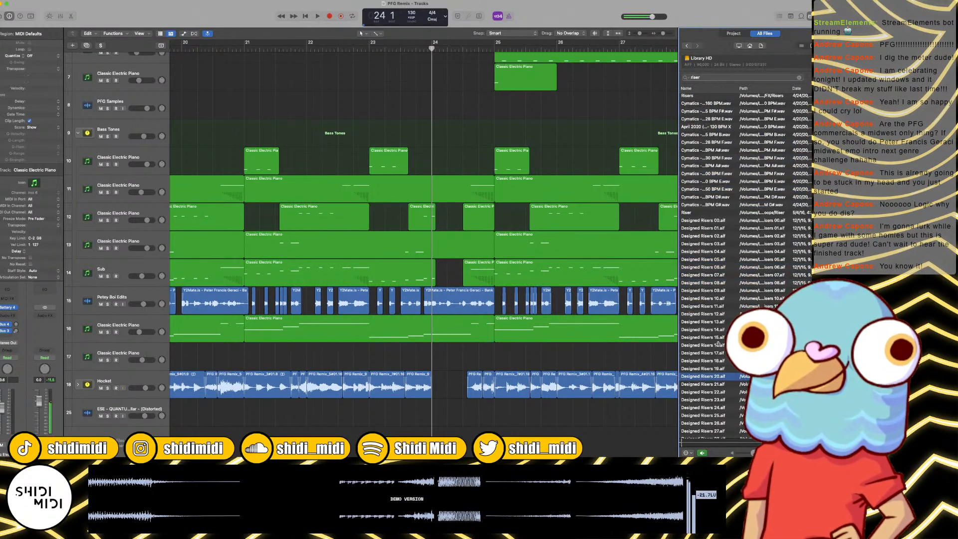
pyautogui.press('Down')
pyautogui.press('Down')
pyautogui.press('Down')
pyautogui.press('Down')
pyautogui.press('Down')
pyautogui.press('Down')
pyautogui.press('Down')
pyautogui.press('Down')
pyautogui.press('Down')
pyautogui.press('Down')
pyautogui.press('Down')
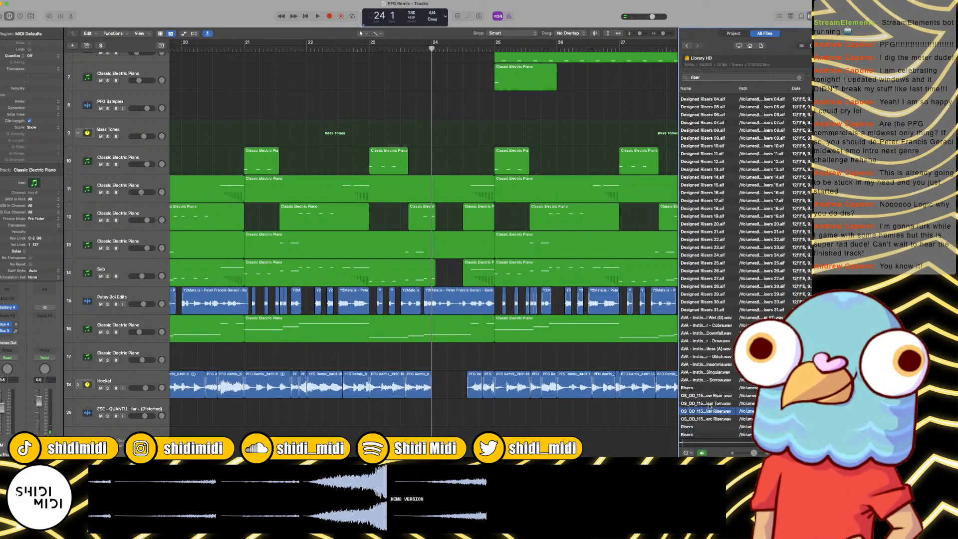
pyautogui.scroll(-5, 709, 406)
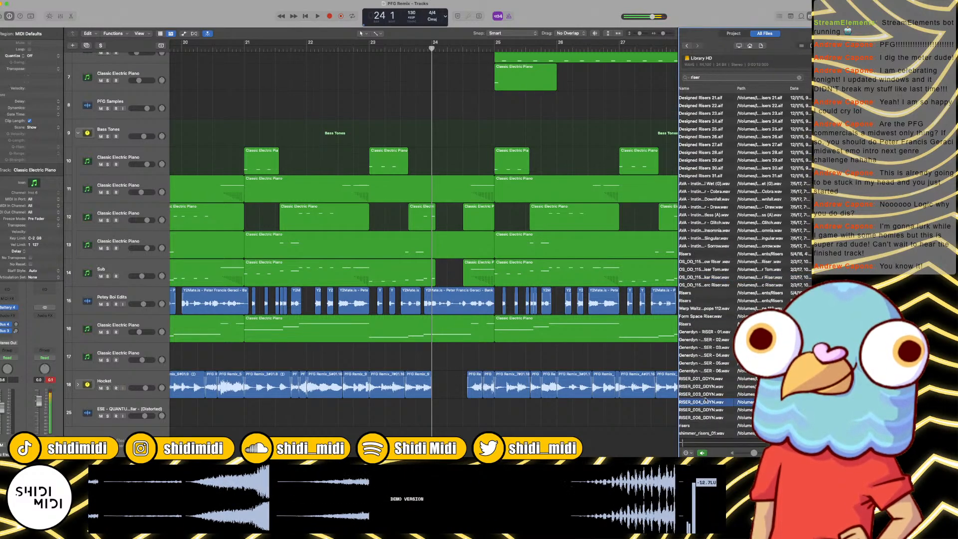
pyautogui.scroll(-2, 705, 400)
pyautogui.click(697, 405)
pyautogui.scroll(-3, 699, 403)
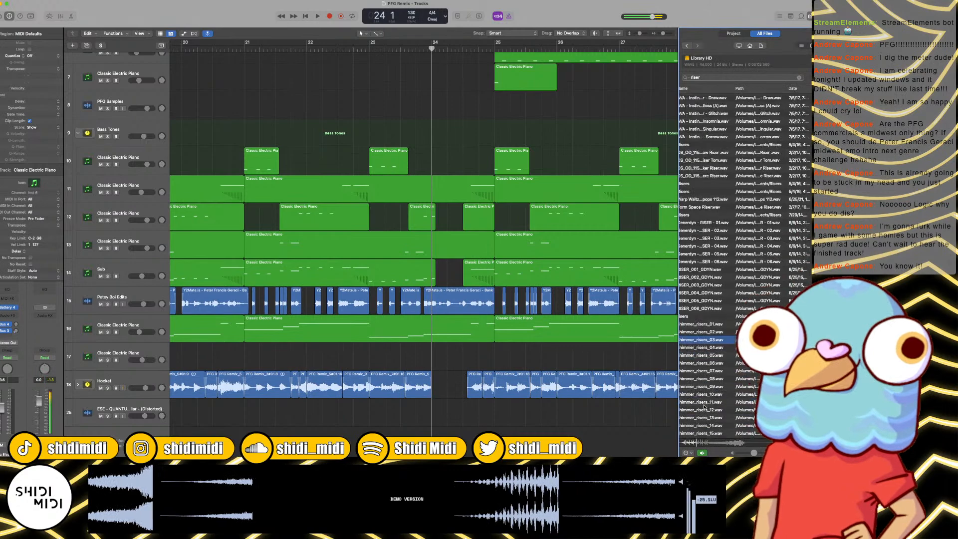
# Step: Audition the shimmer_risers samples through shimmer_risers_39.wav, looking for one that suits the bar 24 gap
pyautogui.click(704, 386)
pyautogui.scroll(-6, 705, 380)
pyautogui.click(705, 375)
pyautogui.scroll(-3, 702, 369)
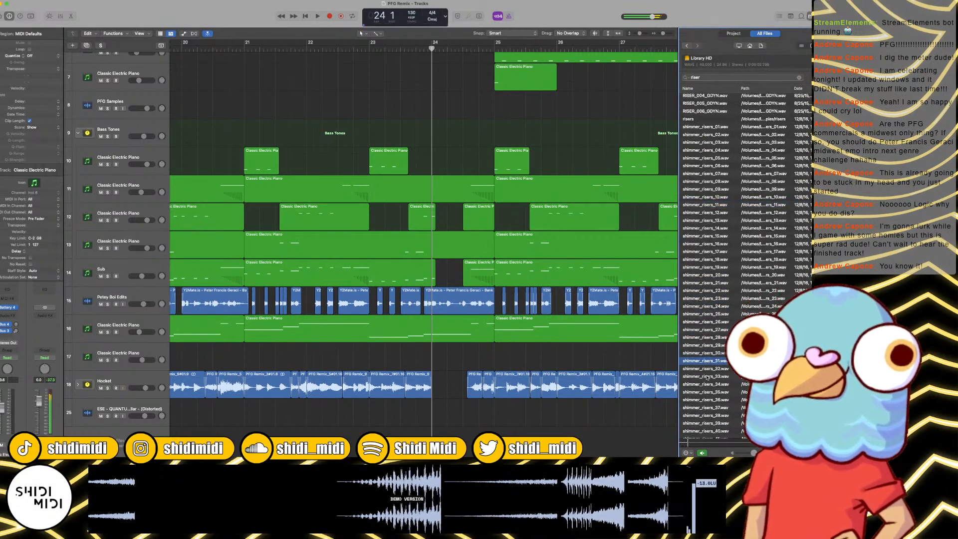
pyautogui.click(700, 361)
pyautogui.scroll(-4, 699, 360)
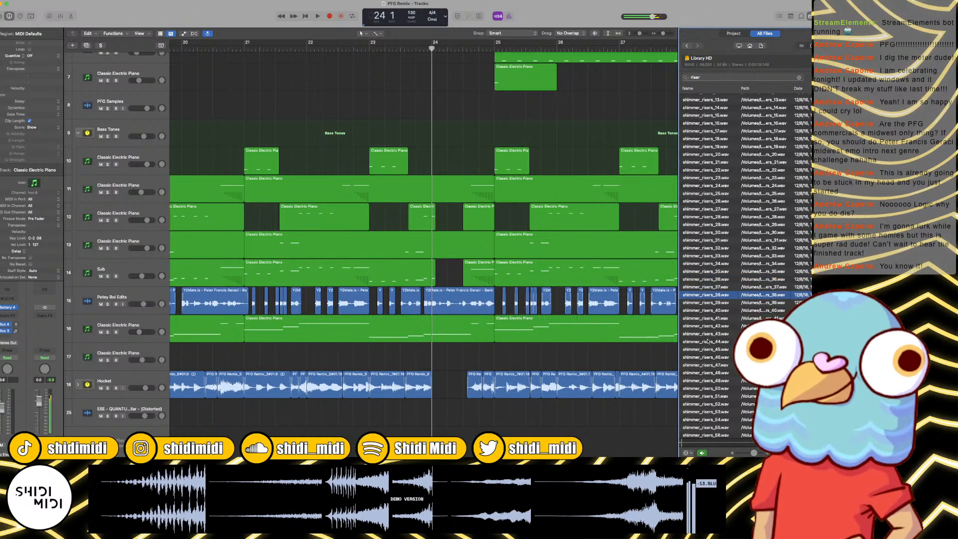
pyautogui.scroll(-3, 708, 341)
pyautogui.click(708, 247)
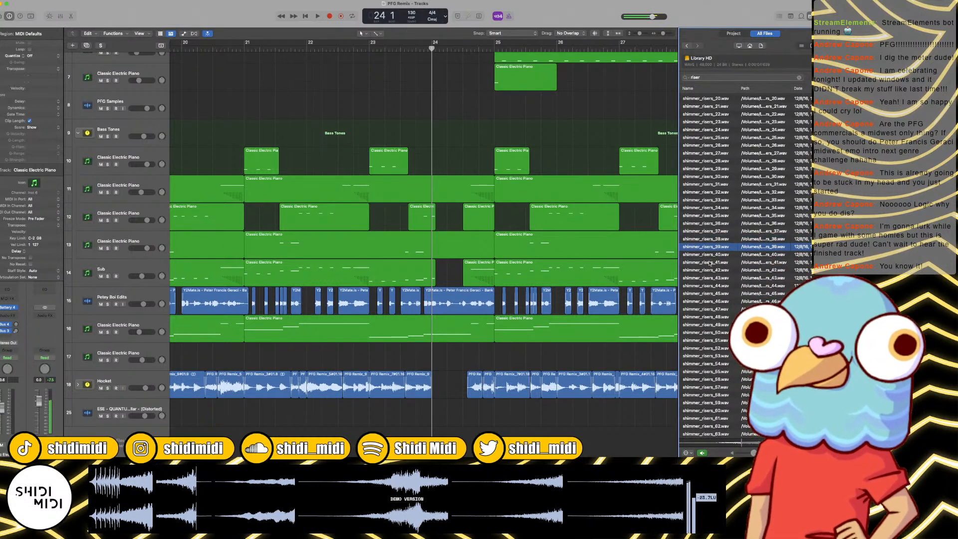
# Step: Audition shimmer_risers_41.wav, place it at bar 24 on the ESE - QUANTUM track below Hocket, and play it in context
pyautogui.click(710, 263)
pyautogui.scroll(-3, 705, 260)
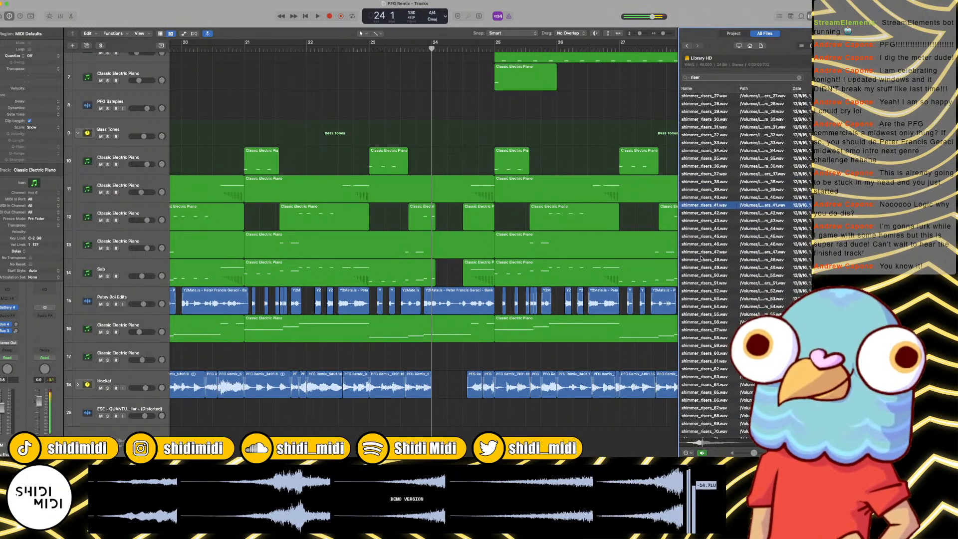
pyautogui.moveTo(705, 205)
pyautogui.mouseDown()
pyautogui.moveTo(499, 414)
pyautogui.moveTo(434, 423)
pyautogui.mouseUp()
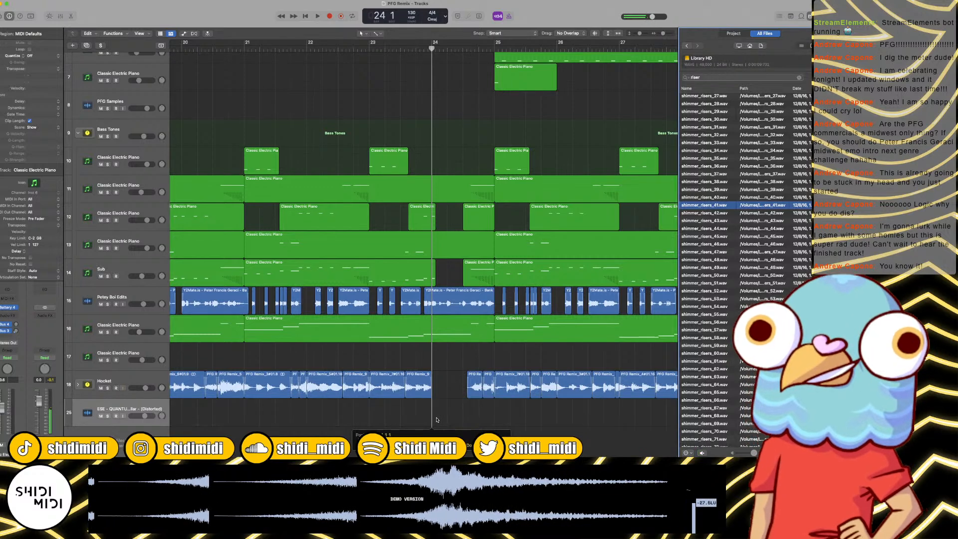
pyautogui.press('space')
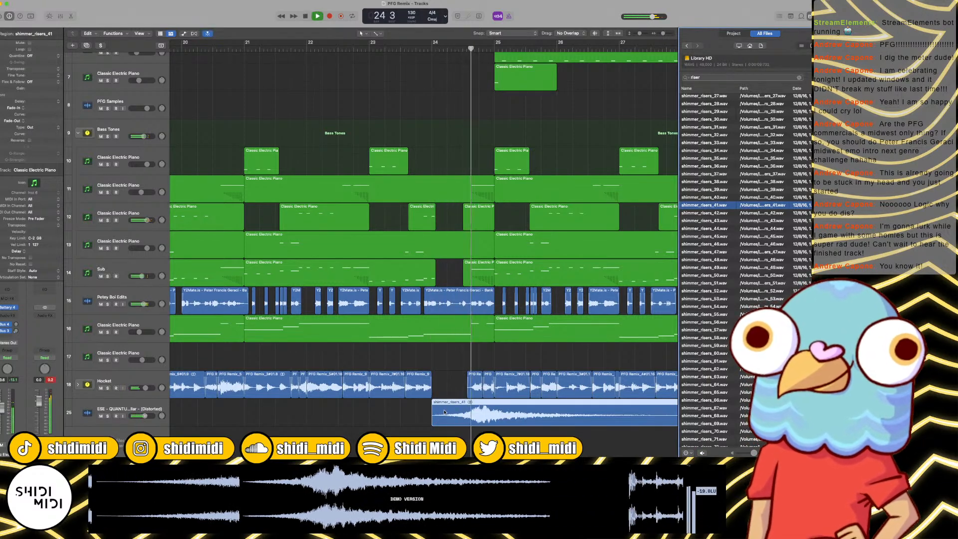
# Step: Trim the shimmer_risers_41 region on the ESE - QUANTUM track to end at bar 25, and play it from bar 24
pyautogui.press('space')
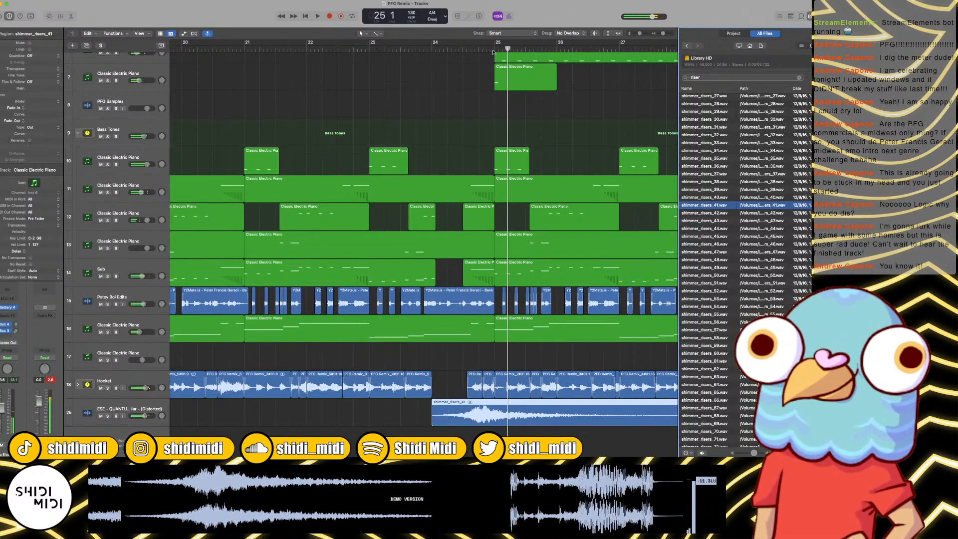
pyautogui.click(493, 52)
pyautogui.press('super+t')
pyautogui.press('Delete')
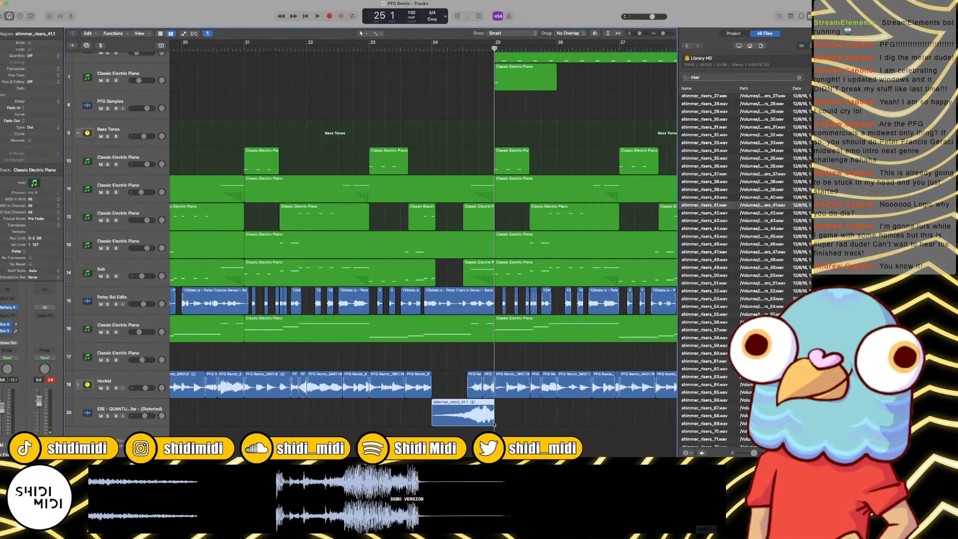
pyautogui.click(524, 424)
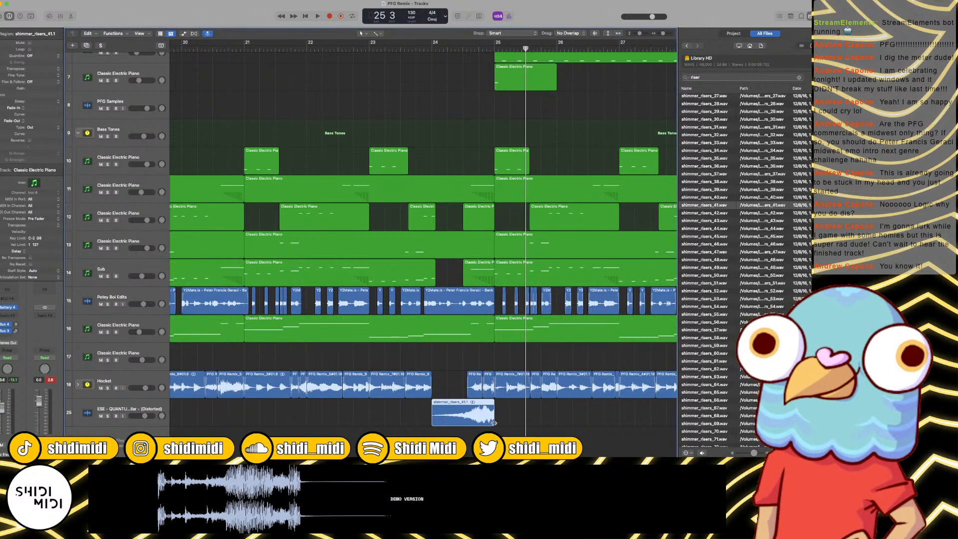
pyautogui.moveTo(494, 424); pyautogui.dragTo(532, 424)
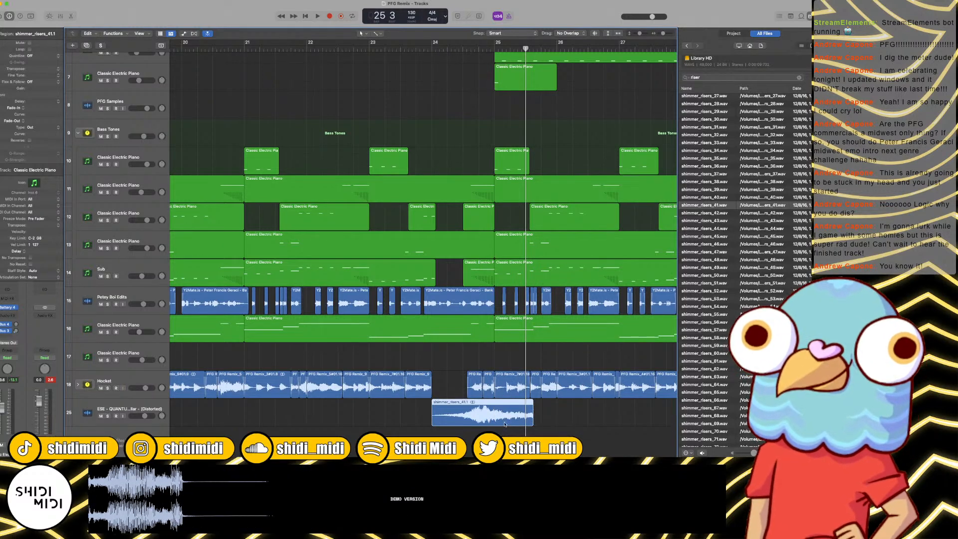
pyautogui.scroll(10, 520, 421)
pyautogui.scroll(-6, 531, 421)
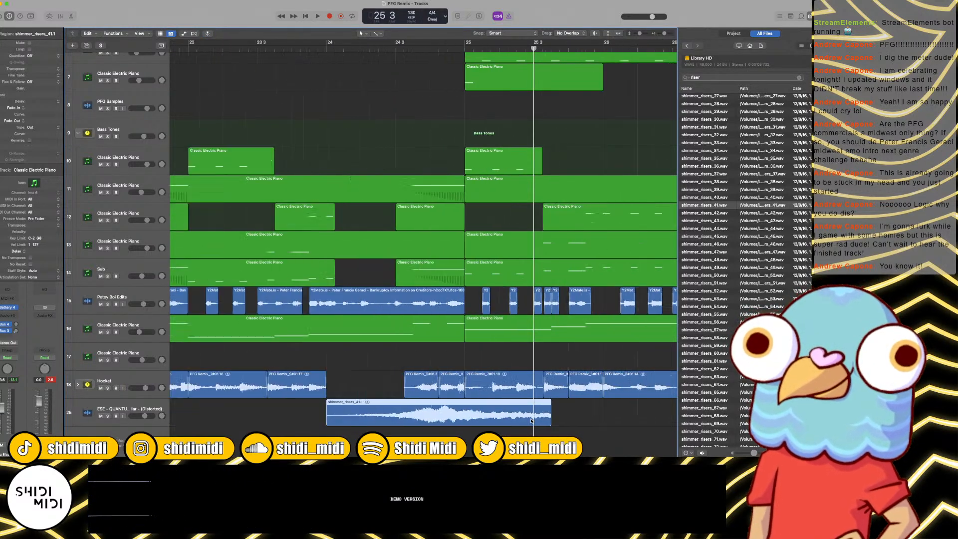
pyautogui.moveTo(551, 422); pyautogui.dragTo(465, 423)
pyautogui.click(327, 48)
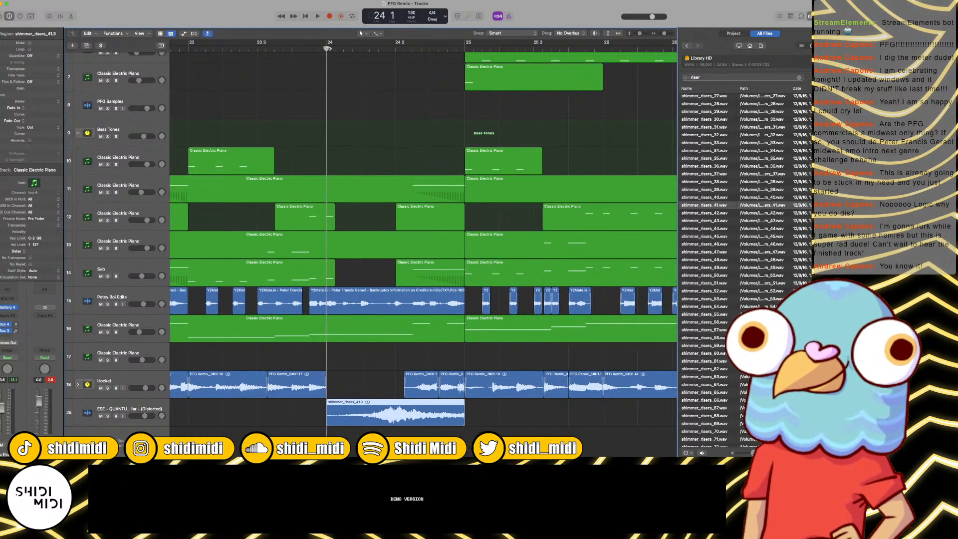
pyautogui.press('space')
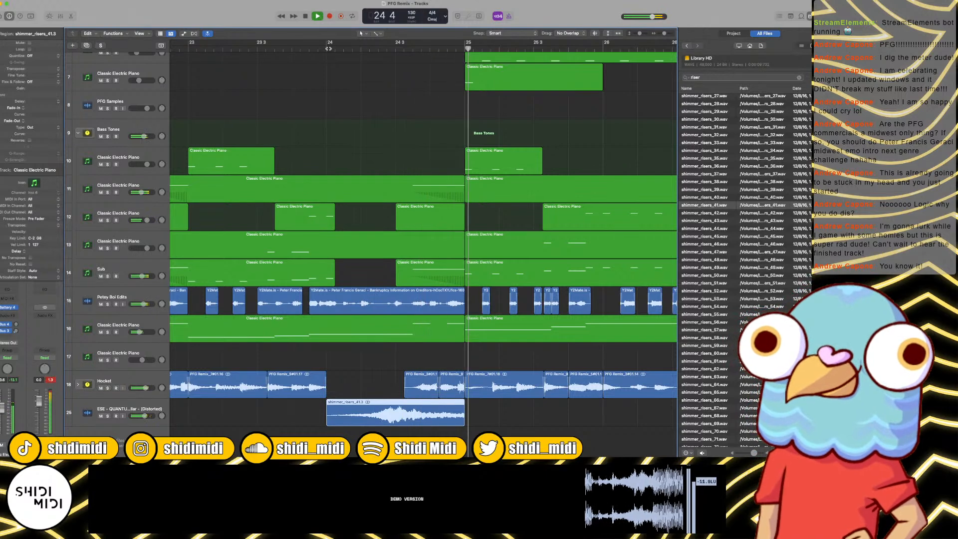
pyautogui.press('space')
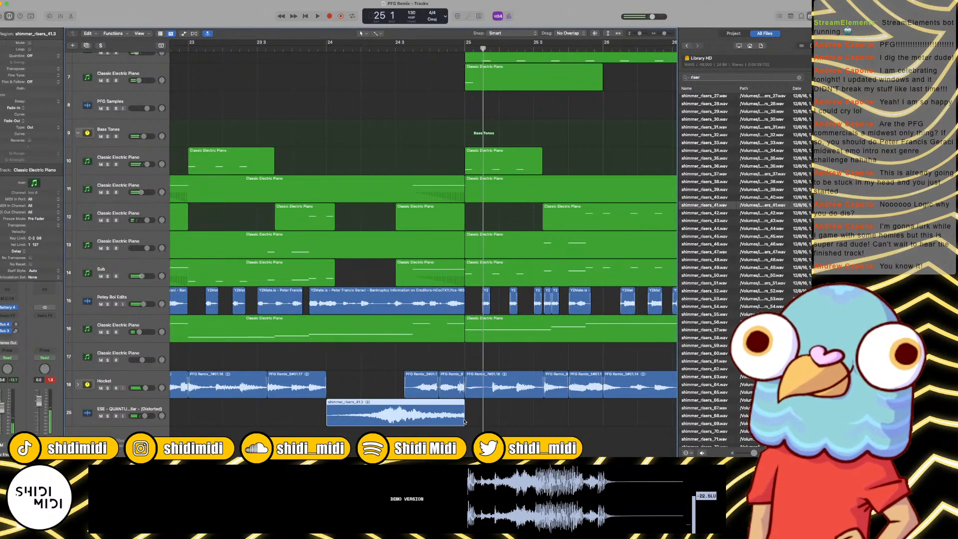
# Step: Add a fade-out over the end of the riser region, set its type to Slow Down, and play from bar 24
pyautogui.moveTo(411, 400); pyautogui.dragTo(464, 401)
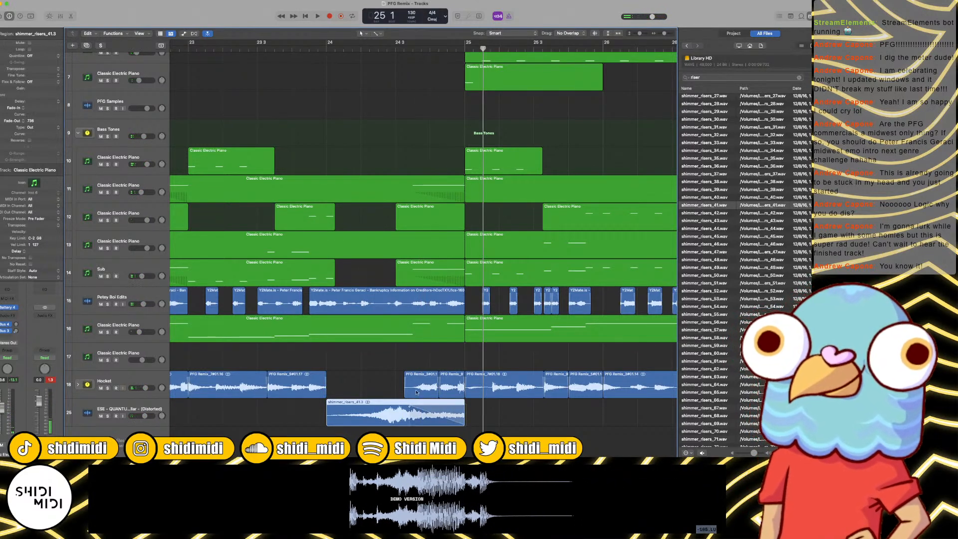
pyautogui.click(17, 123)
pyautogui.click(18, 128)
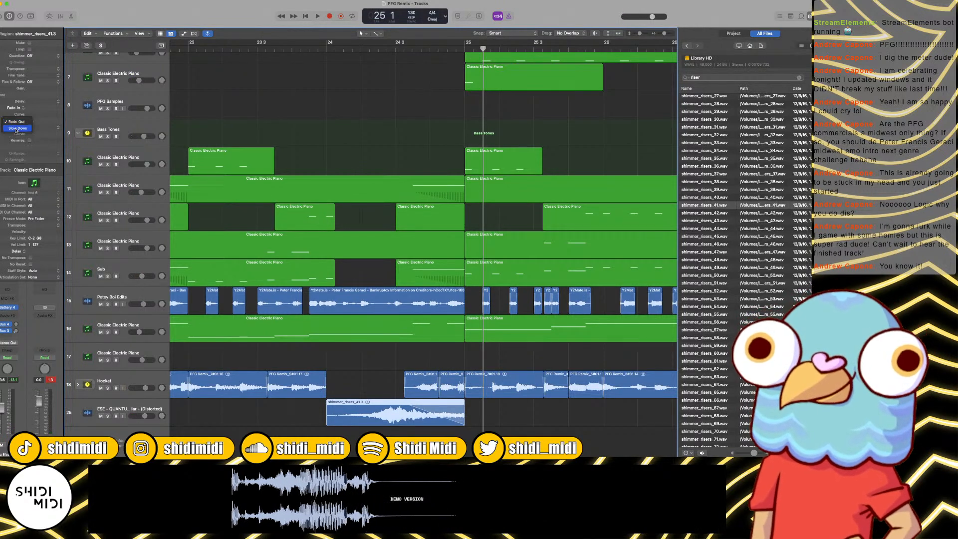
pyautogui.click(326, 48)
pyautogui.press('space')
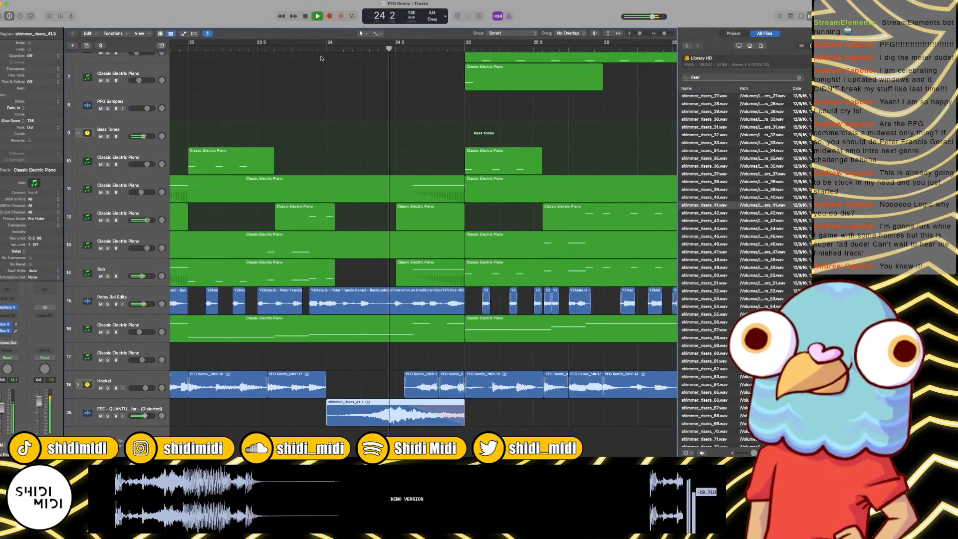
pyautogui.press('space')
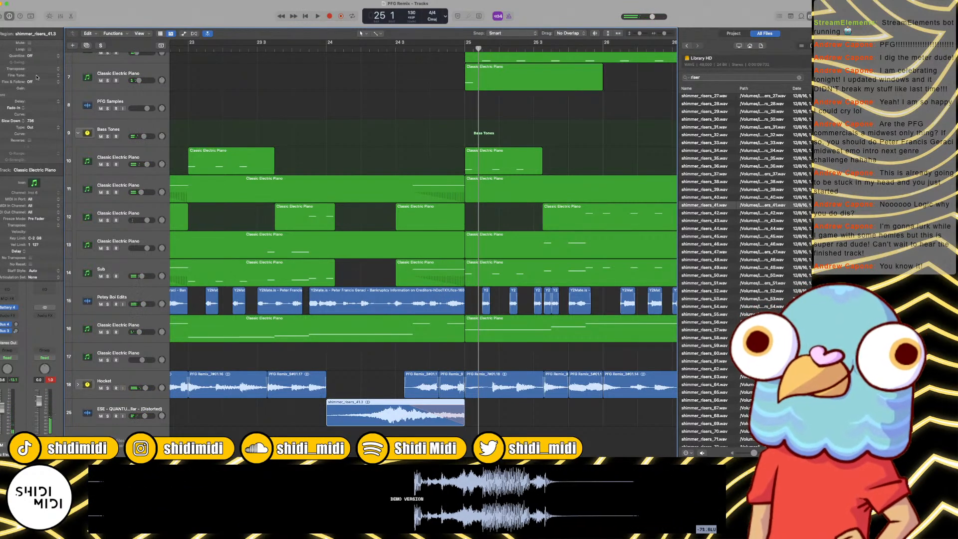
# Step: Lower the ESE - QUANTUM track's volume to about -5.0 dB while playing the lead-in to bar 24
pyautogui.click(275, 50)
pyautogui.press('space')
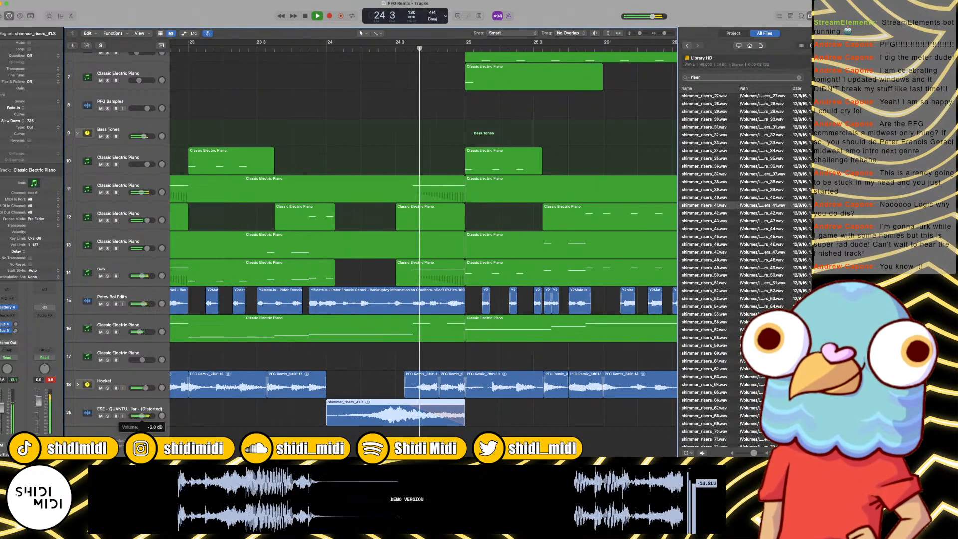
pyautogui.press('space')
pyautogui.press('space')
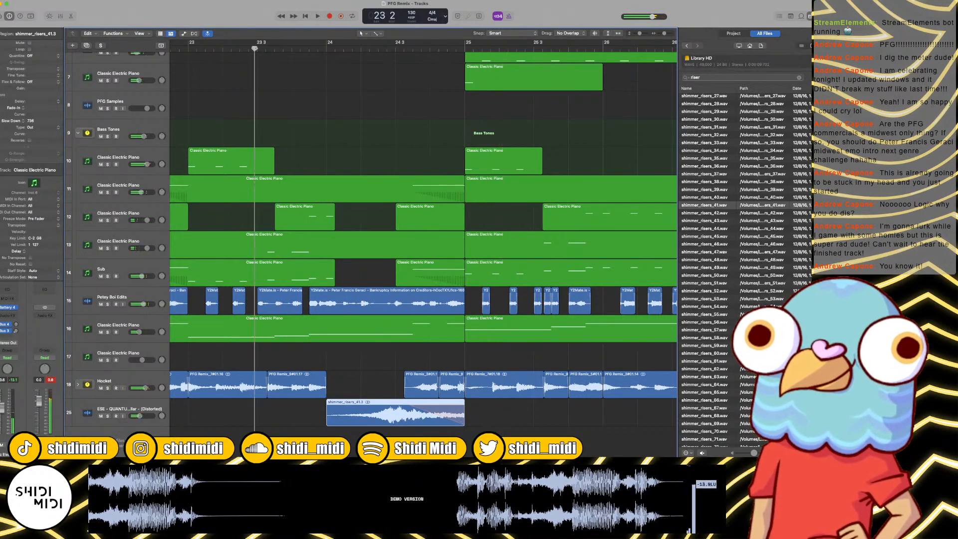
# Step: Copy the track 7 Classic Electric Piano region from bar 25 to bar 24, and play it in context
pyautogui.scroll(5, 404, 173)
pyautogui.hscroll(-3, 405, 173)
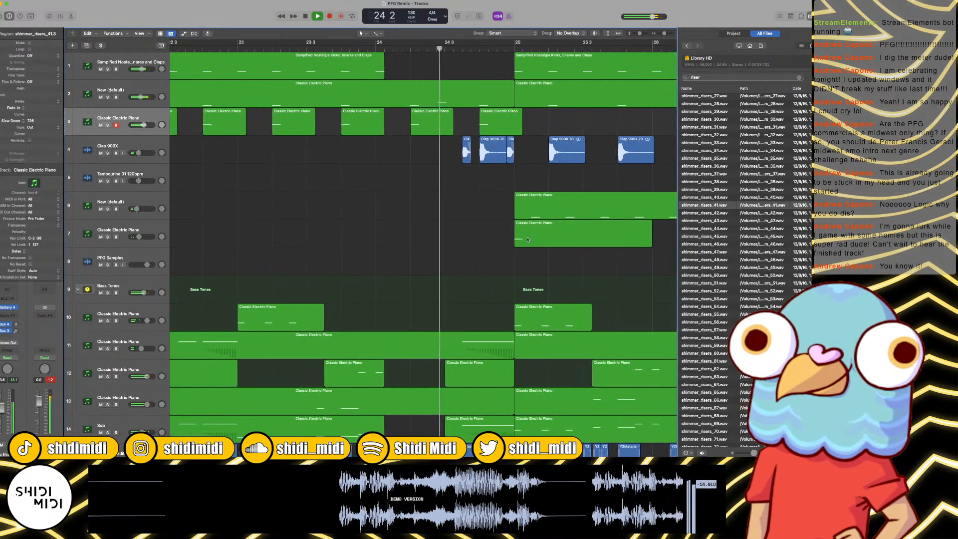
pyautogui.press('space')
pyautogui.moveTo(530, 239); pyautogui.dragTo(394, 239)
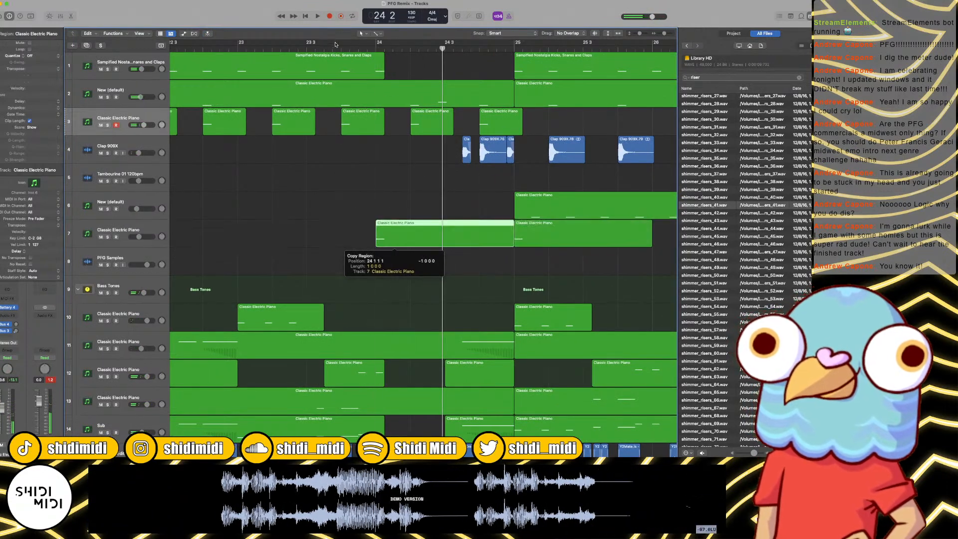
pyautogui.press('space')
pyautogui.press('super+Left')
pyautogui.press('super+Left')
pyautogui.press('super+Left')
pyautogui.press('super+Left')
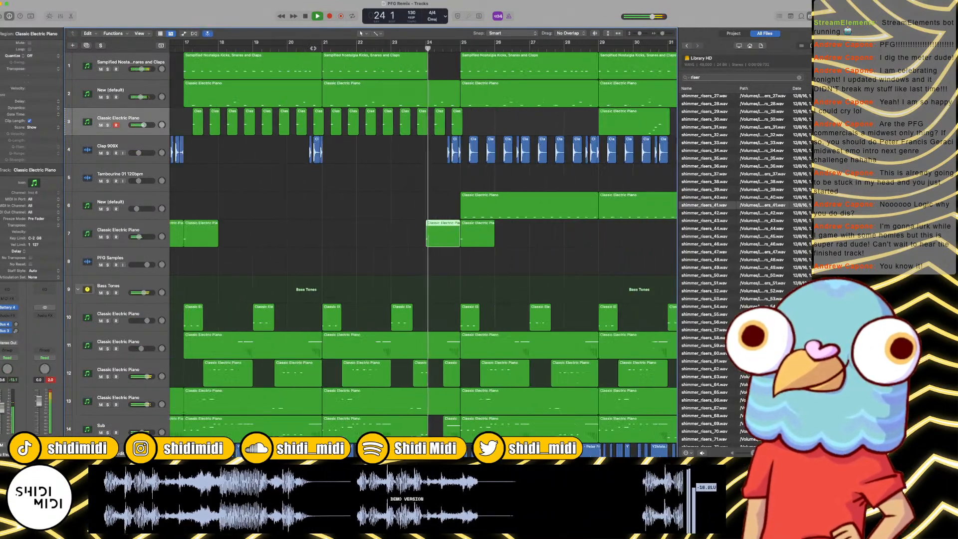
pyautogui.scroll(-4, 332, 137)
pyautogui.scroll(-2, 332, 136)
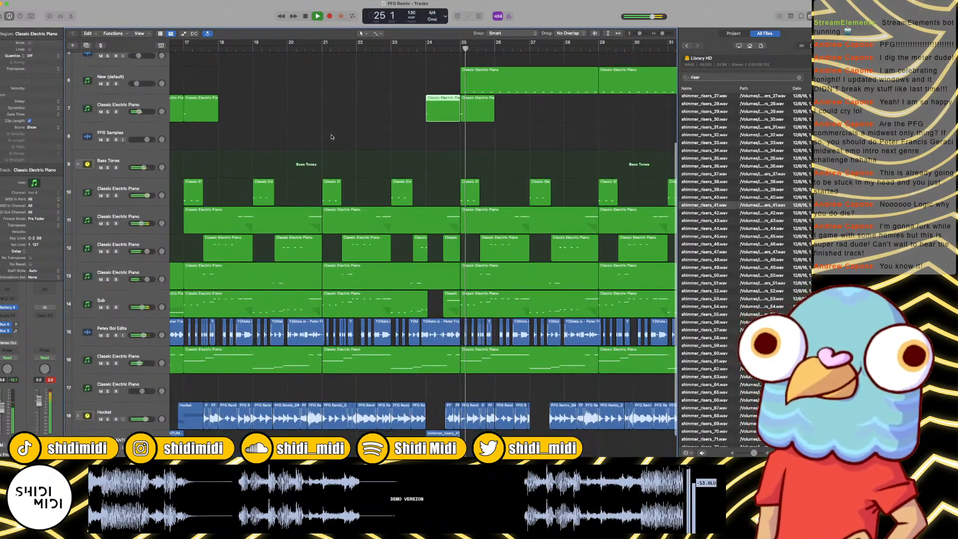
pyautogui.press('space')
# Step: Play the bar 24 break several times into bar 25, checking how the riser and the surrounding tracks fit together
pyautogui.click(425, 46)
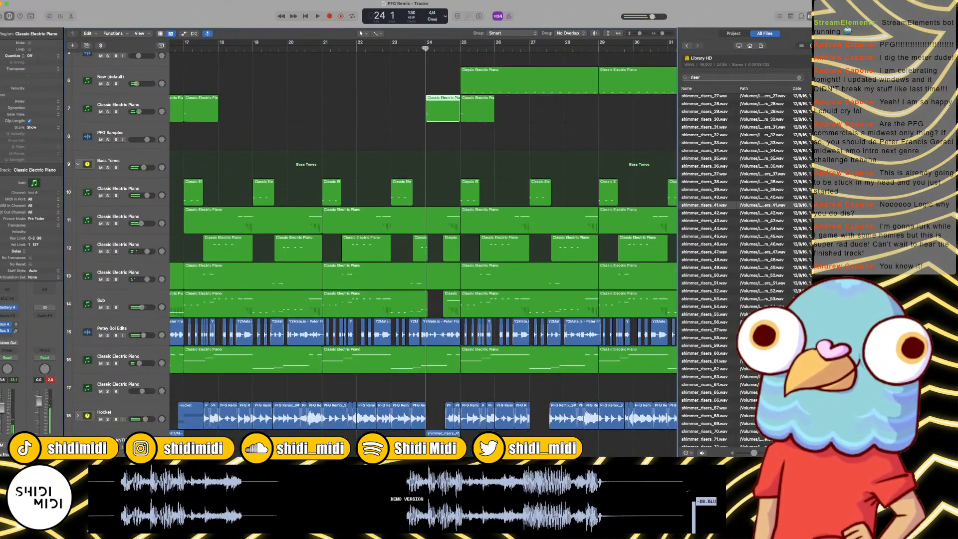
pyautogui.press('space')
pyautogui.press('super+Right')
pyautogui.press('super+Right')
pyautogui.press('super+Right')
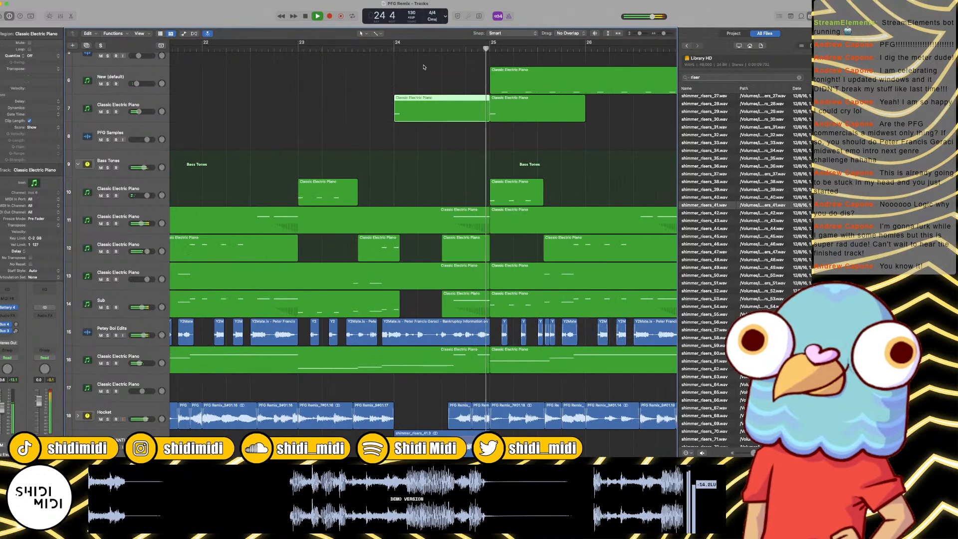
pyautogui.press('space')
pyautogui.scroll(-2, 475, 271)
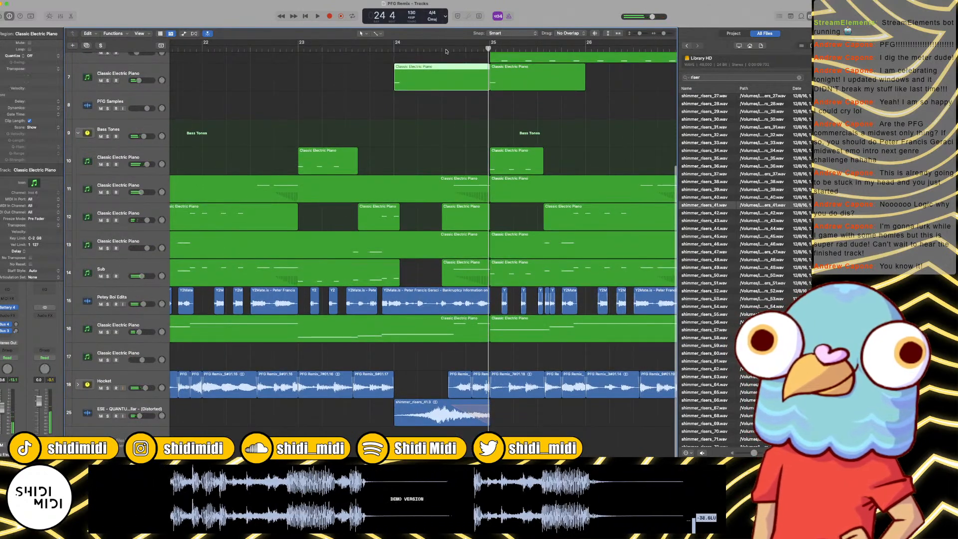
pyautogui.click(446, 50)
pyautogui.press('space')
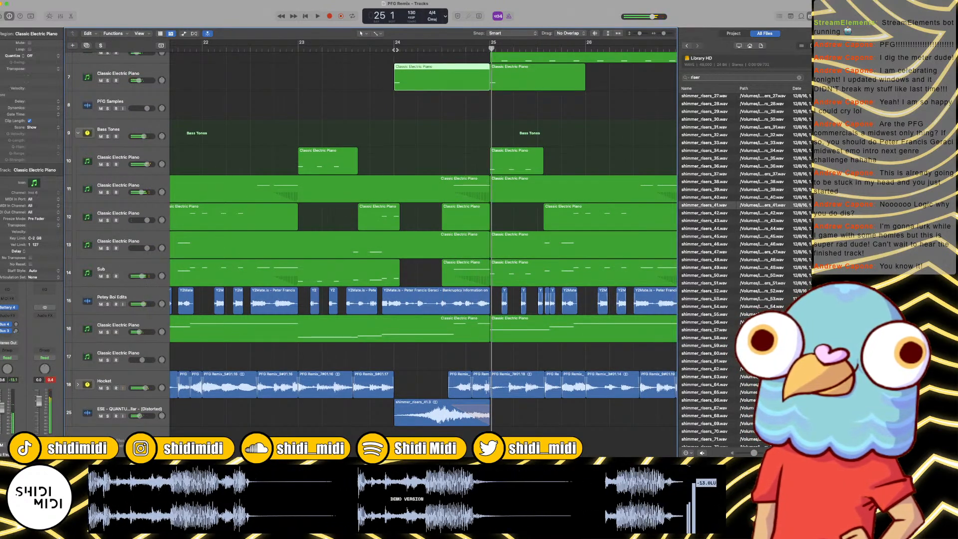
pyautogui.click(366, 54)
pyautogui.press('space')
pyautogui.click(365, 49)
pyautogui.scroll(3, 392, 81)
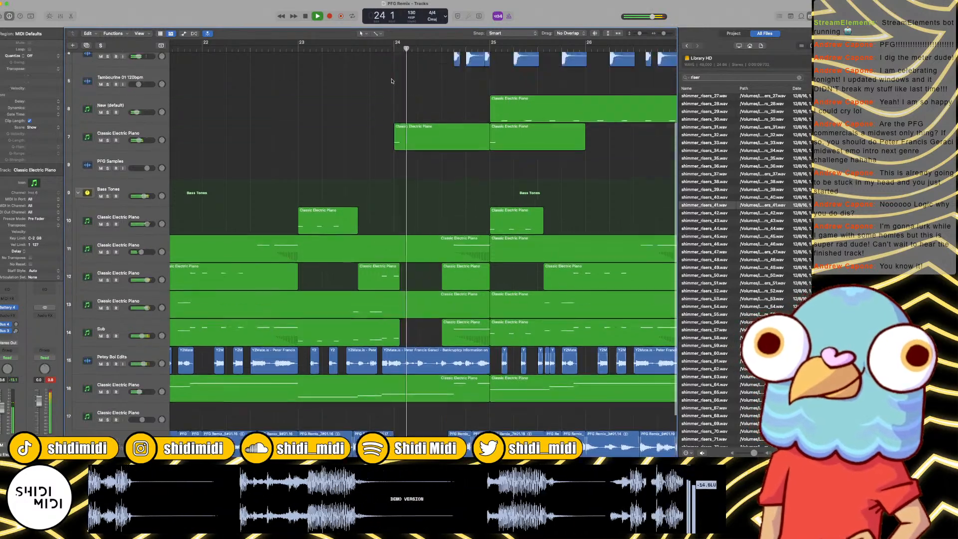
pyautogui.scroll(4, 399, 83)
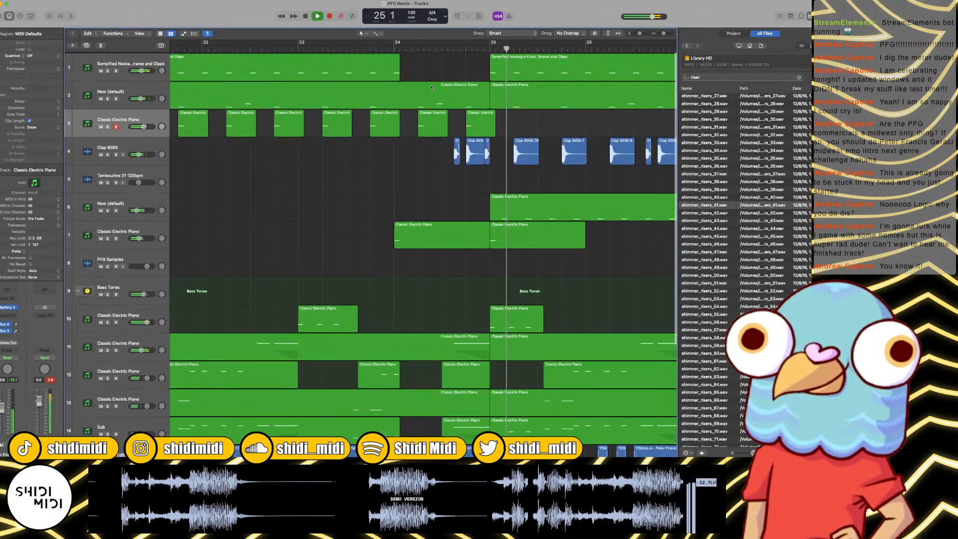
# Step: Trim the start of the bar 24 Classic Electric Piano region on track 2 to just after beat 3
pyautogui.press('space')
pyautogui.click(424, 93)
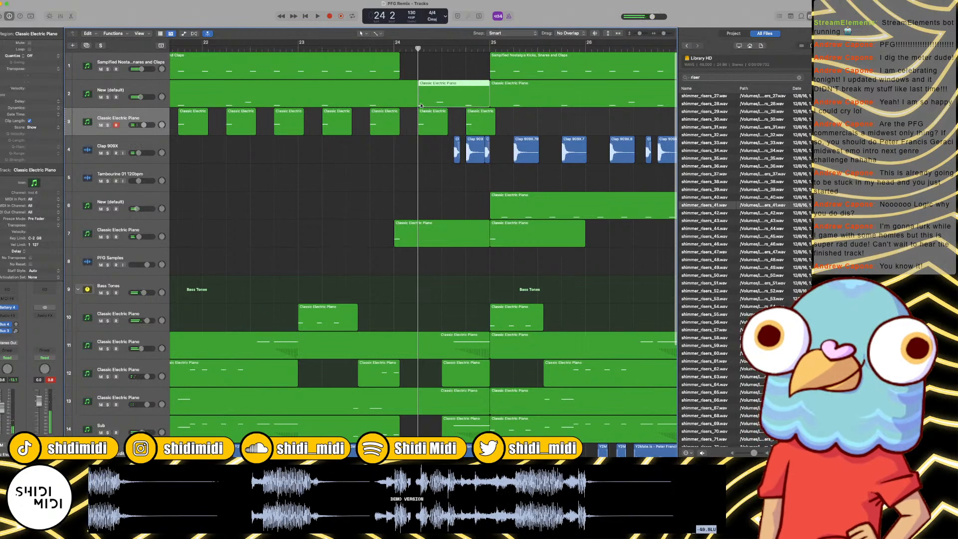
pyautogui.moveTo(420, 105); pyautogui.dragTo(450, 106)
# Step: Open the trimmed track 2 region in the Piano Roll, shorten its long C1 note before beat 4, and play the result
pyautogui.press('e')
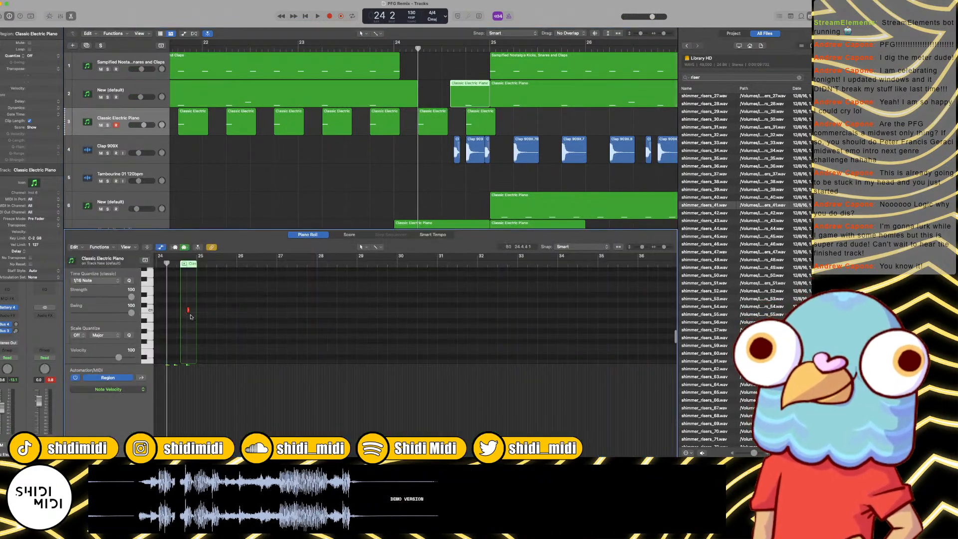
pyautogui.press('z')
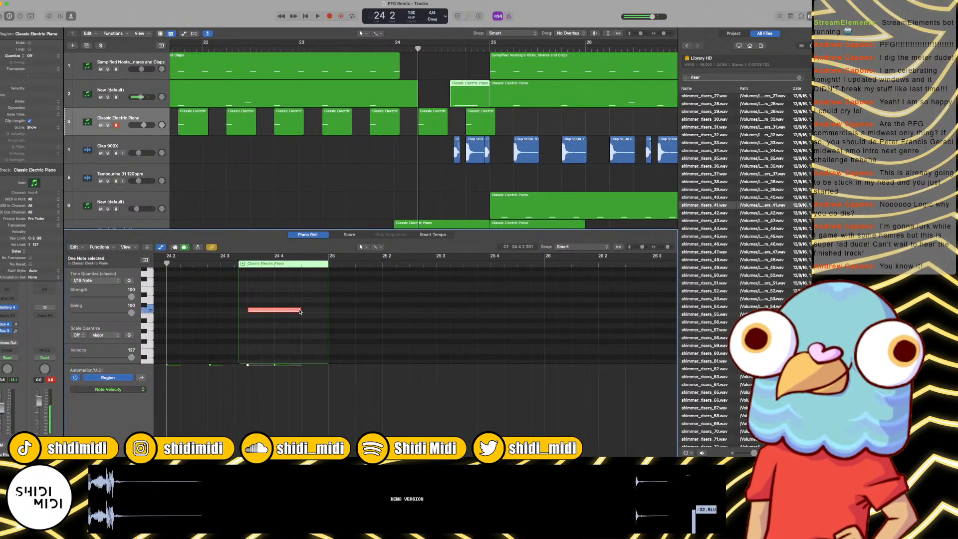
pyautogui.moveTo(300, 312); pyautogui.dragTo(260, 312)
pyautogui.press('space')
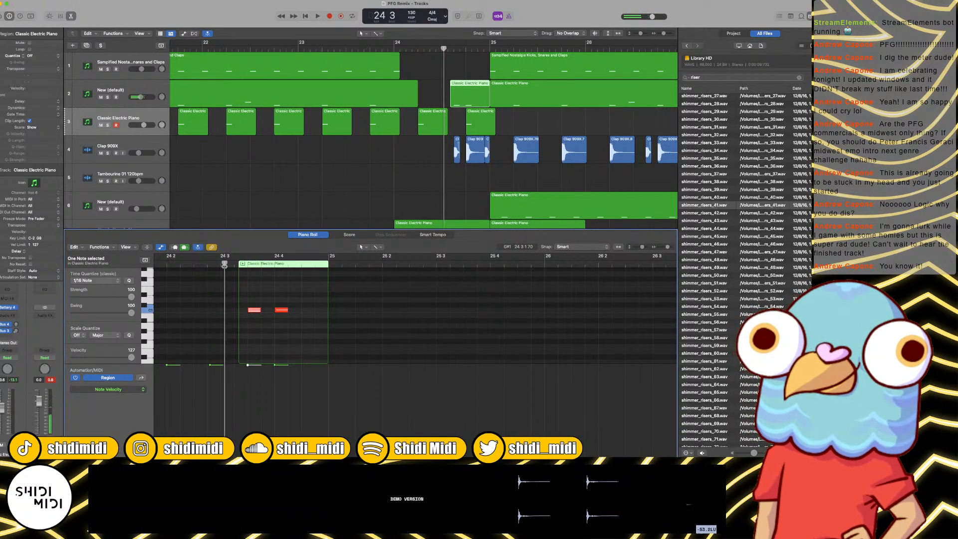
pyautogui.press('space')
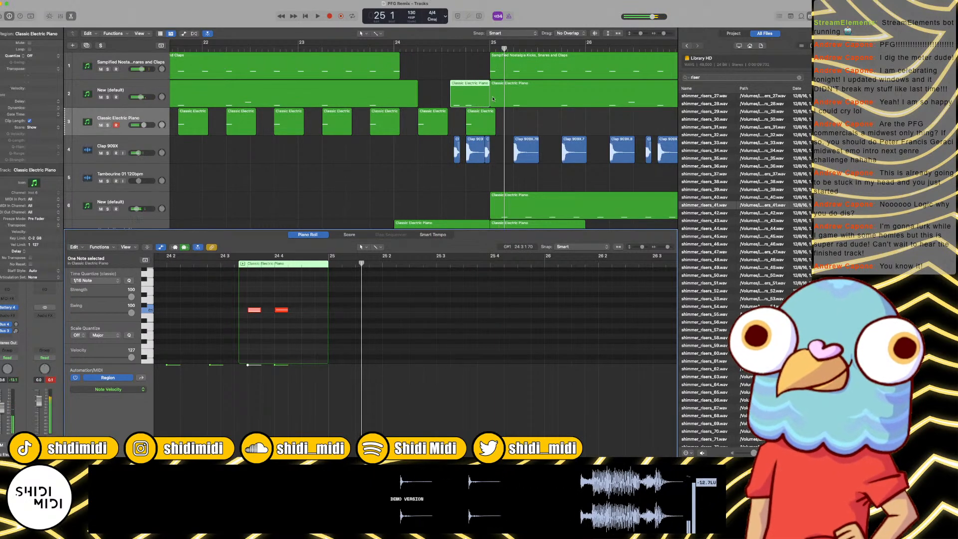
# Step: Add a short note just above the C1 notes near the region's end, trim it to finish at bar 25, and close the editor
pyautogui.click(318, 306)
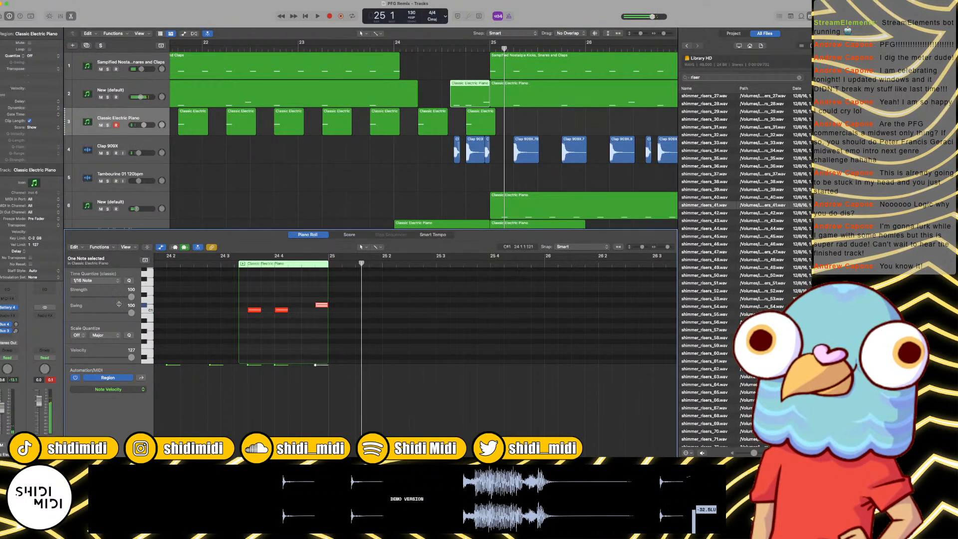
pyautogui.click(232, 265)
pyautogui.press('space')
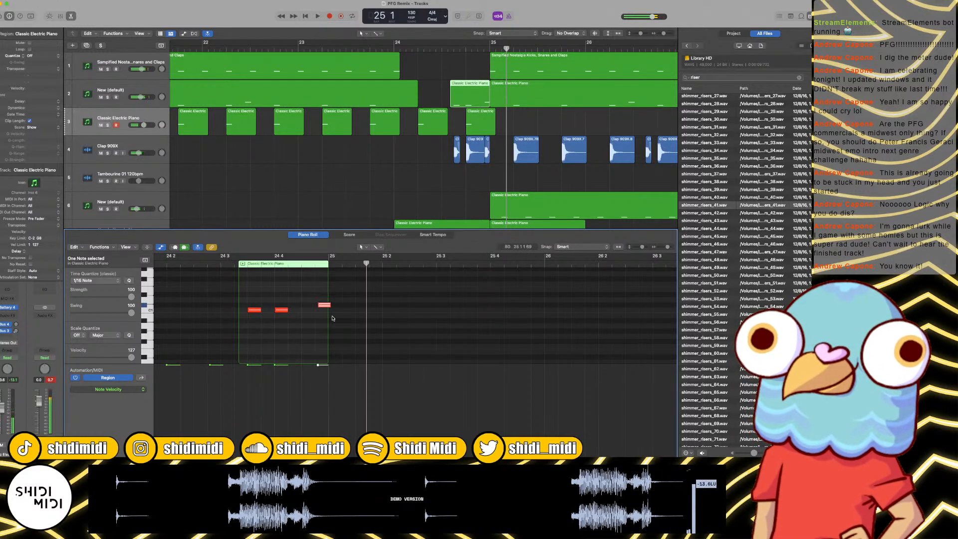
pyautogui.moveTo(329, 306); pyautogui.dragTo(329, 305)
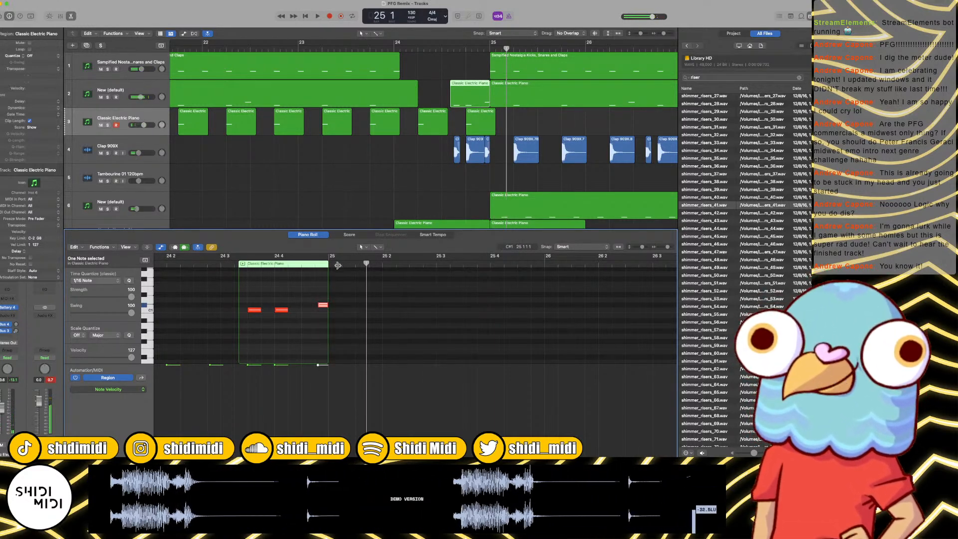
pyautogui.press('x')
pyautogui.press('x')
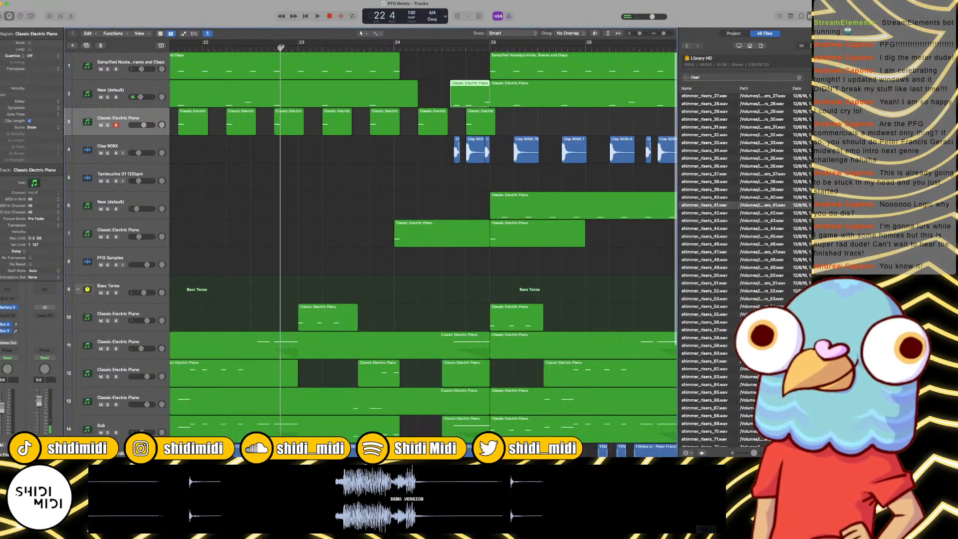
# Step: Play from just before bar 23 through the break, and restart playback from bar 1
pyautogui.press('space')
pyautogui.press('super+Left')
pyautogui.press('super+Left')
pyautogui.press('super+Left')
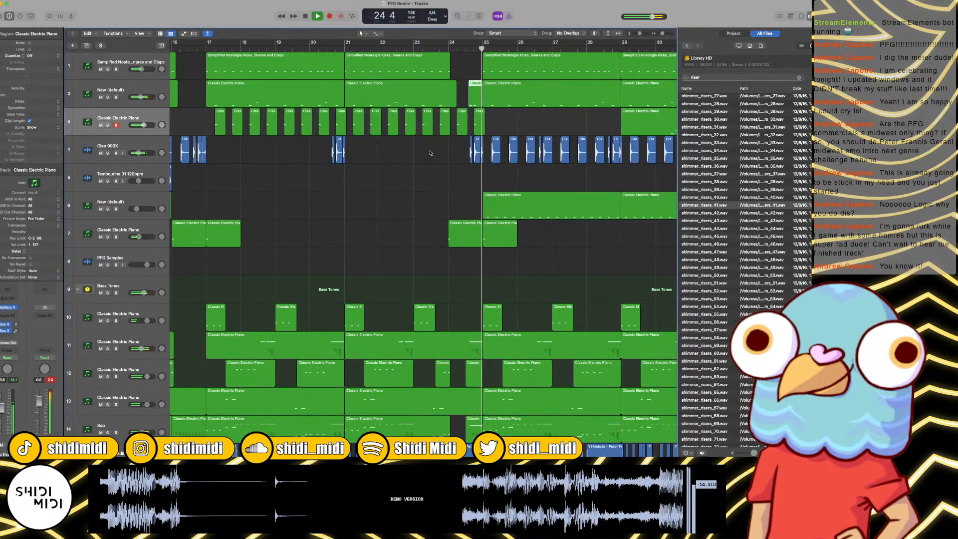
pyautogui.click(460, 118)
pyautogui.press('Return')
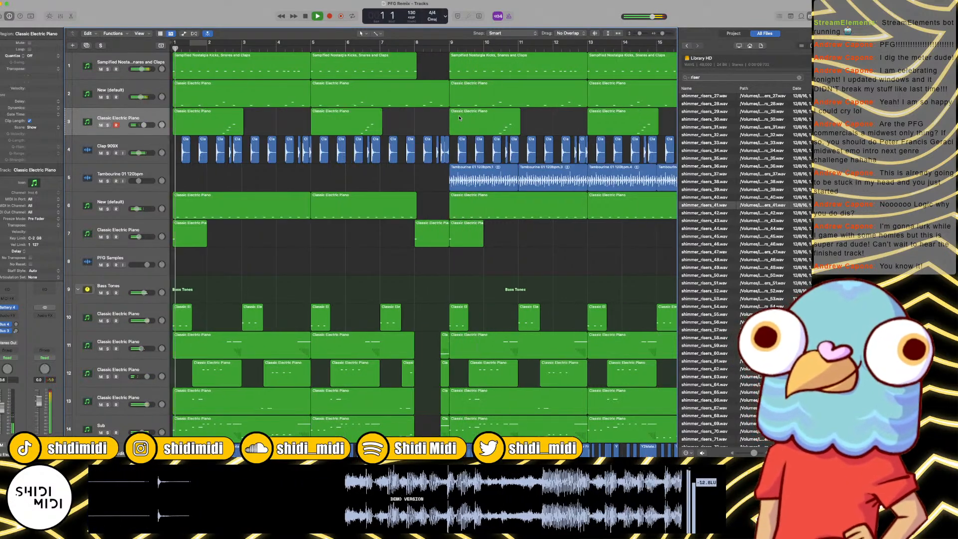
# Step: Play the arrangement from bar 1 and slightly lower the volume of the ESE - QUANTUM track
pyautogui.hscroll(15, 423, 128)
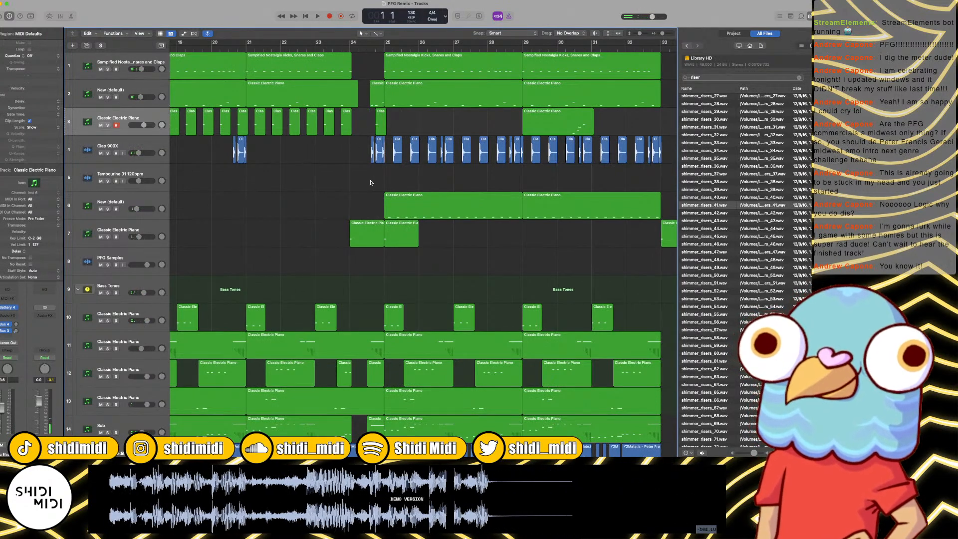
pyautogui.scroll(-6, 370, 183)
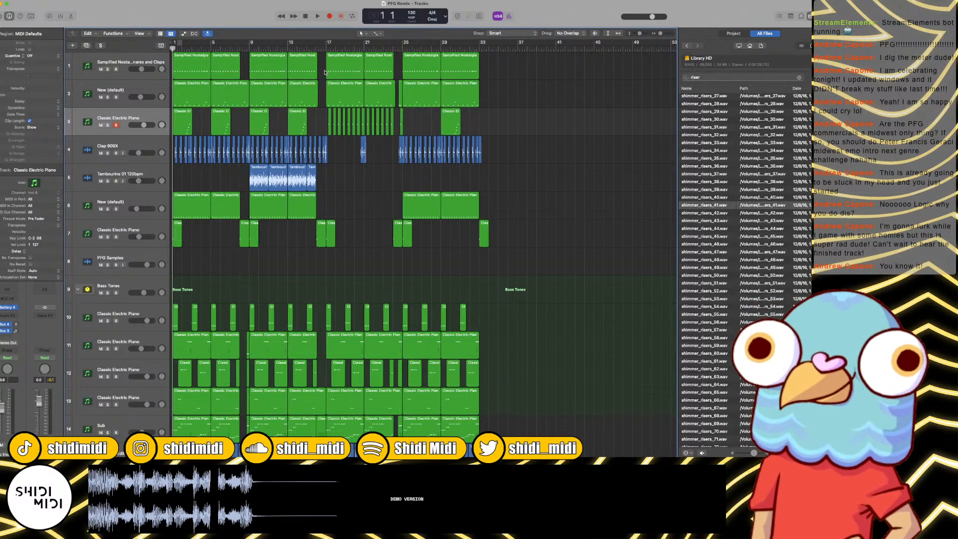
pyautogui.press('space')
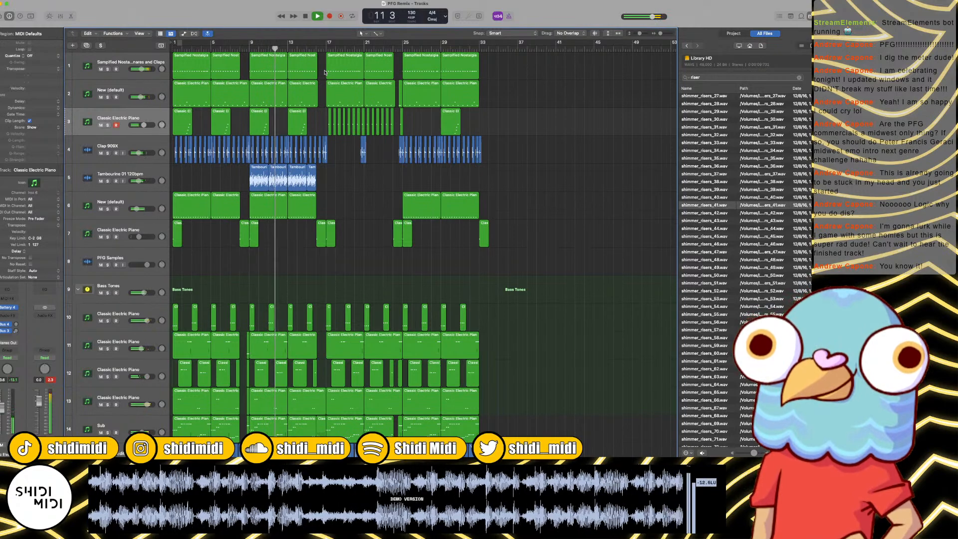
pyautogui.scroll(-6, 192, 402)
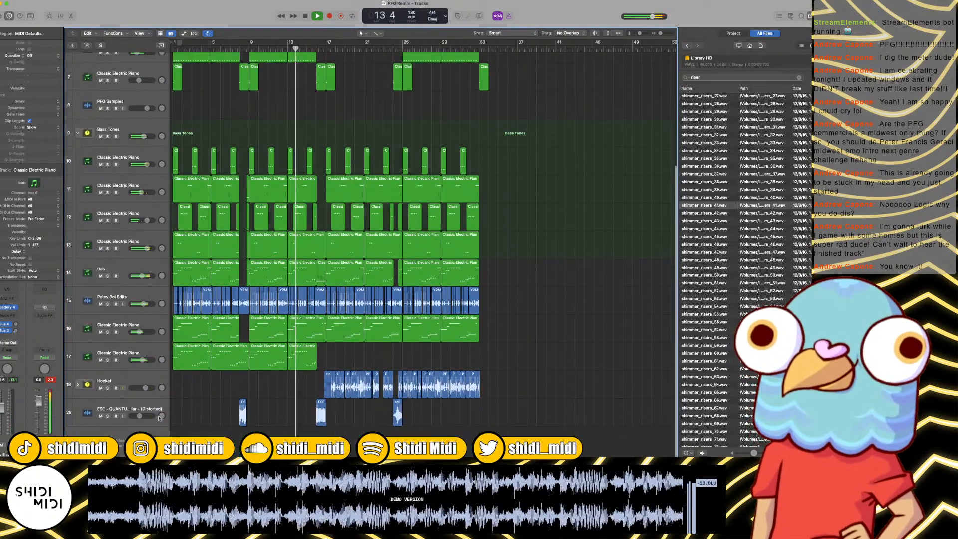
pyautogui.moveTo(141, 416); pyautogui.dragTo(140, 416)
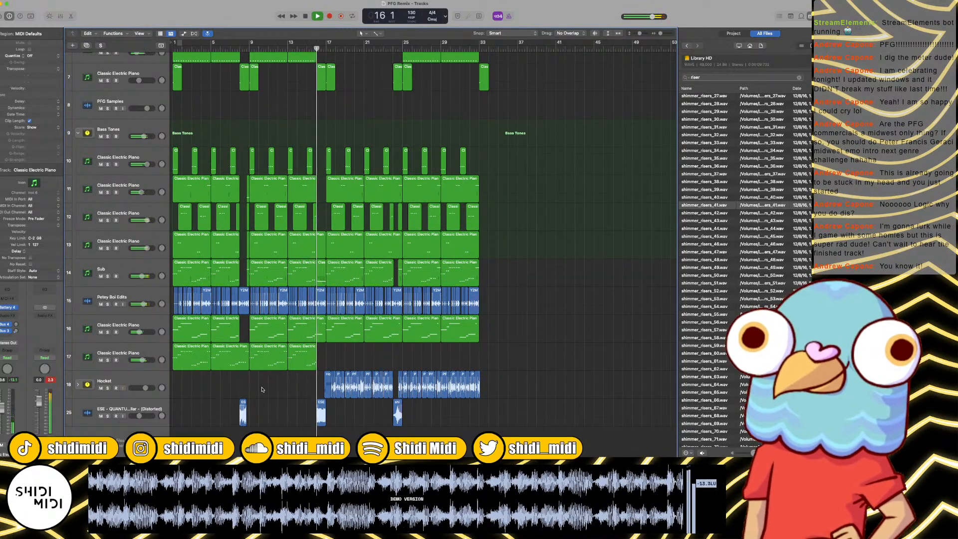
# Step: Listen on through the bar 16 and bar 24 breaks and stop playback in bar 26
pyautogui.press('super+Right')
pyautogui.press('super+Right')
pyautogui.press('super+Right')
pyautogui.press('super+Right')
pyautogui.press('super+Right')
pyautogui.press('super+Right')
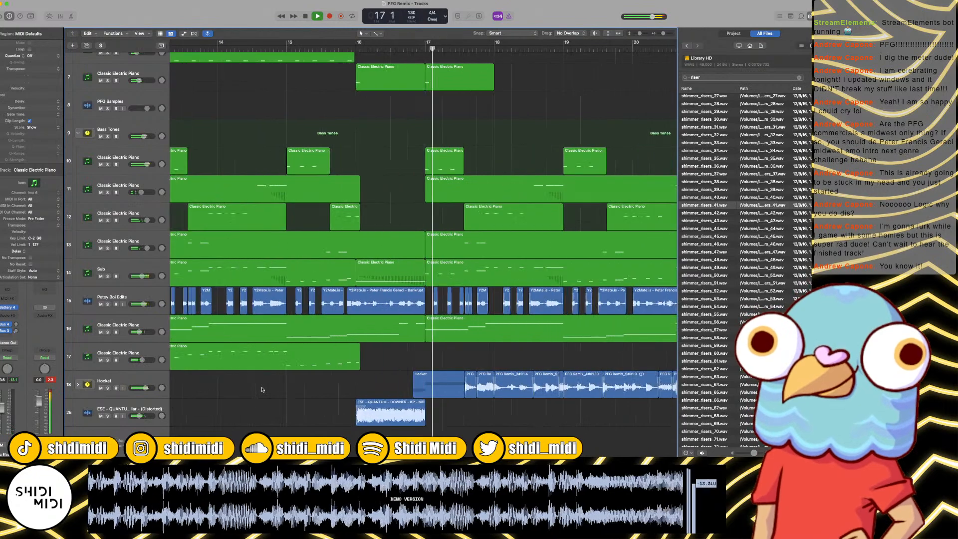
pyautogui.press('super+Left')
pyautogui.press('super+Left')
pyautogui.press('super+Left')
pyautogui.press('super+Left')
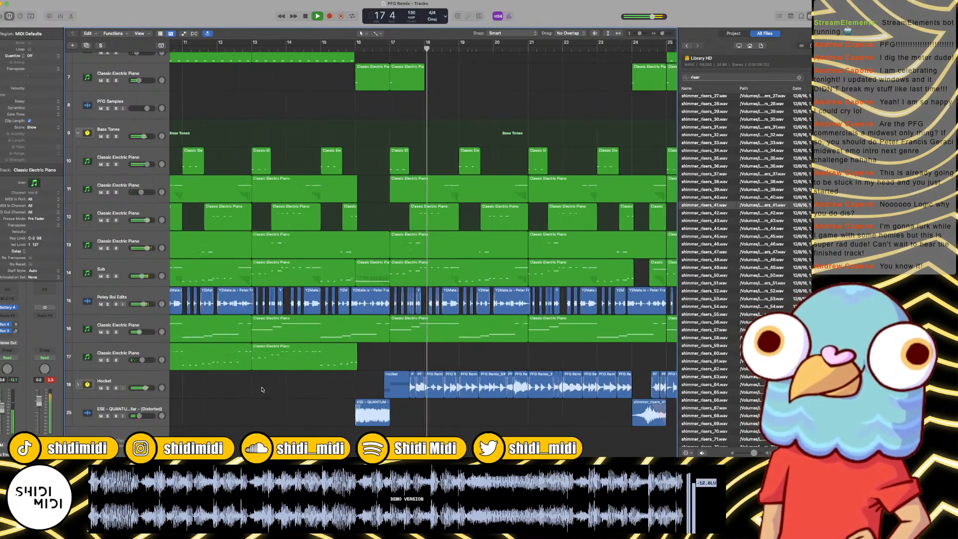
pyautogui.press('super+Left')
pyautogui.press('super+Left')
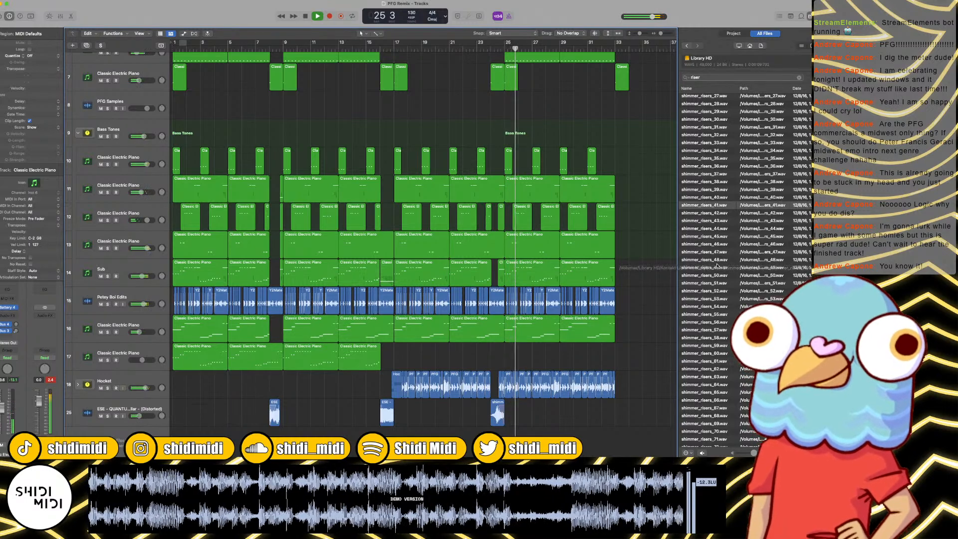
pyautogui.press('space')
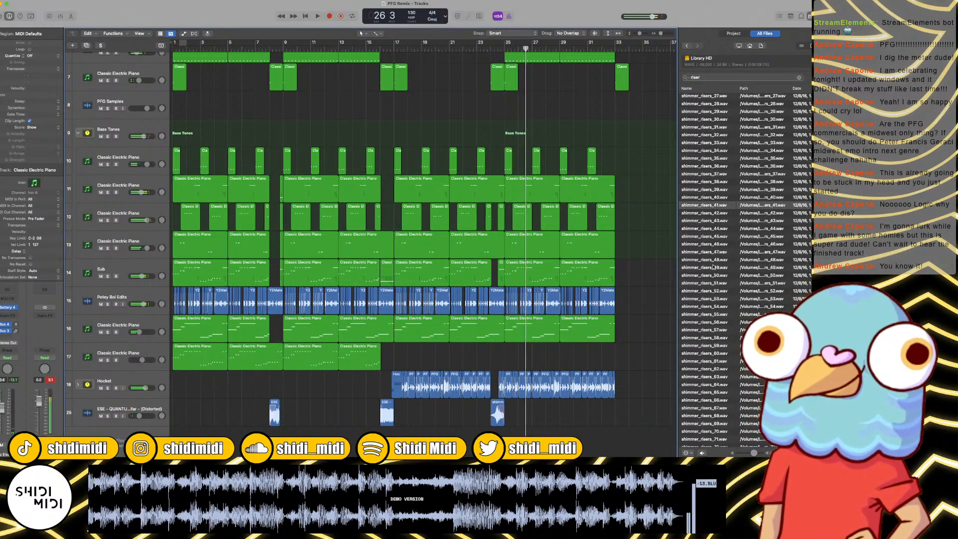
# Step: Audition the shimmer riser samples and add shimmer_risers_58.wav on a new track below the ESE - QUANTUM track near bar 16
pyautogui.click(715, 267)
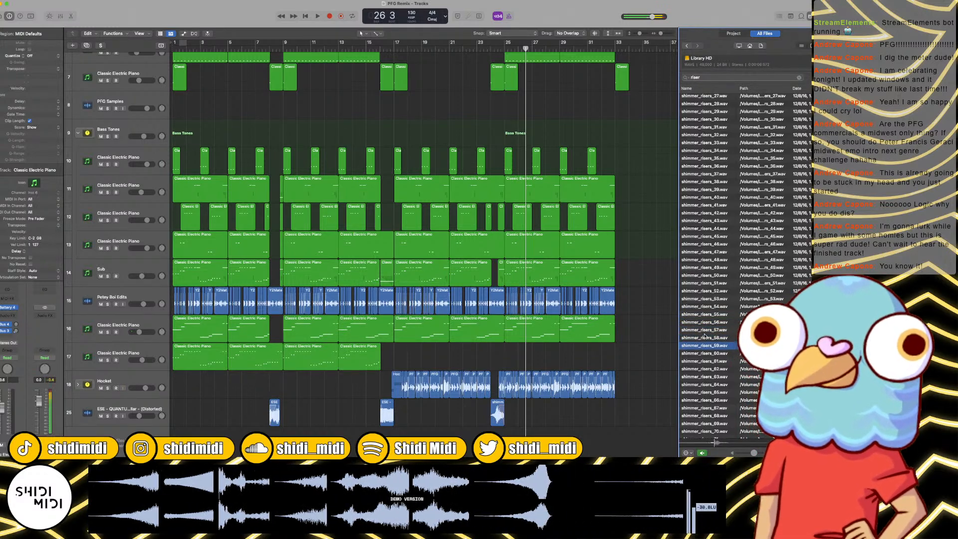
pyautogui.scroll(-5, 691, 366)
pyautogui.press('space')
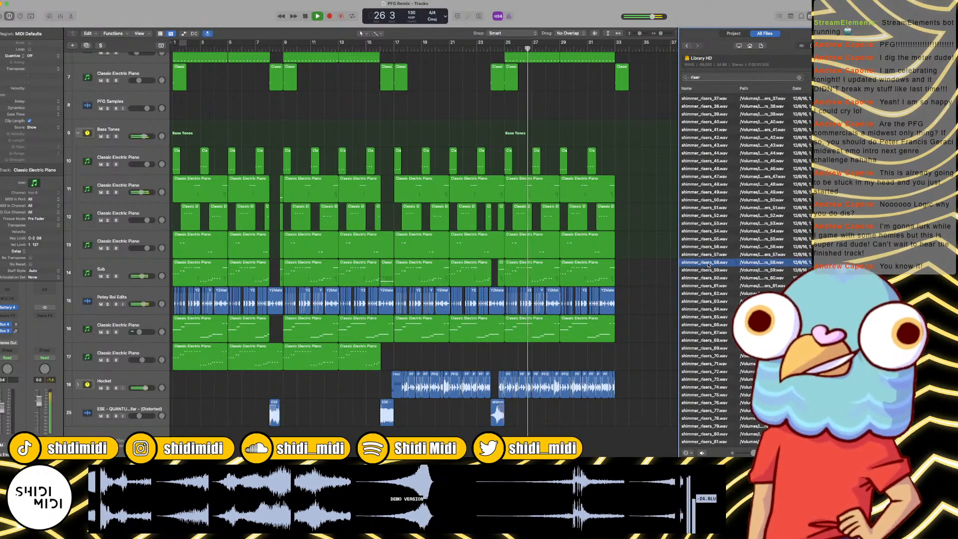
pyautogui.moveTo(704, 262); pyautogui.dragTo(389, 435)
pyautogui.press('space')
pyautogui.press('super+Right')
pyautogui.press('super+Right')
pyautogui.press('super+Right')
pyautogui.press('super+Right')
pyautogui.press('super+Right')
pyautogui.hscroll(-10, 397, 436)
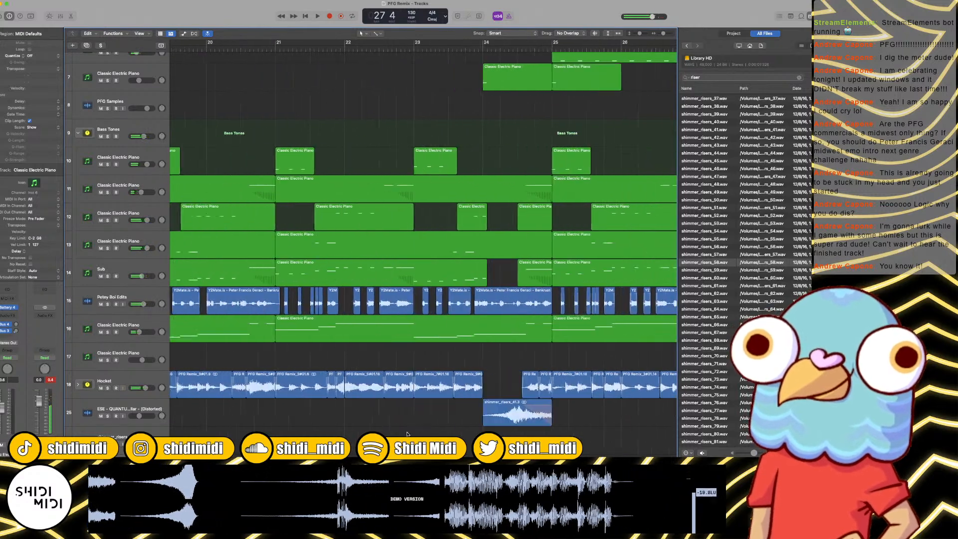
# Step: Move the bar 24 riser down to the new track, and place the shimmer_risers_58 region at bar 16, extended to just past bar 17
pyautogui.moveTo(537, 414); pyautogui.dragTo(535, 436)
pyautogui.moveTo(431, 428); pyautogui.dragTo(436, 430)
pyautogui.hscroll(-10, 436, 430)
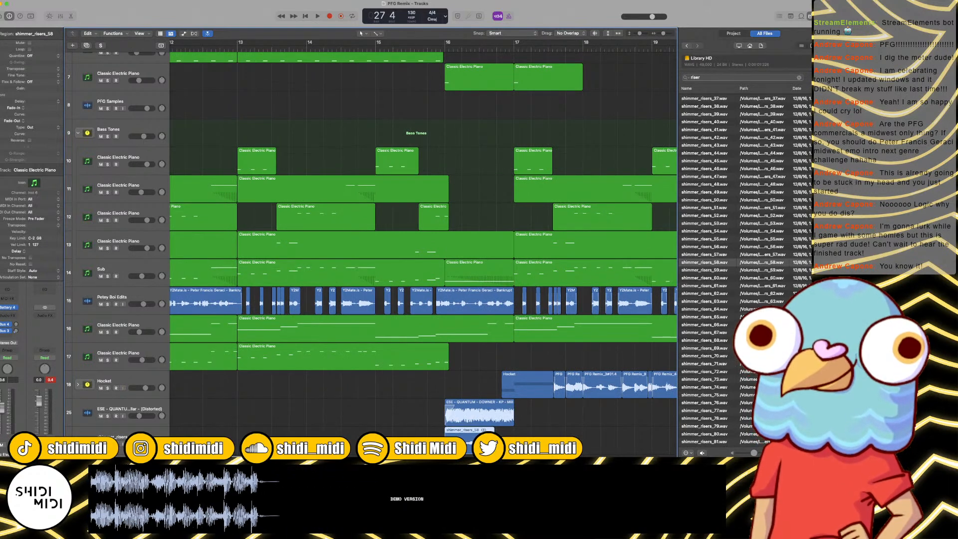
pyautogui.moveTo(494, 433); pyautogui.dragTo(522, 433)
# Step: Play the transition from just before bar 16 into bar 17 twice to check the new riser
pyautogui.click(434, 51)
pyautogui.press('space')
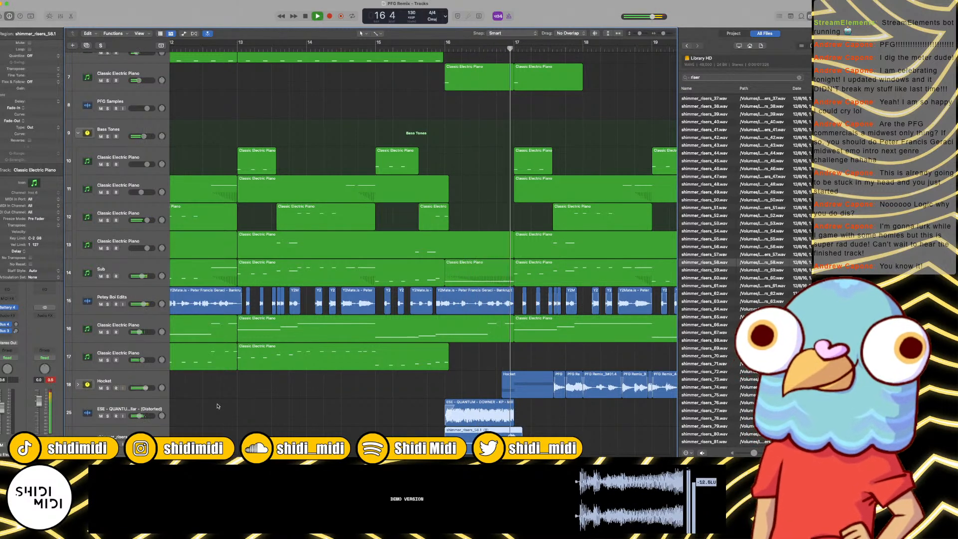
pyautogui.press('space')
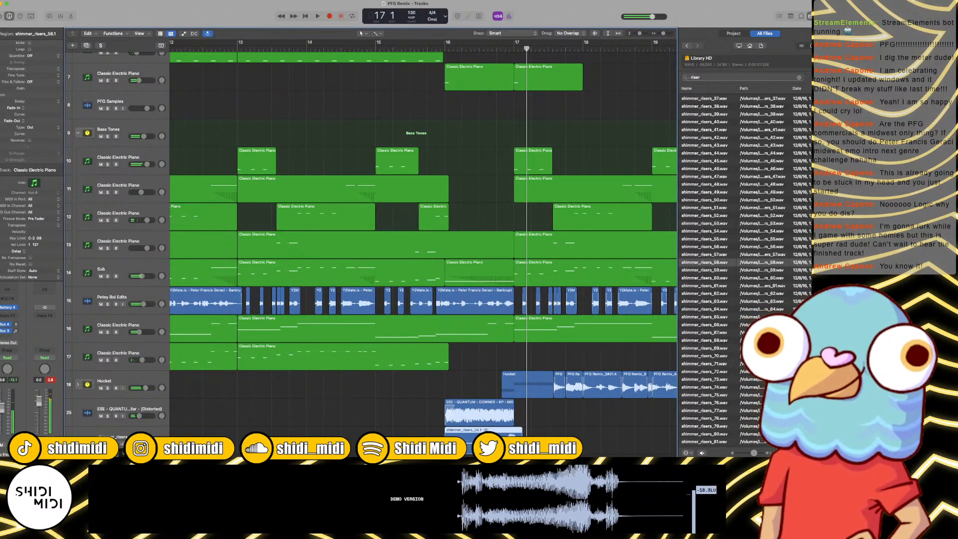
pyautogui.click(427, 53)
pyautogui.click(427, 49)
pyautogui.press('space')
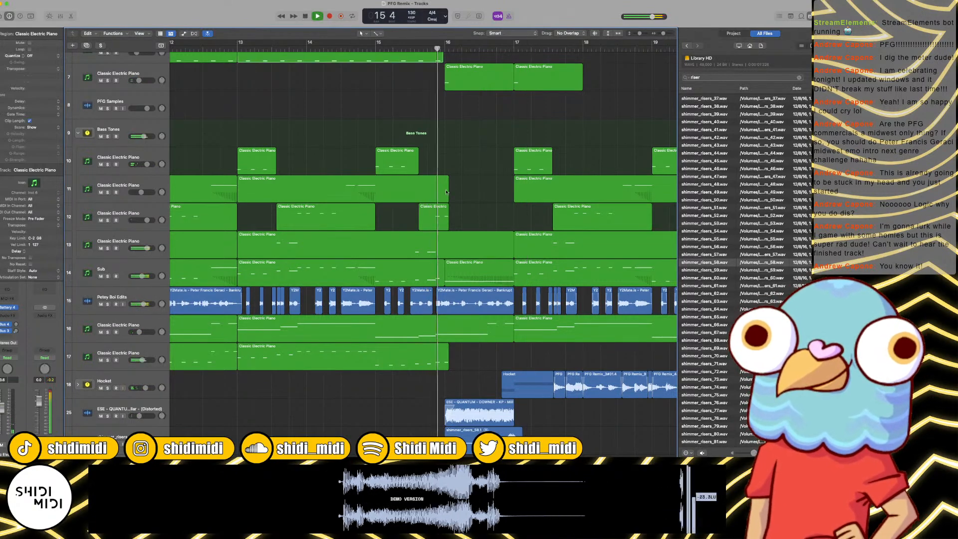
pyautogui.scroll(-1, 421, 217)
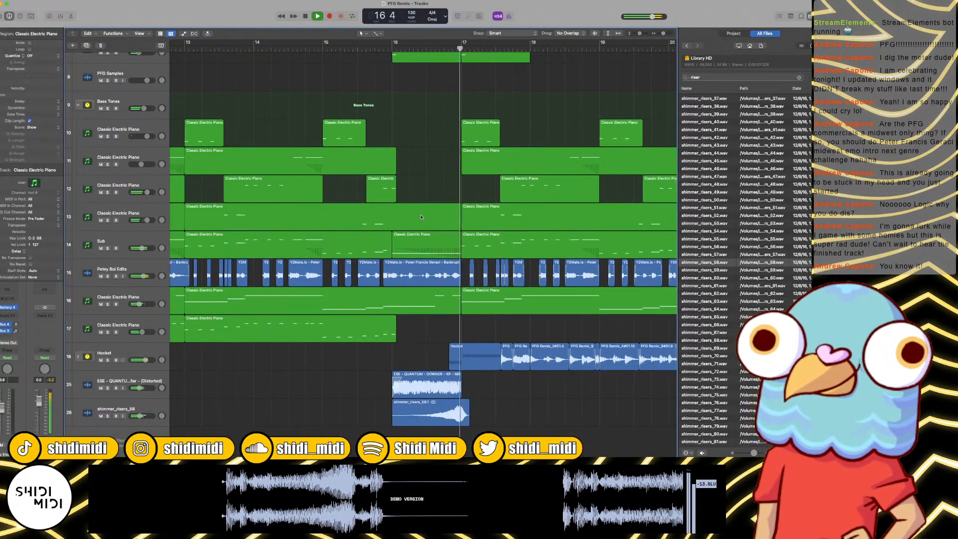
pyautogui.press('space')
# Step: Shorten the shimmer_risers_58 region, check it by ear, and split it at bar 17 to delete the remaining tail
pyautogui.click(461, 50)
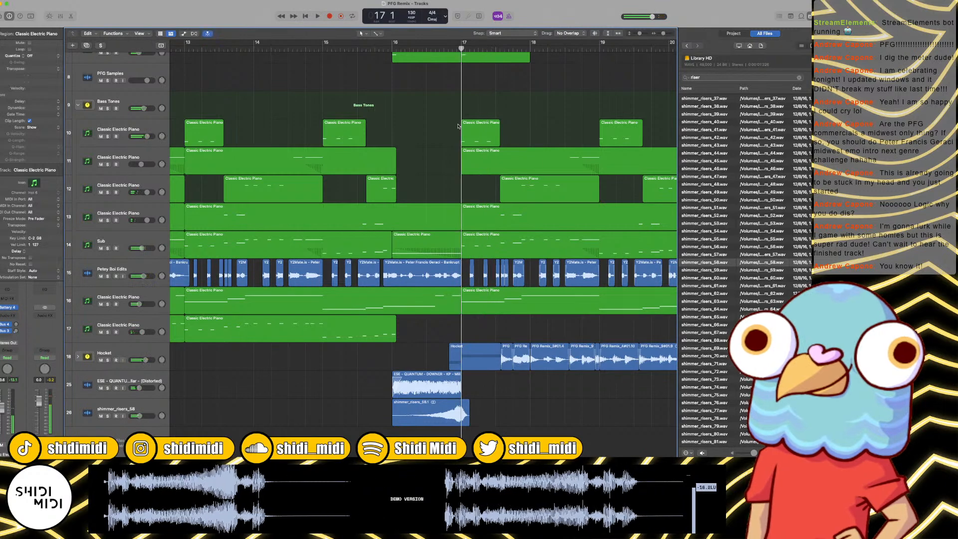
pyautogui.click(468, 422)
pyautogui.moveTo(467, 422); pyautogui.dragTo(464, 422)
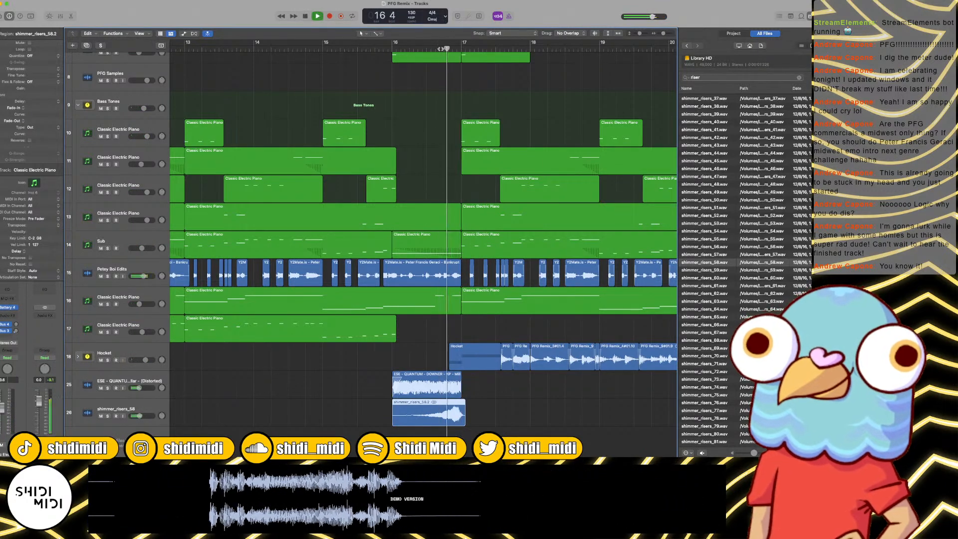
pyautogui.press('space')
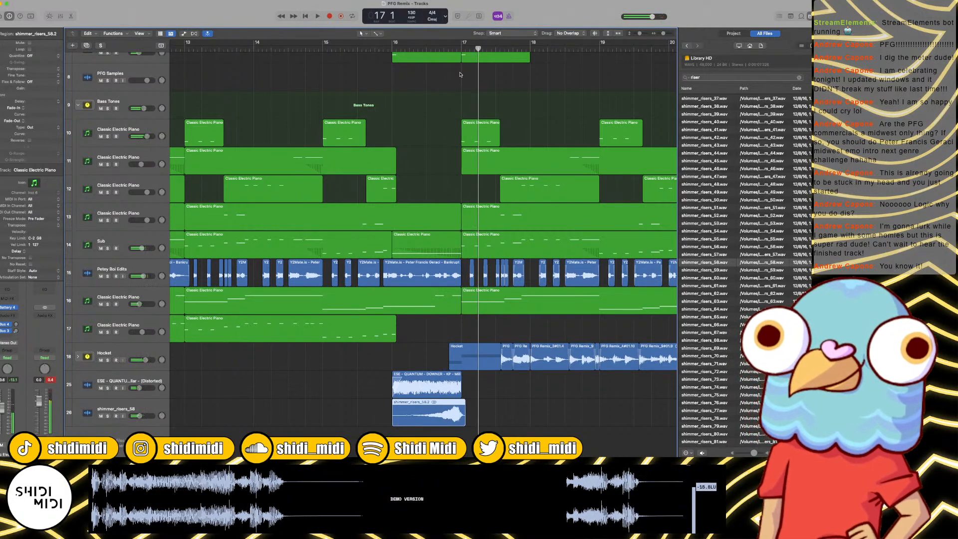
pyautogui.click(461, 49)
pyautogui.press('super+t')
pyautogui.press('Delete')
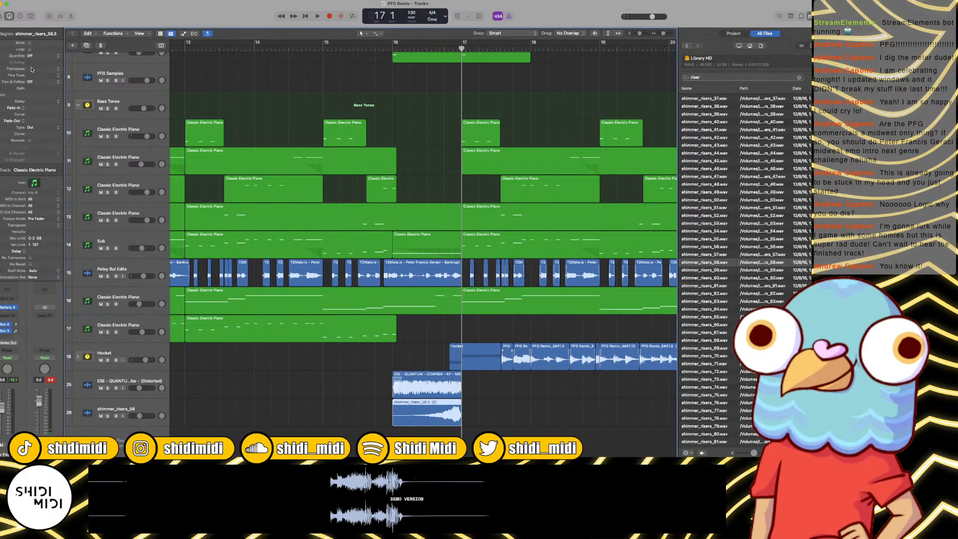
# Step: Set the bar 16 riser region's transposition to -3 and its gain to -8.2 dB, playing the transition to check it
pyautogui.moveTo(31, 69); pyautogui.dragTo(32, 72)
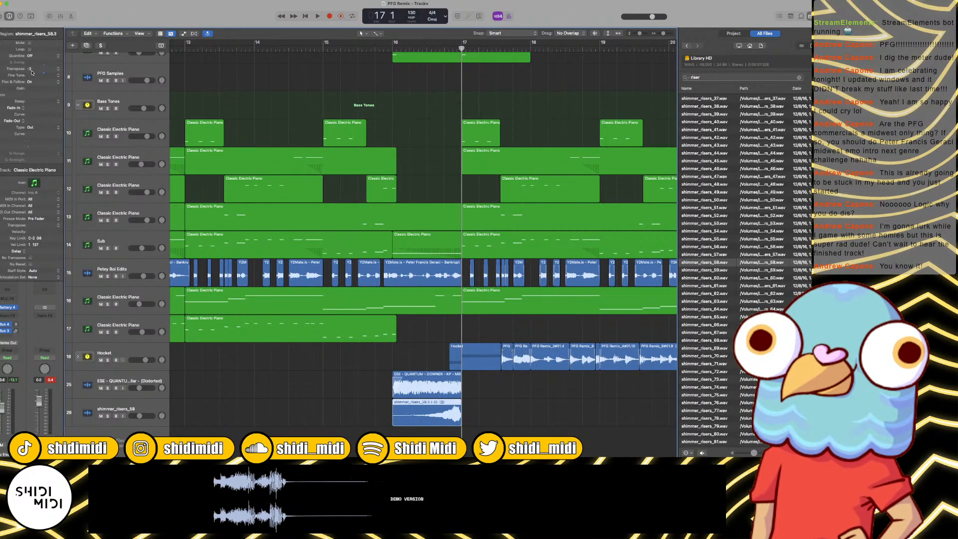
pyautogui.click(370, 48)
pyautogui.press('space')
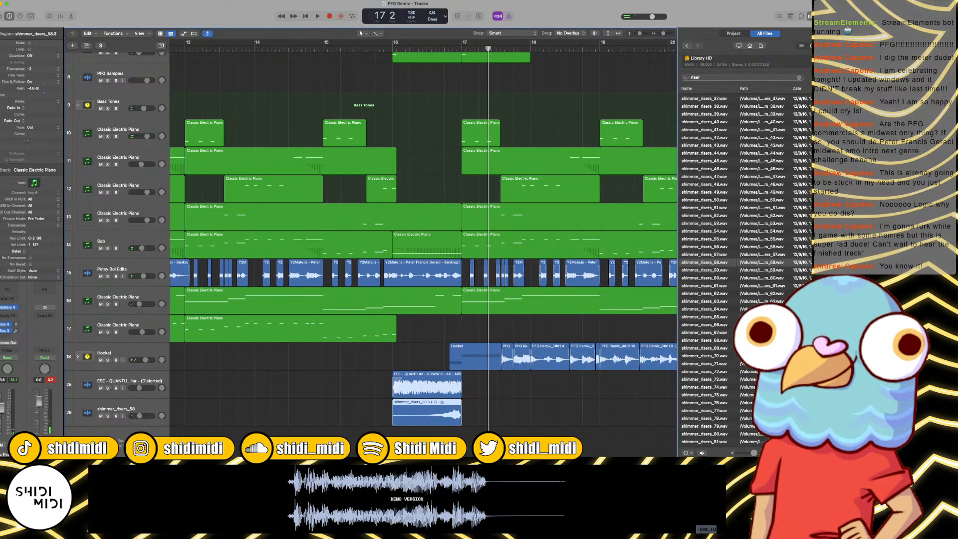
pyautogui.hotkey('shift', 'space')
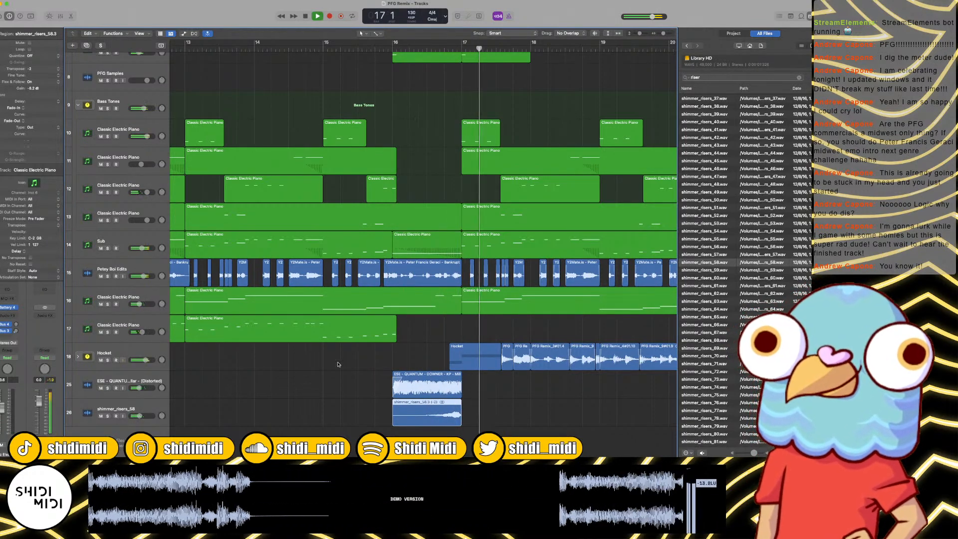
# Step: Add a fade-in of about 190 ms to the start of the bar 16 riser region
pyautogui.click(389, 408)
pyautogui.click(406, 405)
pyautogui.moveTo(406, 405); pyautogui.dragTo(400, 408)
# Step: Listen from bar 19 through the bar 24 break into bar 26 while reviewing the regions on all tracks
pyautogui.press('super+Left')
pyautogui.press('super+Left')
pyautogui.press('super+Left')
pyautogui.press('super+Left')
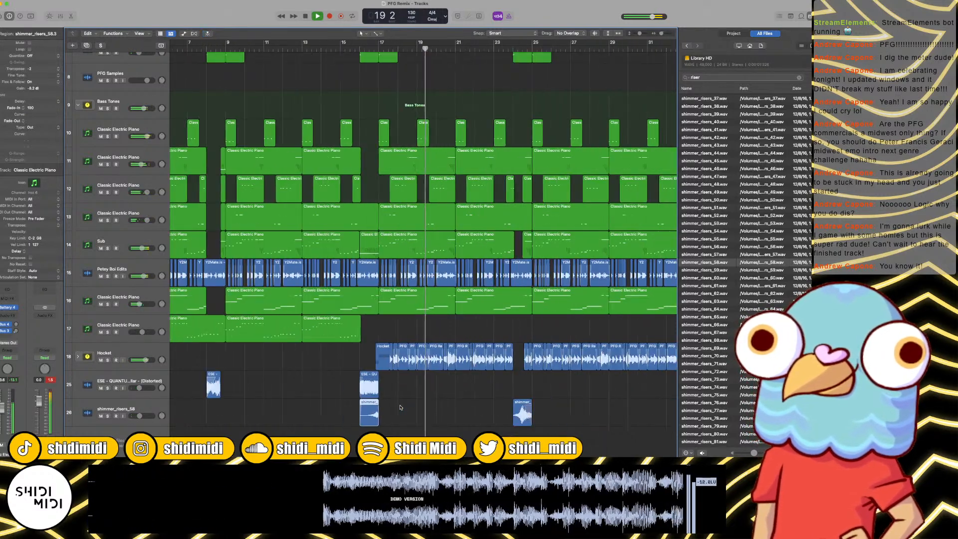
pyautogui.hscroll(3, 441, 319)
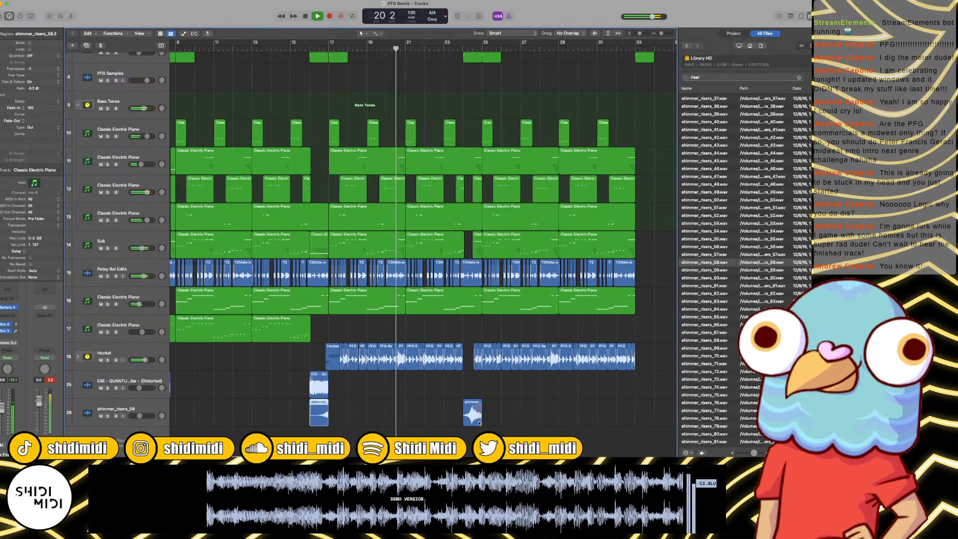
pyautogui.scroll(5, 466, 317)
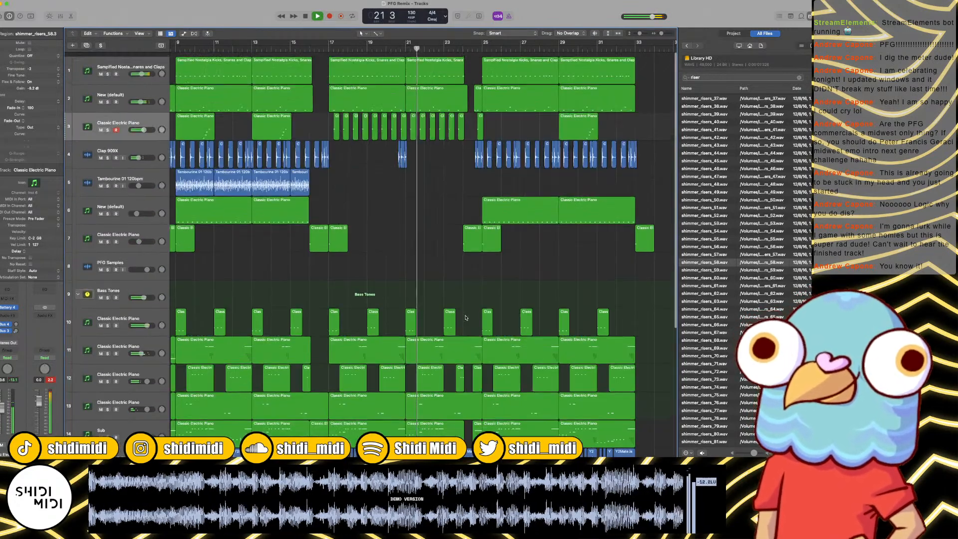
pyautogui.press('super+Left')
pyautogui.press('super+Left')
pyautogui.press('super+Left')
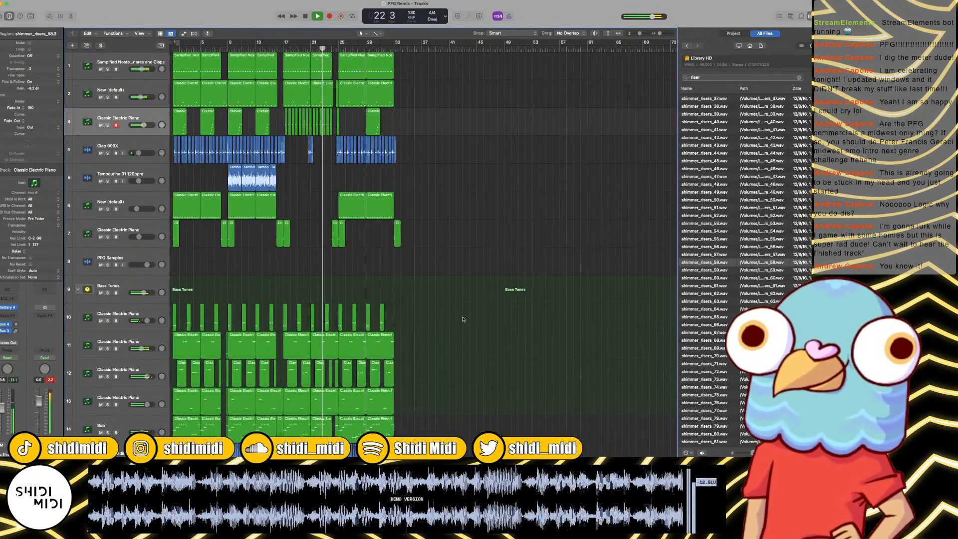
pyautogui.press('super+Right')
pyautogui.press('super+Right')
pyautogui.press('super+Right')
pyautogui.scroll(-5, 466, 344)
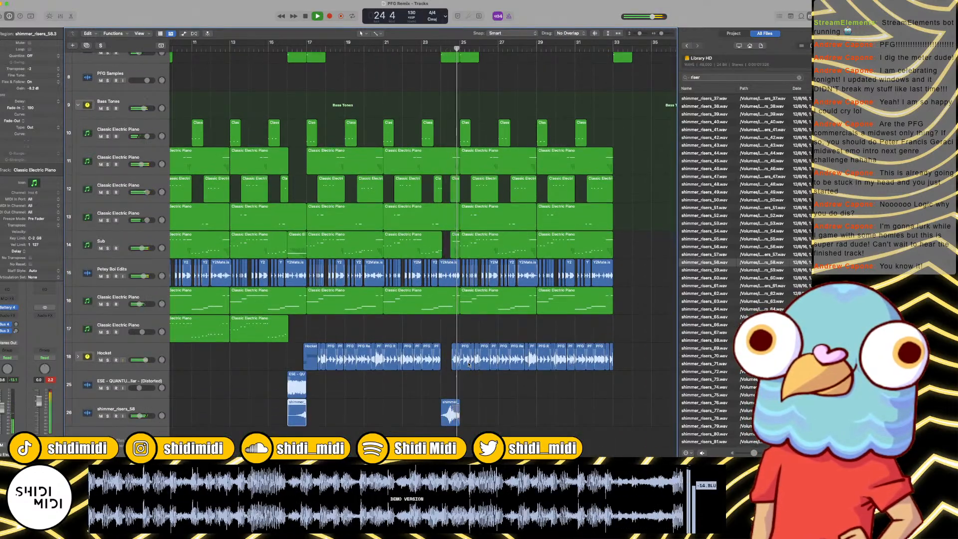
pyautogui.hscroll(3, 482, 364)
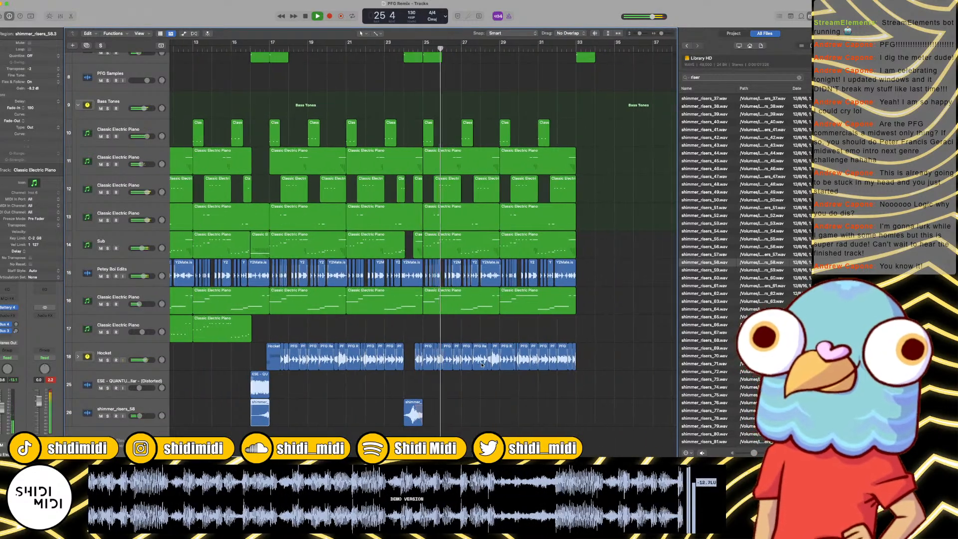
pyautogui.click(470, 326)
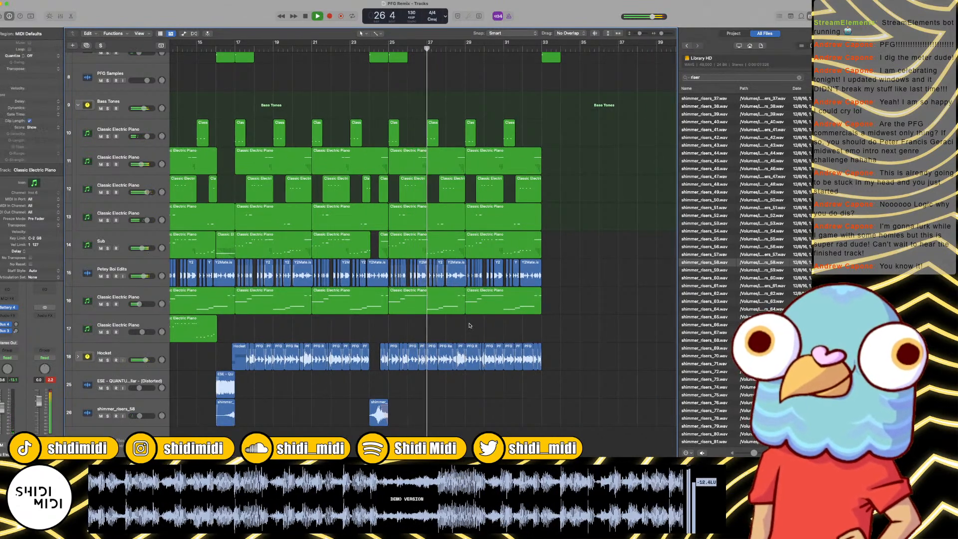
# Step: Insert the Waves OneKnob Louder (s) effect on the stereo output and close its window
pyautogui.press('x')
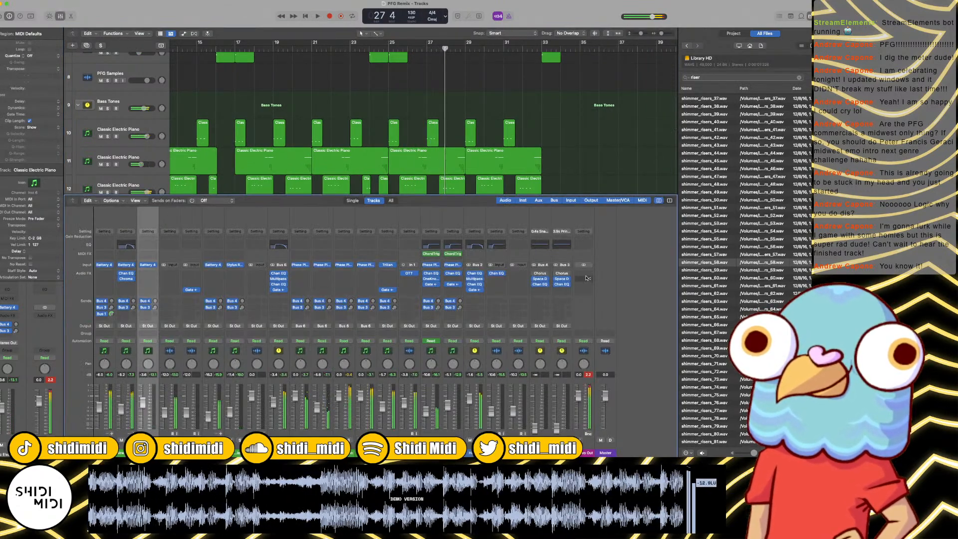
pyautogui.click(586, 274)
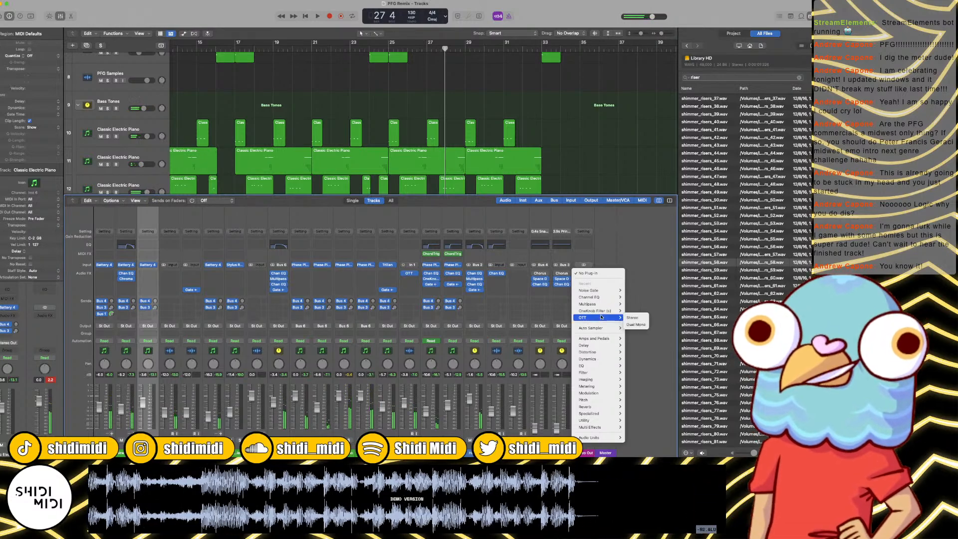
pyautogui.moveTo(608, 439)
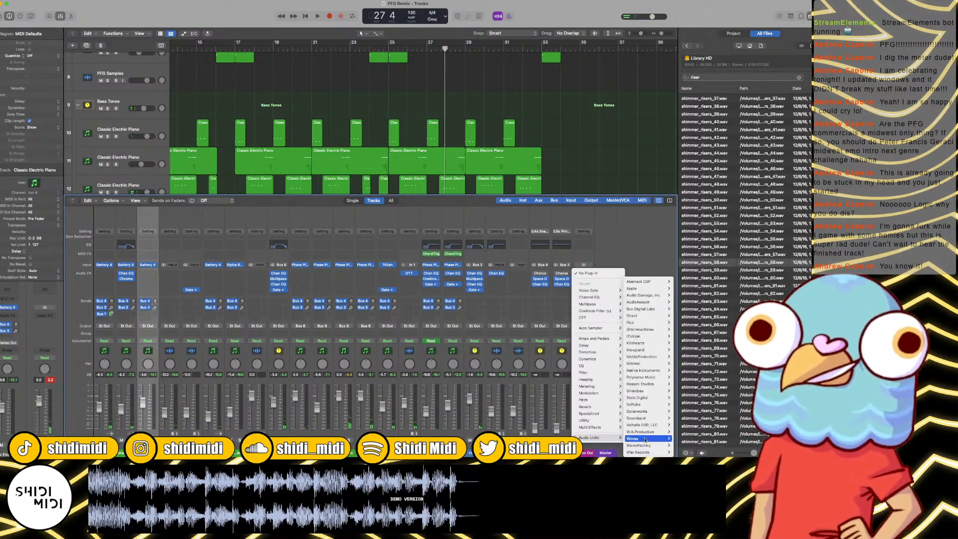
pyautogui.moveTo(645, 440)
pyautogui.scroll(-6, 698, 424)
pyautogui.moveTo(699, 418)
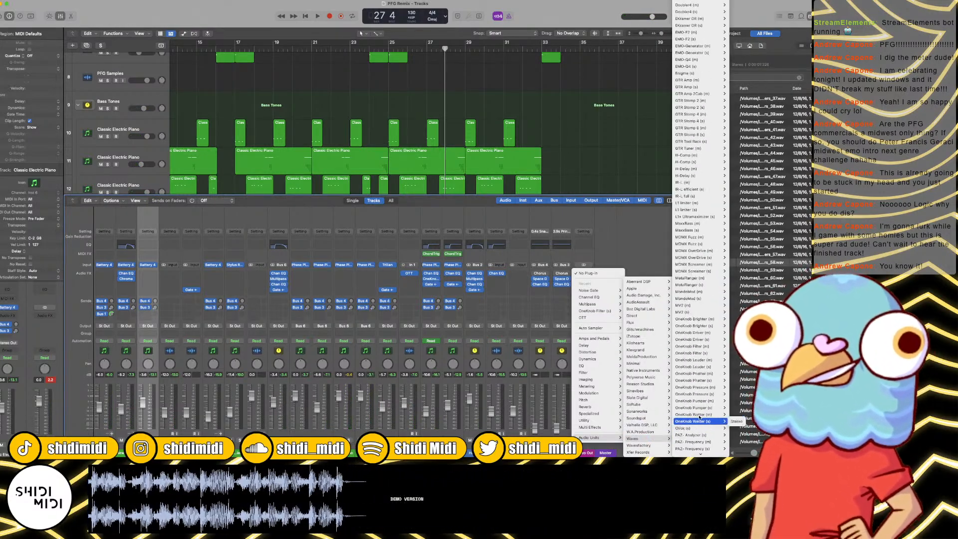
pyautogui.click(705, 369)
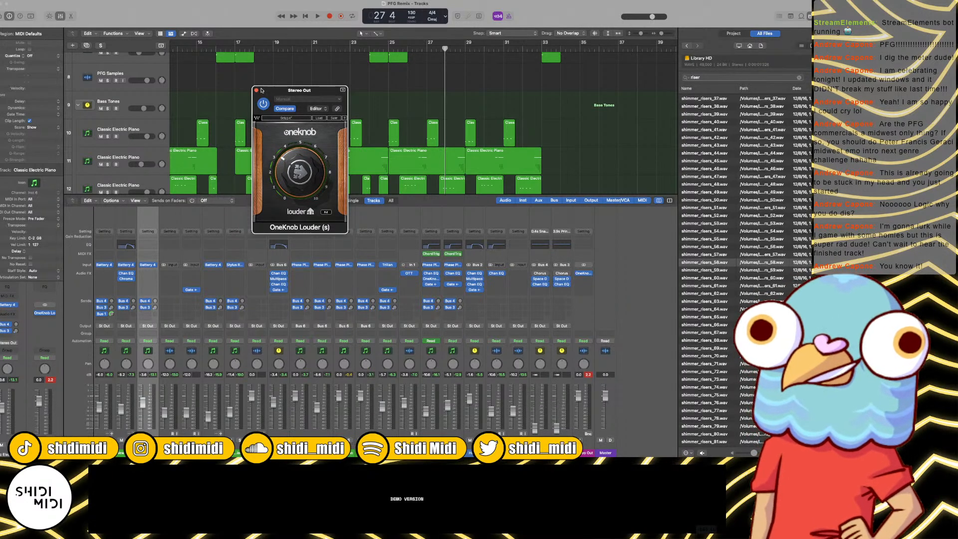
pyautogui.press('super+w')
# Step: Play the arrangement from the beginning to judge the processed output, and hide the mixer
pyautogui.press('Return')
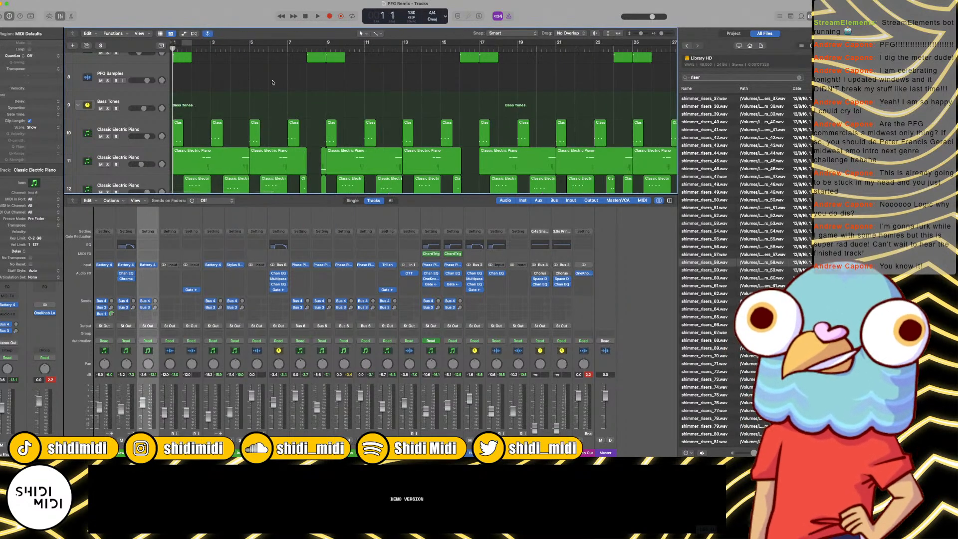
pyautogui.press('space')
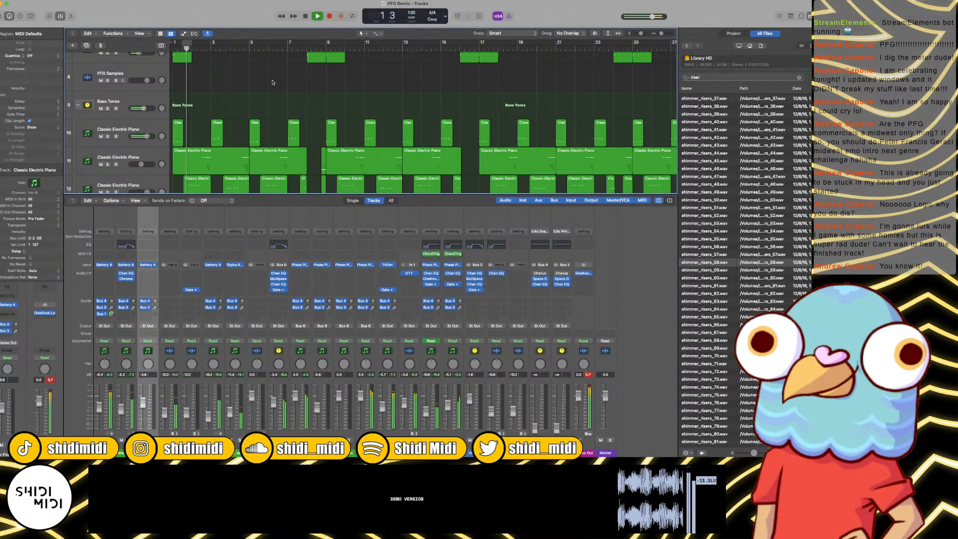
pyautogui.press('x')
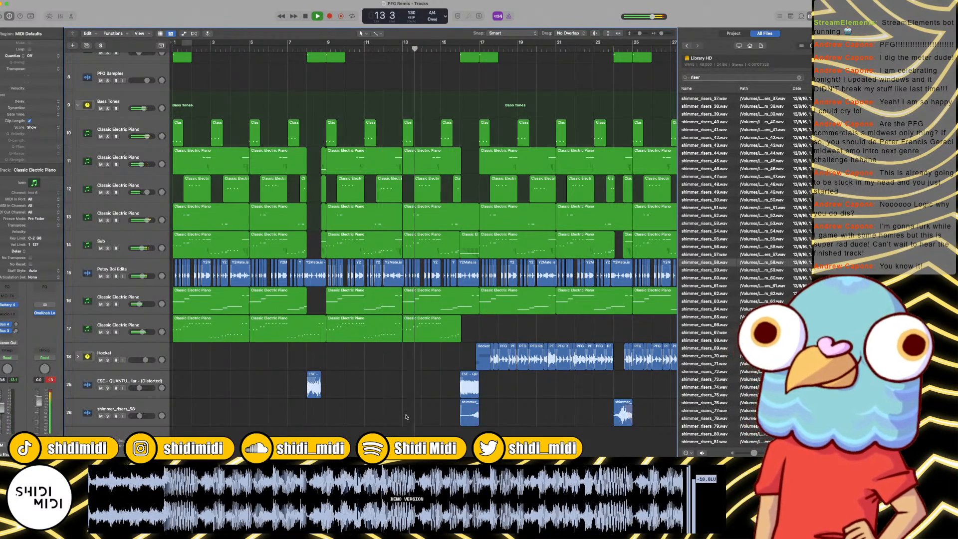
# Step: Set the Bass Tones Noise Gate's ducking amount to -9 dB and lower the Bass Tones track volume slightly
pyautogui.click(110, 164)
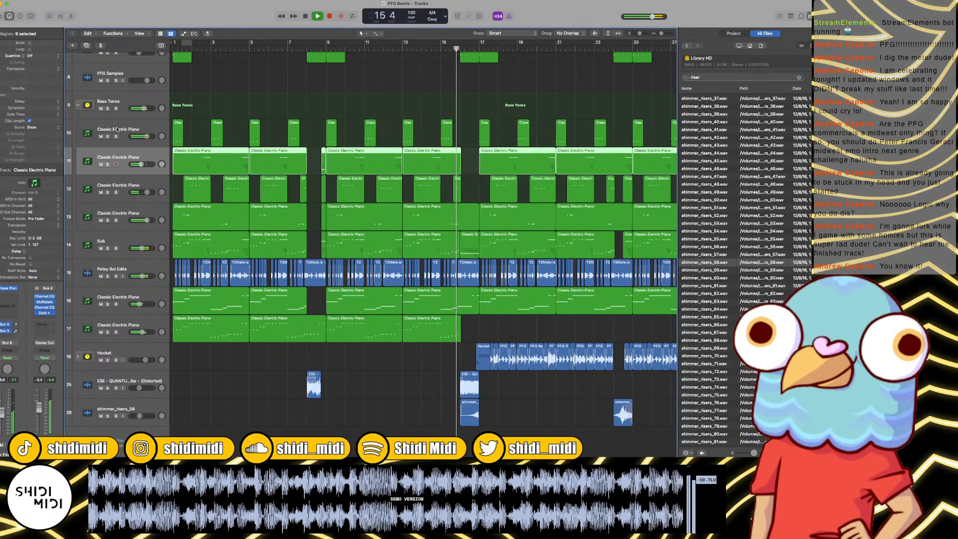
pyautogui.click(118, 104)
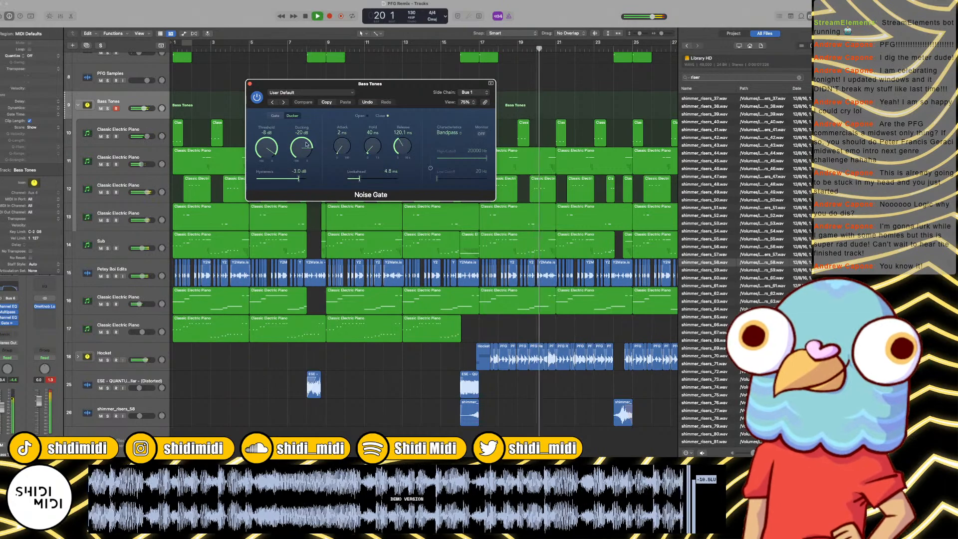
pyautogui.moveTo(307, 144); pyautogui.dragTo(300, 135)
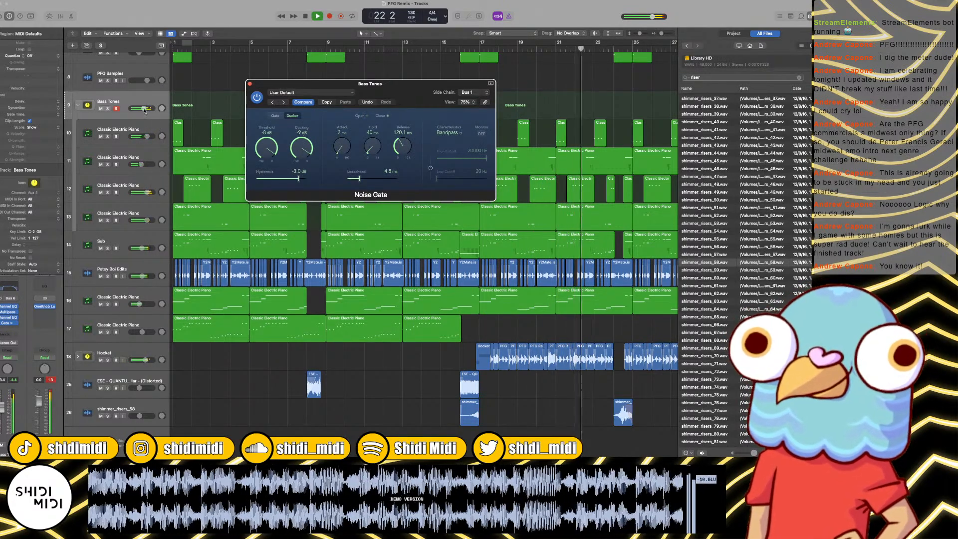
pyautogui.moveTo(143, 109); pyautogui.dragTo(141, 108)
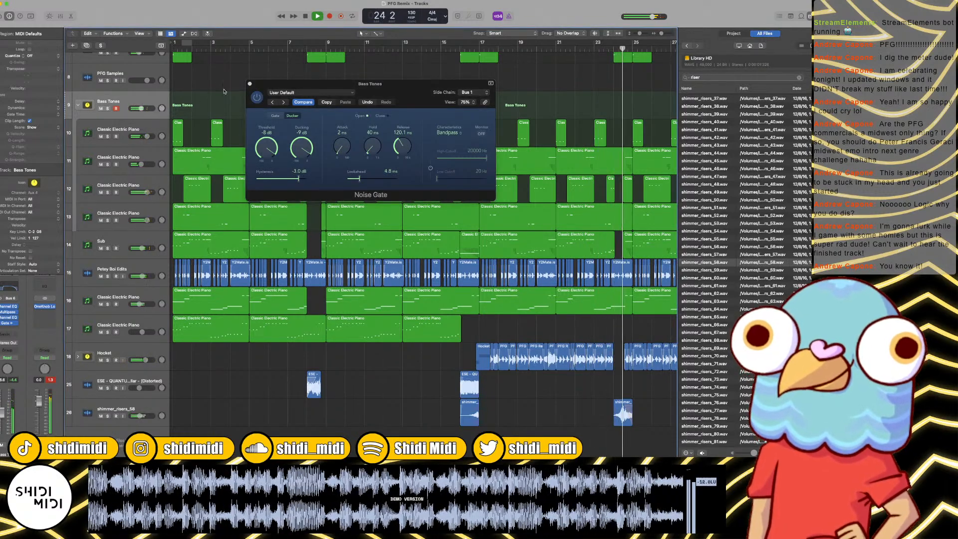
pyautogui.click(250, 85)
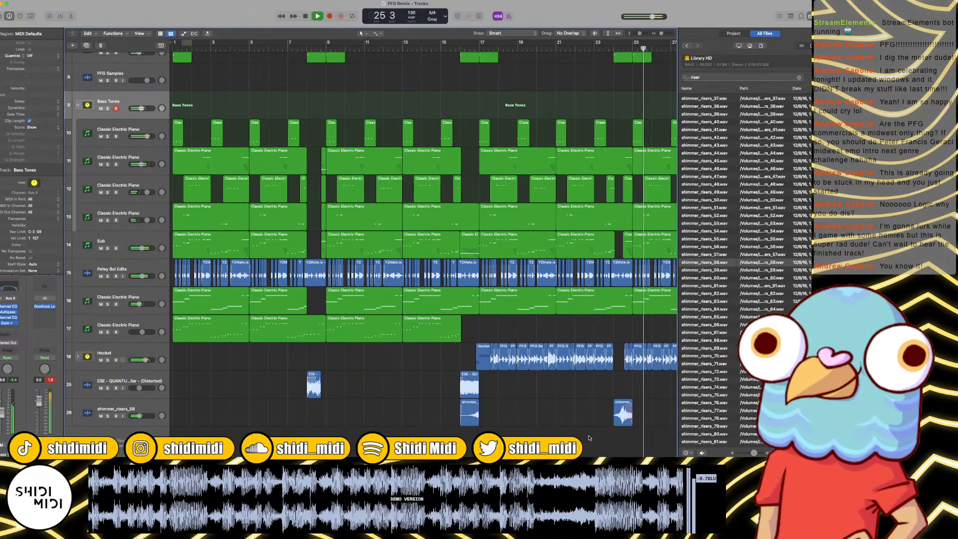
# Step: Lower the gain of the bar 24 shimmer riser region and deselect it
pyautogui.moveTo(590, 432); pyautogui.dragTo(629, 405)
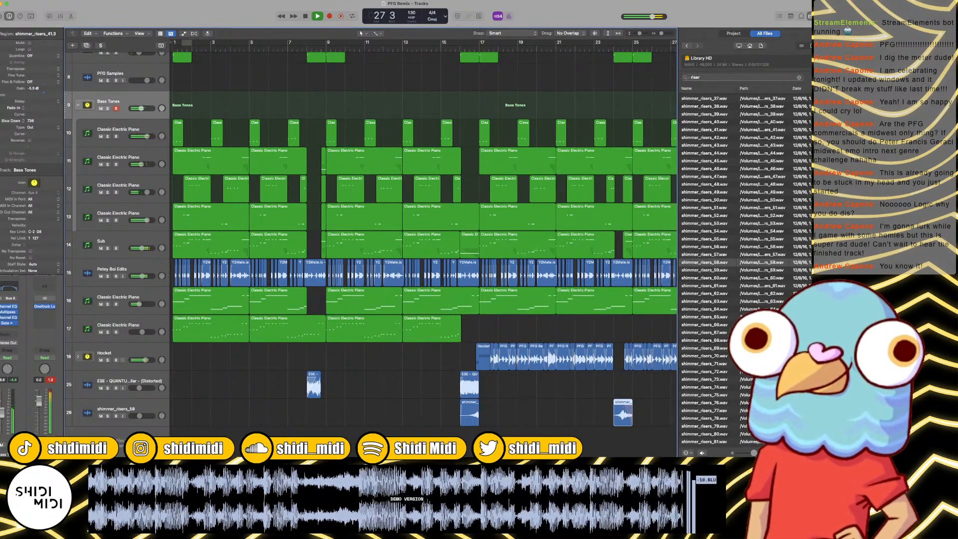
pyautogui.hscroll(6, 520, 349)
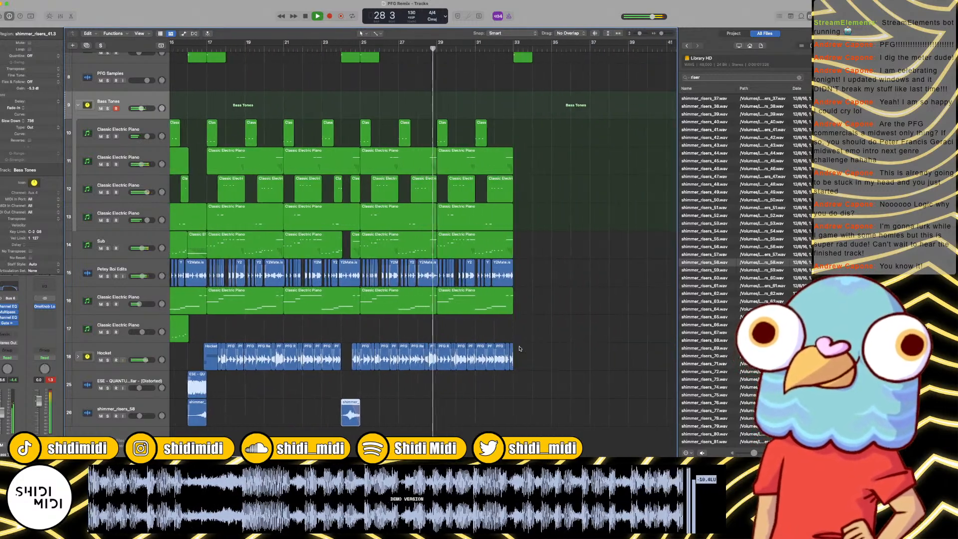
pyautogui.click(501, 336)
# Step: Listen through the final section up to bar 33 while checking the regions near the ending
pyautogui.press('super+Right')
pyautogui.press('super+Right')
pyautogui.press('super+Right')
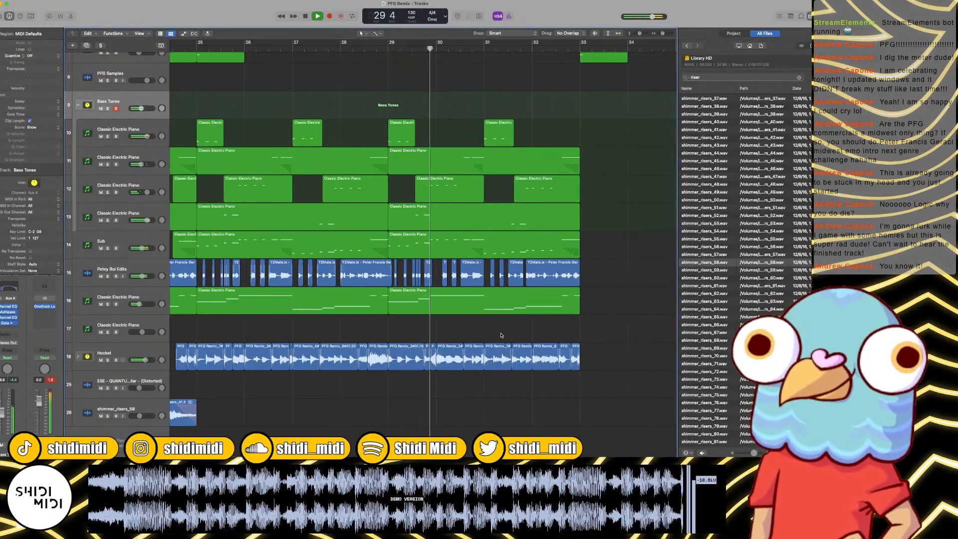
pyautogui.press('super+Left')
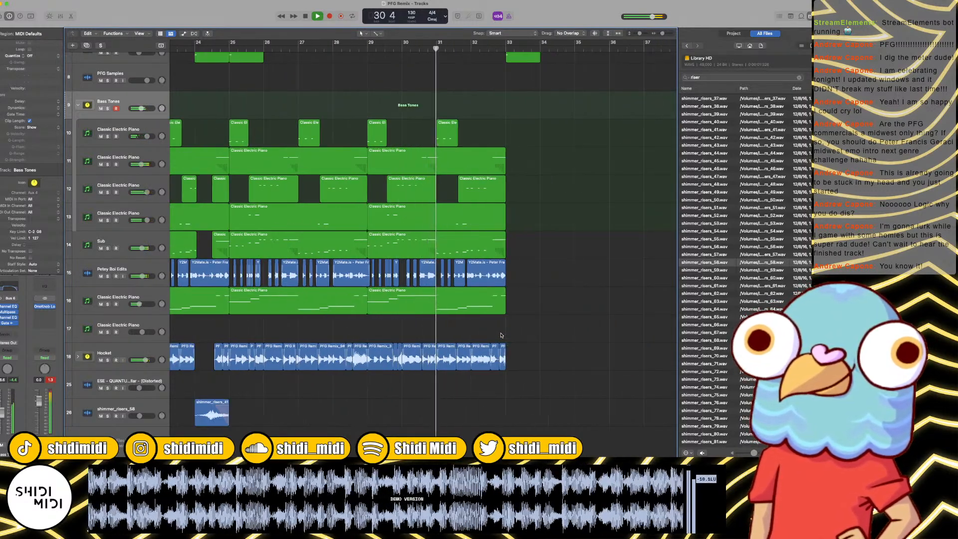
pyautogui.press('super+Right')
pyautogui.hscroll(2, 542, 329)
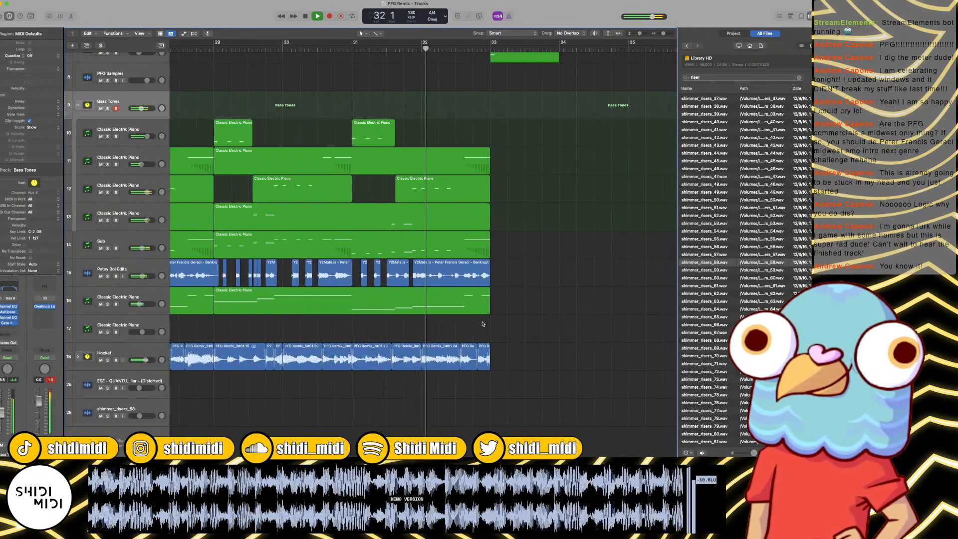
pyautogui.press('space')
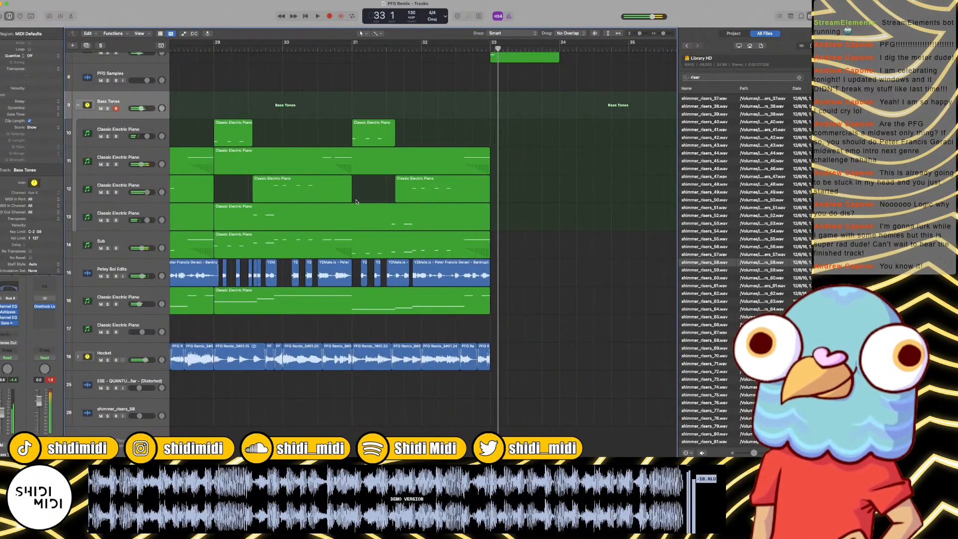
# Step: Replay the passage from bar 31 and examine the regions there up close
pyautogui.click(351, 48)
pyautogui.press('space')
pyautogui.press('super+Right')
pyautogui.press('super+Right')
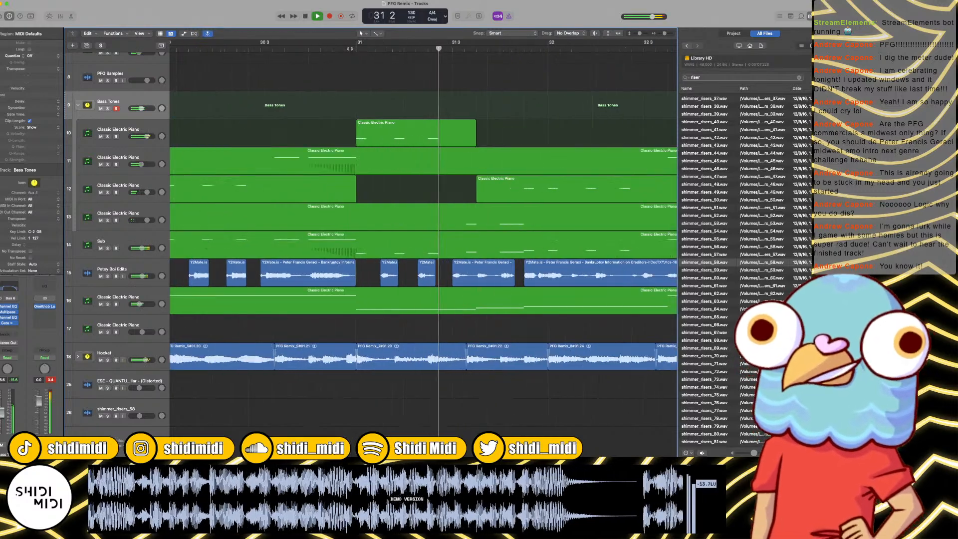
pyautogui.press('space')
pyautogui.press('super+Left')
pyautogui.press('super+Left')
pyautogui.press('super+Left')
pyautogui.press('super+Left')
pyautogui.press('super+Left')
pyautogui.press('super+Left')
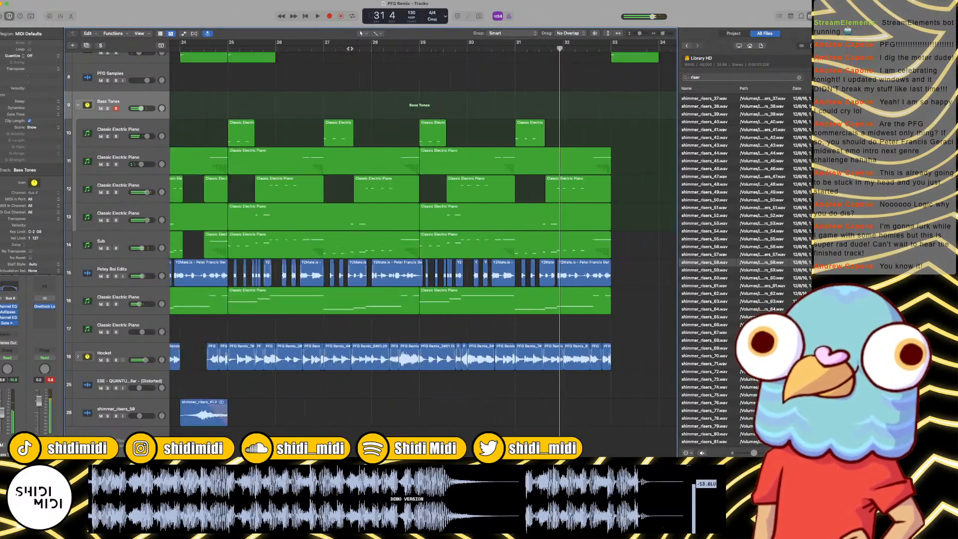
# Step: Play the whole arrangement from bar 1 to about bar 29, reviewing the regions on all tracks
pyautogui.press('Return')
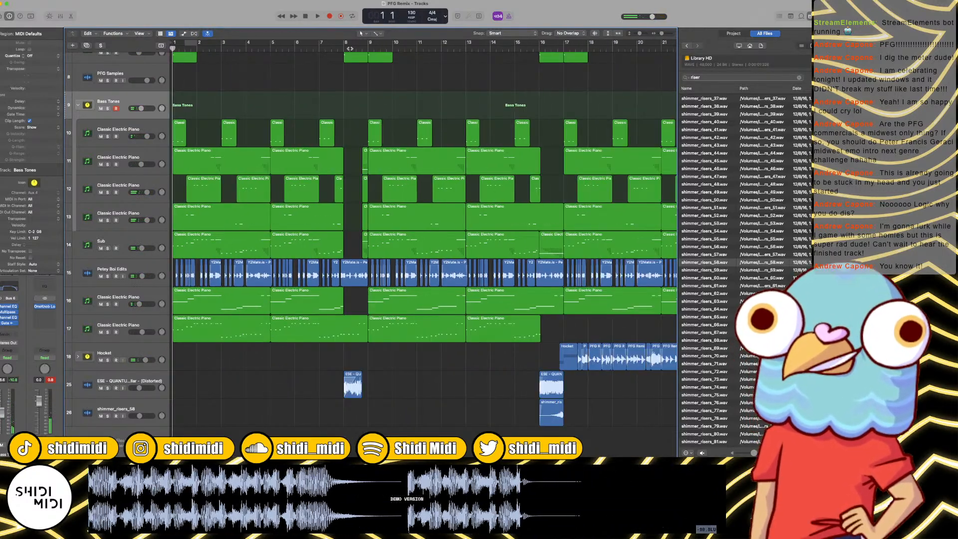
pyautogui.press('space')
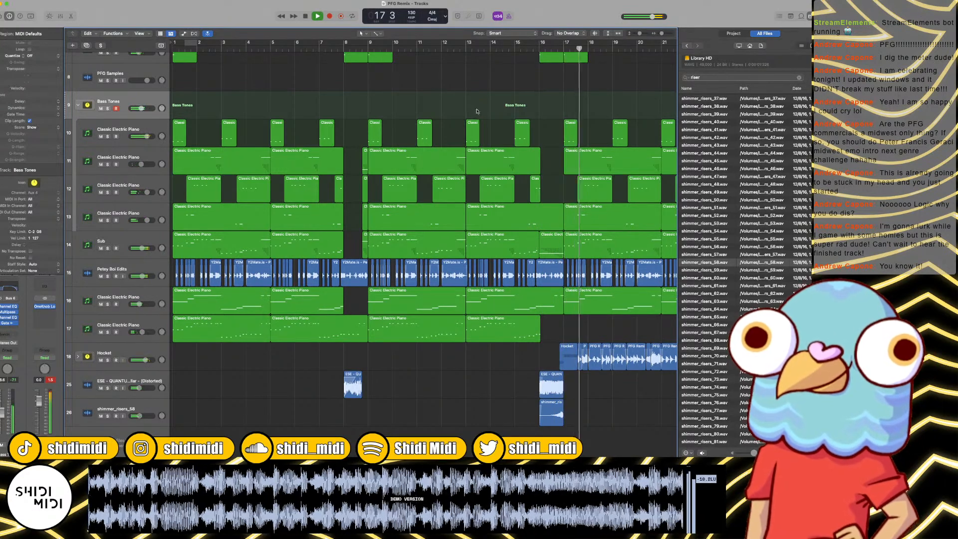
pyautogui.hscroll(3, 480, 125)
pyautogui.hscroll(3, 480, 124)
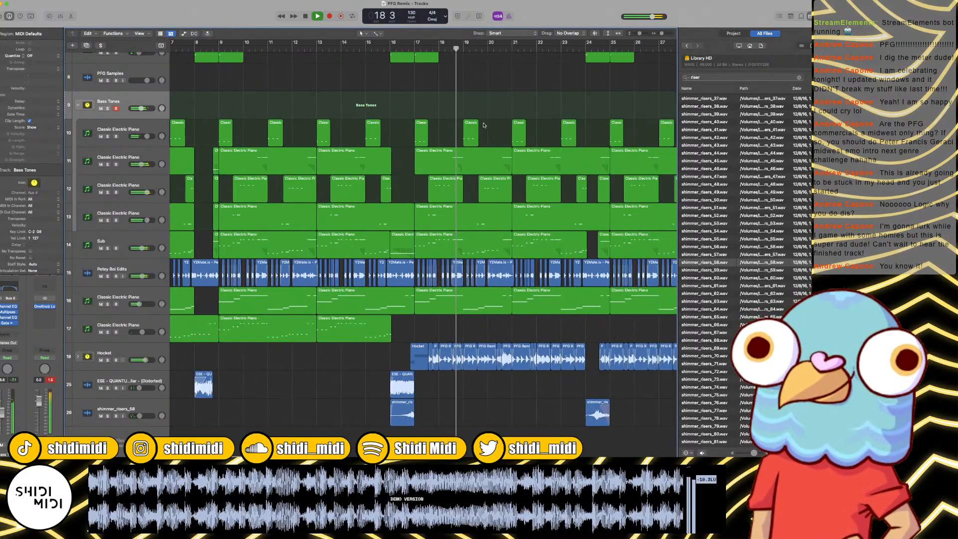
pyautogui.scroll(10, 483, 126)
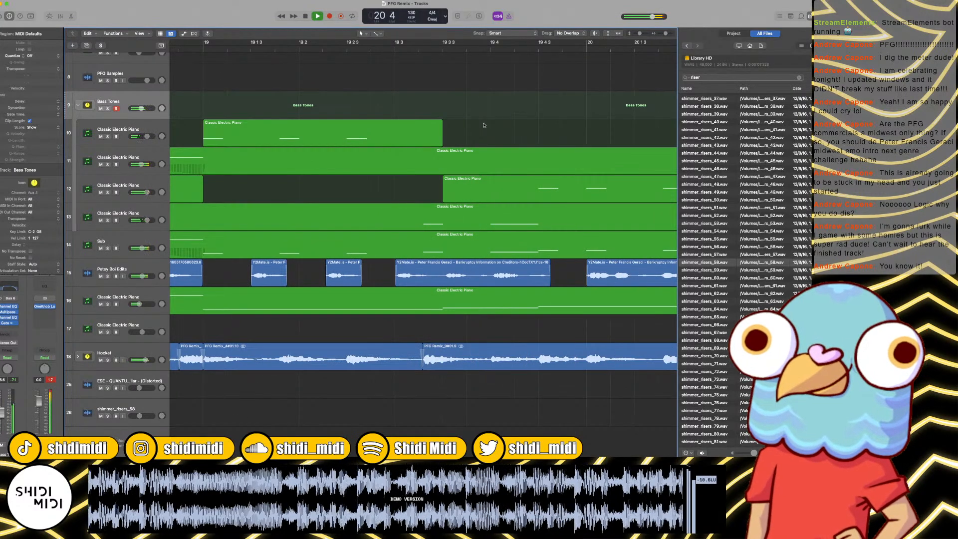
pyautogui.scroll(-5, 483, 126)
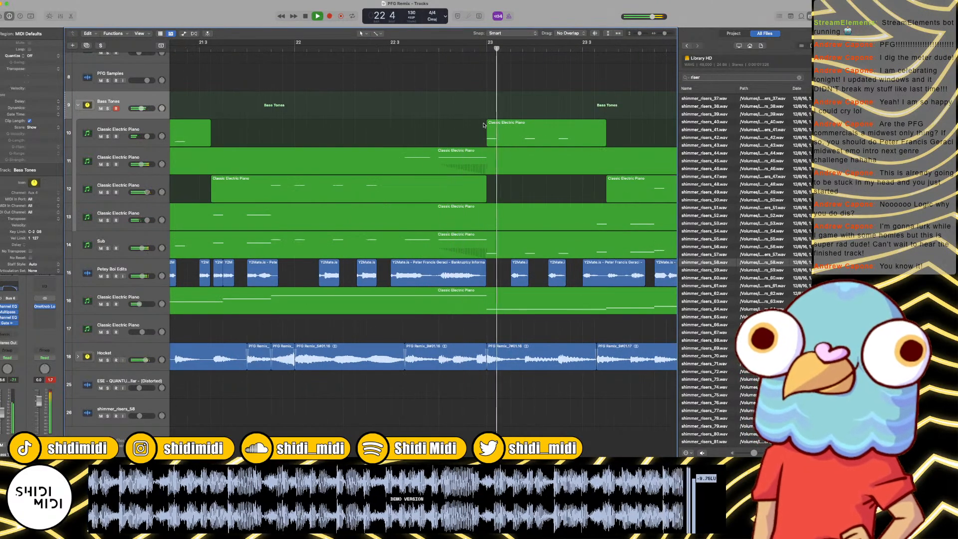
pyautogui.scroll(-2, 483, 126)
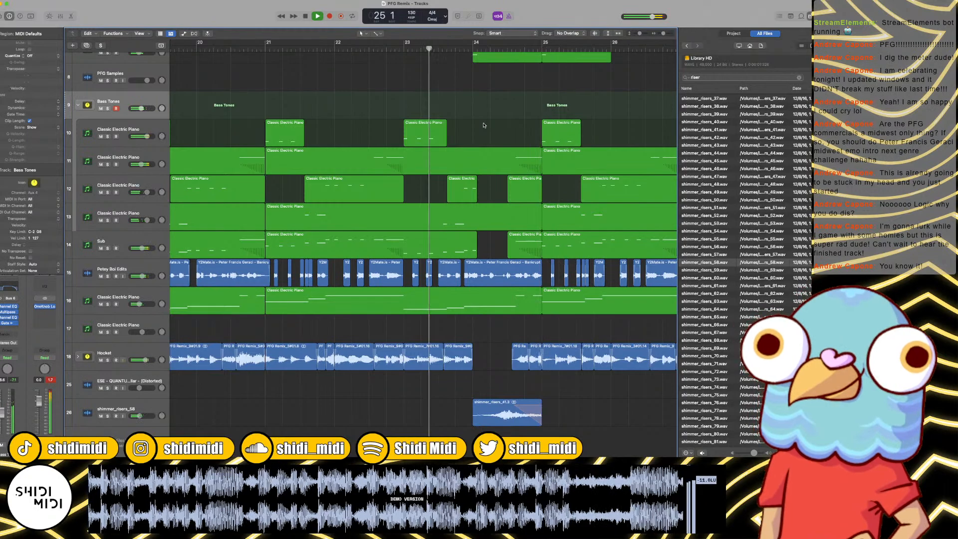
pyautogui.scroll(-6, 484, 125)
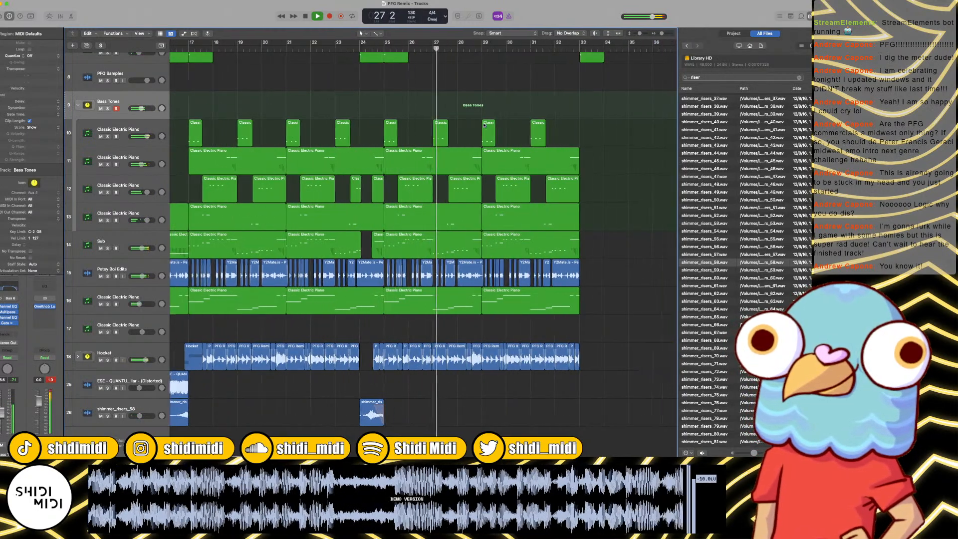
pyautogui.scroll(8, 483, 125)
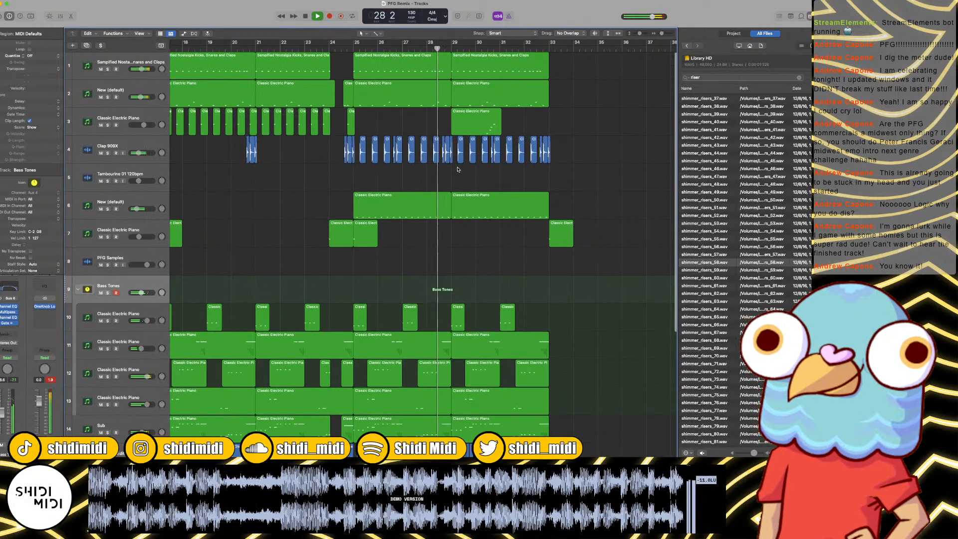
pyautogui.scroll(-4, 482, 95)
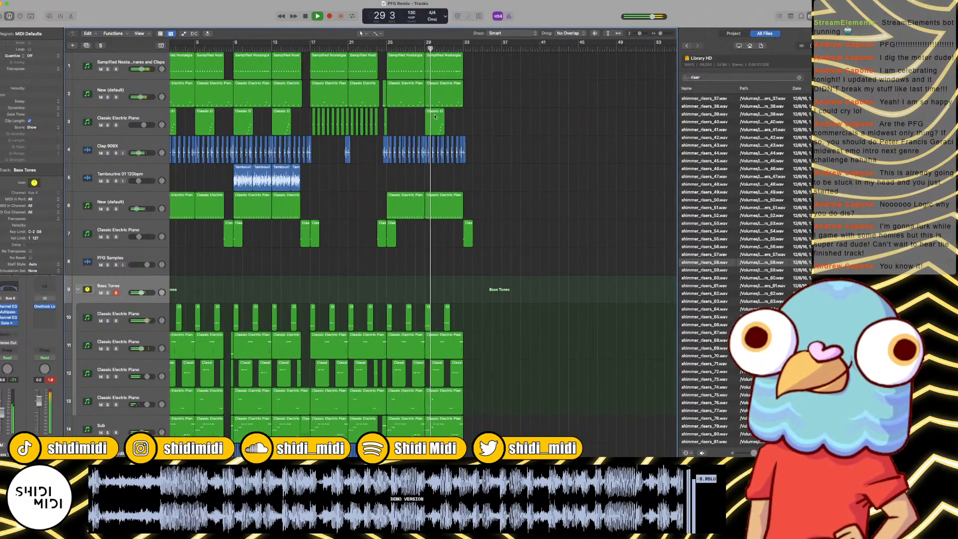
# Step: Duplicate the Classic Electric Piano region on track 3 so that copies start at bars 25 and 29
pyautogui.moveTo(432, 119)
pyautogui.mouseDown()
pyautogui.moveTo(396, 119)
pyautogui.moveTo(415, 111)
pyautogui.moveTo(432, 120)
pyautogui.mouseUp()
pyautogui.click(431, 119)
pyautogui.scroll(-1, 334, 81)
pyautogui.hscroll(-1, 334, 80)
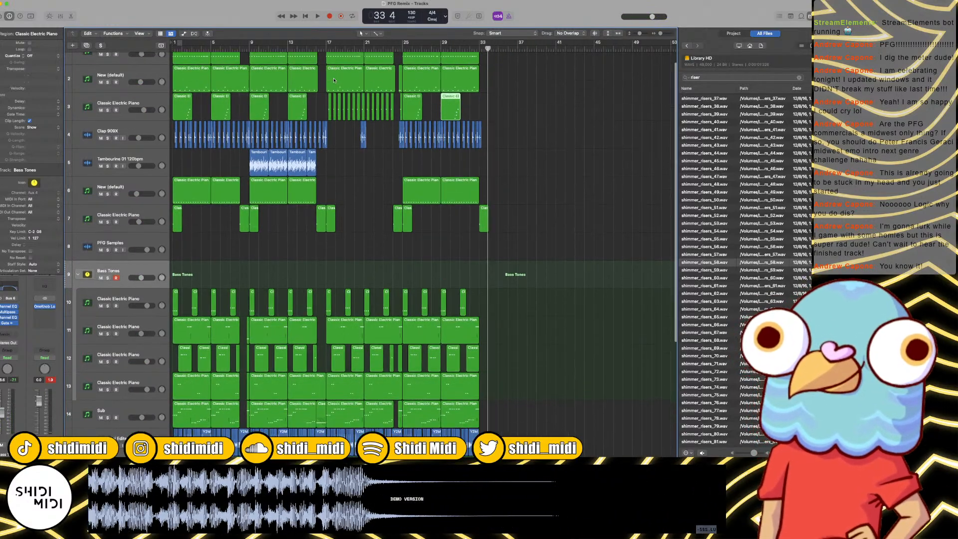
# Step: Copy the Tambourine 01 120bpm regions to fill bars 25 to 33 and play from bar 23 to check them
pyautogui.moveTo(257, 170); pyautogui.dragTo(387, 163)
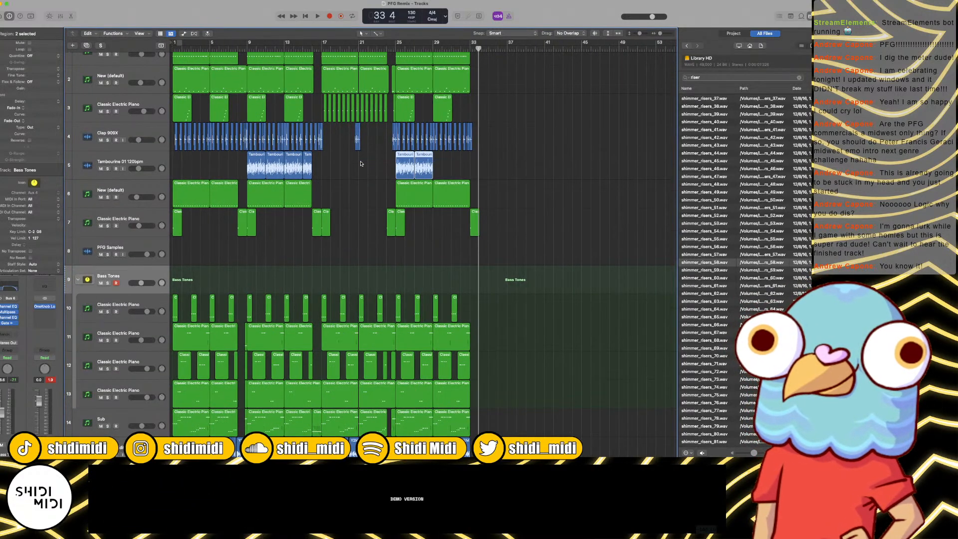
pyautogui.press('space')
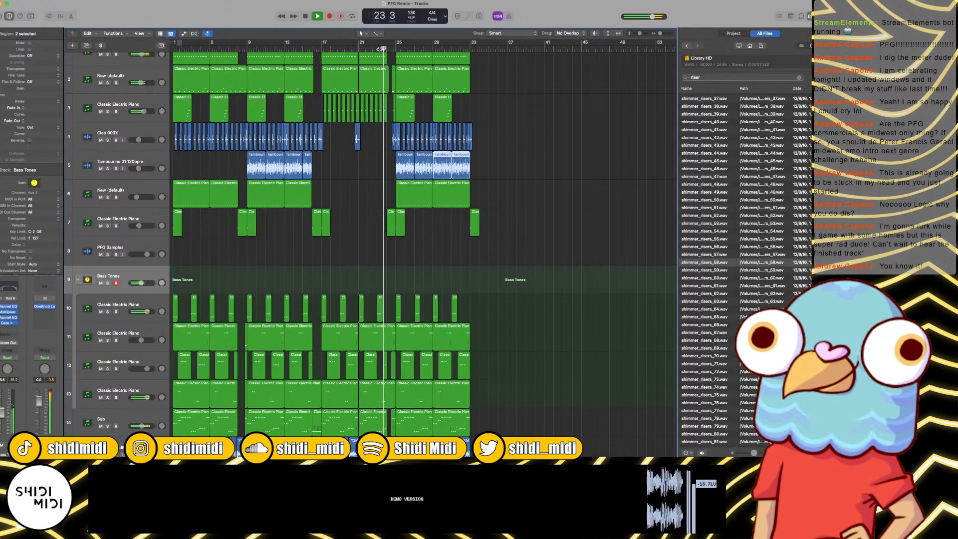
pyautogui.scroll(6, 379, 49)
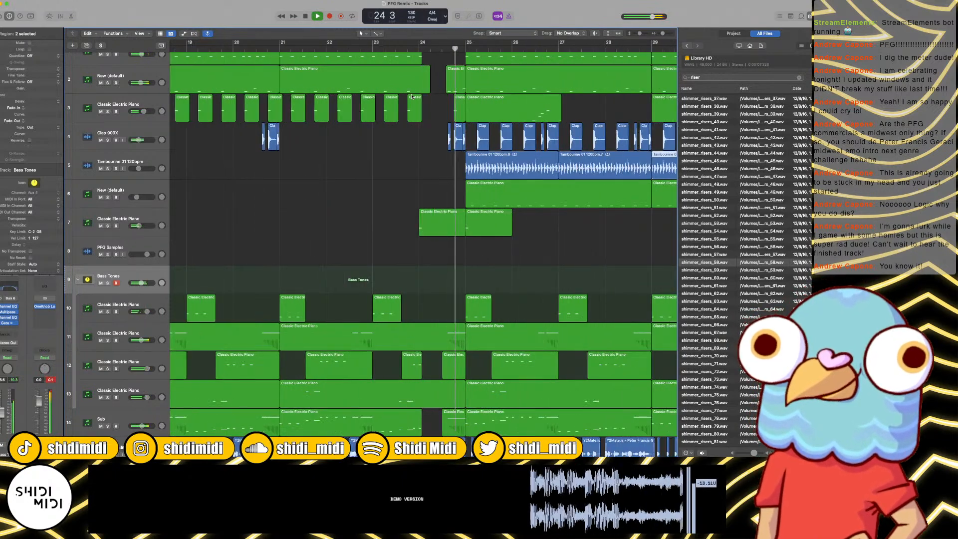
pyautogui.hscroll(5, 412, 98)
pyautogui.scroll(-6, 387, 160)
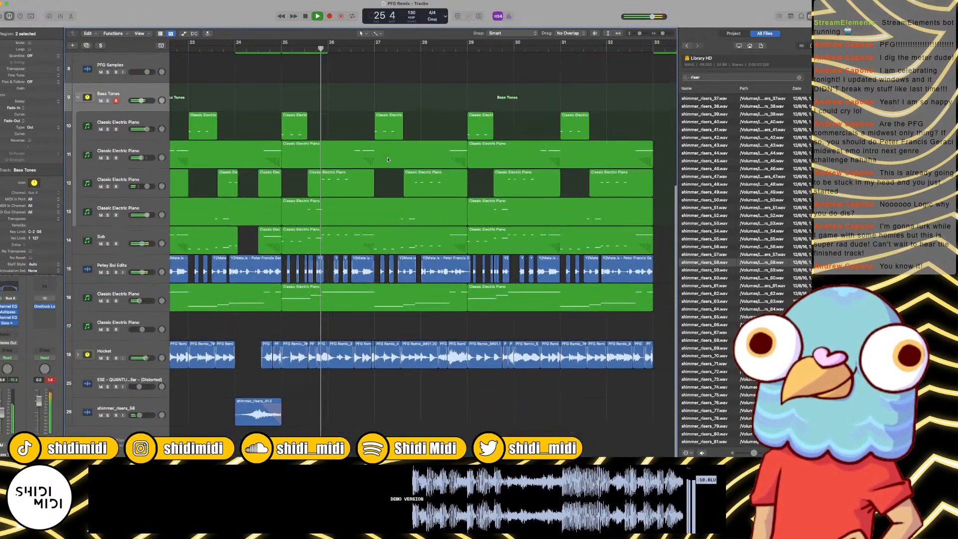
# Step: Continue playback to bar 27 while reviewing the regions across all tracks
pyautogui.scroll(1, 388, 159)
pyautogui.scroll(6, 387, 159)
pyautogui.hscroll(2, 387, 159)
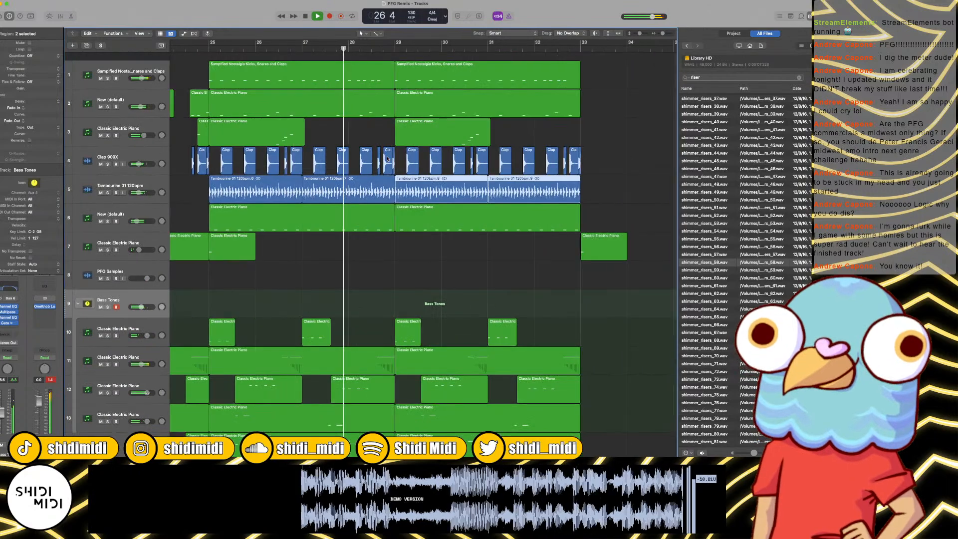
pyautogui.scroll(-6, 384, 159)
pyautogui.press('space')
pyautogui.hscroll(-3, 384, 158)
pyautogui.scroll(-1, 384, 158)
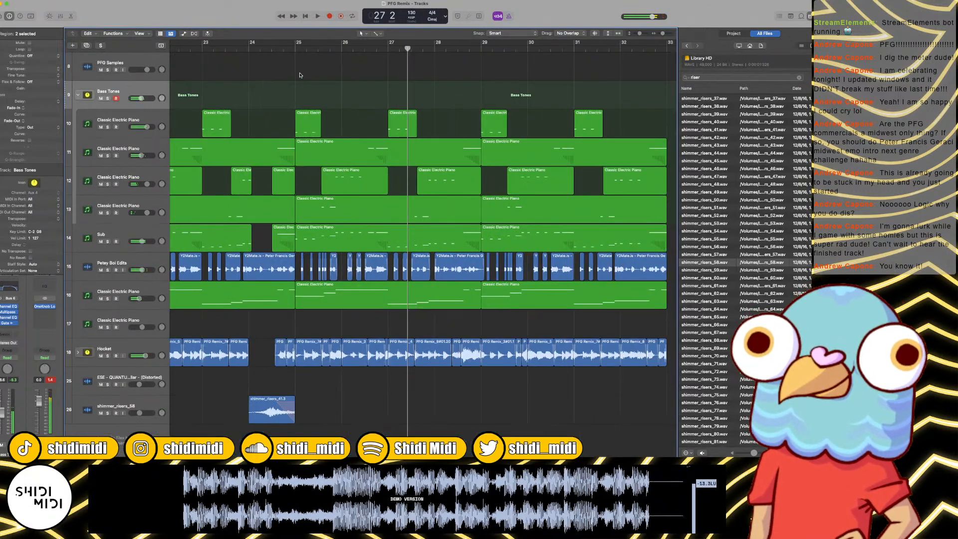
# Step: Try splitting the shimmer_risers_41 region at bar 24 beat 3 and trimming the second part's start to the Hocket region, then undo the edits
pyautogui.click(273, 48)
pyautogui.scroll(6, 459, 298)
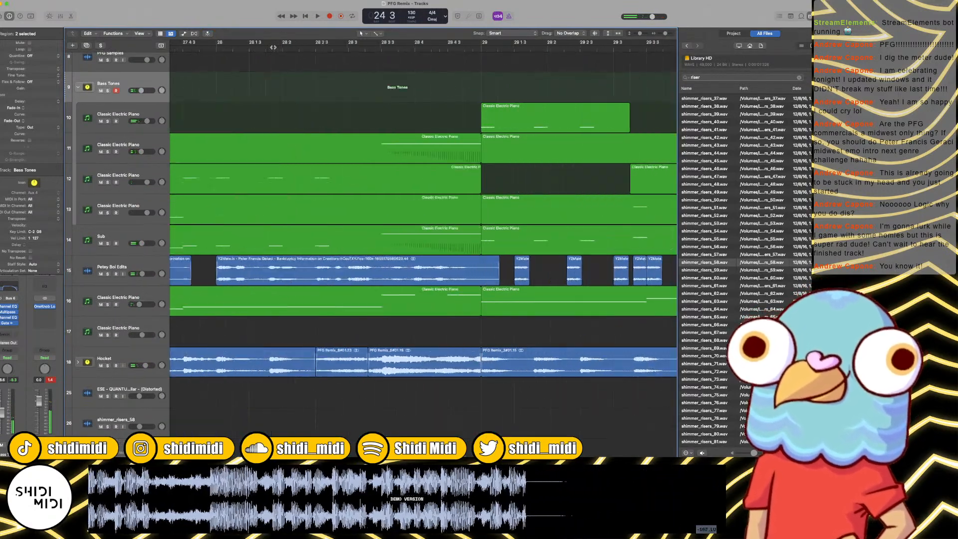
pyautogui.hscroll(-10, 459, 298)
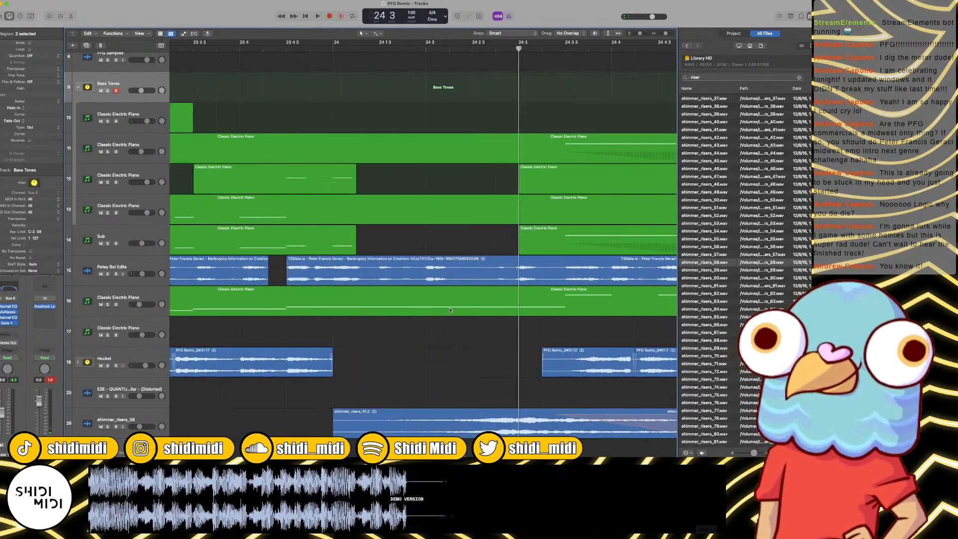
pyautogui.click(551, 417)
pyautogui.press('super+t')
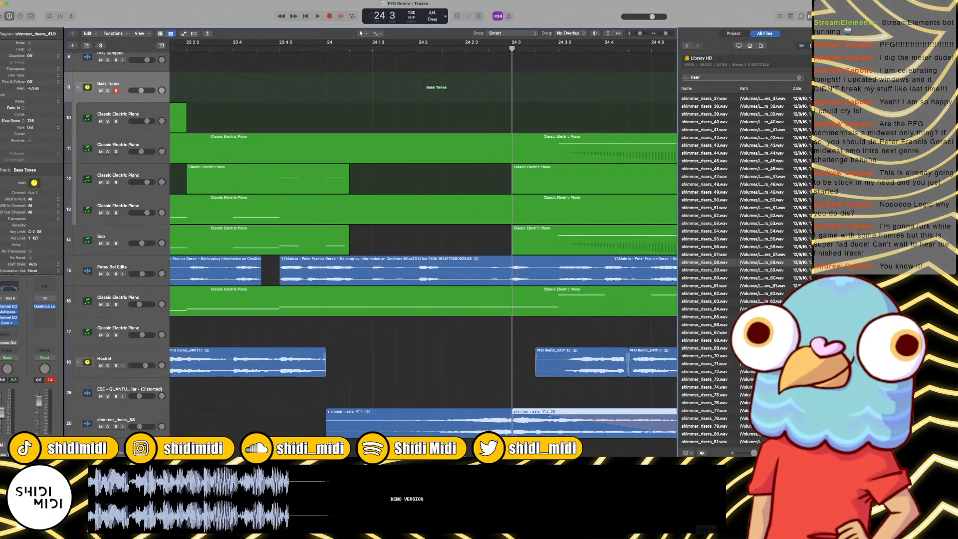
pyautogui.moveTo(513, 431); pyautogui.dragTo(536, 433)
pyautogui.doubleClick(315, 50)
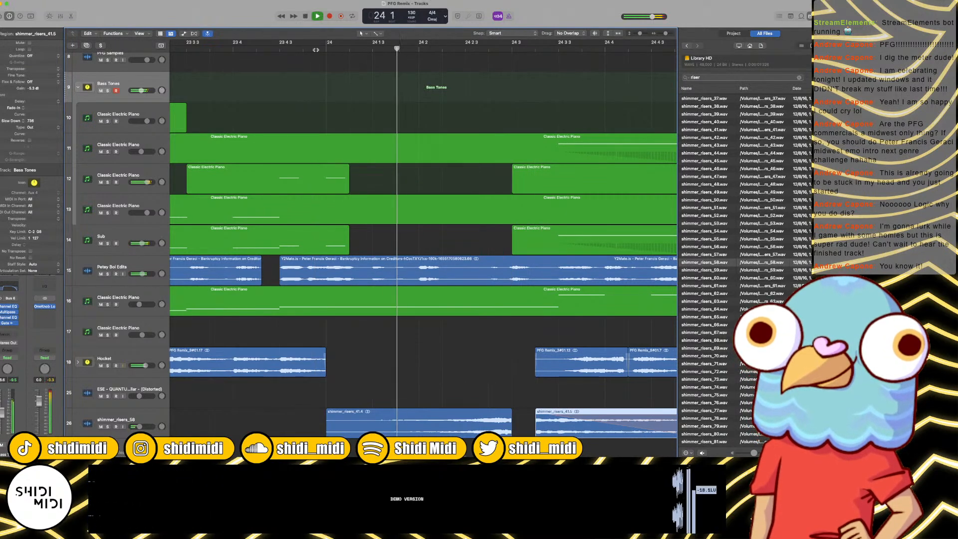
pyautogui.press('space')
pyautogui.hscroll(-7, 506, 399)
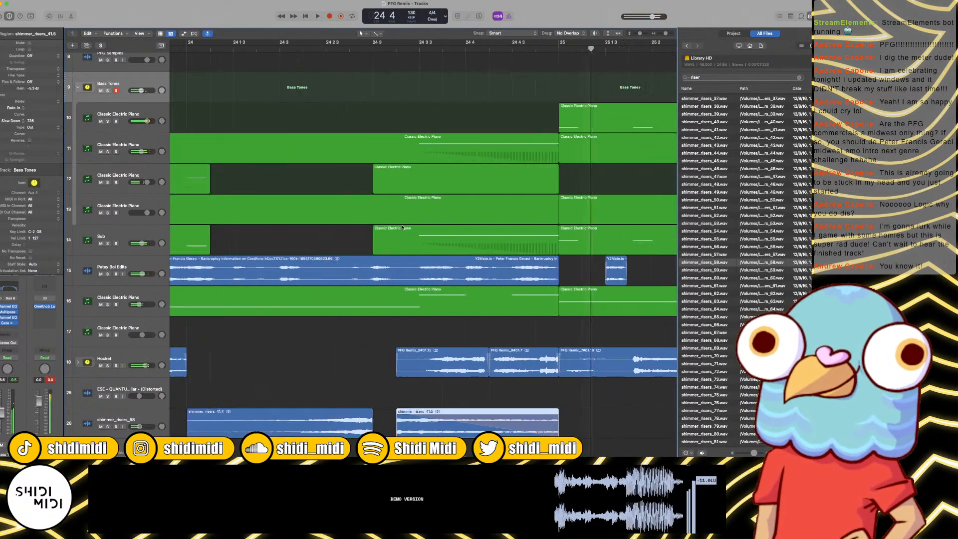
pyautogui.press('super+z')
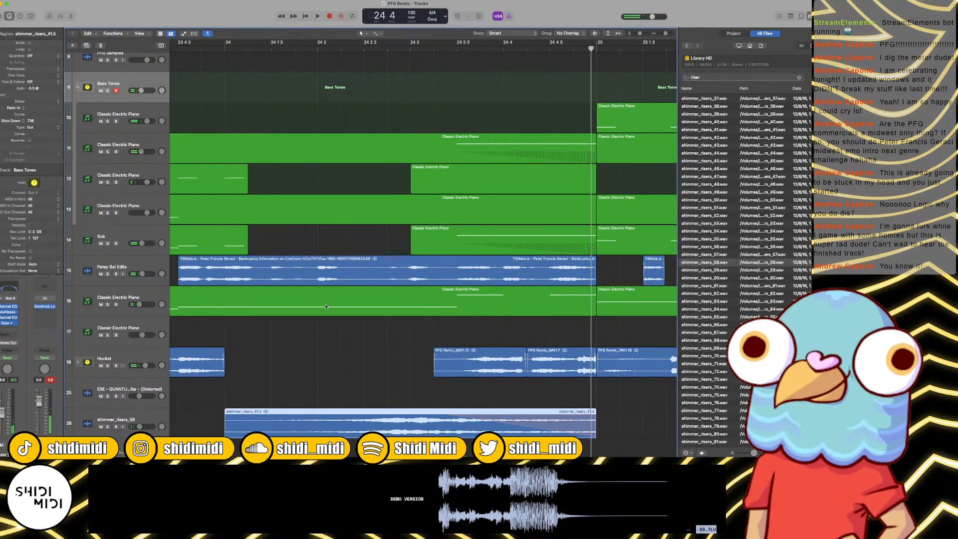
# Step: Play from bar 24 to bar 33, examining the regions in the final section up close
pyautogui.press('space')
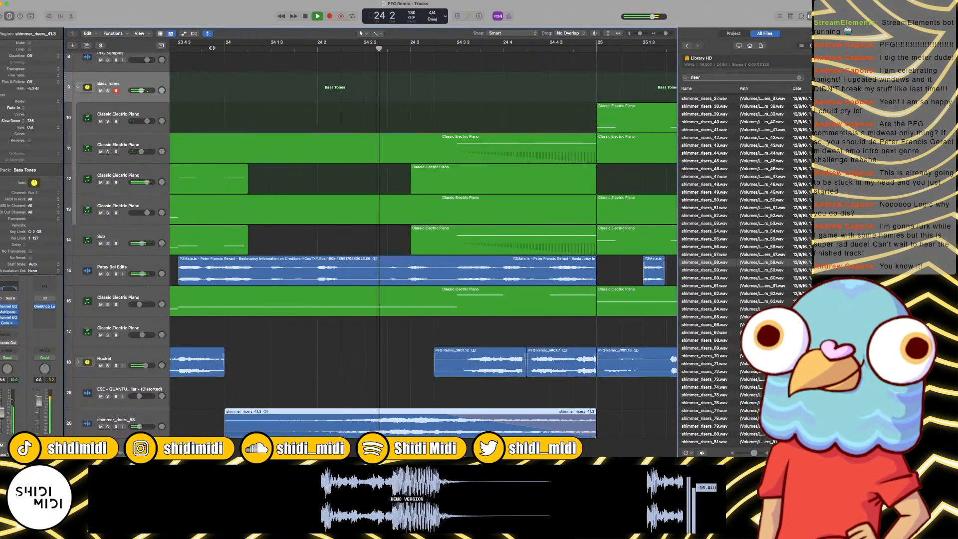
pyautogui.press('super+Left')
pyautogui.press('super+Left')
pyautogui.press('super+Left')
pyautogui.press('super+Left')
pyautogui.press('super+Left')
pyautogui.press('super+Left')
pyautogui.press('super+Left')
pyautogui.press('super+Left')
pyautogui.press('super+Left')
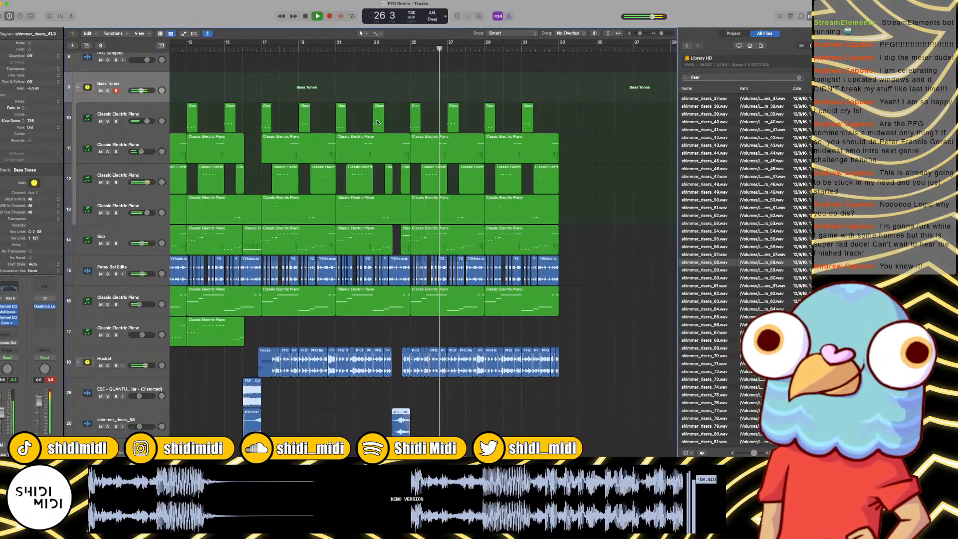
pyautogui.press('super+Right')
pyautogui.press('super+Right')
pyautogui.press('super+Right')
pyautogui.press('super+Right')
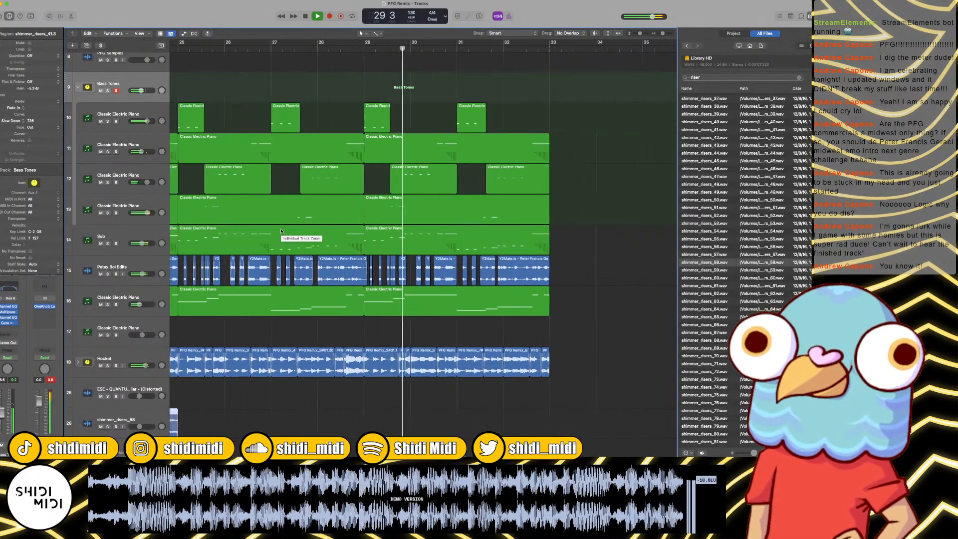
pyautogui.press('super+Right')
pyautogui.press('super+Right')
pyautogui.press('super+Right')
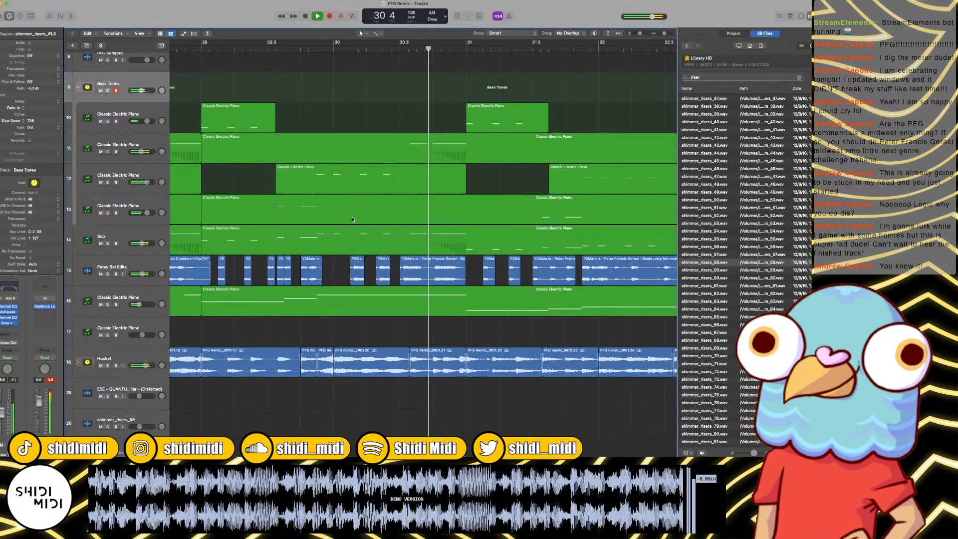
pyautogui.press('super+Left')
pyautogui.press('super+Left')
pyautogui.press('super+Left')
pyautogui.press('super+Left')
pyautogui.scroll(5, 389, 209)
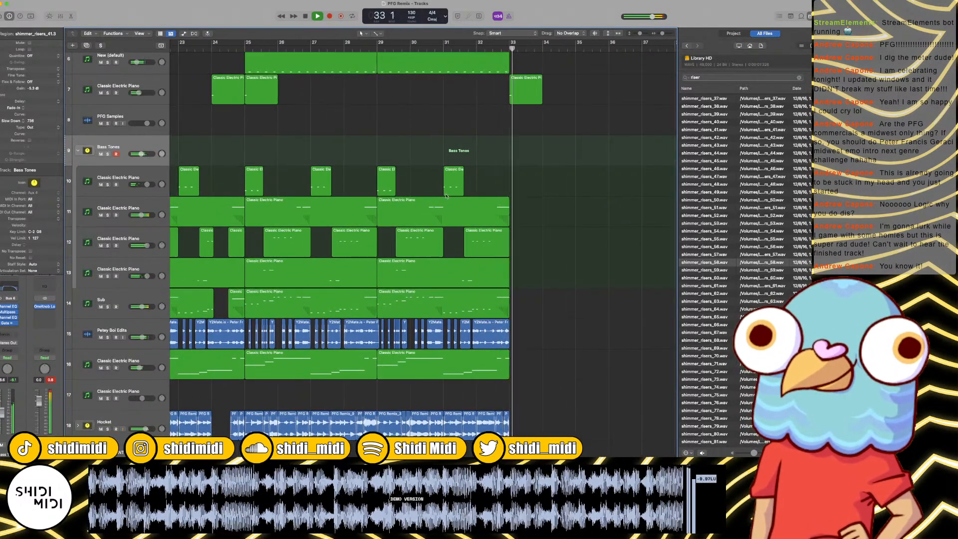
pyautogui.click(472, 45)
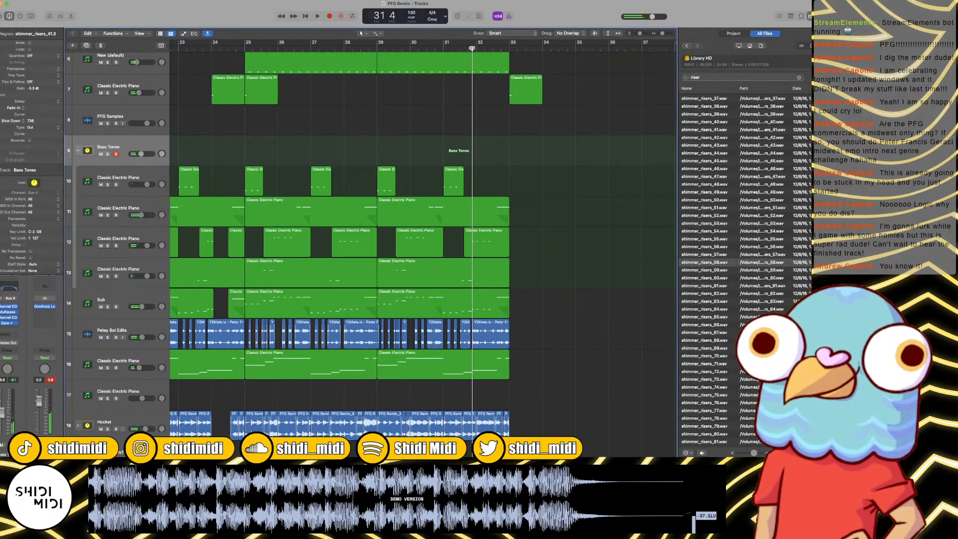
# Step: Play the whole arrangement from bar 1 past bar 33 and return the playhead to the start
pyautogui.press('Return')
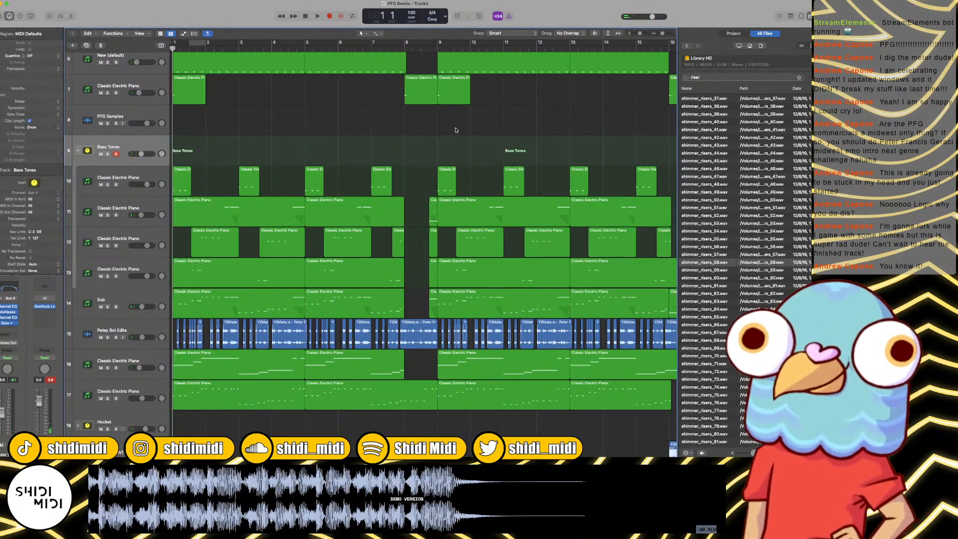
pyautogui.press('z')
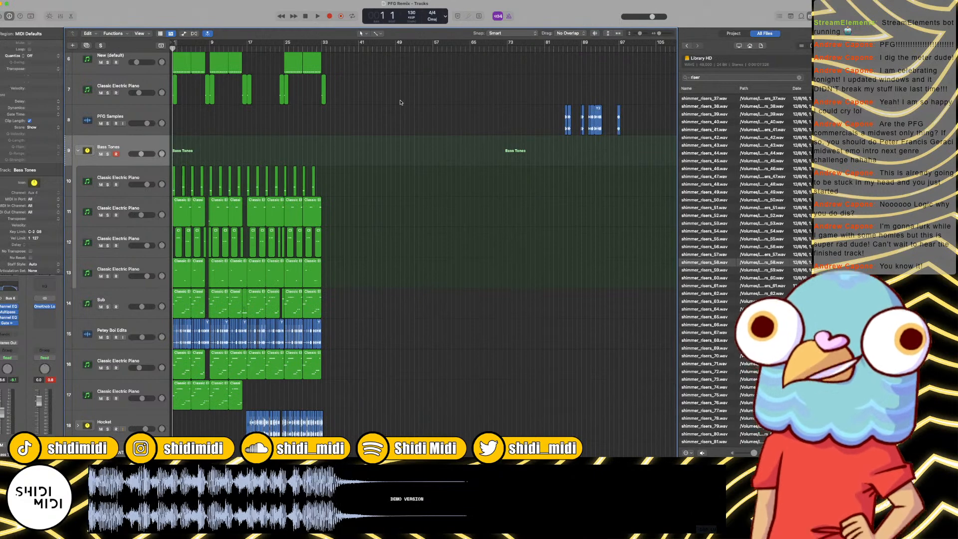
pyautogui.press('super+Right')
pyautogui.press('super+Right')
pyautogui.press('super+Right')
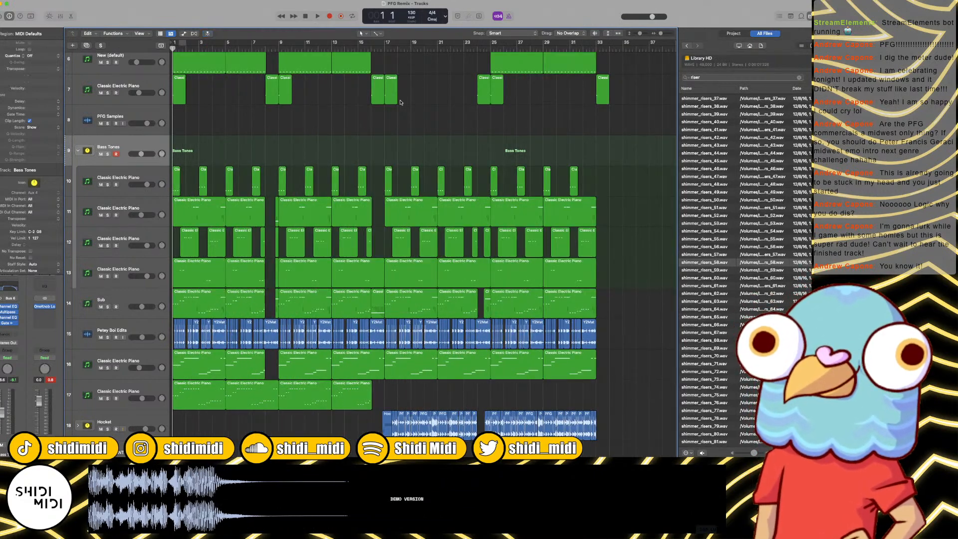
pyautogui.press('space')
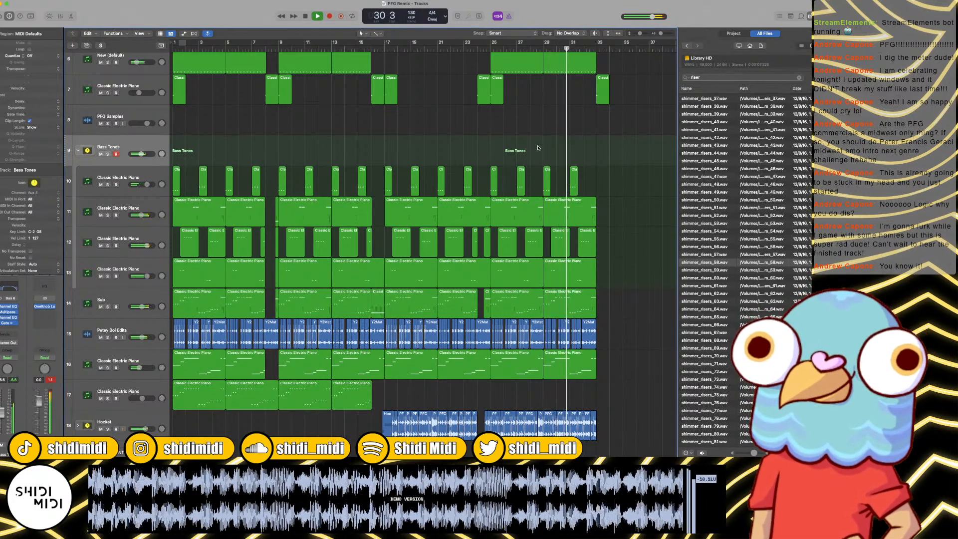
pyautogui.hscroll(3, 545, 152)
pyautogui.hscroll(2, 545, 152)
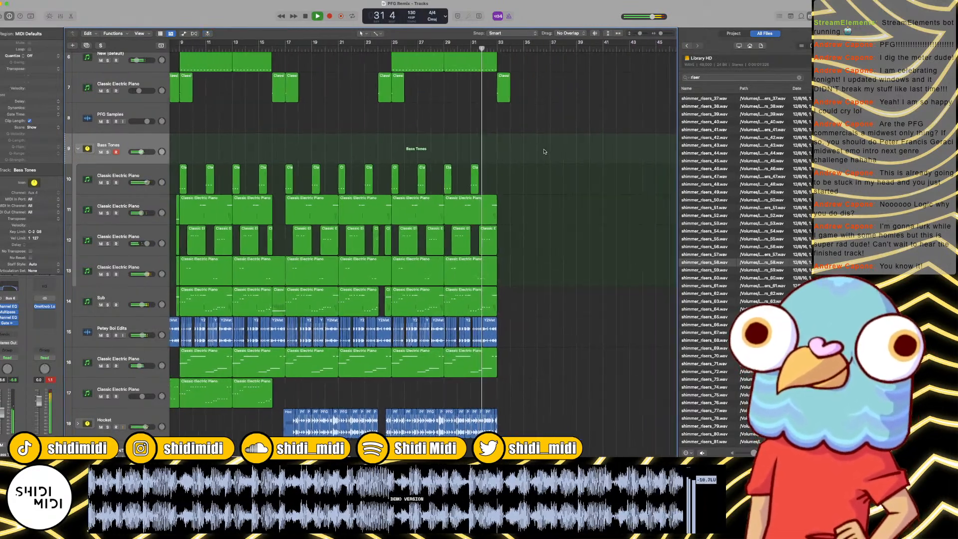
pyautogui.scroll(4, 545, 152)
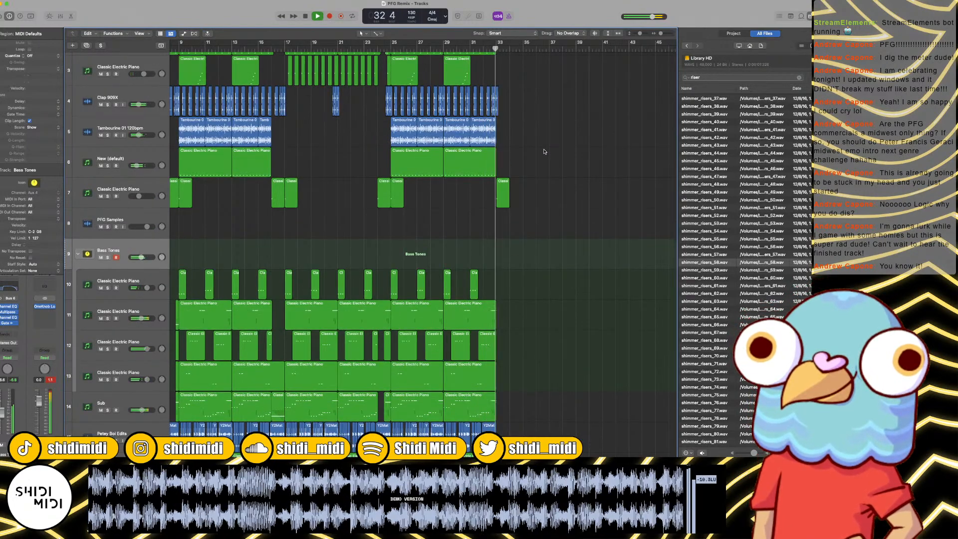
pyautogui.press('space')
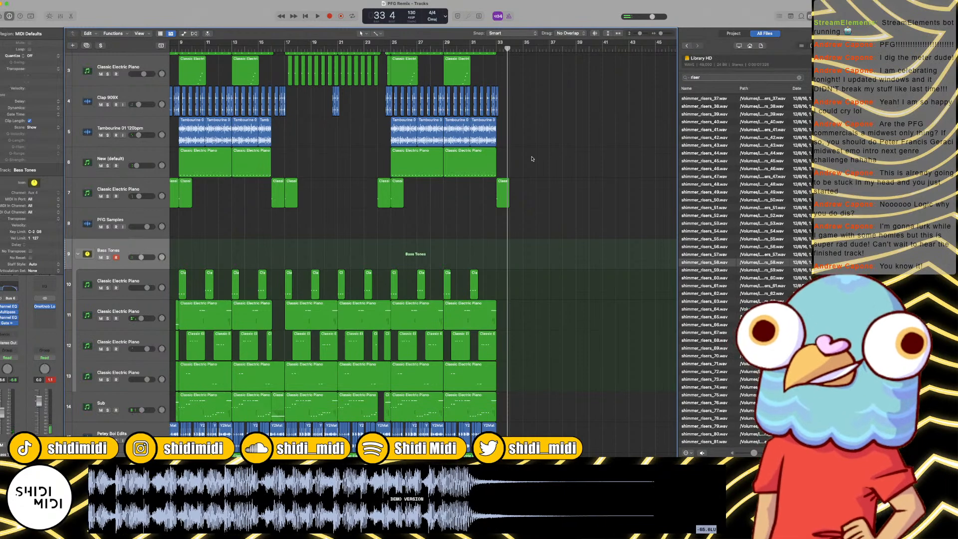
pyautogui.press('Return')
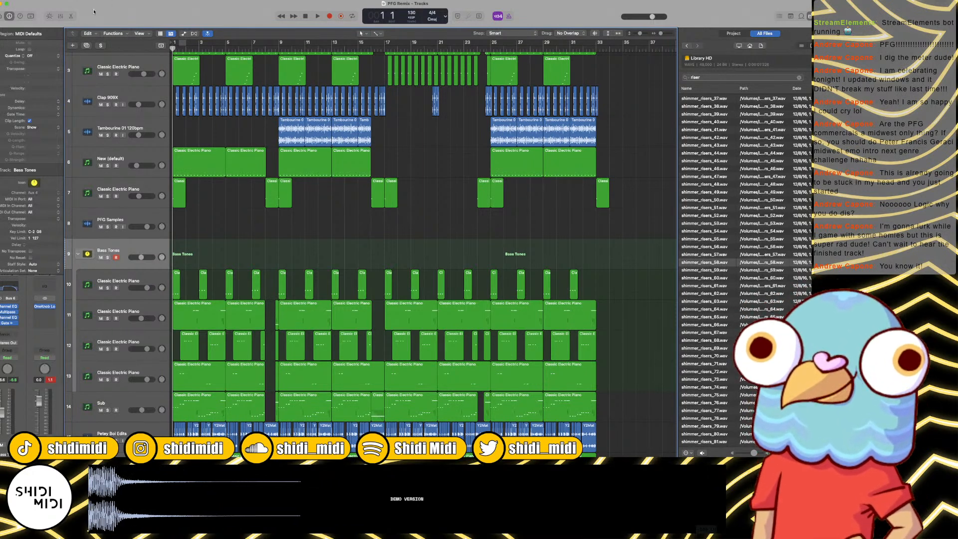
# Step: Show the Secondary Ruler above the tracks and check the arrangement's length against it
pyautogui.click(139, 34)
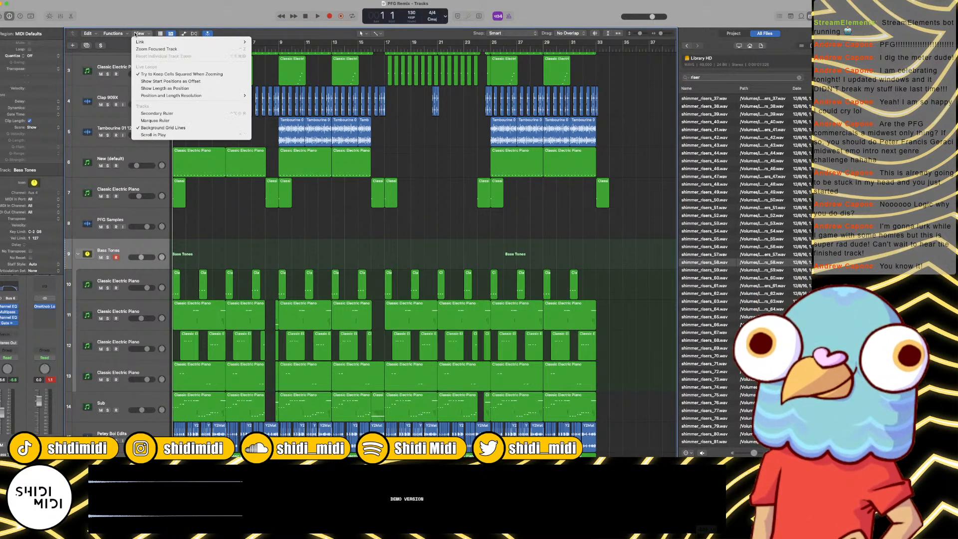
pyautogui.click(156, 113)
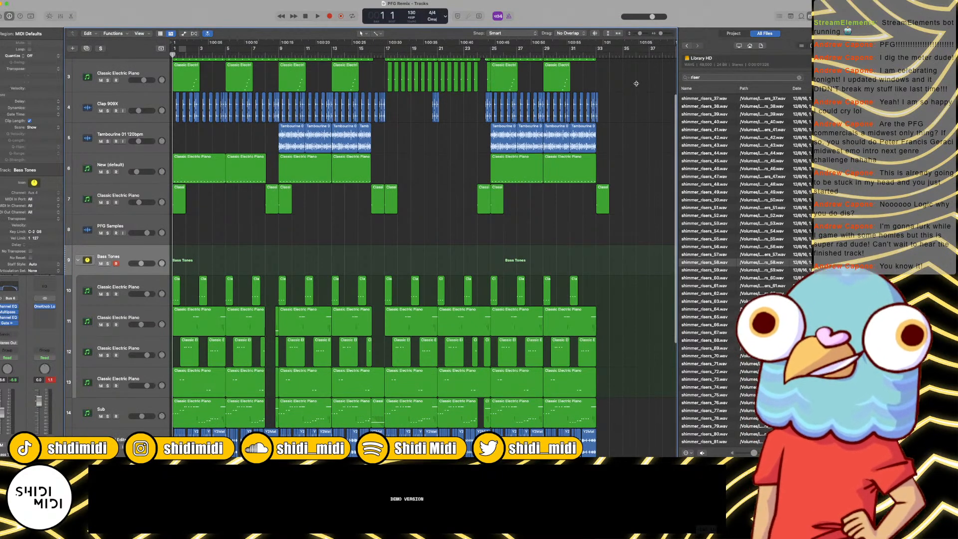
pyautogui.press('super+Left')
pyautogui.press('super+Left')
pyautogui.press('super+Left')
pyautogui.hscroll(-3, 218, 121)
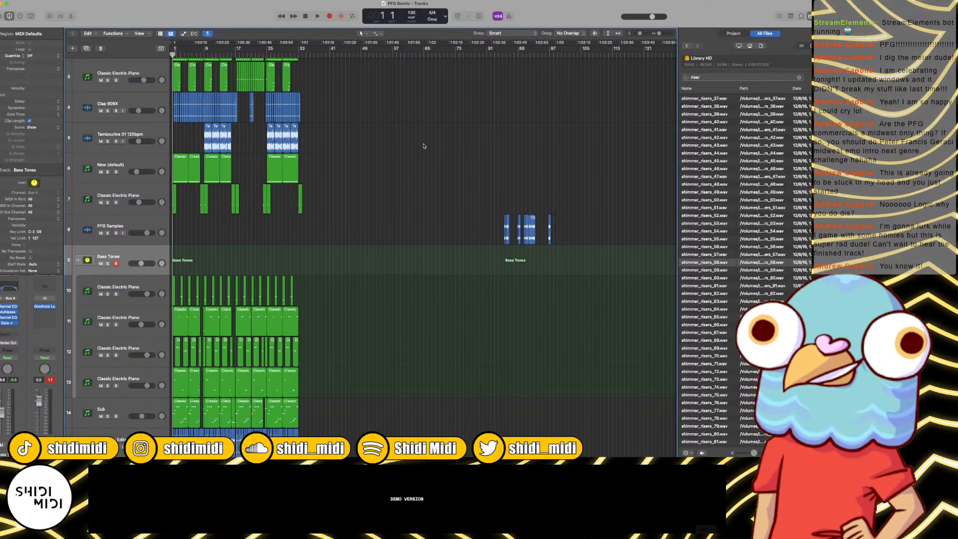
# Step: Play the opening from bar 1 to bar 5, look over the arrangement and return the playhead to the start
pyautogui.press('space')
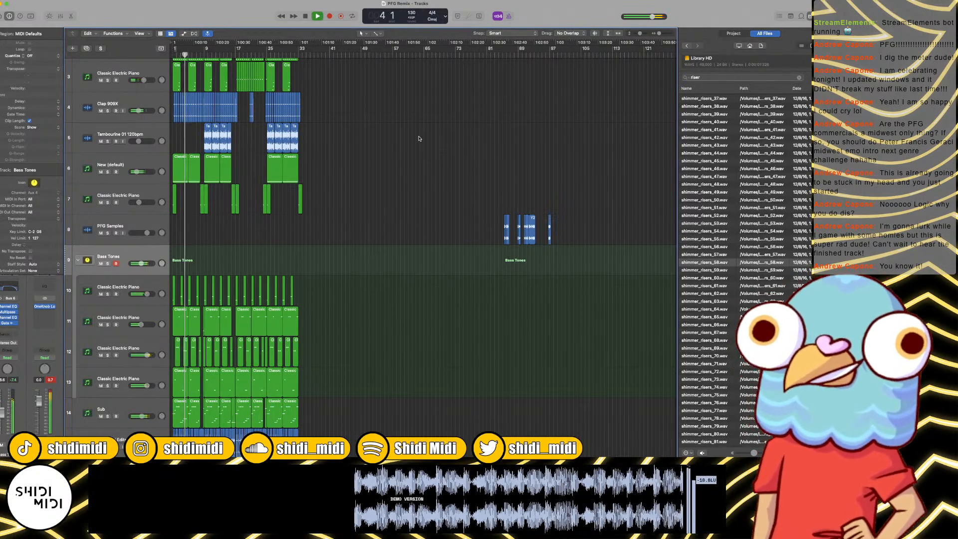
pyautogui.press('space')
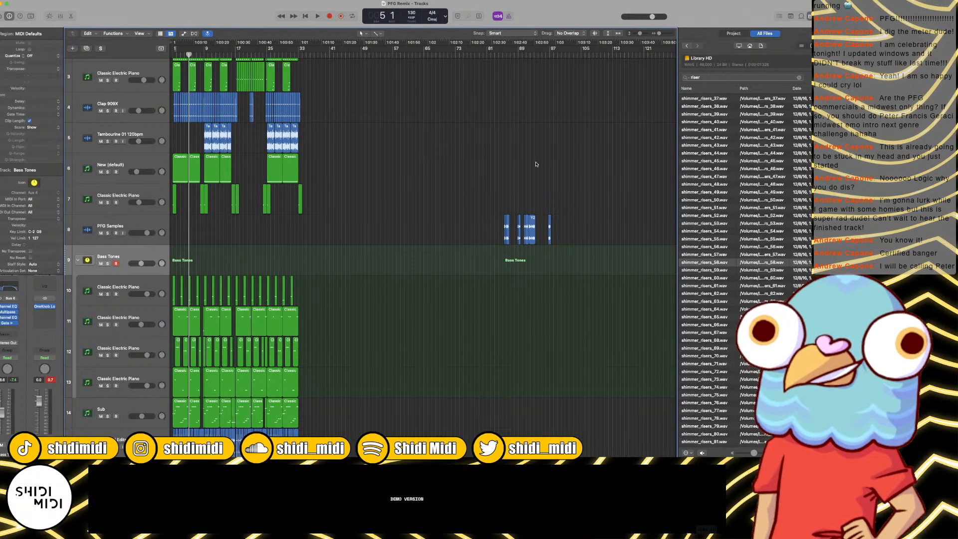
pyautogui.hscroll(1, 534, 159)
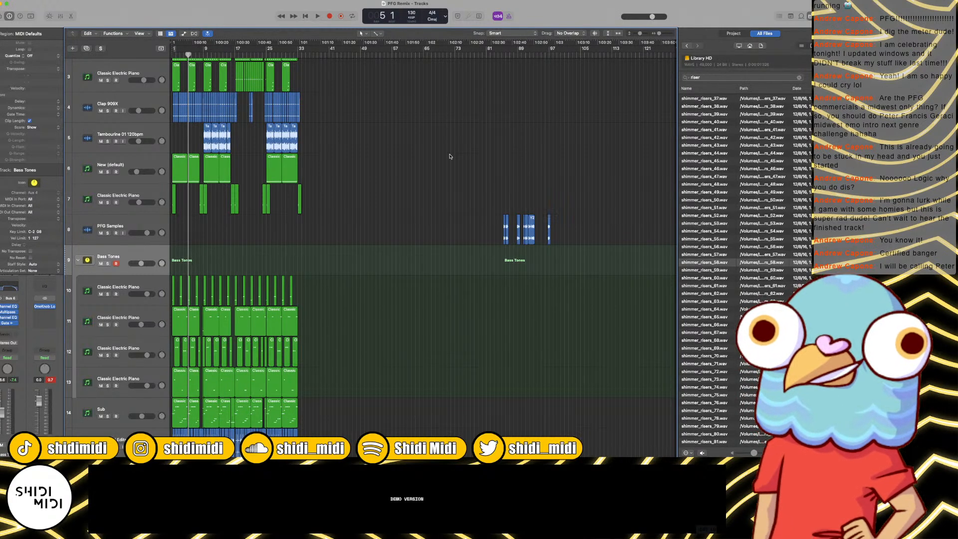
pyautogui.press('super+Right')
pyautogui.press('super+Right')
pyautogui.press('super+Right')
pyautogui.press('super+Left')
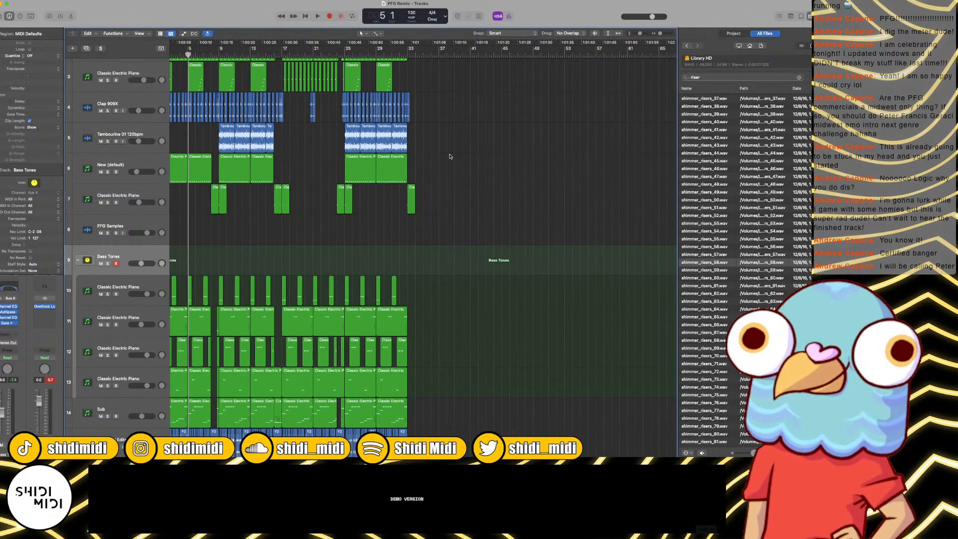
pyautogui.press('Return')
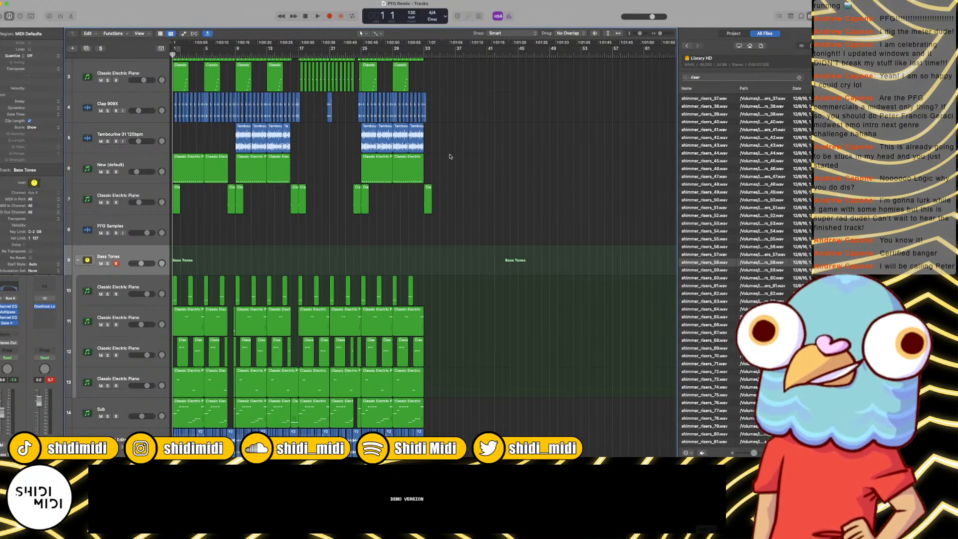